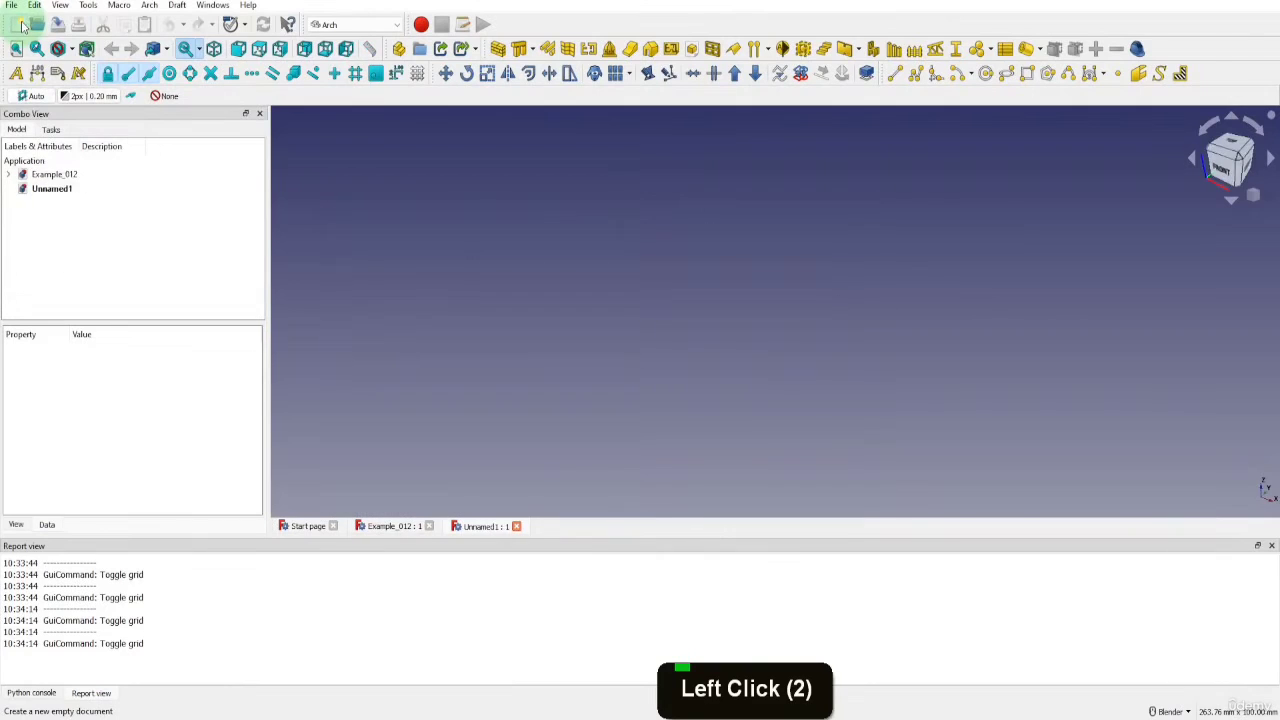
Close the Example_012 document and save the empty new document as building_Plans in the FreeCAD_Files folder
click(429, 526)
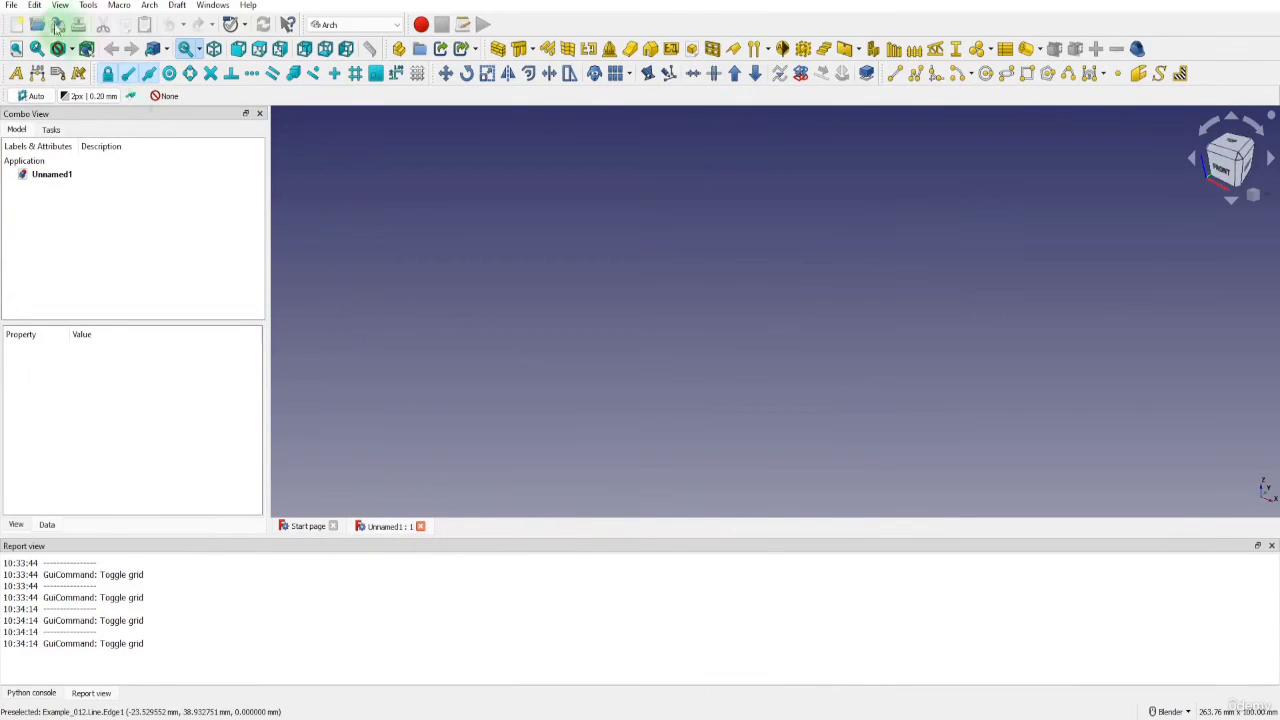
click(11, 5)
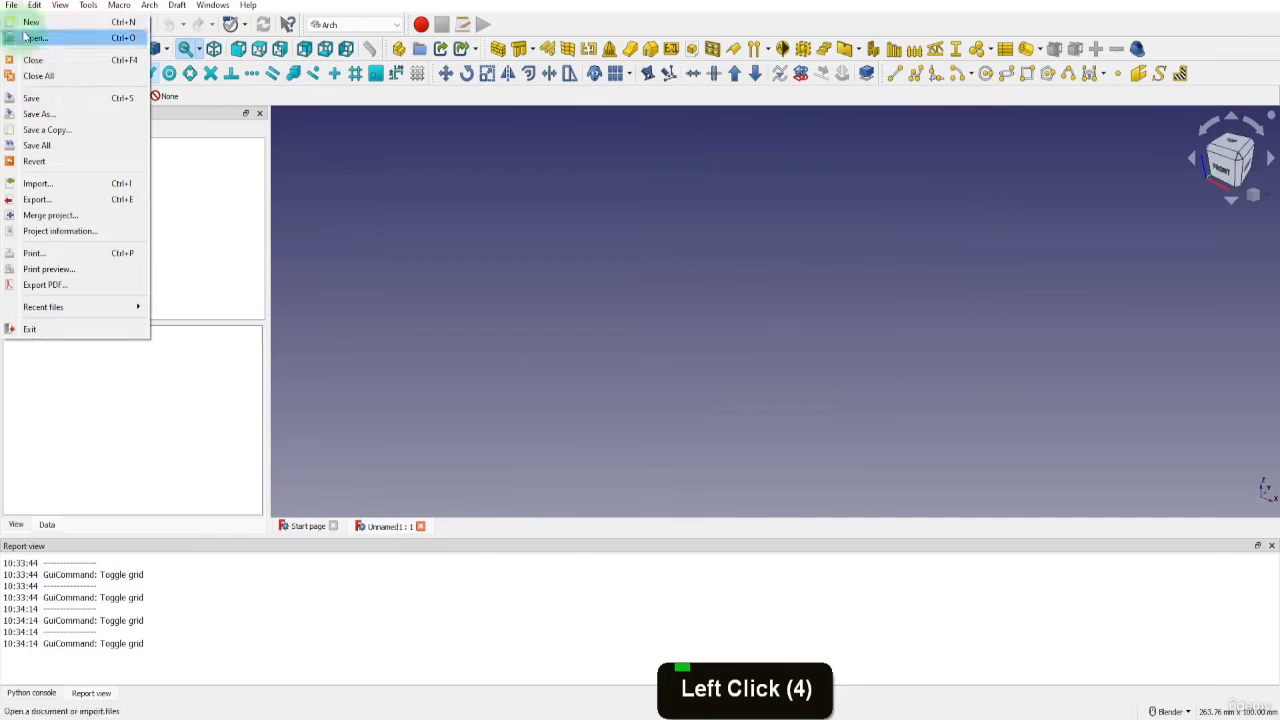
click(36, 98)
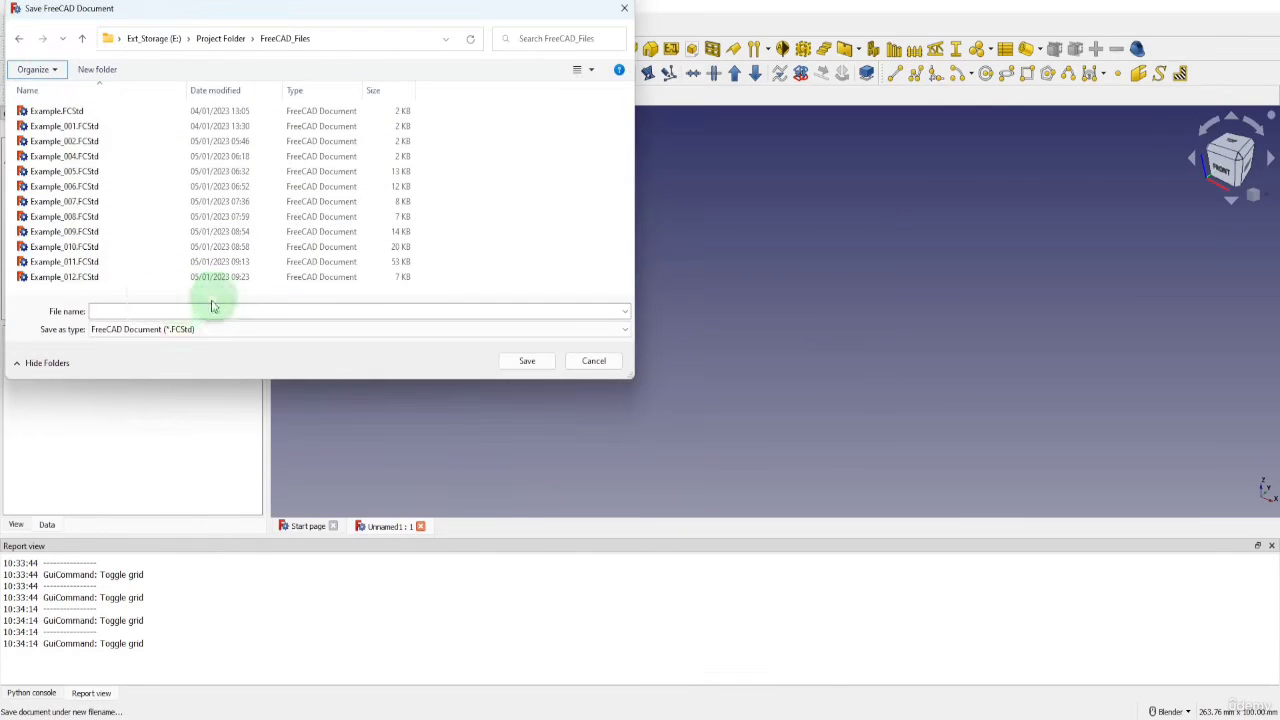
click(181, 309)
text(build)
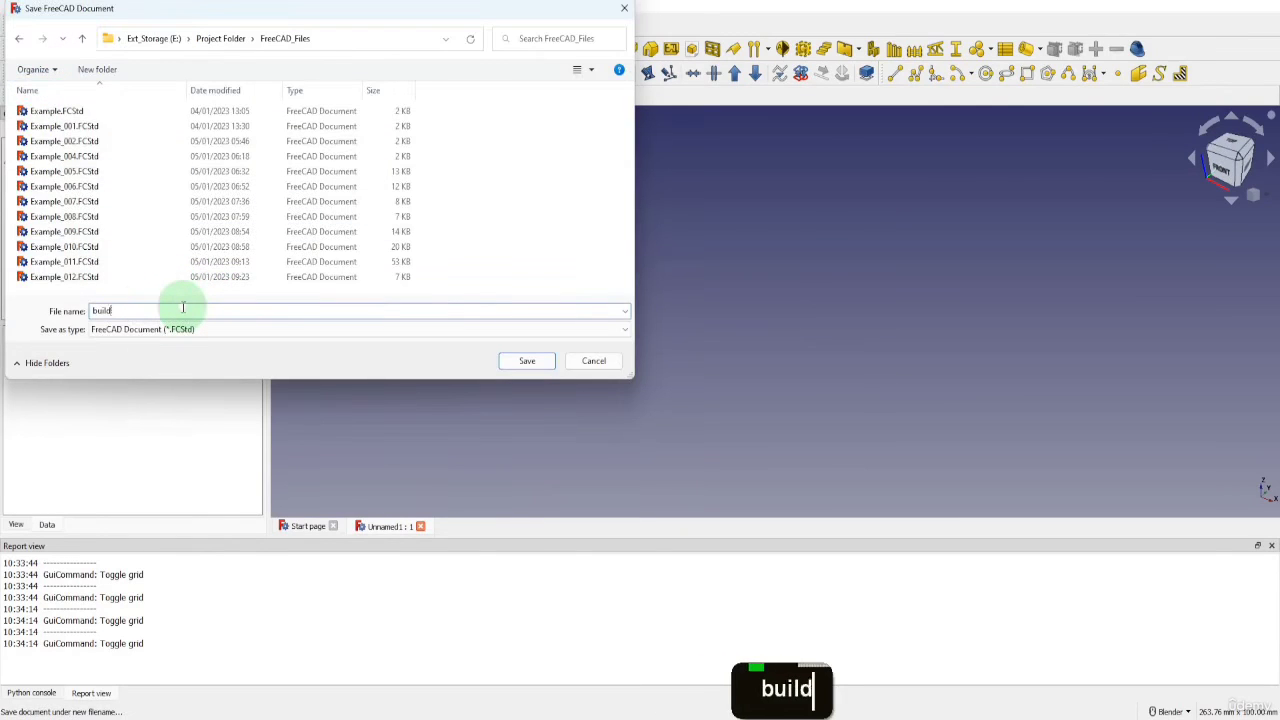
text(ing_Plans)
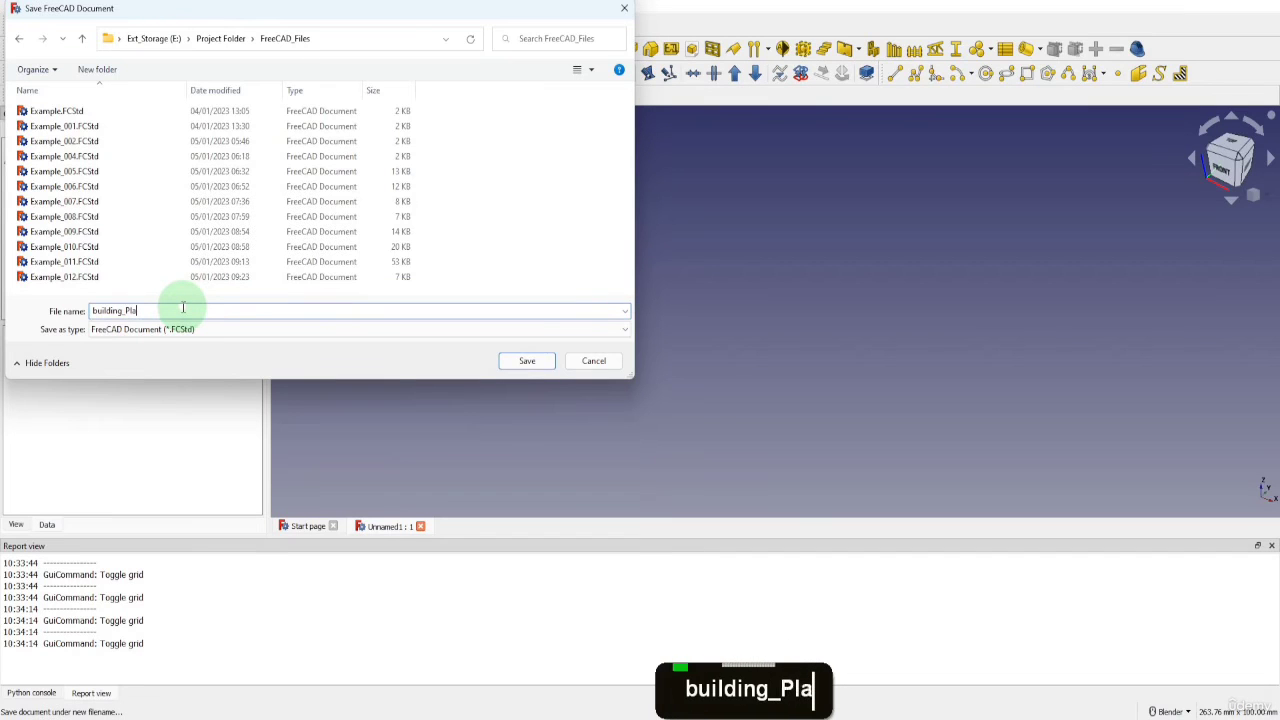
click(510, 361)
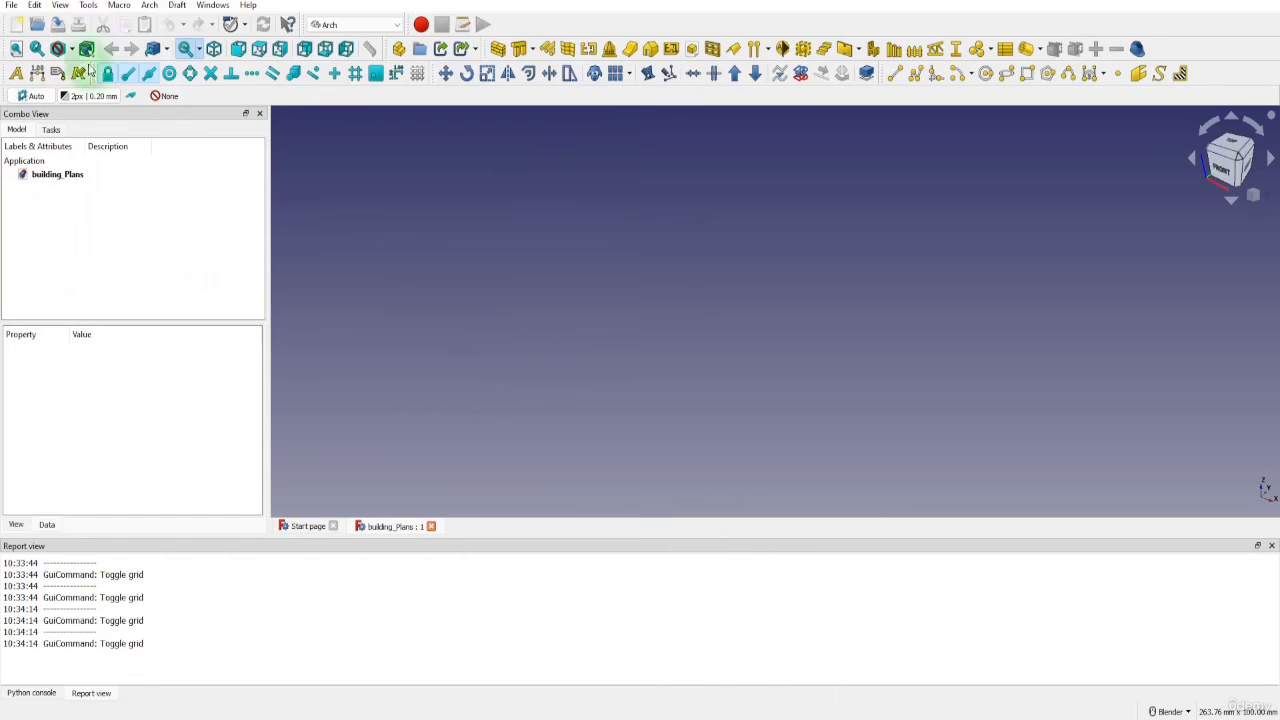
Apply the Dark-orange style sheet to the interface in the general preferences
click(34, 5)
click(68, 322)
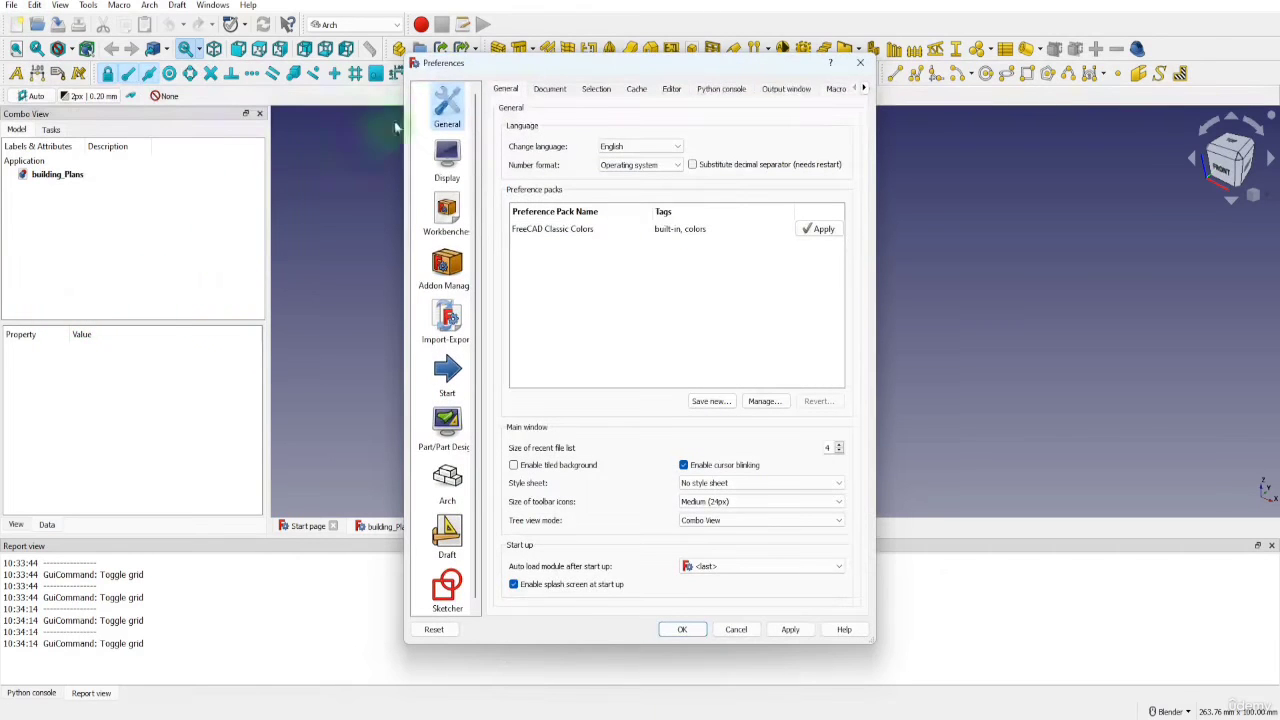
click(438, 108)
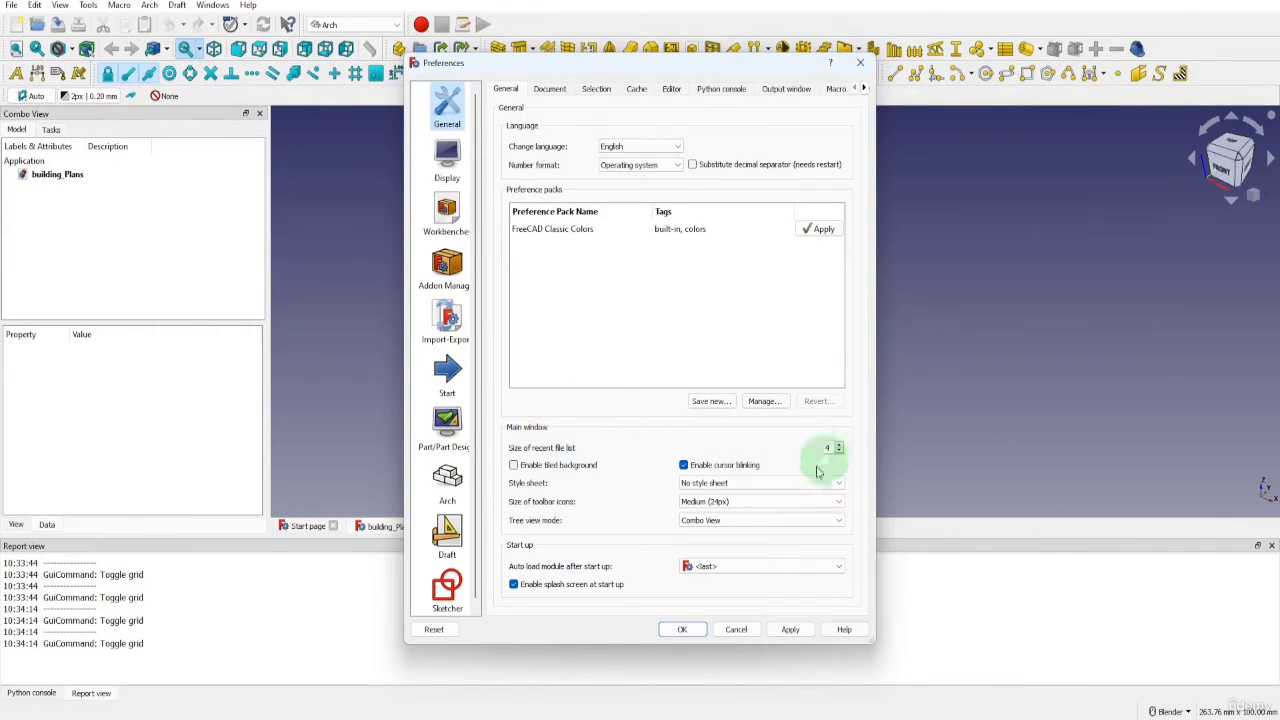
click(728, 483)
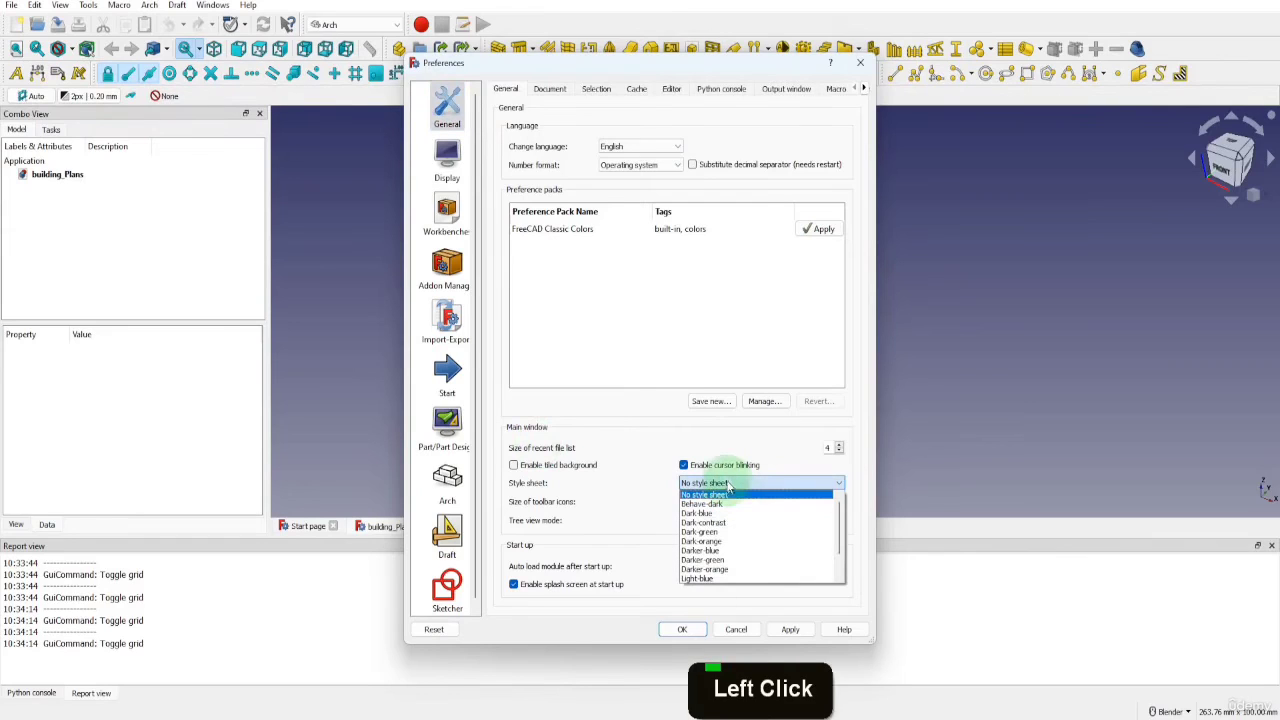
click(724, 542)
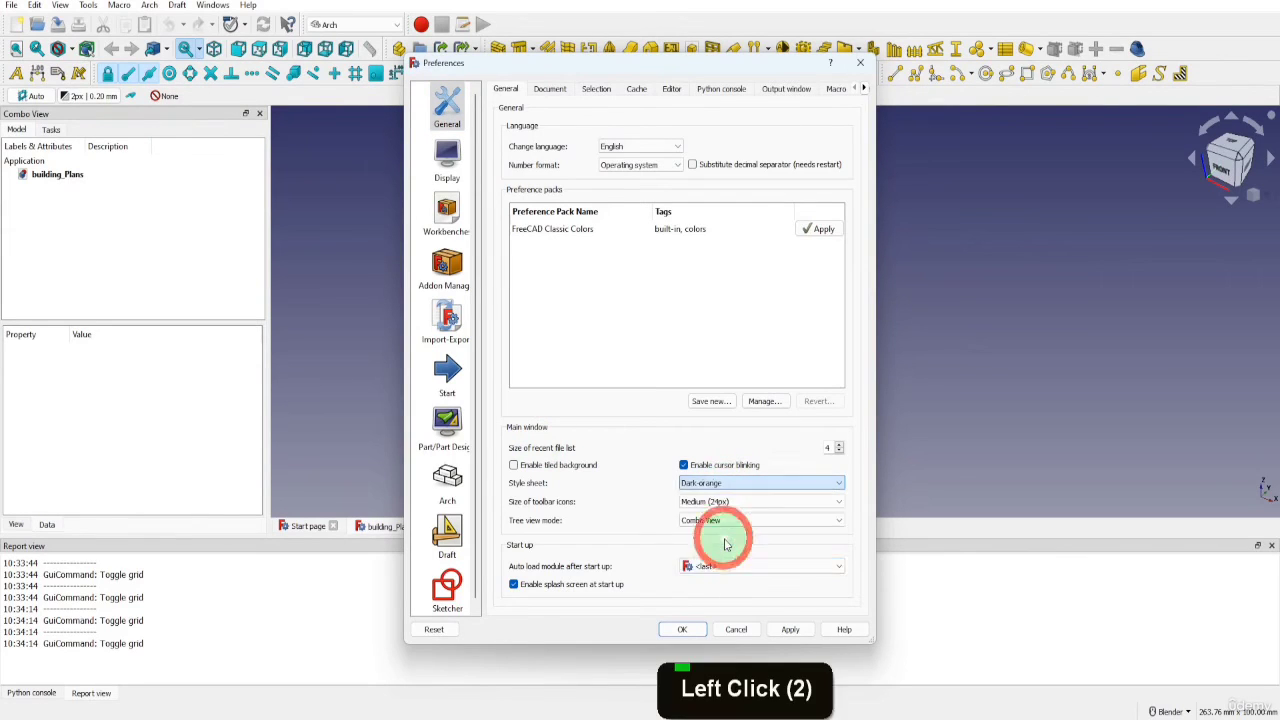
click(684, 630)
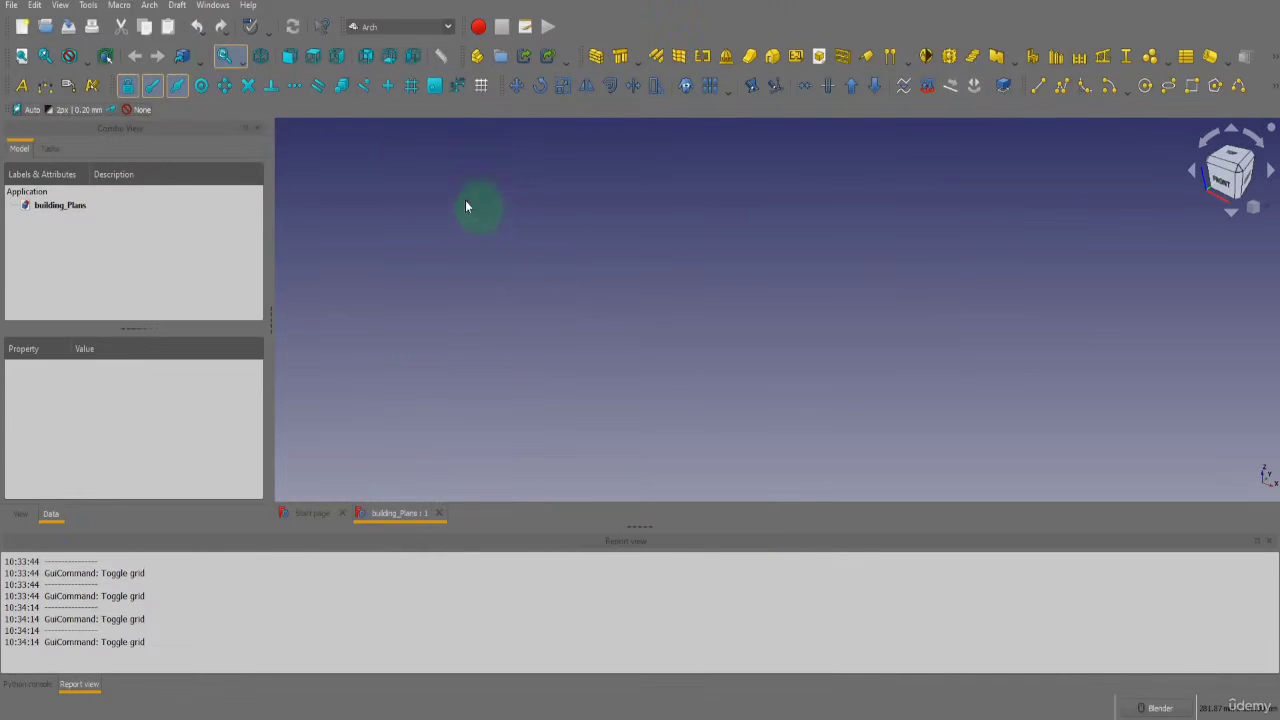
Switch the interface style sheet back to No style sheet and apply the preferences
click(35, 6)
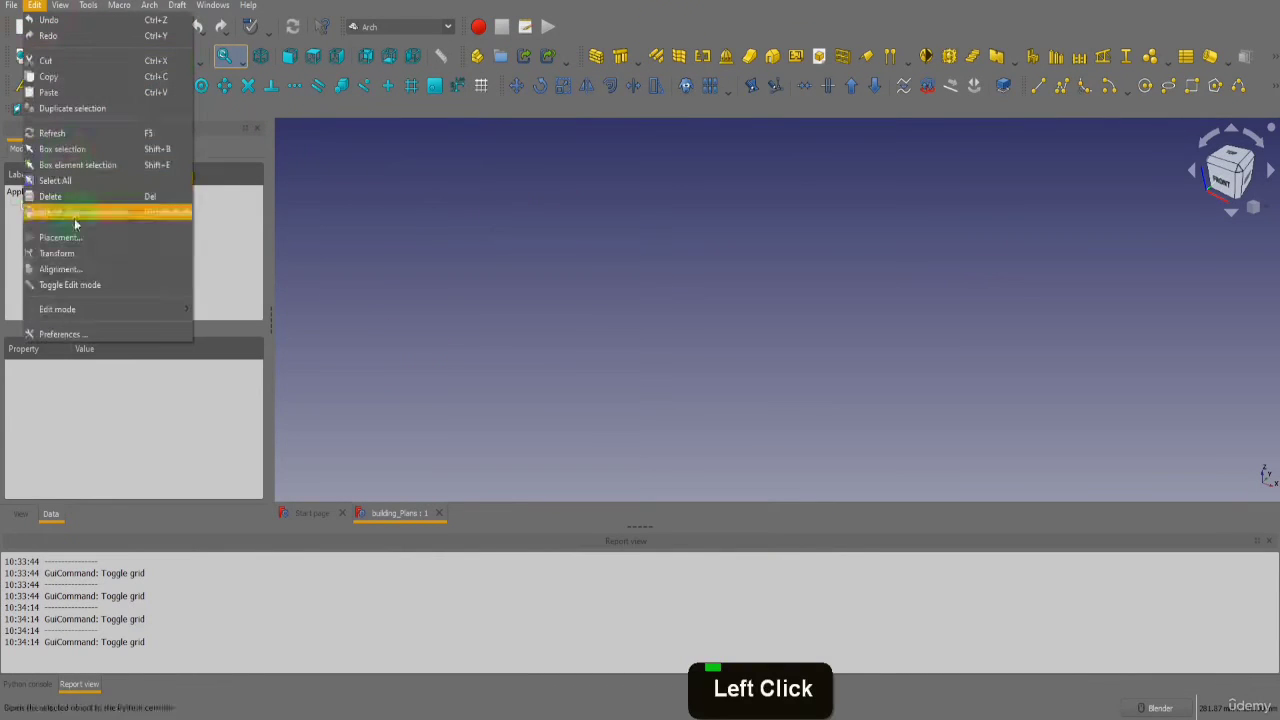
click(79, 325)
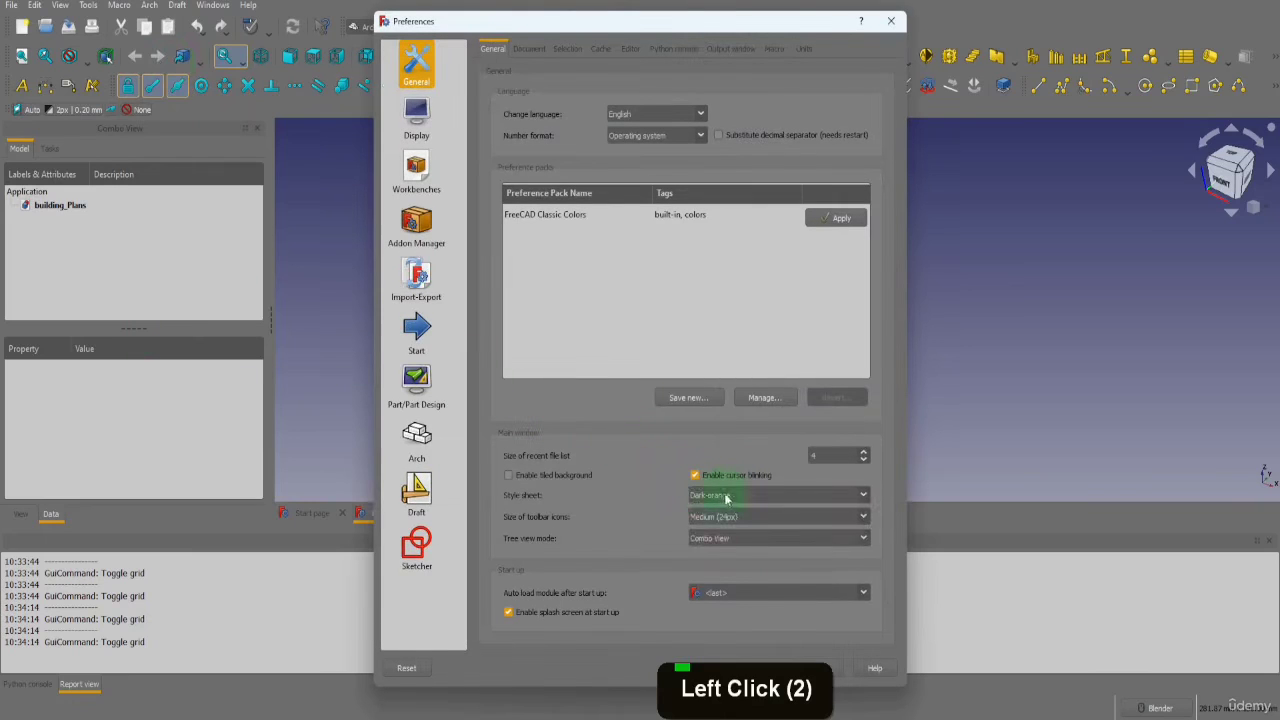
click(727, 496)
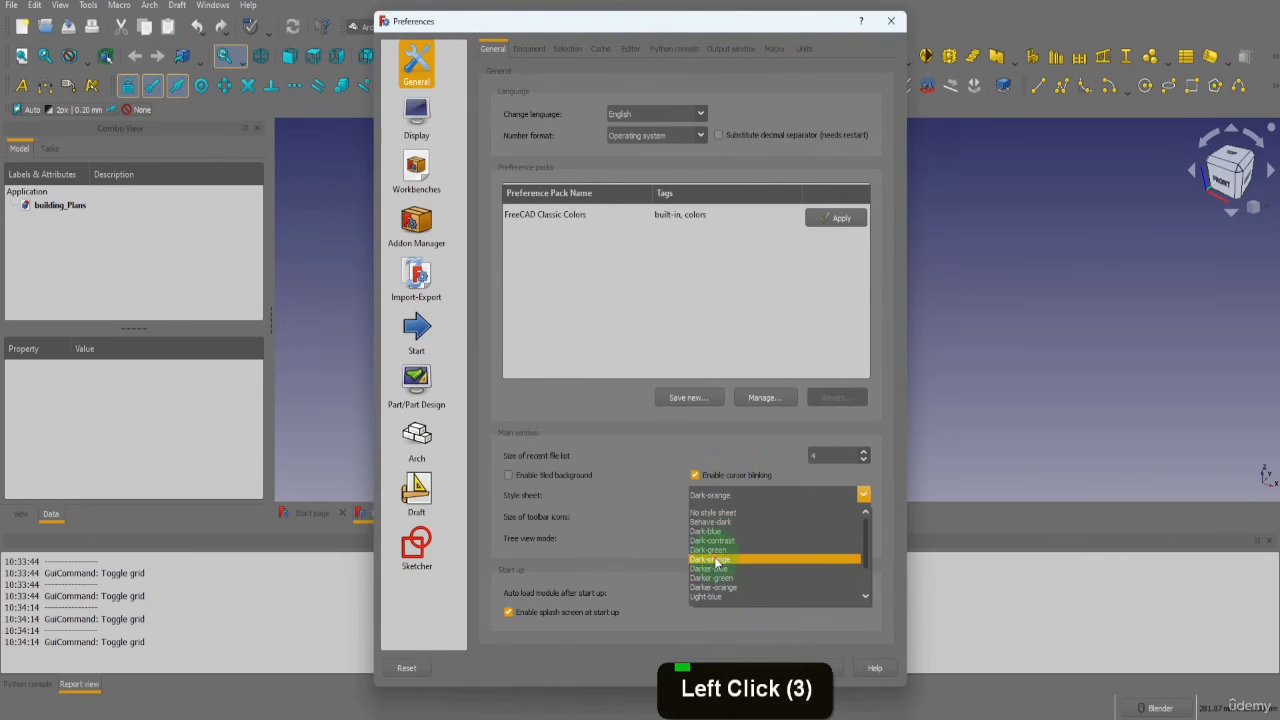
click(706, 513)
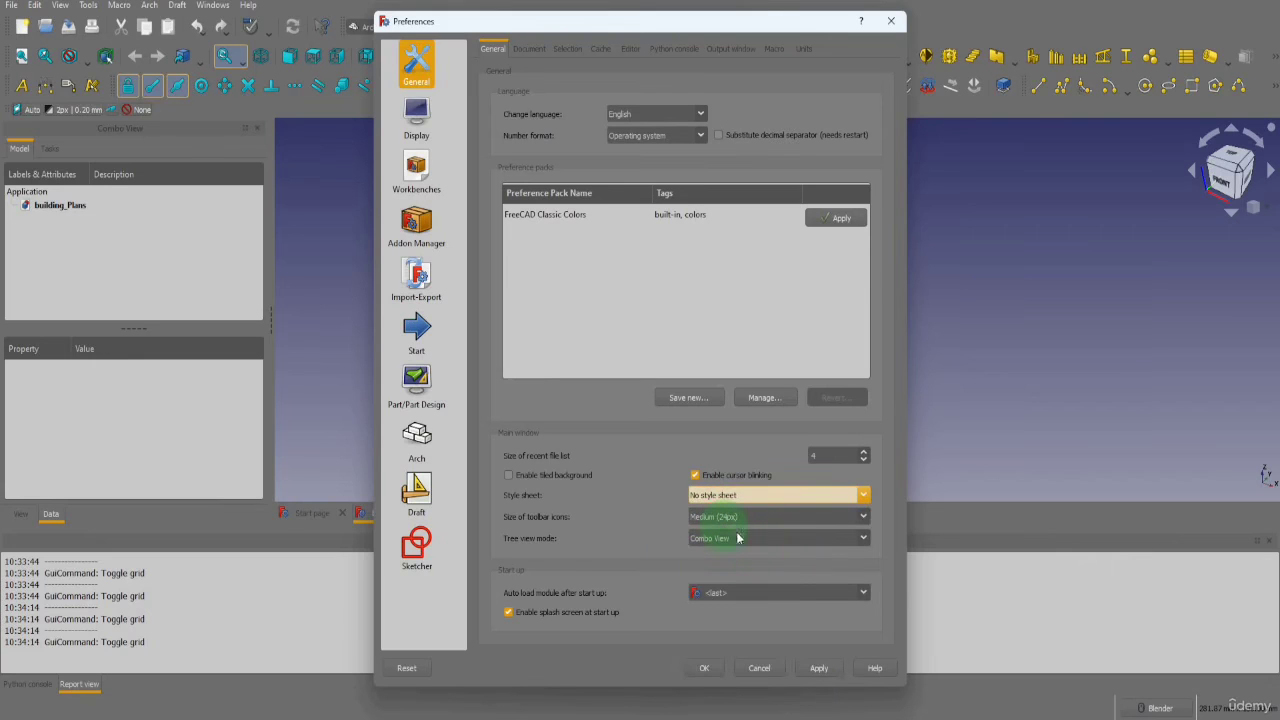
click(717, 674)
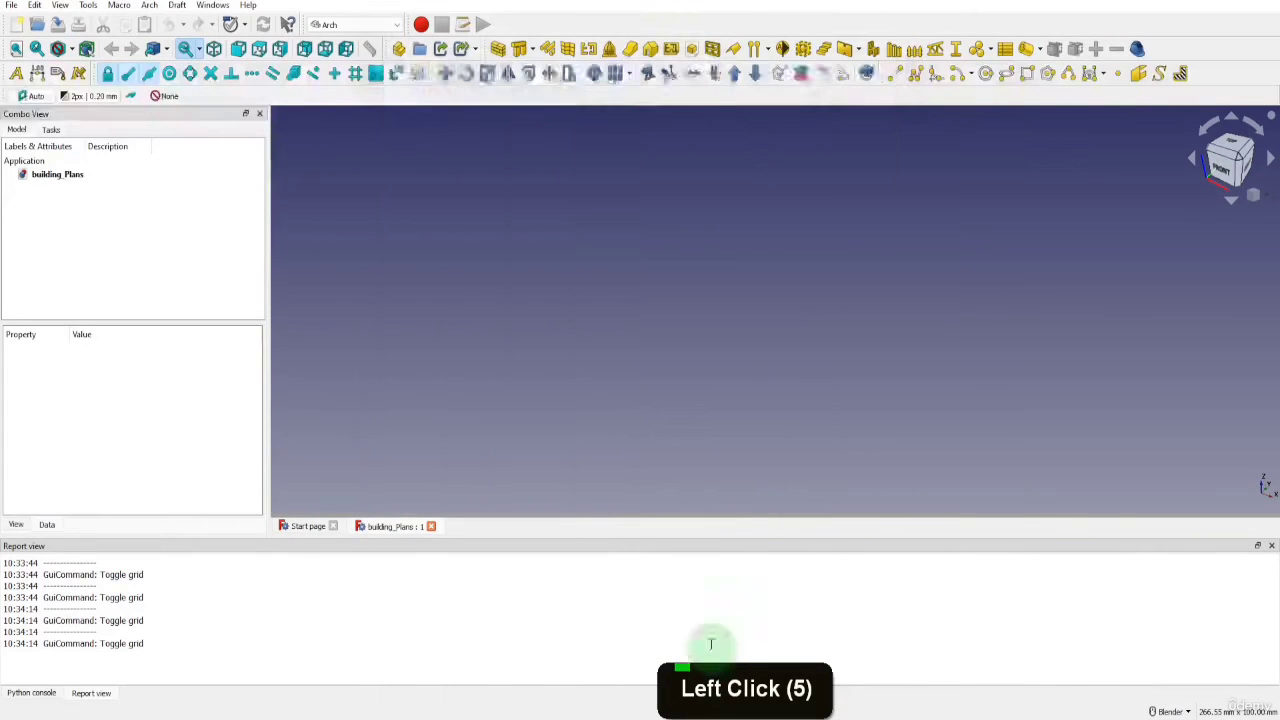
Set the size of toolbar icons to Large (32px) in the general preferences
click(34, 5)
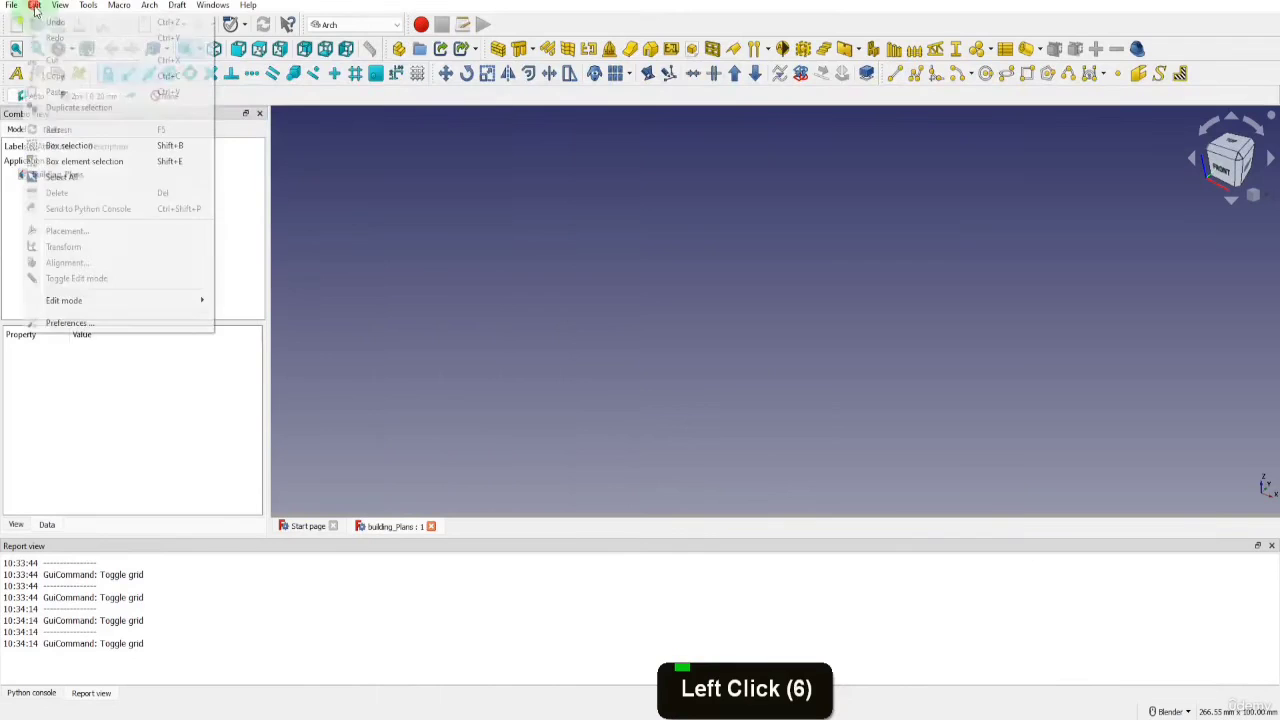
click(88, 318)
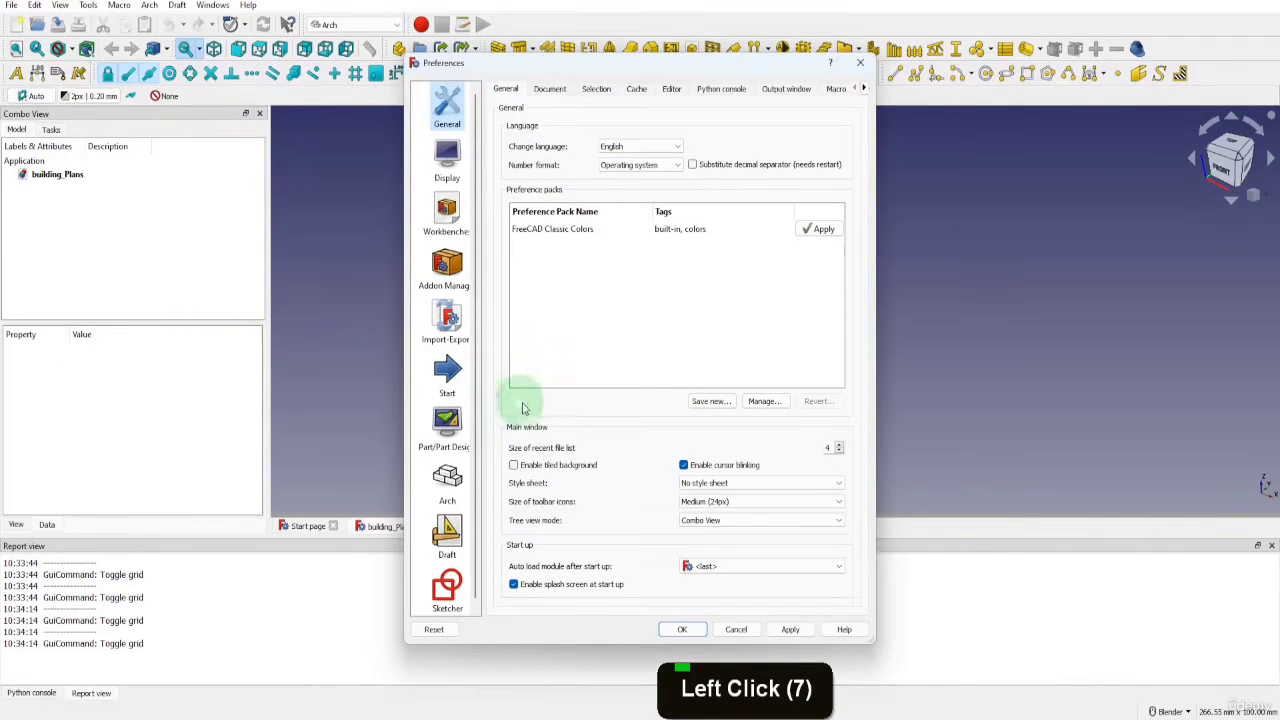
click(719, 502)
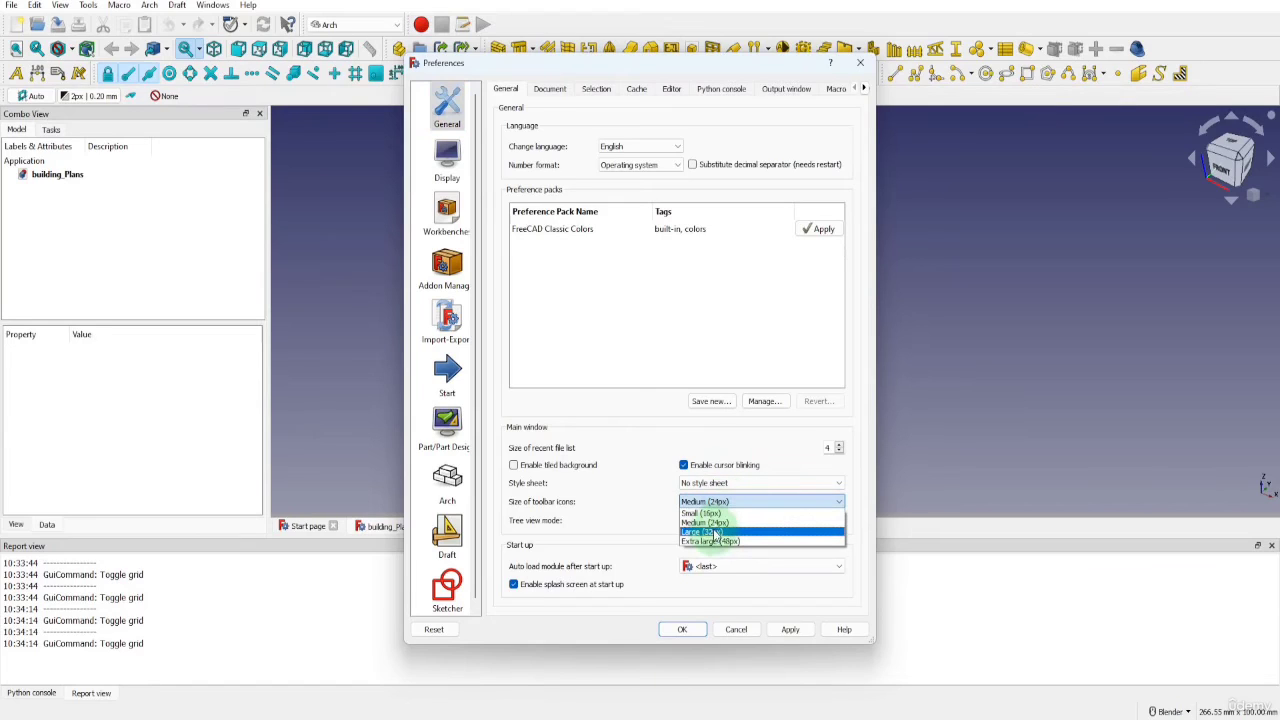
click(716, 532)
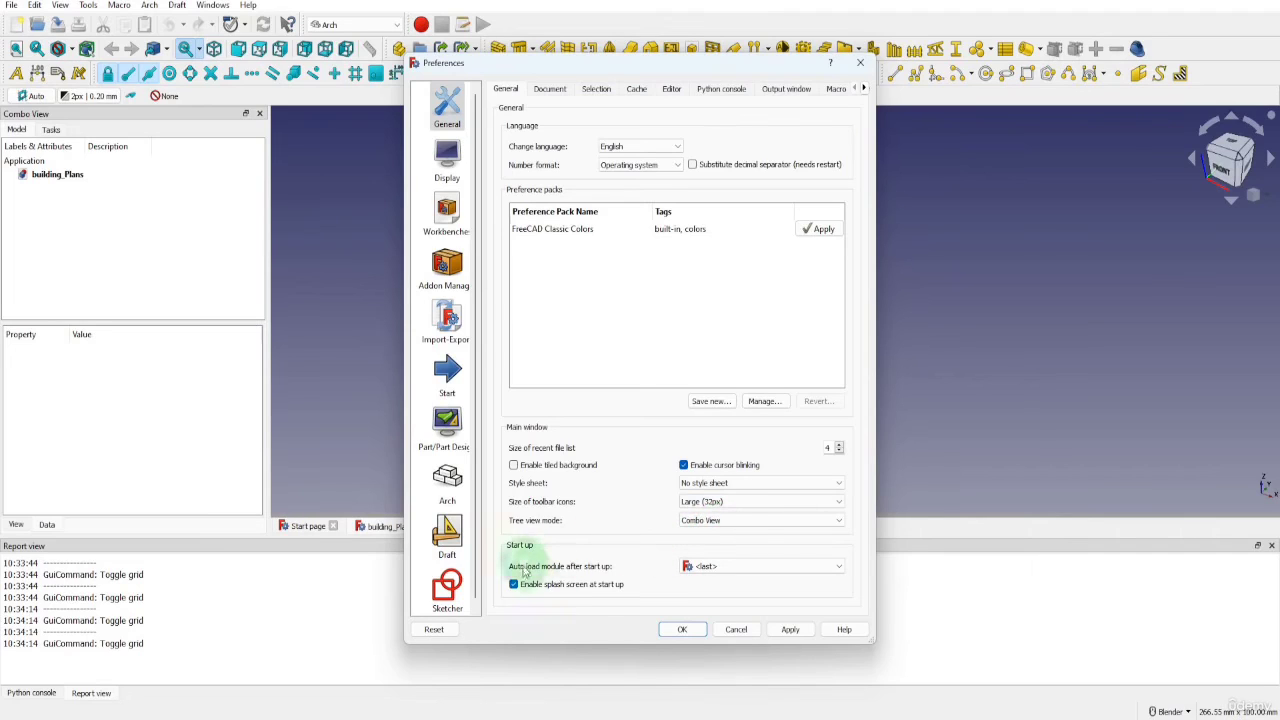
Look through the modules available for auto-loading after start up, keeping <last> selected
click(731, 567)
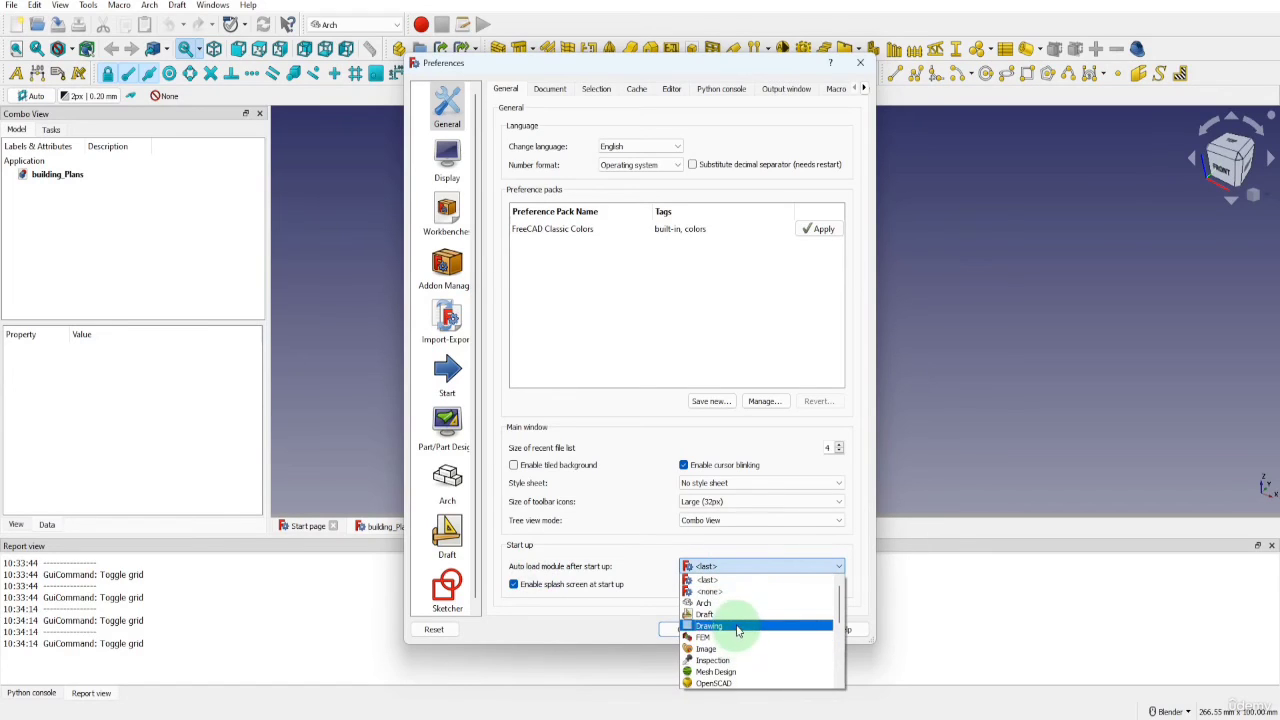
scroll(724, 600, down, 4)
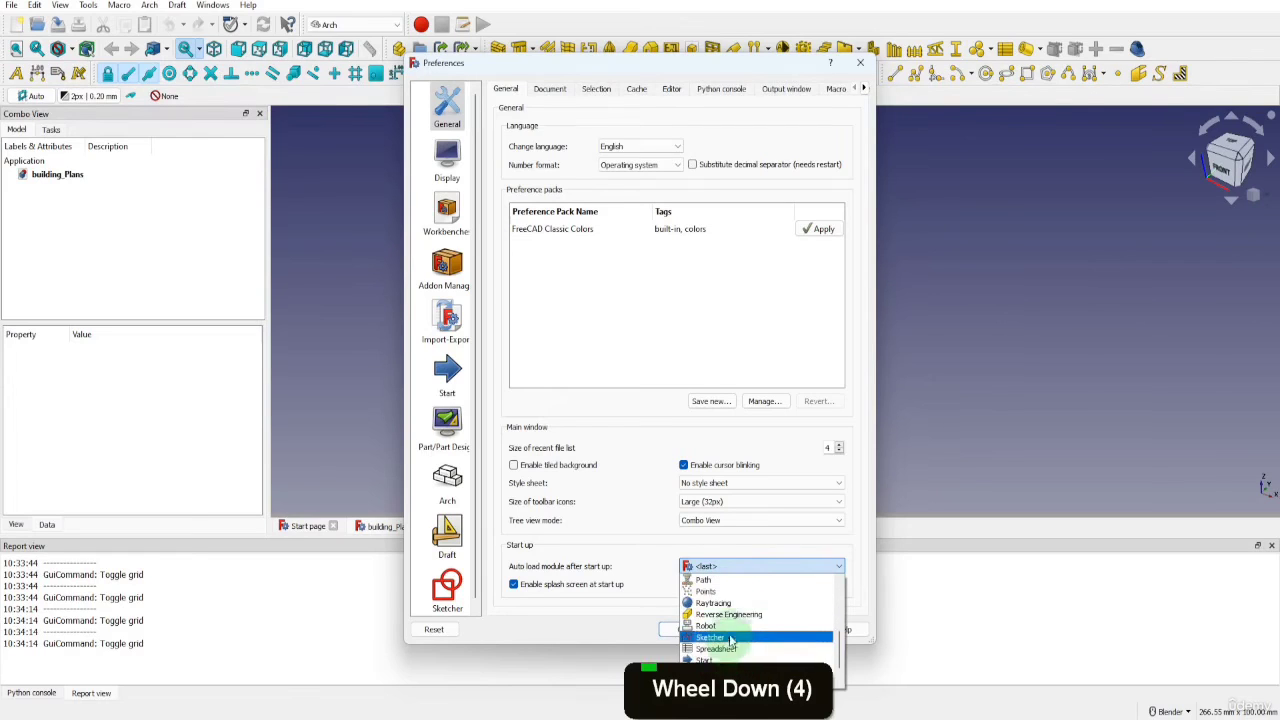
scroll(732, 640, up, 5)
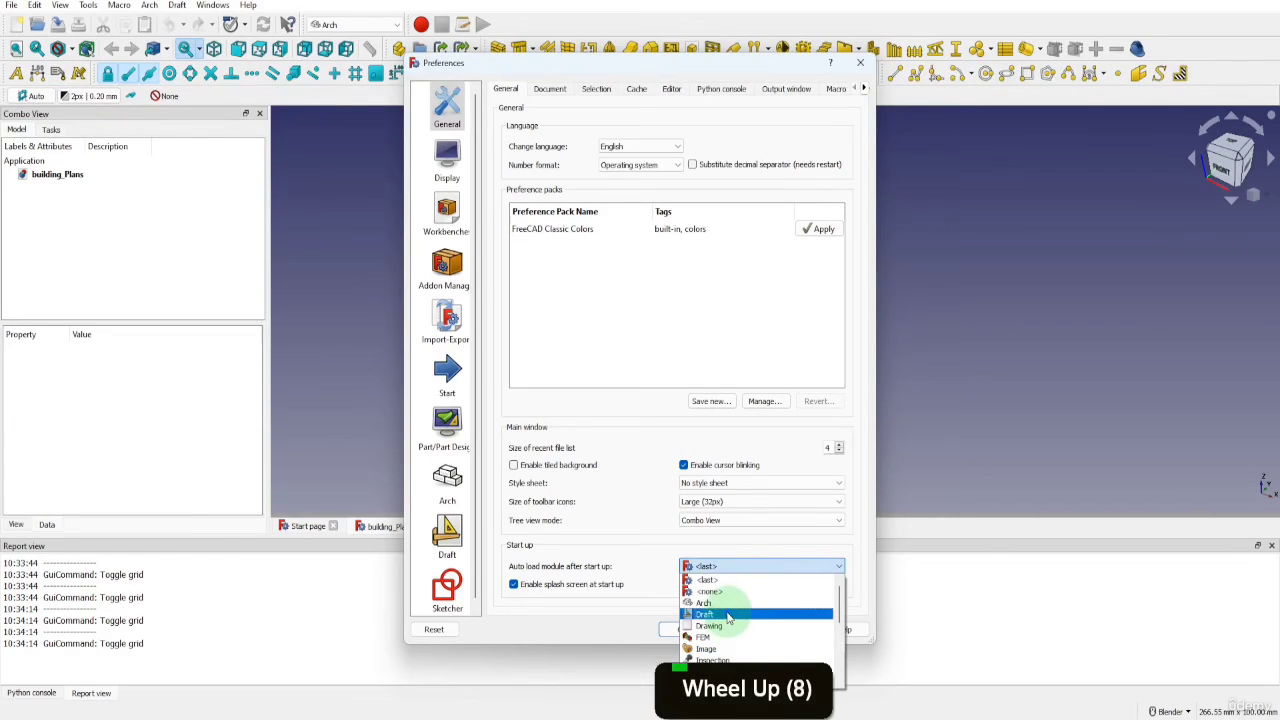
click(718, 581)
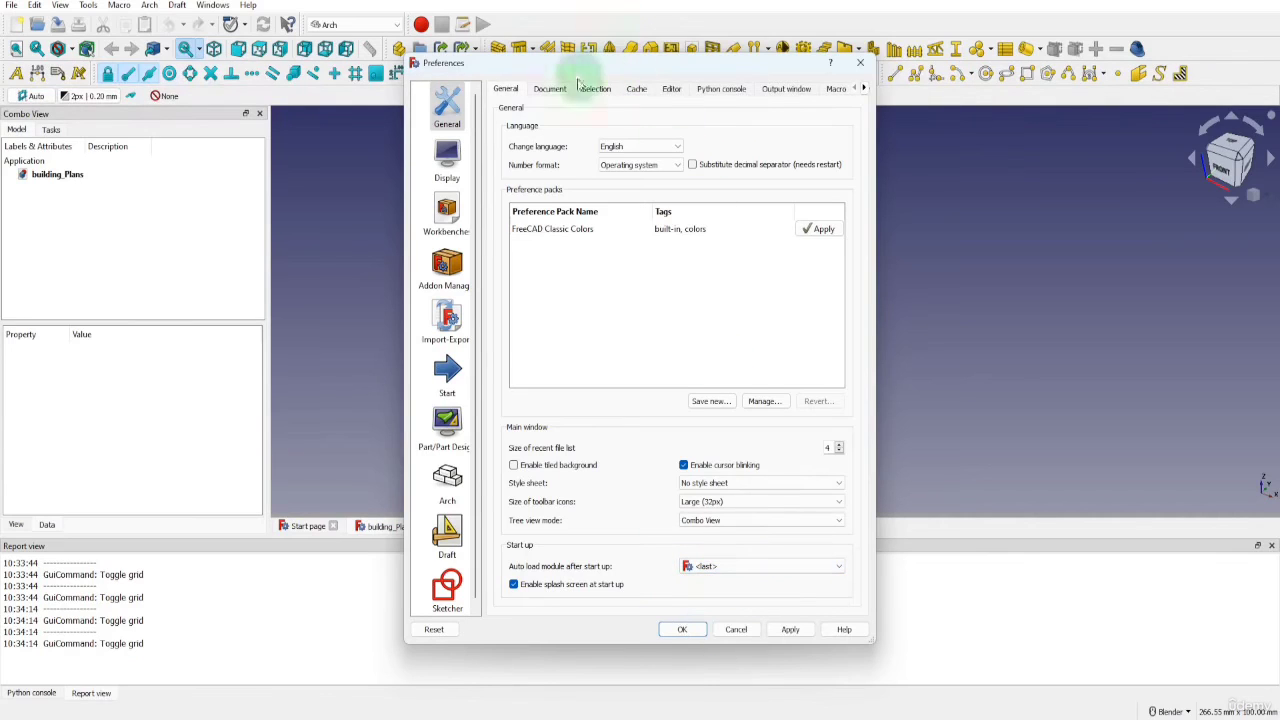
Choose the Standard (mm/kg/s/degree) unit system in the units preferences and set the number of decimals to 4
click(671, 89)
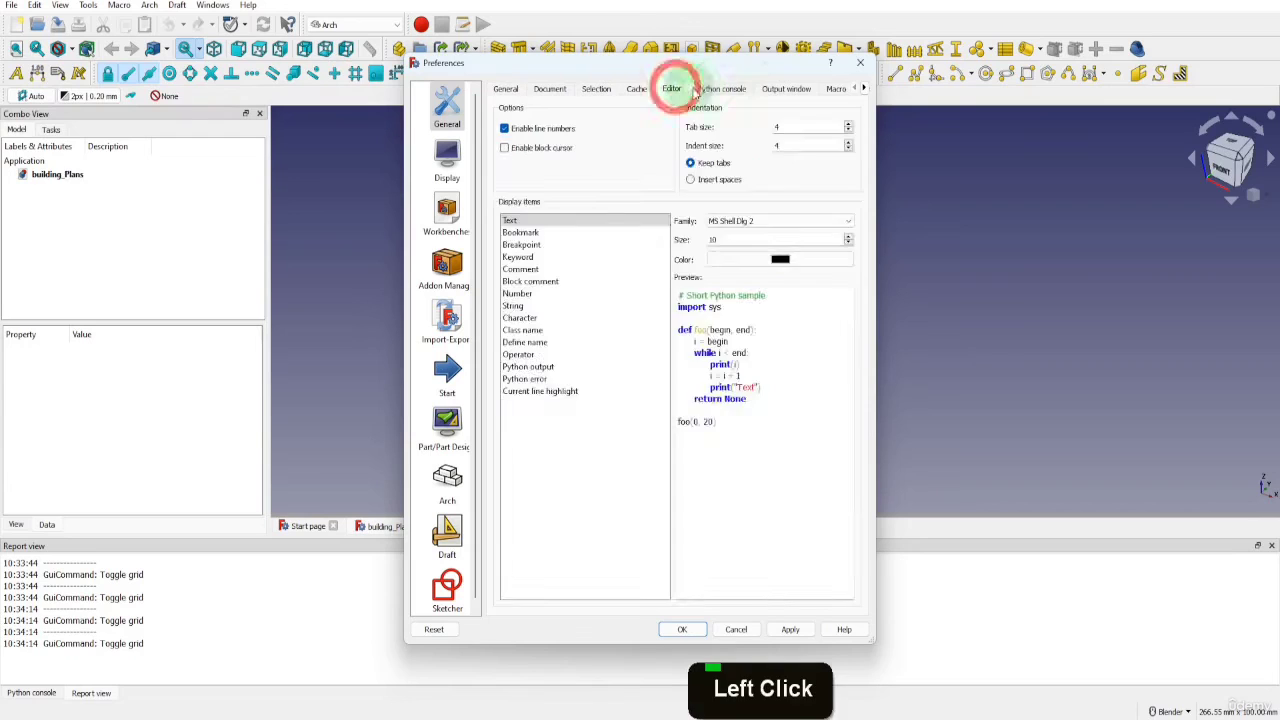
click(721, 89)
click(786, 89)
click(832, 90)
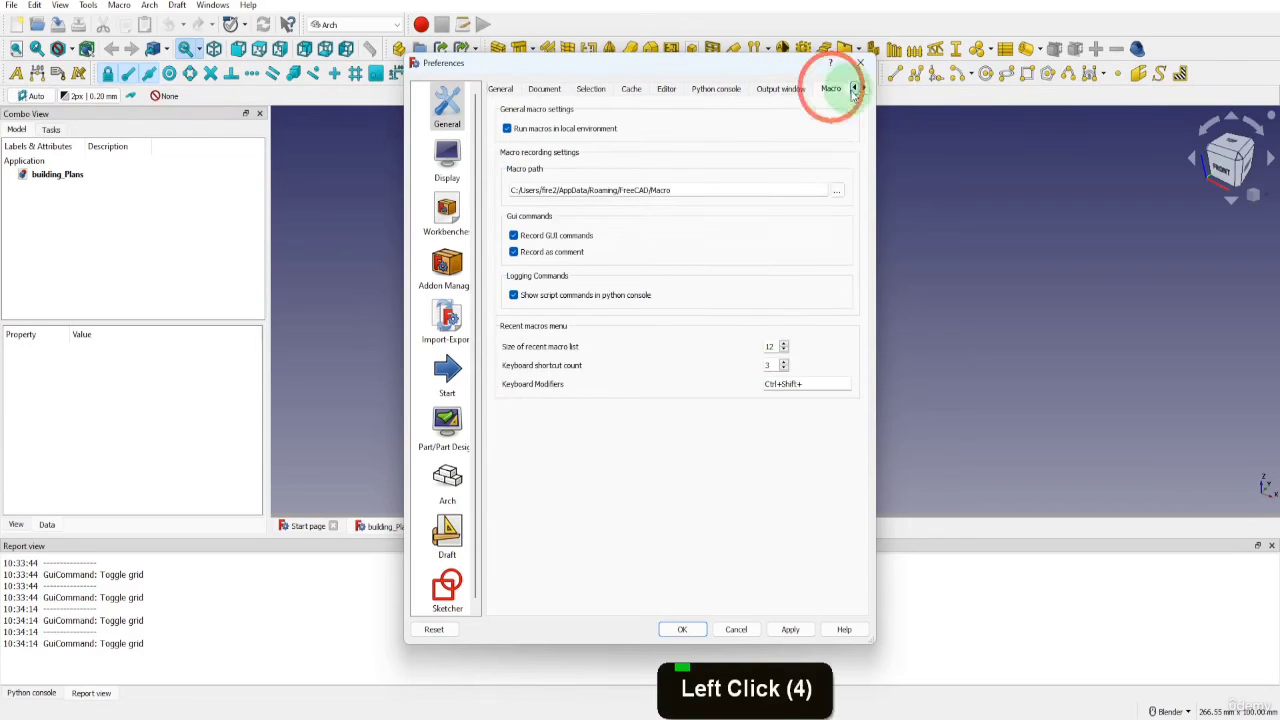
click(863, 88)
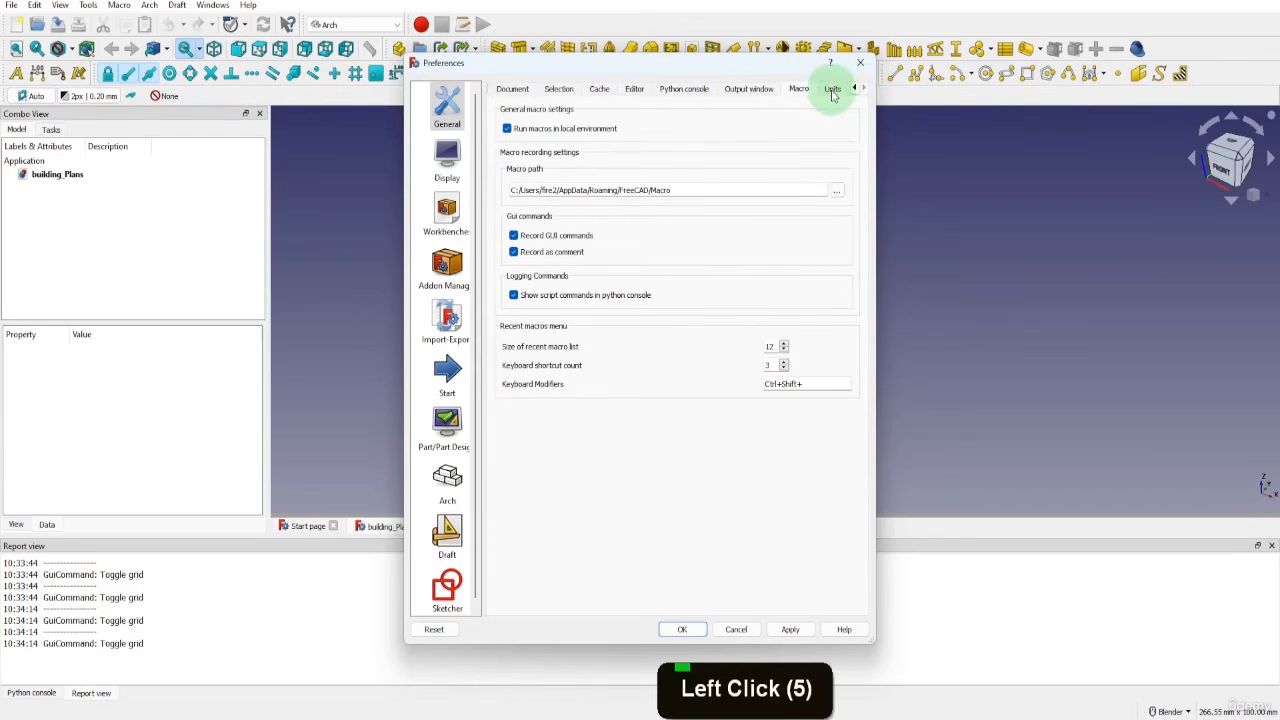
click(833, 90)
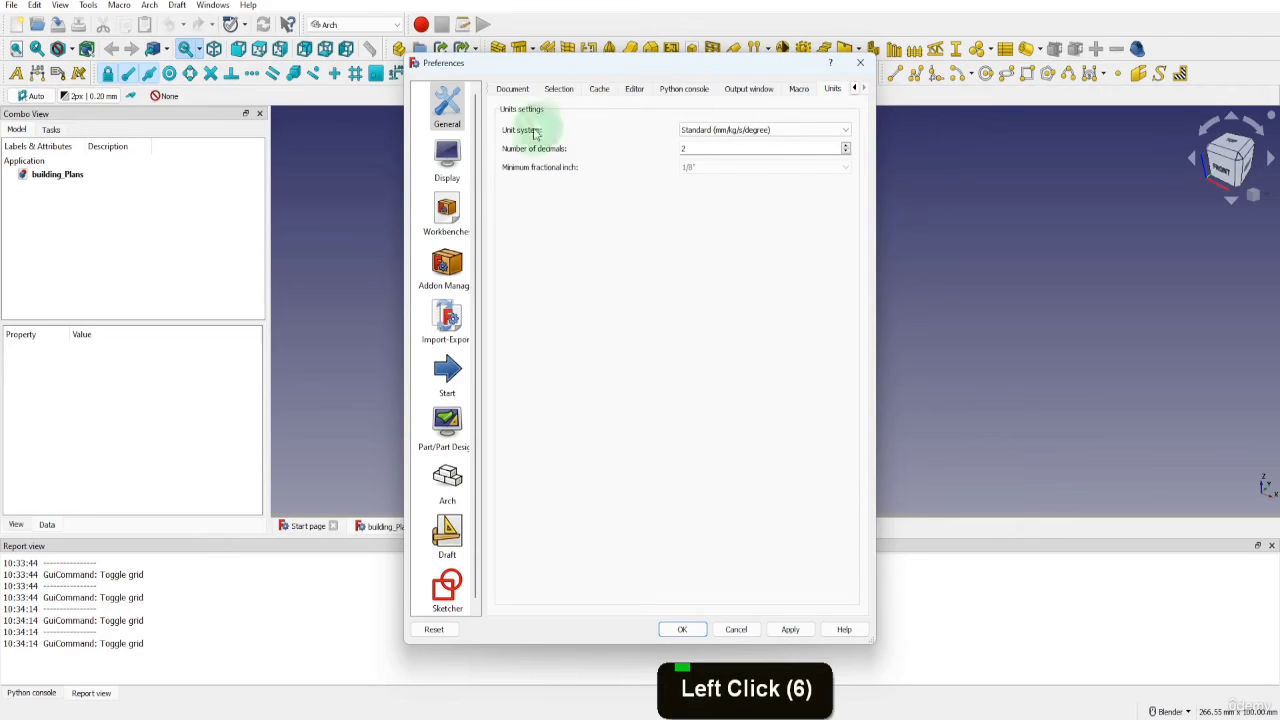
click(765, 130)
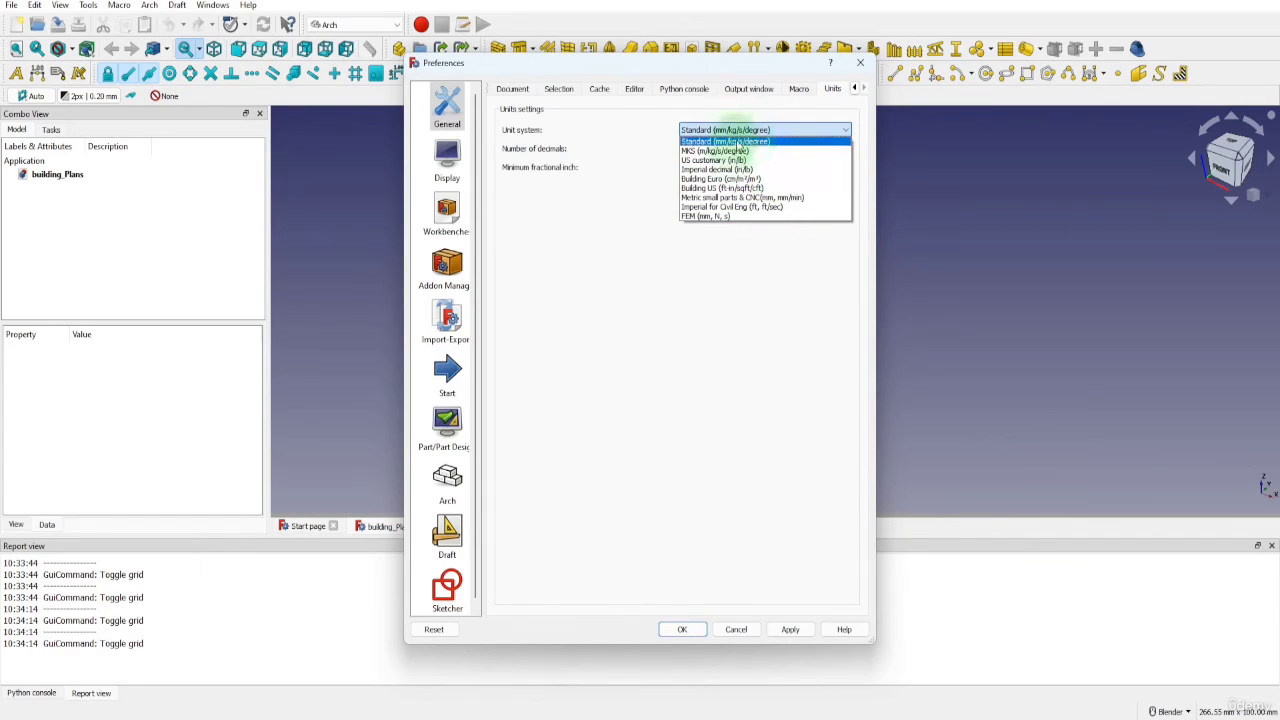
click(765, 145)
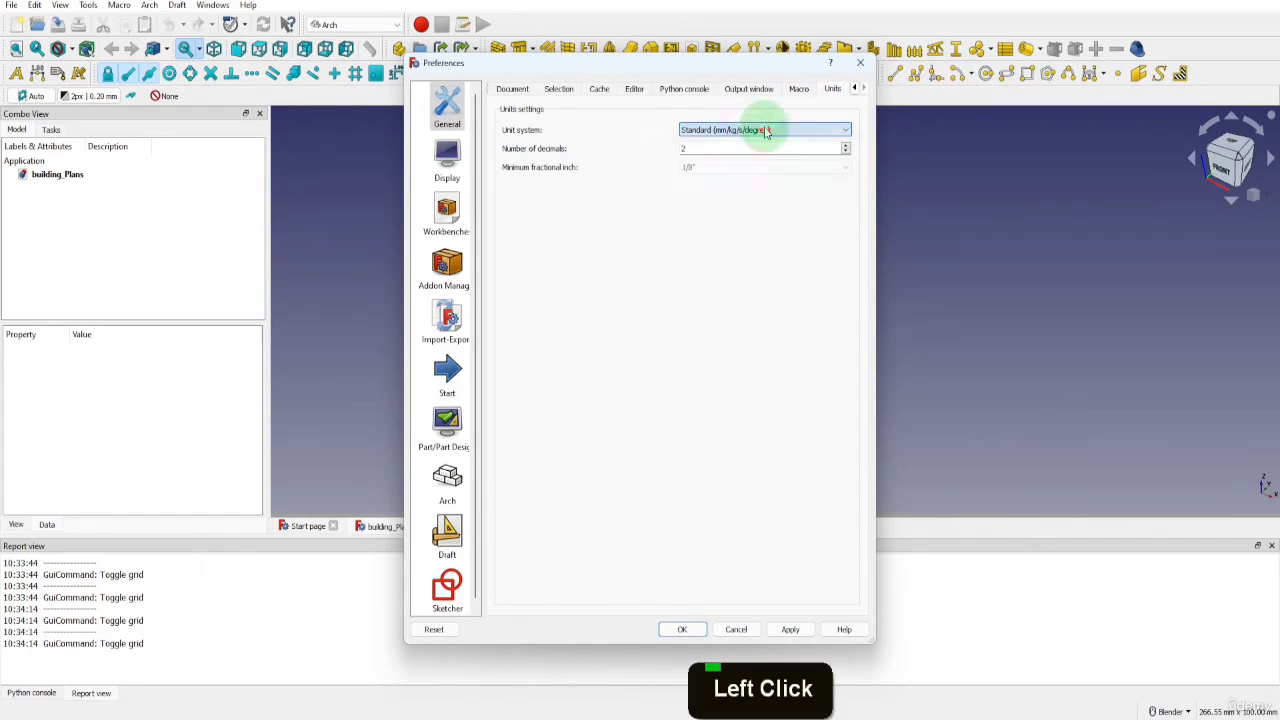
click(703, 148)
key(BackSpace)
text(4)
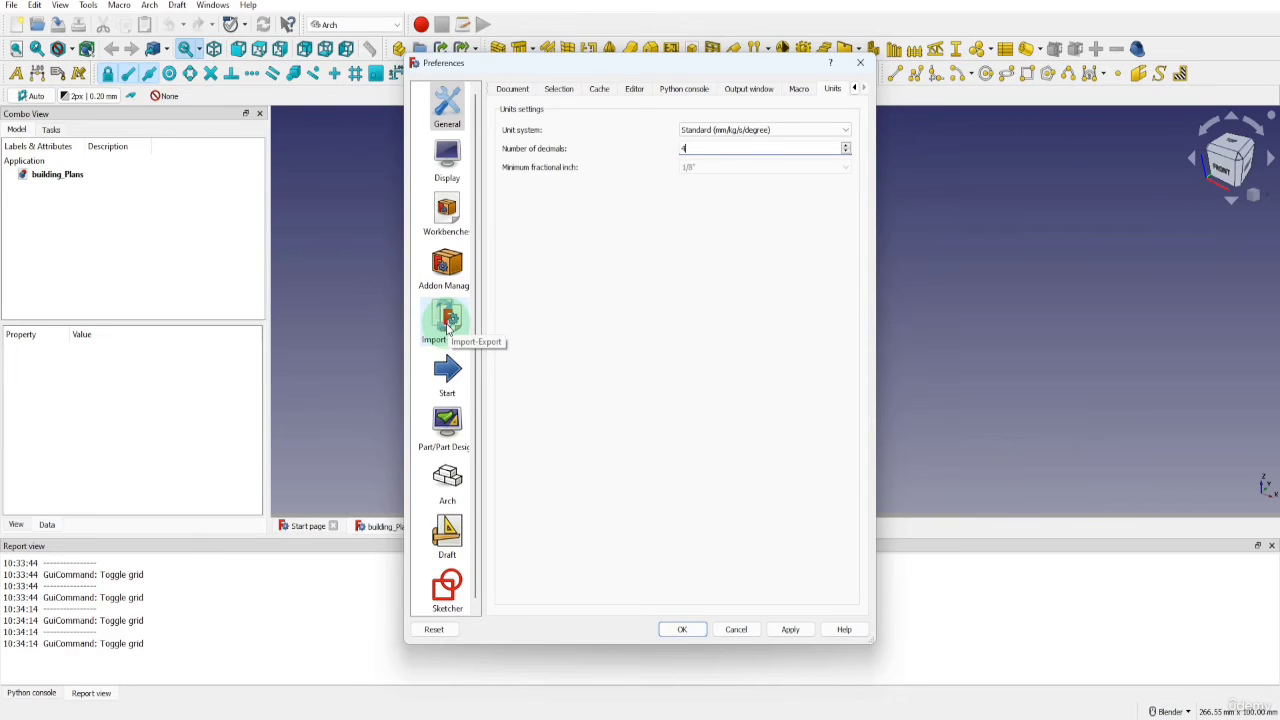
Set the grid spacing to 1000 mm in the Draft grid and snapping preferences
click(443, 530)
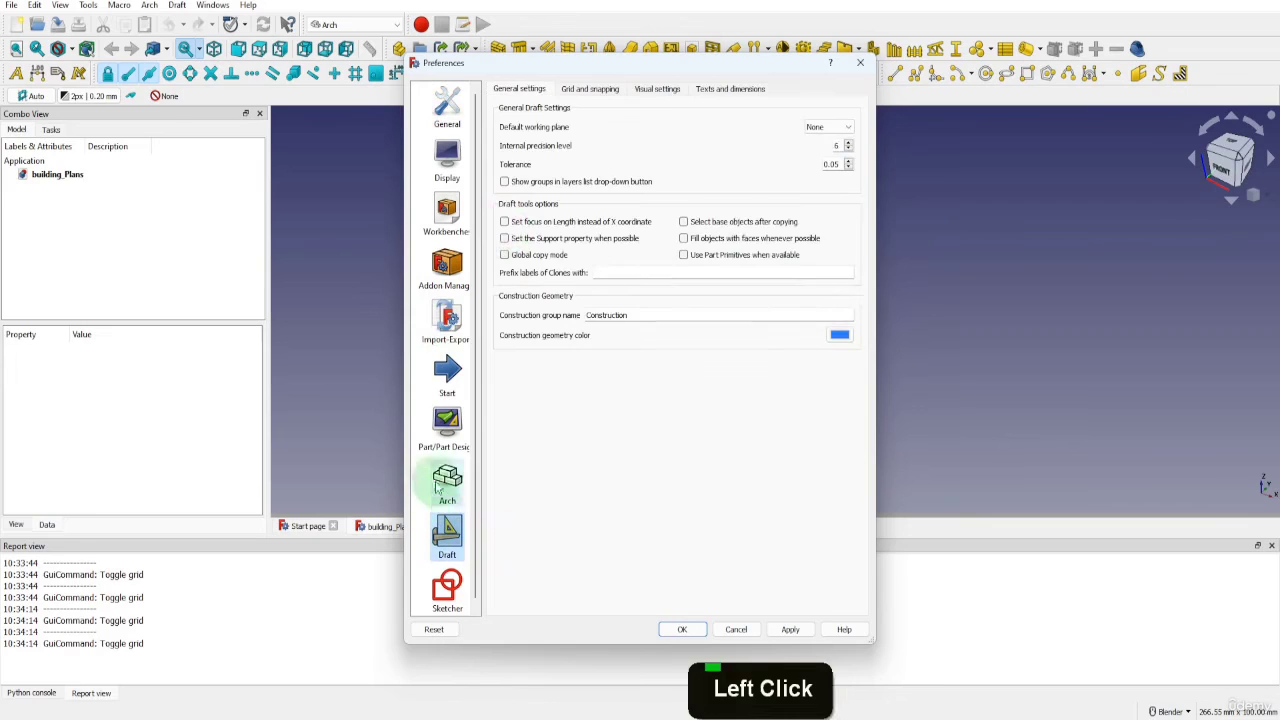
click(605, 90)
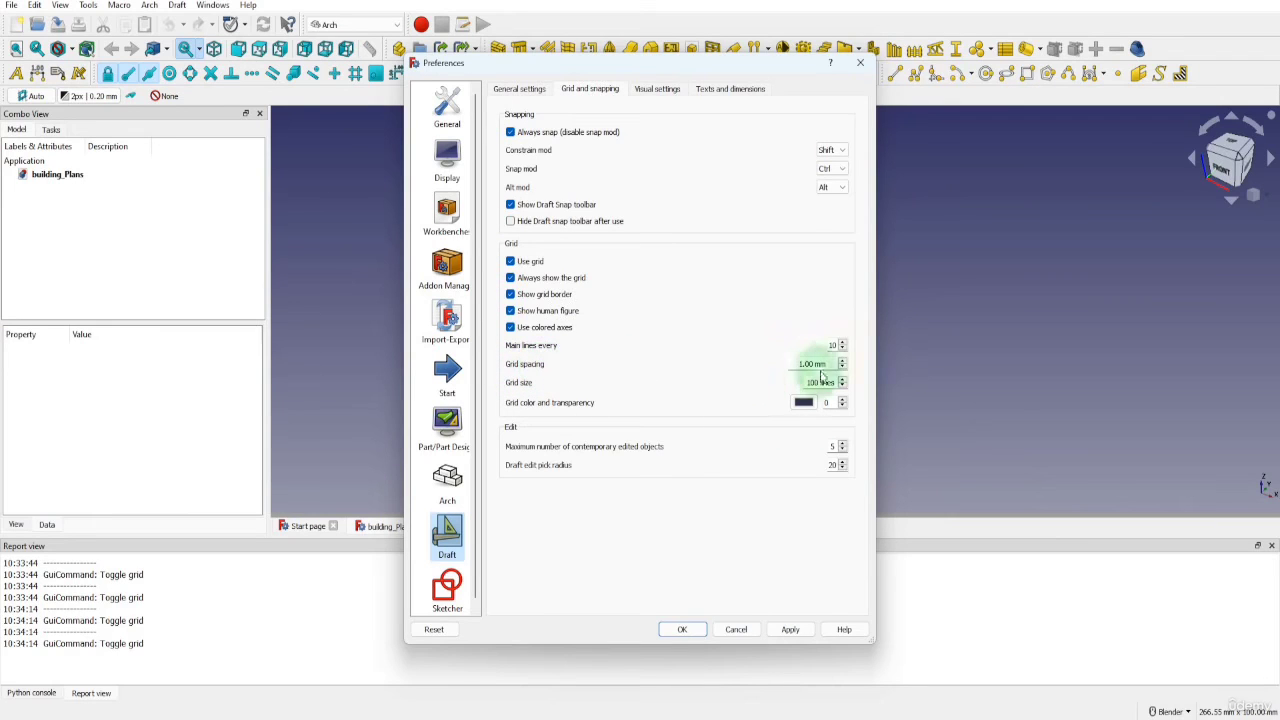
drag(830, 364, 777, 364)
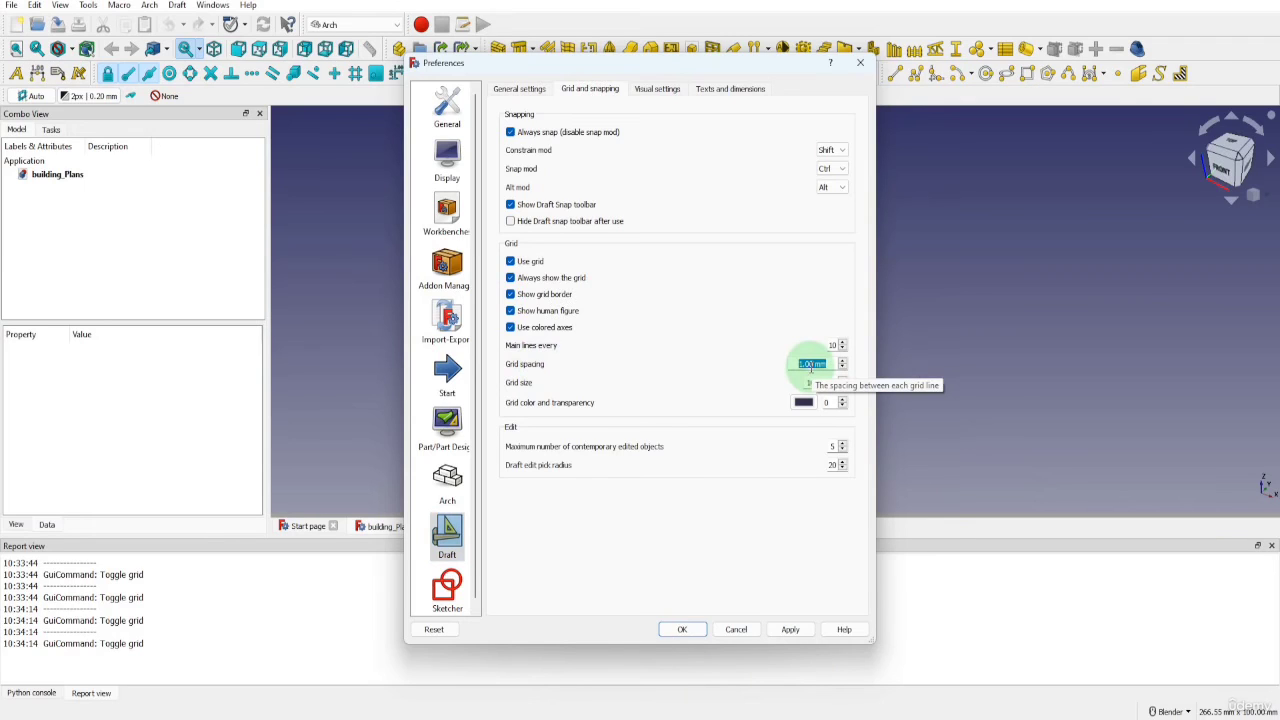
text(1000)
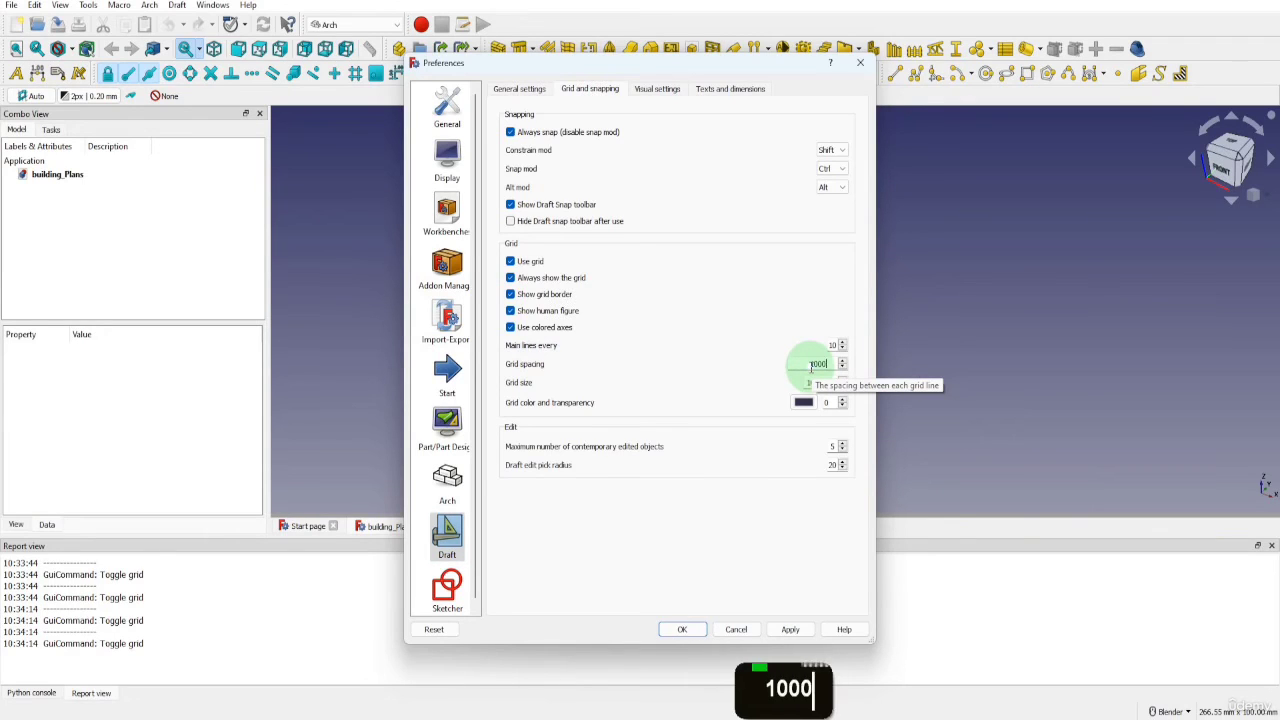
text(mm)
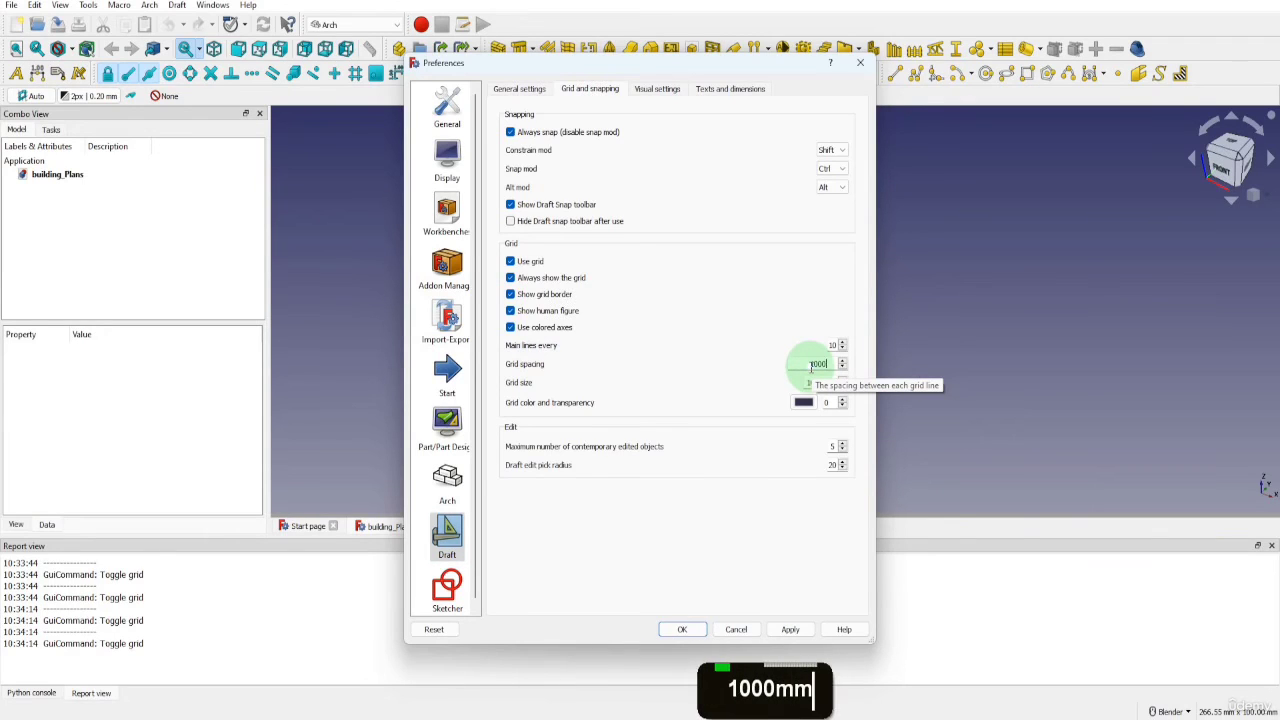
Apply the 1000 mm grid spacing and close the preferences
click(752, 368)
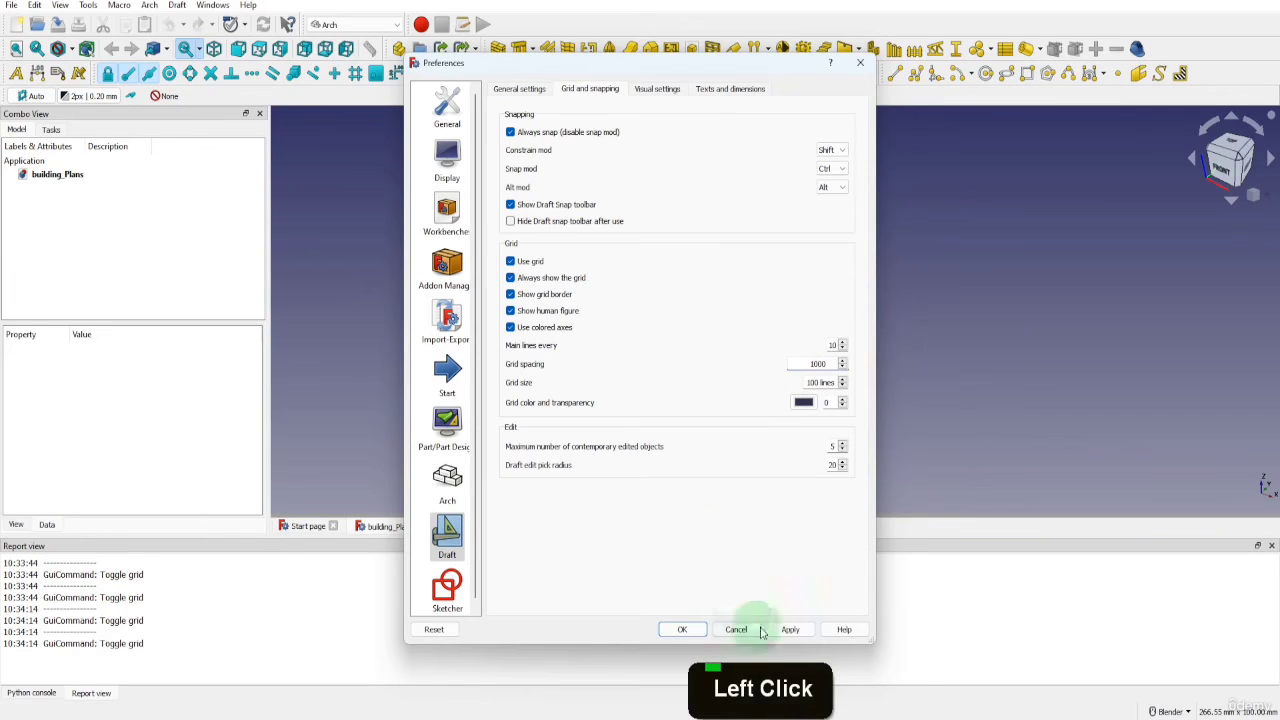
click(790, 629)
click(682, 629)
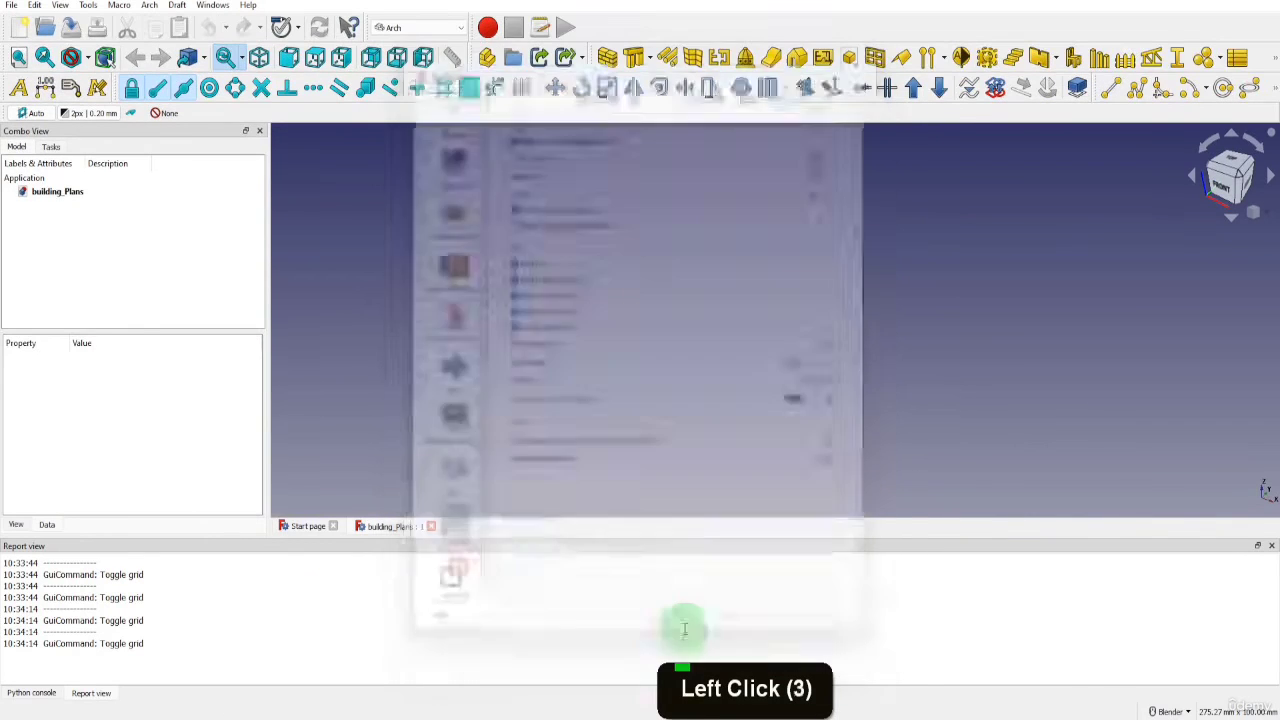
Toggle the Draft grid off and on to refresh it with the applied spacing
click(521, 88)
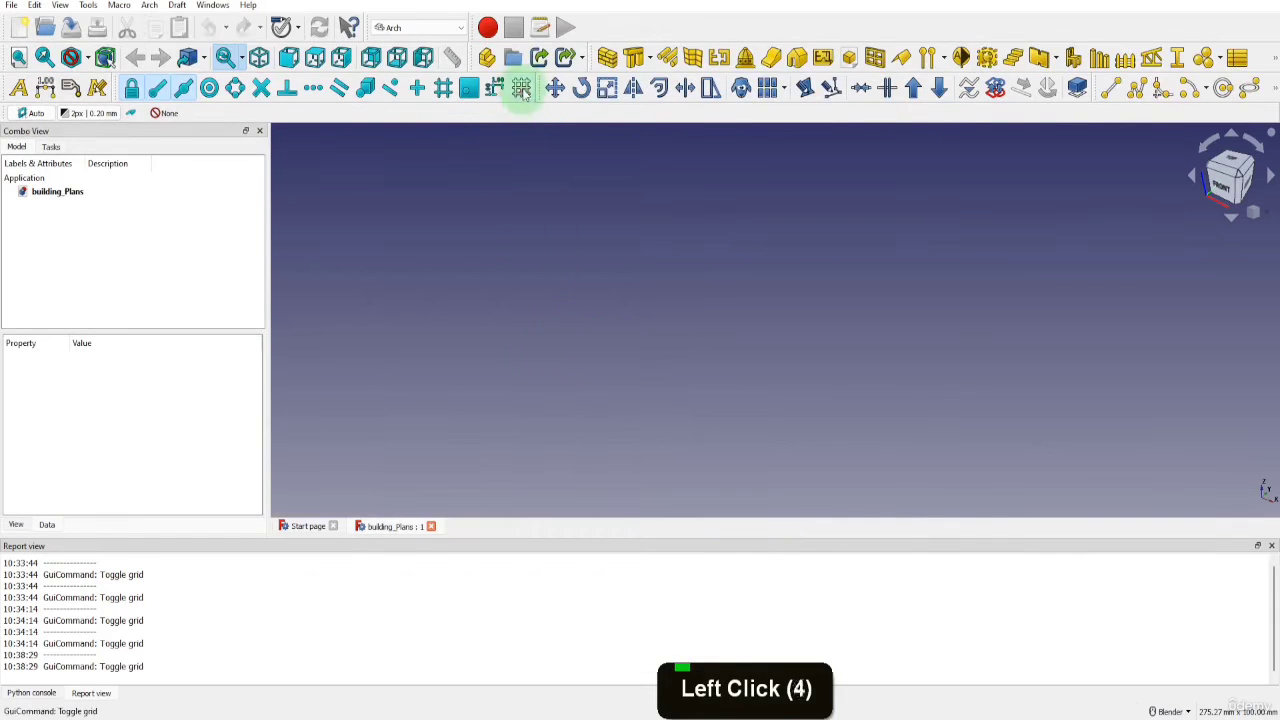
click(521, 88)
scroll(605, 306, down, 13)
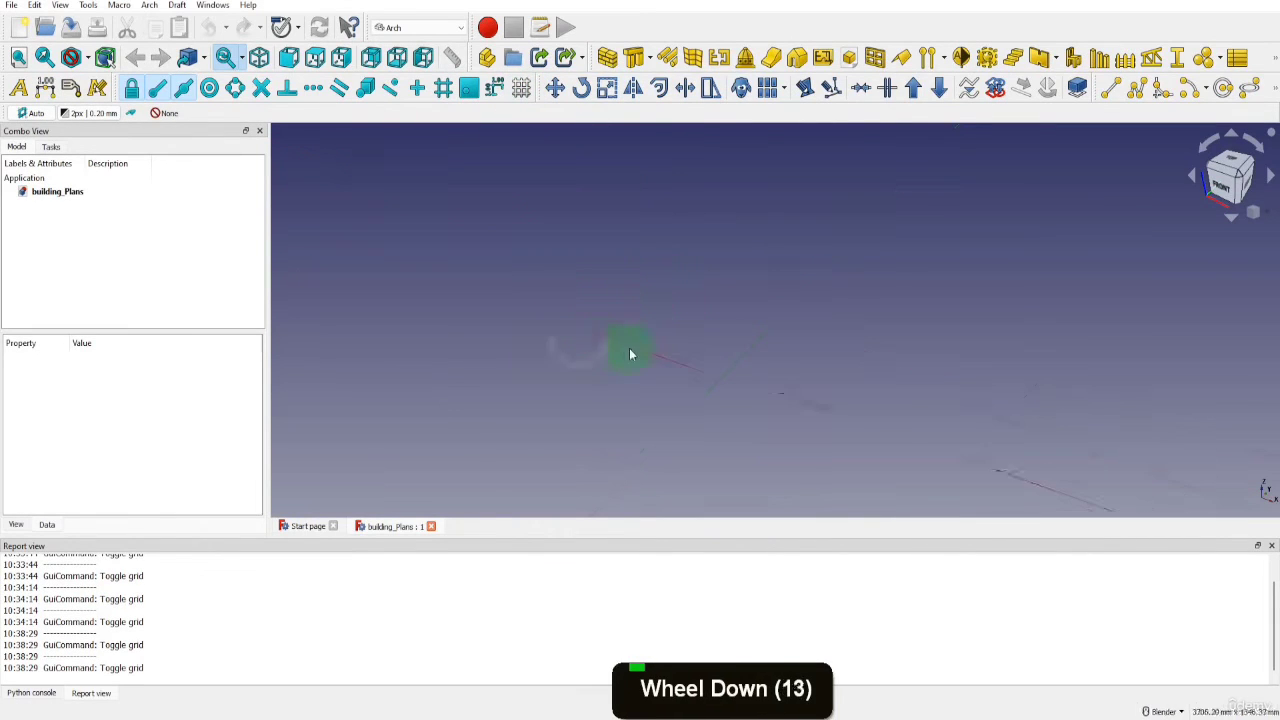
scroll(609, 341, down, 12)
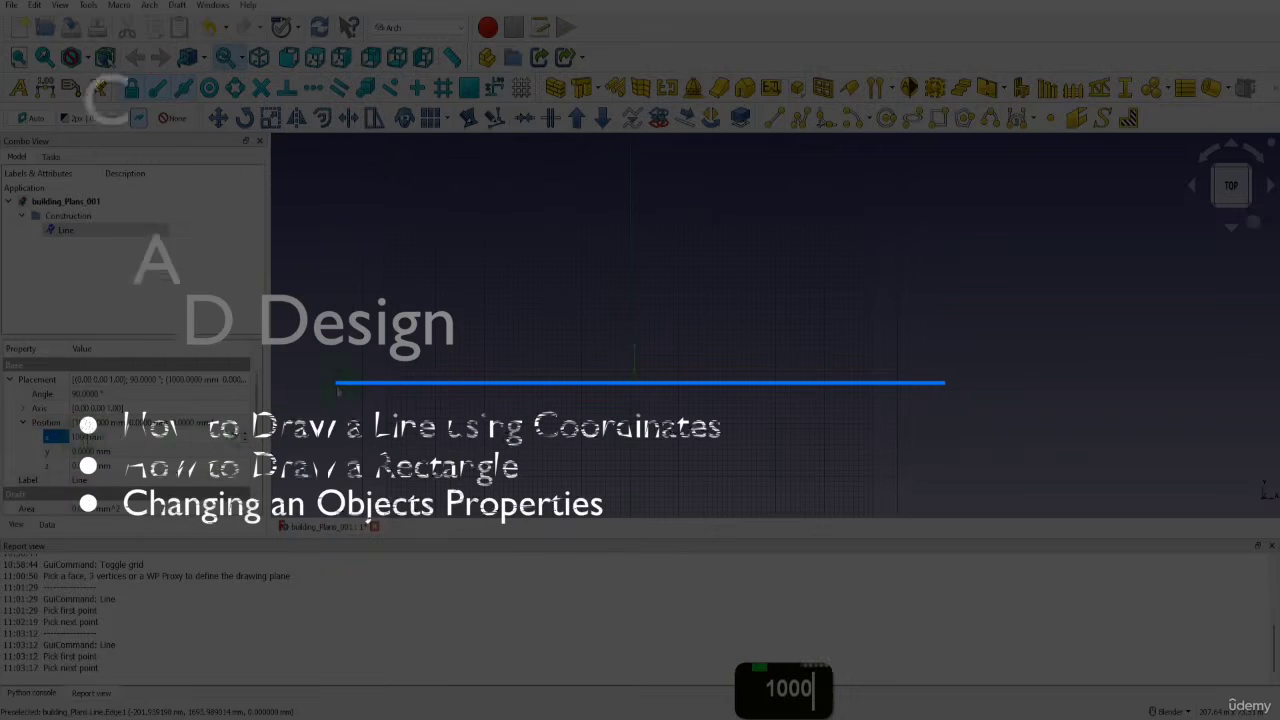
scroll(636, 376, up, 5)
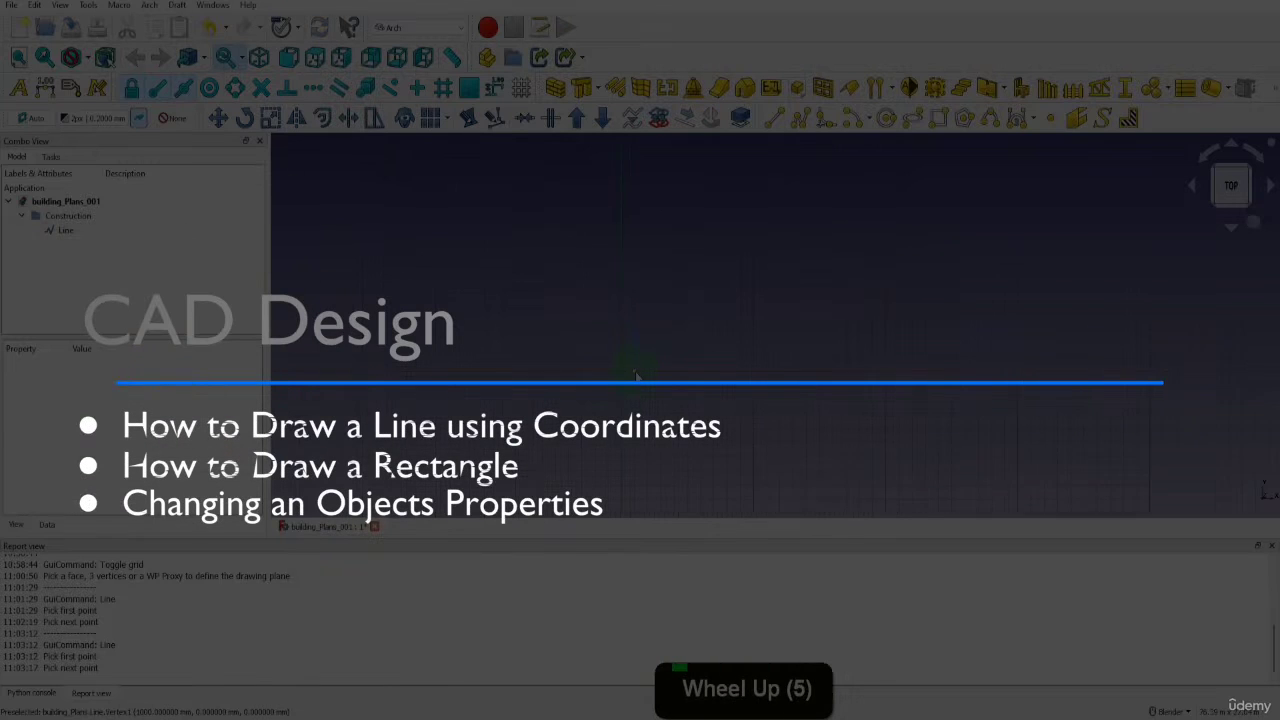
click(62, 231)
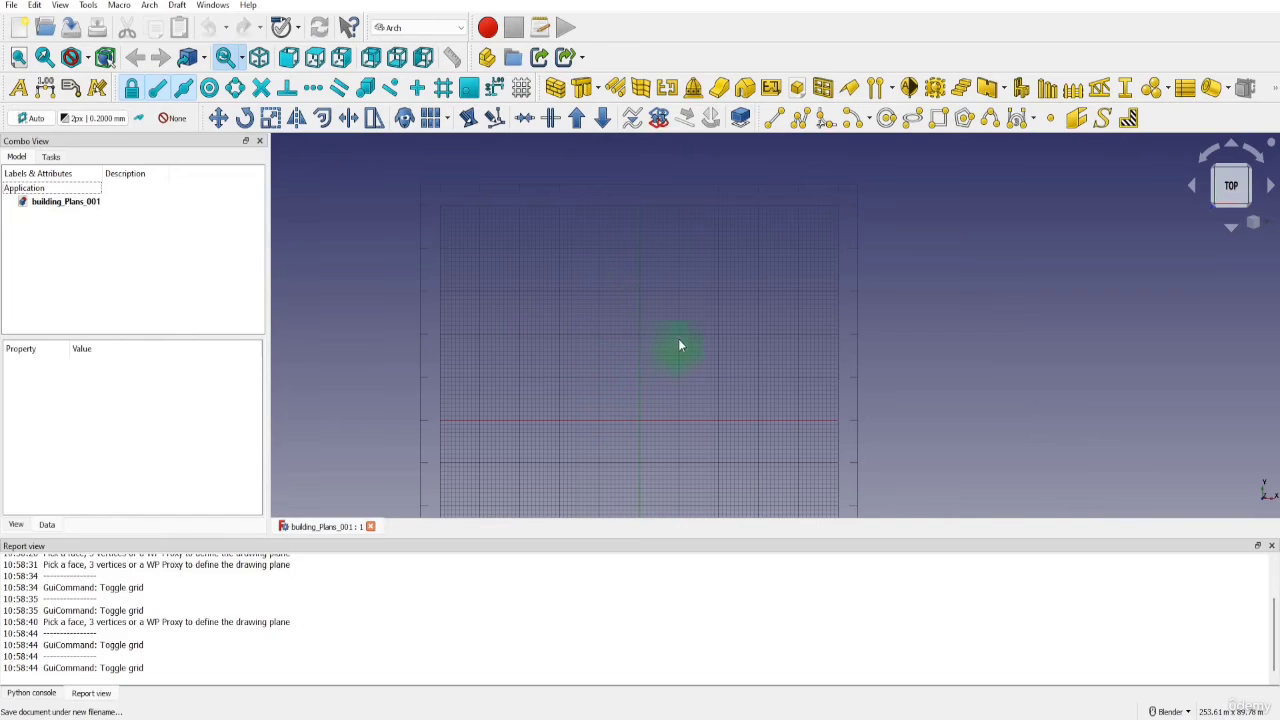
Bring the GF_Dimensions.pdf floor plan into view and examine the ground floor dimensions
drag(1279, 200, 546, 48)
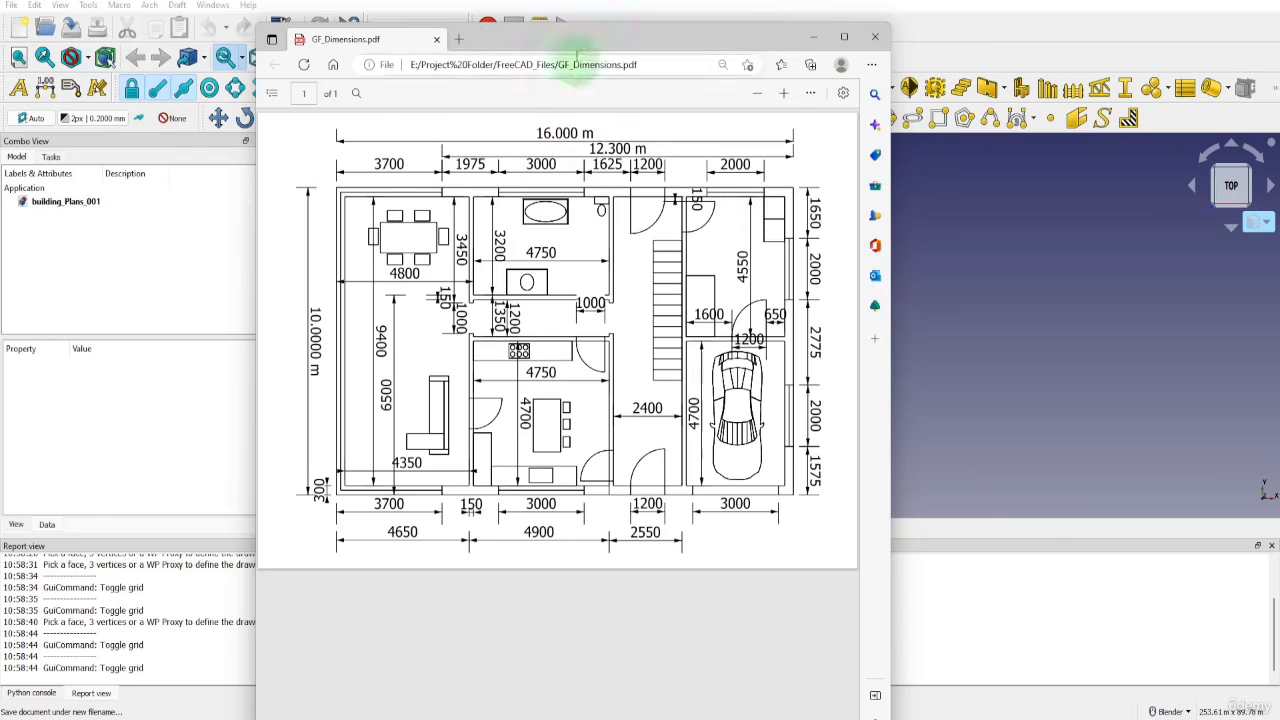
drag(537, 39, 640, 47)
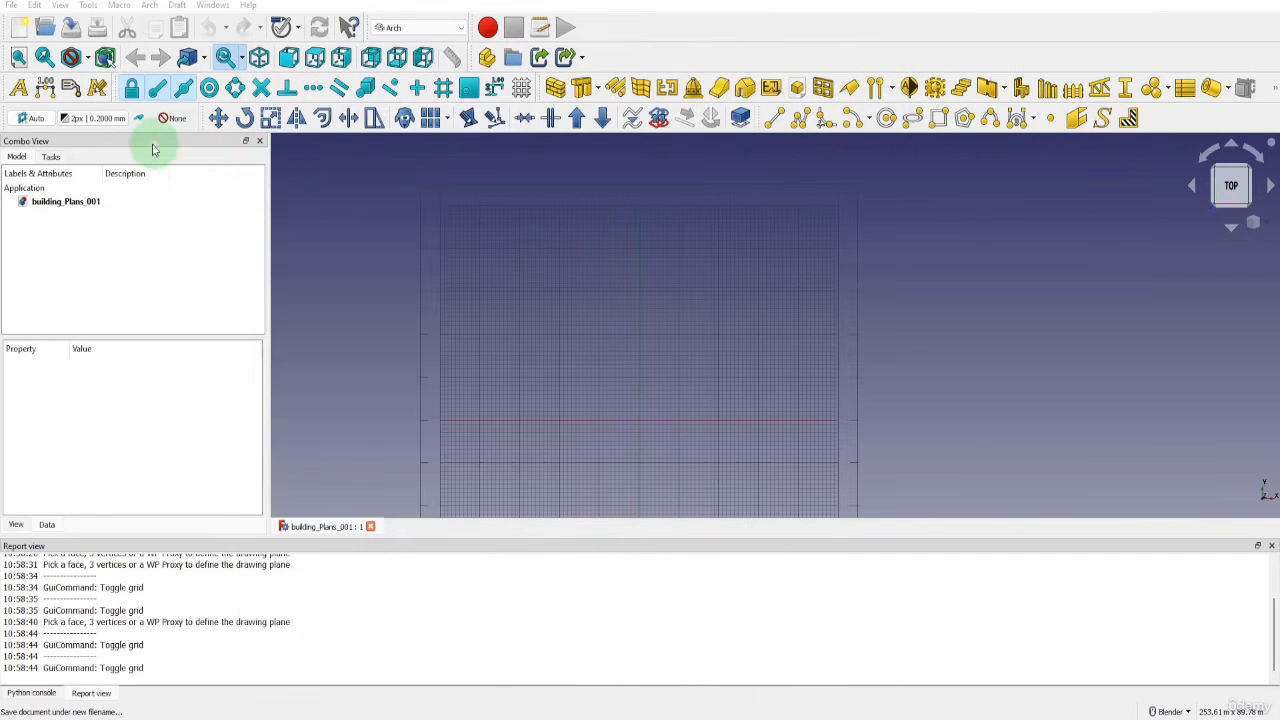
Set the working plane to Automatic and orient the 3D view to the top view
click(36, 119)
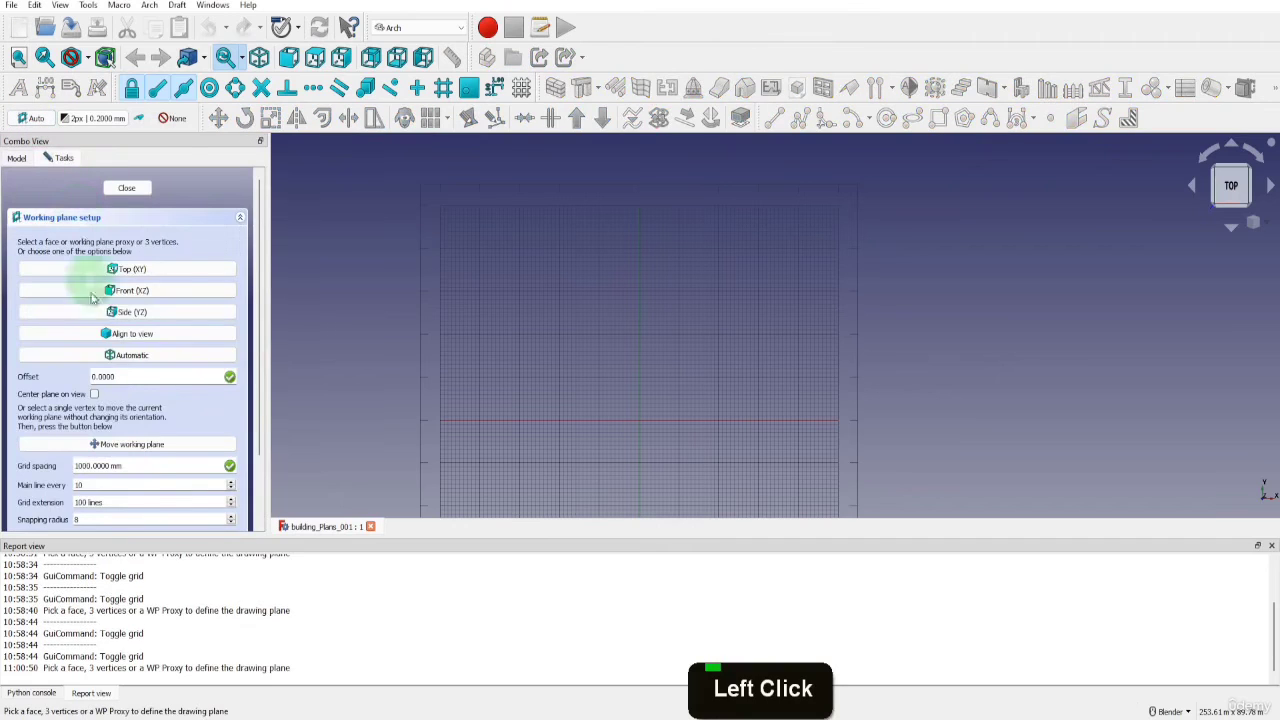
click(106, 356)
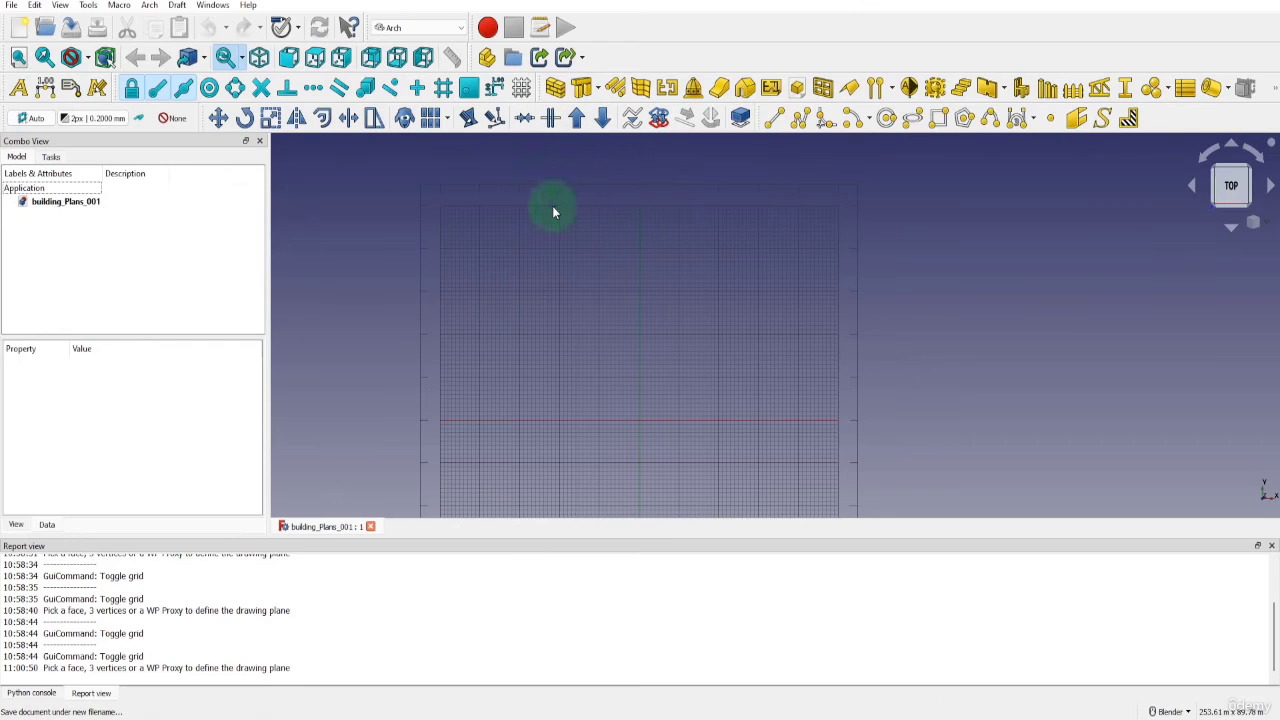
click(314, 58)
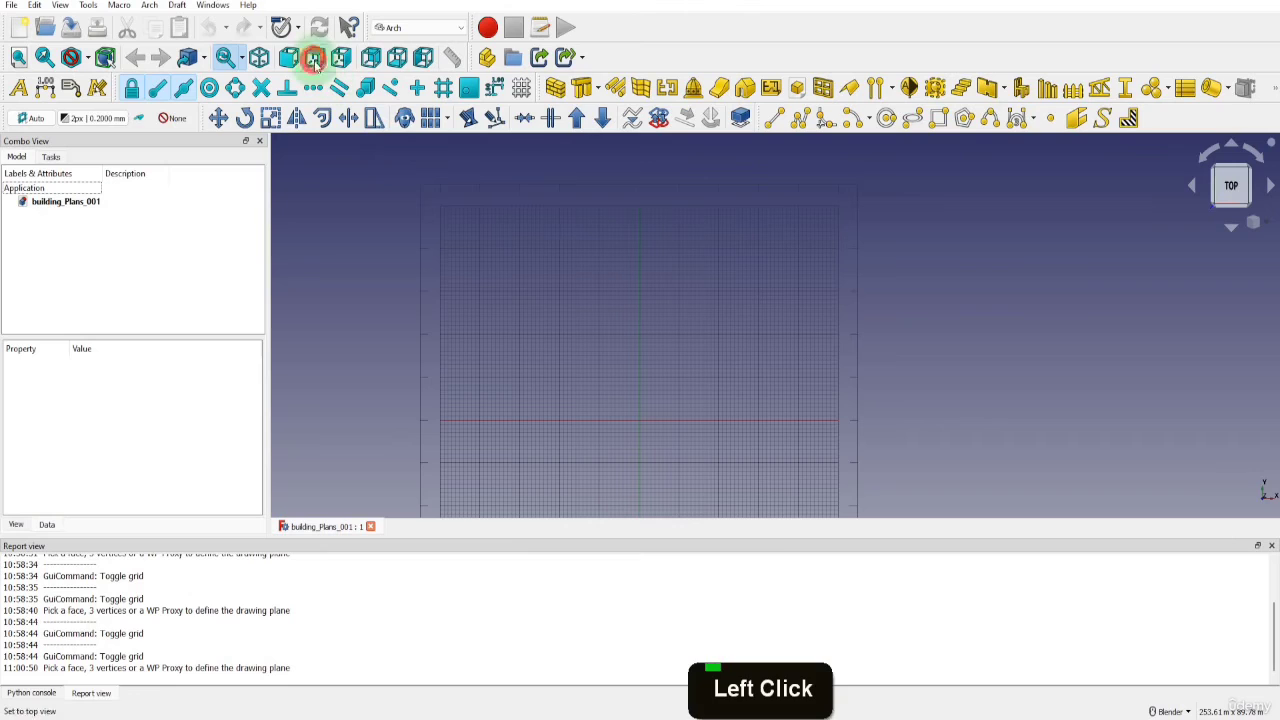
click(508, 236)
scroll(577, 207, down, 1)
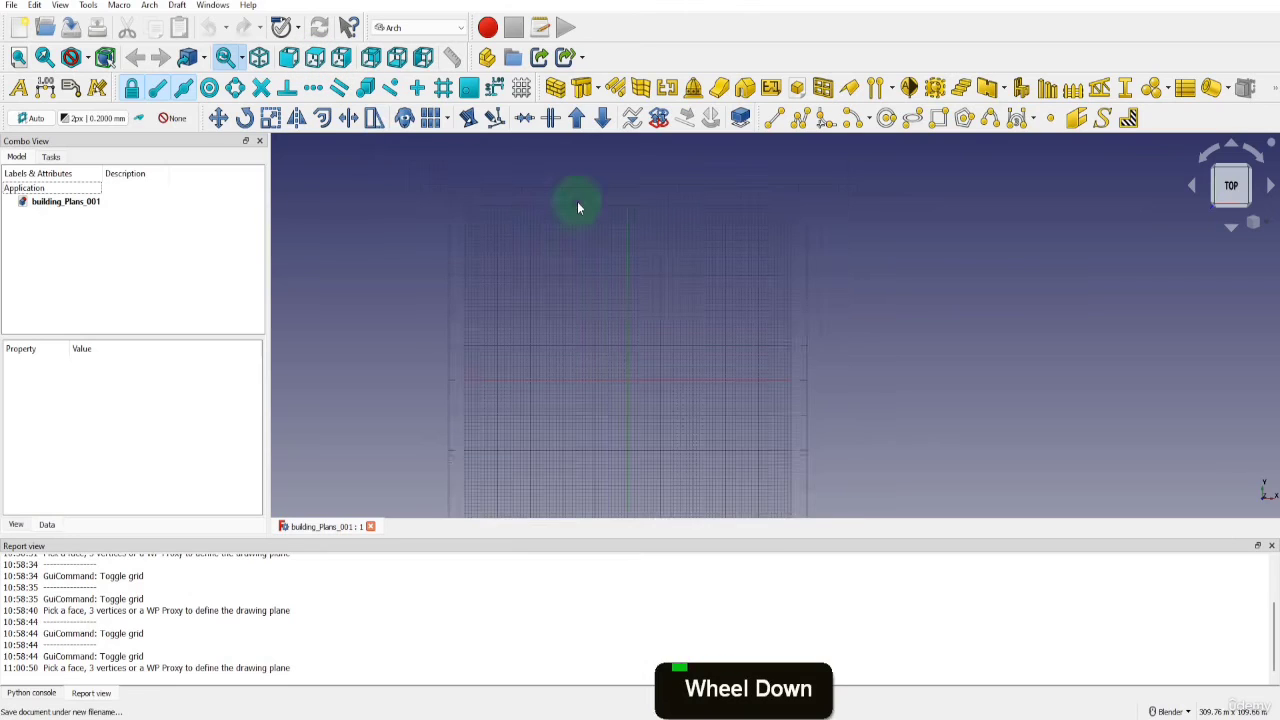
scroll(623, 400, up, 2)
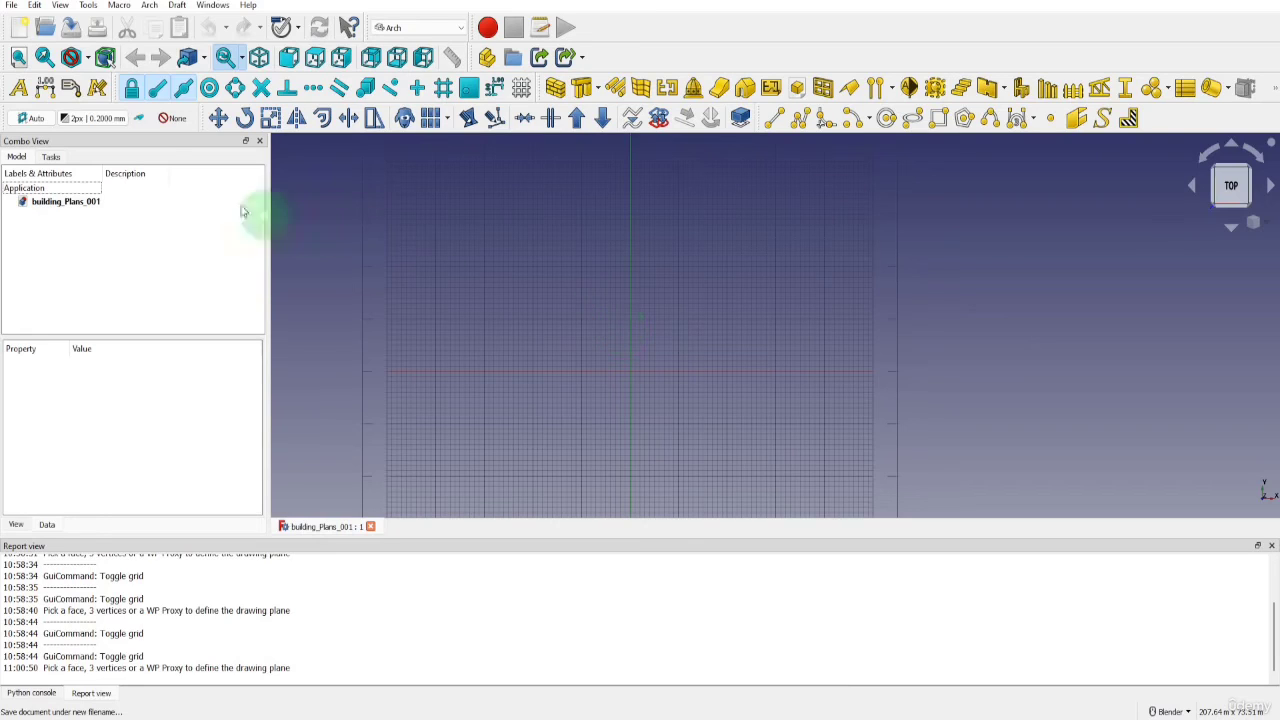
Turn on construction mode and start a Draft line with its first point at X 0, Y 0, Z 0
click(138, 118)
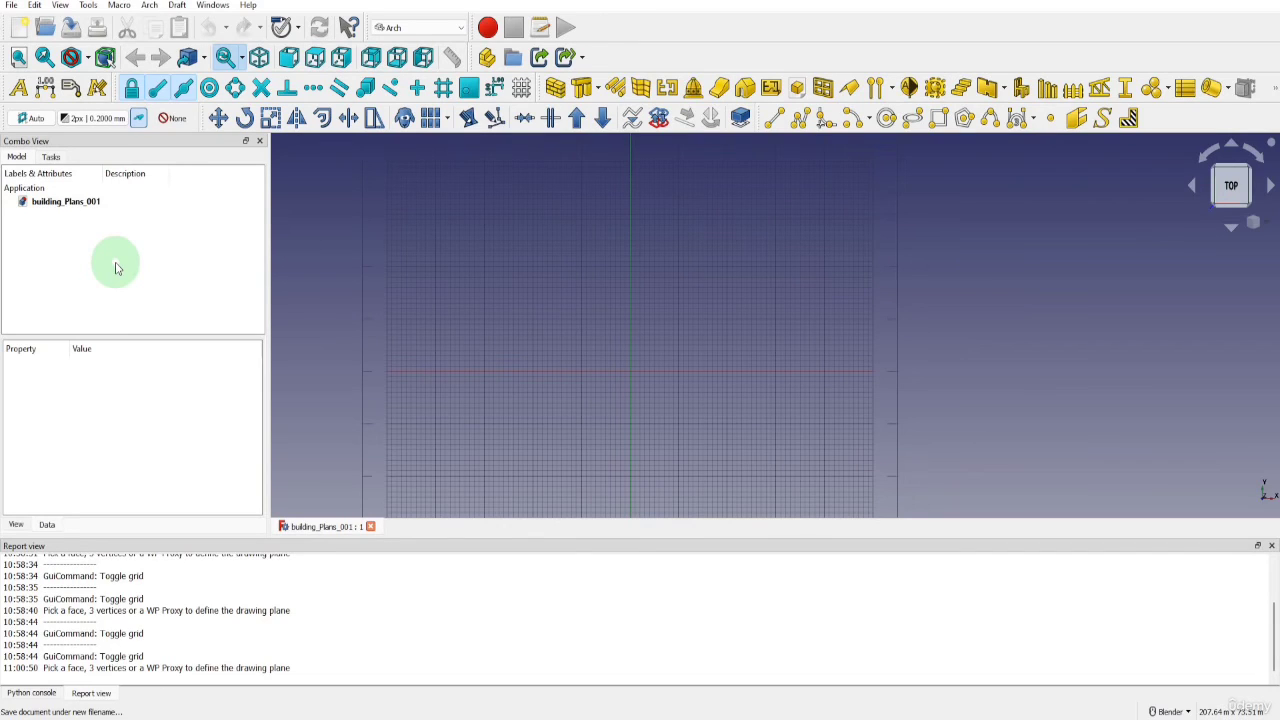
click(773, 119)
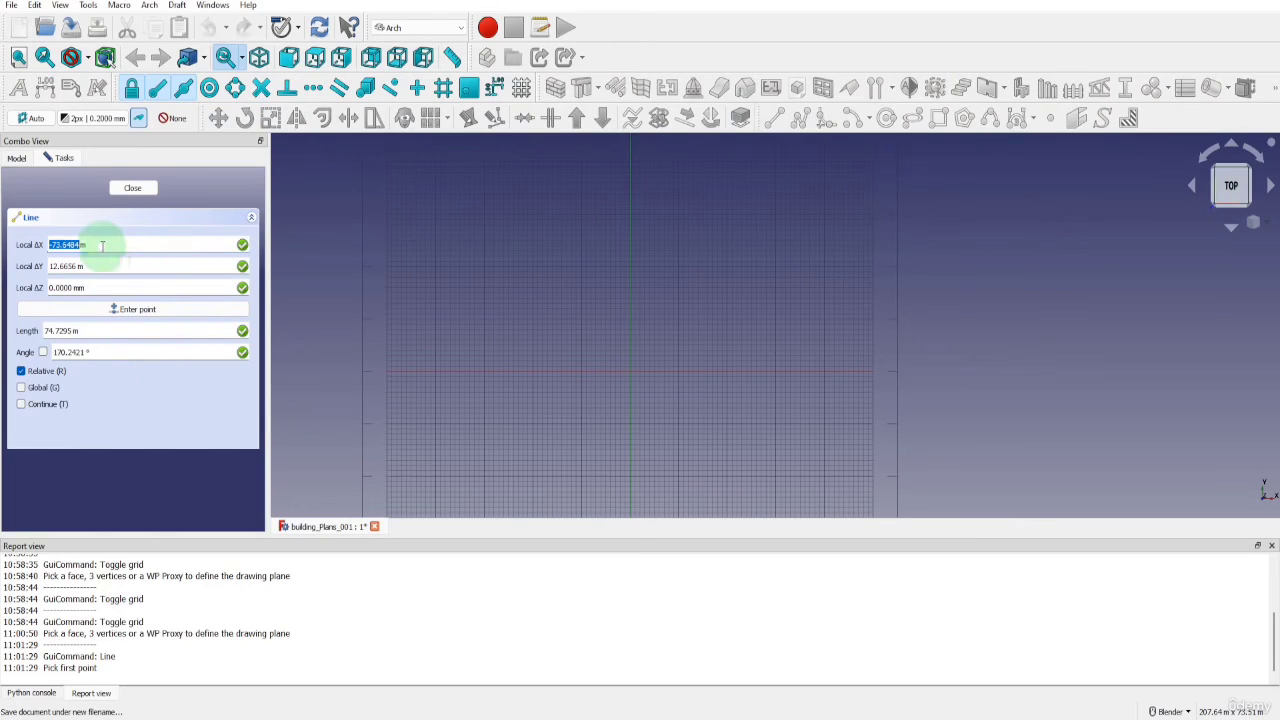
text(0)
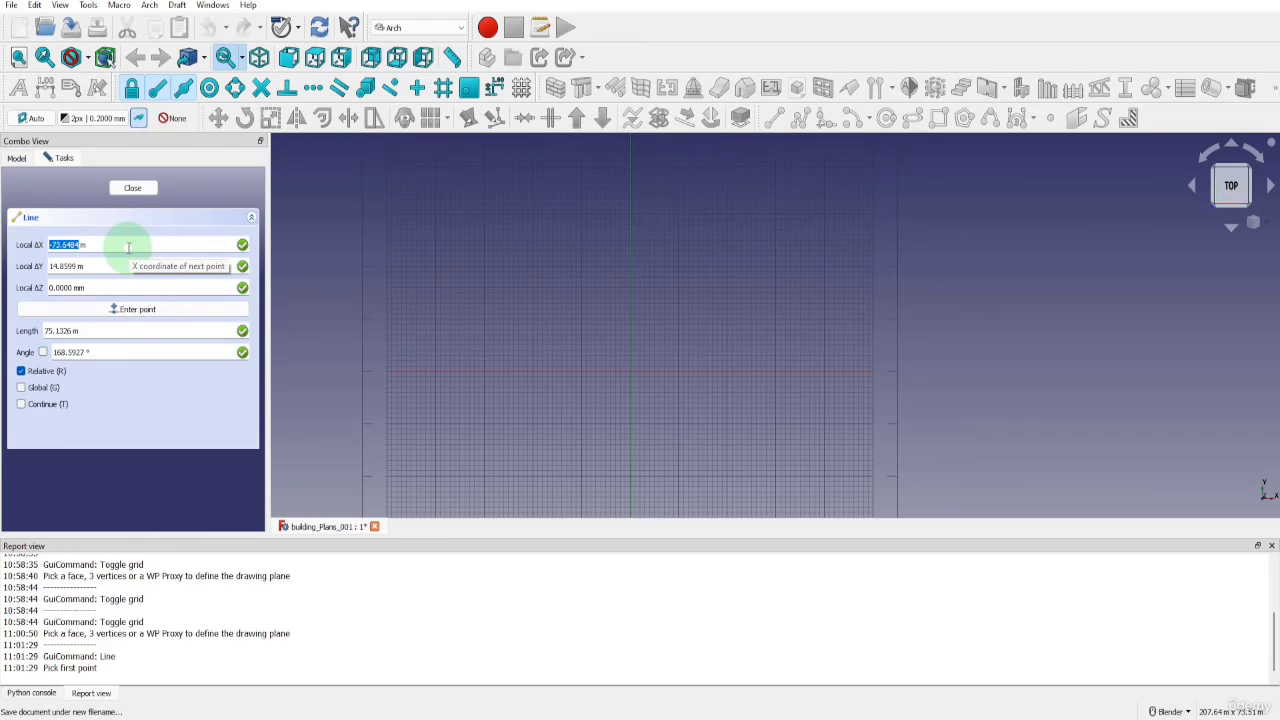
text(0)
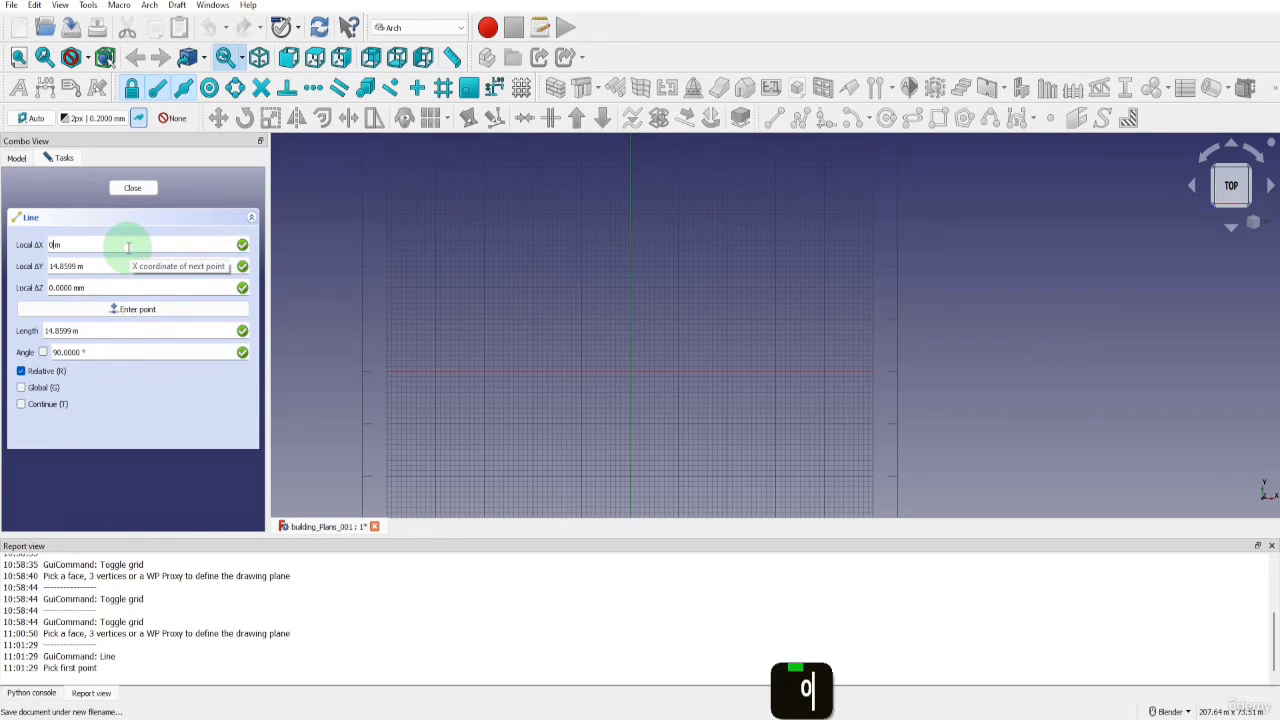
key(Return)
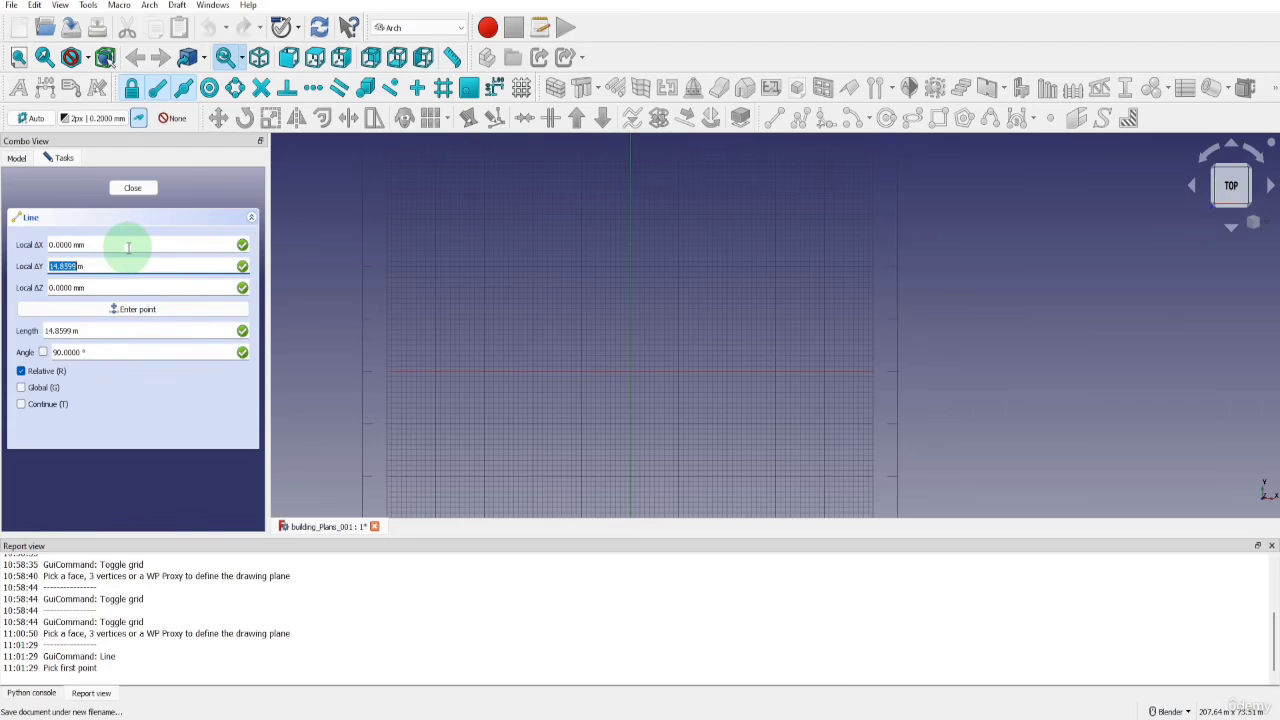
text(0)
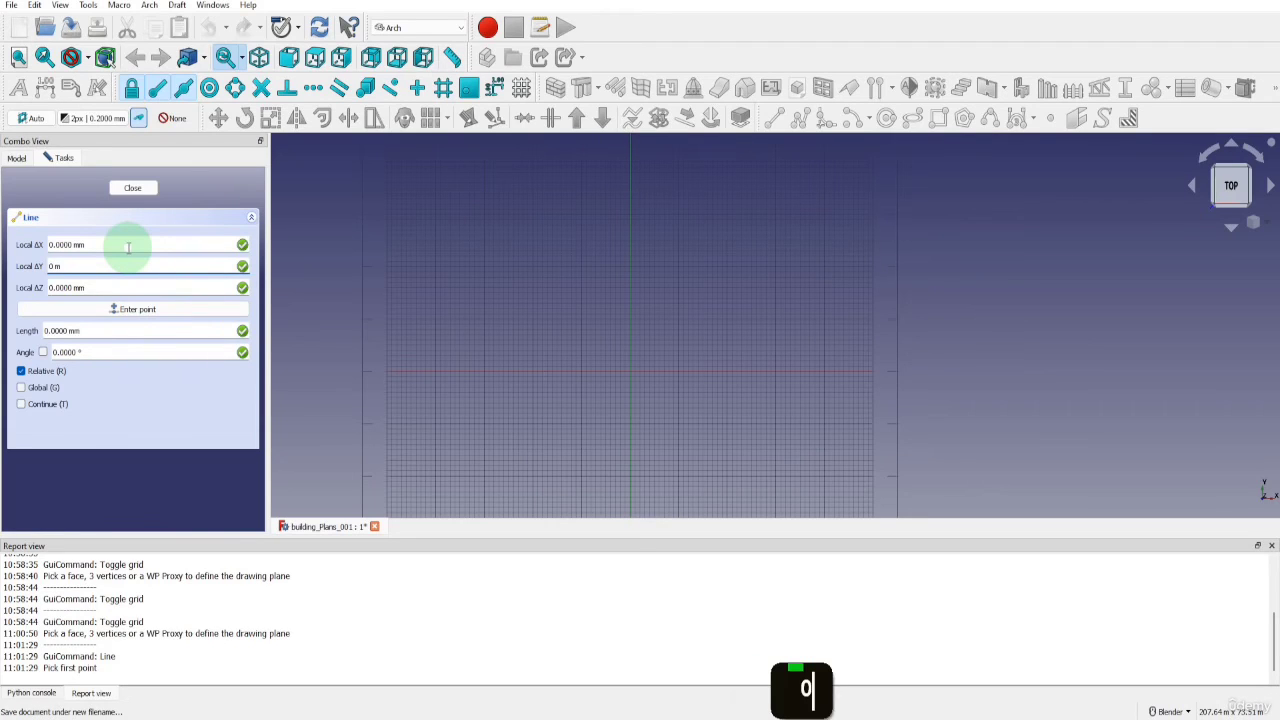
key(Return)
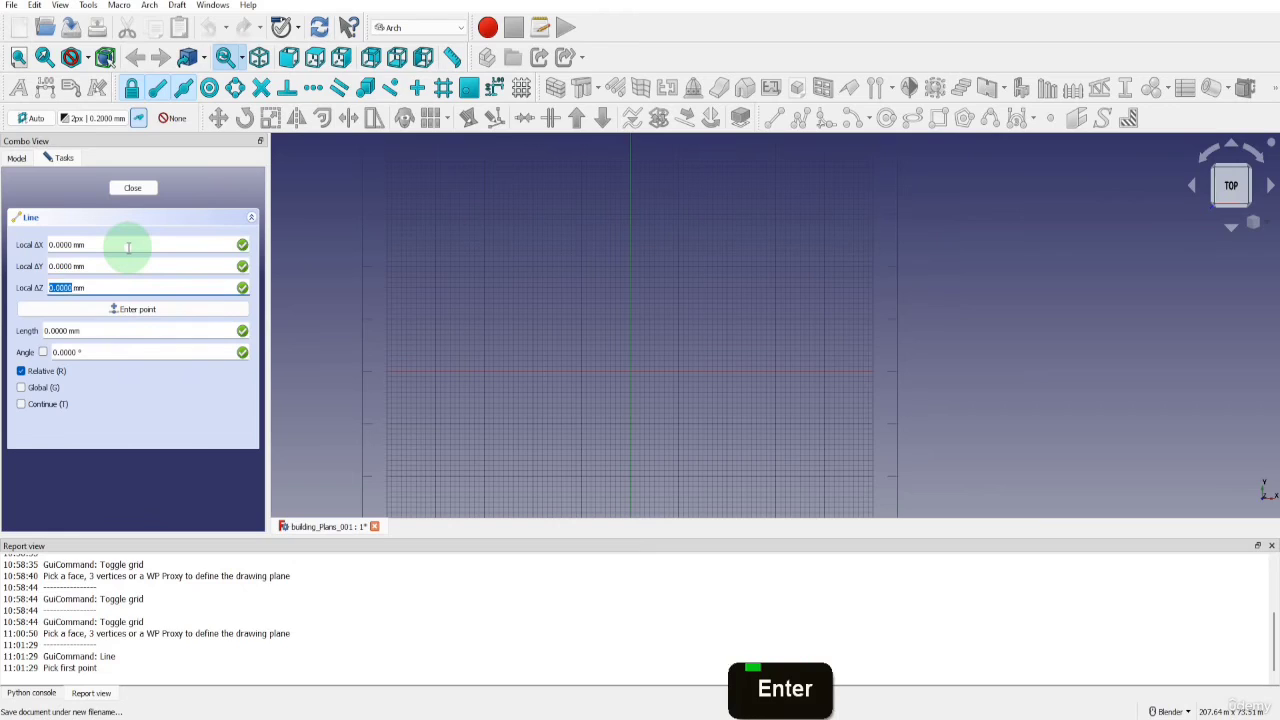
text(0)
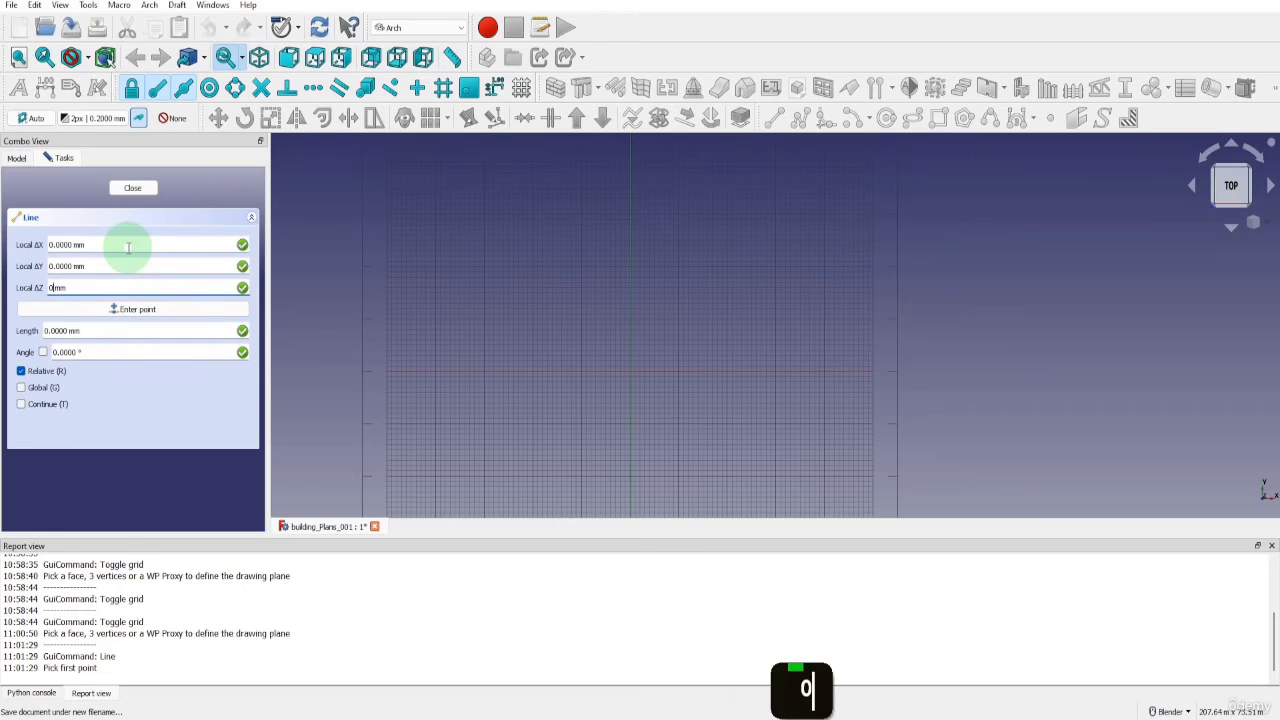
key(Return)
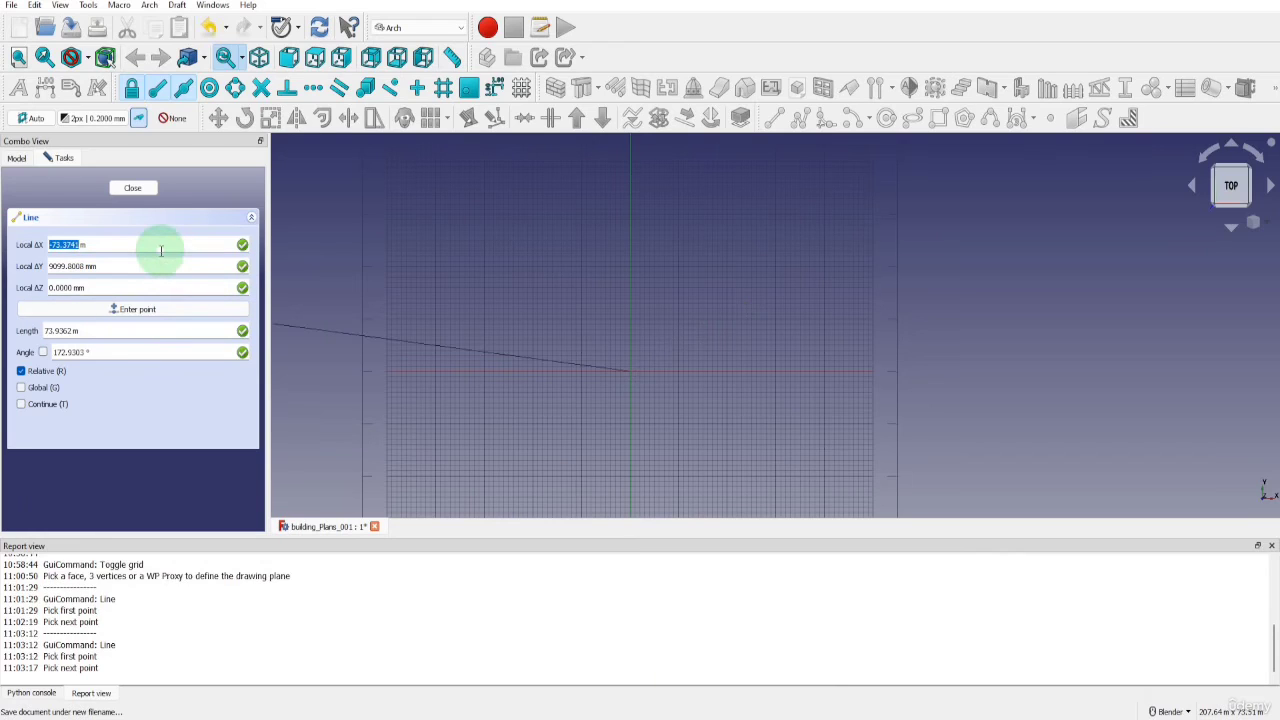
Try to define the line's end point by entering relative coordinates X 3200 mm, Y 0, Z 0
text(3200)
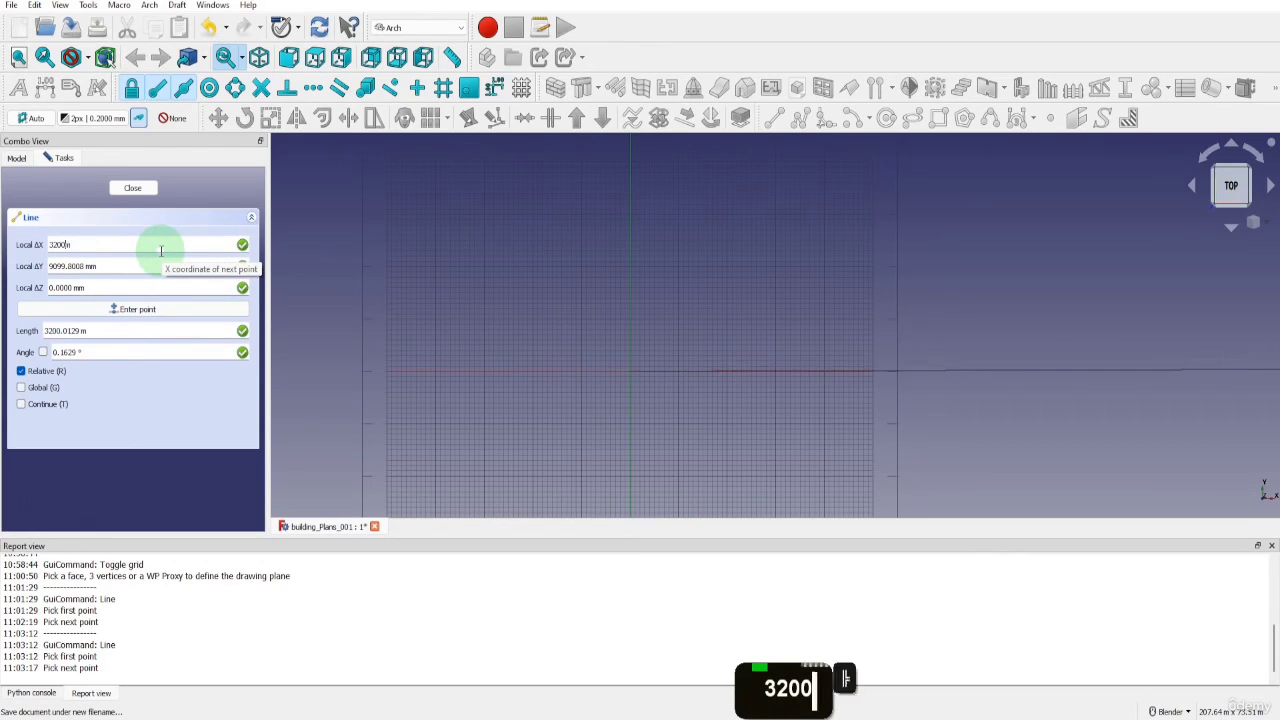
text(mm)
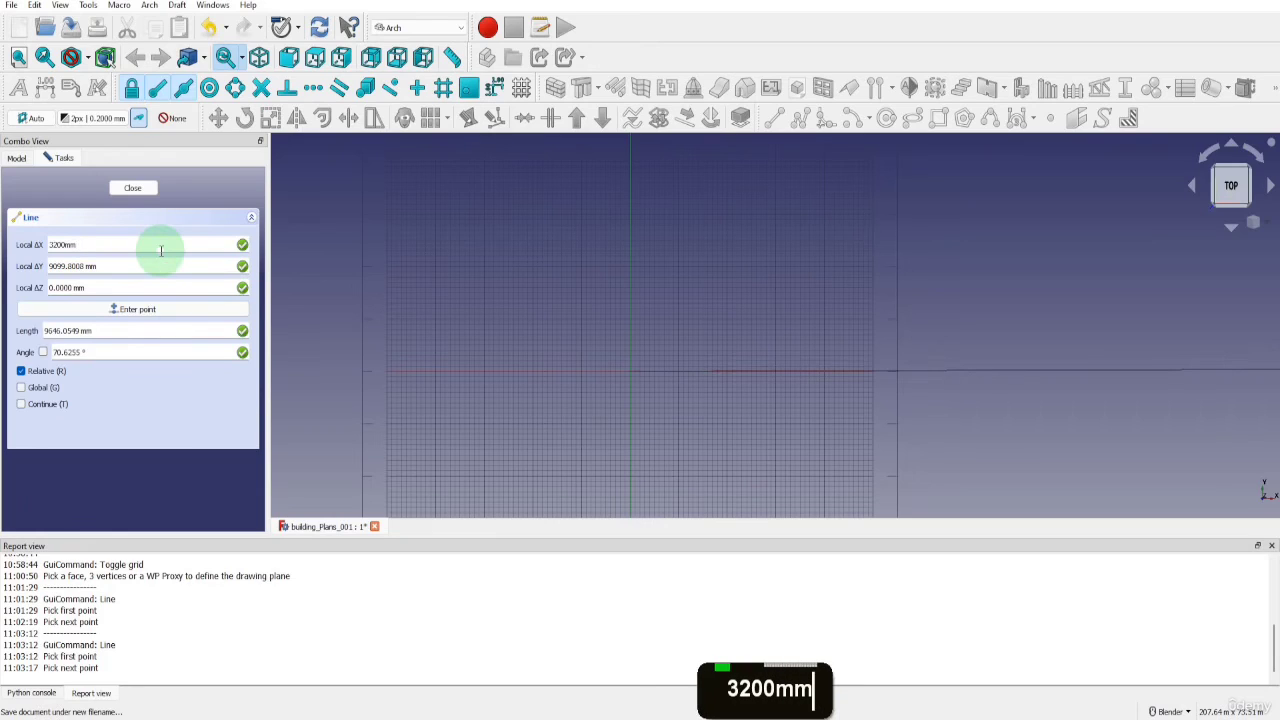
key(Return)
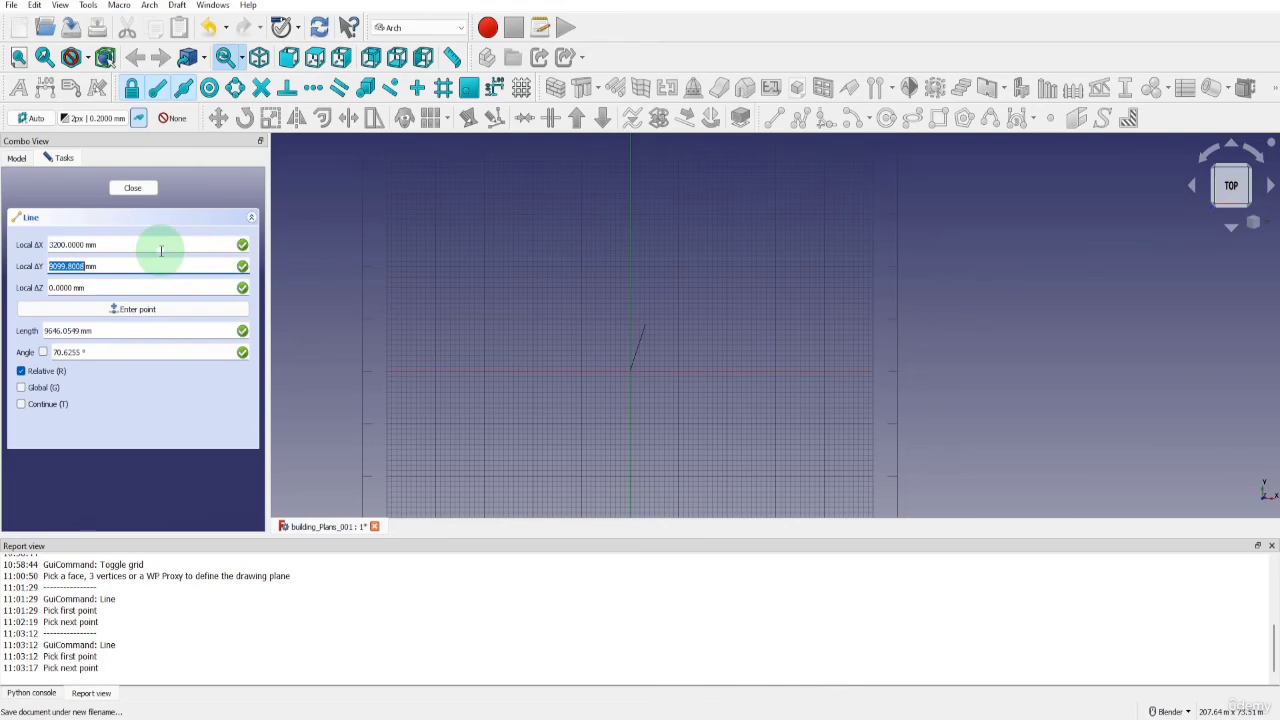
text(0)
key(Return)
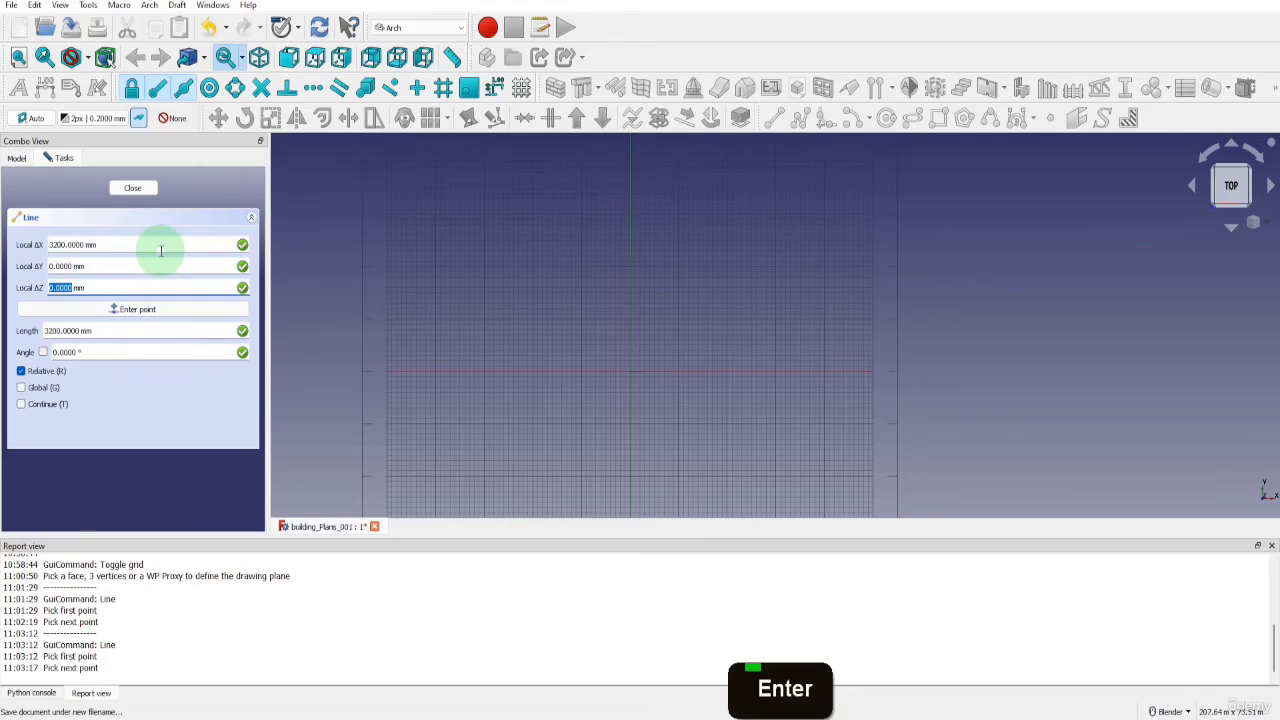
text(0)
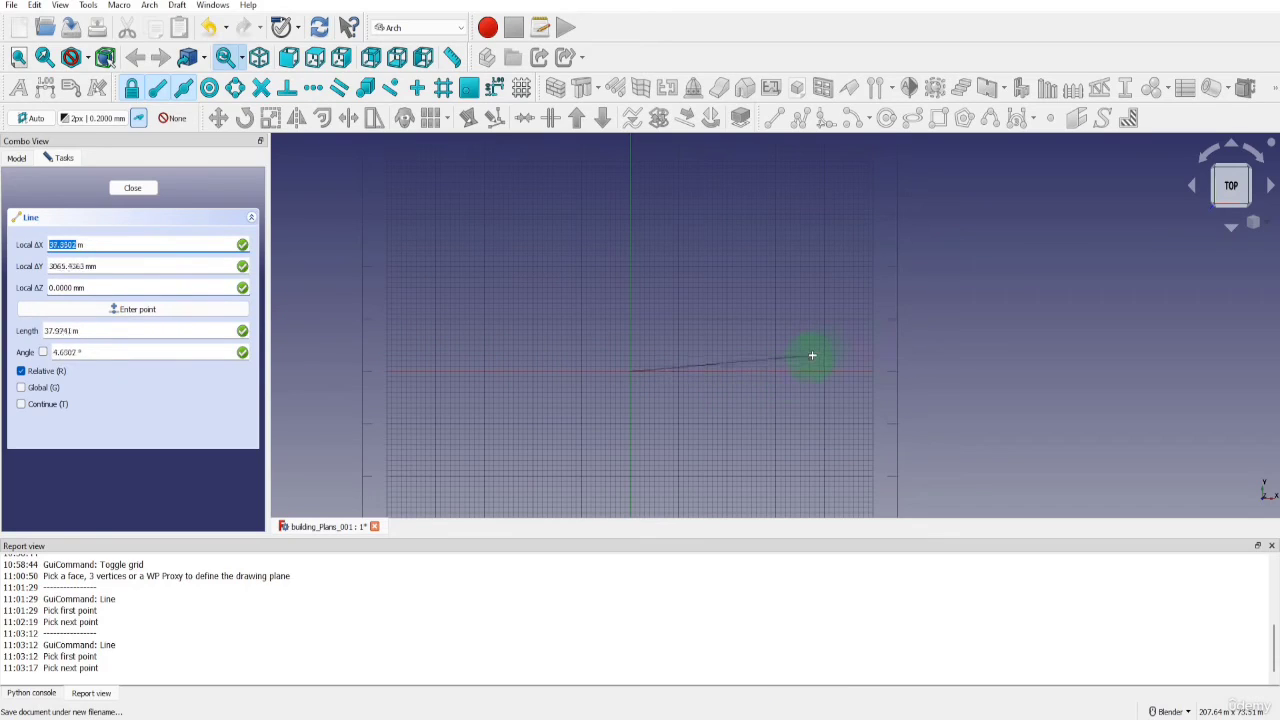
Constrain the line to the X axis and finish it with an X offset of 3200 mm
key(x)
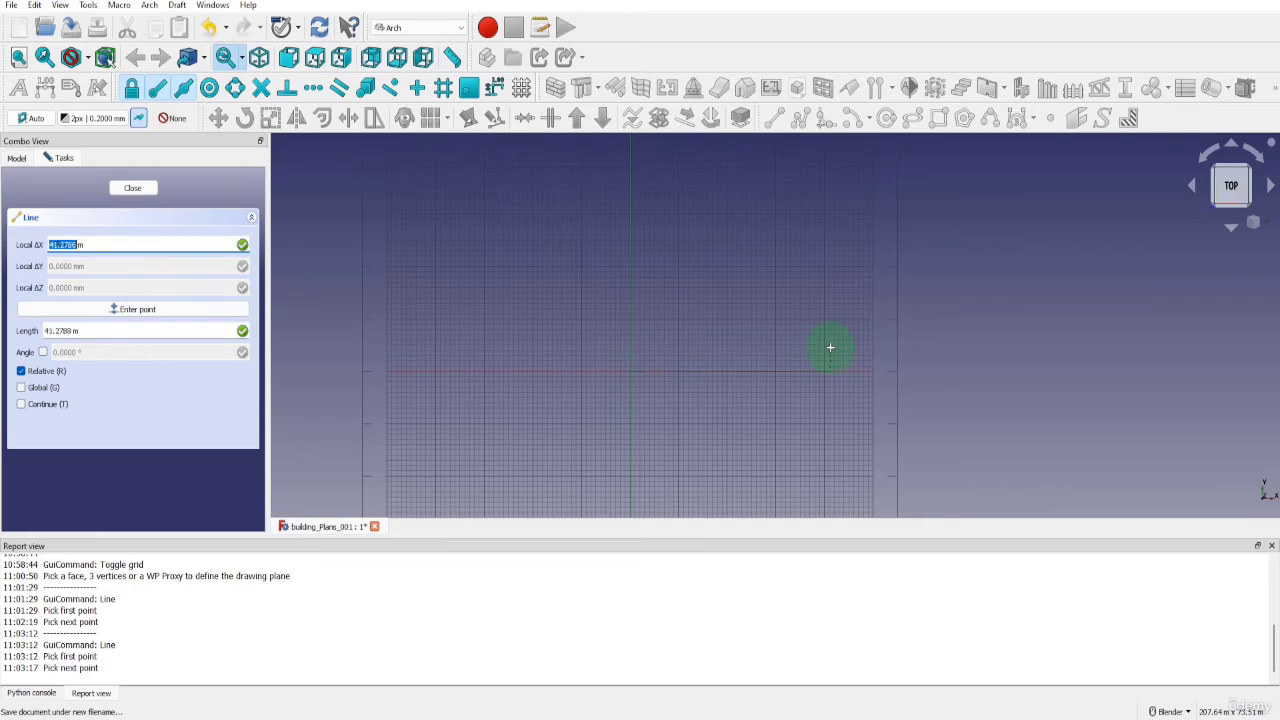
text(3200mmm)
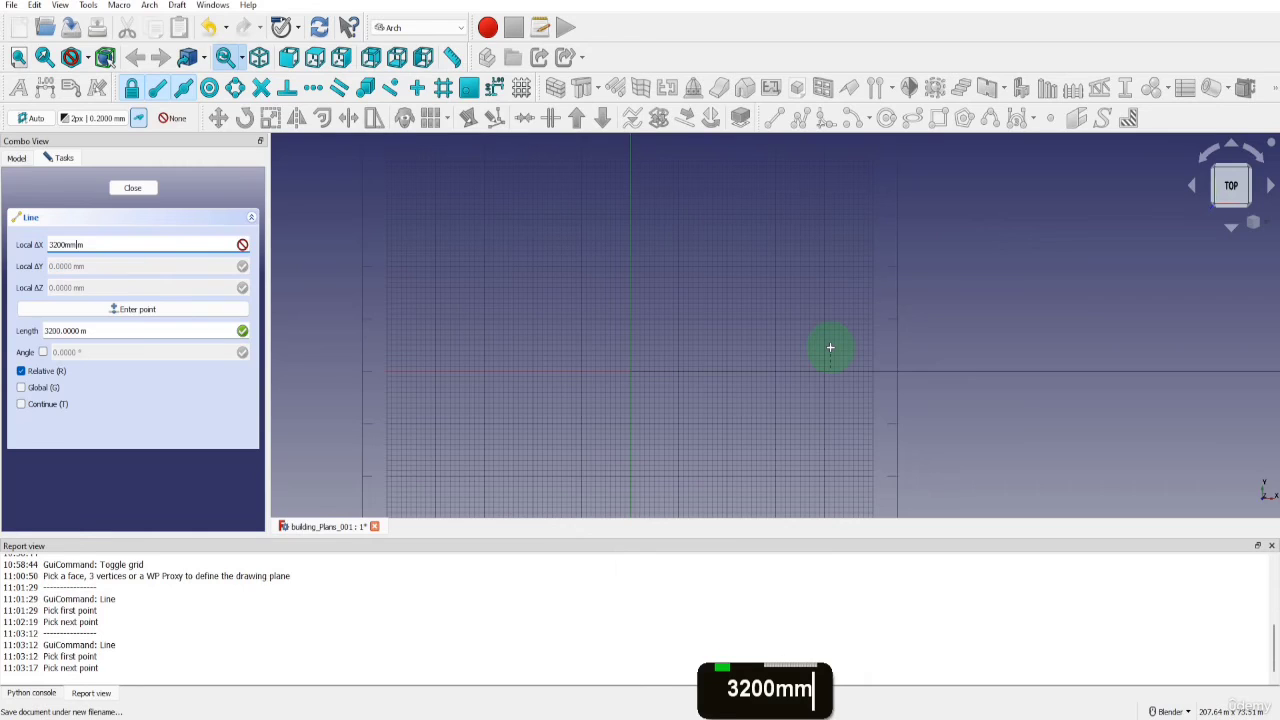
key(Return)
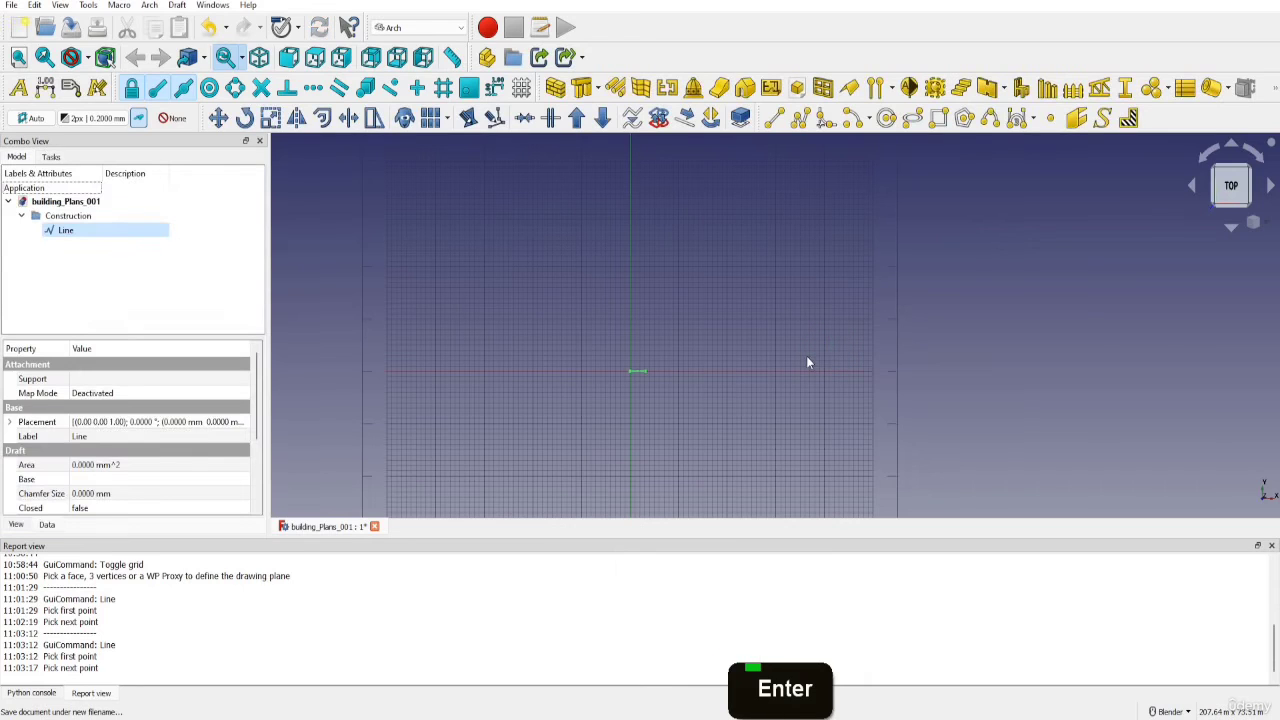
Set the construction line's length to 5000 mm in its data properties
click(108, 231)
click(47, 525)
scroll(60, 460, down, 6)
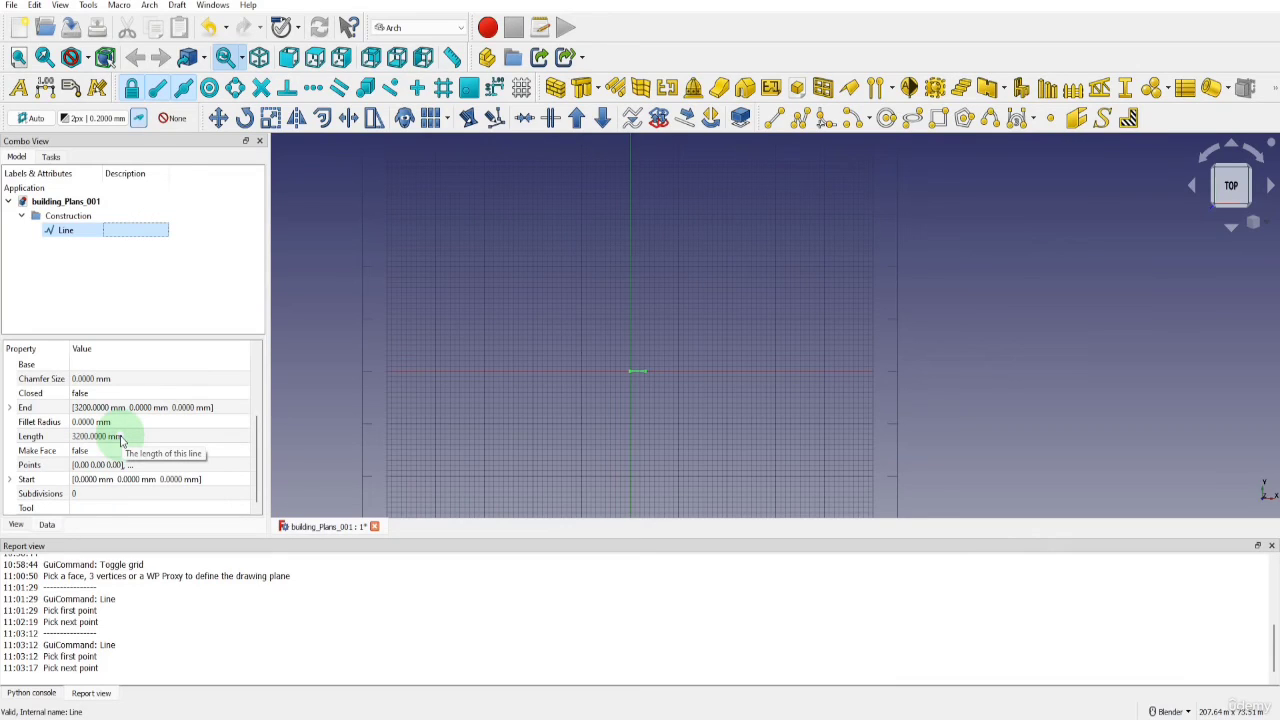
click(100, 437)
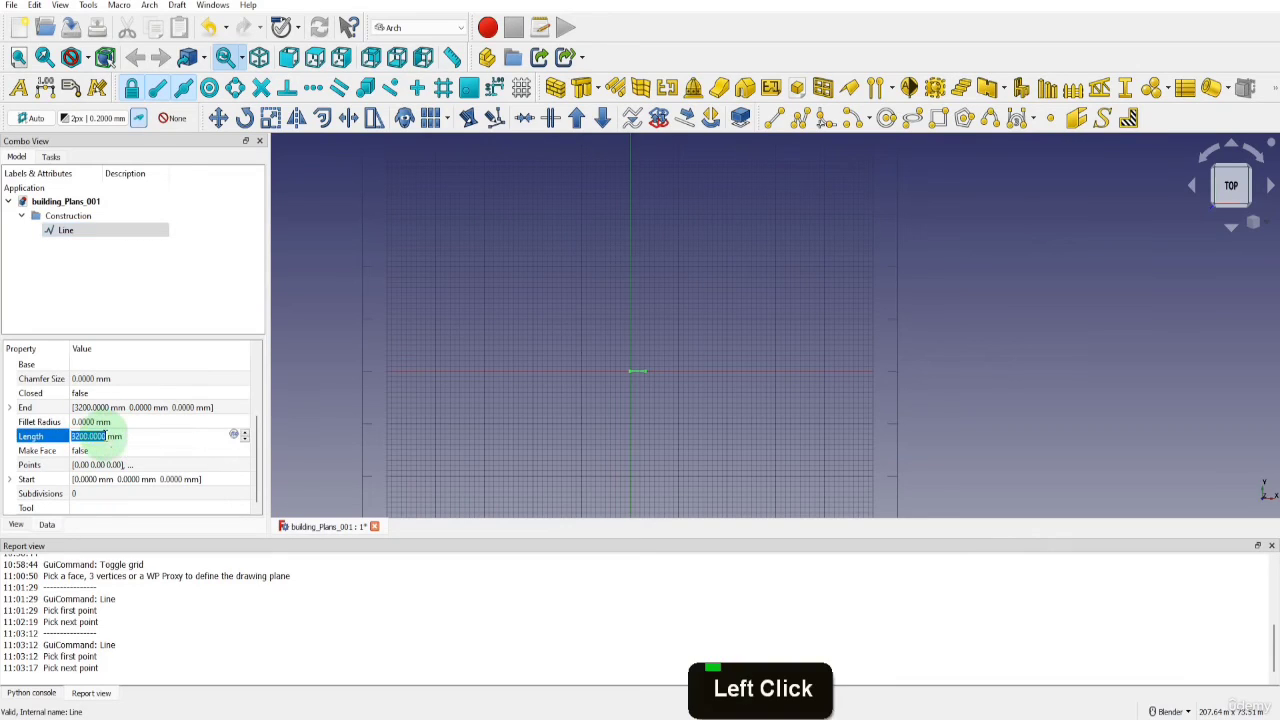
text(5000)
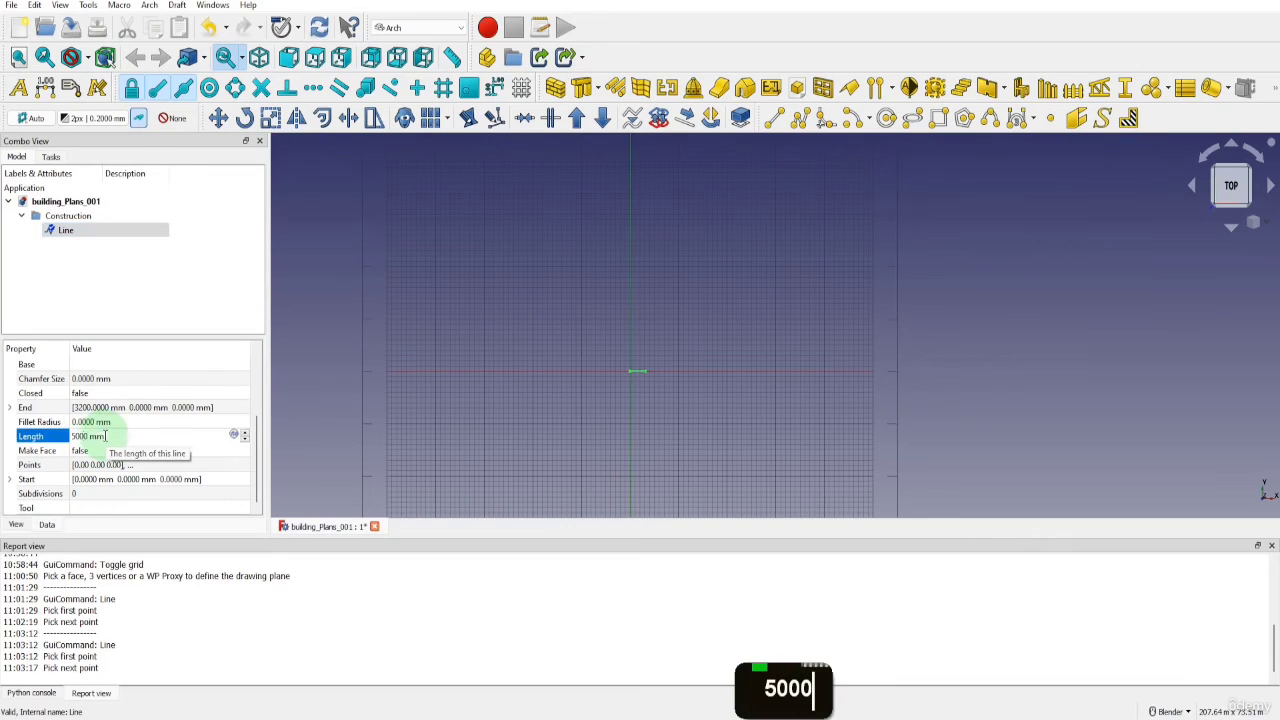
click(288, 274)
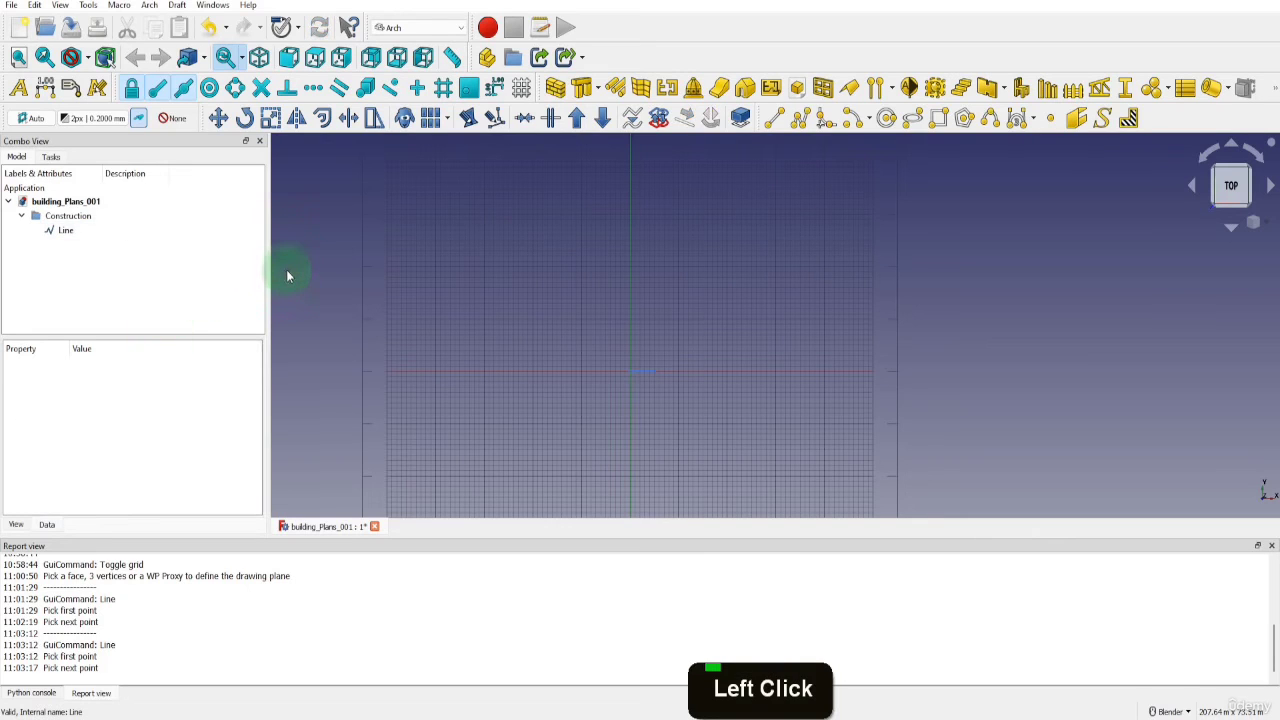
Set the construction line's placement angle to 90° so it runs along the Y axis
double_click(64, 231)
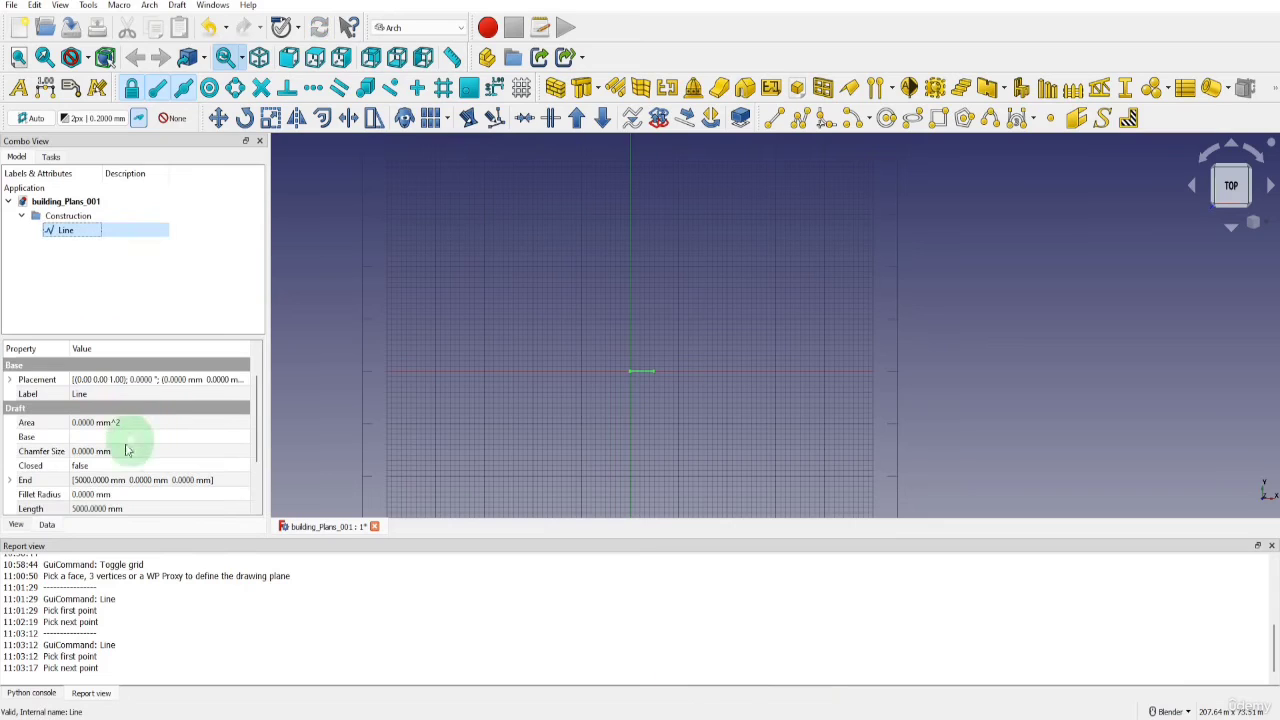
click(10, 380)
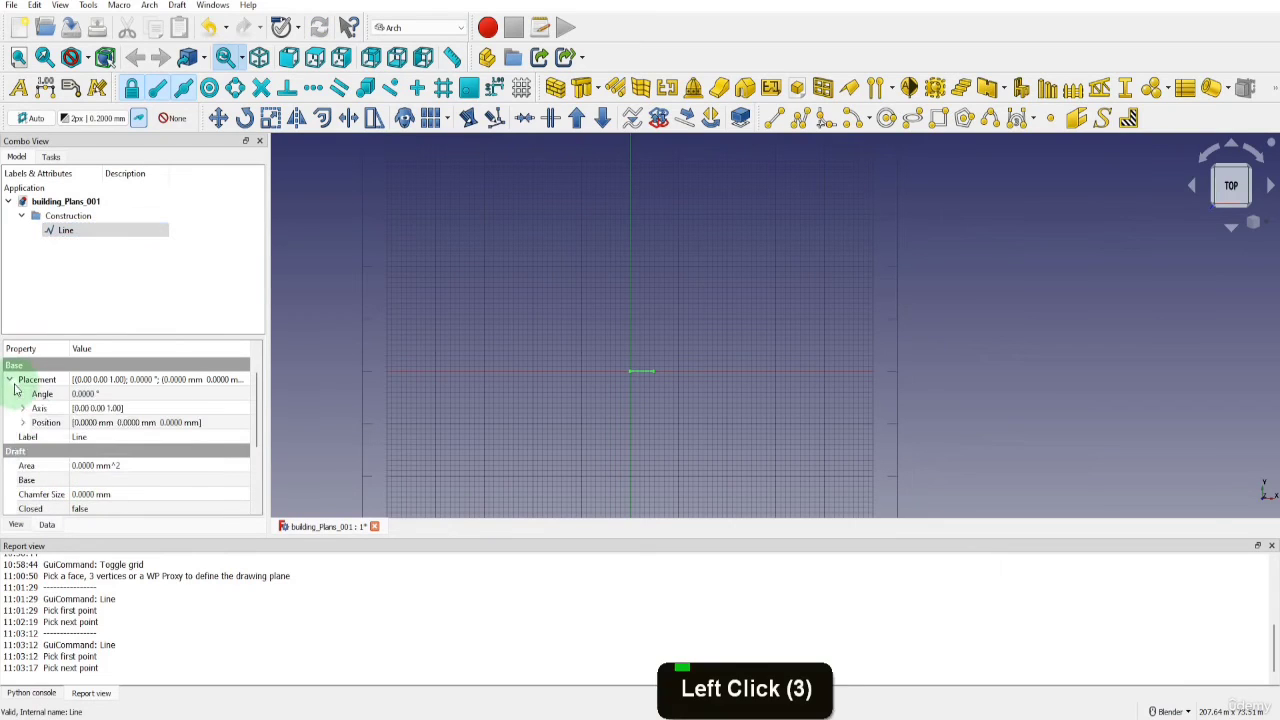
click(84, 394)
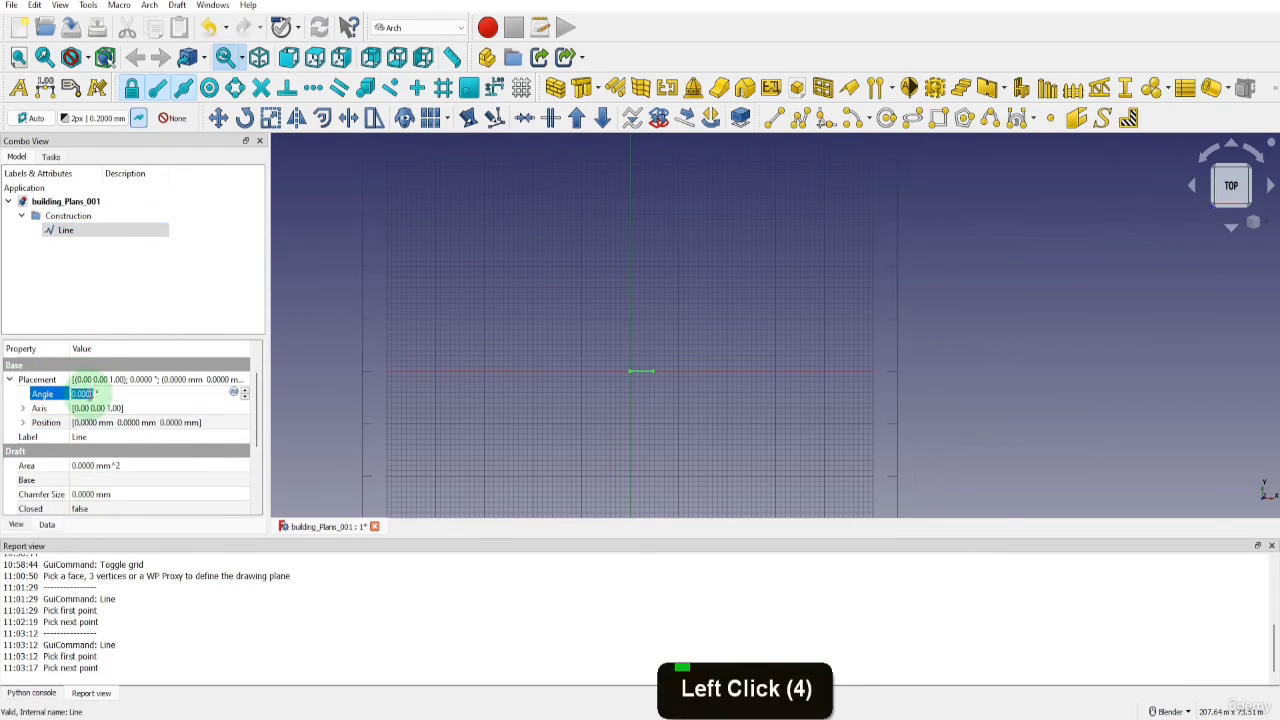
text(90)
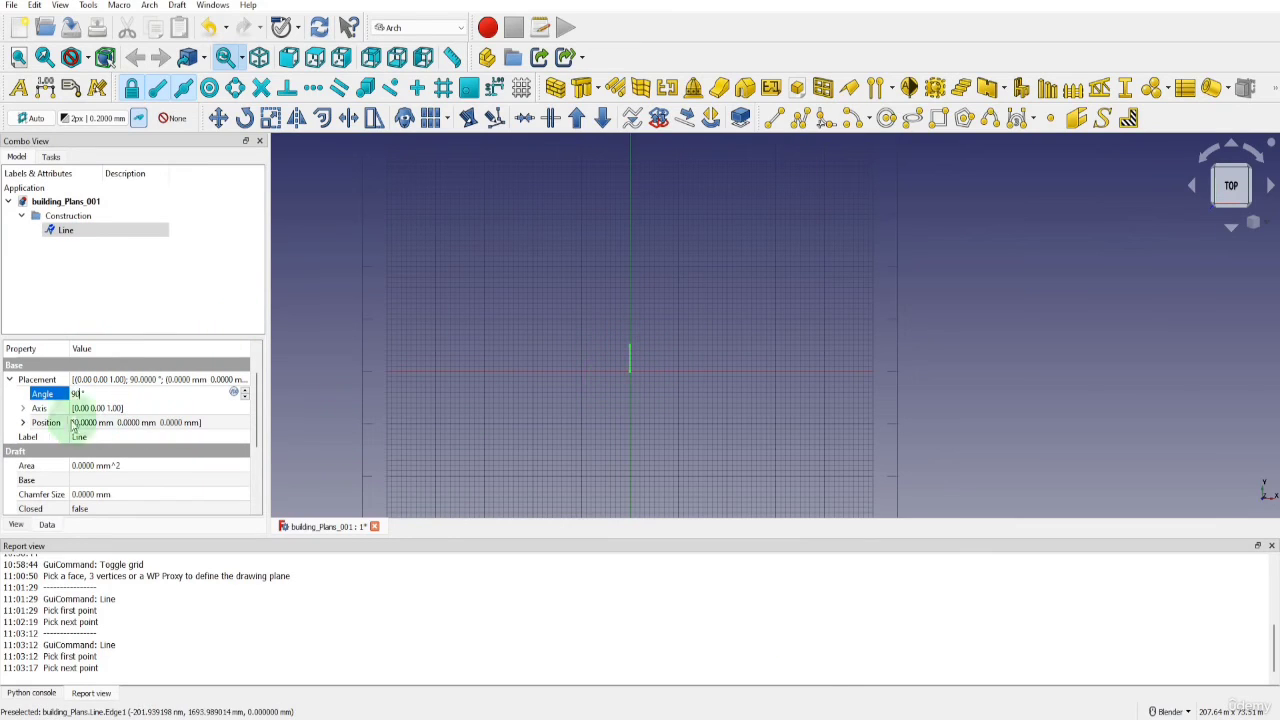
Set the construction line's placement position to X 1000 mm
click(22, 422)
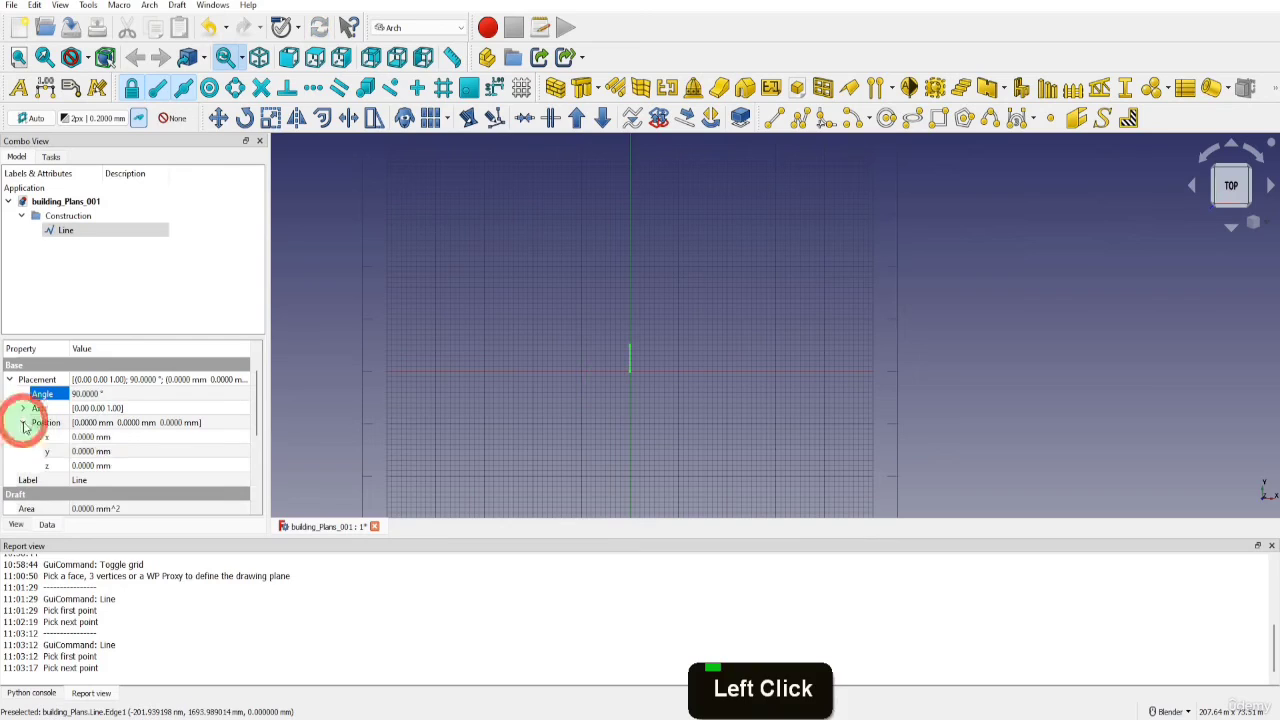
click(84, 438)
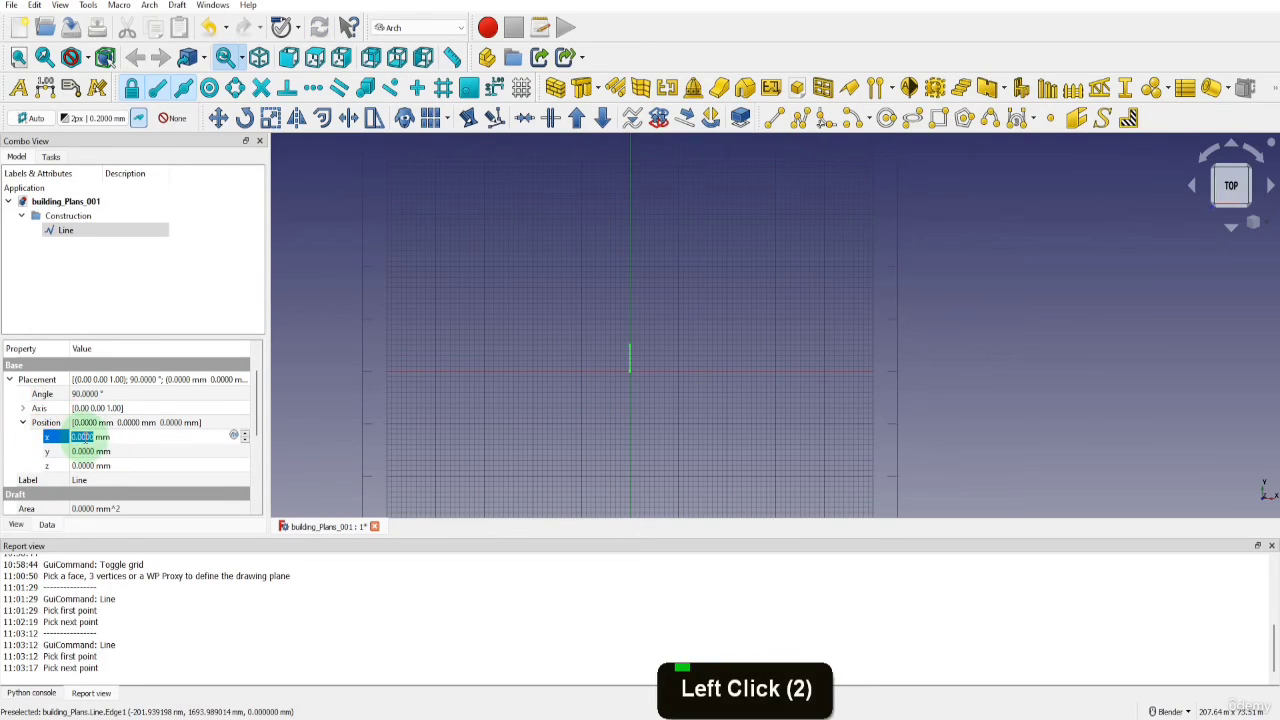
text(1000)
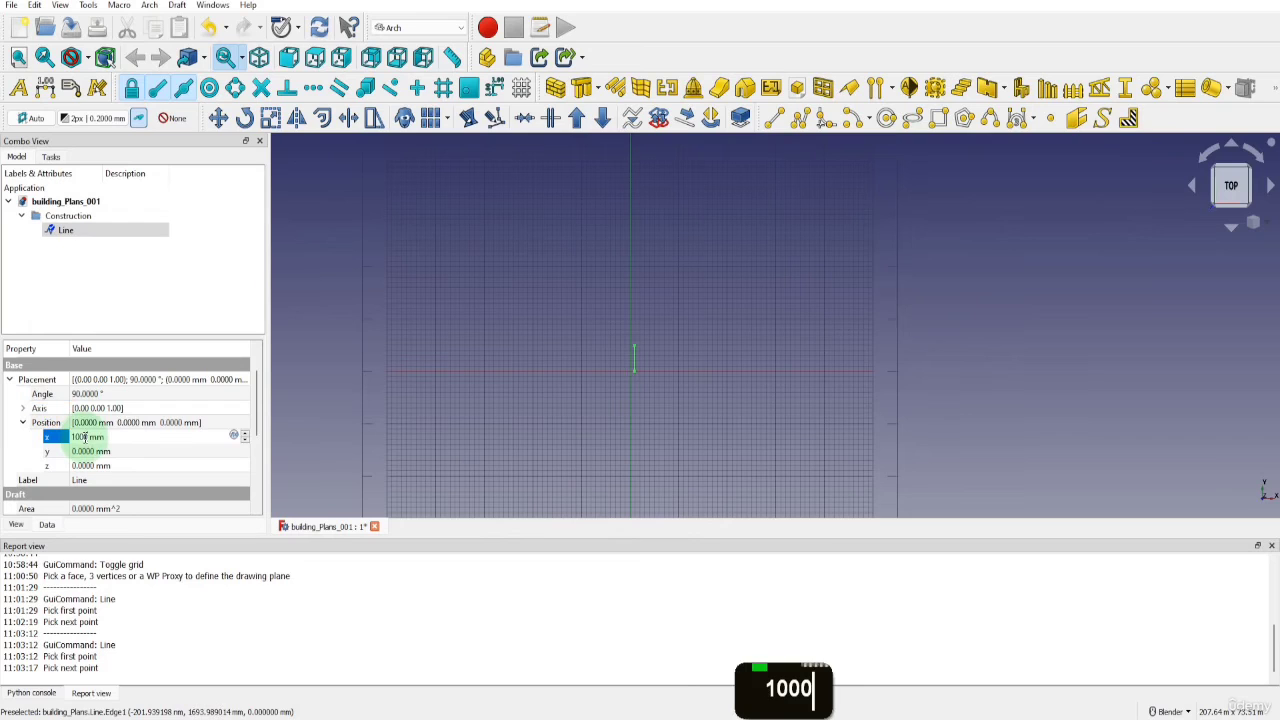
click(337, 386)
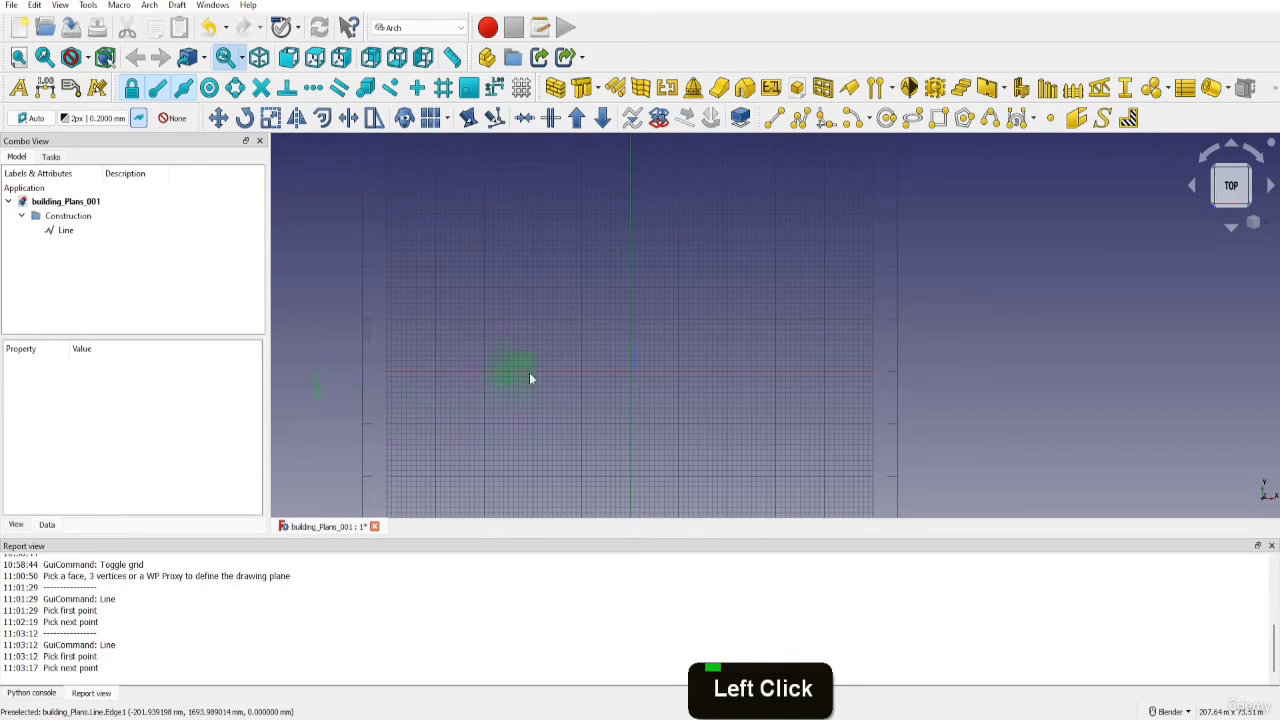
scroll(636, 372, up, 6)
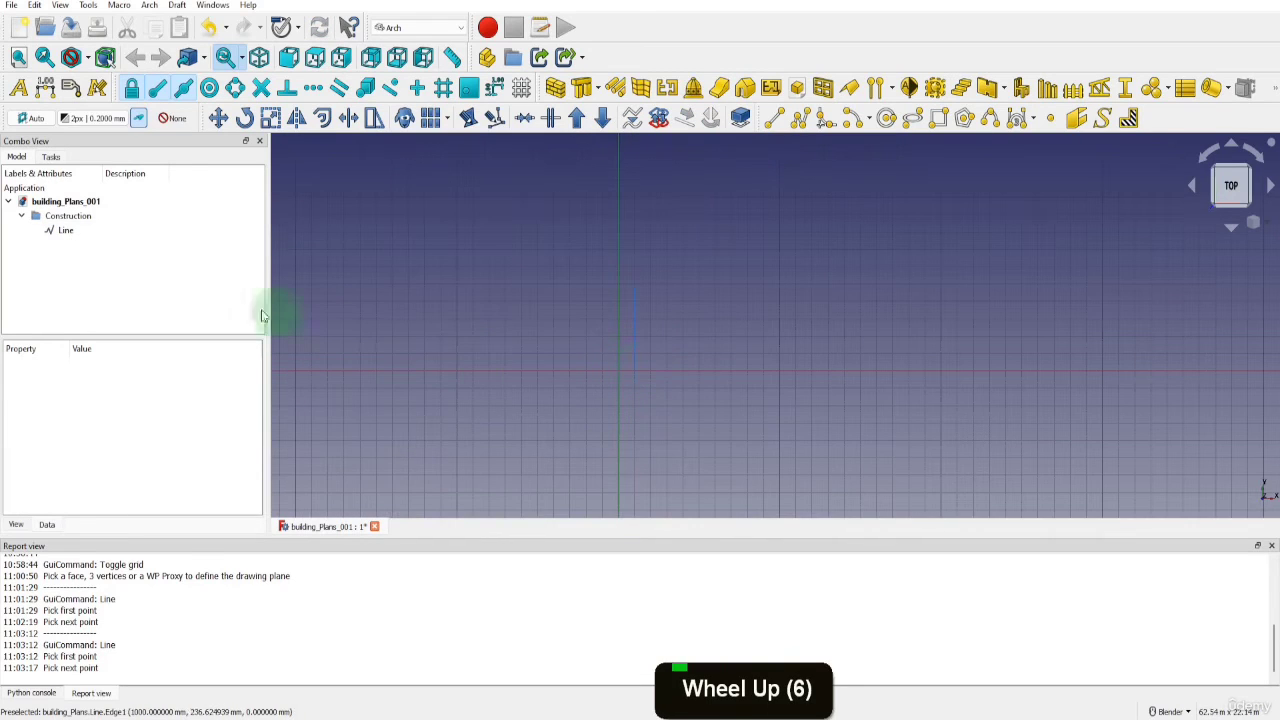
Examine the construction line's data properties and its view properties, including display options, draw style and colors
click(66, 232)
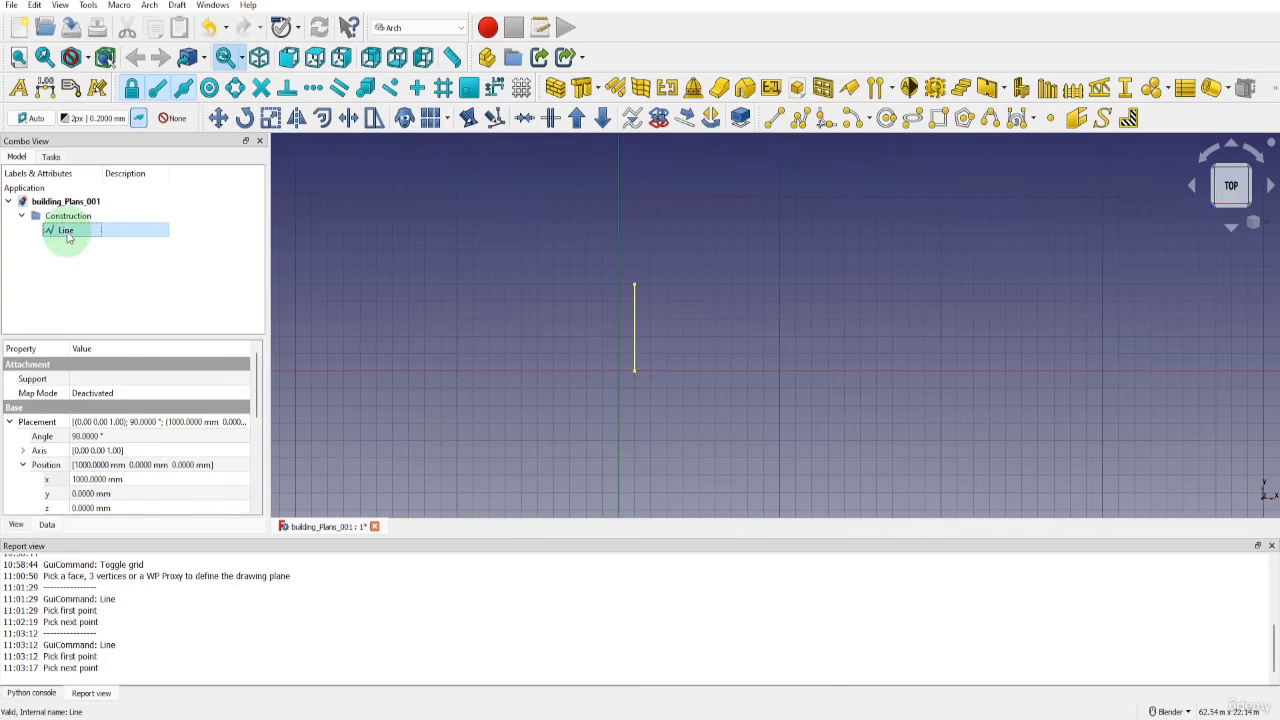
scroll(141, 400, down, 3)
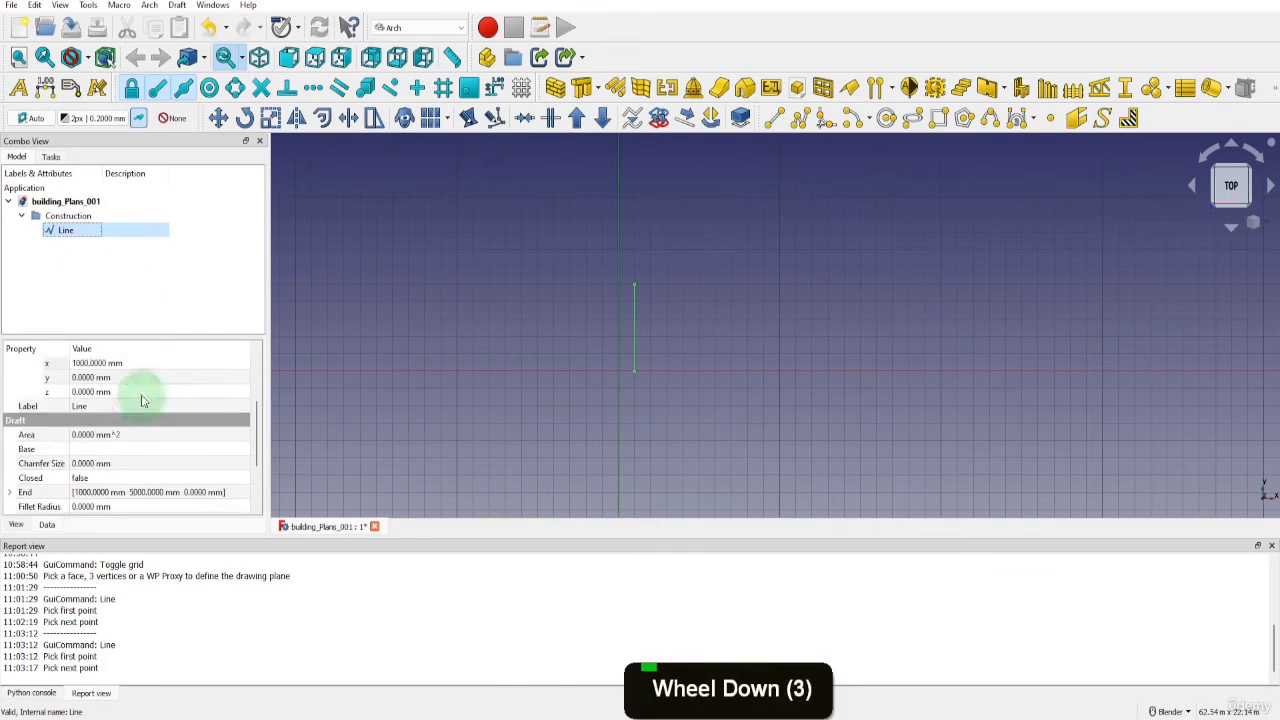
scroll(141, 405, down, 4)
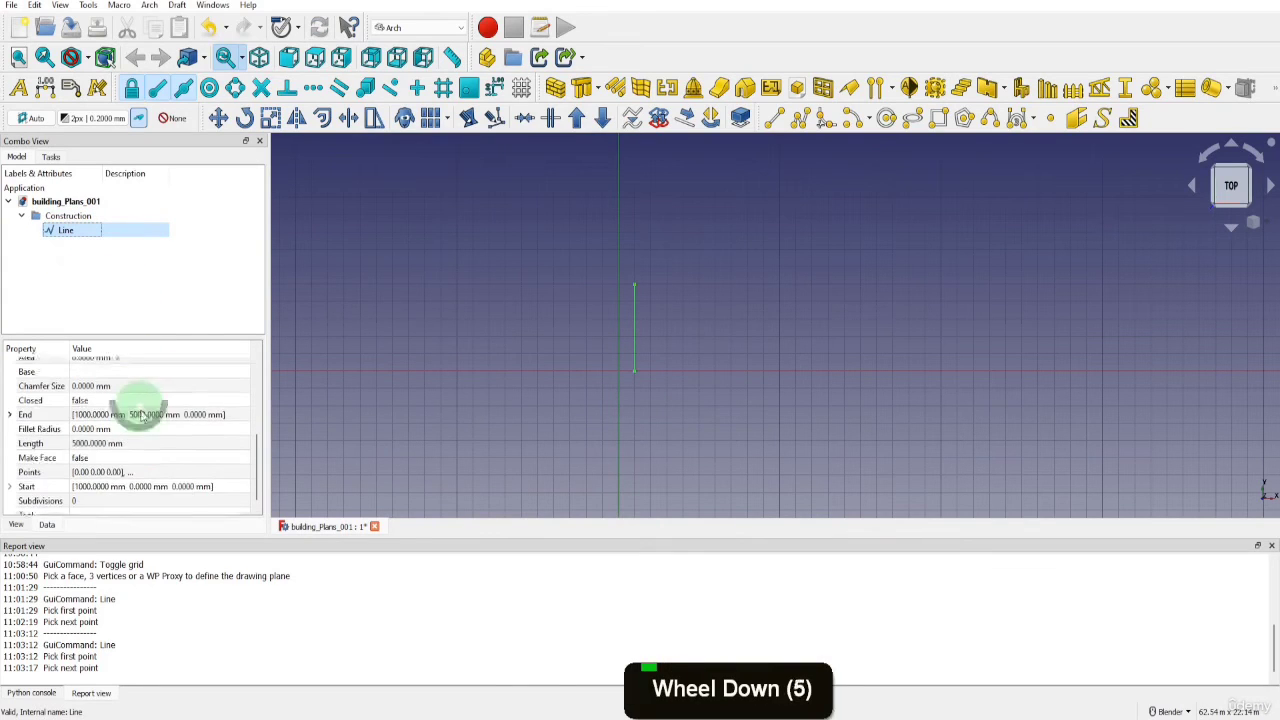
click(16, 525)
scroll(60, 450, down, 2)
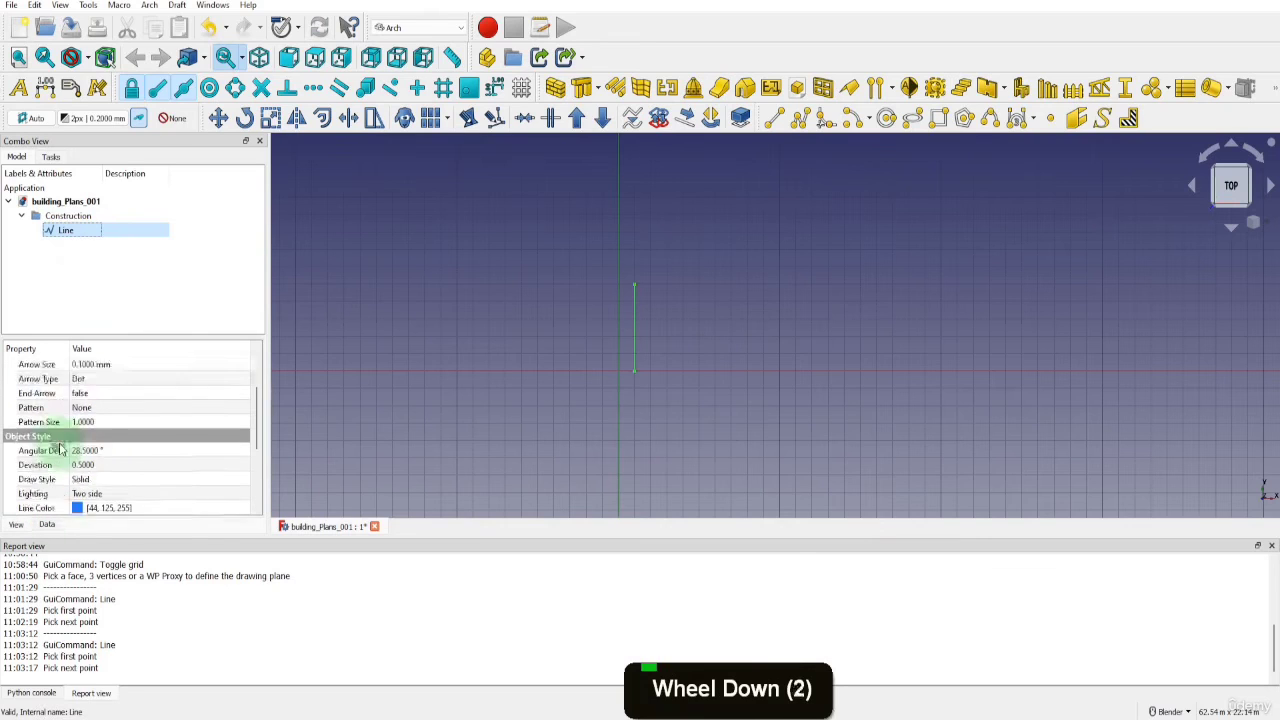
scroll(60, 450, down, 4)
scroll(109, 513, up, 1)
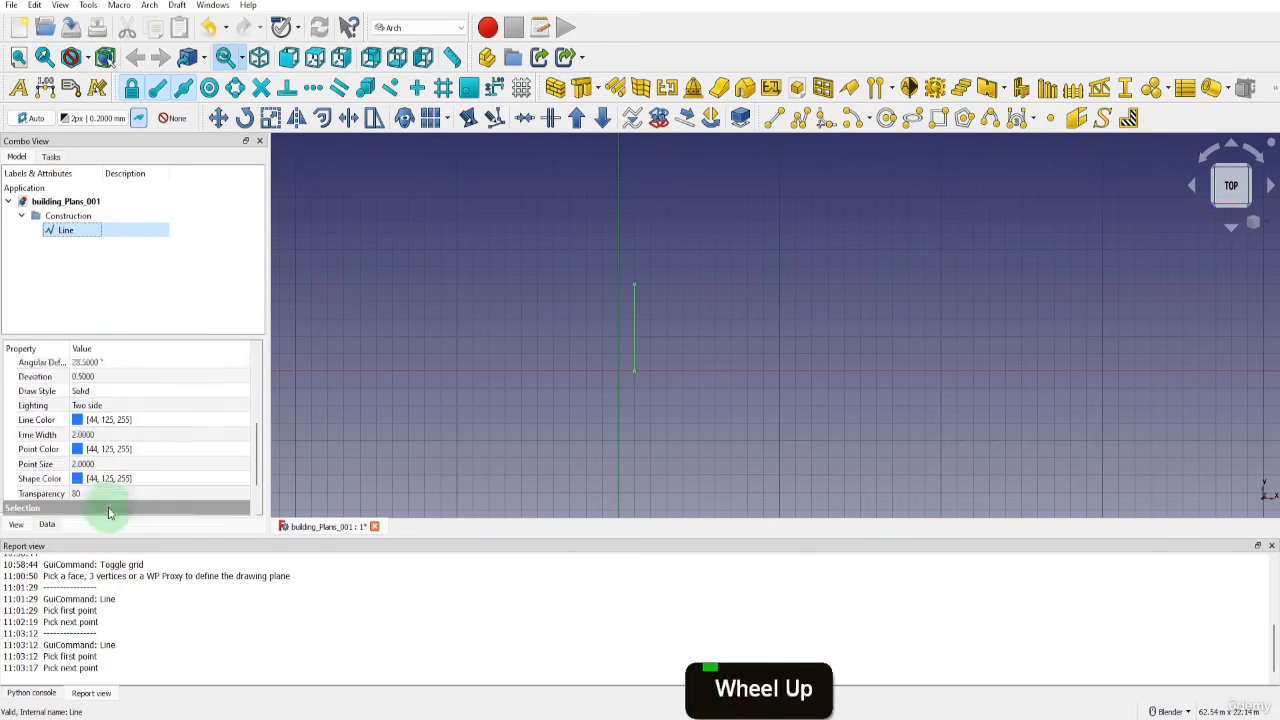
scroll(112, 505, up, 5)
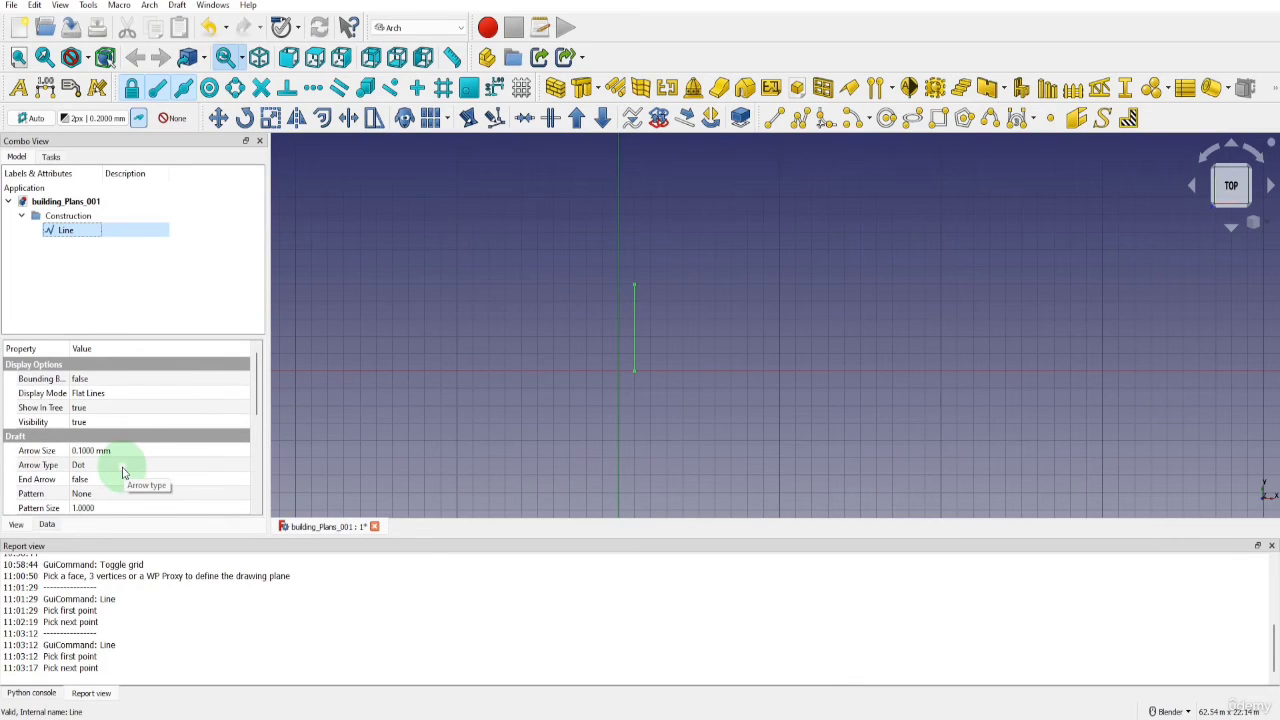
Set the X position of the construction line's placement to 16000 mm
click(46, 526)
scroll(84, 480, up, 5)
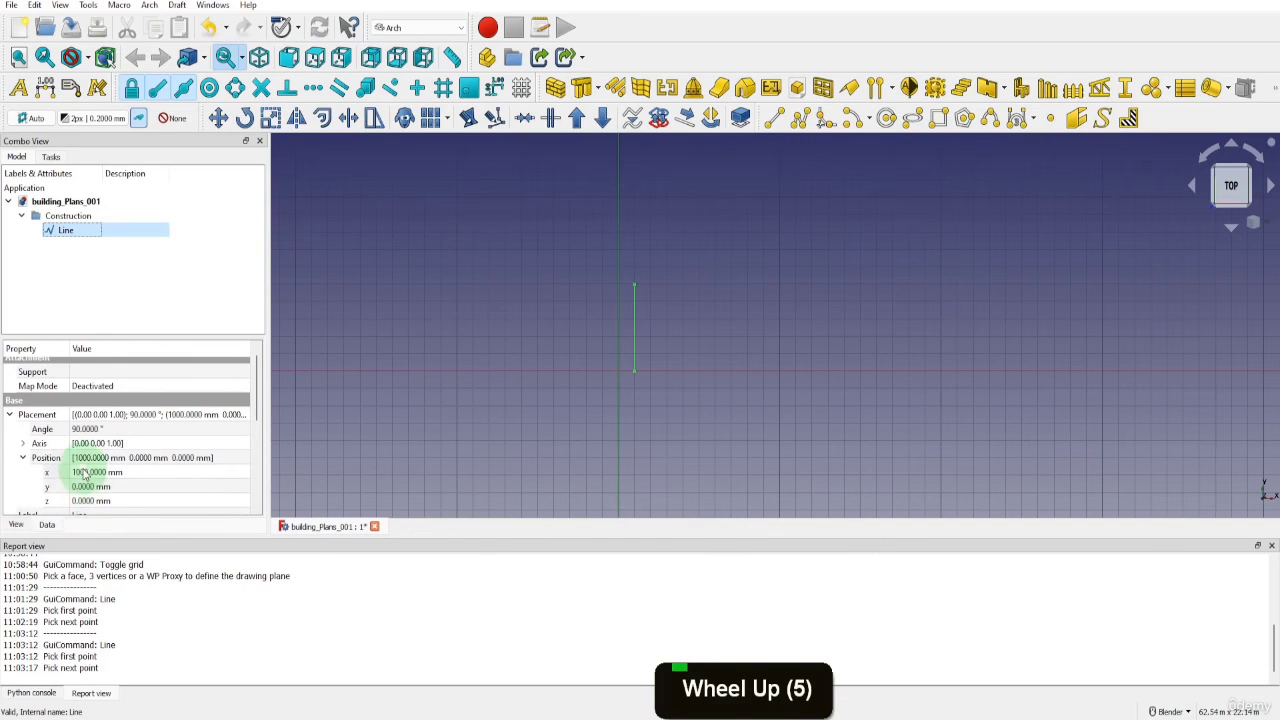
click(100, 472)
text(1)
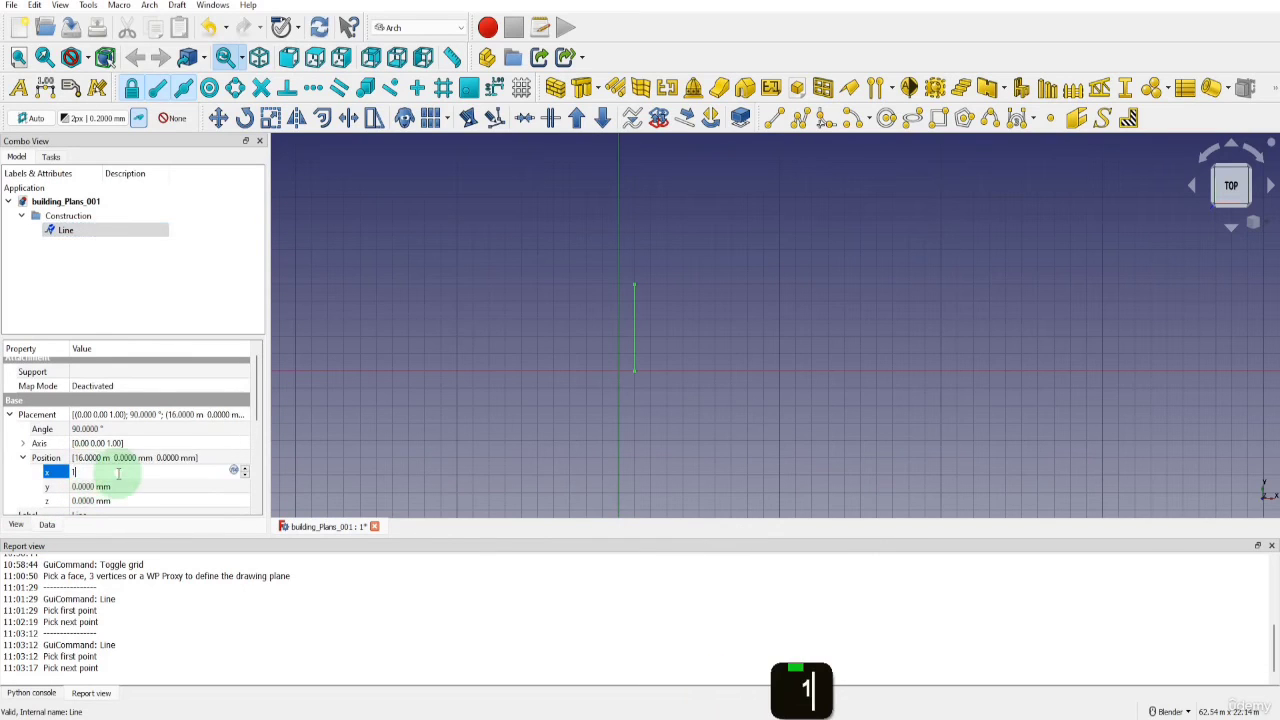
text(6000)
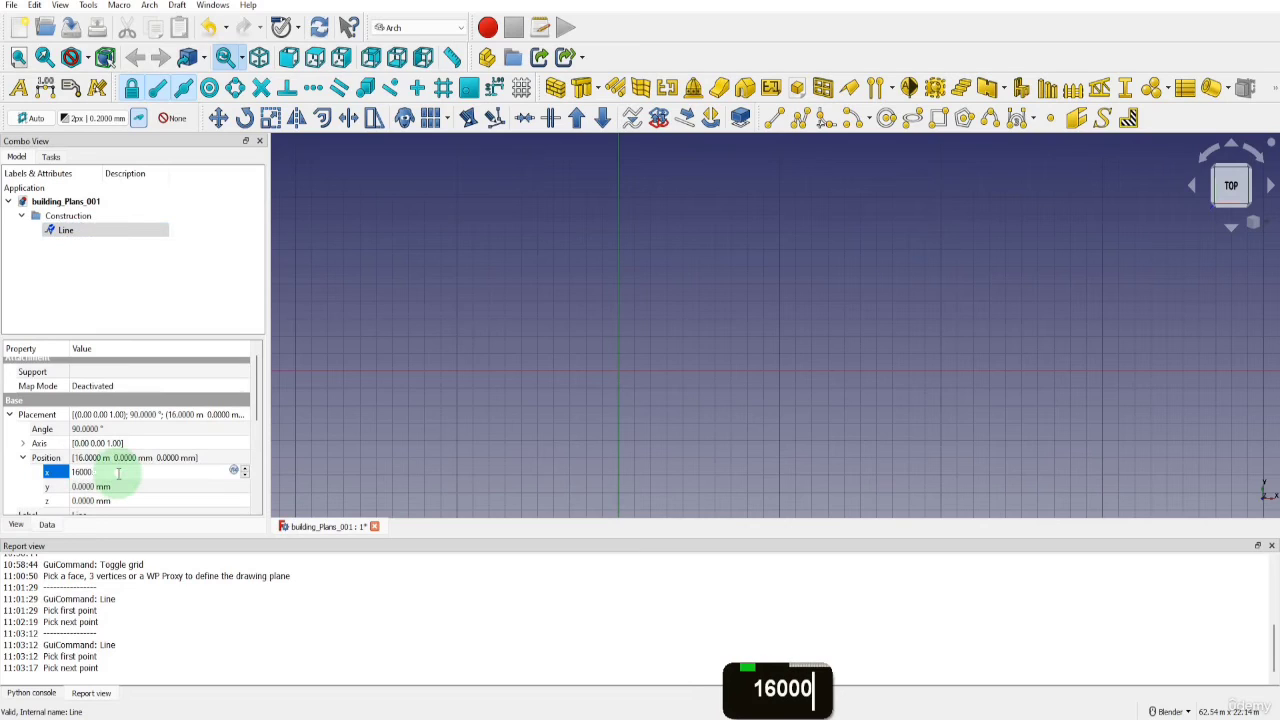
text(mm)
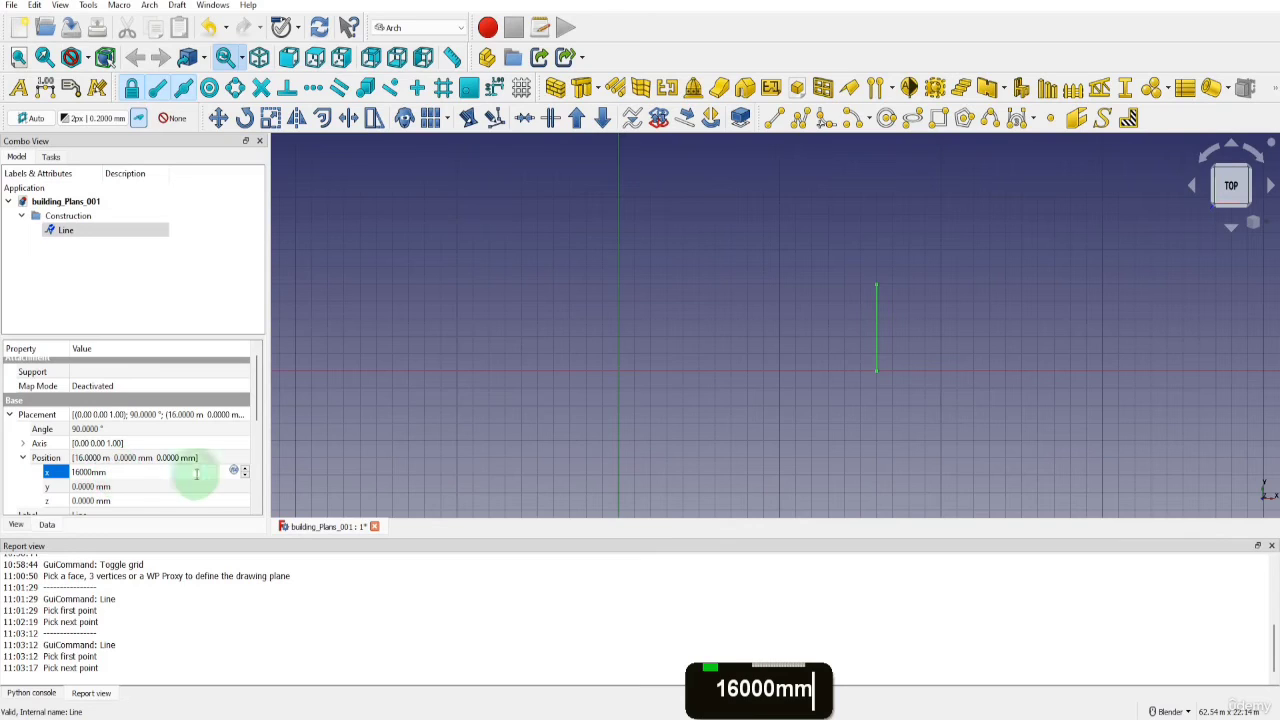
Set the vertical construction line's length to 10000 mm and deselect it
click(256, 418)
drag(256, 418, 257, 480)
double_click(100, 456)
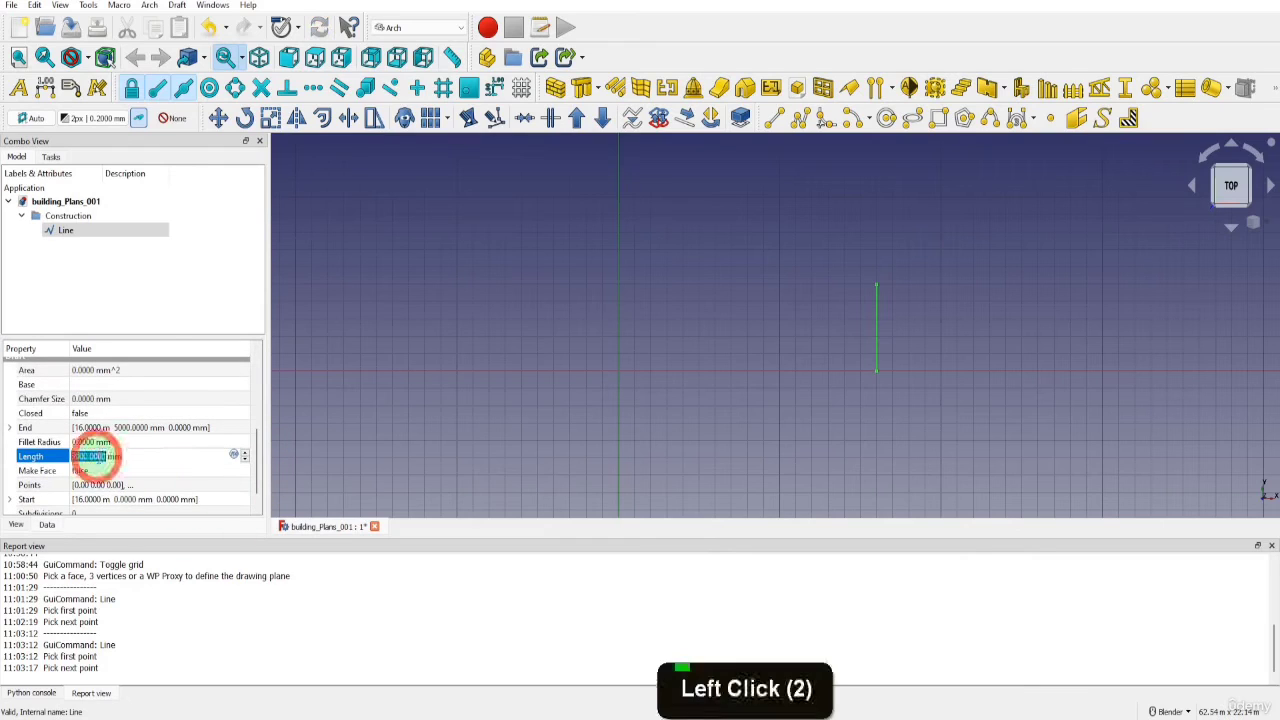
text(10000)
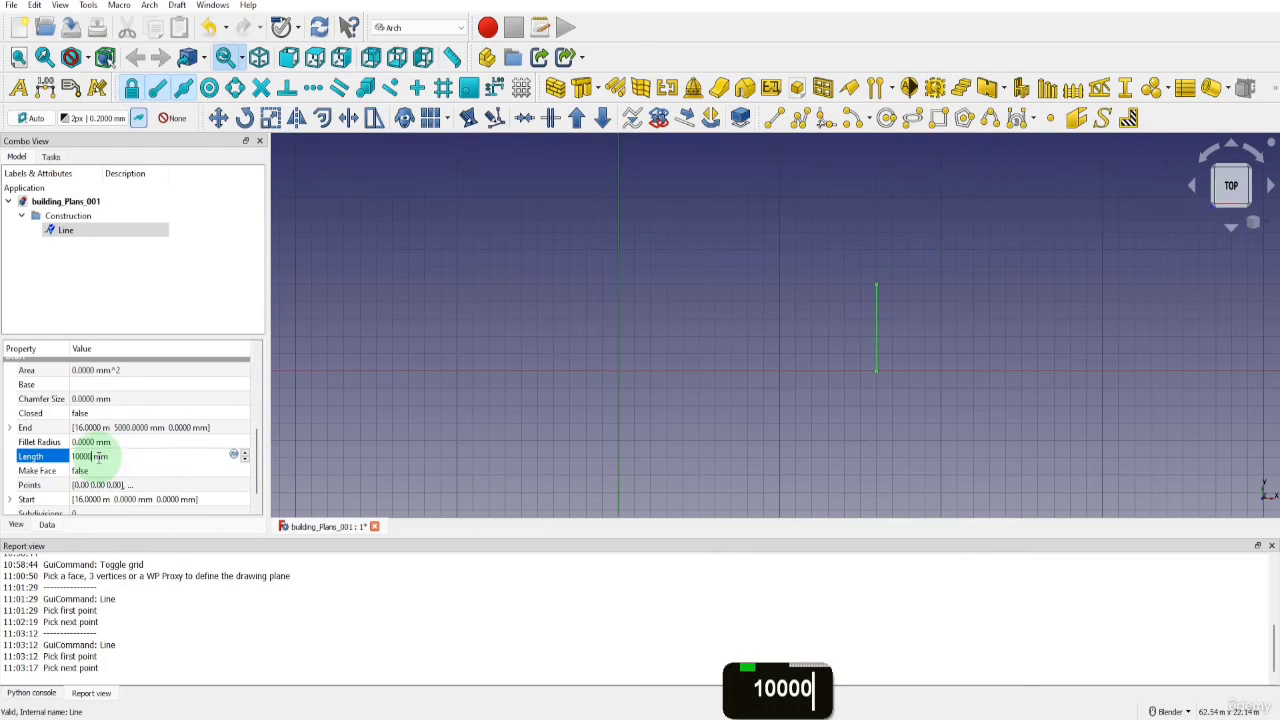
click(509, 415)
Start a Draft rectangle in construction mode with its first corner at X 0, Y 0, Z 0
scroll(646, 426, down, 3)
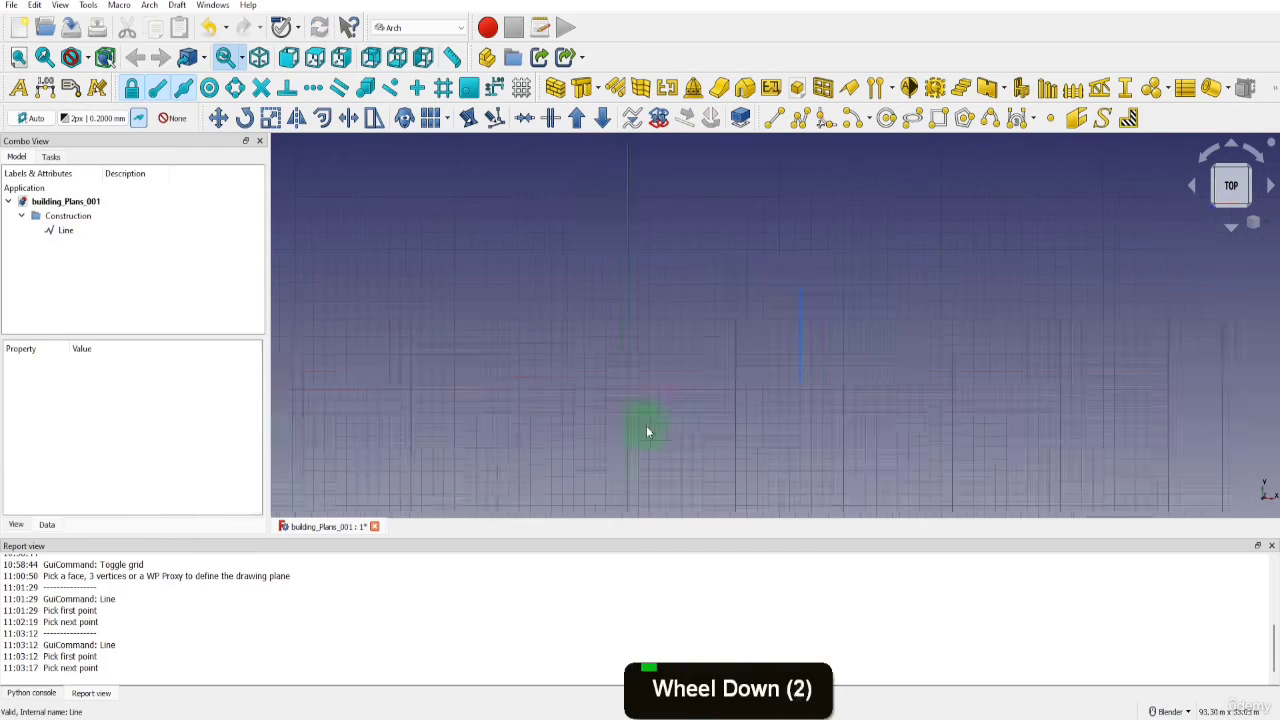
click(938, 118)
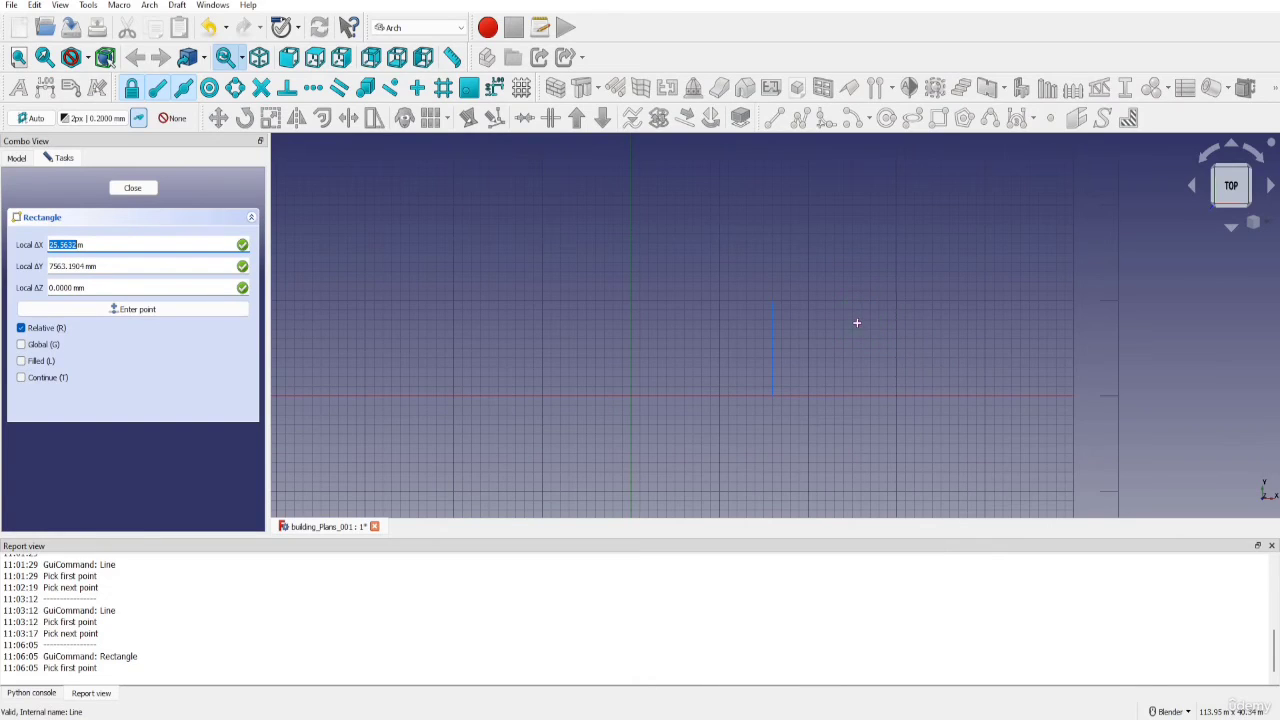
click(153, 265)
text(0)
key(Return)
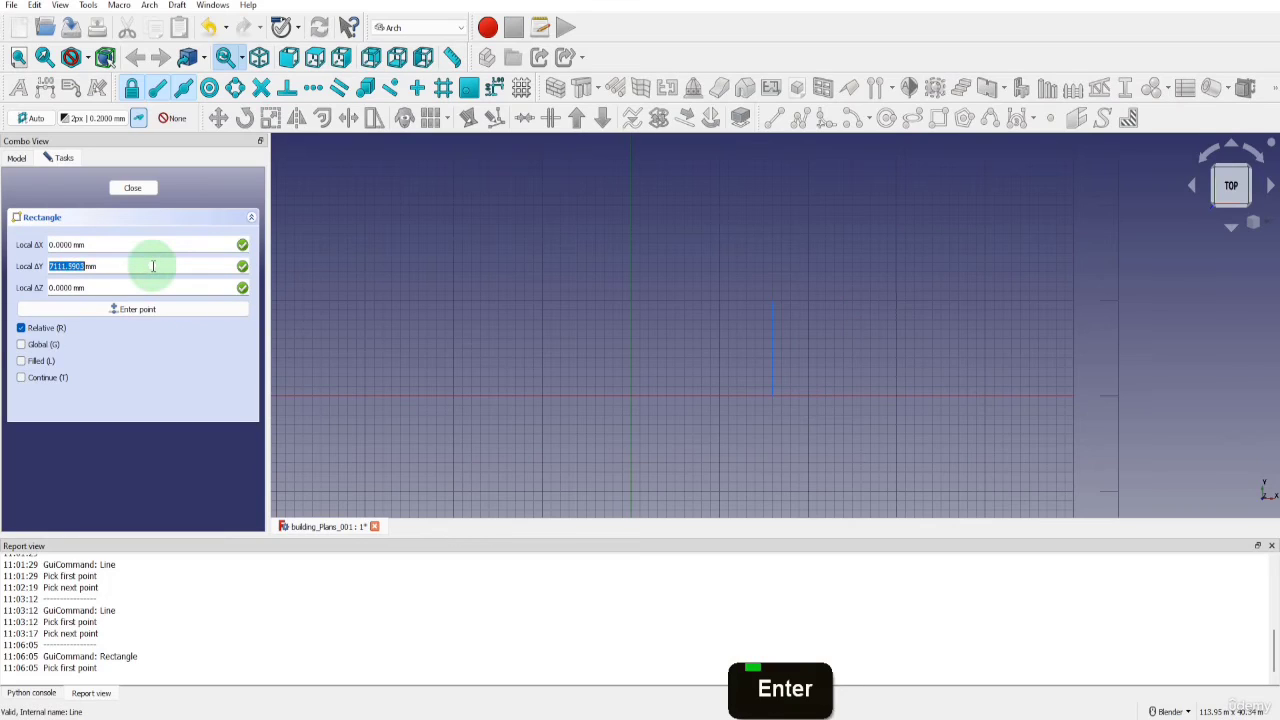
text(0)
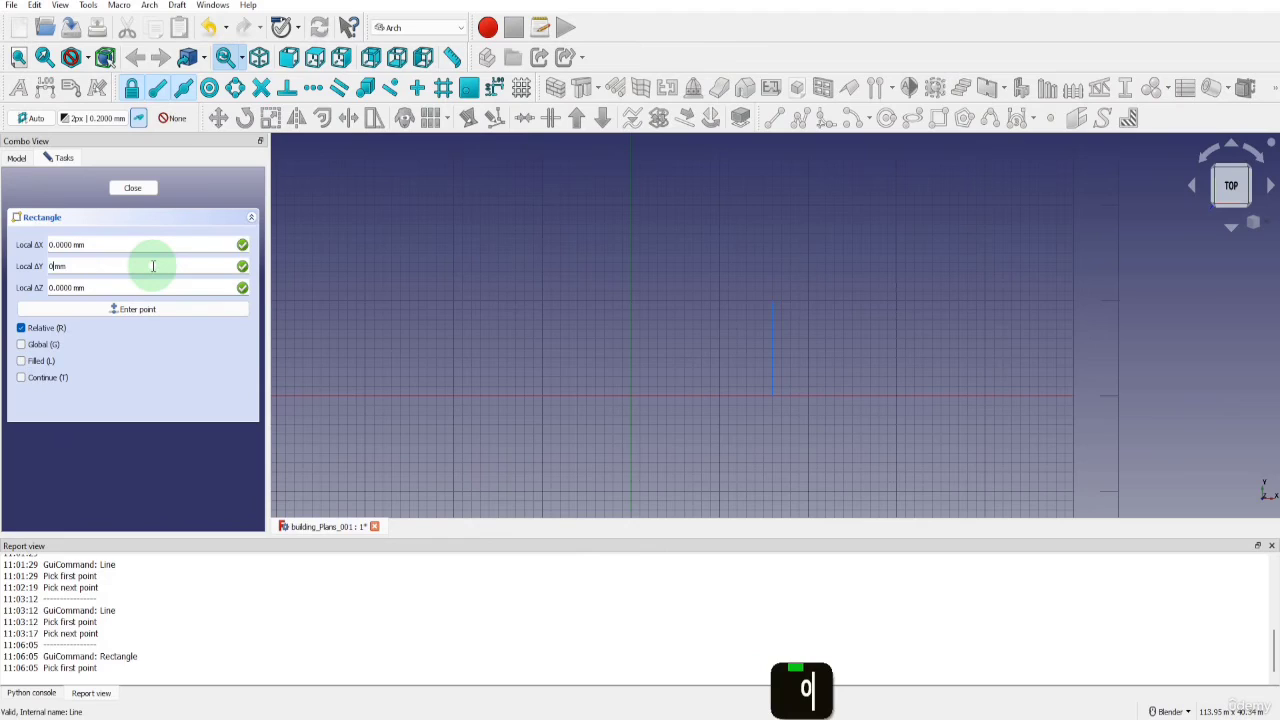
key(Return)
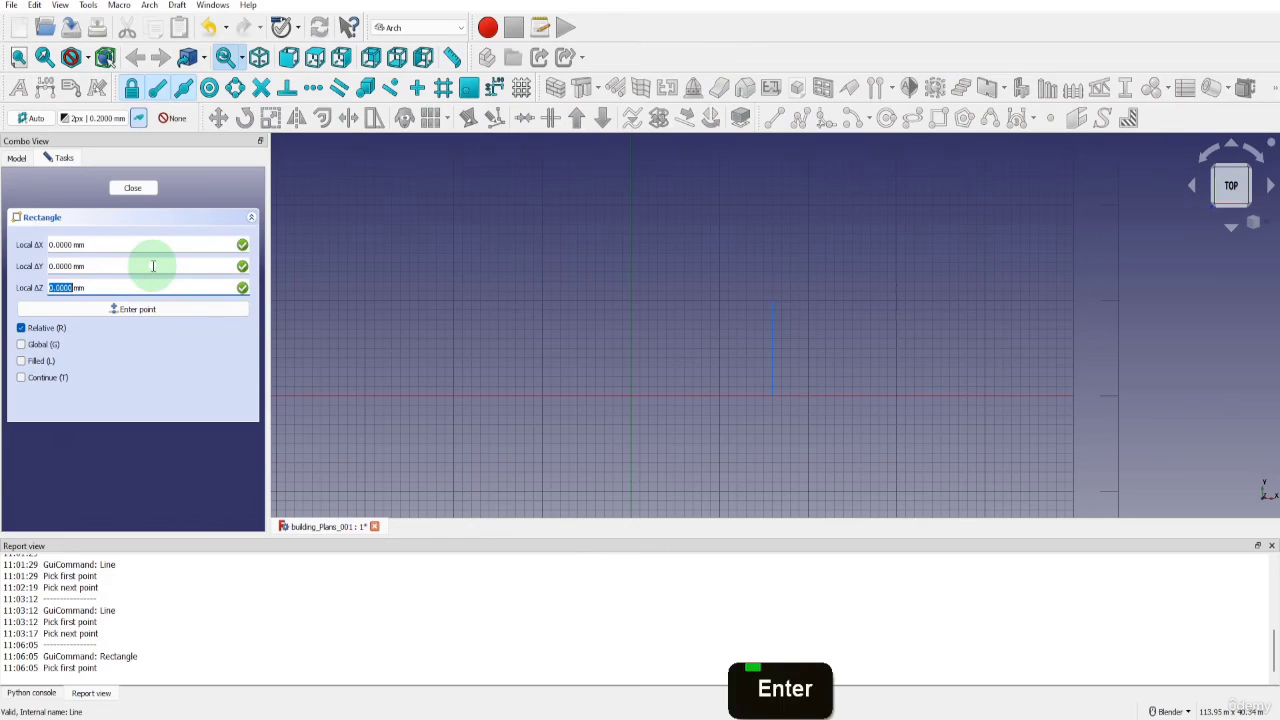
text(0)
key(Return)
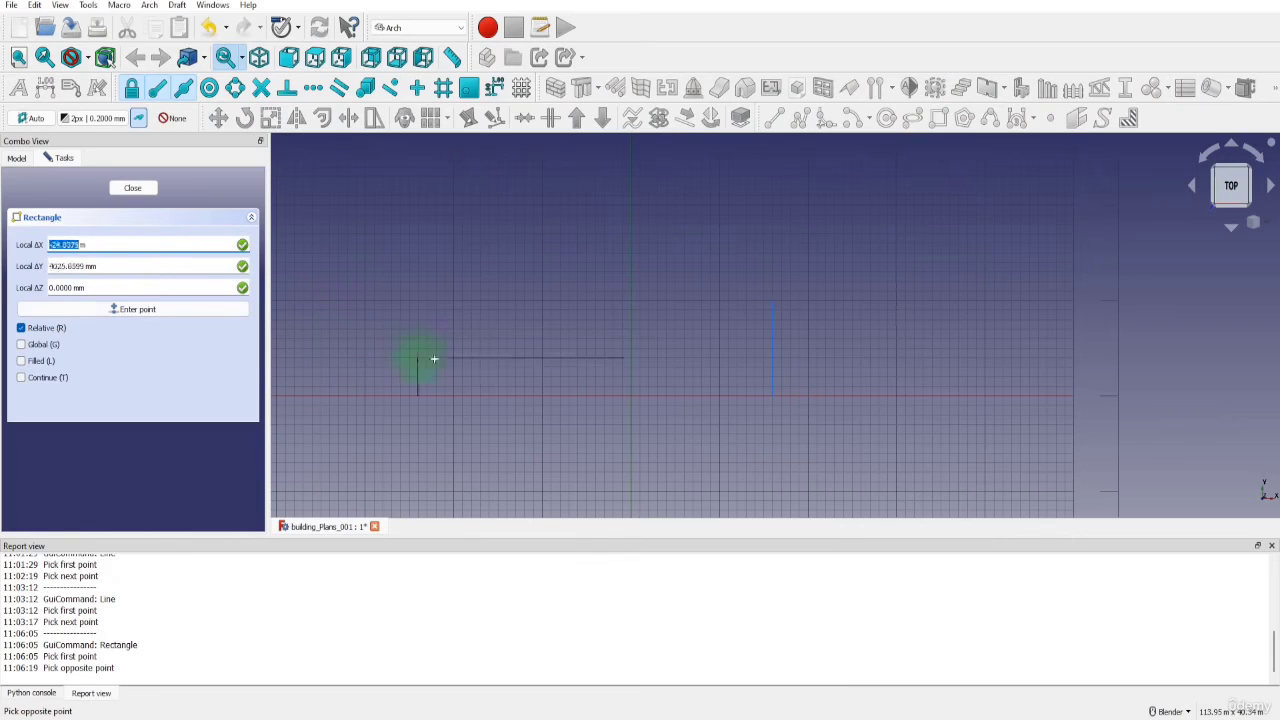
Finish the rectangle by snapping its opposite corner to the upper endpoint of the vertical construction line
scroll(778, 311, up, 2)
scroll(778, 311, up, 4)
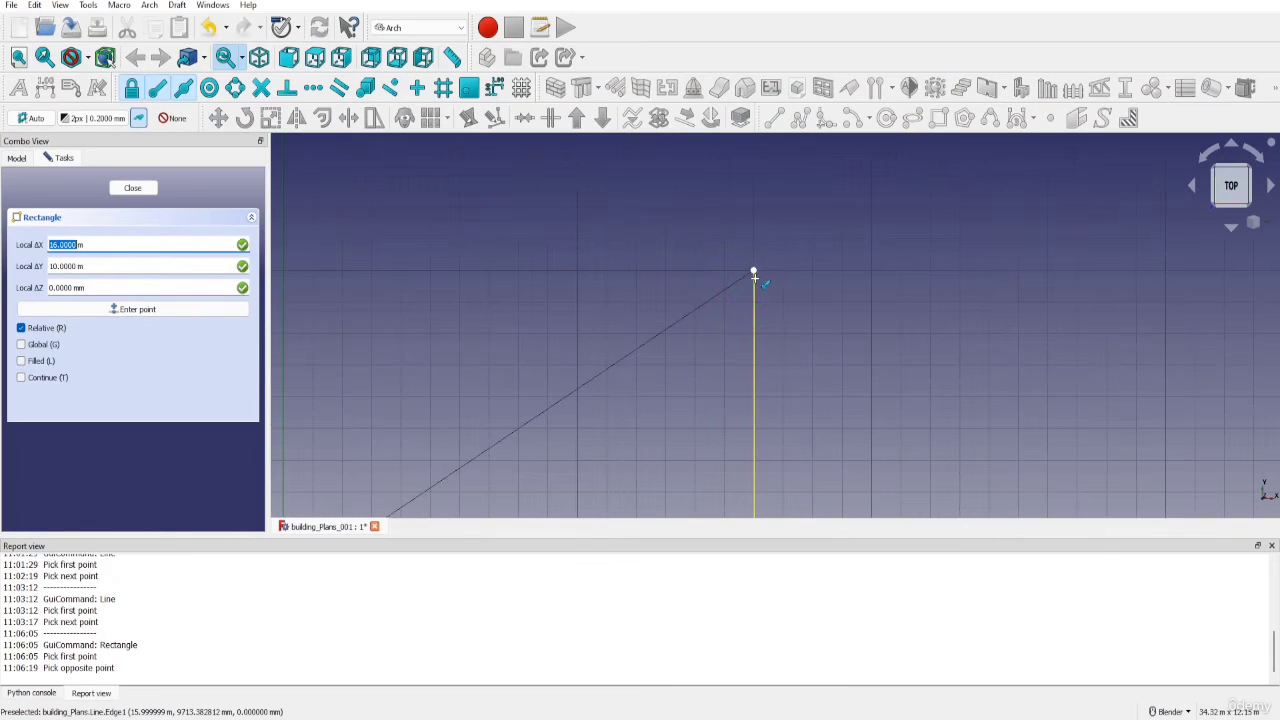
click(157, 88)
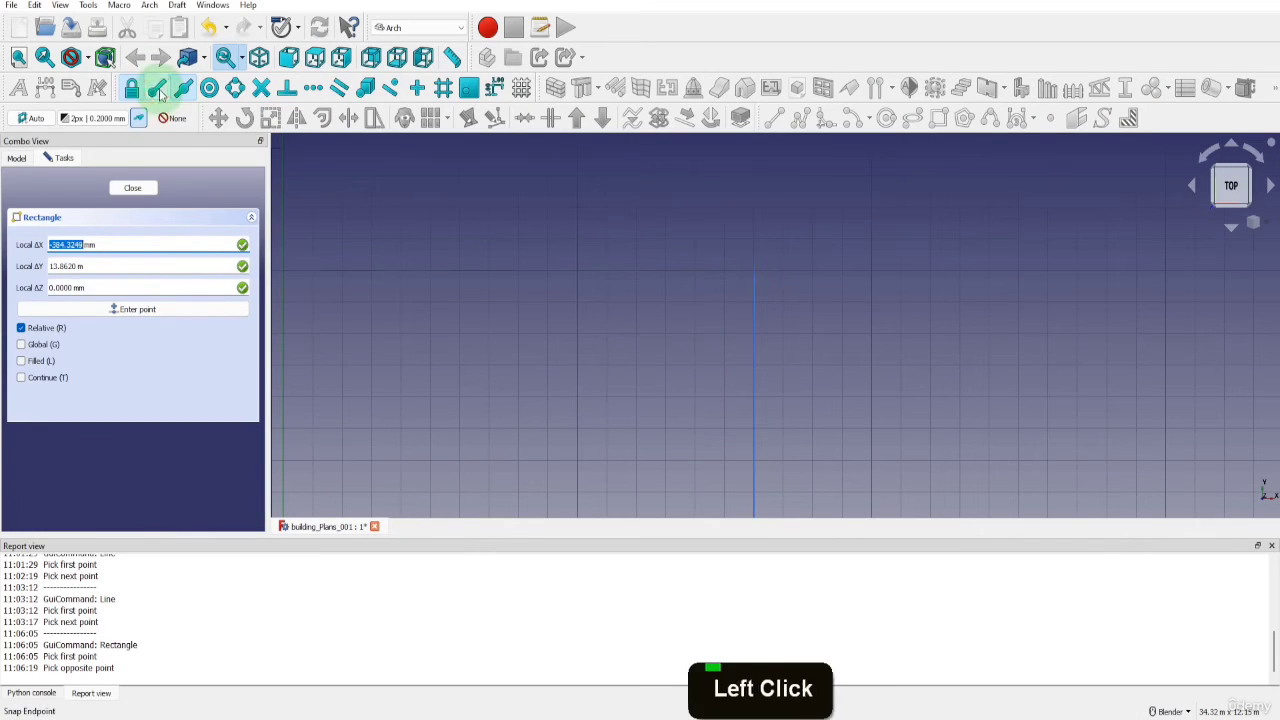
click(157, 88)
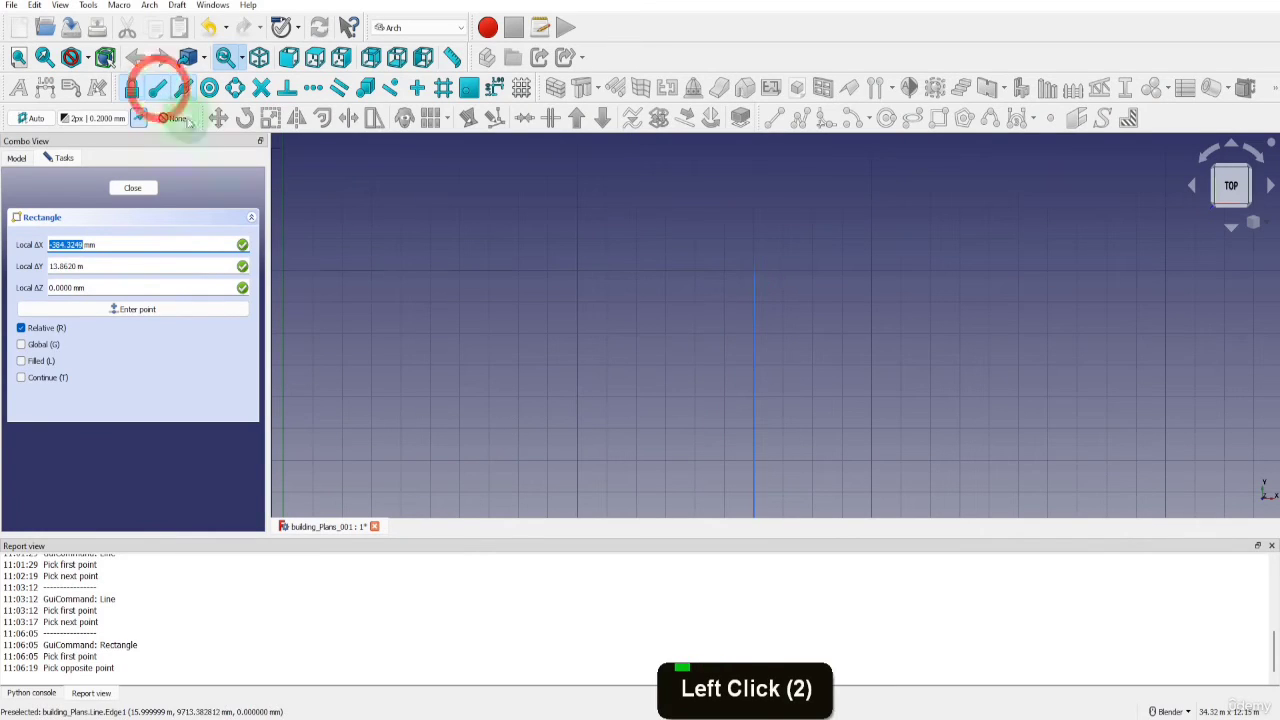
click(753, 274)
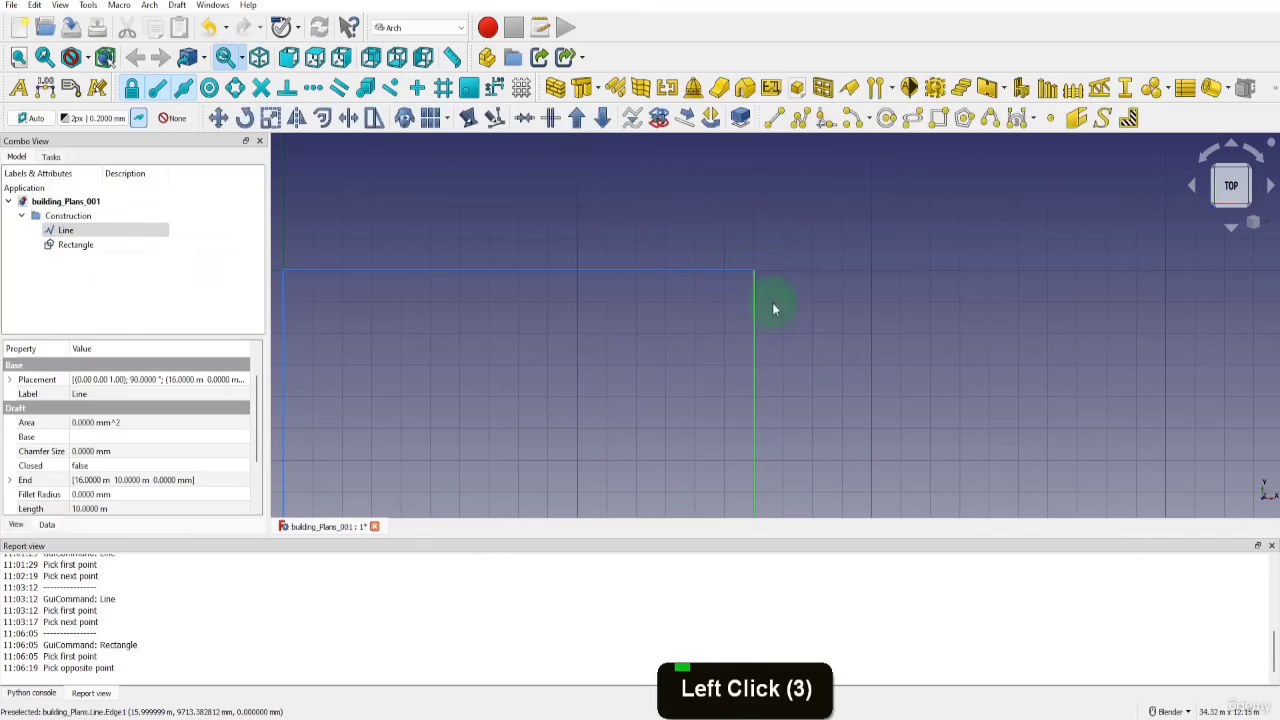
scroll(774, 301, down, 8)
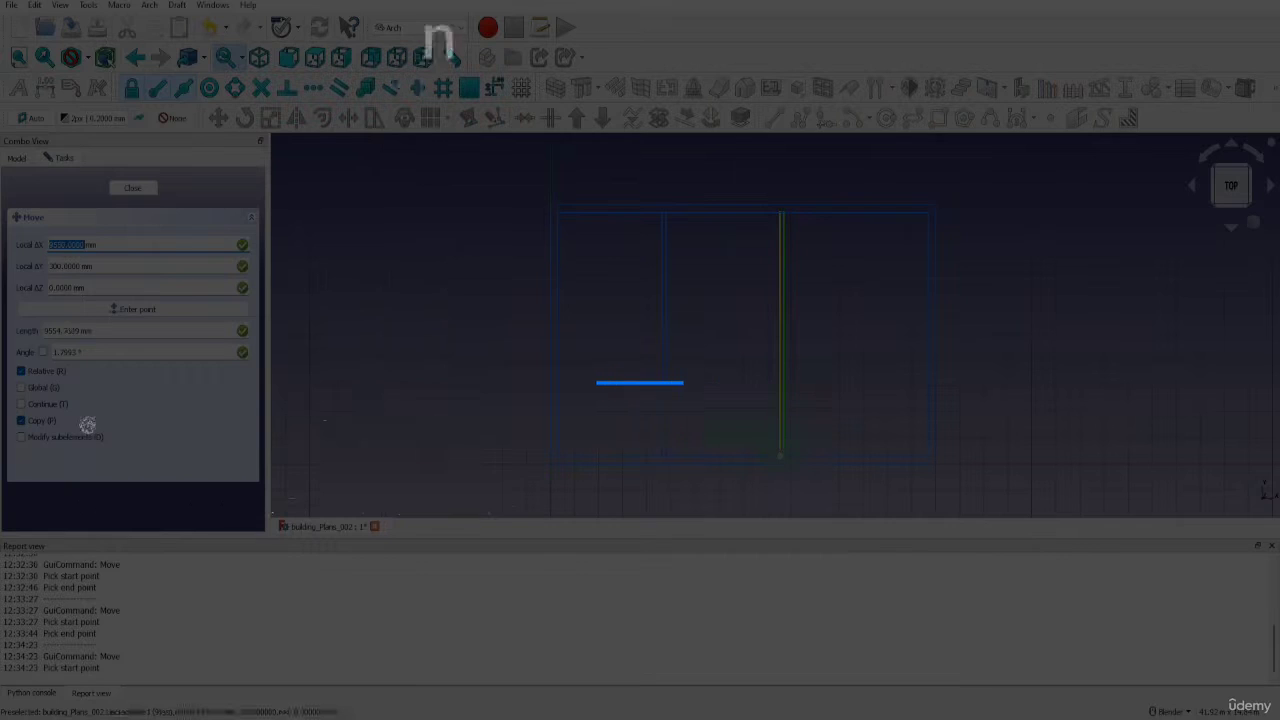
click(780, 448)
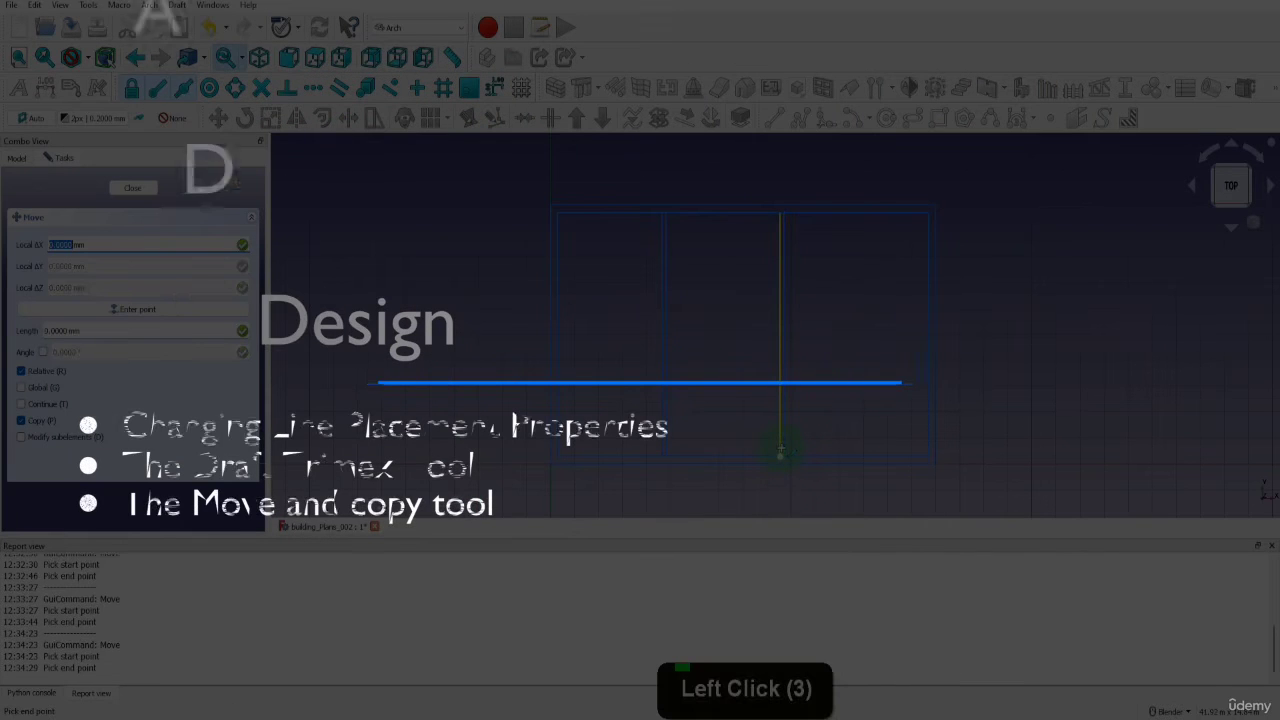
key(x)
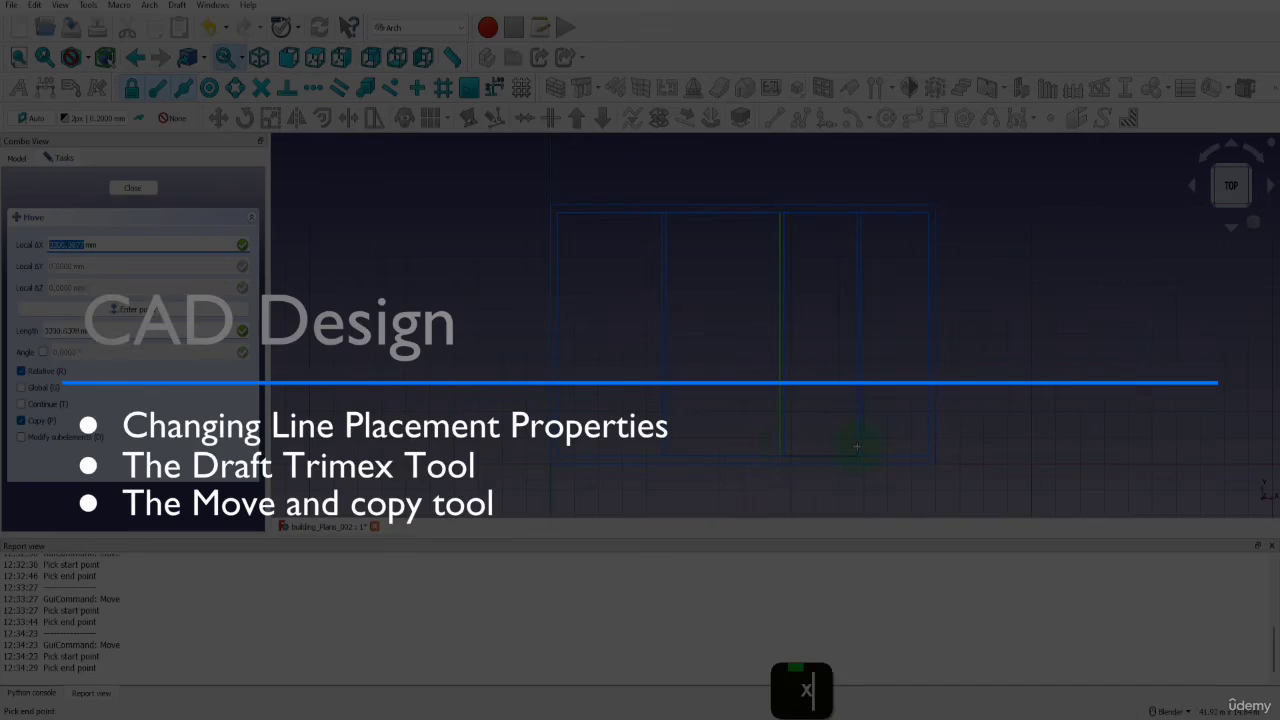
text(2)
text(550)
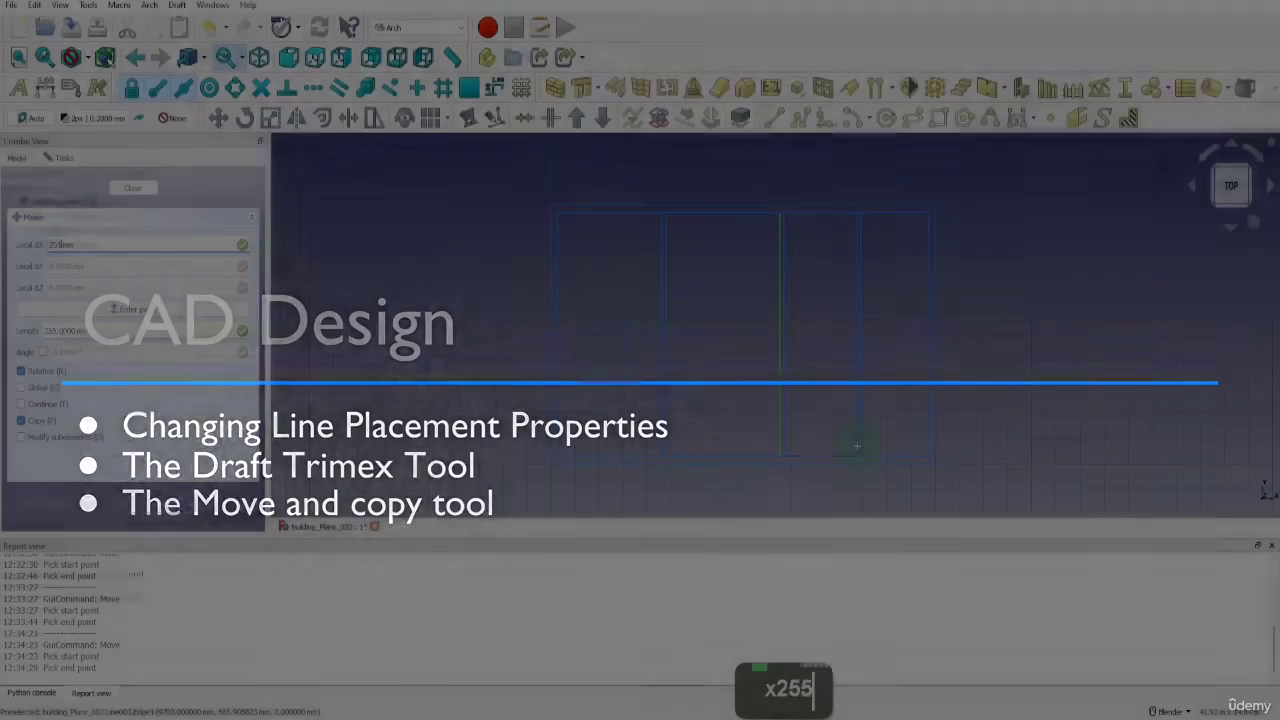
Create an inner copy of the construction rectangle with Offset, using a distance of -300 mm and the Copy option
click(72, 246)
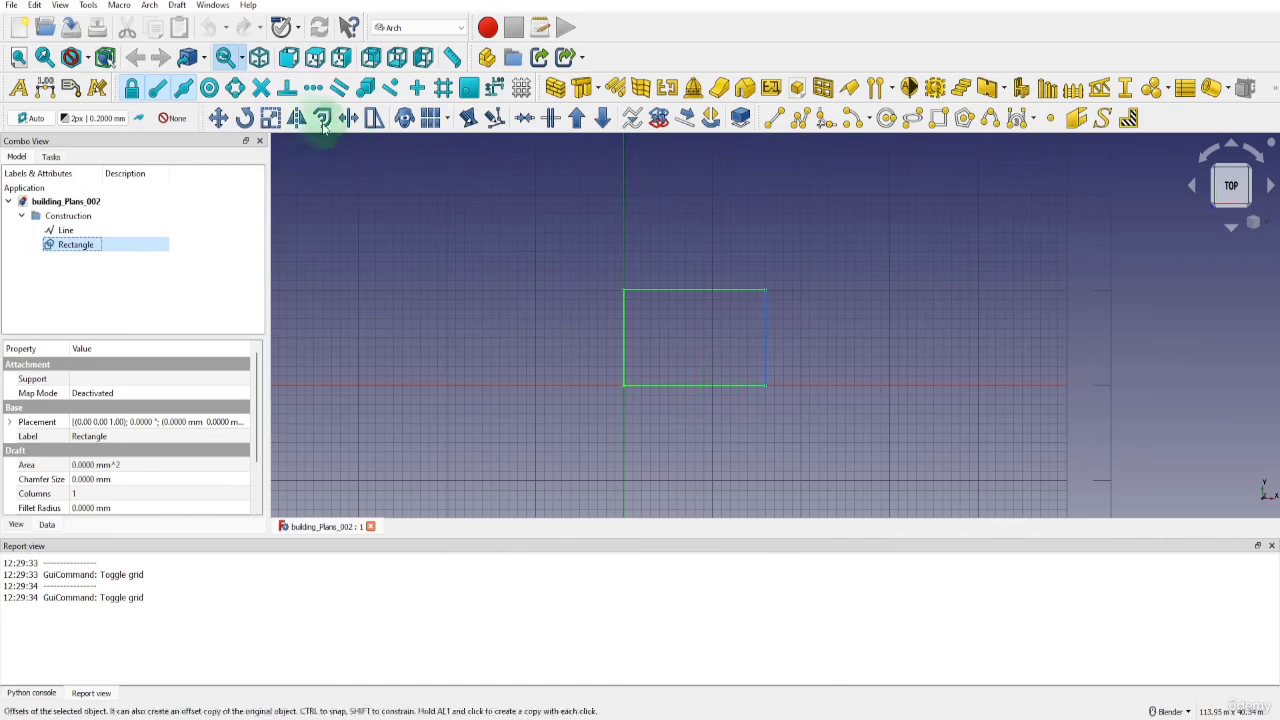
click(322, 118)
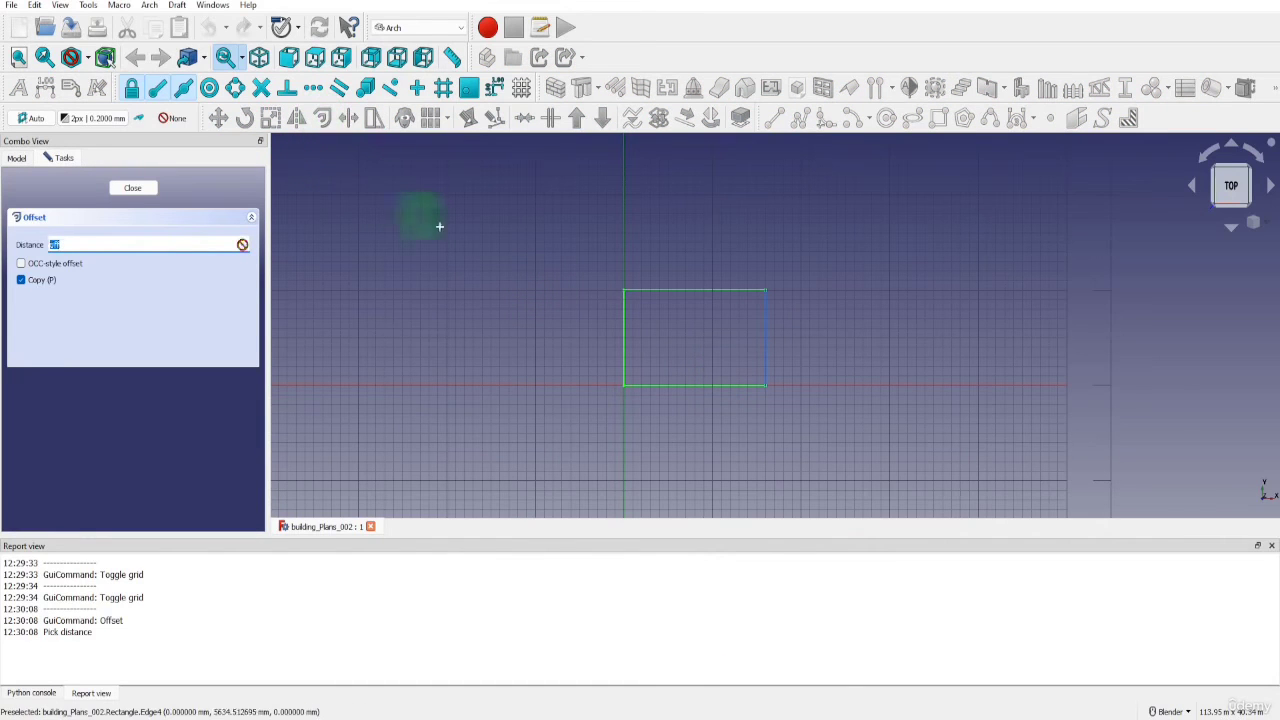
scroll(670, 338, up, 5)
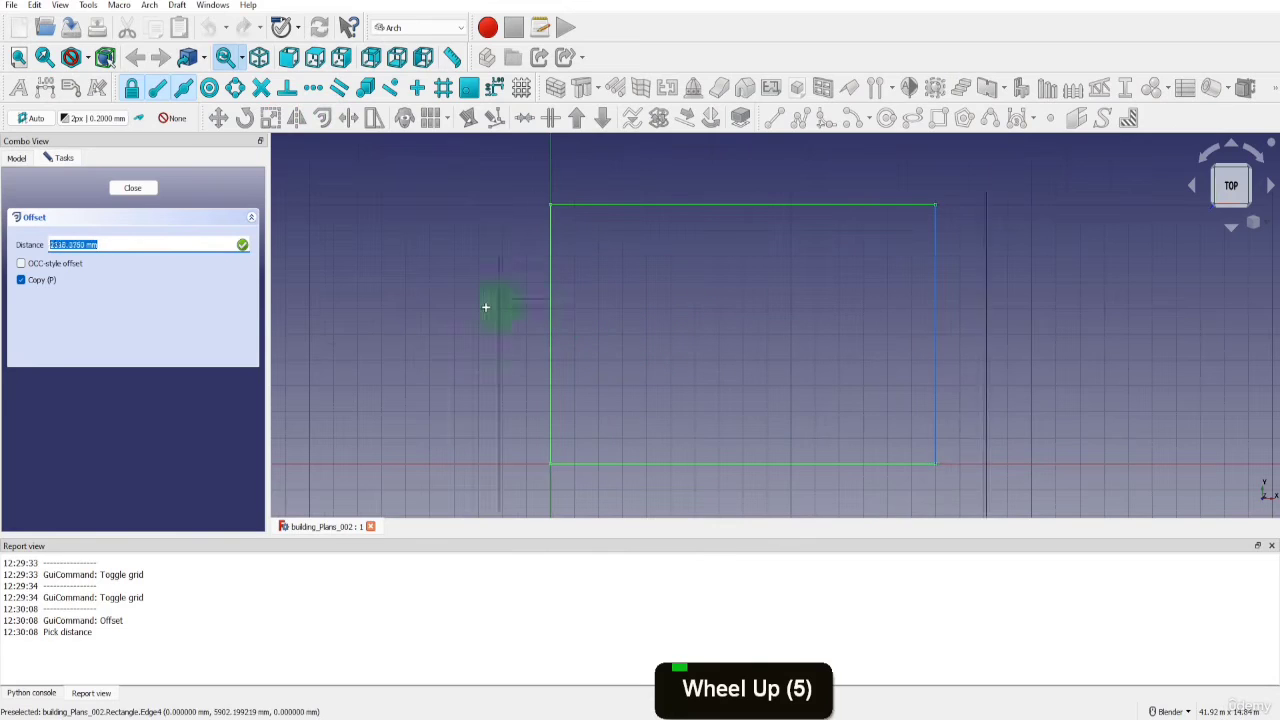
click(21, 283)
click(21, 283)
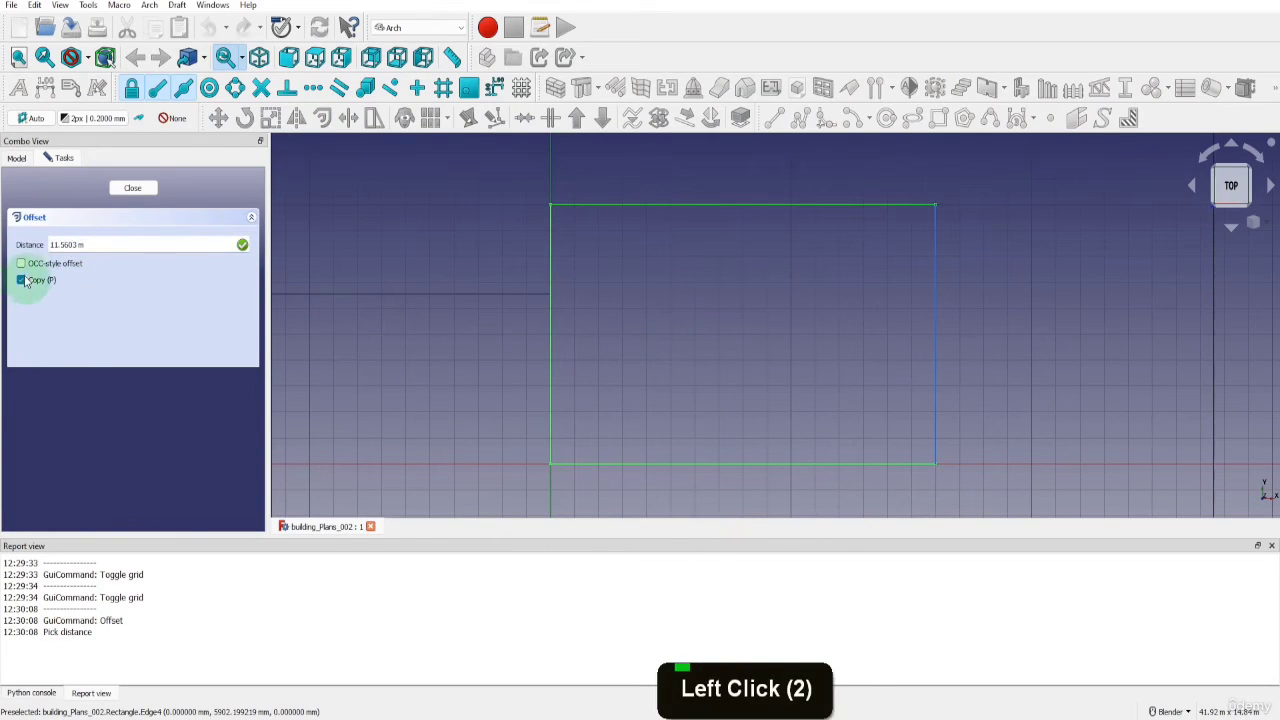
triple_click(80, 244)
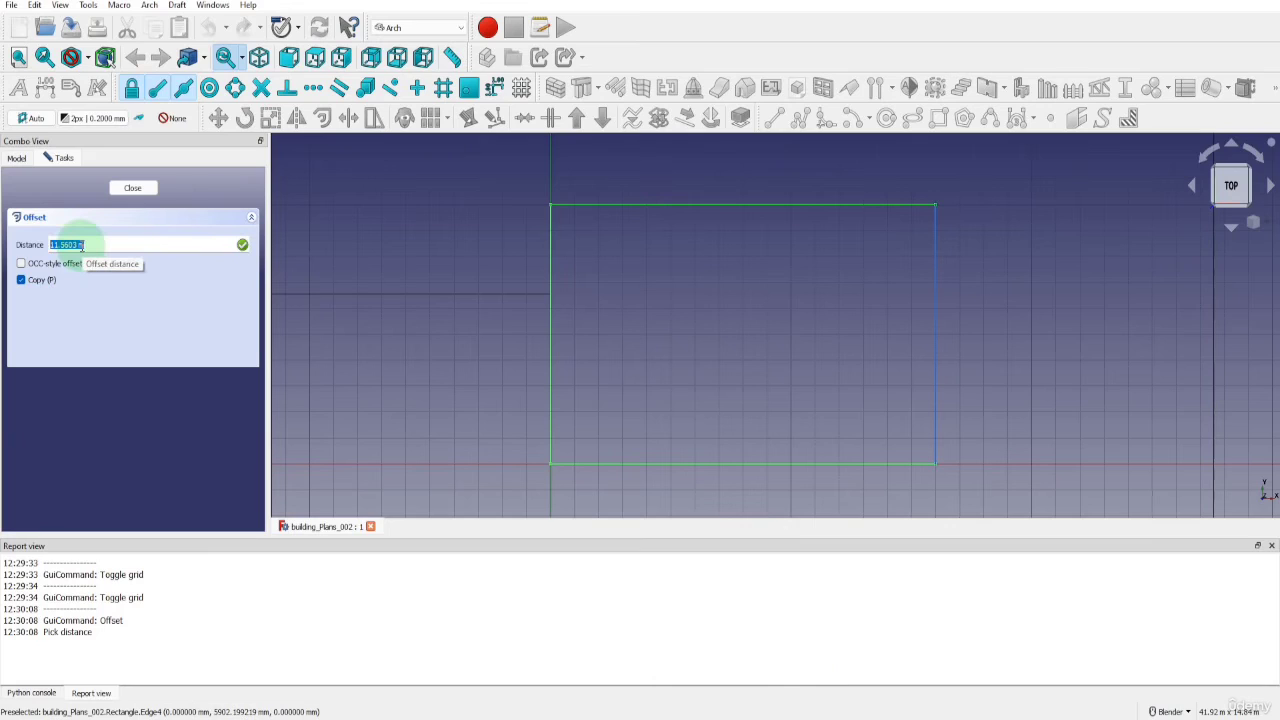
text(-300mm)
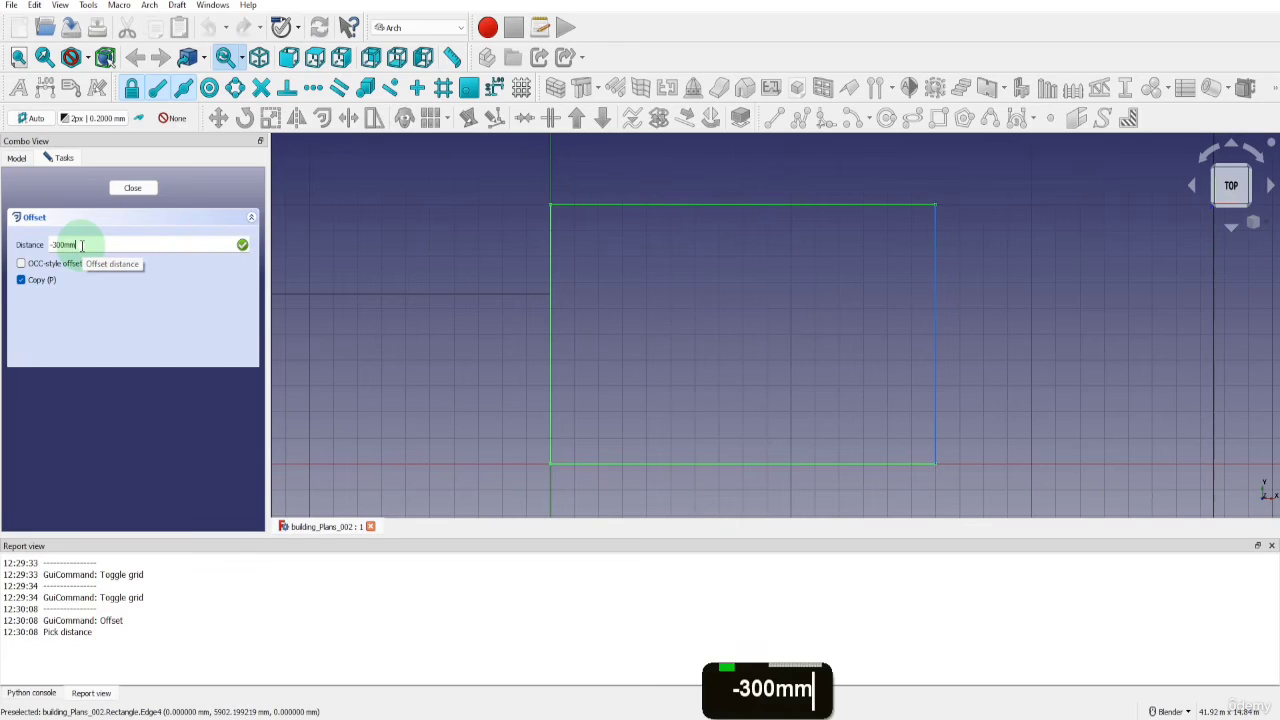
key(Return)
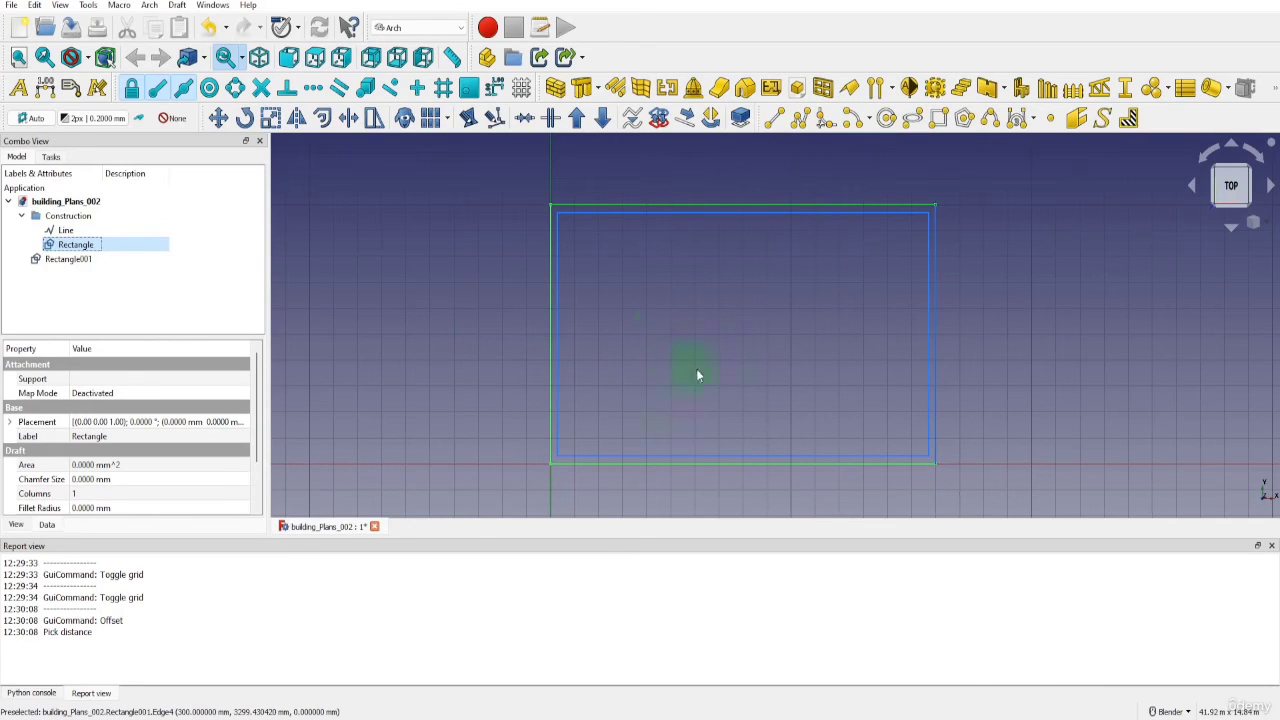
Set the X position of the vertical construction line's placement to 4650 mm
click(70, 231)
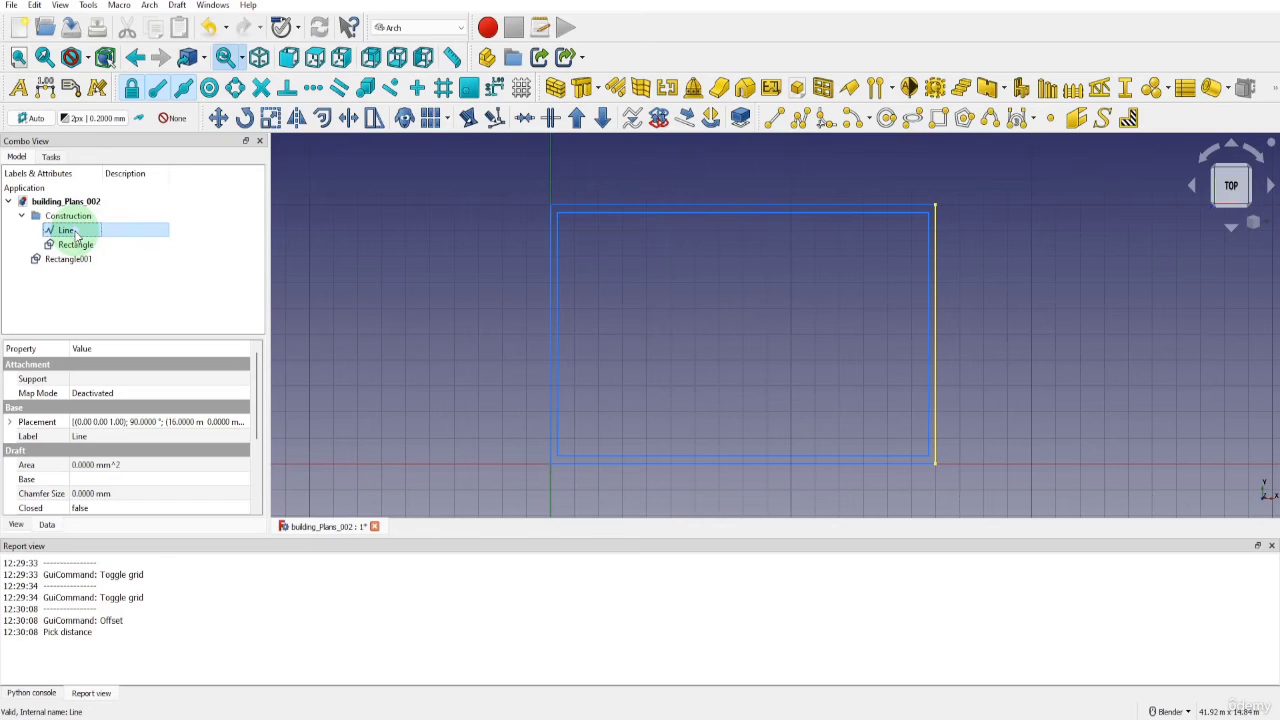
click(47, 526)
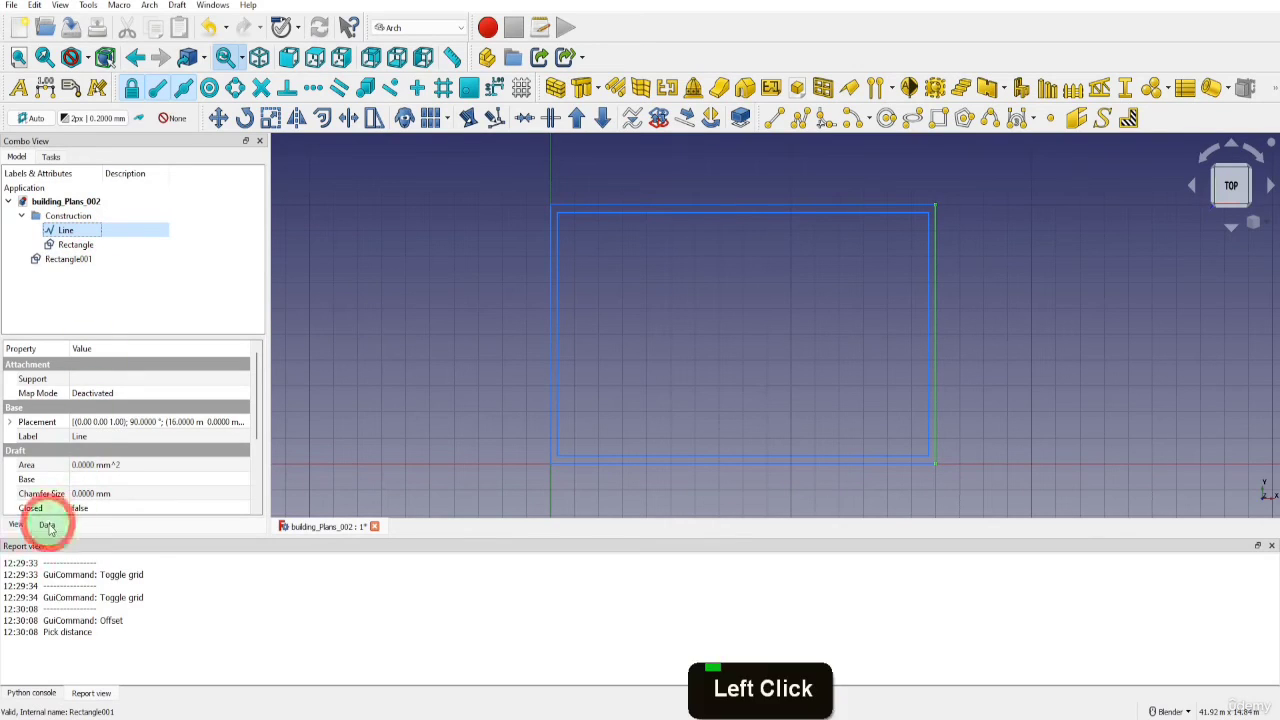
click(10, 422)
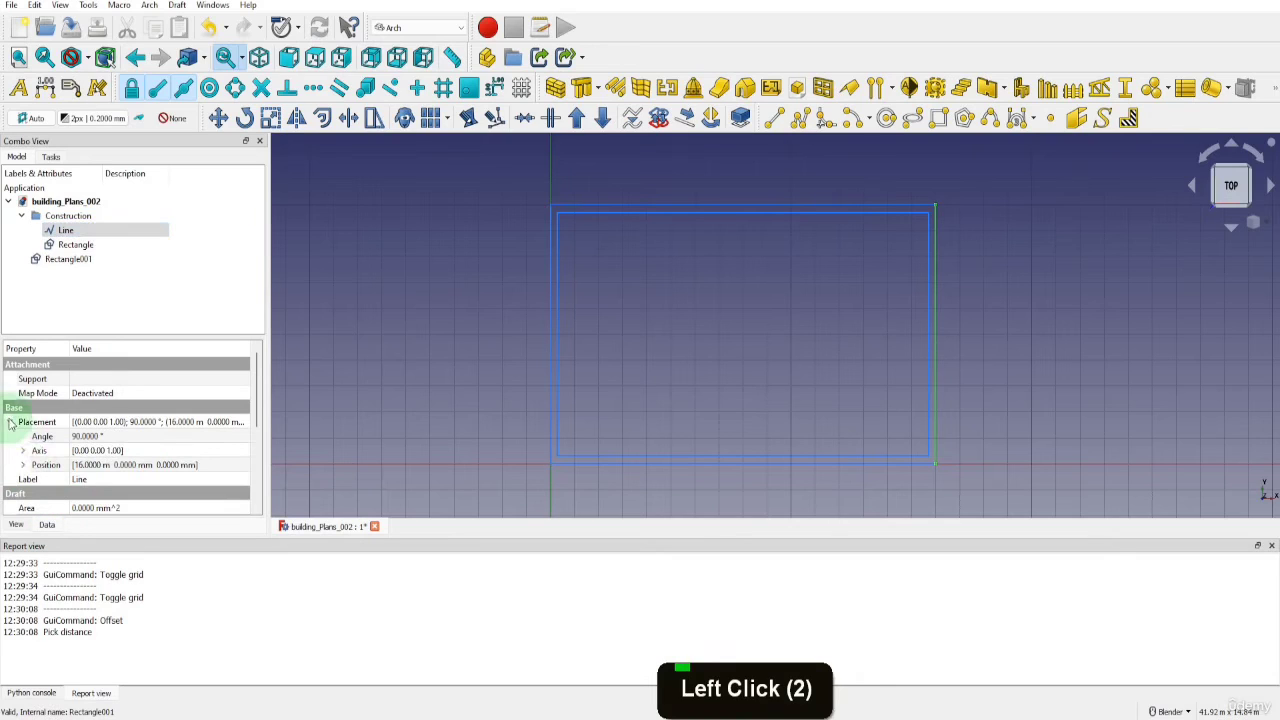
click(22, 465)
scroll(24, 460, down, 2)
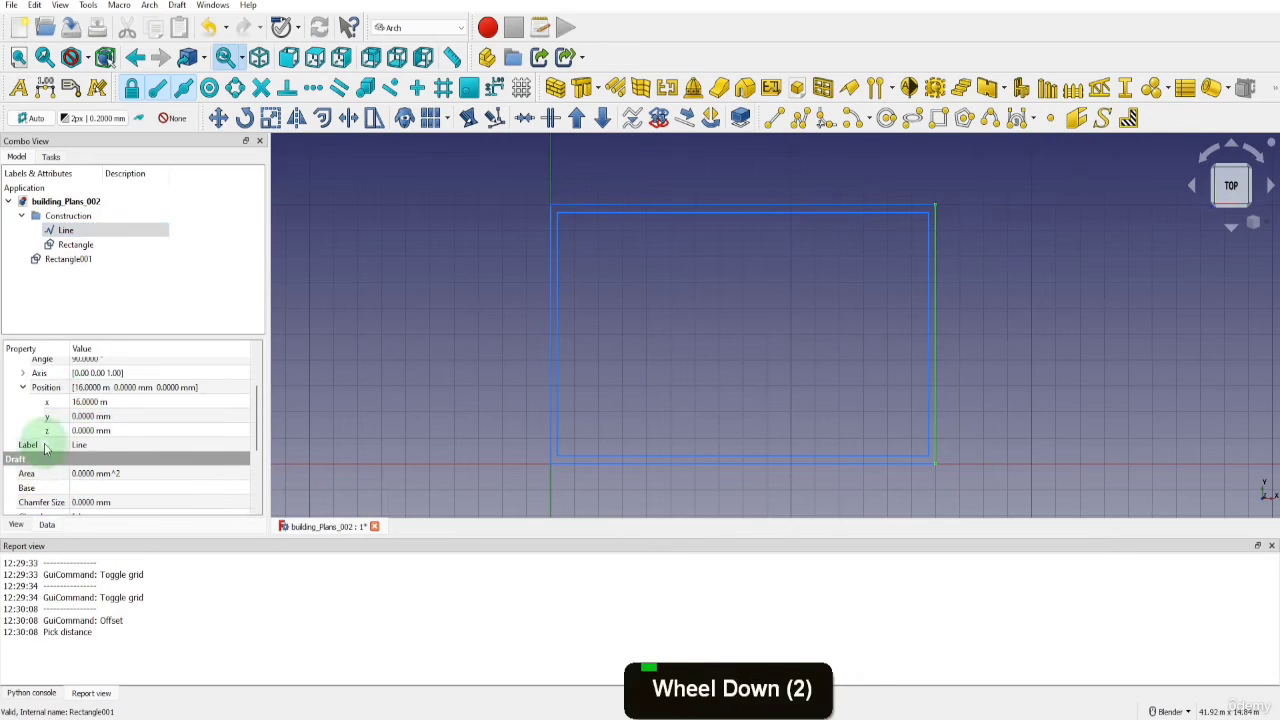
click(88, 401)
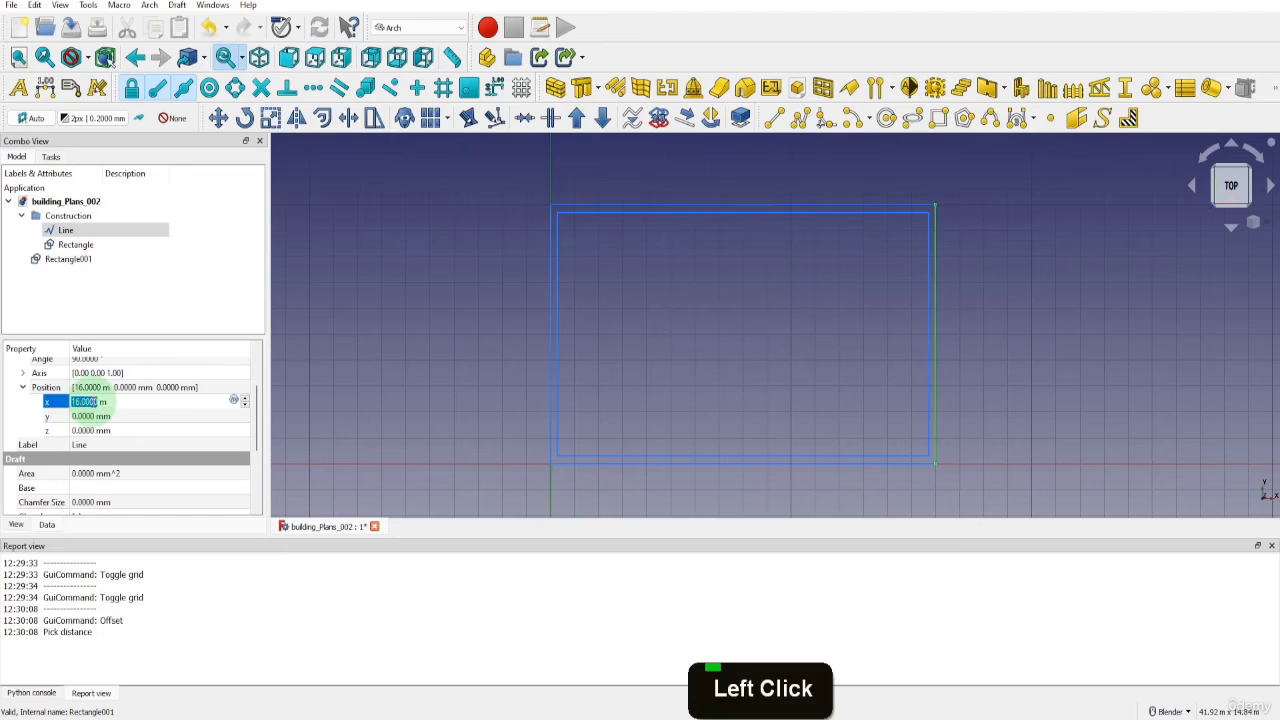
text(4650m)
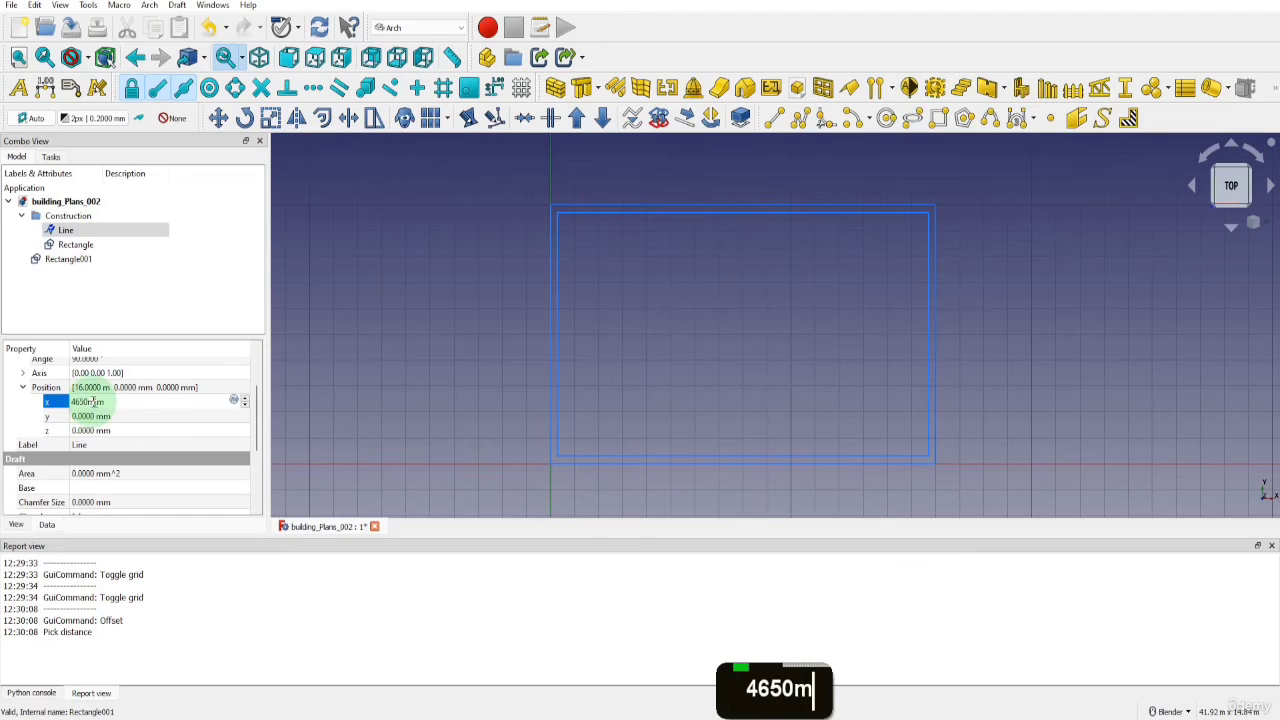
text(m)
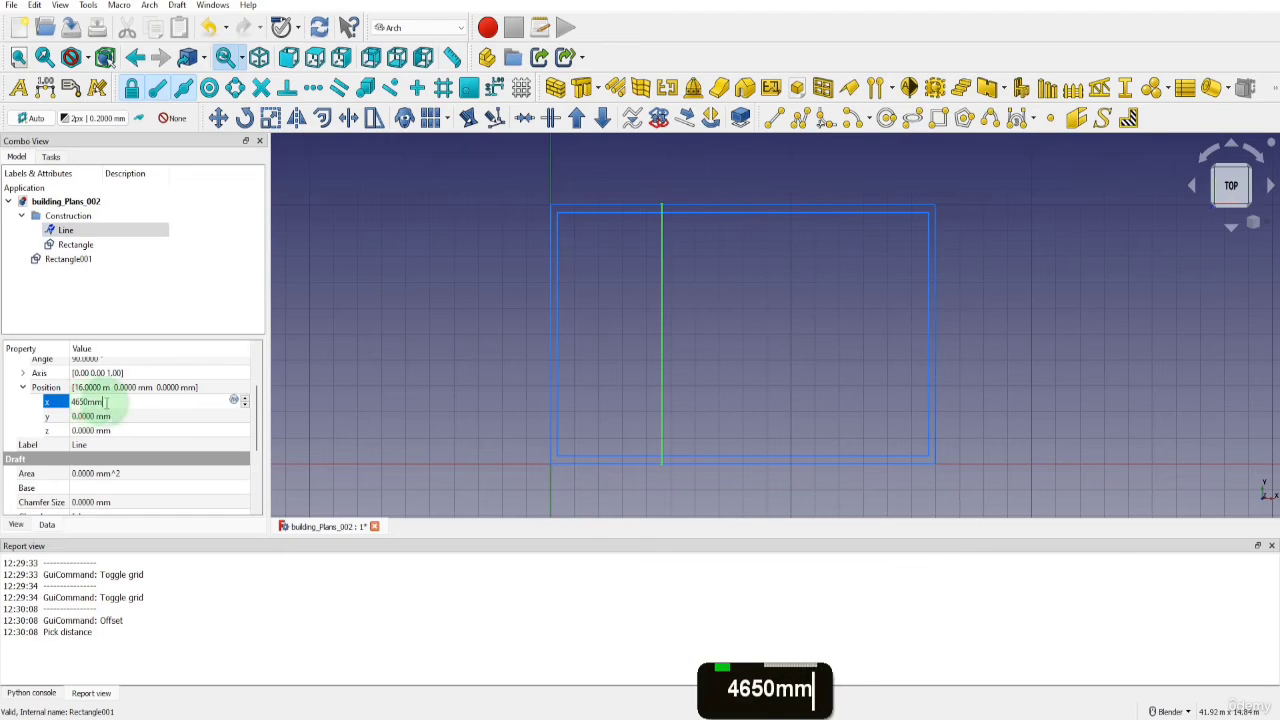
Set the Y position of the vertical construction line's placement to 300 mm
click(100, 416)
text(300)
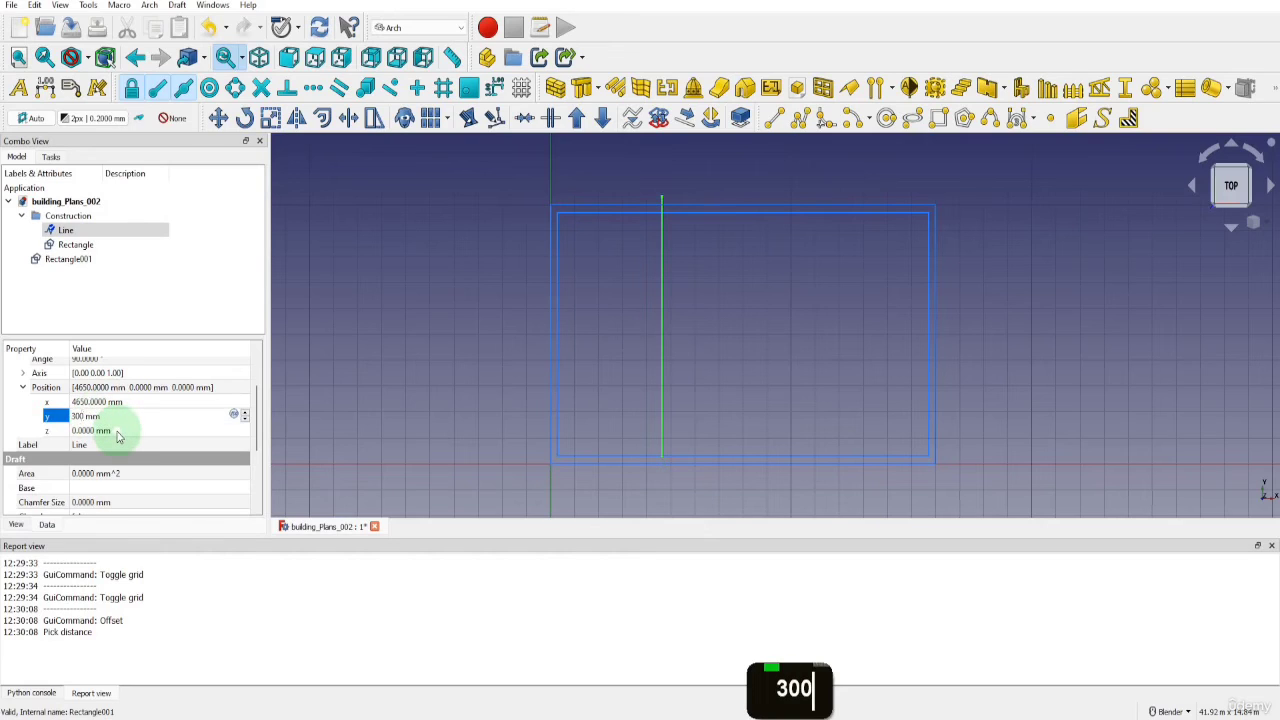
click(115, 430)
Trim the vertical construction line's upper end to the inner rectangle's upper edge with Trimex
scroll(185, 462, down, 4)
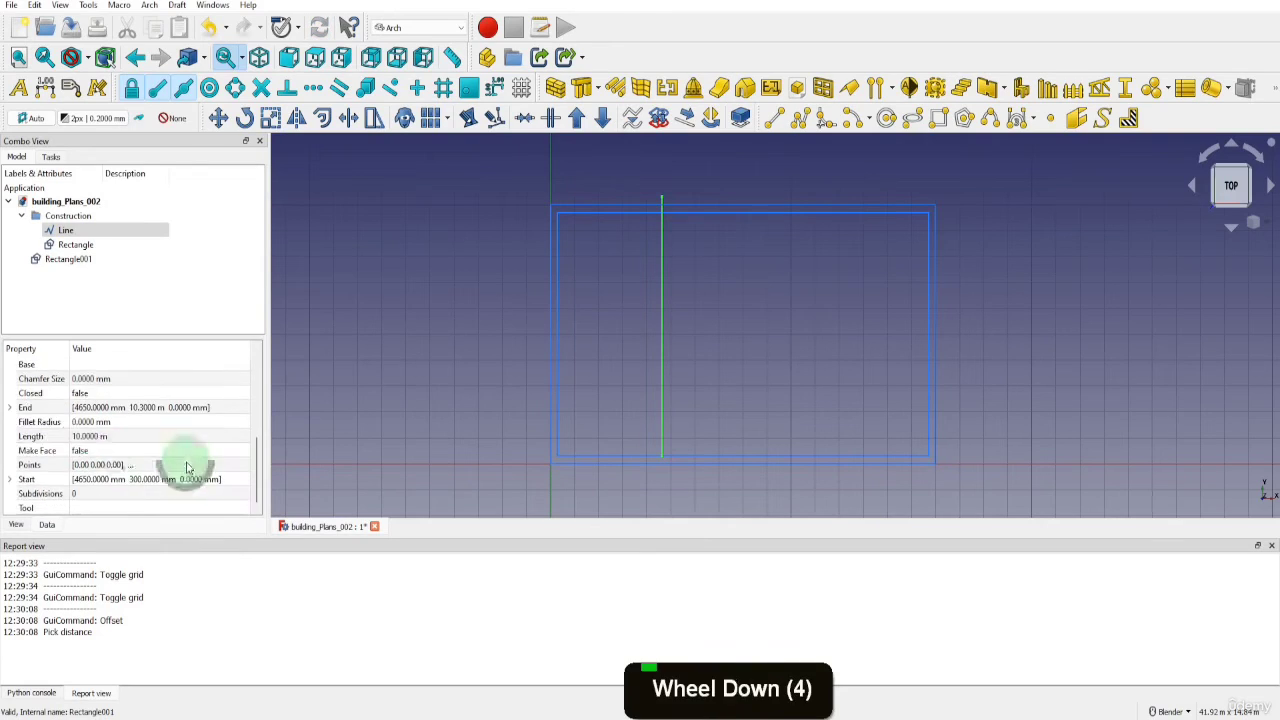
click(72, 436)
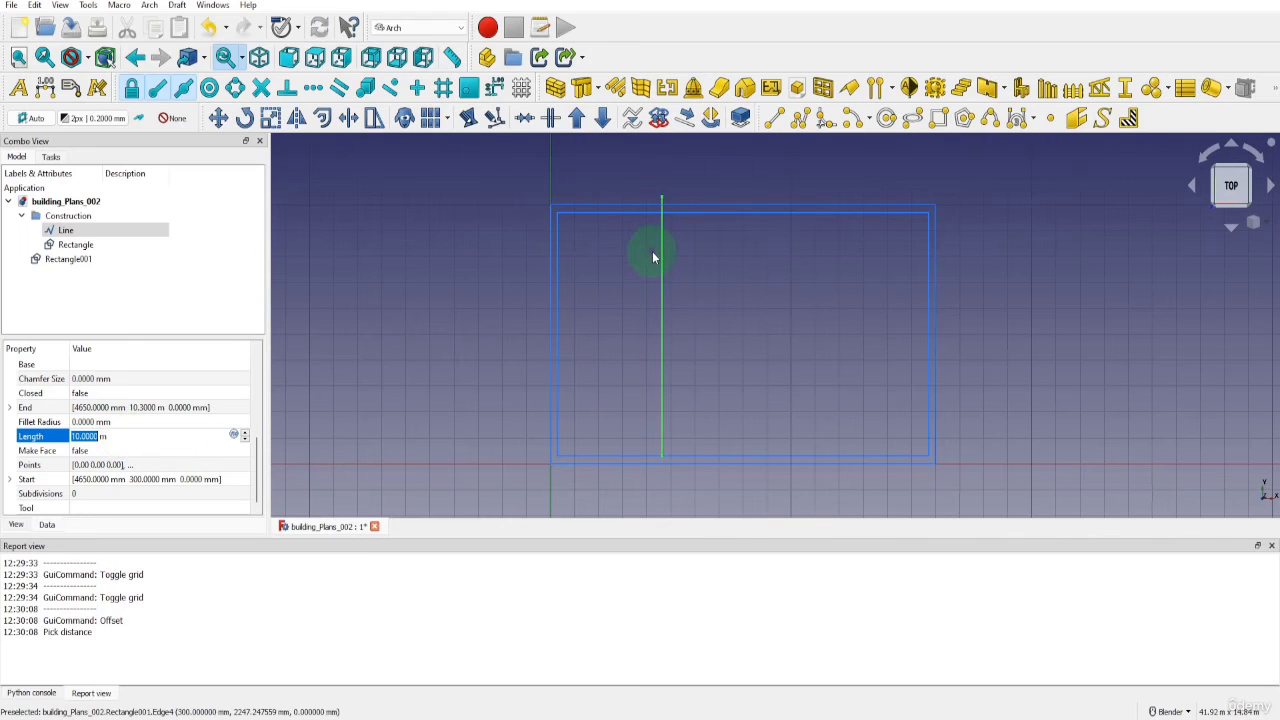
click(349, 120)
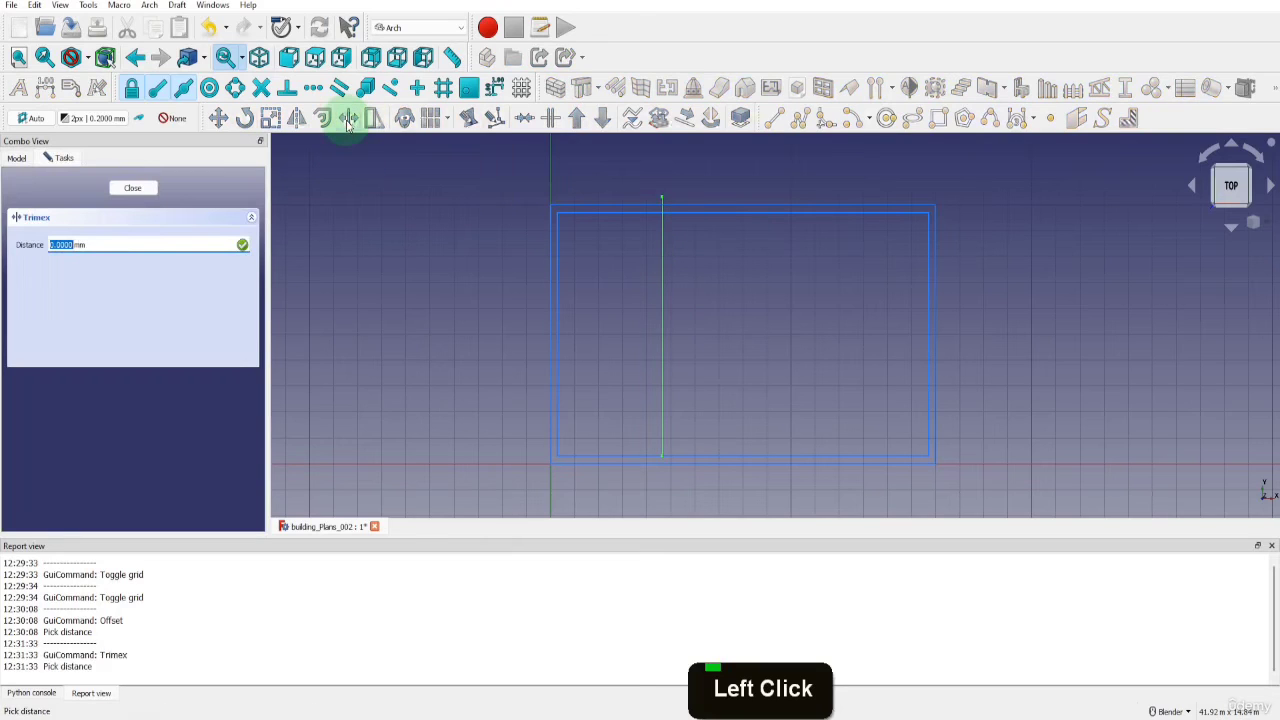
click(622, 218)
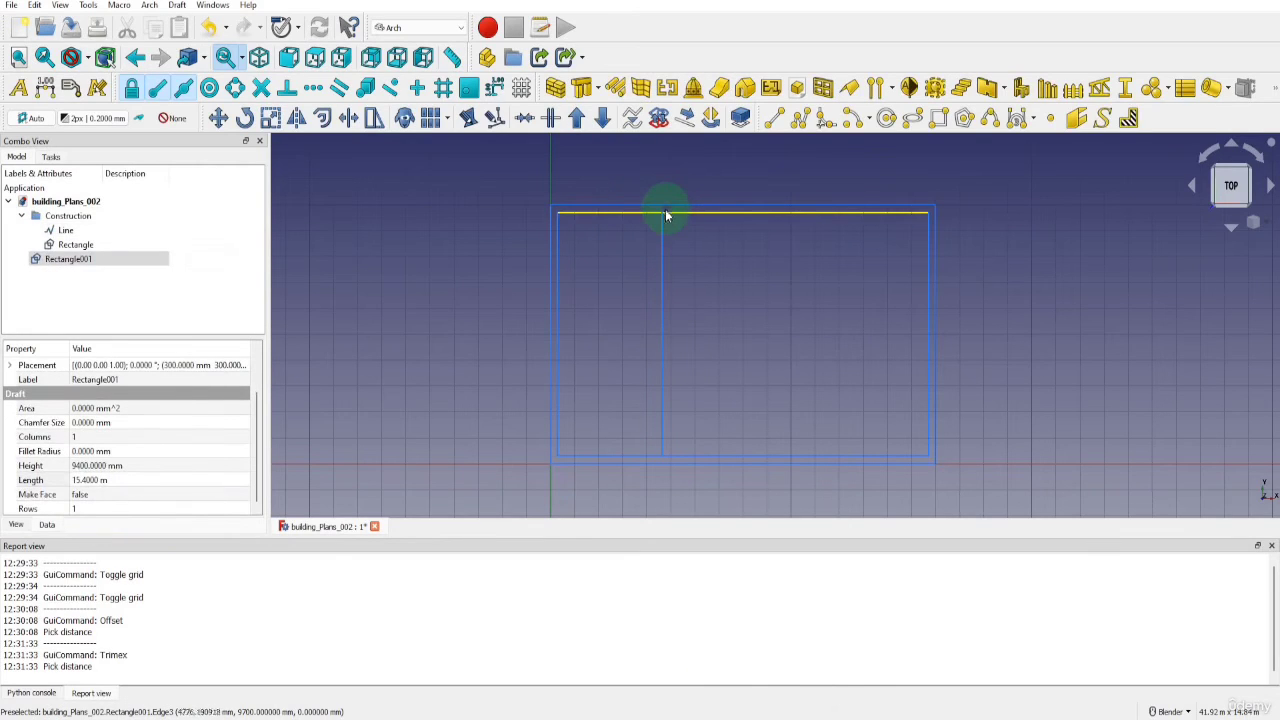
Offset a copy of the trimmed vertical construction line 150 mm toward positive X
click(661, 235)
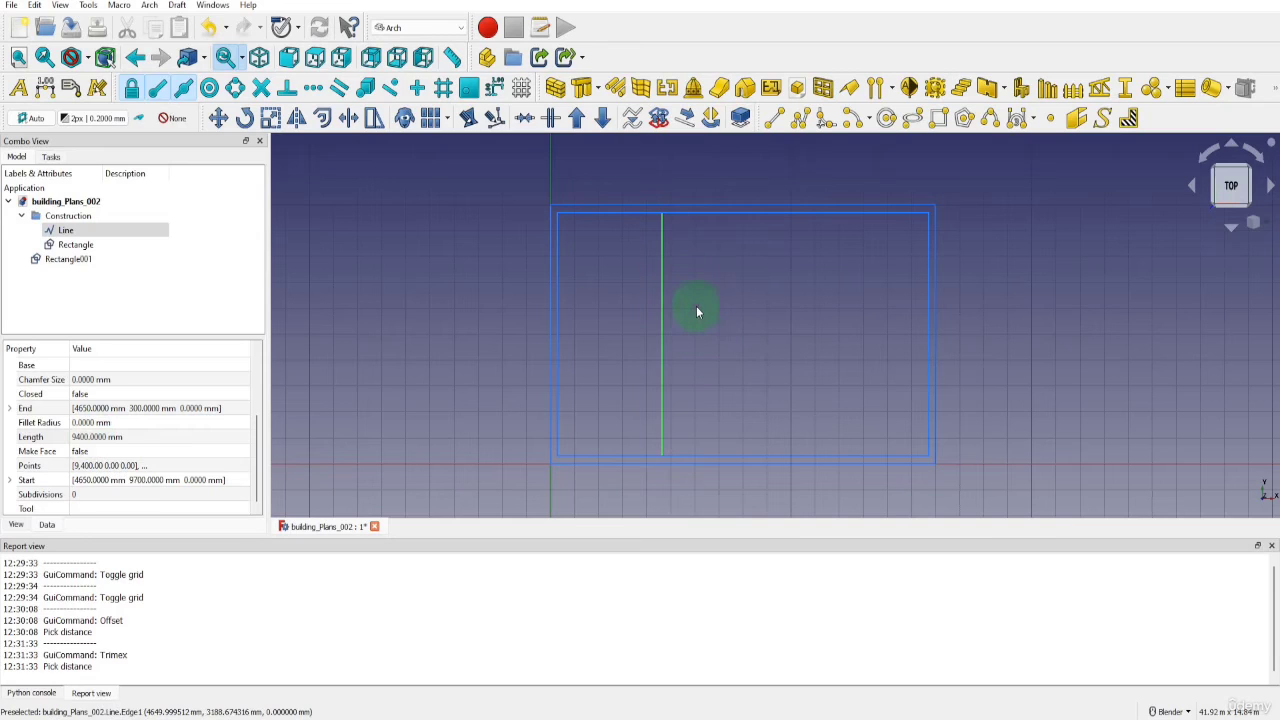
click(322, 118)
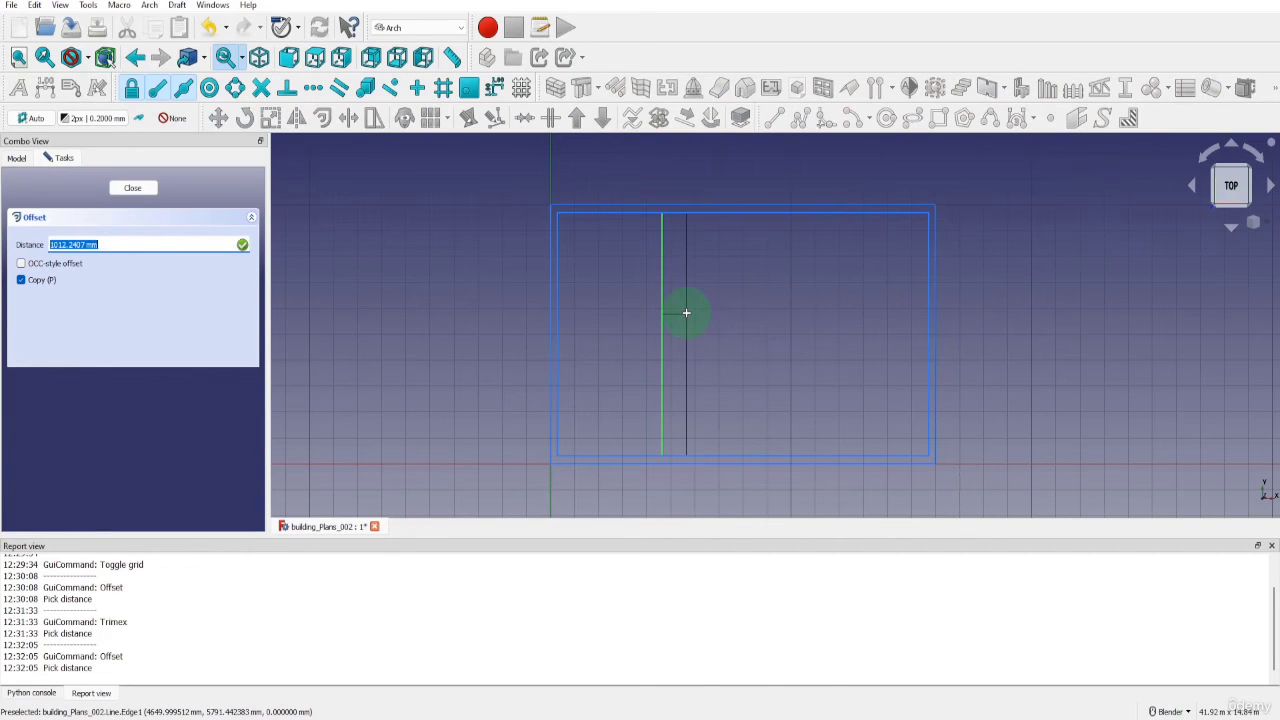
text(150)
key(Return)
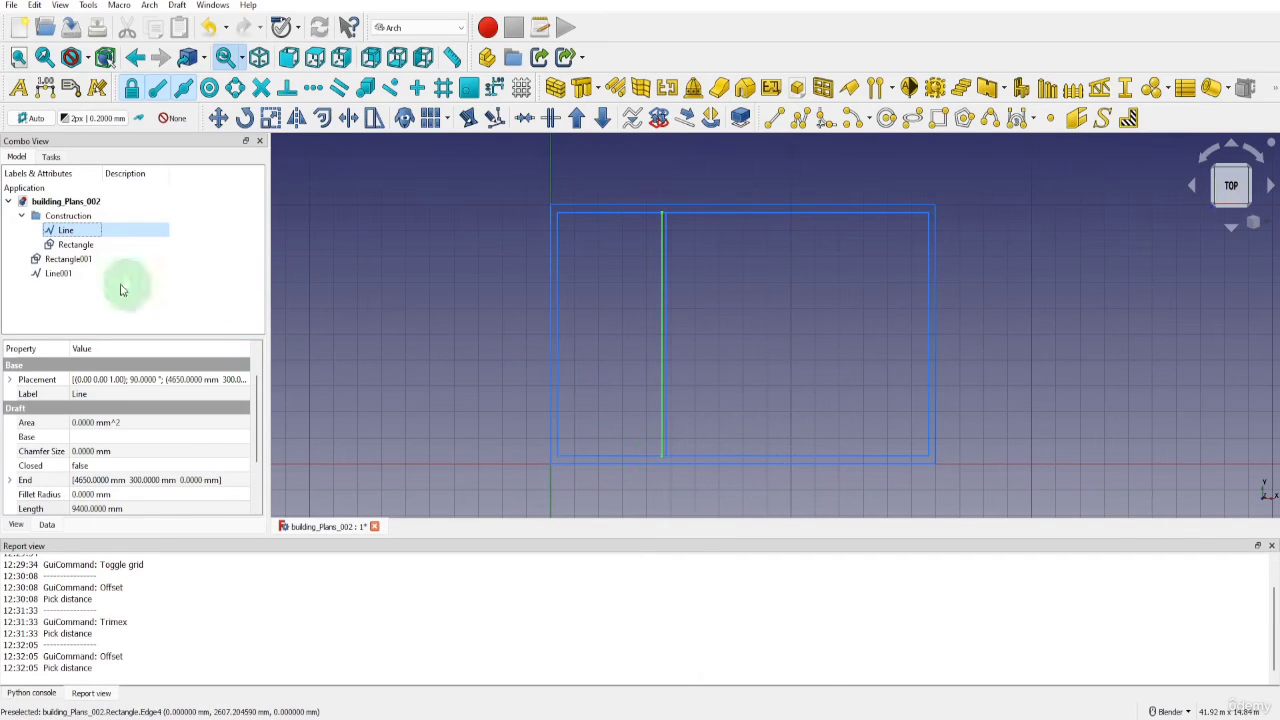
Copy both vertical wall lines 4900 mm along X with Move, using the construction line's lower endpoint as the start point
ctrl+click(62, 274)
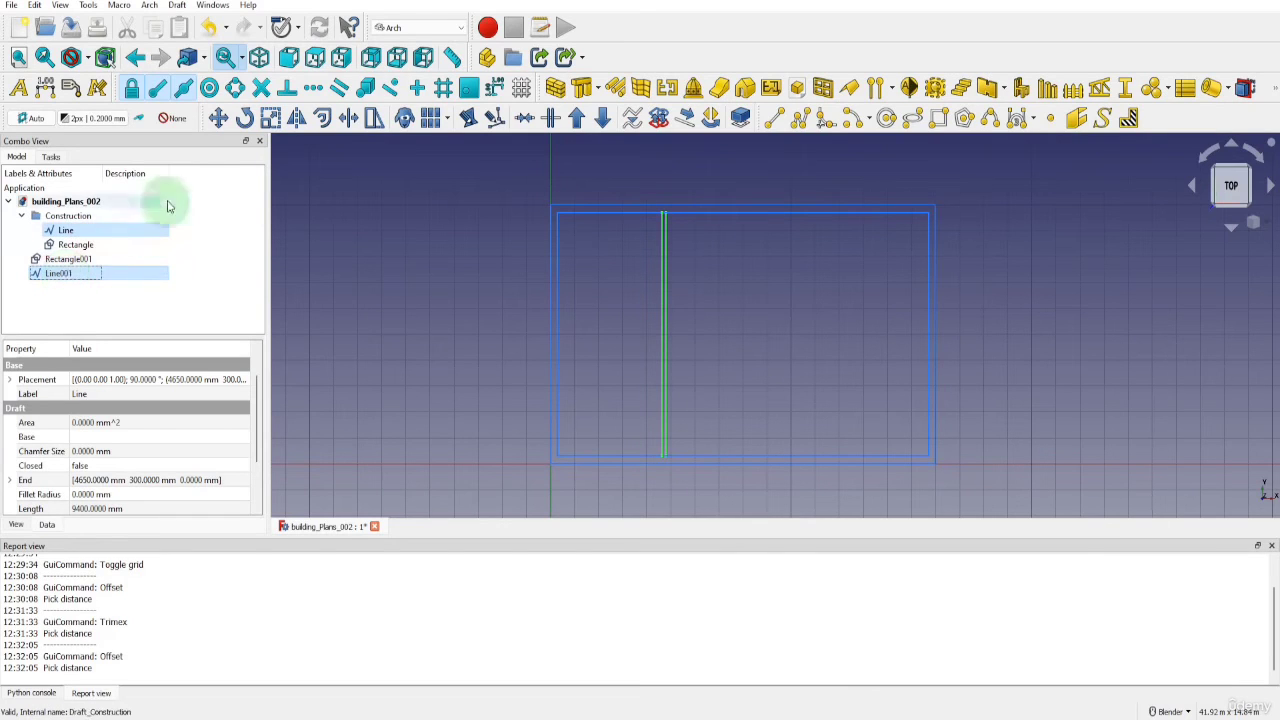
click(218, 118)
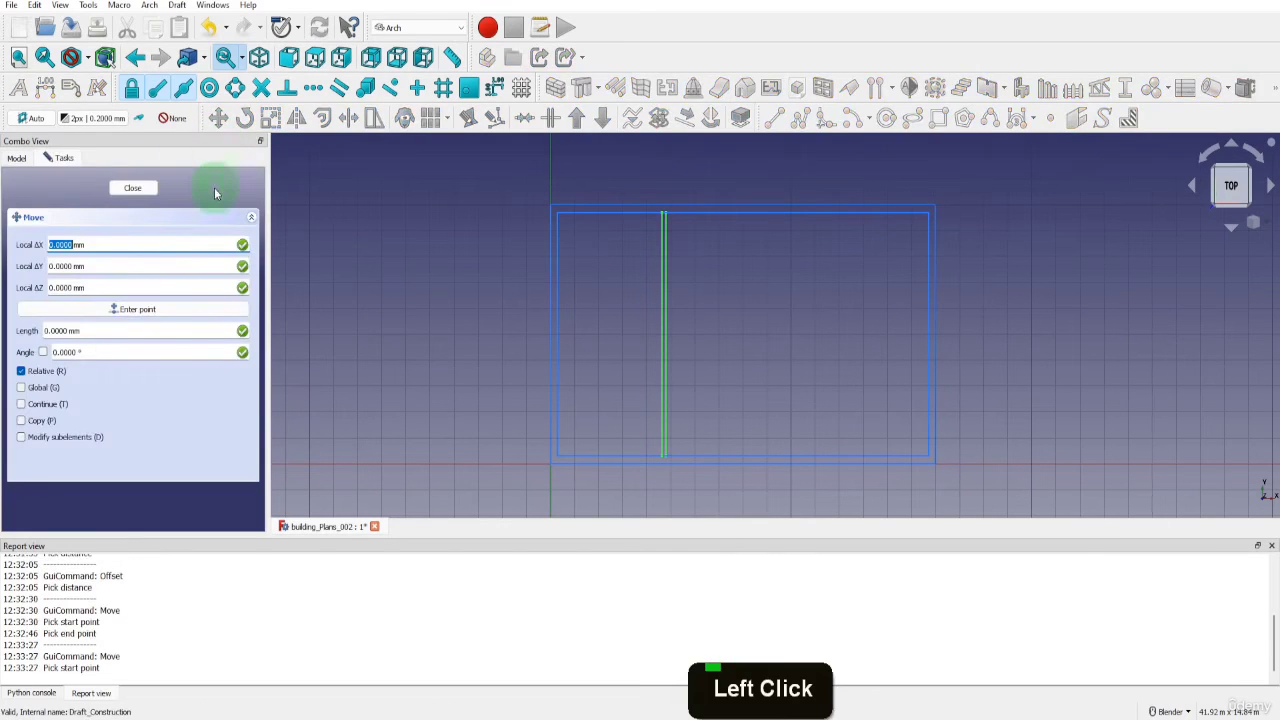
click(21, 424)
click(22, 421)
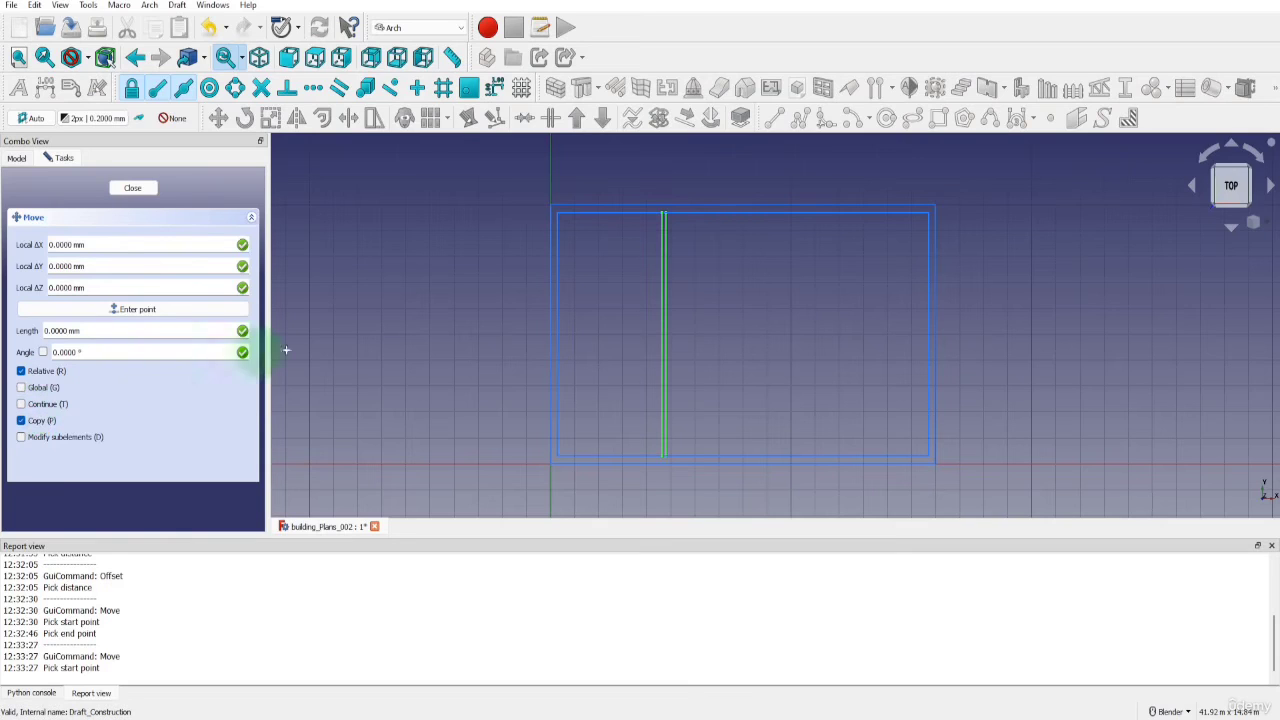
click(664, 451)
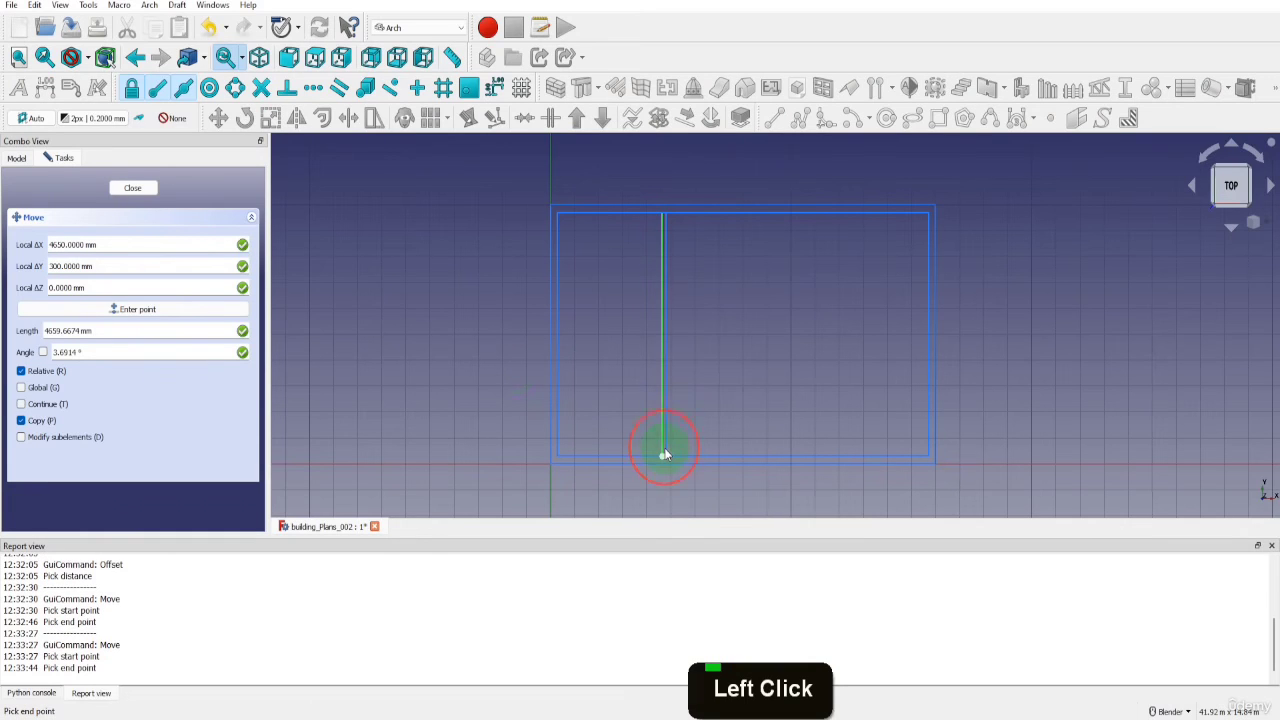
key(shift)
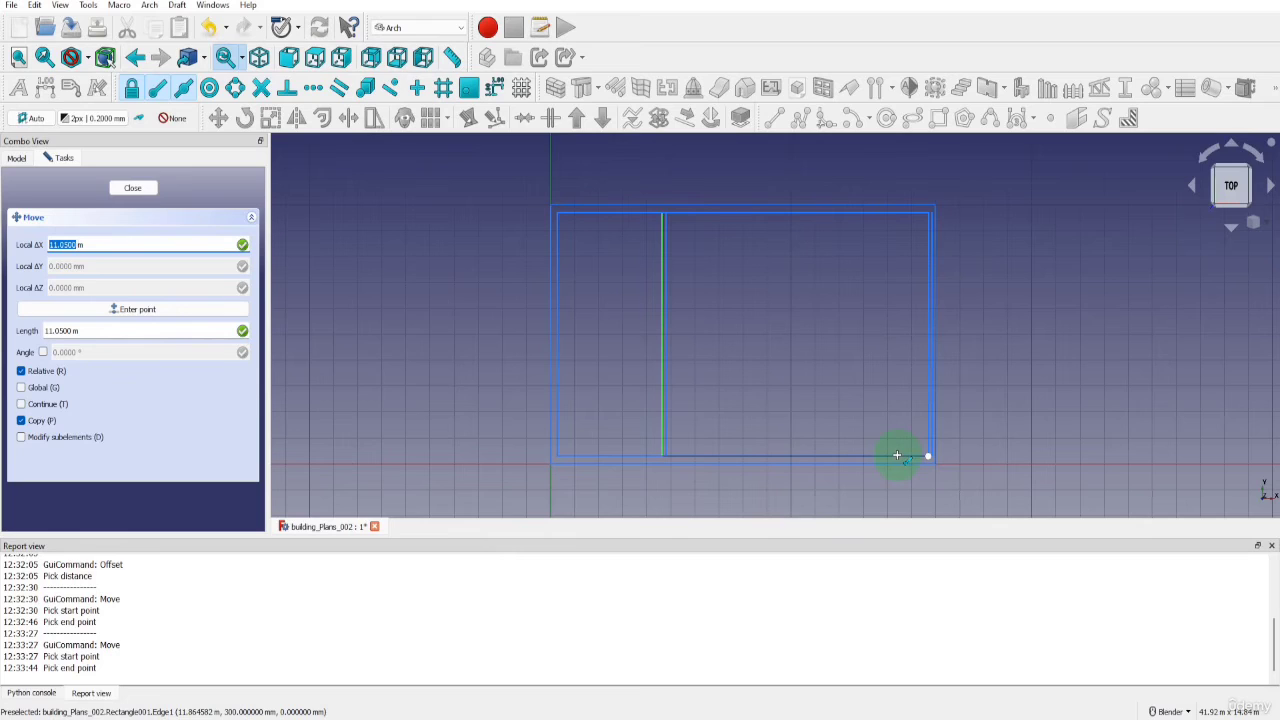
key(x)
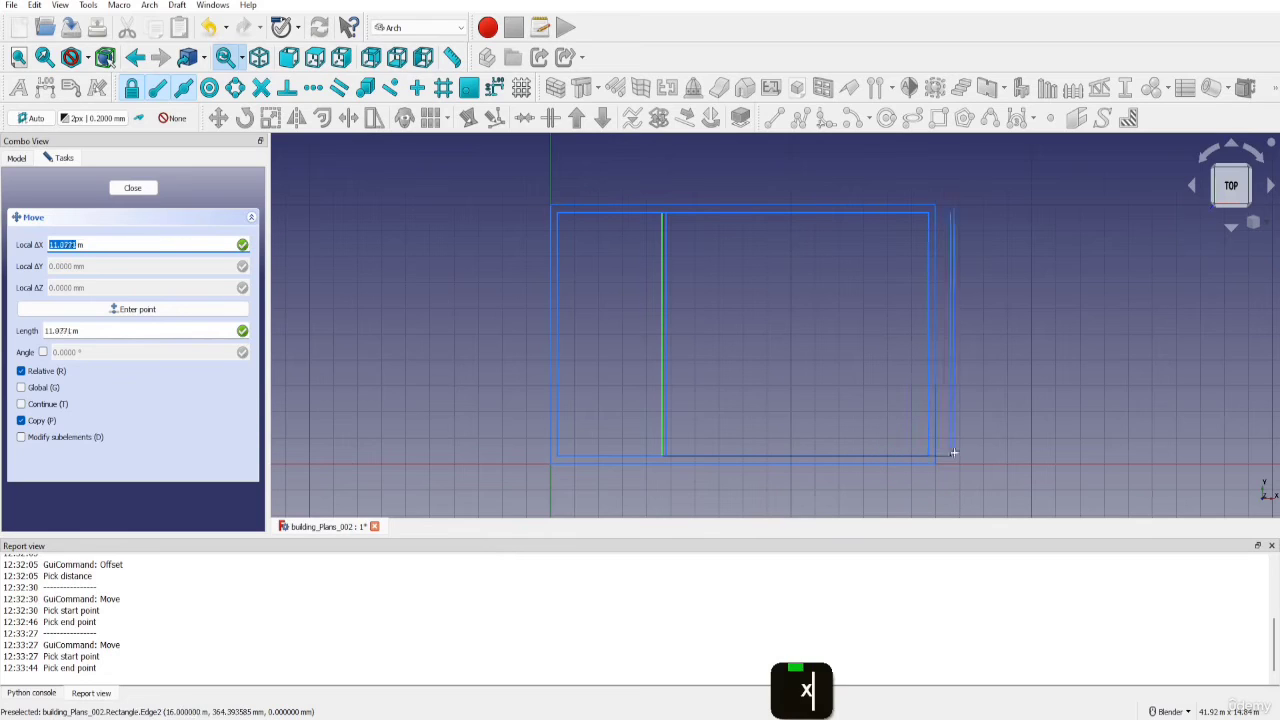
text(4)
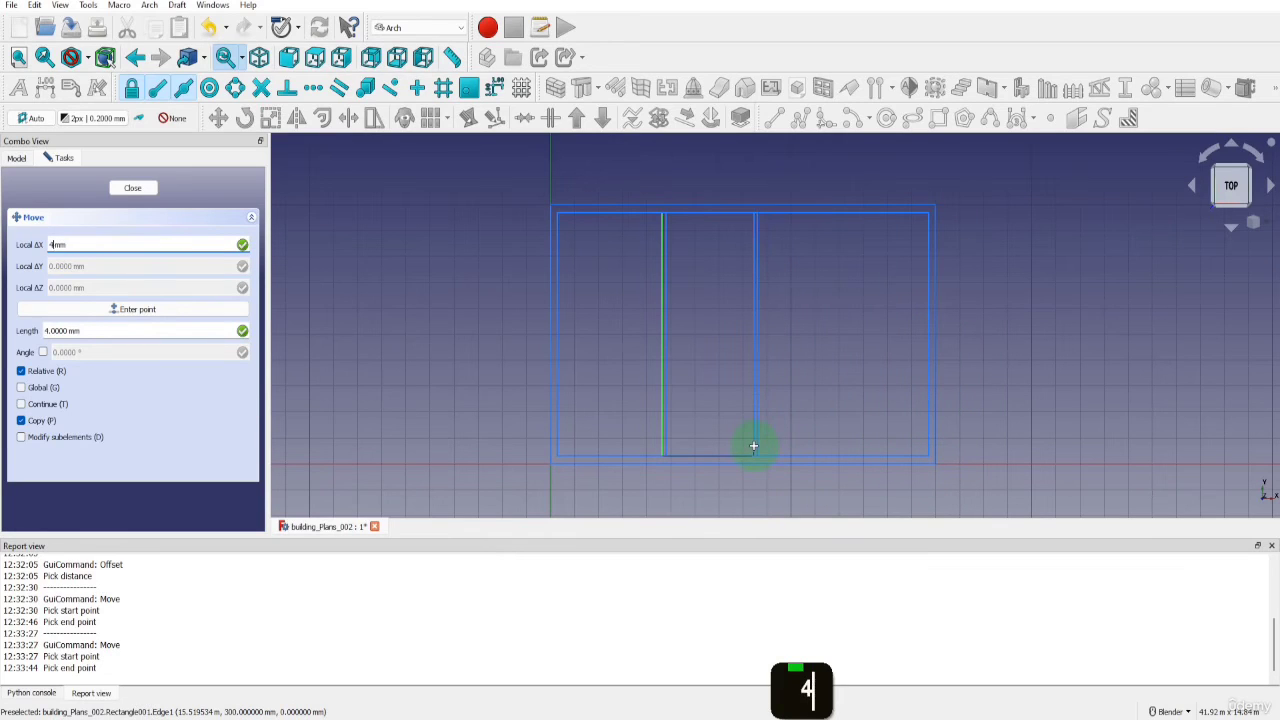
text(900)
key(Return)
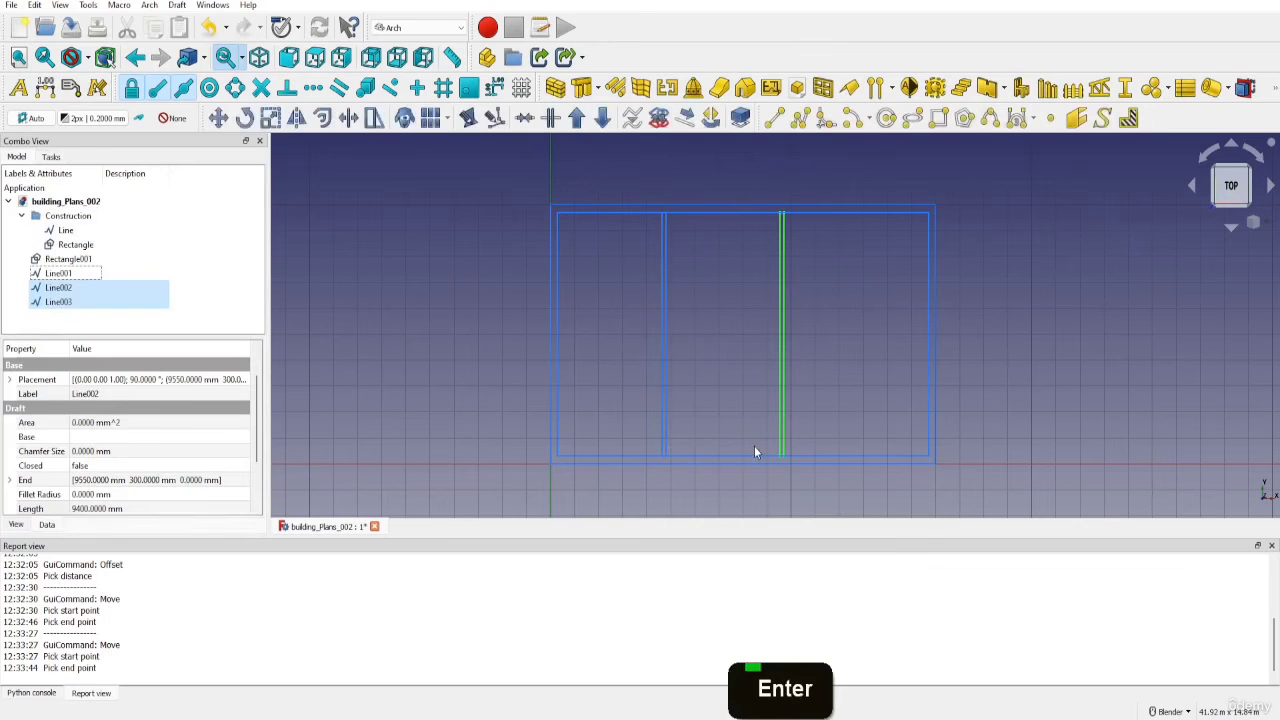
click(60, 302)
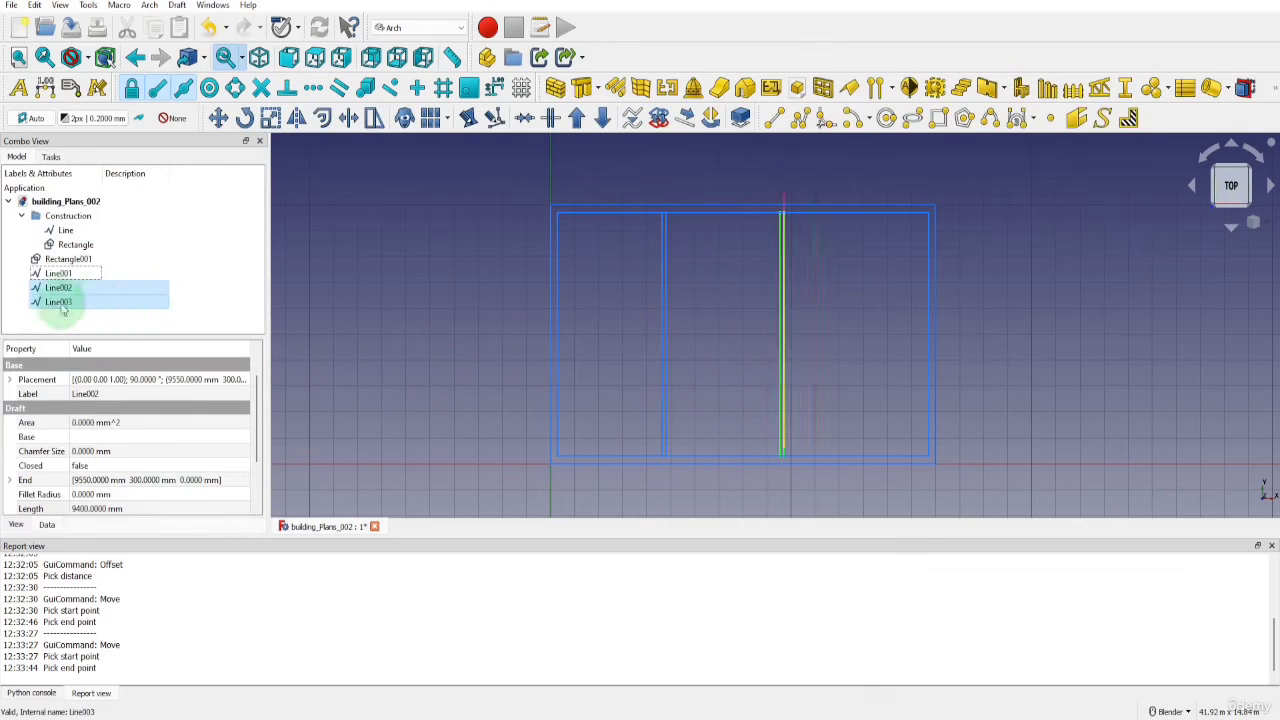
Move the three loose vertical wall lines Line001, Line002 and Line003 into the Construction group
shift+click(58, 273)
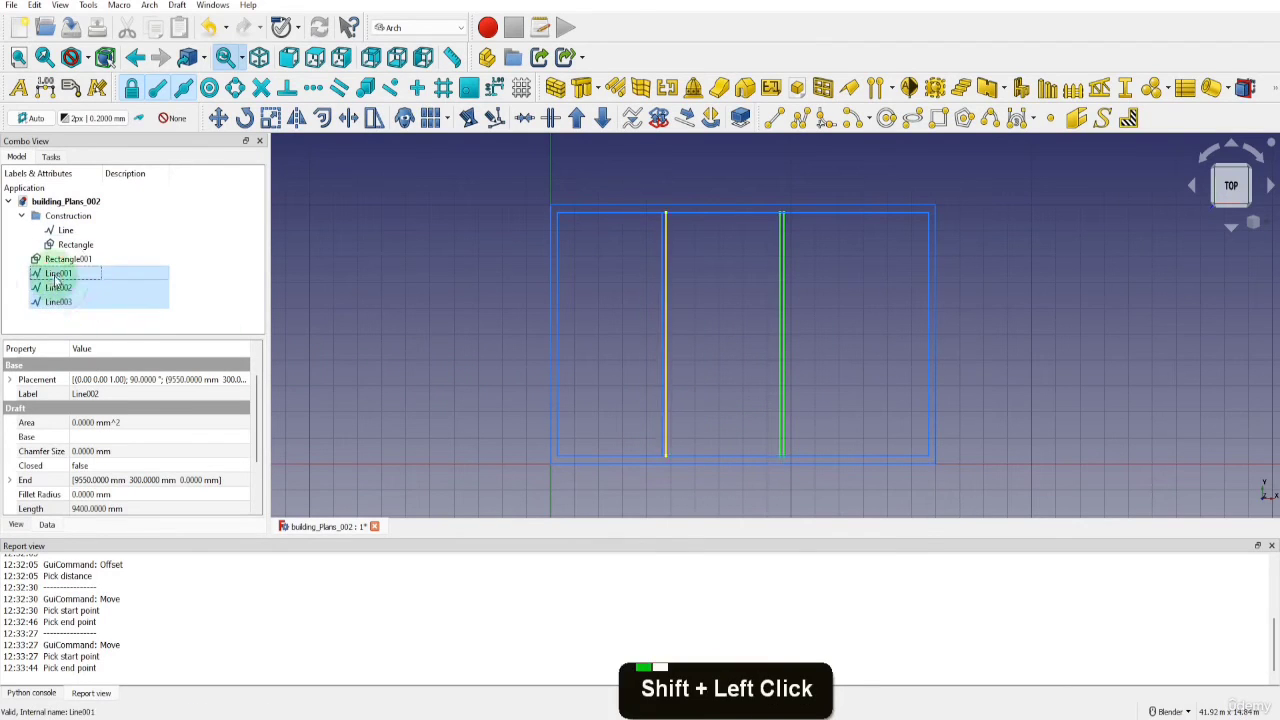
drag(60, 278, 81, 231)
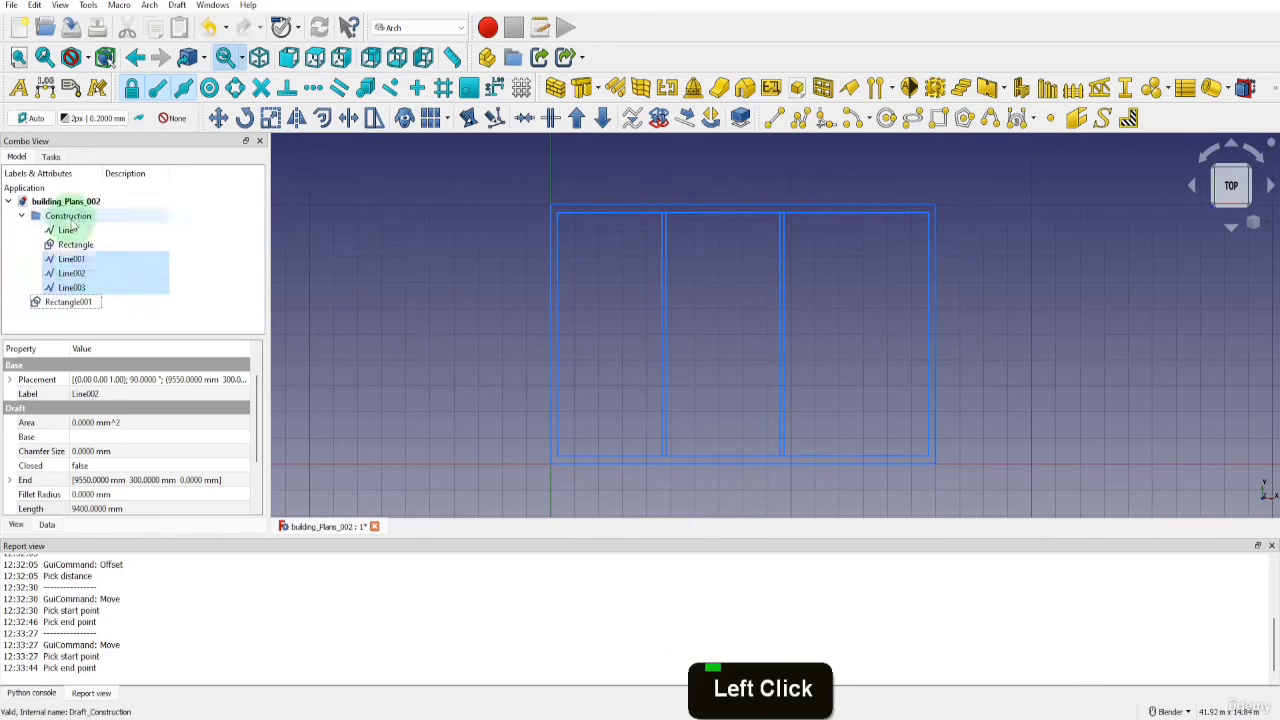
Copy the second interior wall's two lines 2550 mm along X with Move, starting from its first line's lower endpoint
click(71, 287)
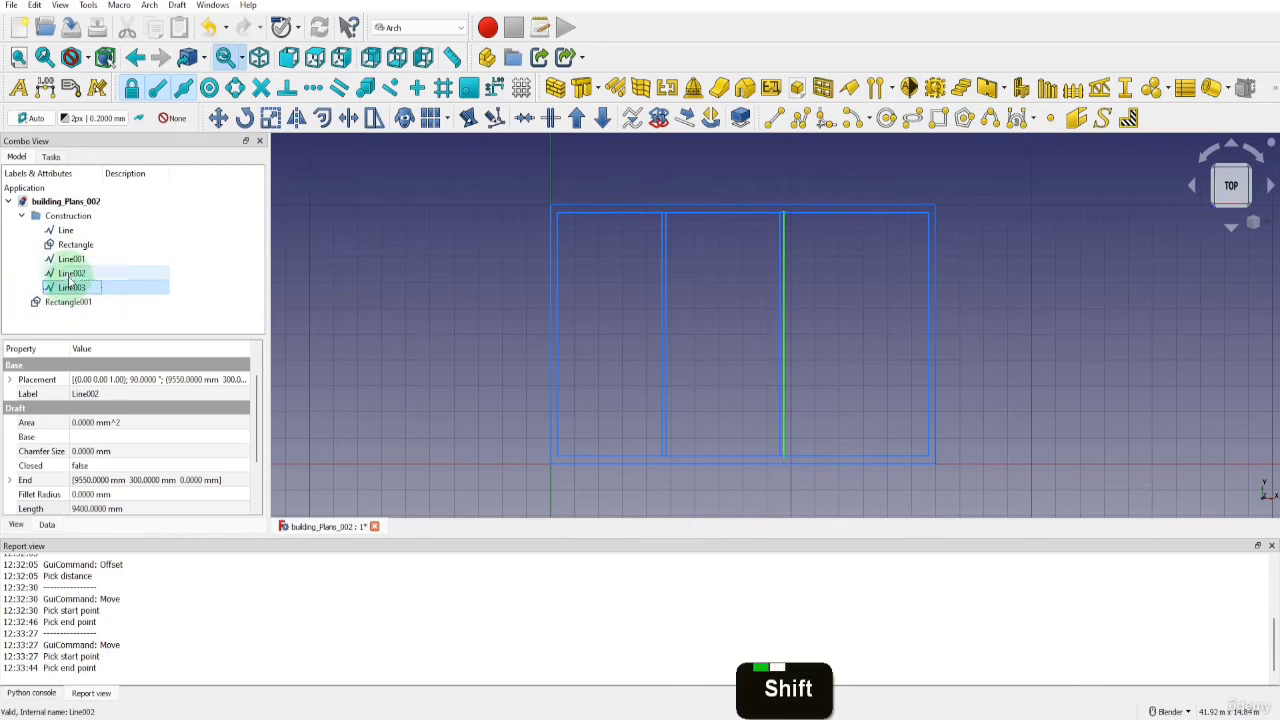
shift+click(70, 273)
click(218, 118)
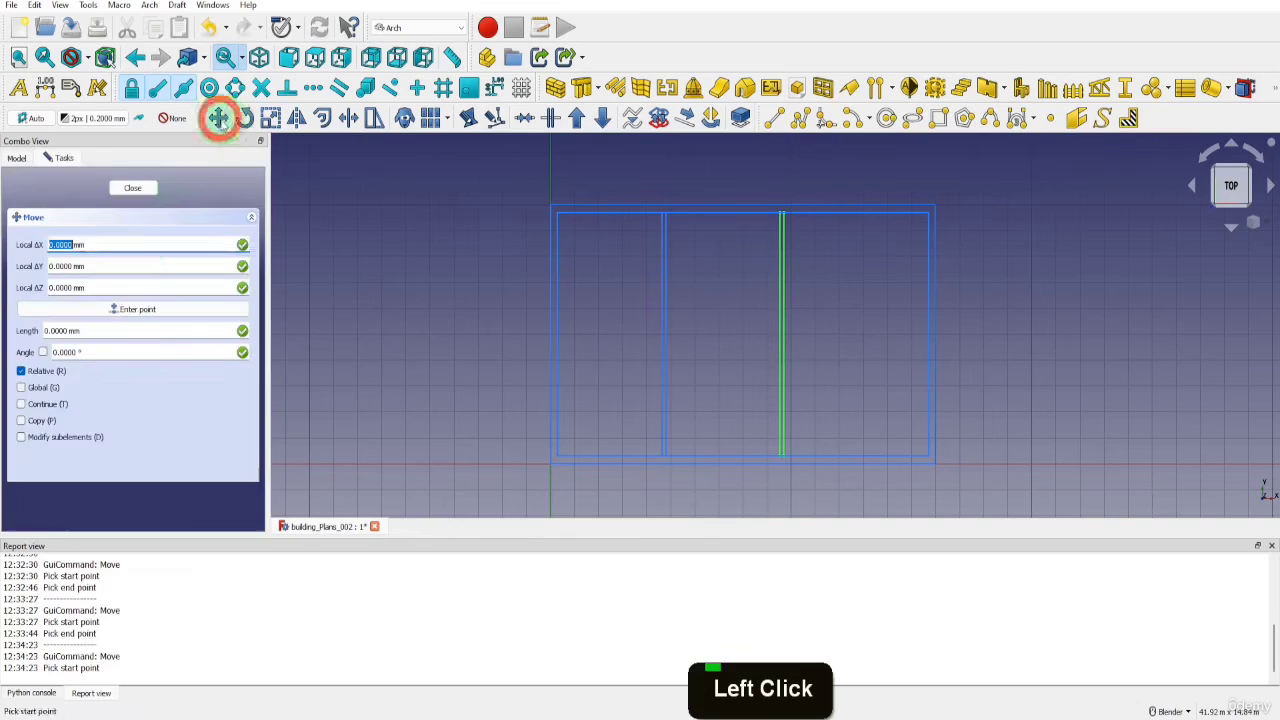
click(21, 421)
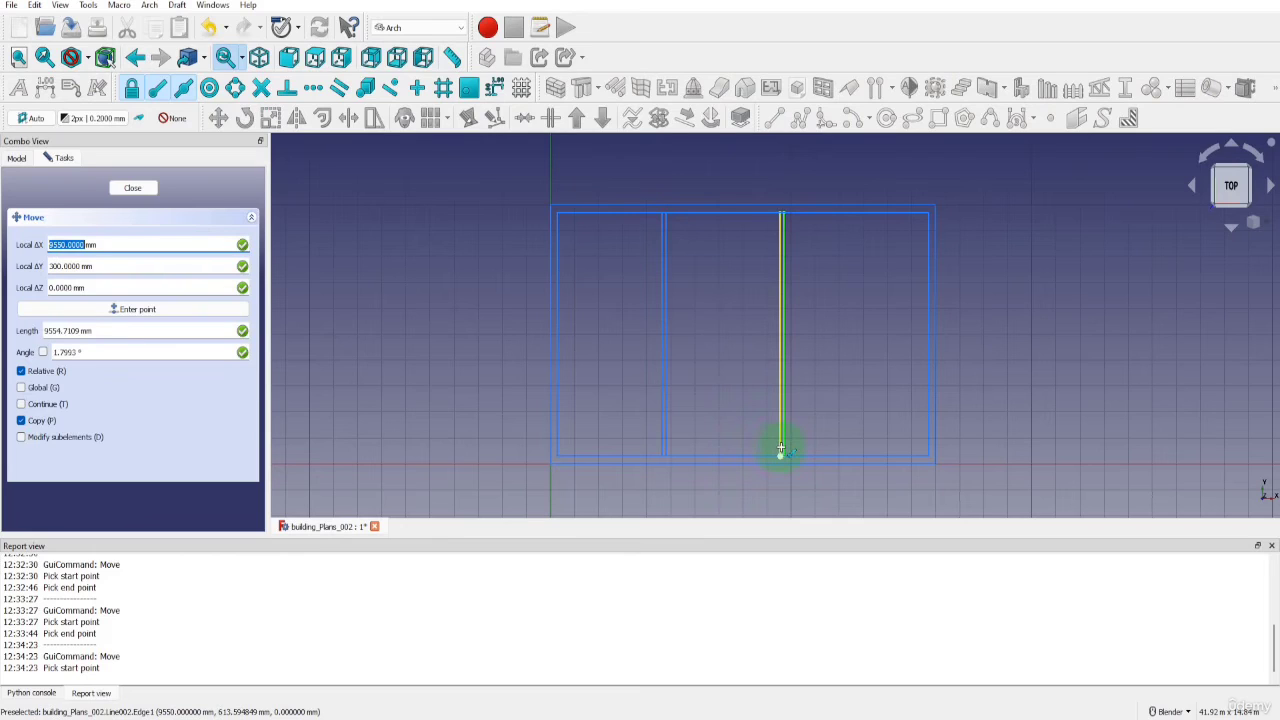
click(781, 449)
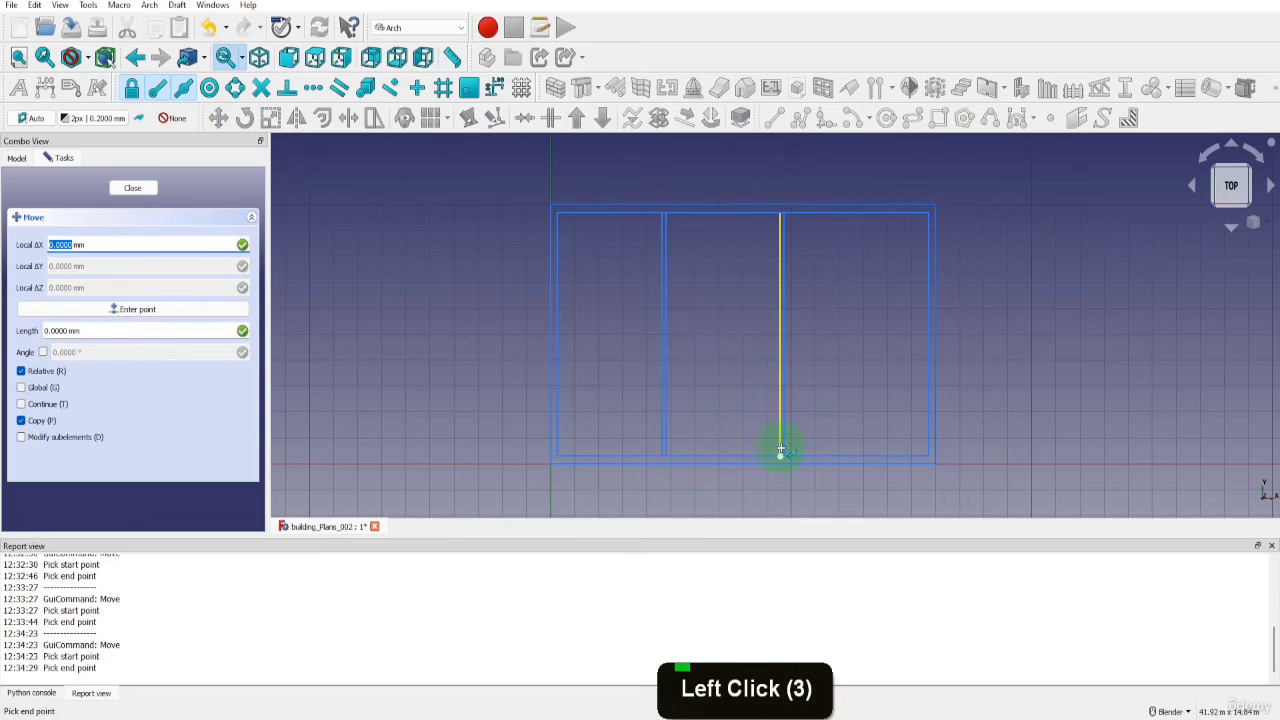
key(x)
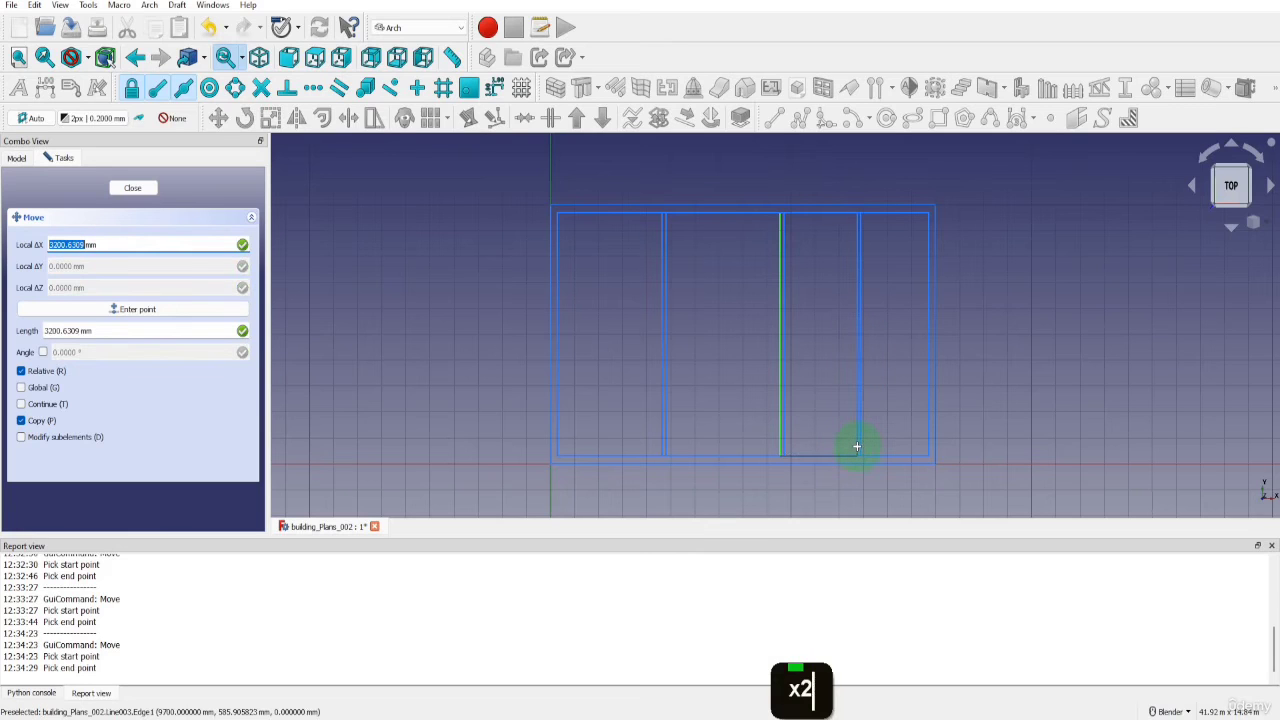
text(2550)
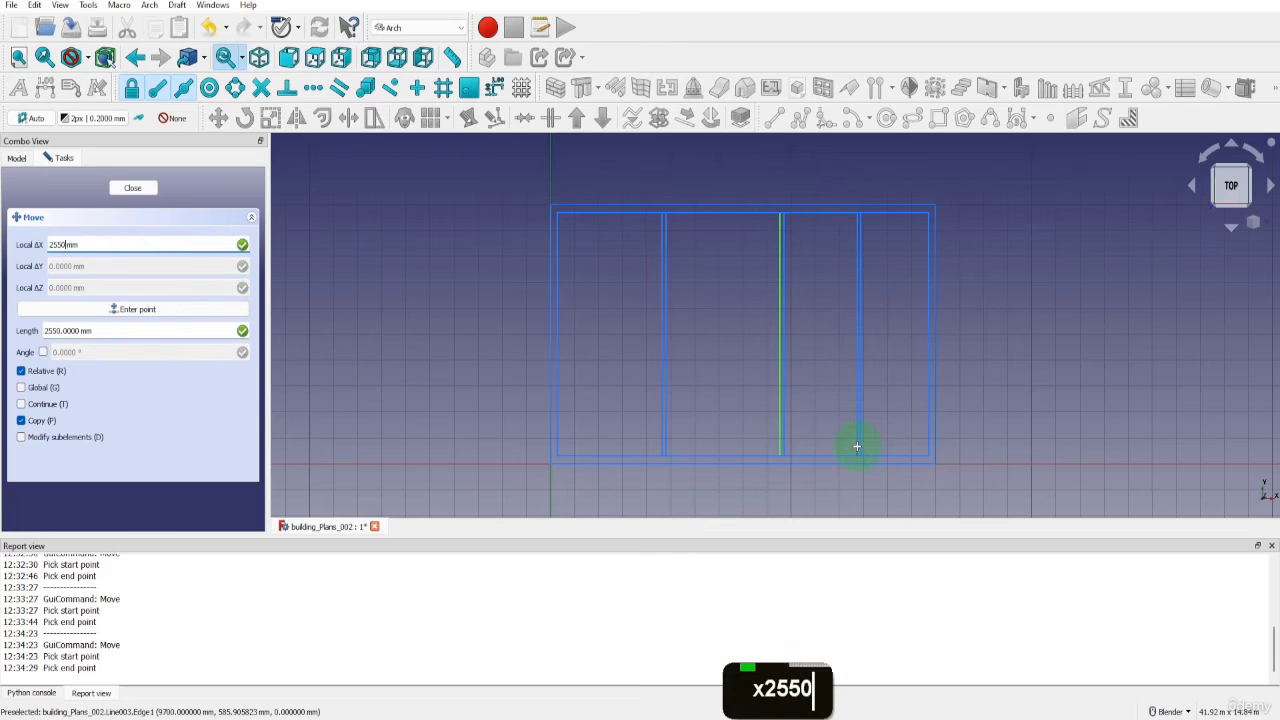
key(Return)
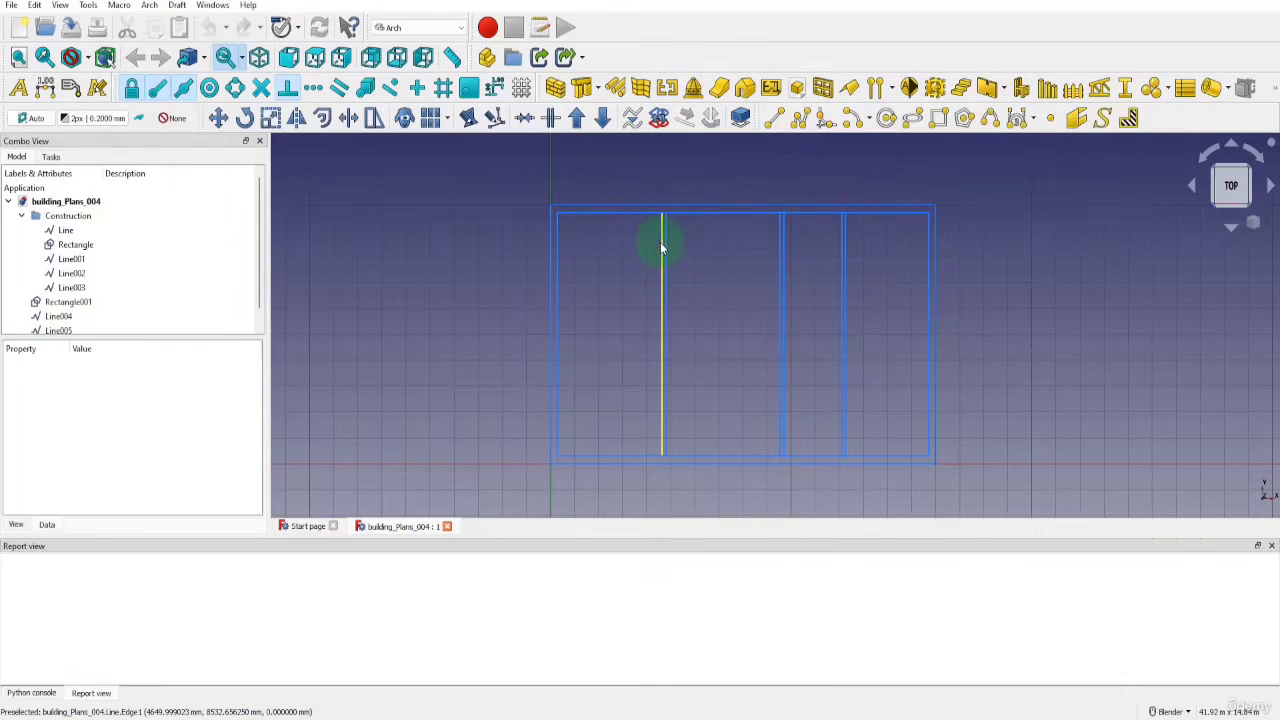
Copy the first interior wall's outer line 1000 mm along X with Move, starting from its lower end
click(661, 248)
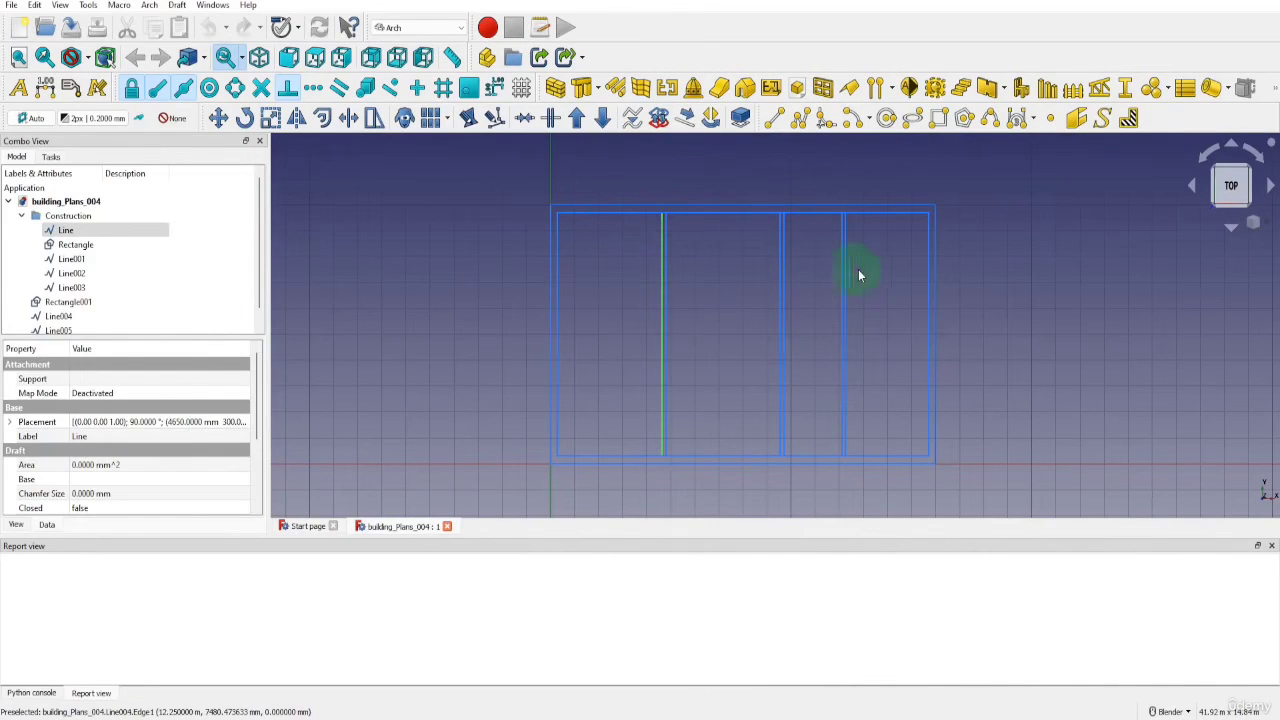
click(218, 118)
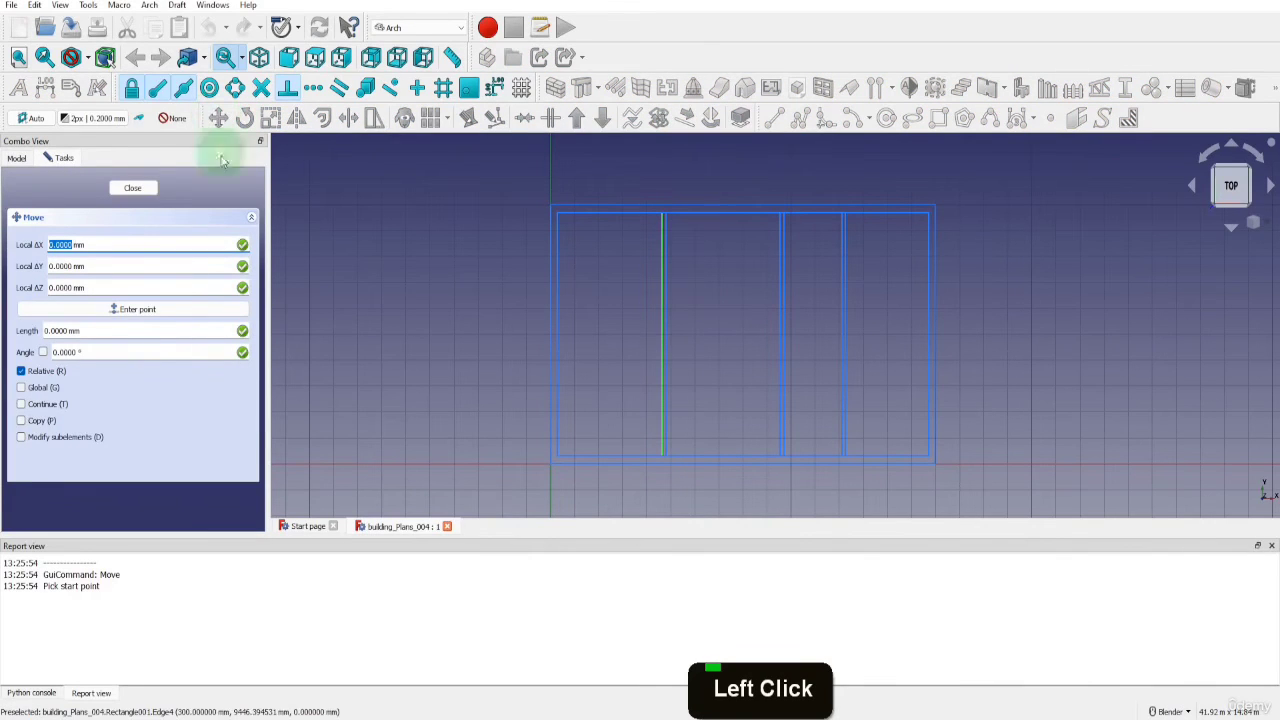
click(21, 421)
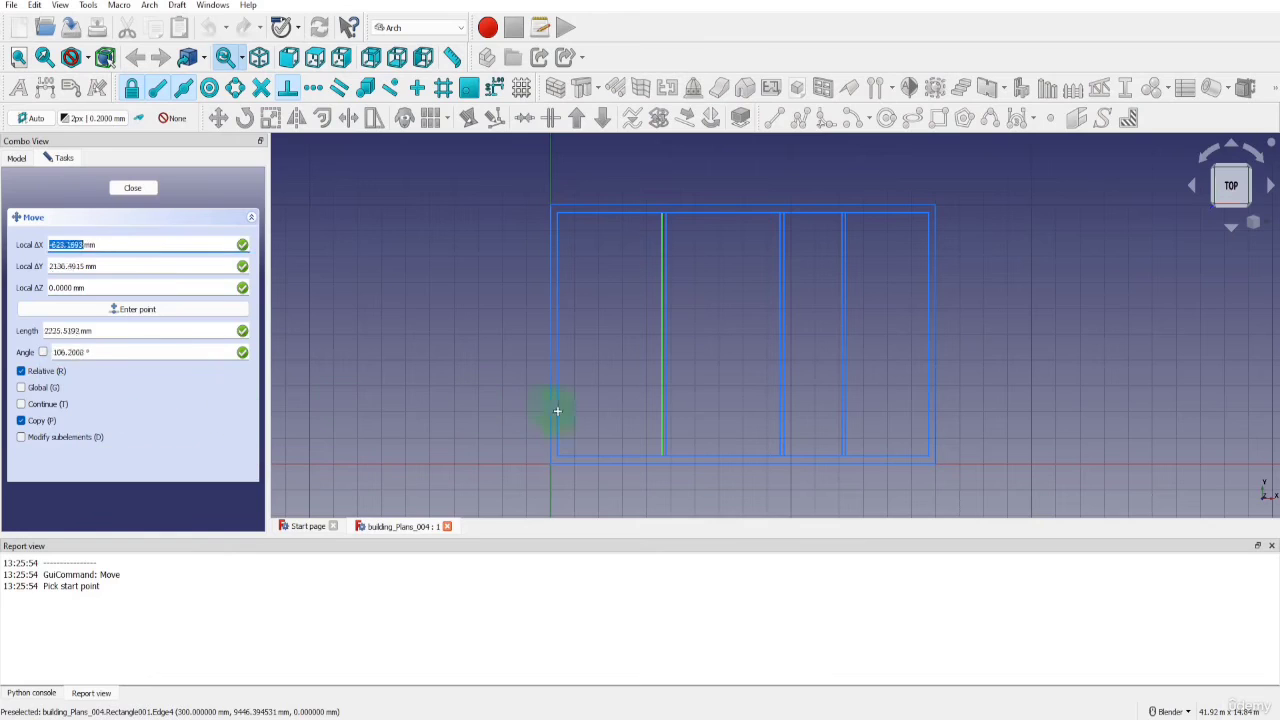
click(660, 448)
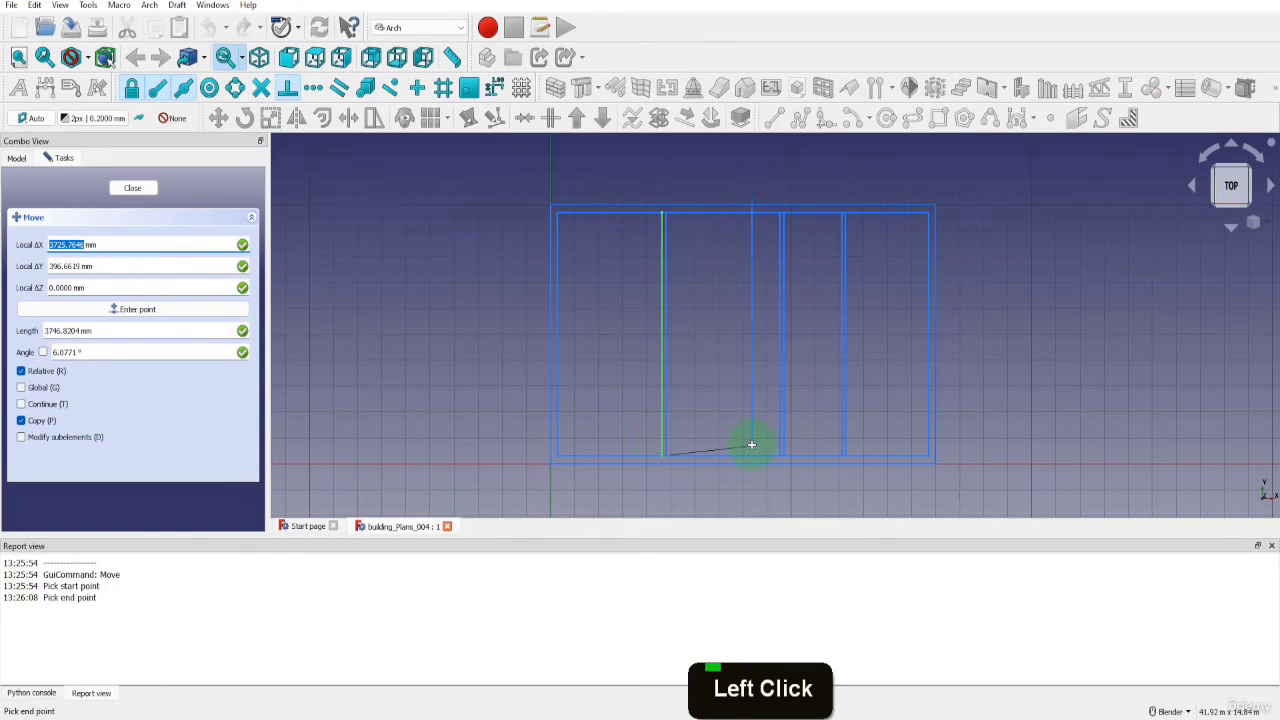
key(x)
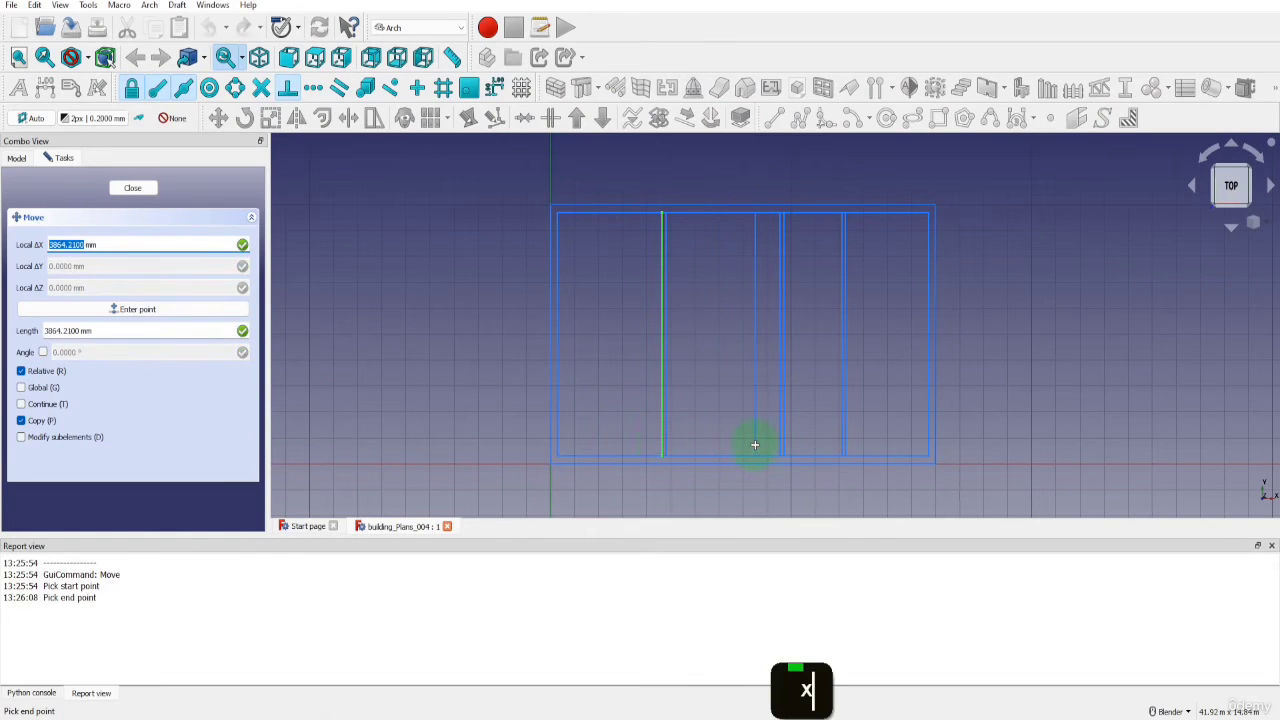
text(1000)
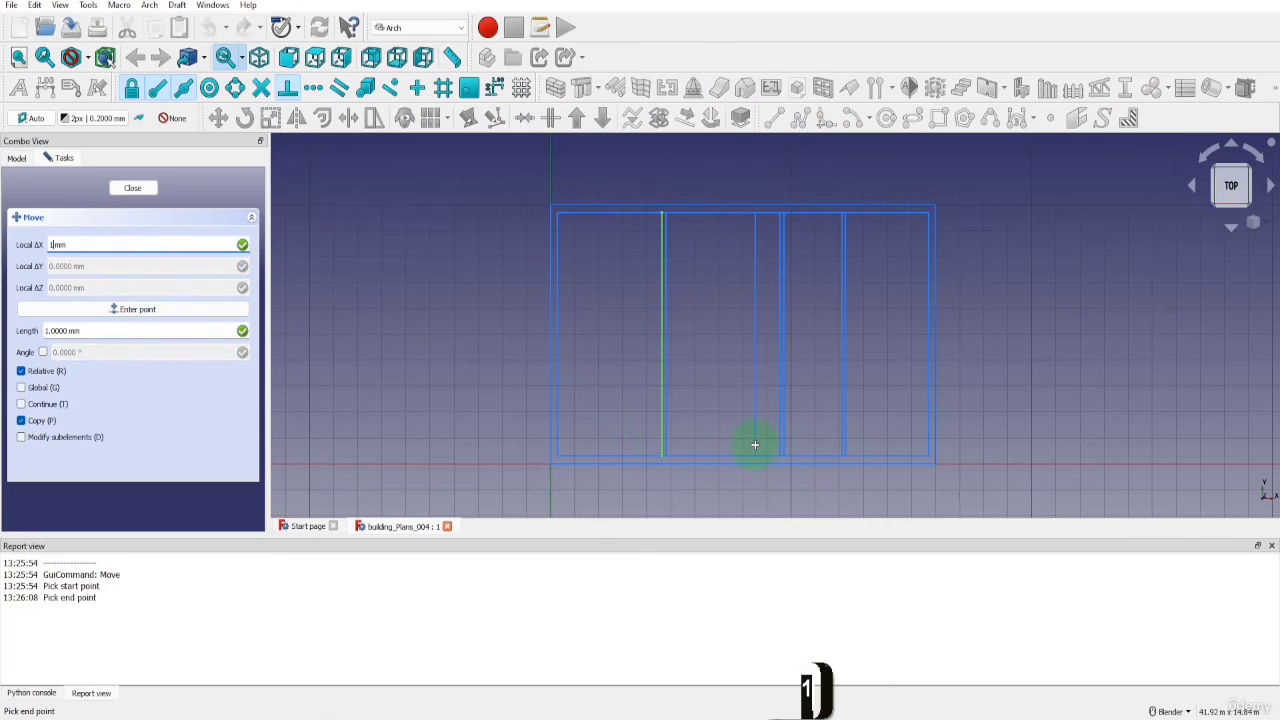
key(Return)
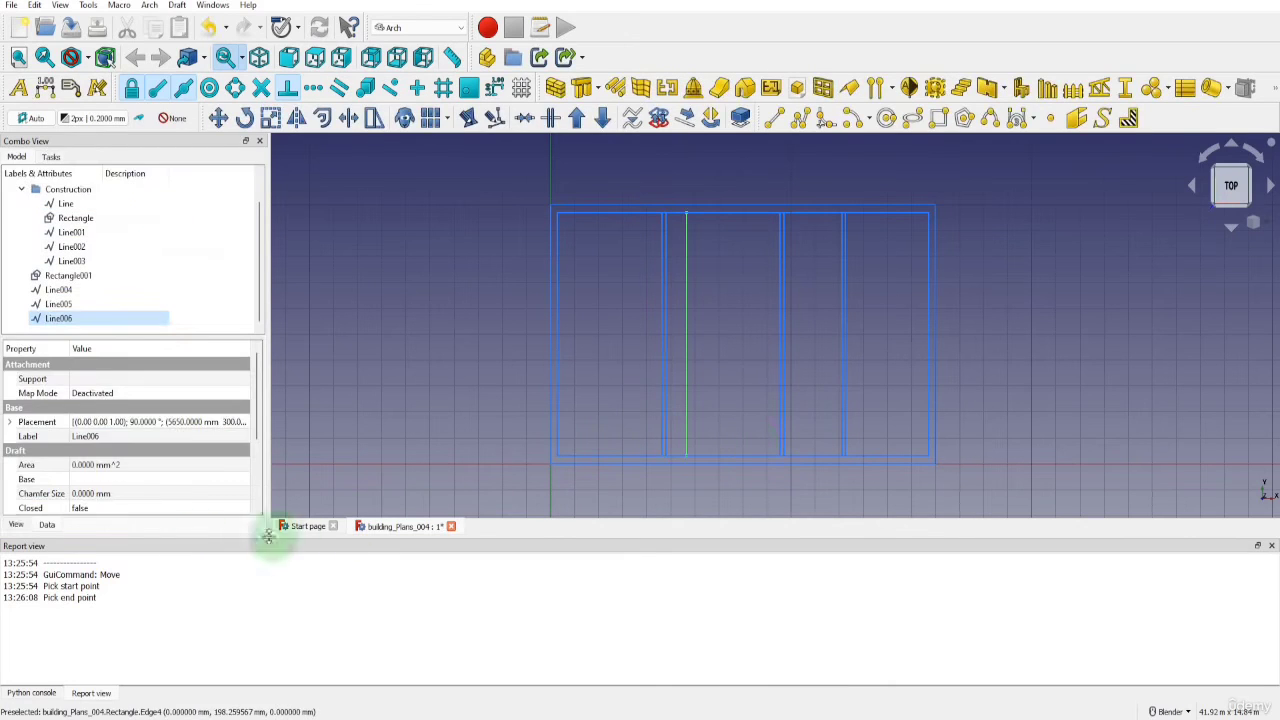
Set the placement angle of the copied single line to 0° so it runs horizontally
click(38, 495)
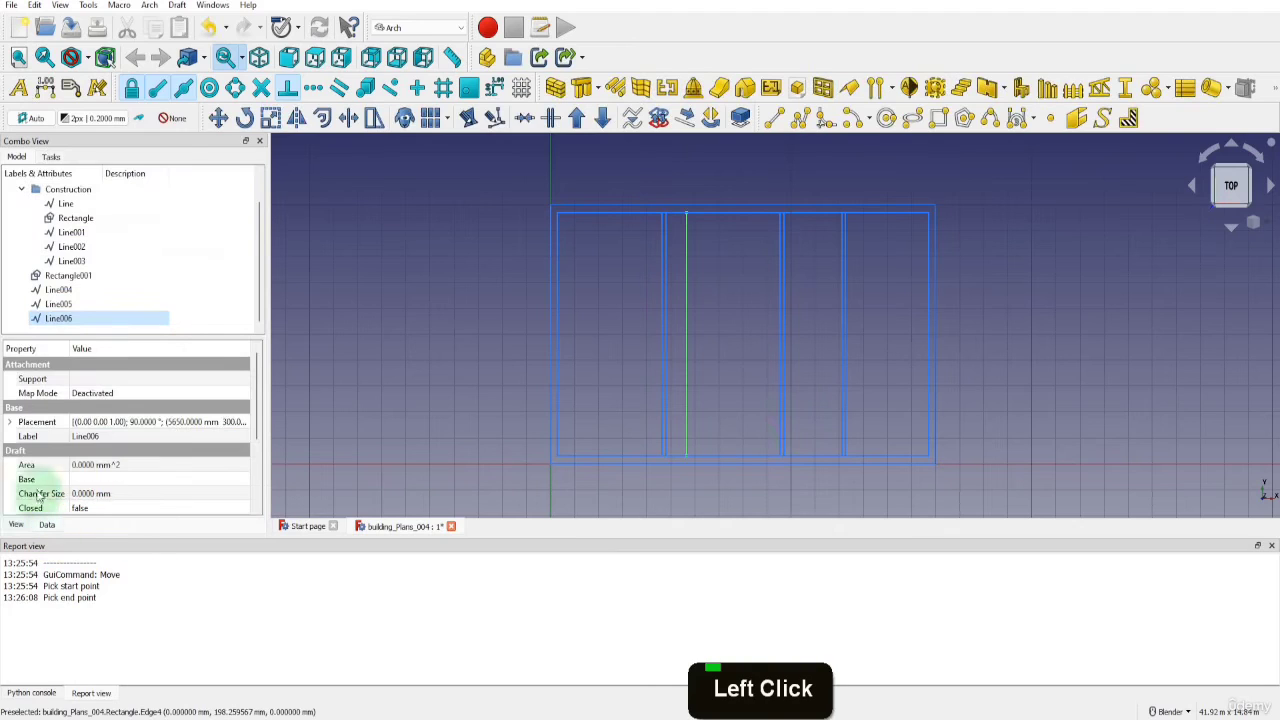
click(10, 422)
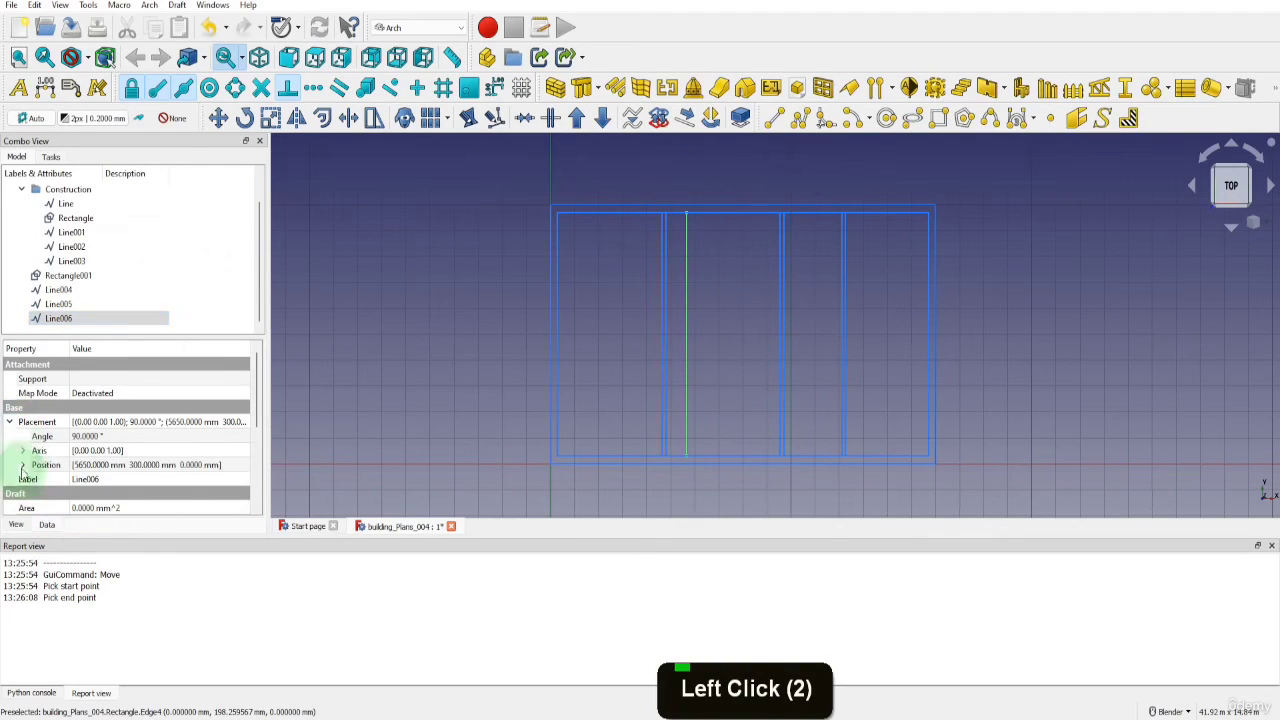
click(23, 465)
click(52, 452)
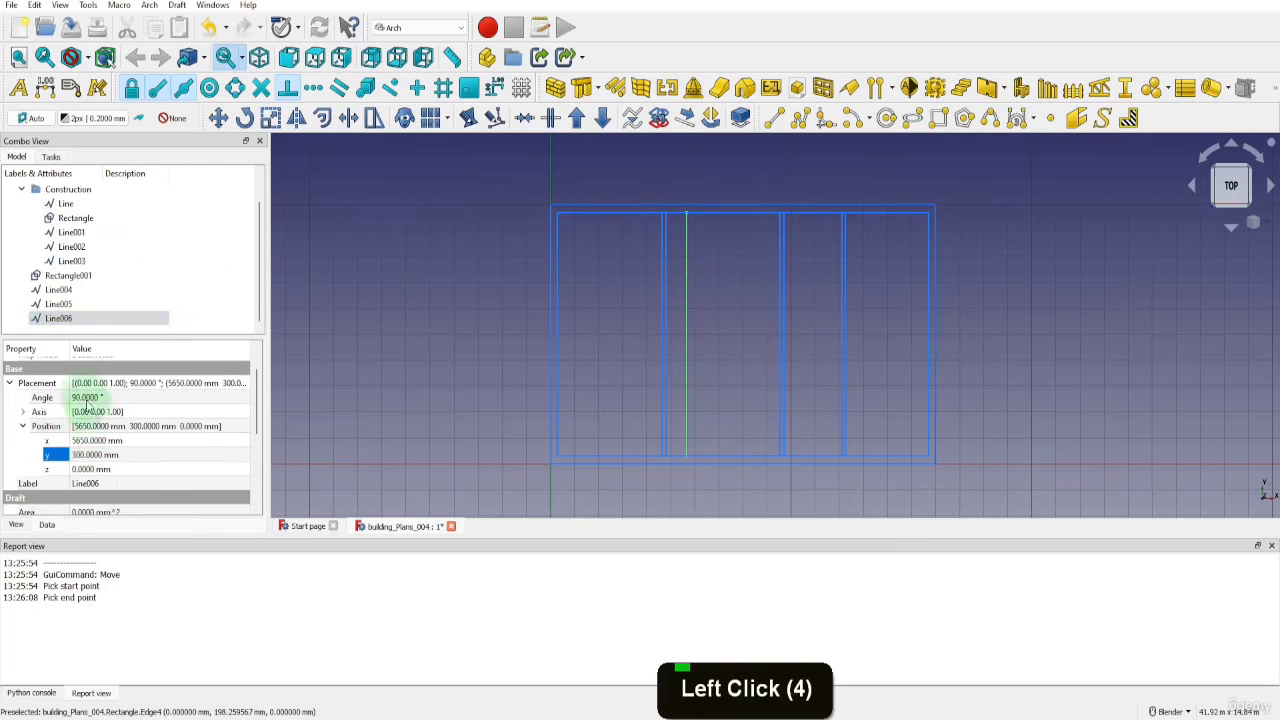
click(85, 397)
text(0)
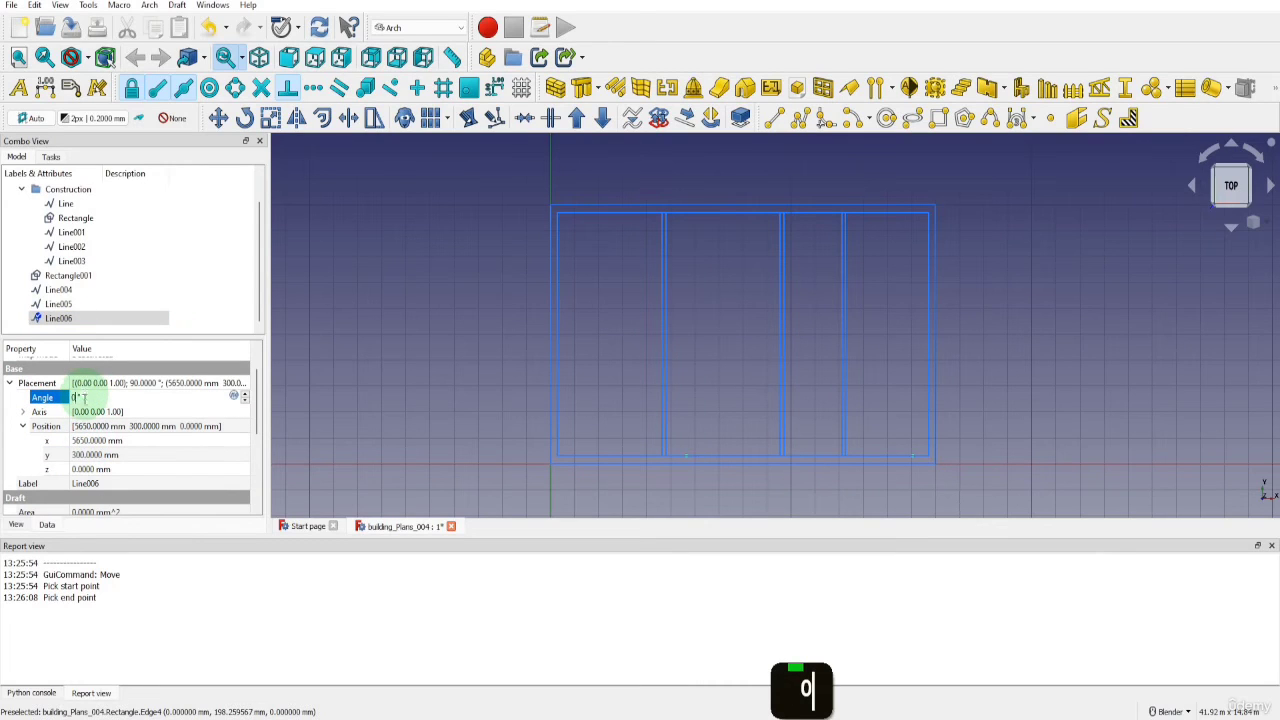
Set the horizontal line's placement position to Y 6500 mm and X 6300 mm
click(86, 455)
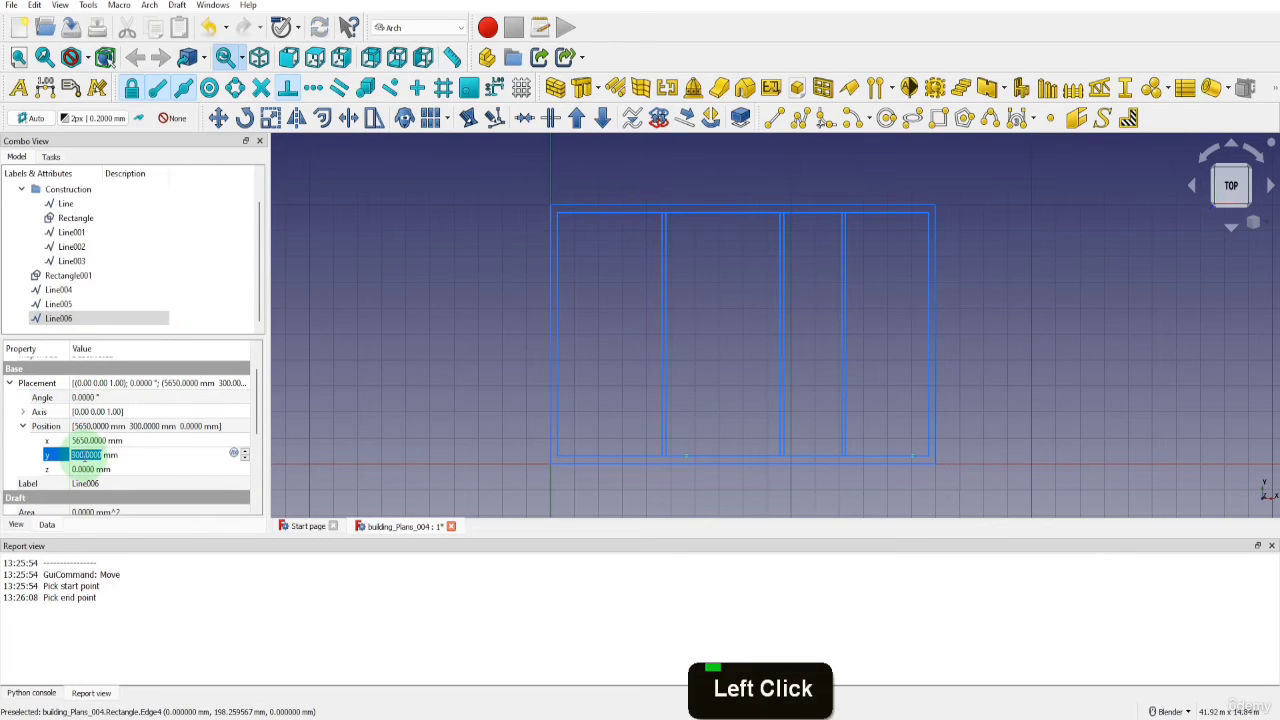
text(6500)
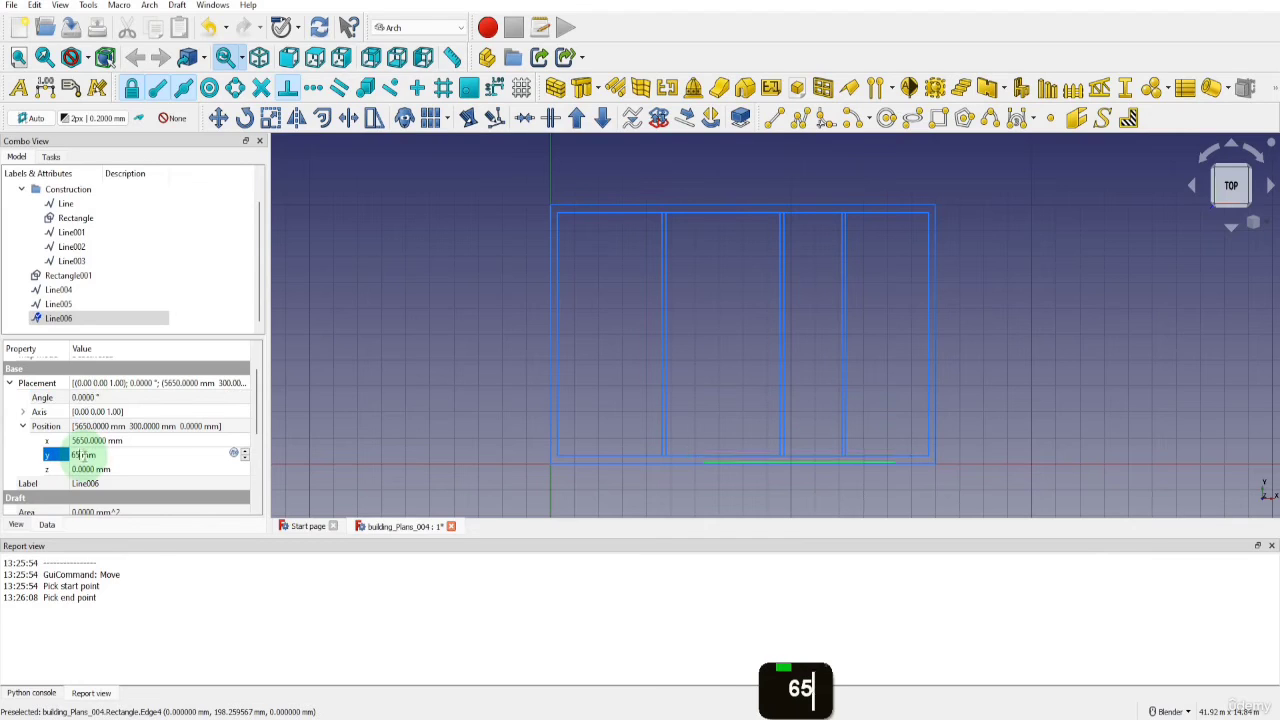
click(84, 440)
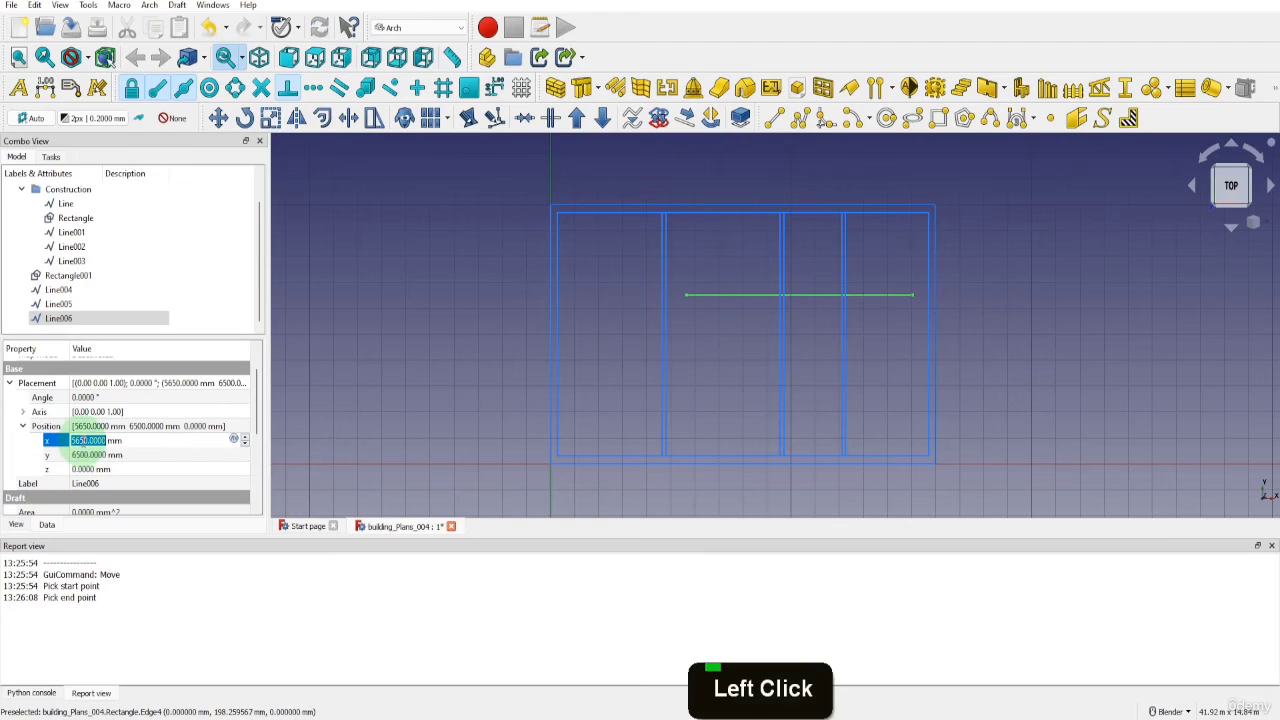
text(6300)
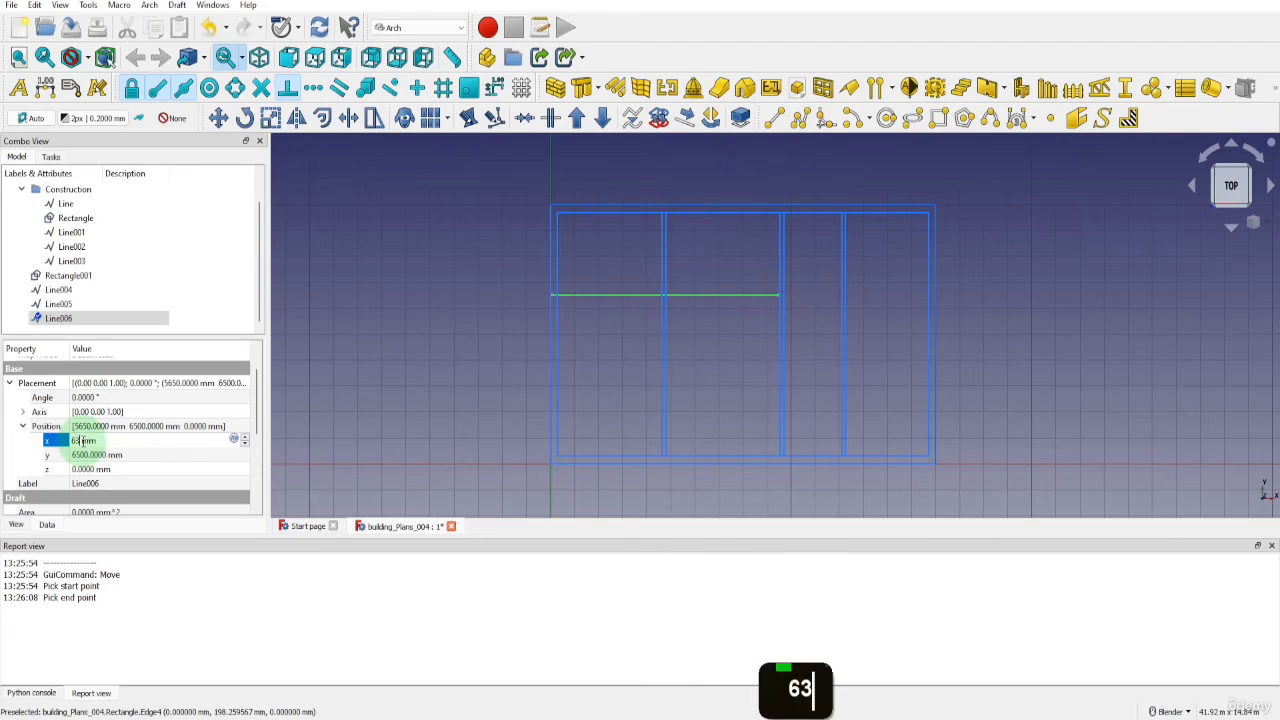
Set the horizontal line's length to 10900 mm and deselect it
drag(251, 420, 250, 495)
double_click(95, 436)
text(1)
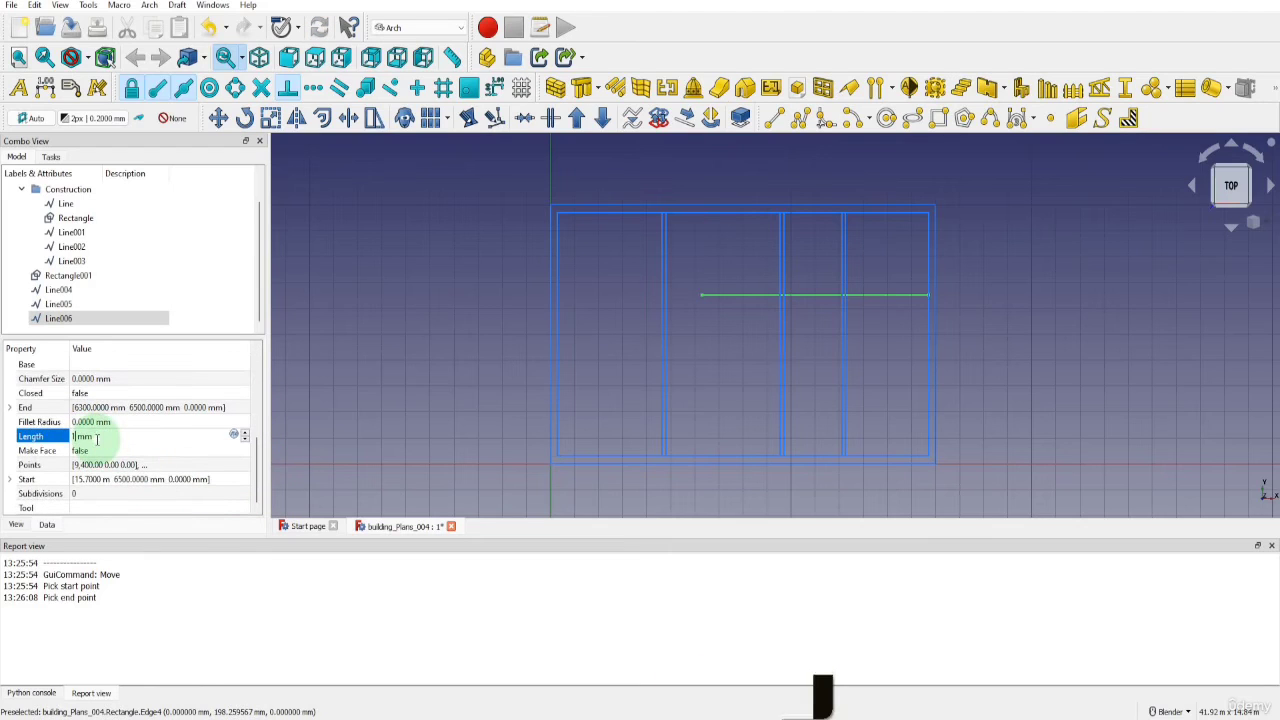
text(0900)
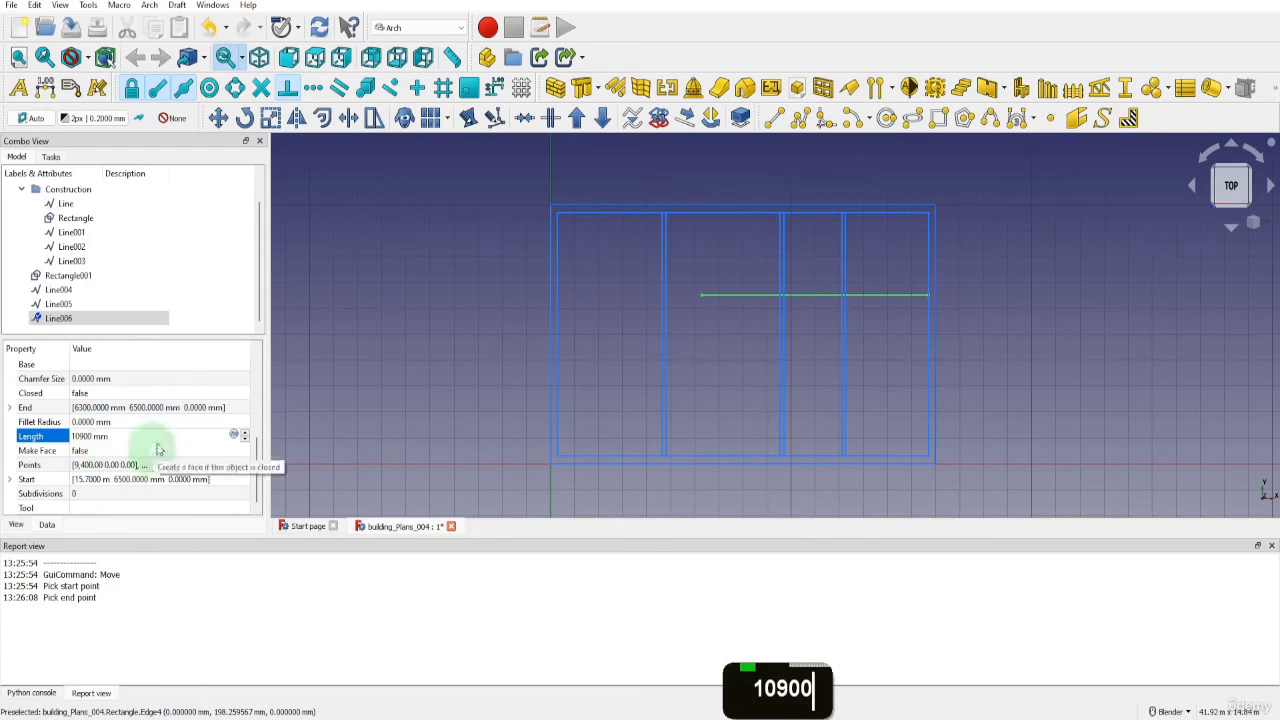
click(336, 318)
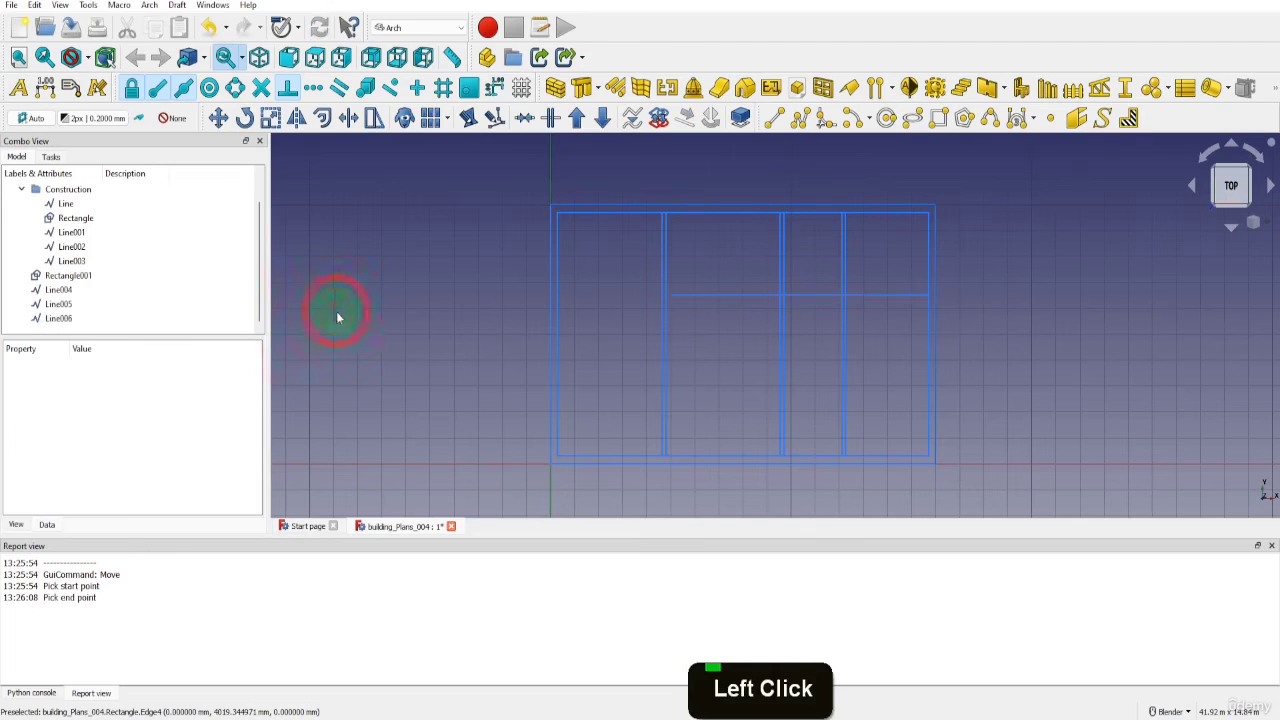
Move the inner rectangle and the remaining loose lines into the Construction group and collapse the group
click(58, 318)
shift+click(64, 276)
drag(64, 276, 34, 218)
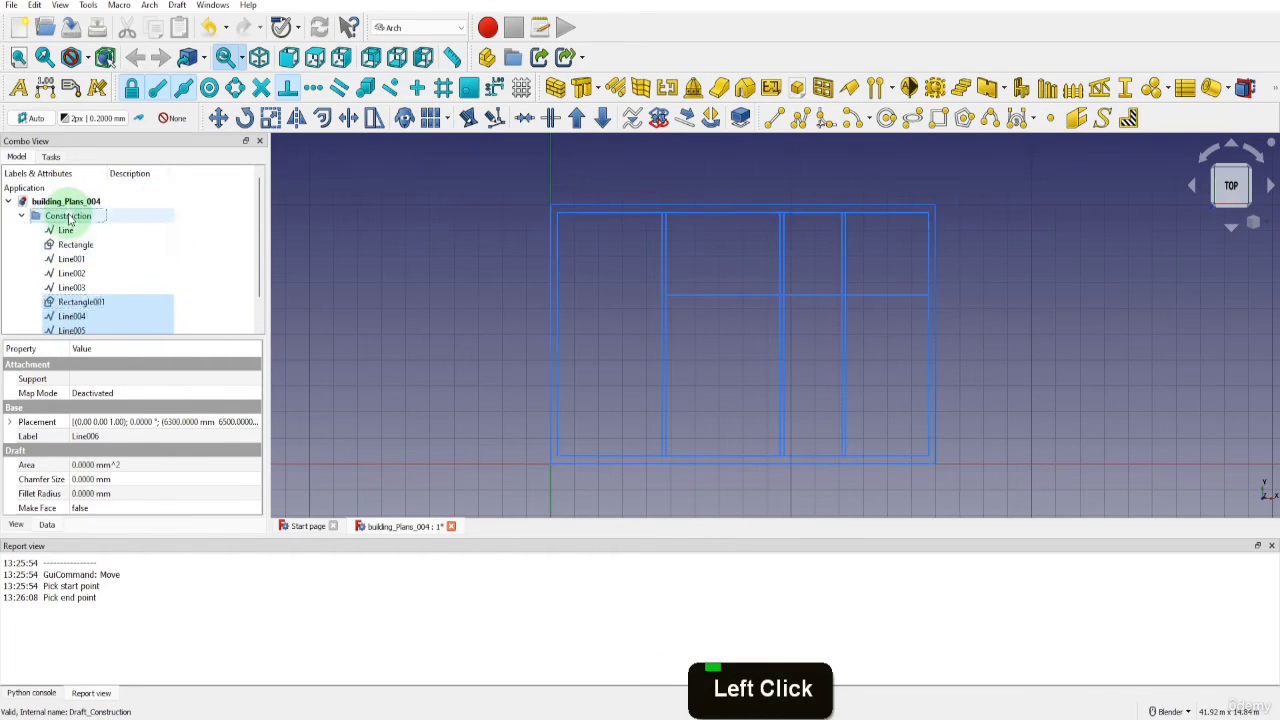
click(21, 216)
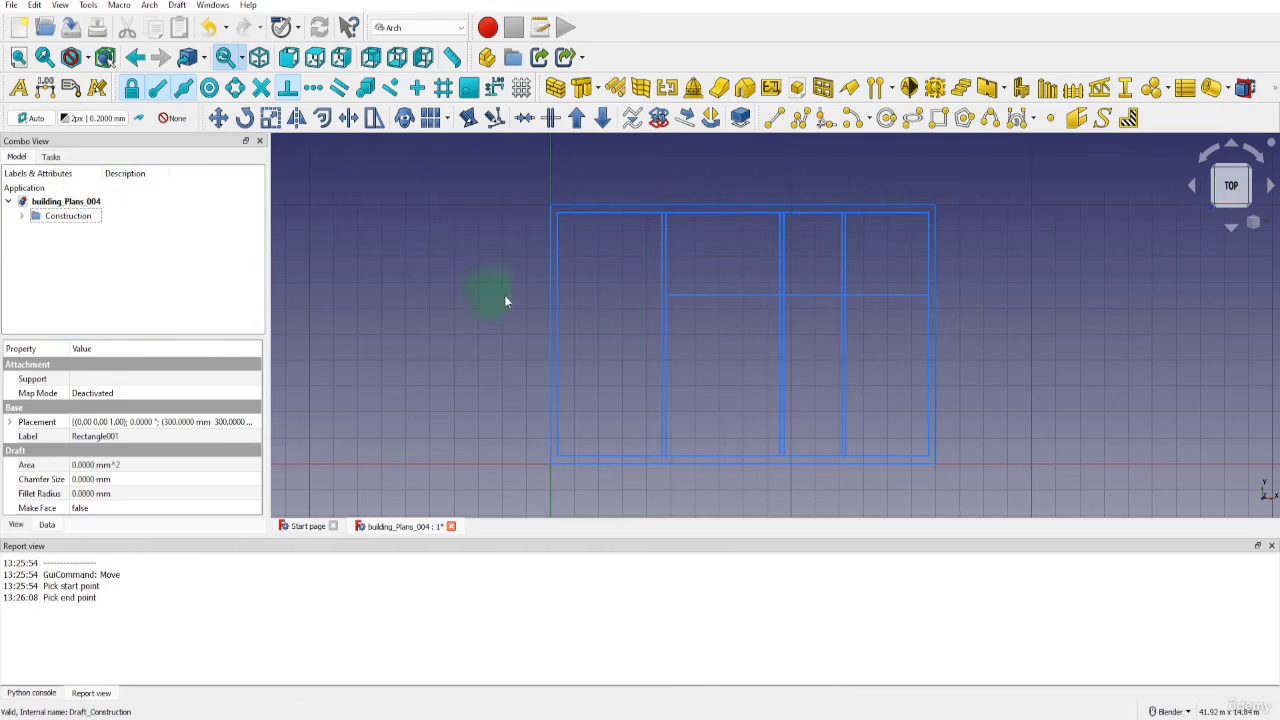
Offset a copy of the horizontal line 150 mm toward negative Y
click(691, 305)
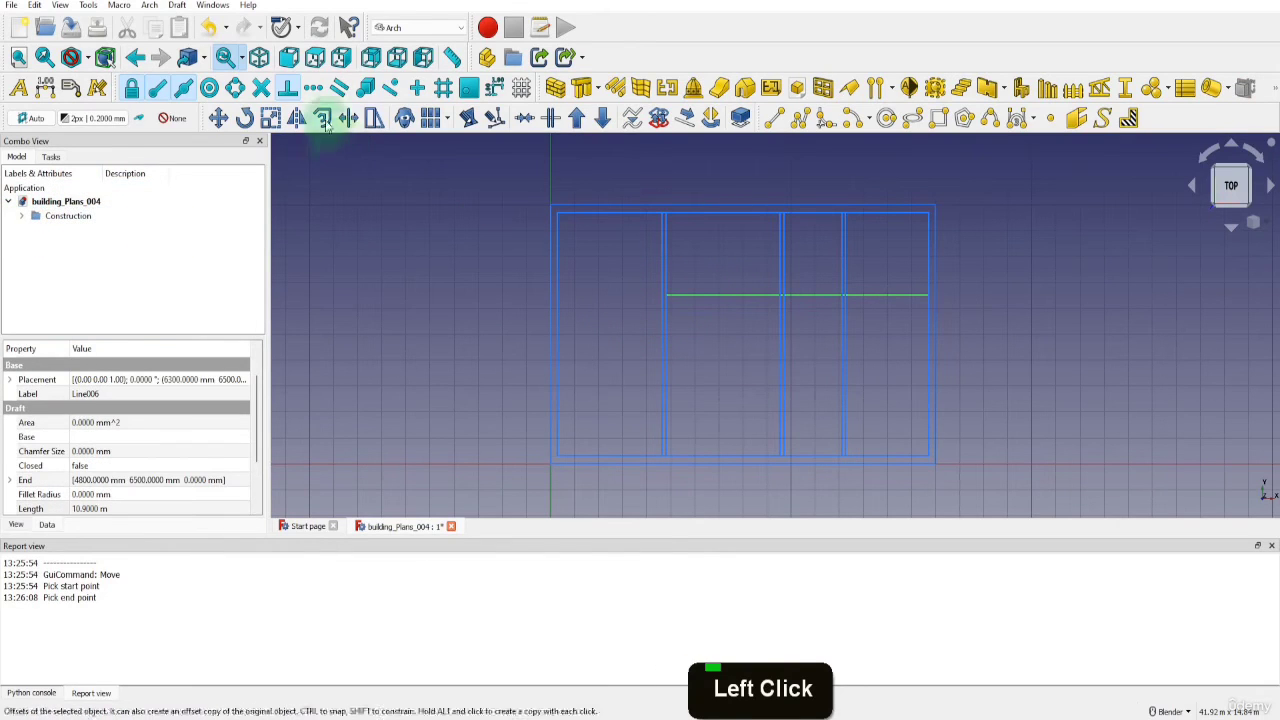
click(322, 118)
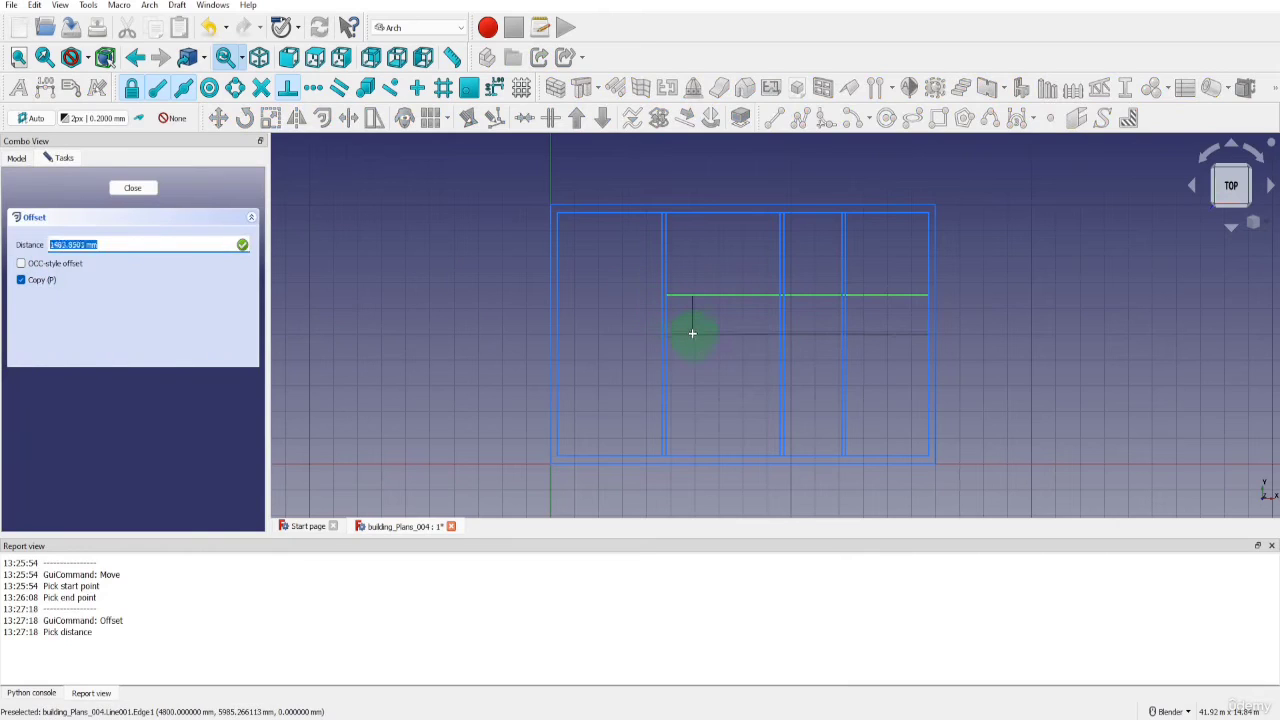
text(150)
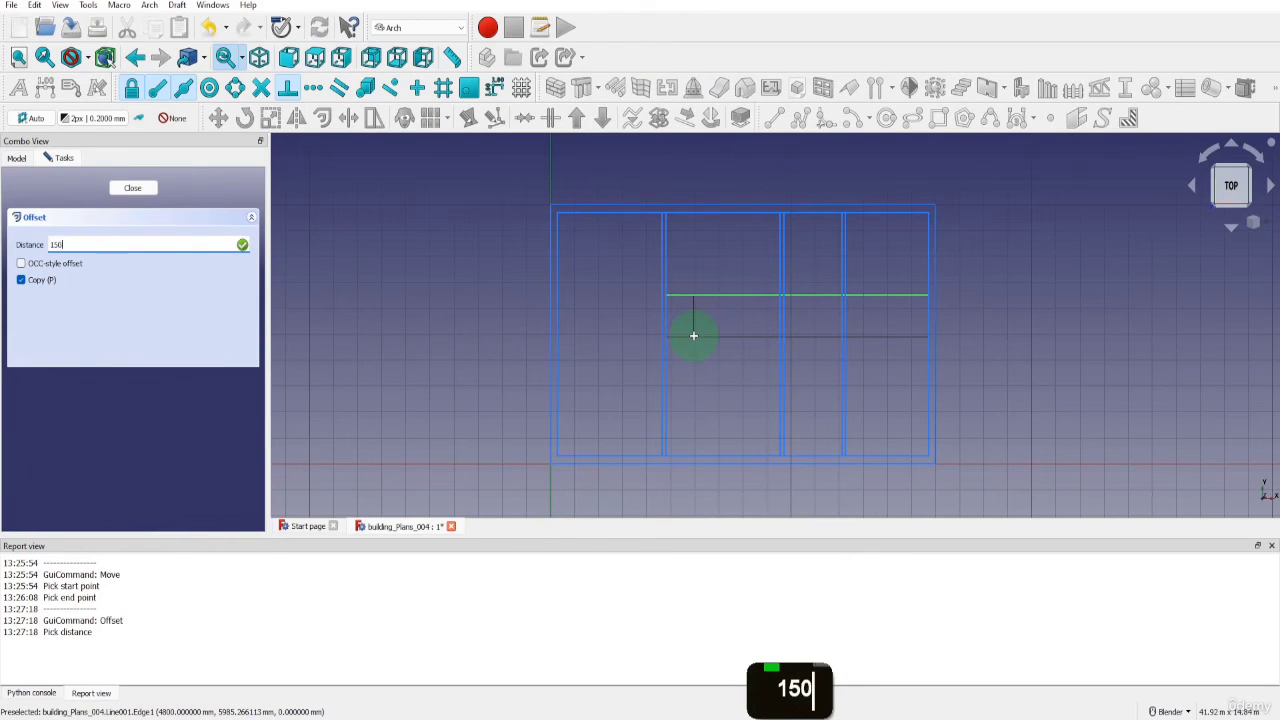
key(Return)
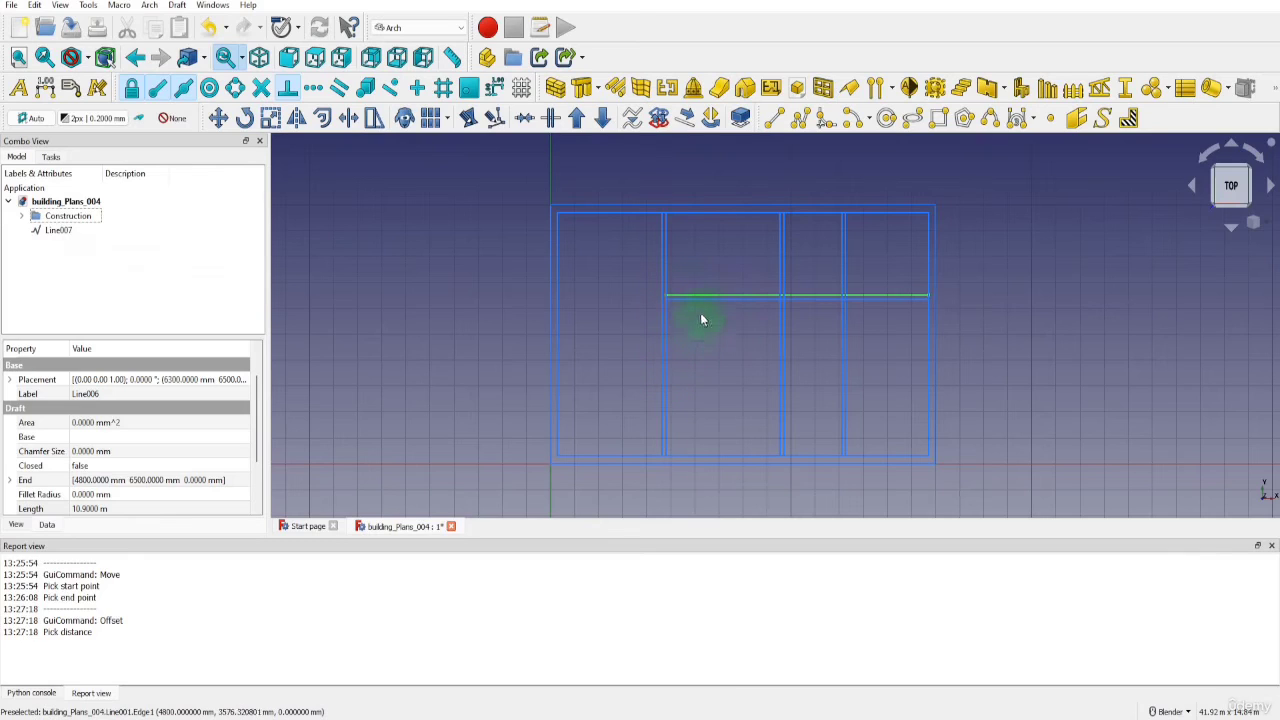
Copy both lines of the horizontal wall pair 1350 mm toward negative Y, using the upper line's left endpoint as the base point
ctrl+click(695, 303)
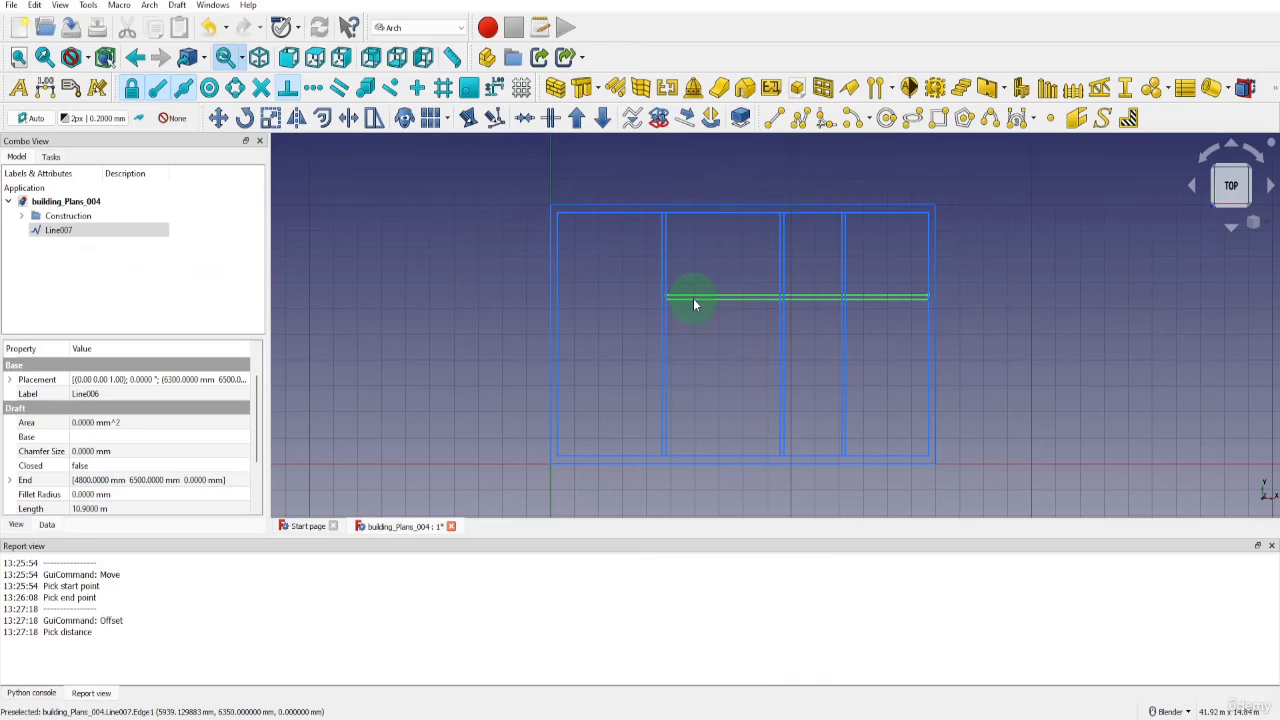
click(218, 118)
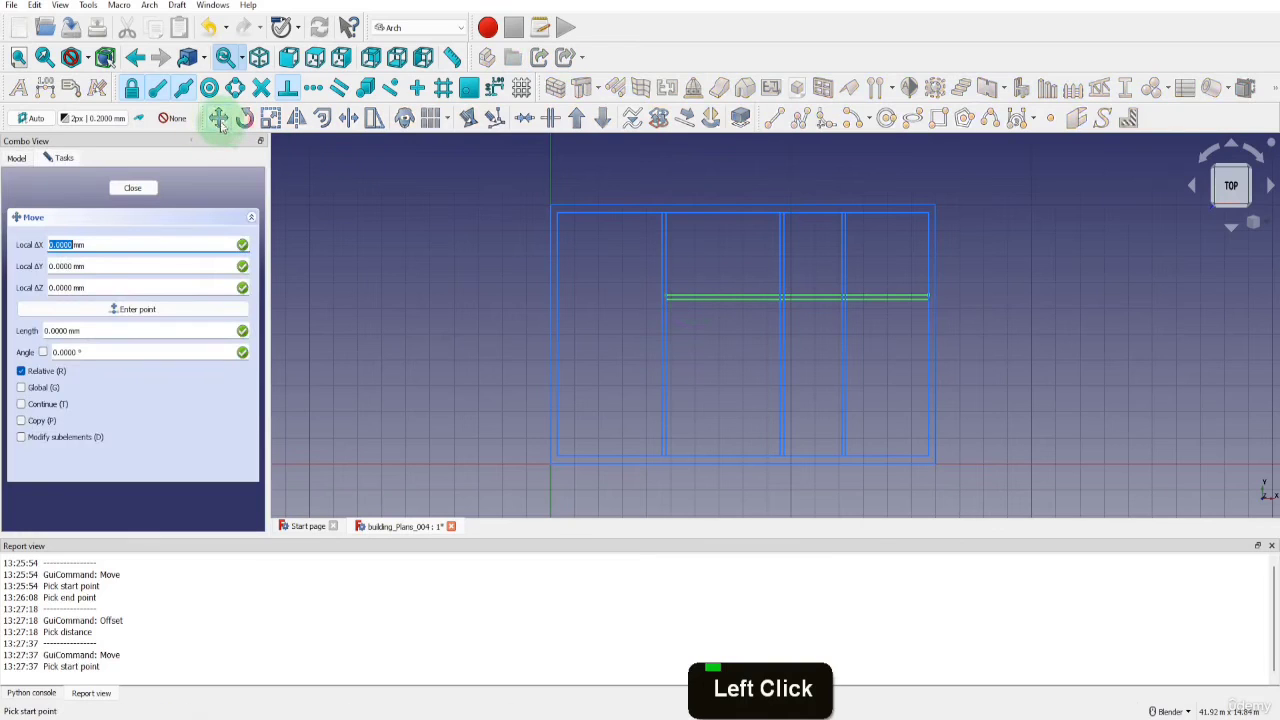
click(21, 420)
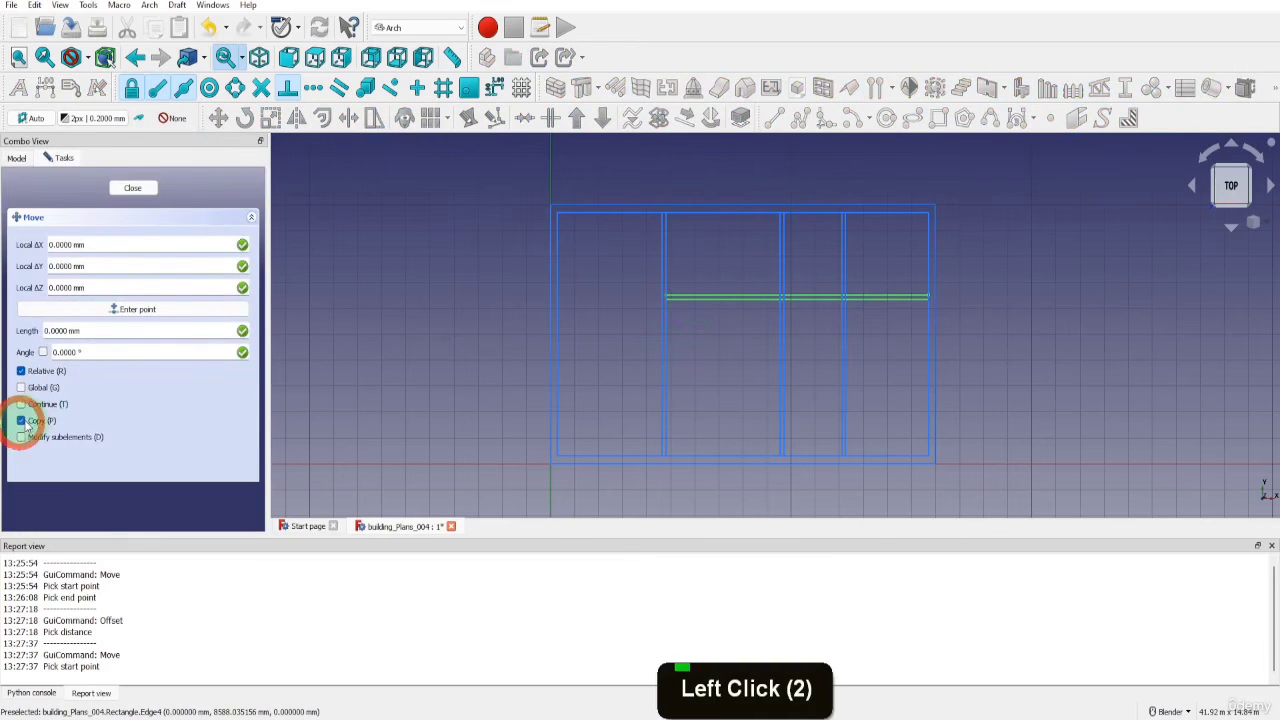
click(668, 294)
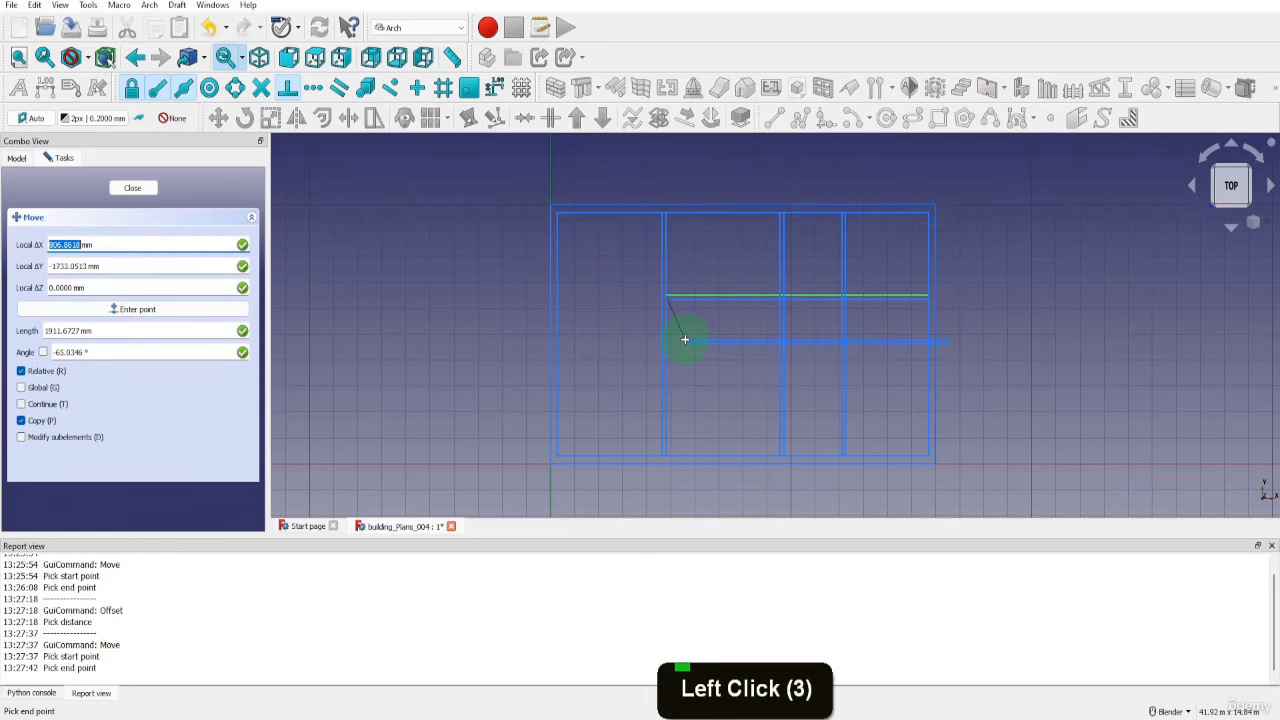
key(y)
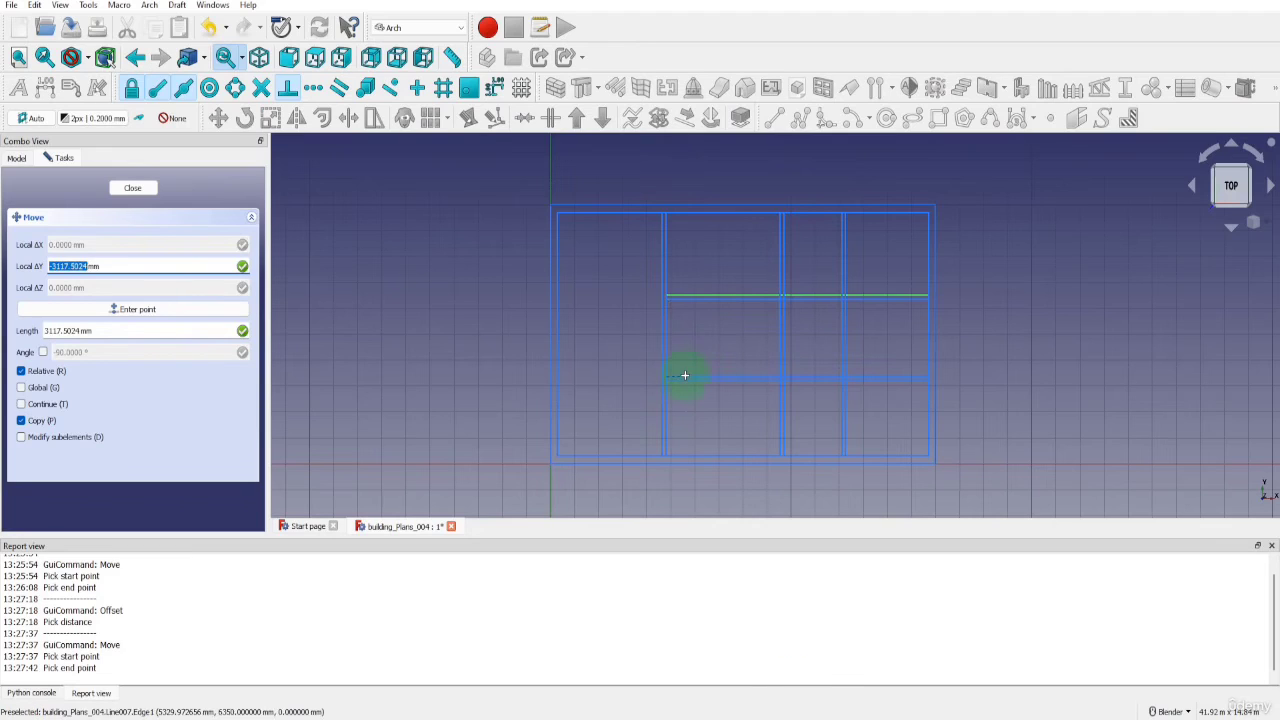
text(-1350)
key(Return)
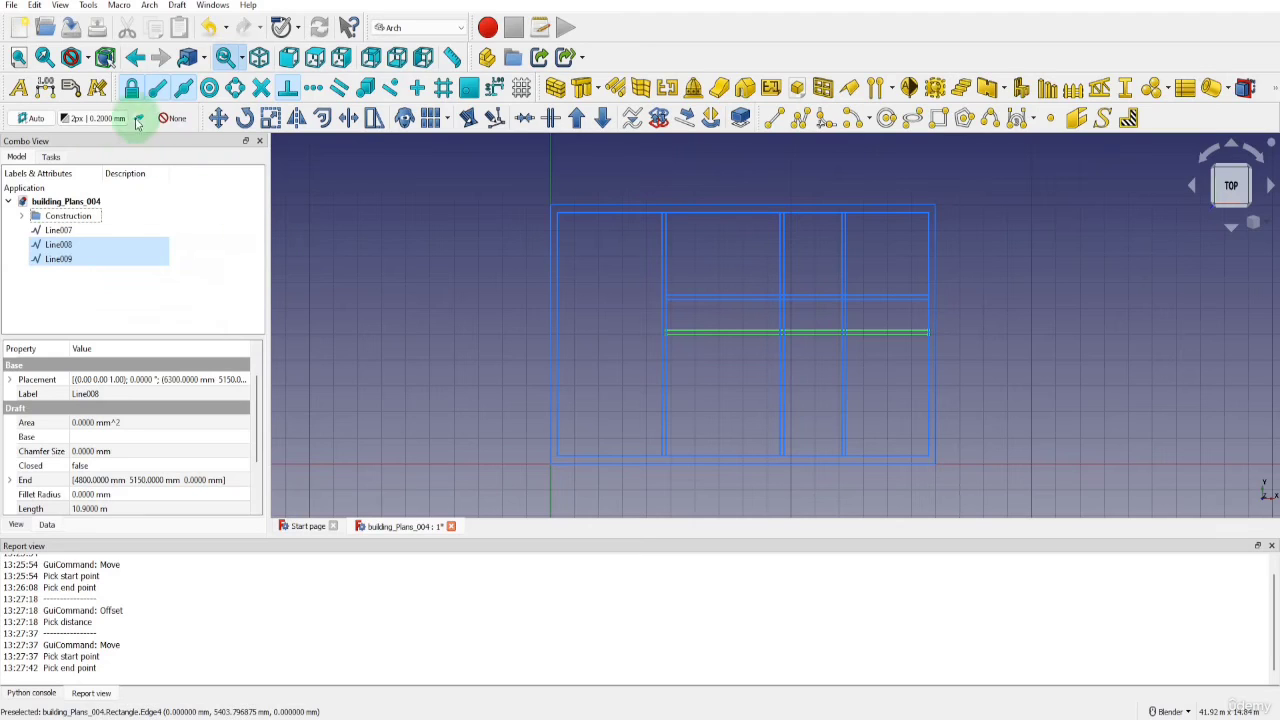
Move the three loose horizontal lines, Line007 to Line009, into the Construction group
click(58, 230)
shift+click(58, 259)
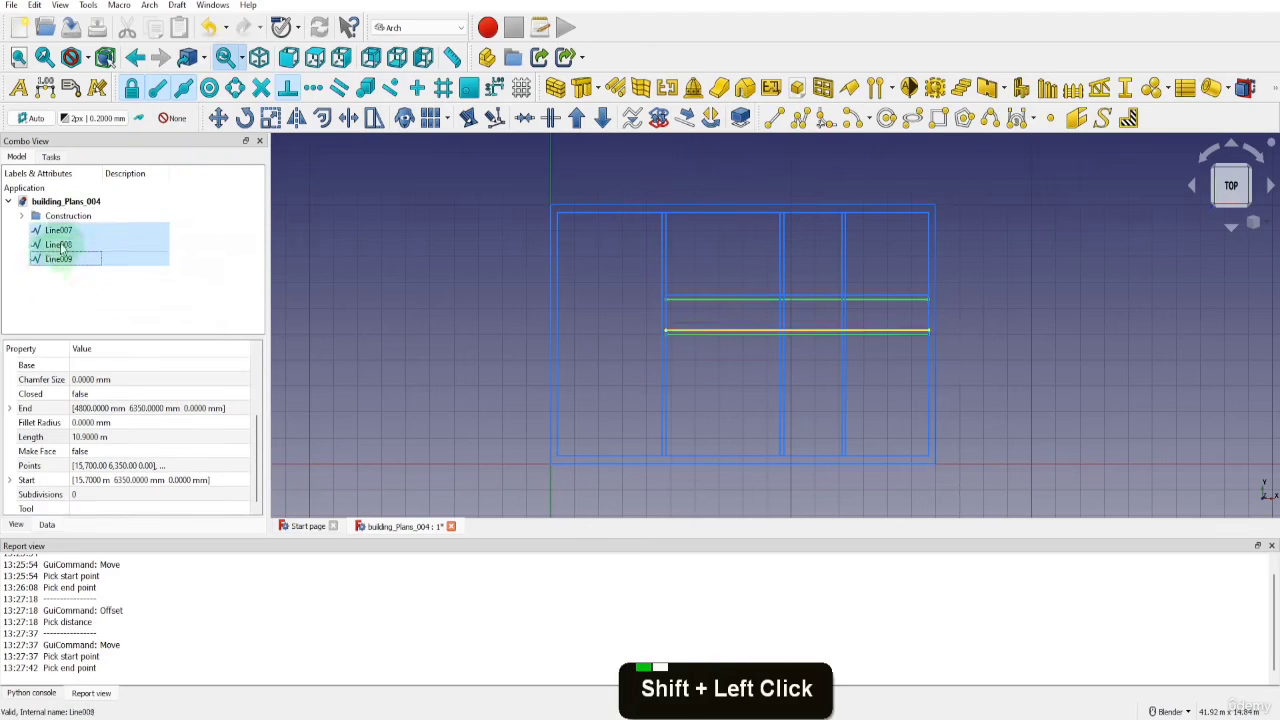
drag(62, 248, 58, 217)
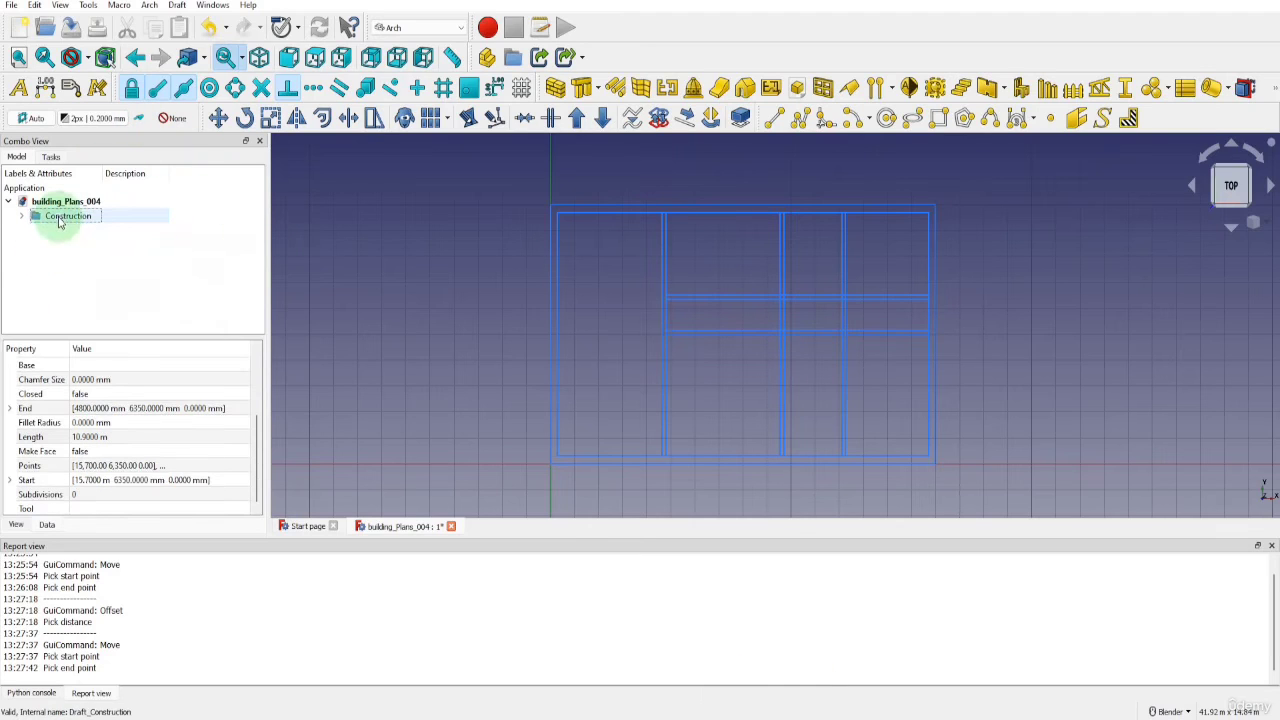
click(58, 220)
click(138, 120)
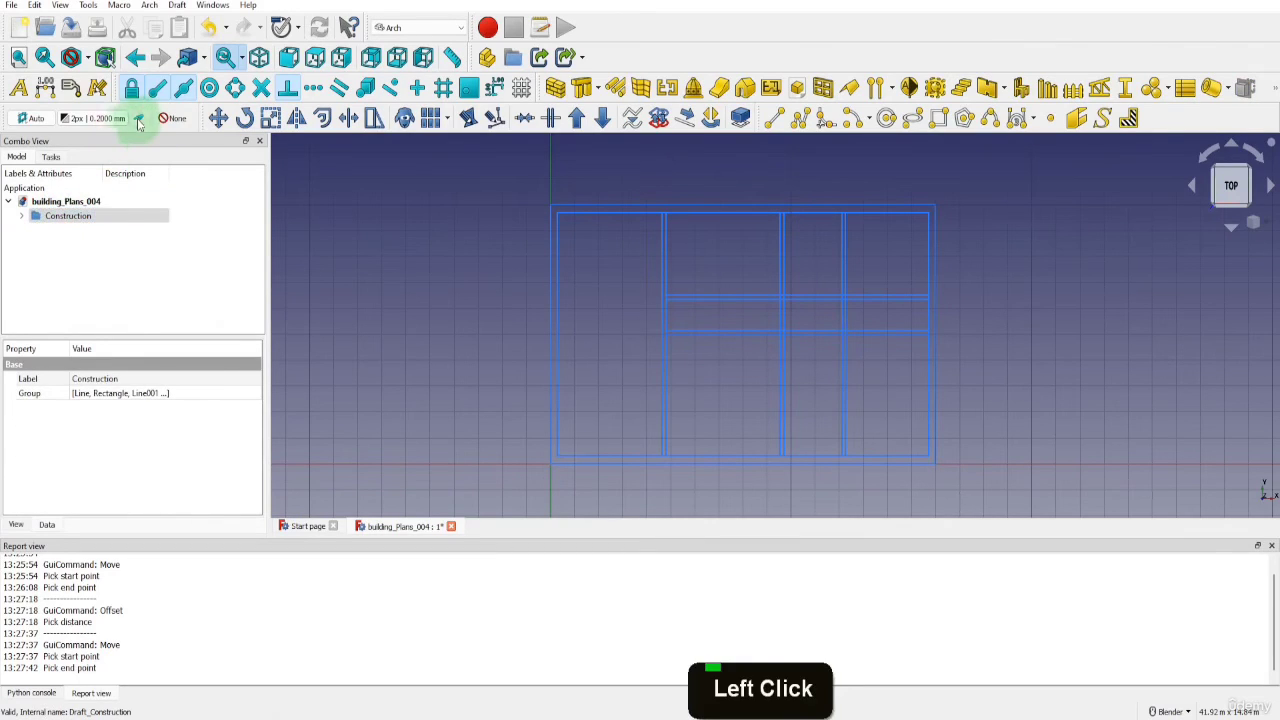
click(138, 120)
click(68, 217)
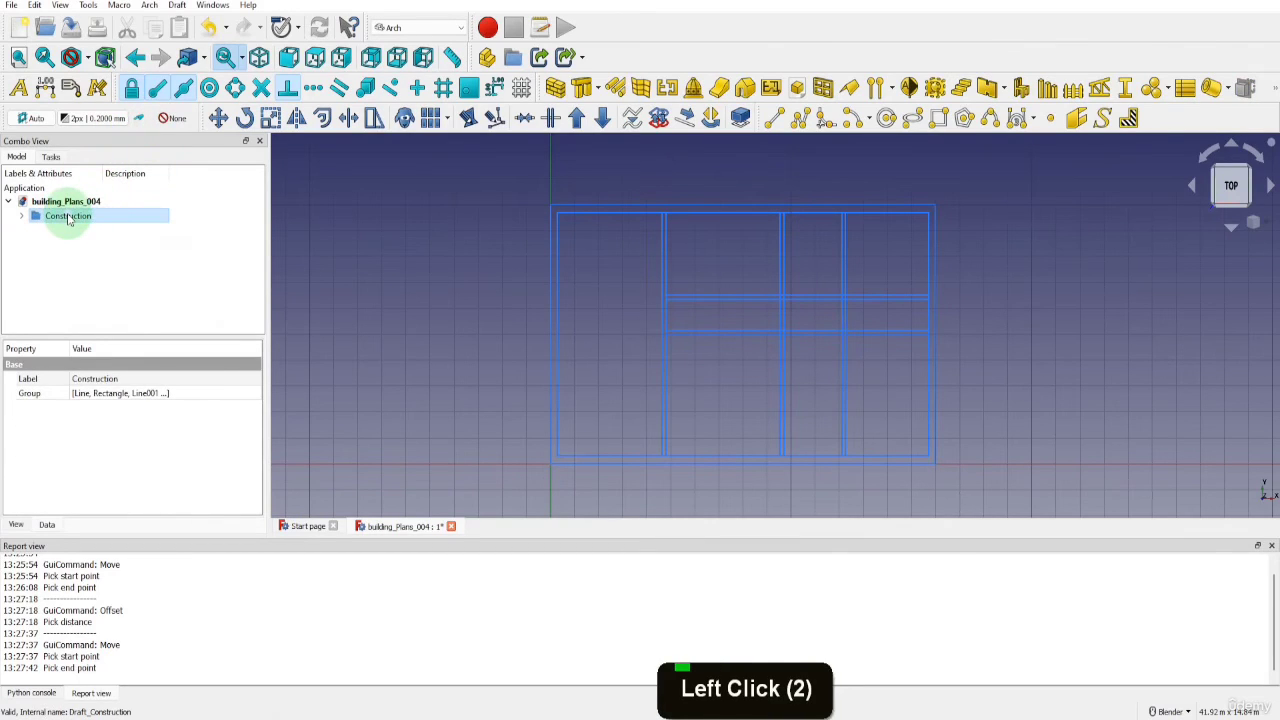
Add a new layer named Walls and make it the active layer for new objects
click(170, 118)
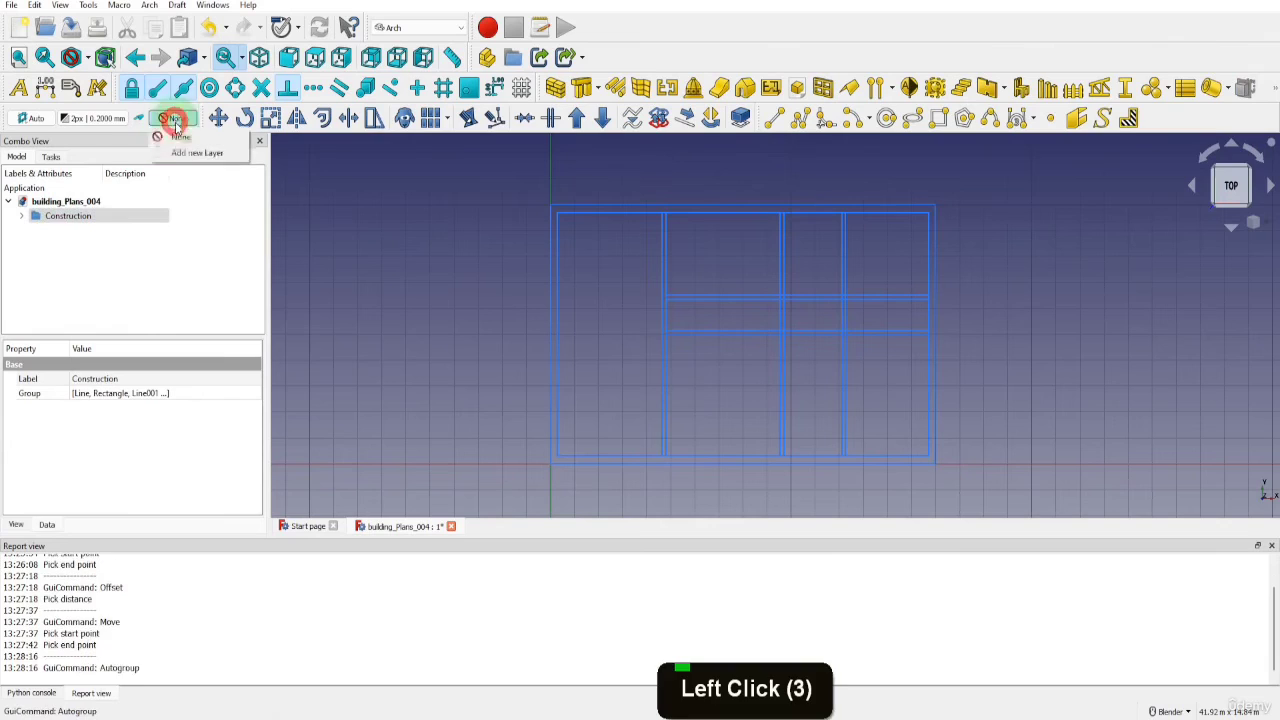
click(176, 153)
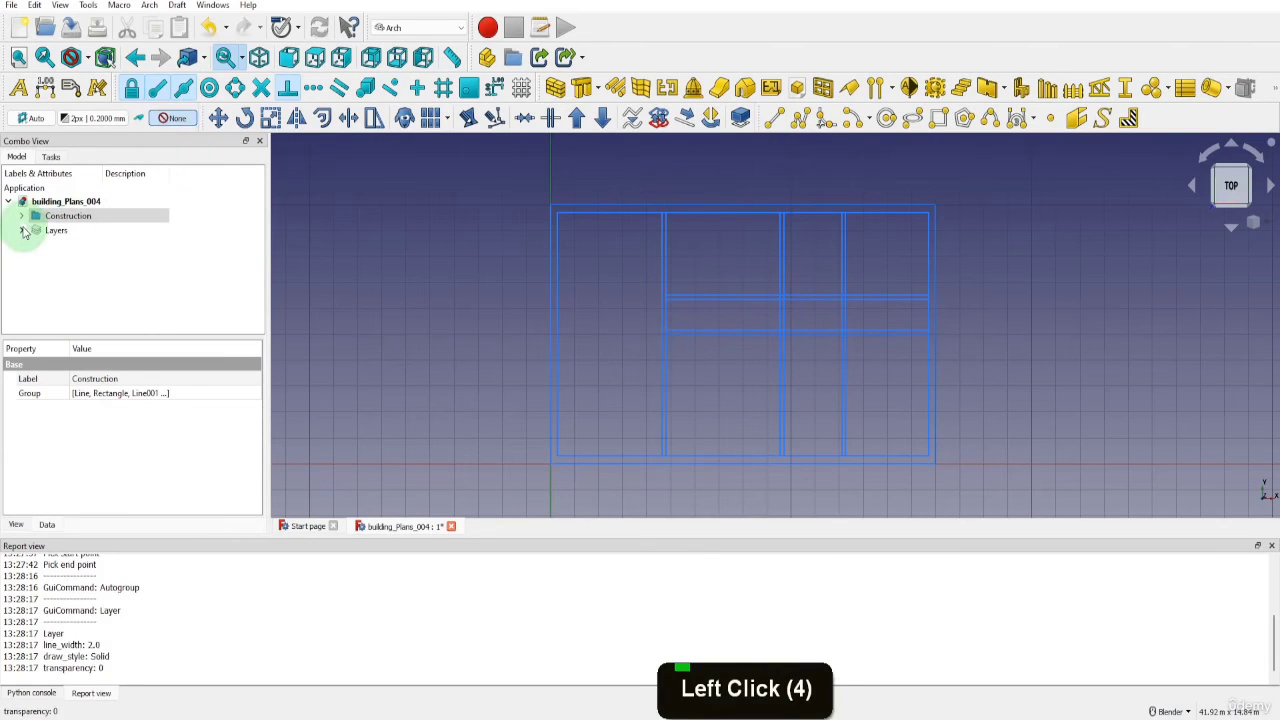
click(22, 231)
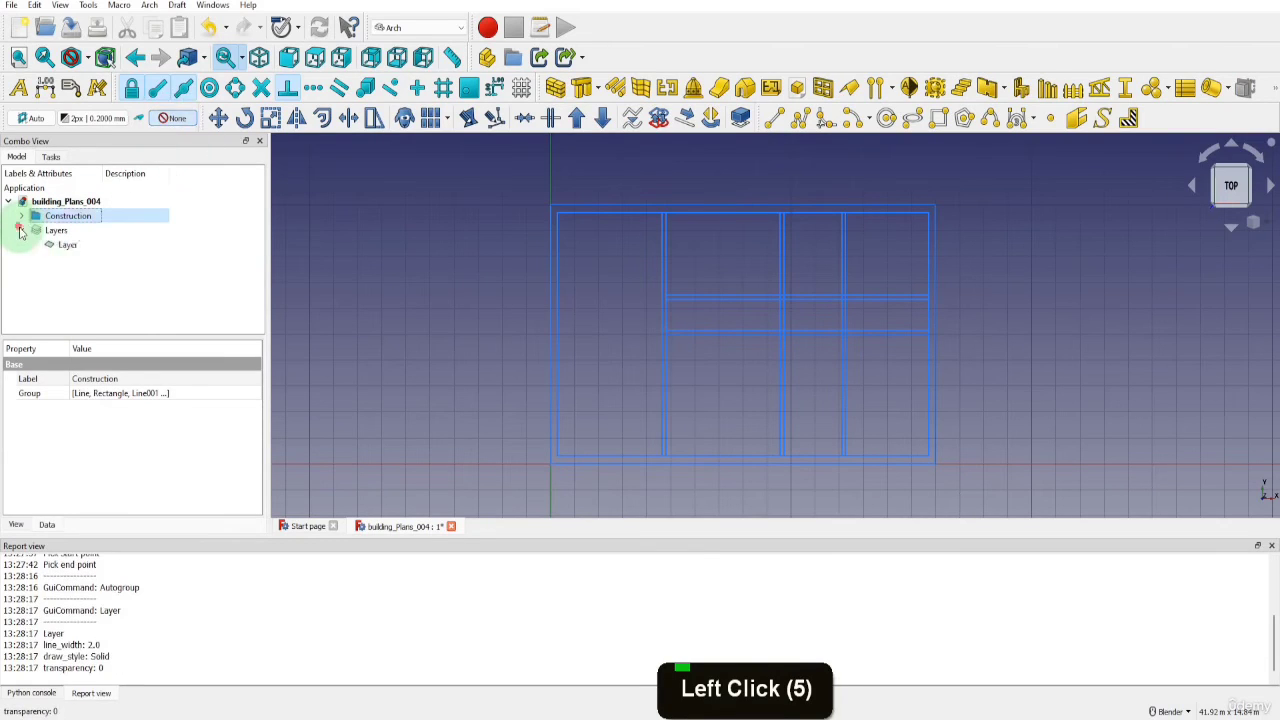
double_click(71, 248)
text(Walls)
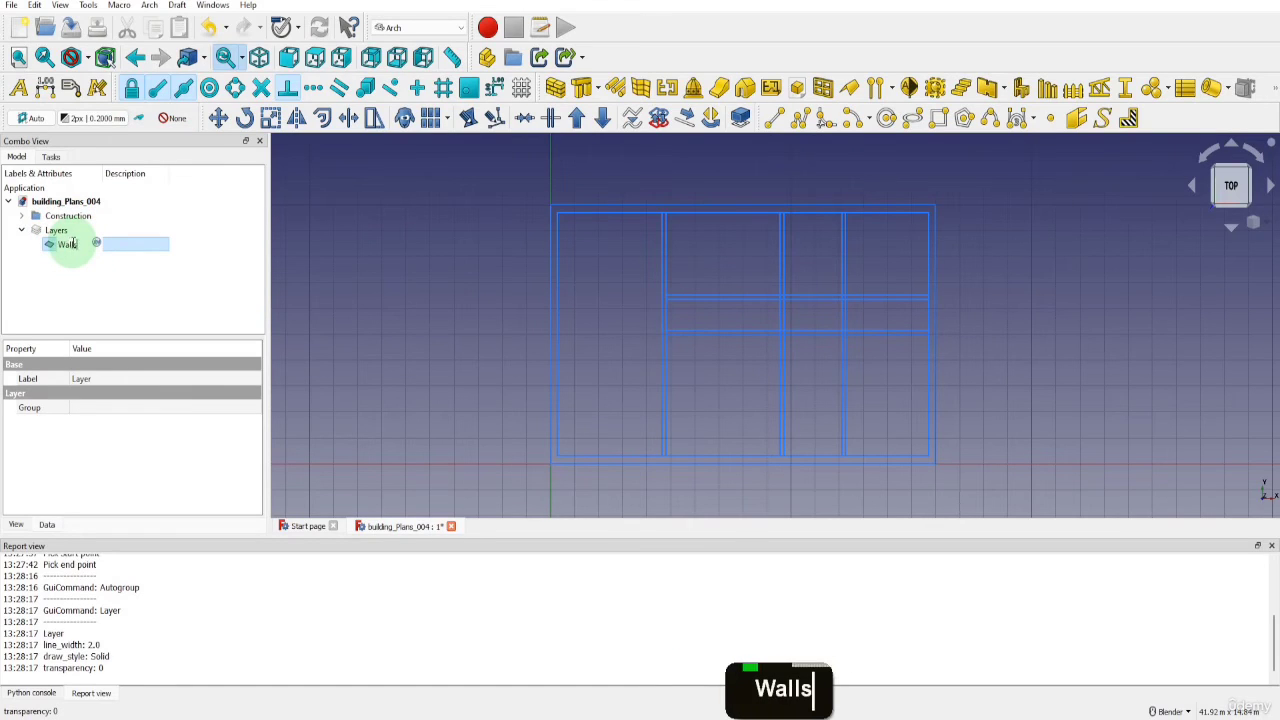
key(Return)
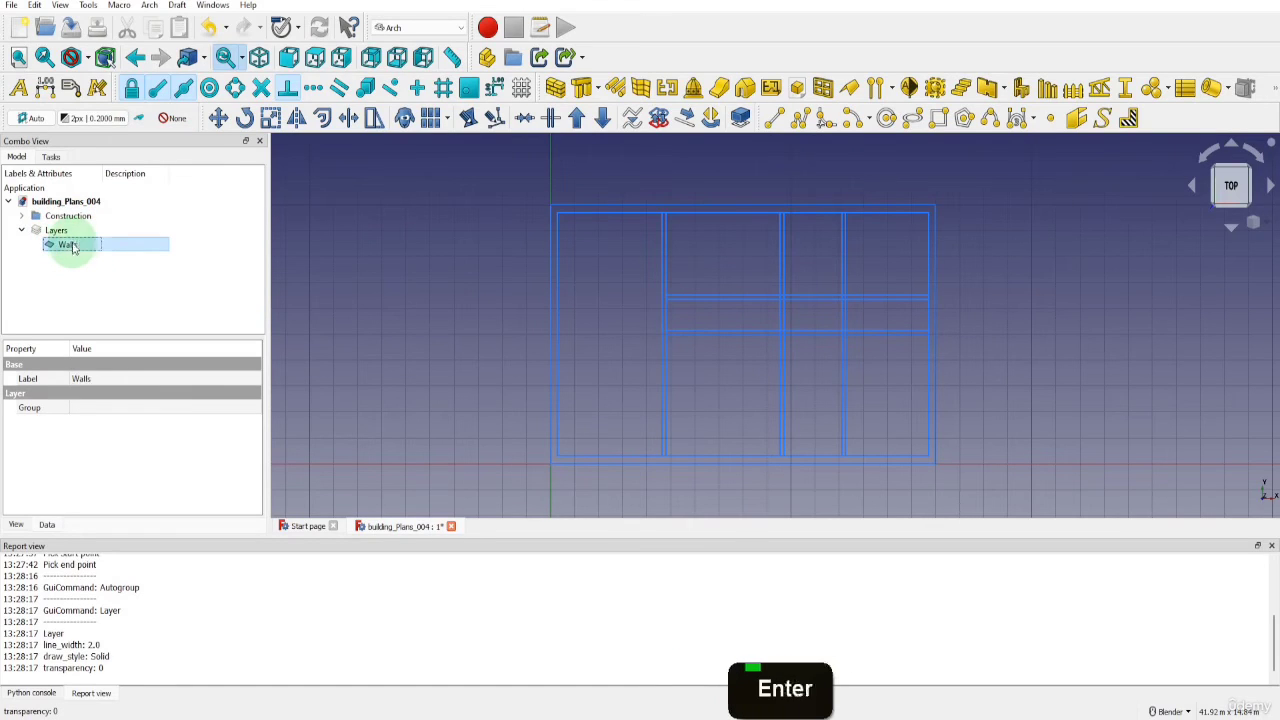
click(174, 118)
click(91, 246)
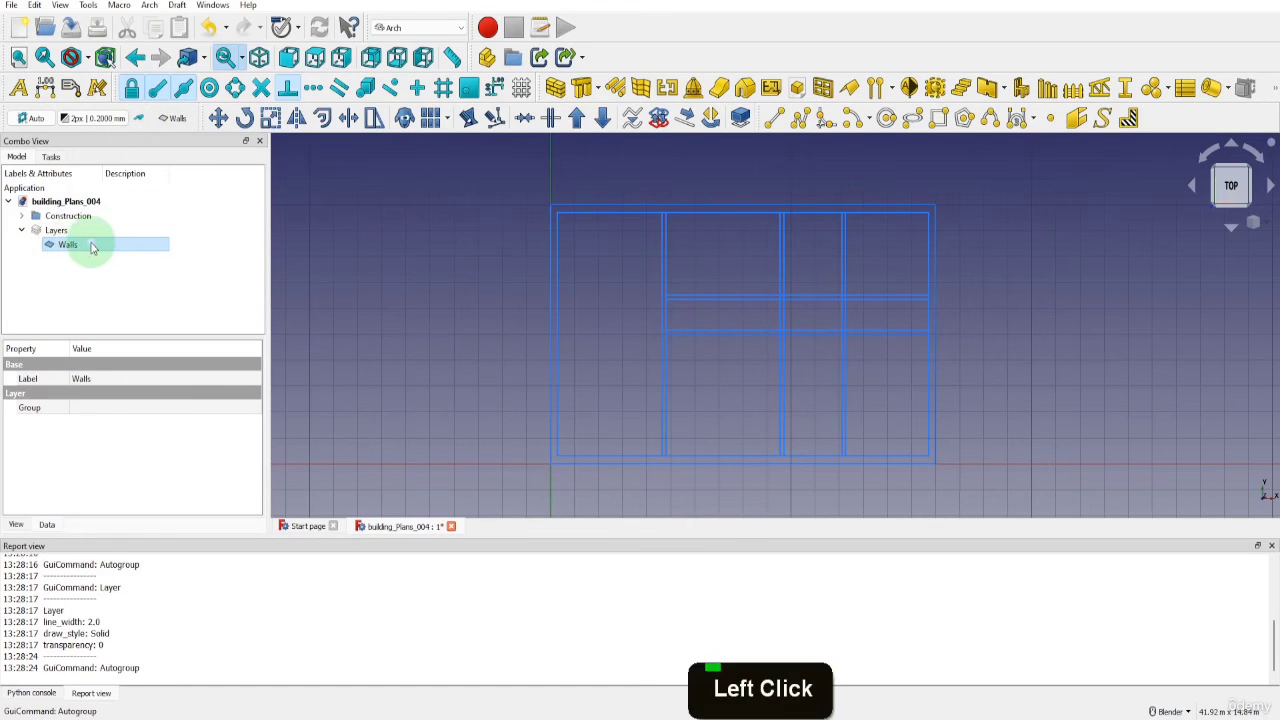
Start a polyline at the top of the first interior wall's right line, going 3350 mm down to the second horizontal line and 100 mm further
click(800, 118)
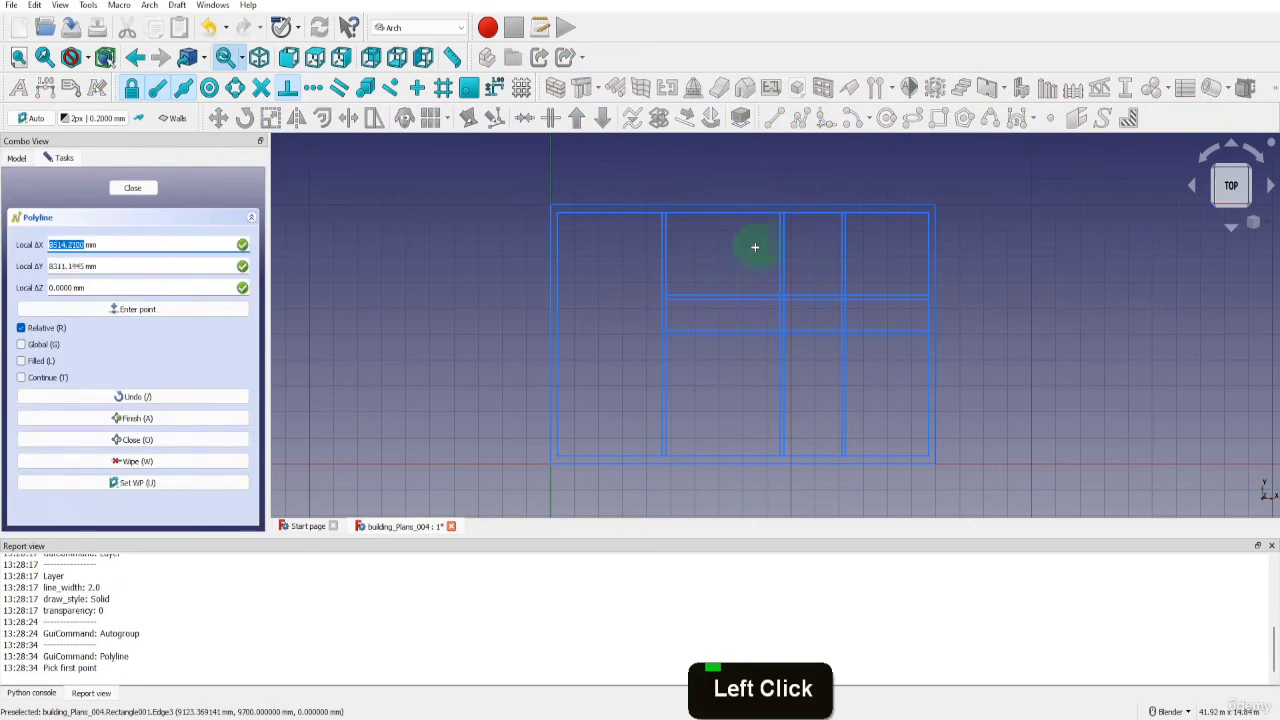
scroll(690, 245, up, 4)
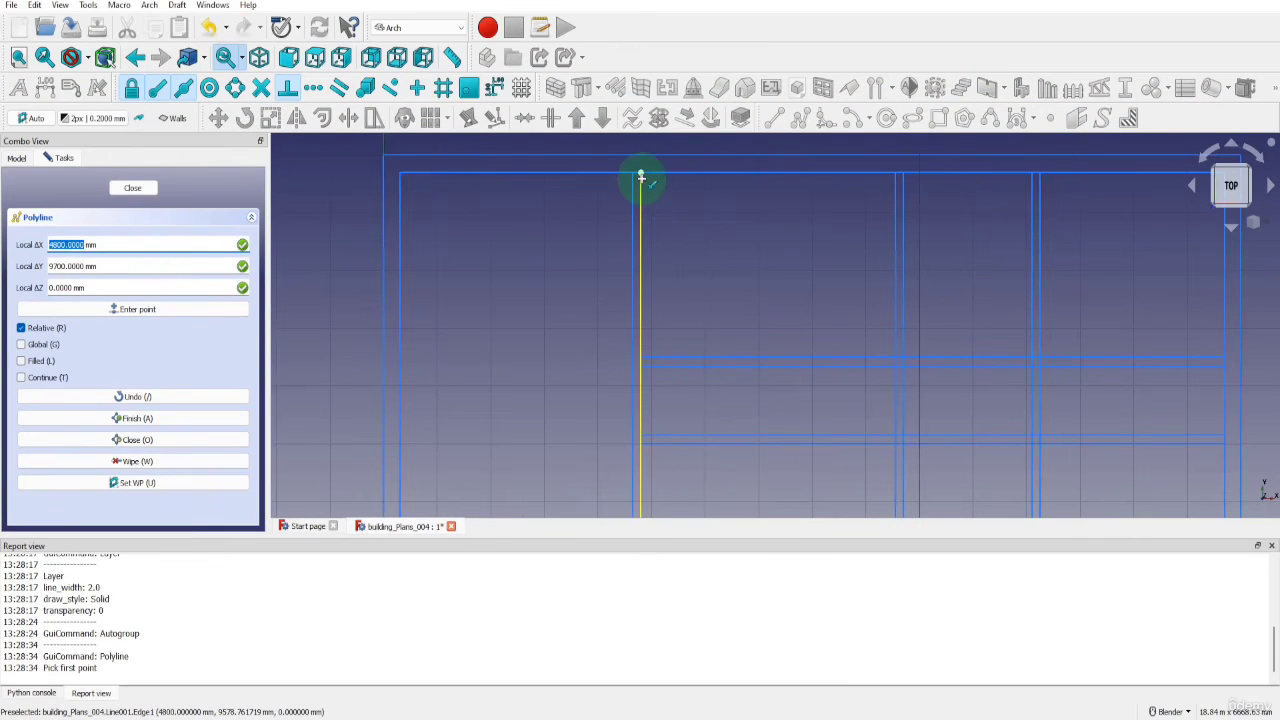
click(641, 178)
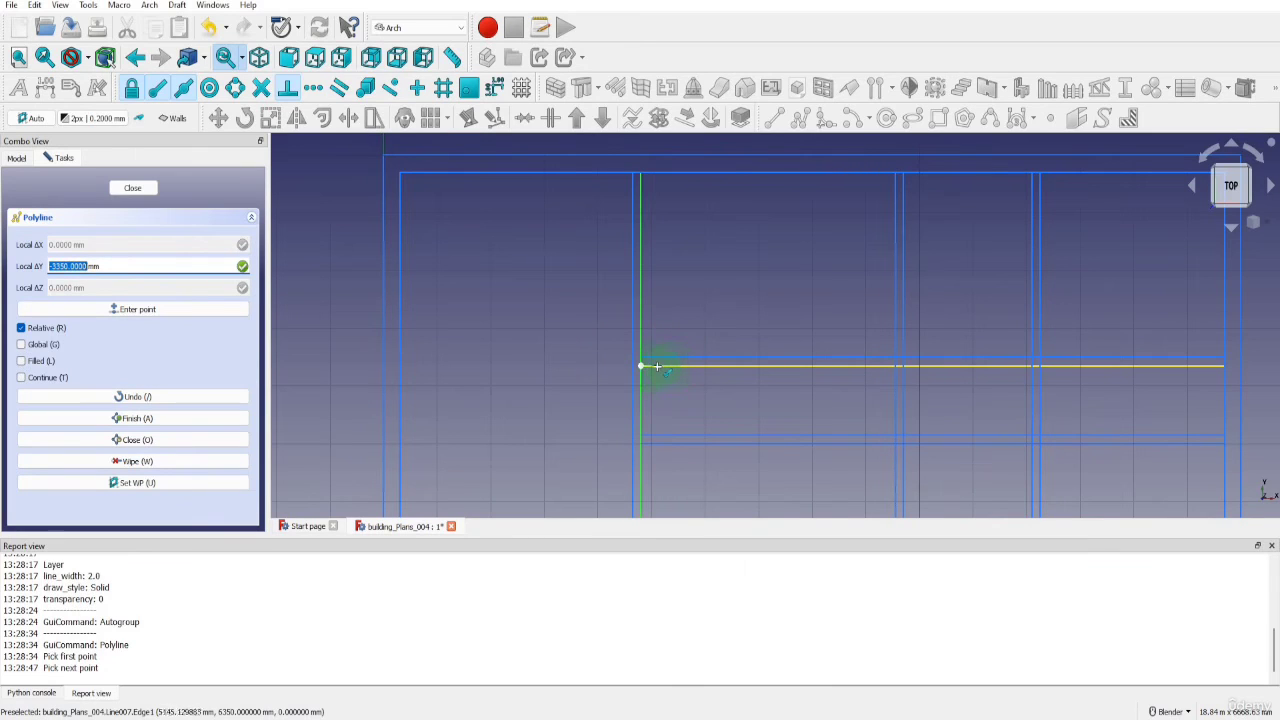
key(y)
click(646, 366)
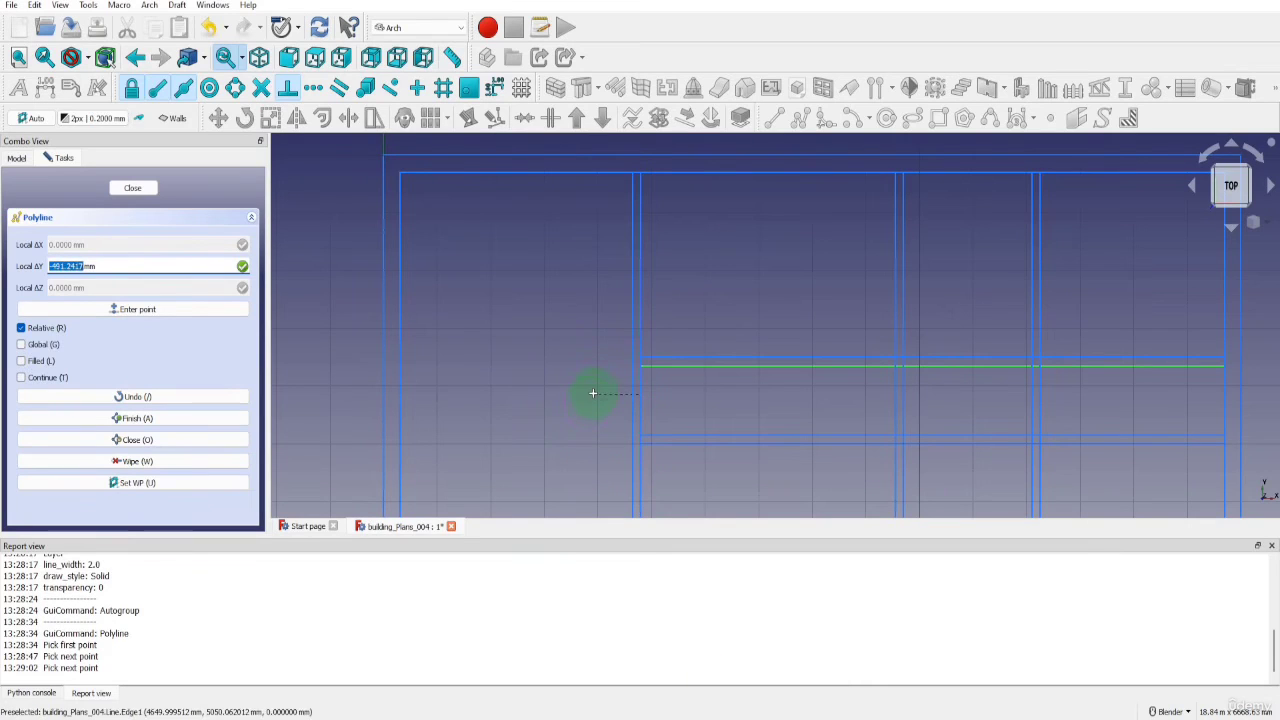
text(-100)
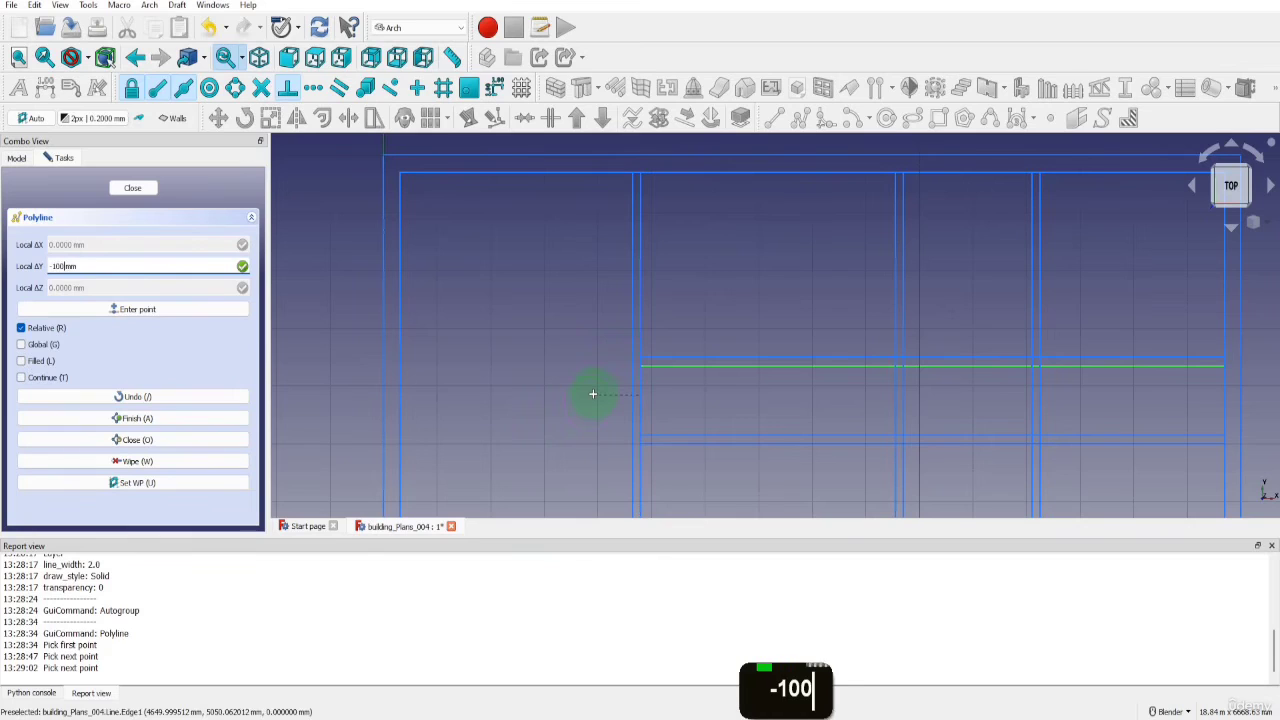
key(Return)
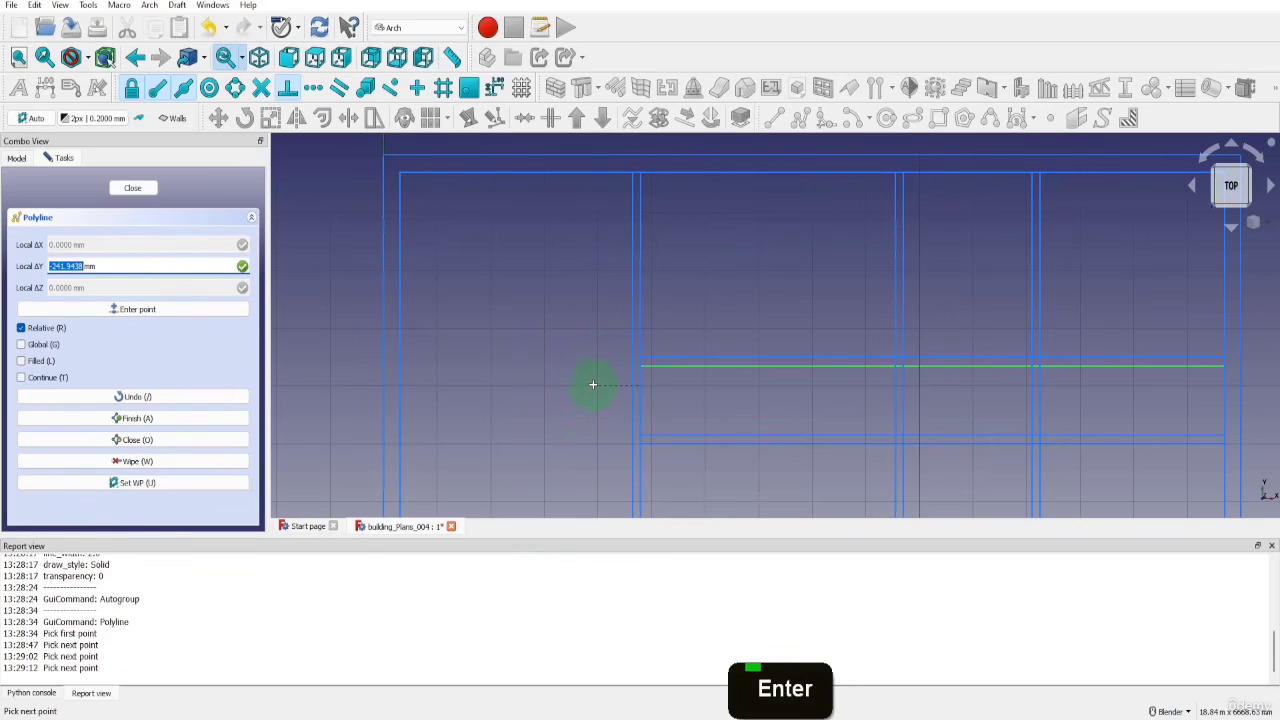
Continue the polyline 150 mm across to the wall's left line and straight up to the inner outline, leaving it open, and finish it
key(x)
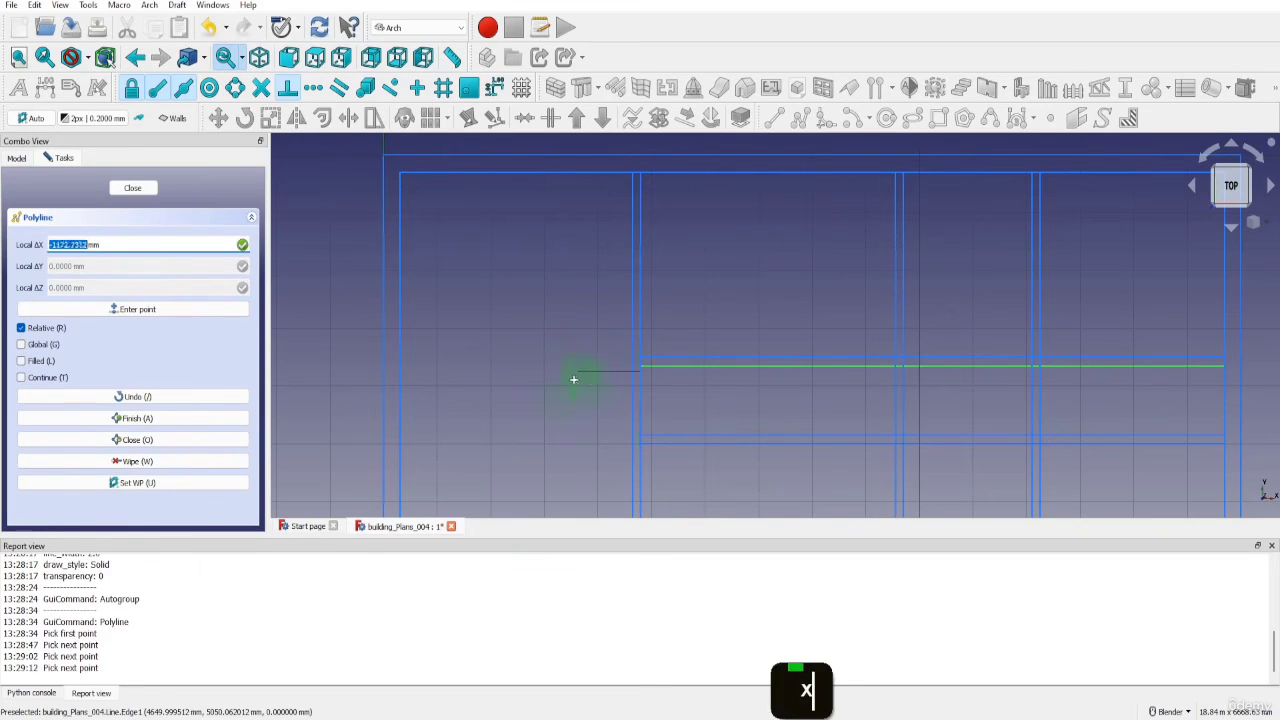
key(s)
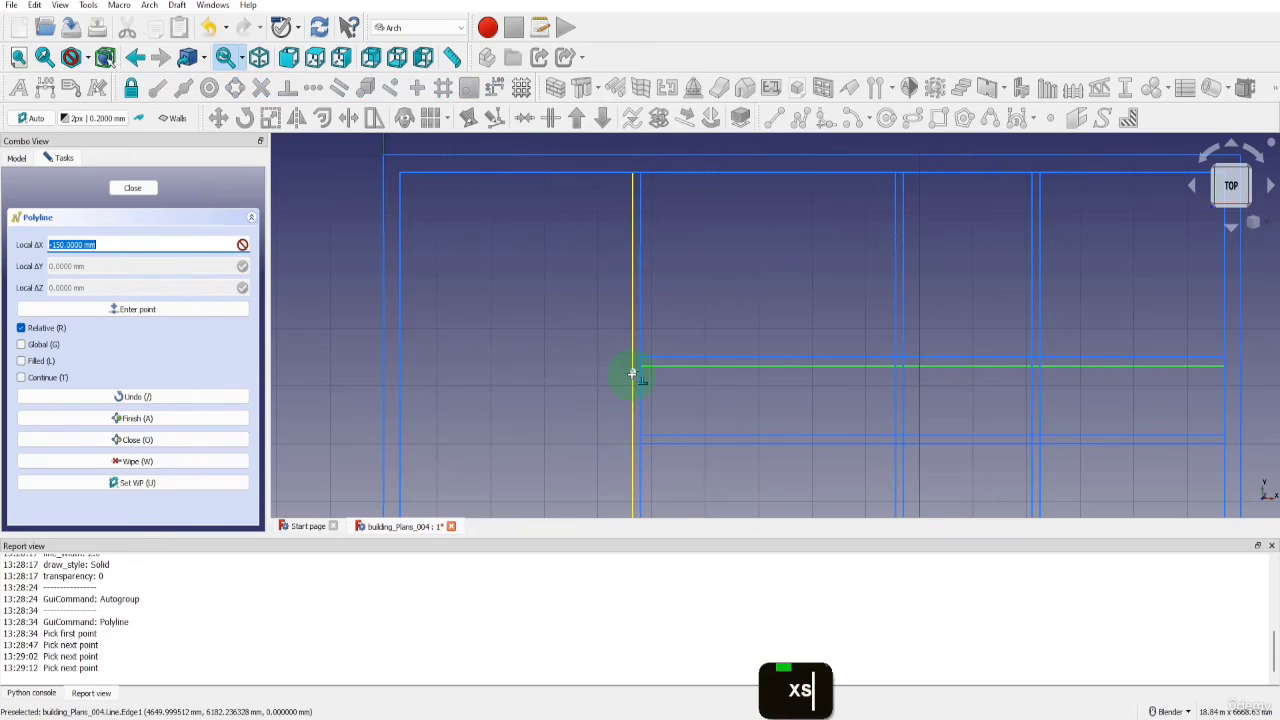
key(s)
key(s)
key(s)
key(s)
key(s)
key(s)
key(s)
key(s)
key(s)
key(s)
key(s)
key(s)
key(s)
key(s)
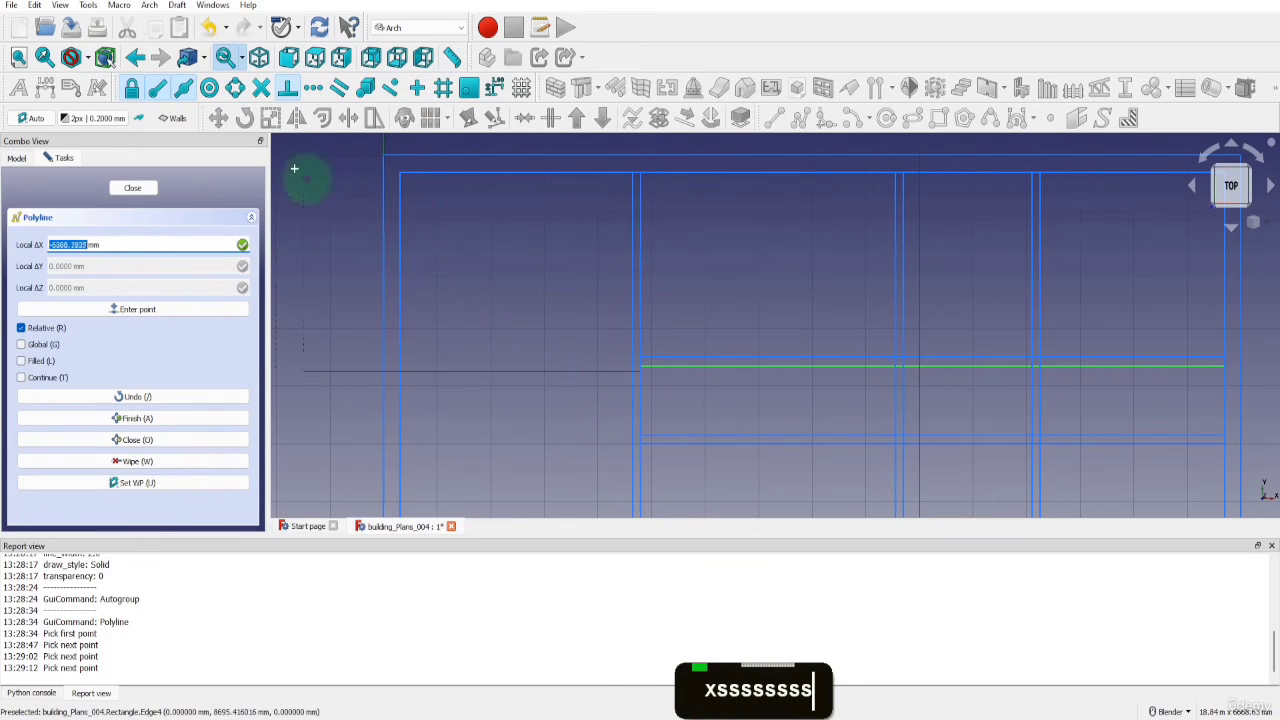
key(s)
key(s)
key(s)
key(s)
key(s)
key(s)
key(s)
key(s)
key(s)
key(s)
key(s)
key(s)
key(s)
key(s)
key(s)
key(s)
key(s)
key(s)
key(s)
key(s)
key(s)
key(s)
key(s)
key(s)
key(s)
key(s)
key(s)
key(s)
key(s)
key(s)
key(s)
key(s)
key(s)
key(s)
key(s)
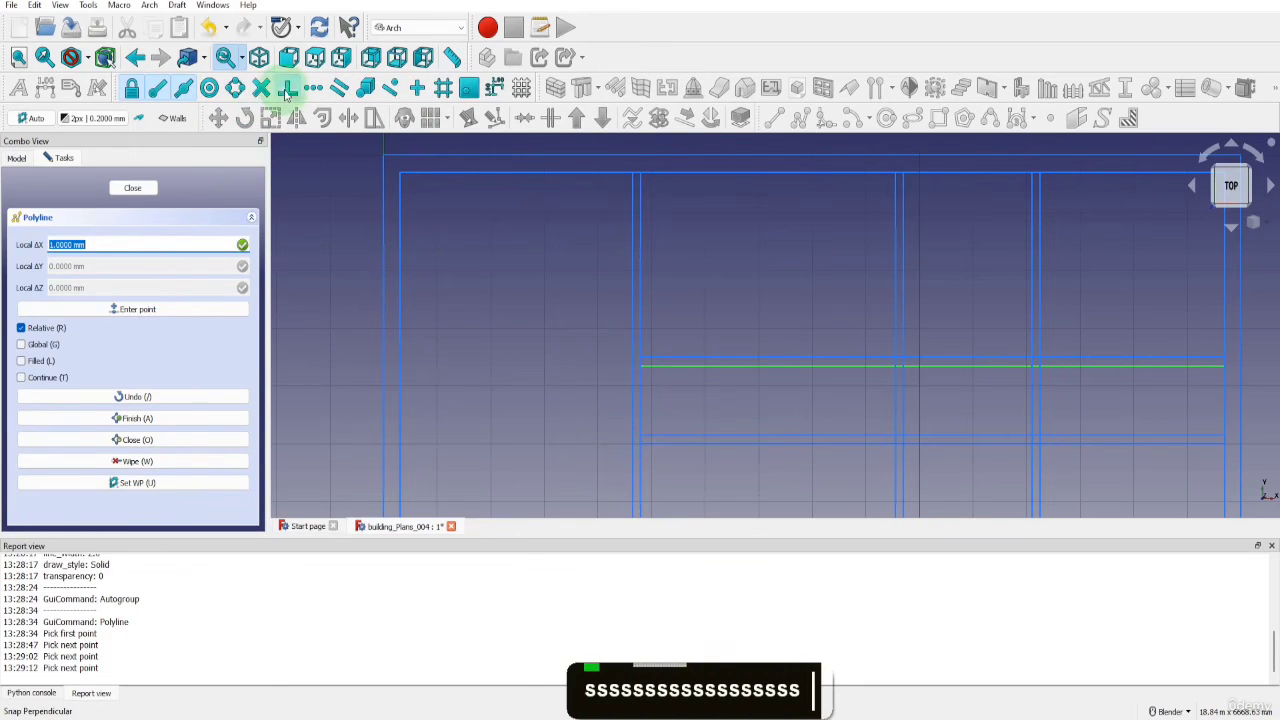
click(633, 368)
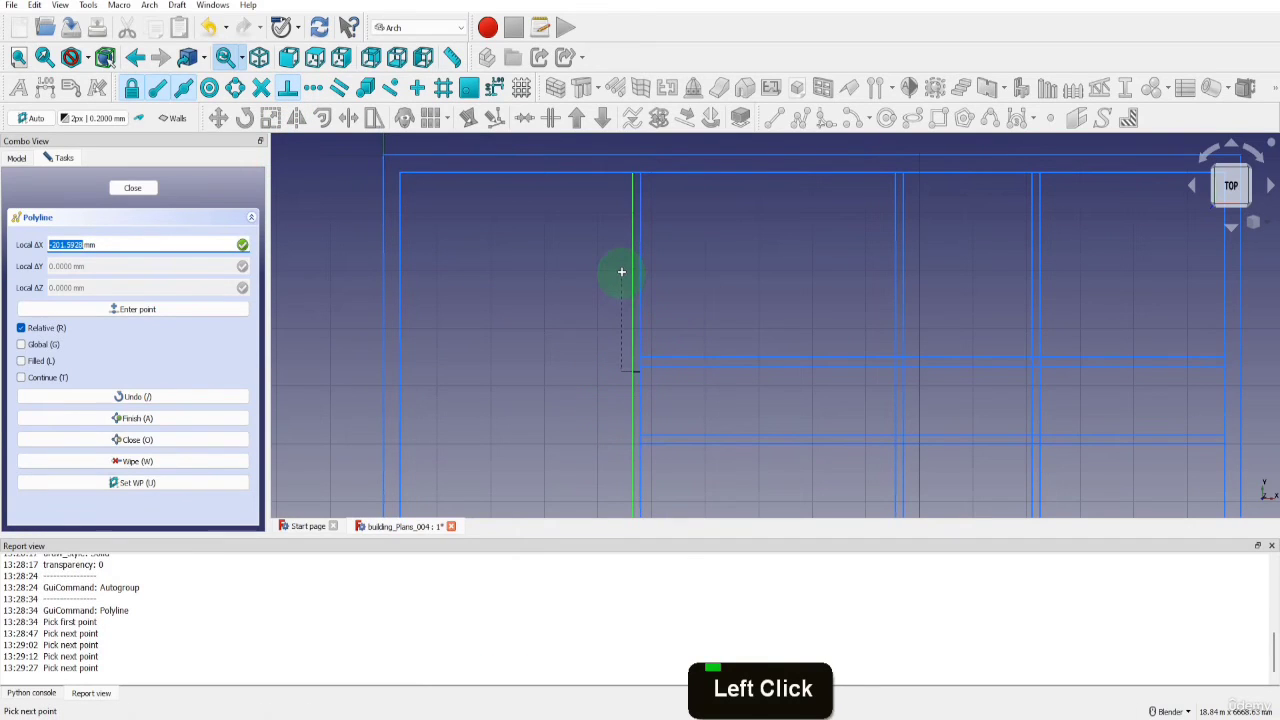
key(y)
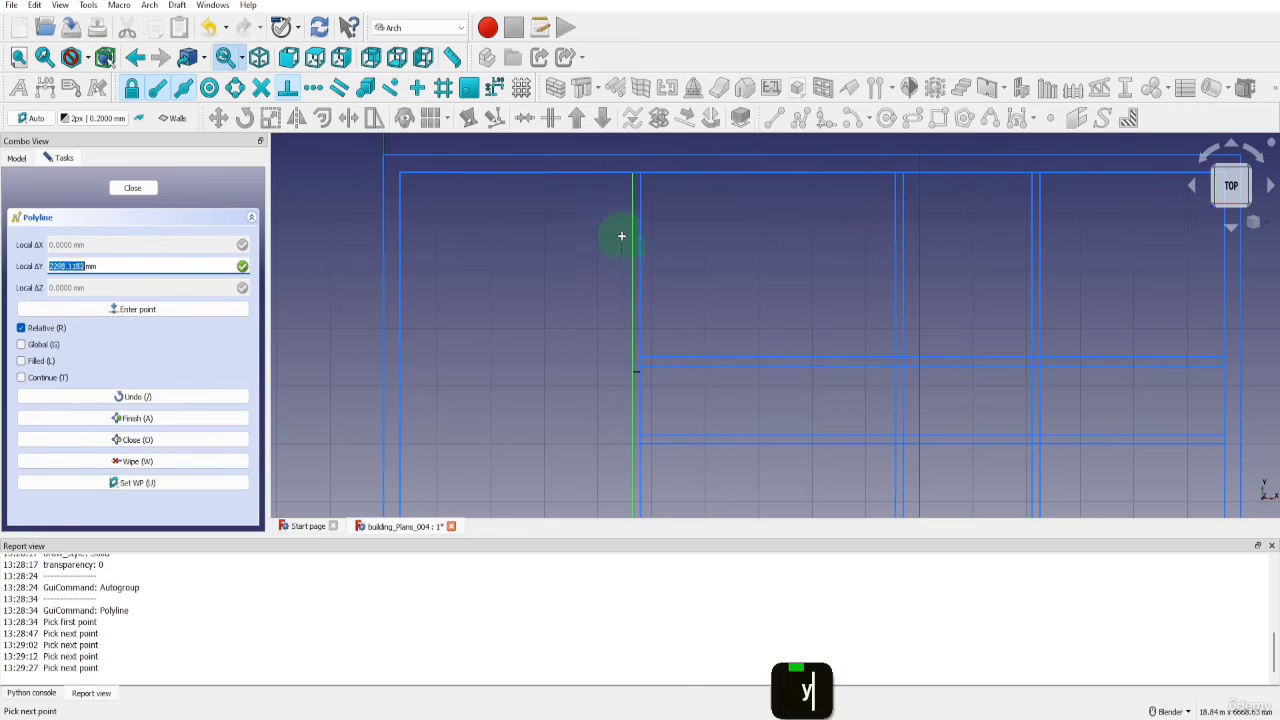
click(633, 180)
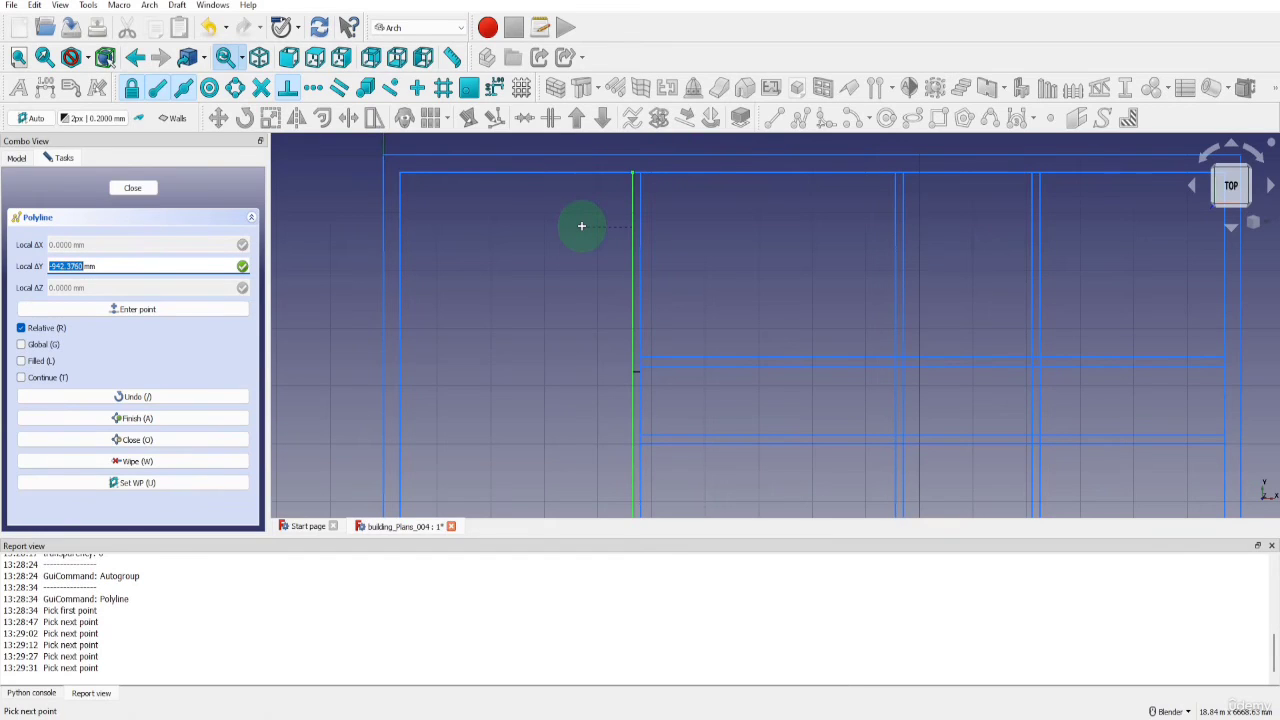
key(Escape)
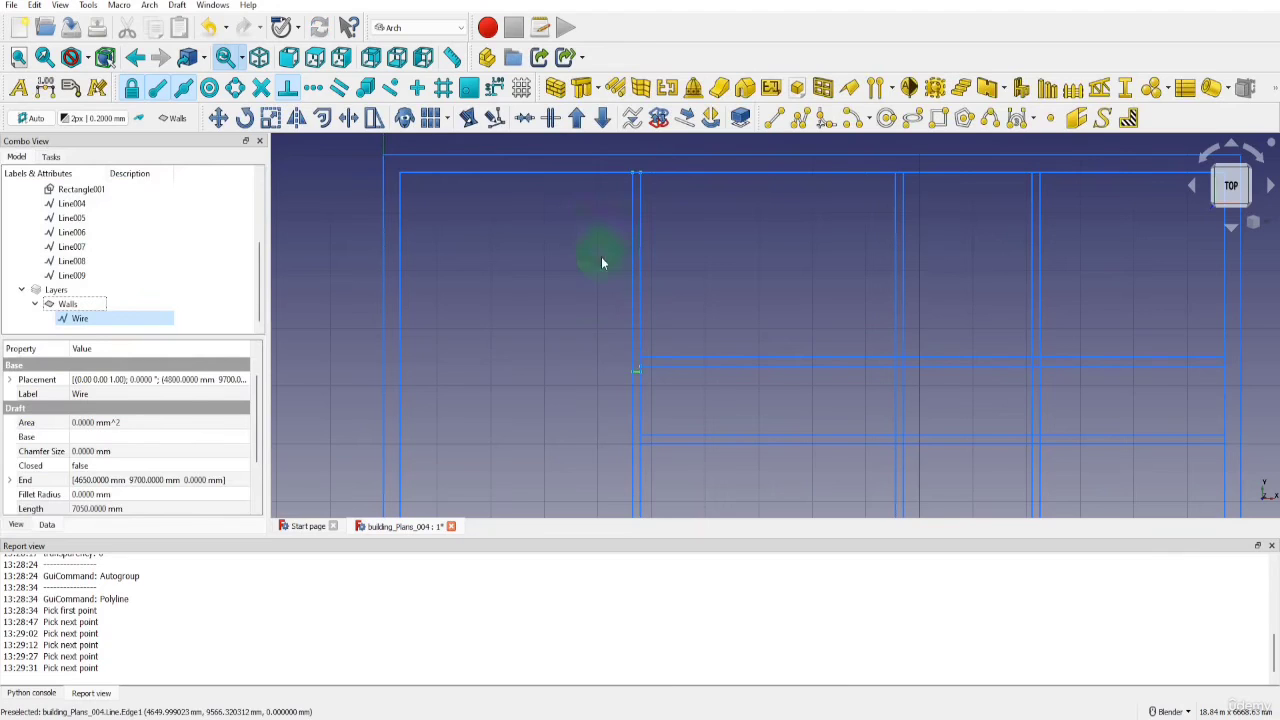
Copy the first interior wall's upper polyline 4900 mm along X, from that wall's left line to the second interior wall's left line
click(84, 320)
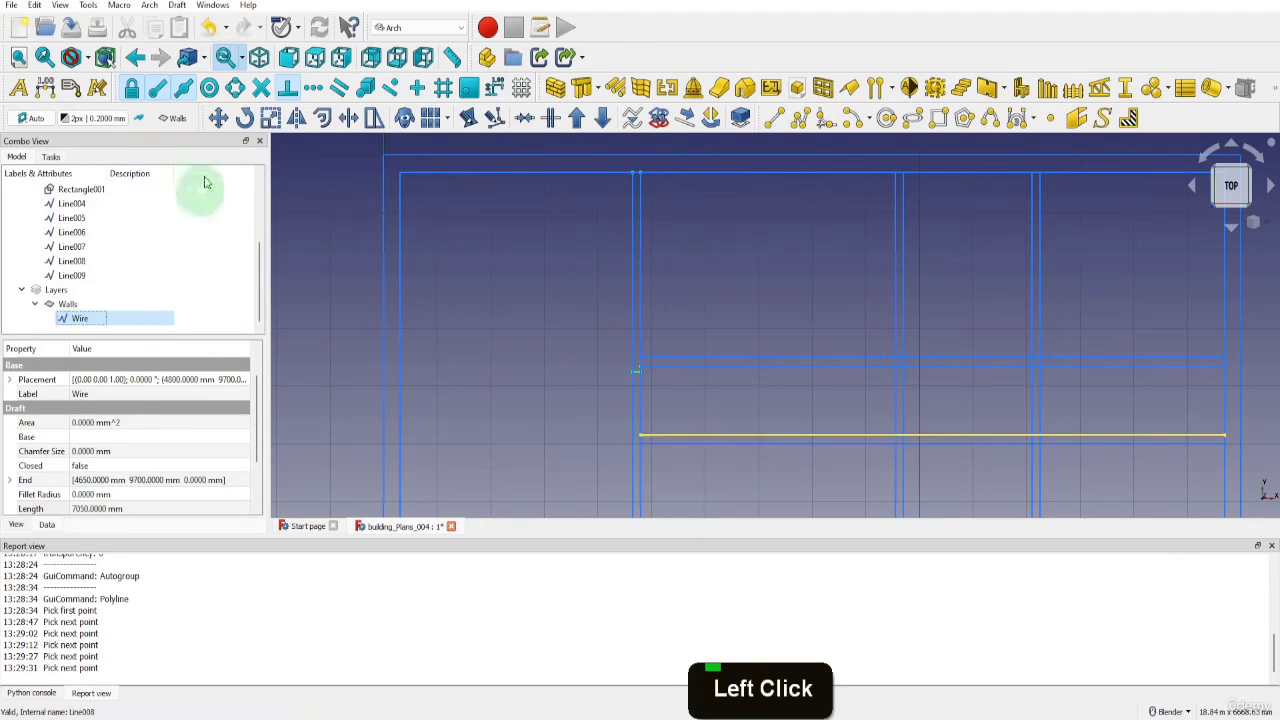
click(219, 119)
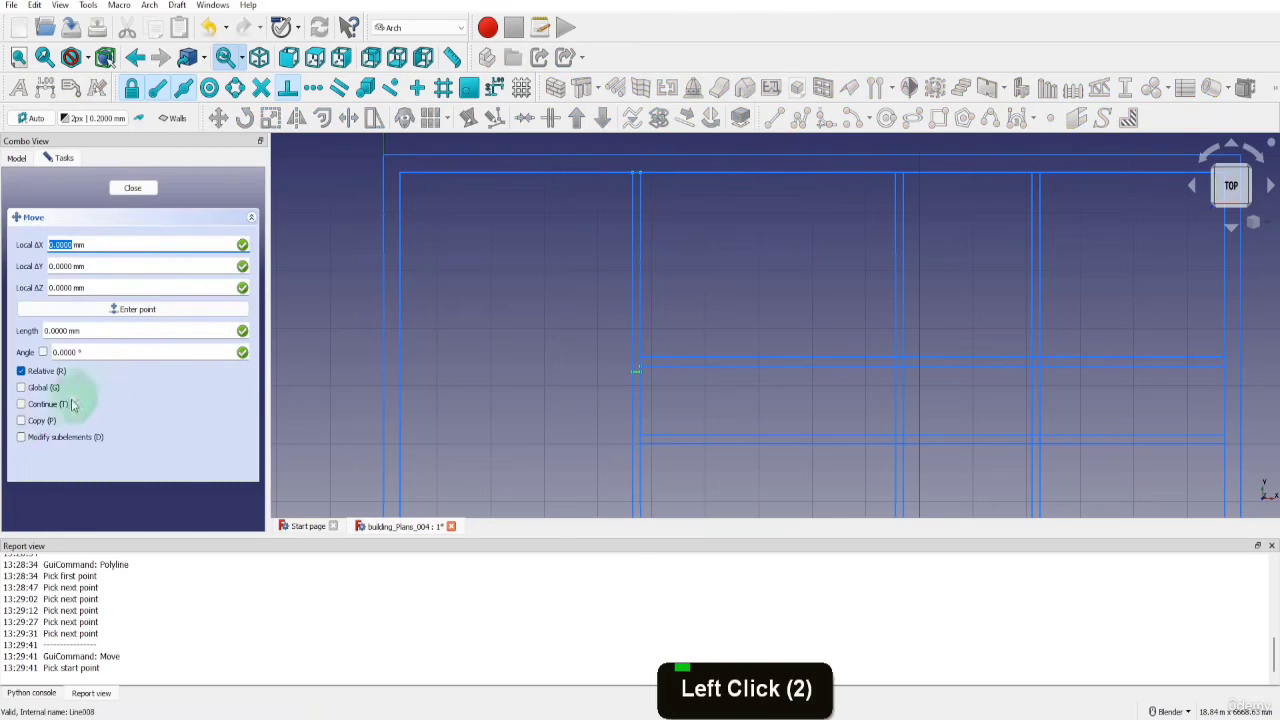
click(21, 421)
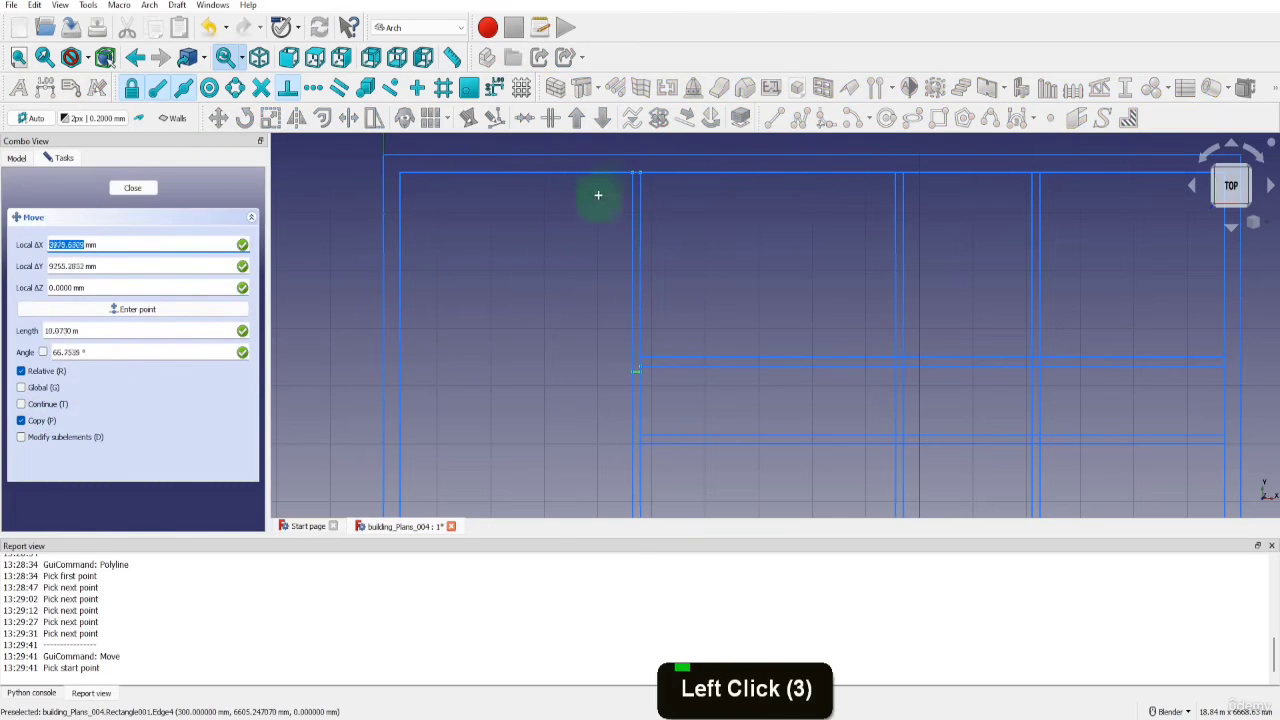
click(632, 178)
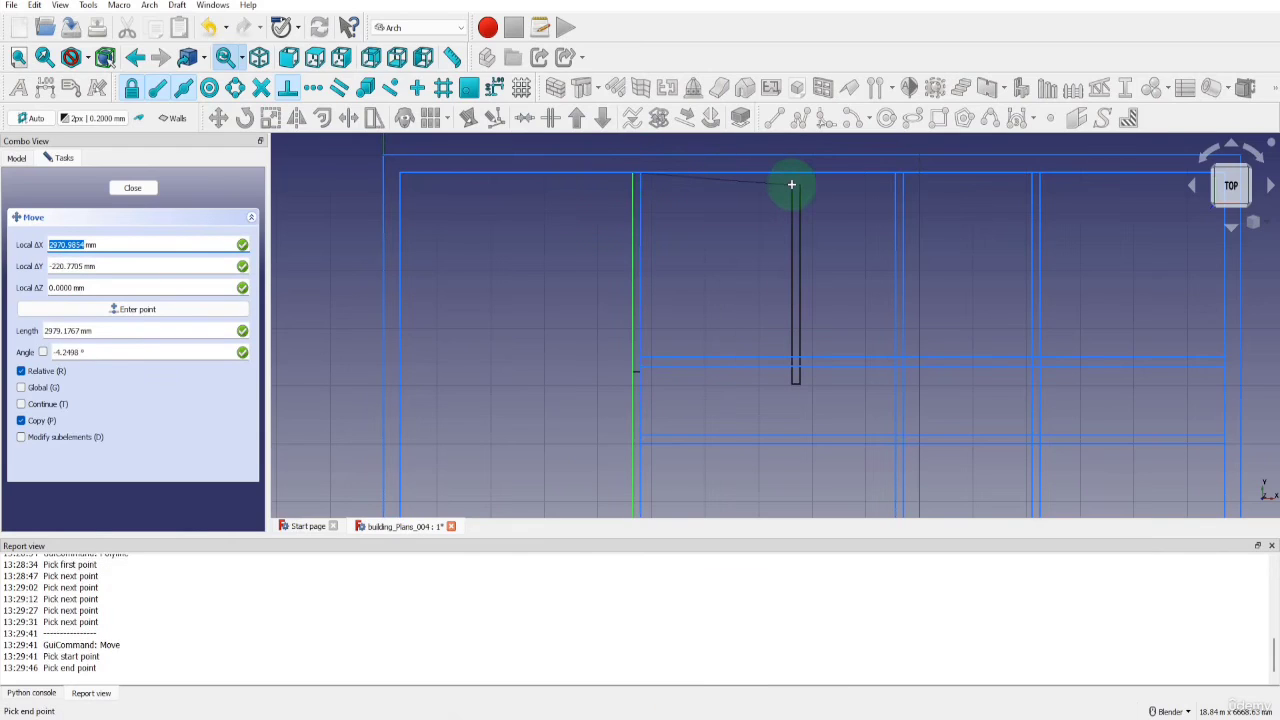
key(x)
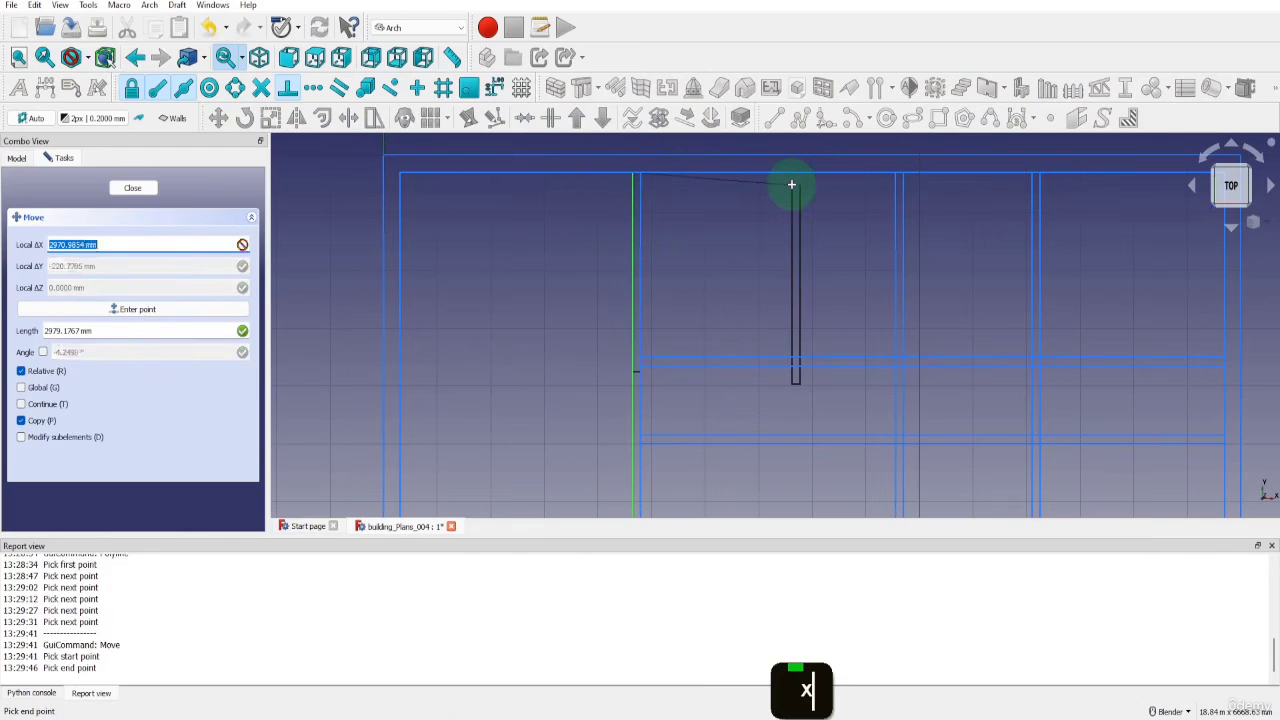
click(897, 176)
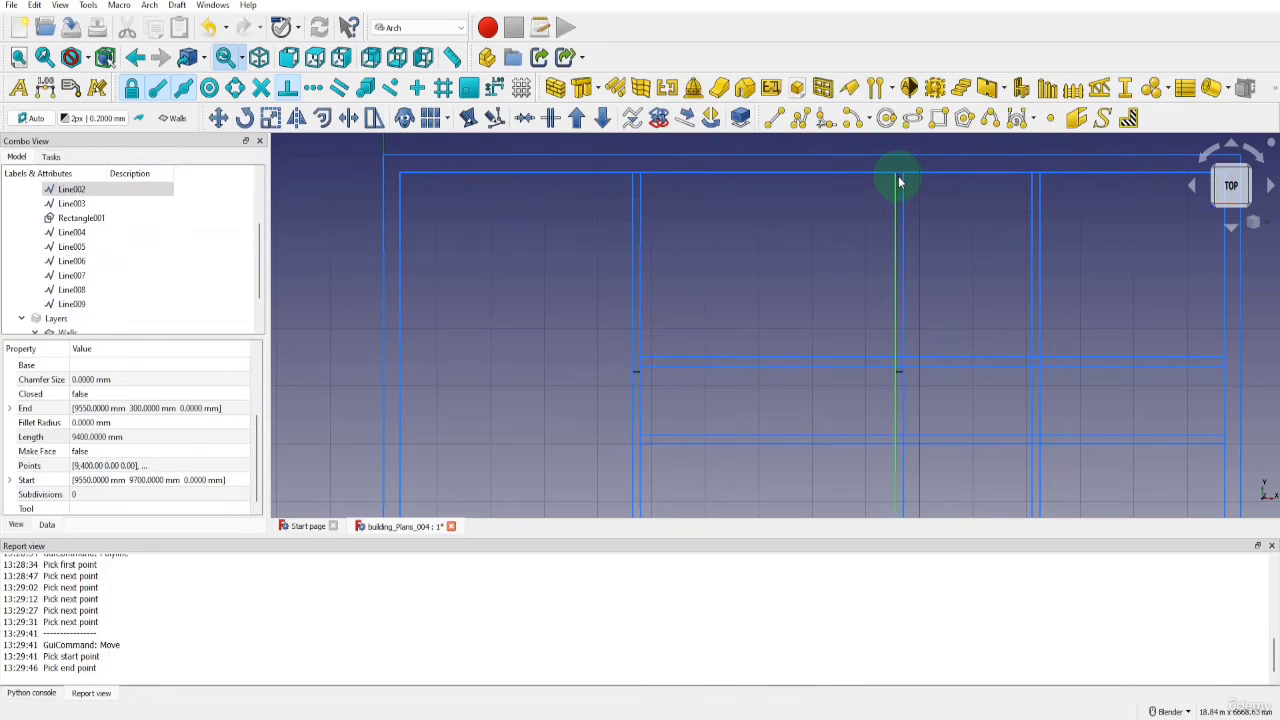
Collapse and hide the Construction group to inspect the two wall outlines, and show the group again
scroll(110, 215, up, 4)
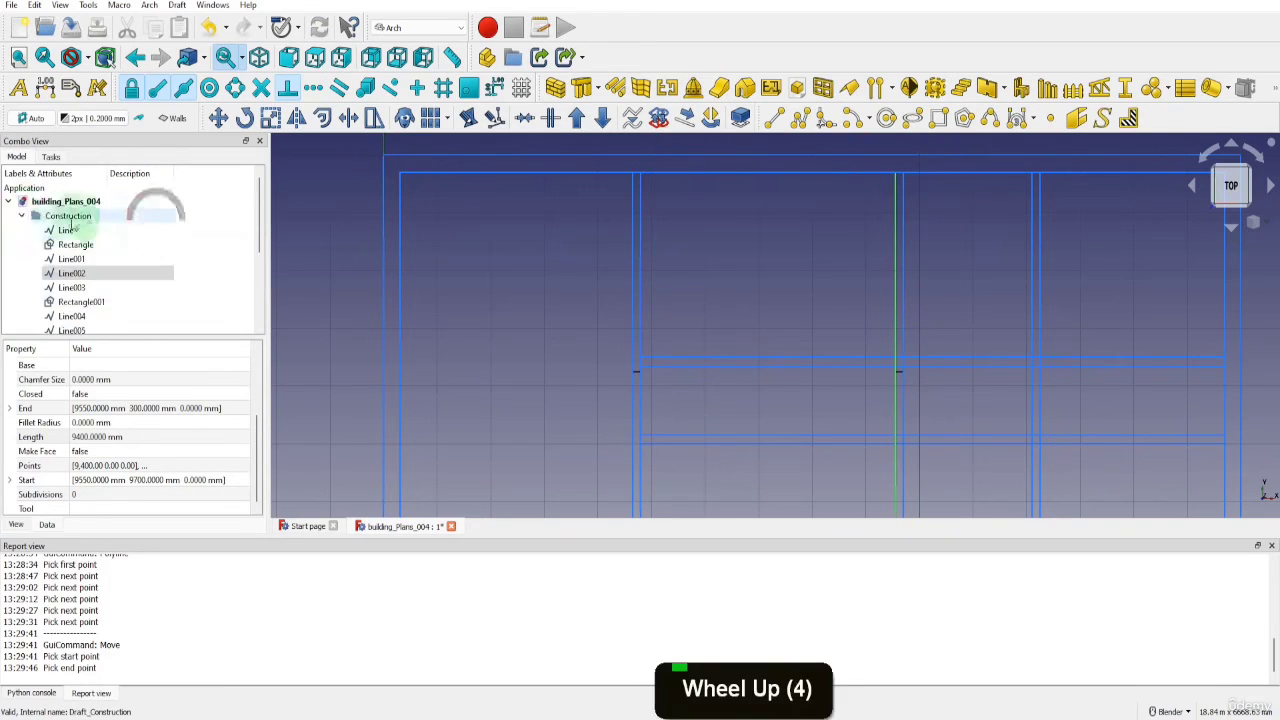
click(22, 216)
click(55, 216)
key(space)
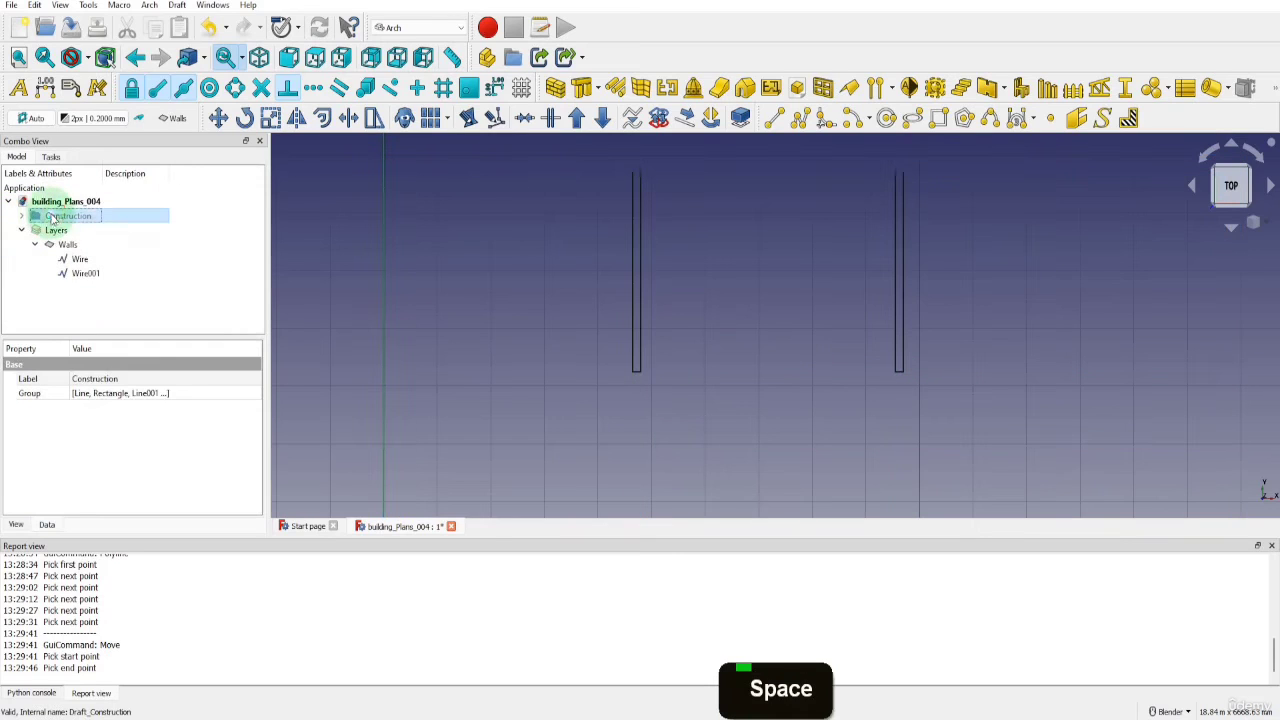
scroll(604, 281, down, 1)
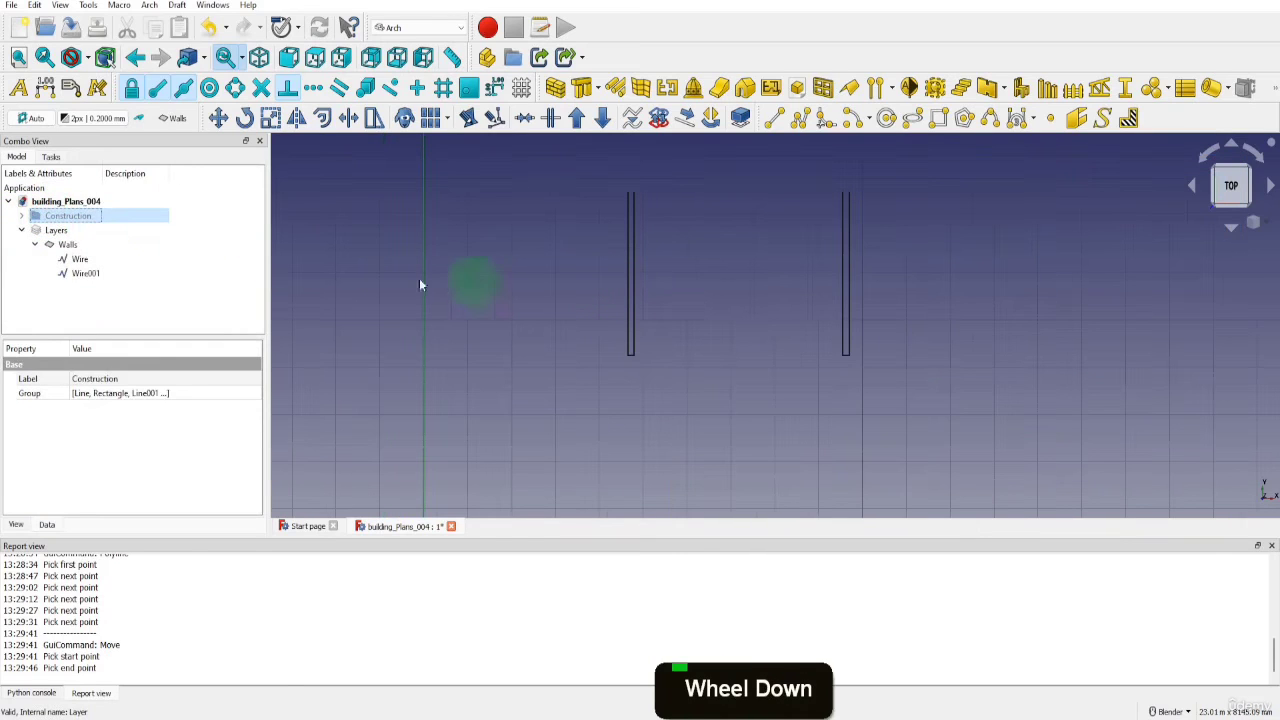
click(72, 217)
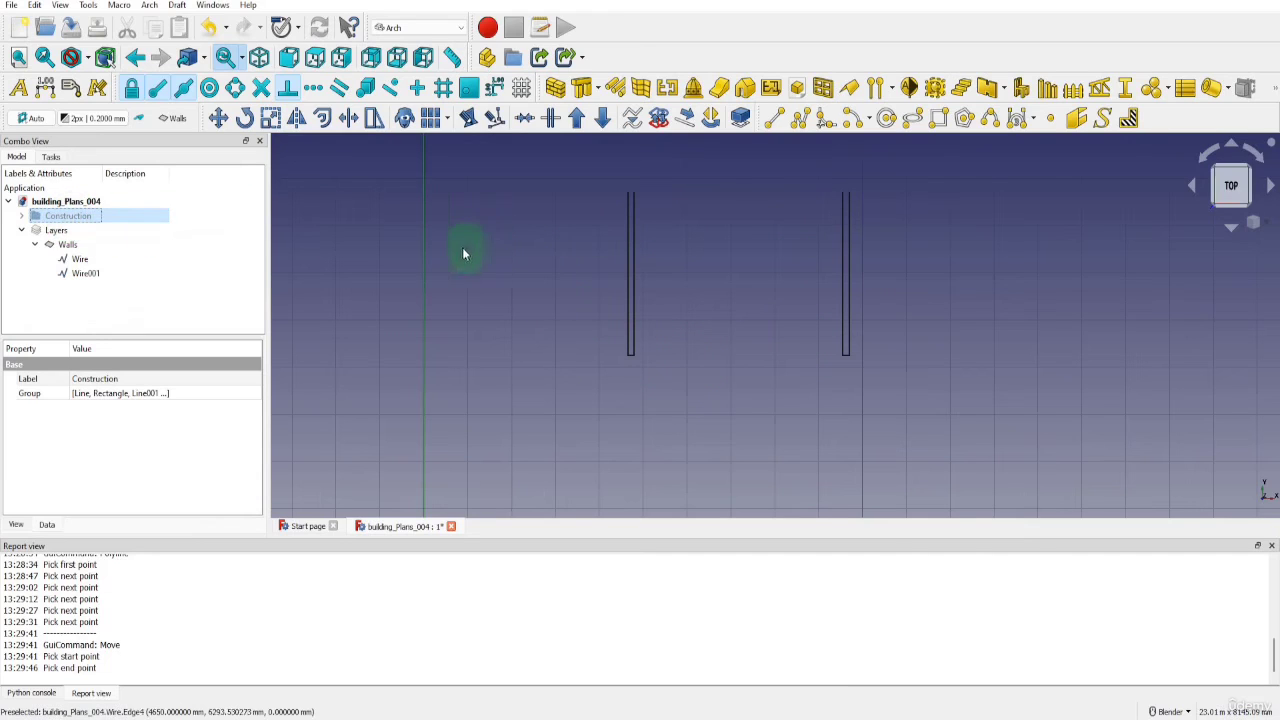
key(space)
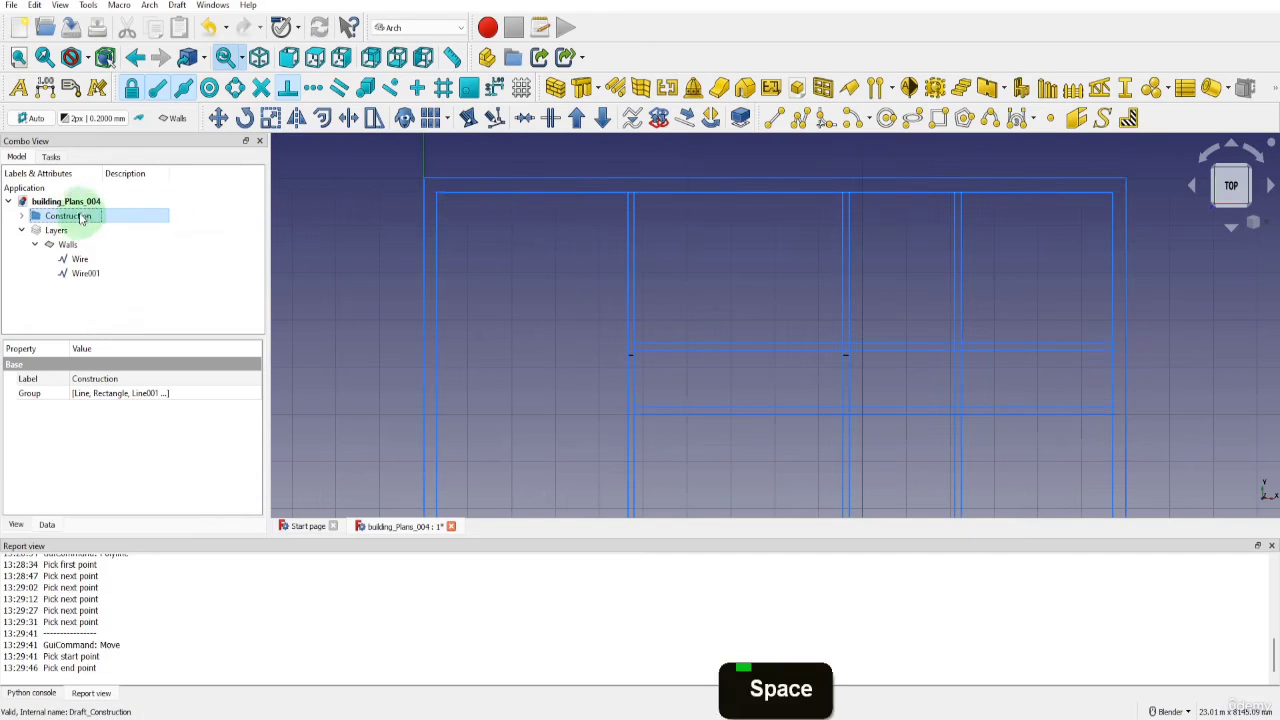
Start a polyline at the bottom of the first interior wall's right line, going 4850 mm up to the lower corridor wall's upper line and 100 mm further
scroll(545, 210, down, 2)
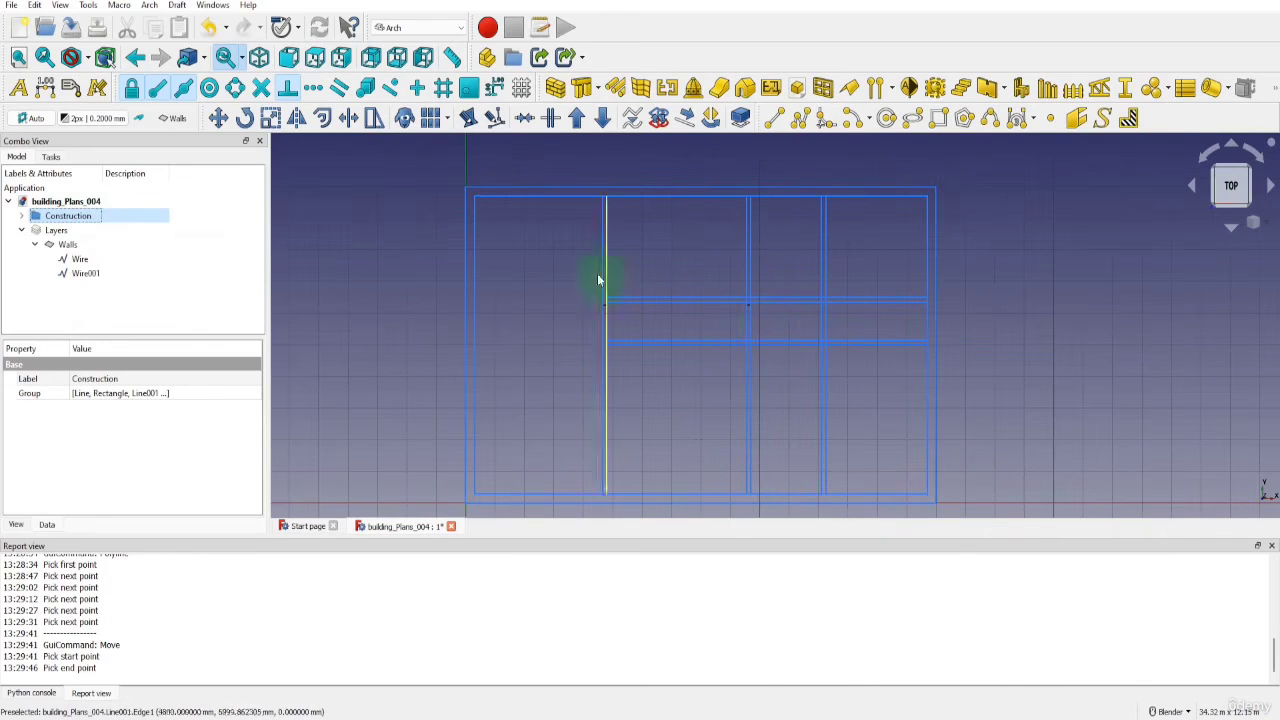
click(801, 118)
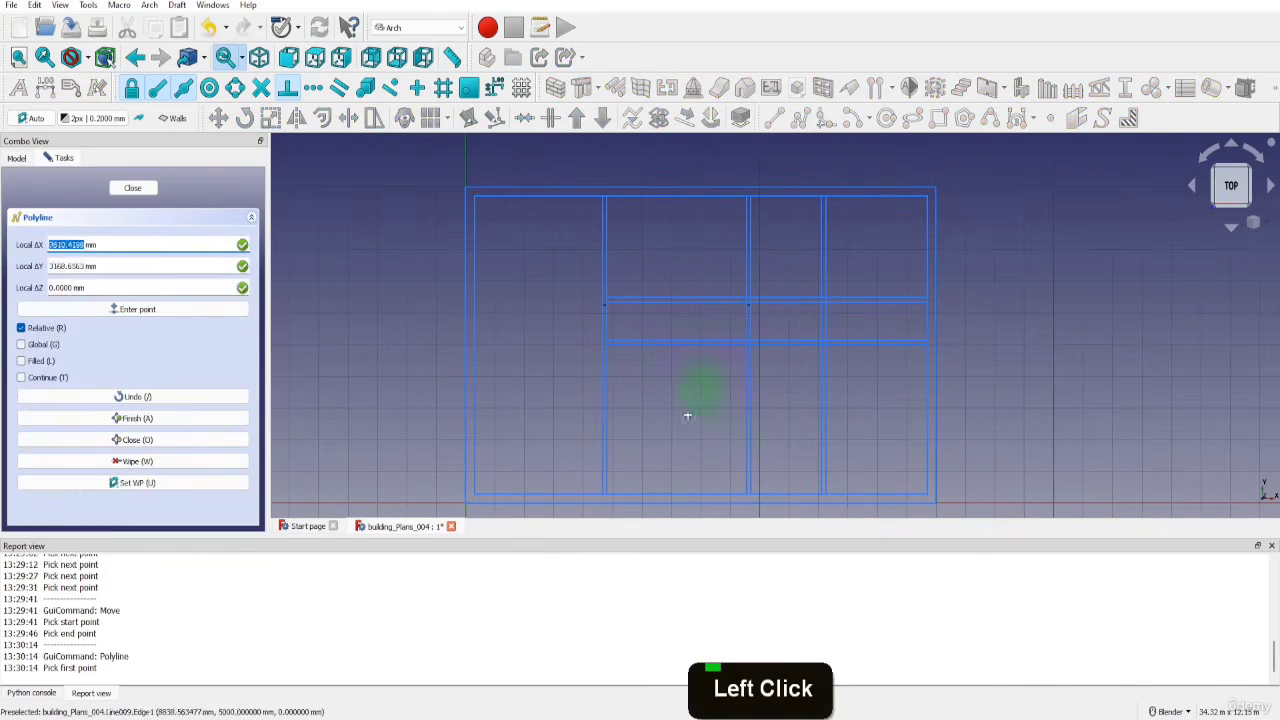
scroll(604, 495, up, 3)
click(604, 487)
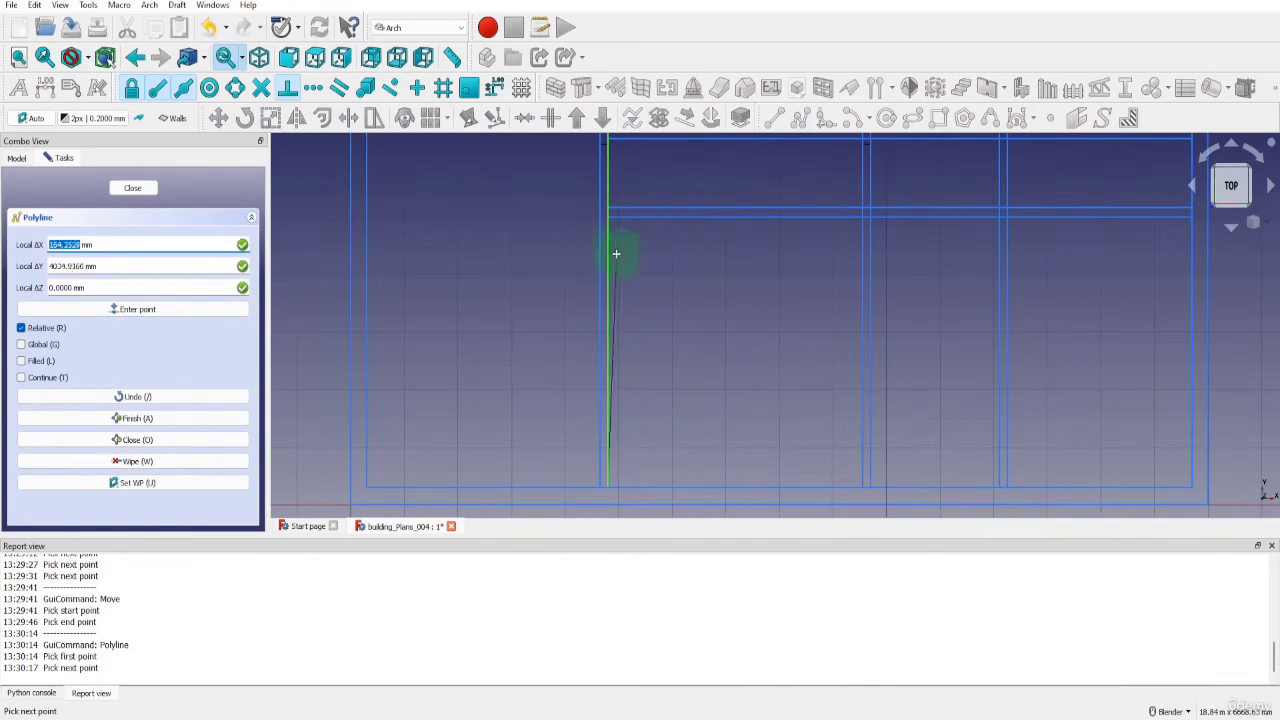
key(y)
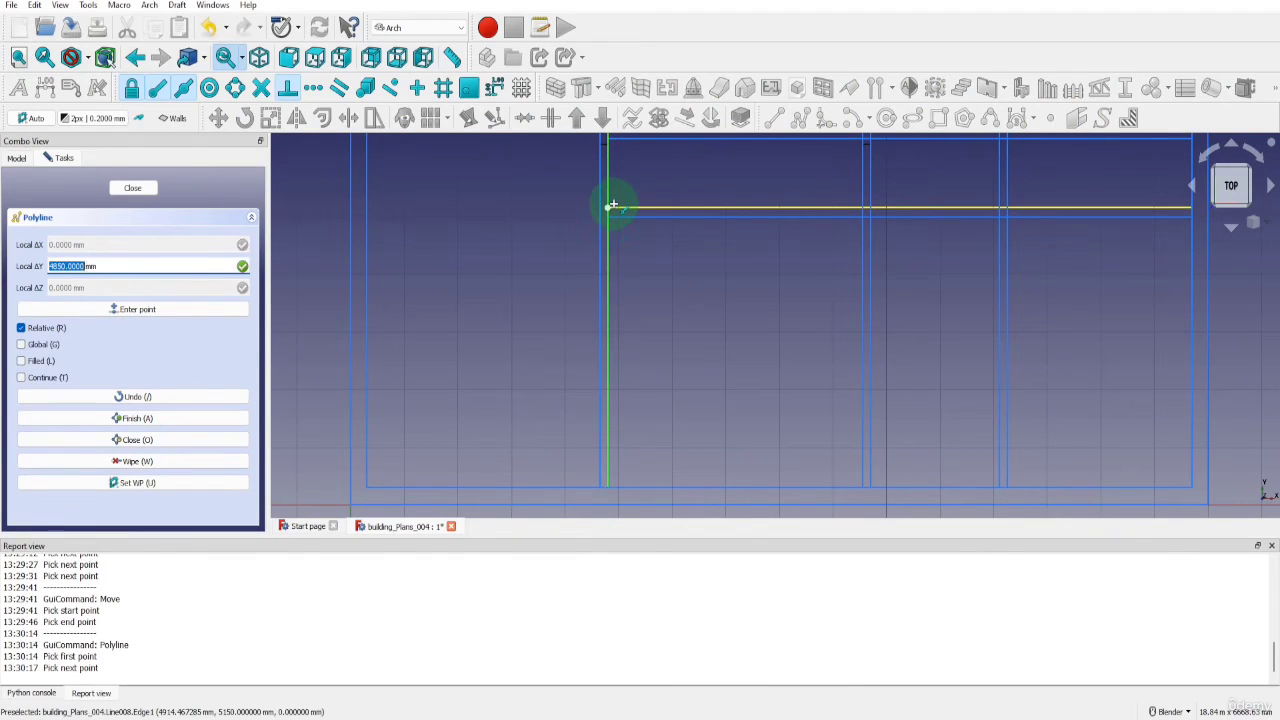
click(612, 205)
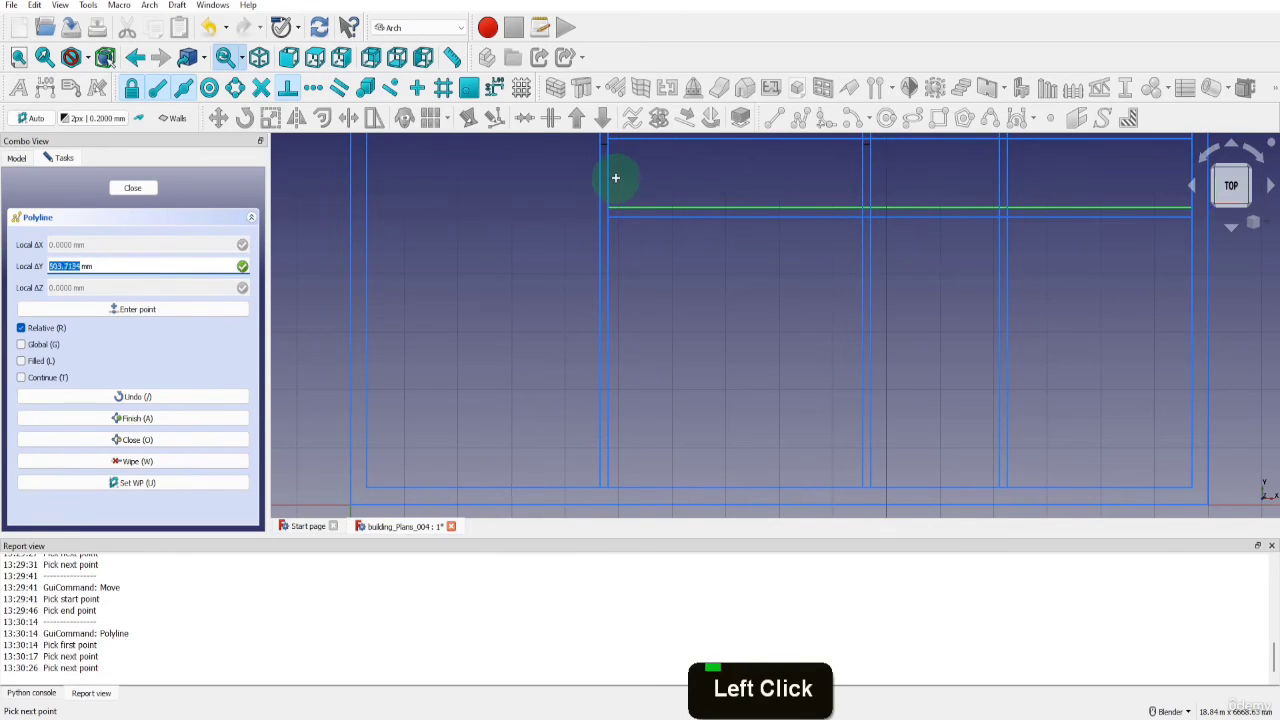
text(100)
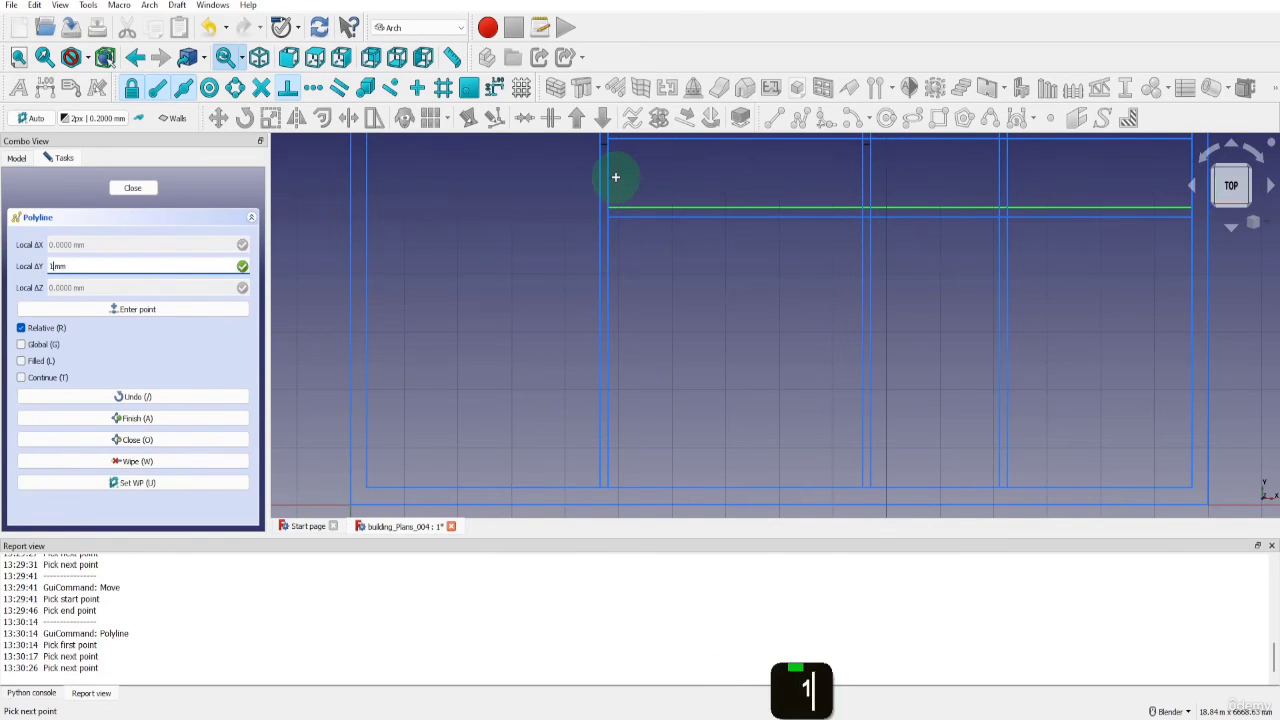
key(Return)
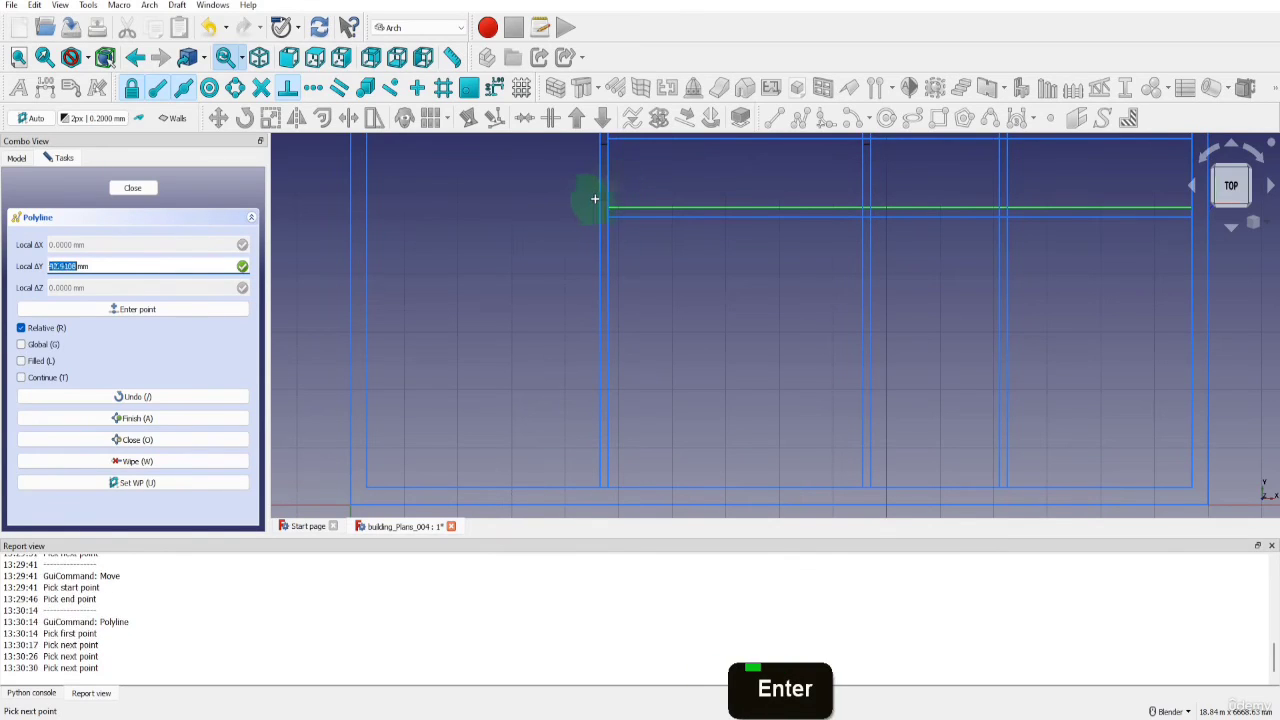
Continue the polyline 150 mm across to the wall's left line and straight down to the inner outline, and finish it open
key(x)
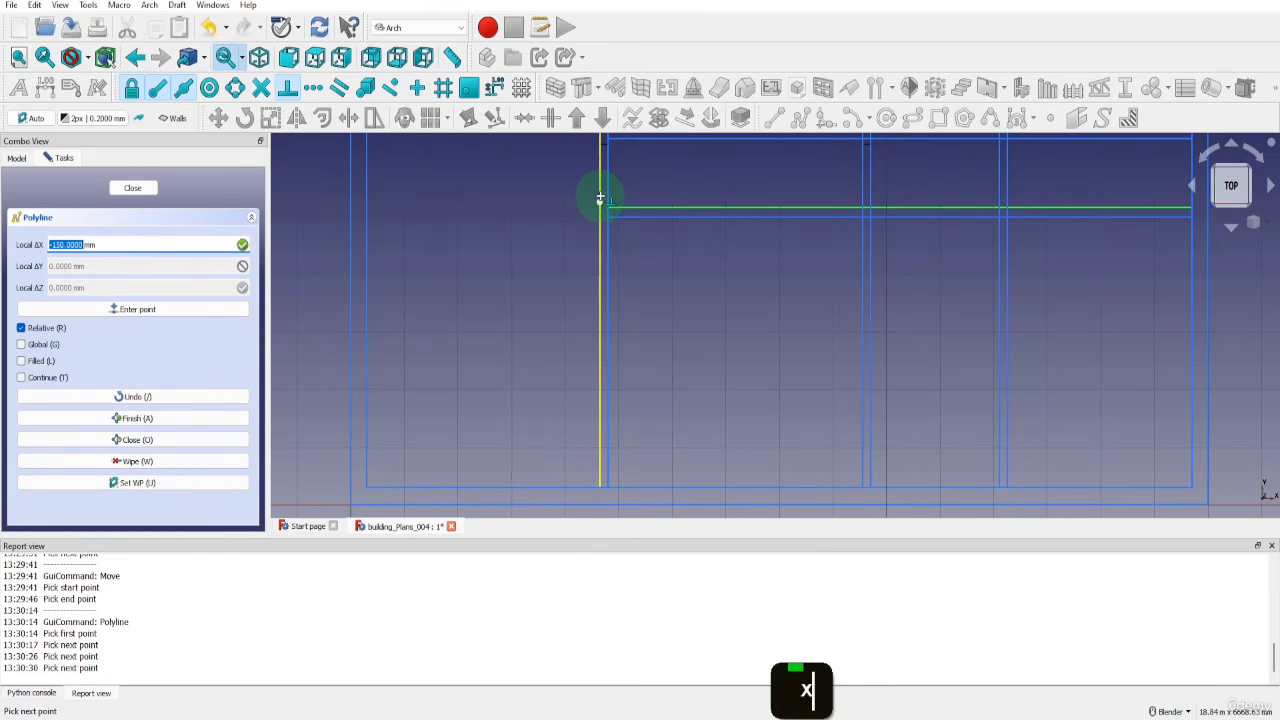
click(600, 199)
key(y)
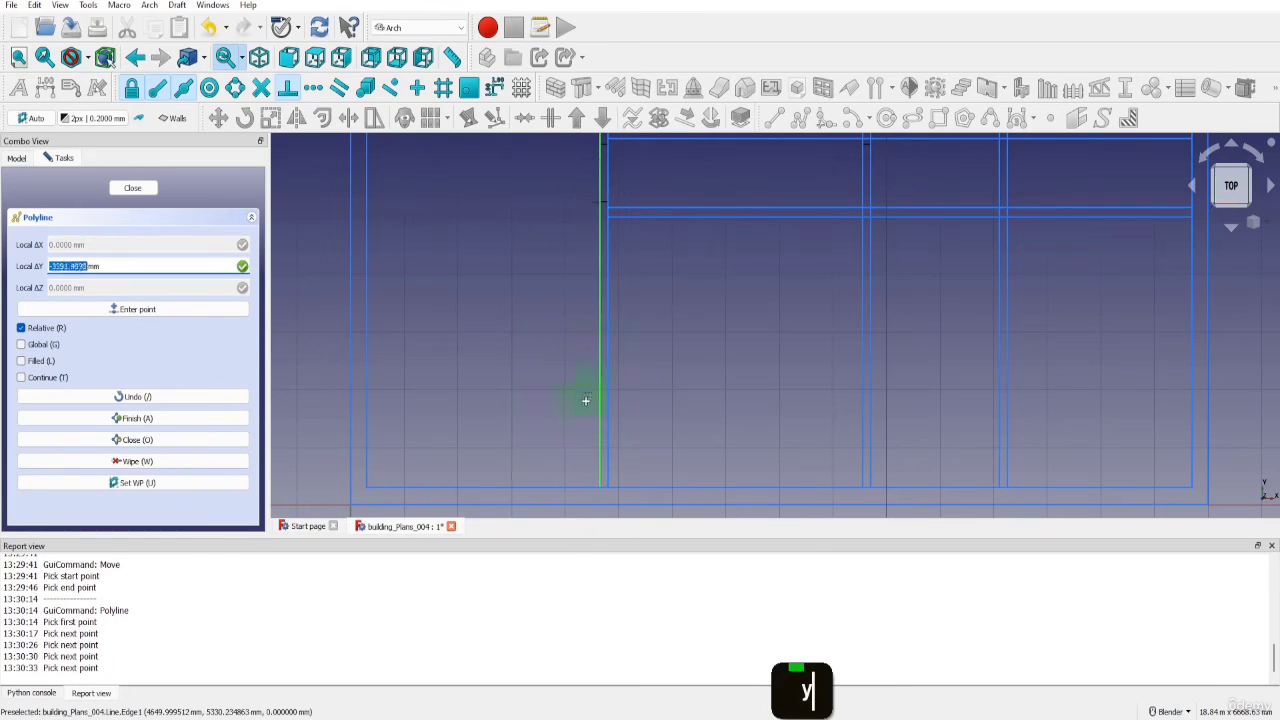
click(596, 479)
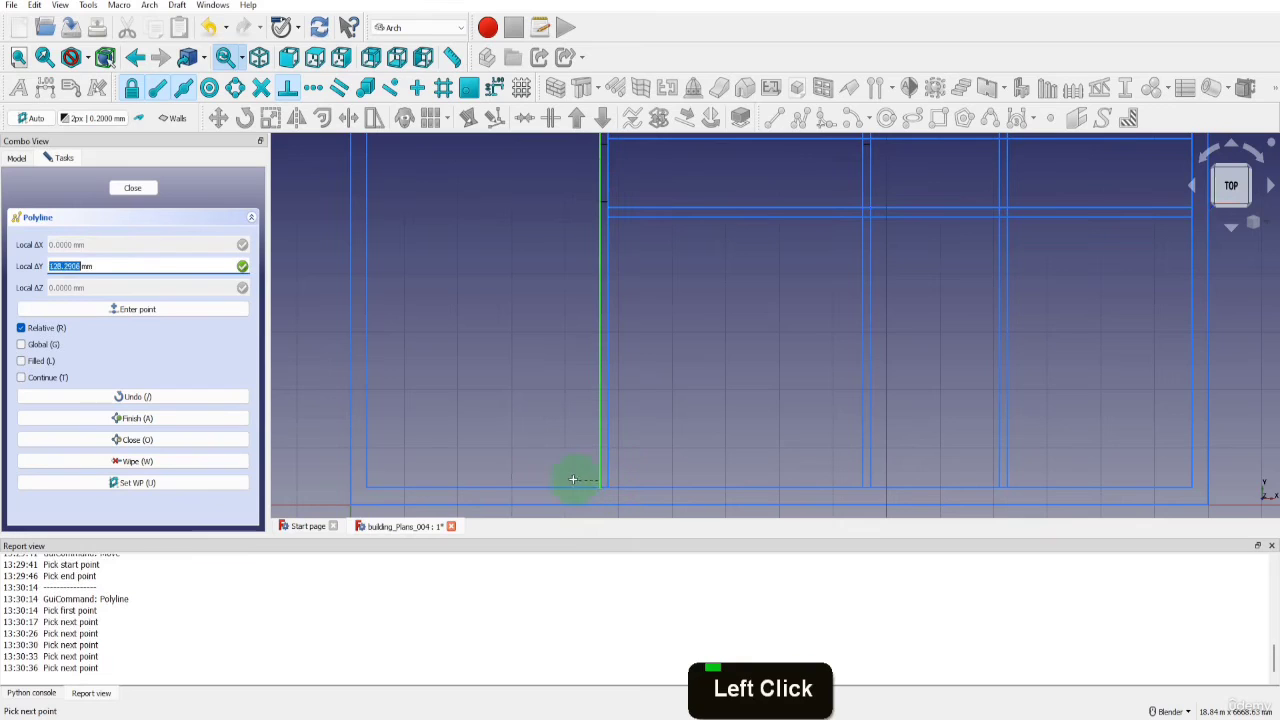
key(Escape)
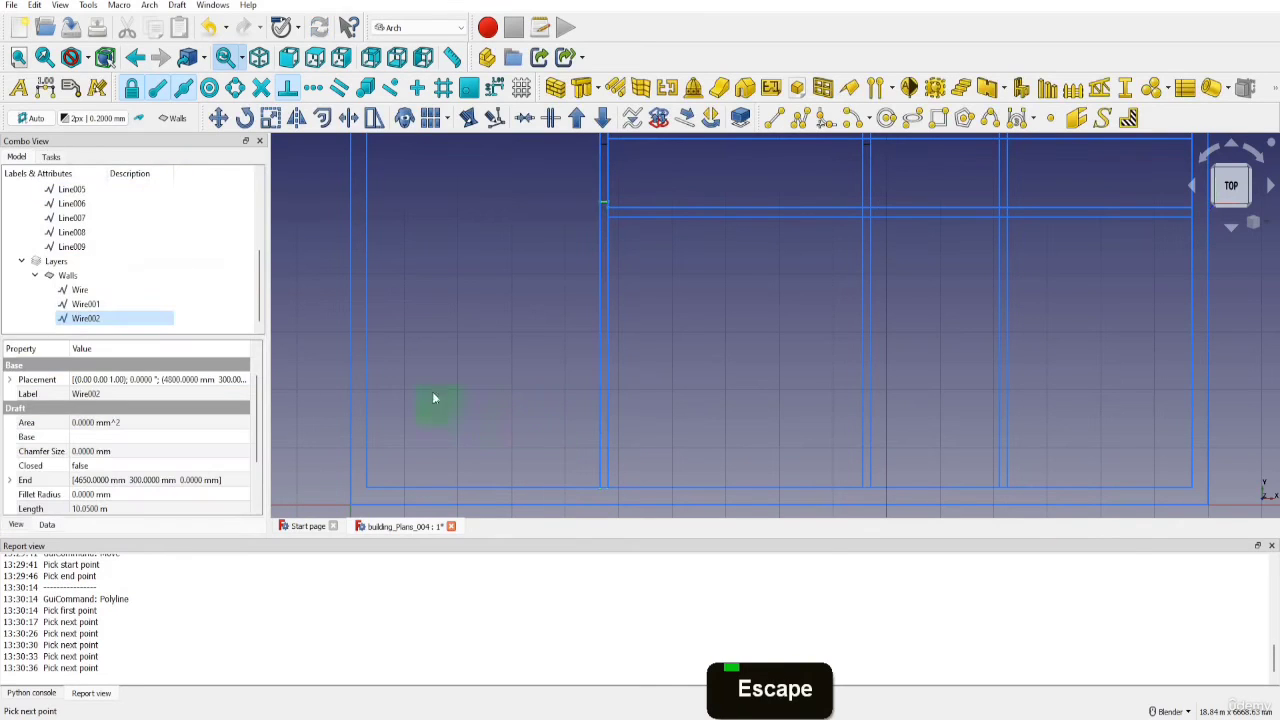
Copy the lower wall polyline 4900 mm along X from the first interior wall's left line to the second interior wall's left line
click(222, 121)
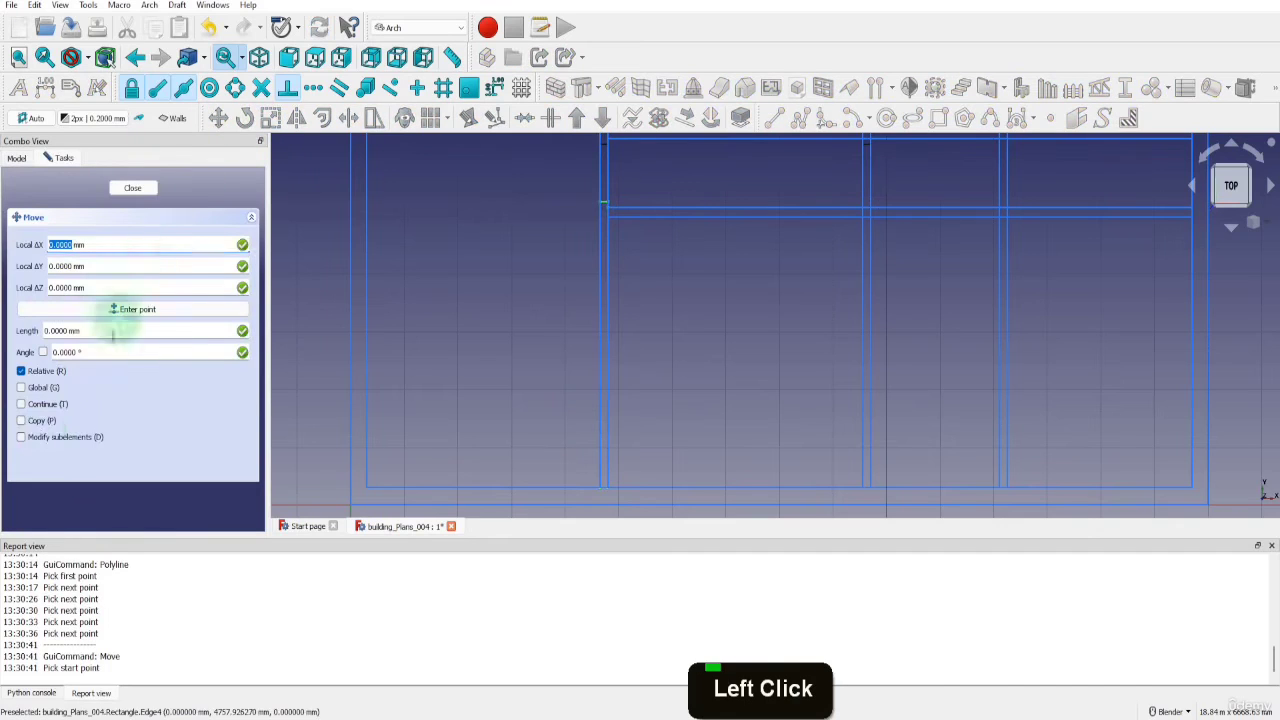
click(21, 421)
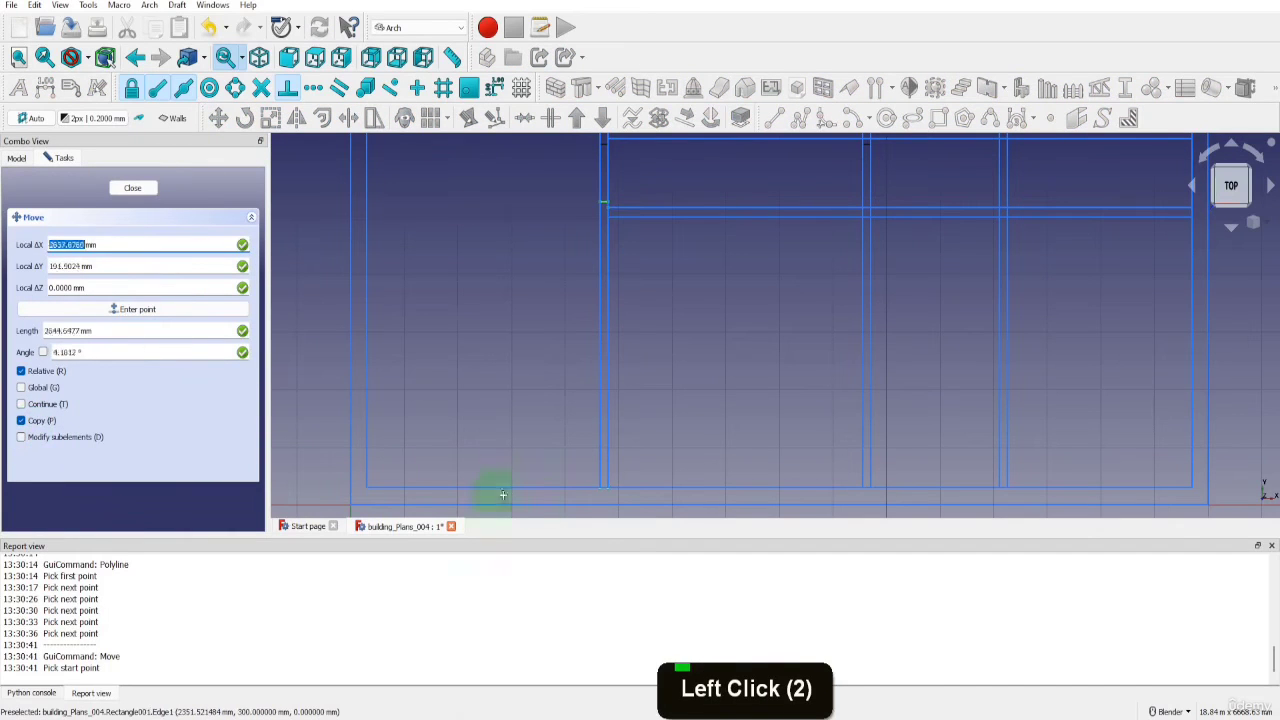
click(601, 487)
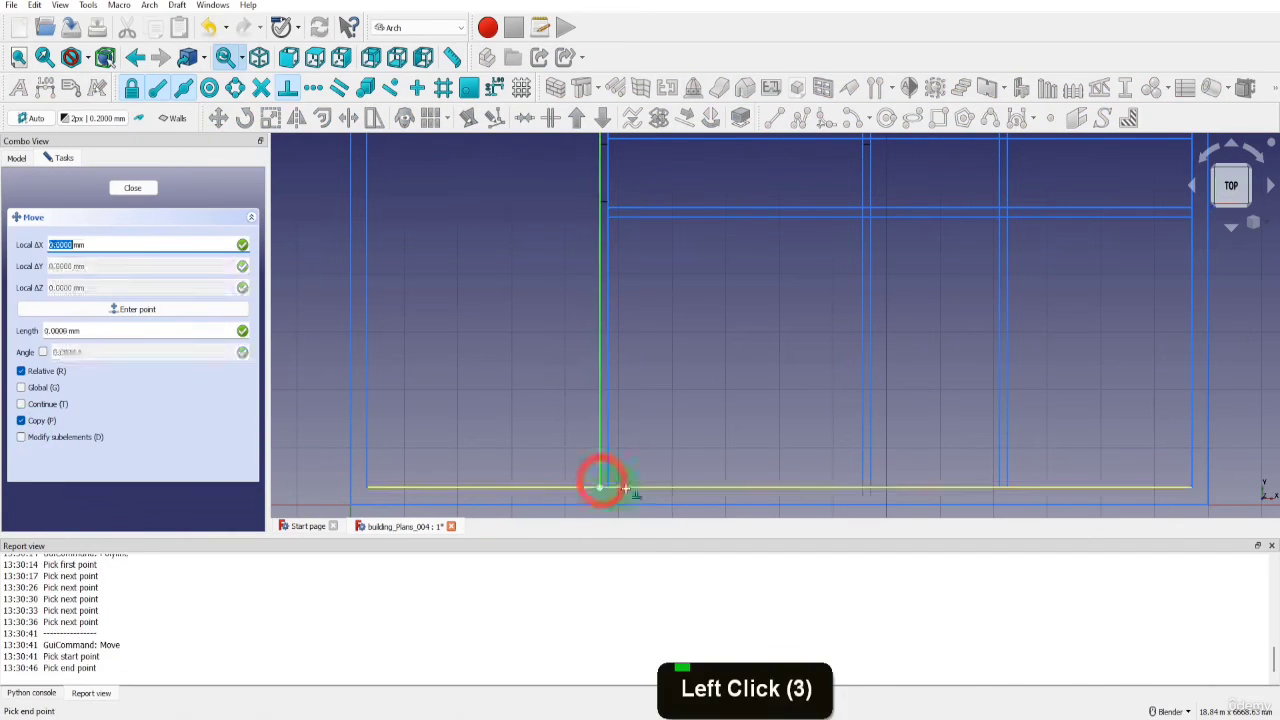
key(x)
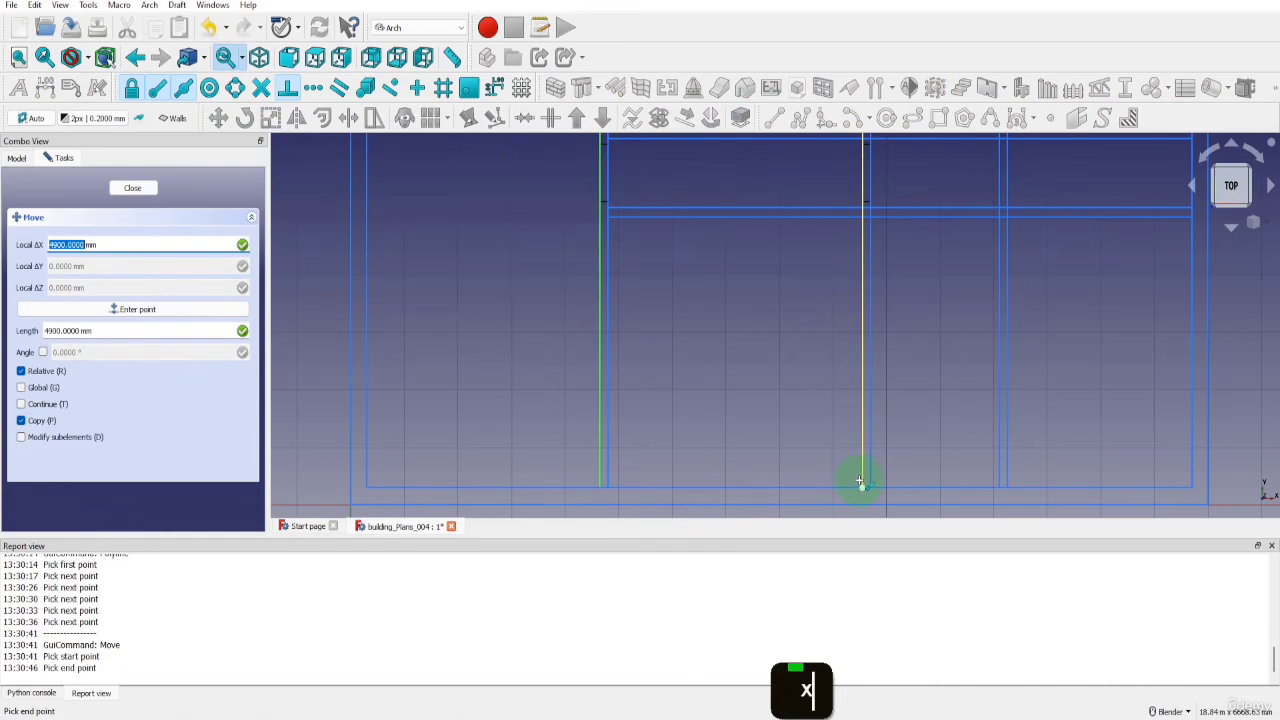
click(862, 479)
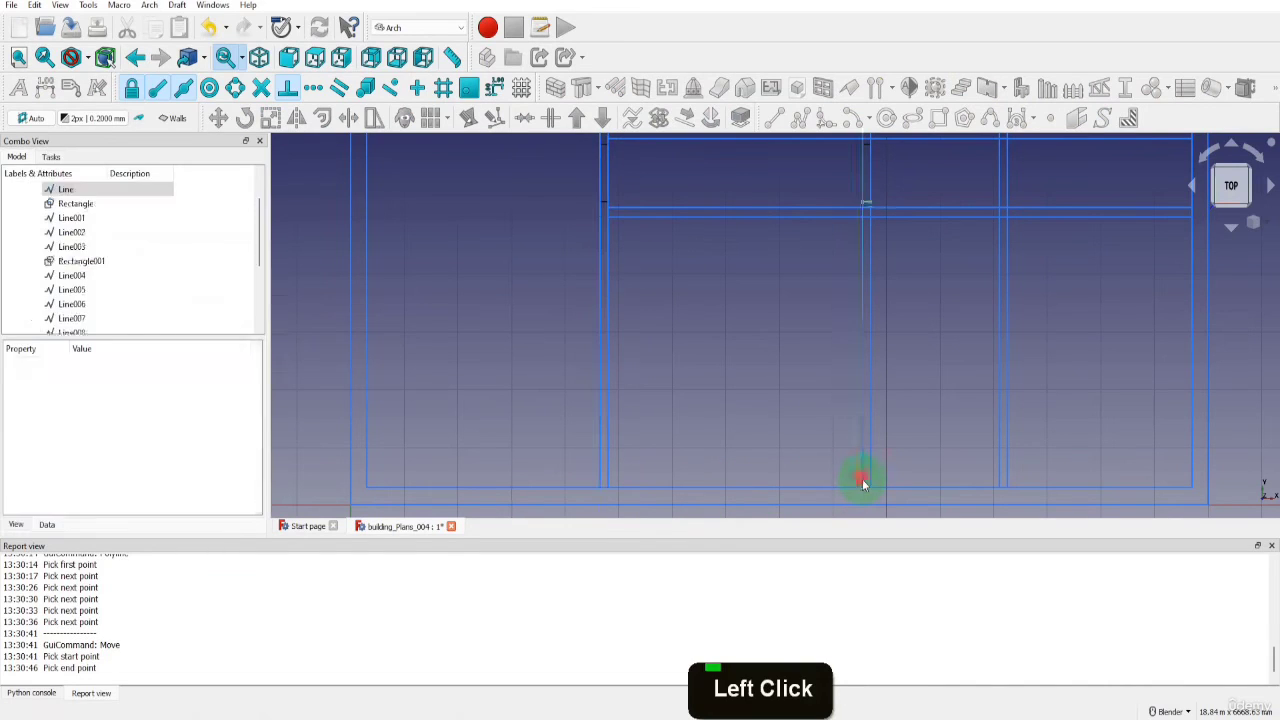
Draw two vertical lines along both sides of the third interior wall, each running 9400 mm from the top to the bottom of the inner outline
scroll(752, 455, down, 3)
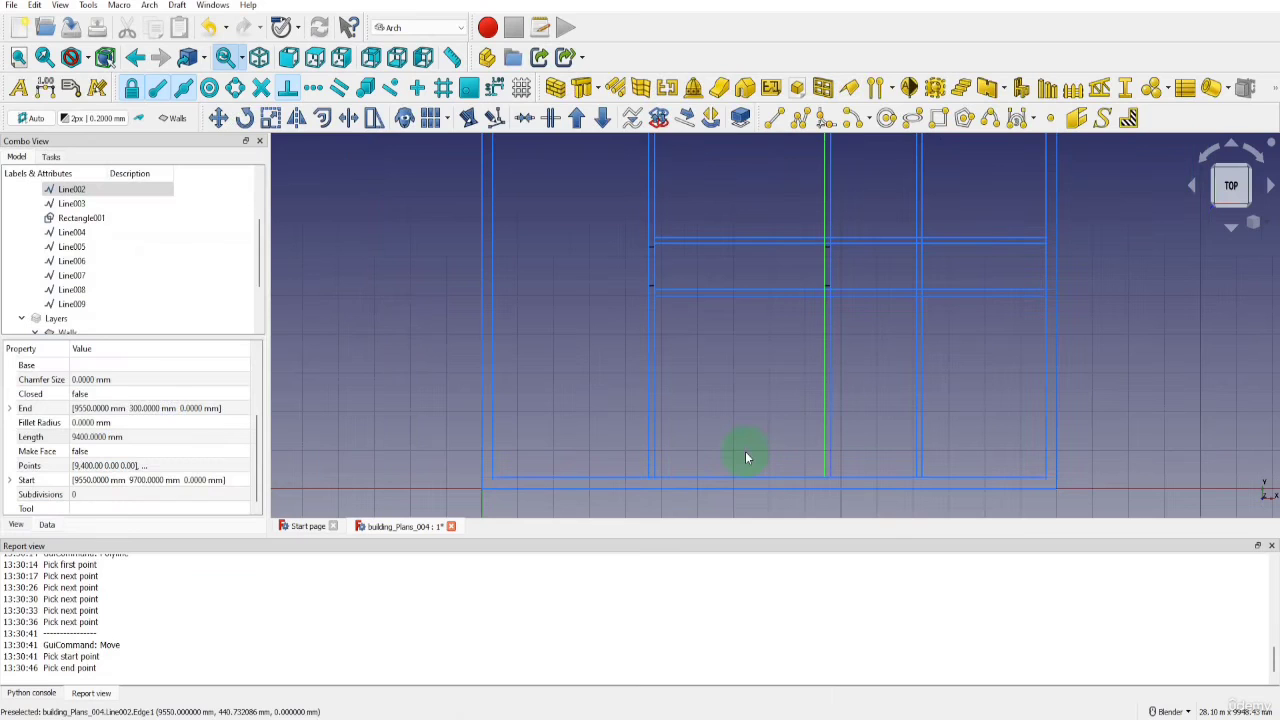
click(773, 119)
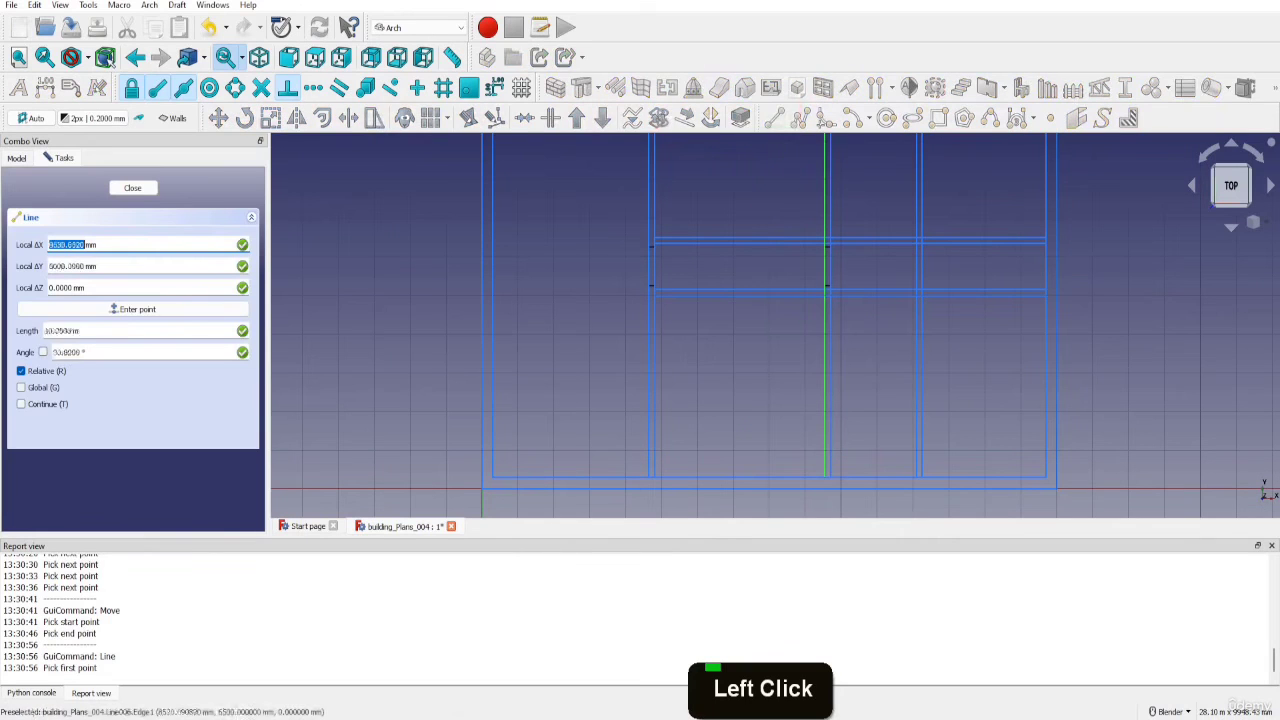
scroll(765, 470, down, 2)
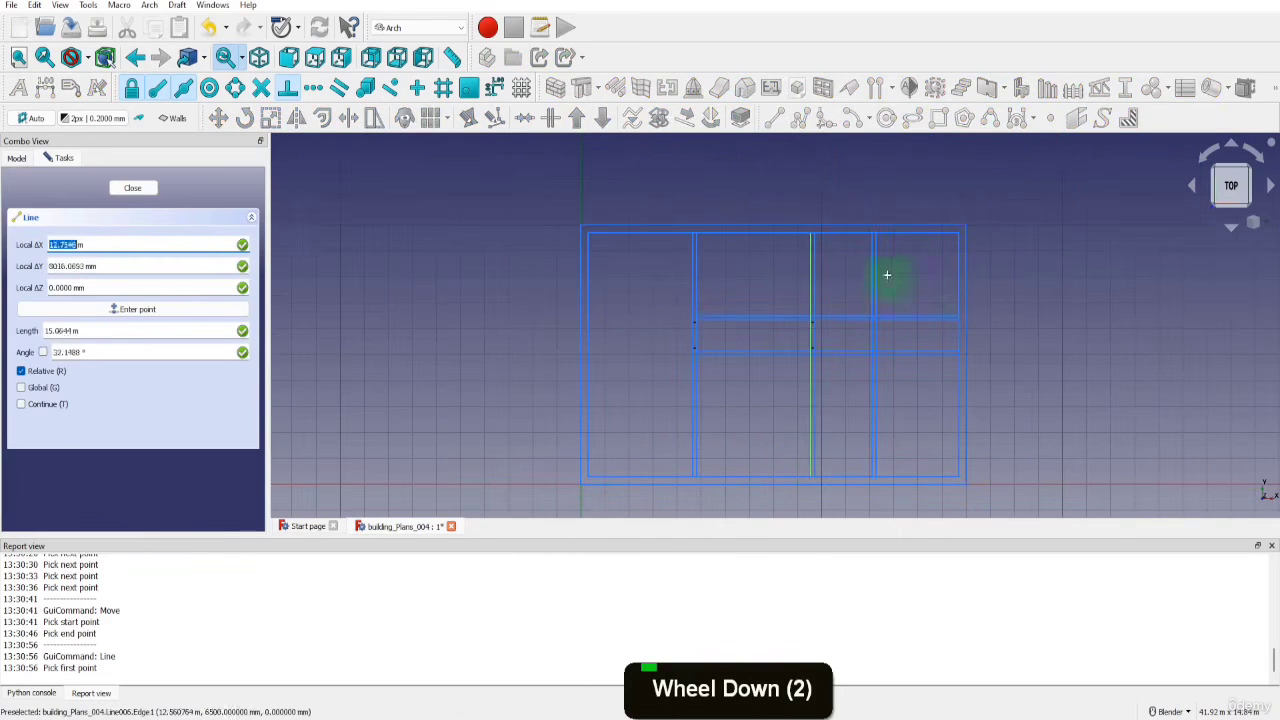
click(871, 236)
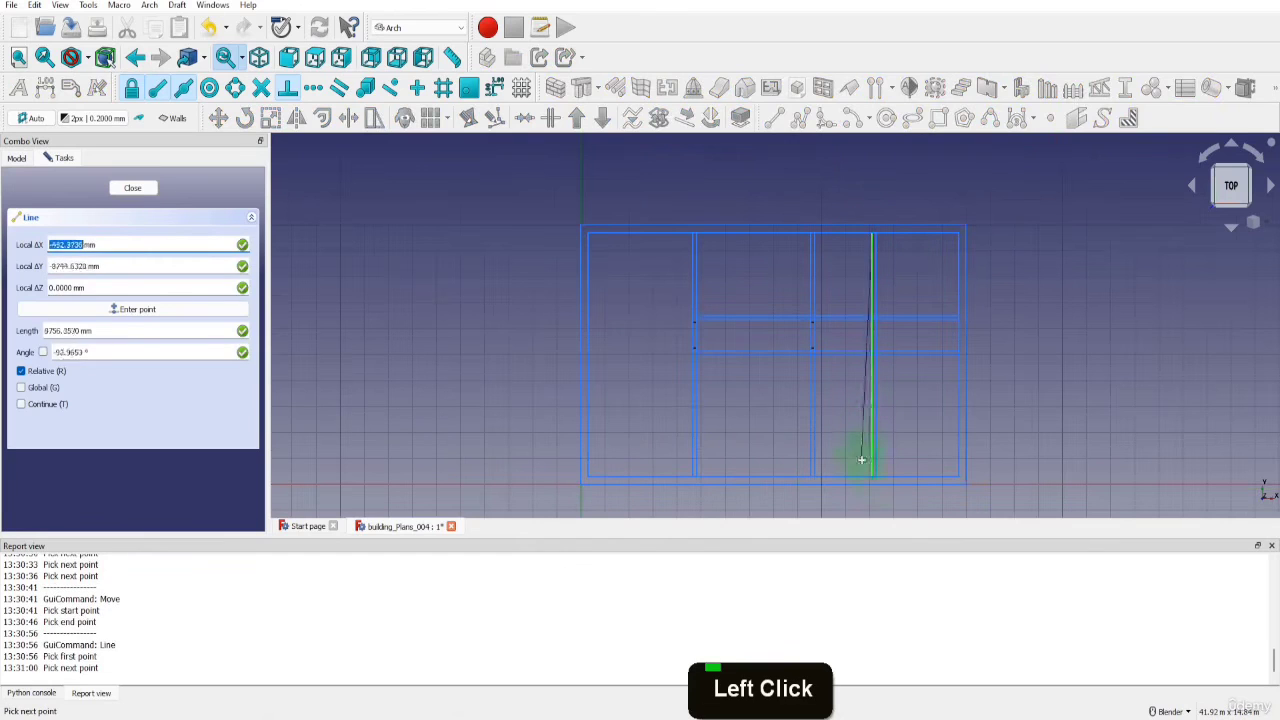
click(870, 472)
key(l)
key(i)
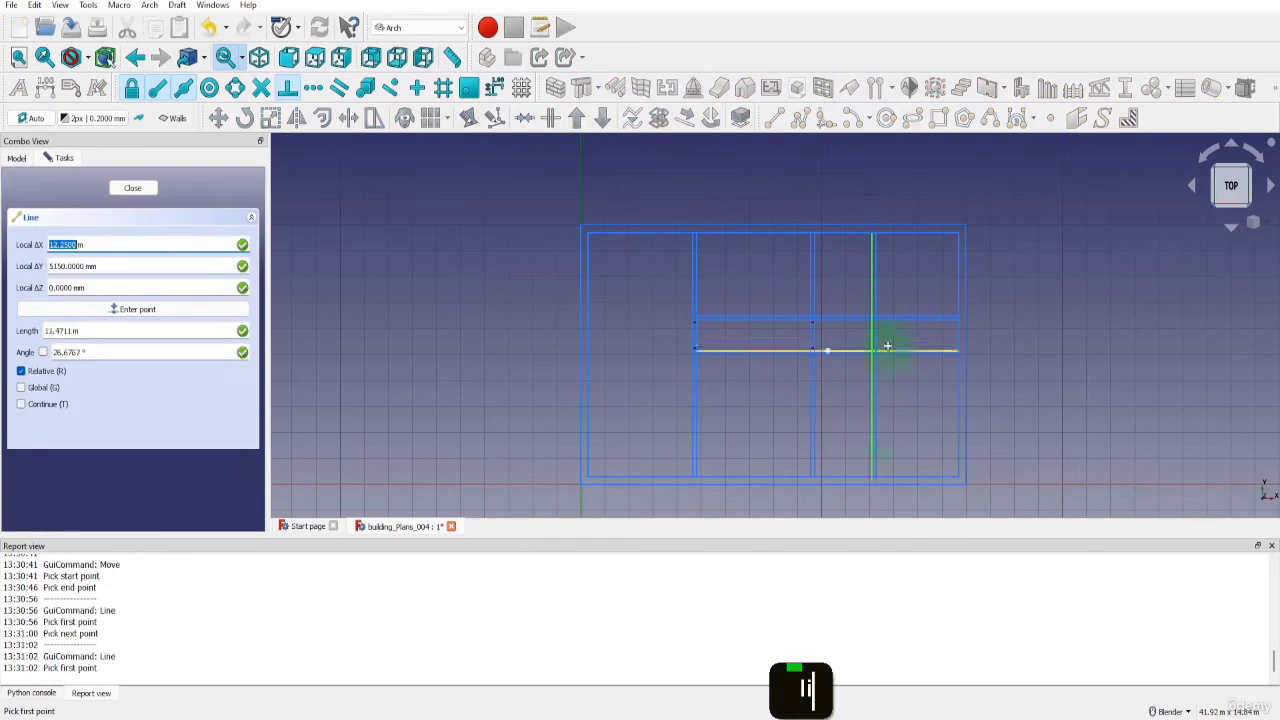
click(875, 240)
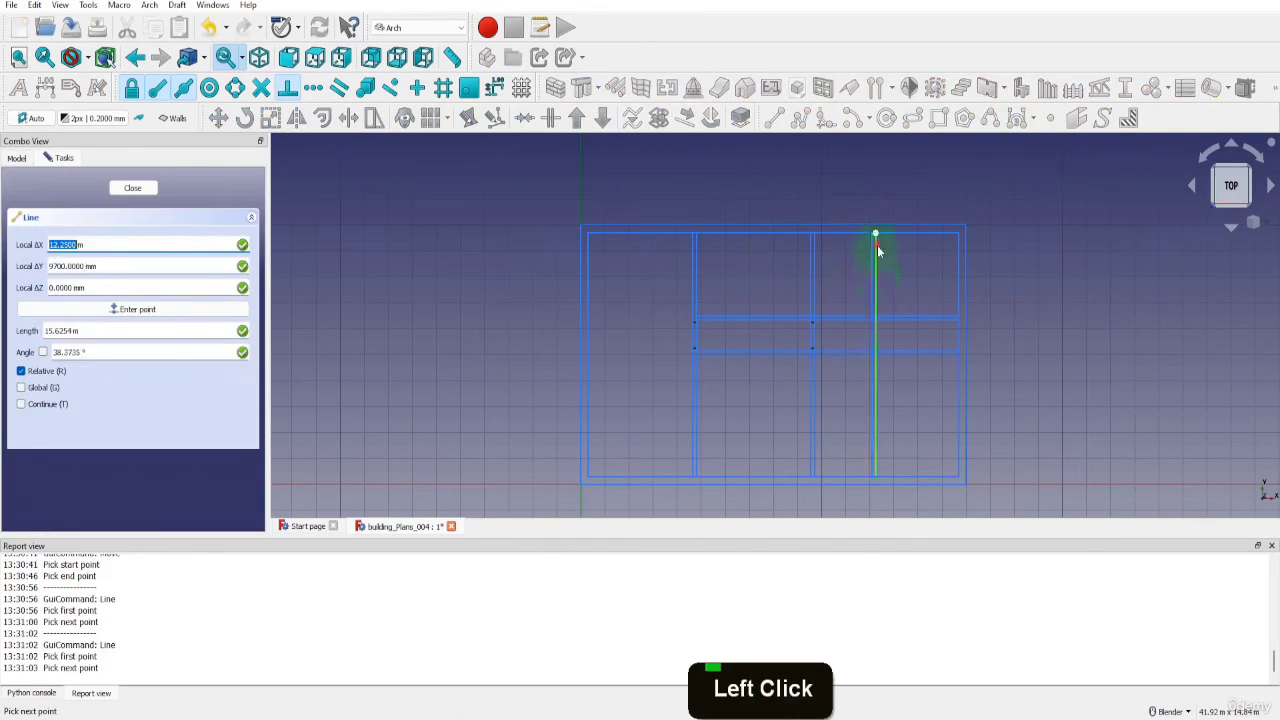
click(876, 472)
Hide the Construction group and collapse it in the model tree
scroll(150, 260, up, 4)
click(48, 216)
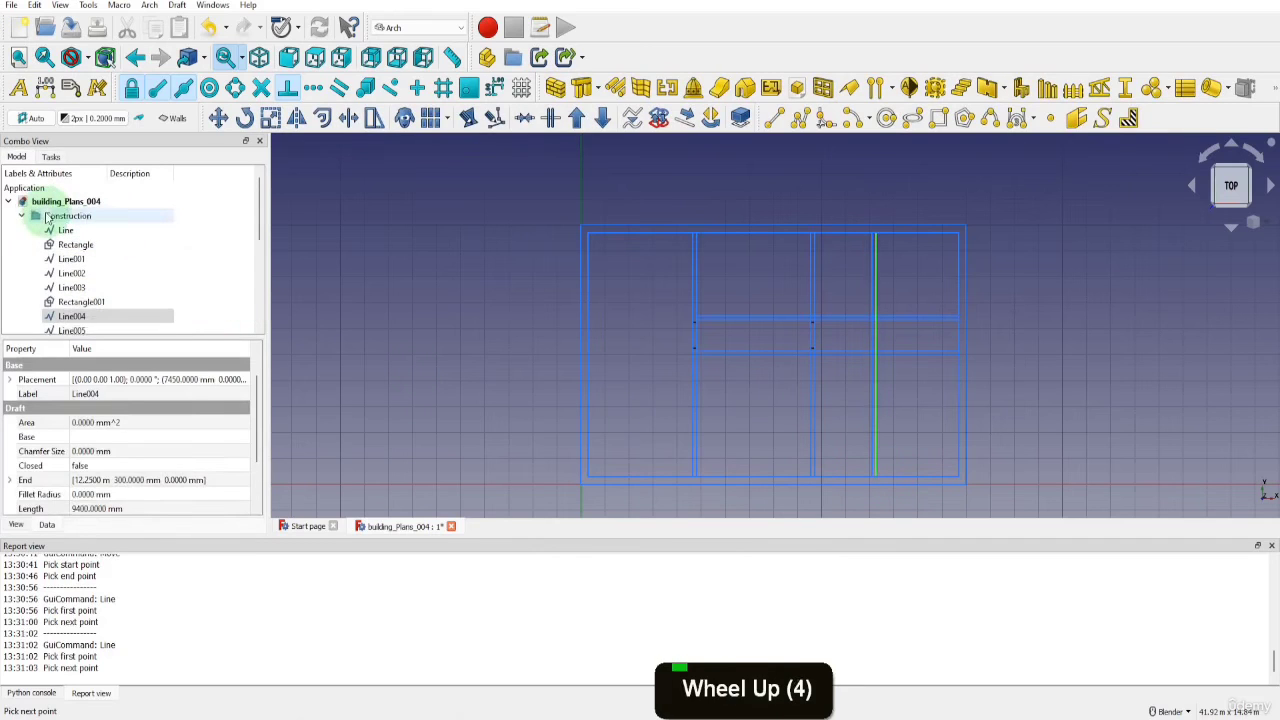
key(space)
click(21, 216)
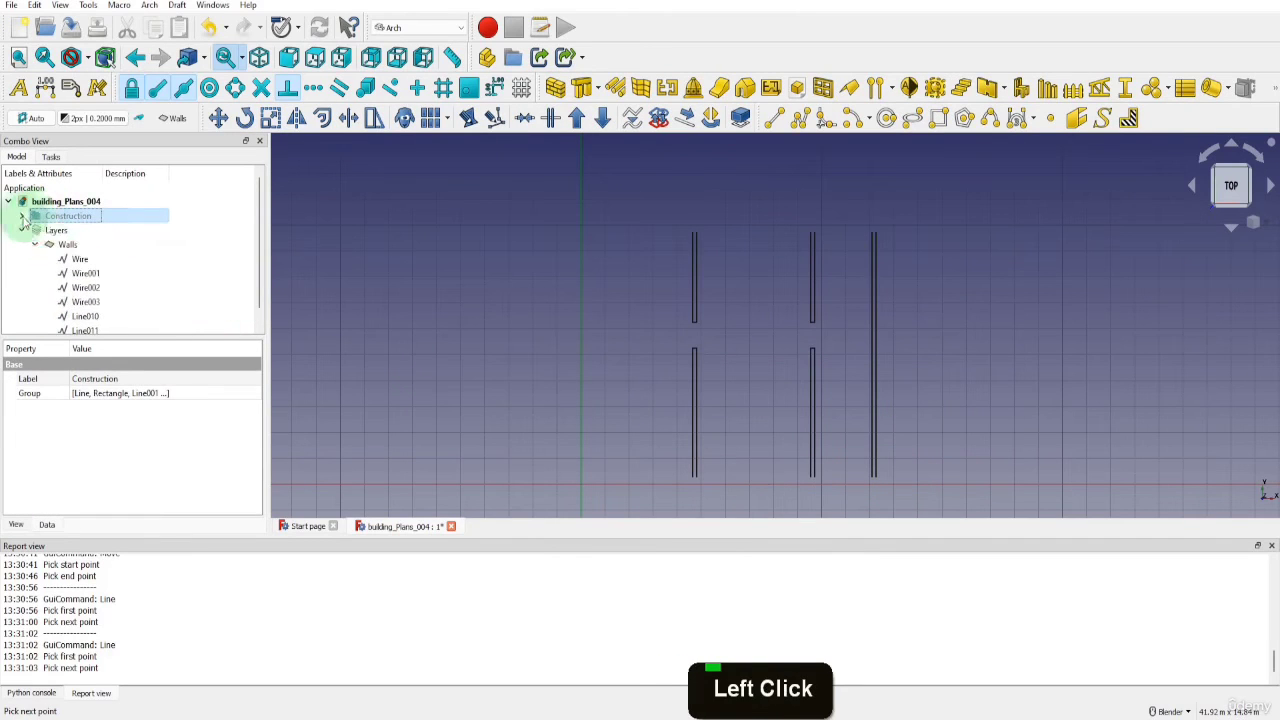
Show the Construction group and draw lines along the outer outline's full bottom edge and full right edge
click(80, 221)
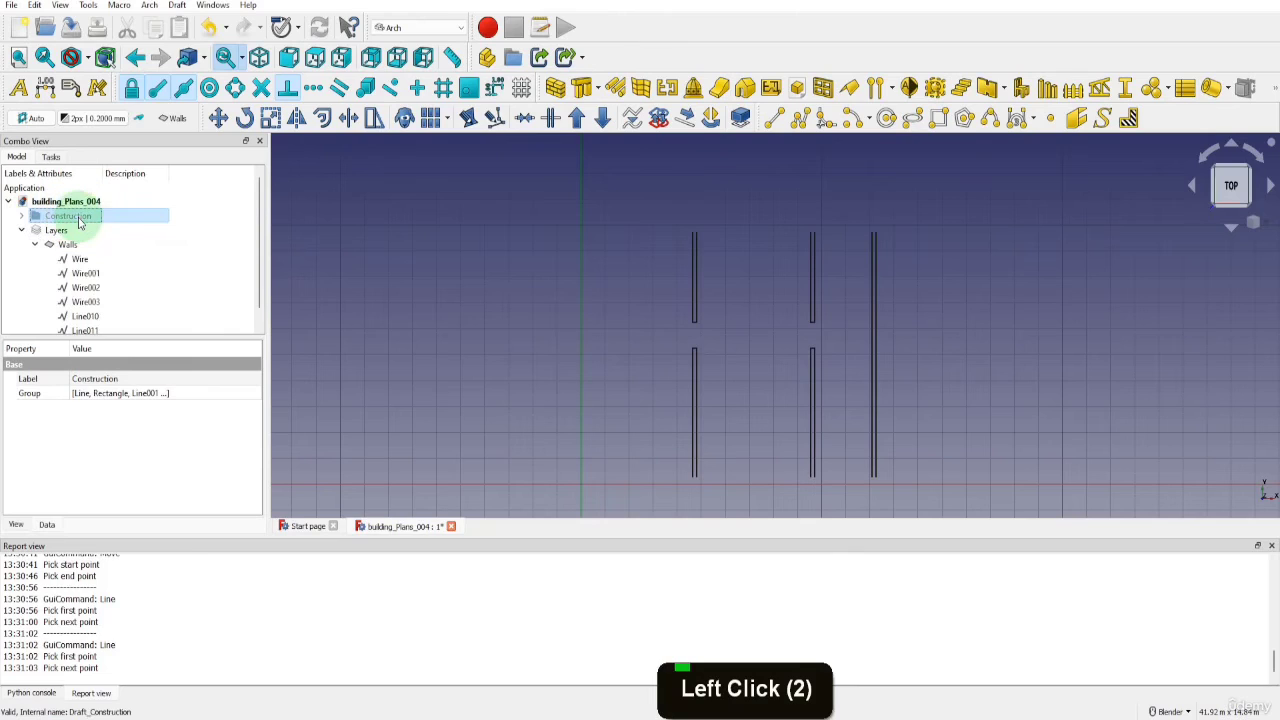
key(space)
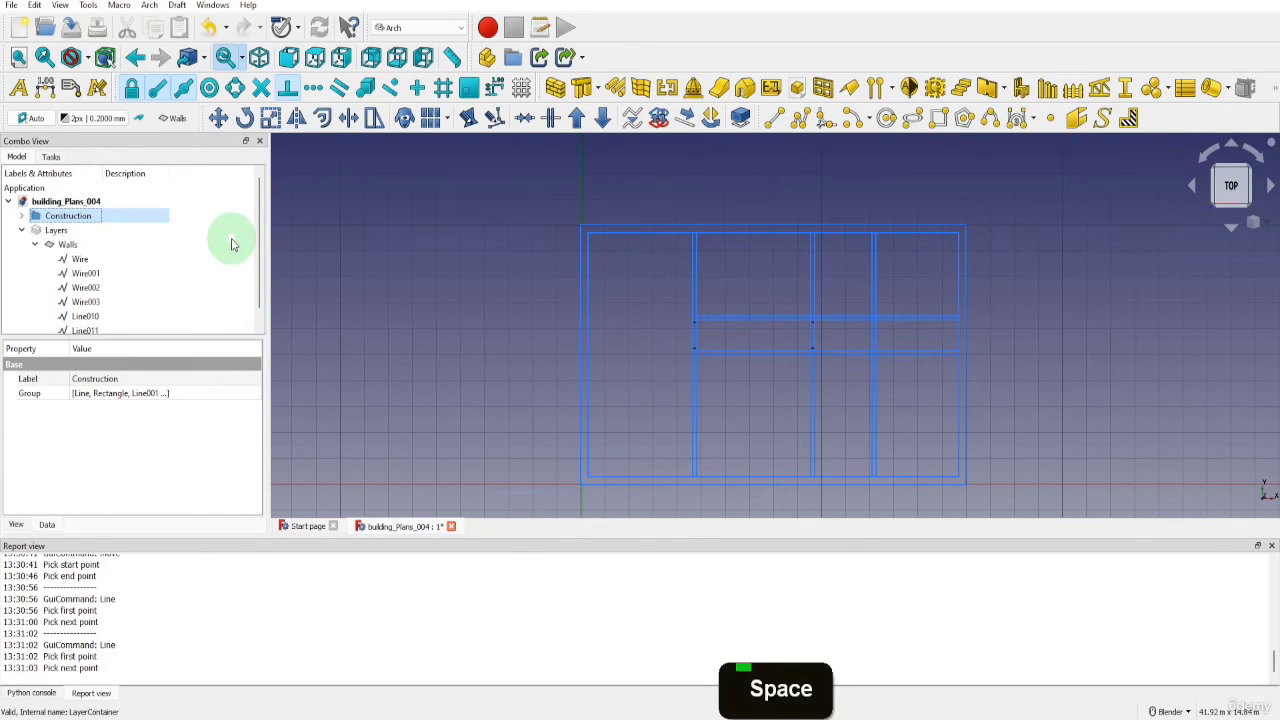
click(773, 118)
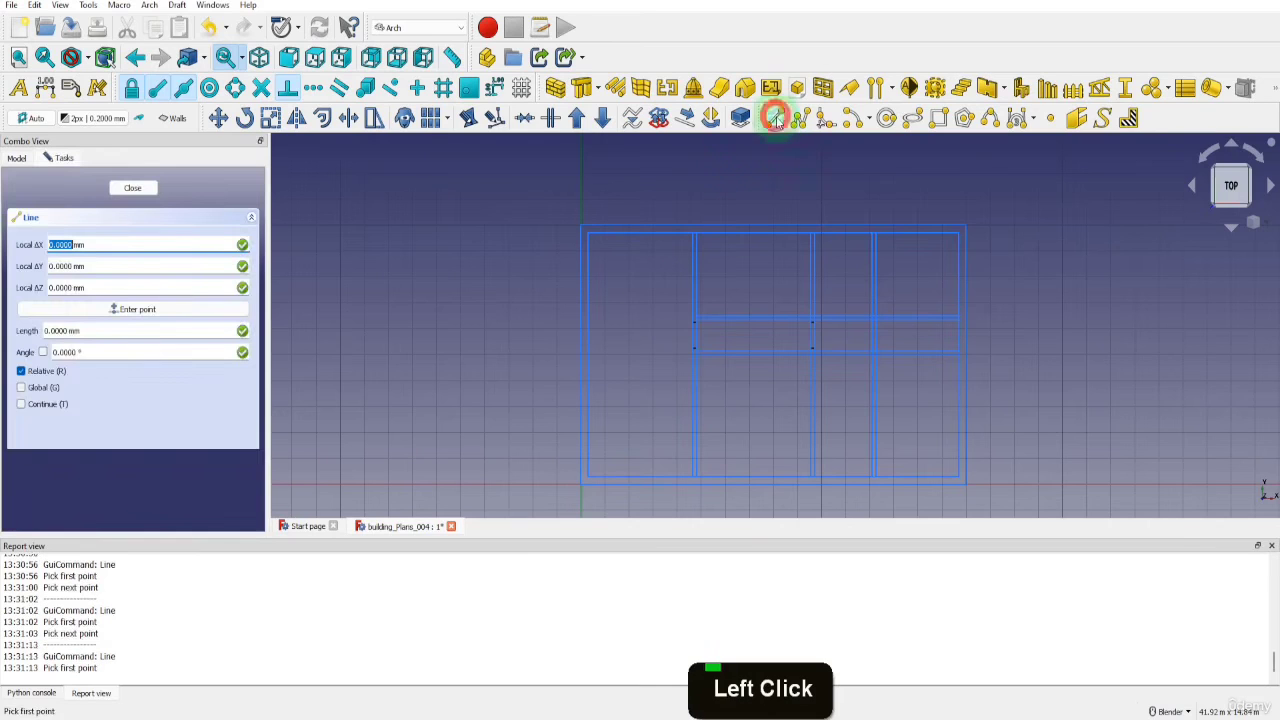
click(584, 485)
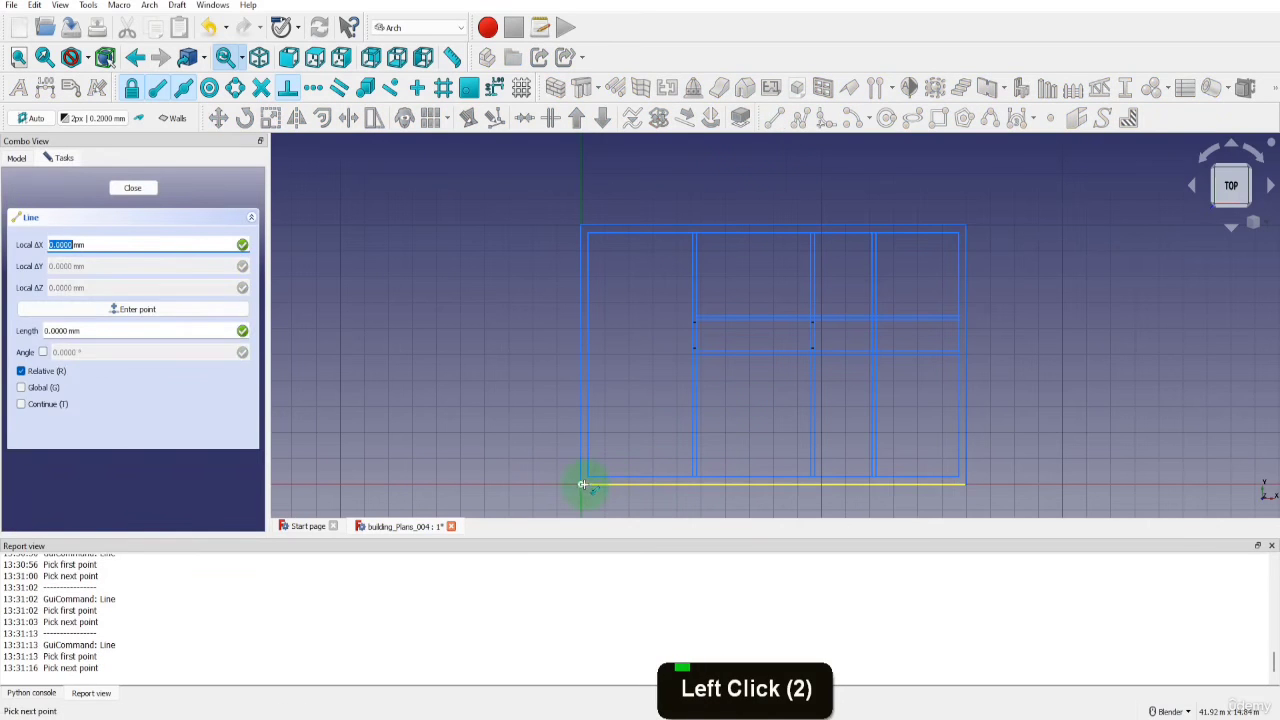
click(963, 485)
key(l)
key(i)
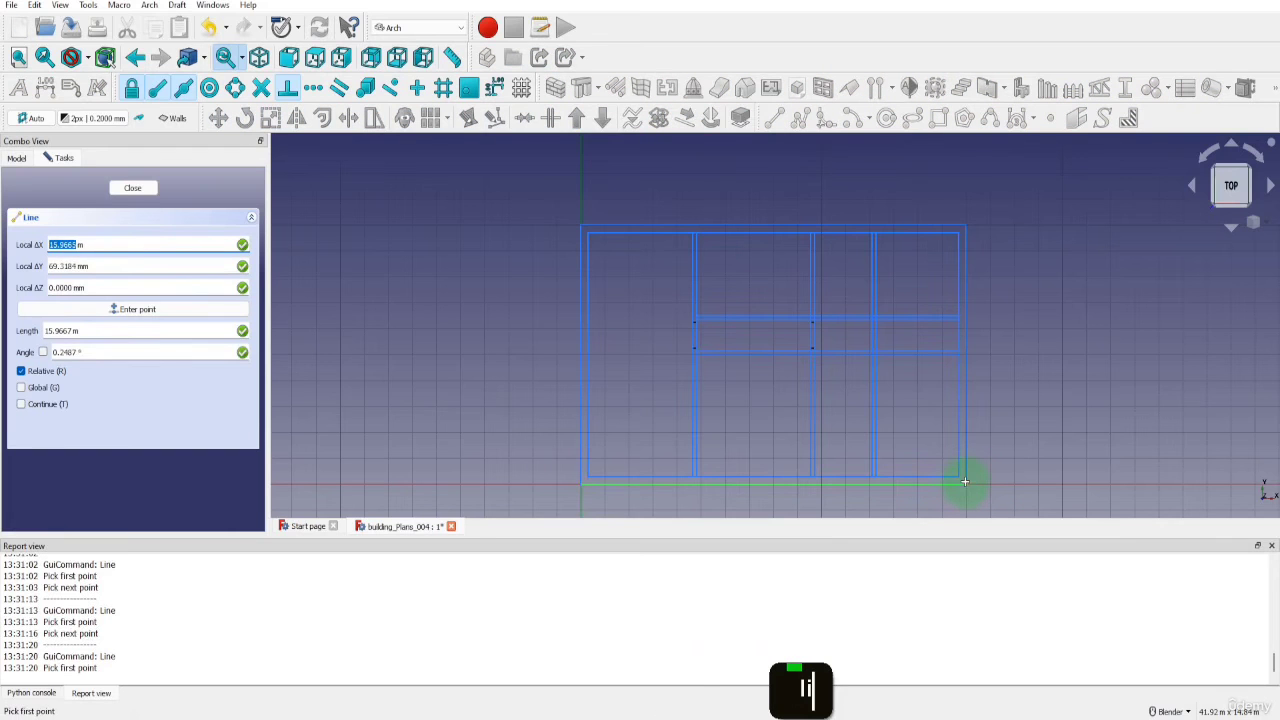
click(966, 482)
click(966, 230)
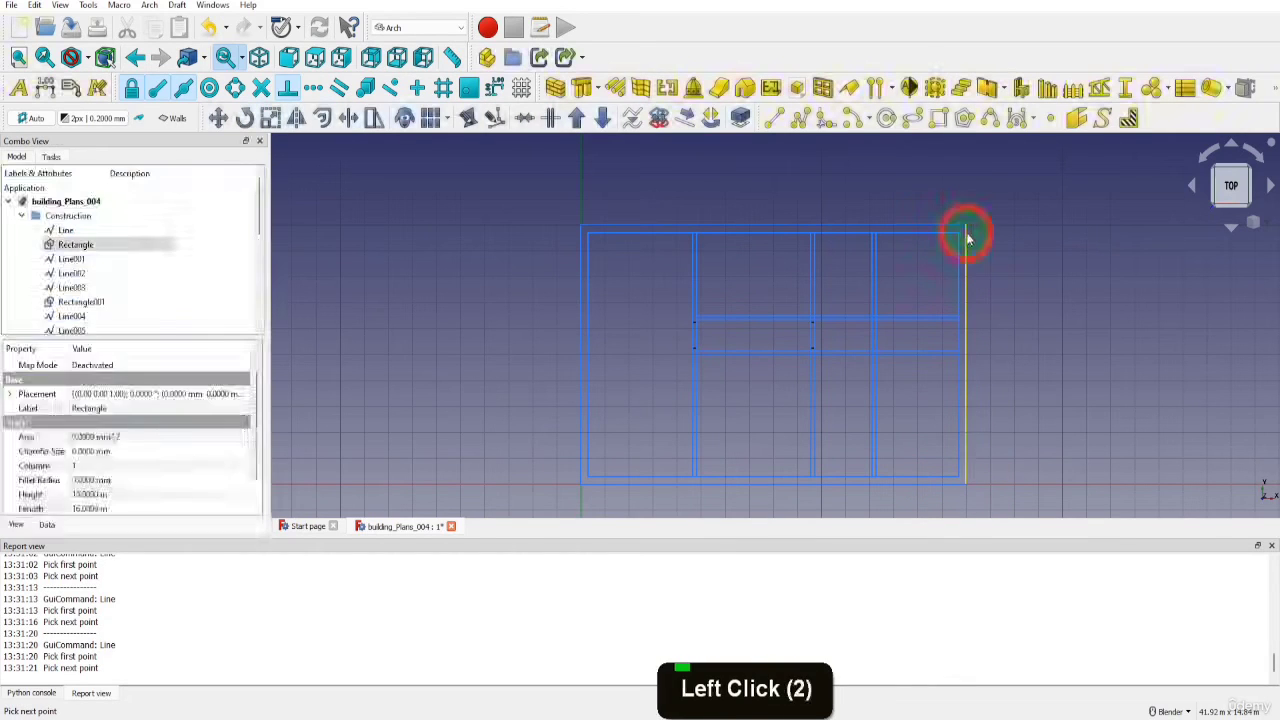
Draw lines along the outer outline's 16 m top edge and 10 m left edge, from corner to corner
key(l)
key(i)
click(966, 228)
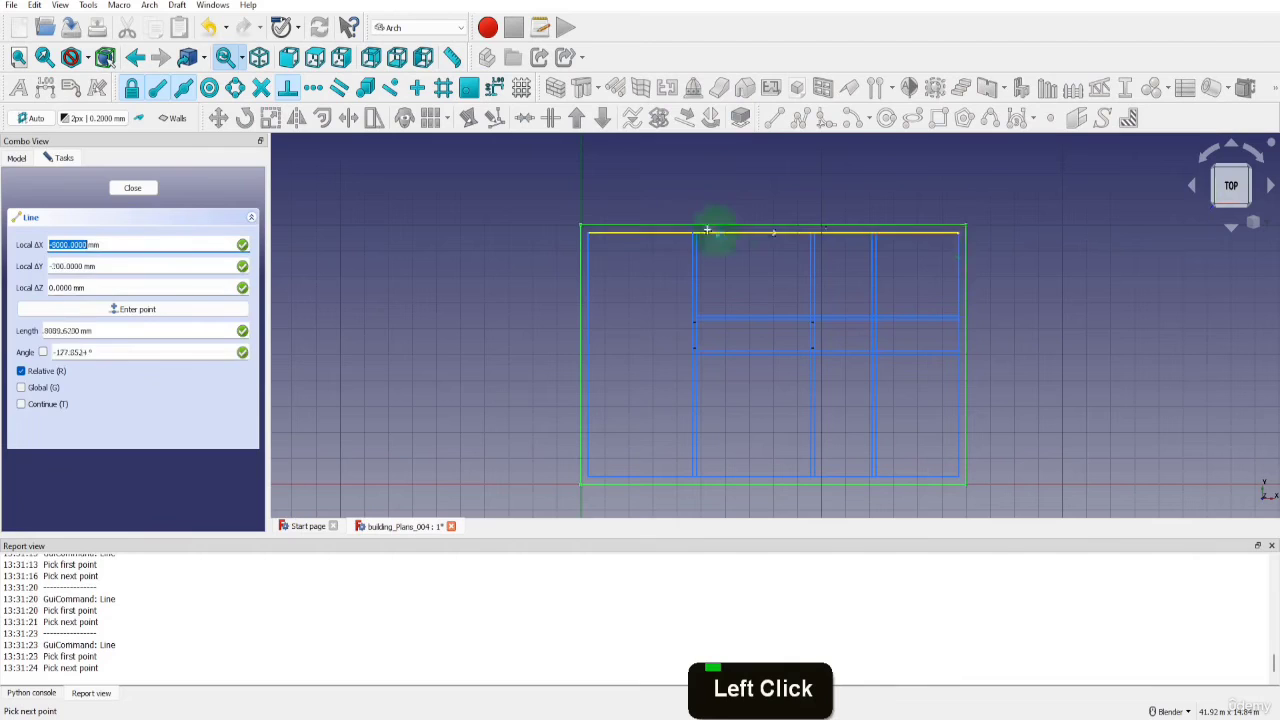
click(582, 227)
key(l)
key(i)
click(582, 227)
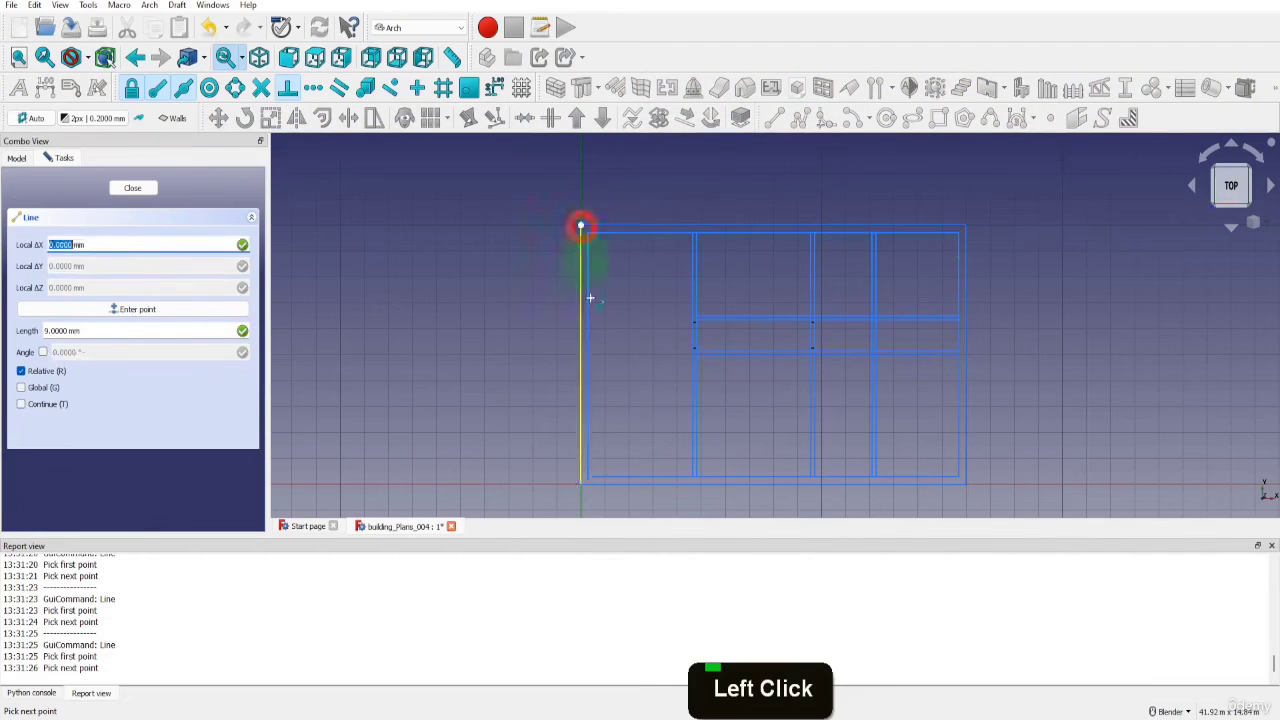
click(580, 480)
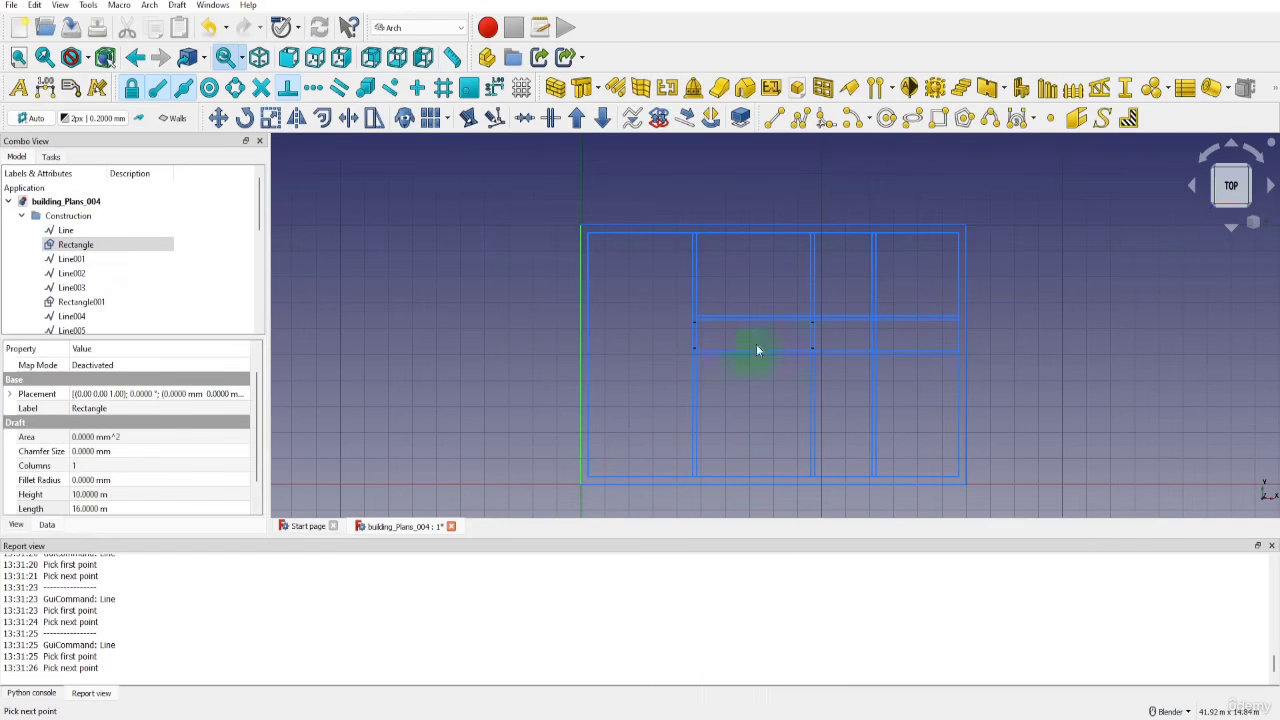
Draw lines along the inner outline's bottom edge from its left corner to the first interior wall, and 4750 mm between the first and second walls
click(773, 118)
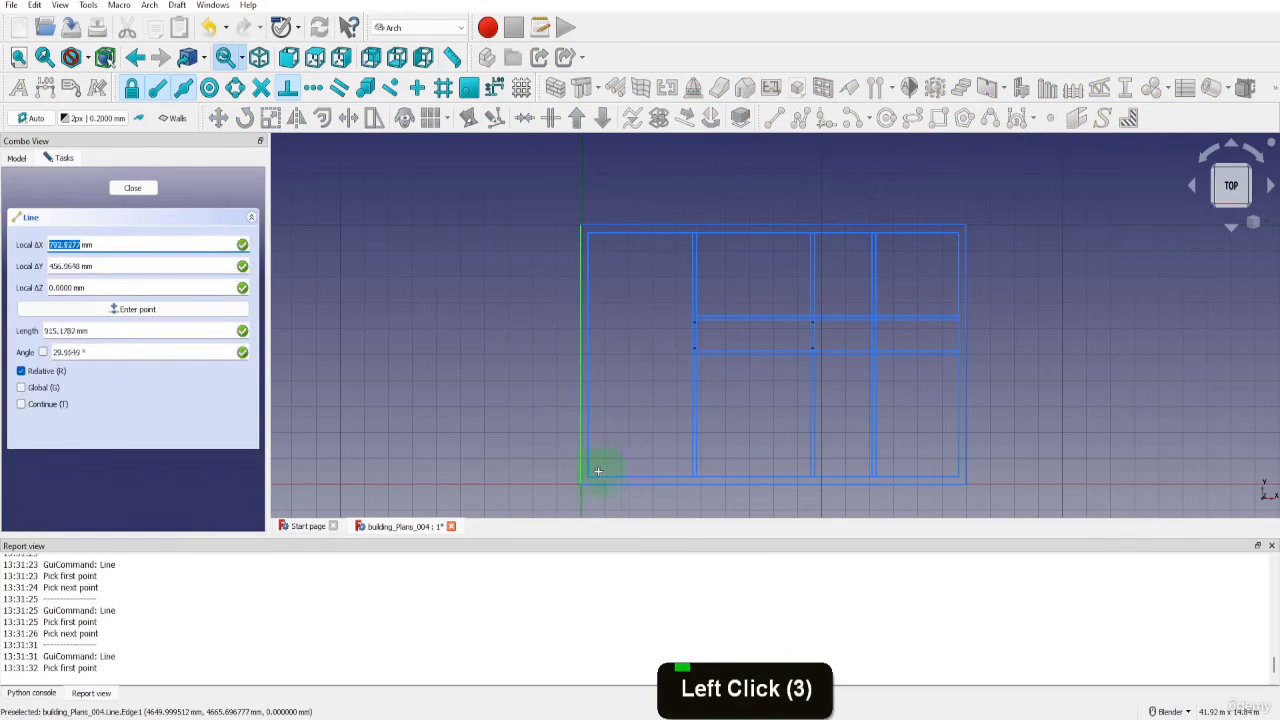
click(598, 471)
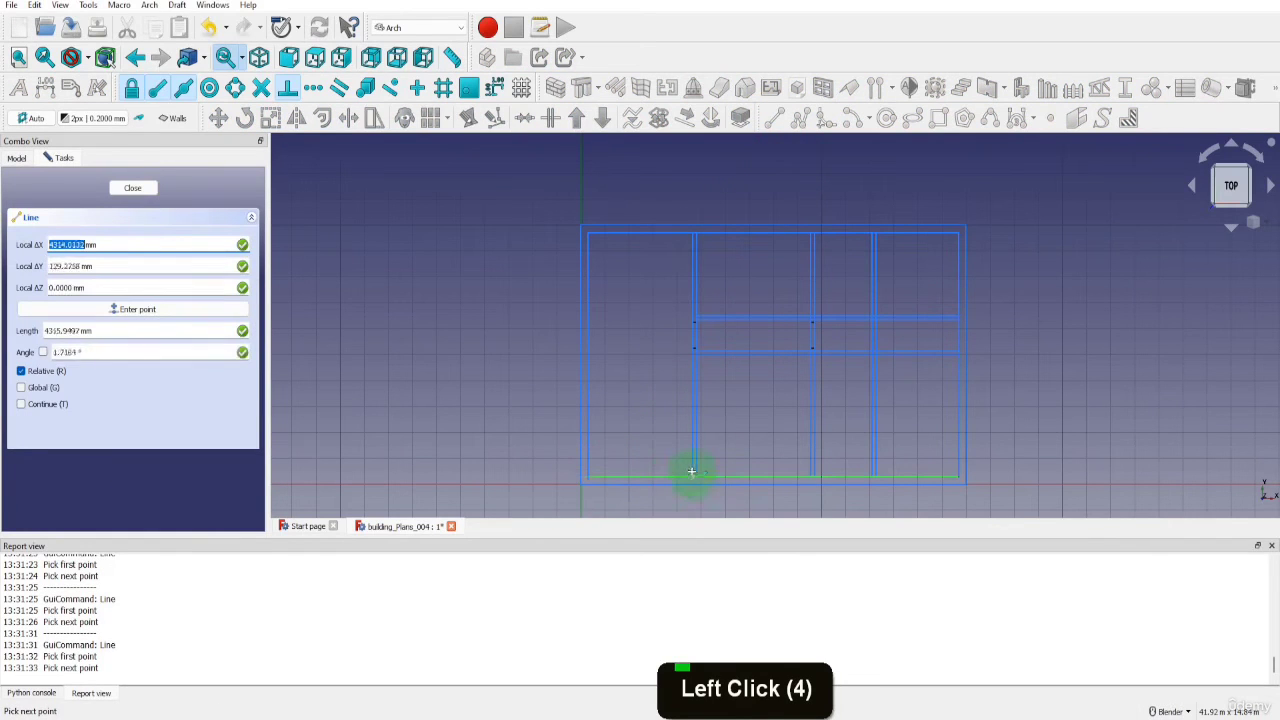
click(691, 467)
key(l)
key(i)
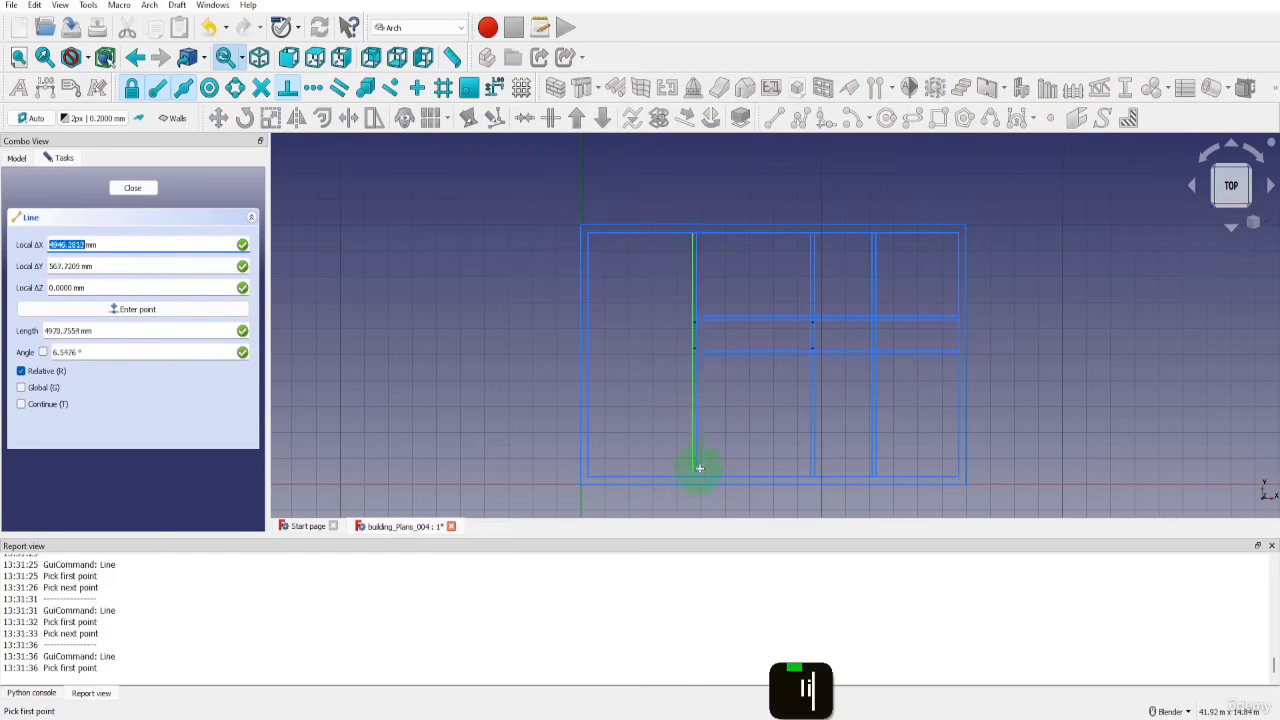
click(697, 471)
click(809, 471)
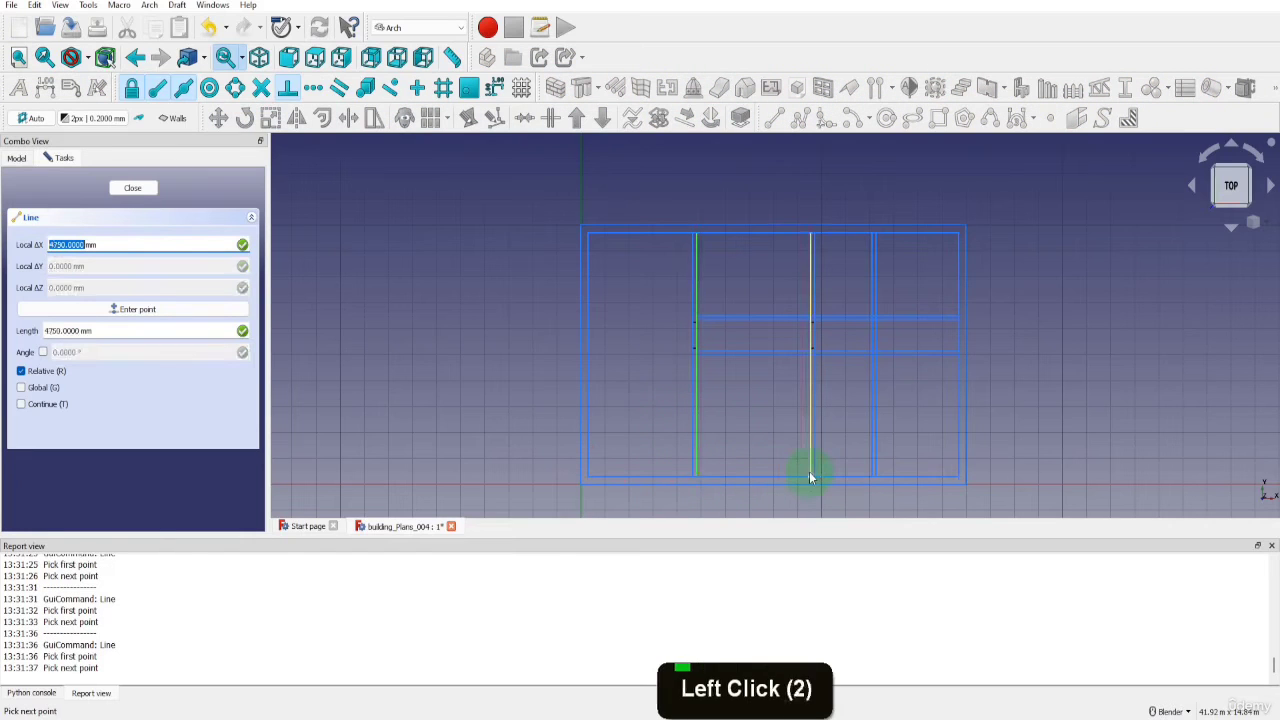
Draw lines along the inner bottom edge between the second and third interior walls, and 3450 mm from the third wall to the right corner
key(l)
key(i)
click(814, 473)
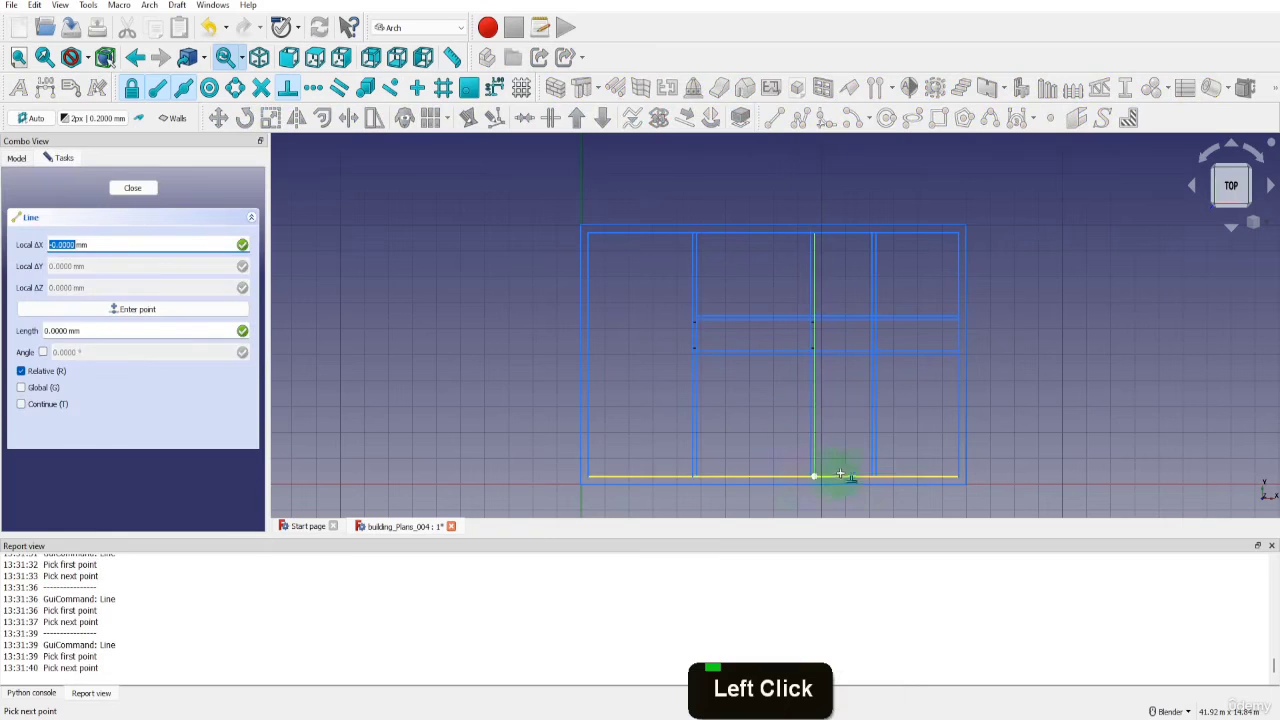
click(871, 473)
key(l)
key(i)
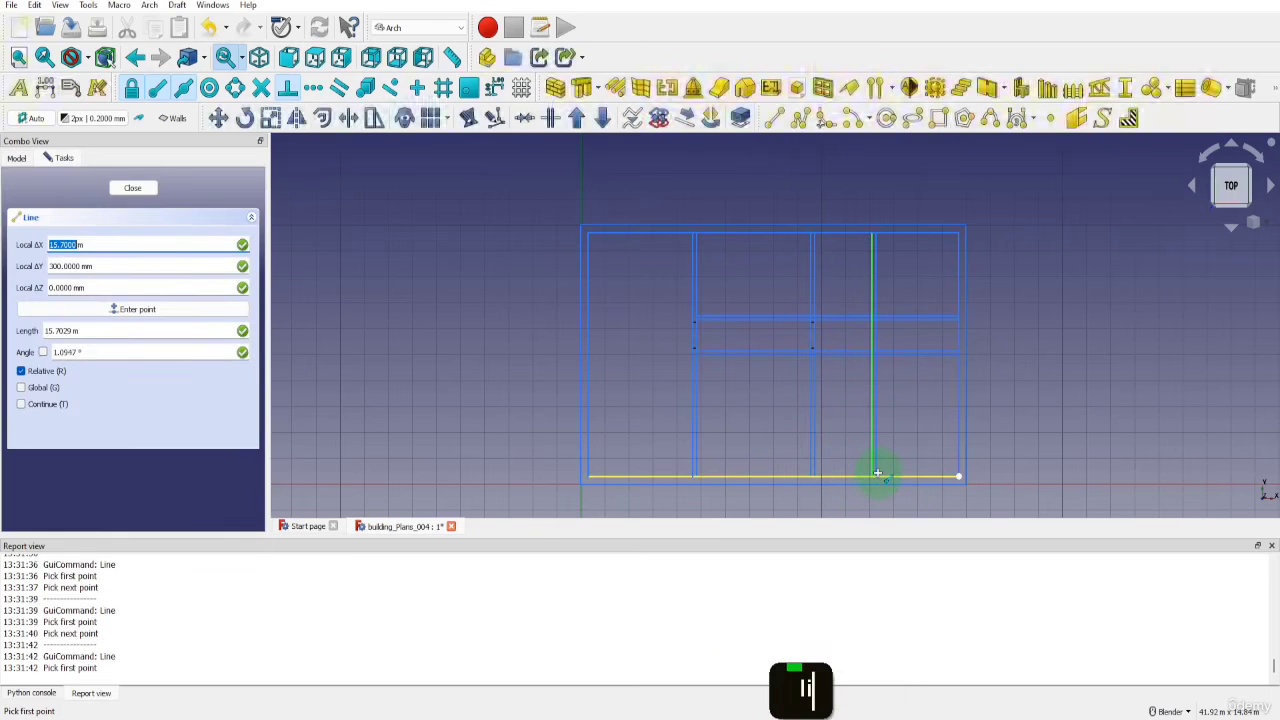
click(875, 474)
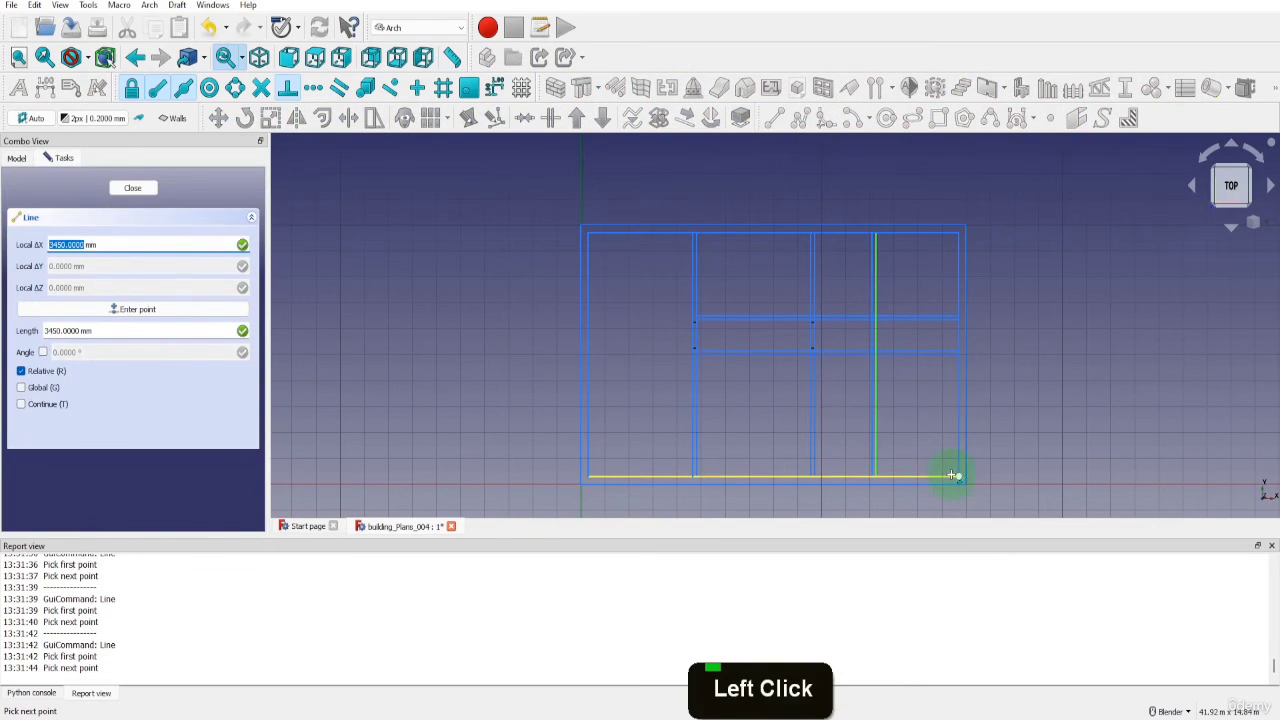
click(953, 474)
Draw a line up the inner outline's right edge from the bottom corner to the underside of the lower horizontal wall
key(l)
key(i)
click(955, 474)
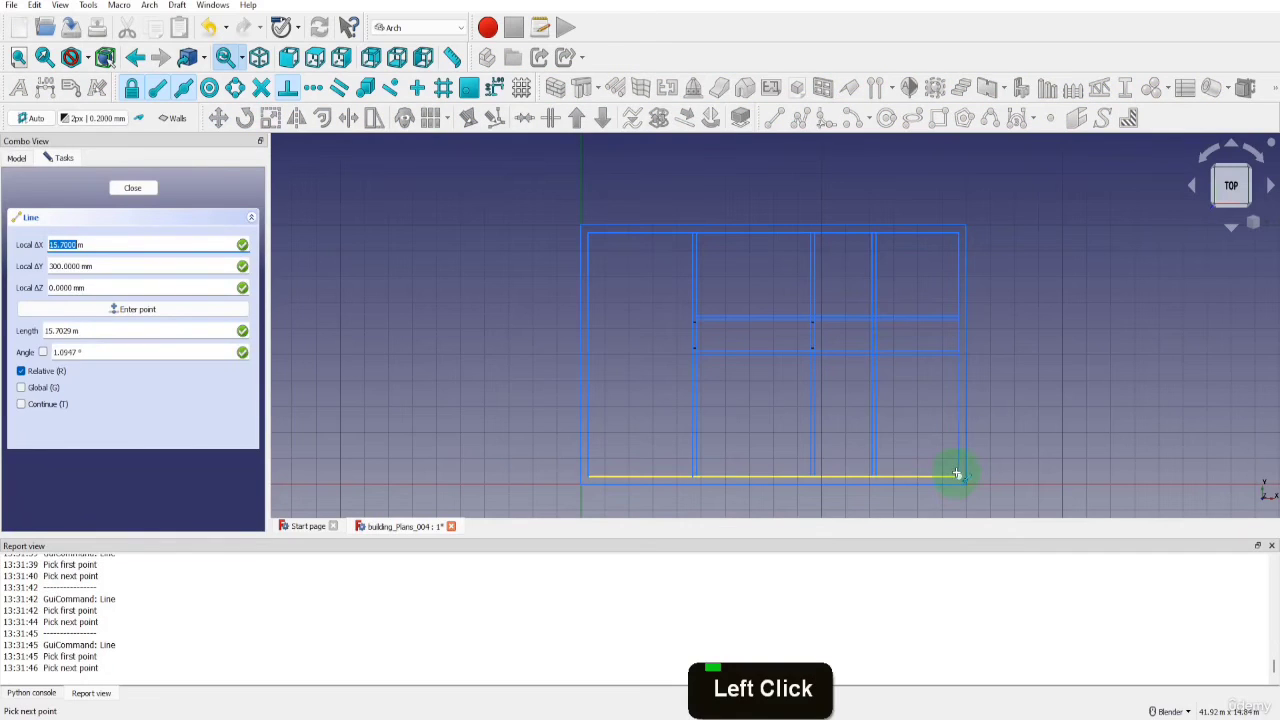
click(956, 358)
Draw lines up the inner right edge from the lower horizontal wall's upper side to the top corner, and across to the third interior wall's right side
key(l)
key(i)
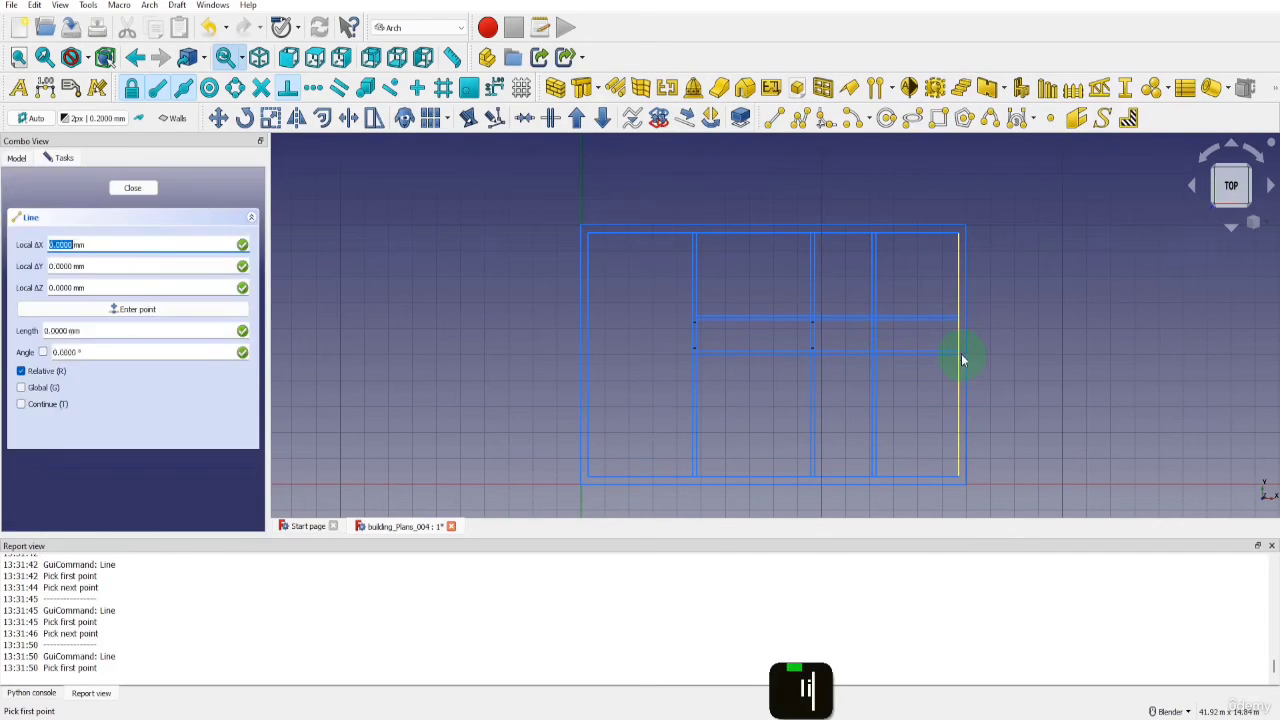
click(956, 350)
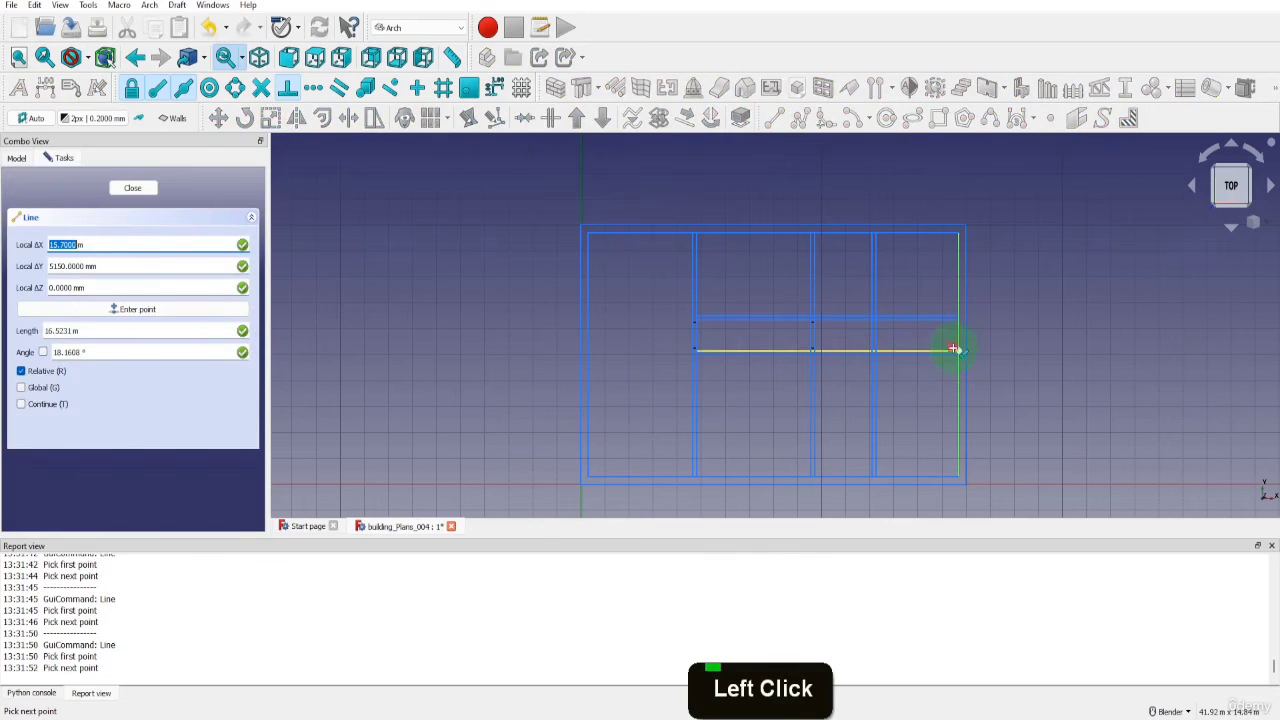
click(871, 236)
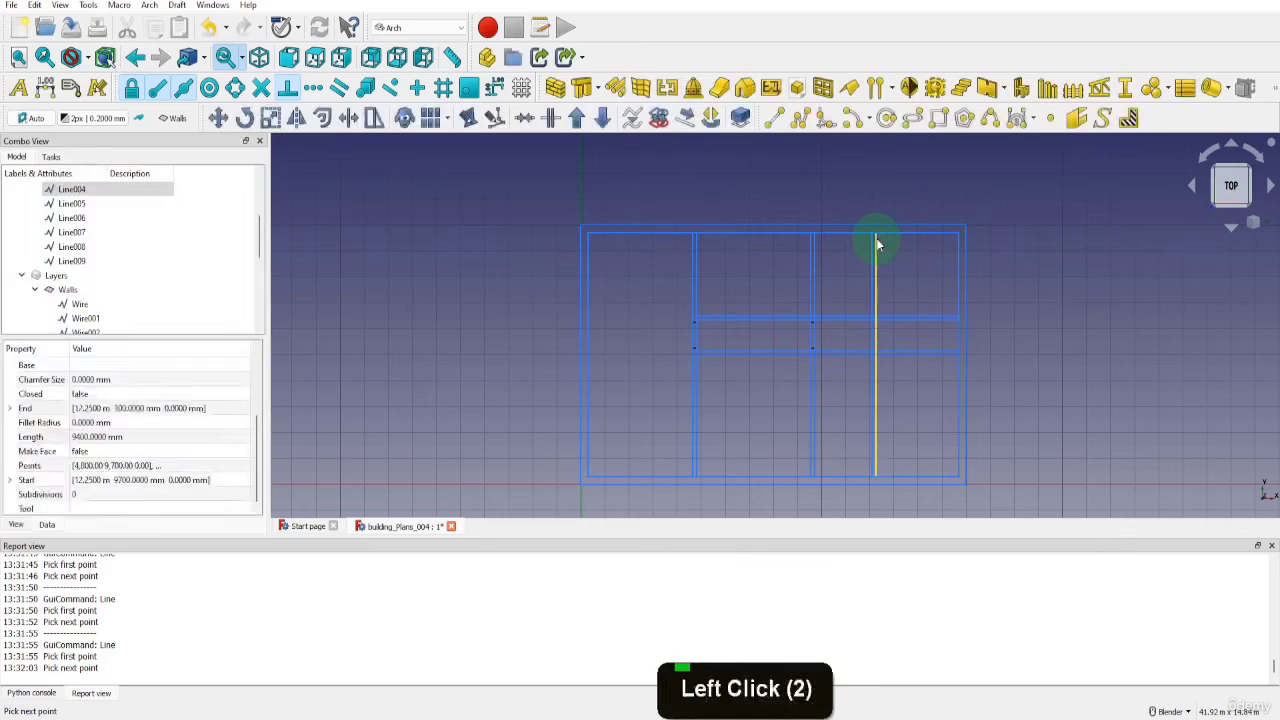
Draw lines along the inner outline's top edge between the third and second interior walls, and between the second and first interior walls
key(l)
key(i)
click(871, 236)
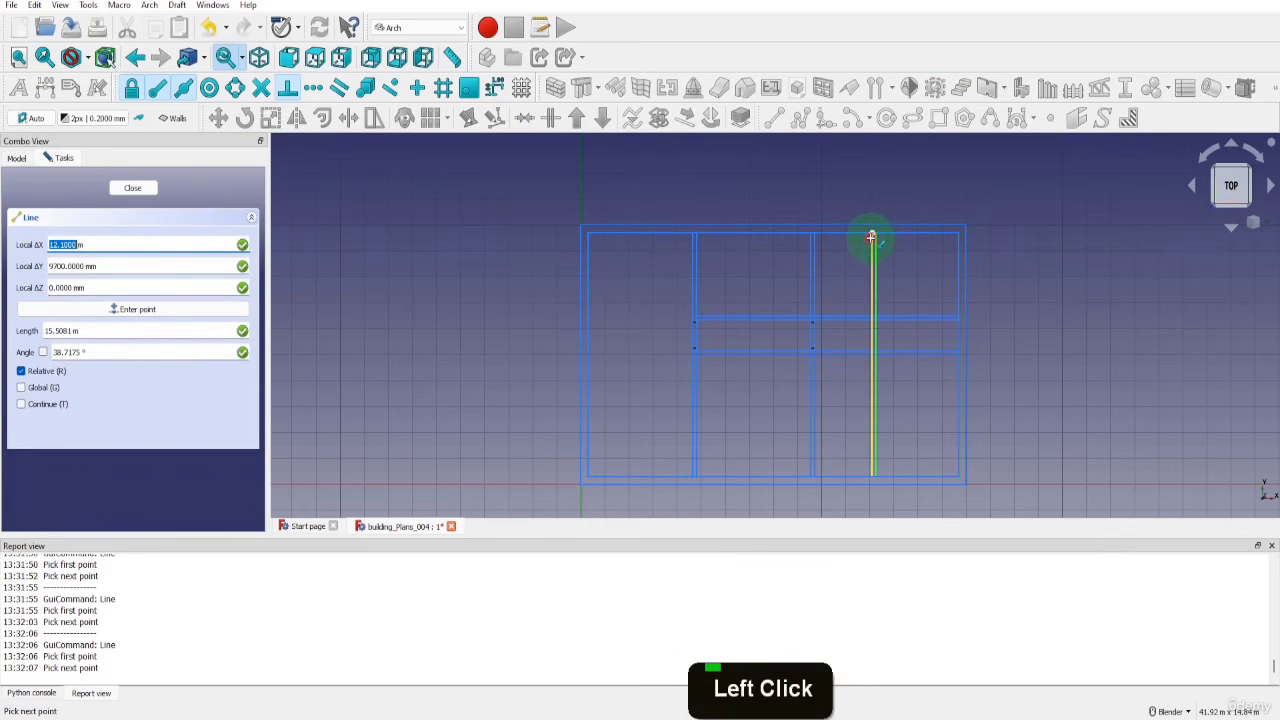
click(815, 236)
key(l)
key(i)
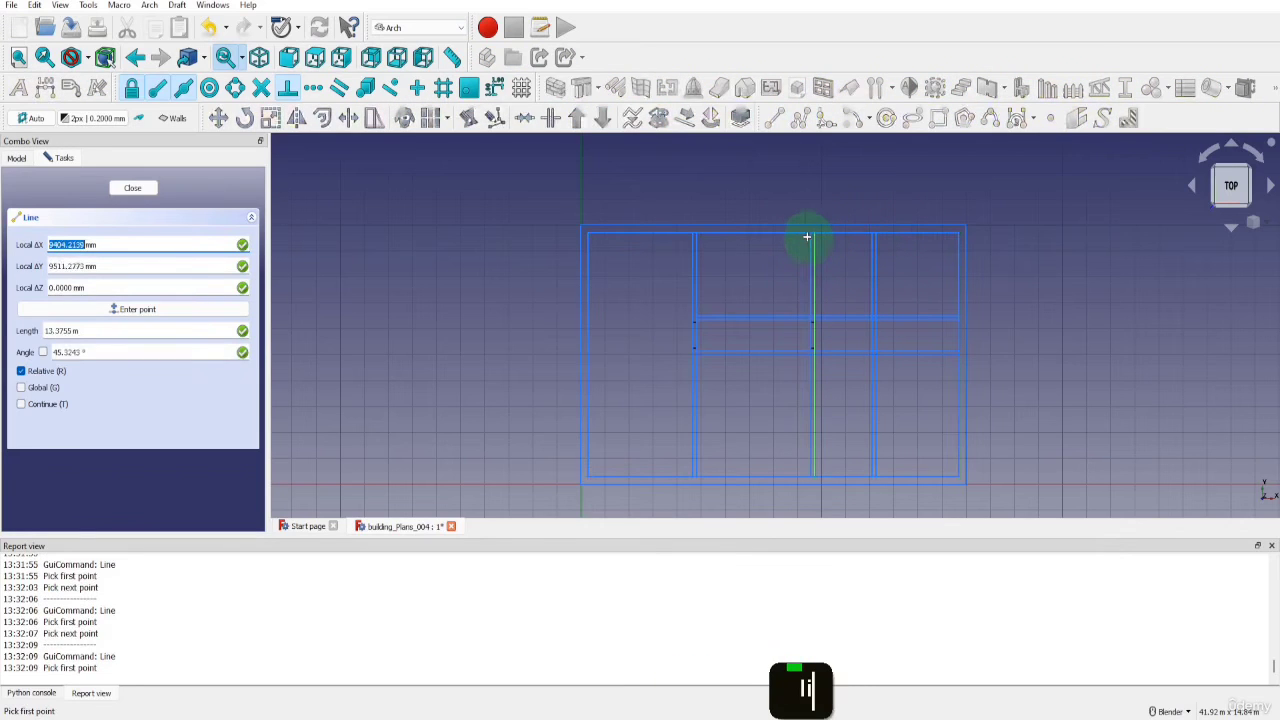
click(811, 236)
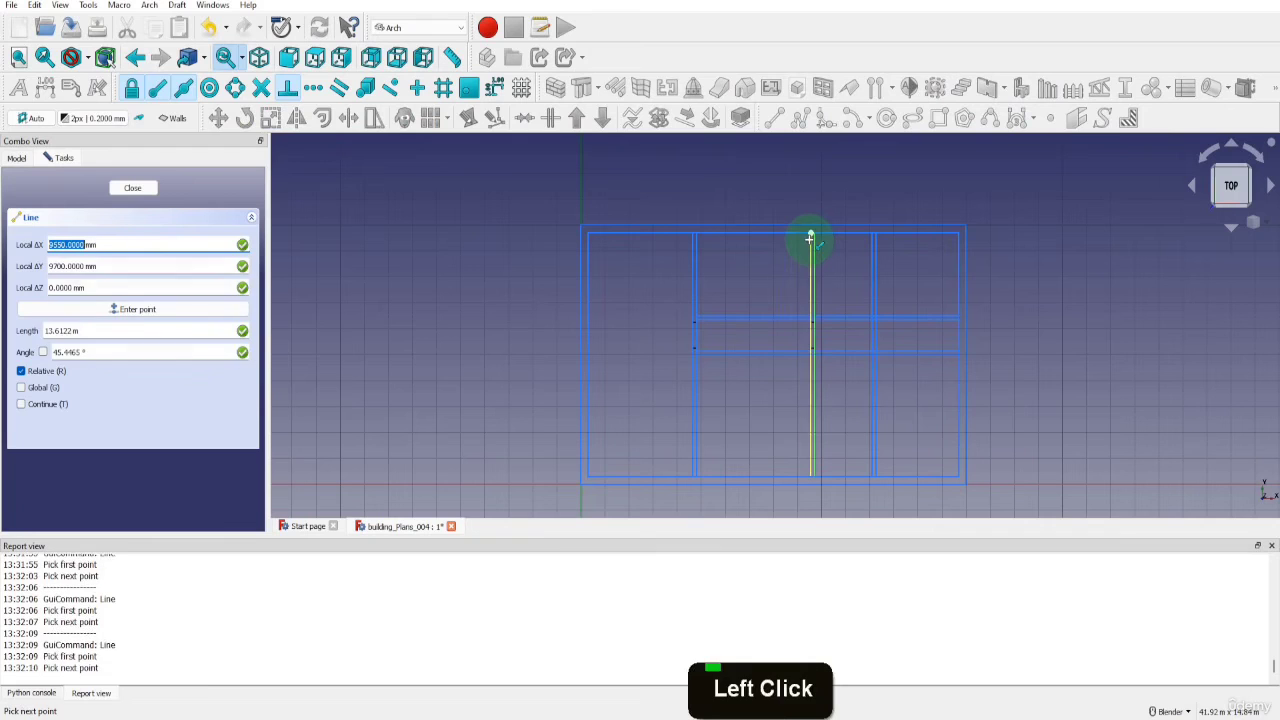
click(697, 237)
Draw a line along the inner top edge from the first interior wall's left side to the left corner, and one 9400 mm down the left edge
key(l)
key(i)
click(690, 237)
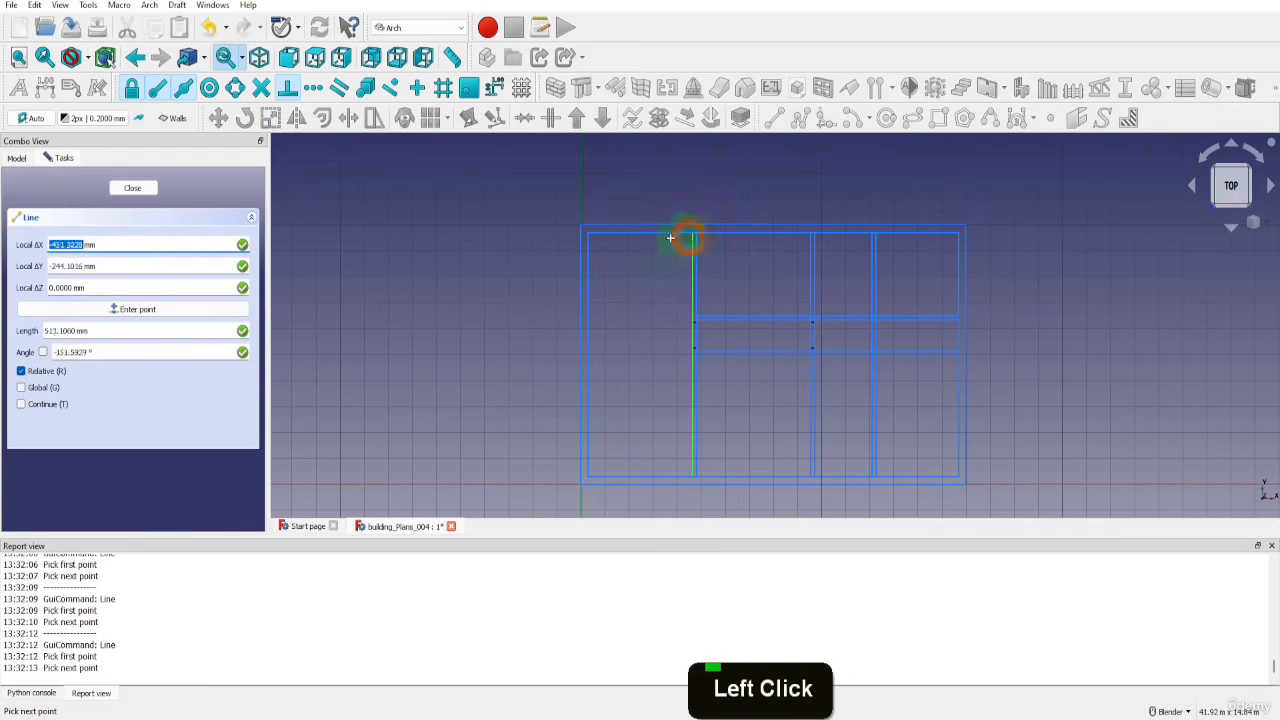
click(588, 236)
key(l)
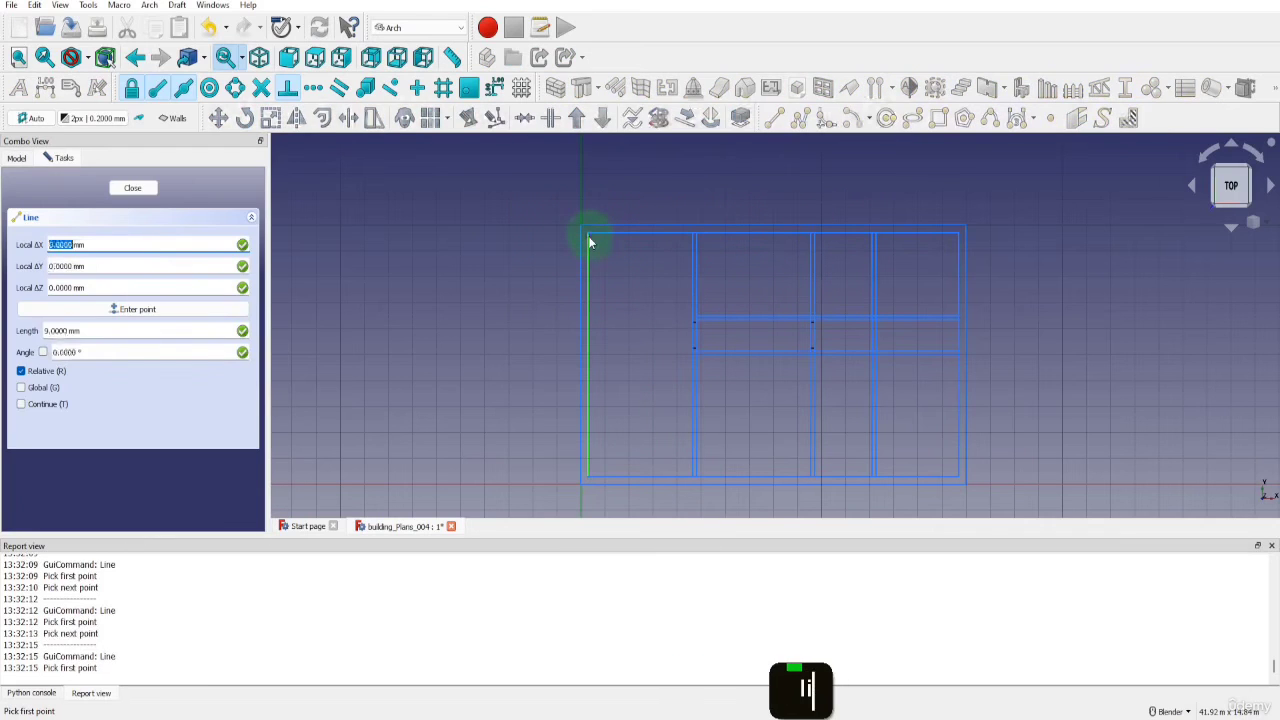
click(589, 237)
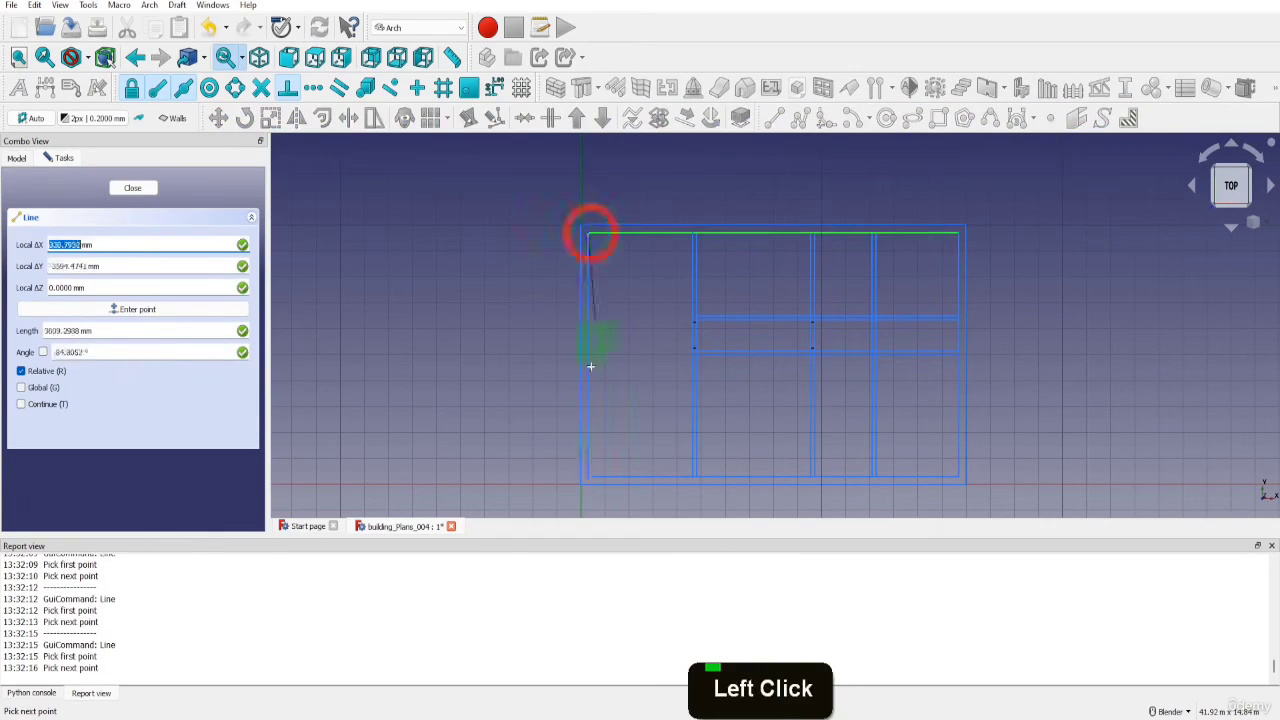
click(588, 466)
Hide the Construction group again and collapse it in the model tree
scroll(50, 222, up, 4)
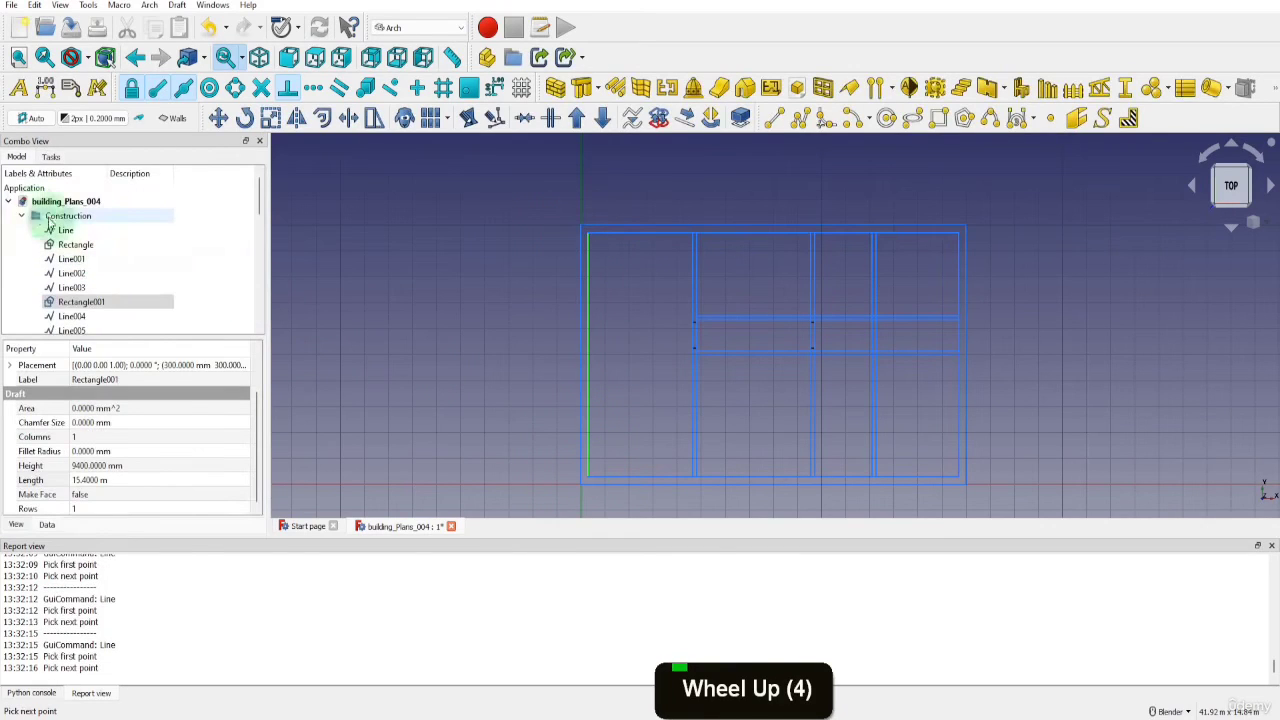
click(50, 220)
key(space)
click(22, 216)
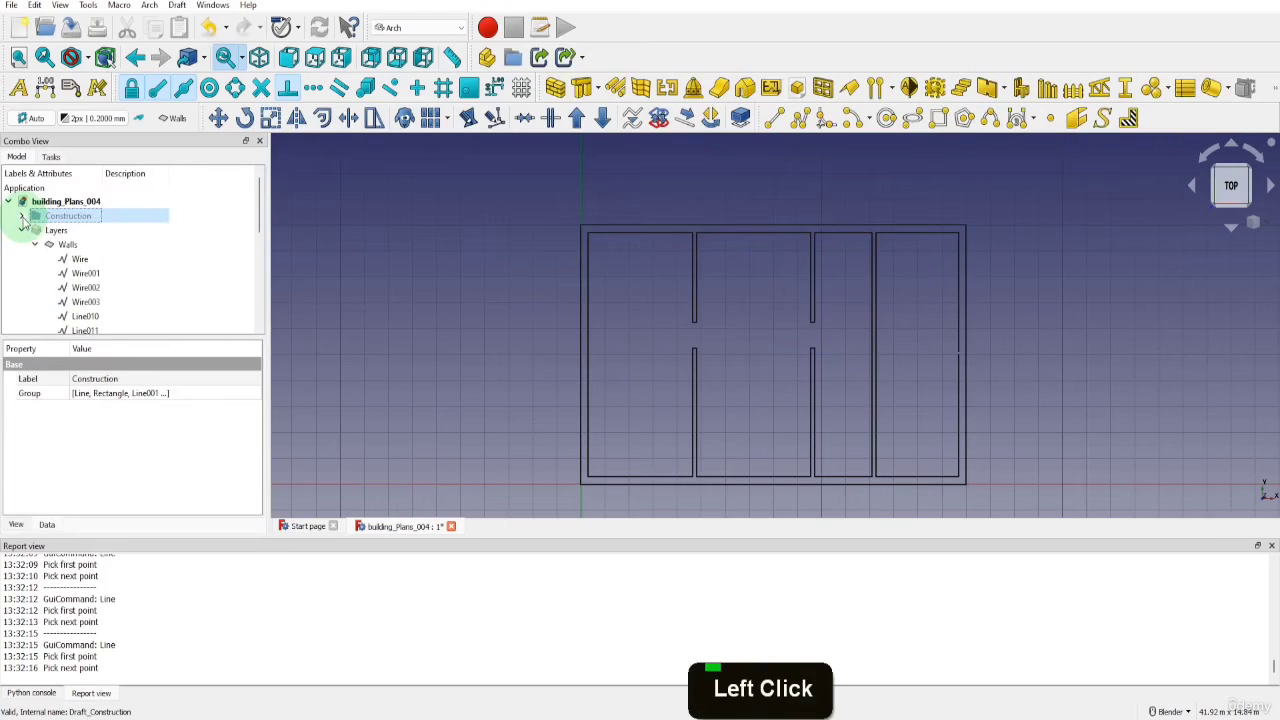
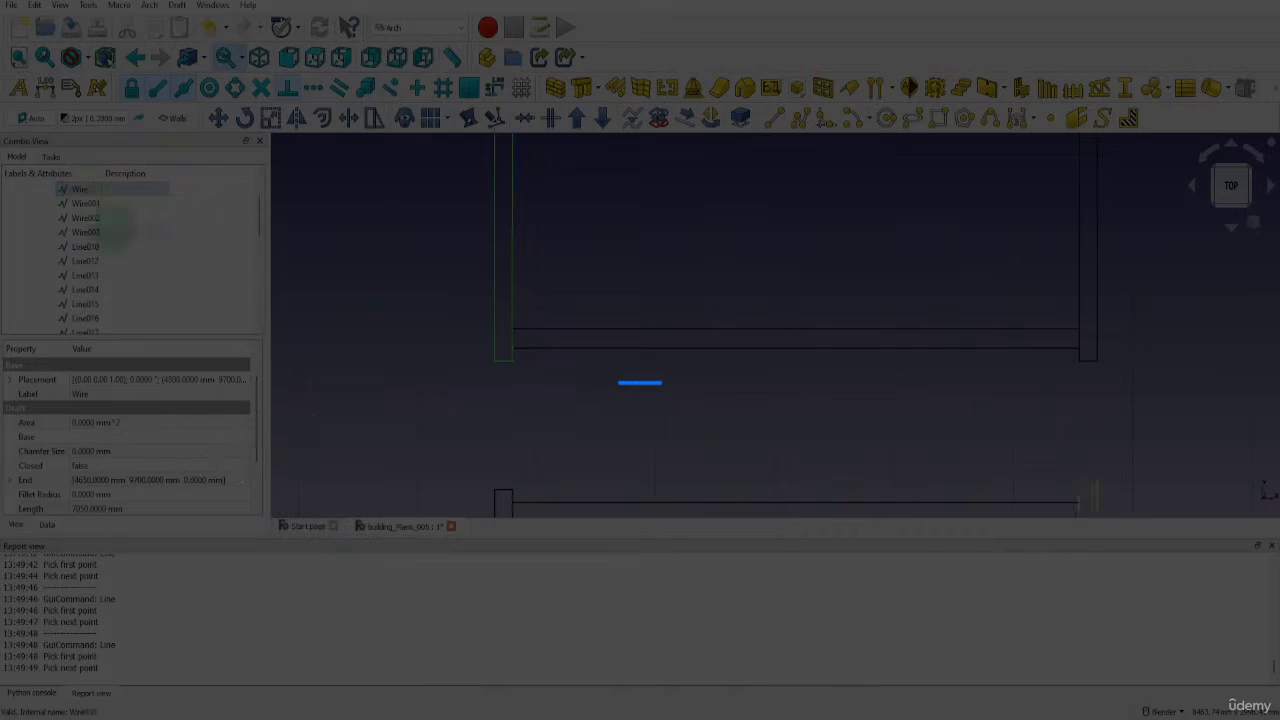
scroll(636, 381, down, 3)
scroll(520, 410, down, 5)
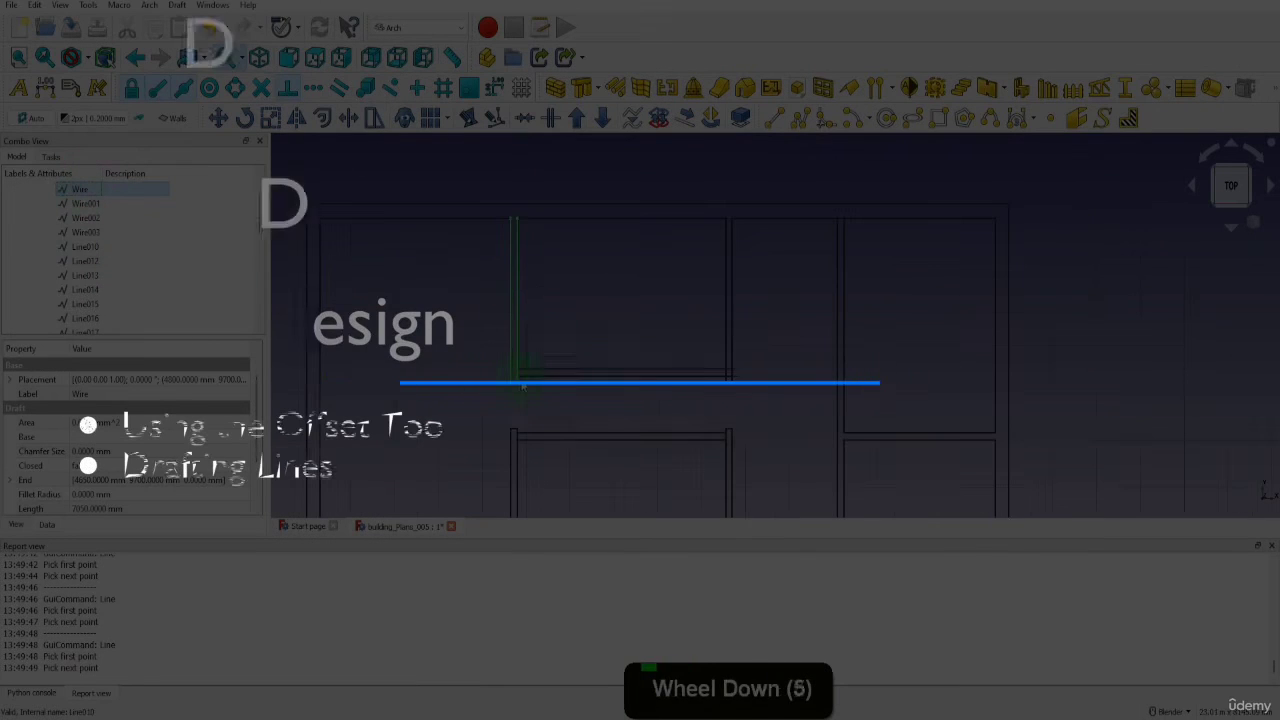
key(Delete)
click(652, 400)
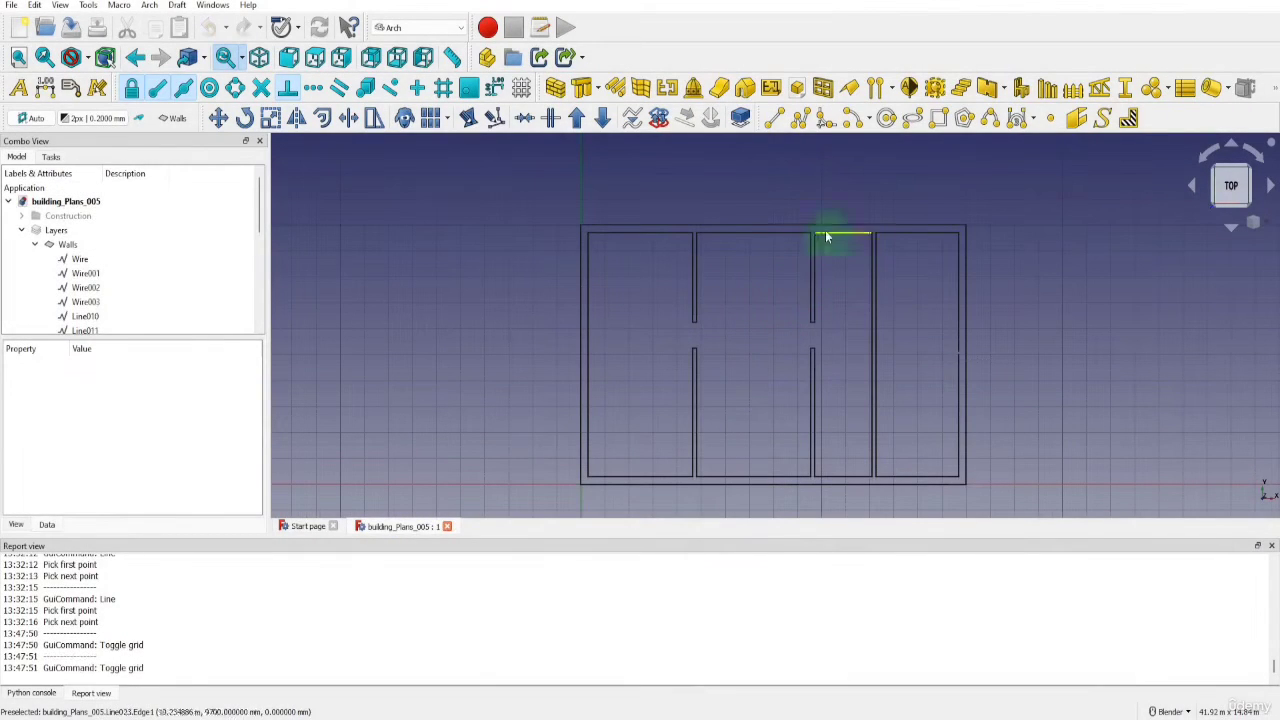
Draw a 3450 mm horizontal line from the upper break point on the inner right edge to the third interior wall's right side
click(773, 119)
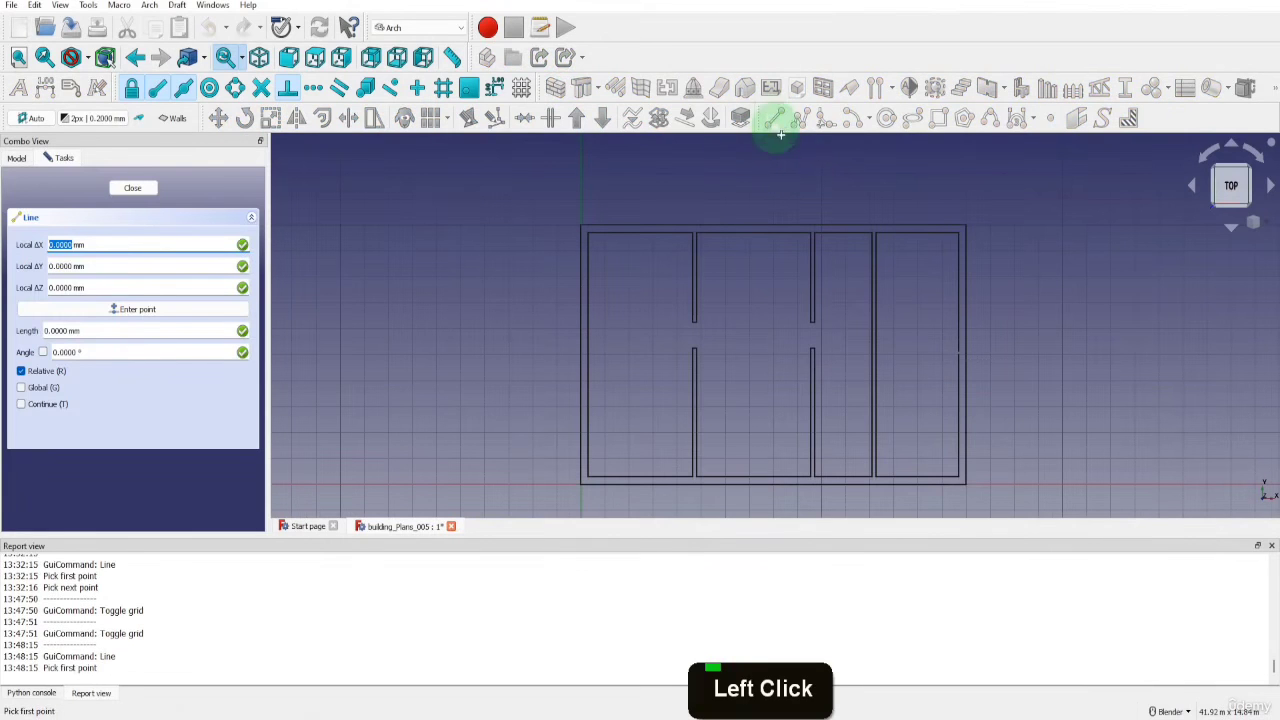
scroll(989, 349, up, 5)
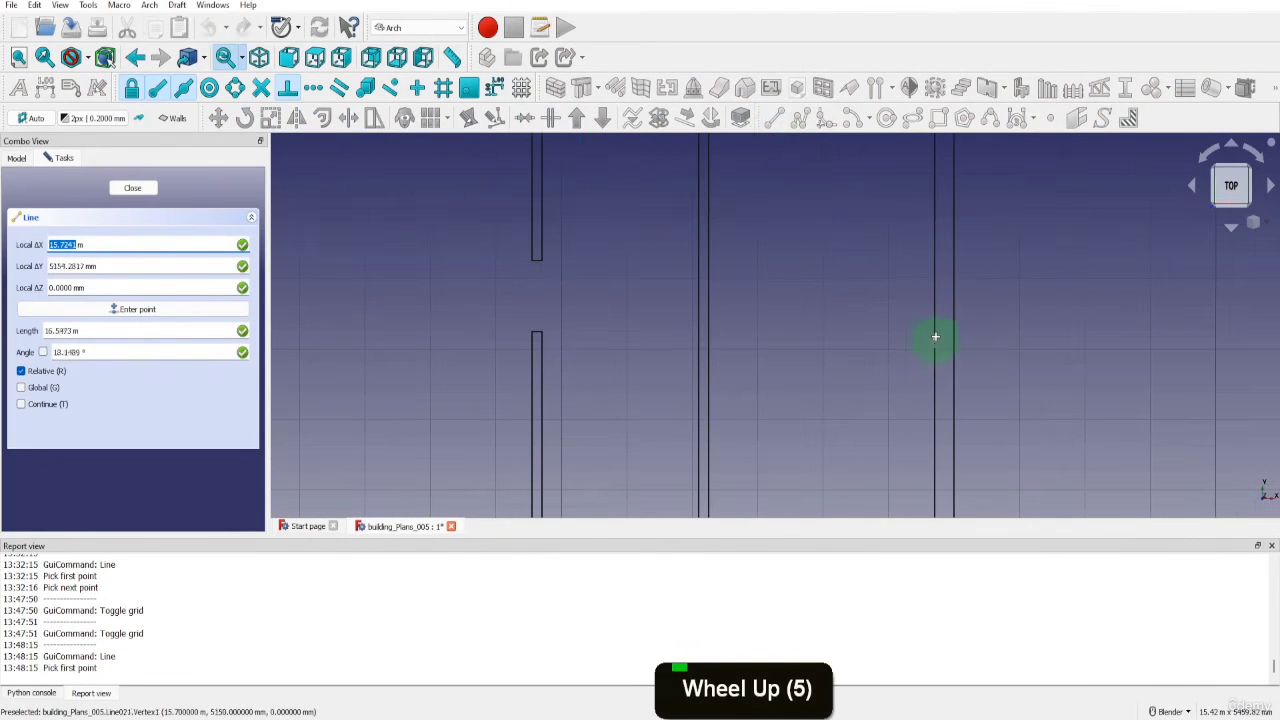
click(934, 337)
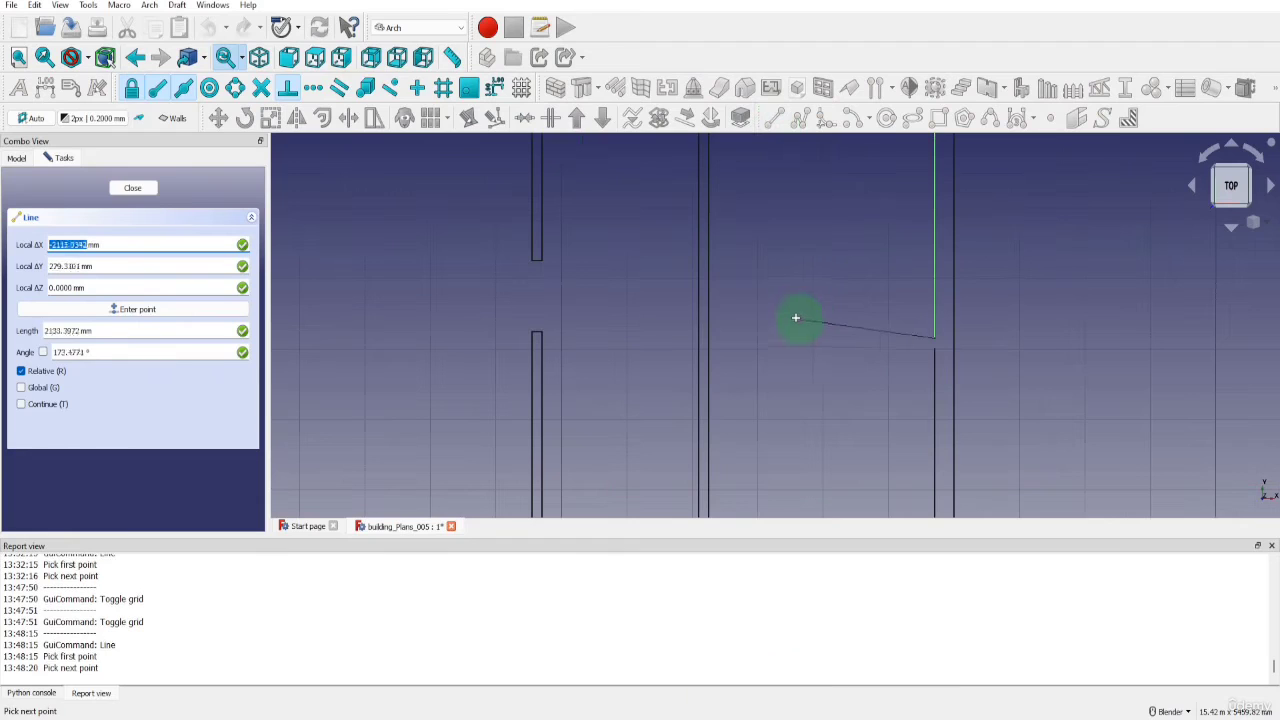
key(x)
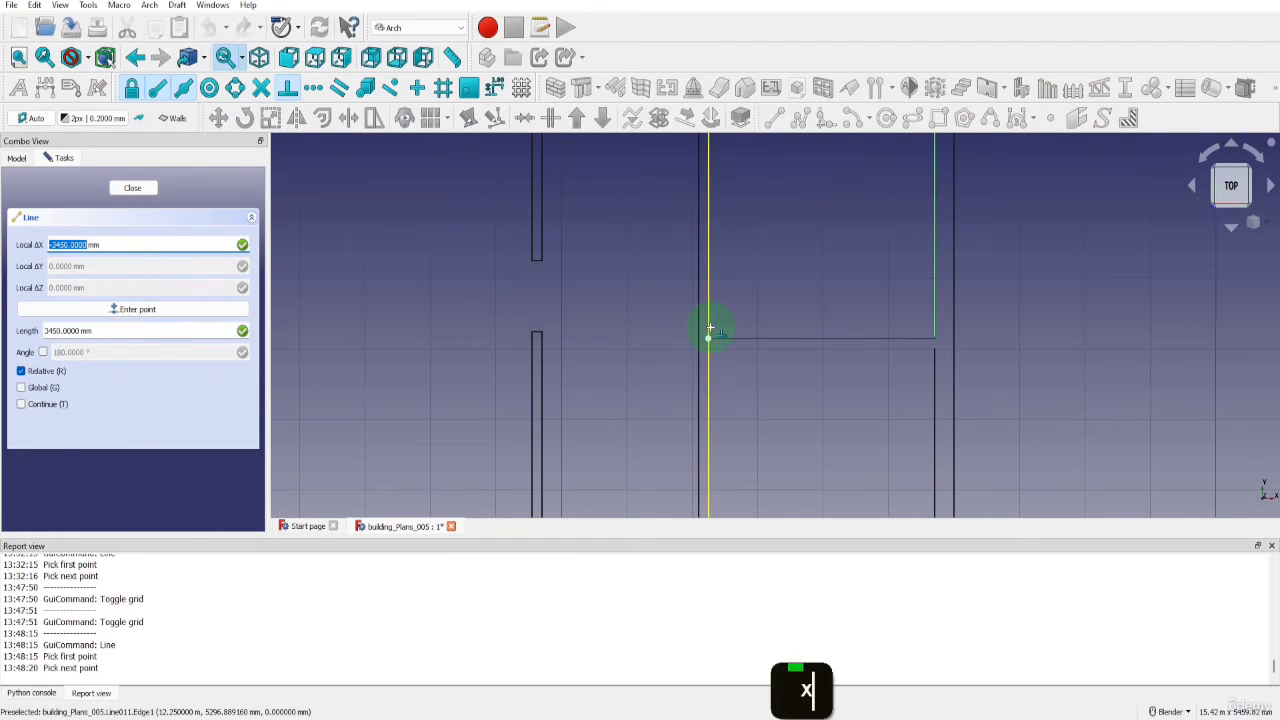
click(710, 329)
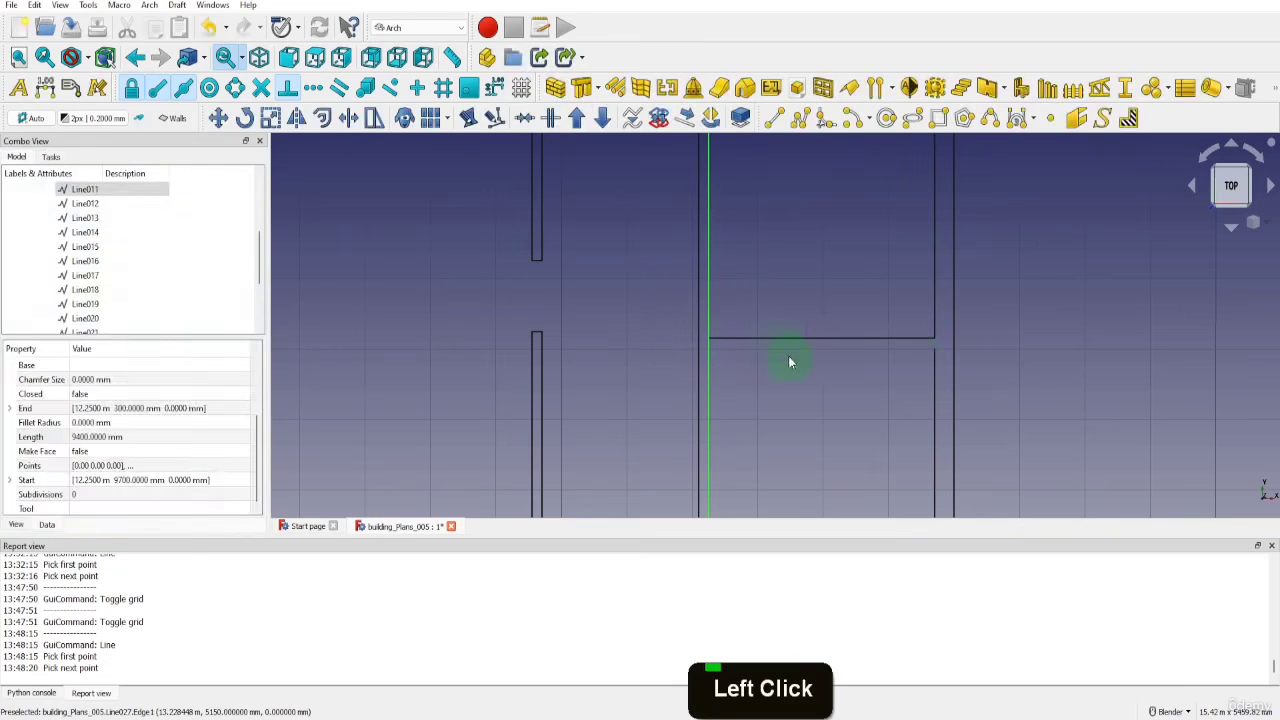
Draw a parallel 3450 mm line from the lower break point on the inner right edge to the third interior wall's right side
key(l)
key(i)
click(934, 349)
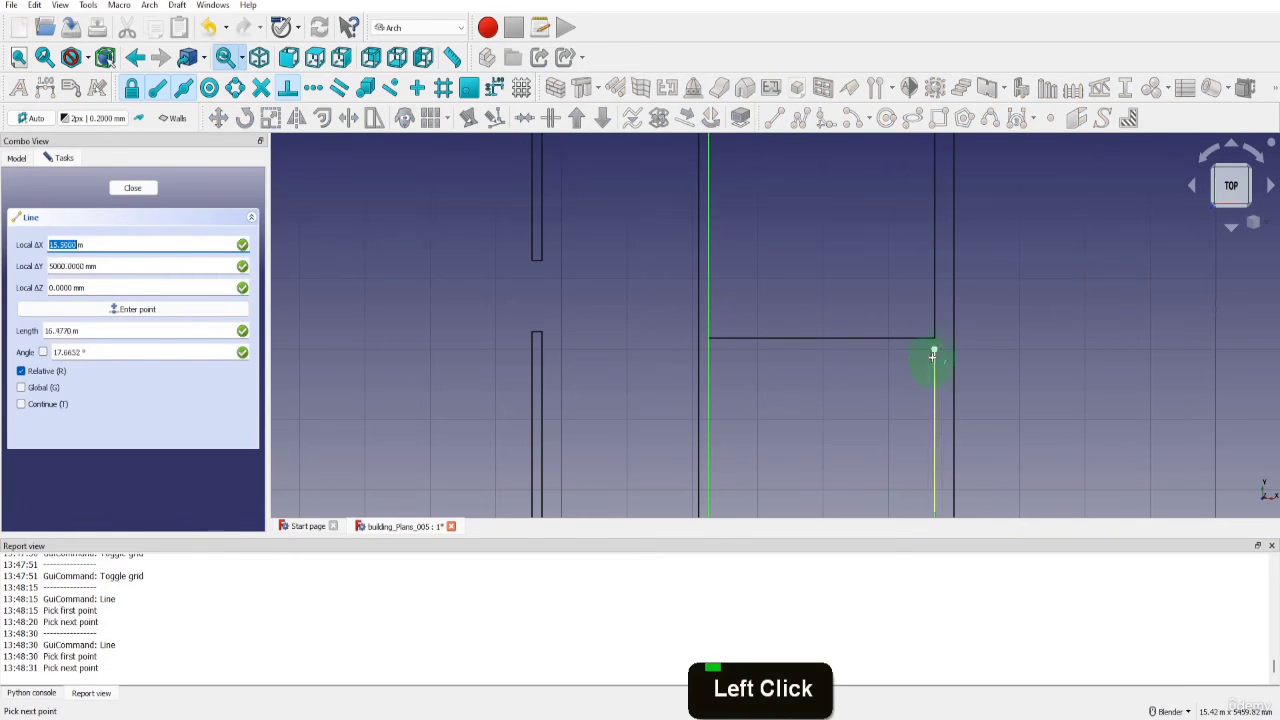
click(710, 350)
Delete the full-height line along the third interior wall's right side, despite its dependency
scroll(786, 350, down, 4)
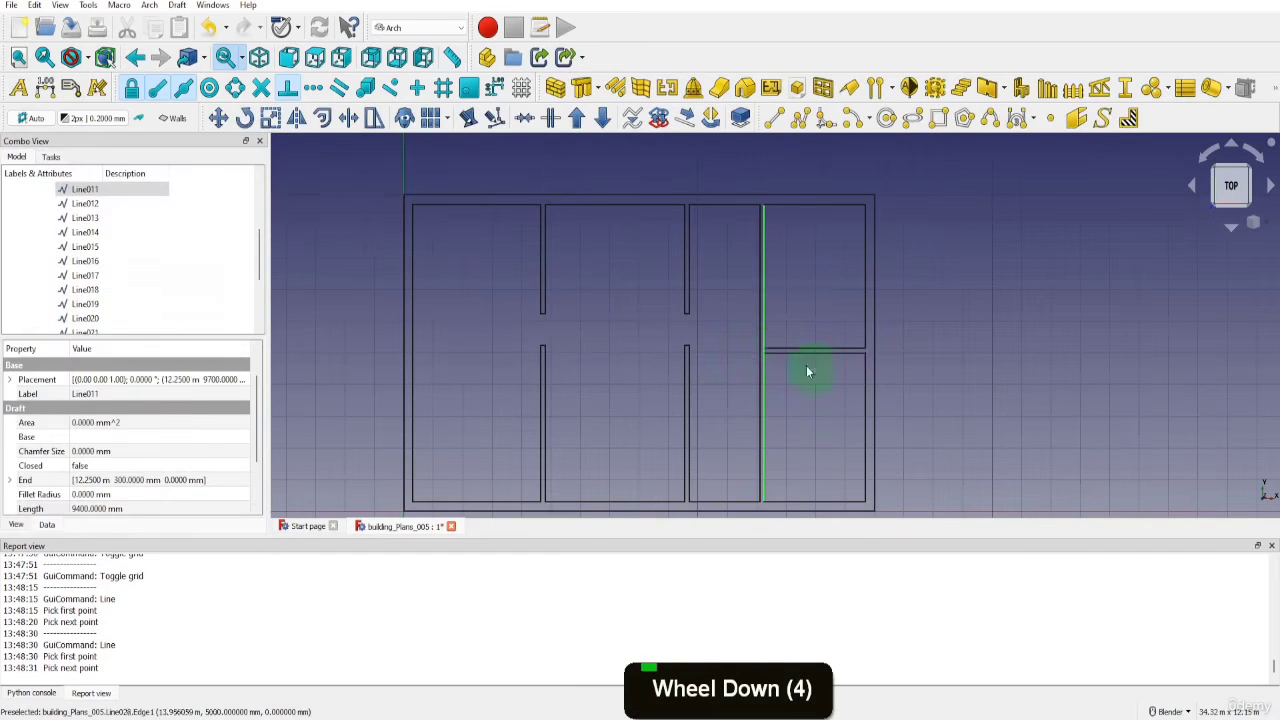
click(765, 335)
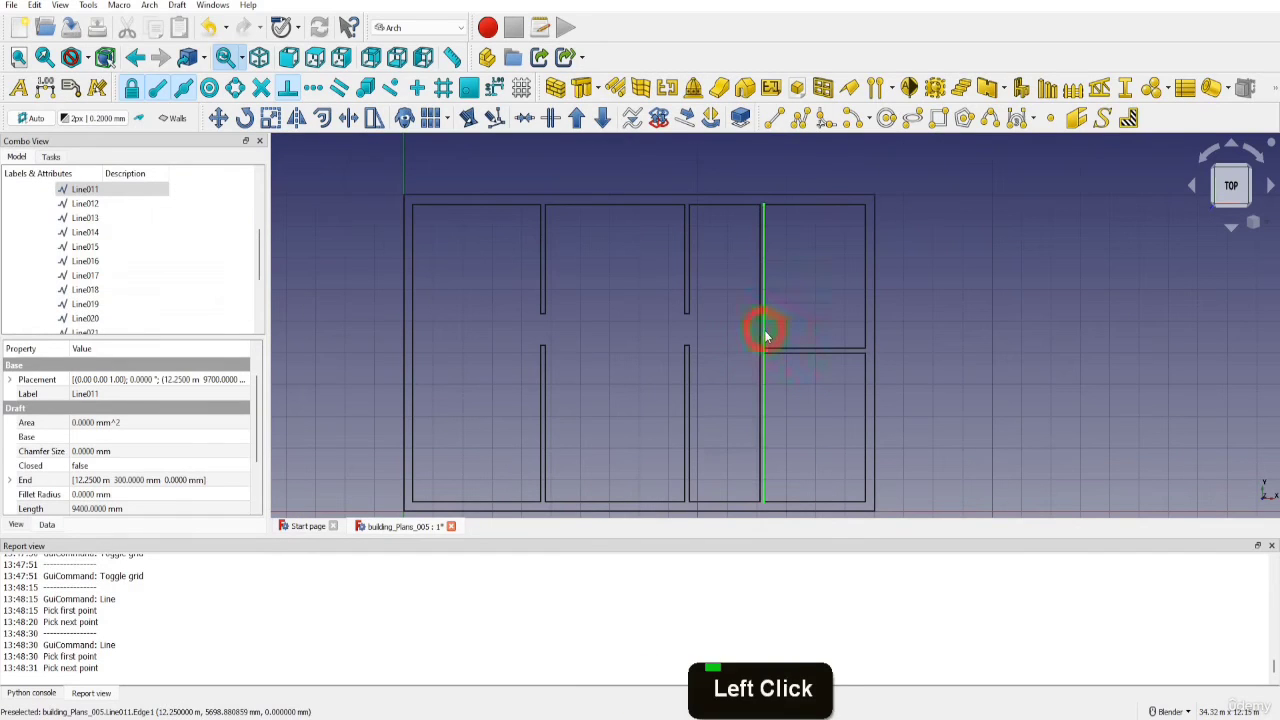
key(Delete)
click(660, 392)
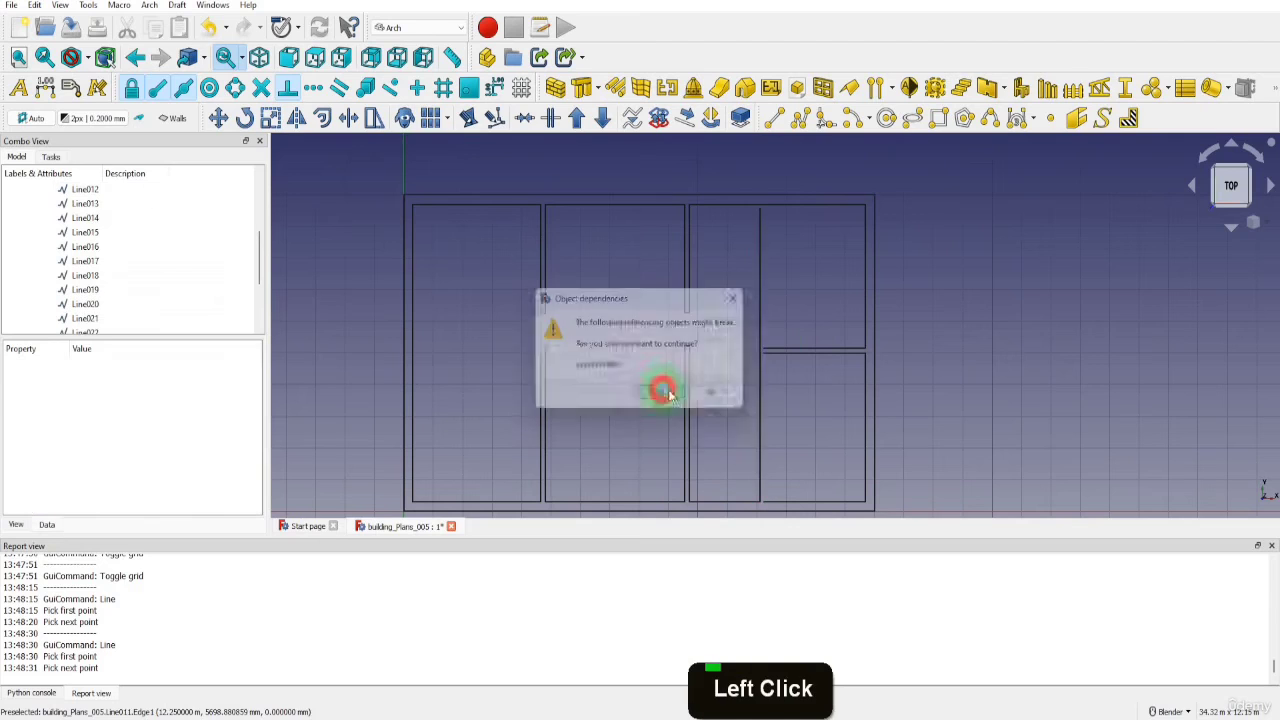
Draw a vertical line from the left end of the new horizontal wall's upper side up to the inner top edge
click(774, 117)
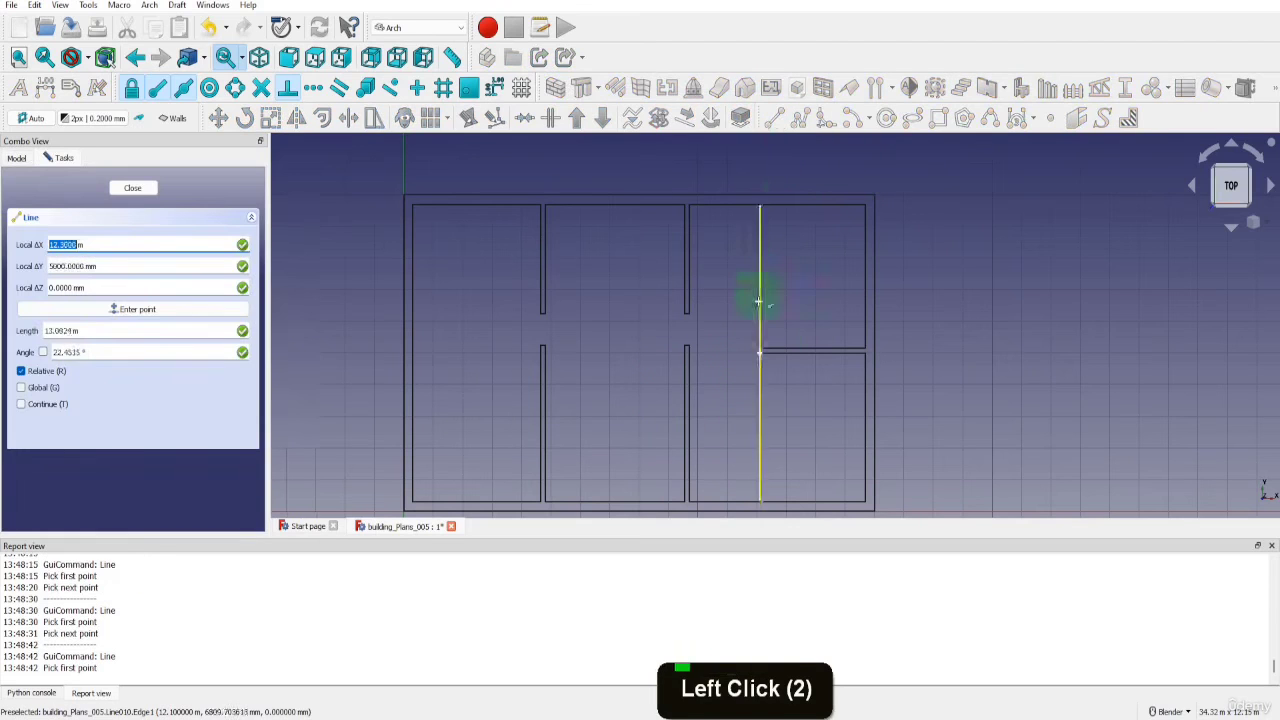
scroll(770, 343, up, 3)
click(765, 359)
scroll(760, 349, down, 1)
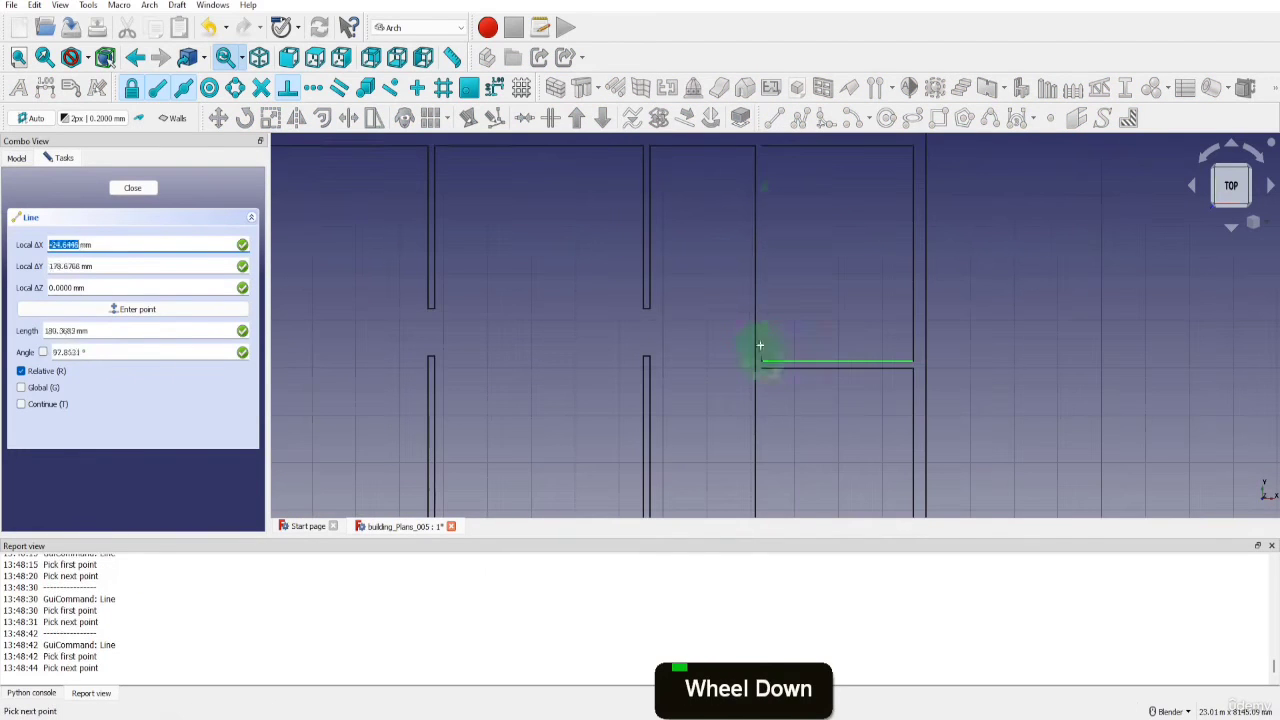
click(766, 146)
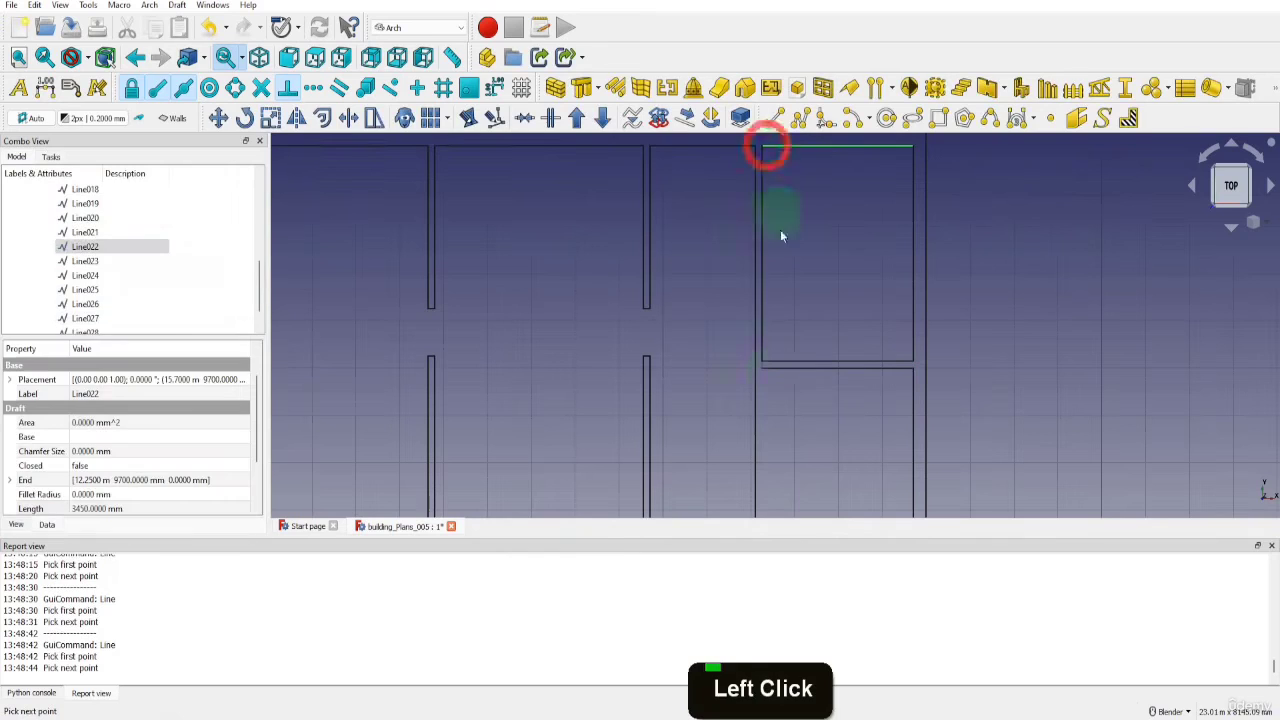
Draw a 4700 mm vertical line from the left end of the horizontal wall's lower side down to the inner bottom edge
key(i)
click(767, 367)
scroll(767, 367, down, 3)
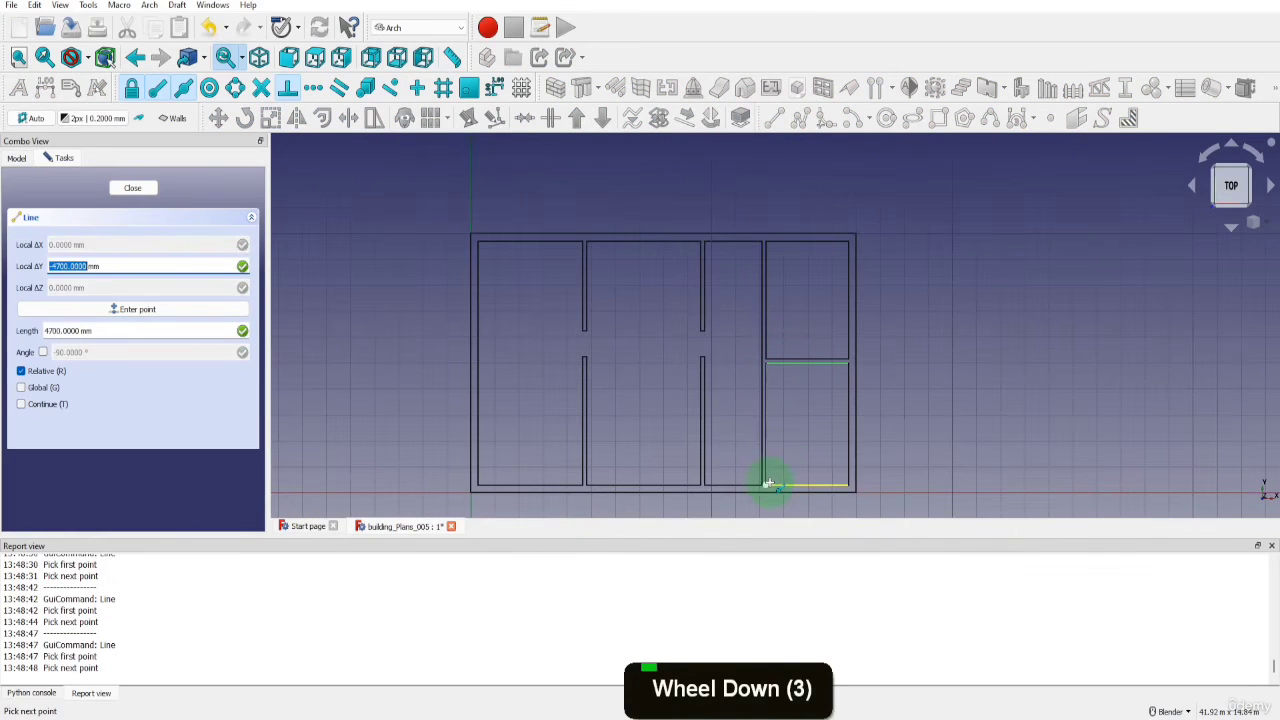
click(767, 484)
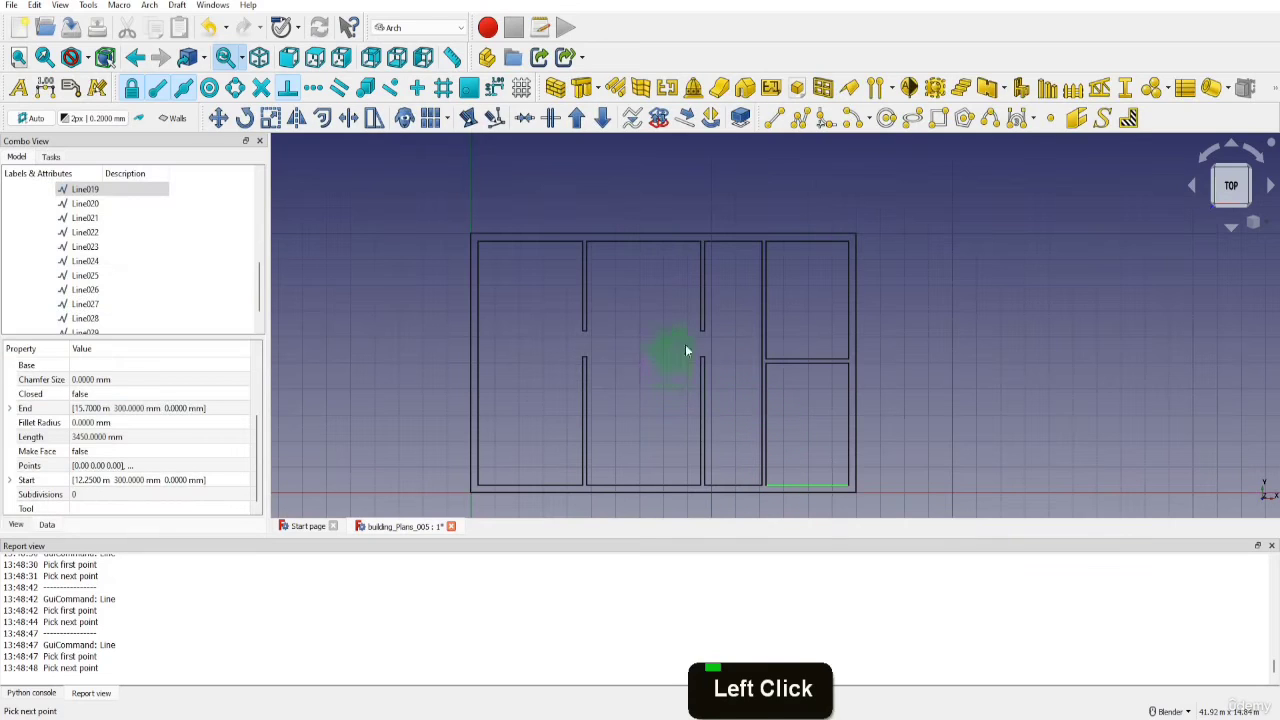
Draw a 4750 mm horizontal line between the upper sections of the first and second interior walls, at Y 6350 mm near their lower ends
scroll(686, 351, up, 4)
key(l)
key(i)
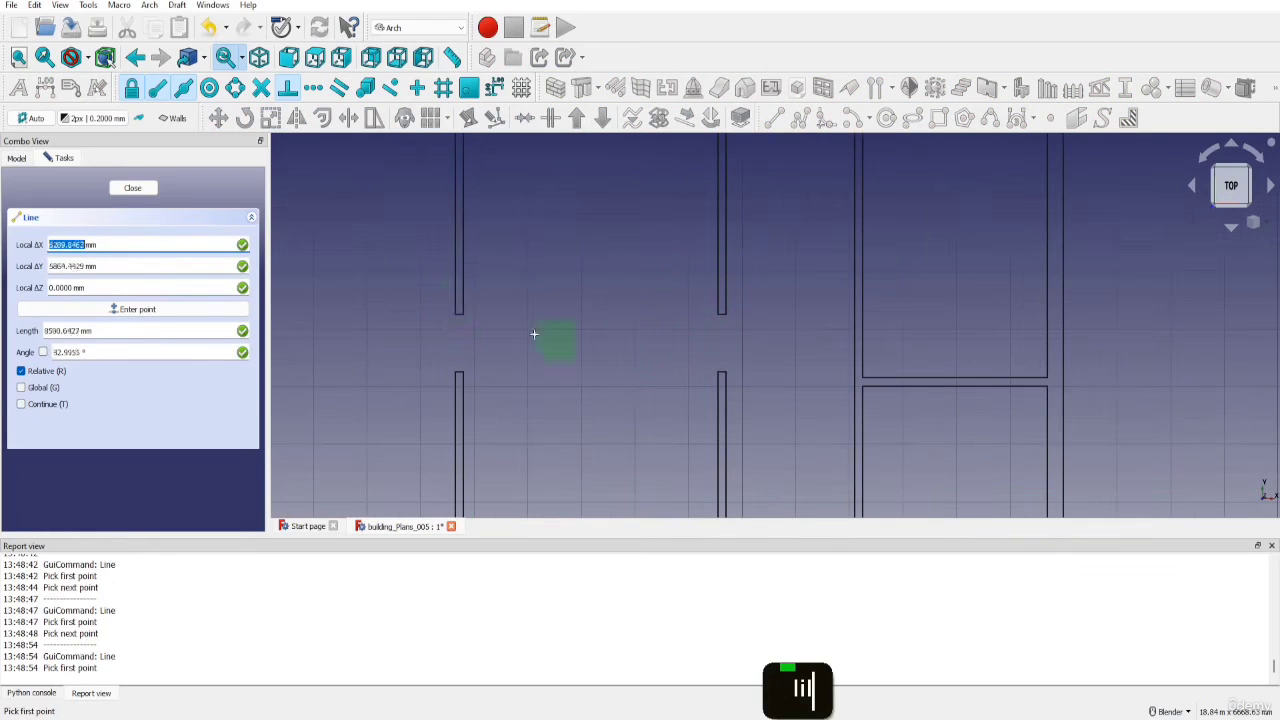
click(464, 302)
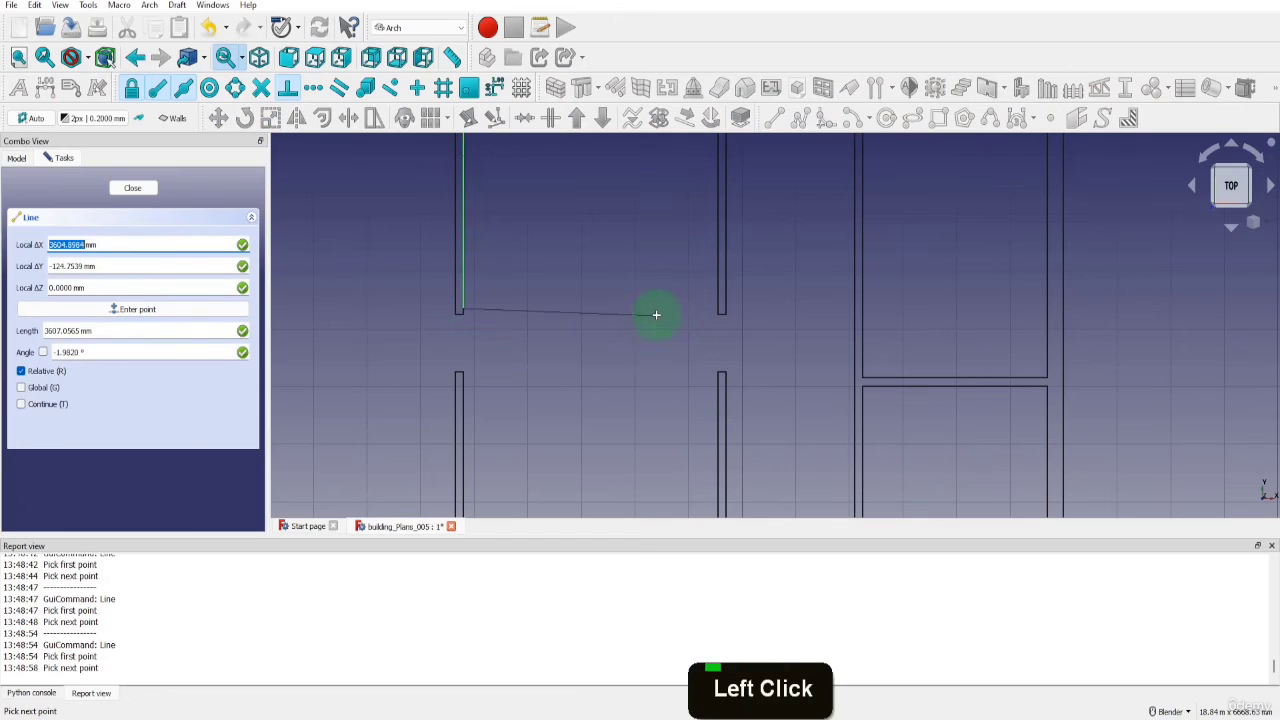
key(x)
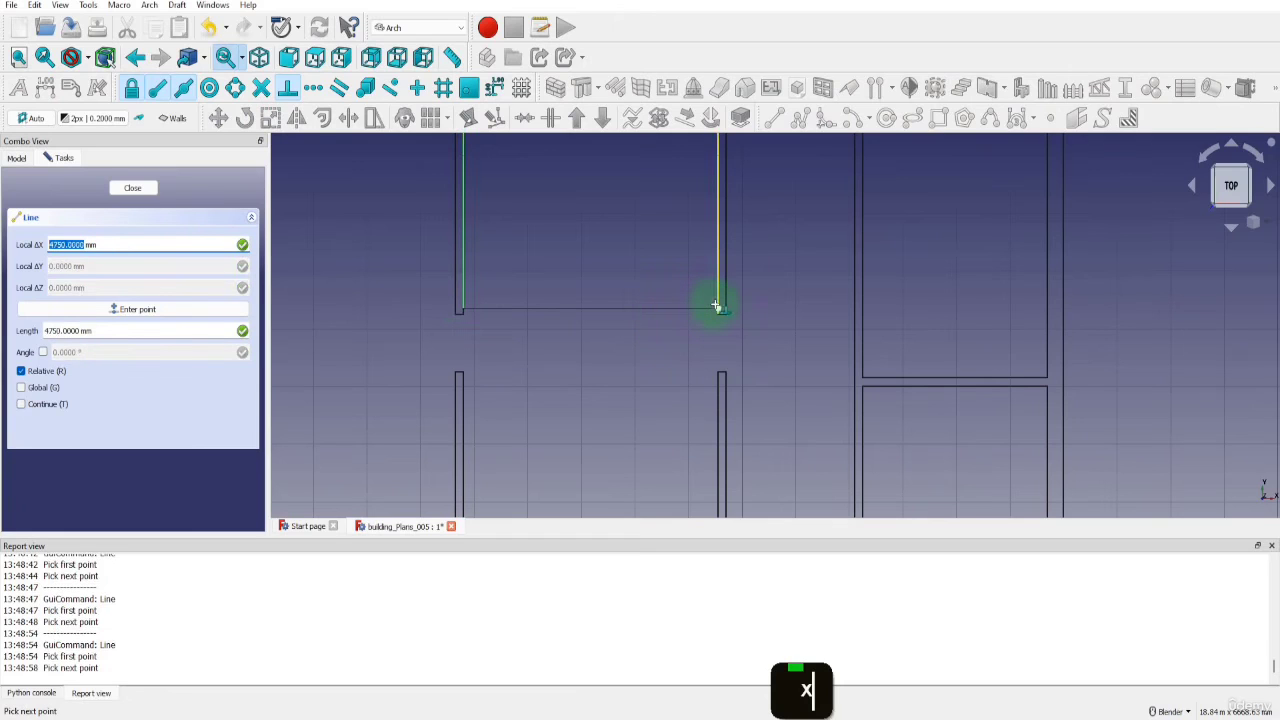
click(714, 304)
Draw a 4750 mm horizontal line between the lower sections of the first and second interior walls, at Y 5150 mm near their upper ends
key(l)
key(i)
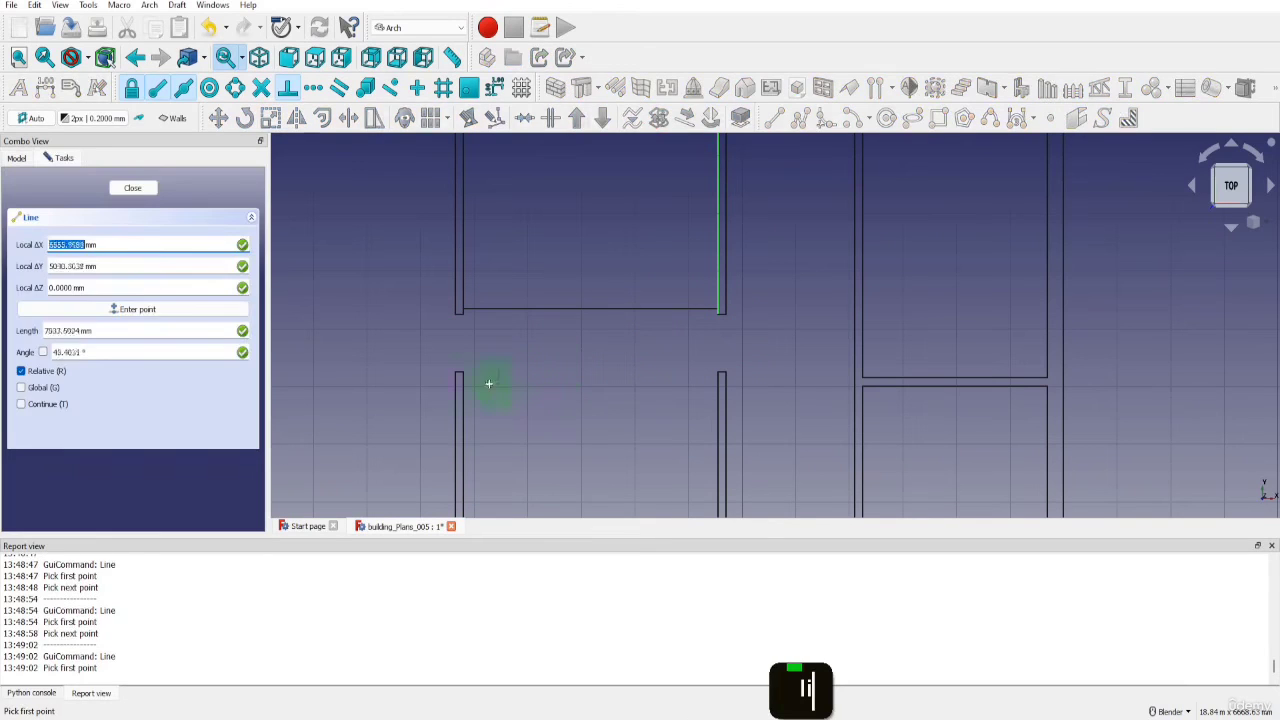
click(466, 377)
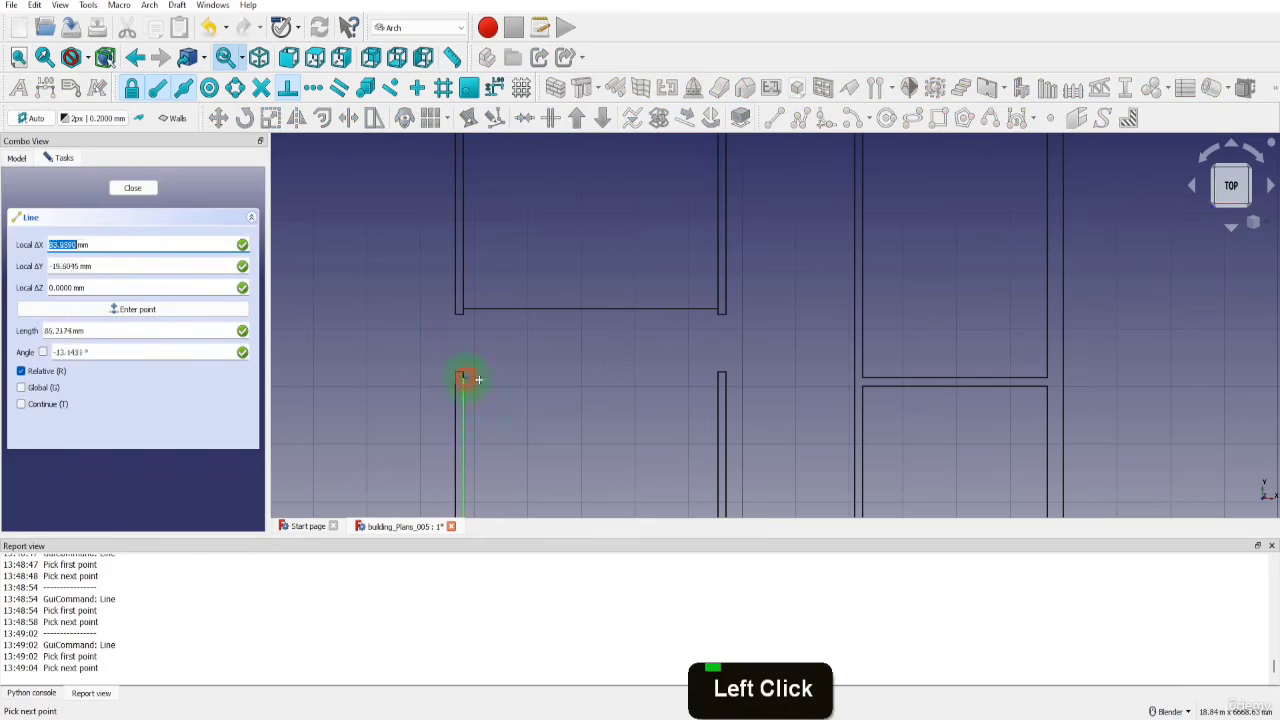
click(717, 379)
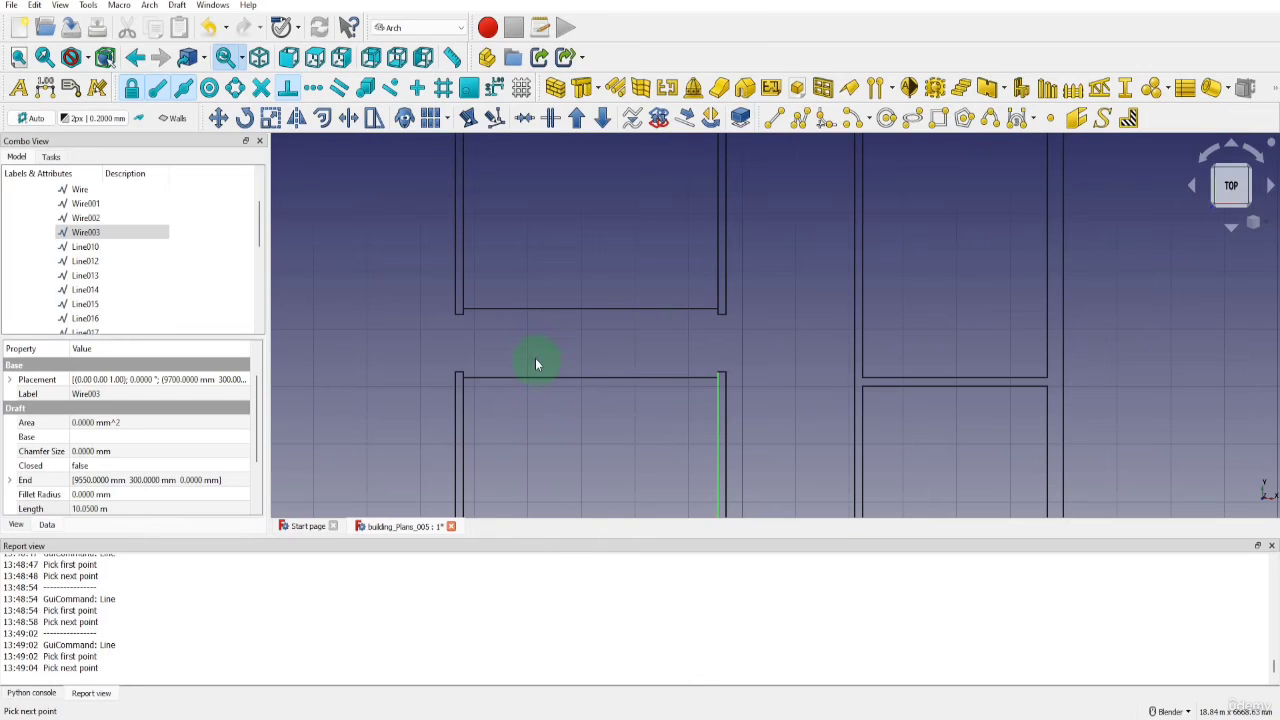
Offset a copy of the upper connecting line 150 mm upward, between the first and second interior walls
click(531, 309)
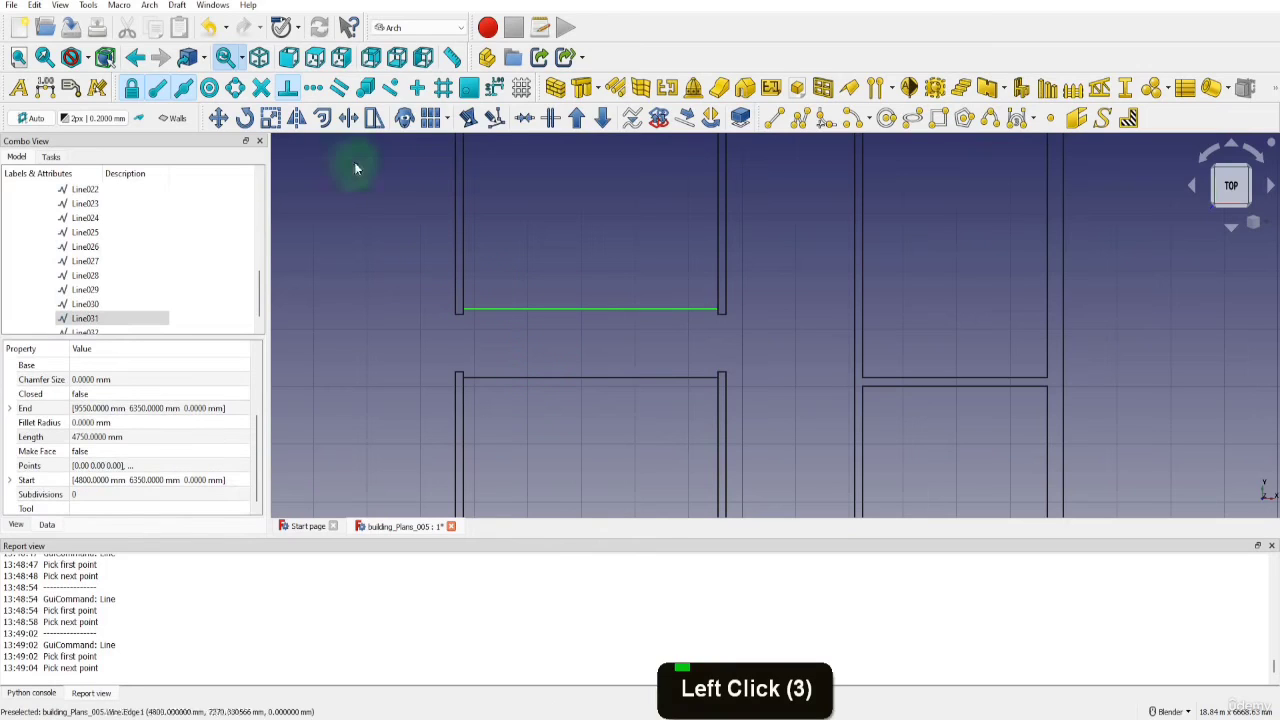
click(322, 118)
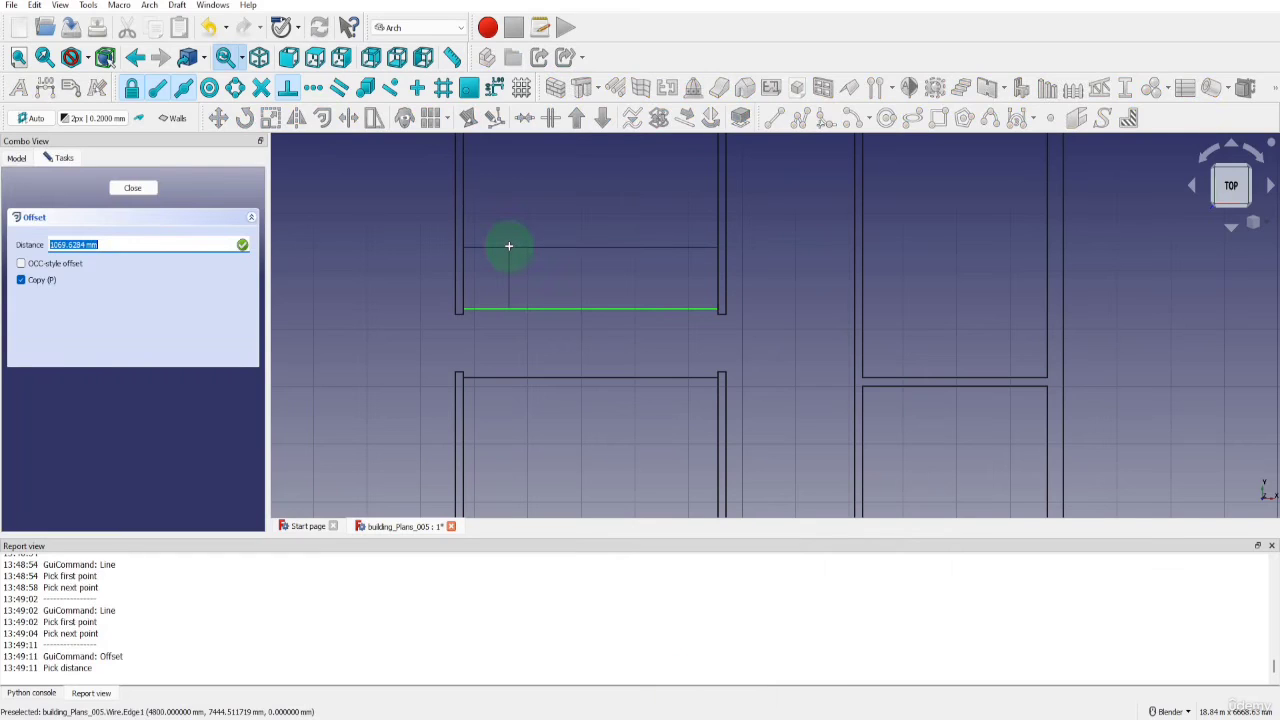
text(150)
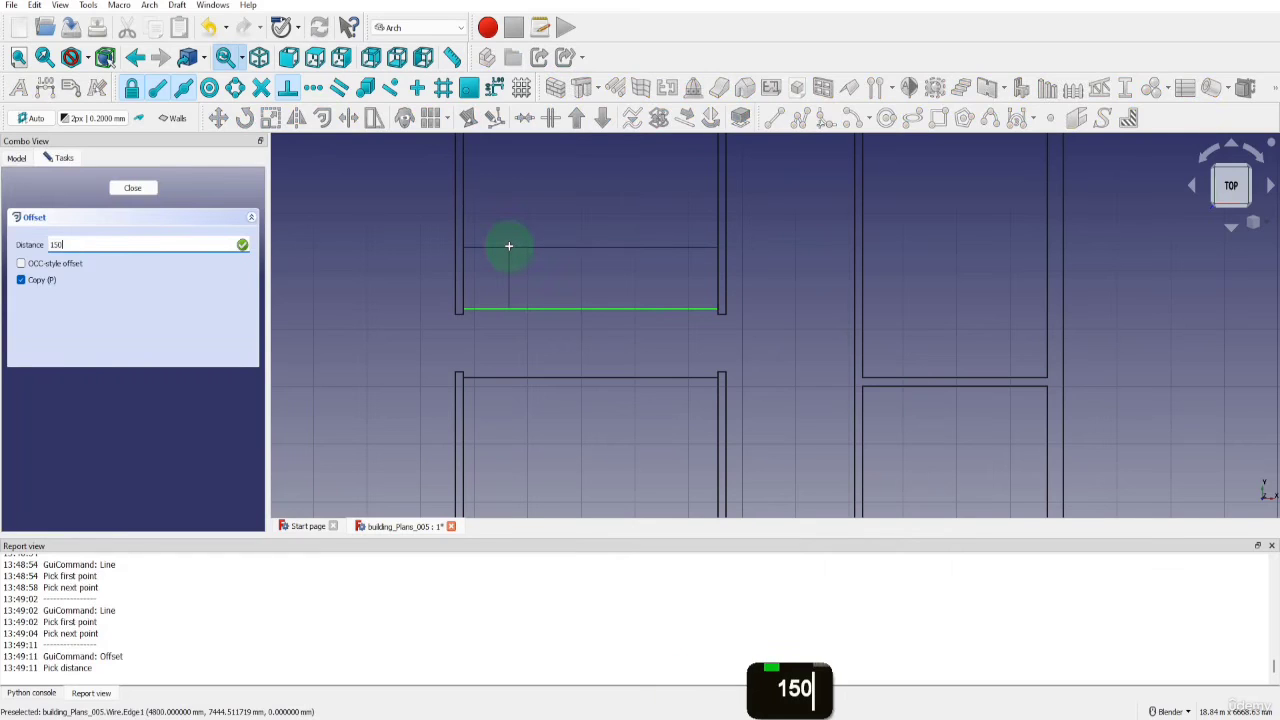
key(Return)
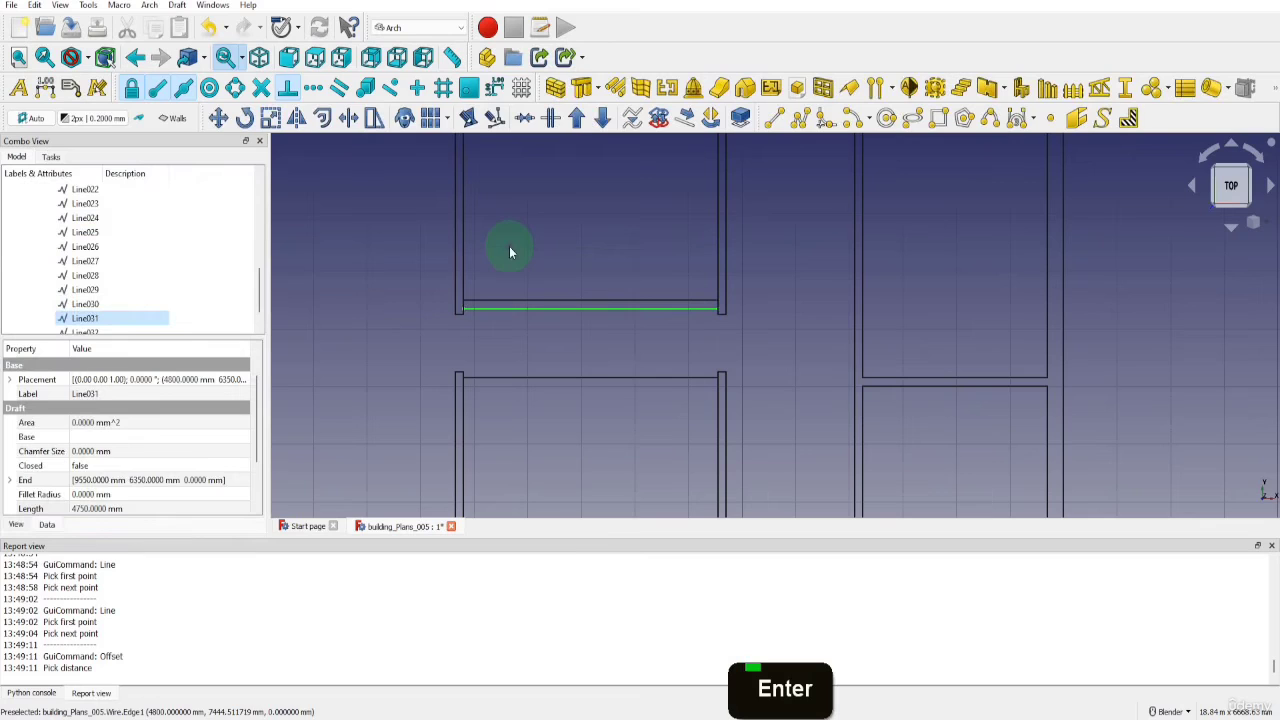
Offset a copy of the lower connecting line 150 mm downward, between the first and second interior walls
click(508, 377)
click(322, 118)
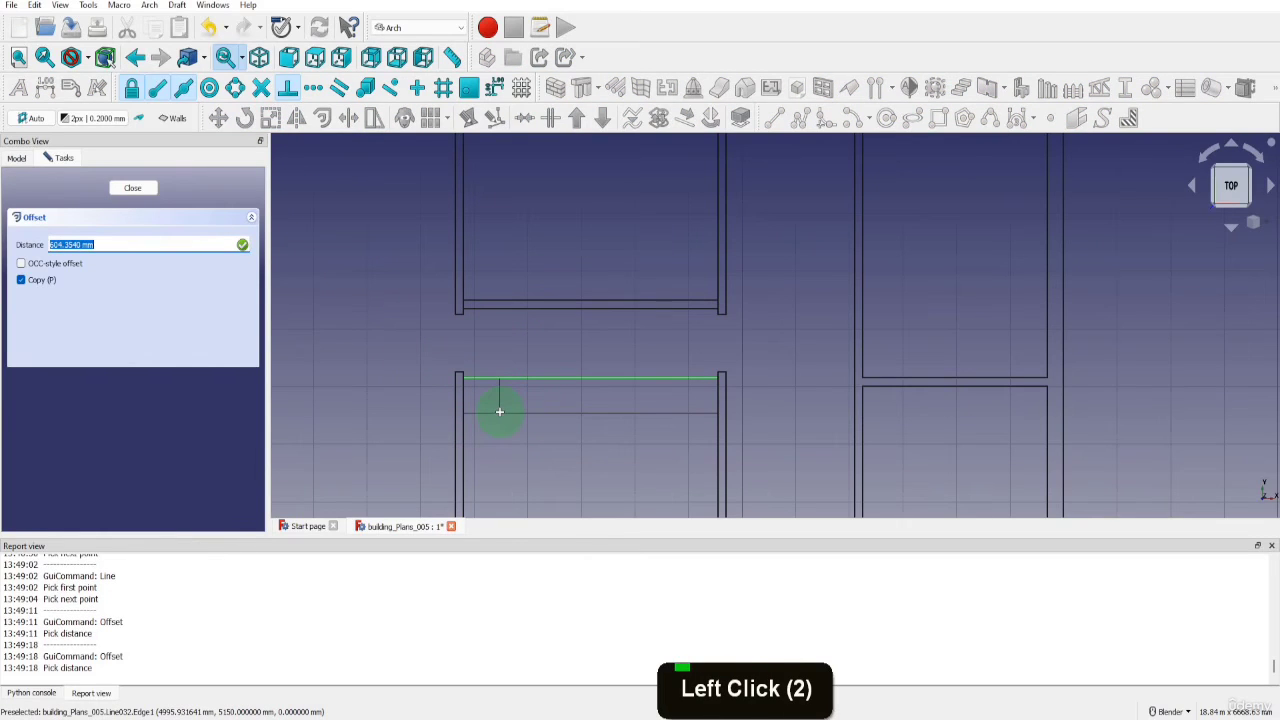
text(150)
key(Return)
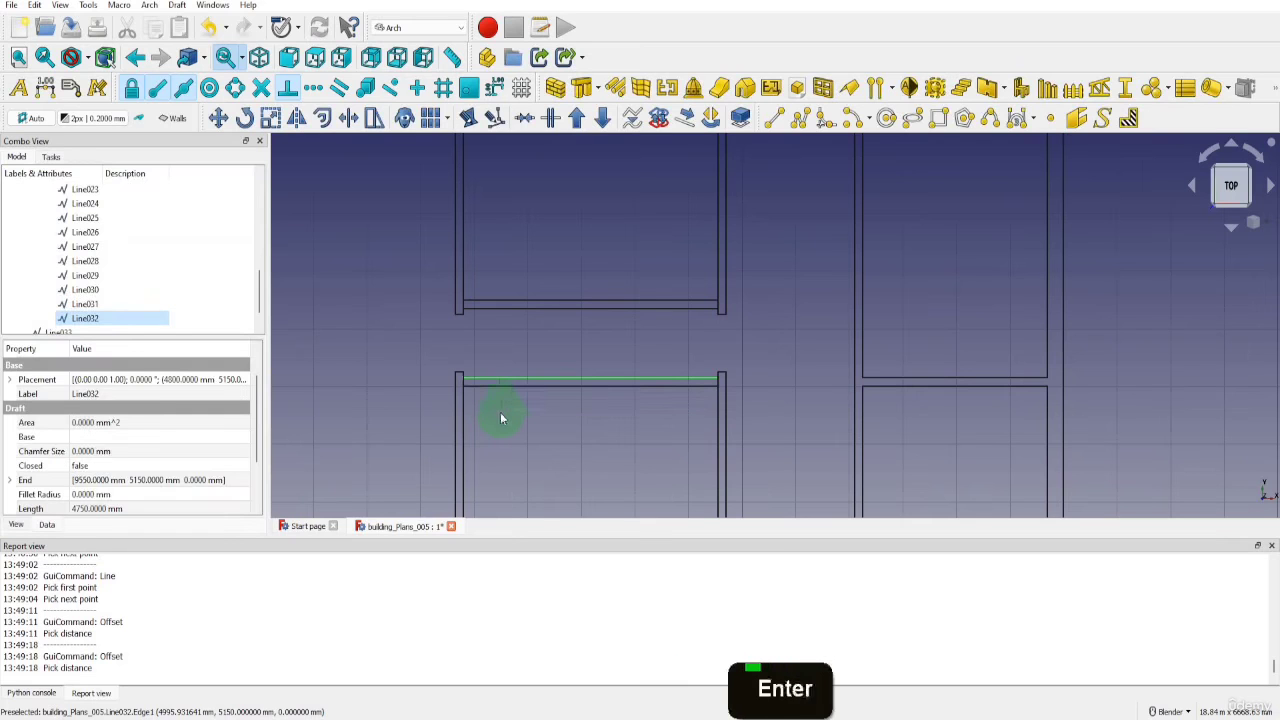
Draw a 3450 mm line down the left side of the first interior wall's upper section, from the inner top edge to its lower end
scroll(522, 402, down, 2)
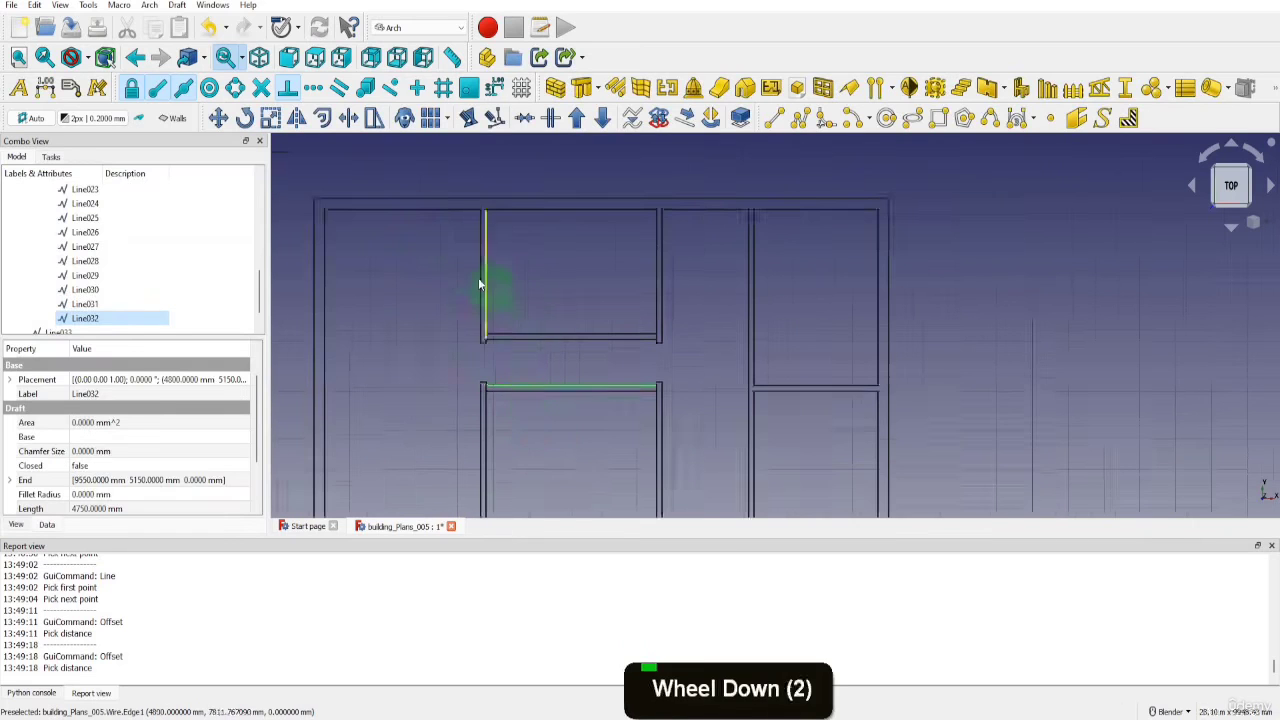
scroll(457, 245, up, 2)
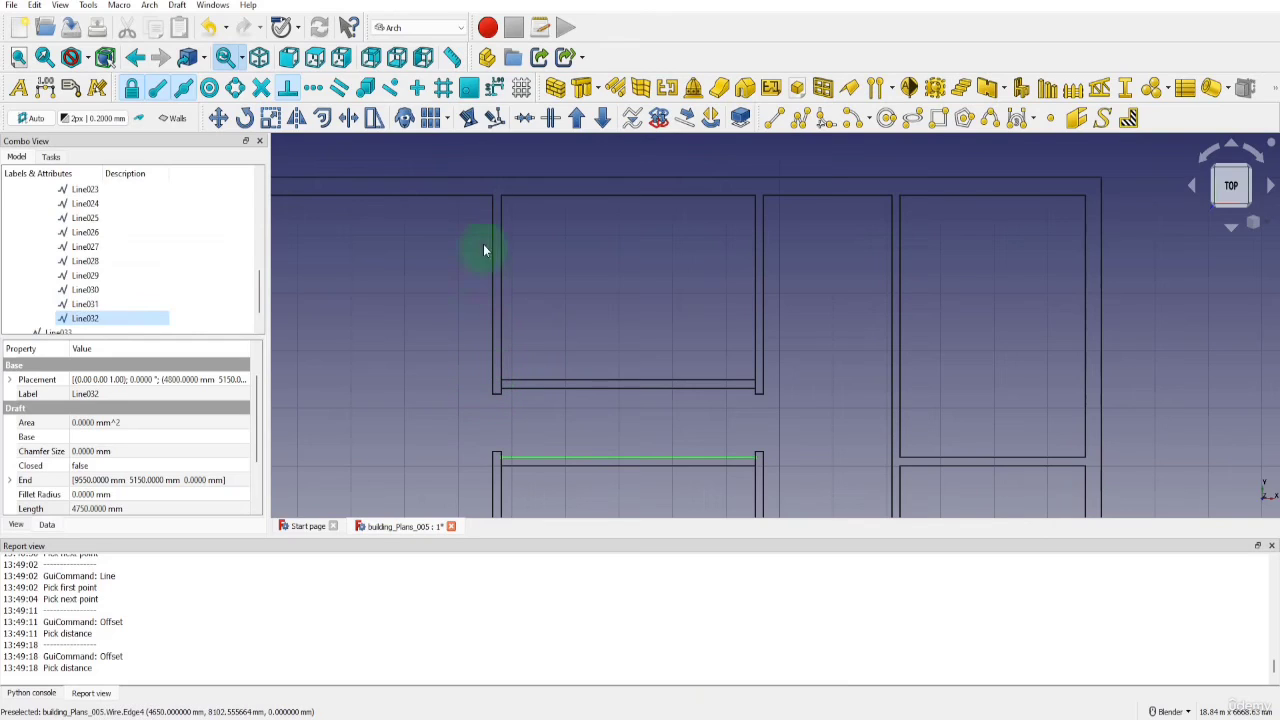
click(773, 118)
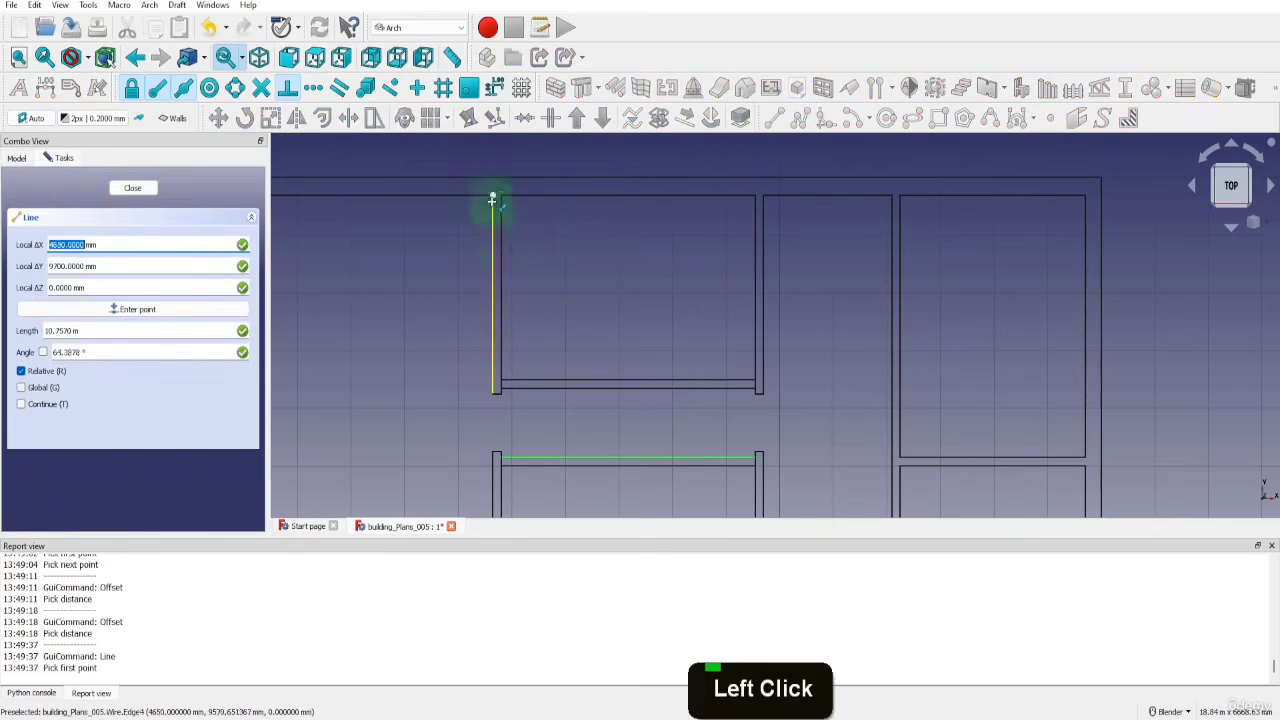
click(492, 197)
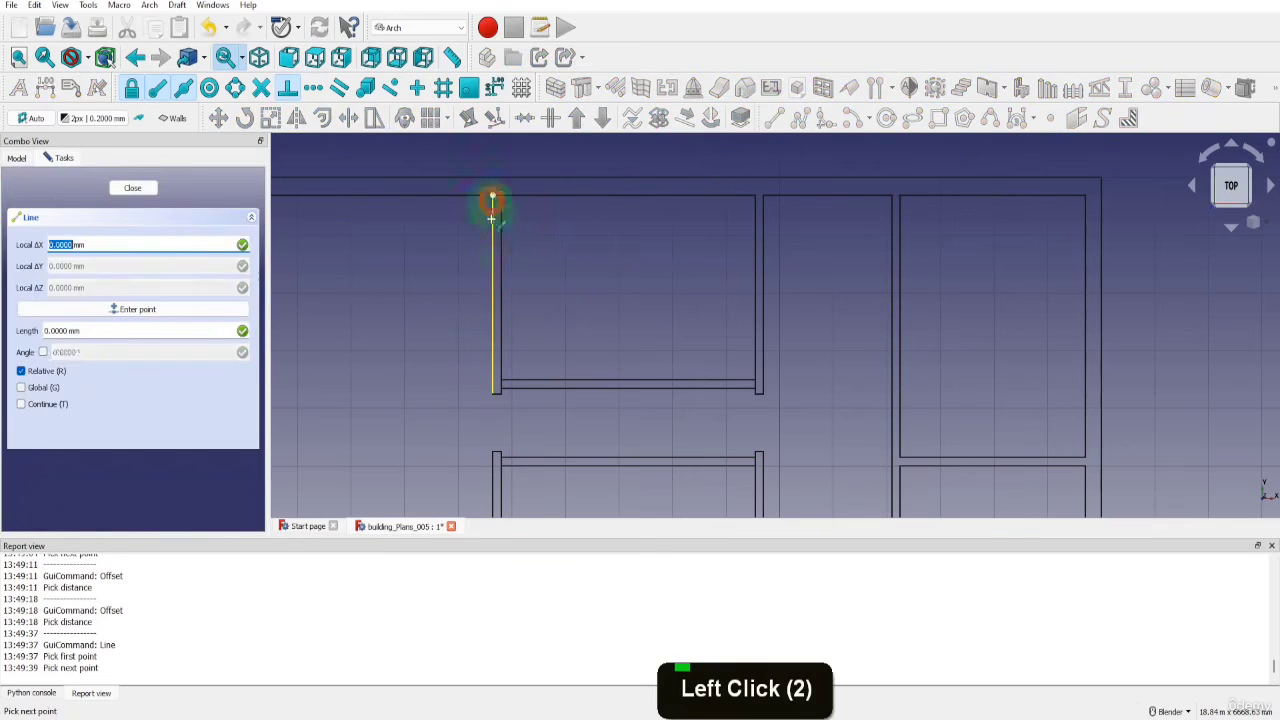
click(492, 382)
Draw a short line across the lower end of the first interior wall's upper section, from its left to its right corner
scroll(501, 406, up, 3)
scroll(501, 406, up, 1)
key(l)
key(i)
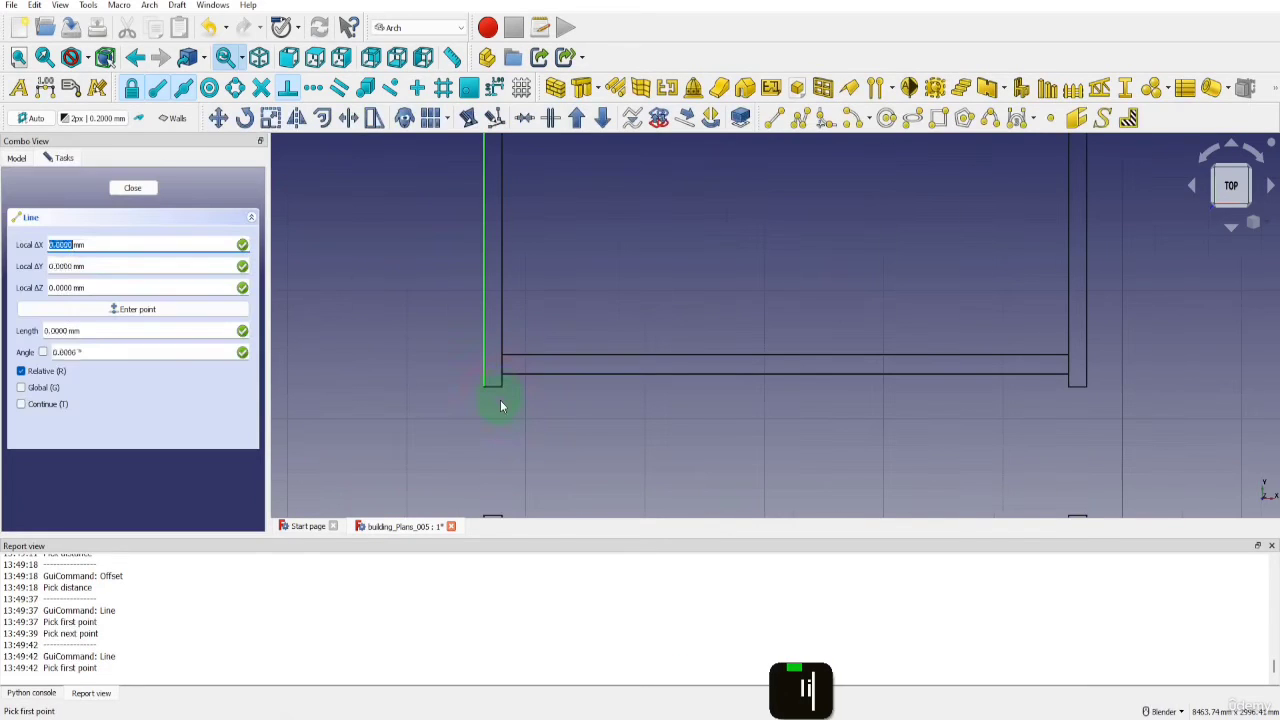
click(484, 384)
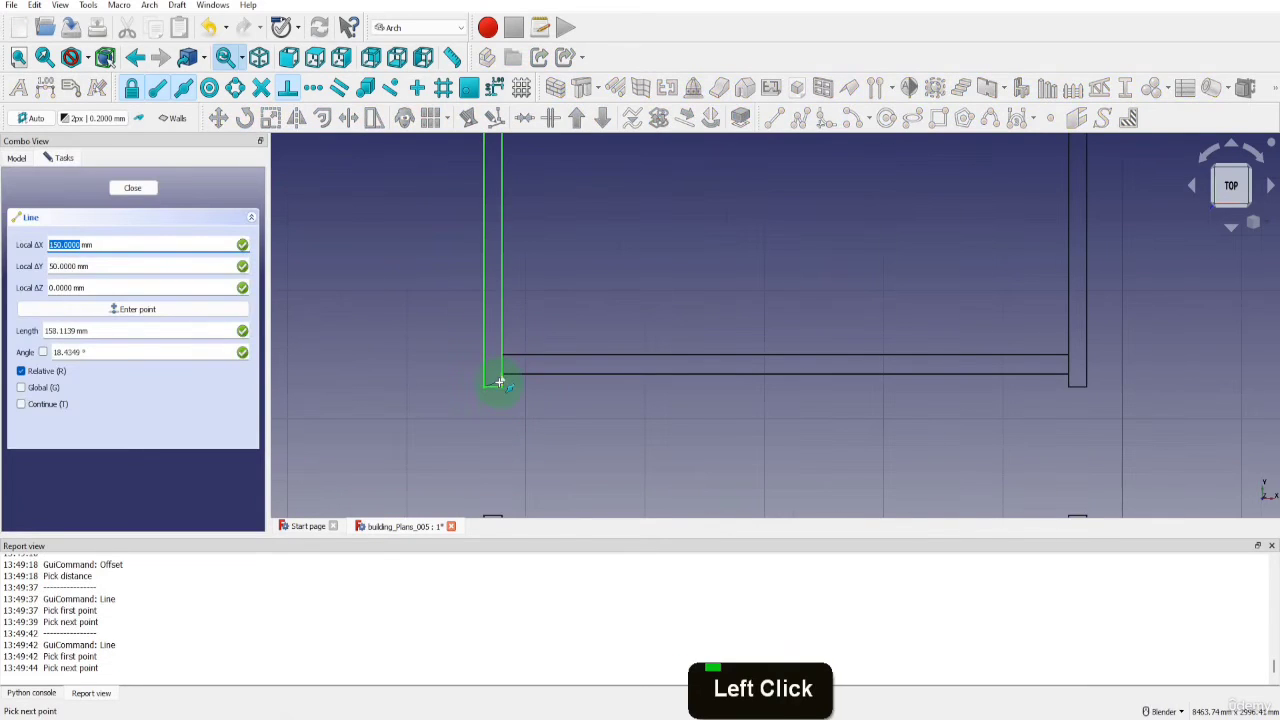
click(499, 384)
Draw a short line up the right side of the first interior wall's upper section, from its lower corner to the connecting wall's lower line
key(l)
key(i)
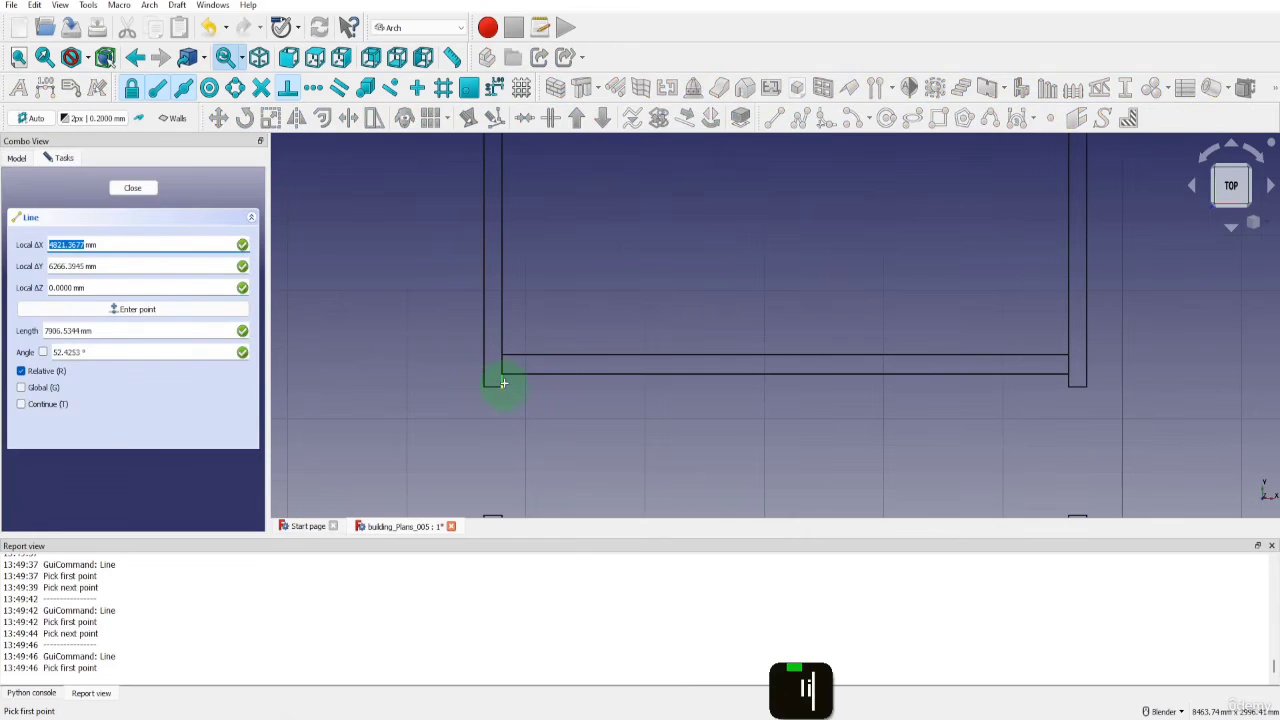
click(501, 374)
click(508, 377)
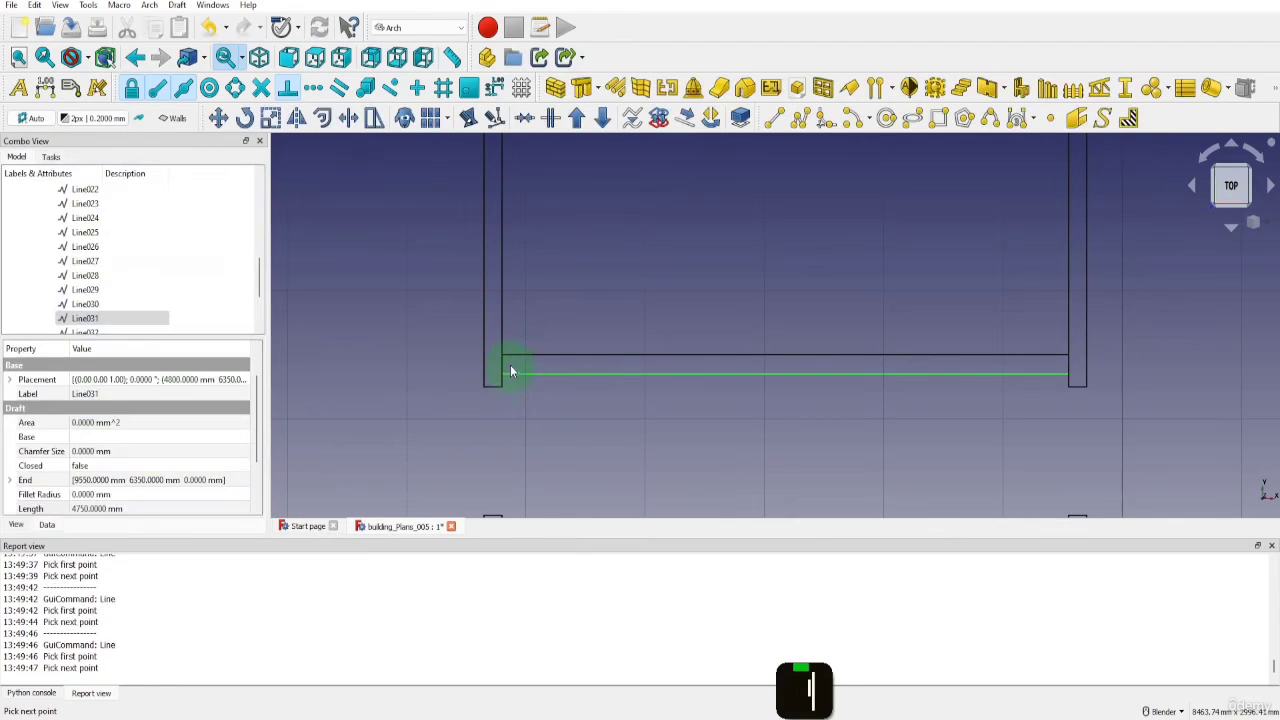
Draw a line up the right side of the first interior wall's upper section, from the connecting wall's upper line to the inner top edge
key(l)
key(i)
click(501, 372)
scroll(500, 371, down, 5)
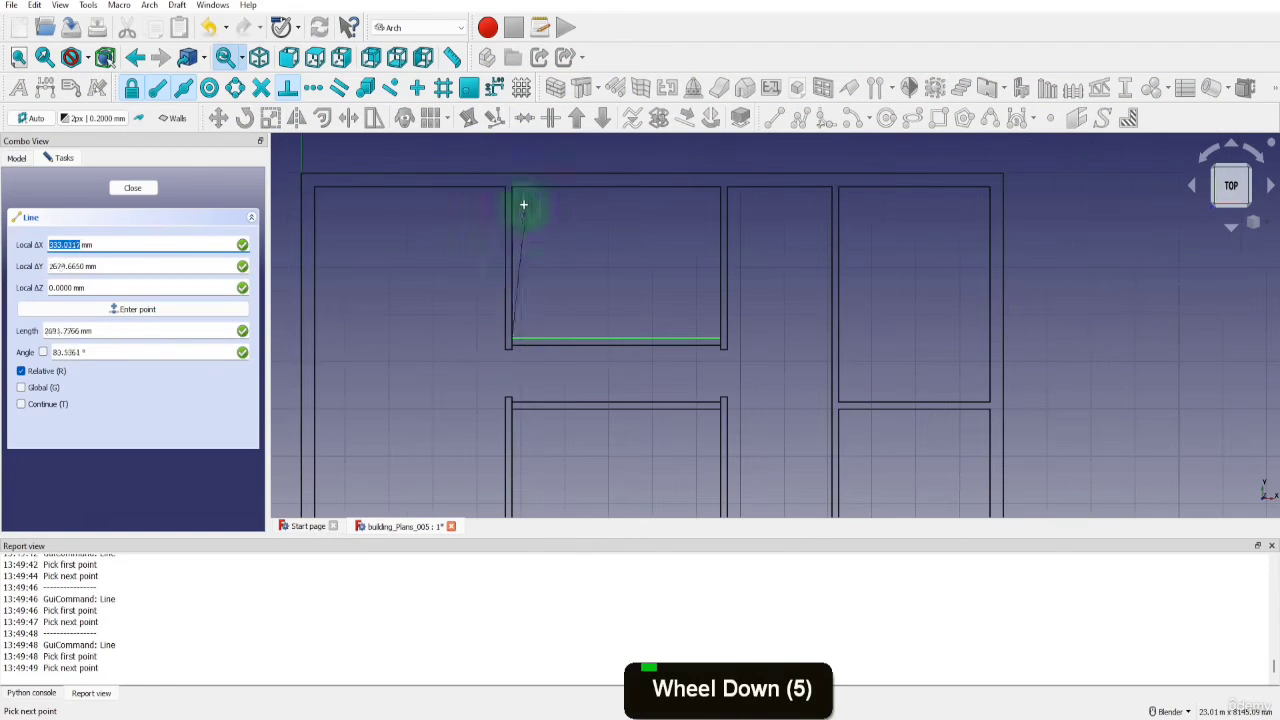
click(512, 192)
Delete the original wire outline of the first interior wall's upper section, keeping the separately drawn segments
scroll(512, 343, up, 5)
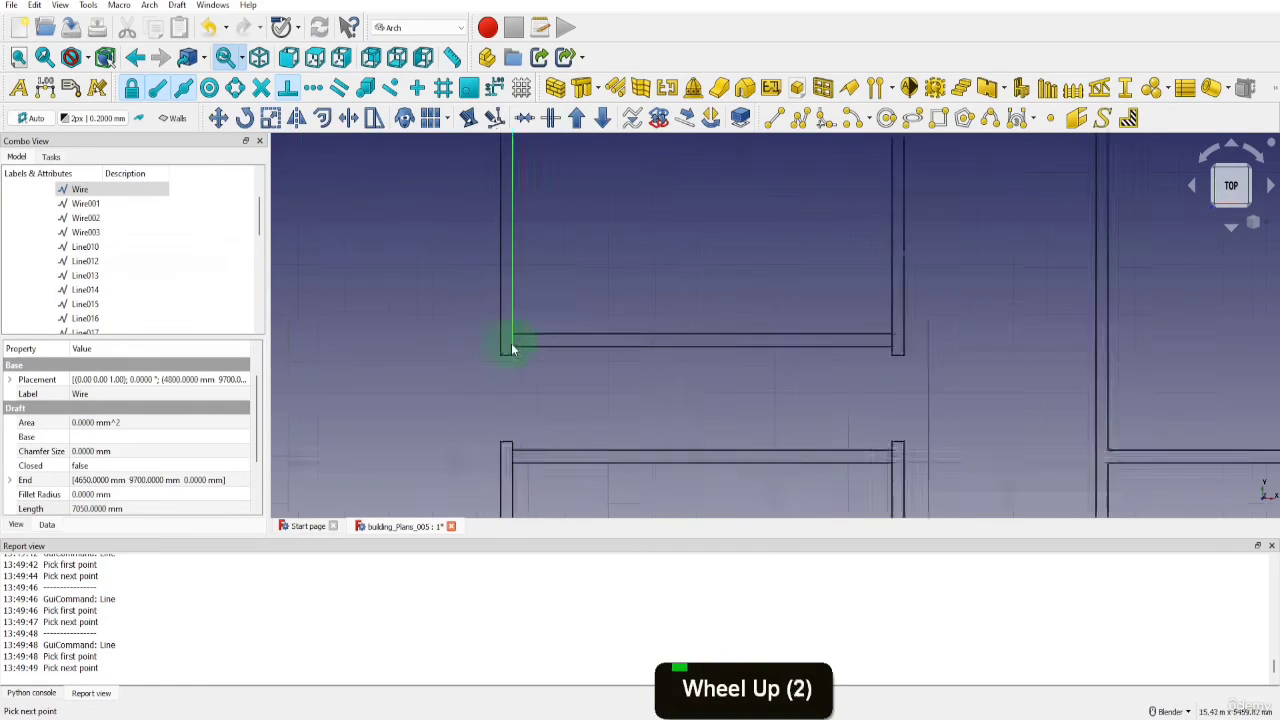
click(513, 343)
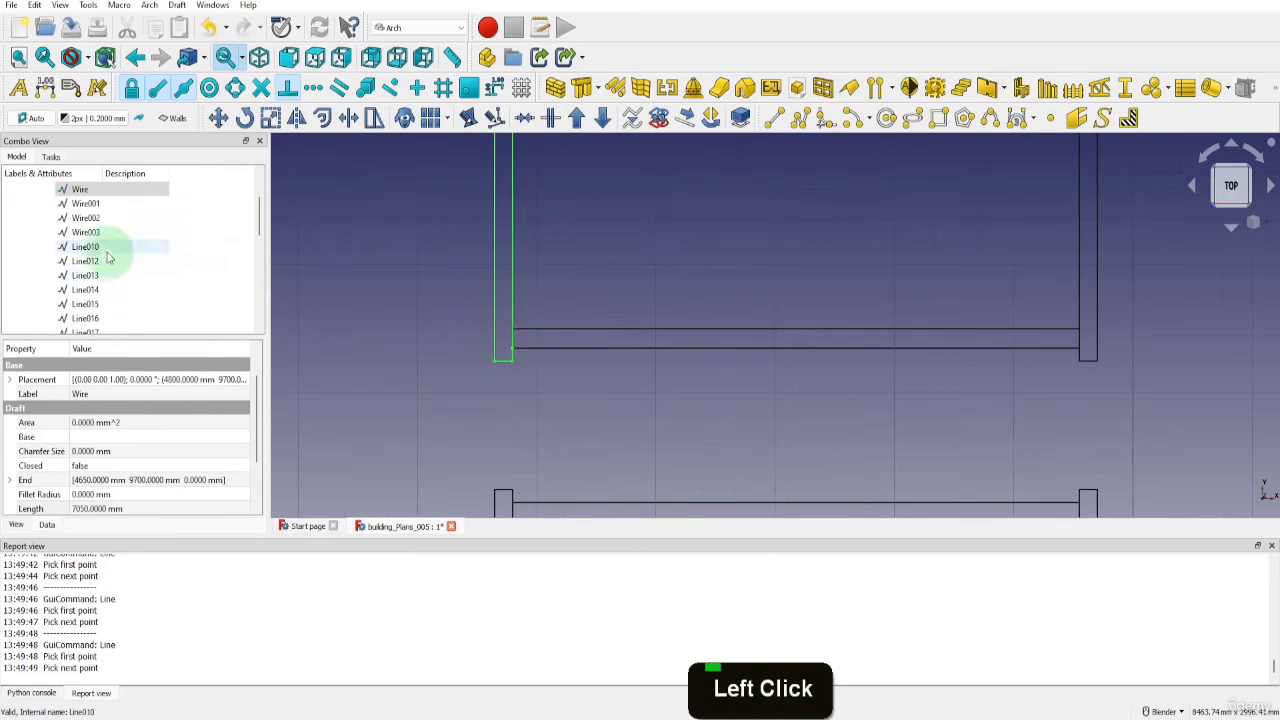
click(80, 189)
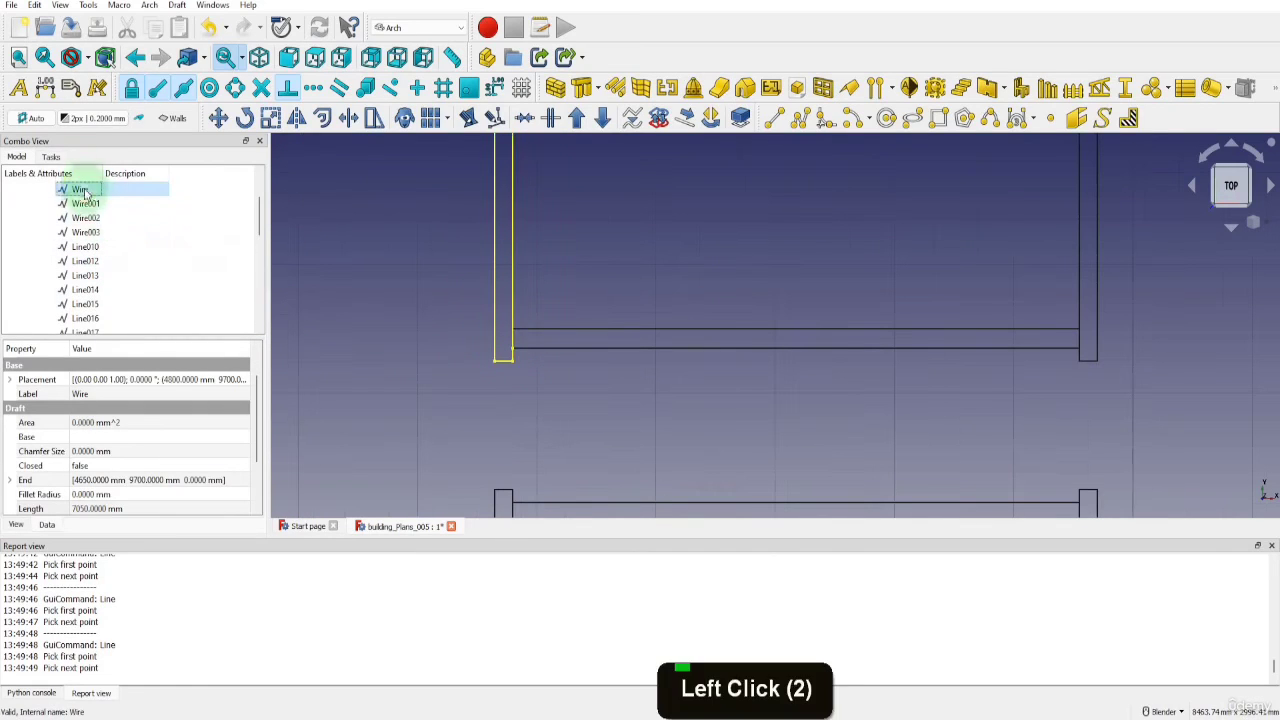
scroll(520, 412, down, 1)
scroll(520, 412, down, 4)
key(Delete)
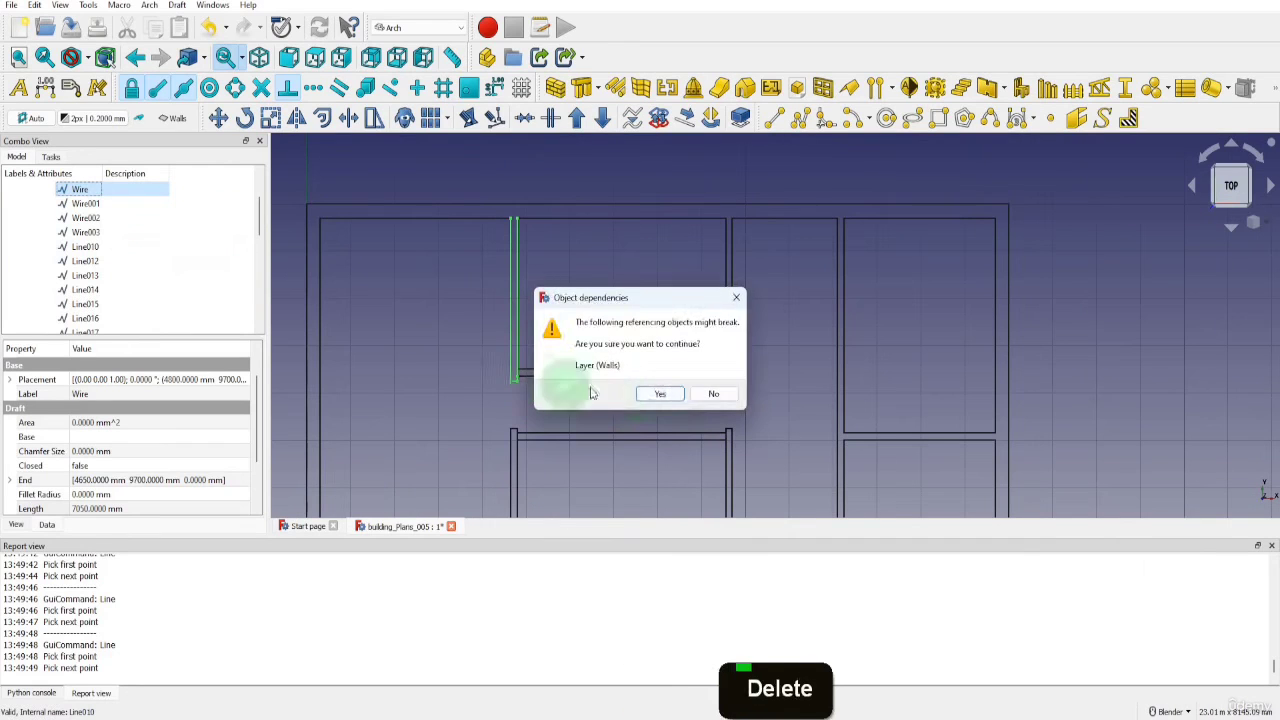
click(653, 394)
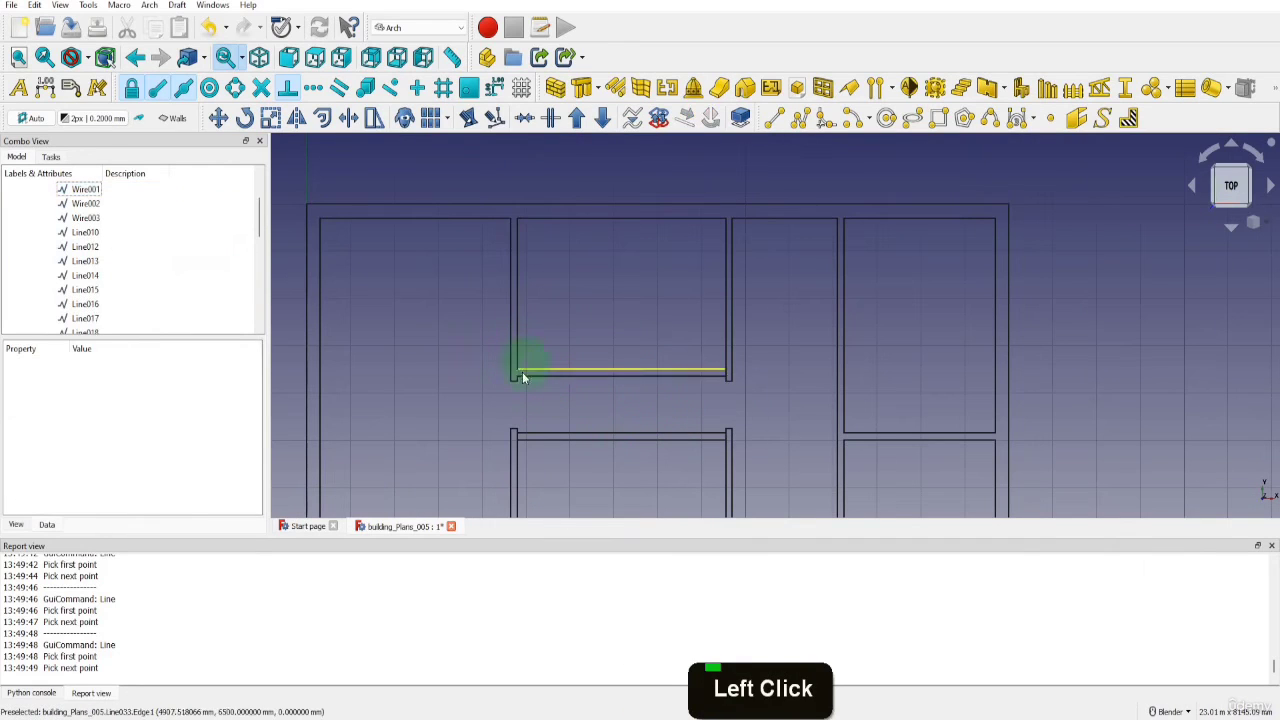
scroll(729, 292, down, 2)
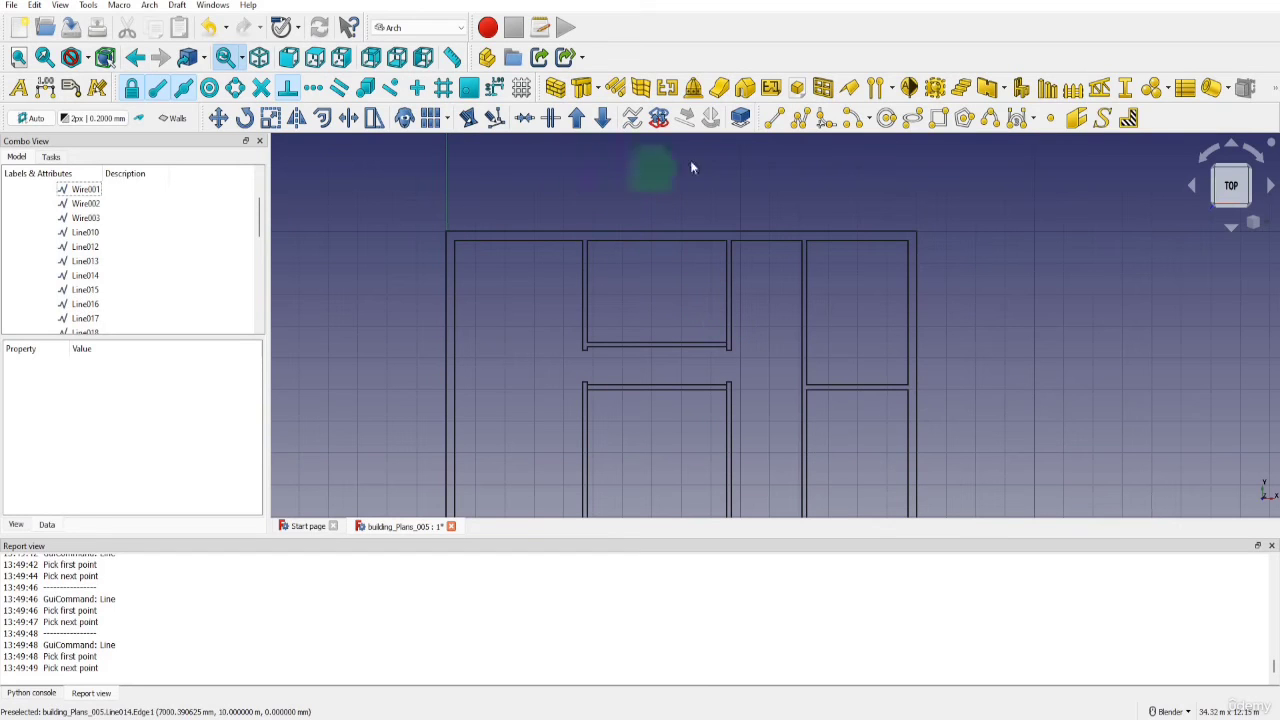
click(773, 118)
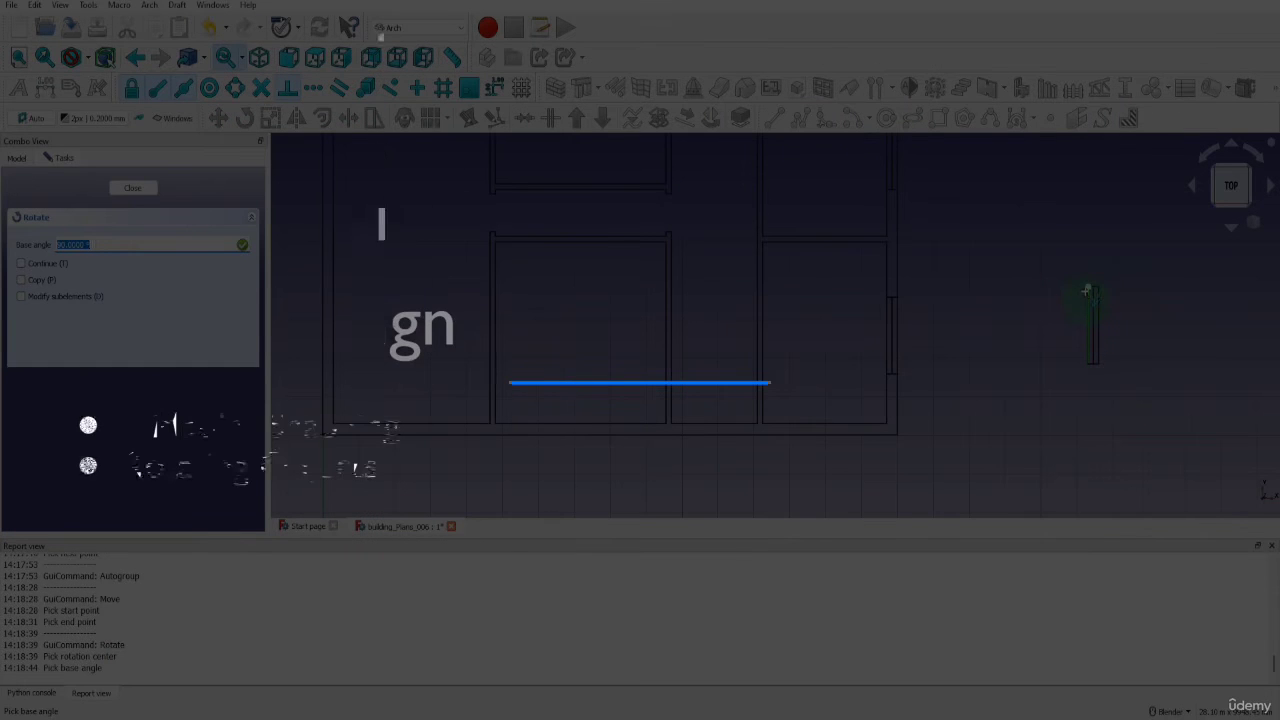
click(1087, 291)
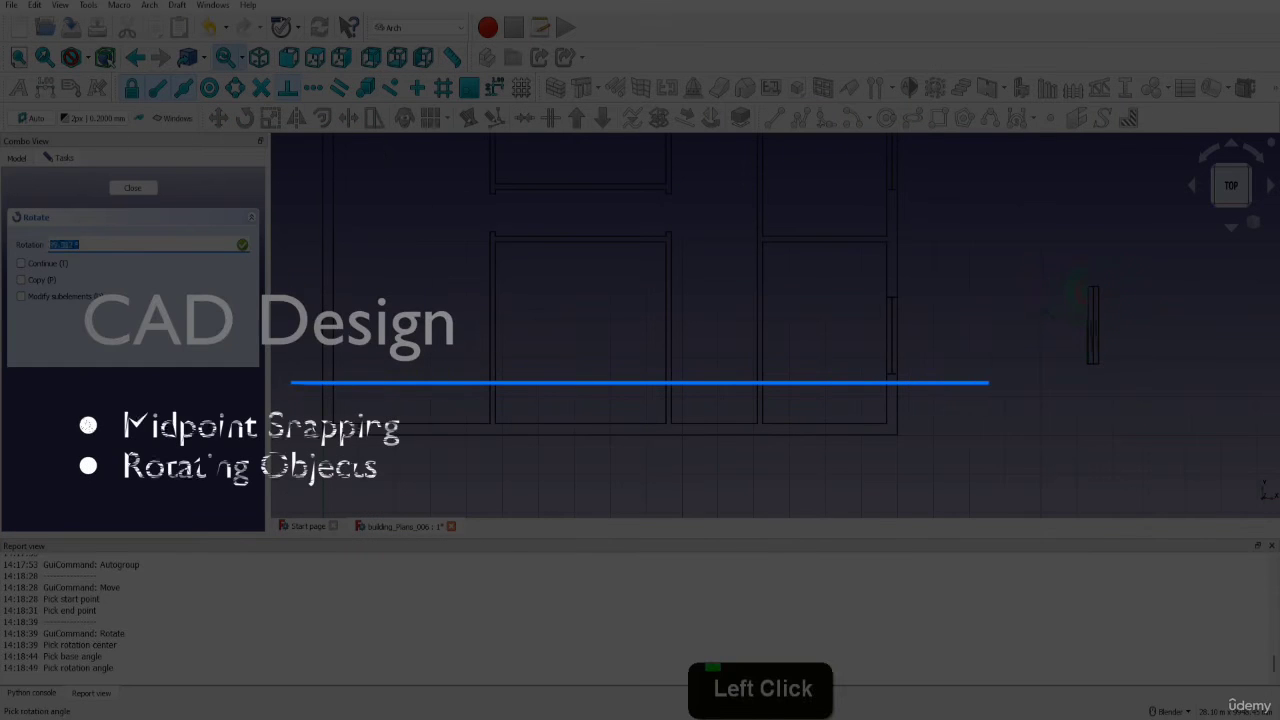
key(shift)
key(shift)
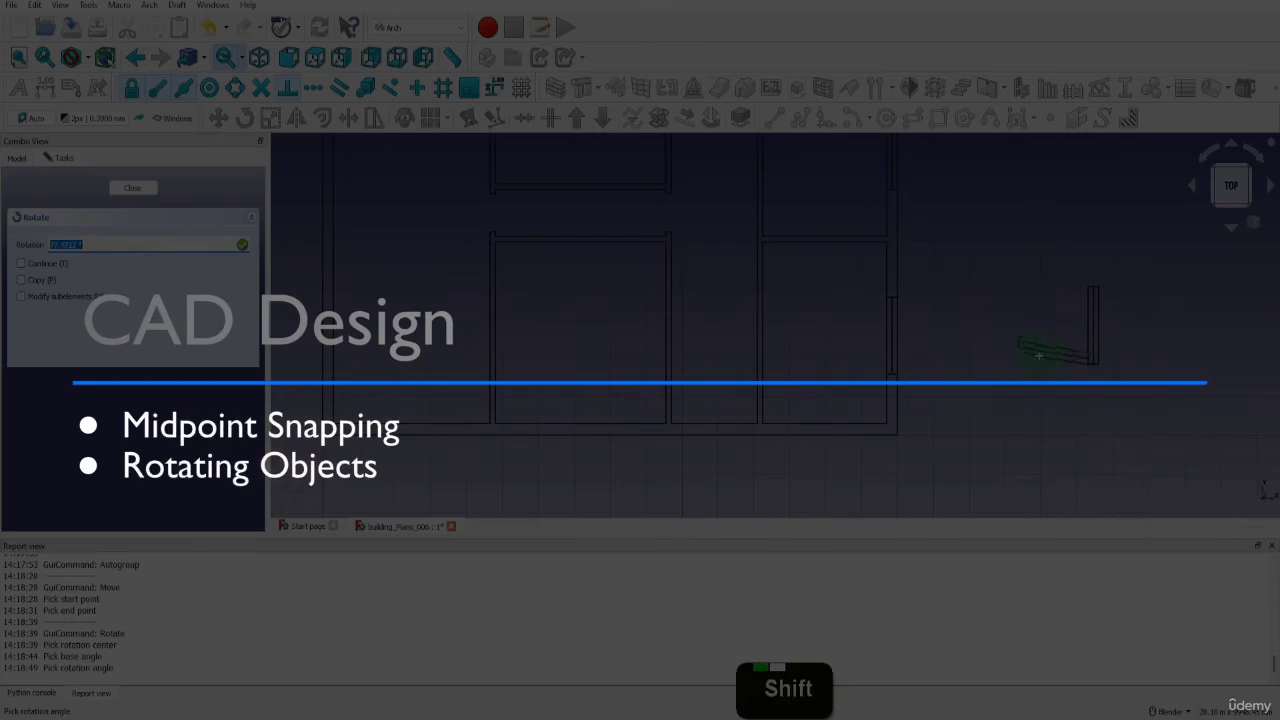
key(shift)
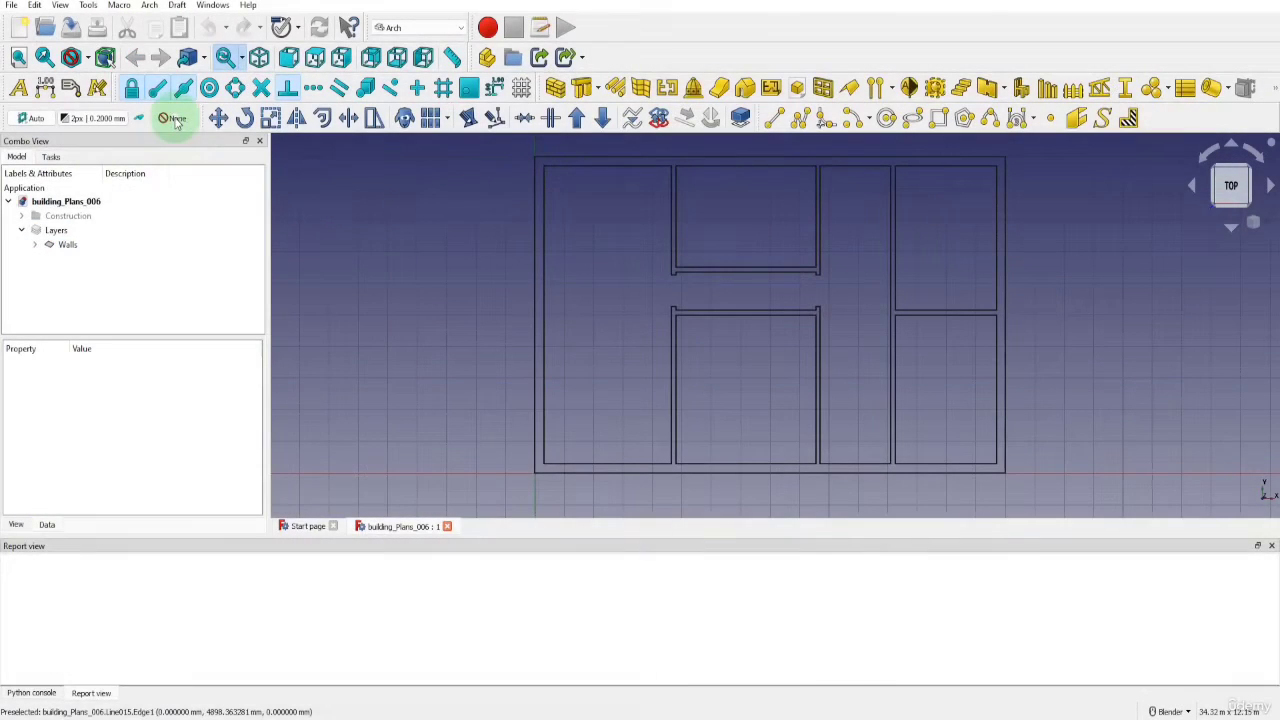
Add a new layer named Windows and make it the active layer
click(172, 118)
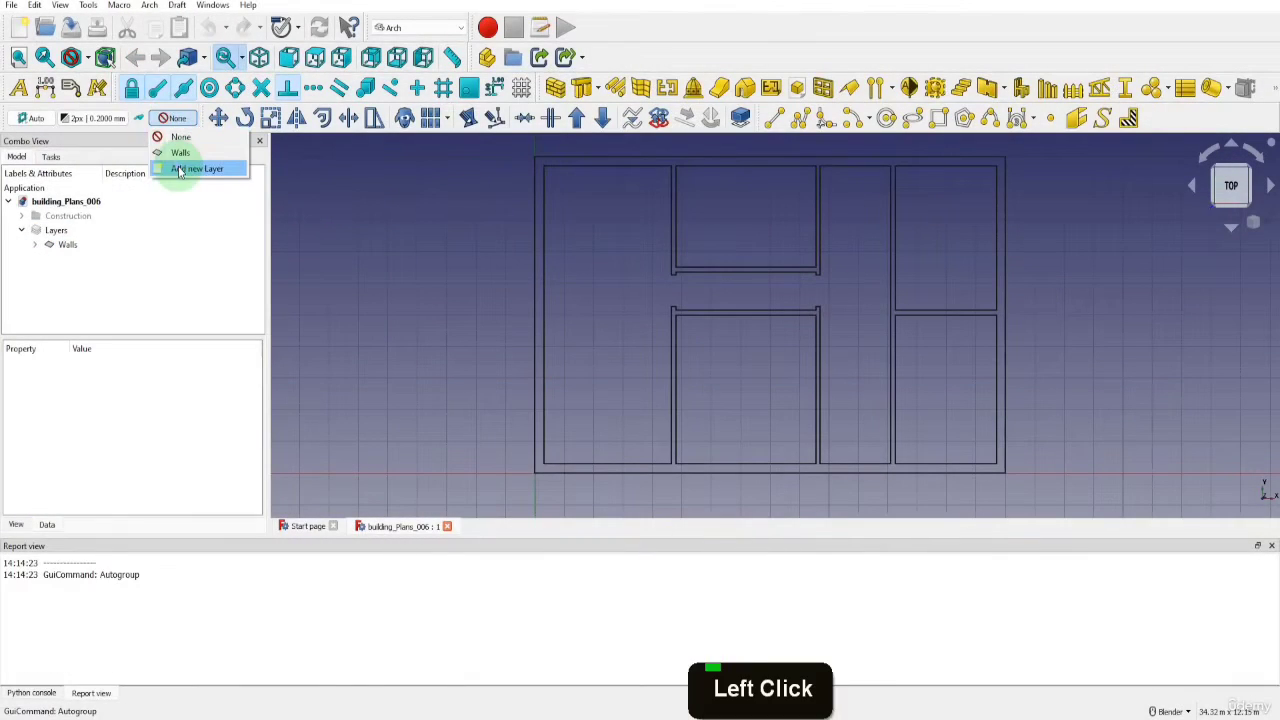
click(185, 169)
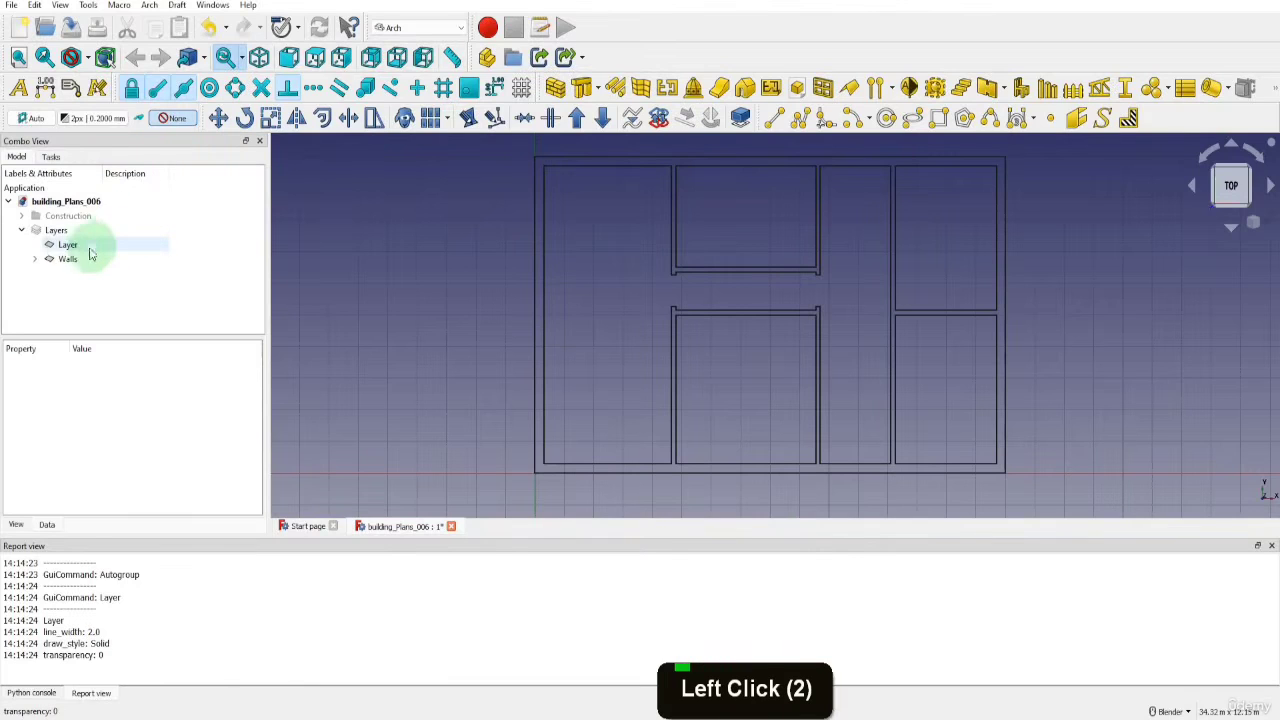
double_click(68, 245)
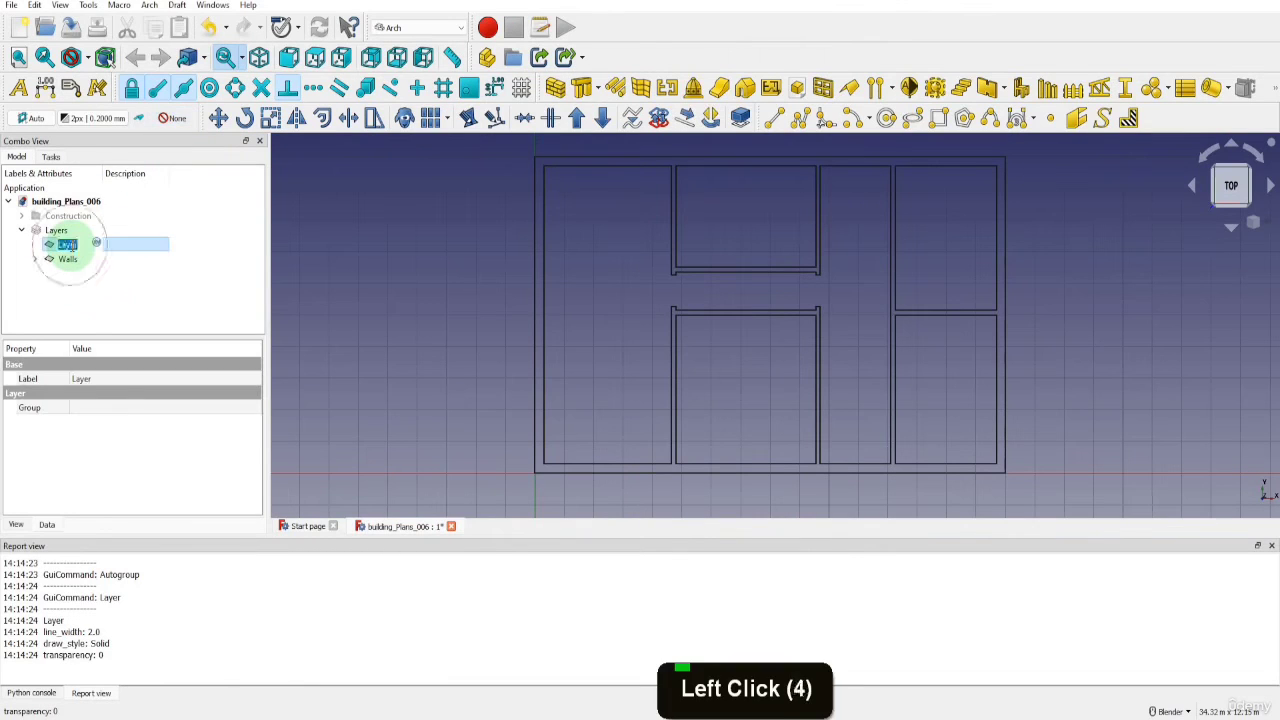
text(Windows)
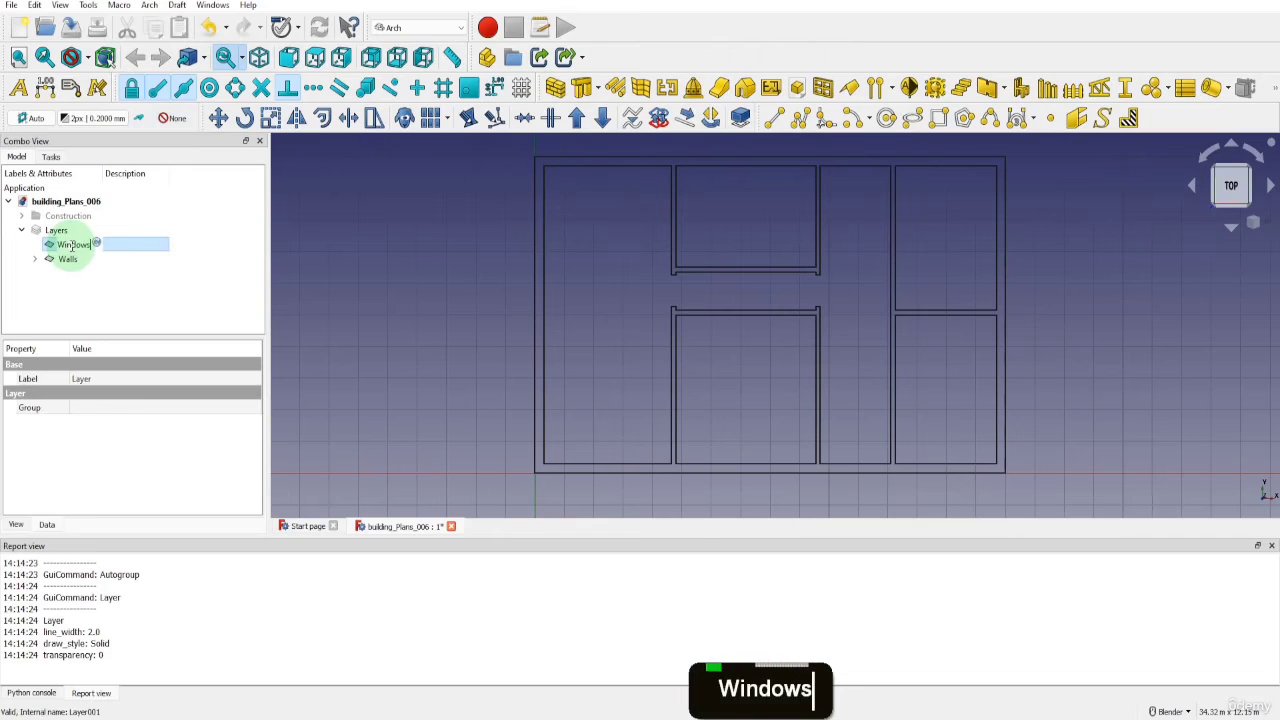
key(Return)
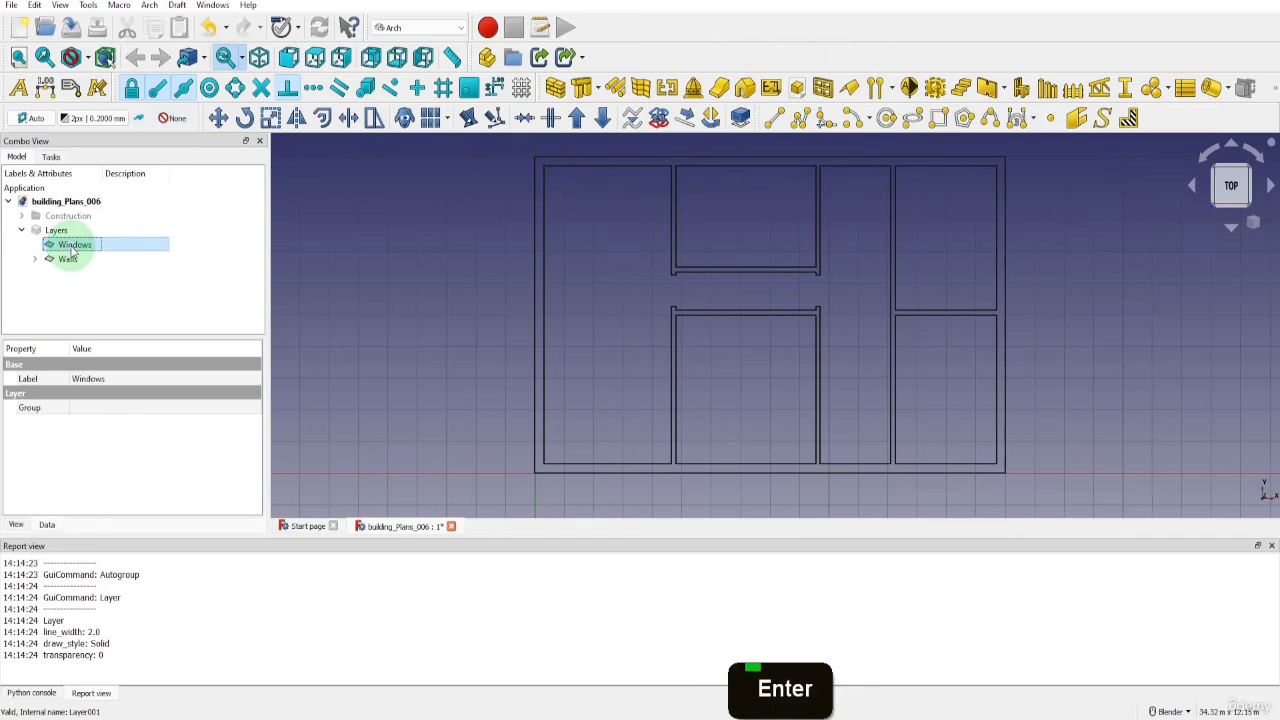
click(171, 118)
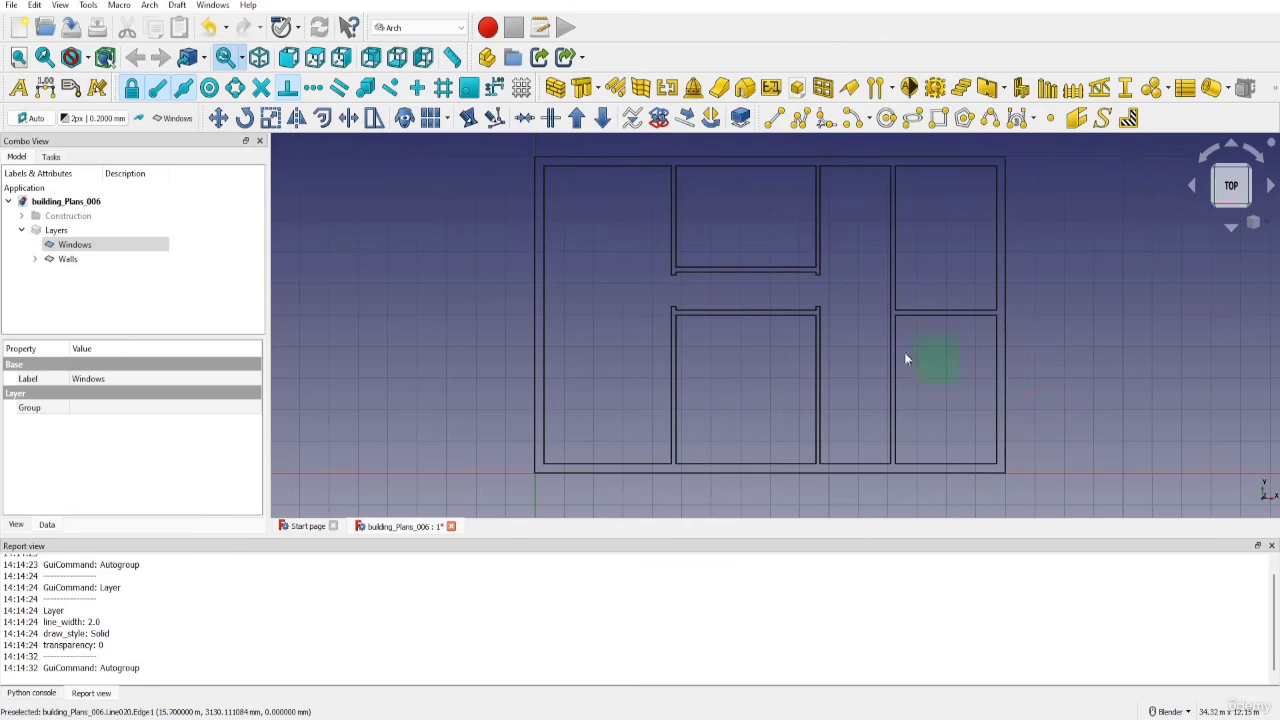
Turn on construction mode and draw a line across the right outer wall, from X 16 m, Y 1575 mm, Z 0 to its inner edge
click(140, 119)
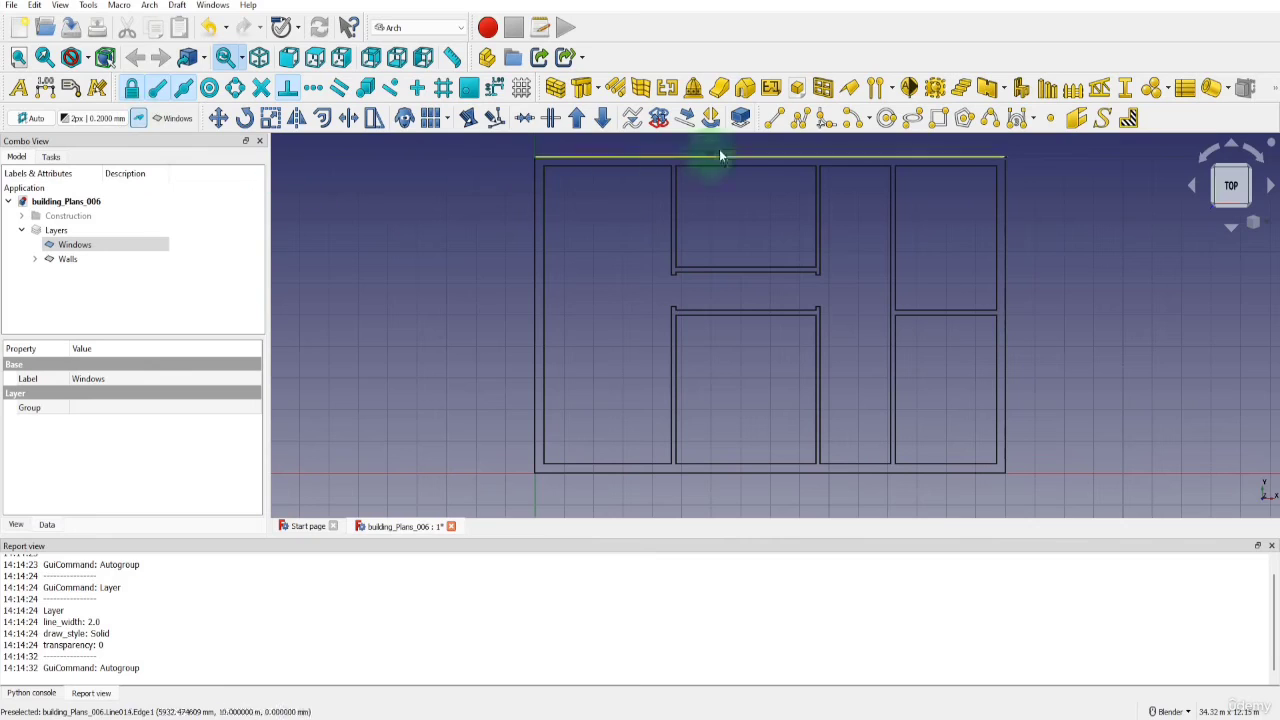
click(774, 118)
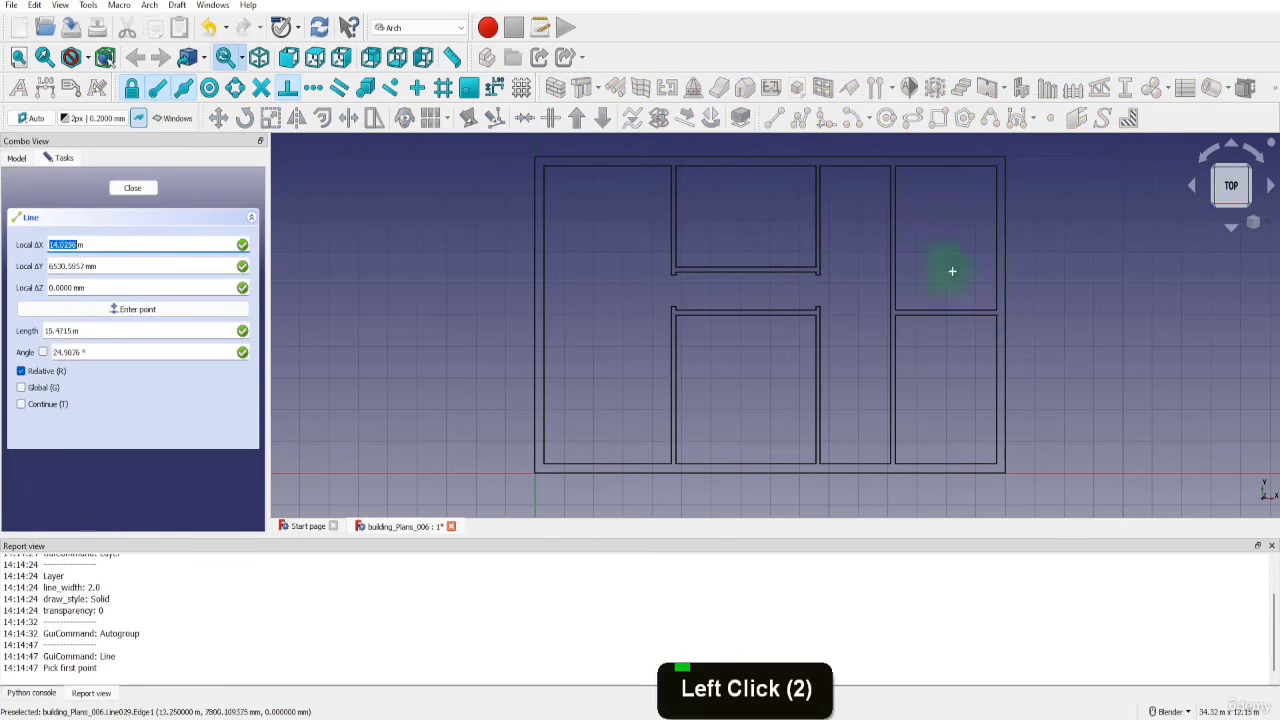
click(1005, 468)
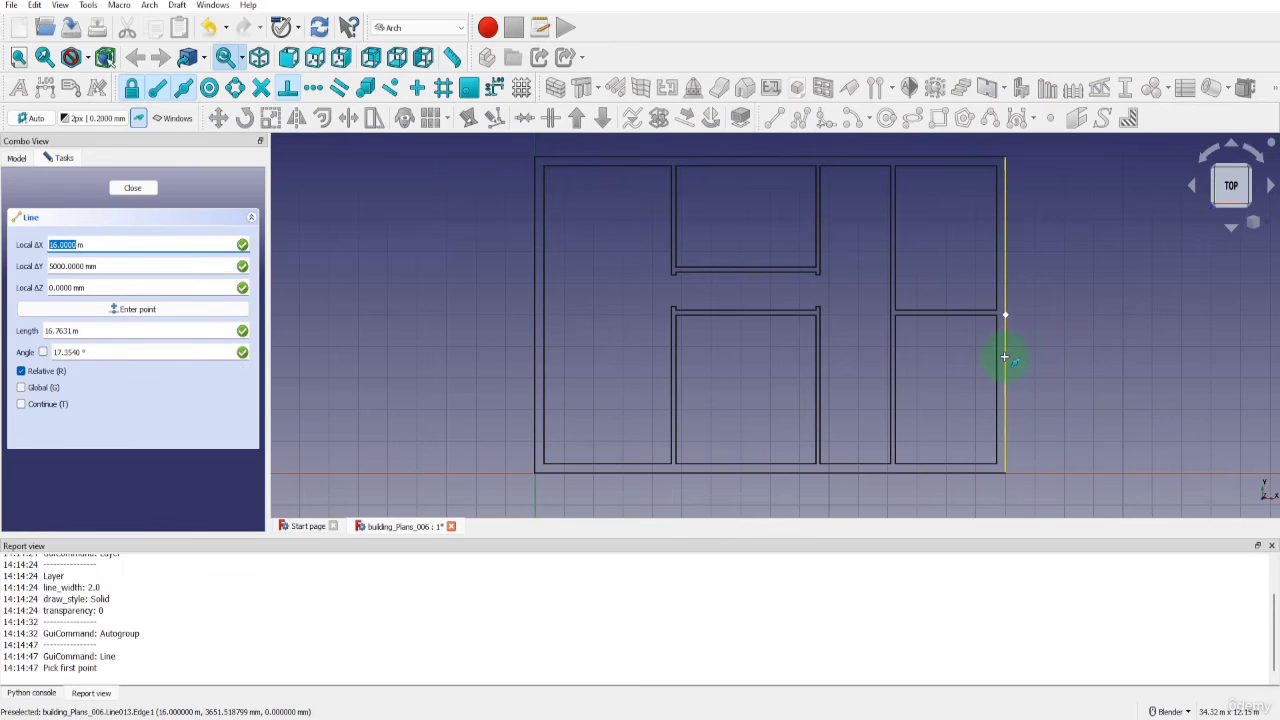
key(Return)
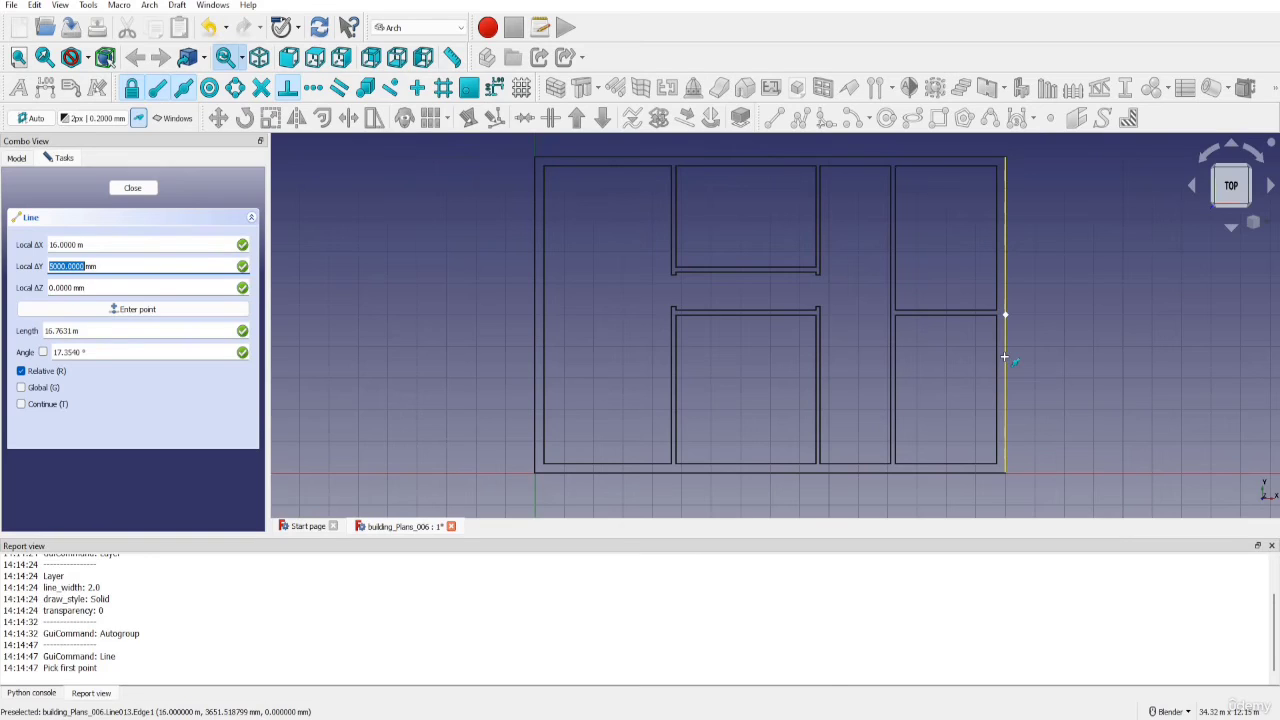
text(1575)
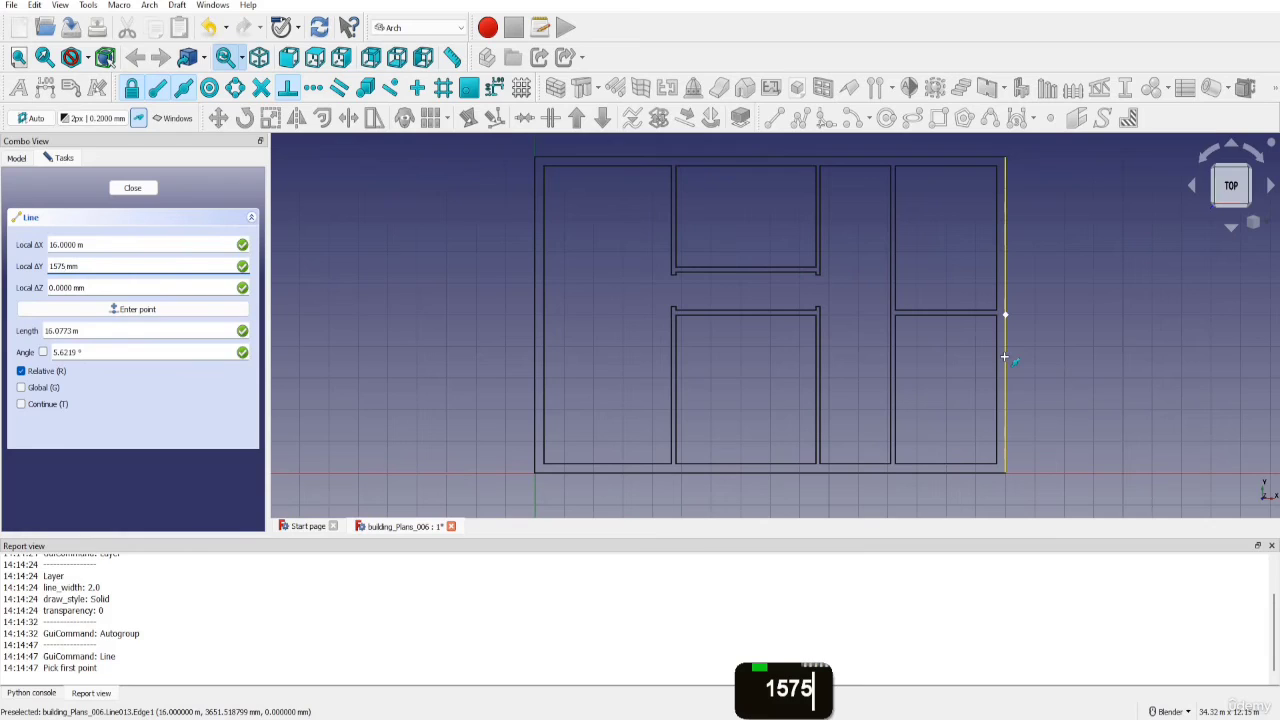
key(Return)
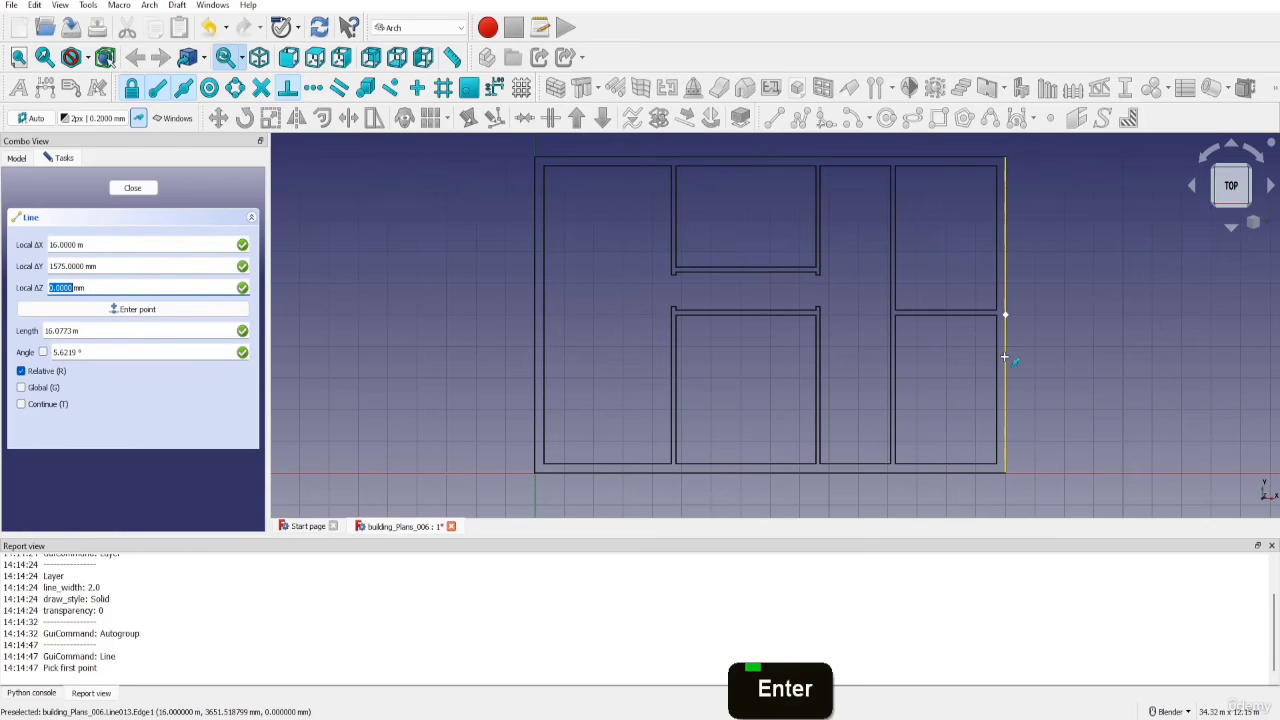
text(0)
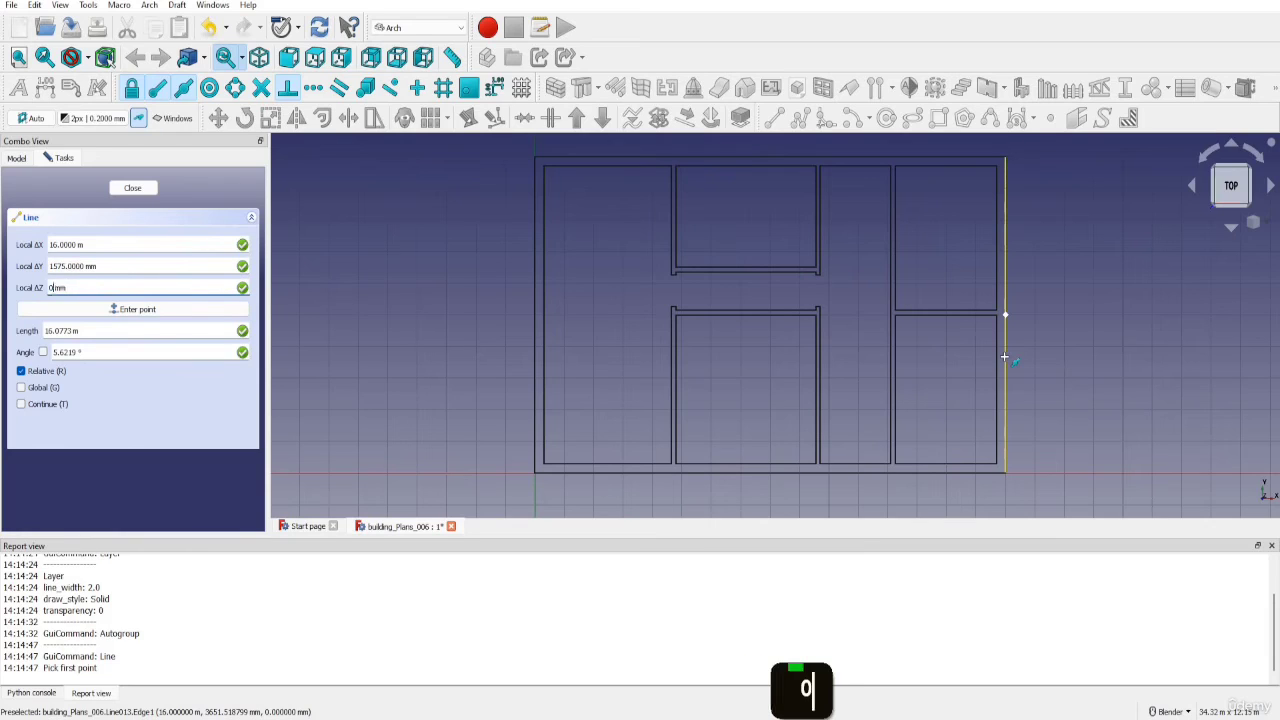
key(Return)
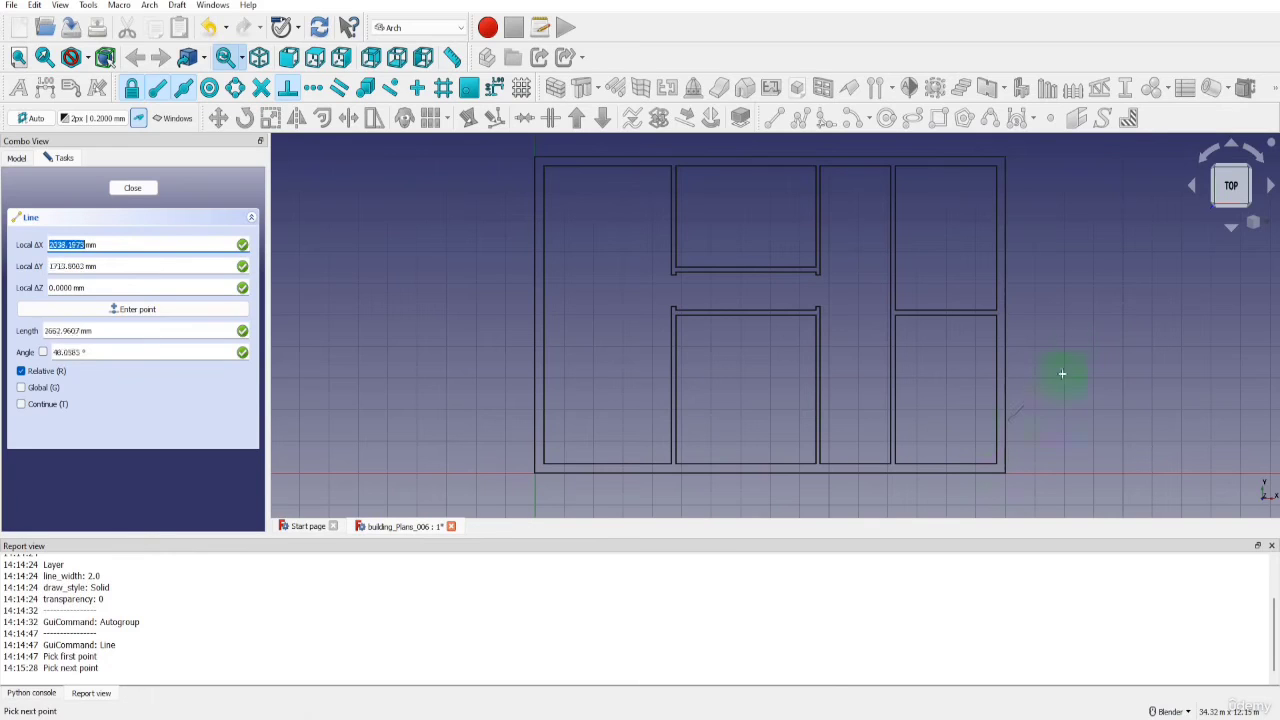
scroll(990, 428, up, 3)
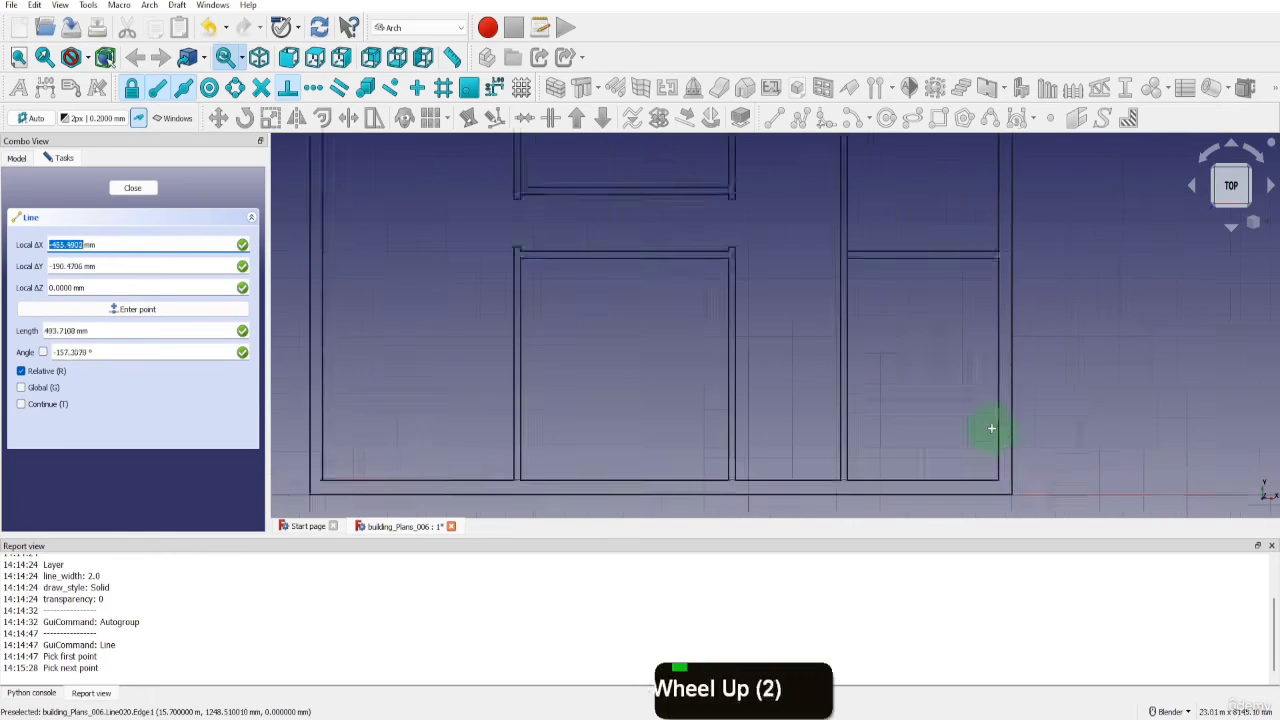
click(1001, 418)
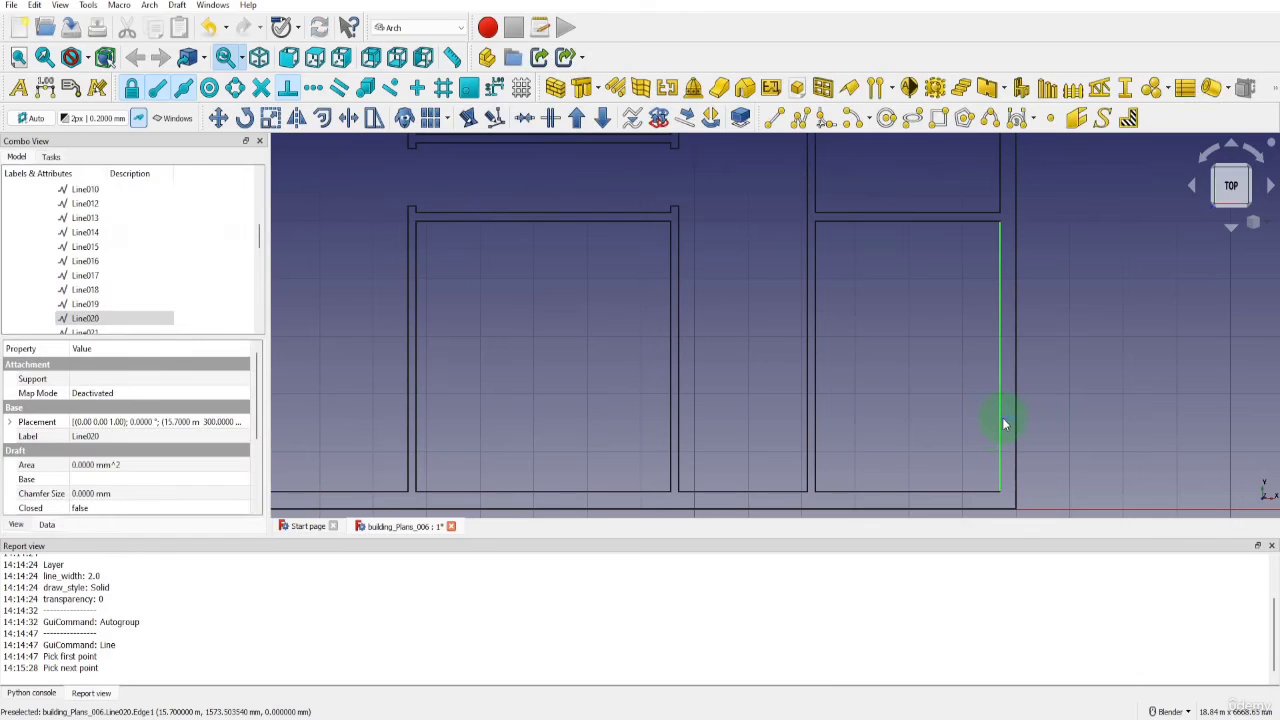
Offset a copy of the construction line 2000 mm upward along the right outer wall and turn off construction mode
click(1006, 420)
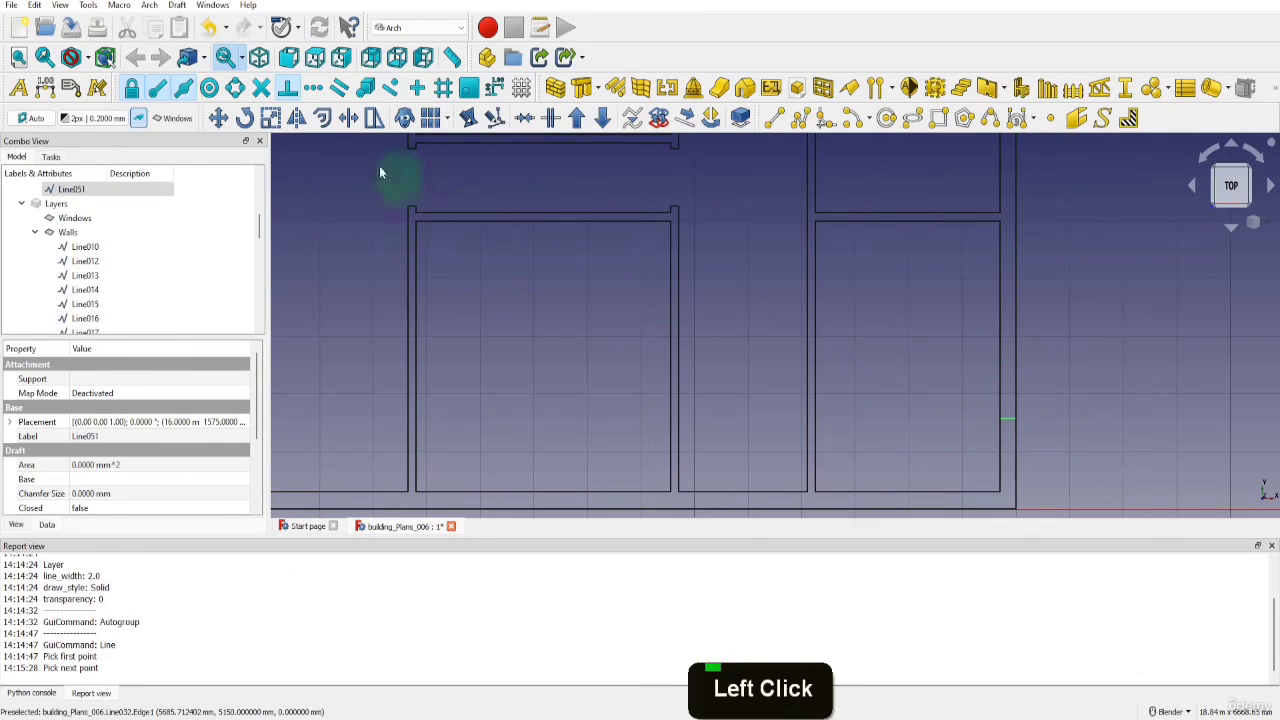
click(322, 118)
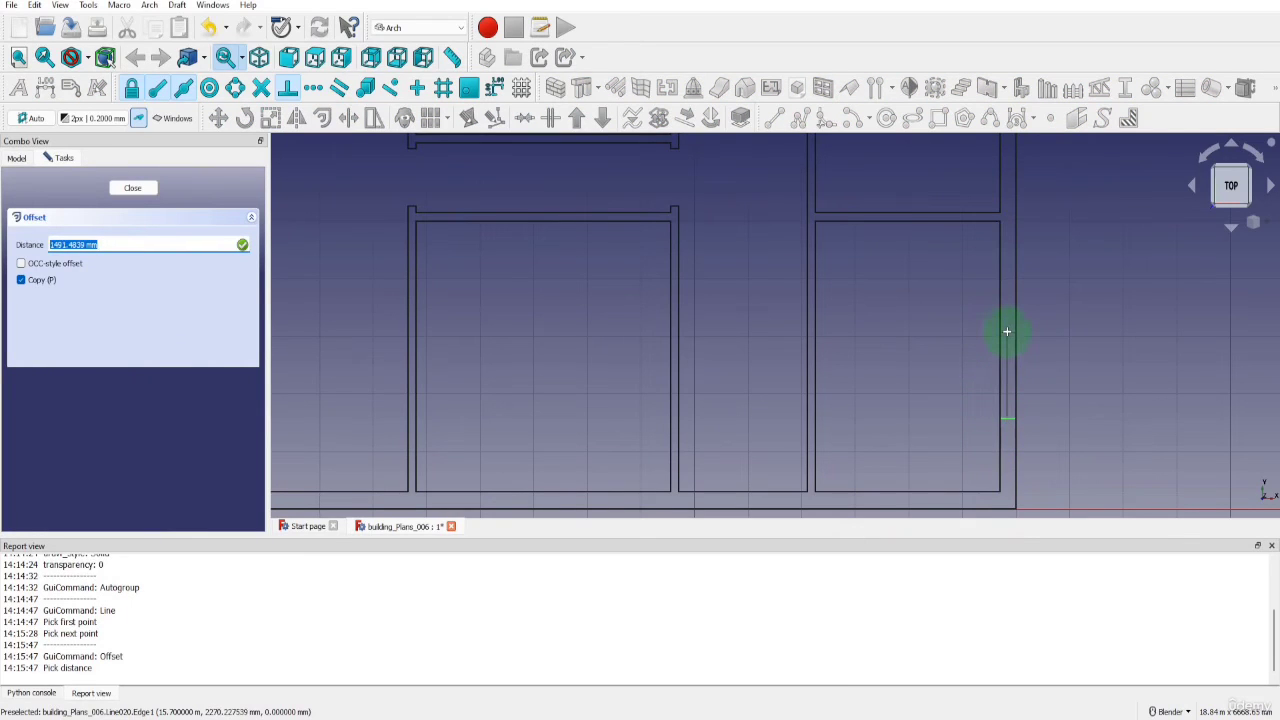
text(2000)
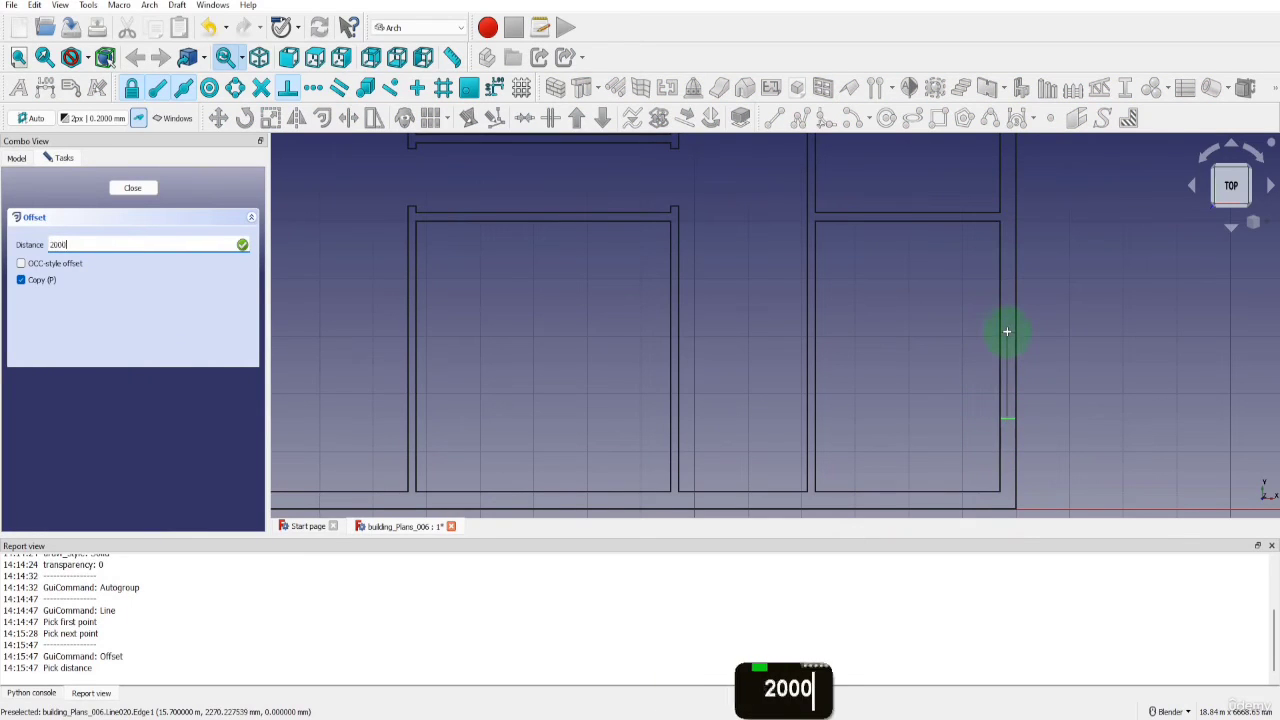
key(Return)
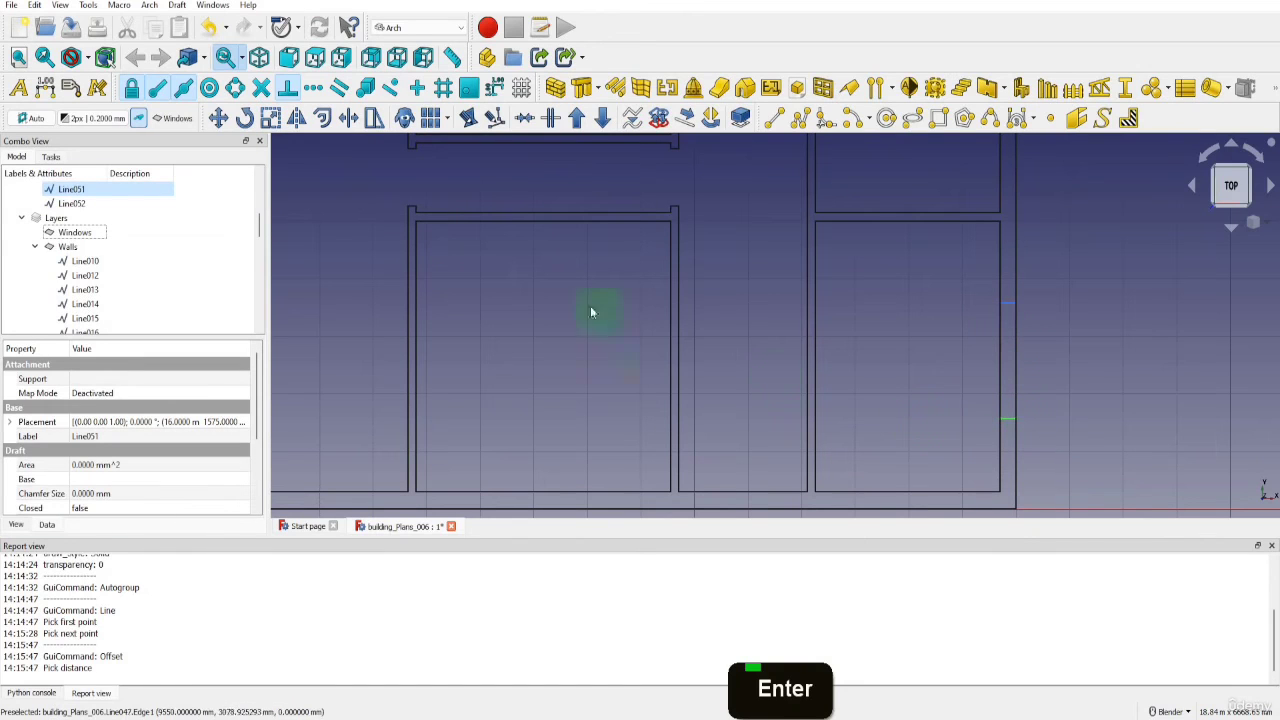
click(143, 122)
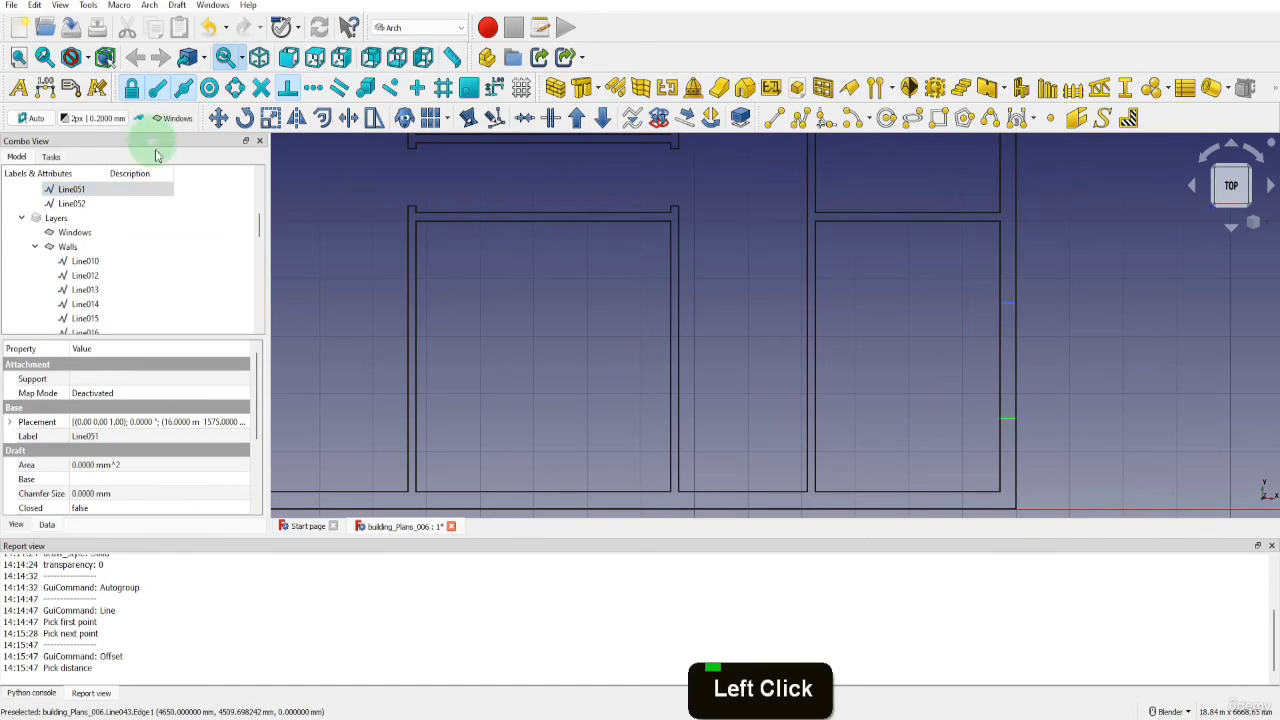
scroll(103, 274, up, 6)
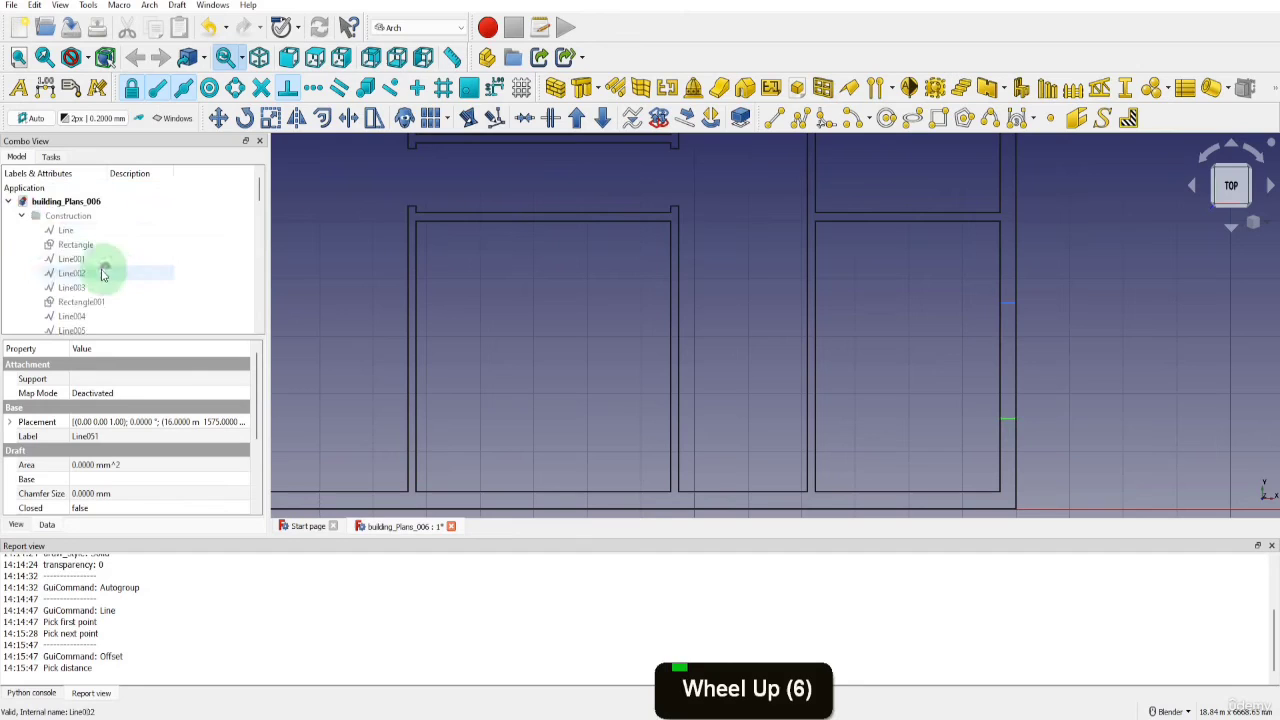
Draw a window rectangle inside the right outer wall, between opposite corners of the two construction lines
click(22, 216)
click(22, 230)
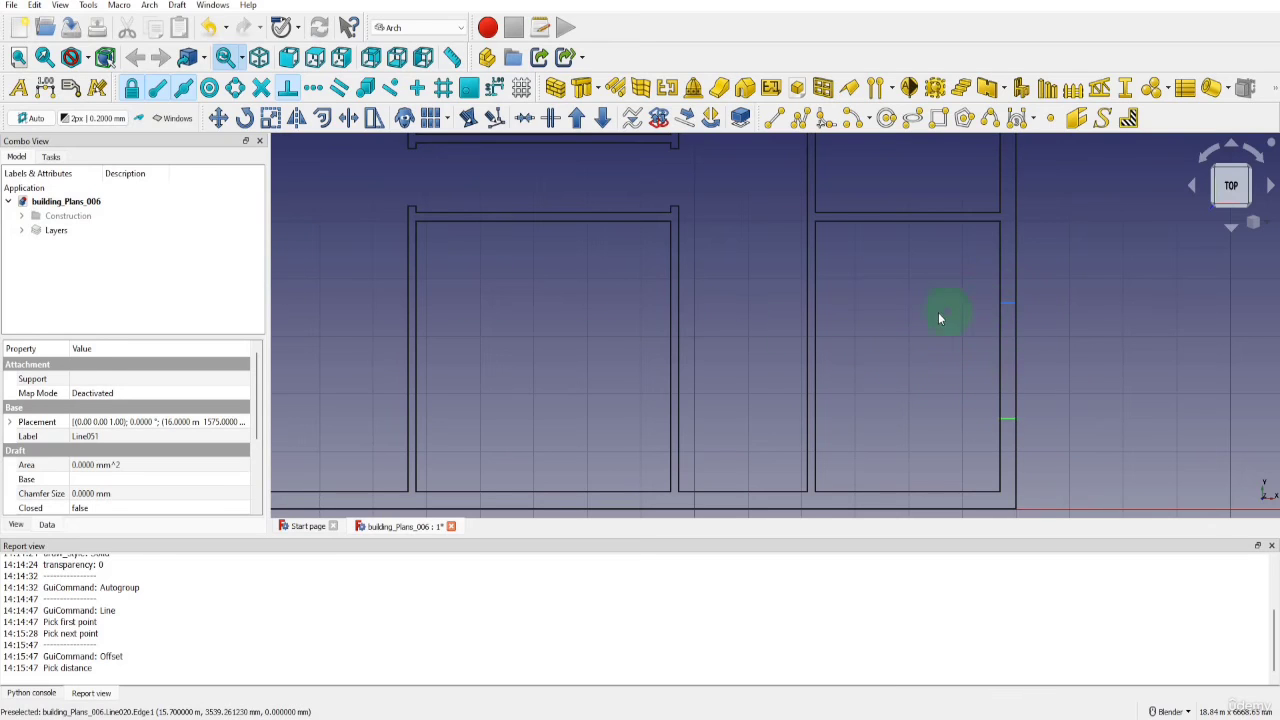
click(938, 118)
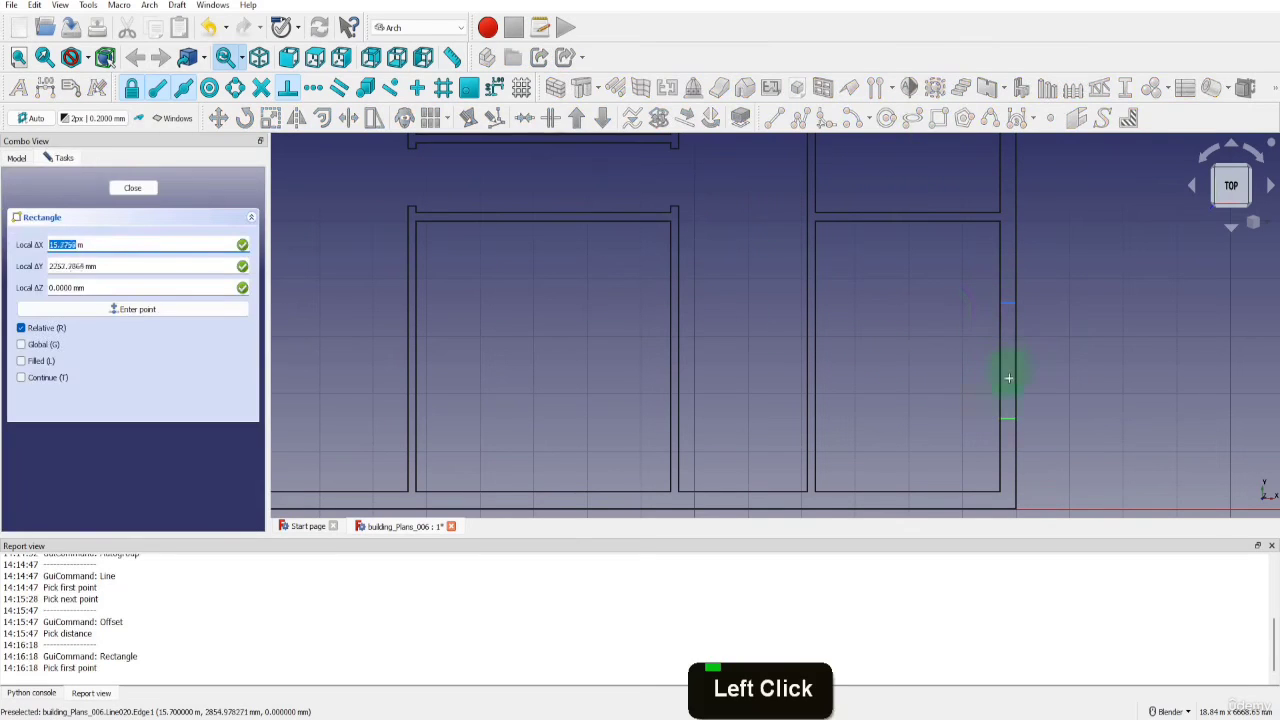
scroll(1004, 412, up, 4)
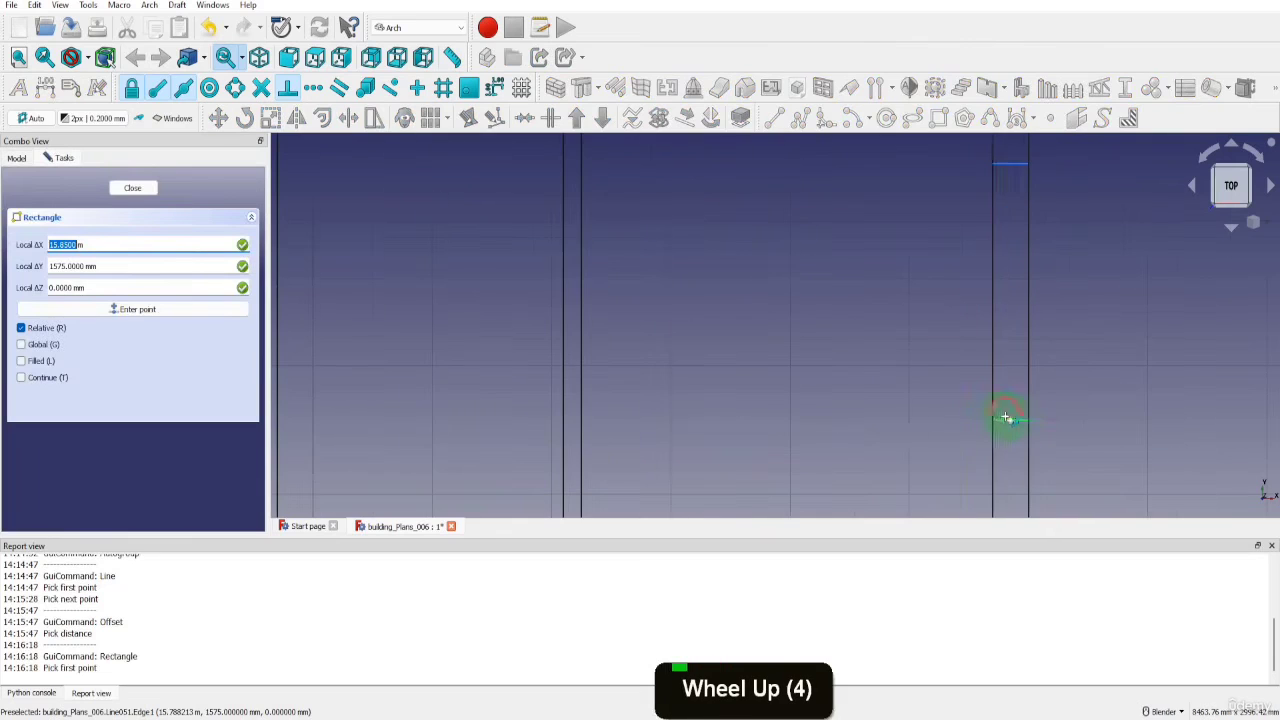
click(996, 420)
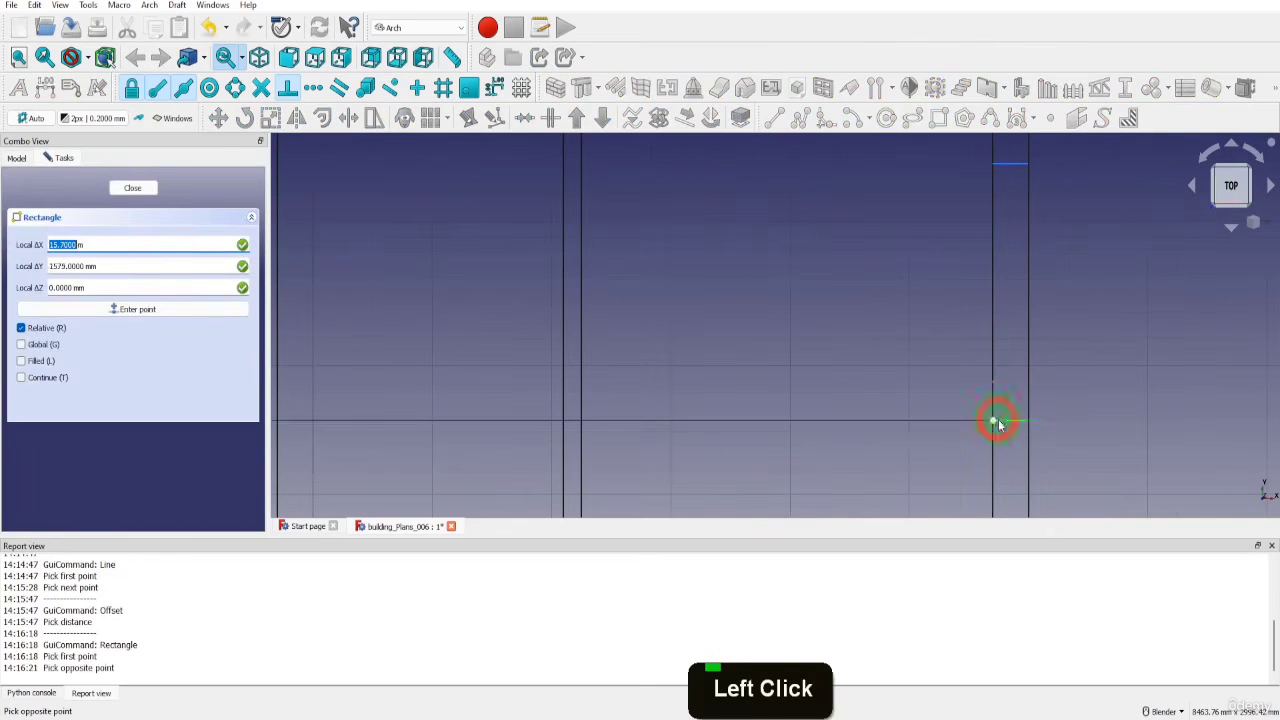
click(1024, 164)
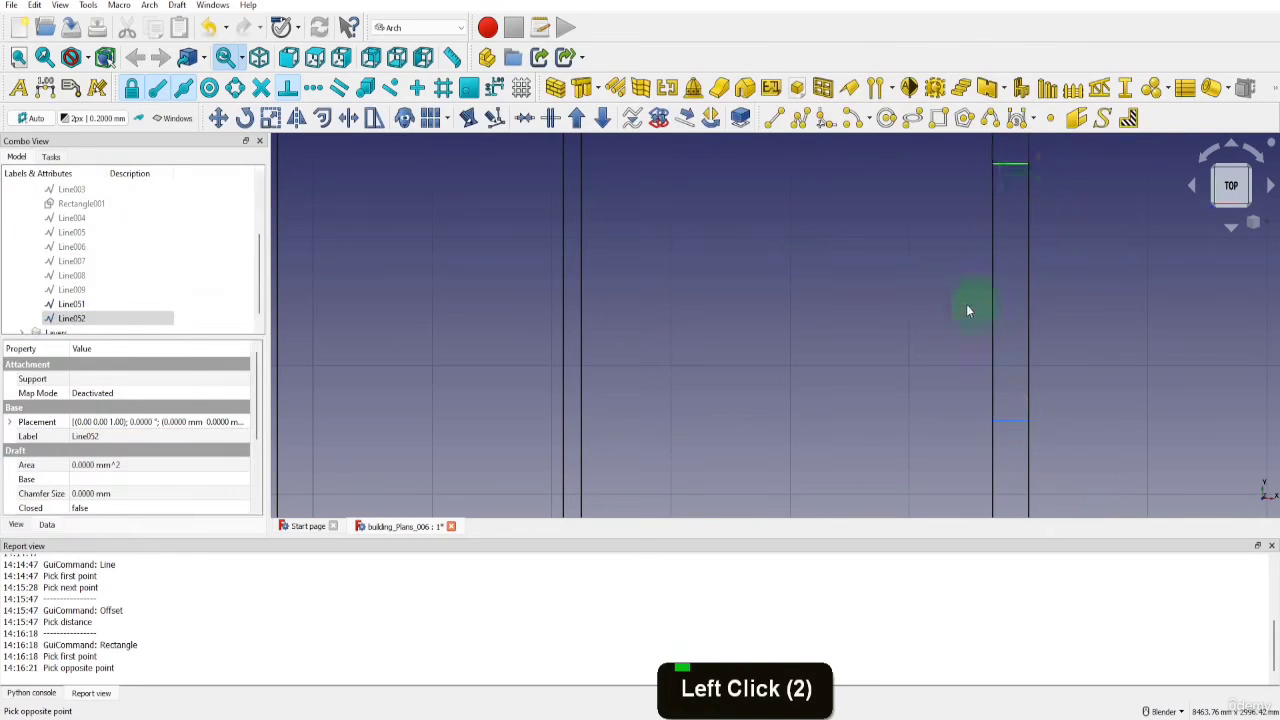
scroll(960, 325, down, 4)
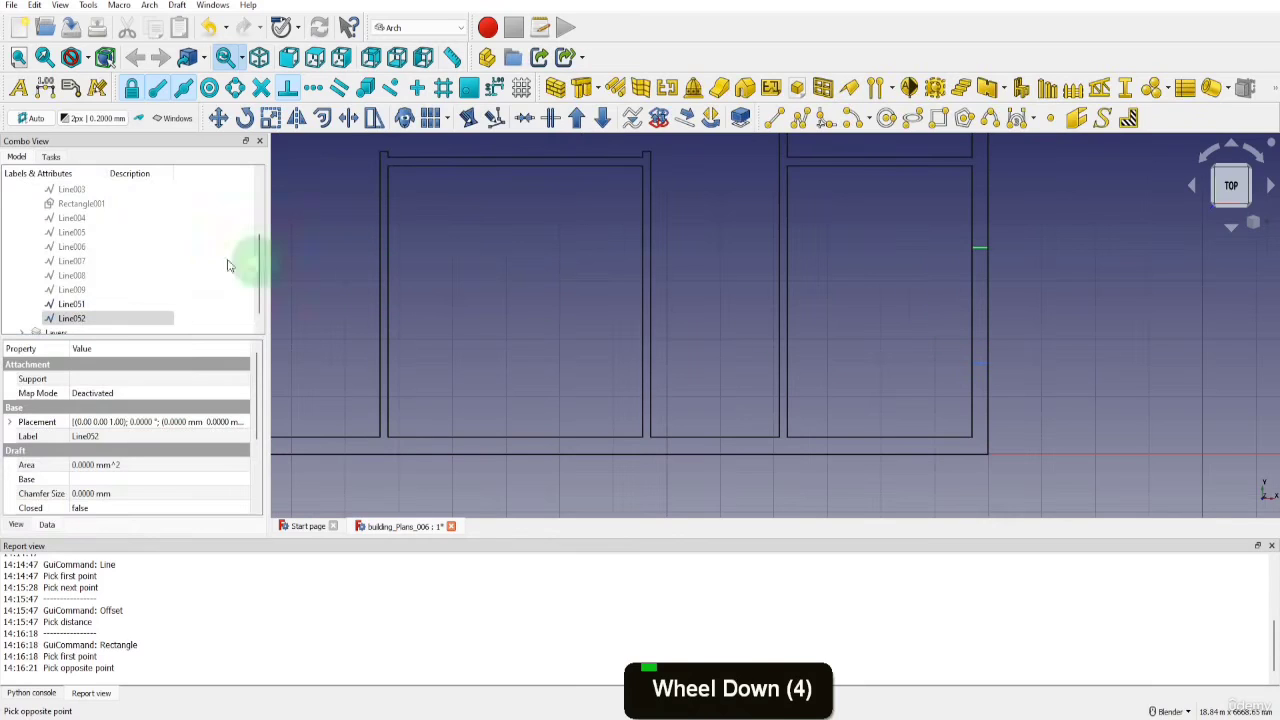
Collapse the Construction group and hide it
scroll(171, 243, up, 5)
click(22, 217)
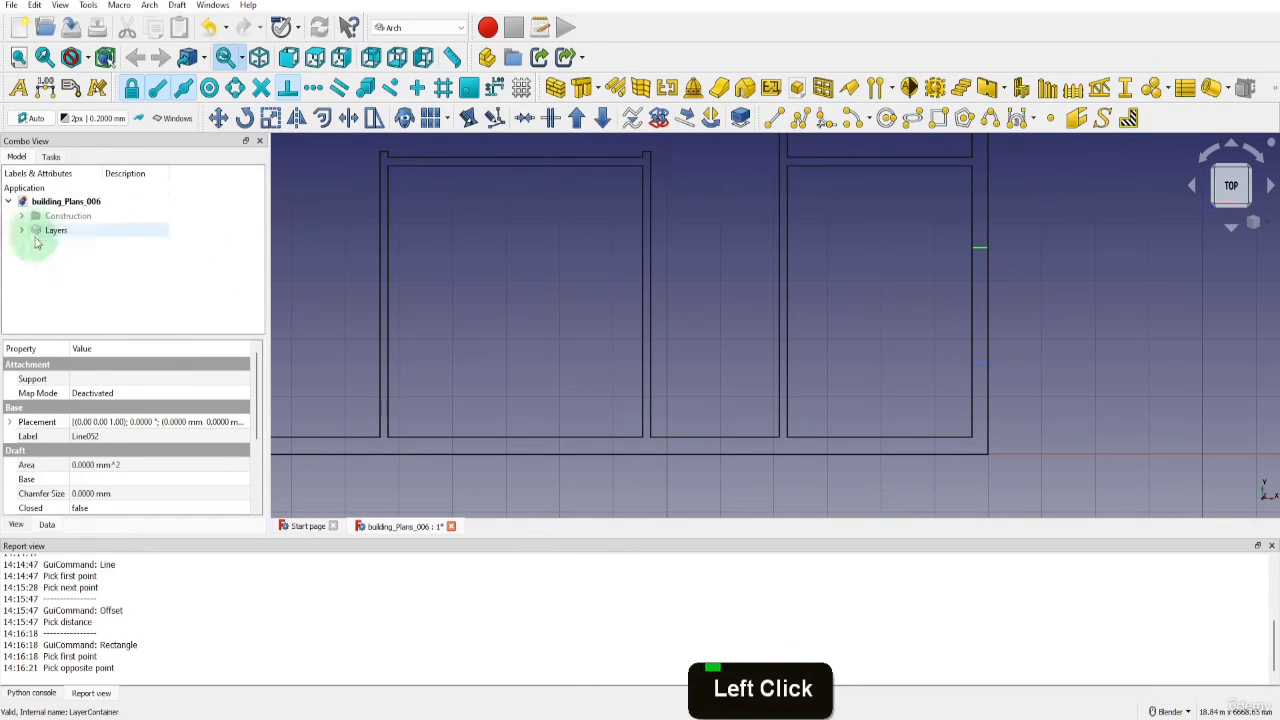
double_click(65, 217)
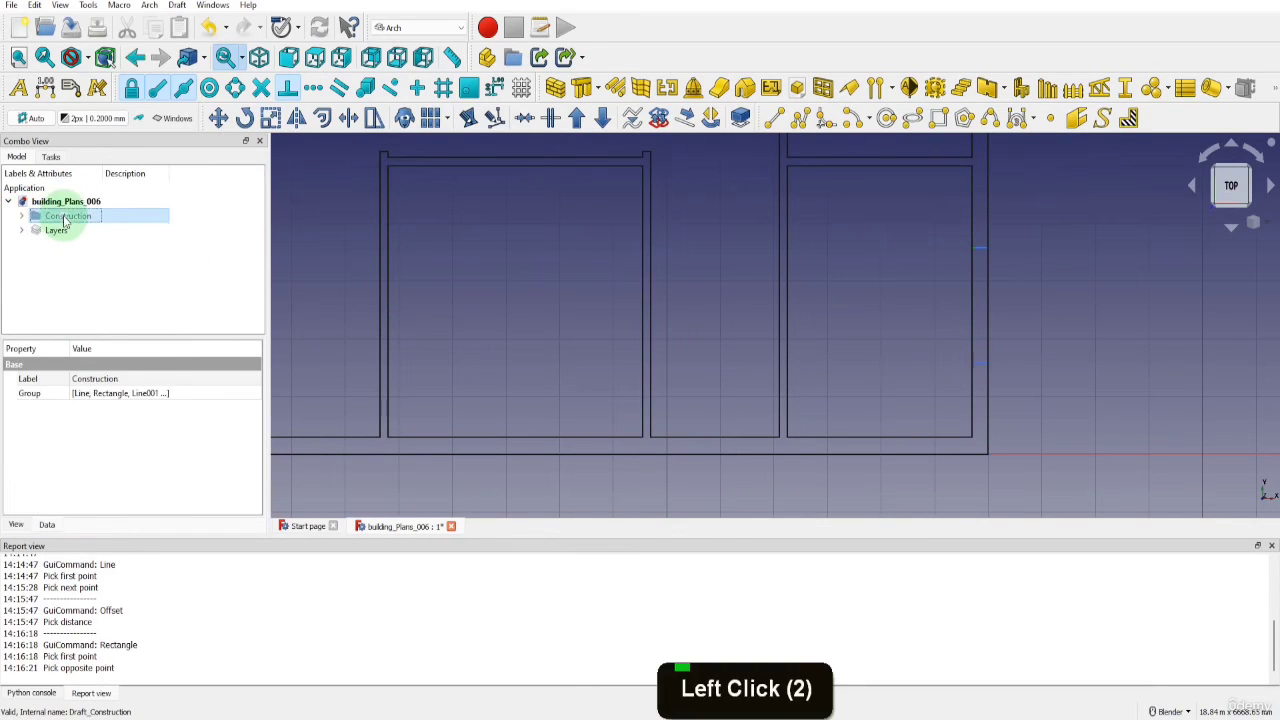
key(space)
key(space)
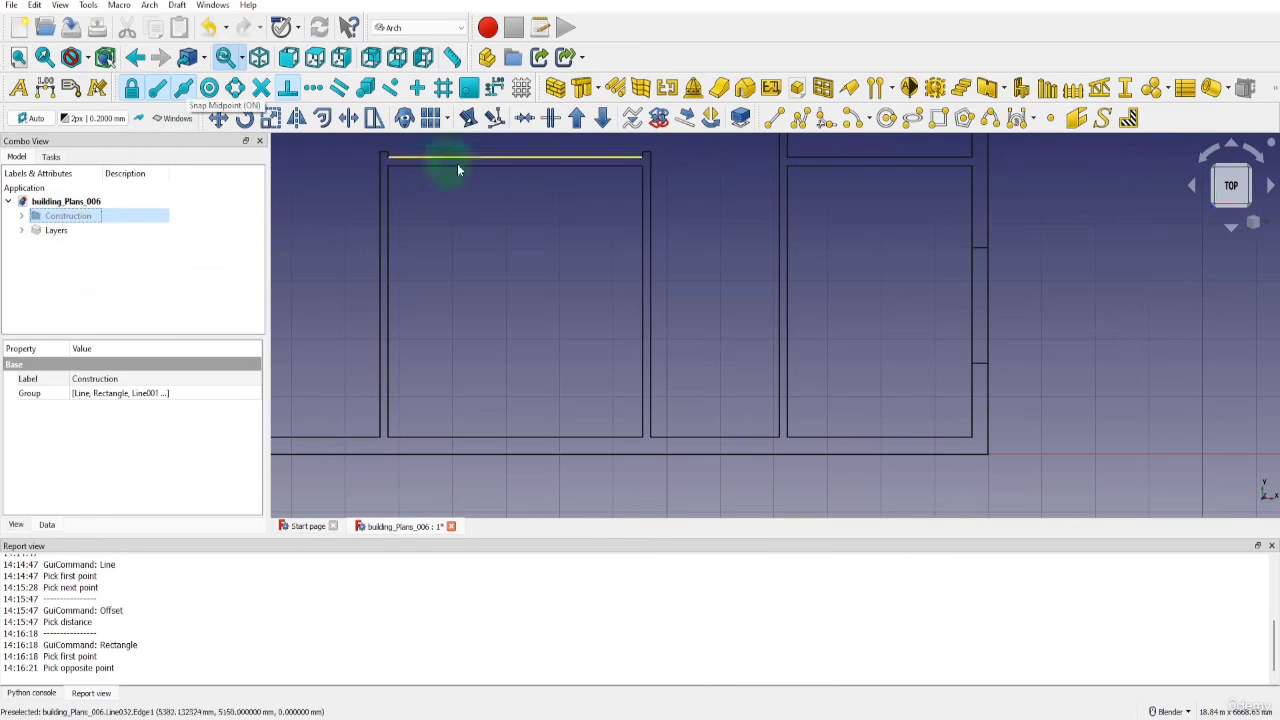
Draw a centre line through the window rectangle, from the midpoint of its lower edge to the midpoint of its upper edge
click(775, 118)
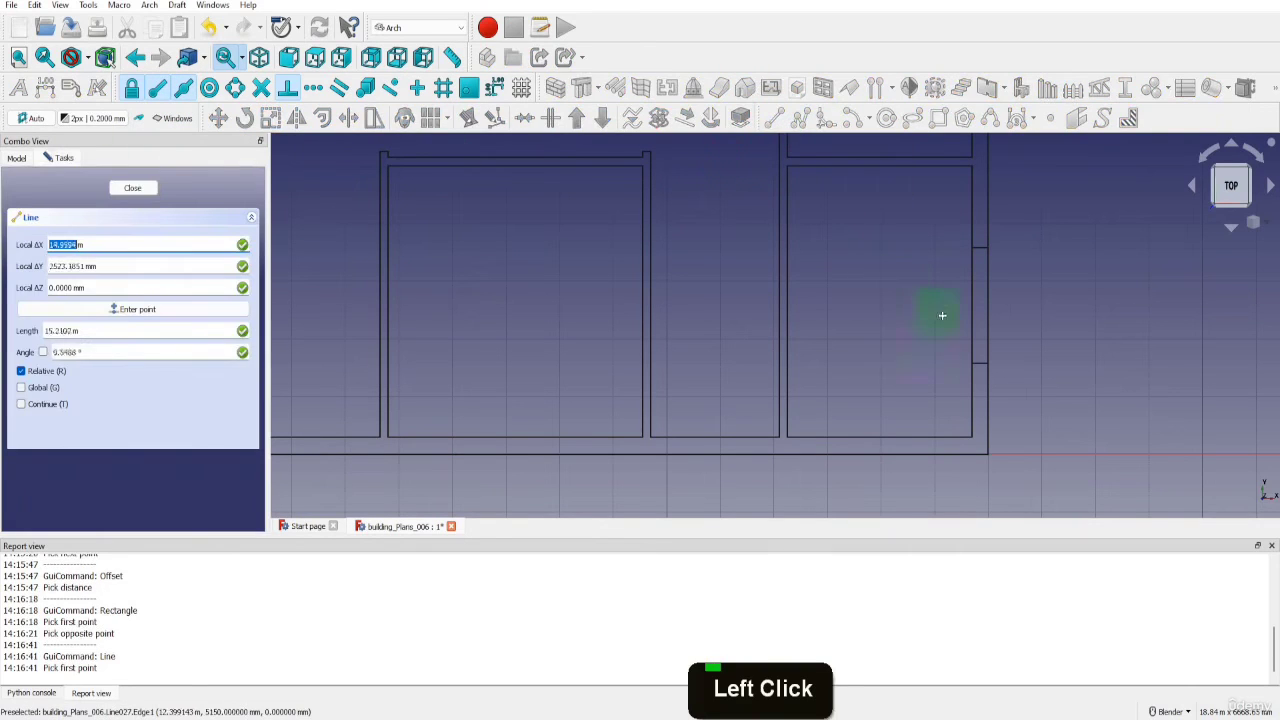
click(981, 361)
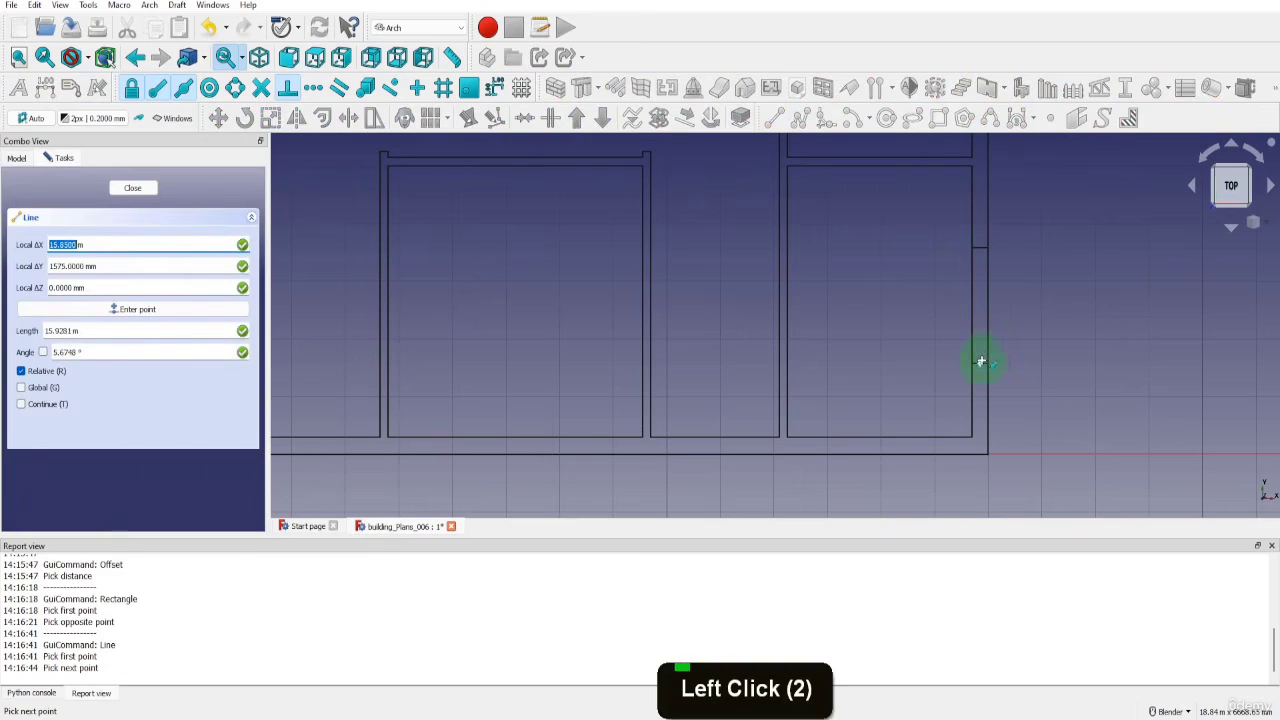
click(981, 249)
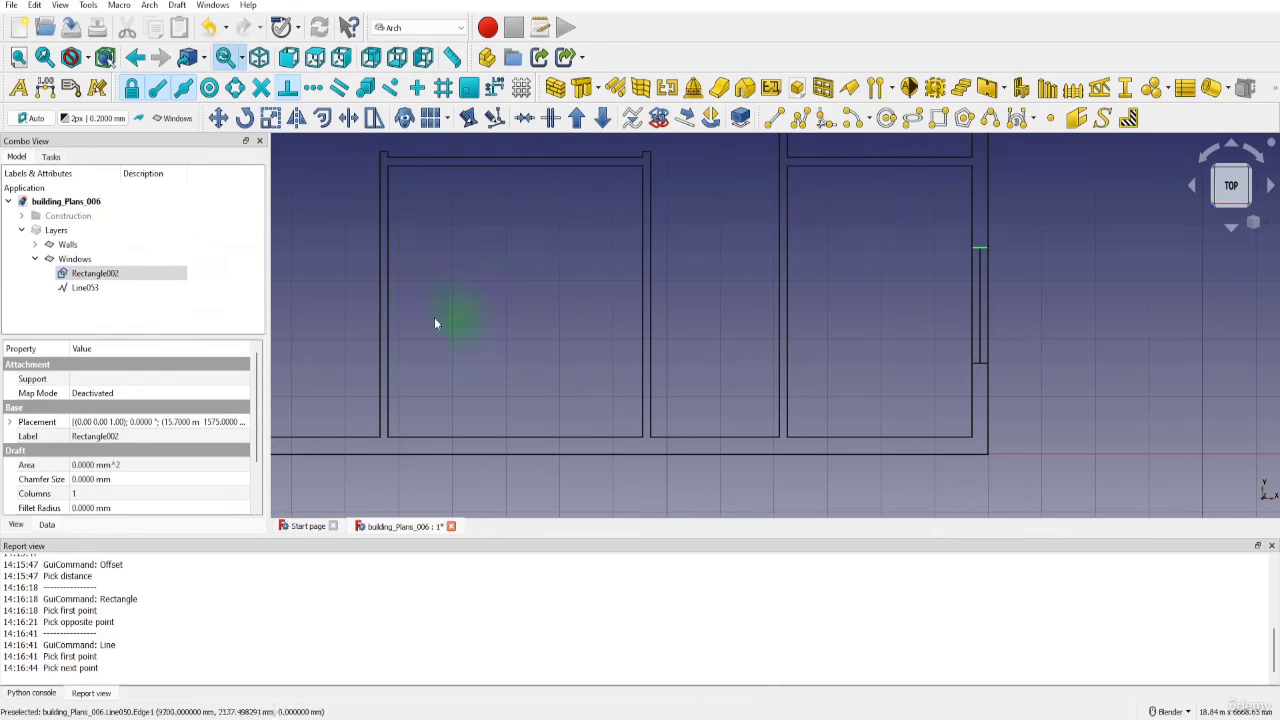
Copy the window rectangle and its centre line 4775 mm upward, between the midpoints of the right rooms' inner wall edges
click(88, 288)
shift+click(93, 274)
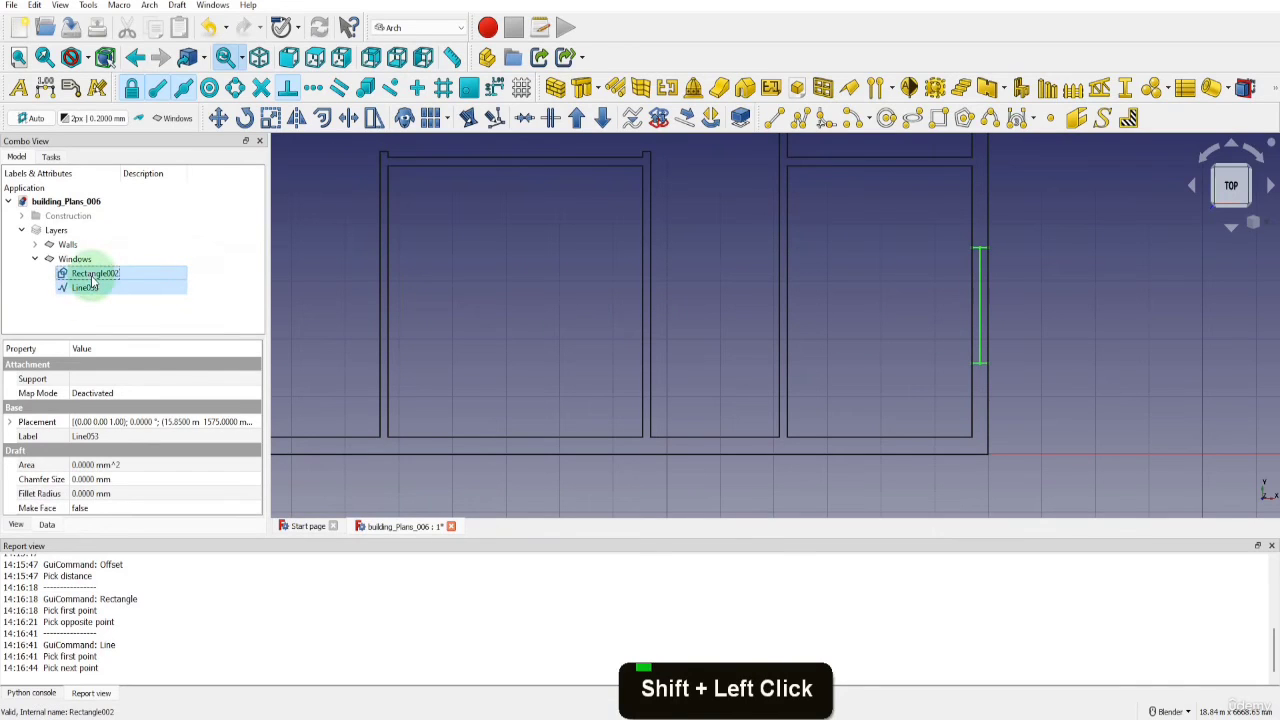
click(218, 118)
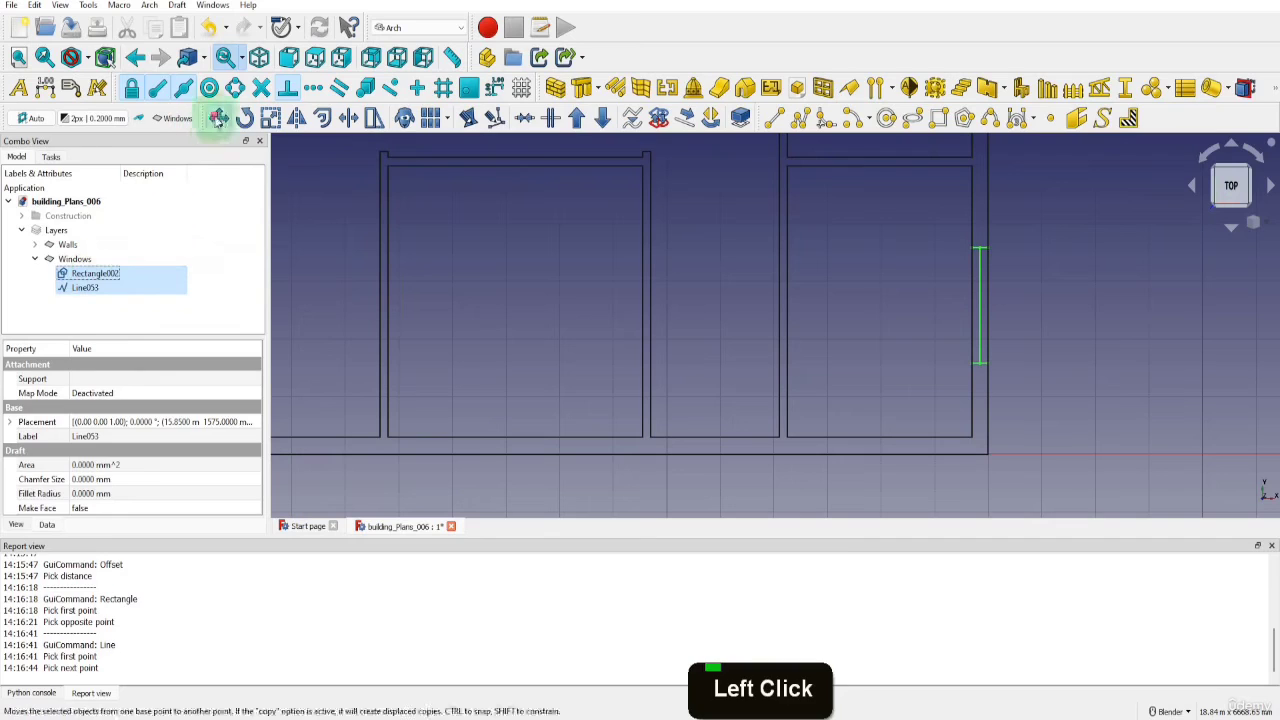
click(21, 420)
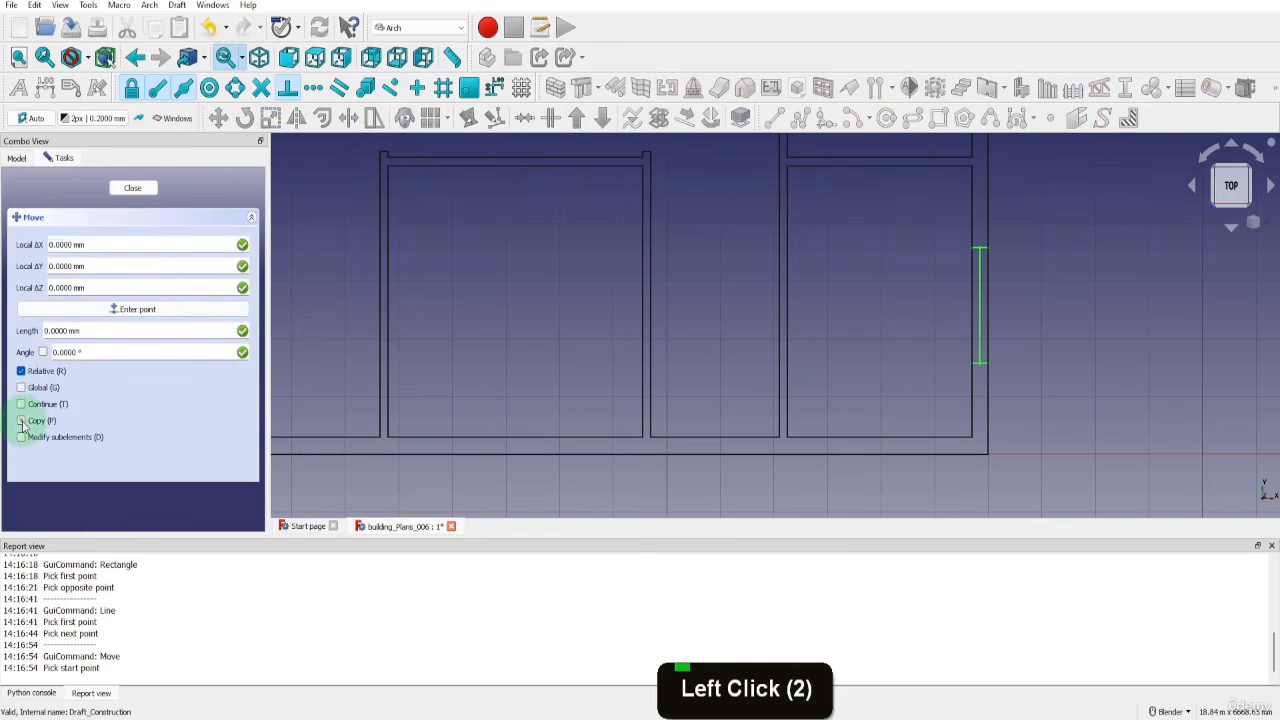
scroll(800, 428, down, 4)
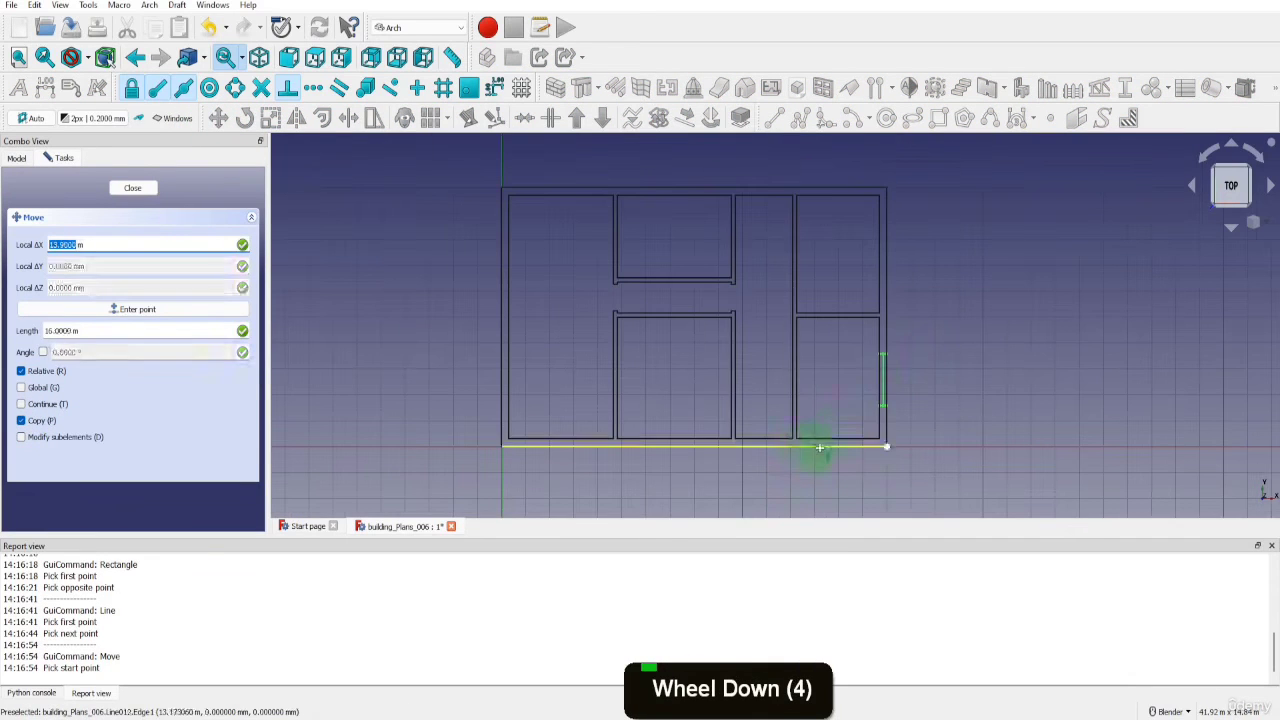
scroll(878, 373, up, 4)
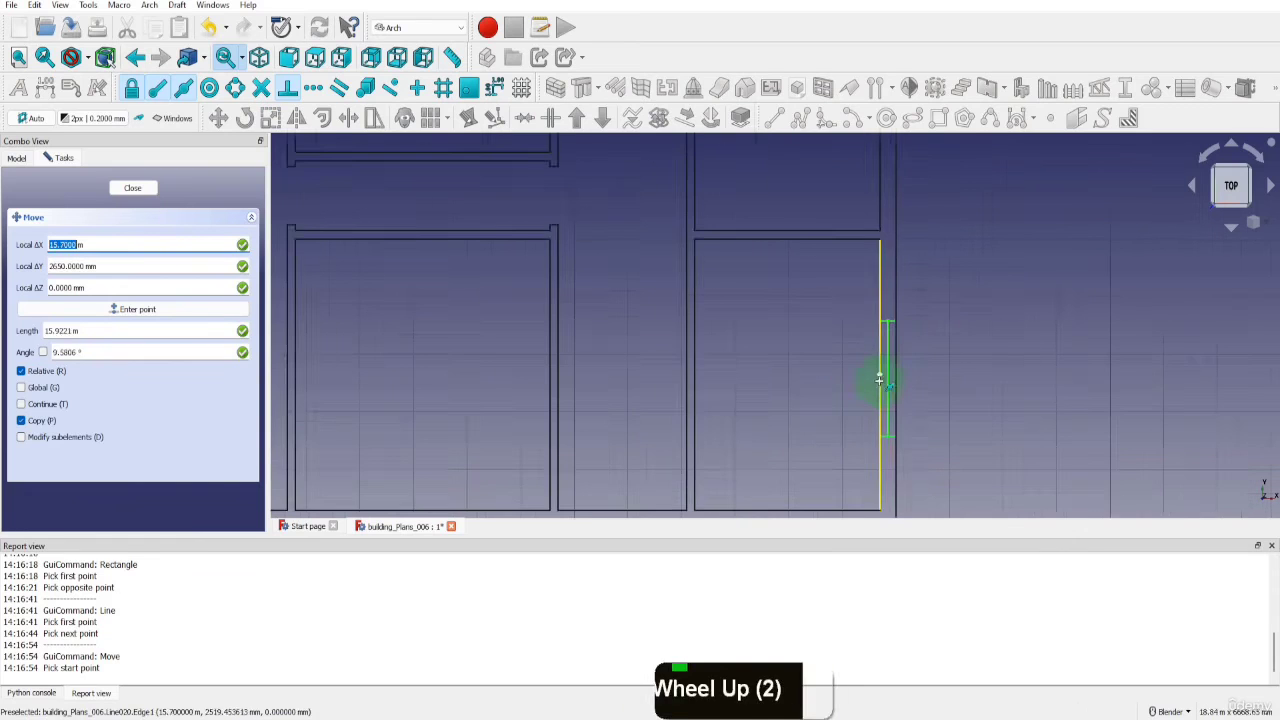
scroll(880, 368, down, 3)
click(880, 366)
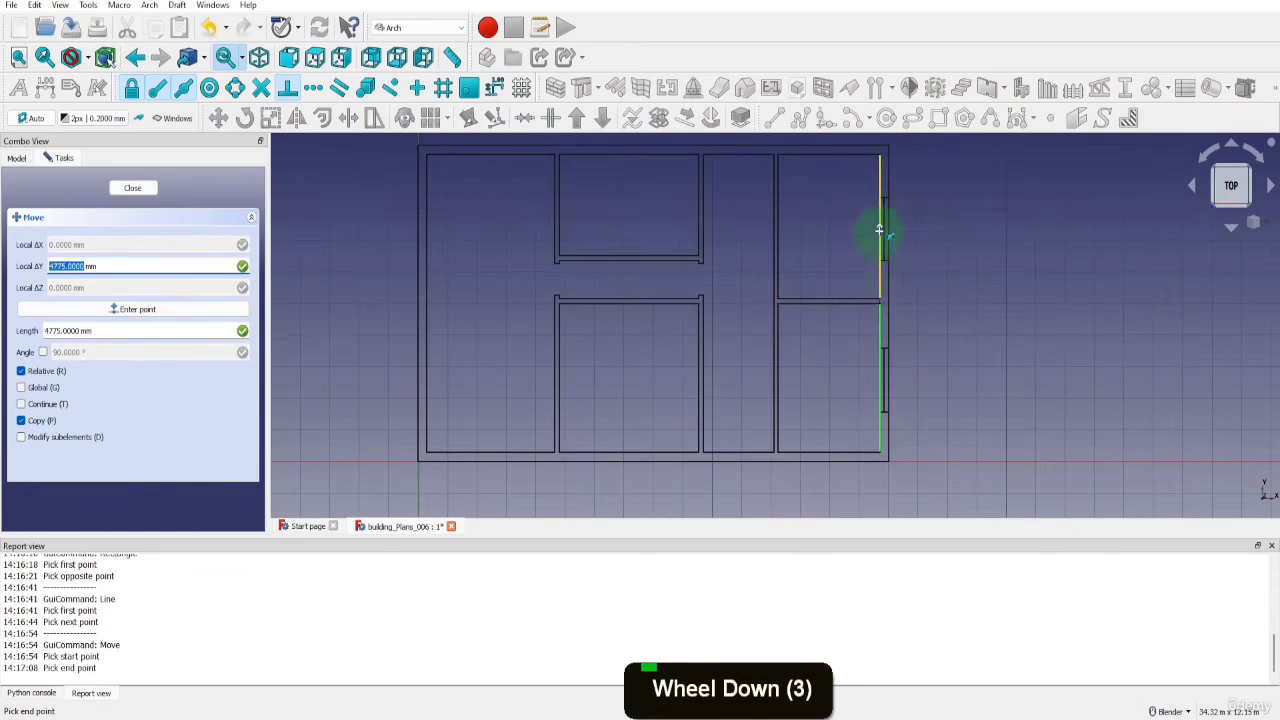
click(880, 231)
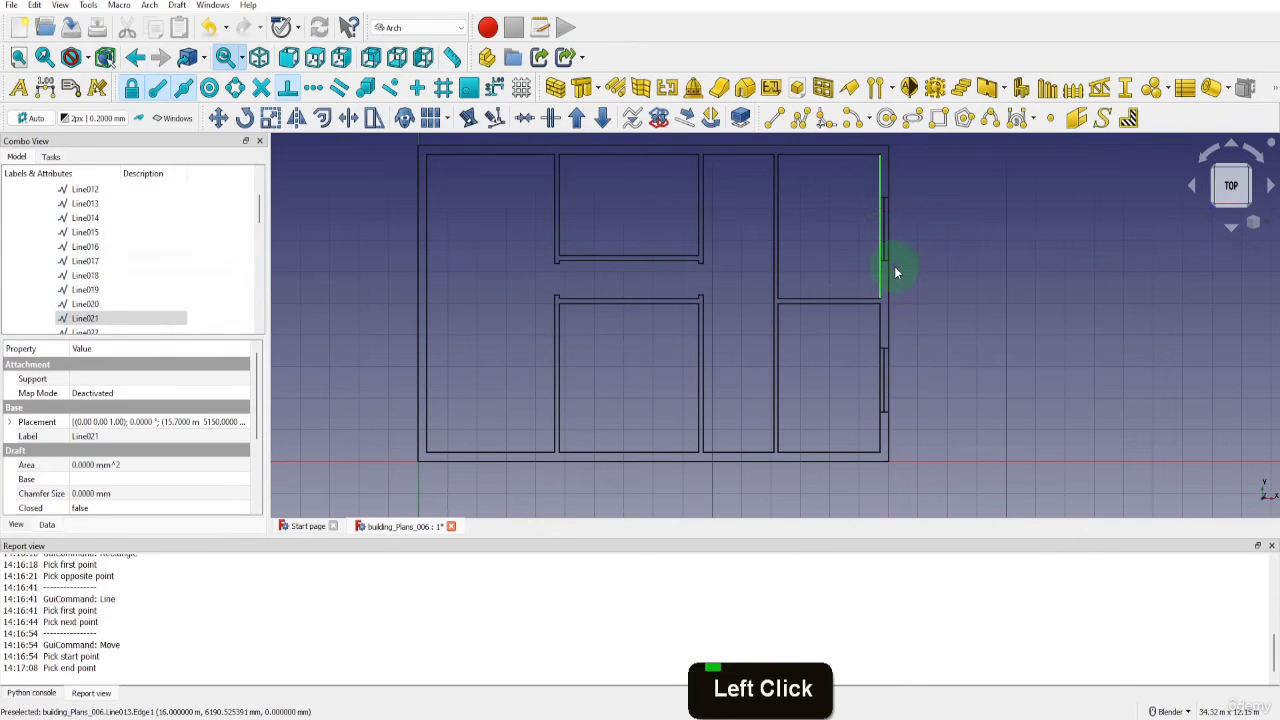
Delete the right outer wall's outer line and both inner lines, confirming the dependency prompt
click(890, 240)
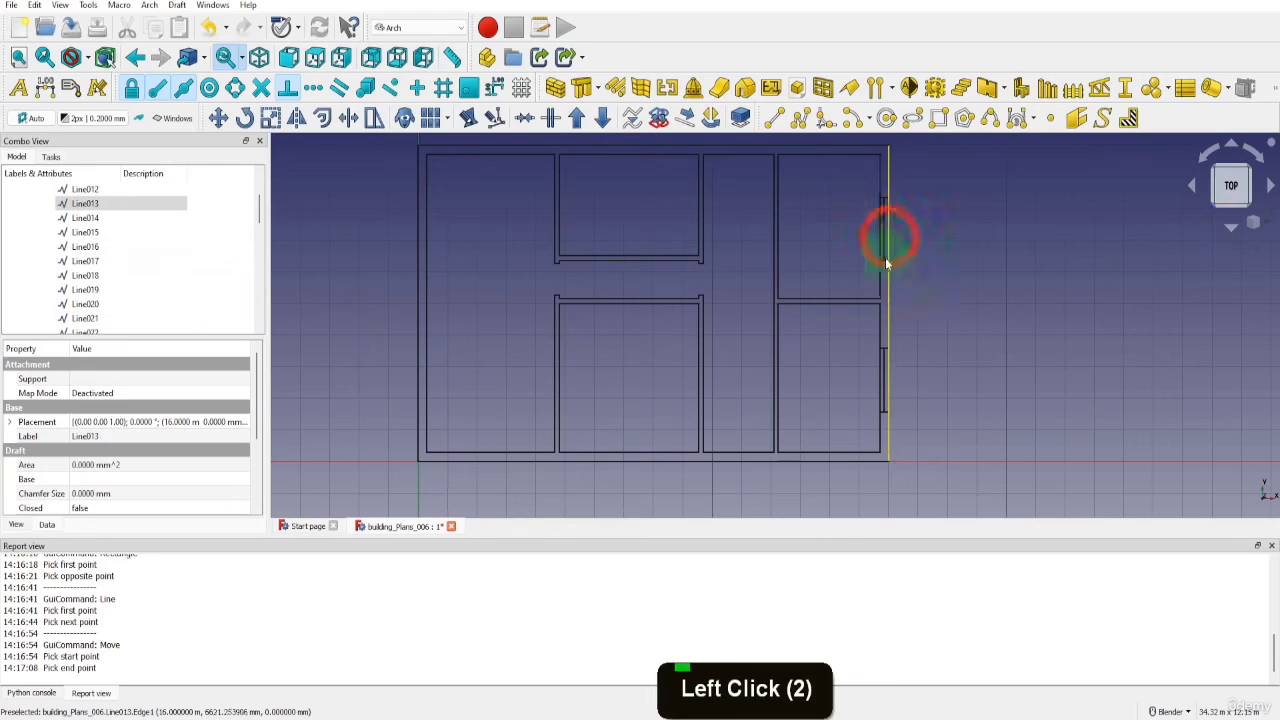
ctrl+click(880, 287)
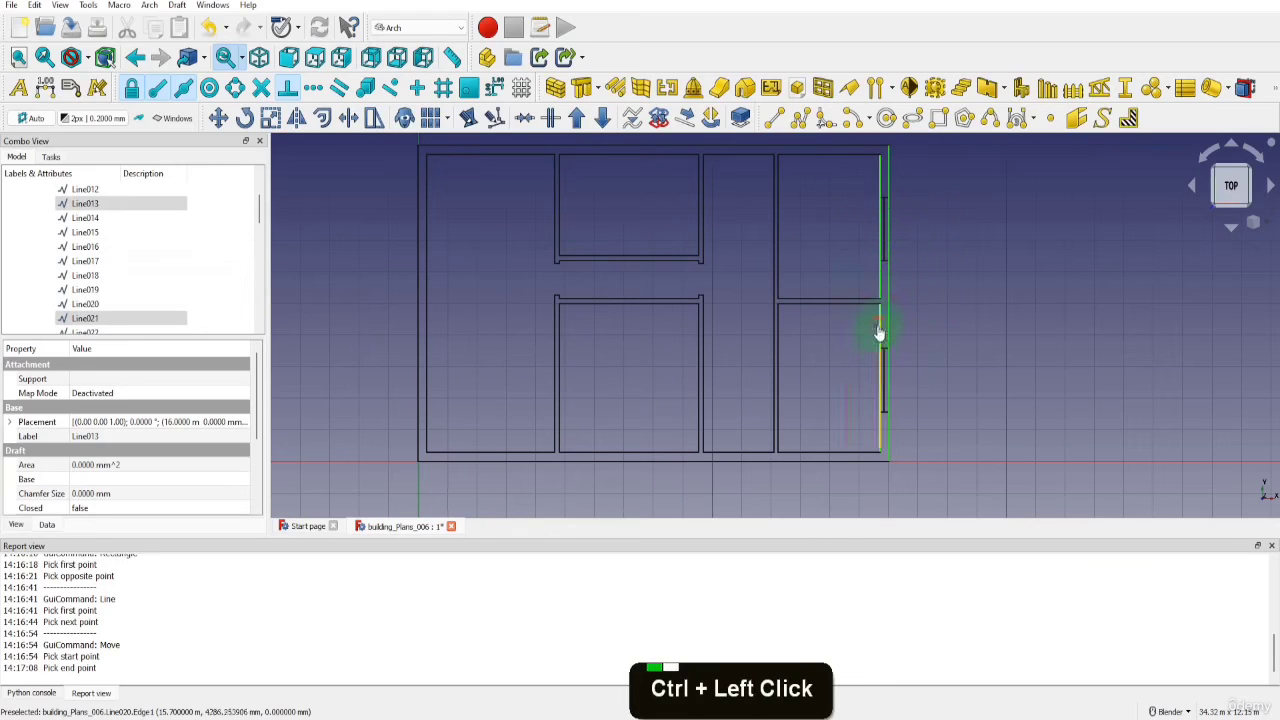
ctrl+click(880, 326)
key(Delete)
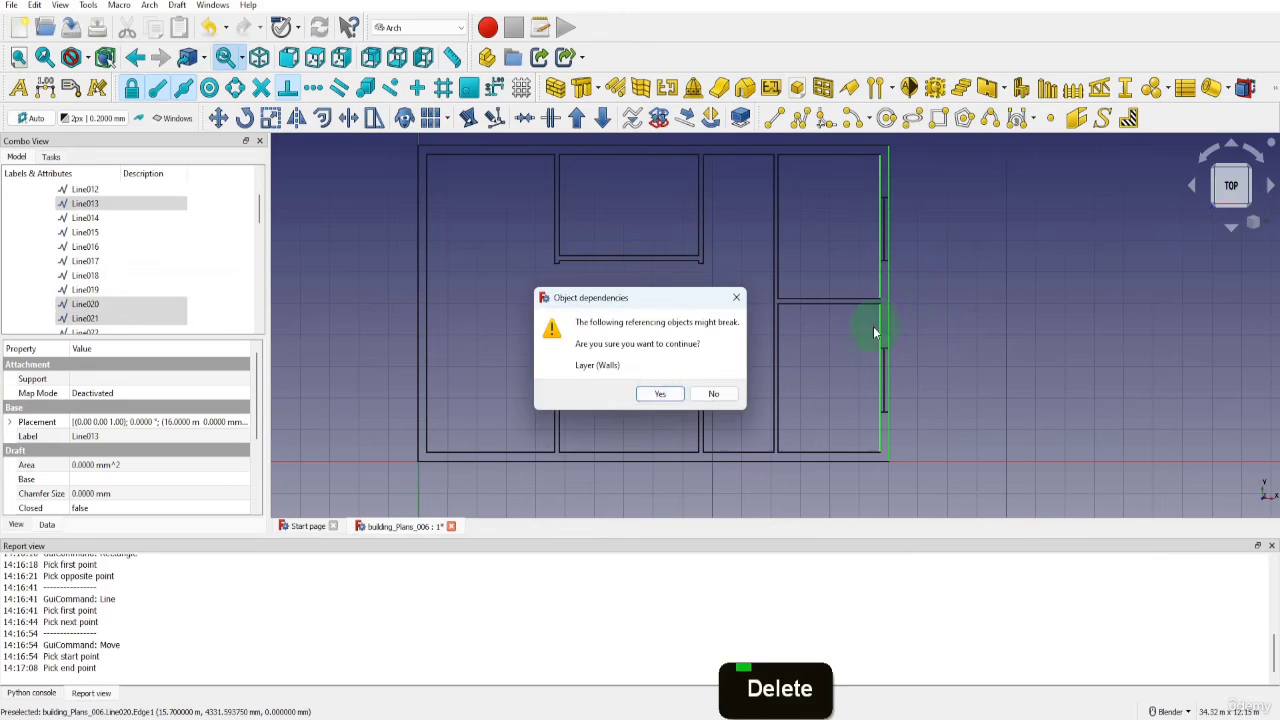
click(657, 392)
Make the Walls layer active and draw the right wall's inner and outer lines from the upper corners down to the upper window
click(175, 118)
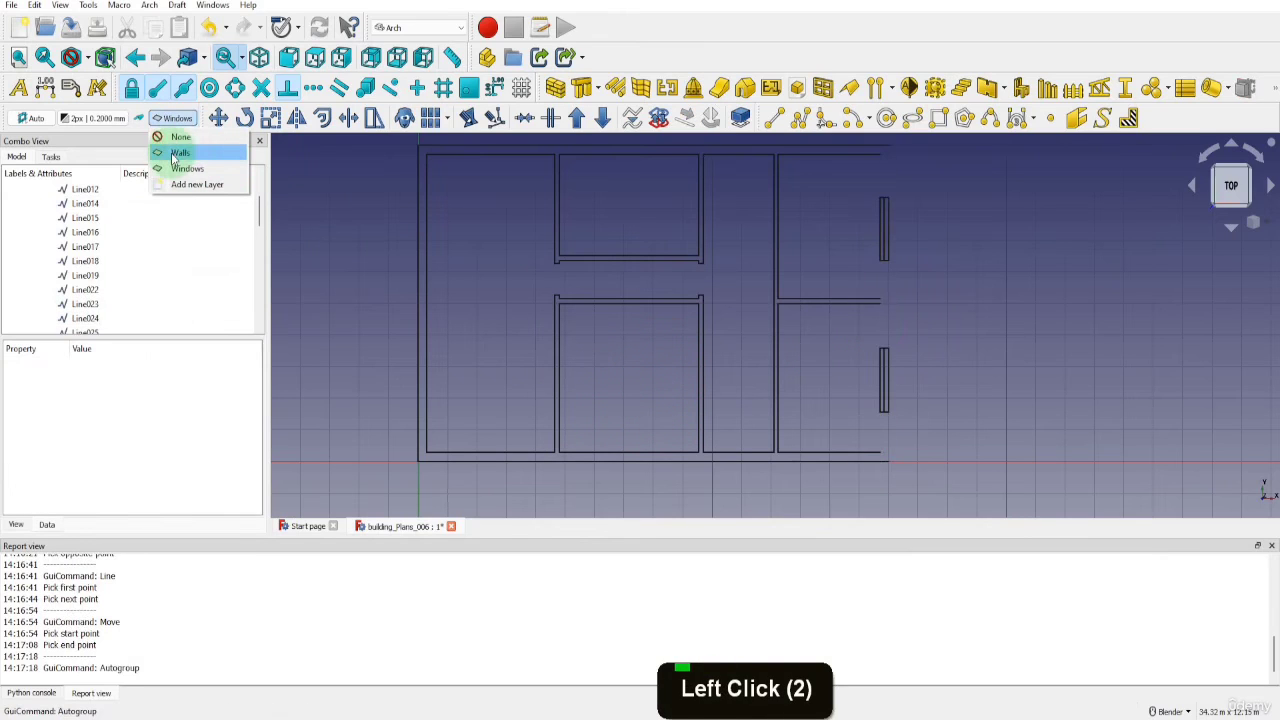
click(170, 150)
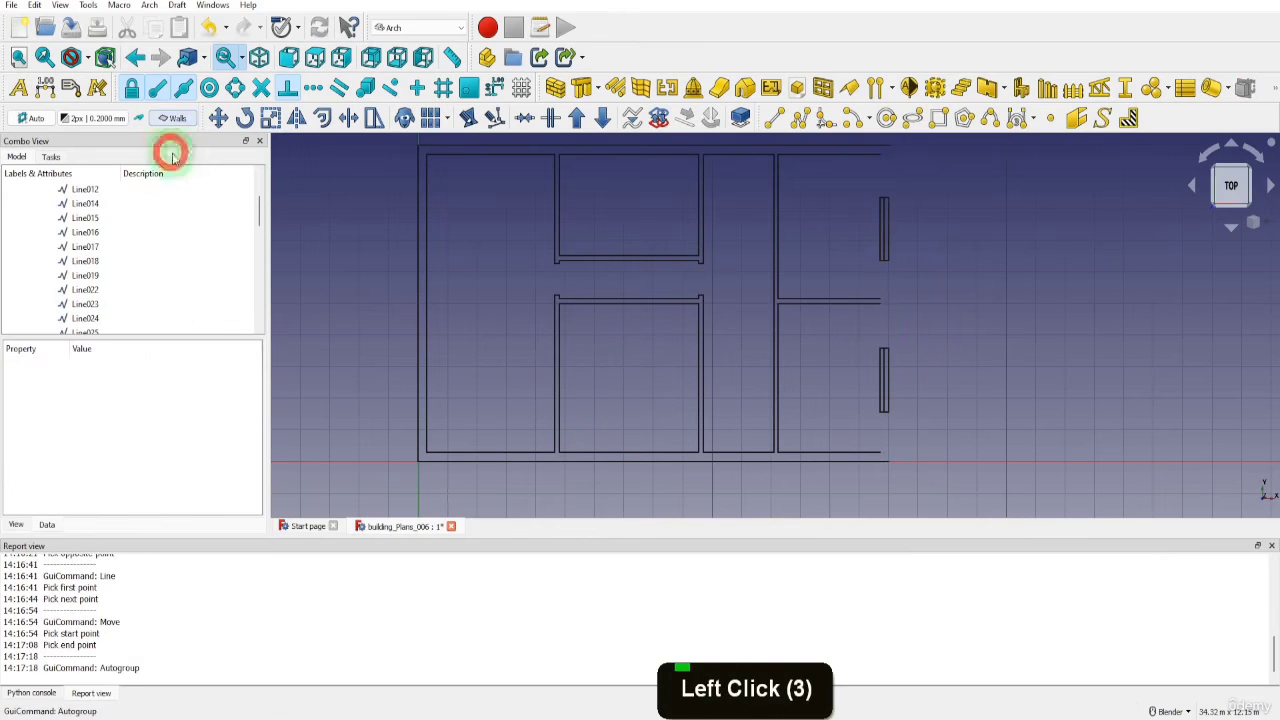
click(773, 118)
scroll(896, 147, up, 3)
scroll(896, 147, up, 3)
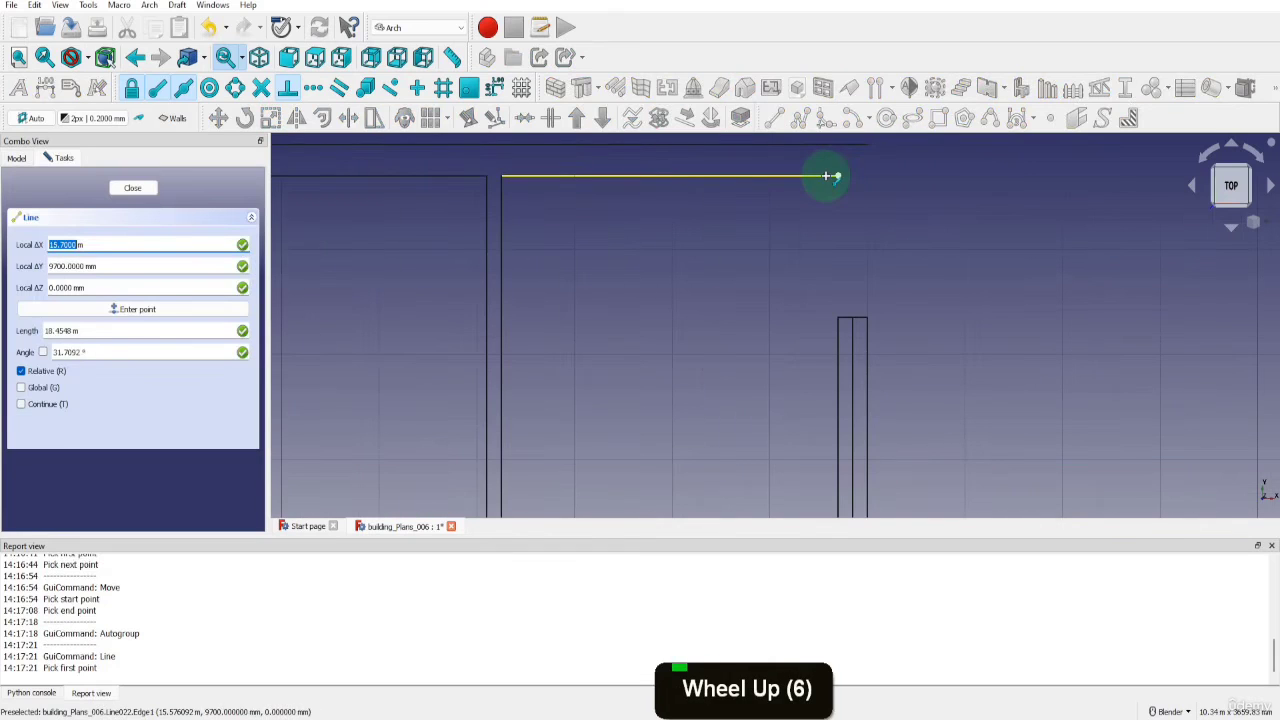
click(833, 175)
click(840, 318)
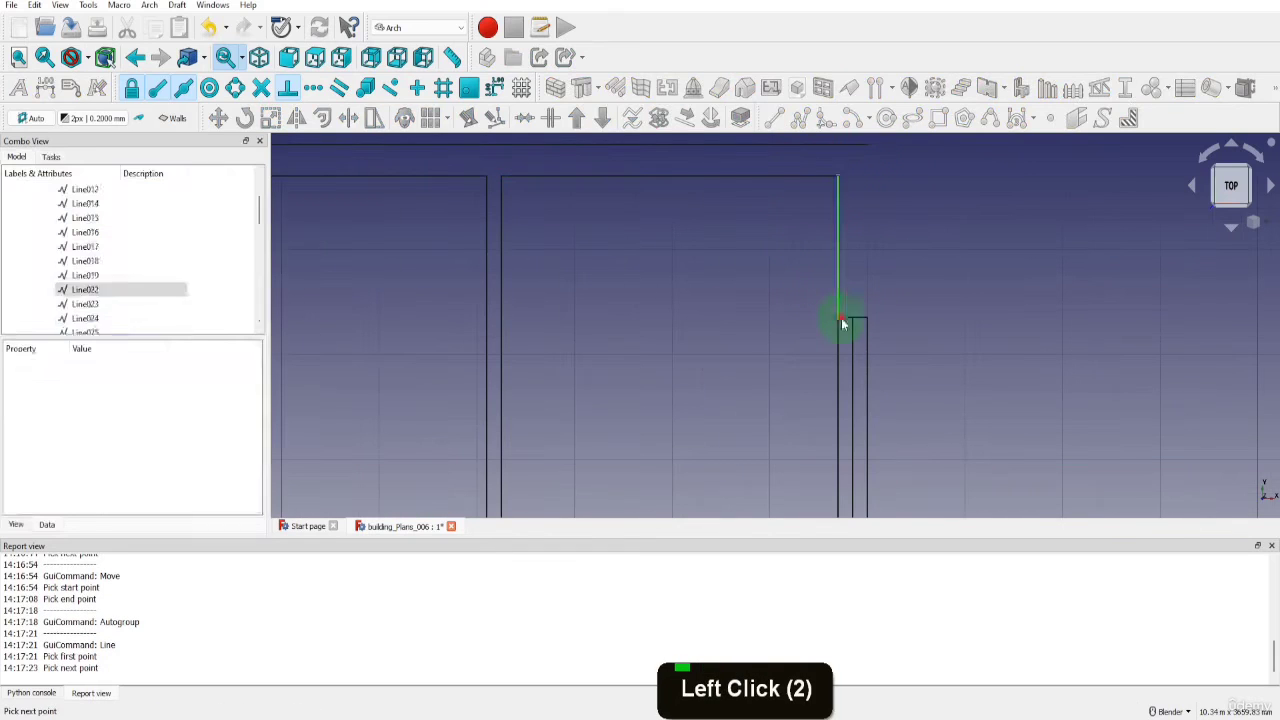
key(l)
key(i)
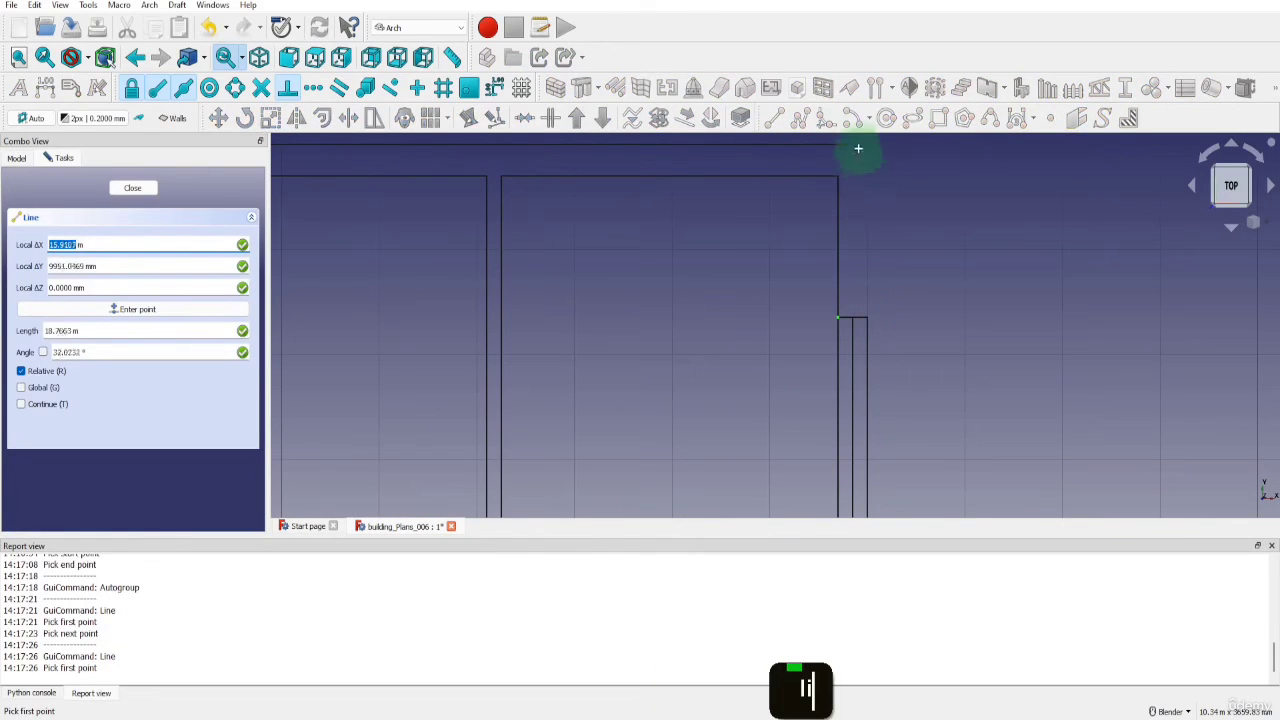
click(865, 145)
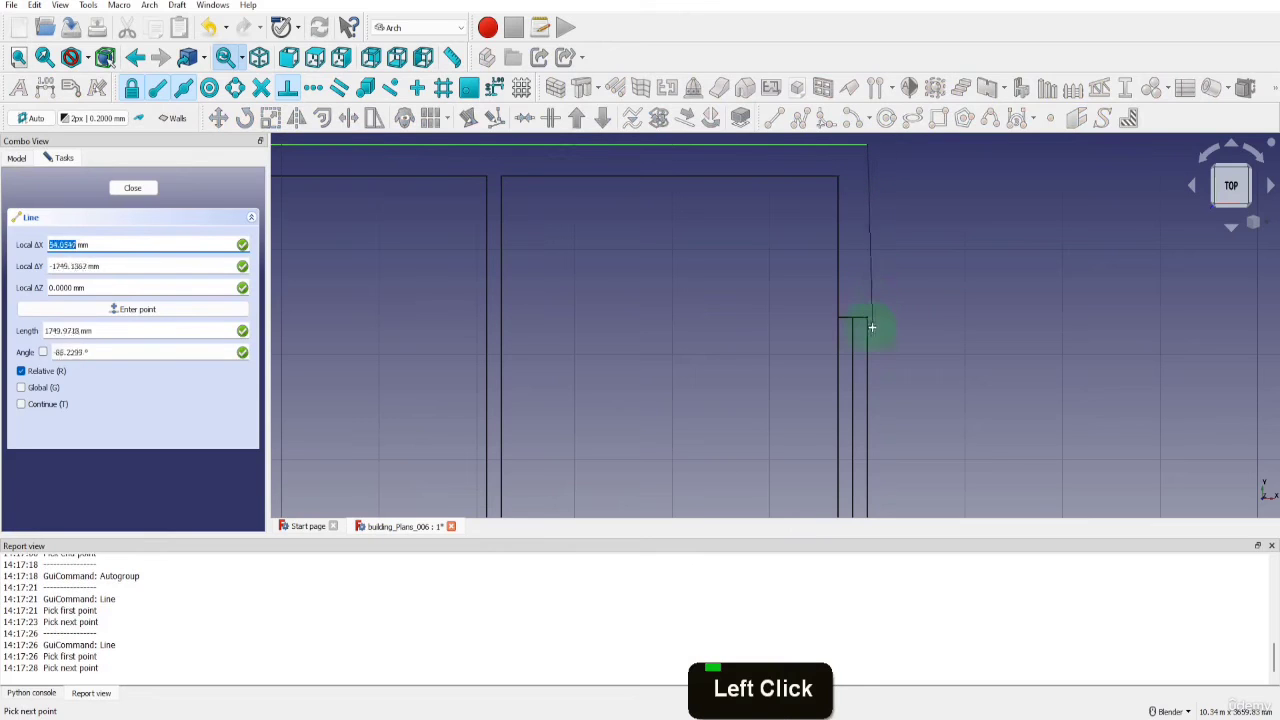
click(866, 323)
Draw a 1200 mm inner wall line from the upper window's lower inner corner down to the partition's upper line
scroll(879, 255, down, 5)
scroll(864, 358, up, 5)
key(l)
key(i)
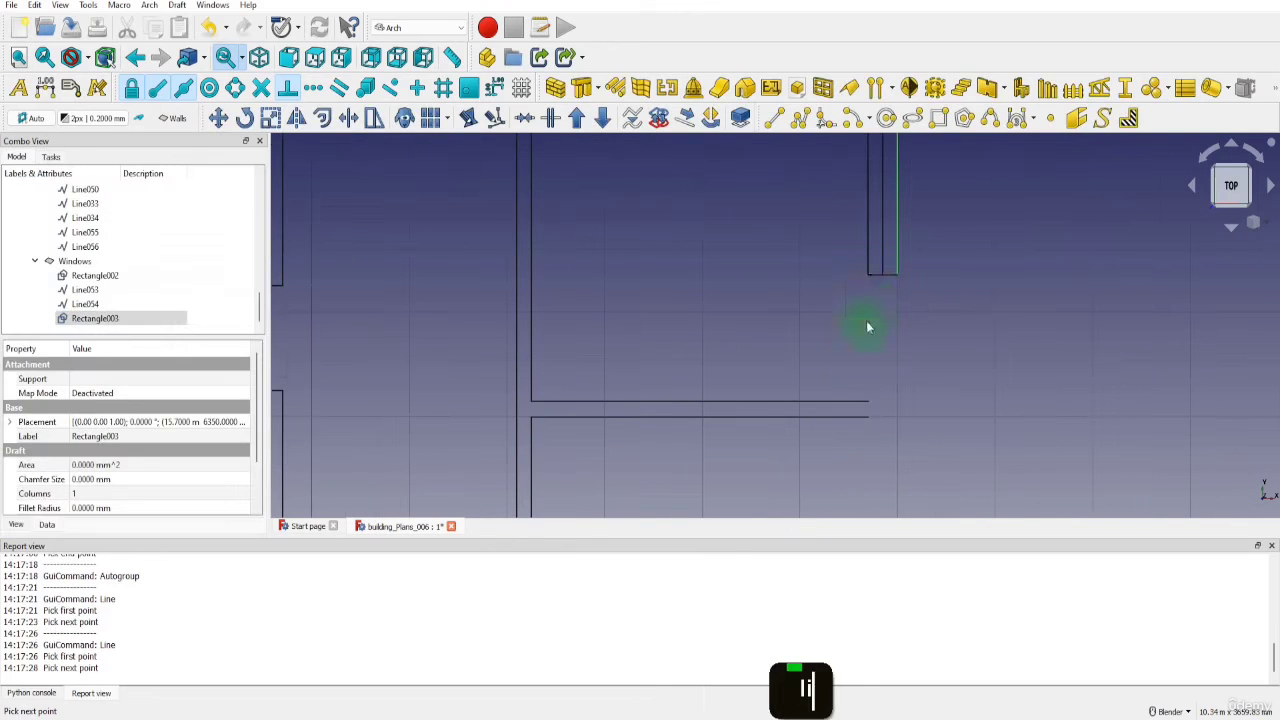
click(867, 270)
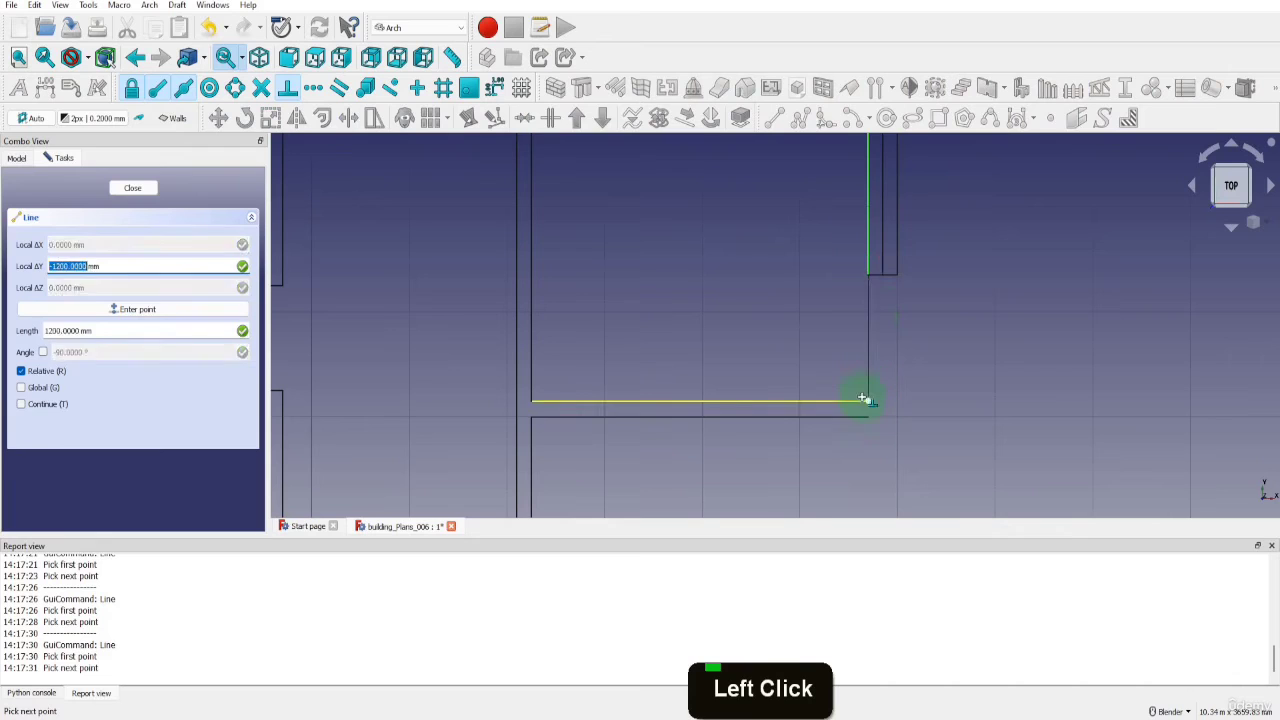
click(866, 400)
Draw the outer wall line between the upper window's lower outer corner and the lower window's upper outer corner
key(l)
key(i)
click(895, 279)
scroll(903, 284, down, 3)
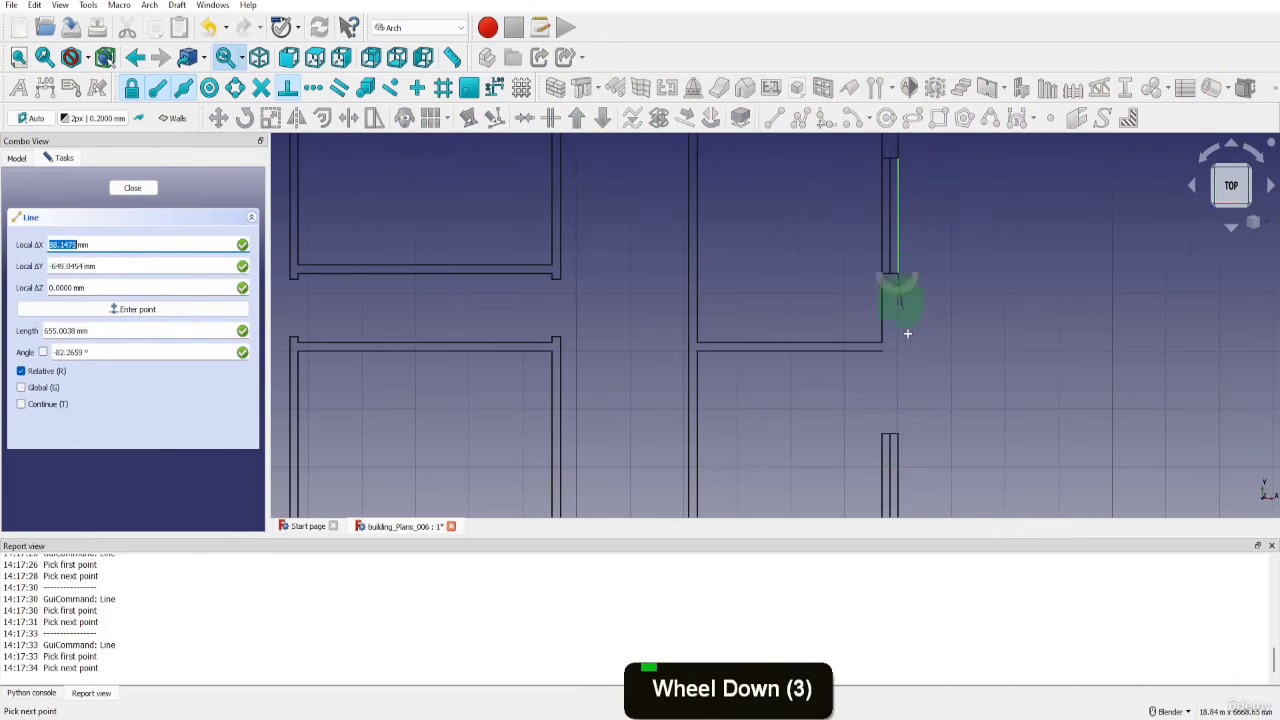
click(898, 438)
Draw a 1425 mm inner wall line from the lower window's upper inner corner up to the partition's lower line
key(l)
key(i)
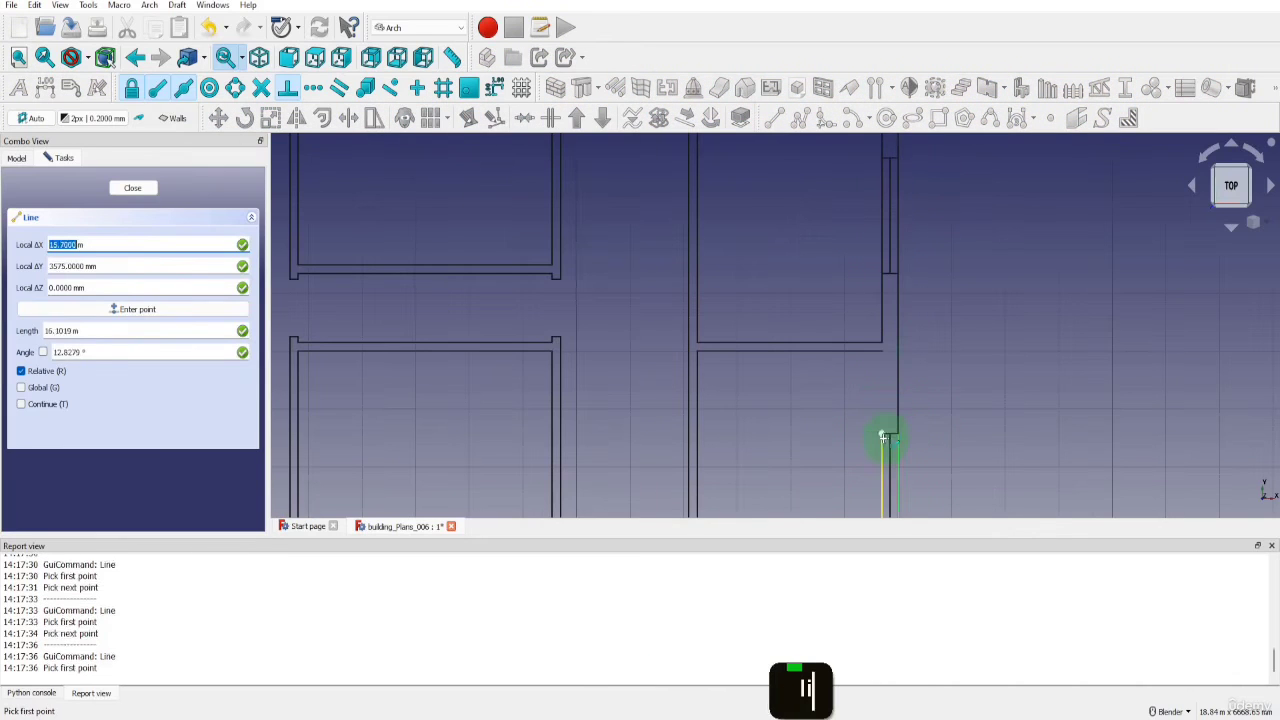
click(883, 435)
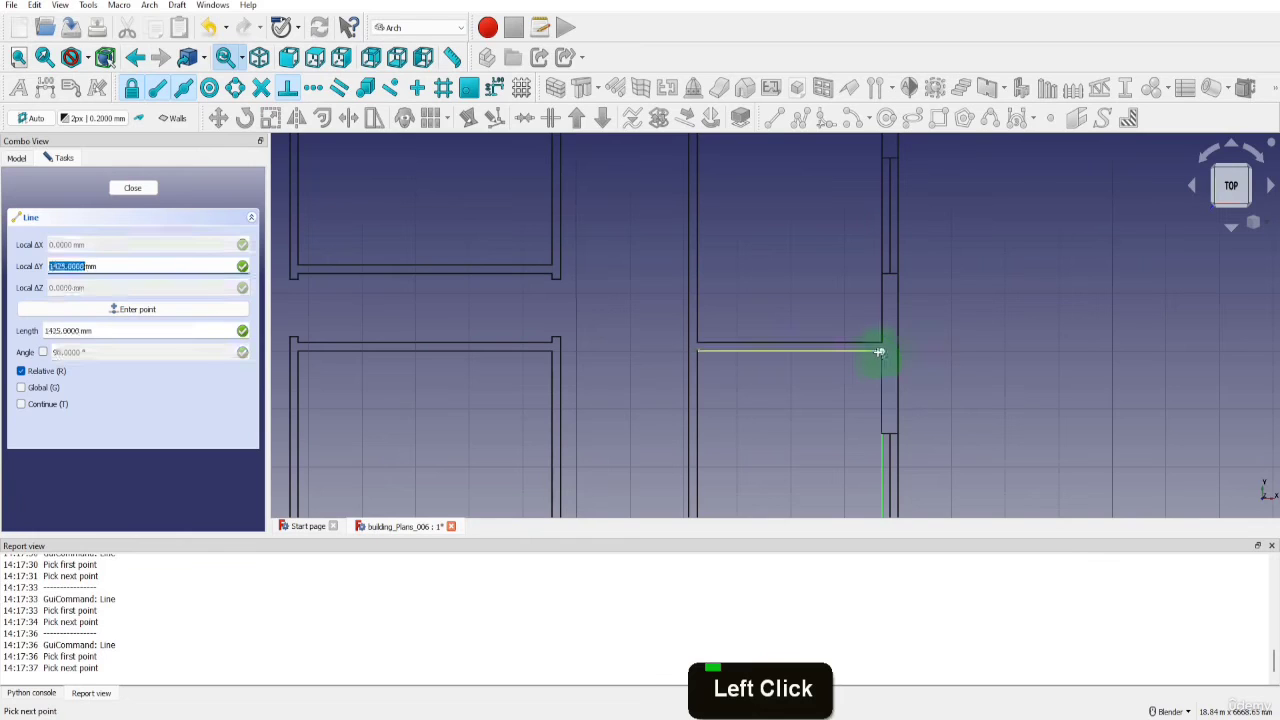
click(880, 352)
Draw a 1275 mm inner wall line from the lower window's lower inner corner down to the bottom wall's inner line
scroll(909, 440, down, 5)
scroll(869, 374, up, 6)
key(l)
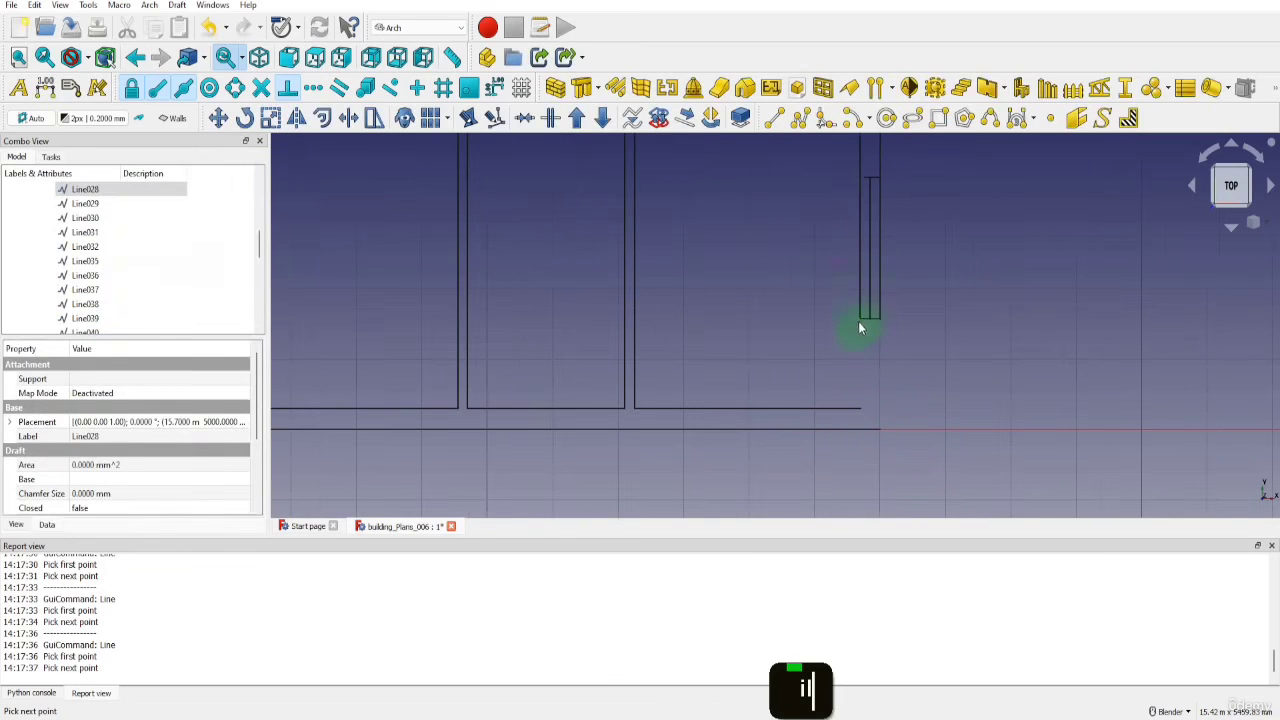
key(i)
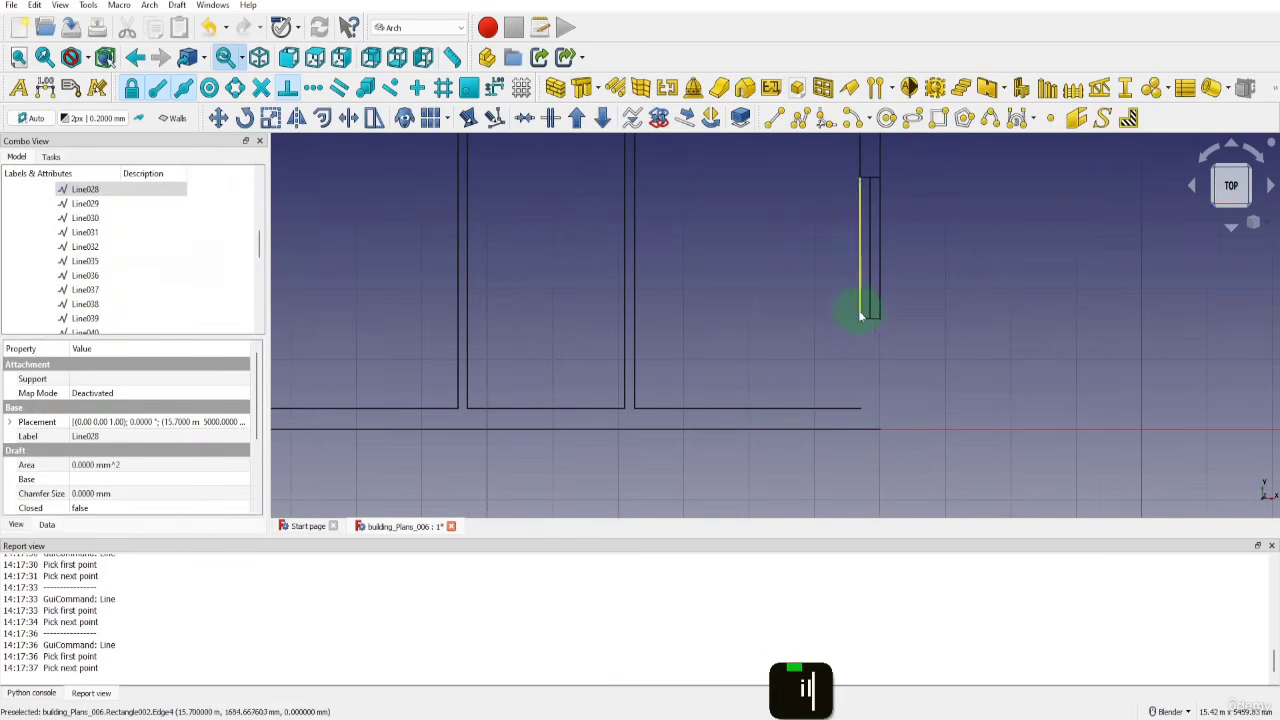
click(859, 314)
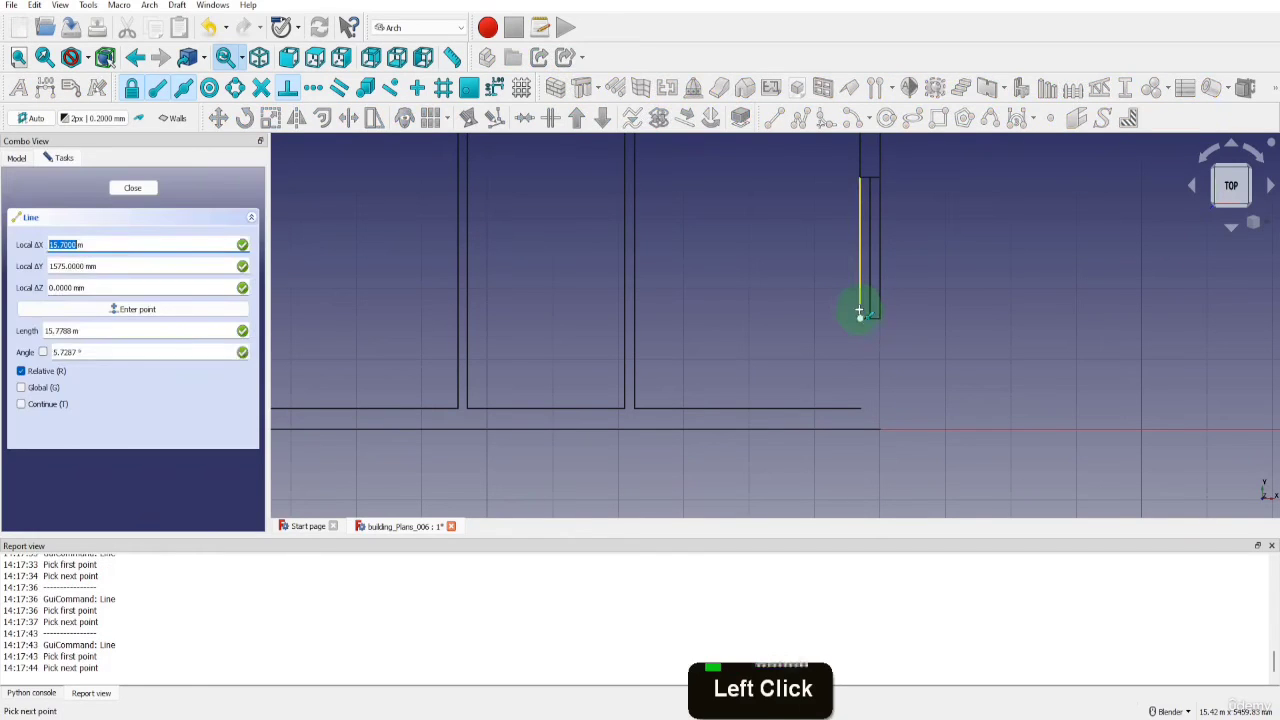
click(859, 407)
Draw the outer wall line from the lower window's lower outer corner down to the building's lower right corner
key(l)
key(i)
click(882, 318)
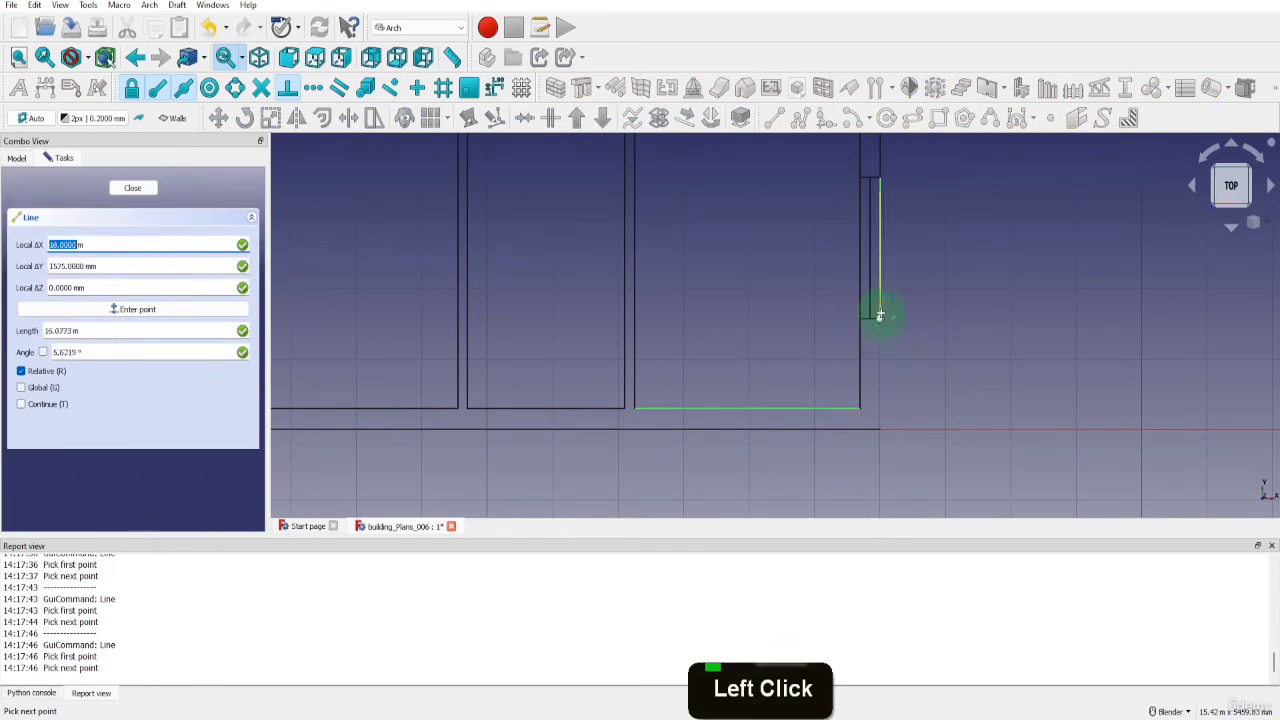
click(877, 430)
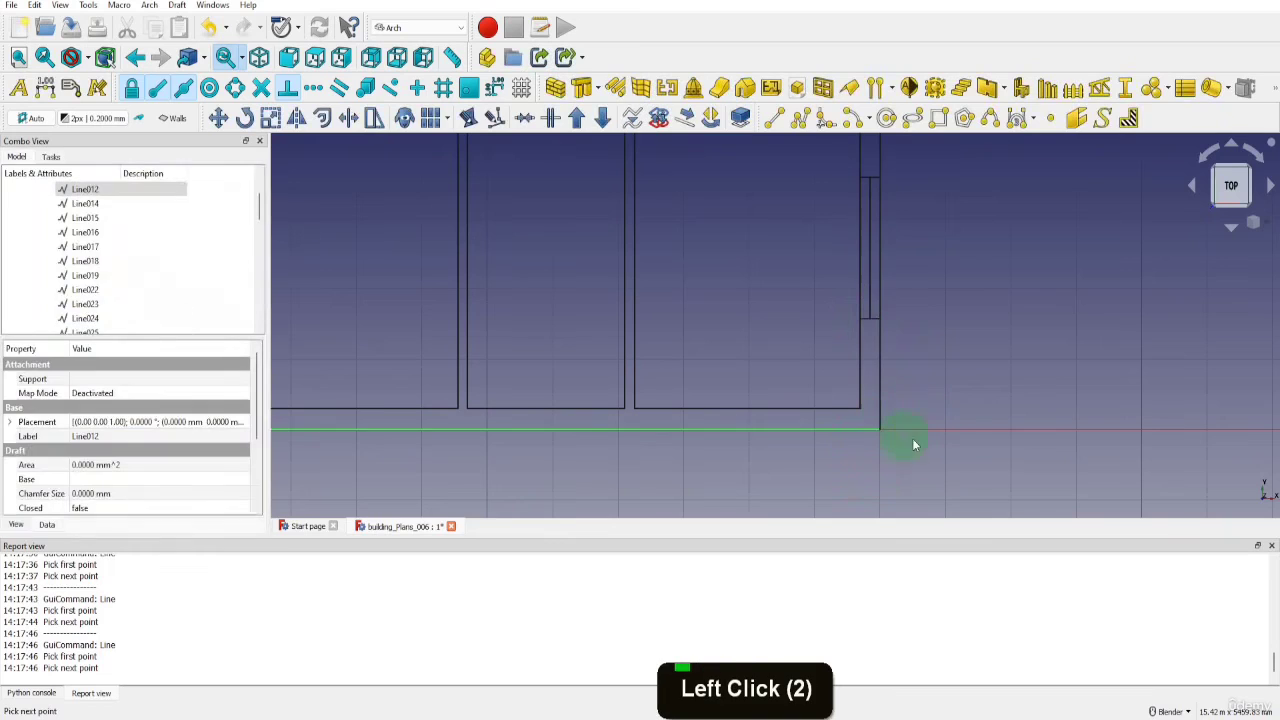
Collapse the Walls layer in the model tree and make the Windows layer active
scroll(926, 449, down, 3)
scroll(129, 243, up, 6)
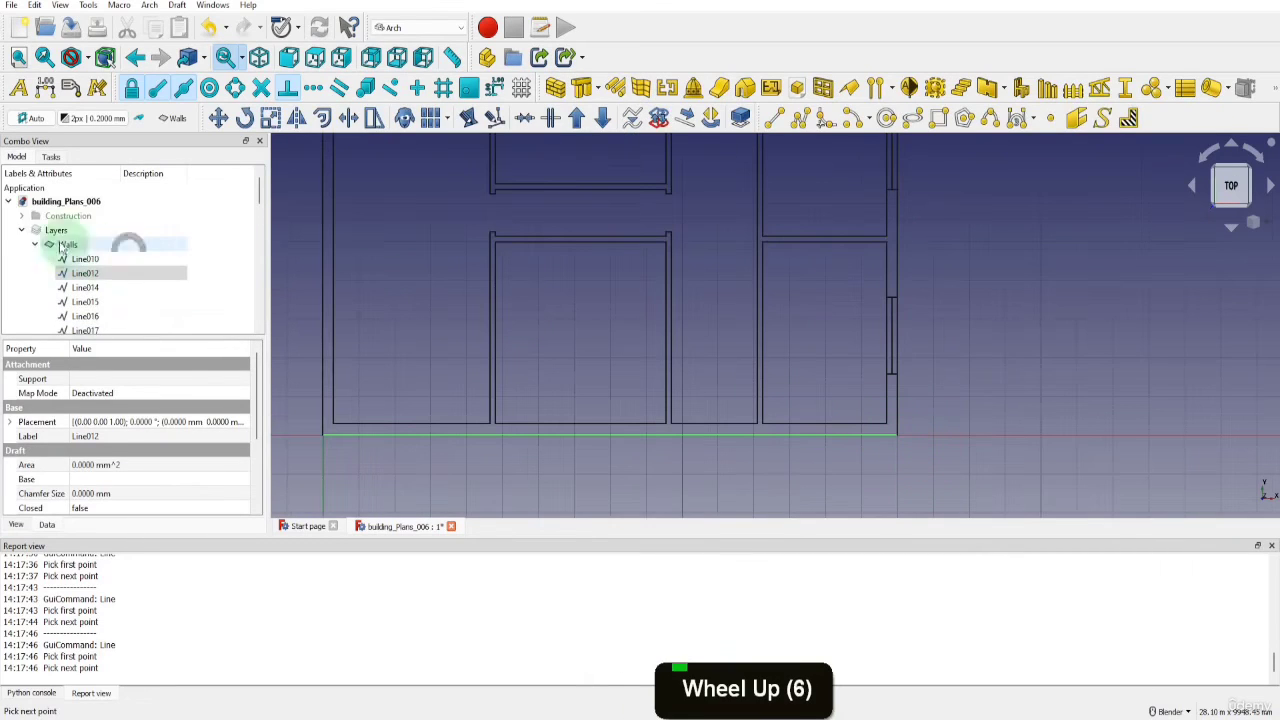
click(32, 245)
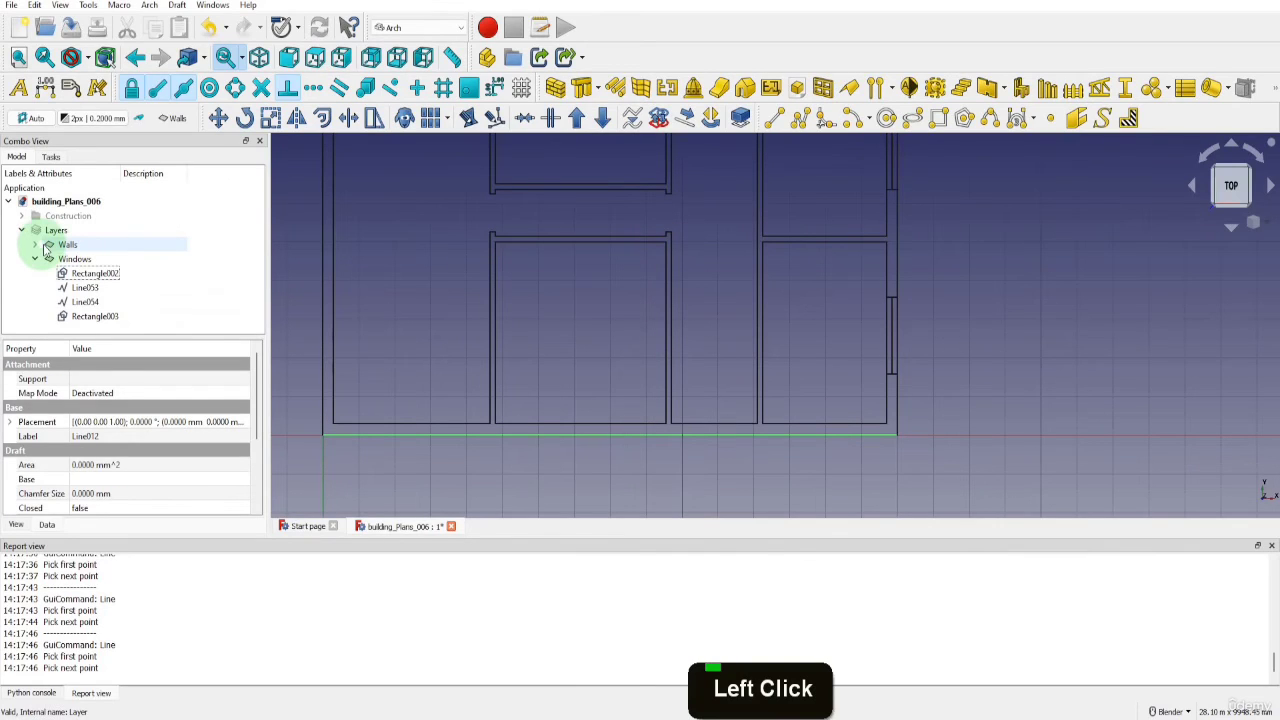
click(172, 118)
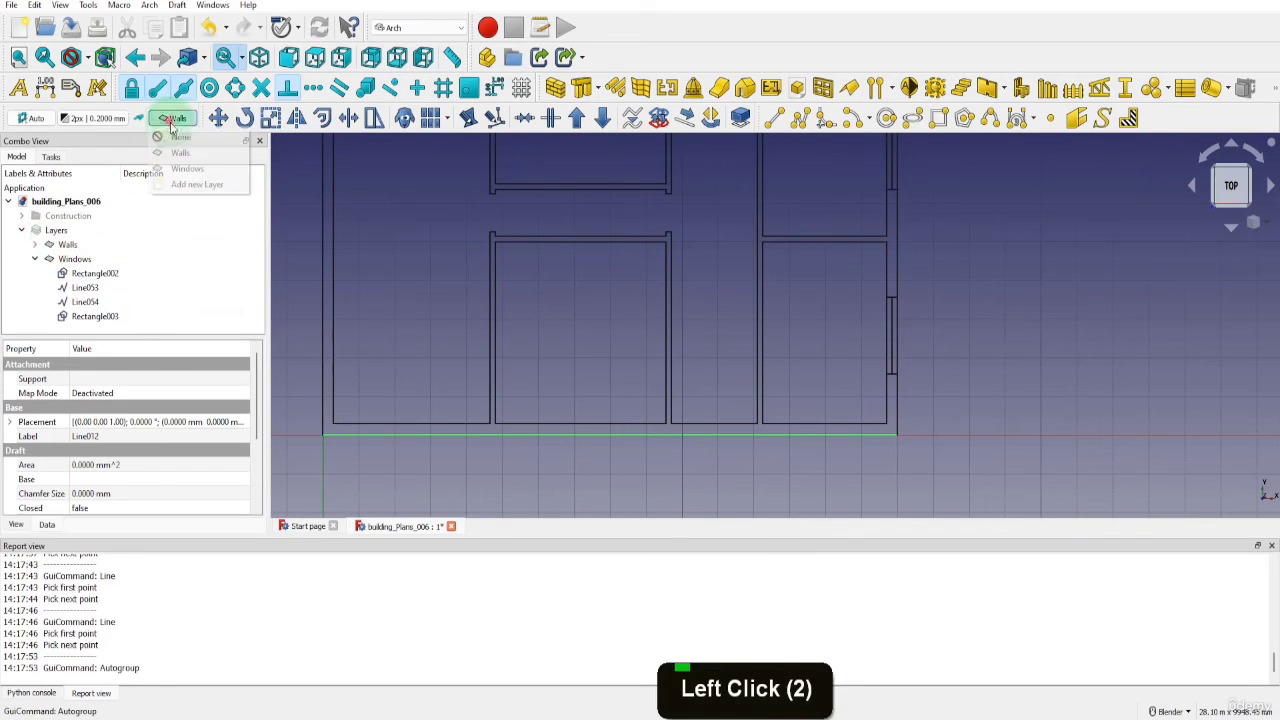
click(187, 168)
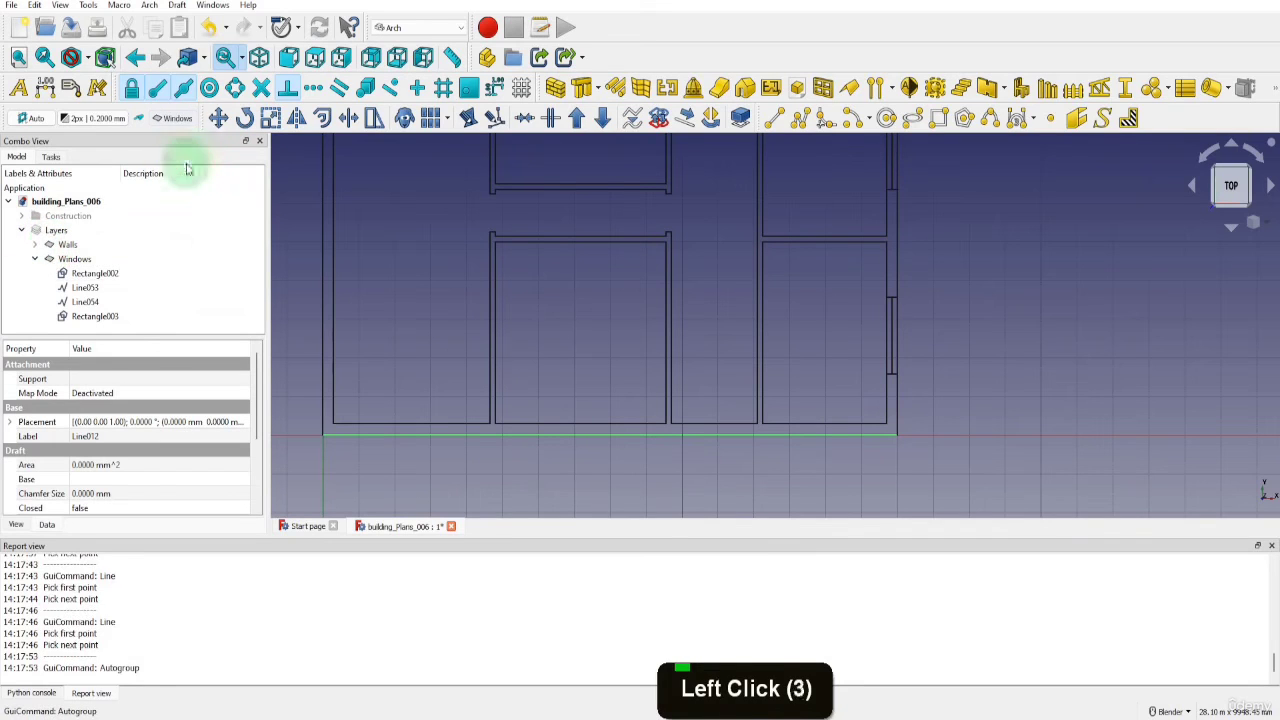
Copy the right wall's lower window, both rectangle and centre line, into the empty area right of the plan
click(90, 273)
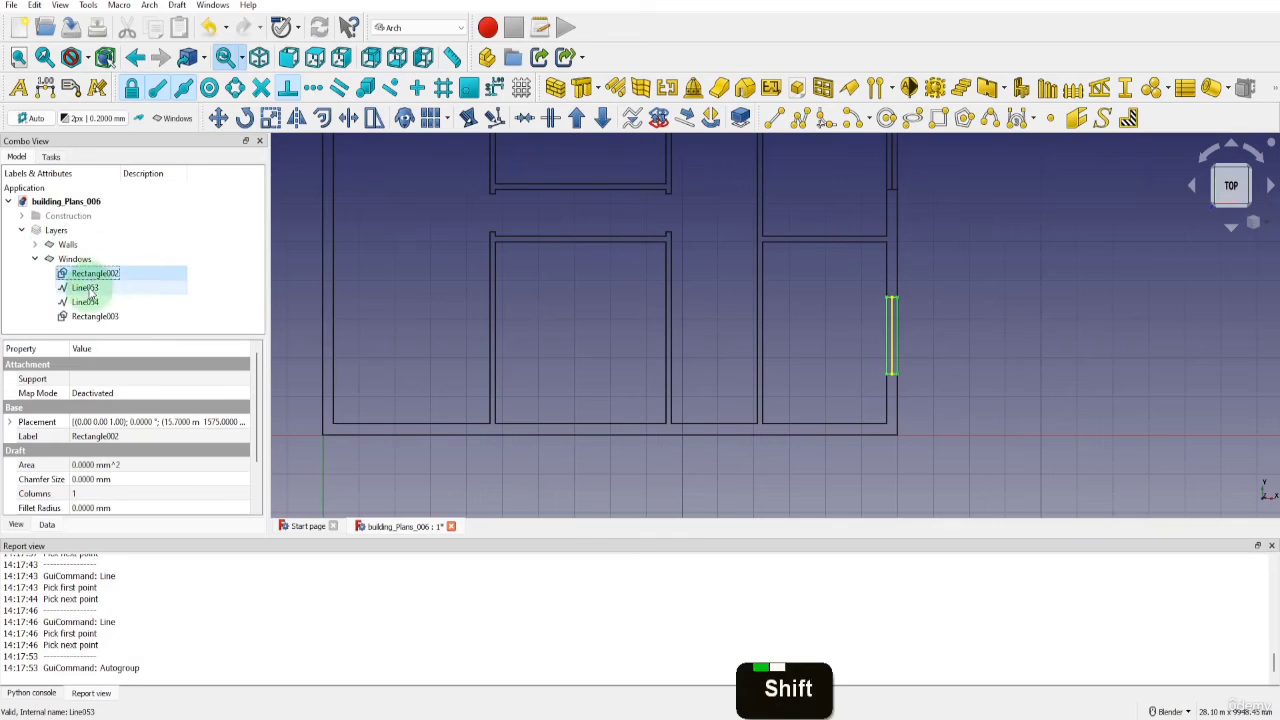
shift+click(85, 287)
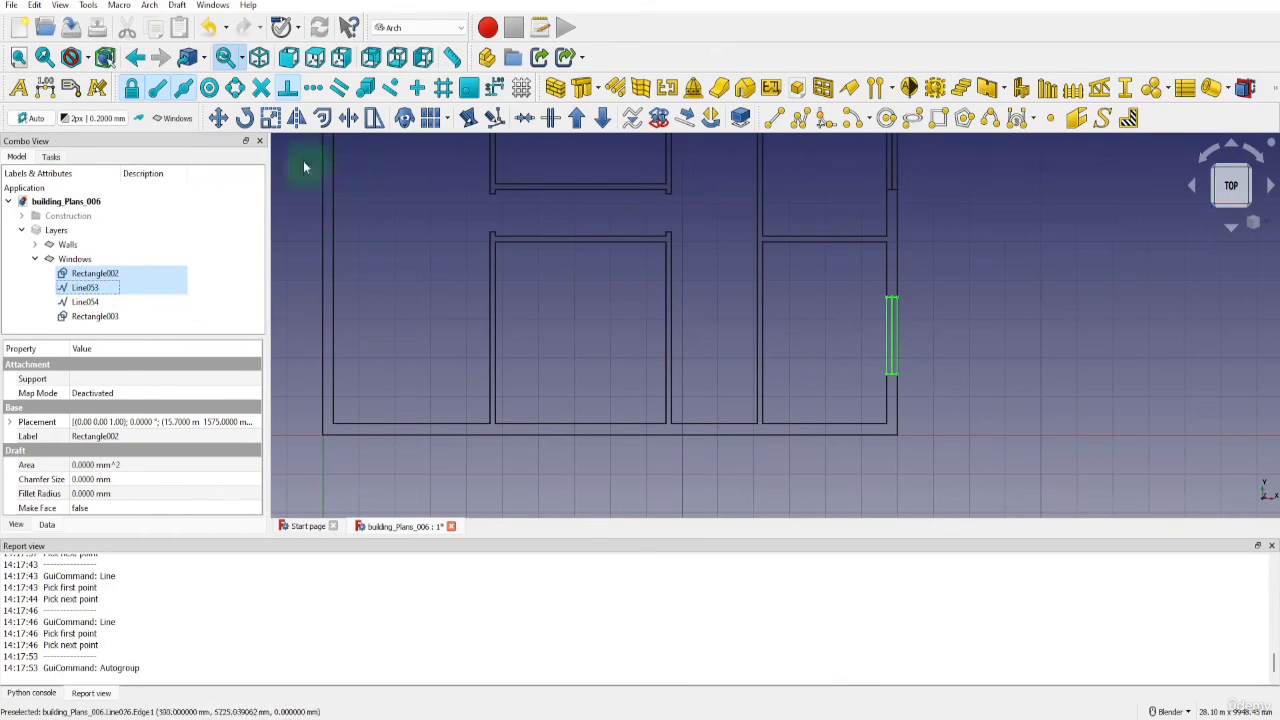
click(218, 118)
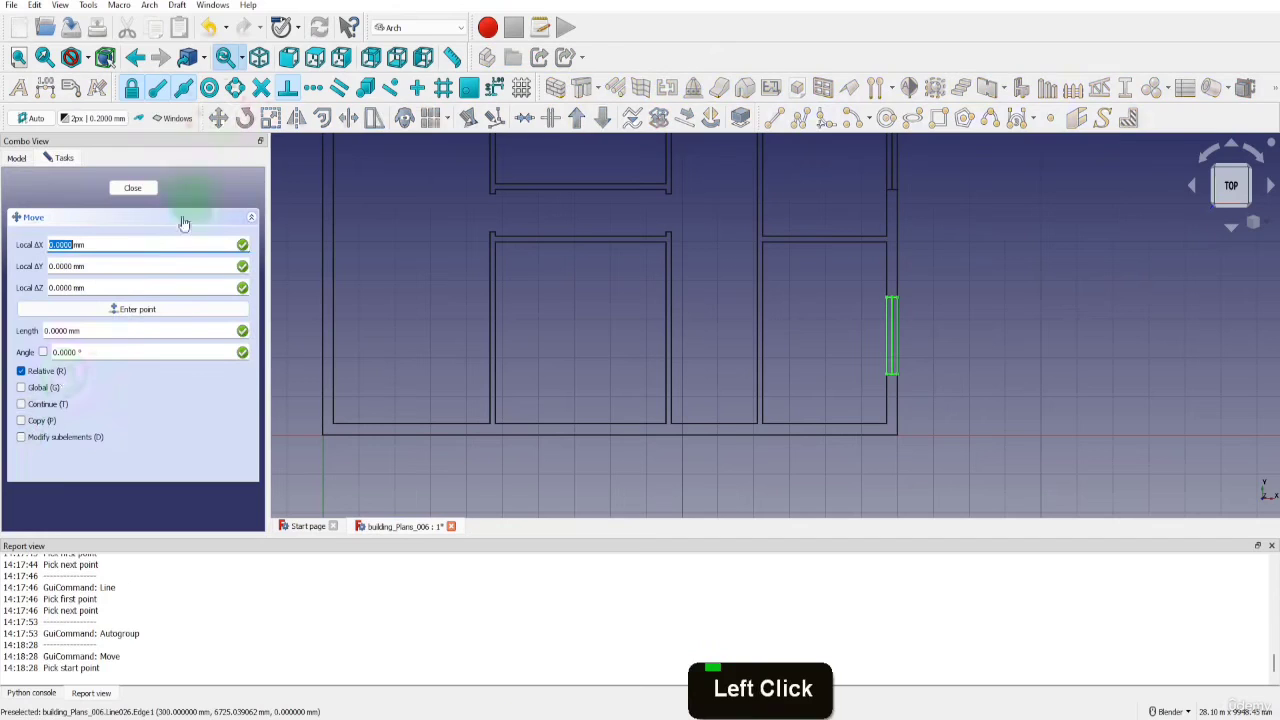
click(21, 420)
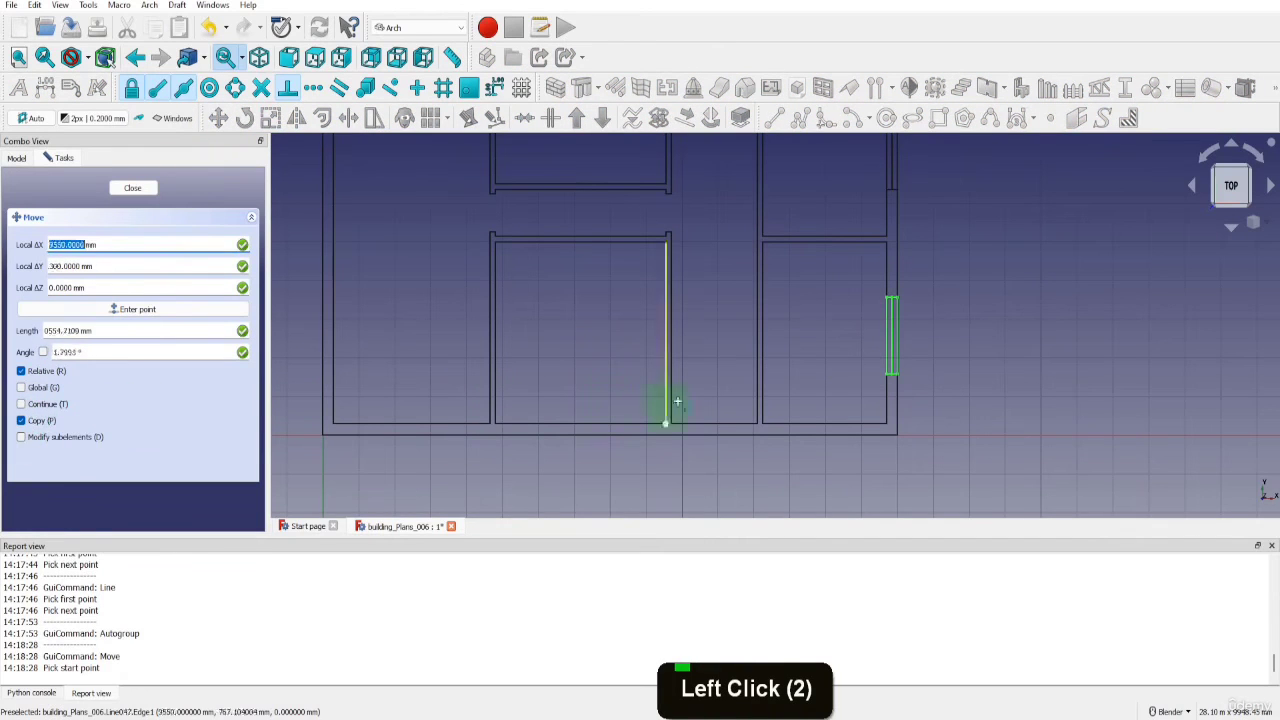
click(890, 370)
click(1088, 363)
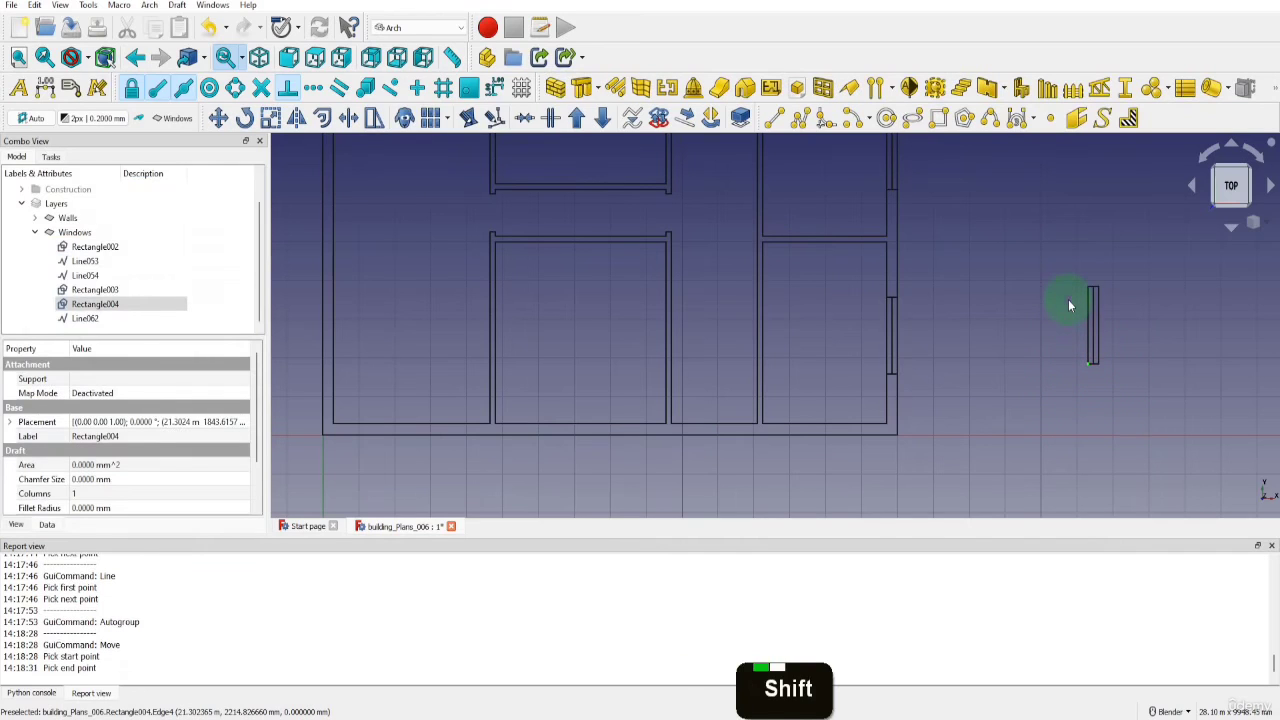
Rotate the copied window's rectangle and centre line by 90° about its lower left corner
key(shift+b)
drag(1057, 257, 1135, 388)
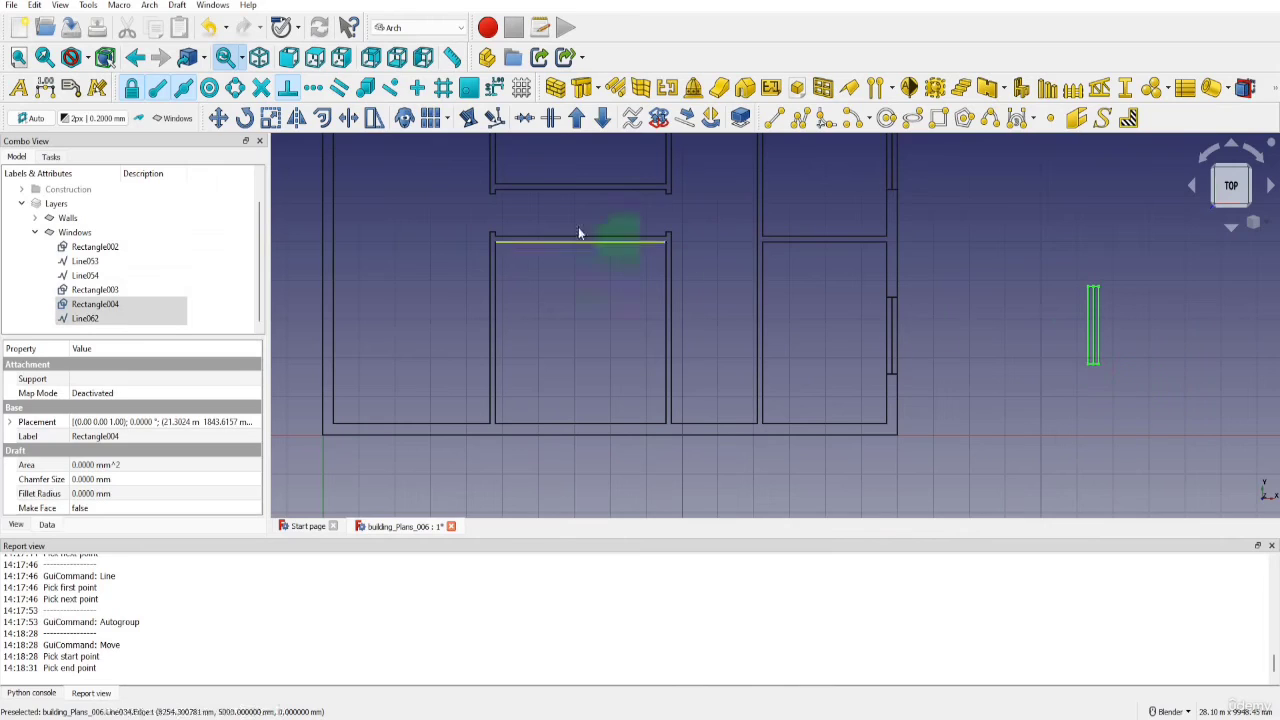
click(246, 118)
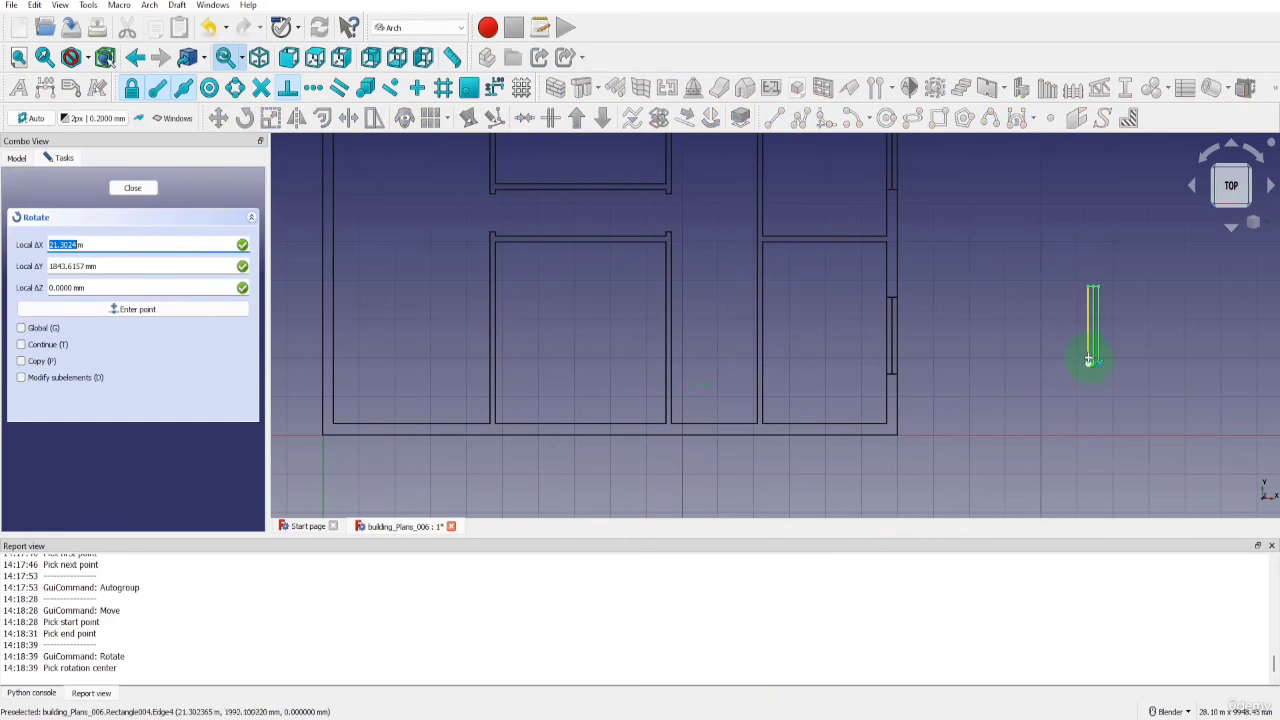
click(1088, 358)
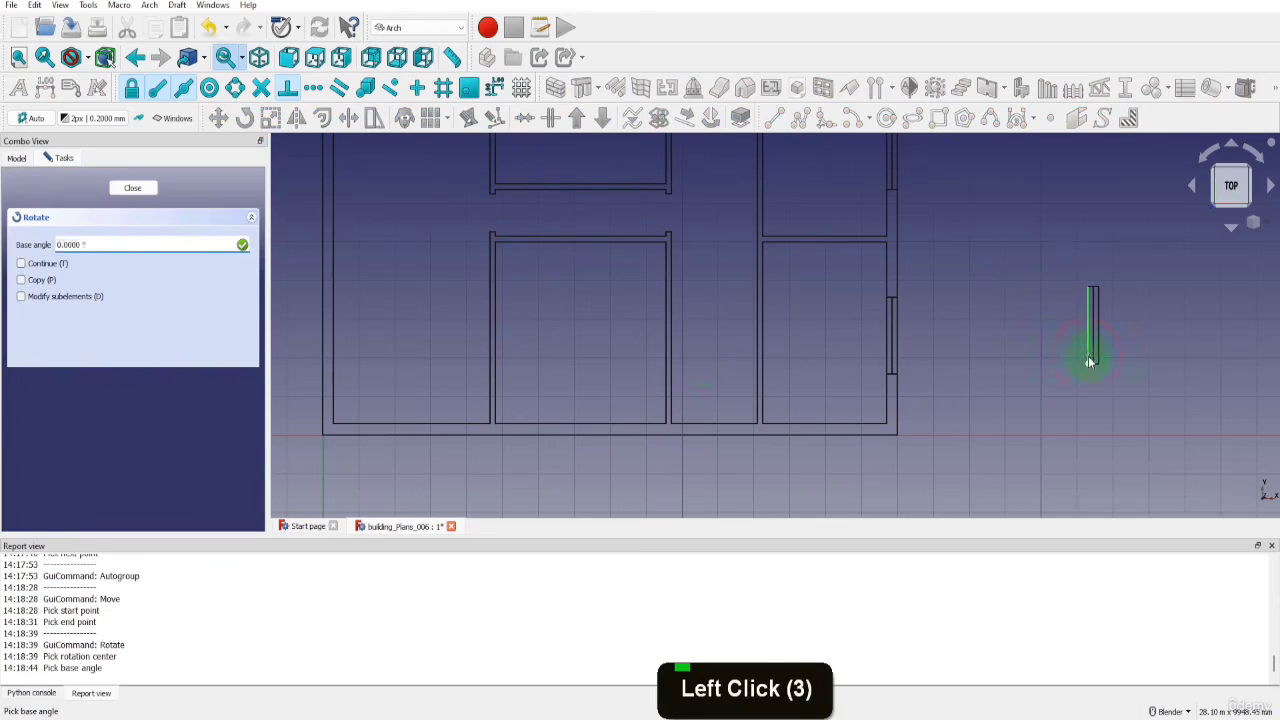
click(1088, 290)
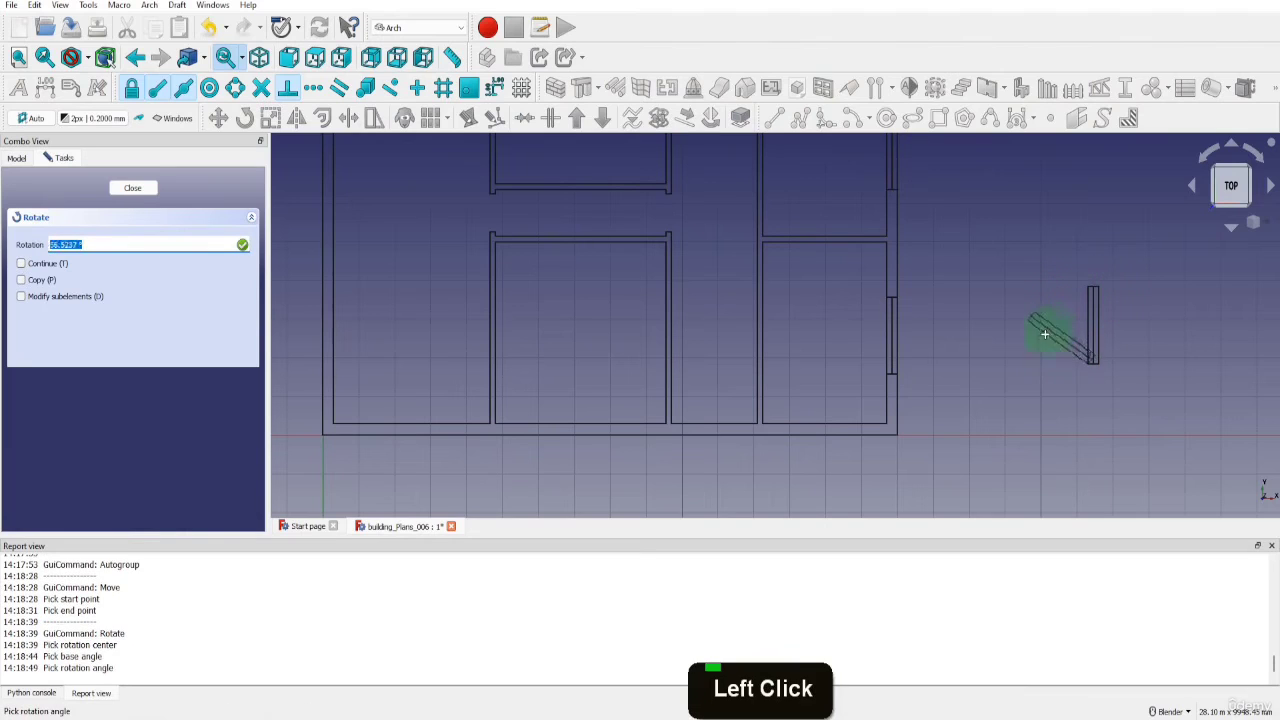
key(shift)
key(shift)
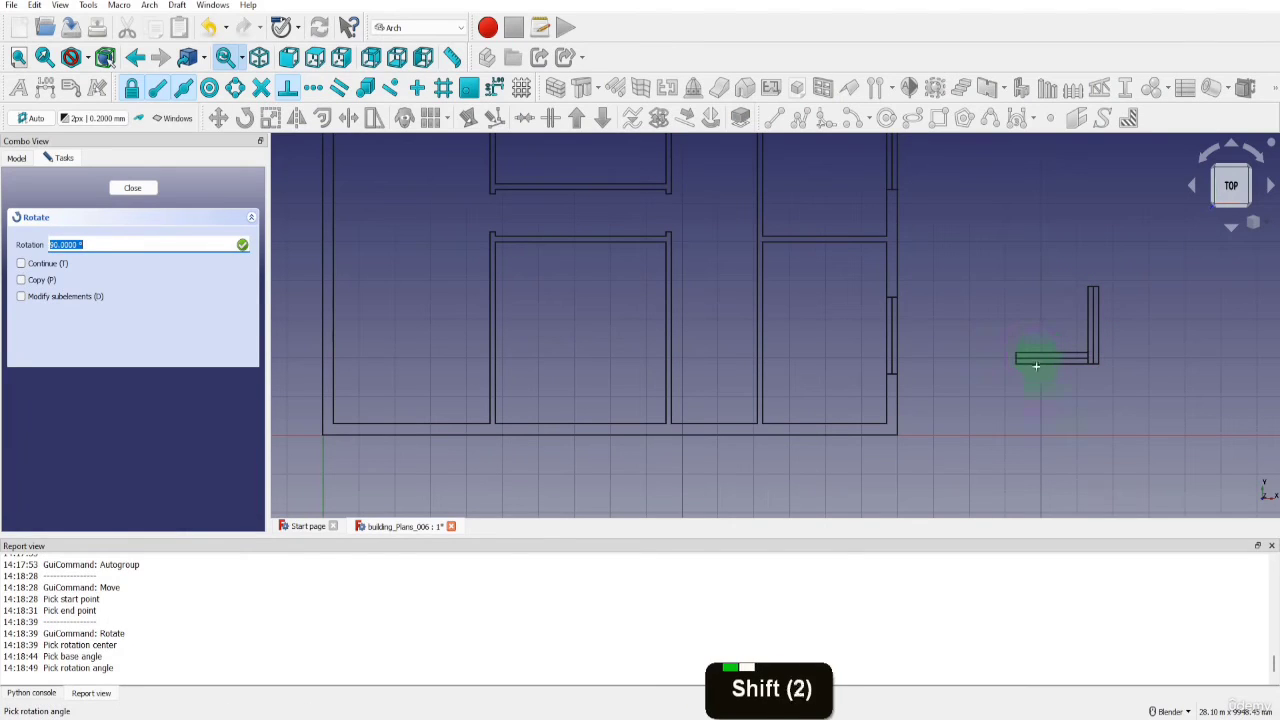
key(shift)
key(shift)
key(shift)
key(shift)
key(shift)
key(shift)
key(shift)
key(shift)
key(shift)
key(shift)
key(shift)
key(shift)
key(shift)
key(shift)
key(shift)
key(shift)
key(shift)
key(shift)
key(shift)
key(shift)
key(shift)
key(shift)
key(shift)
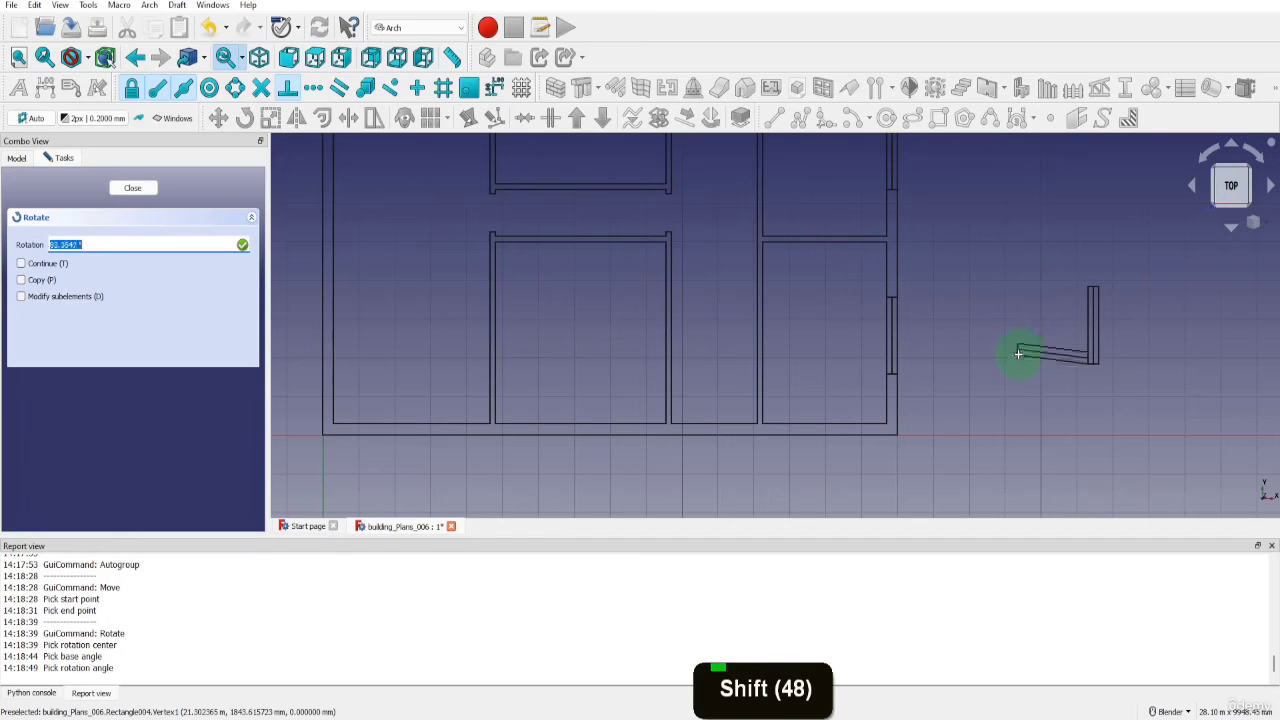
key(shift)
text(90)
key(Return)
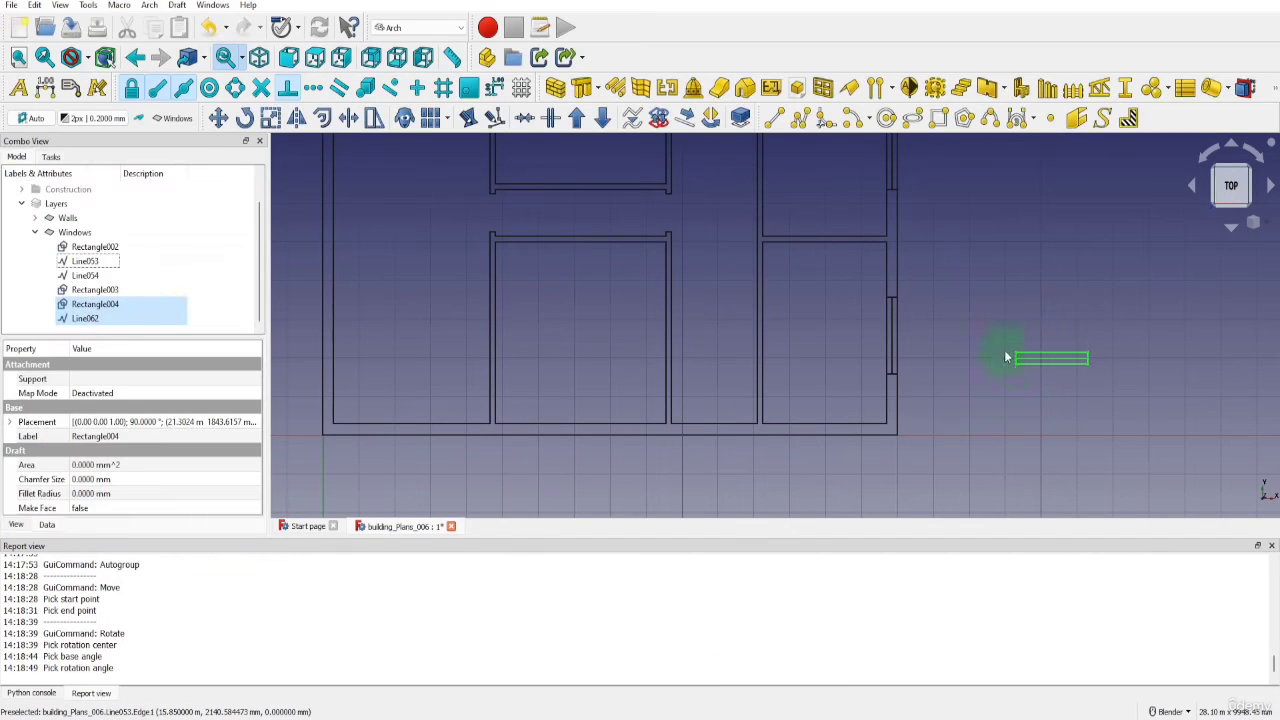
Move the rotated window from its lower edge's midpoint to the midpoint of the upper right room's top inner wall line
click(218, 118)
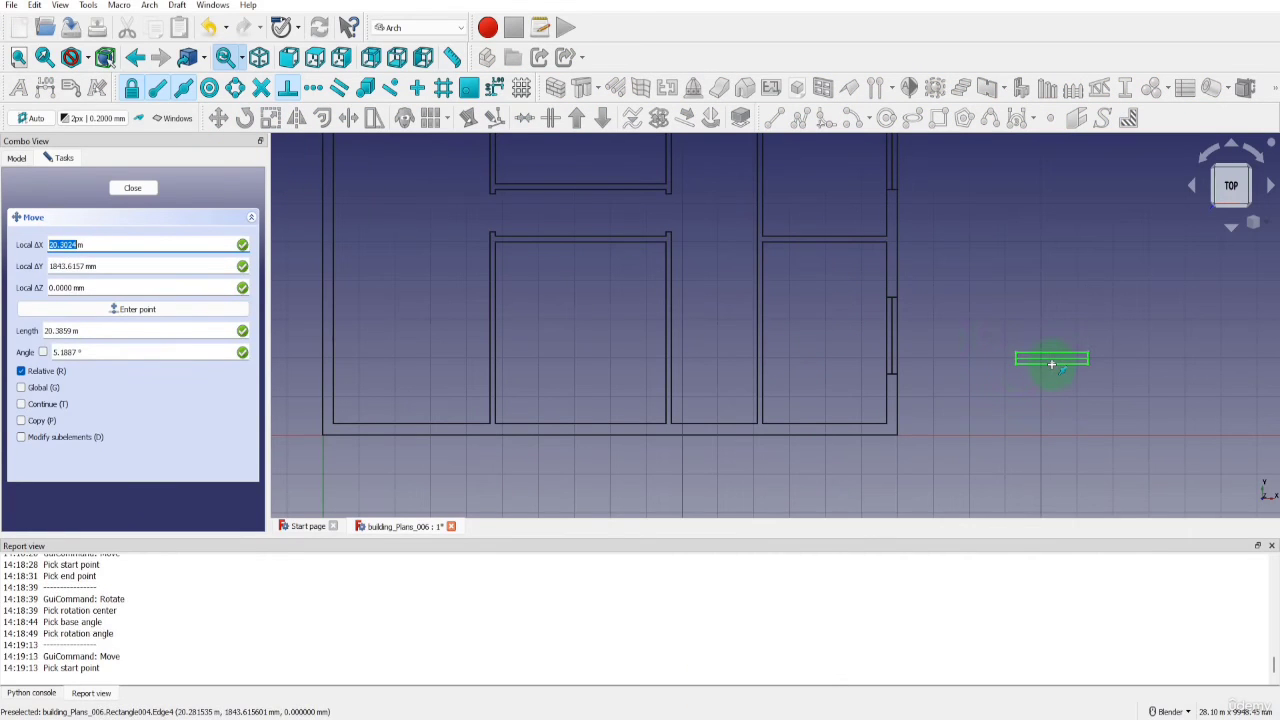
scroll(1051, 364, down, 3)
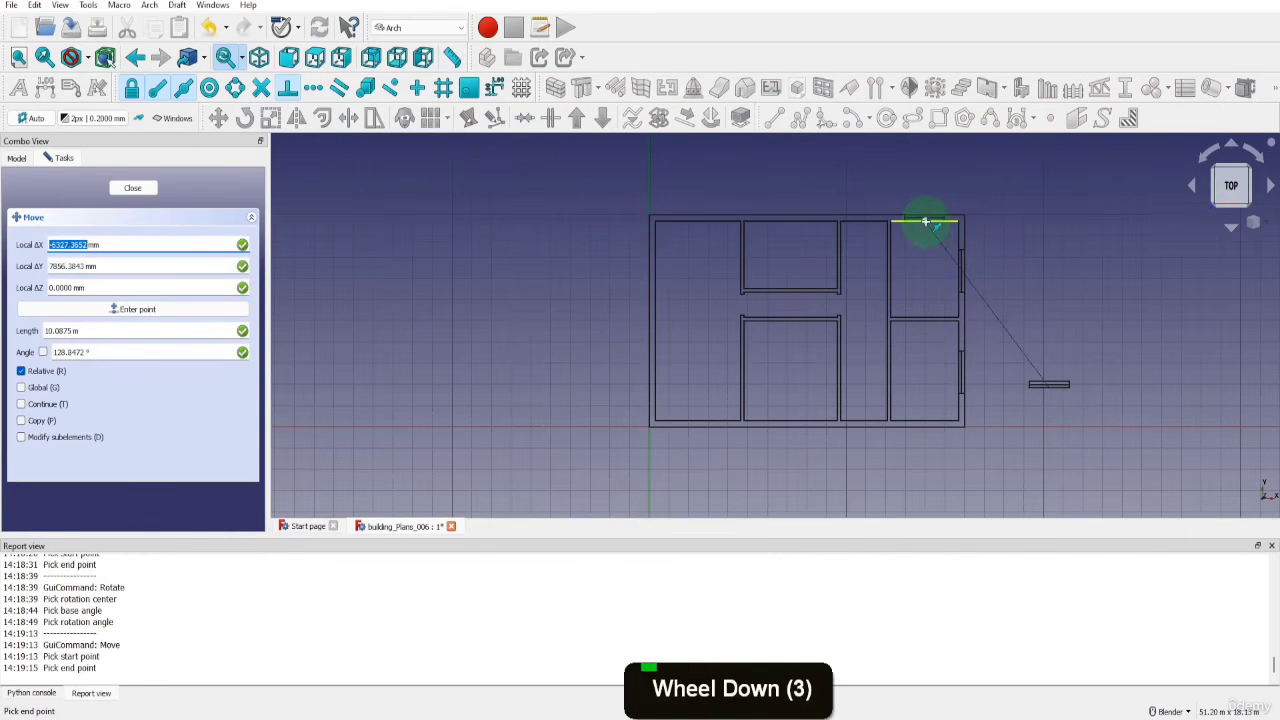
click(926, 222)
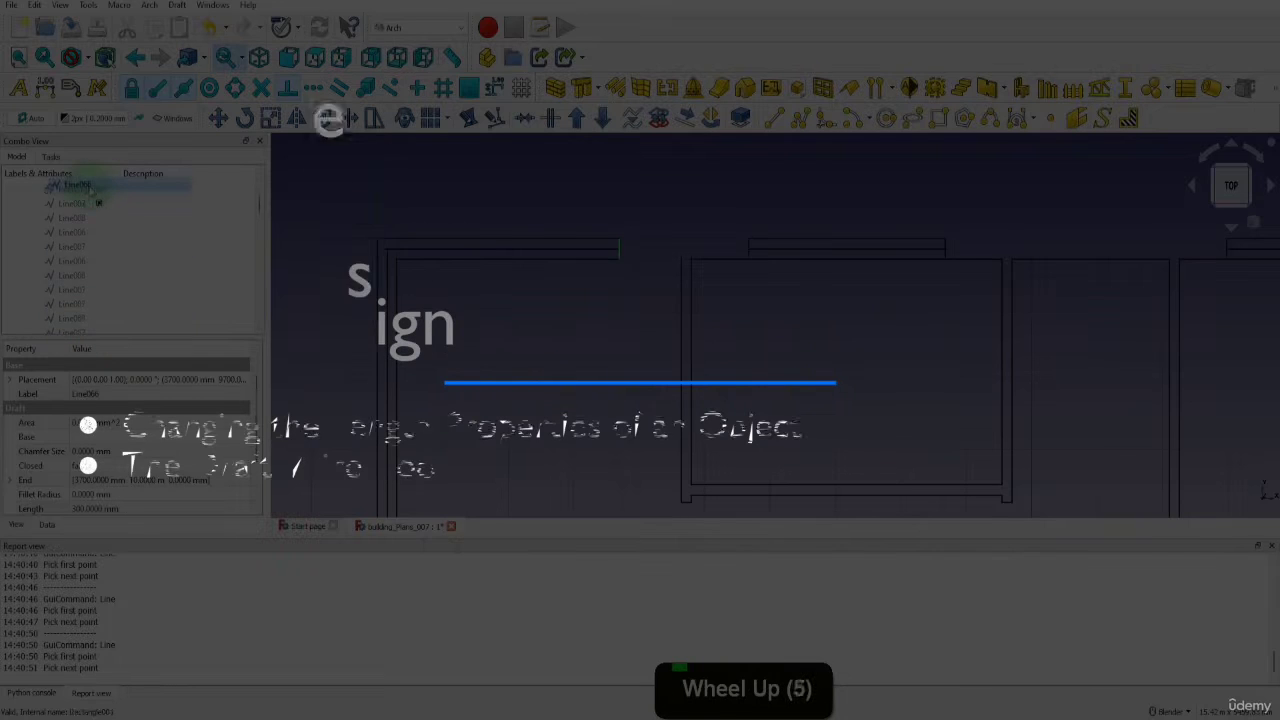
scroll(91, 192, up, 20)
drag(91, 192, 75, 221)
key(space)
key(space)
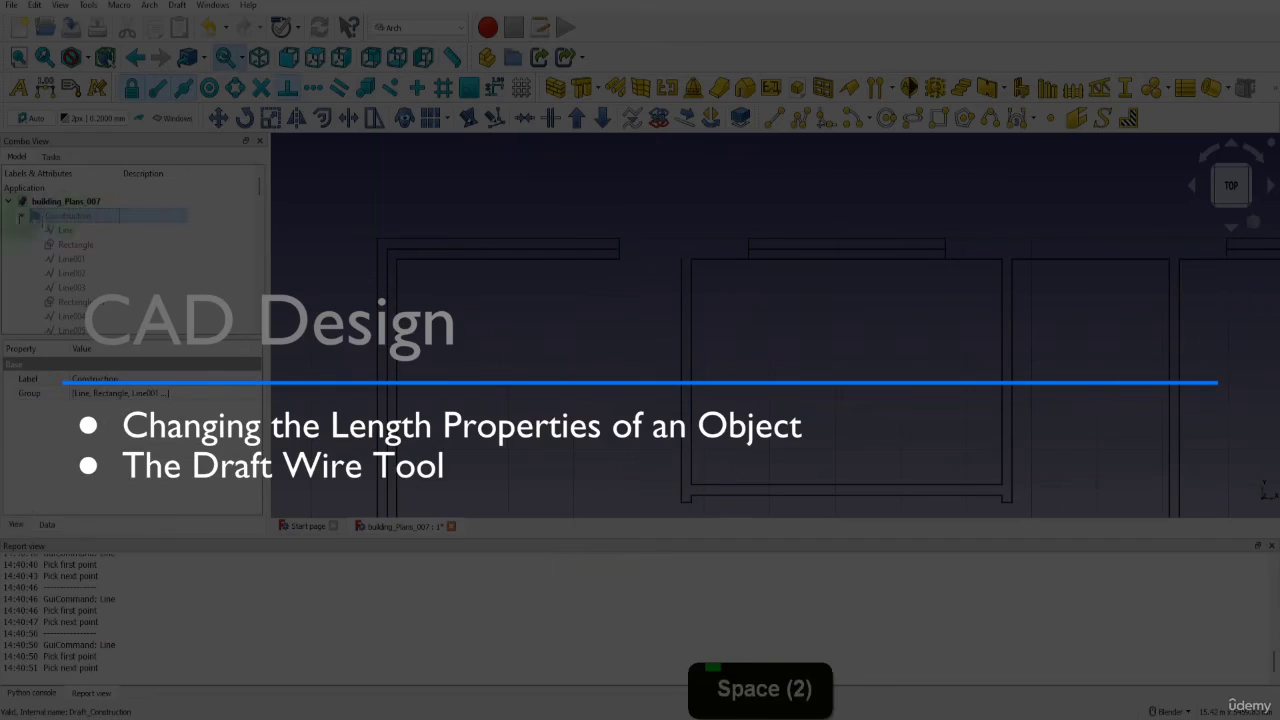
click(21, 215)
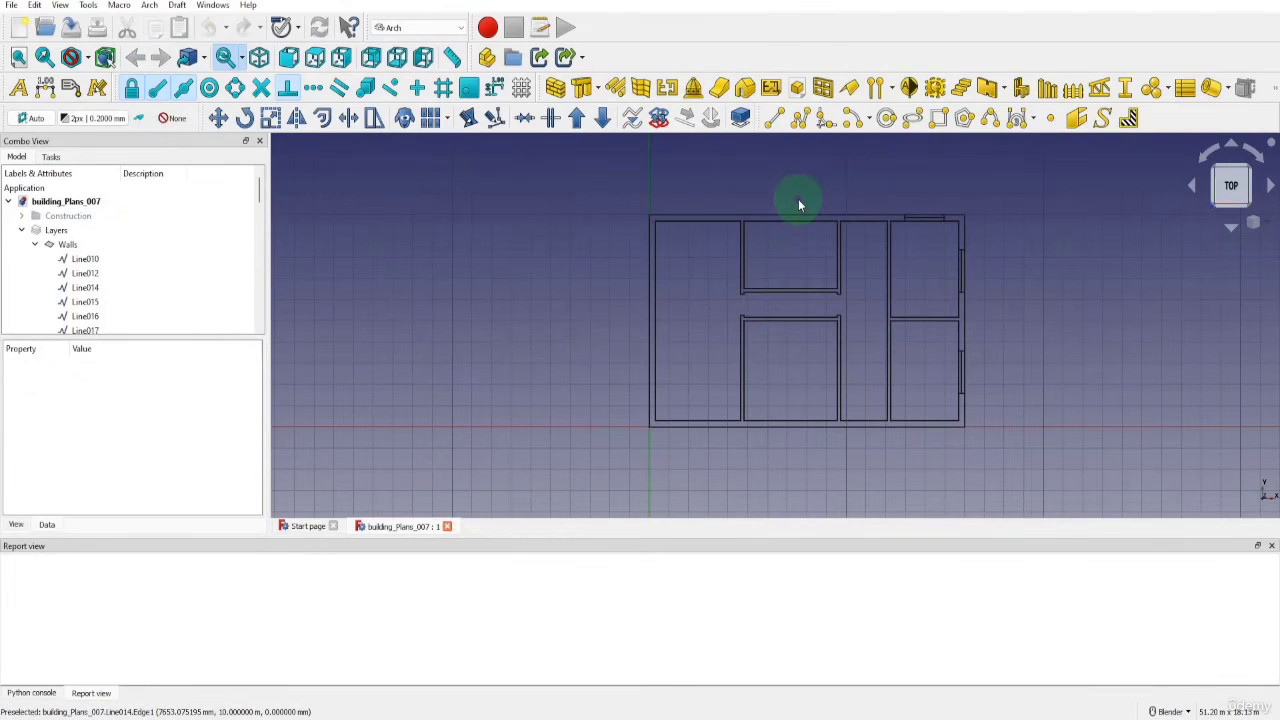
Make the Windows layer active and copy the top wall's window, rectangle and centre line, into the empty area right of the plan
scroll(114, 263, down, 20)
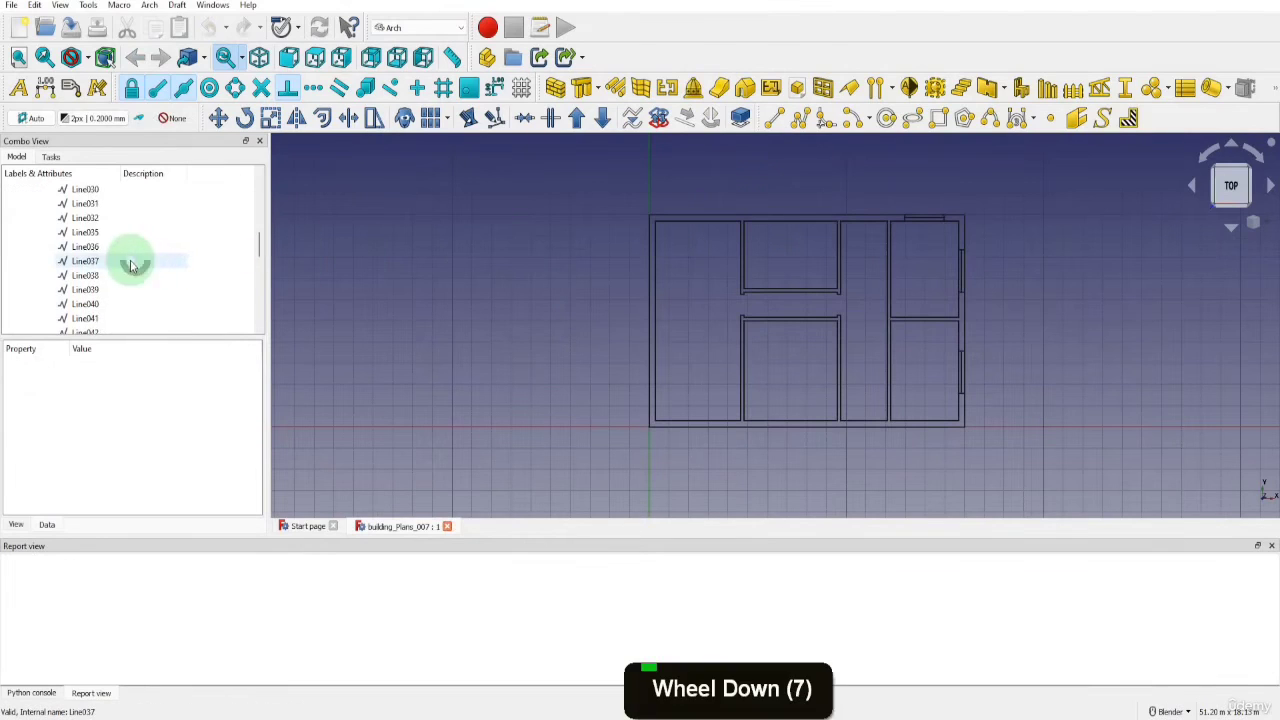
click(92, 304)
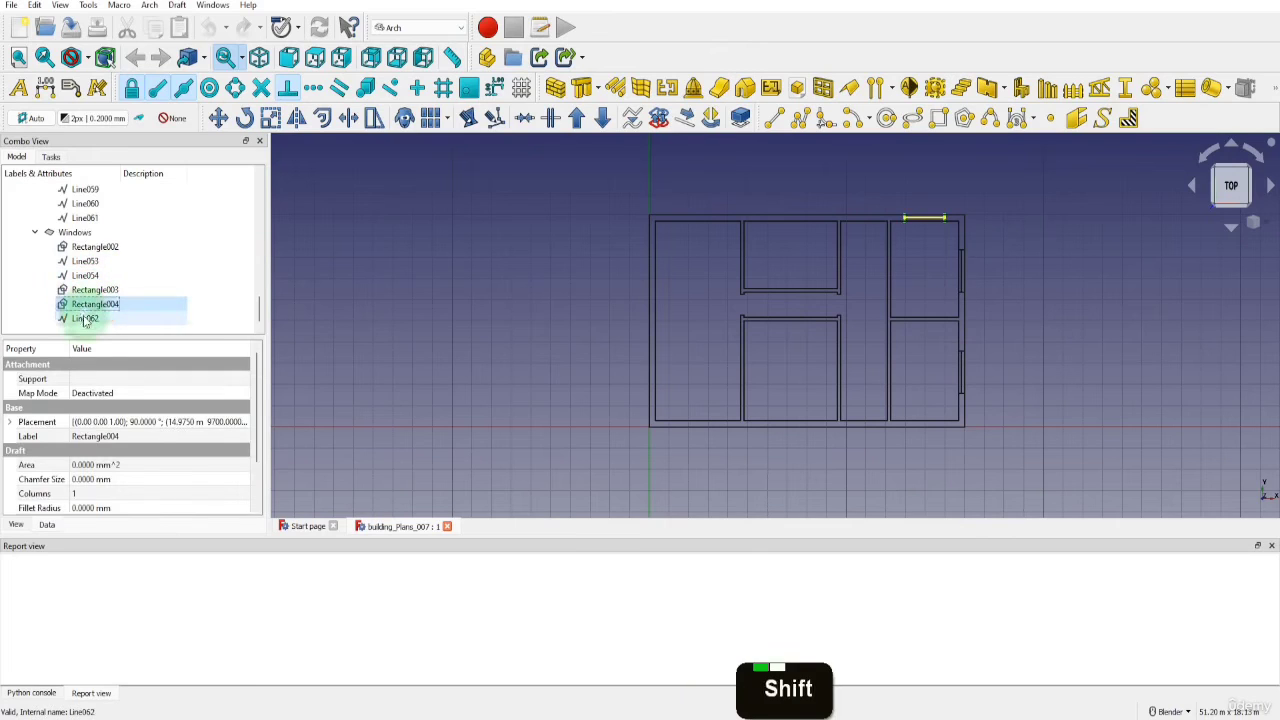
shift+click(86, 318)
click(173, 118)
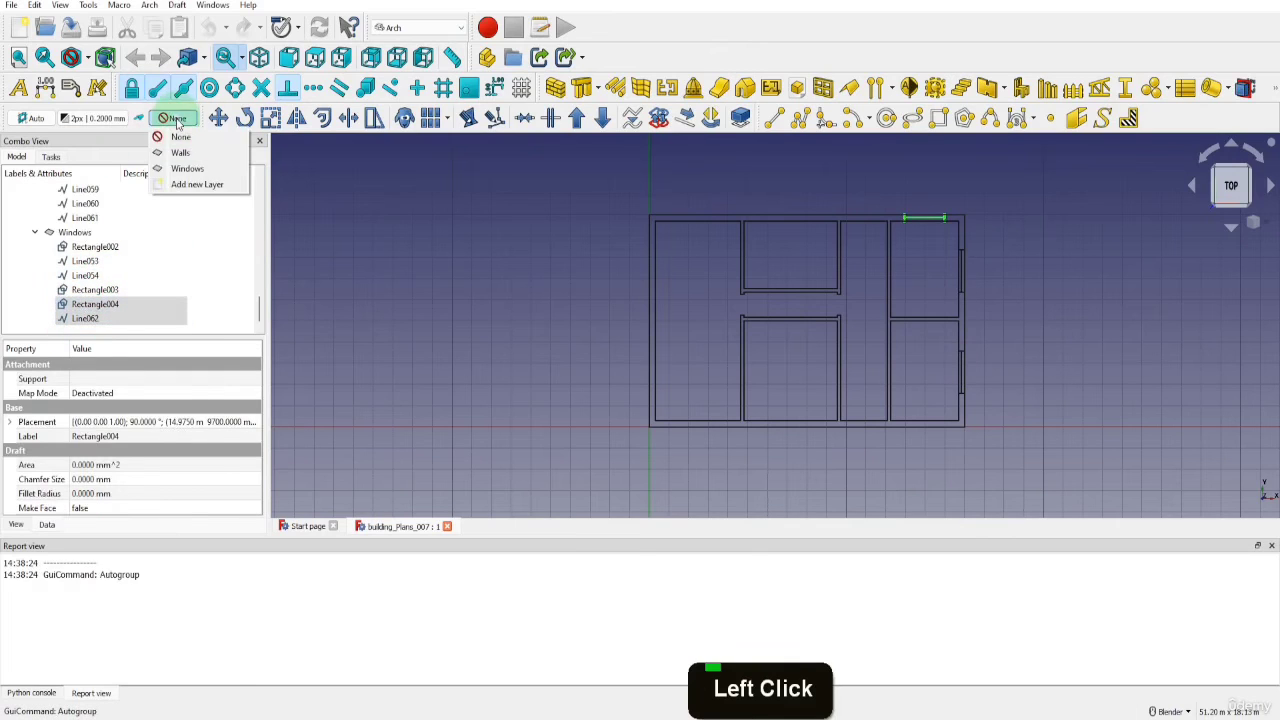
click(187, 168)
click(218, 118)
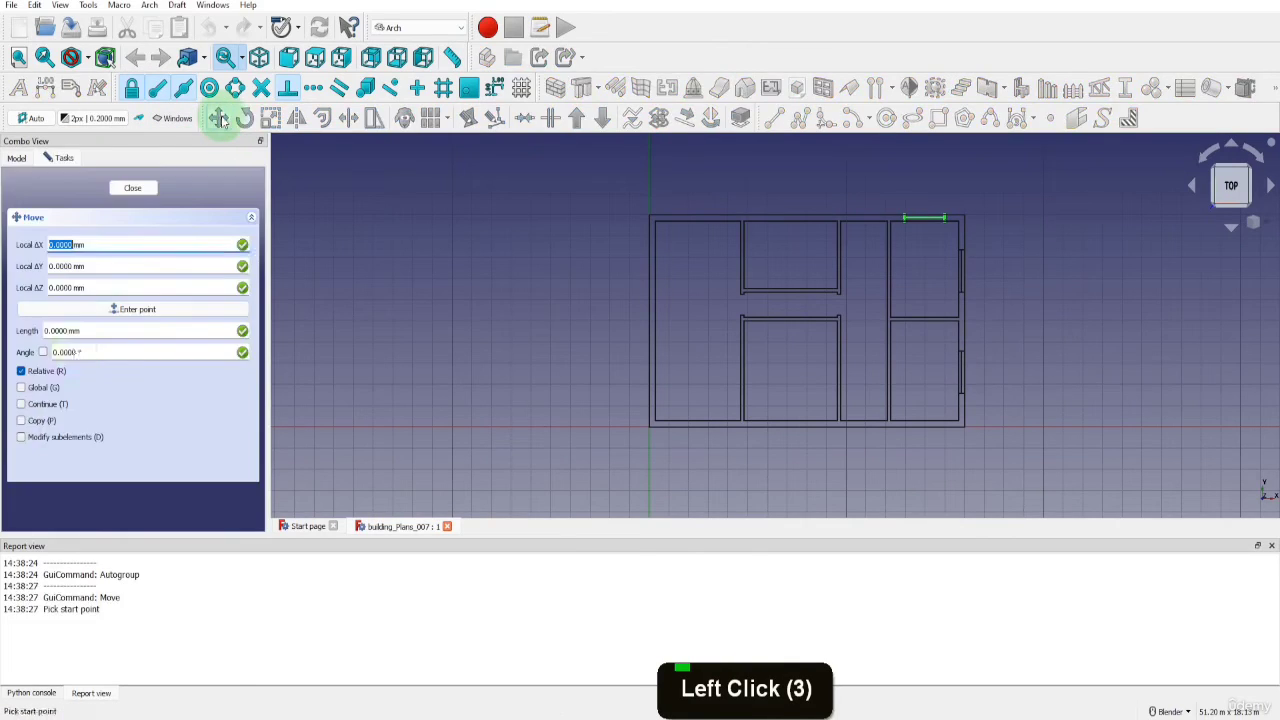
click(21, 421)
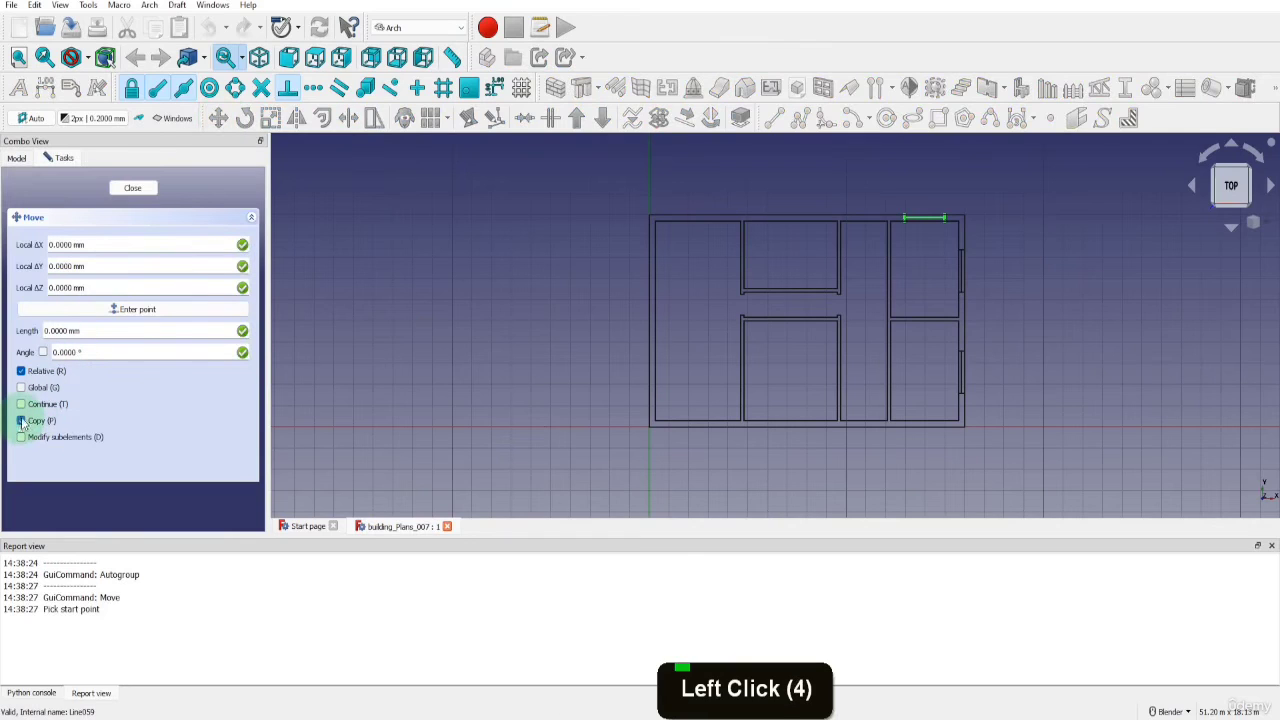
click(906, 221)
click(1090, 376)
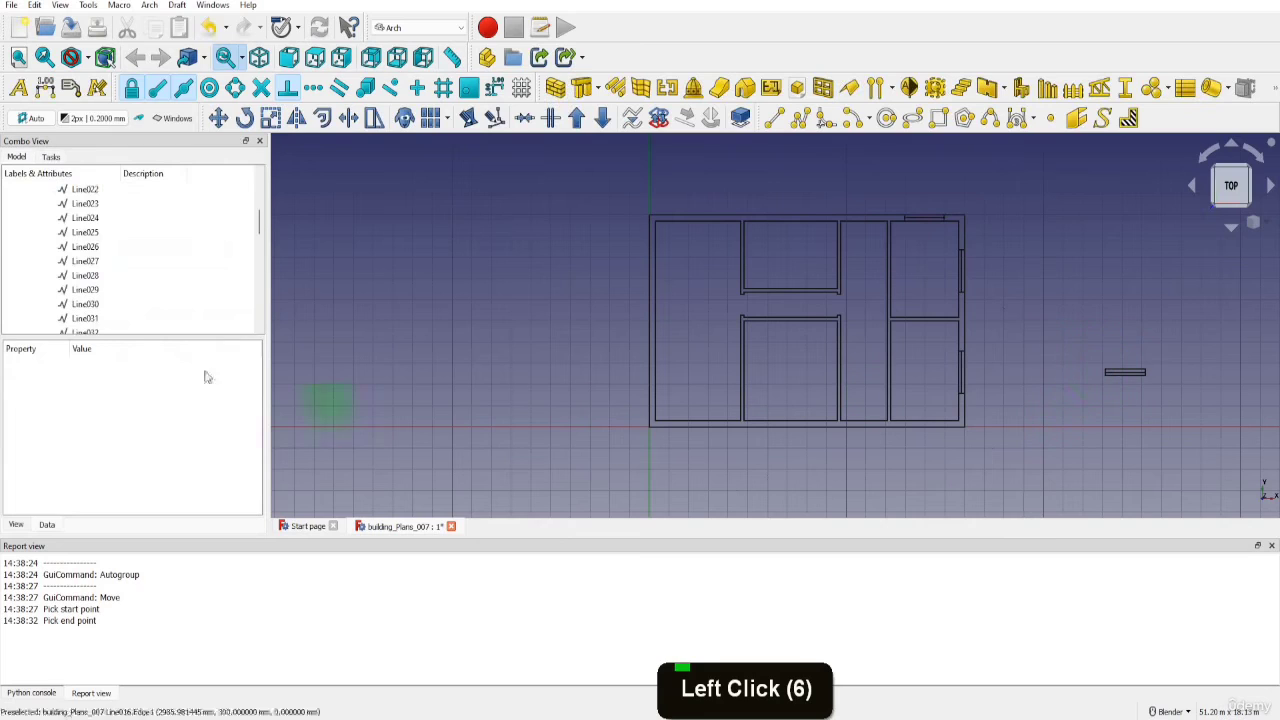
Set the copied window's rectangle height and its centre line length to 3000 mm
scroll(80, 295, down, 18)
click(85, 304)
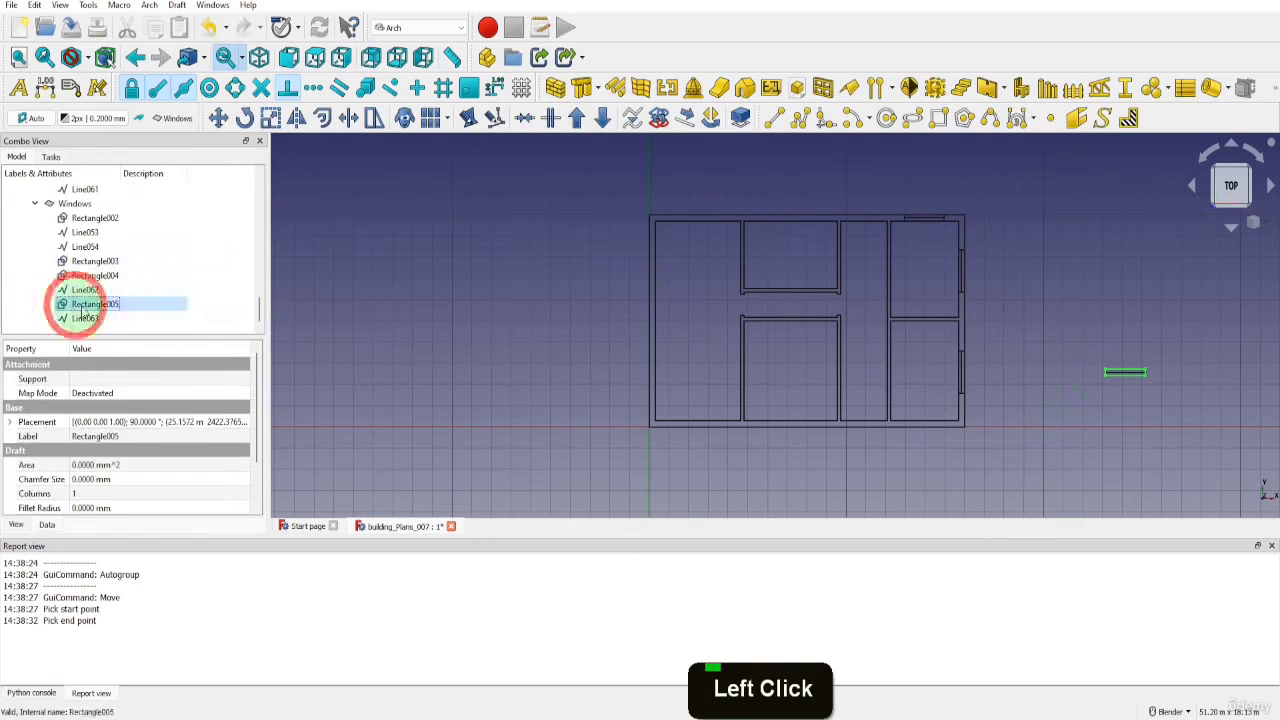
scroll(106, 450, down, 2)
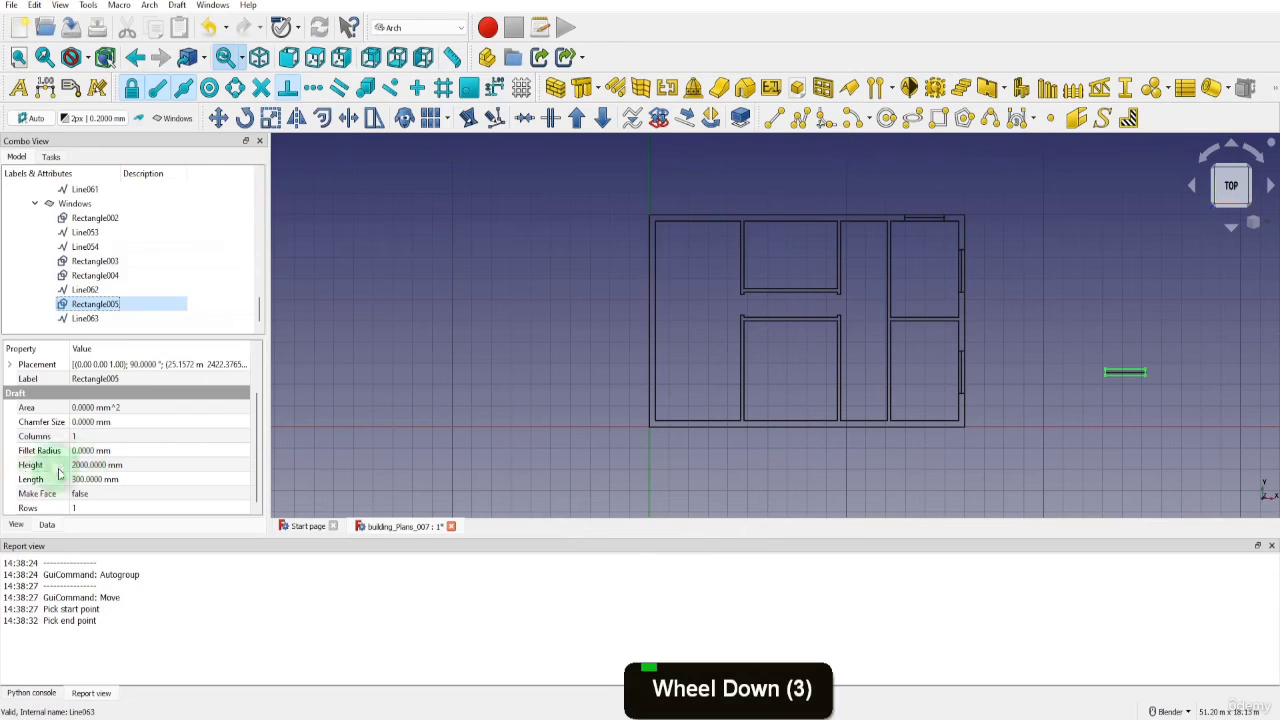
click(90, 465)
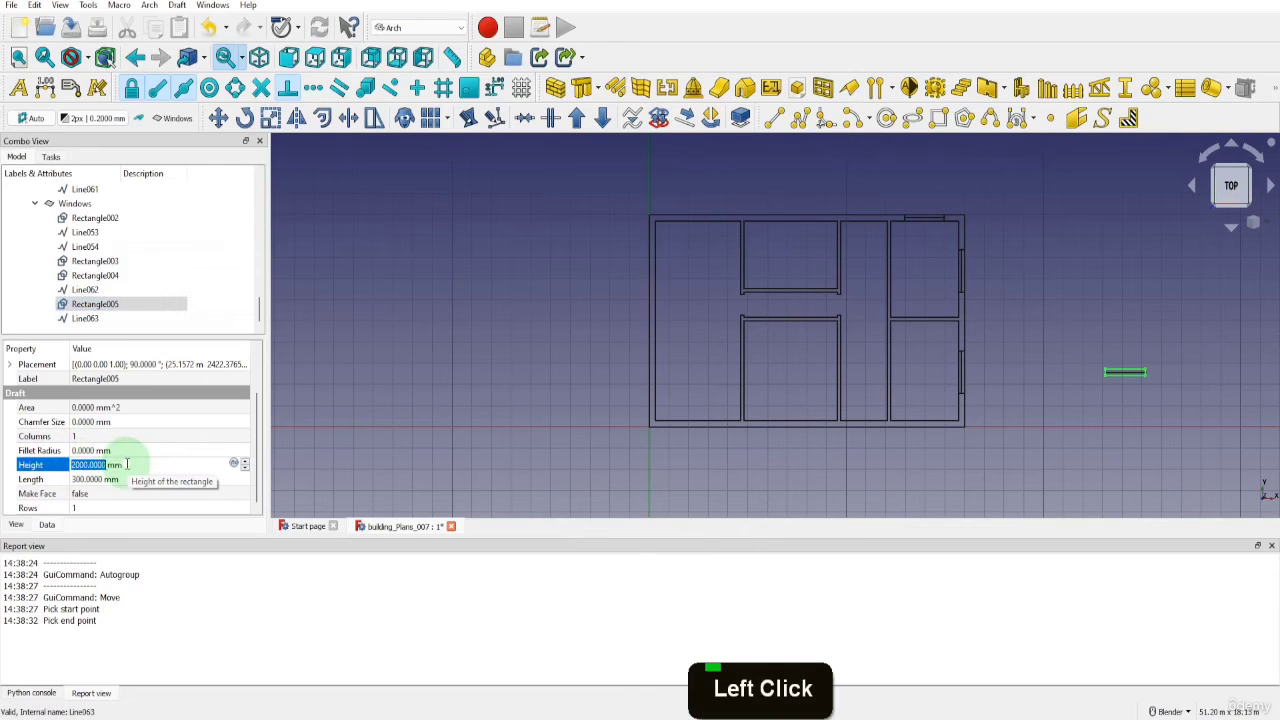
text(3000)
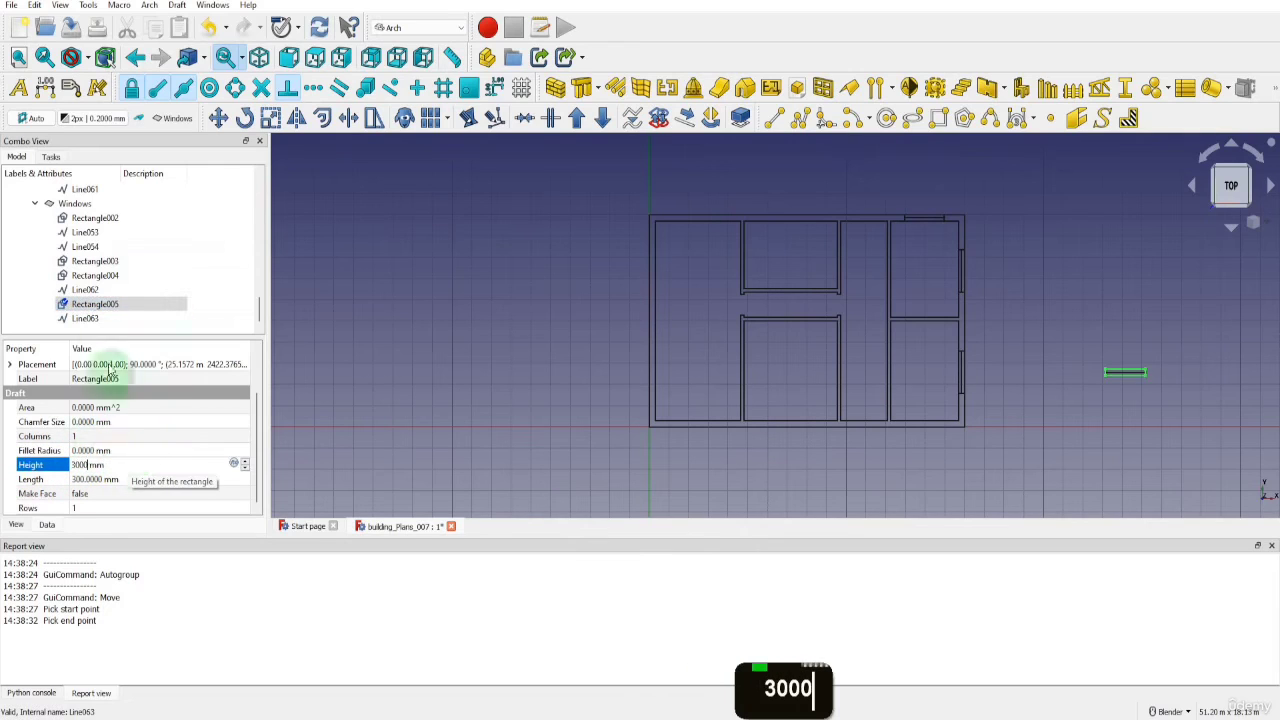
click(86, 318)
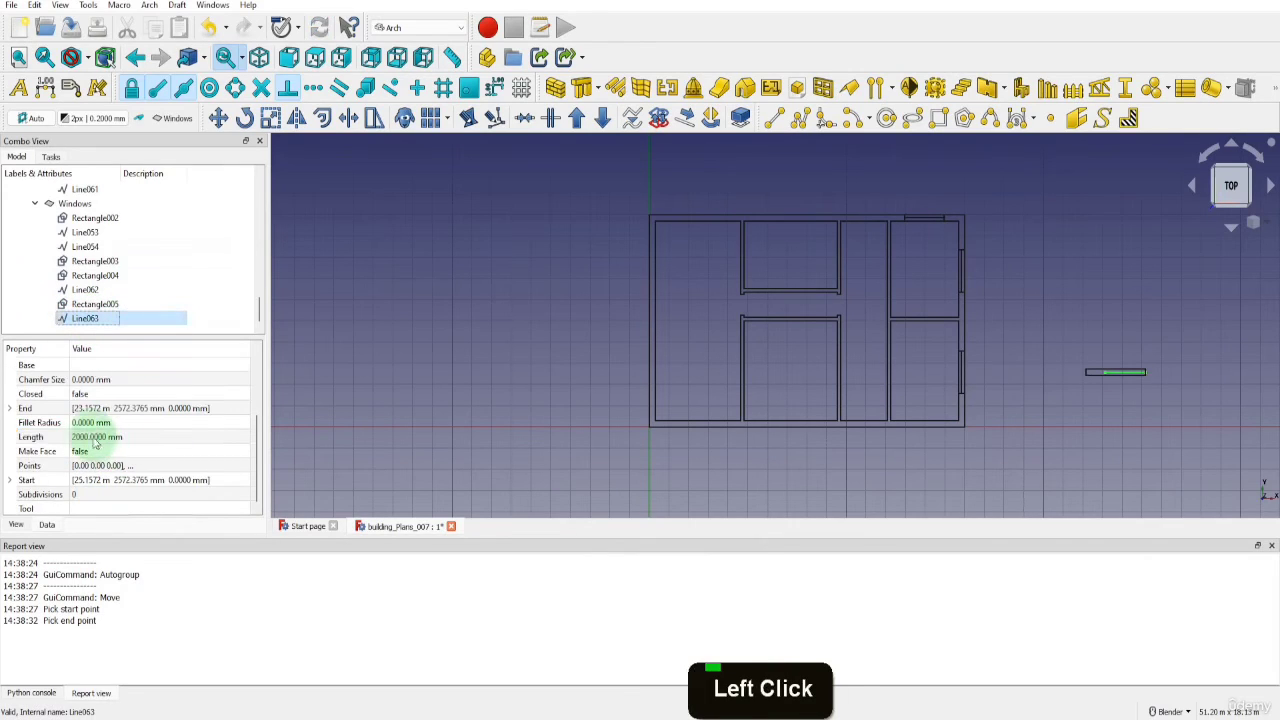
double_click(93, 438)
text(3000)
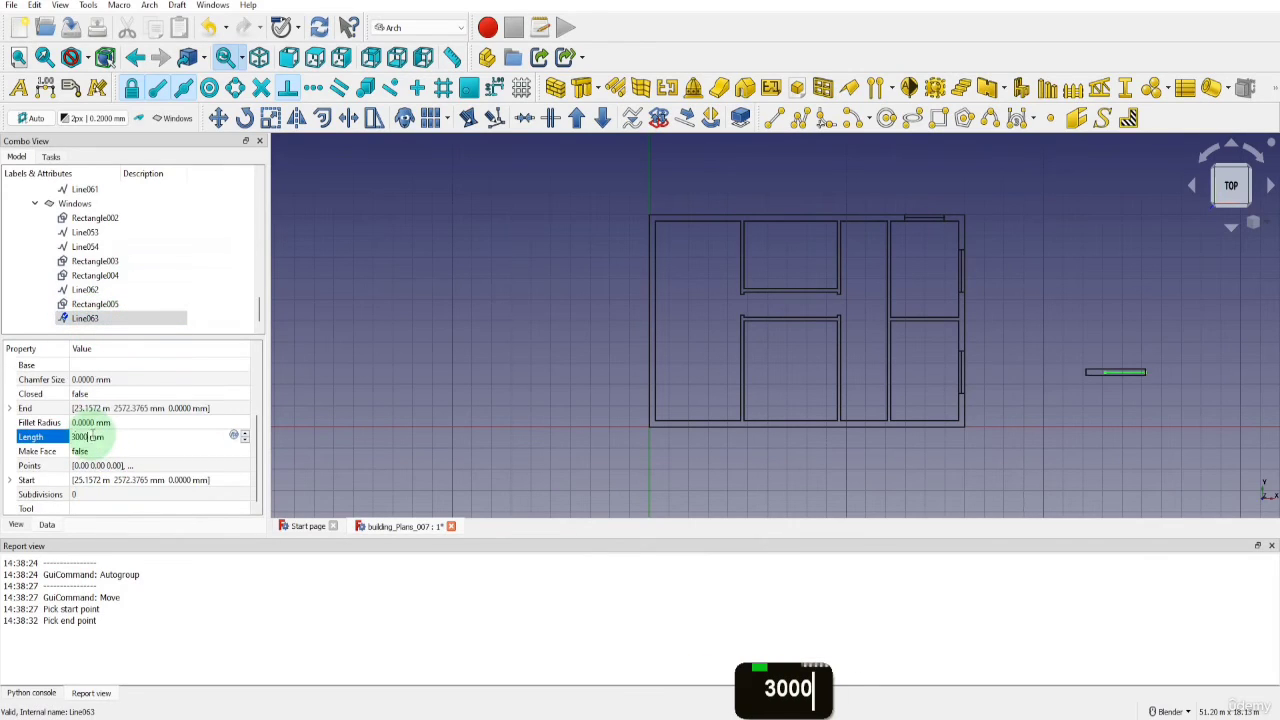
click(363, 415)
Move the resized window from its lower edge's midpoint to the midpoint of the upper middle room's top inner wall line
click(90, 318)
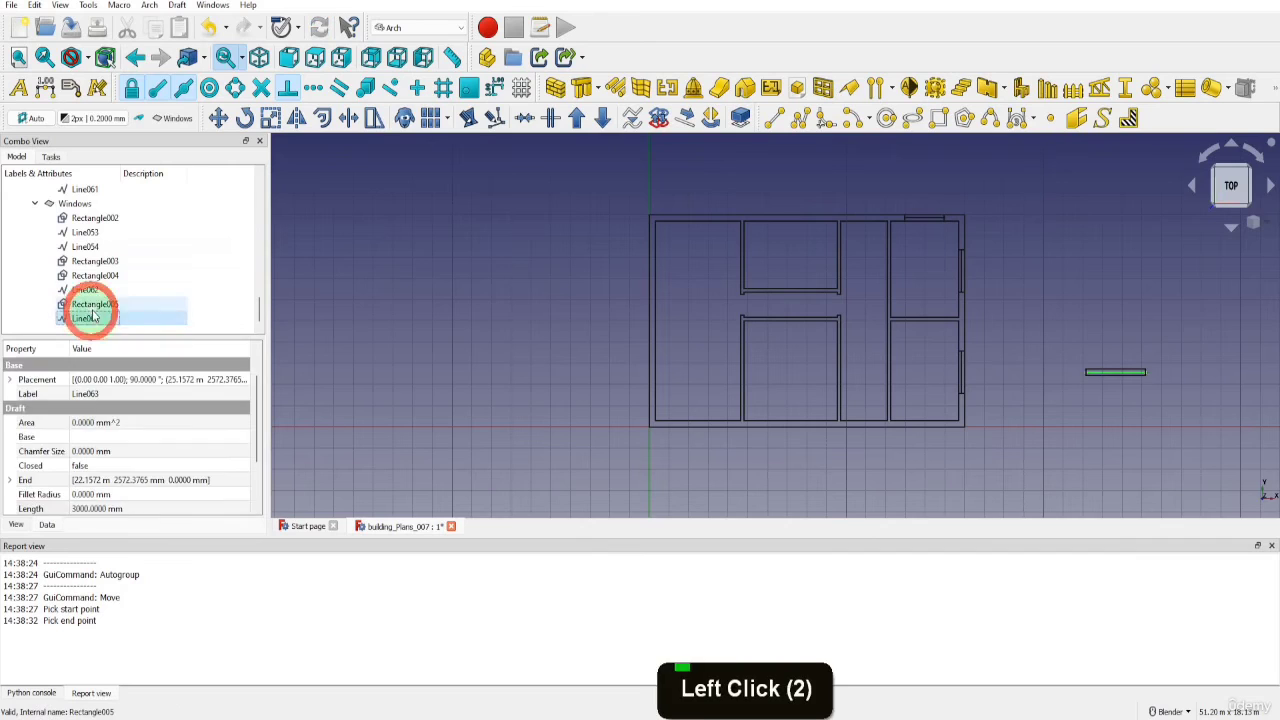
shift+click(92, 304)
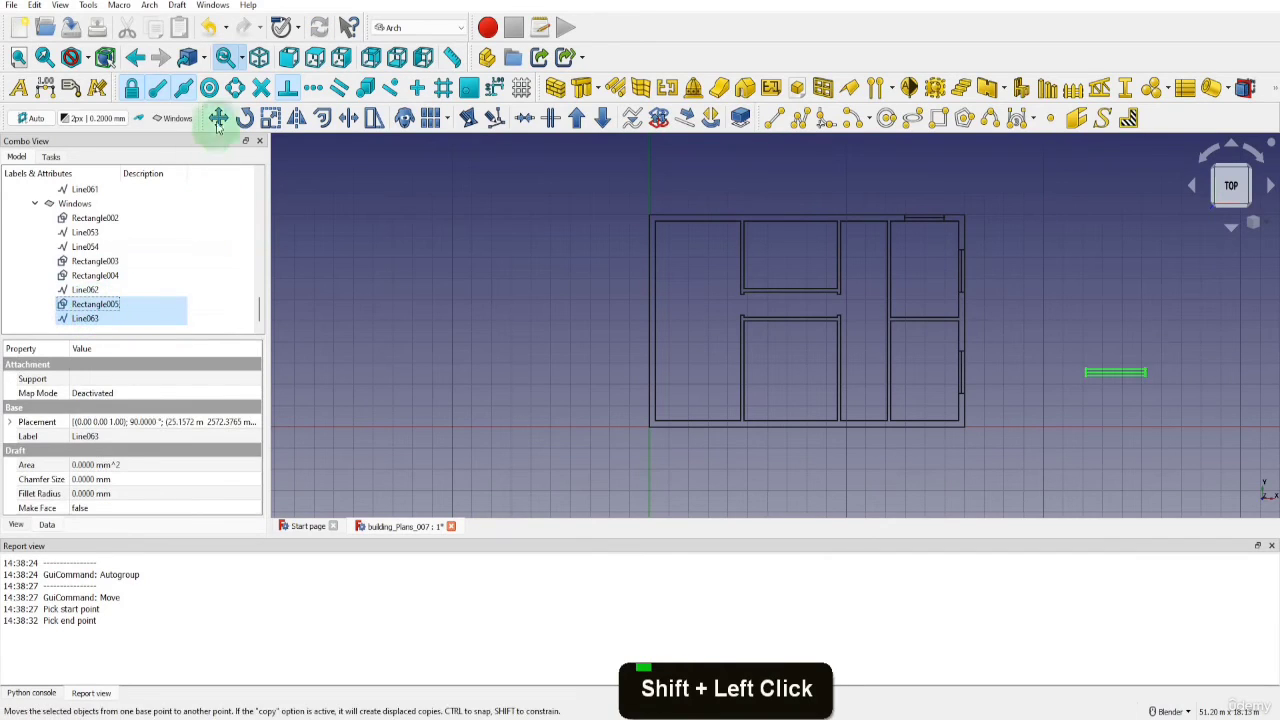
click(218, 119)
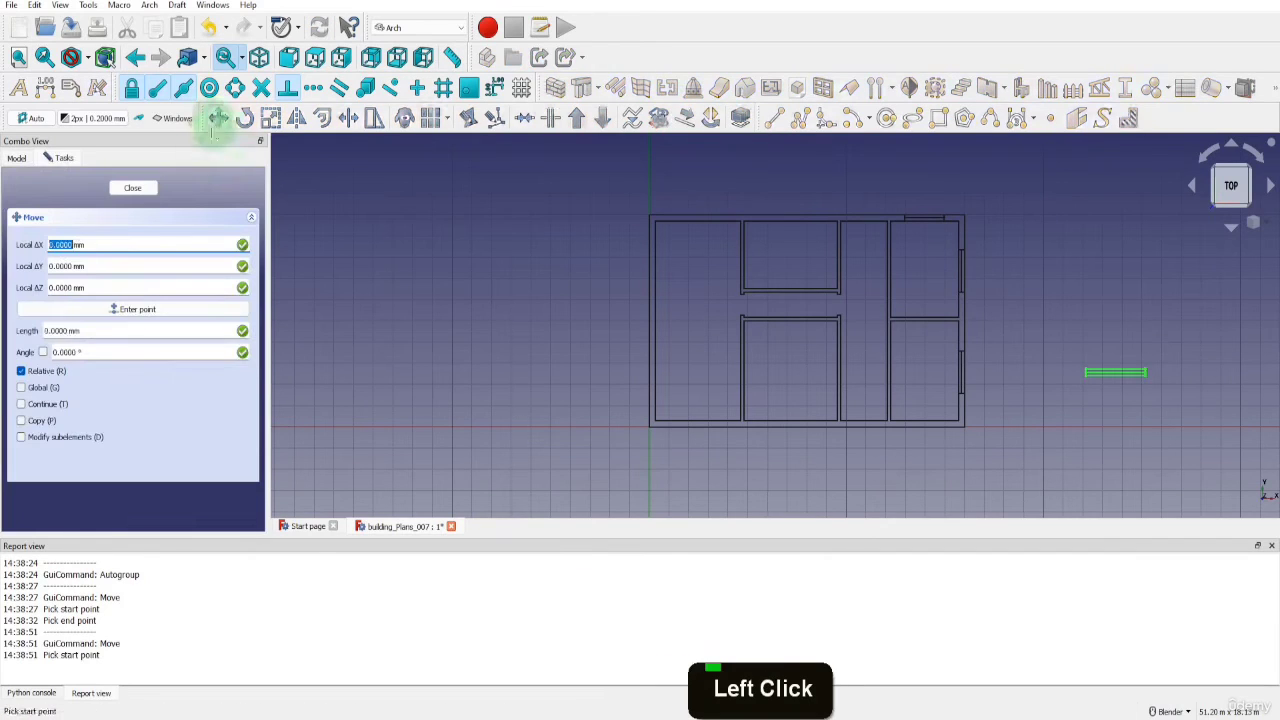
click(1113, 375)
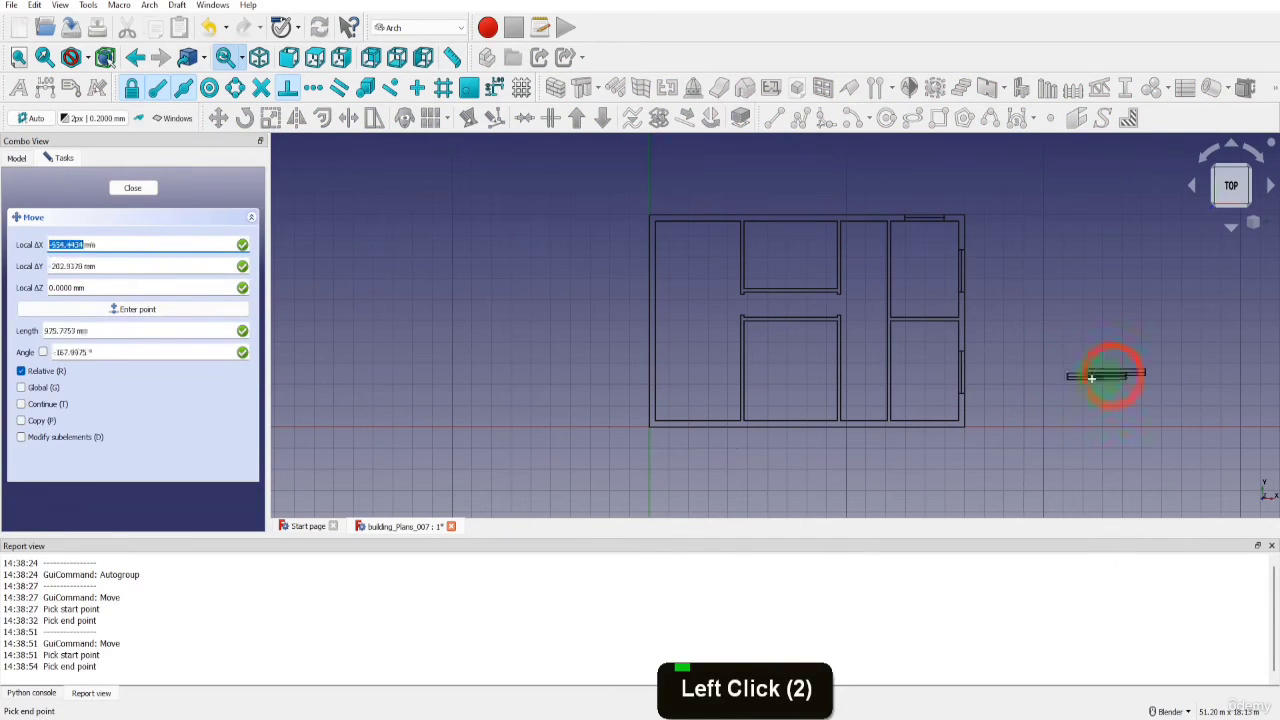
click(791, 222)
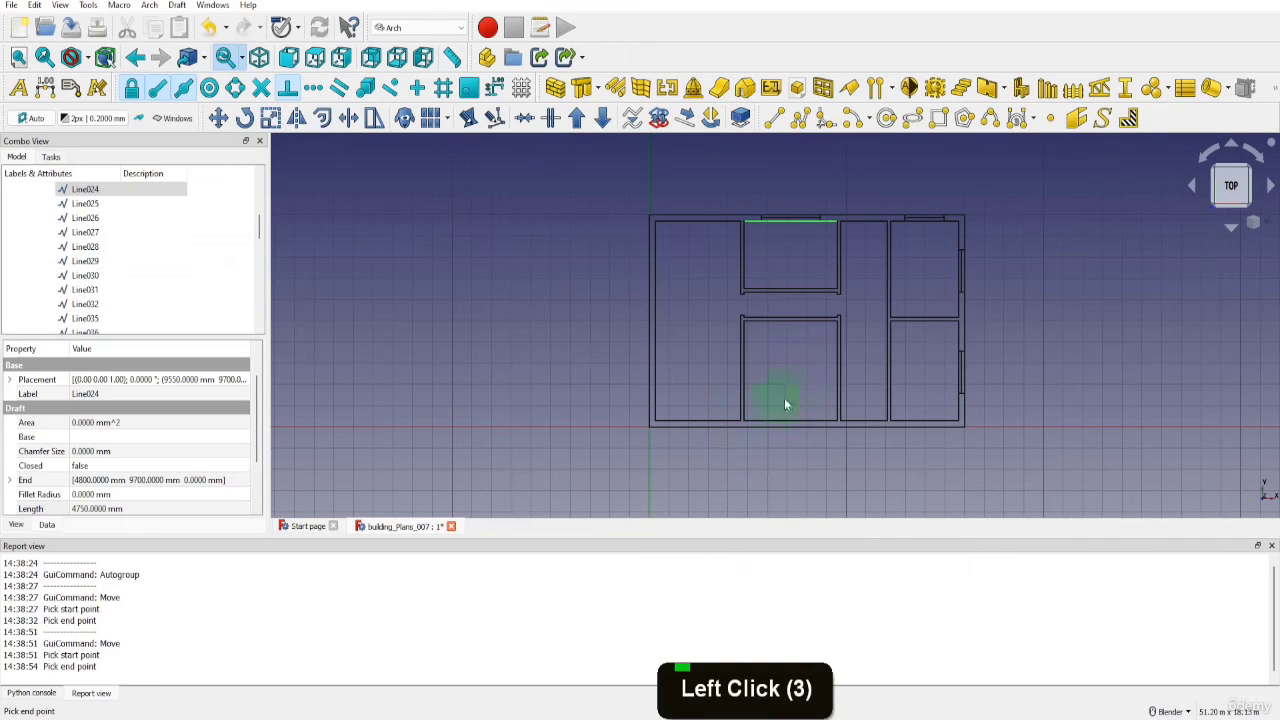
Copy the 3000 mm window and its centre line straight down along Y from its lower edge onto the bottom wall's outer line
scroll(177, 257, down, 15)
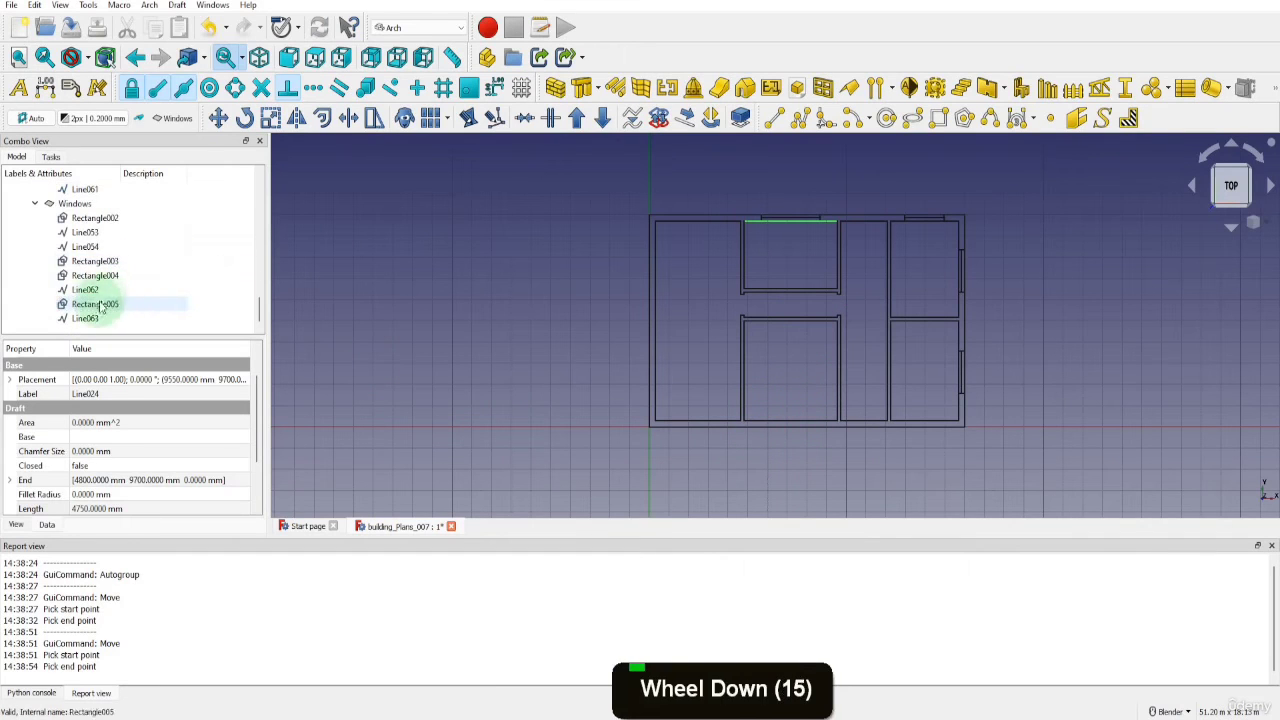
click(92, 304)
shift+click(86, 318)
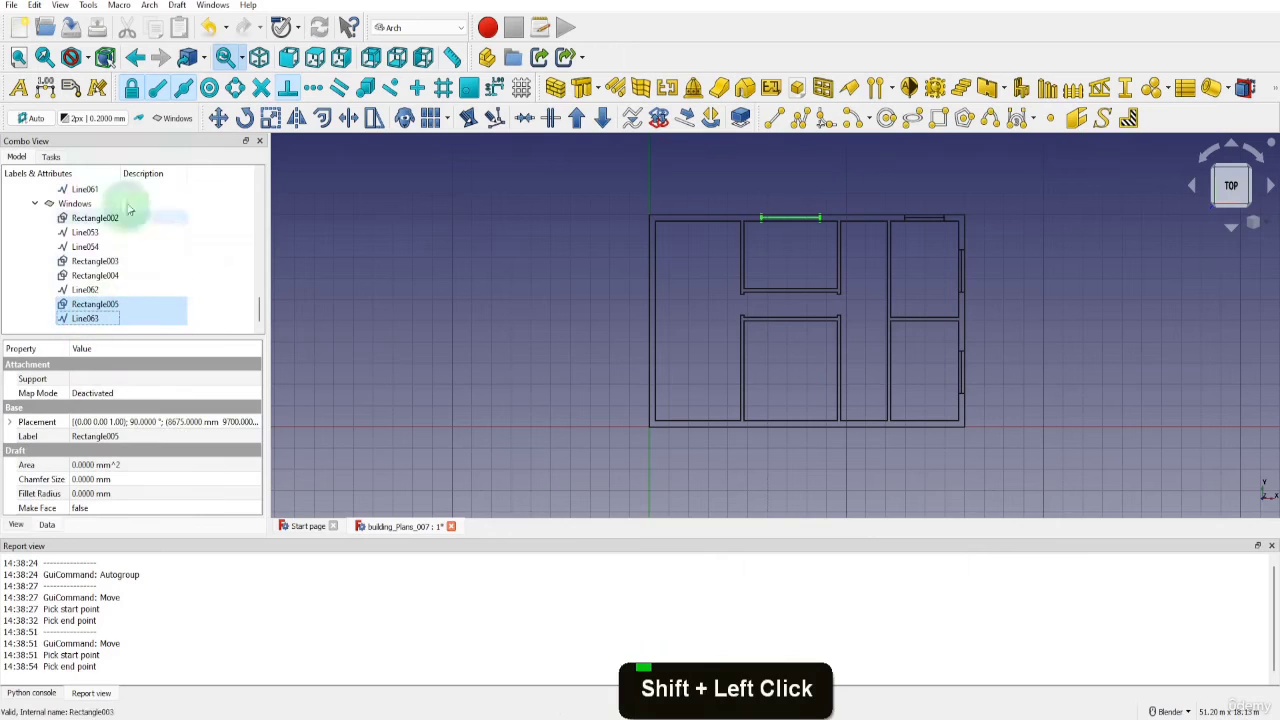
click(217, 118)
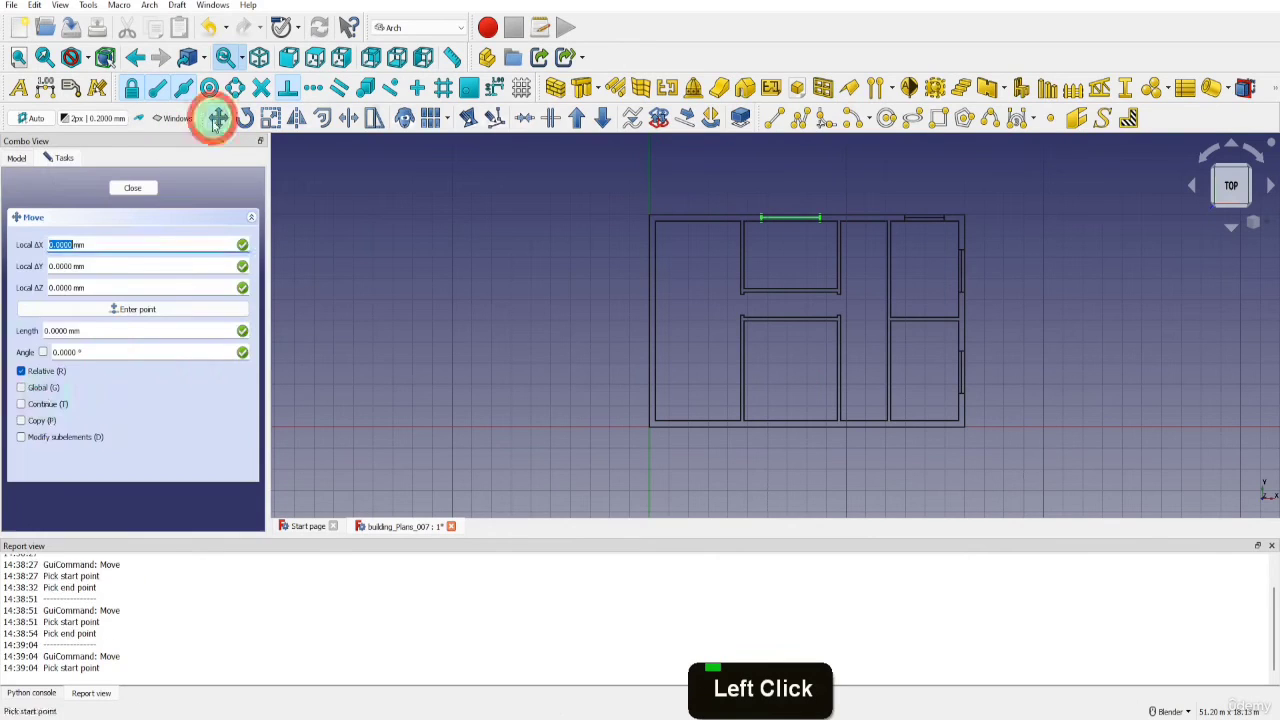
click(22, 421)
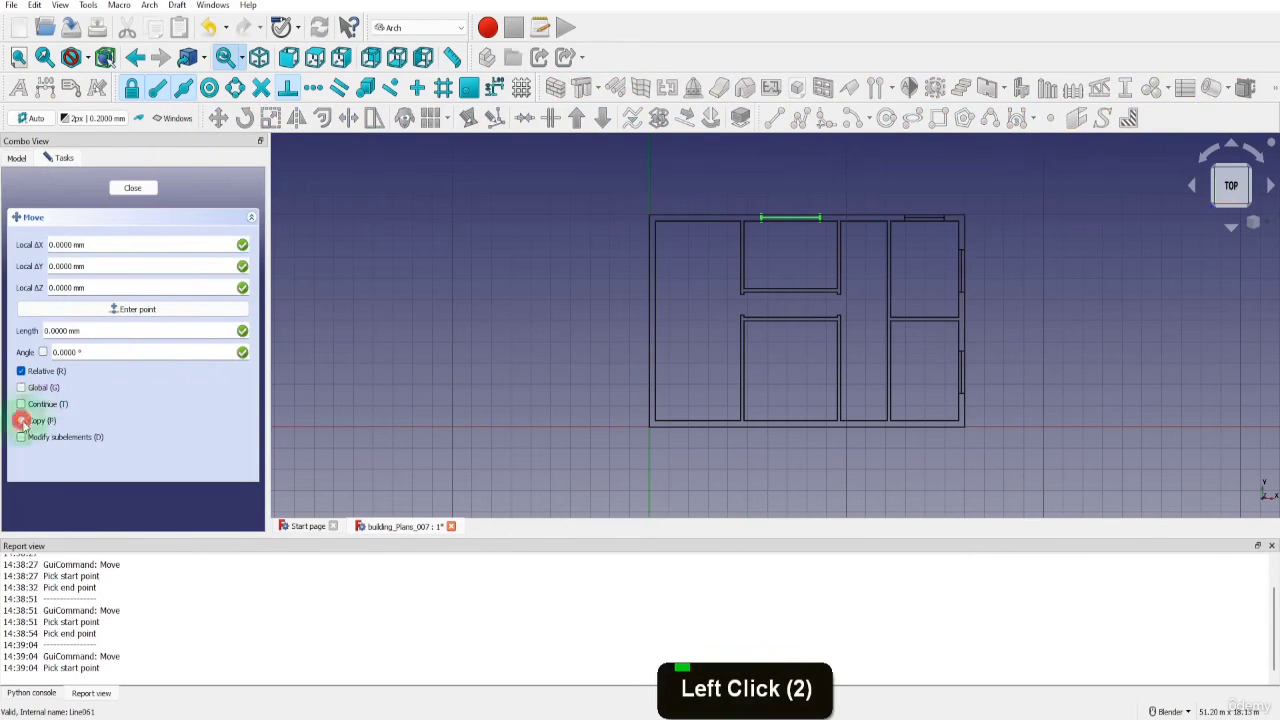
click(780, 217)
key(y)
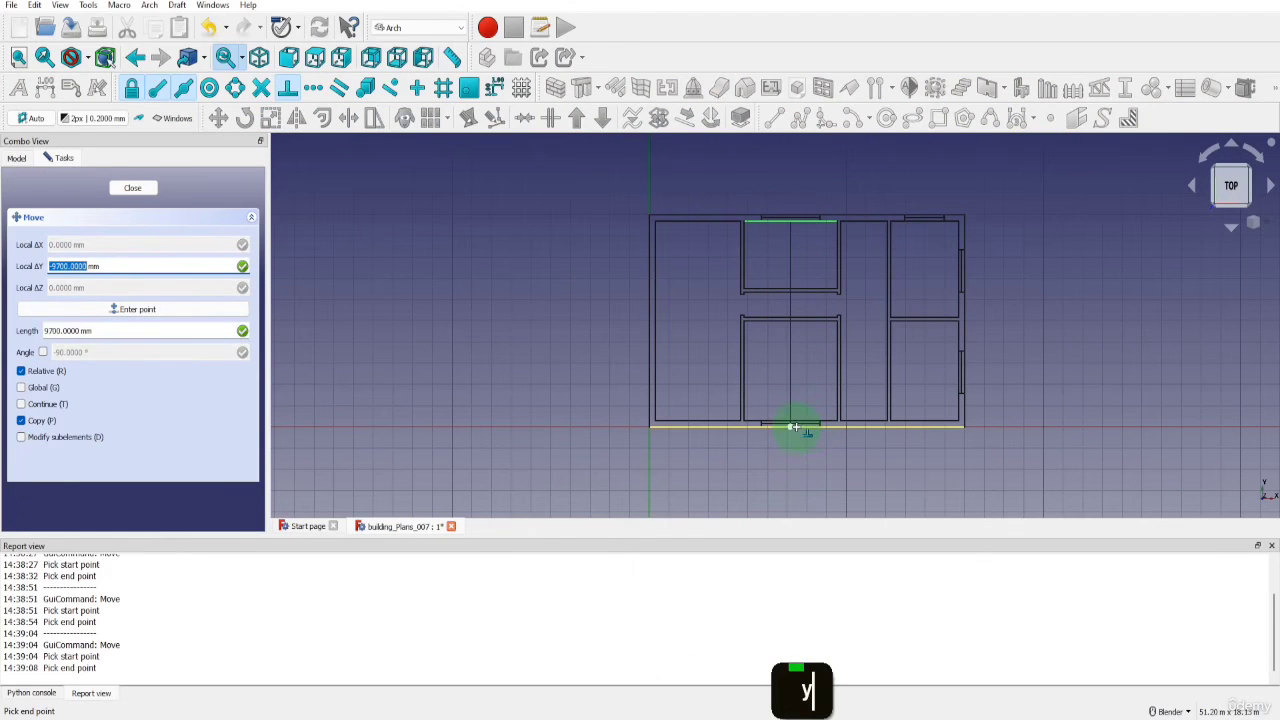
click(800, 428)
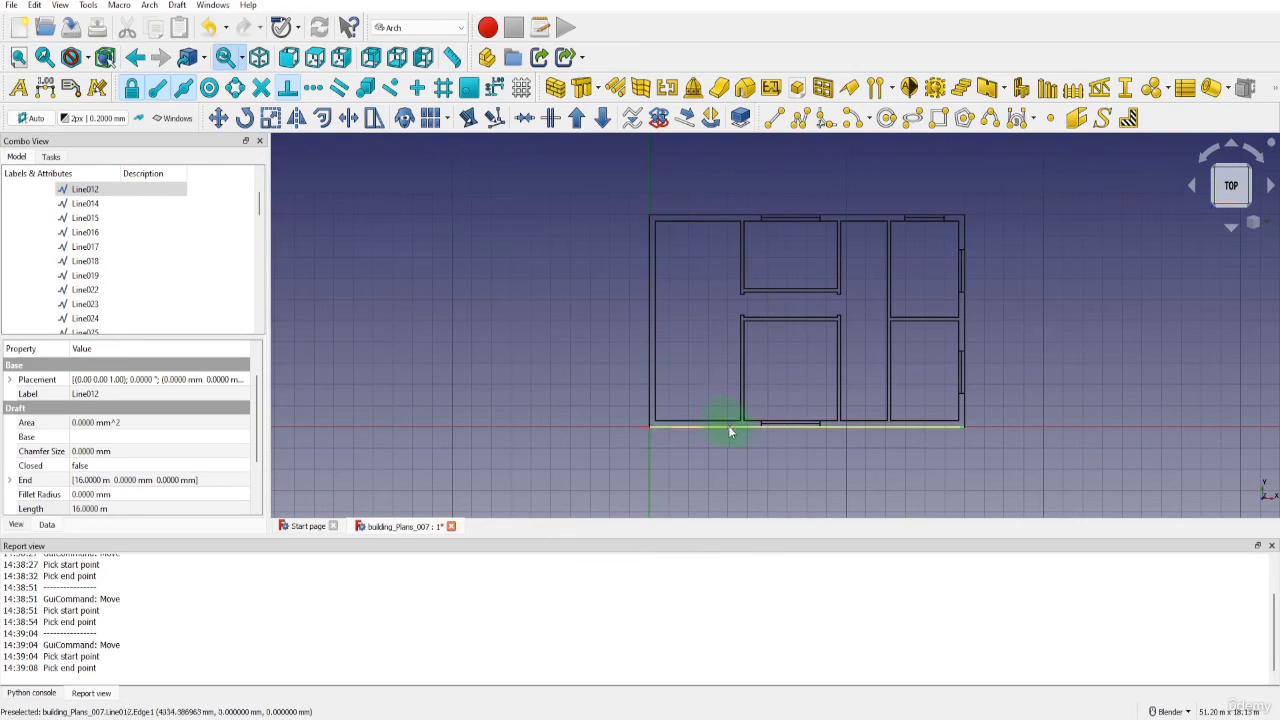
Turn on construction mode and draw a vertical line across the bottom wall, from 3700 mm right of the outer corner to the inner wall line
click(139, 118)
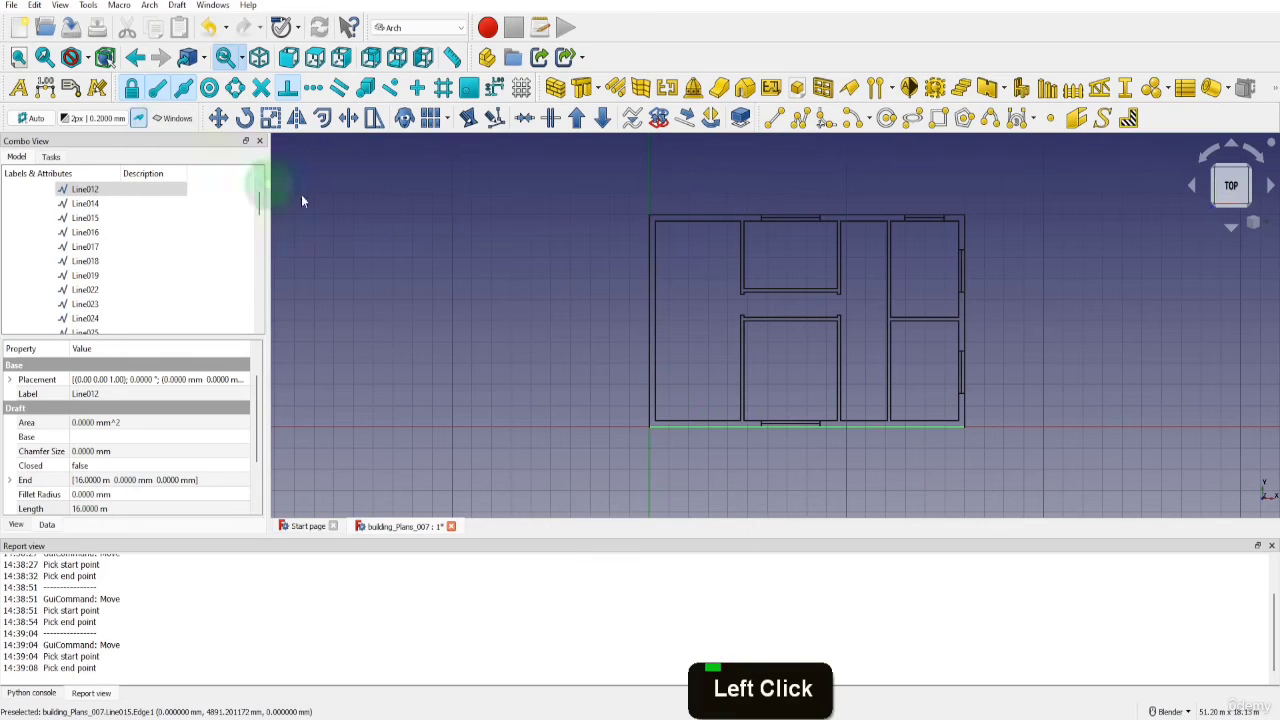
click(773, 118)
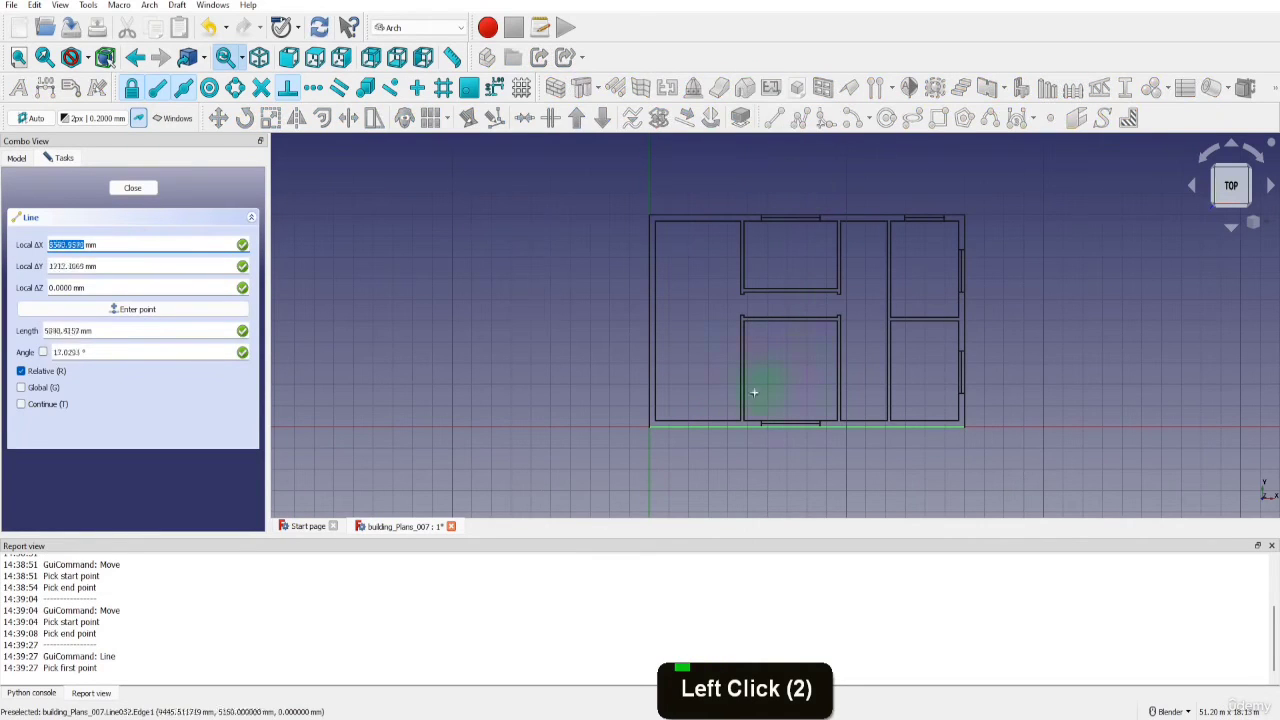
scroll(725, 410, up, 4)
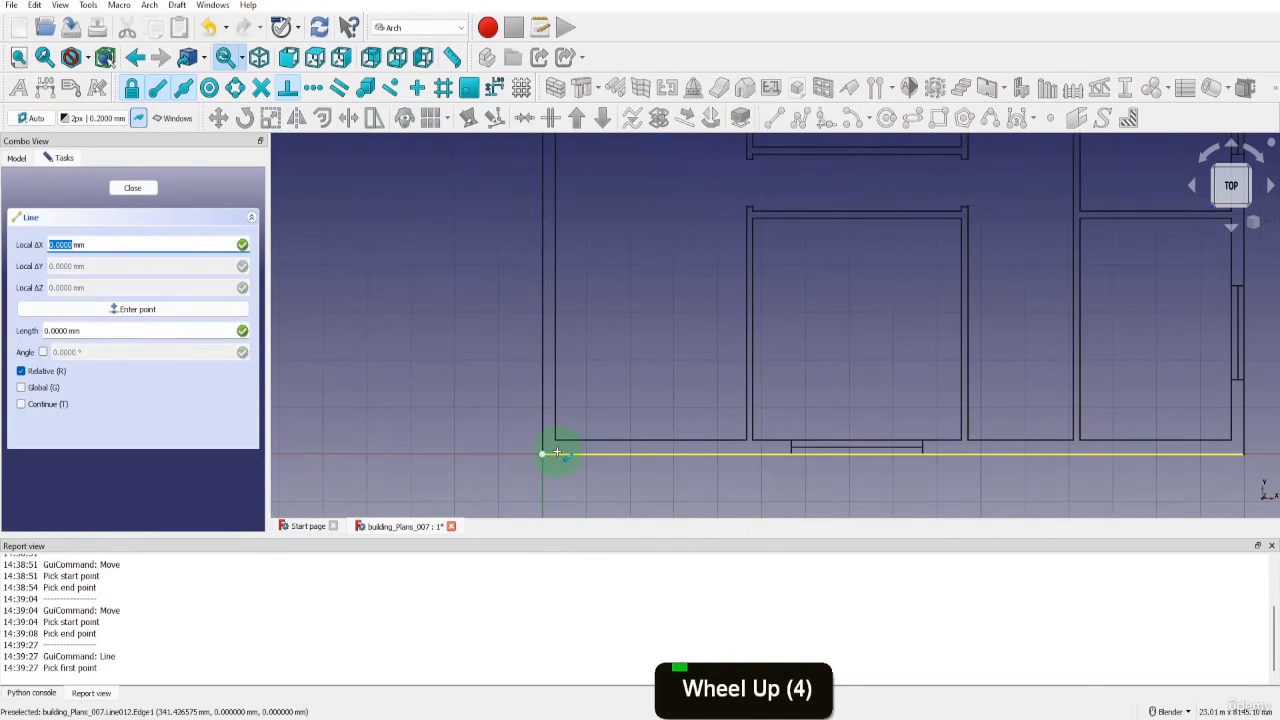
text(3700)
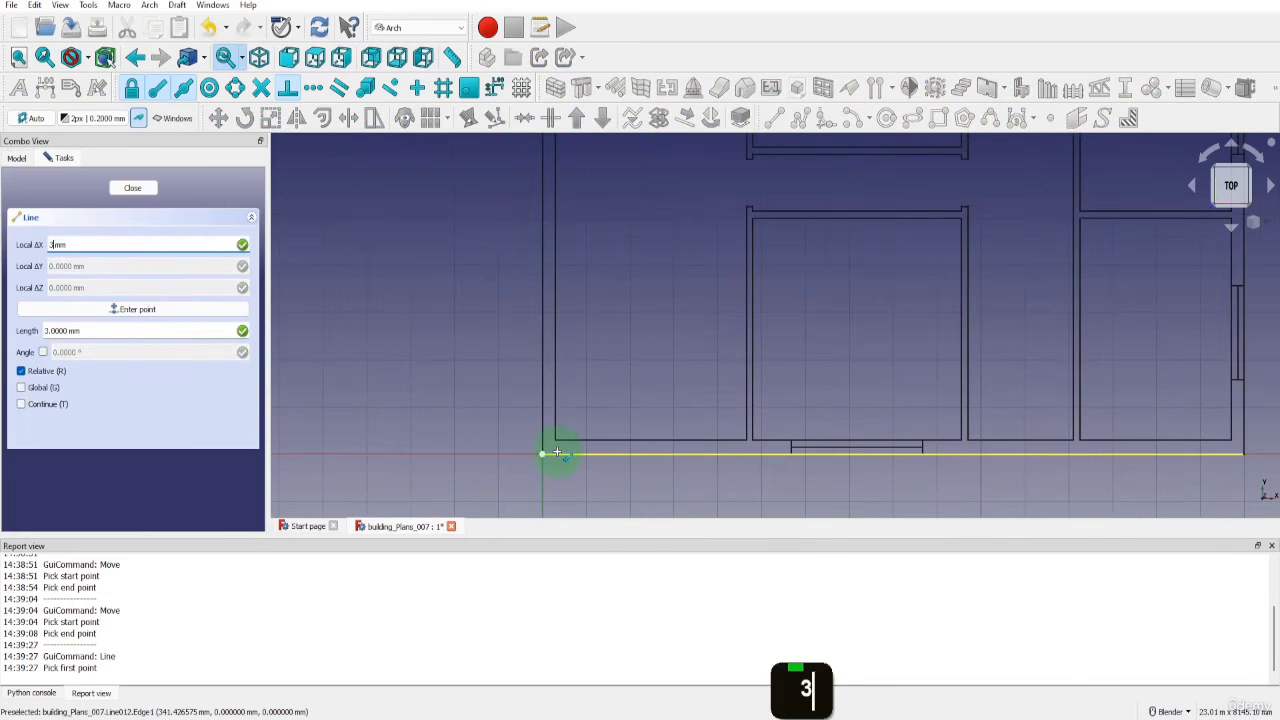
key(Return)
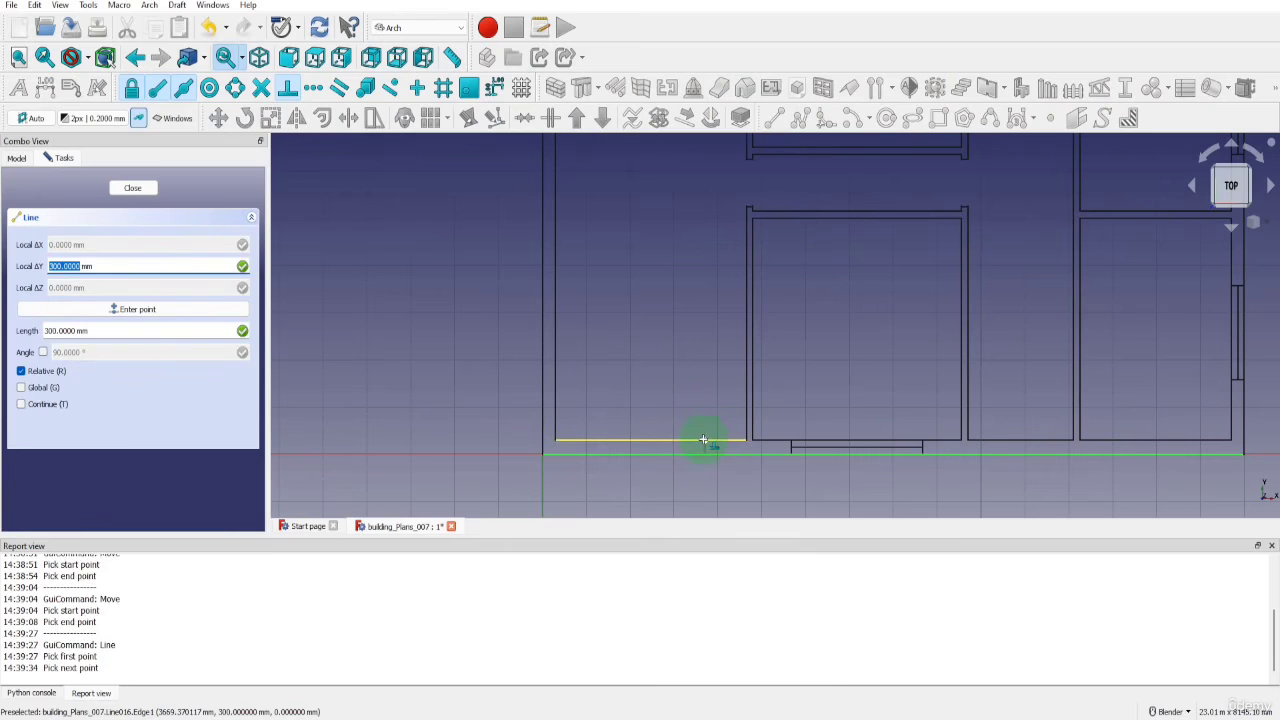
key(y)
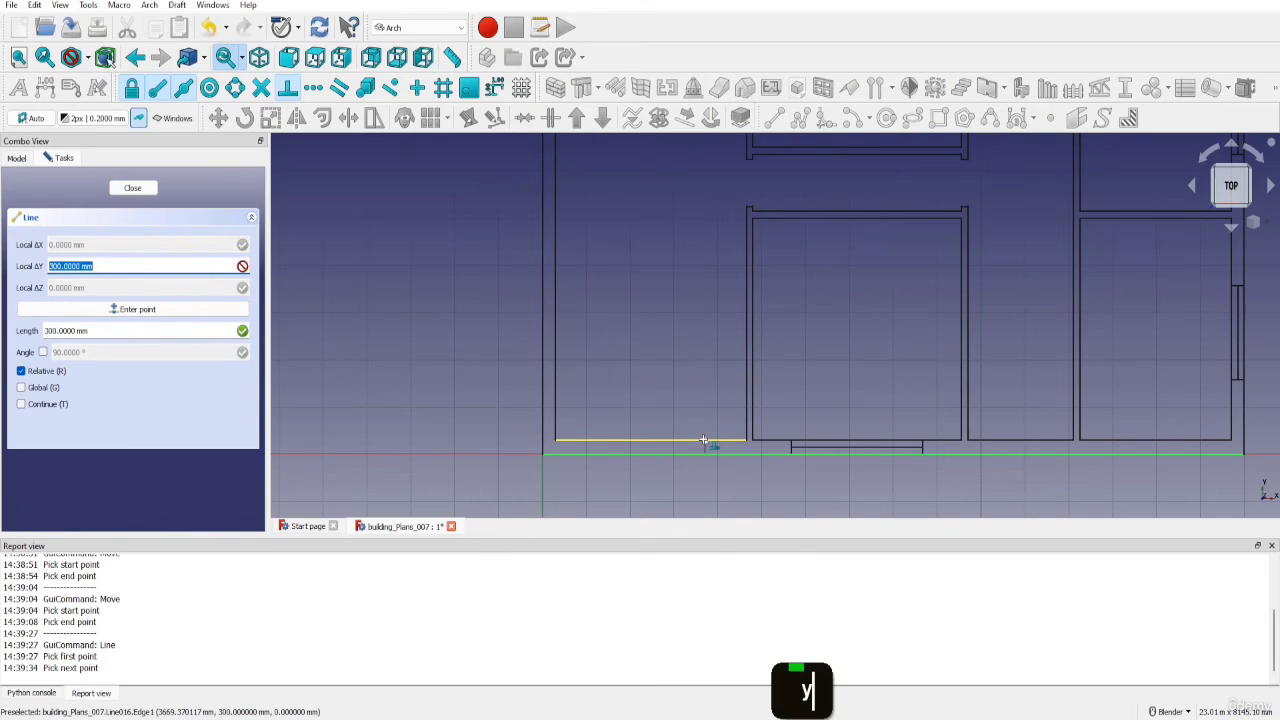
click(700, 442)
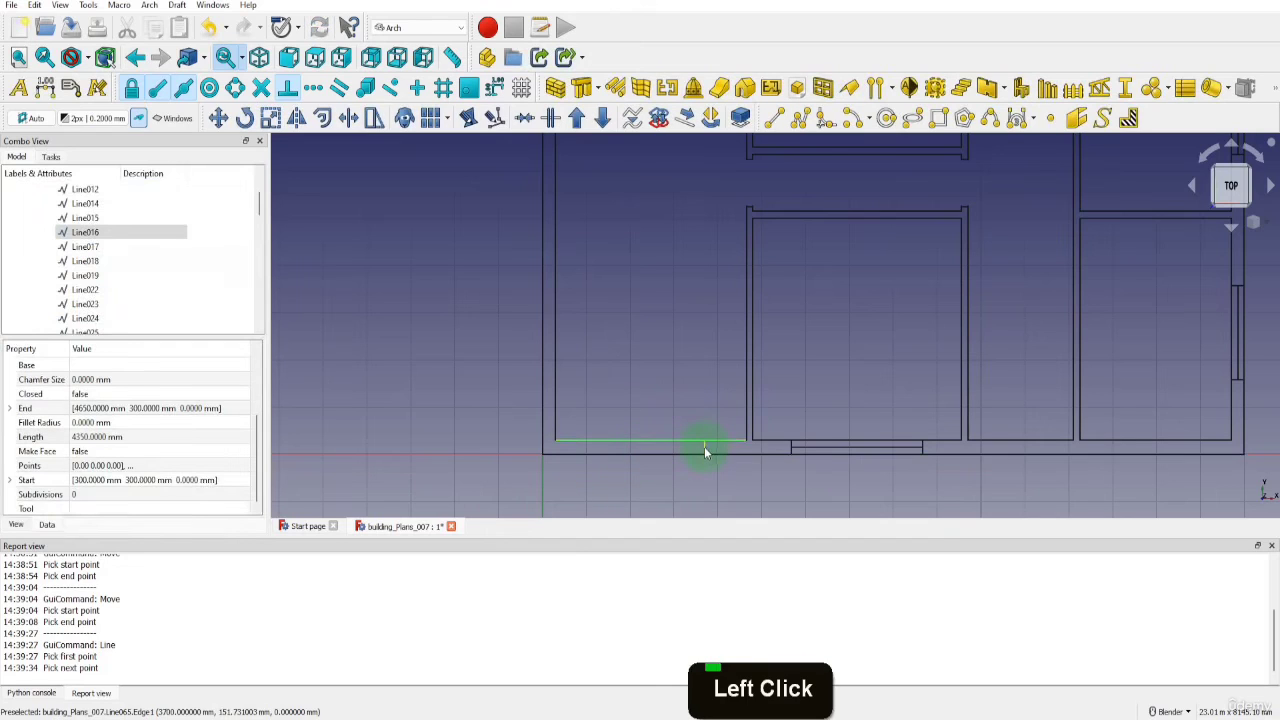
Copy the vertical construction line from its upper end to the top wall's outer line, directly above the original
click(703, 448)
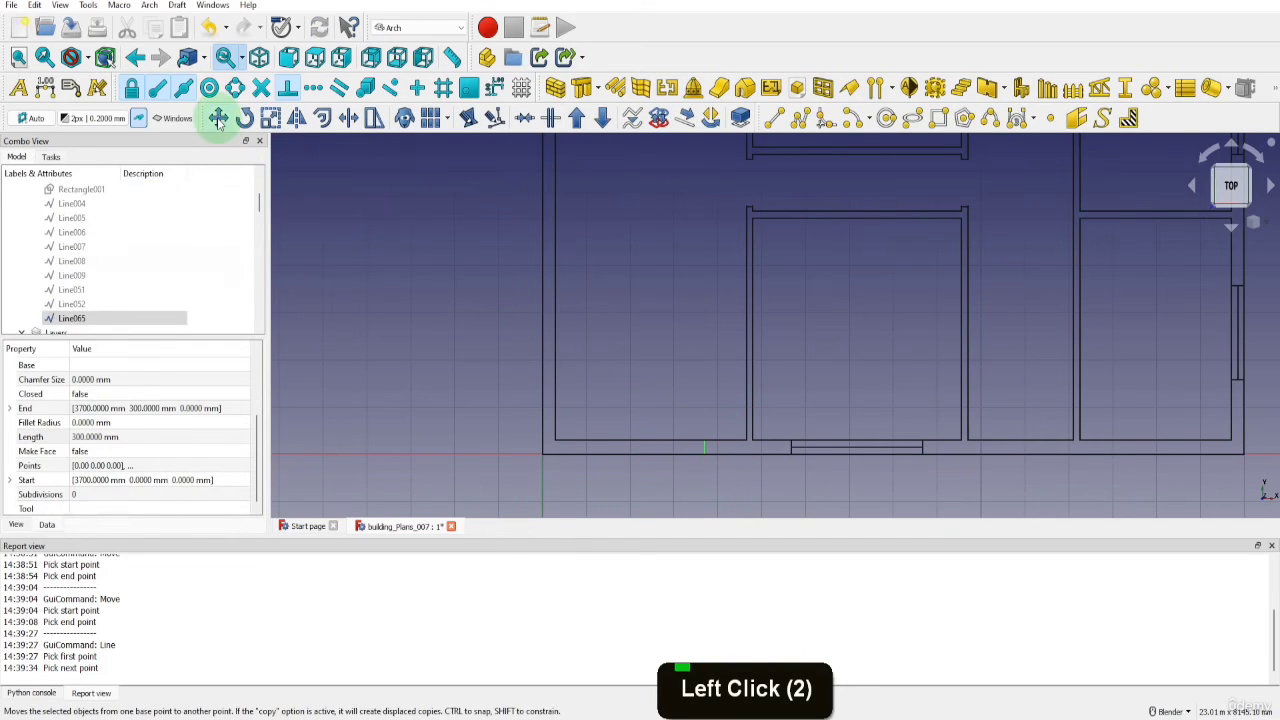
click(218, 118)
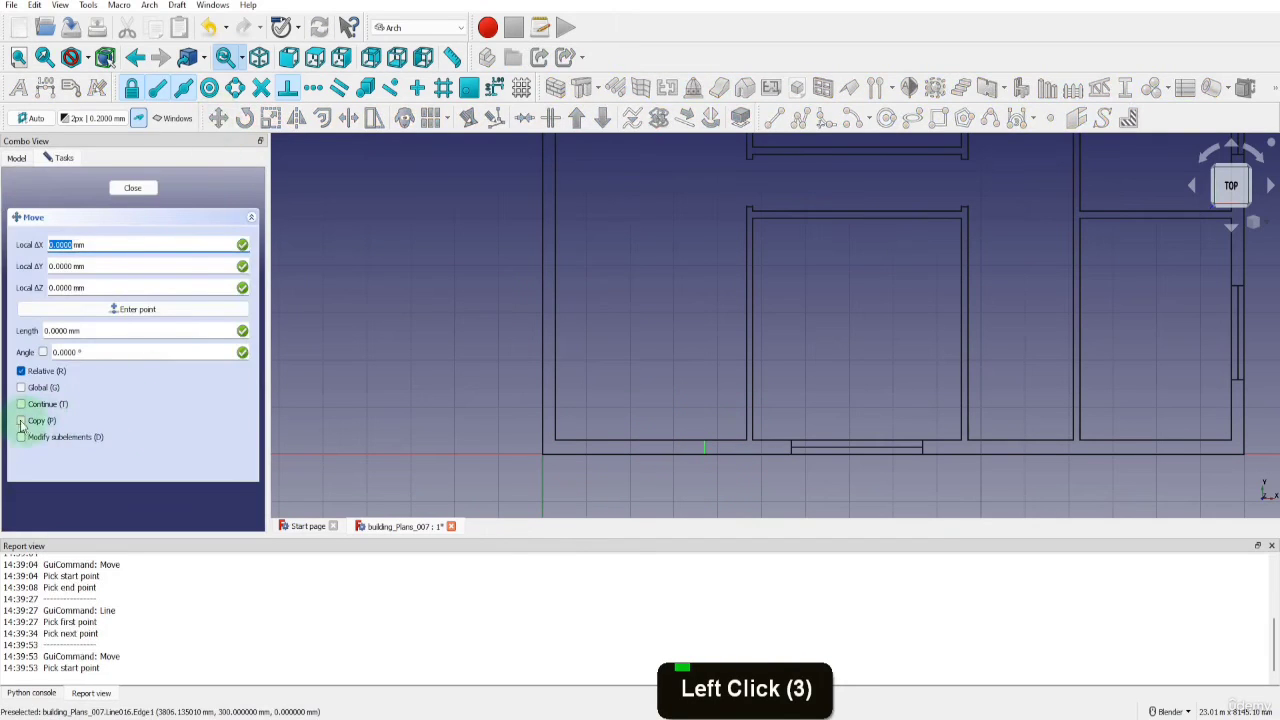
click(48, 420)
scroll(703, 443, up, 4)
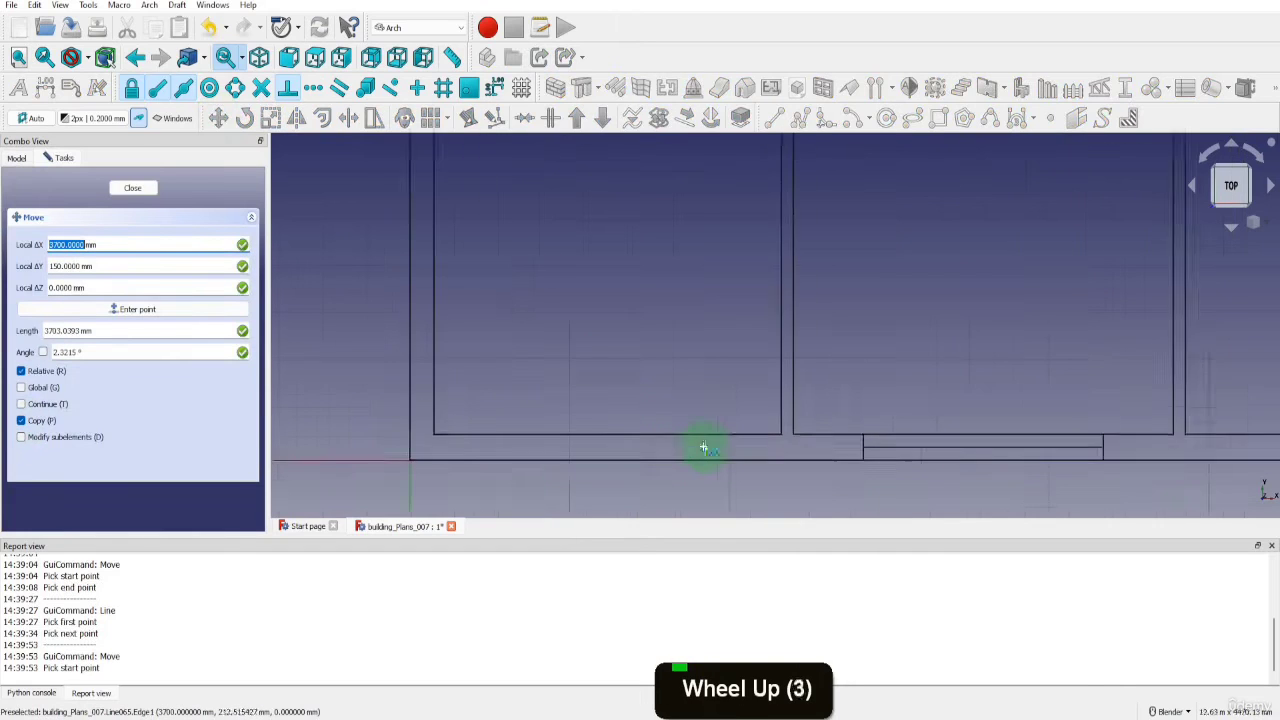
click(703, 437)
scroll(704, 458, down, 7)
scroll(723, 337, down, 2)
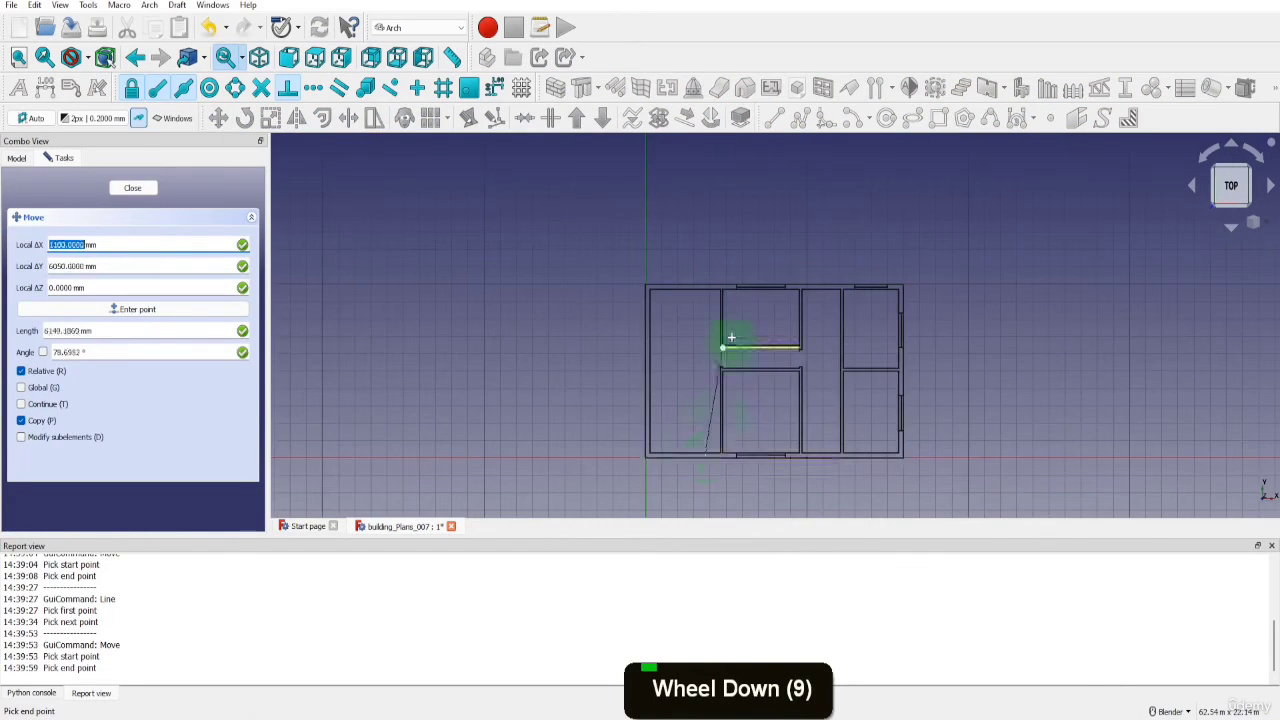
scroll(730, 310, up, 3)
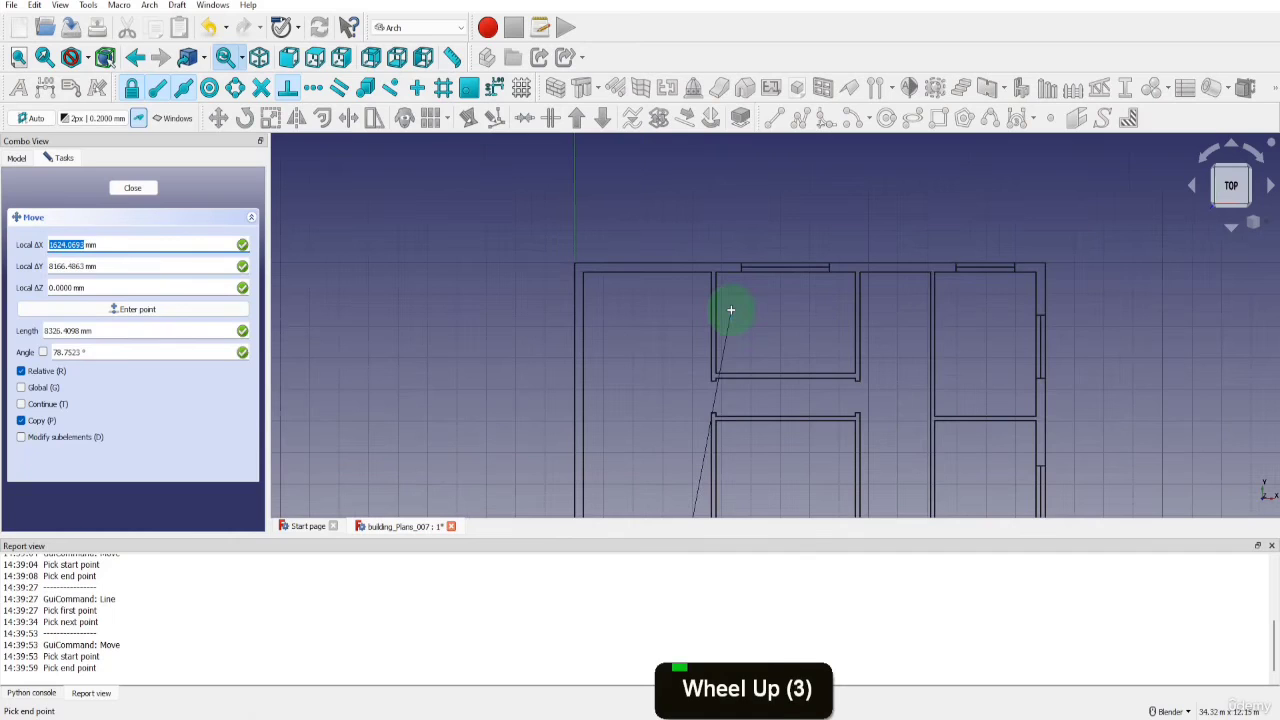
click(680, 263)
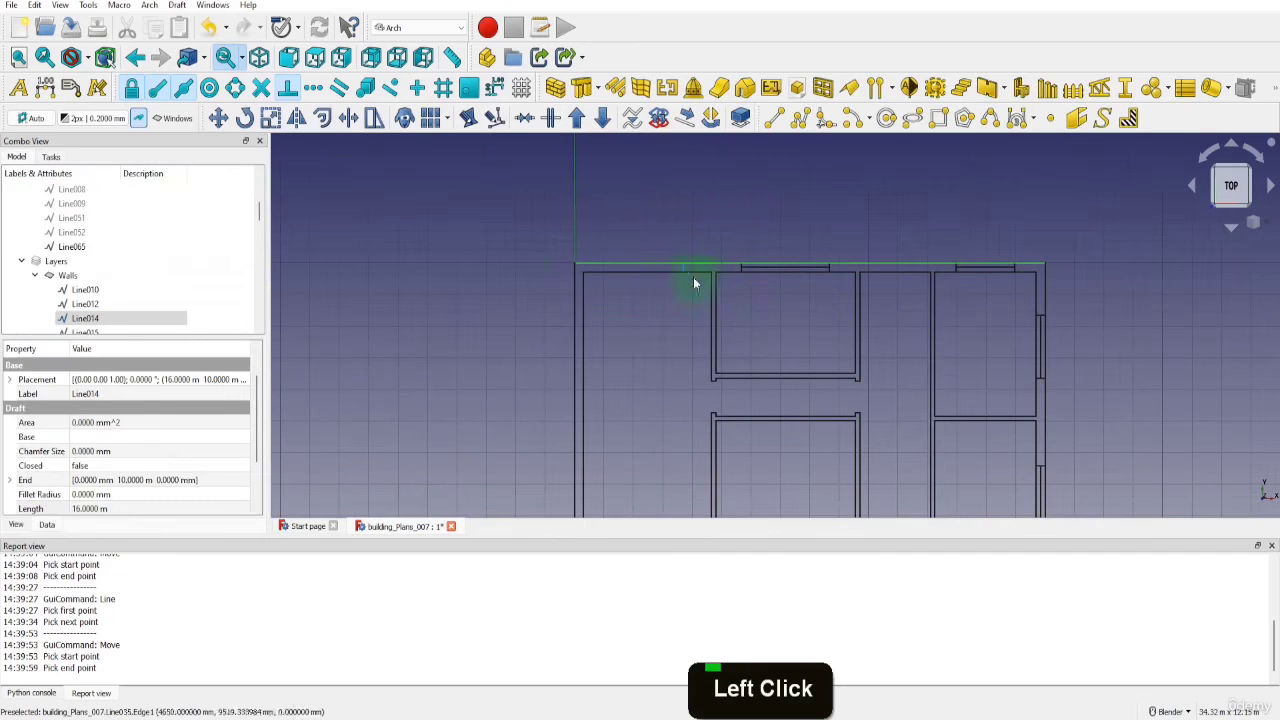
Draw a diagonal construction line from the outer to the inner corner of the walls at the plan's lower left
click(772, 118)
scroll(686, 400, down, 2)
scroll(609, 500, up, 6)
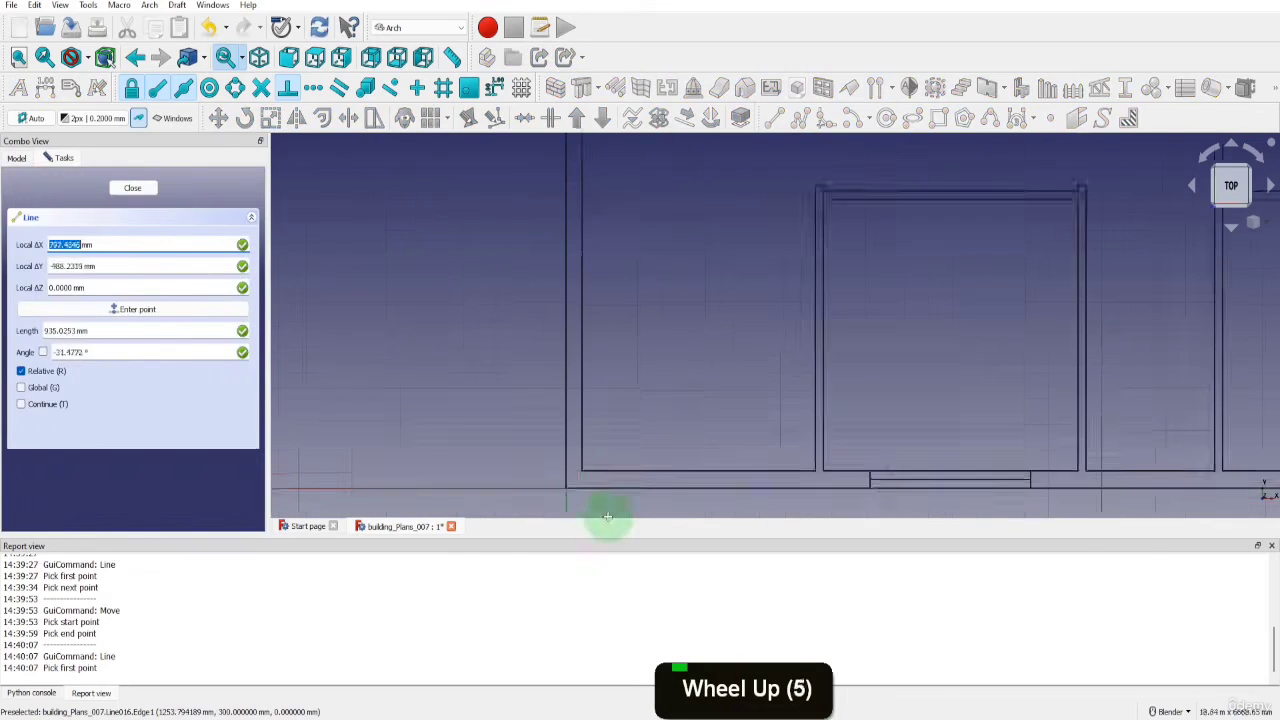
click(550, 472)
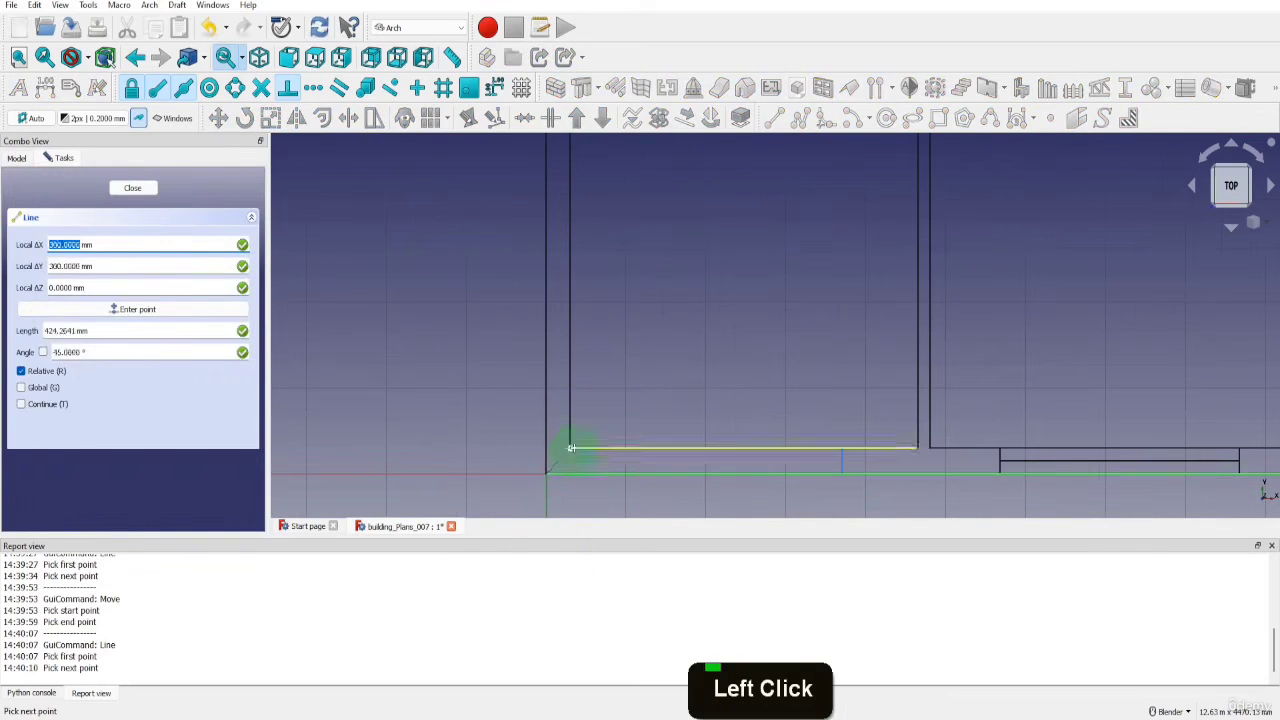
click(573, 450)
Draw a diagonal construction line from the inner to the outer corner of the walls at the plan's upper left
scroll(575, 458, down, 7)
scroll(584, 283, up, 7)
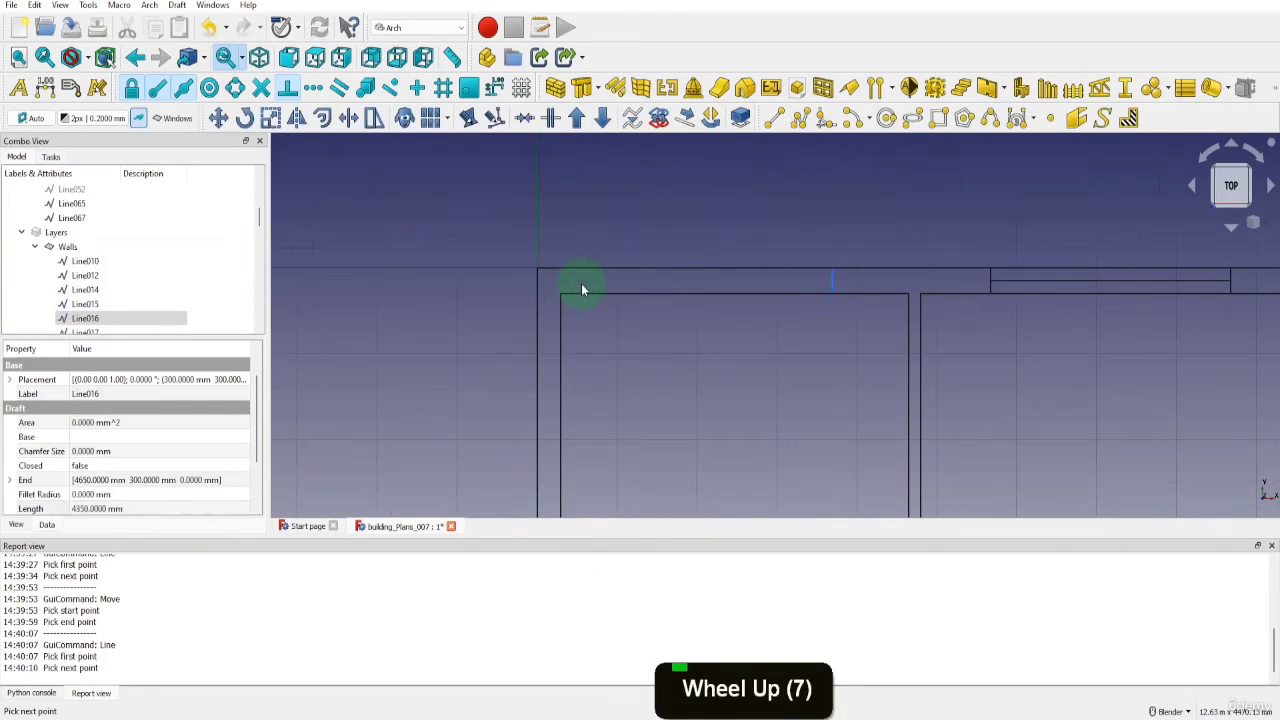
key(l)
key(i)
click(540, 268)
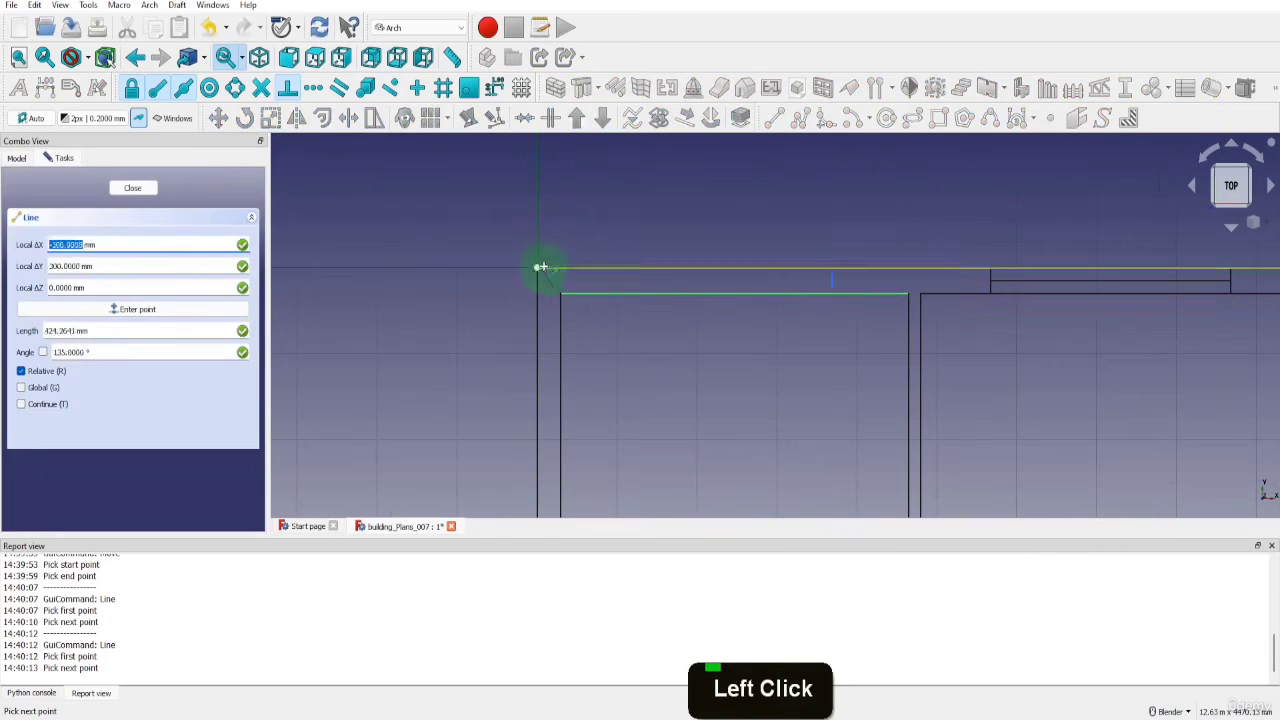
click(541, 268)
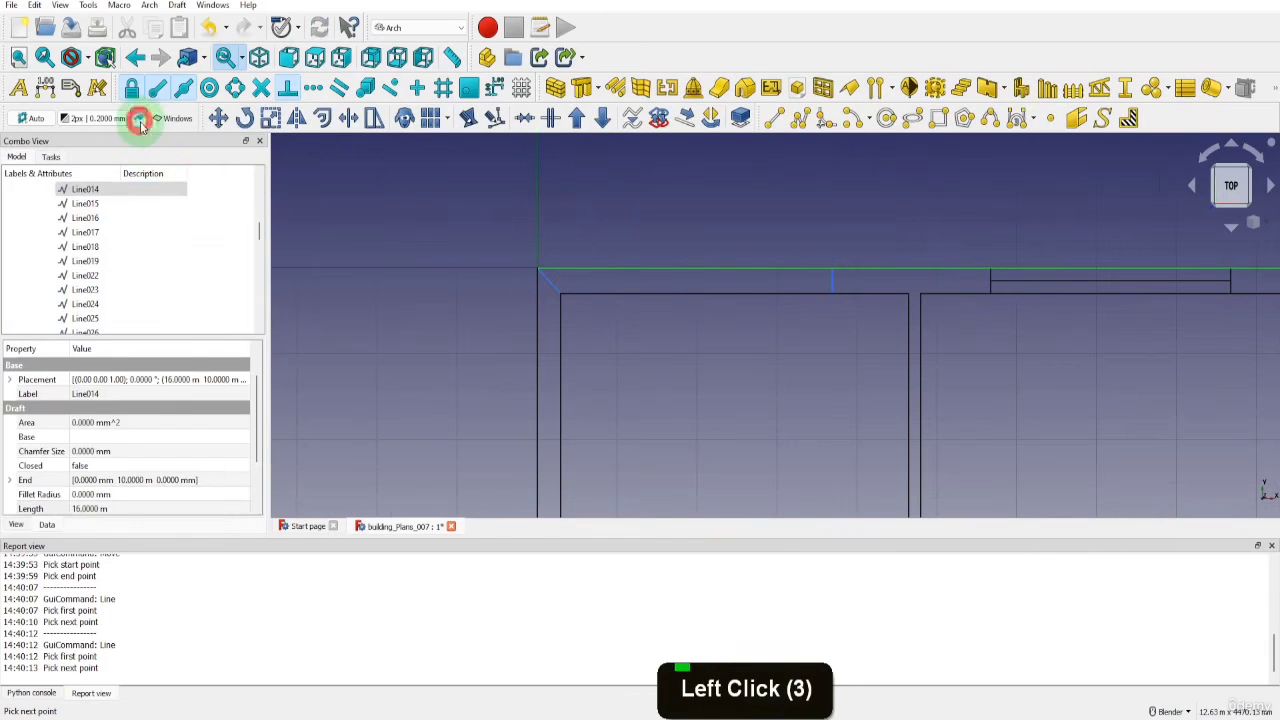
Start a polyline at the plan's lower-left outer corner, along the bottom wall to the construction line, across the wall, and back to the inner corner
click(803, 117)
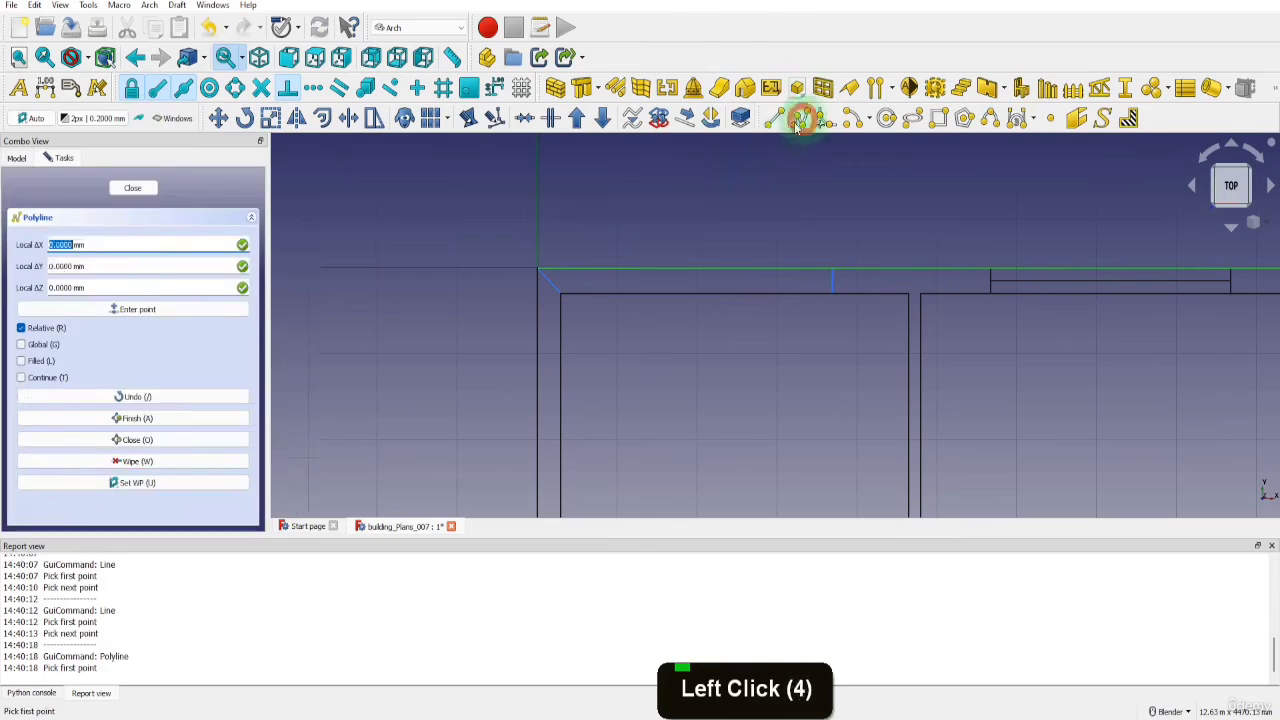
scroll(713, 154, down, 4)
scroll(705, 210, down, 2)
scroll(709, 480, up, 6)
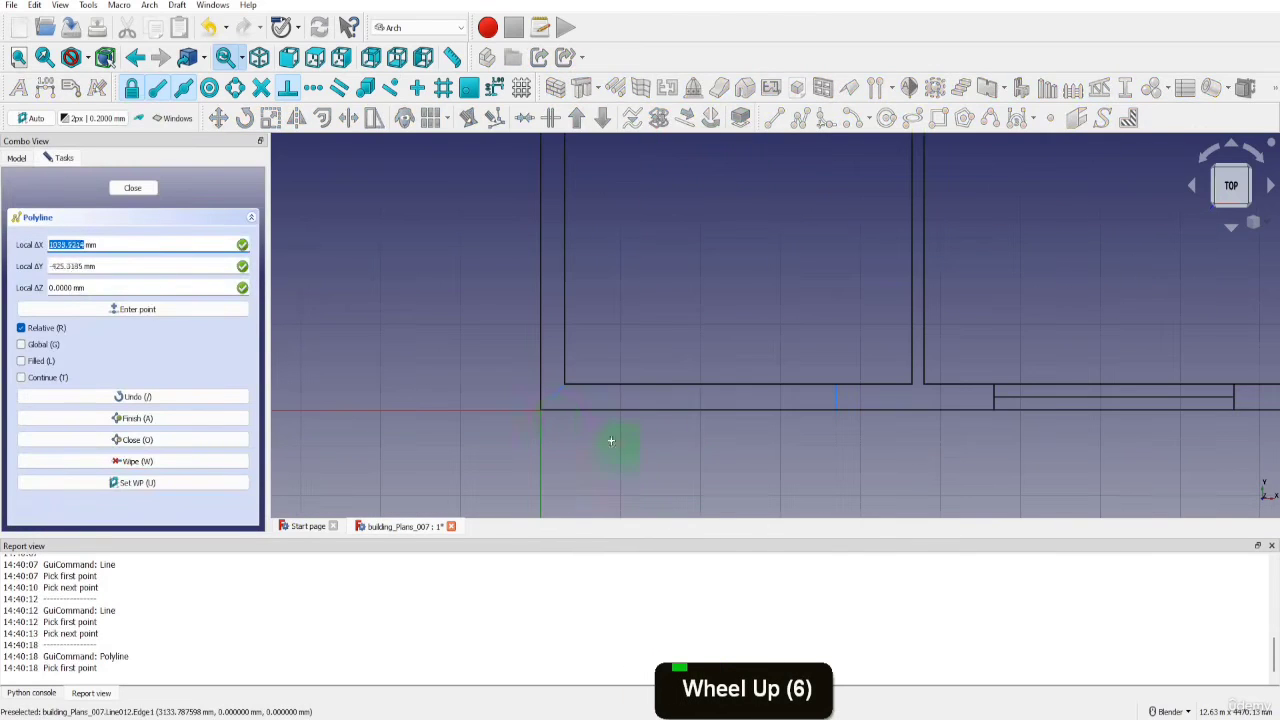
click(543, 411)
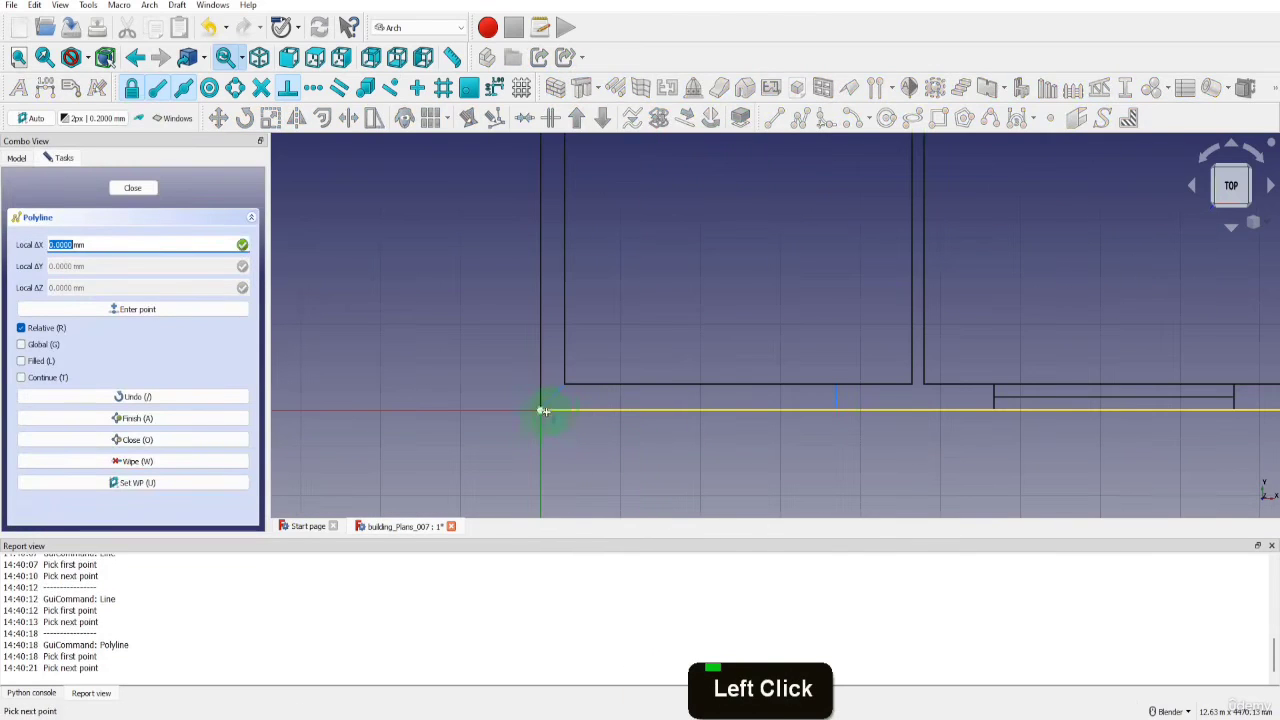
click(834, 409)
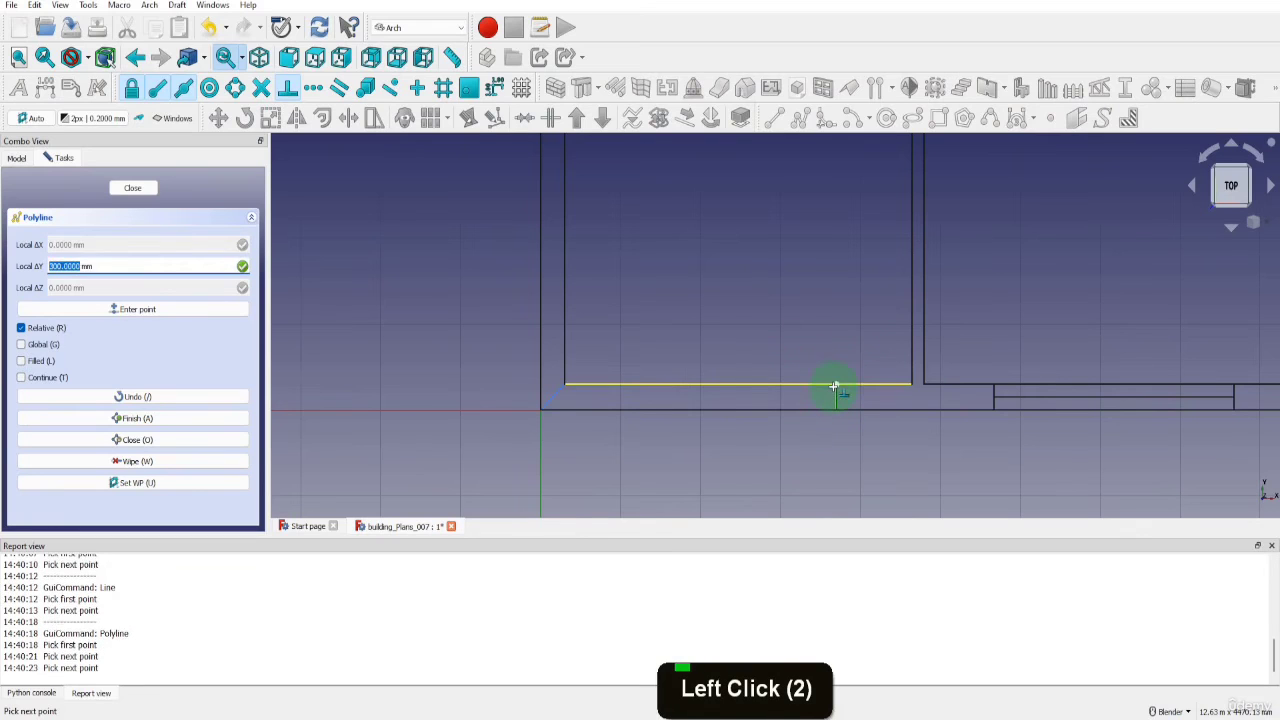
click(830, 386)
click(575, 381)
Continue the polyline up the inner side wall, along the top wall to its construction line, across and back to the outer corner, closing it
scroll(577, 382, down, 6)
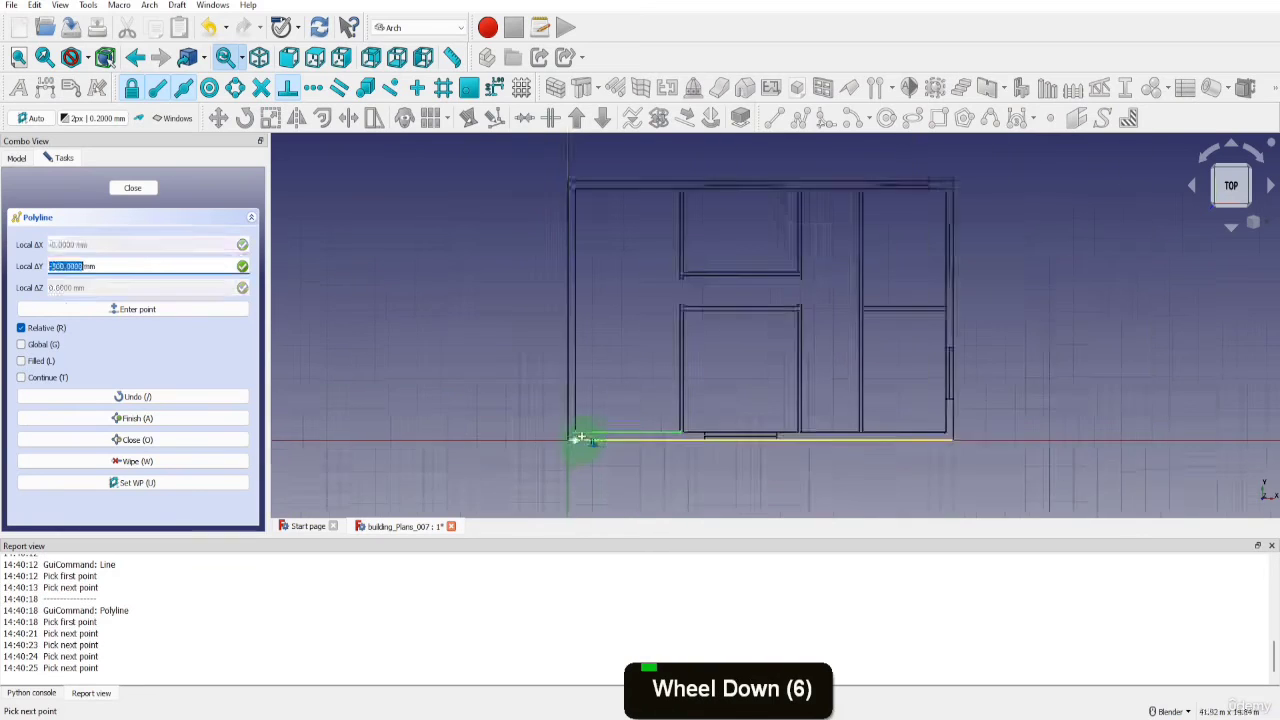
scroll(594, 217, up, 6)
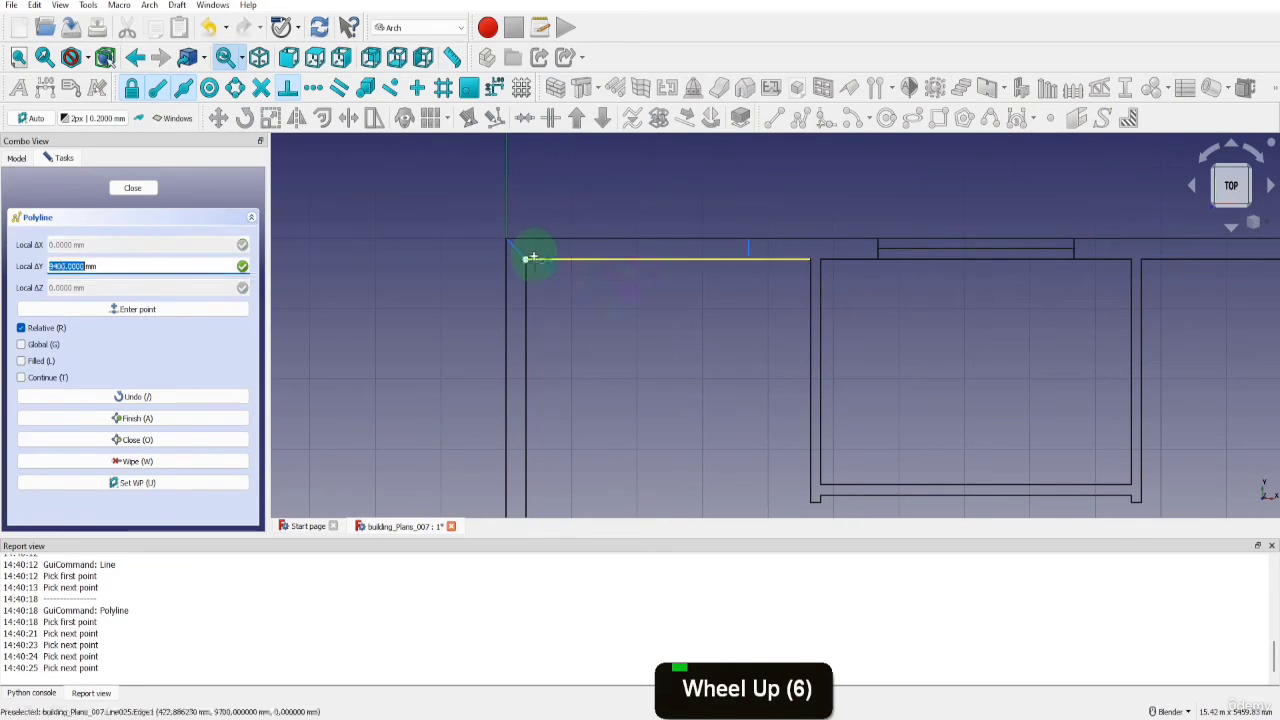
click(535, 257)
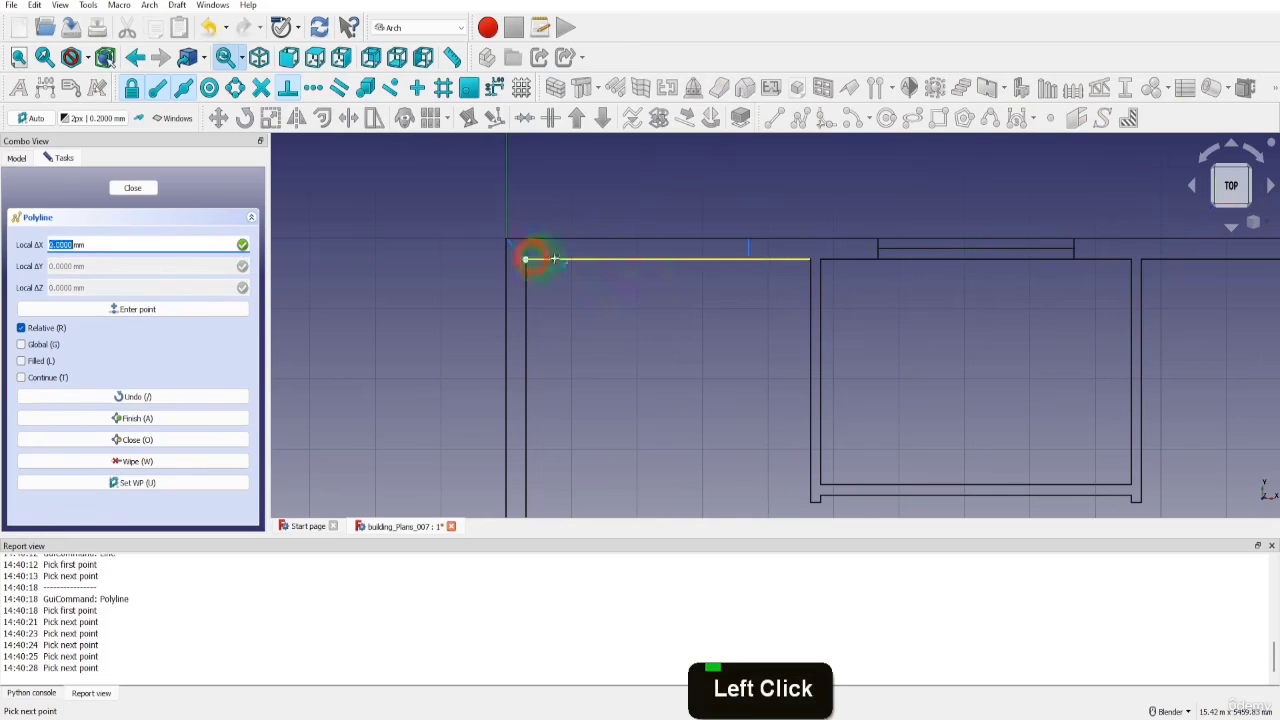
click(748, 248)
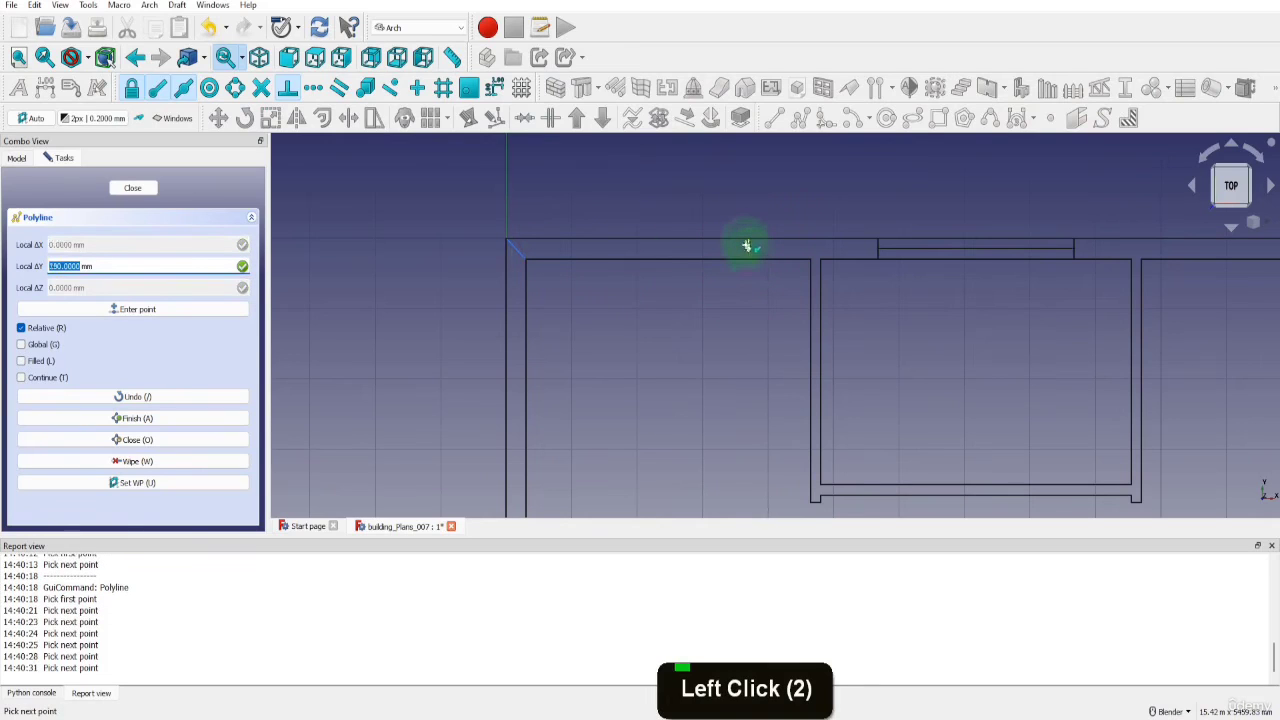
click(746, 241)
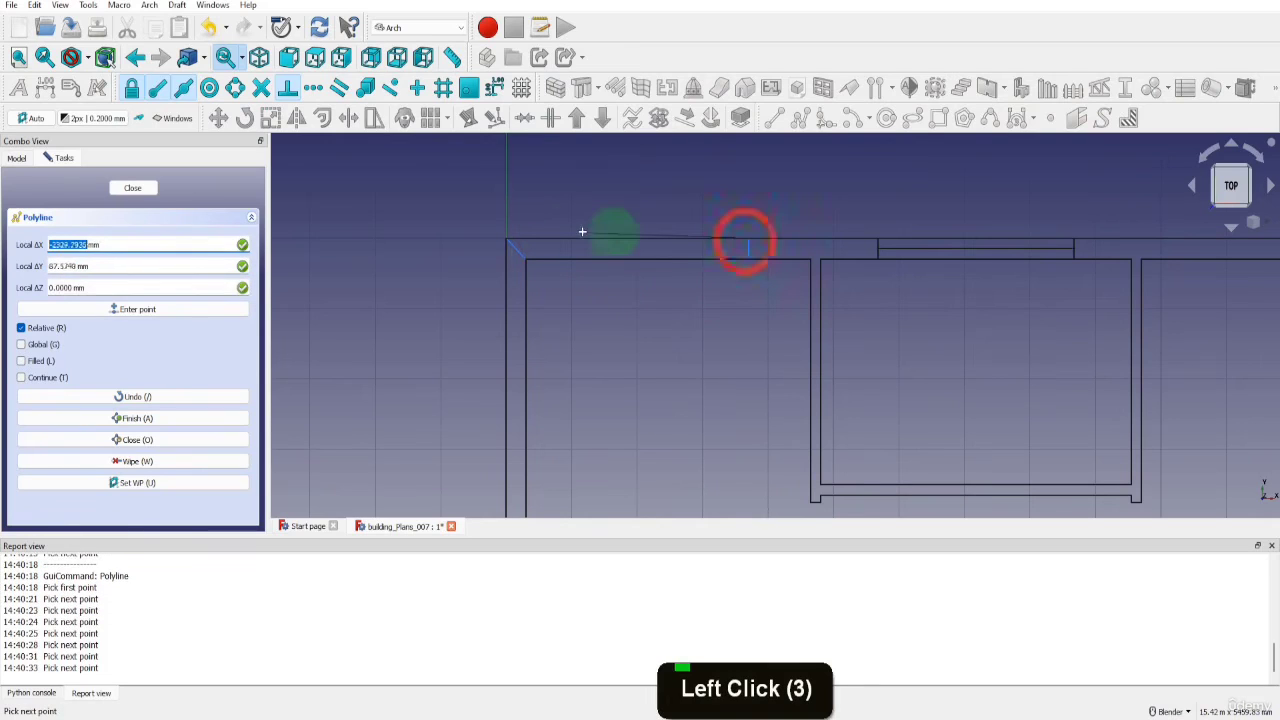
click(522, 243)
scroll(509, 243, down, 5)
scroll(509, 510, up, 3)
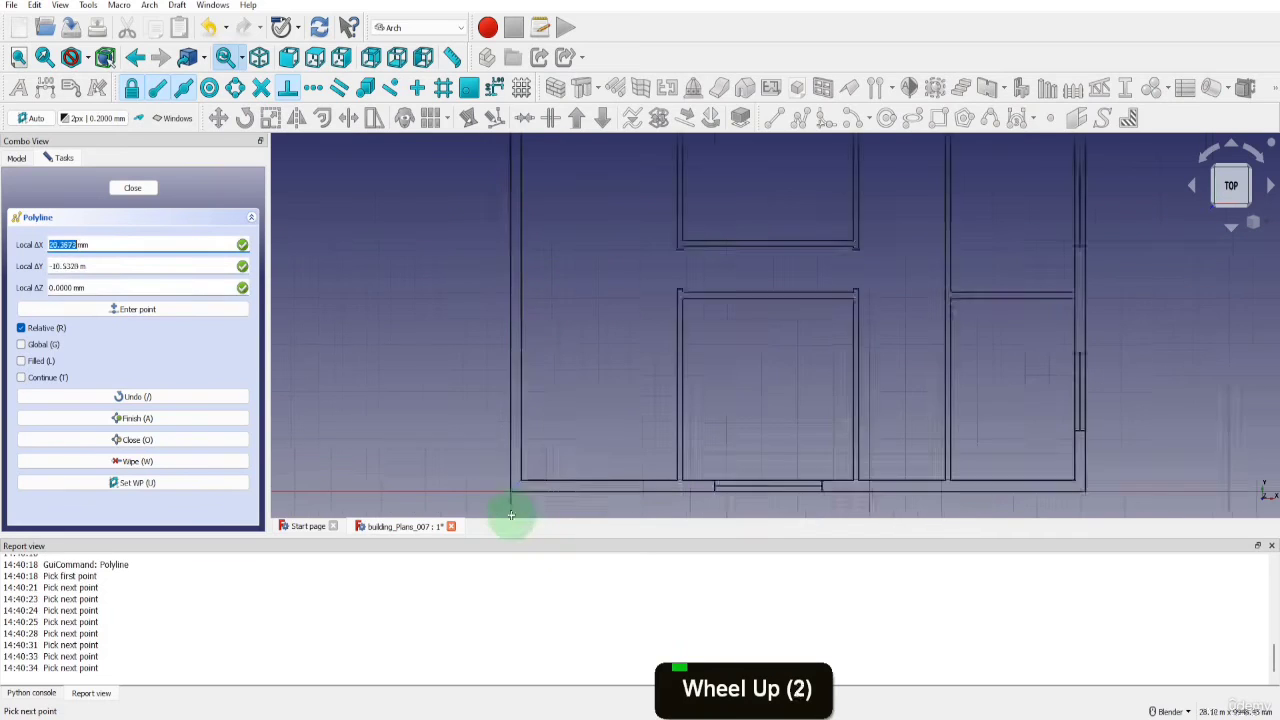
click(508, 486)
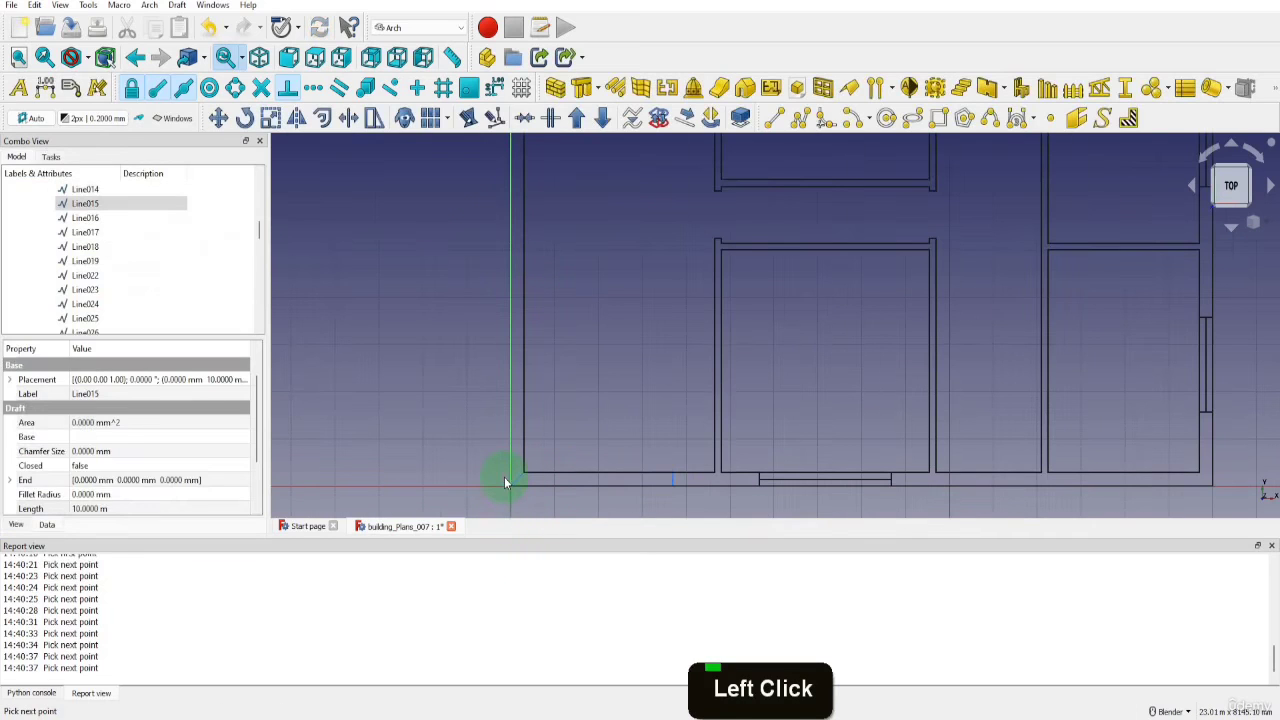
Draw a line from the midpoint of the bottom wall's vertical construction line to the midpoint of the lower-left corner diagonal
scroll(504, 481, down, 6)
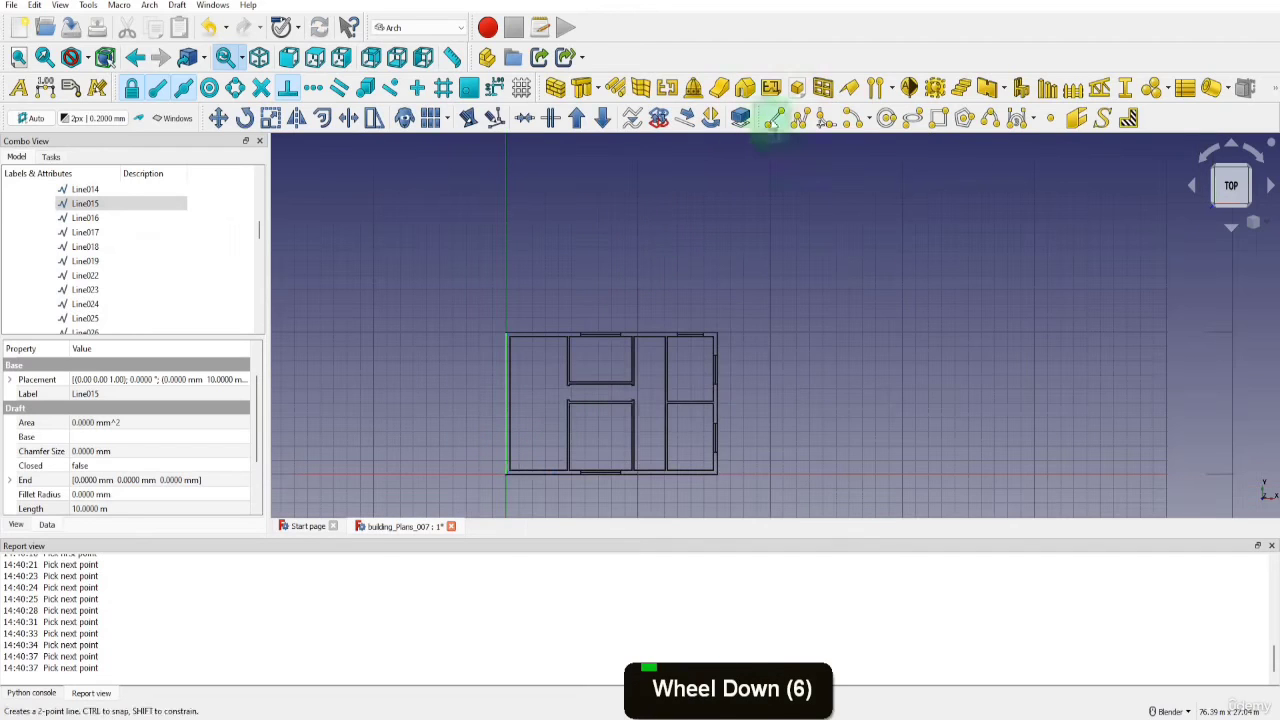
click(773, 120)
scroll(530, 478, up, 7)
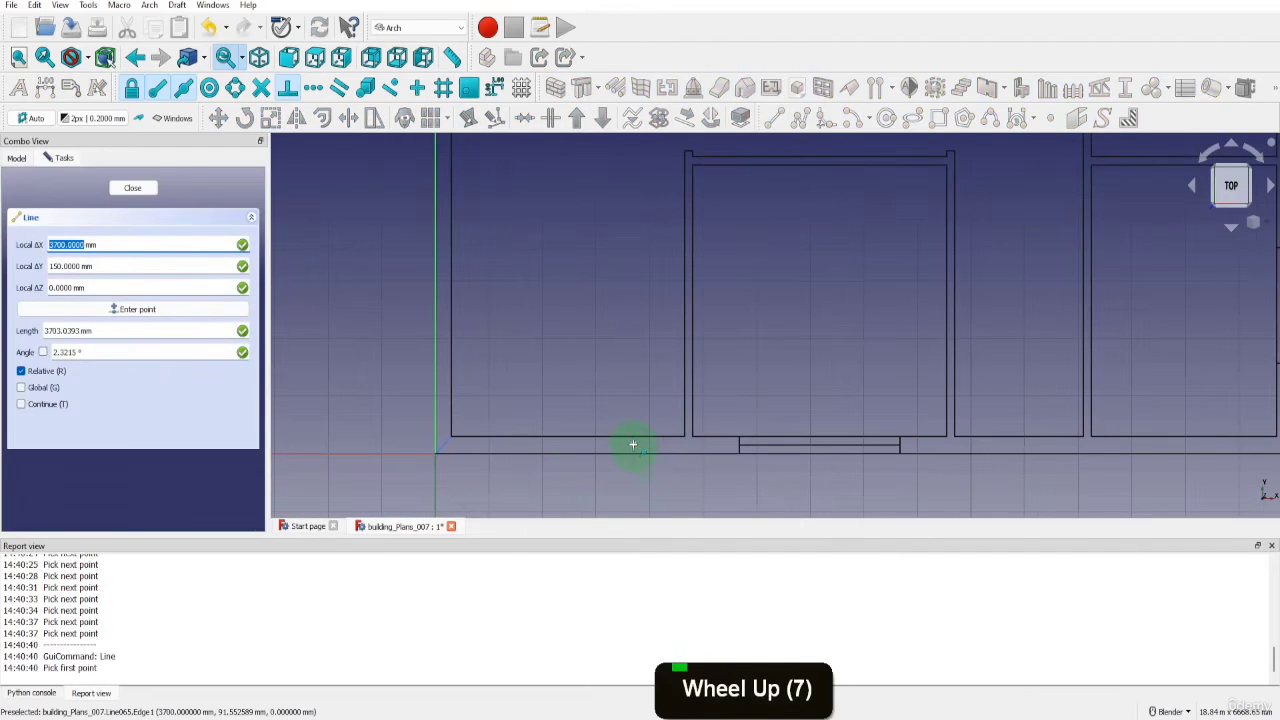
click(635, 446)
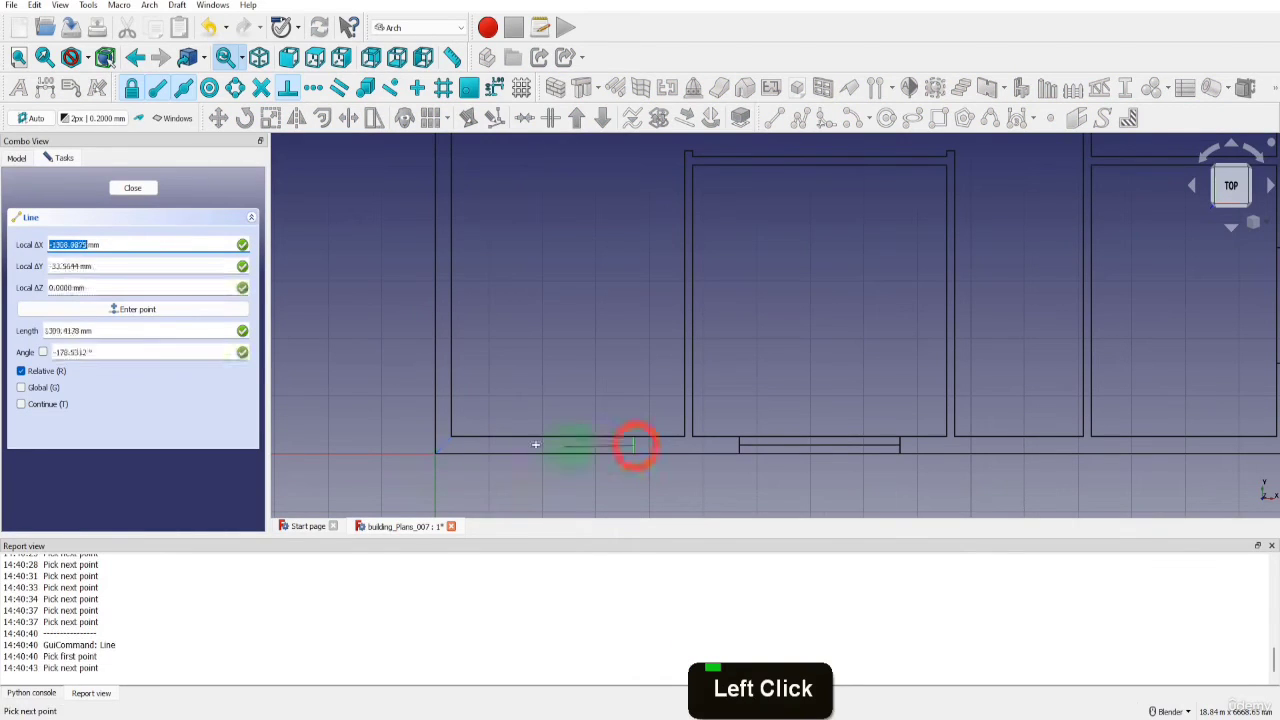
click(448, 448)
Draw a line along the left wall's centre from the lower corner diagonal's midpoint to the upper corner diagonal's midpoint
key(l)
key(i)
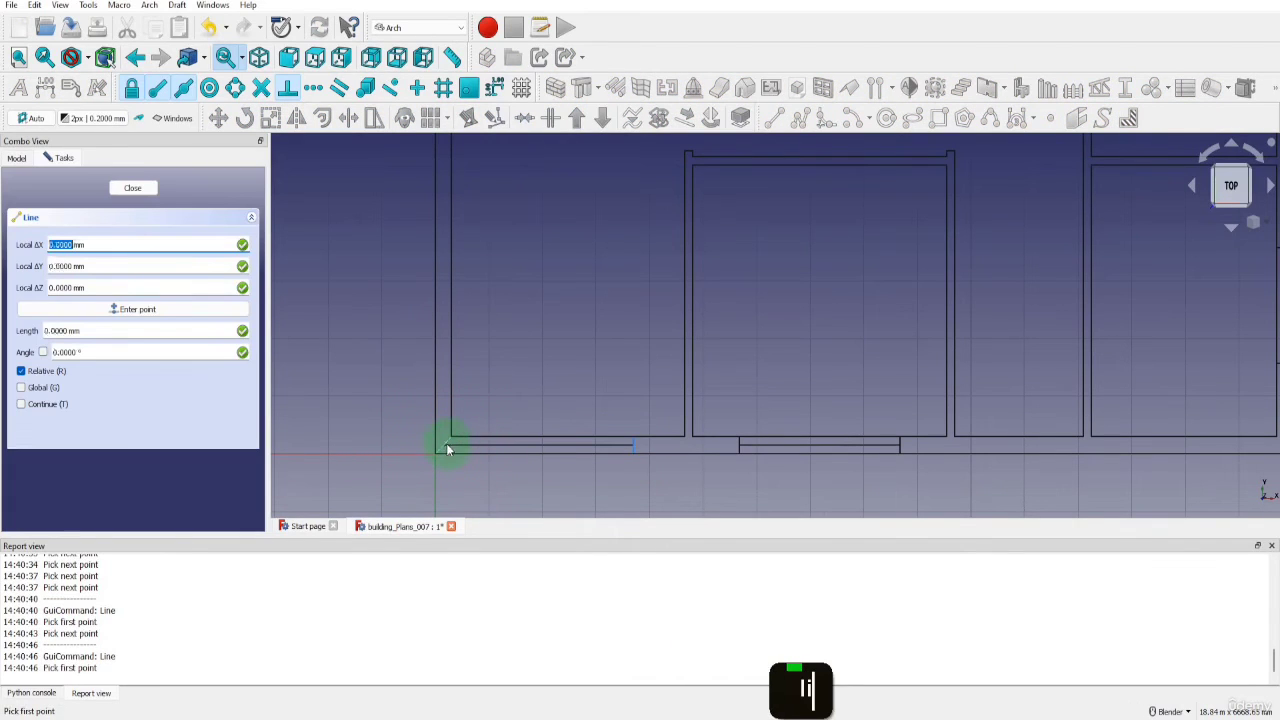
click(444, 443)
scroll(444, 443, down, 5)
scroll(436, 249, up, 6)
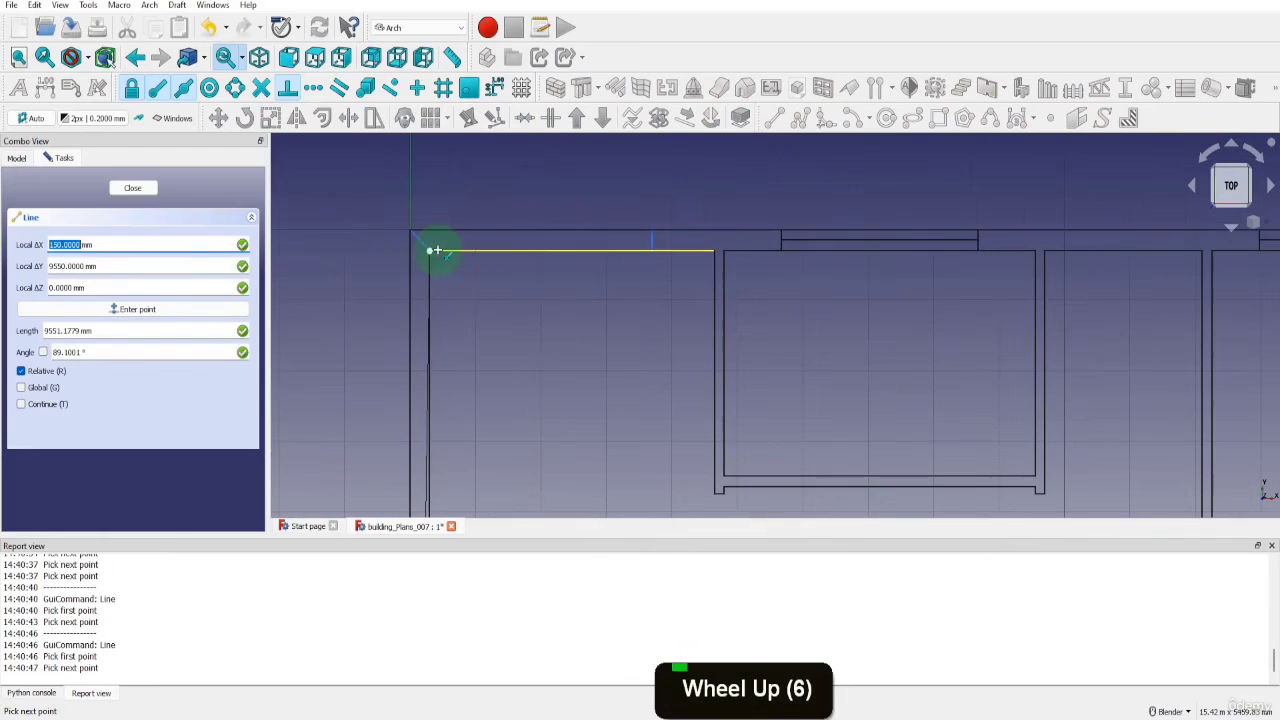
click(421, 240)
Draw a line from the upper-left corner diagonal's midpoint to the midpoint of the top wall's vertical construction line
key(l)
key(i)
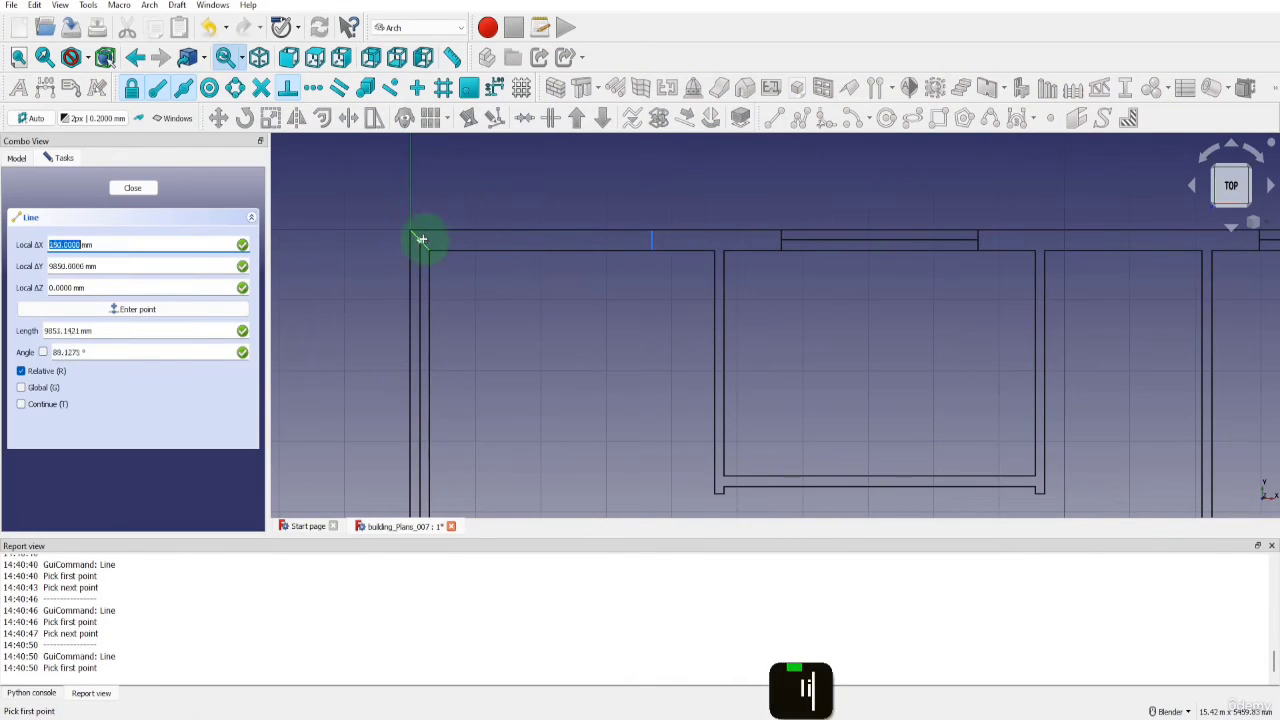
click(421, 240)
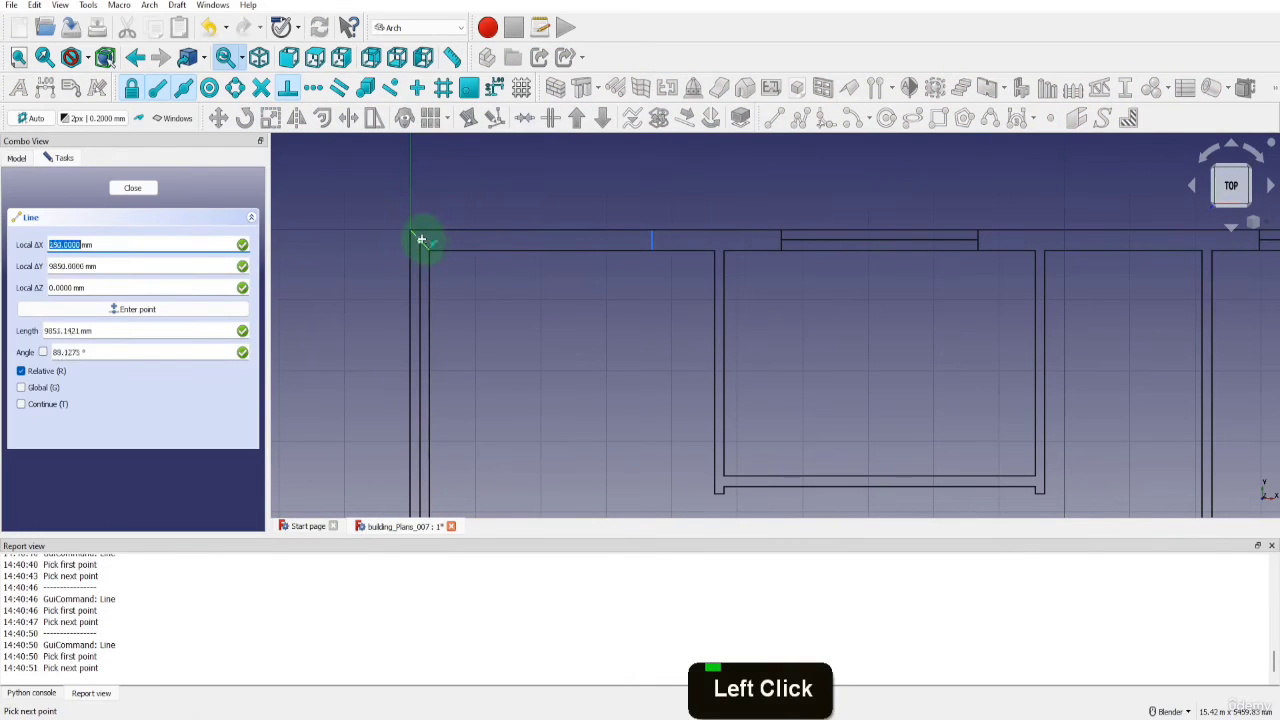
double_click(654, 240)
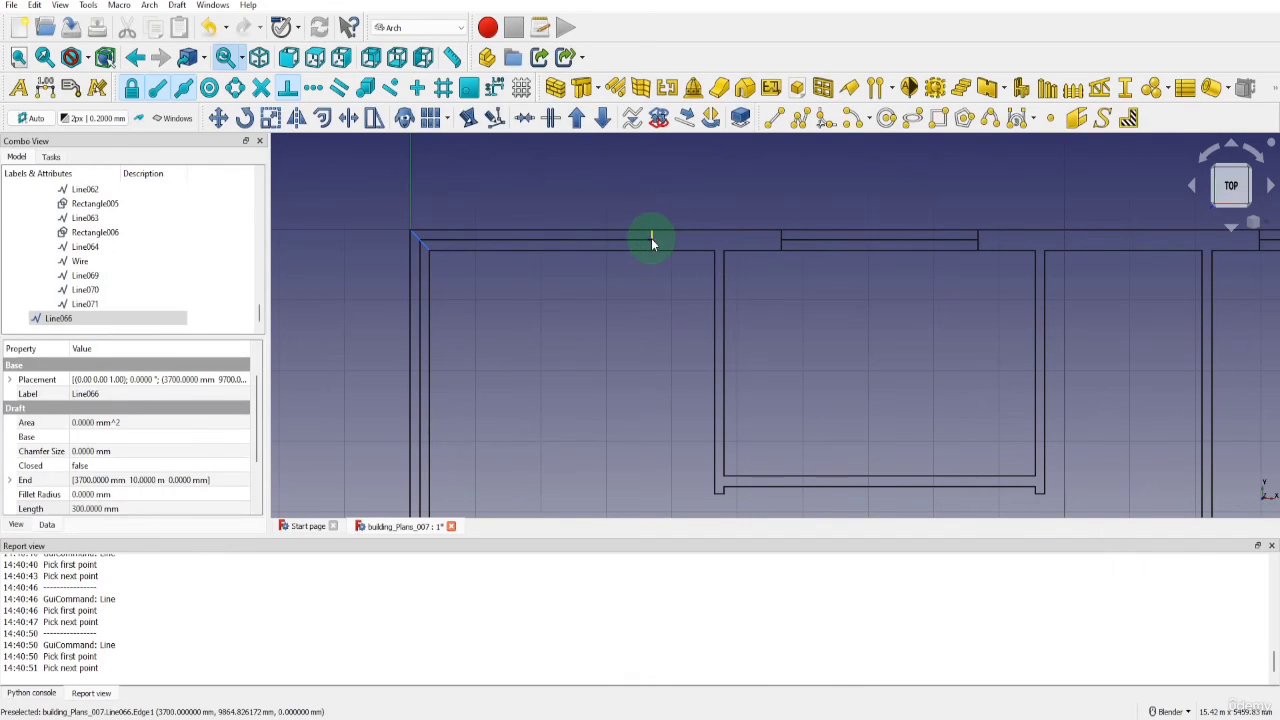
Hide the Construction group and move the top wall's vertical construction line, Line066, into it
scroll(60, 235, up, 20)
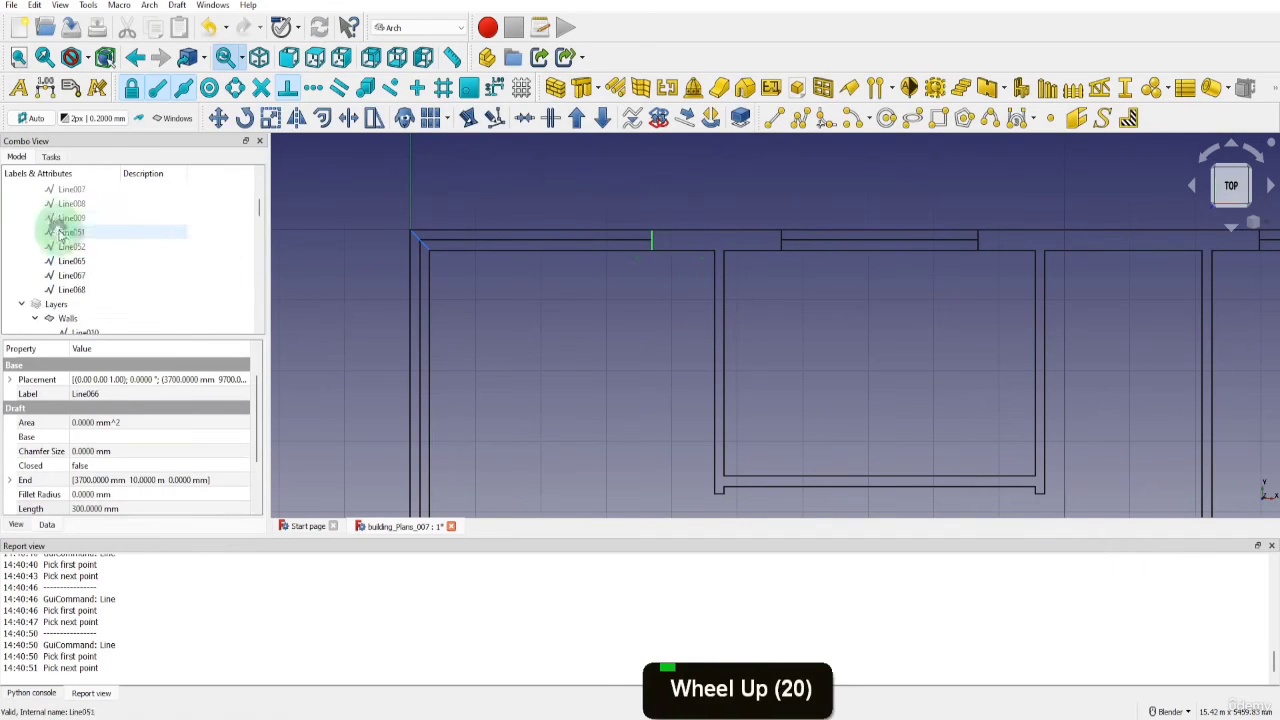
scroll(60, 235, up, 7)
click(49, 219)
key(space)
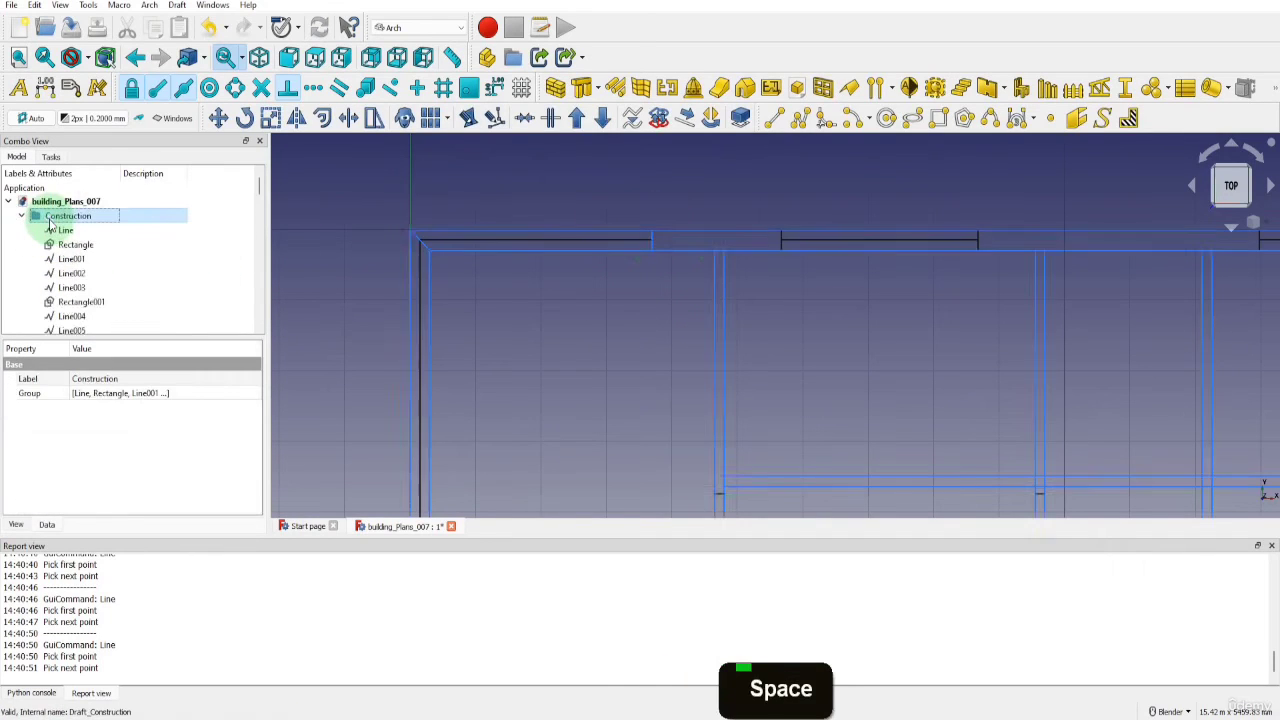
key(space)
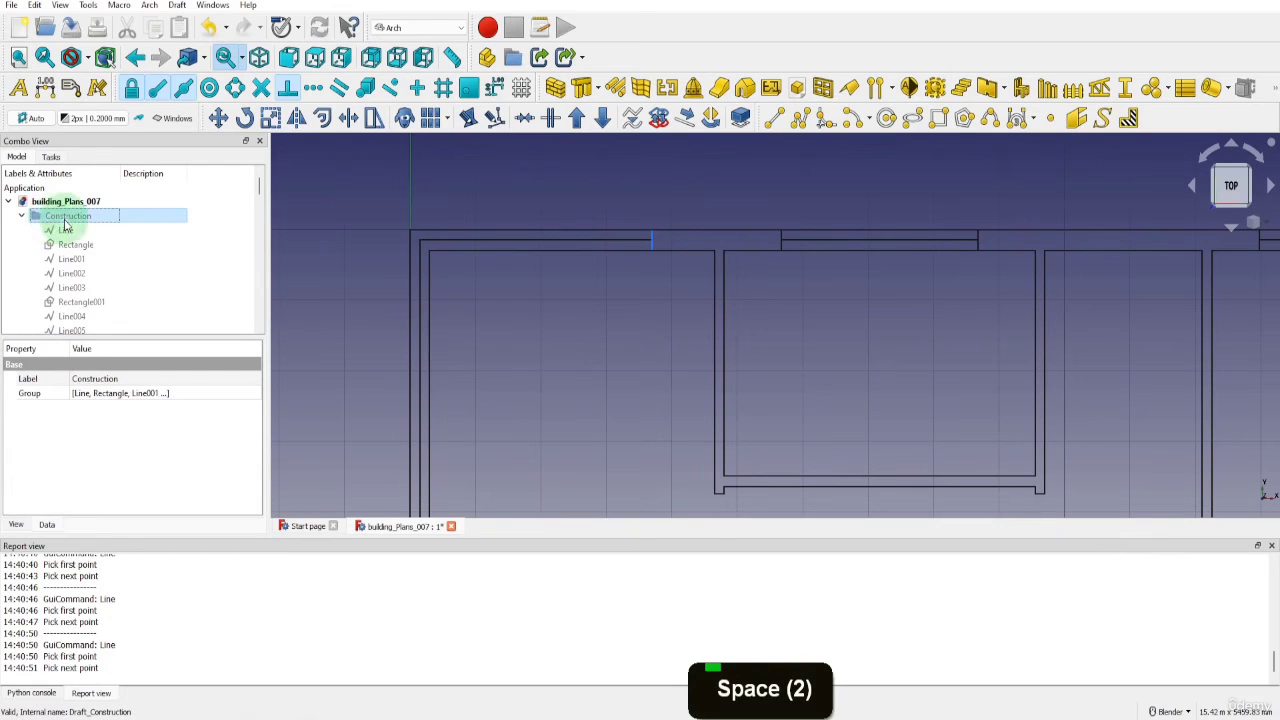
click(21, 216)
click(22, 231)
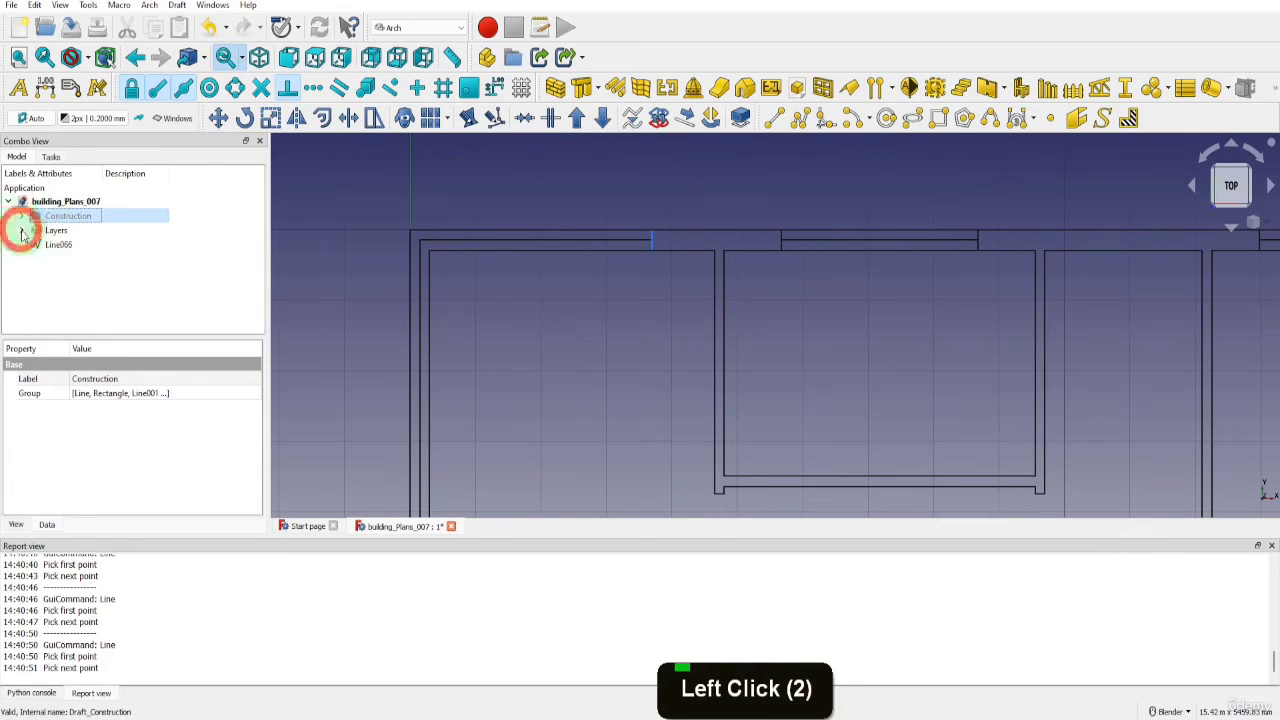
click(56, 248)
drag(56, 252, 60, 222)
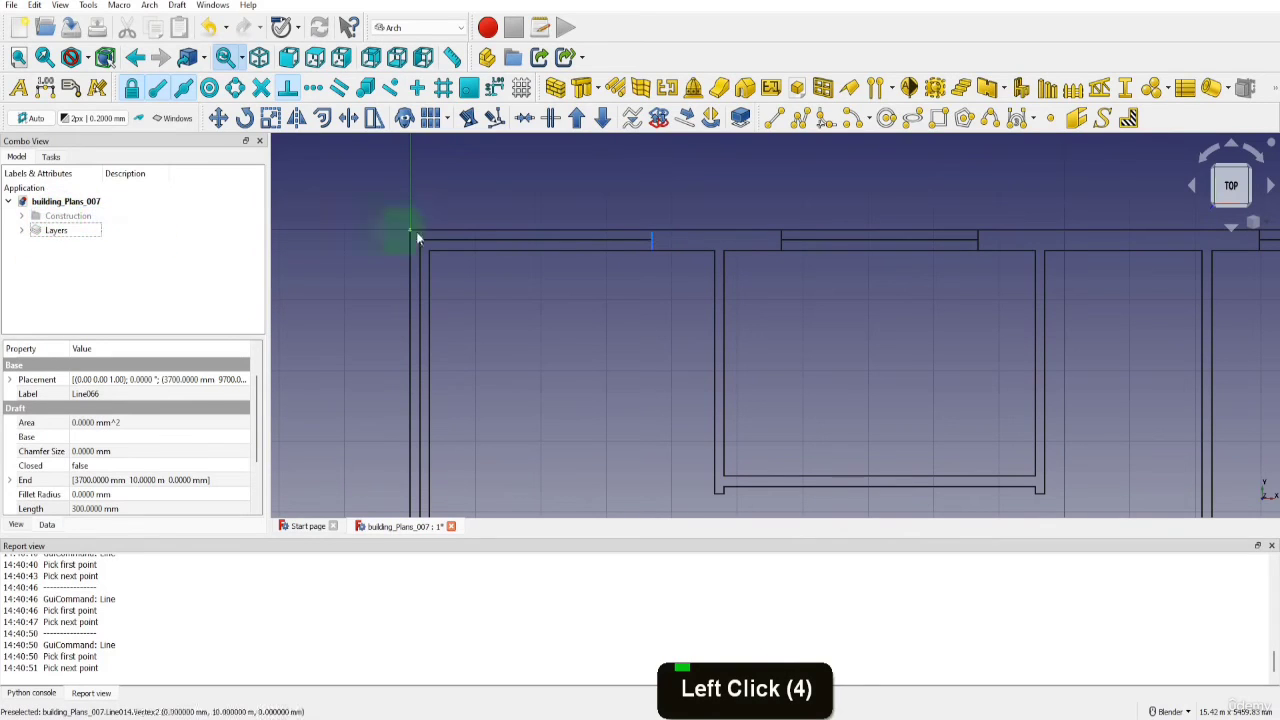
Delete the top and bottom walls' full-length outer lines and the left room's two horizontal inner wall lines
click(528, 232)
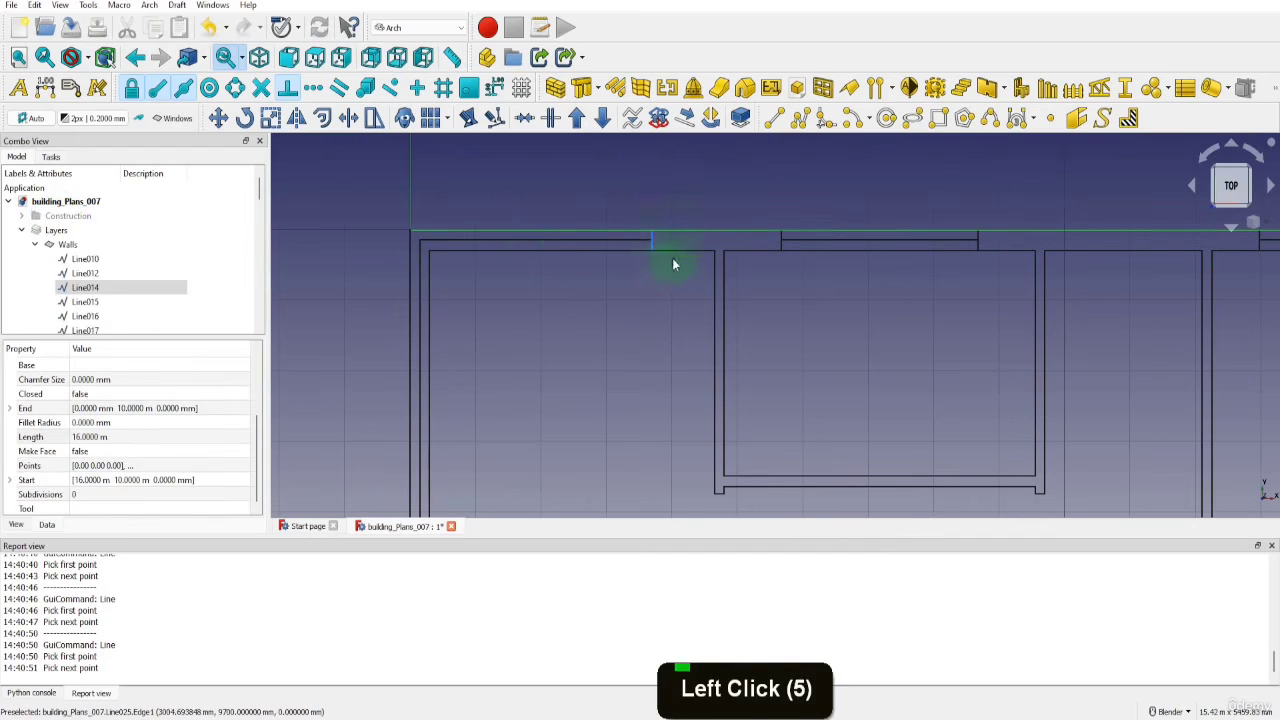
ctrl+click(673, 264)
scroll(663, 211, down, 6)
scroll(670, 428, up, 4)
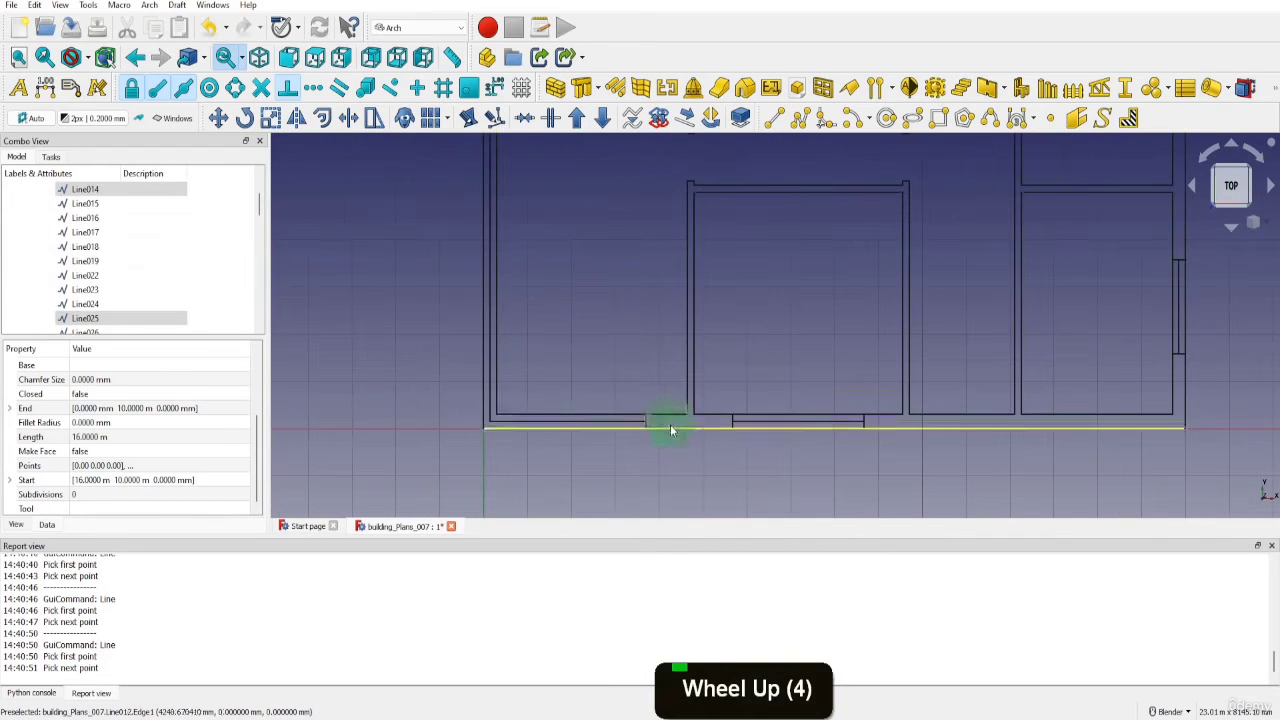
ctrl+click(670, 414)
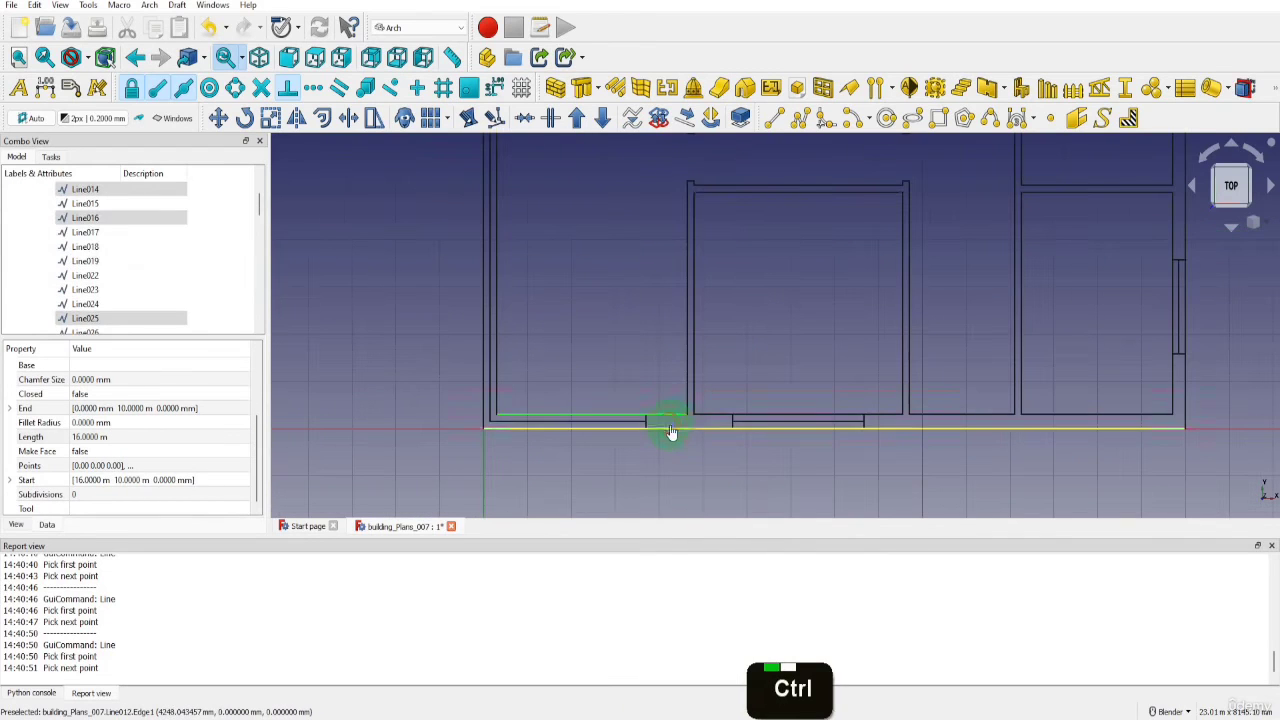
ctrl+click(671, 429)
key(Delete)
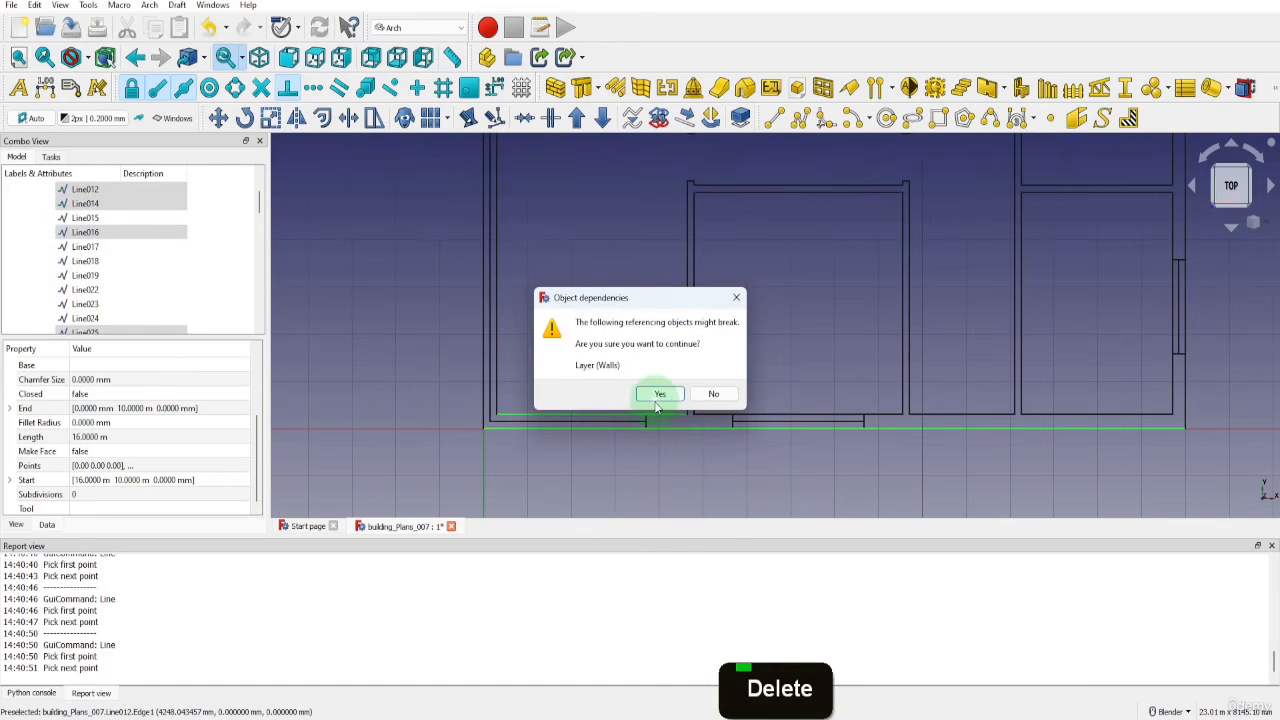
click(658, 394)
Hide the remaining vertical construction line in the top wall together with the whole Construction group
scroll(626, 460, down, 4)
scroll(628, 242, up, 6)
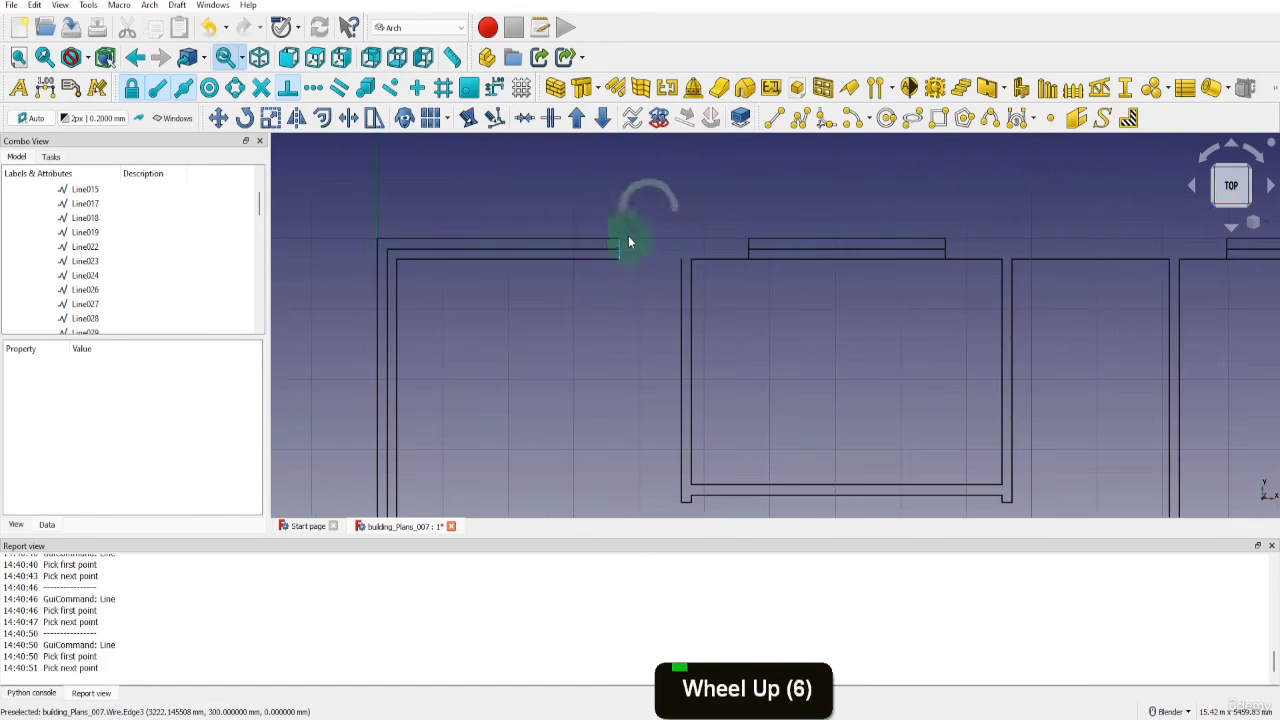
click(620, 245)
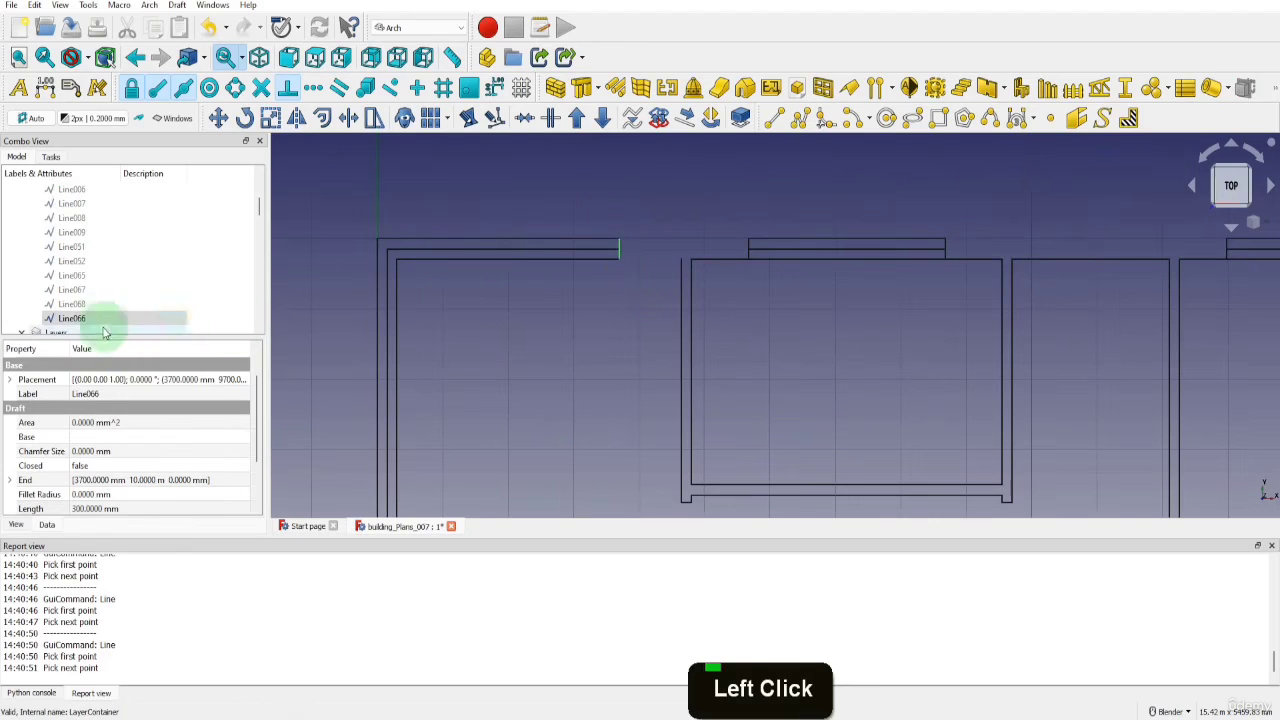
drag(92, 318, 75, 222)
scroll(89, 187, up, 20)
scroll(84, 185, up, 11)
key(space)
key(space)
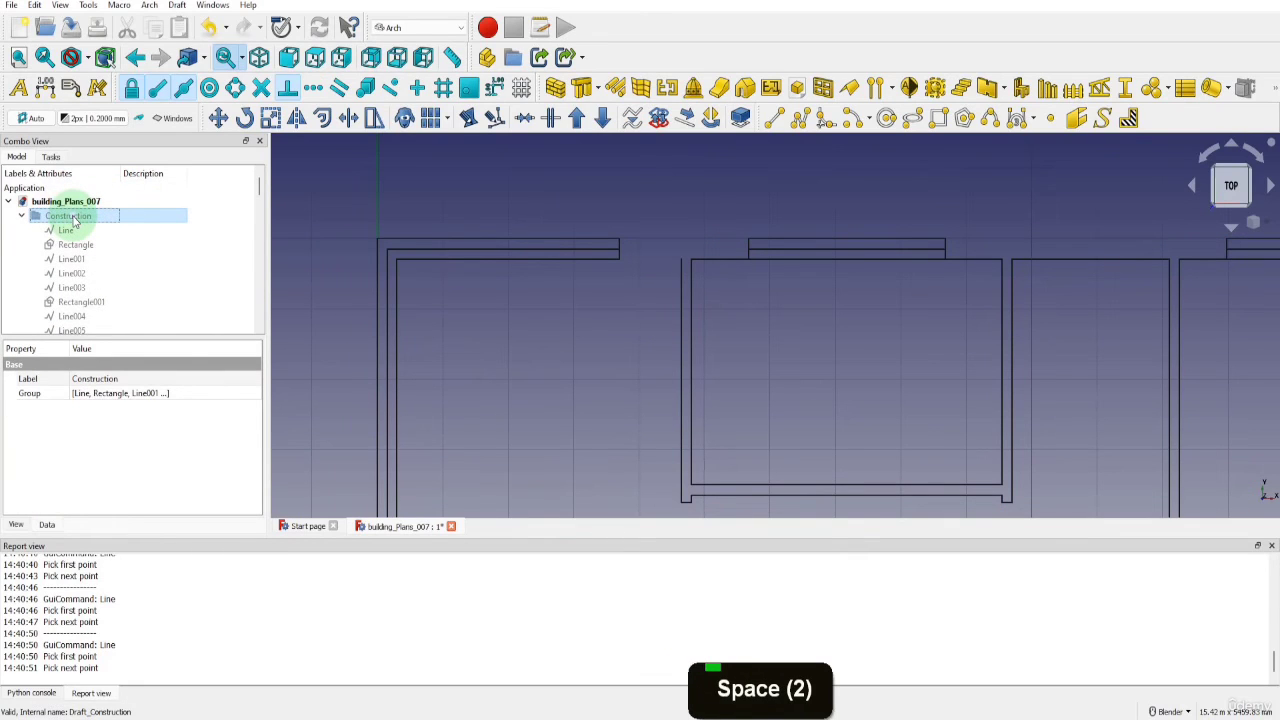
click(22, 215)
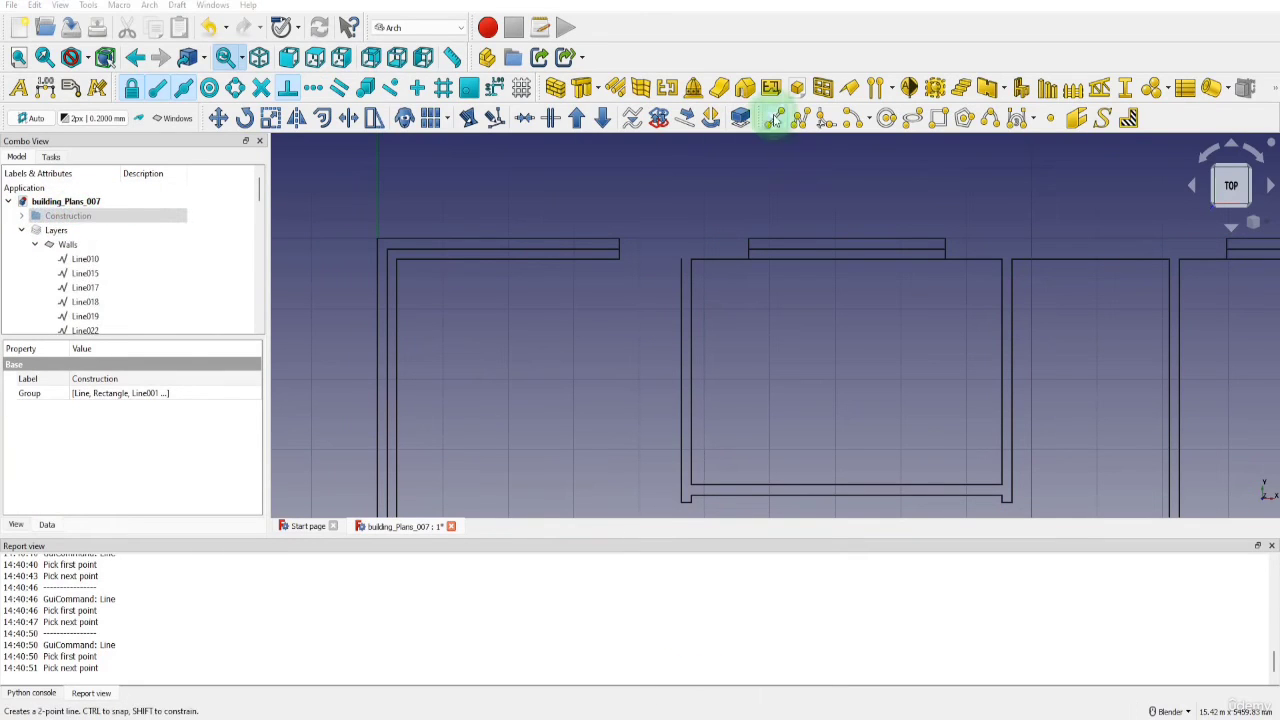
Draw a line along the top wall's outer edge from the left room's window end to the neighbouring window's outer corner
click(775, 120)
scroll(651, 237, up, 3)
click(572, 242)
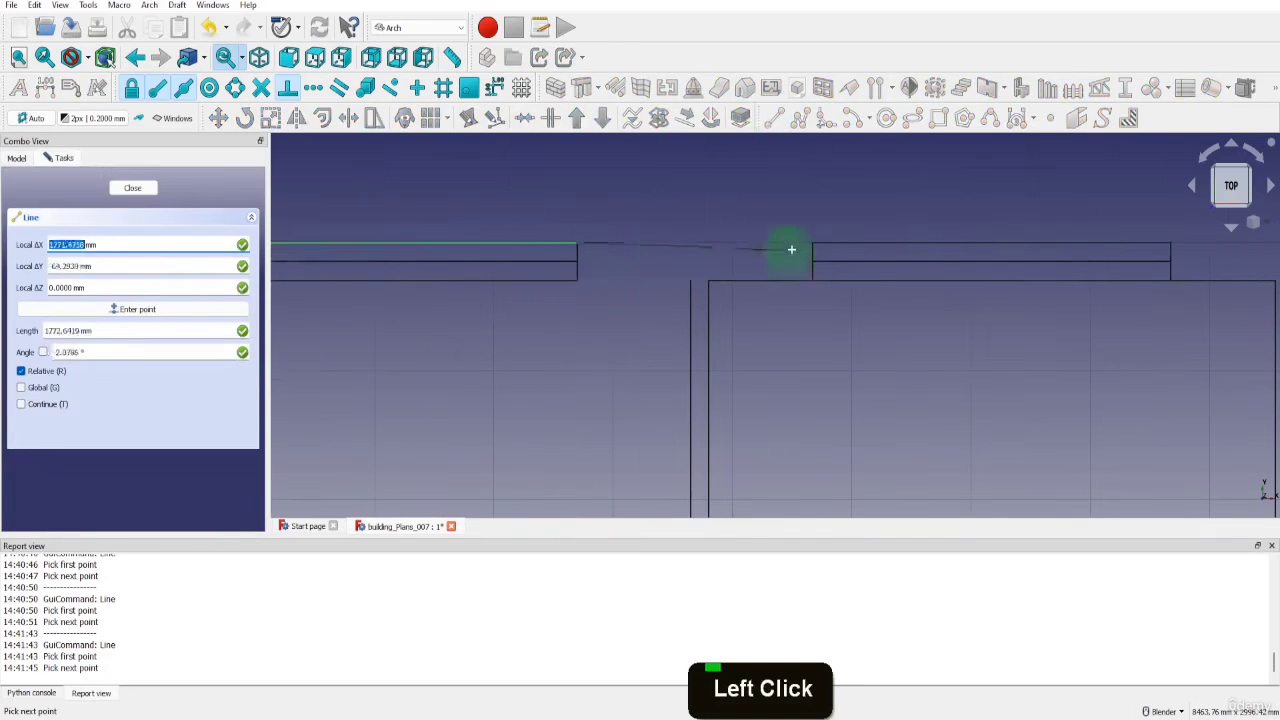
click(813, 242)
Draw a line along the top wall's inner edge from the left room's window end to the partition wall
key(l)
key(i)
click(570, 279)
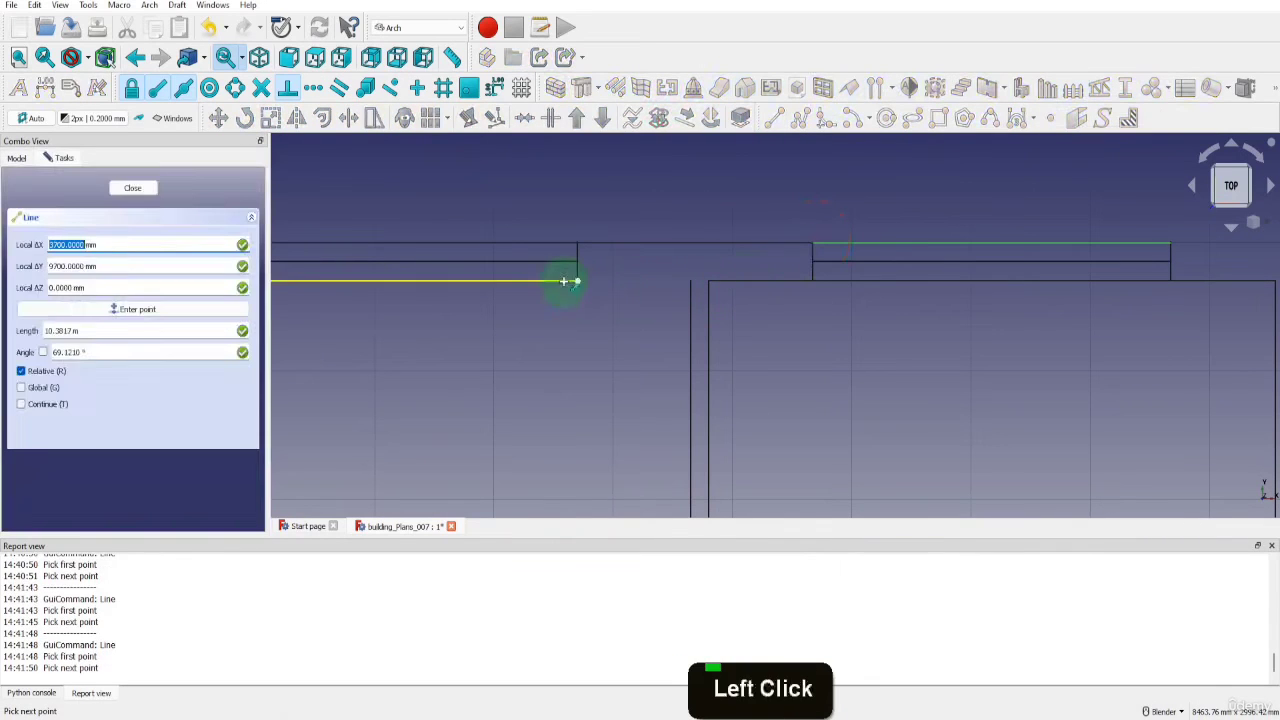
click(689, 284)
Draw a line along the bottom wall's inner edge from the left room's window end to the partition wall
scroll(689, 268, down, 8)
scroll(615, 458, up, 8)
key(l)
key(i)
click(576, 426)
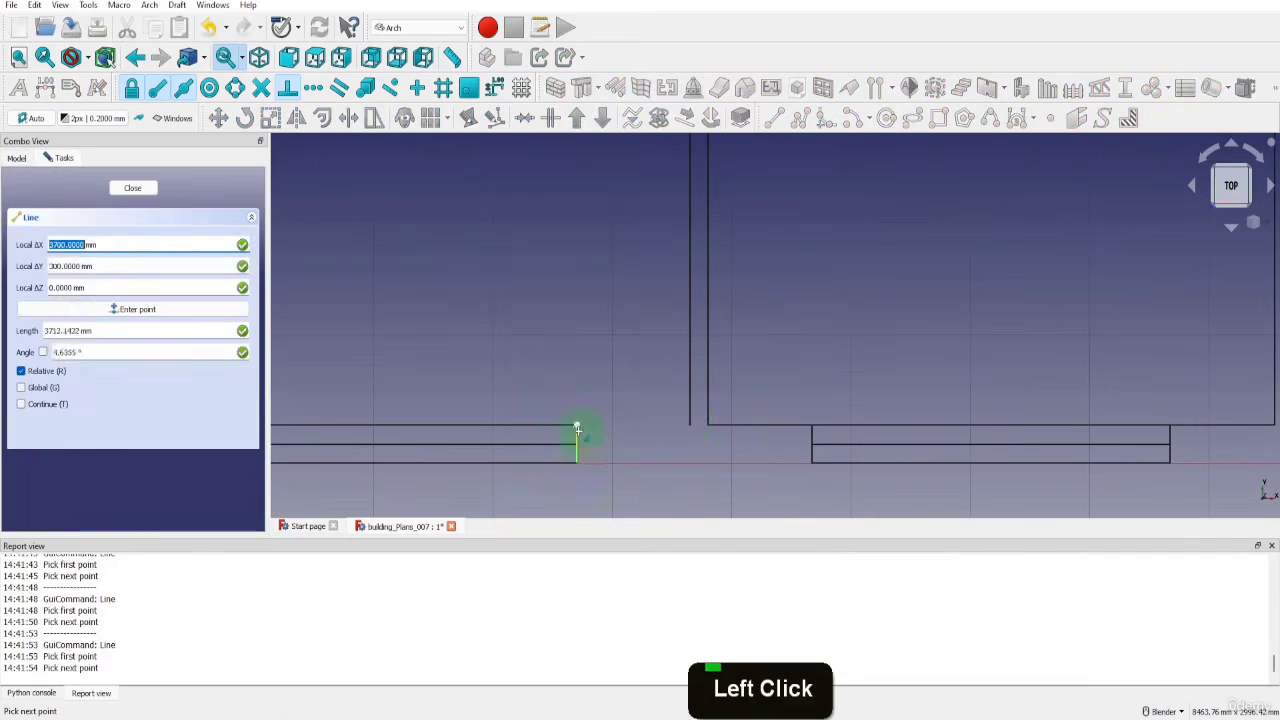
click(689, 425)
Draw a line along the bottom wall's outer edge from the left room's window end to the neighbouring window's outer corner
key(l)
key(i)
click(576, 463)
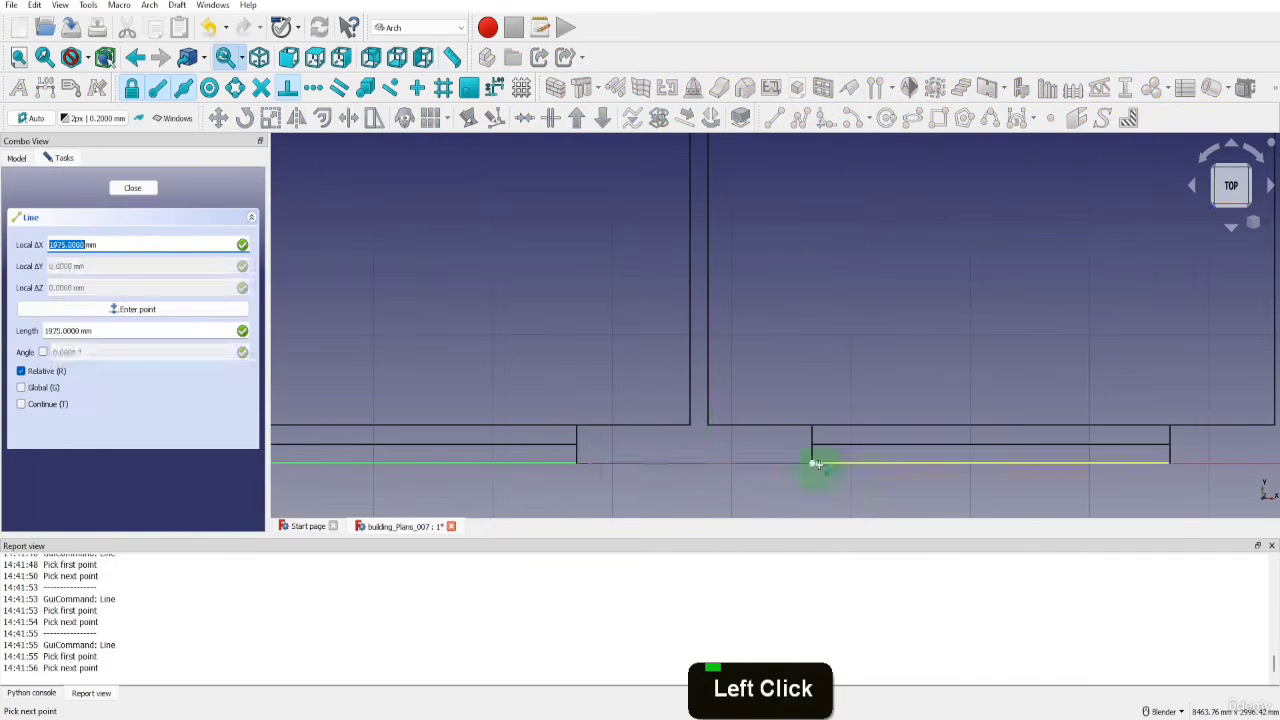
click(813, 463)
Draw a line along the bottom wall's outer edge from the second window's far corner to the building's right outer corner
scroll(857, 443, down, 7)
scroll(606, 400, up, 7)
key(l)
key(i)
click(589, 399)
scroll(696, 412, down, 2)
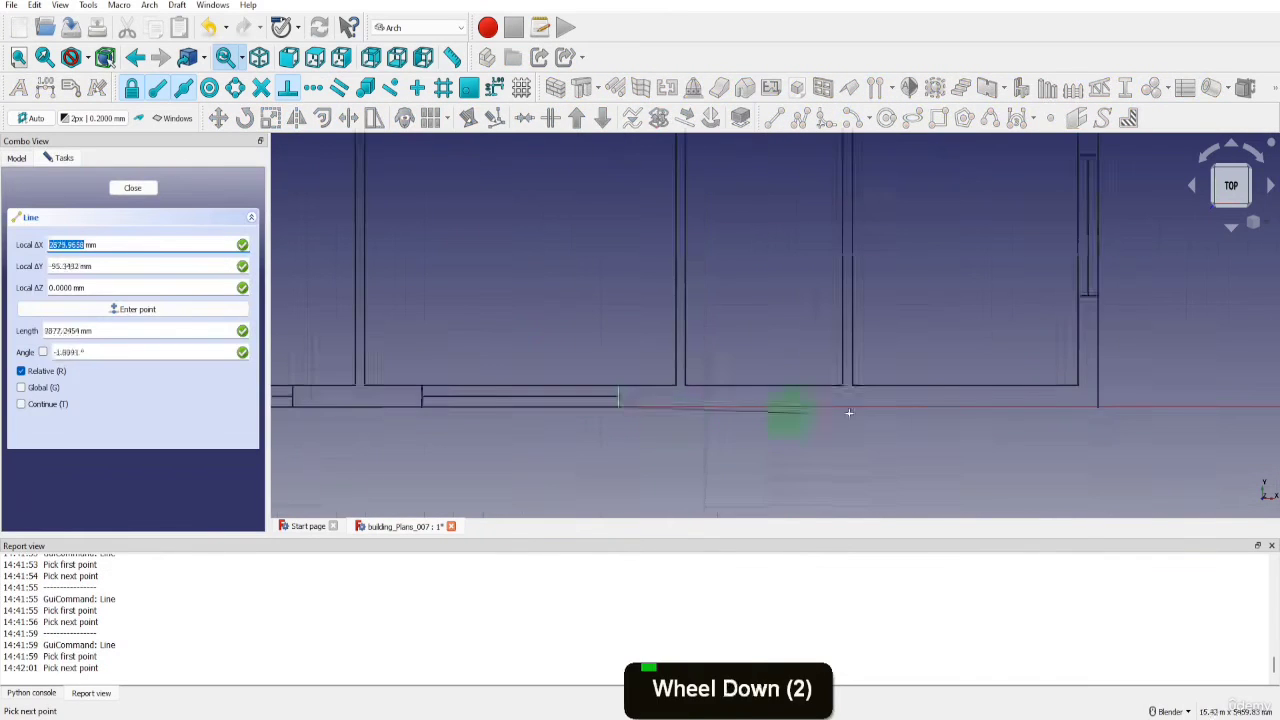
scroll(1106, 405, up, 2)
click(1089, 409)
Draw a line along the top wall's outer edge from the building's right outer corner to the nearest window's outer corner
scroll(1038, 418, down, 9)
scroll(1032, 250, up, 8)
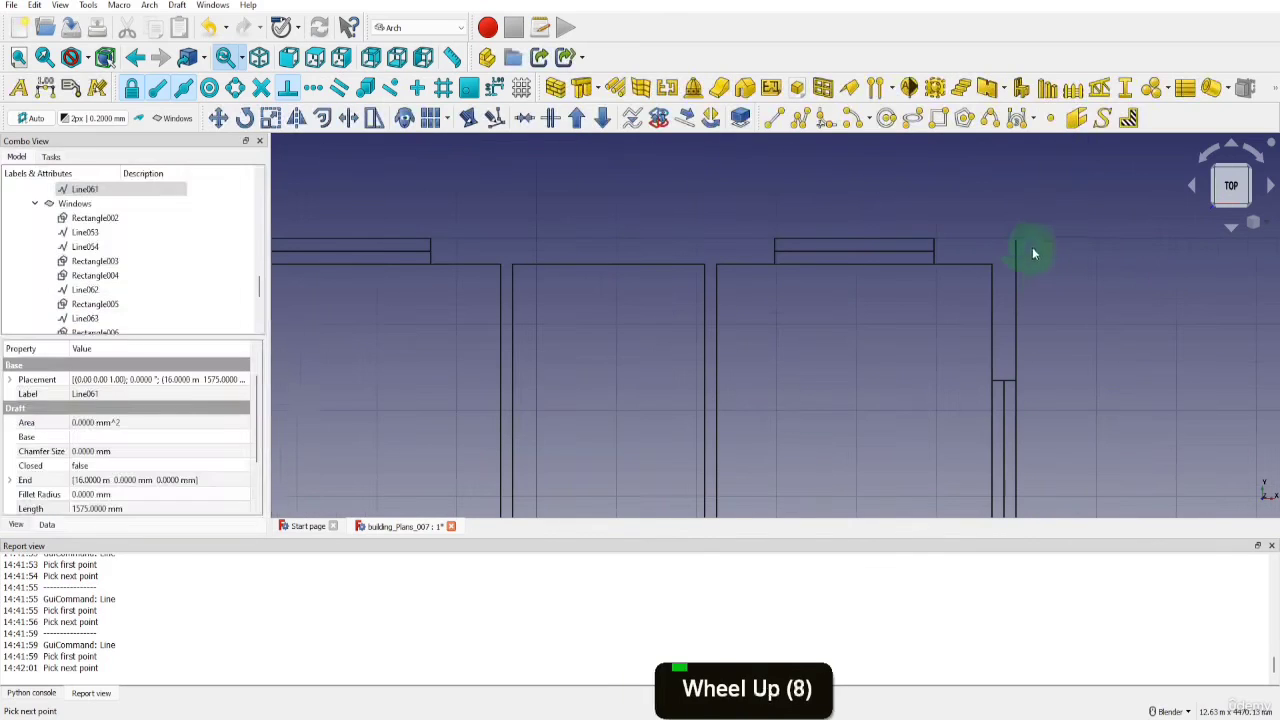
key(l)
key(i)
click(933, 248)
Draw a line along the top wall's outer edge between the facing outer corners of the rightmost window and the middle window
click(778, 242)
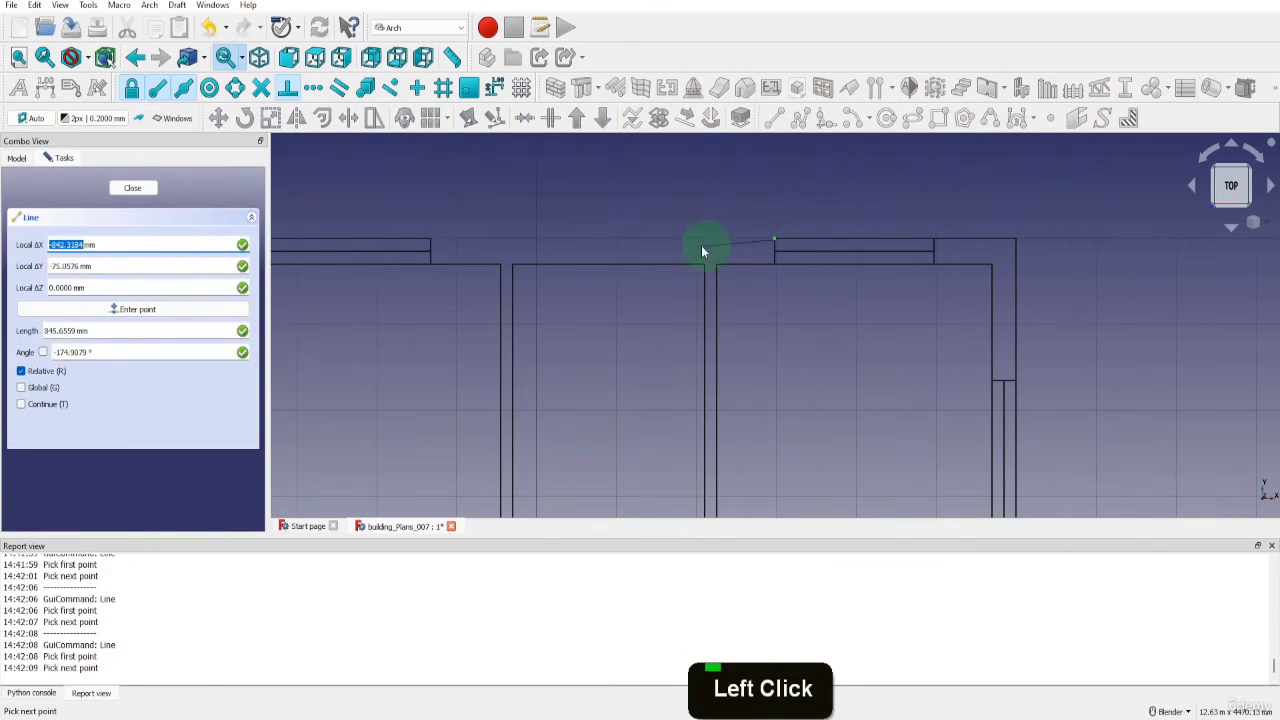
scroll(748, 246, up, 7)
key(Escape)
key(l)
key(i)
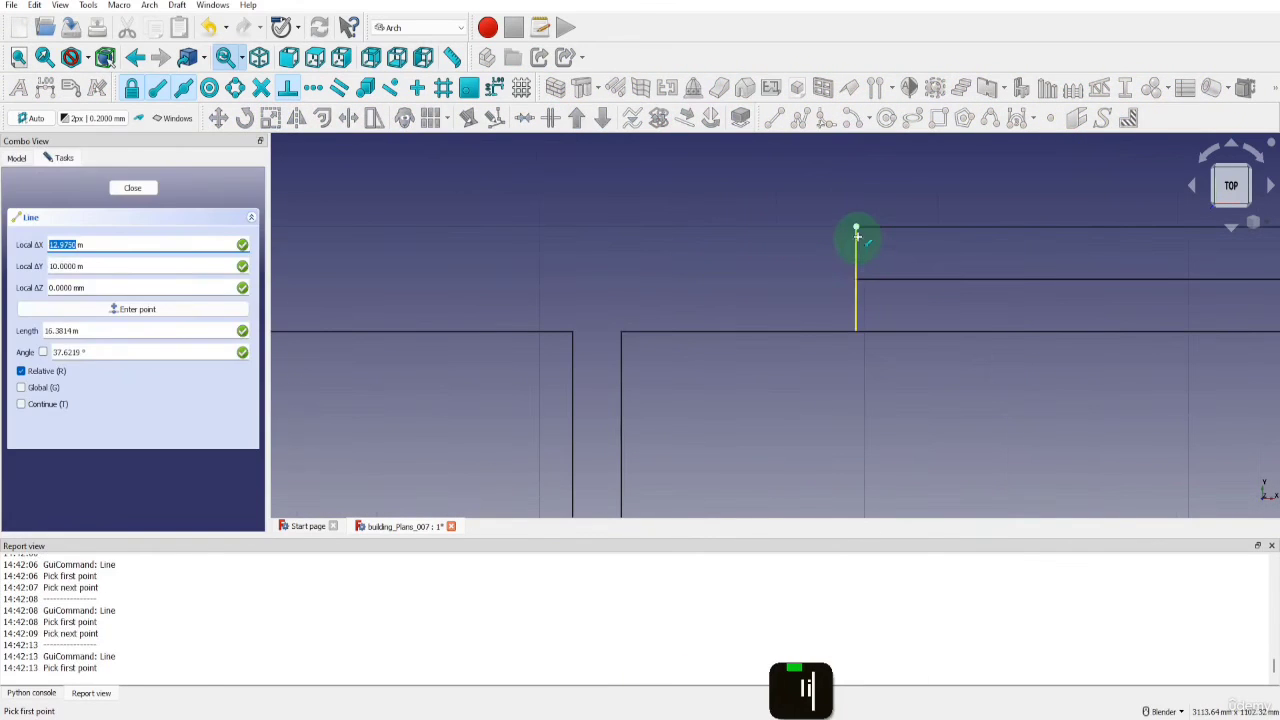
click(856, 231)
scroll(862, 245, down, 6)
click(440, 238)
scroll(731, 247, down, 6)
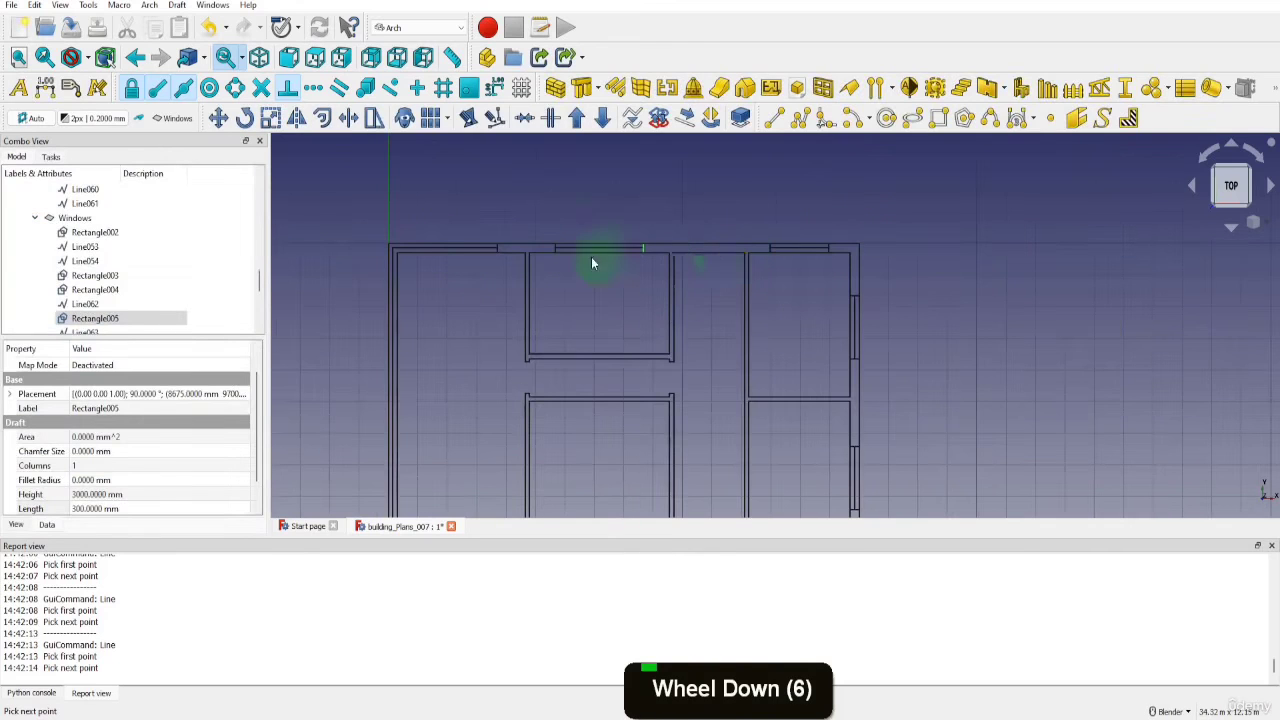
scroll(591, 257, down, 2)
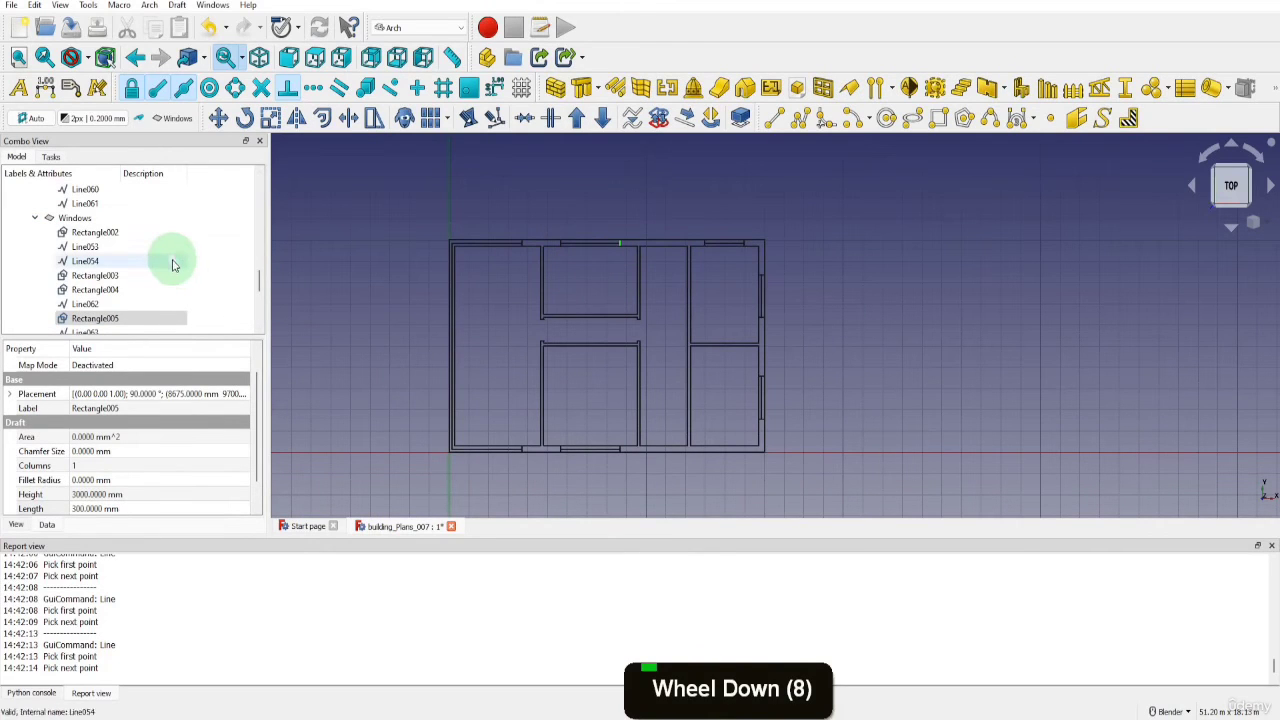
Move the seven newly drawn wall lines, Line072 to Line078, into the layer listed just above Windows, and collapse the Windows layer
click(530, 458)
scroll(157, 286, down, 7)
click(97, 318)
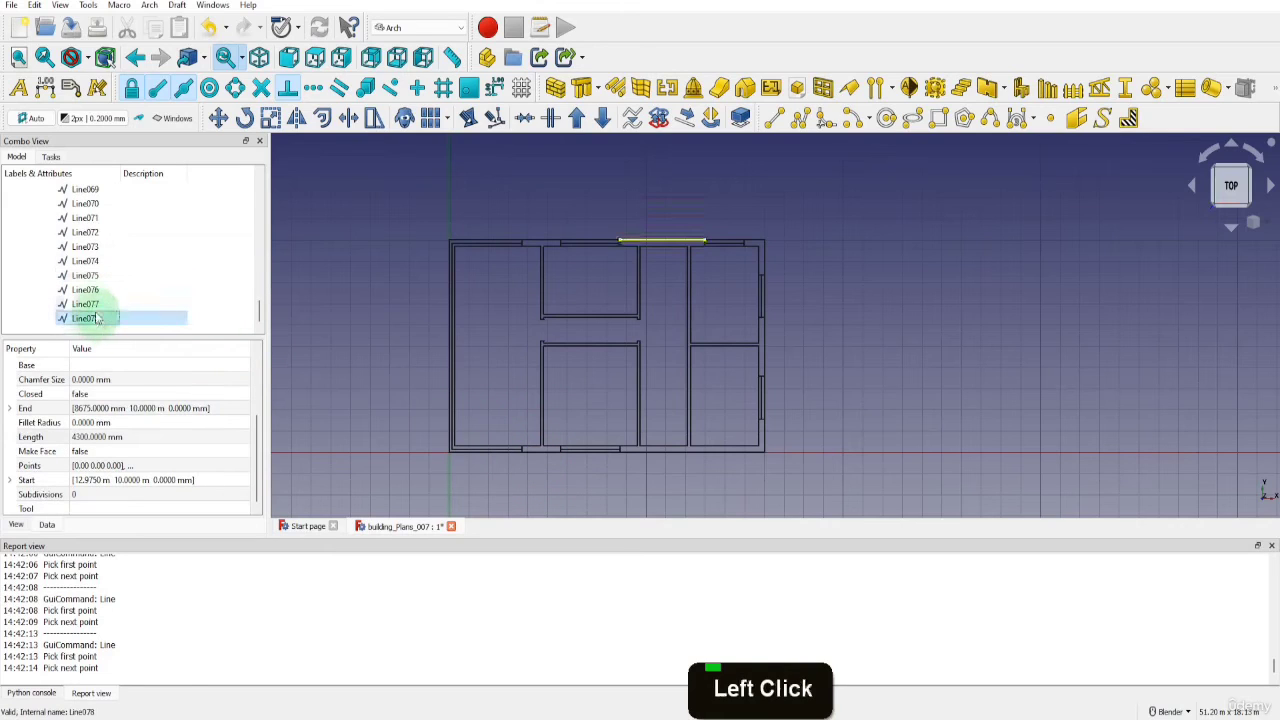
ctrl+click(88, 303)
ctrl+click(90, 289)
ctrl+click(92, 276)
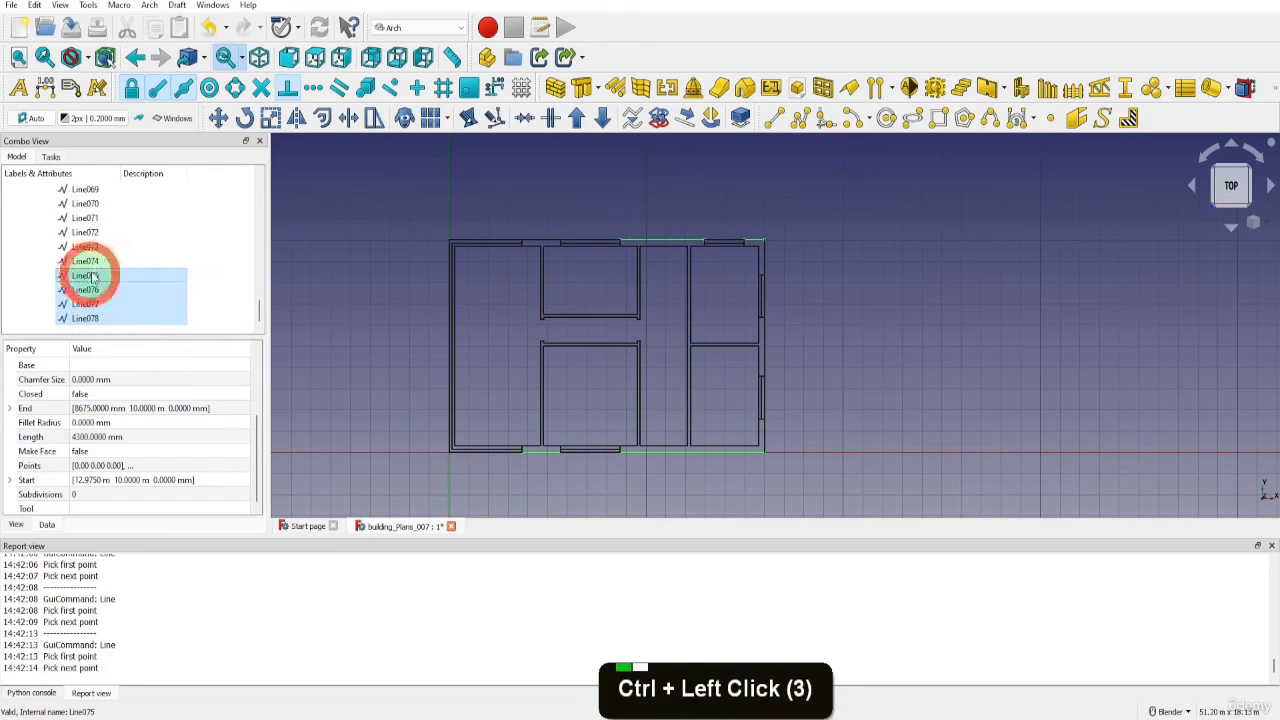
ctrl+click(87, 261)
ctrl+click(85, 246)
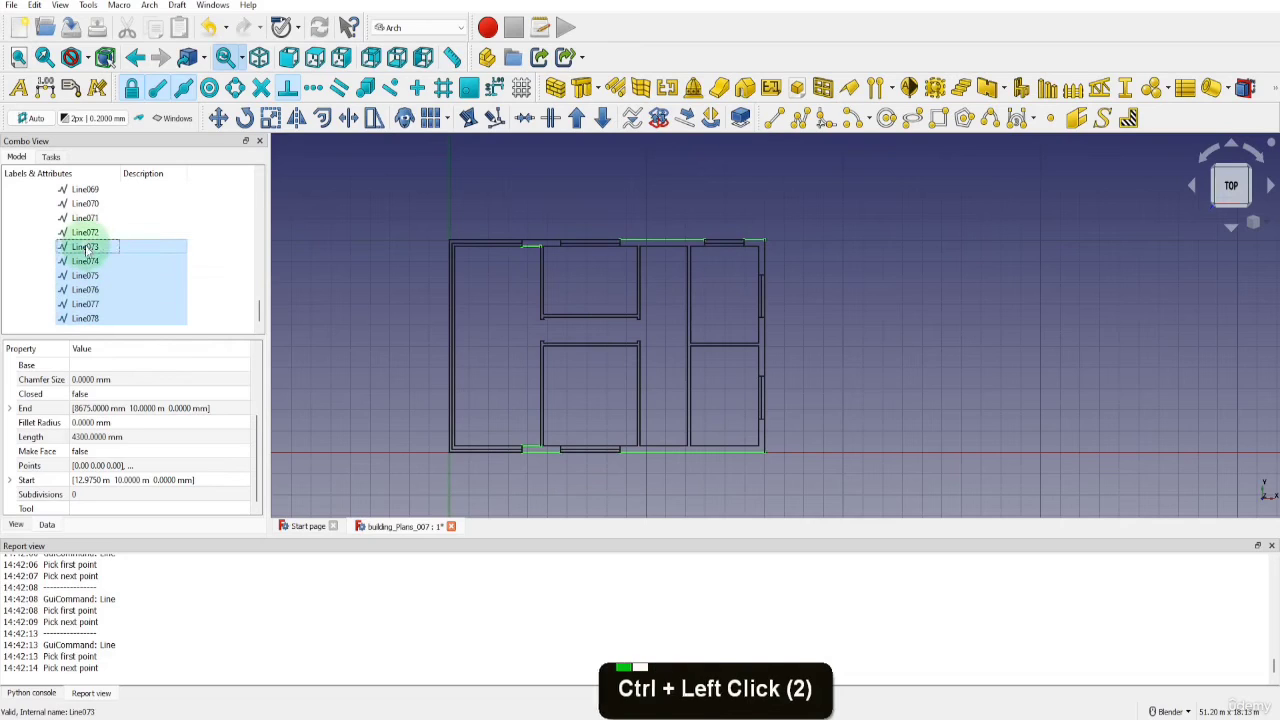
ctrl+click(85, 232)
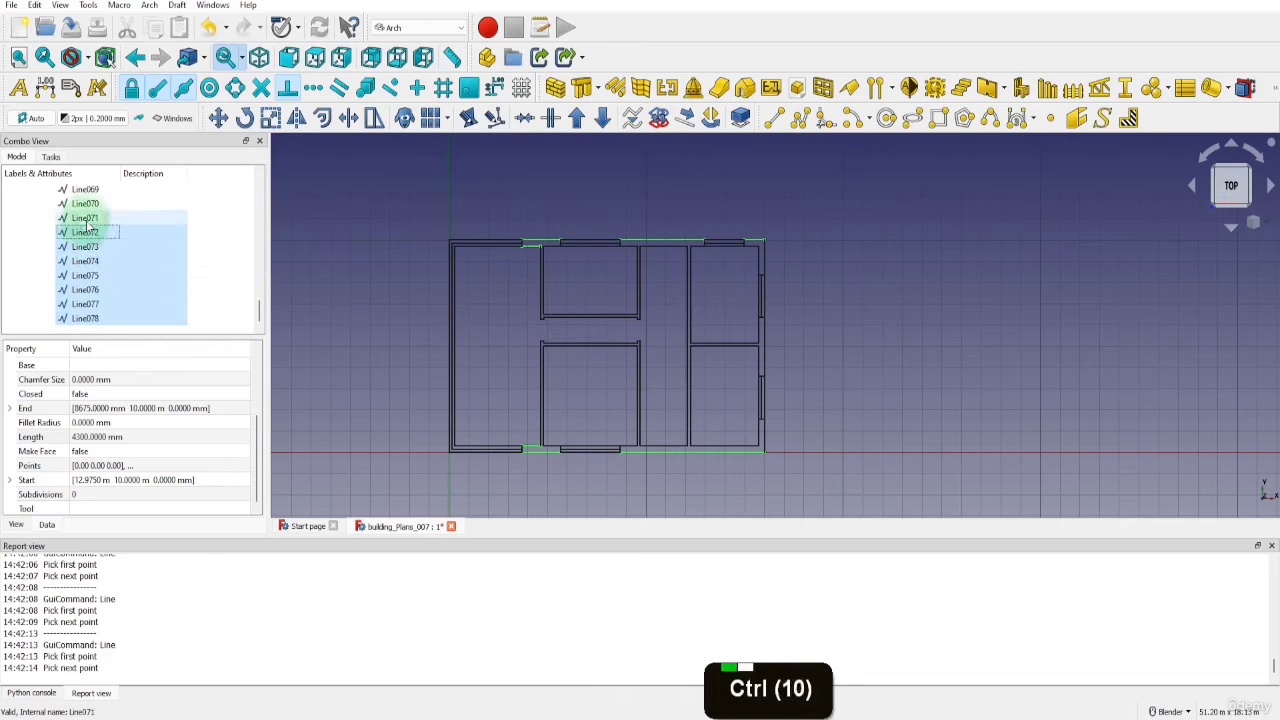
ctrl+click(88, 219)
ctrl+click(88, 219)
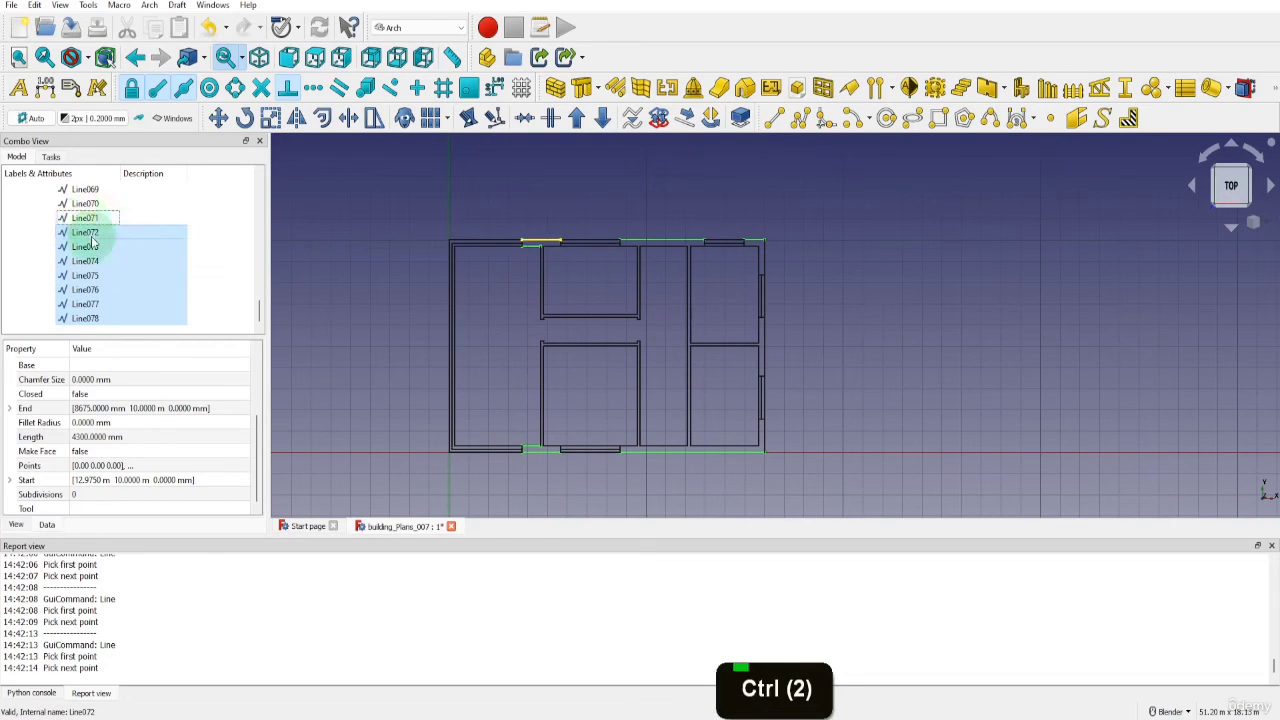
scroll(95, 250, up, 3)
scroll(98, 275, down, 2)
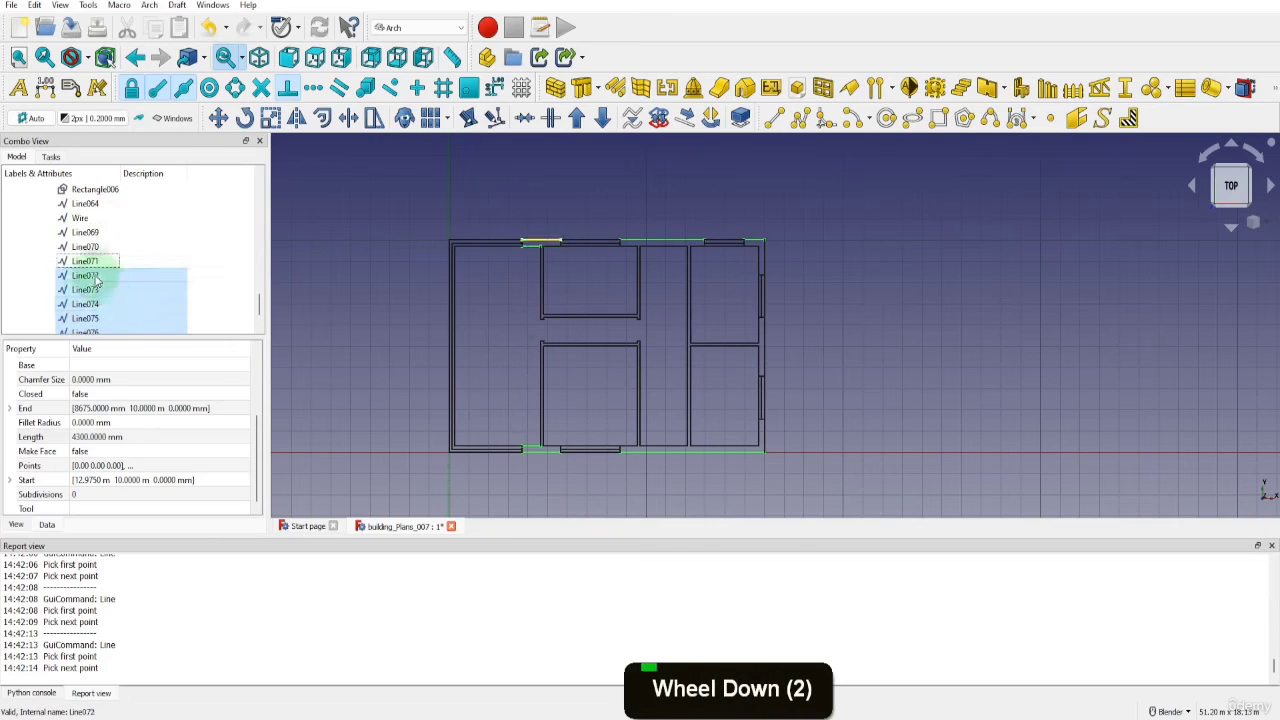
drag(98, 279, 106, 243)
scroll(109, 187, up, 5)
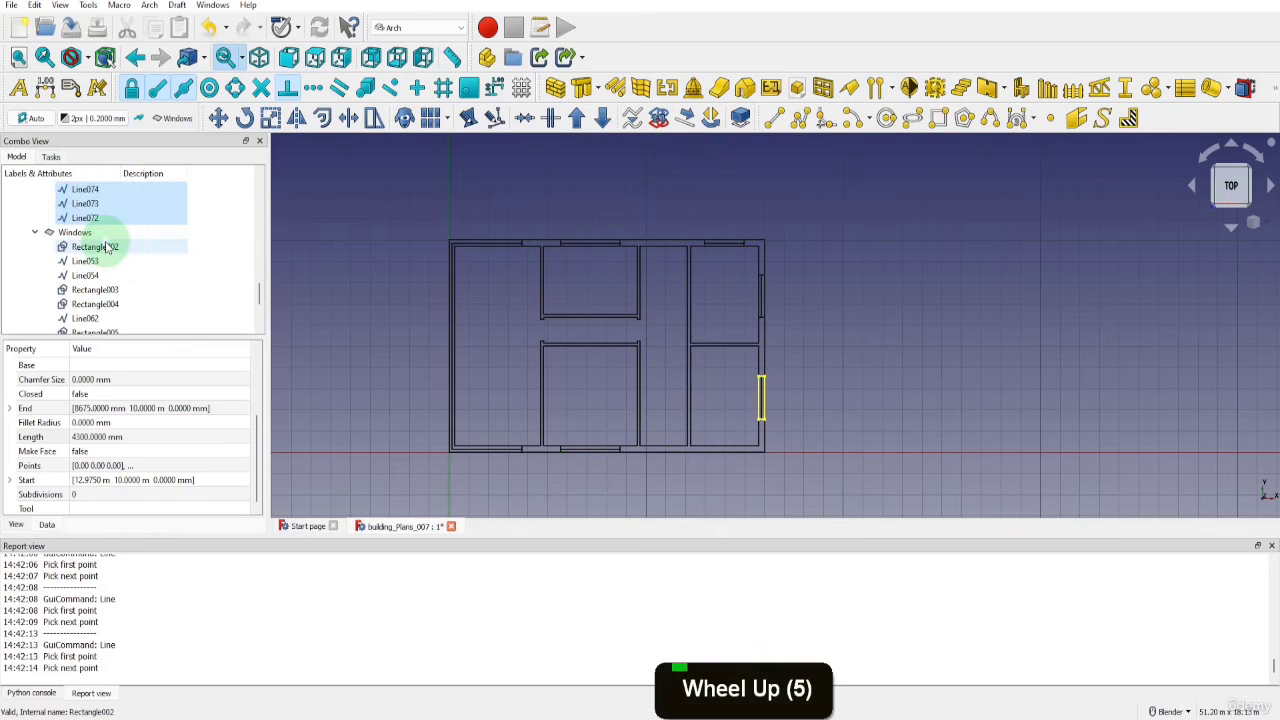
click(37, 231)
scroll(45, 229, up, 3)
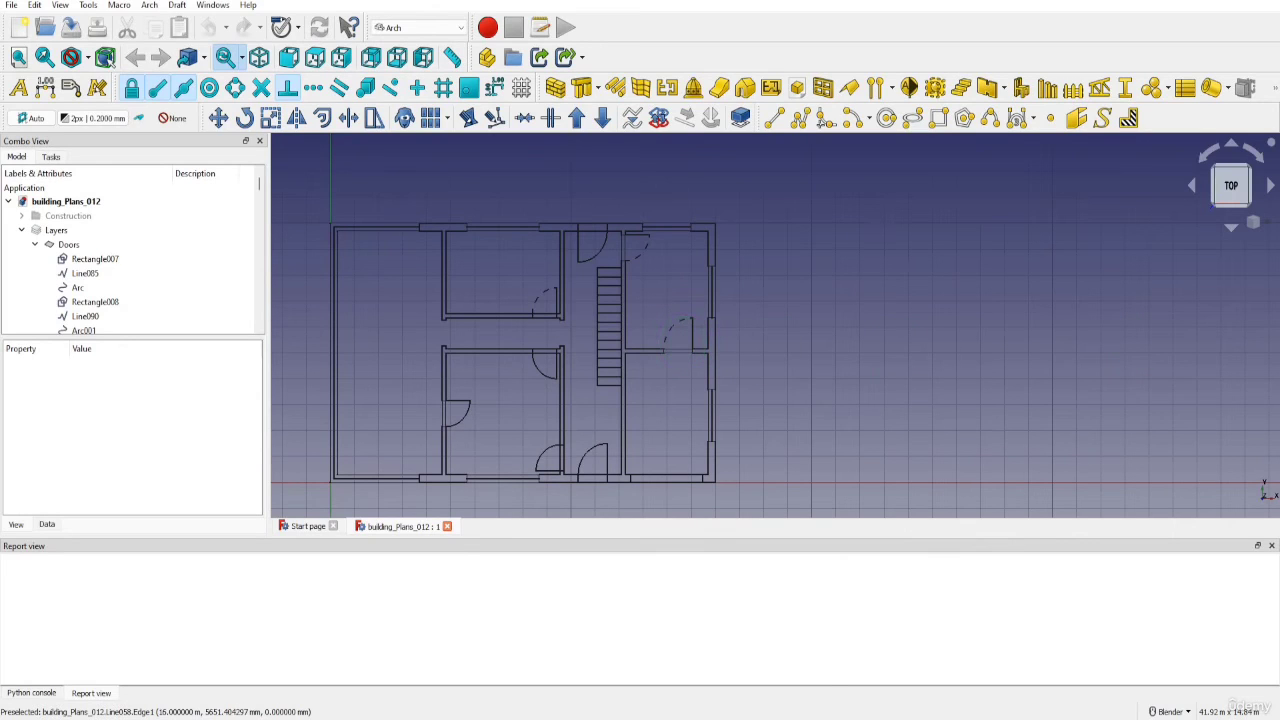
Switch to the browser, open the FreeCAD and DWG Import documentation from the search results, and find the ODA File Converter section
drag(1279, 140, 579, 3)
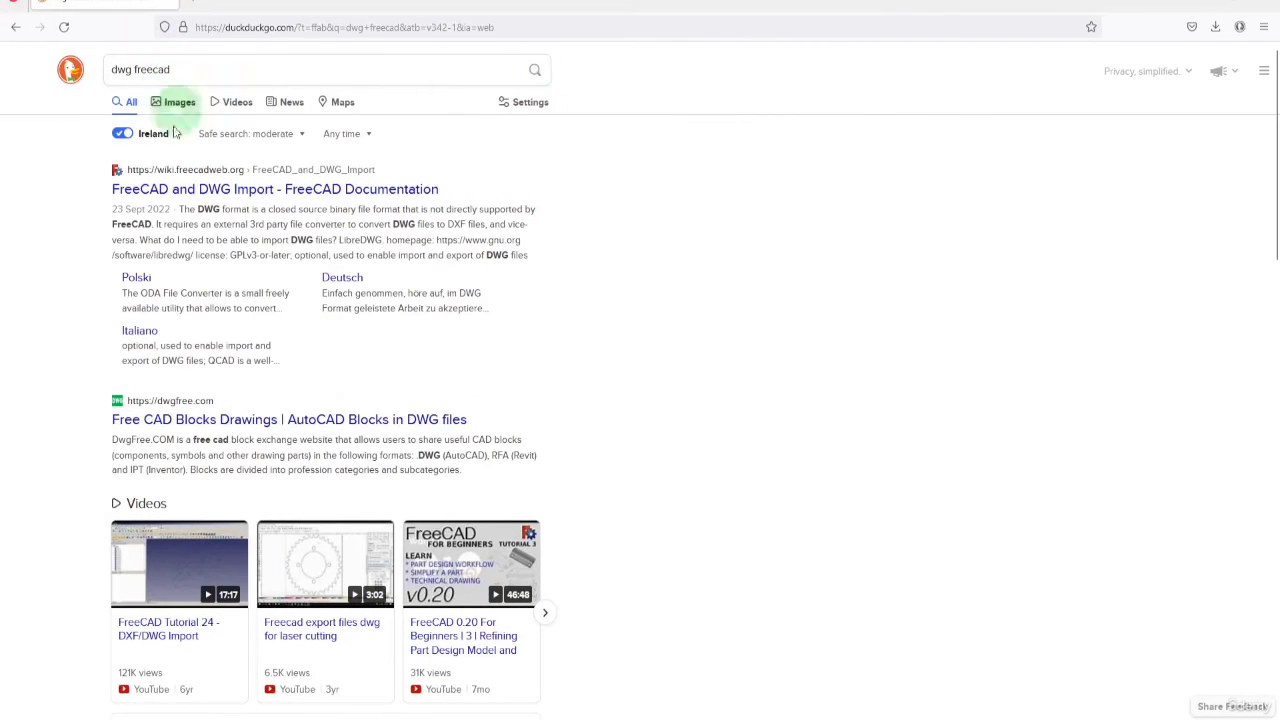
click(210, 189)
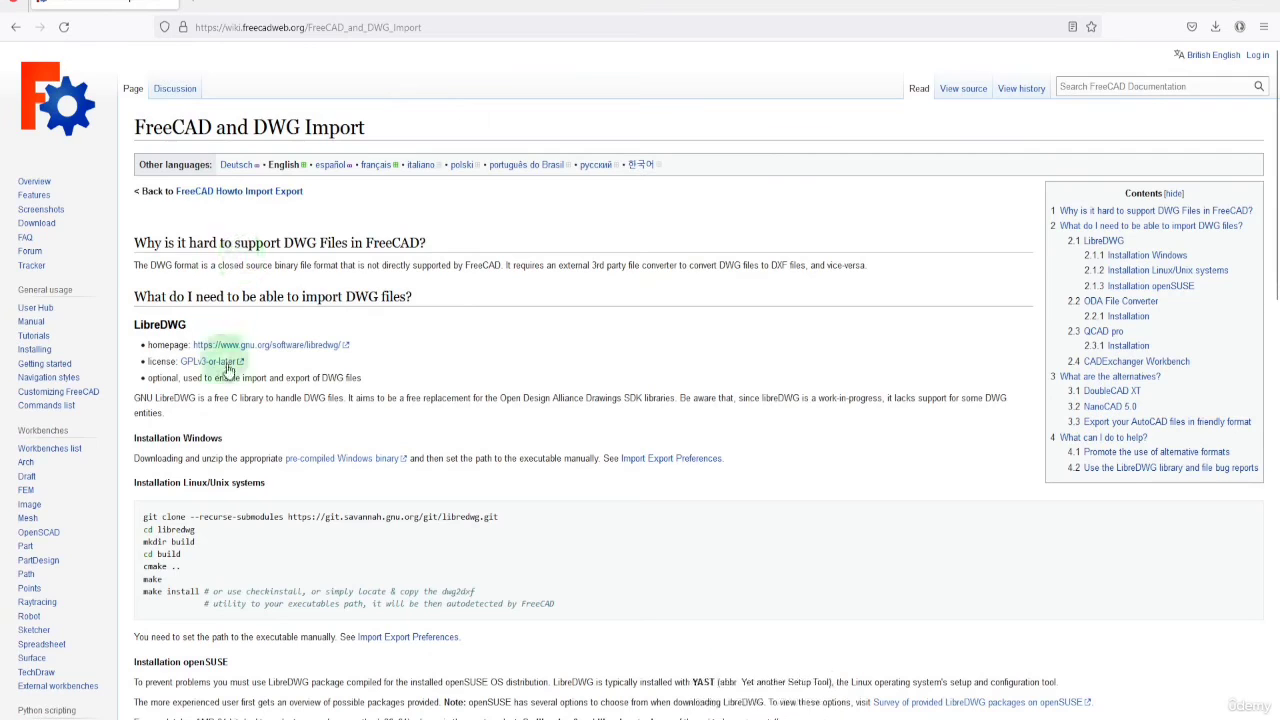
scroll(425, 342, down, 8)
scroll(425, 342, down, 1)
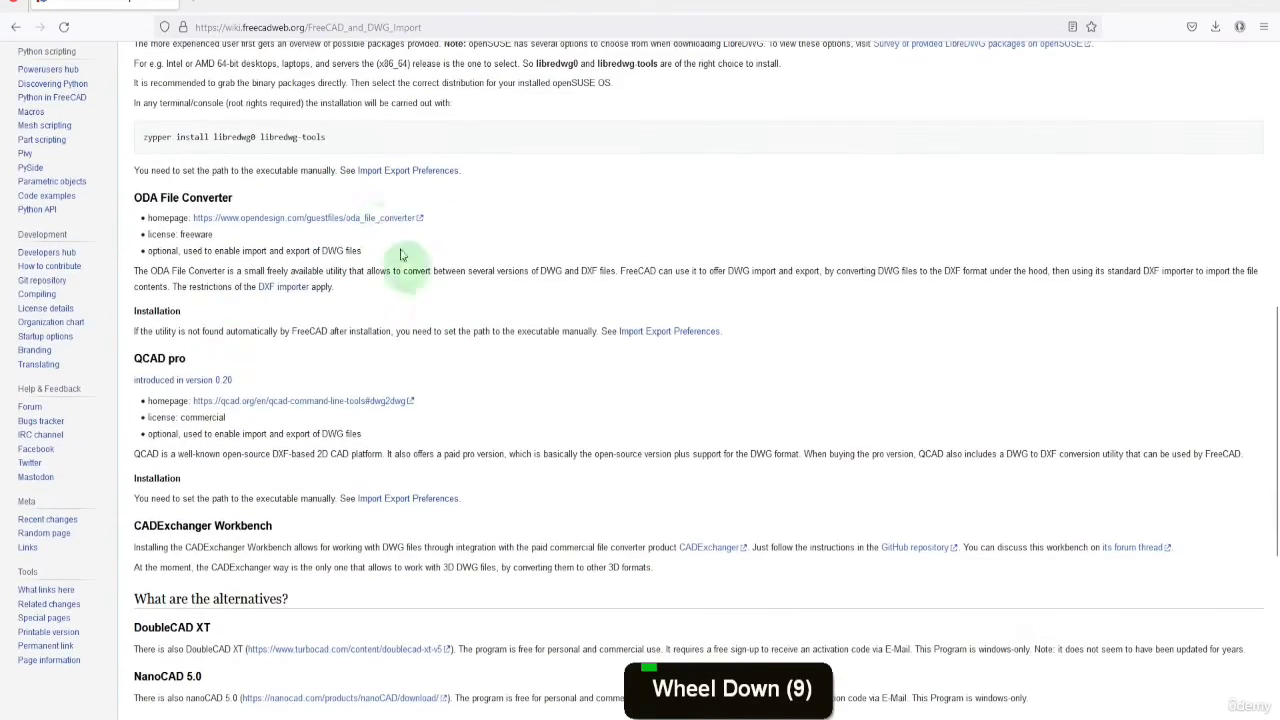
Open the ODA File Converter homepage in a new tab and look through its downloads for each operating system
right_click(249, 220)
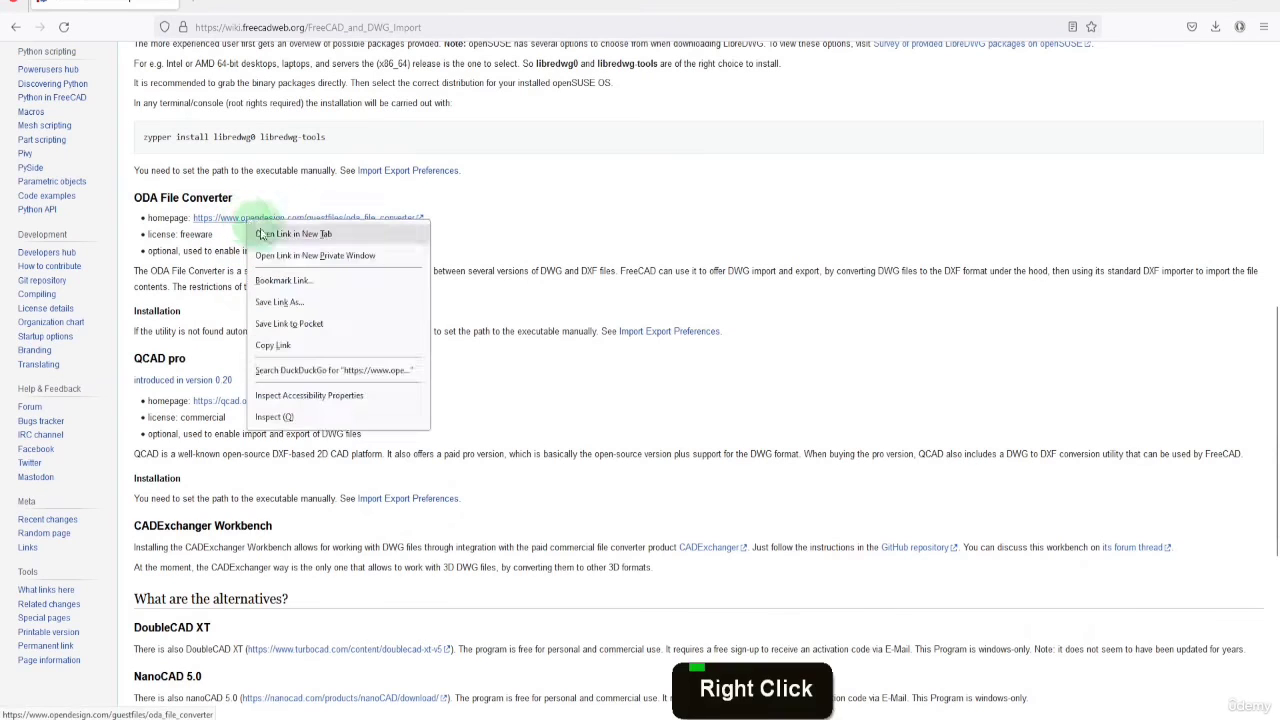
click(261, 234)
click(251, 4)
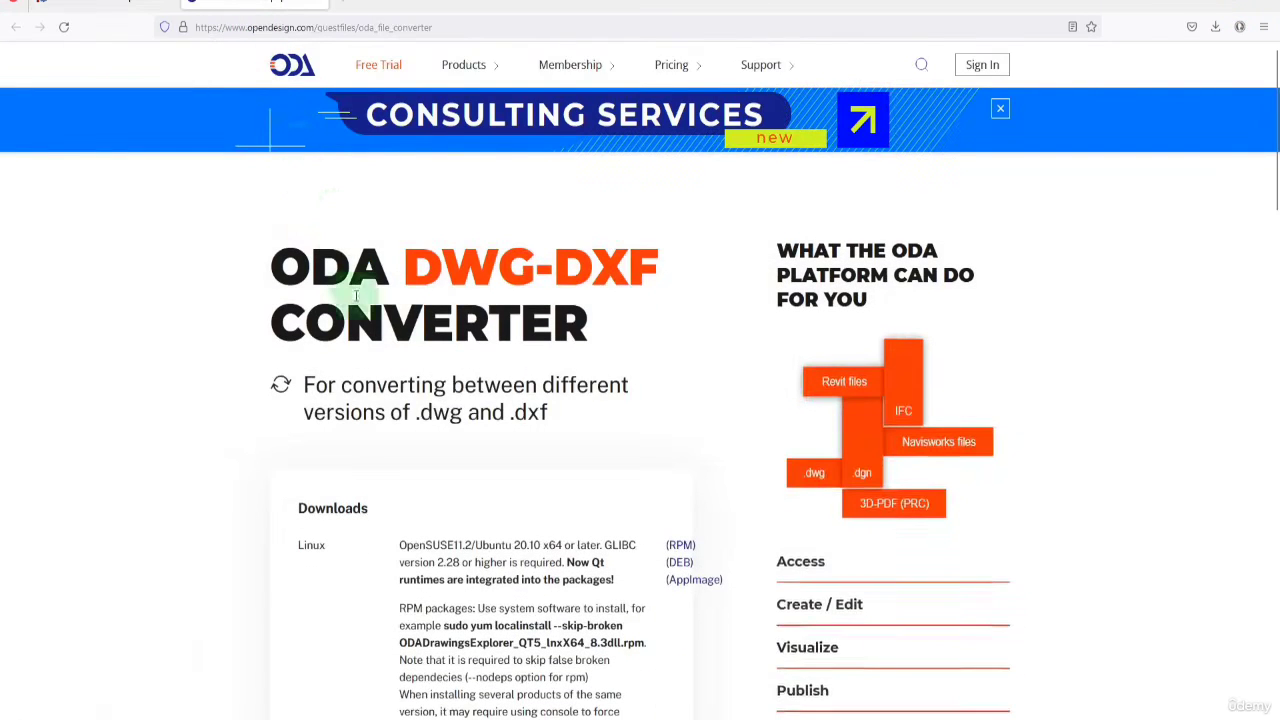
scroll(309, 323, down, 14)
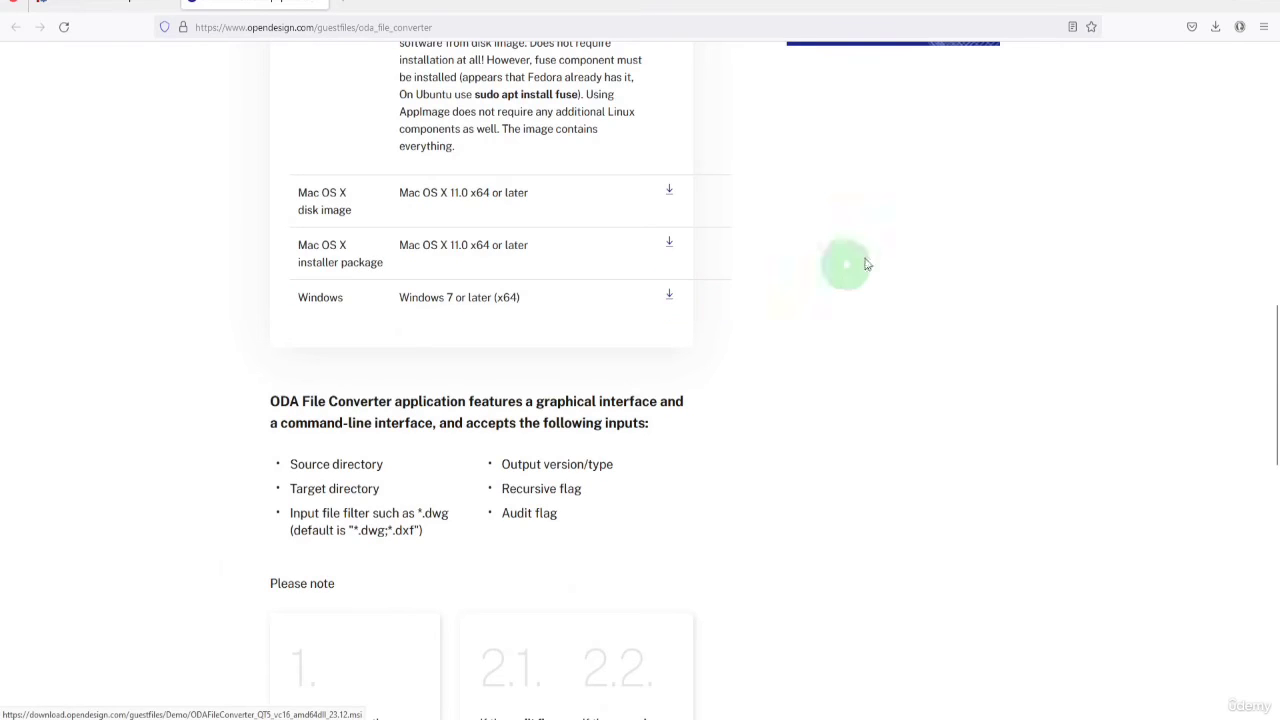
Return to FreeCAD and set the DWG import-export preference's file converter path to ODAFileConverter.exe in the ODAFileConverter 23.12.0 folder
click(1203, 8)
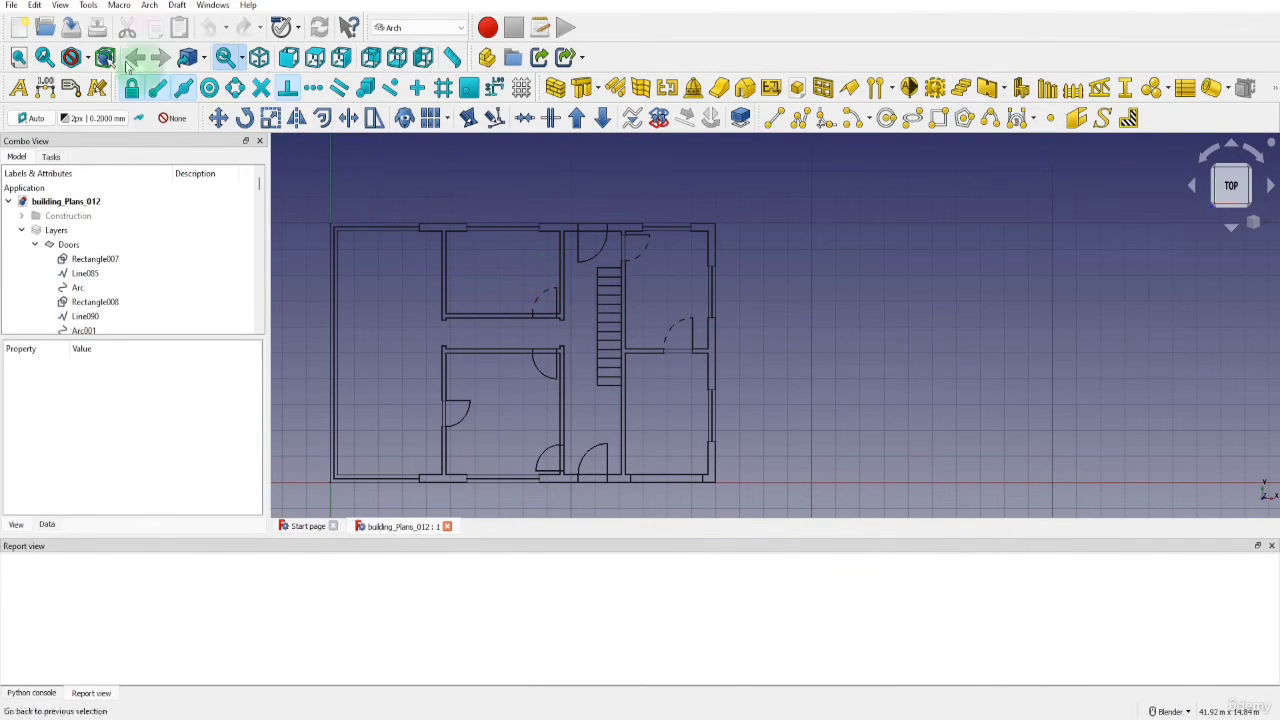
click(34, 5)
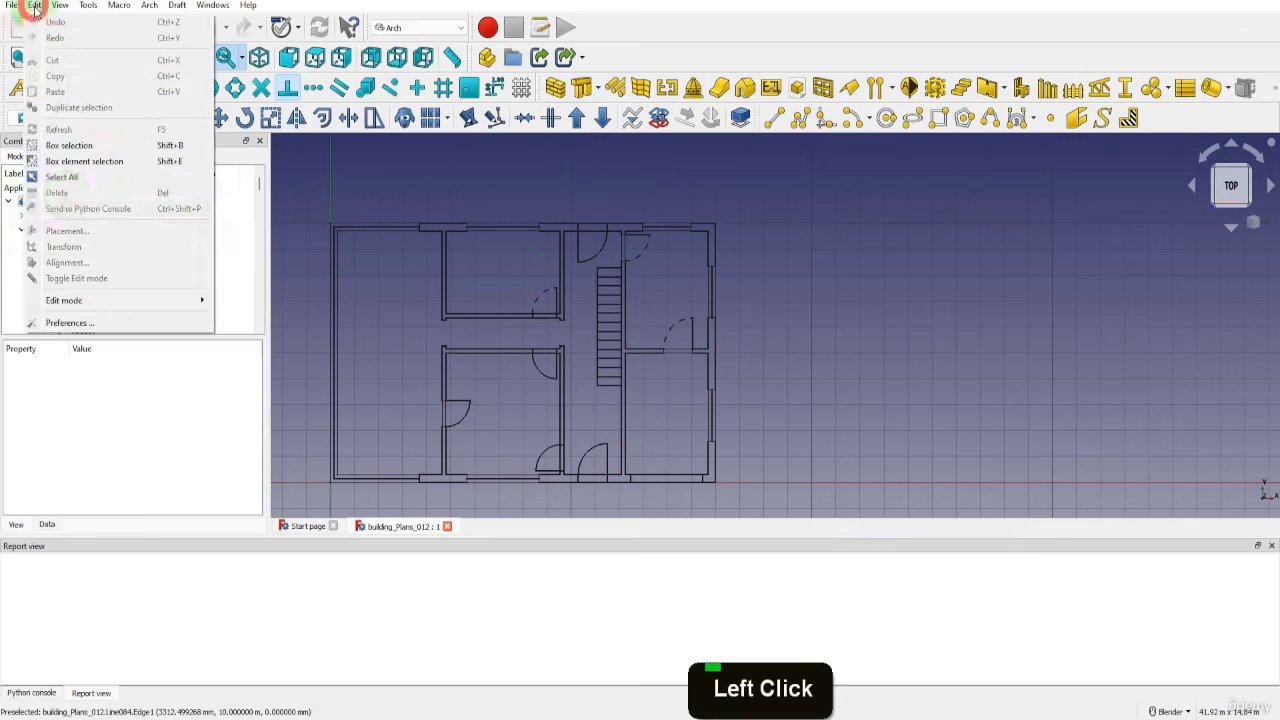
click(75, 322)
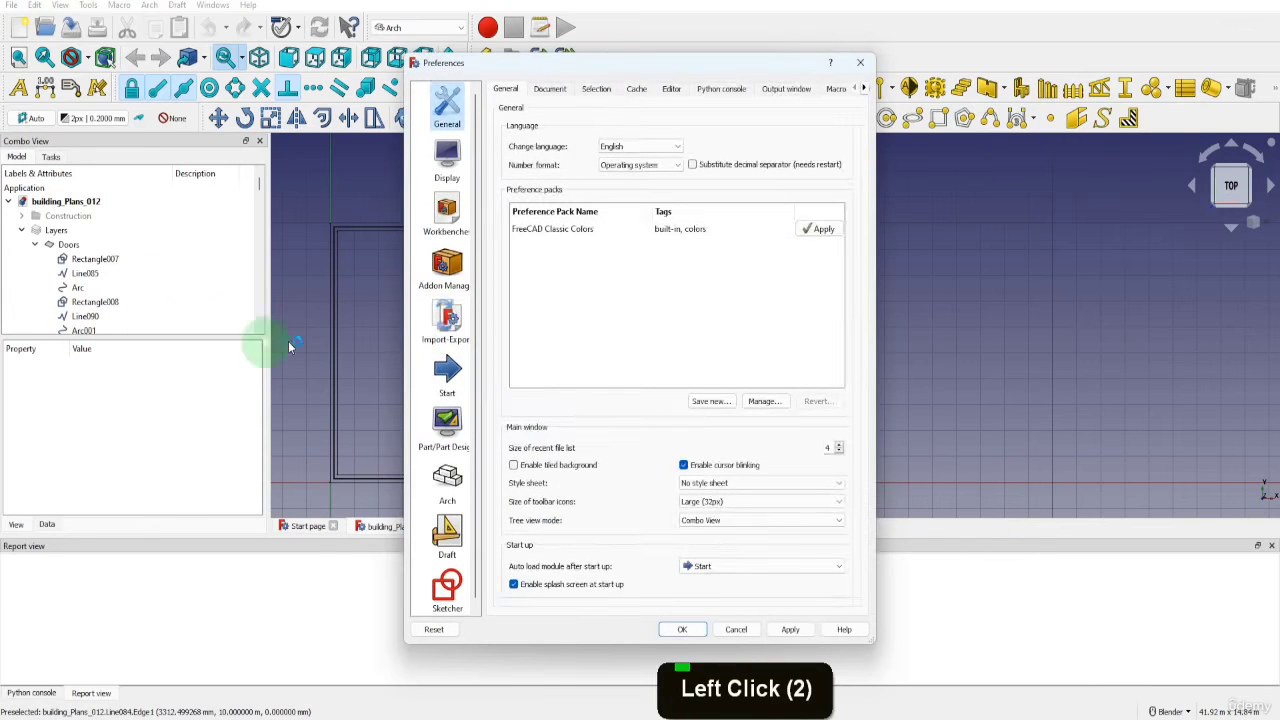
click(445, 318)
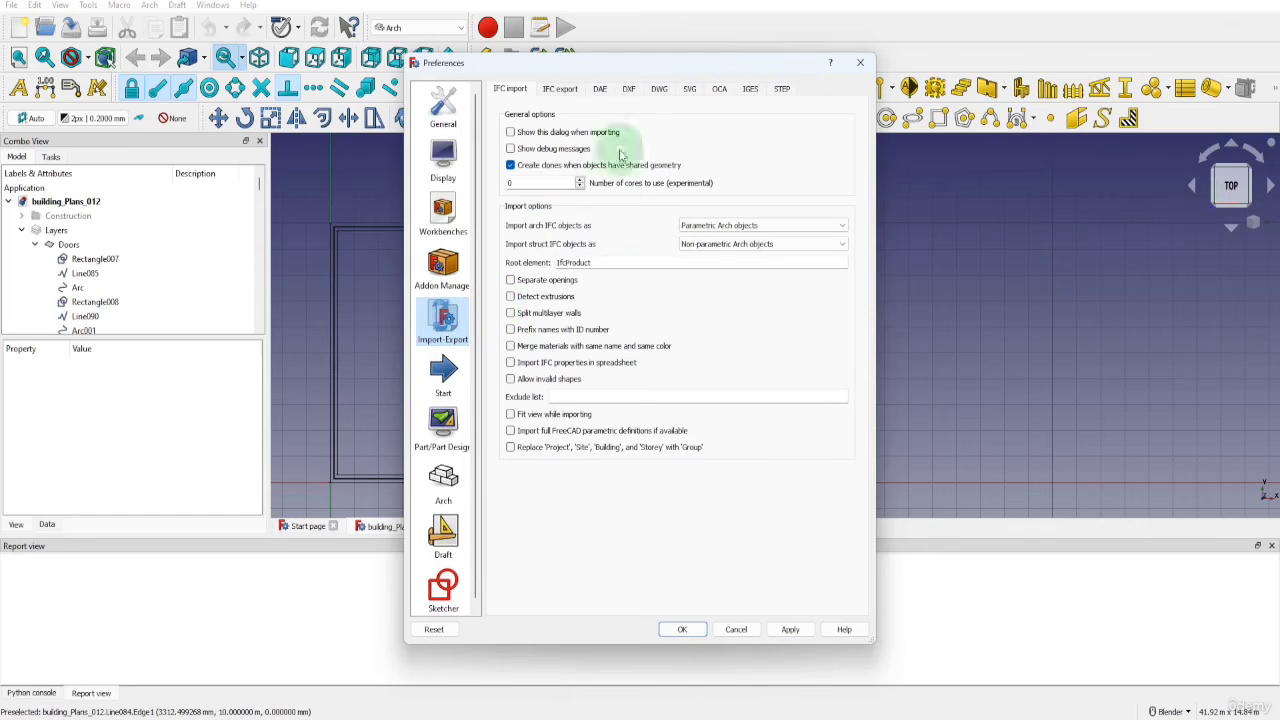
click(658, 90)
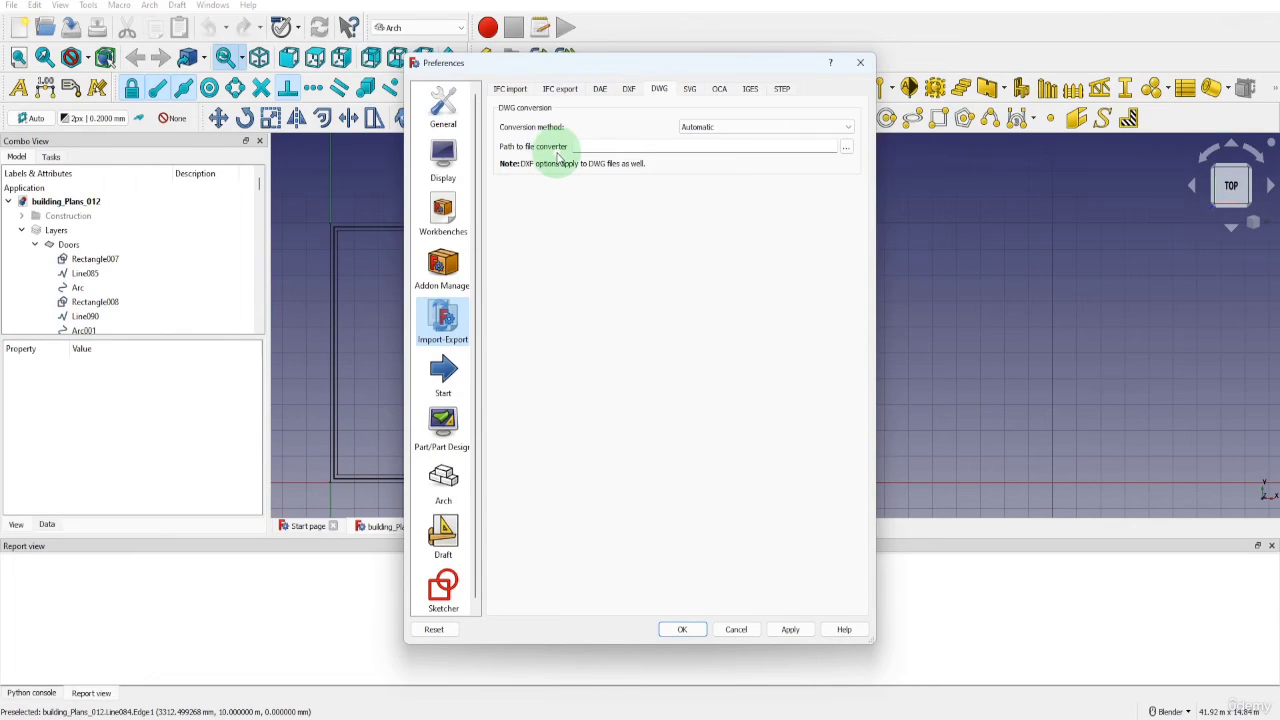
click(847, 150)
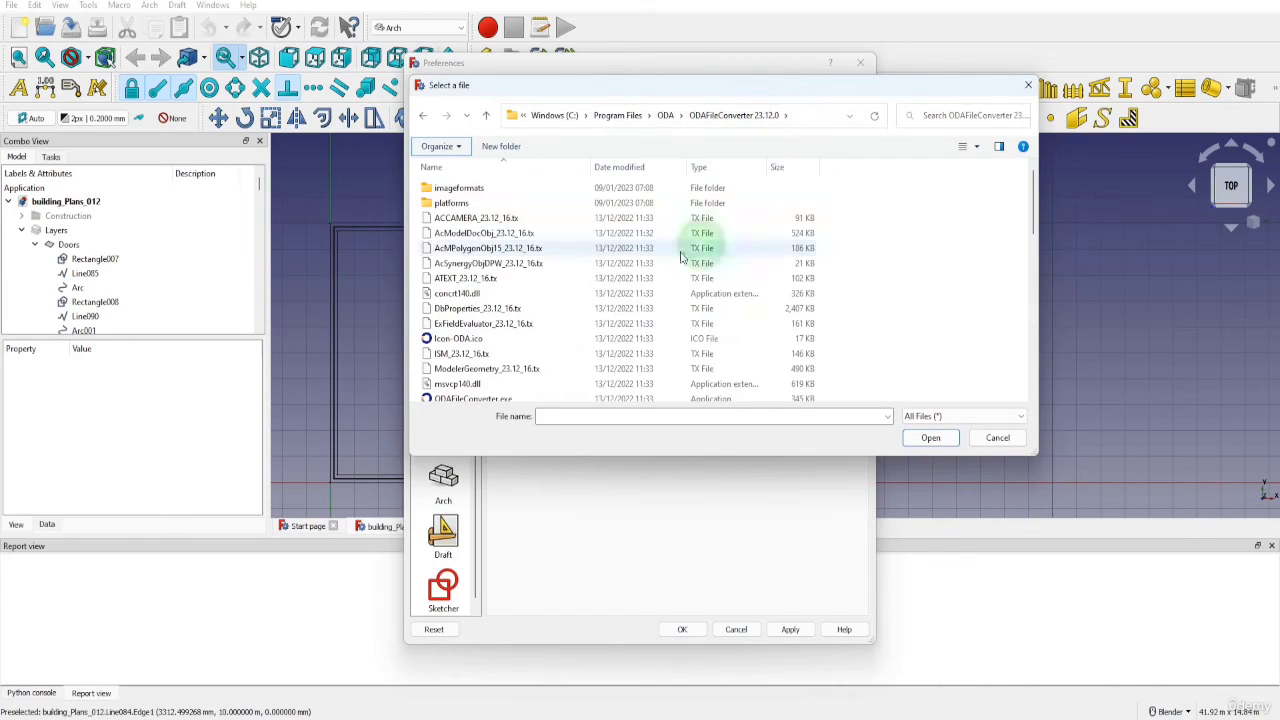
scroll(640, 257, down, 2)
click(511, 370)
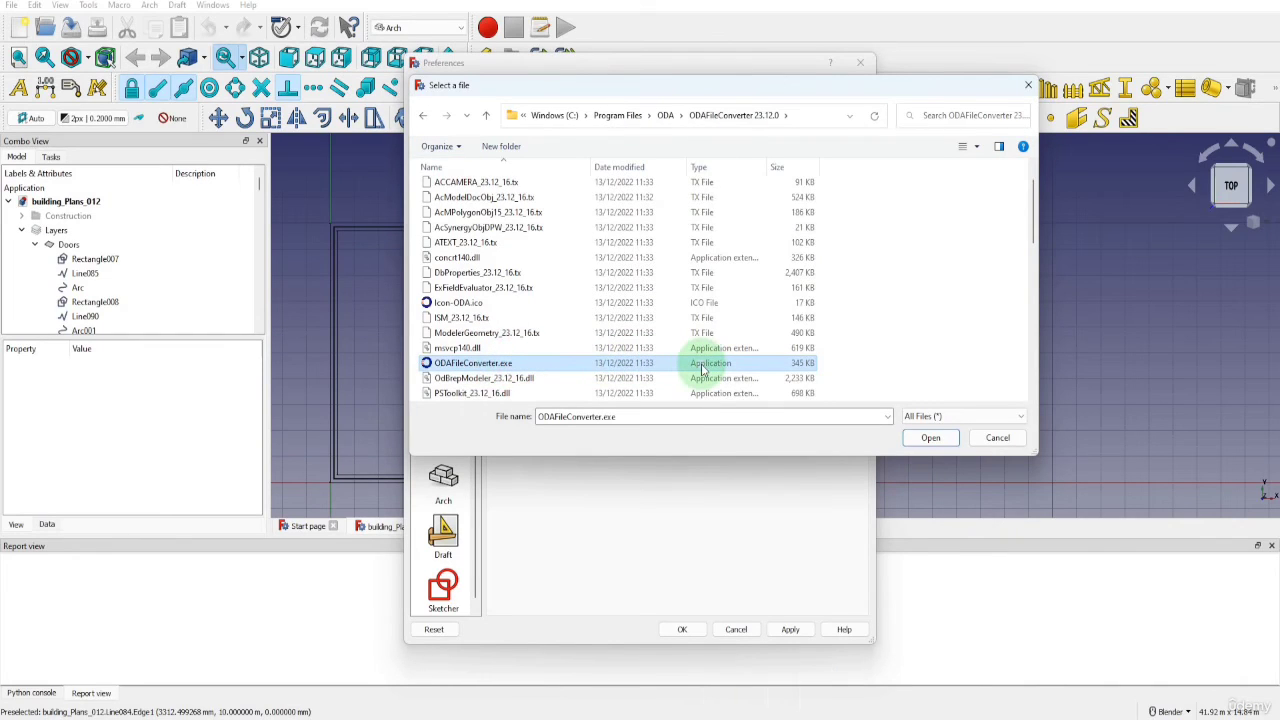
click(922, 437)
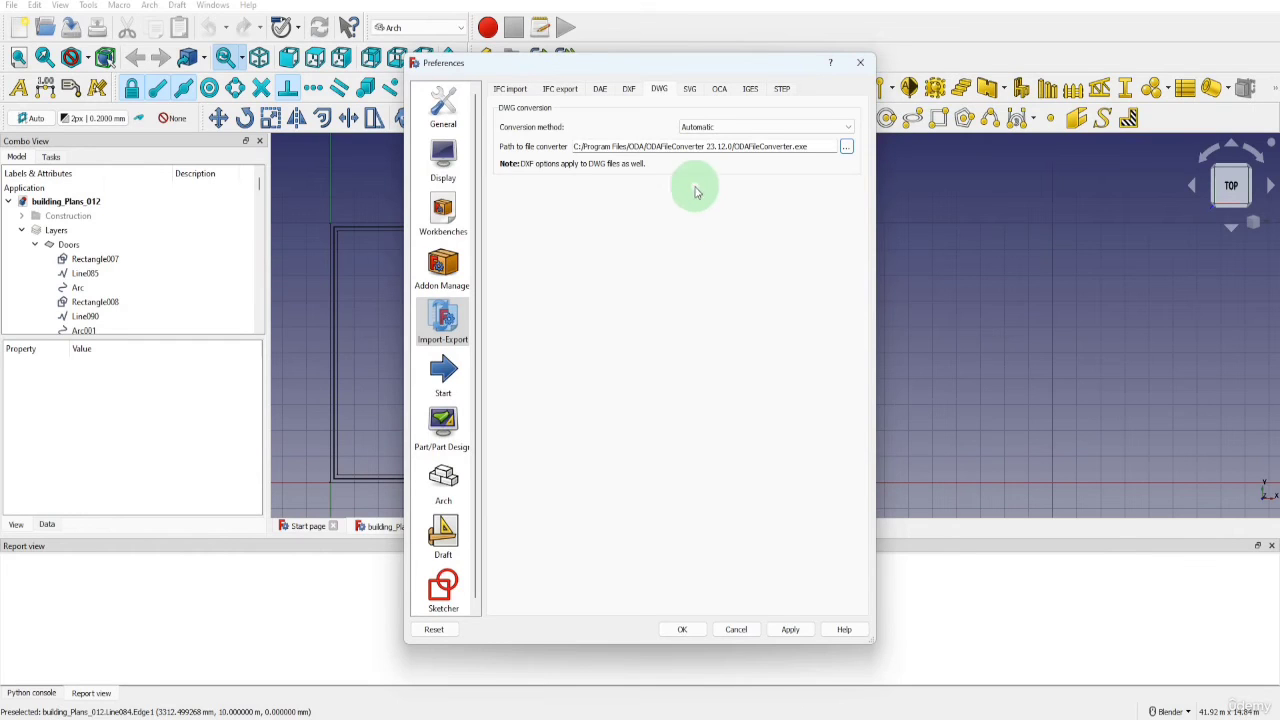
Allow FreeCAD to automatically download and update the DXF libraries, and accept the preferences
click(628, 90)
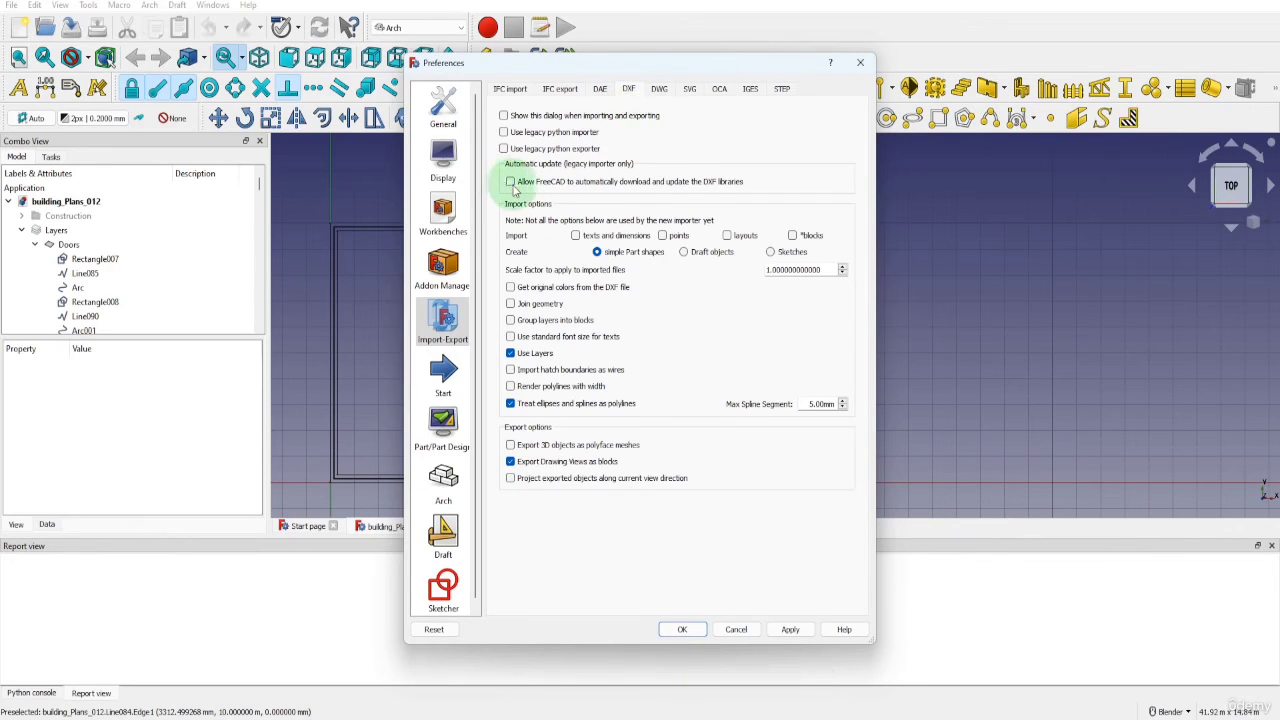
click(510, 182)
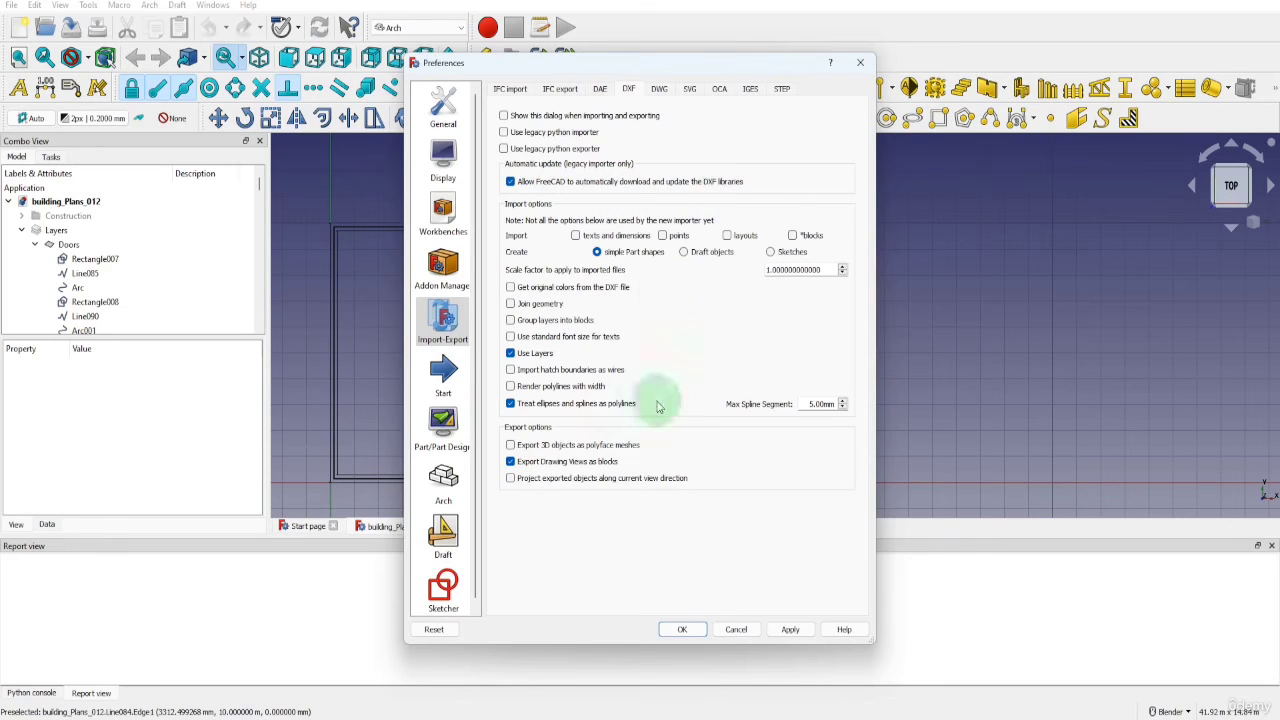
scroll(664, 530, down, 1)
click(680, 628)
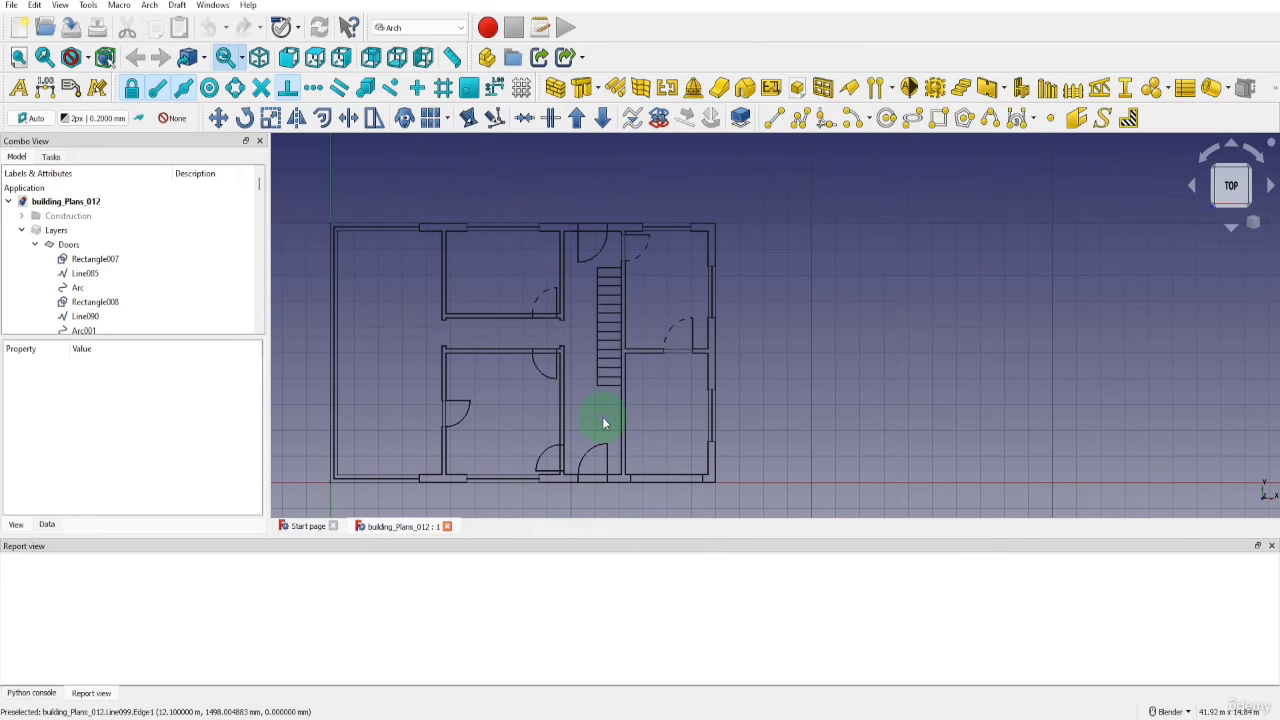
click(11, 5)
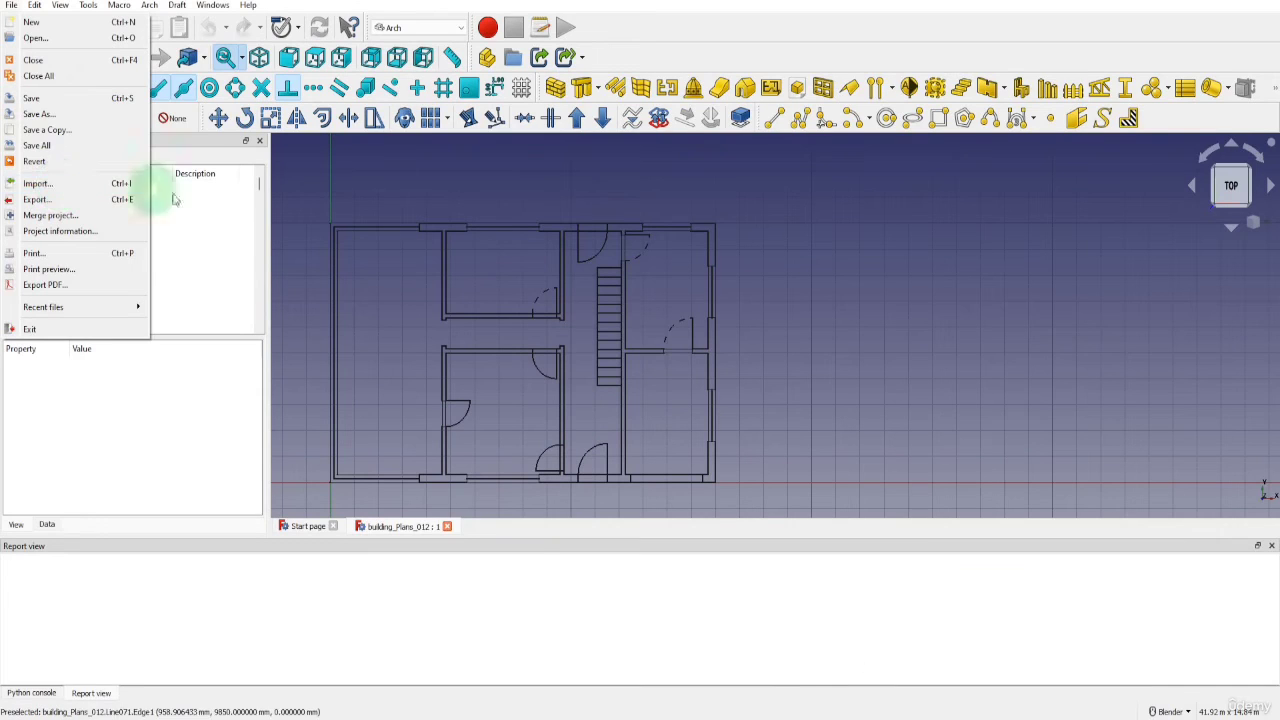
click(427, 206)
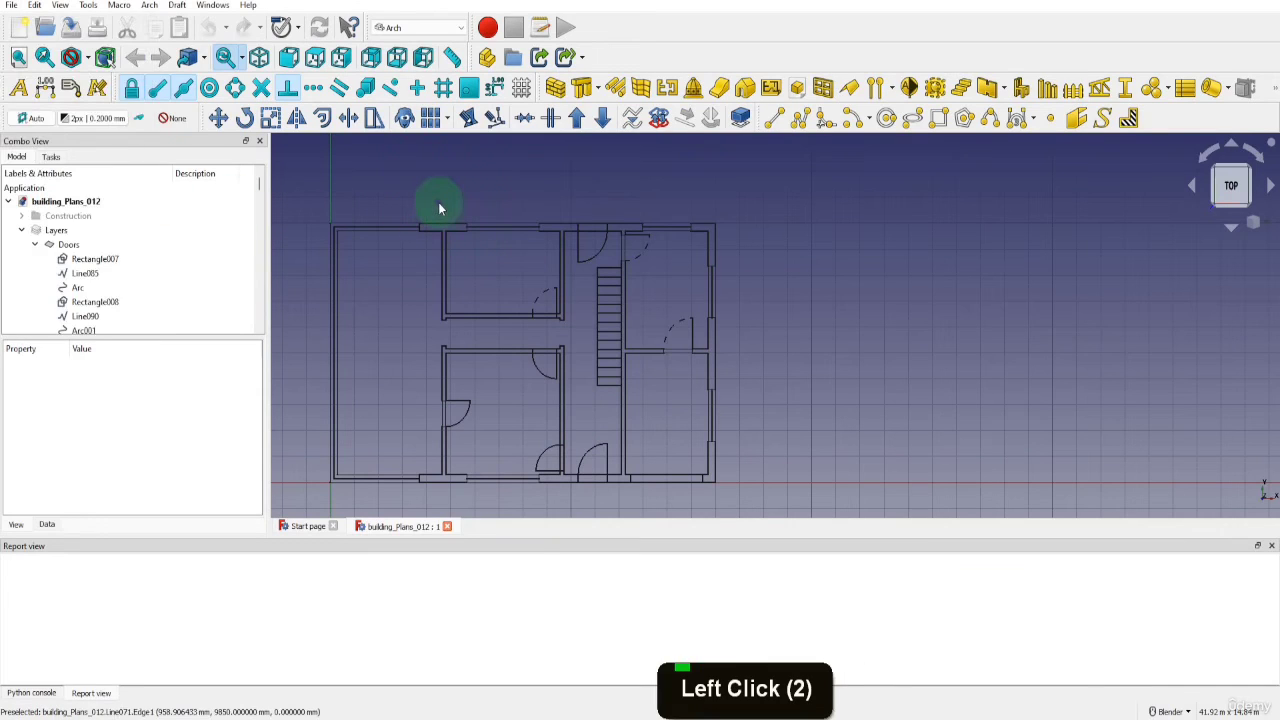
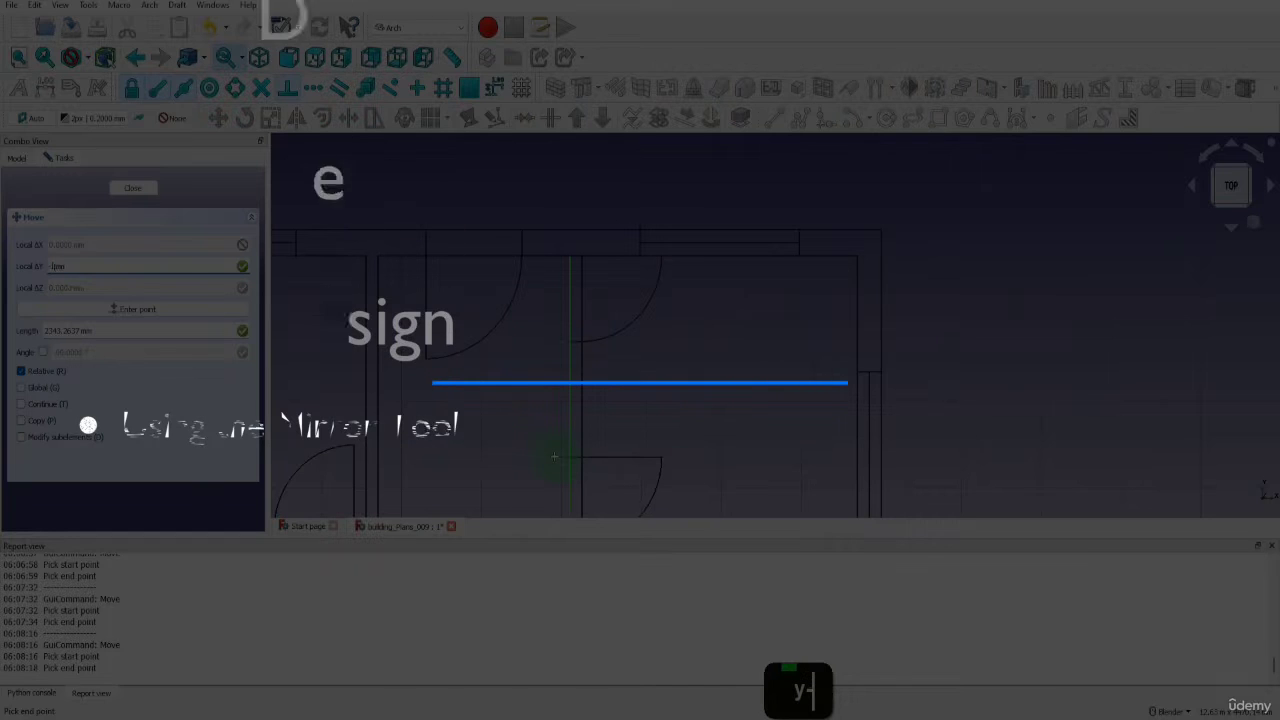
Move the selected mirrored door by -150 mm along the local Y axis
text(-15)
text(0)
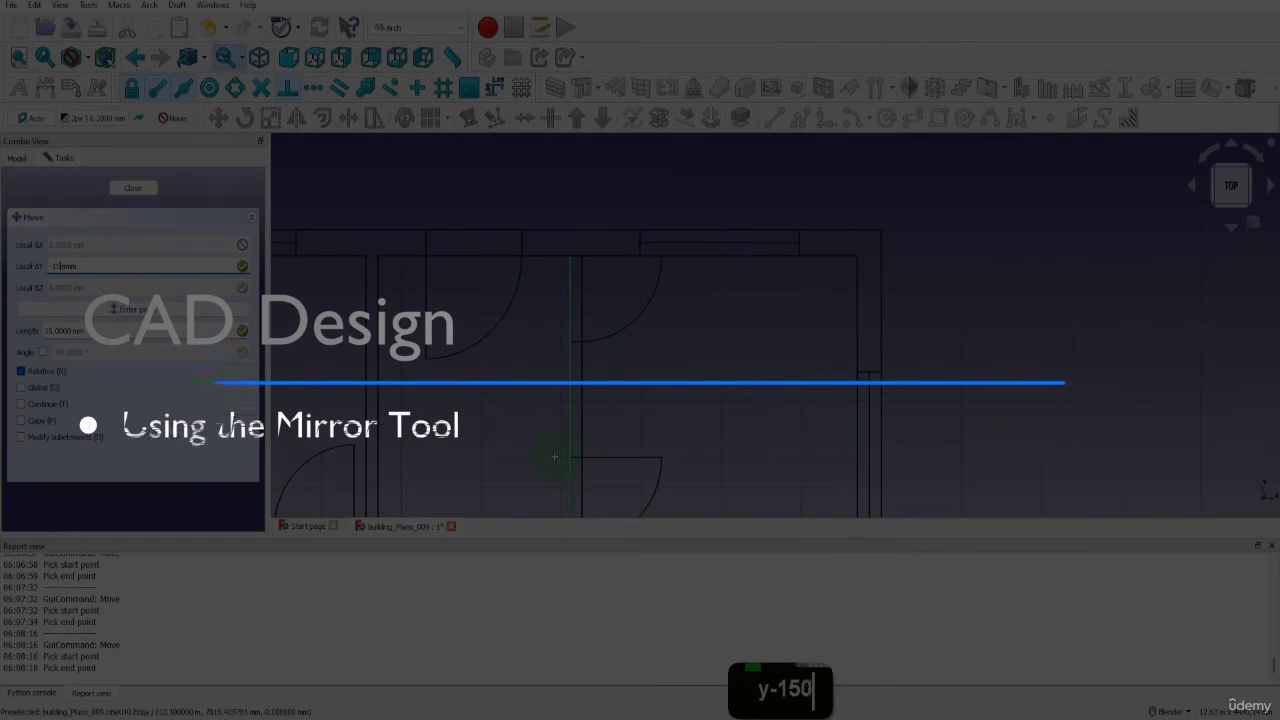
key(Return)
scroll(557, 463, down, 8)
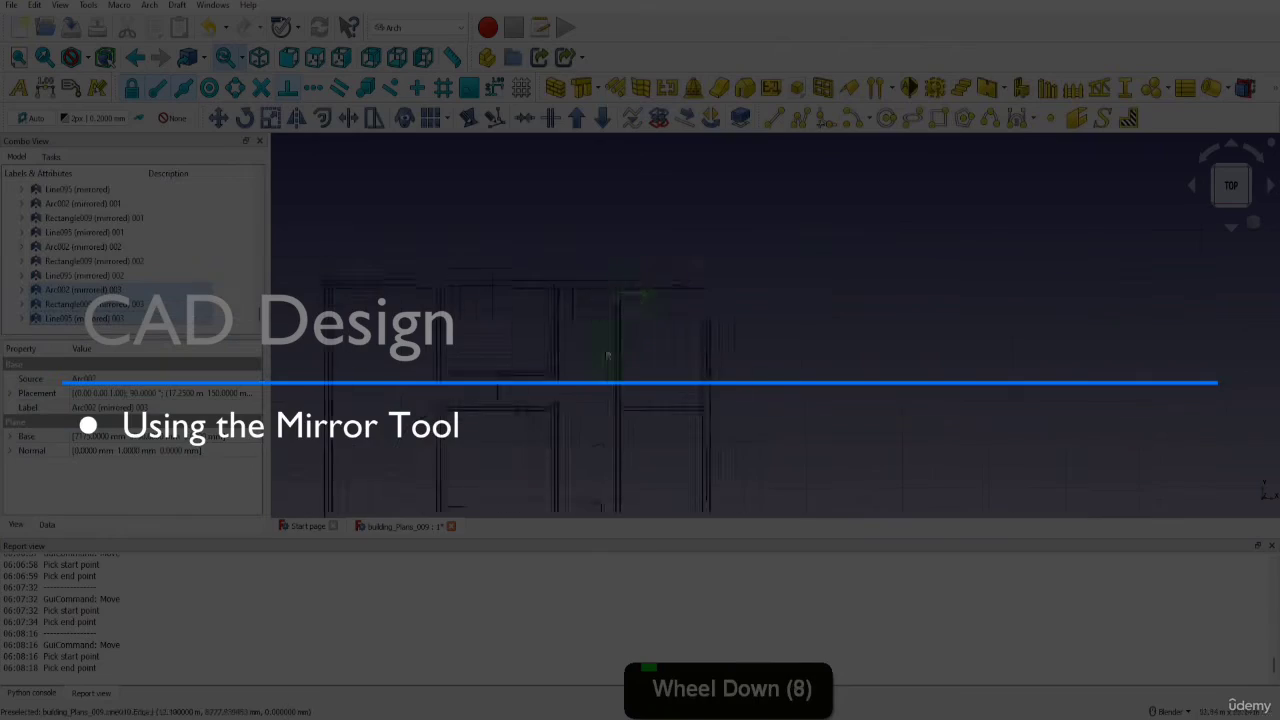
scroll(493, 484, up, 5)
scroll(493, 484, up, 1)
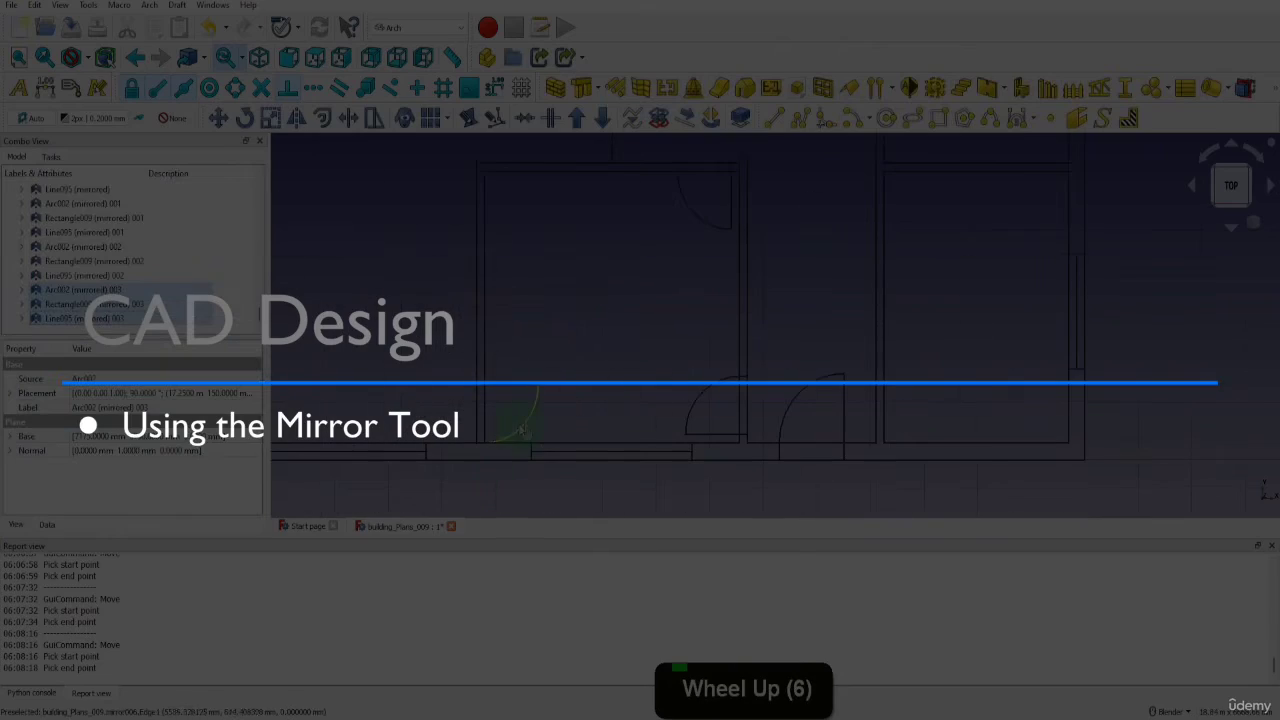
click(521, 428)
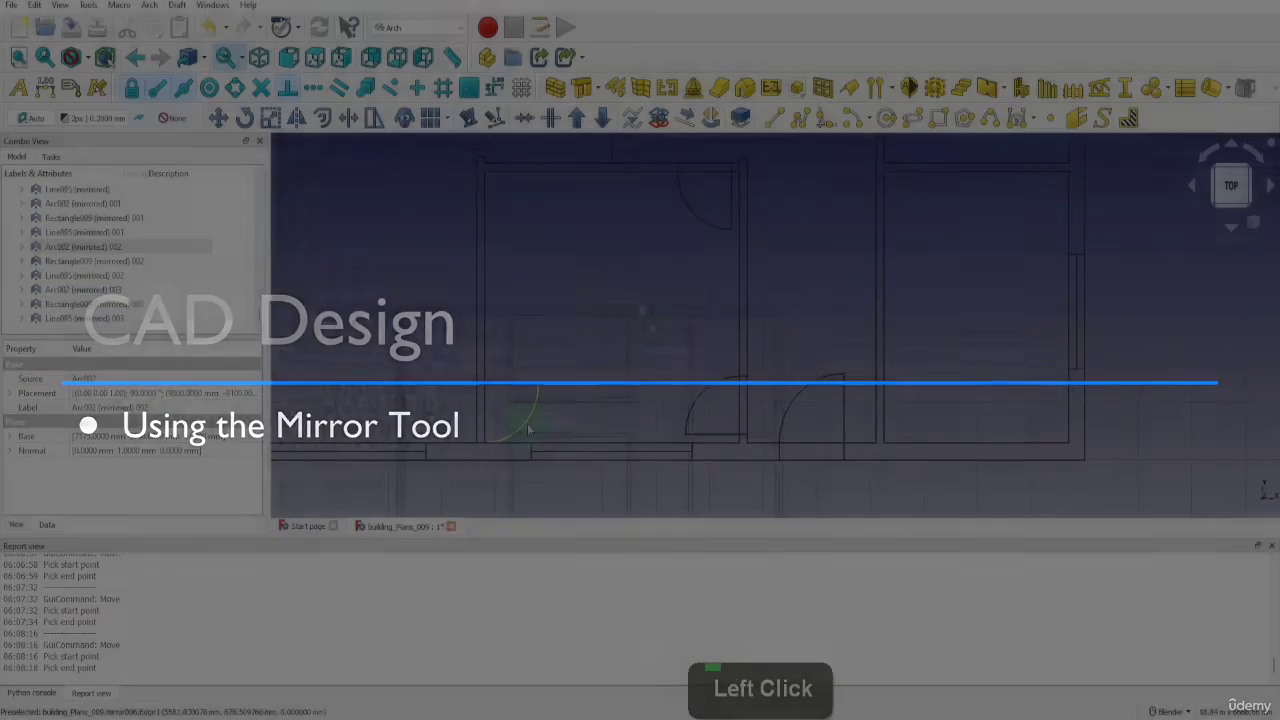
click(640, 306)
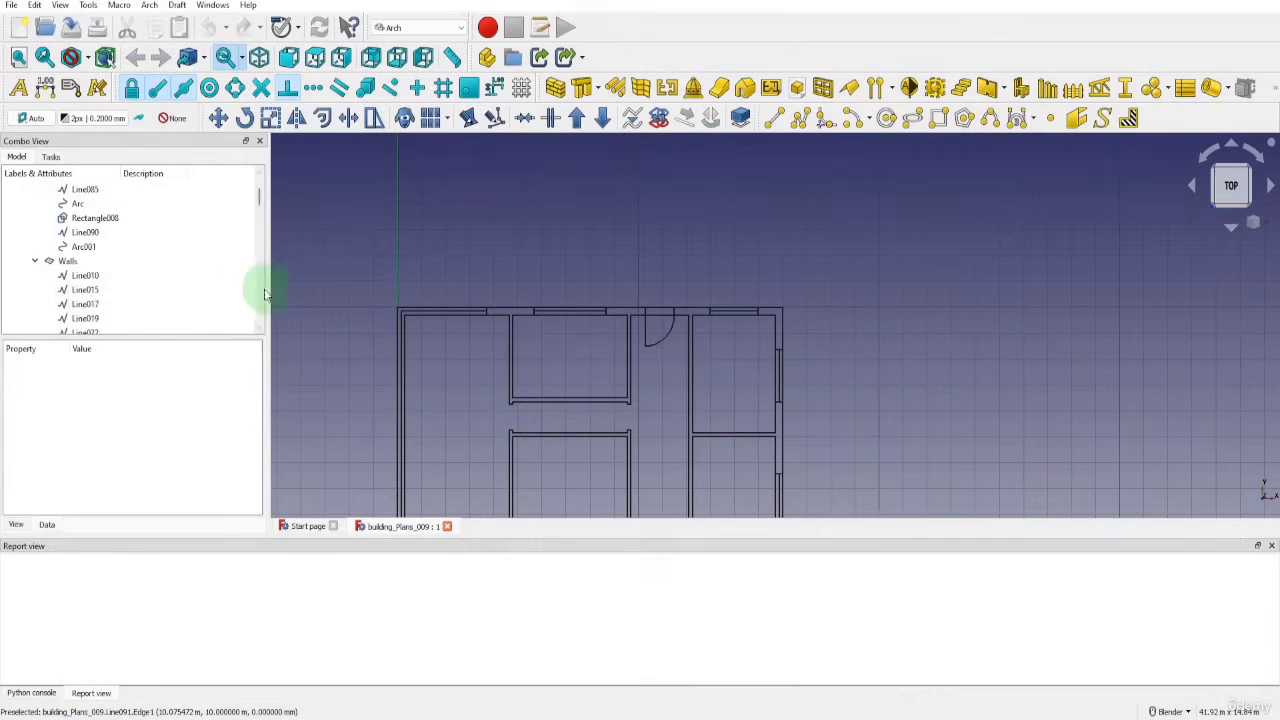
Copy the lower entrance door (Rectangle007, Line085 and Arc) to an empty area outside the plan's right side using Move with copying enabled
scroll(194, 283, up, 3)
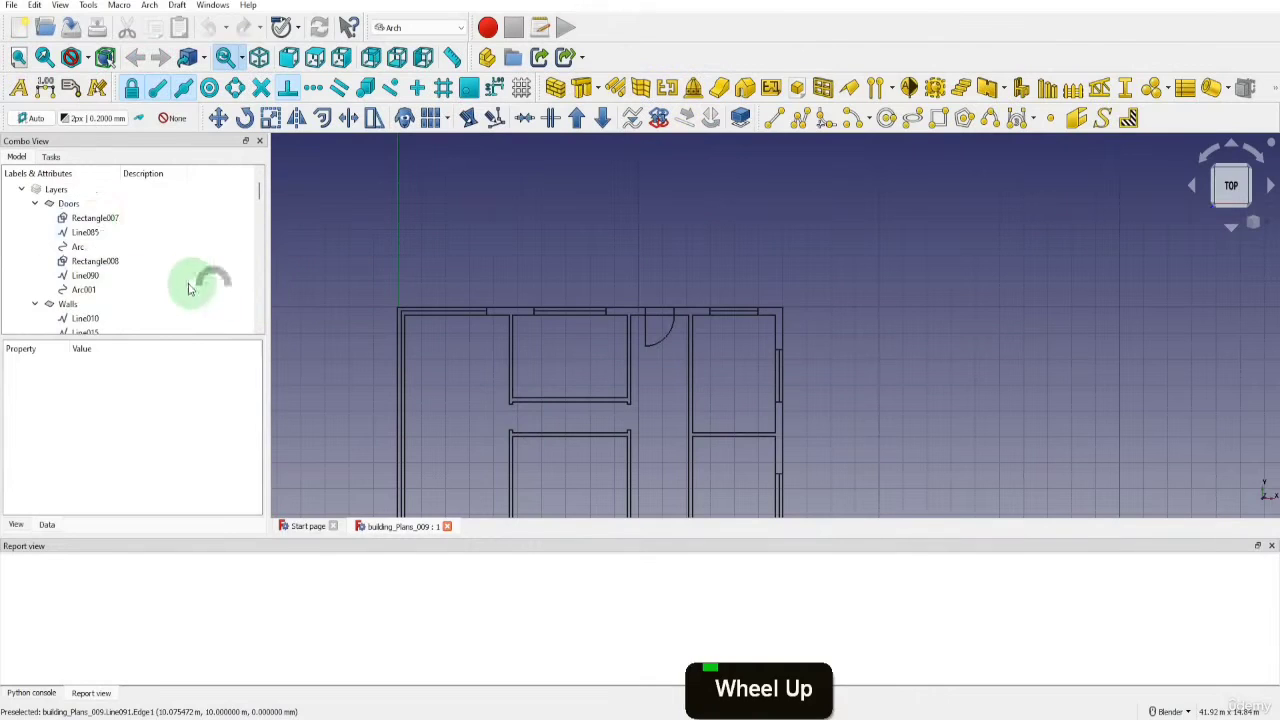
click(94, 218)
shift+click(78, 246)
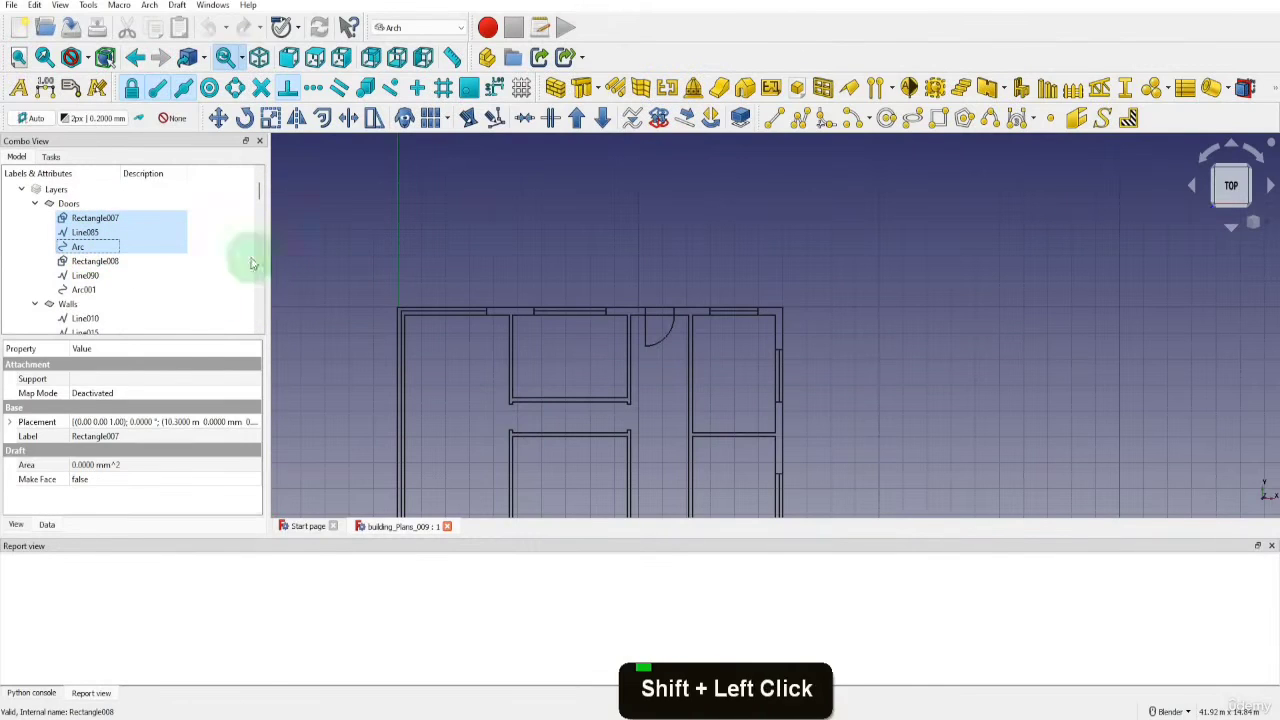
scroll(429, 198, down, 3)
scroll(480, 295, up, 2)
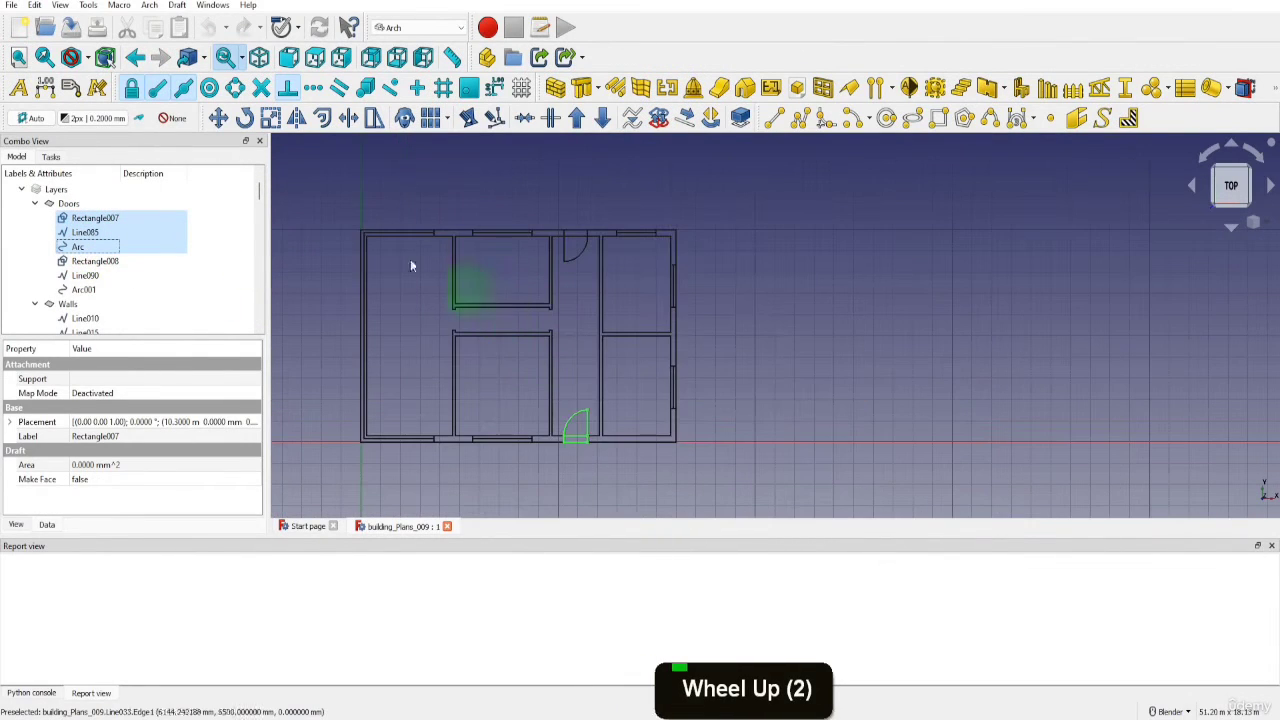
click(218, 118)
click(20, 421)
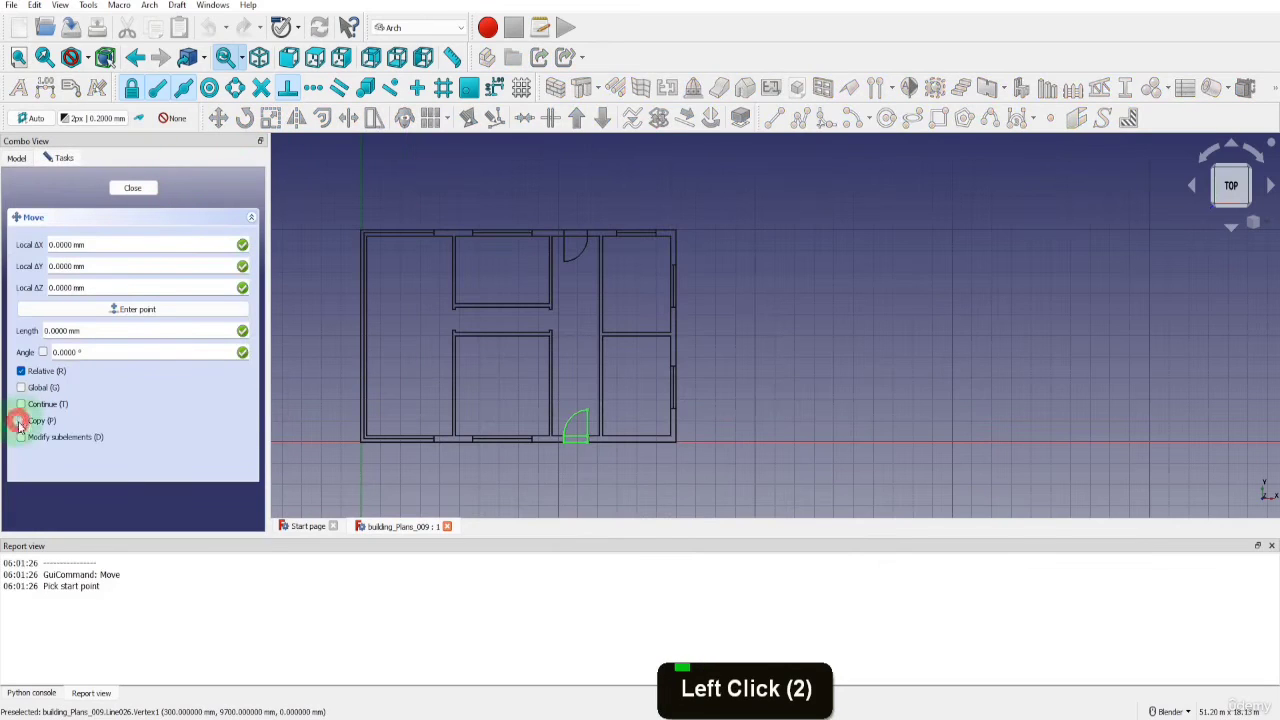
click(568, 441)
click(735, 445)
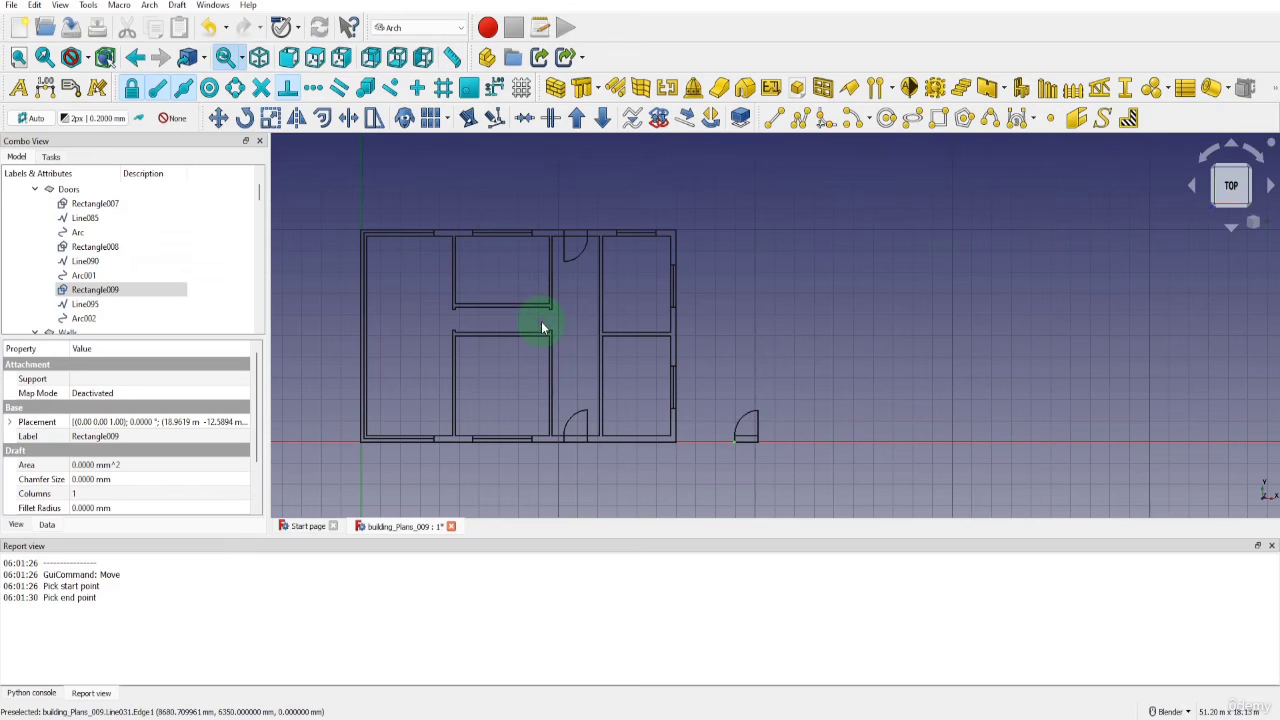
Set the copied door's rectangle, Rectangle009, to a height of 150 mm and a length of 1000 mm
click(91, 290)
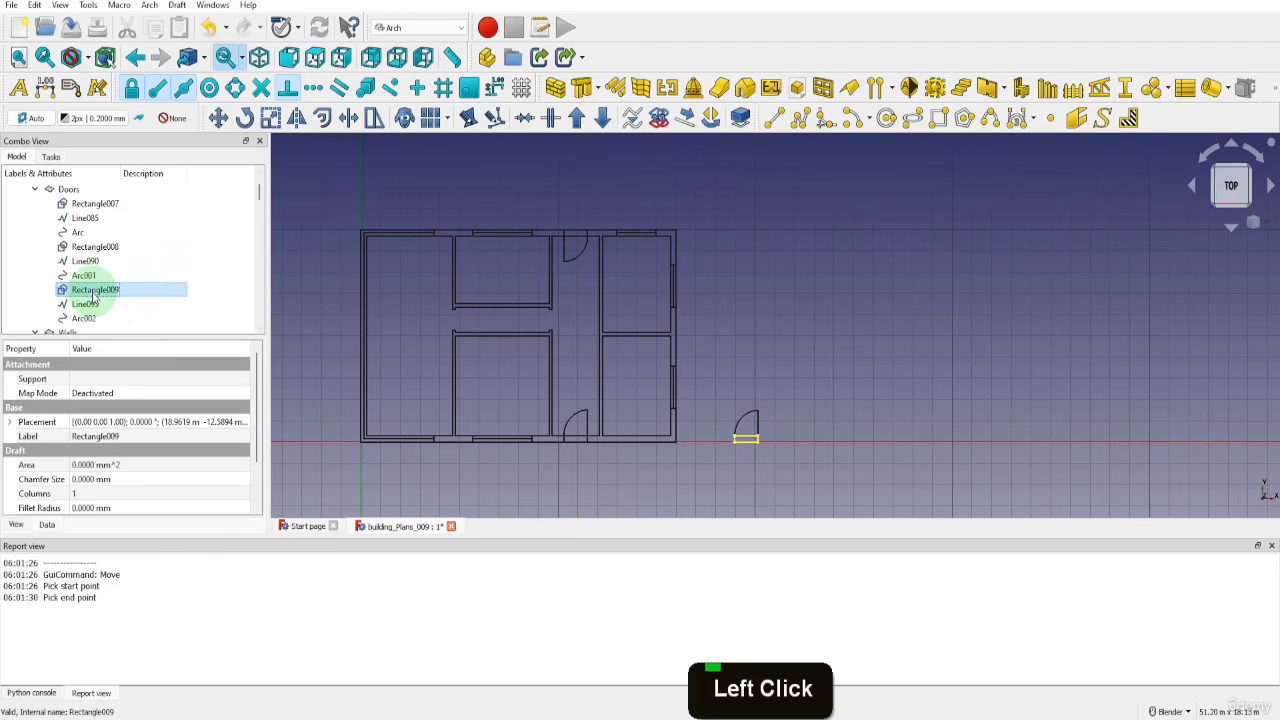
scroll(126, 416, down, 3)
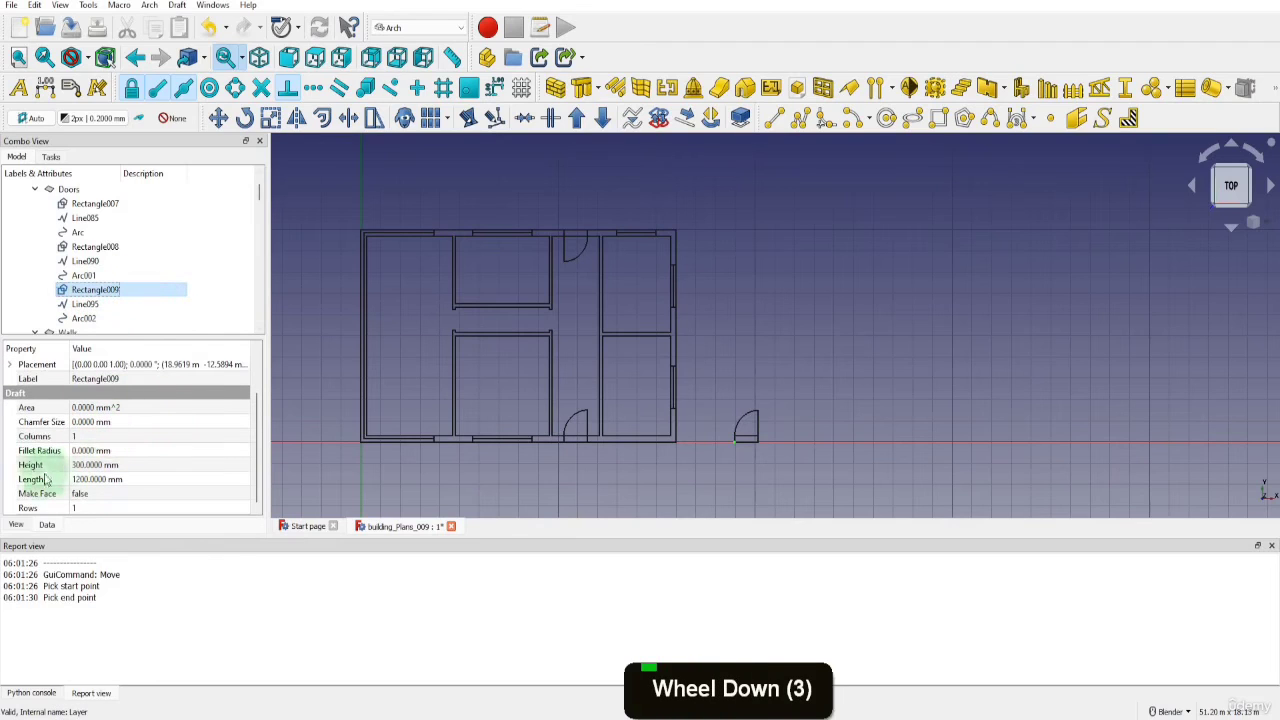
click(88, 465)
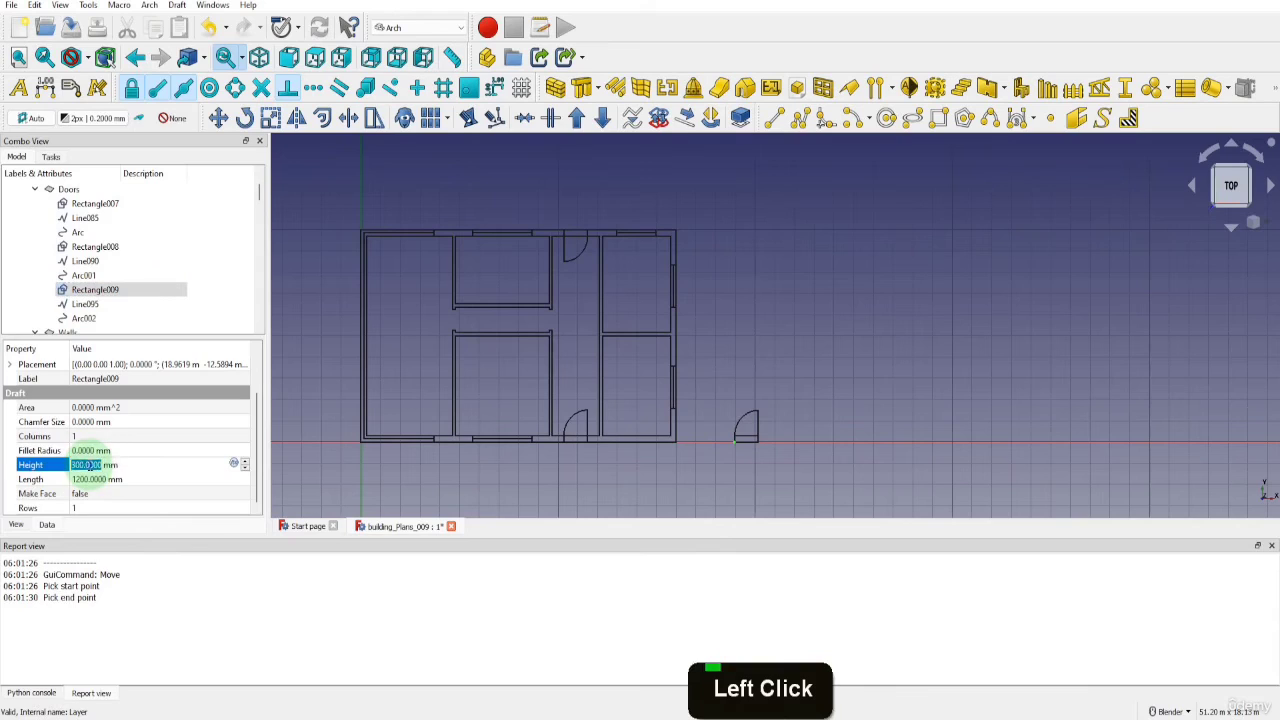
text(150)
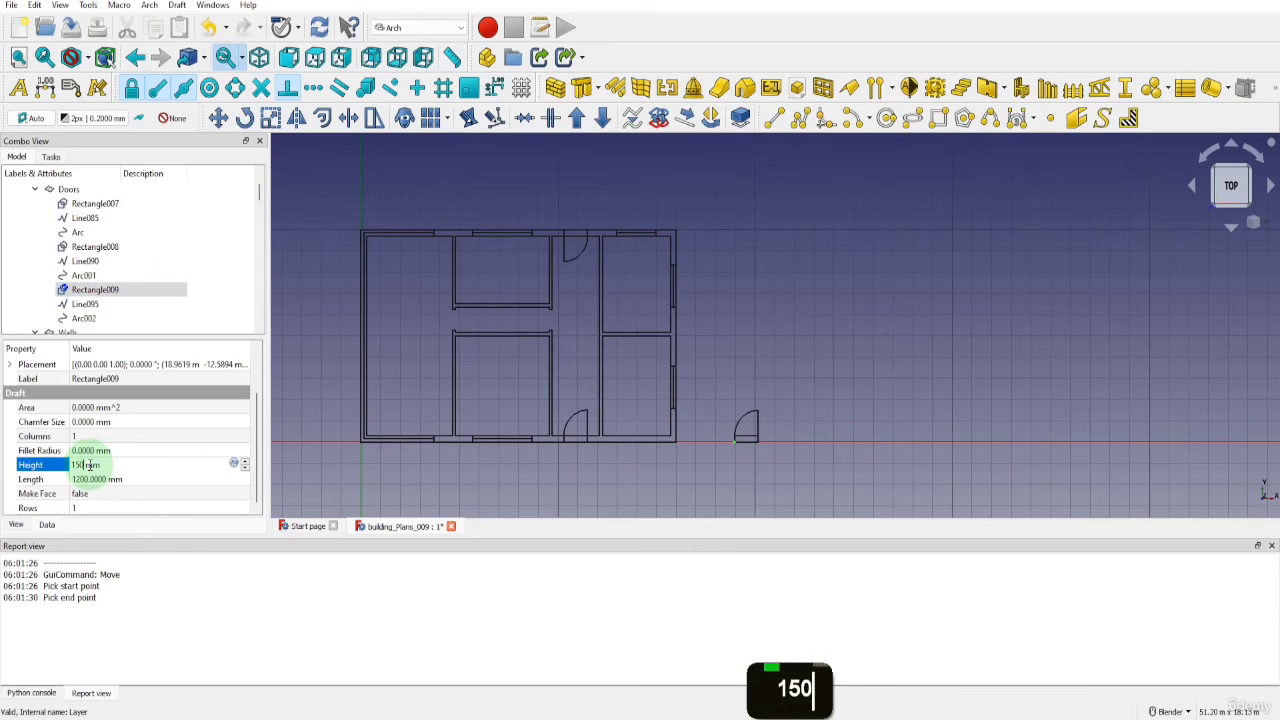
click(82, 480)
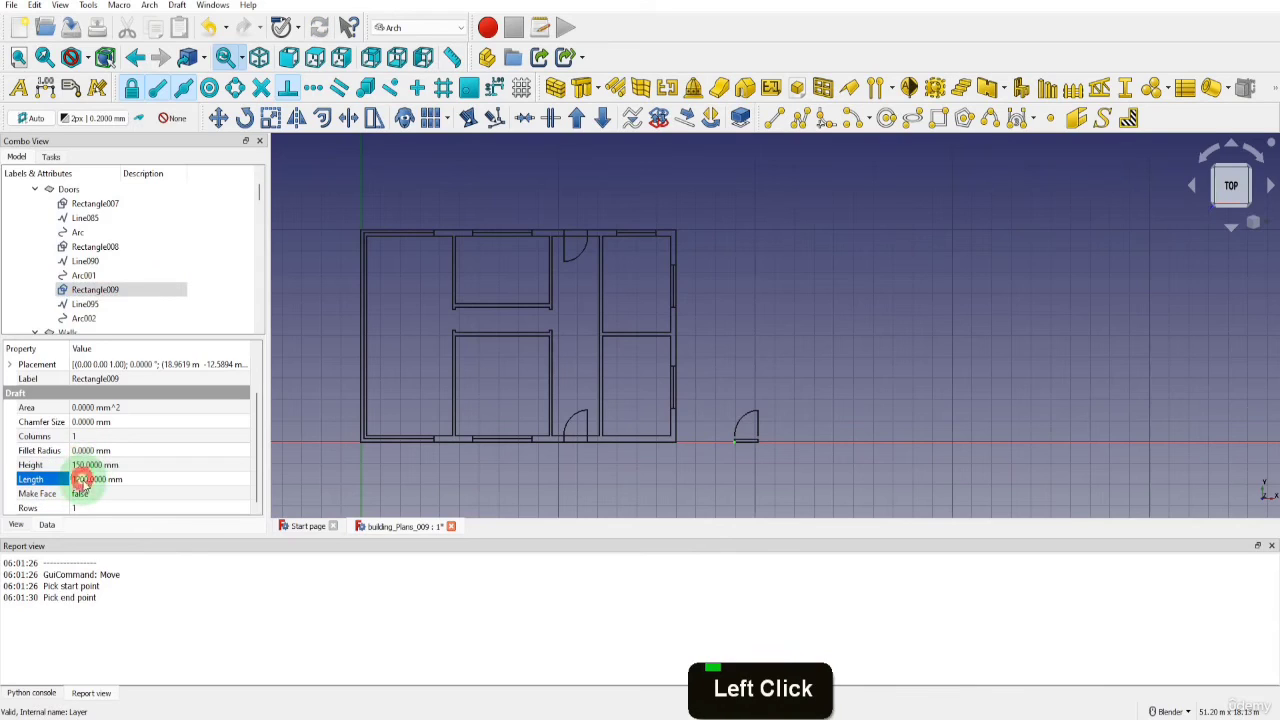
text(1000)
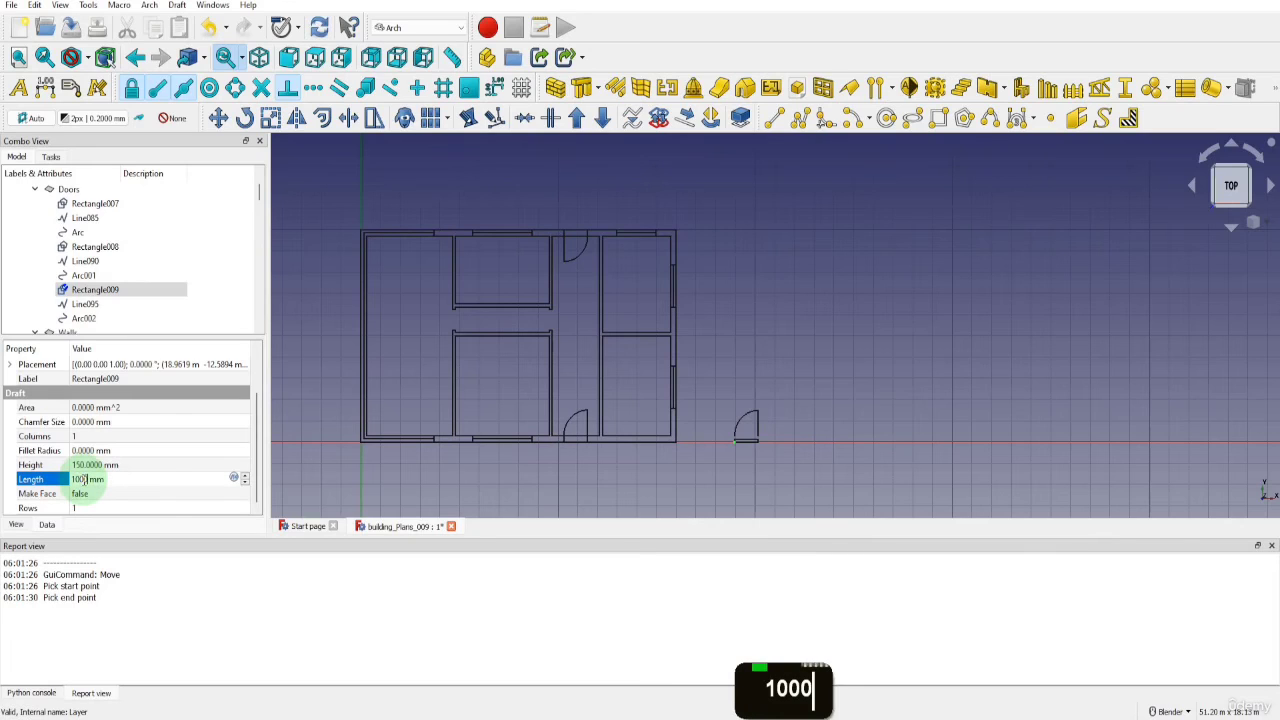
click(322, 490)
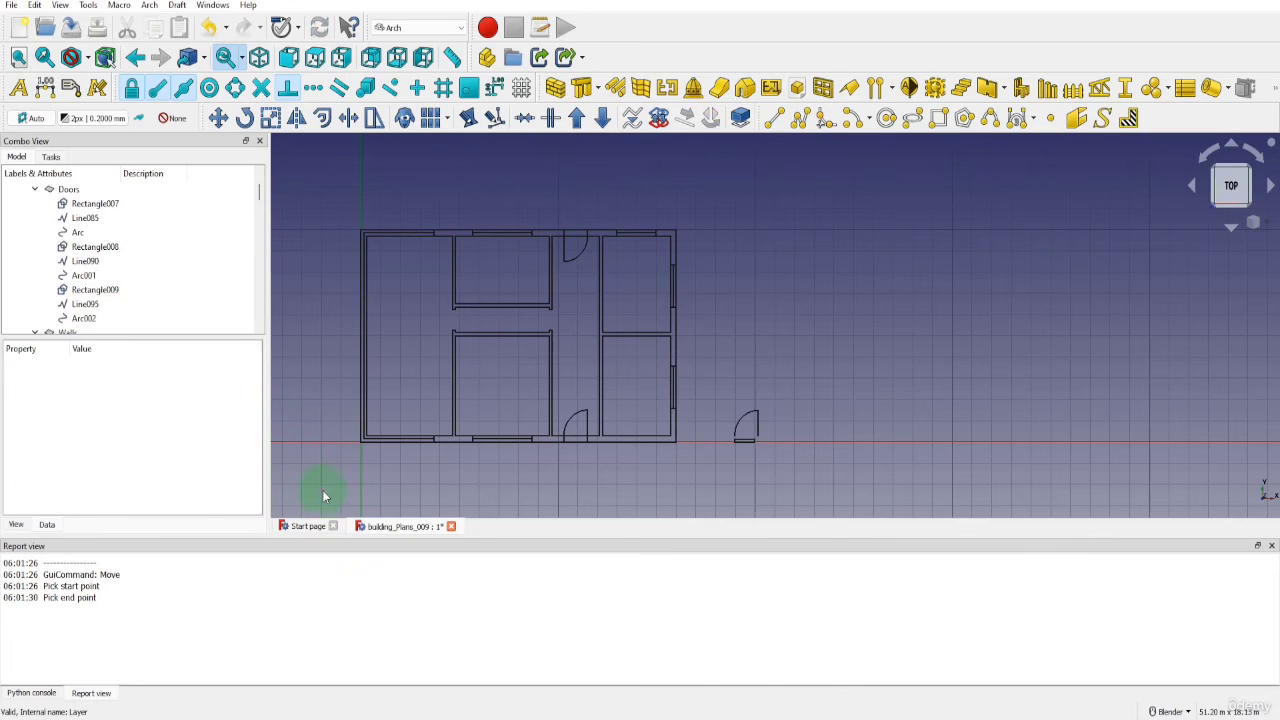
Set the length of the copied door's leaf line, Line095, to 1000 mm
click(86, 305)
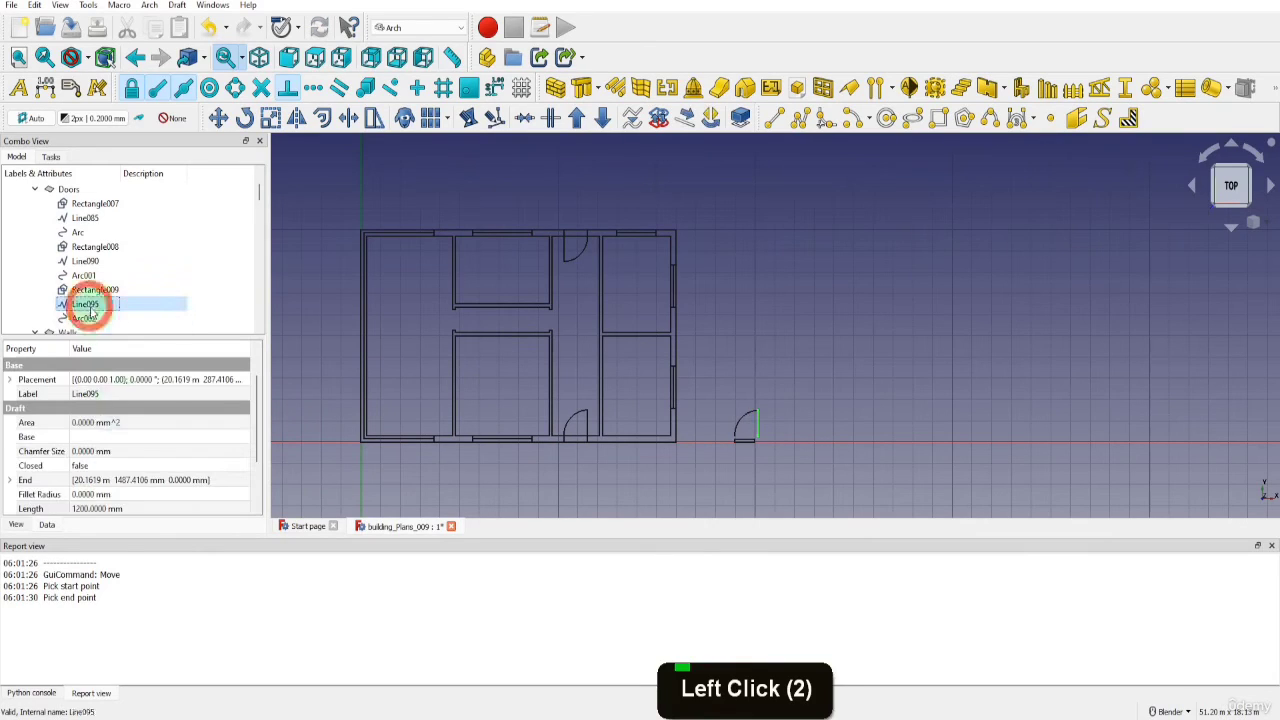
click(86, 508)
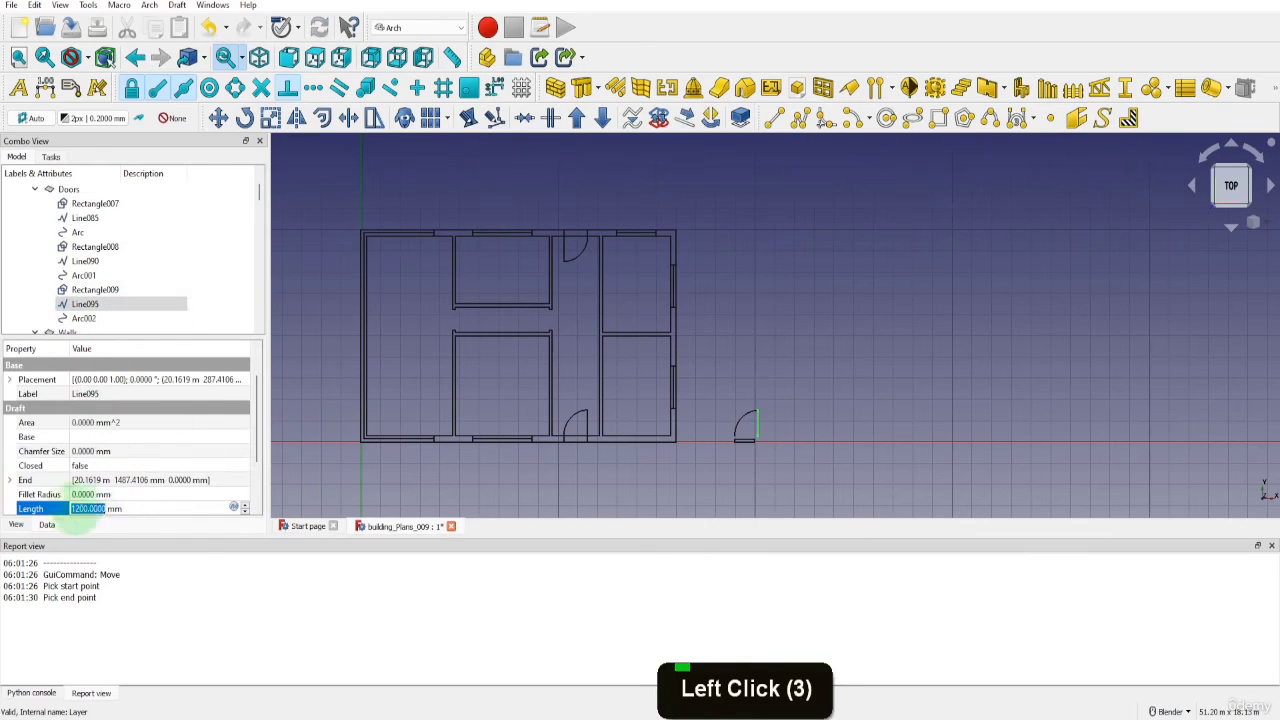
text(1000)
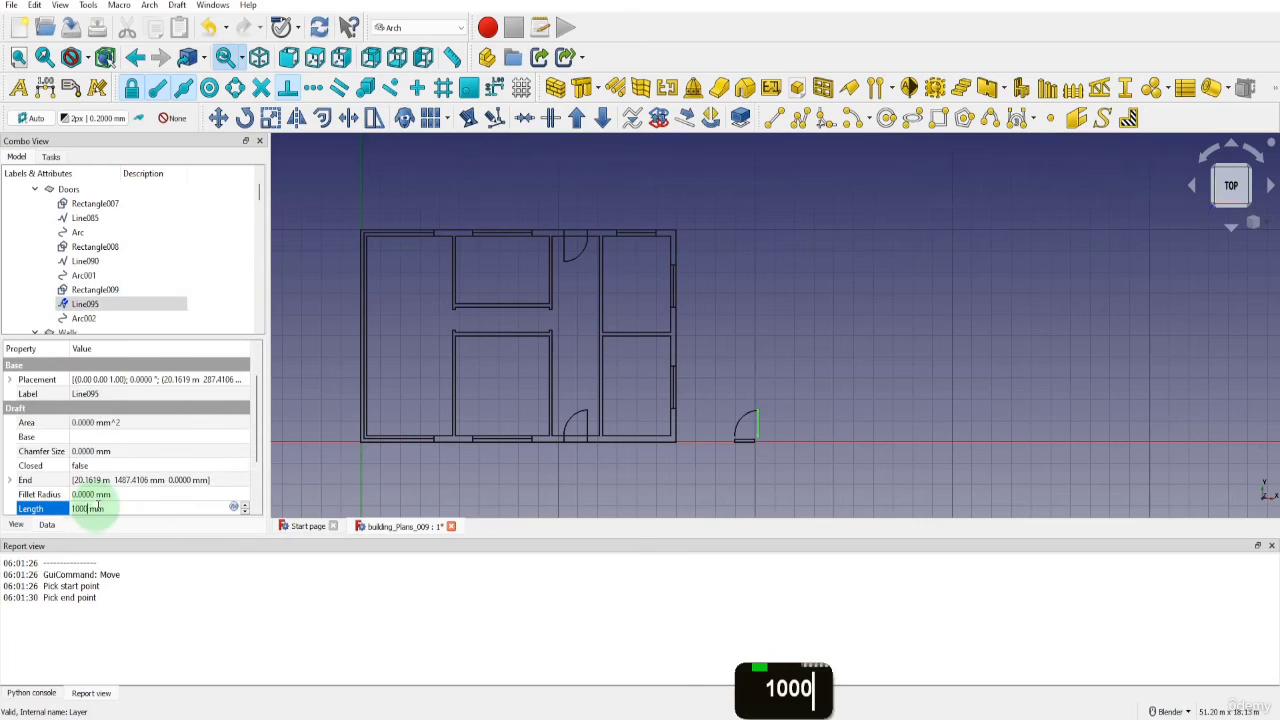
click(310, 497)
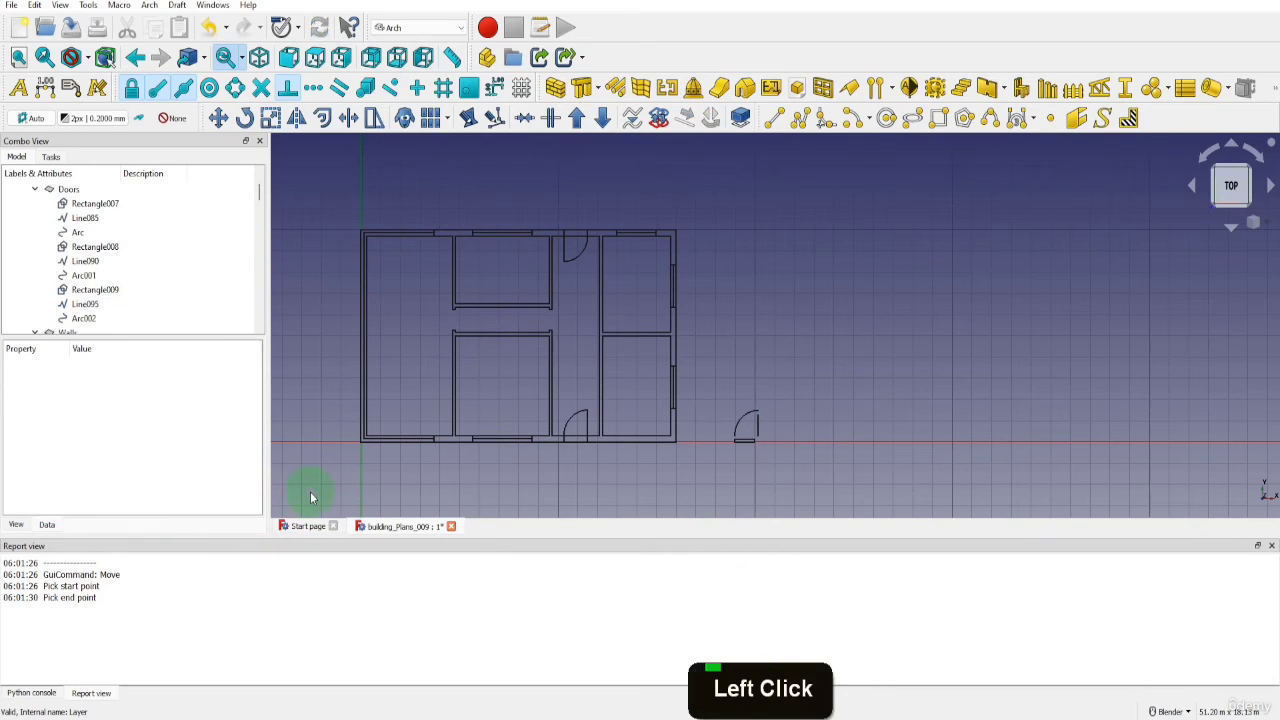
Set the radius of the copied door's swing arc, Arc002, to 1000 mm
click(86, 319)
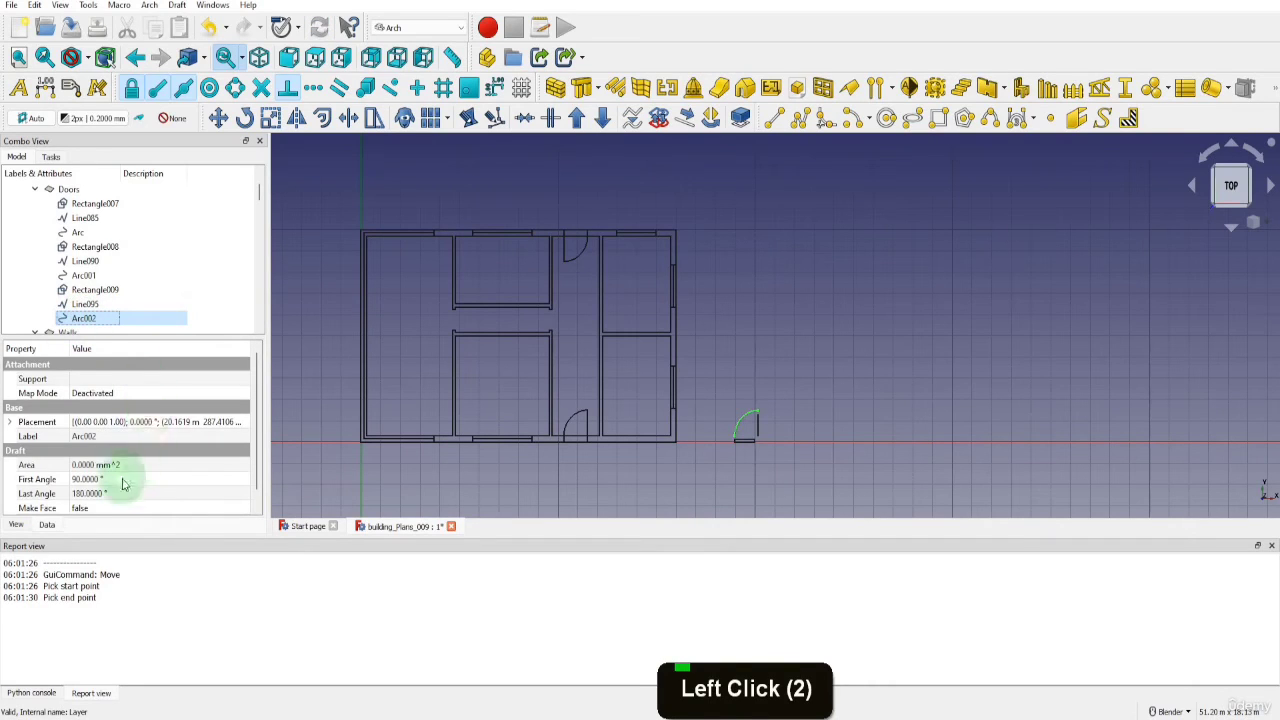
scroll(120, 485, down, 4)
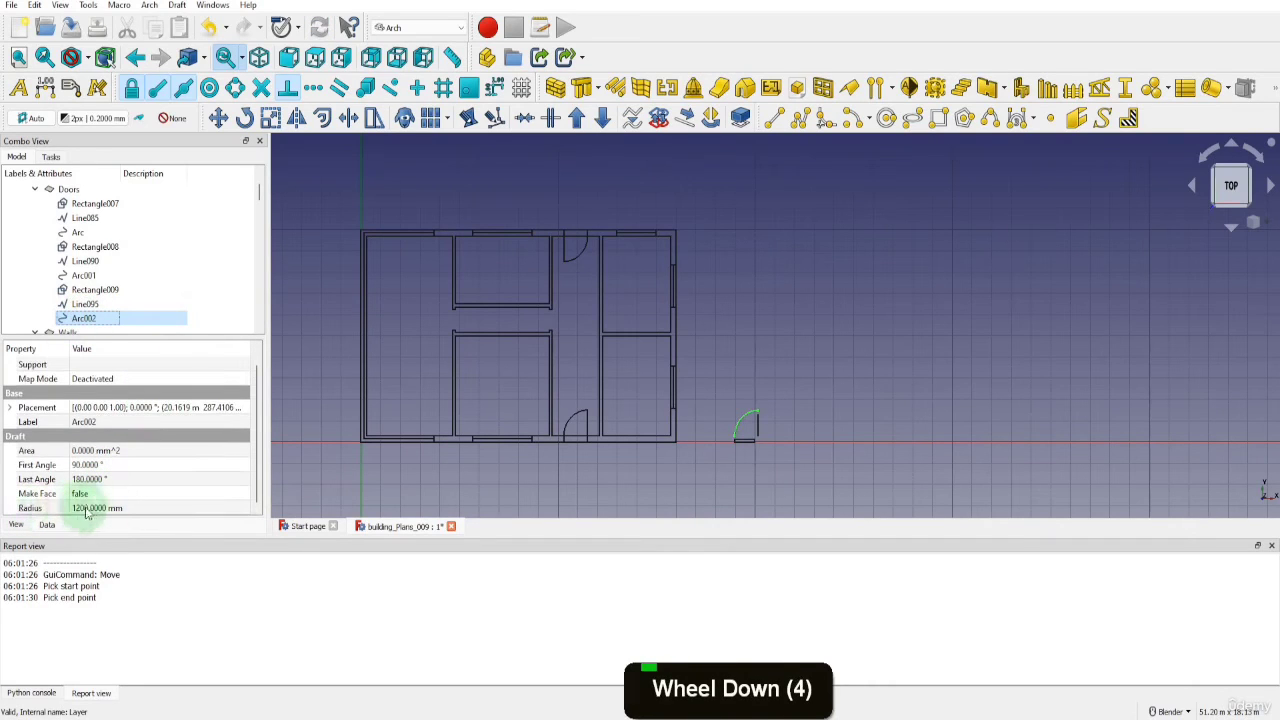
click(87, 508)
text(10)
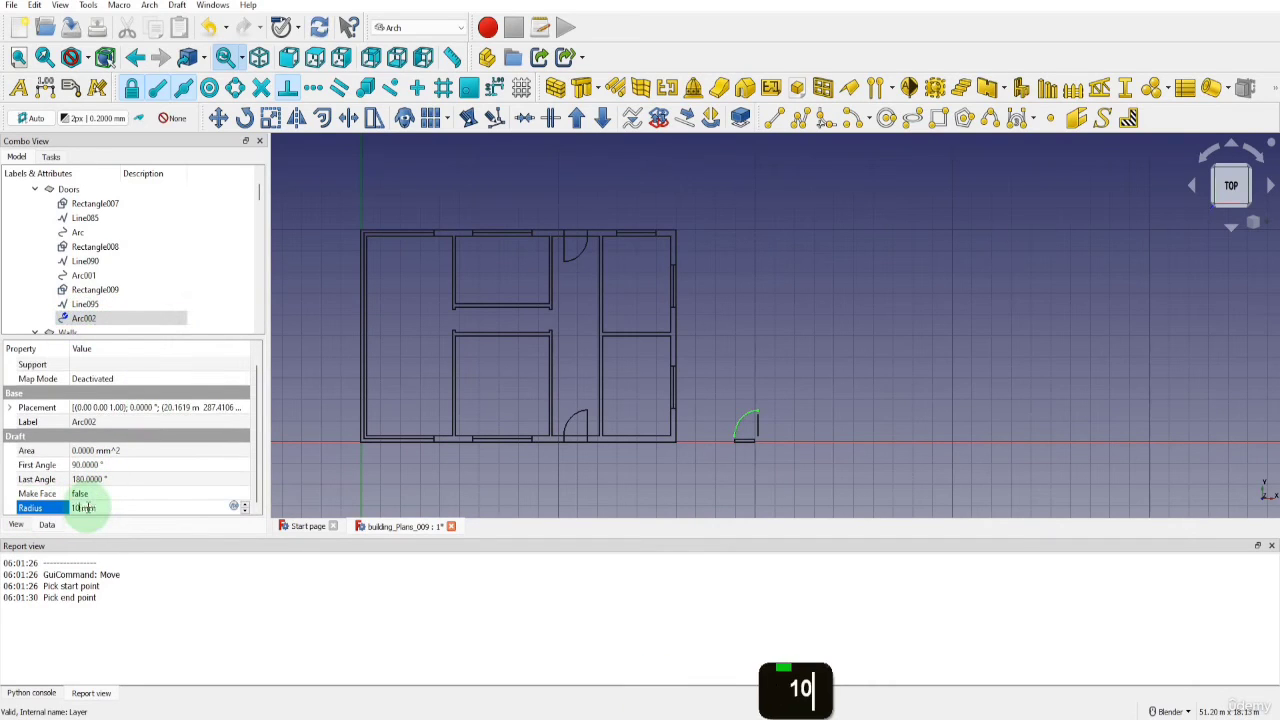
text(00)
click(323, 488)
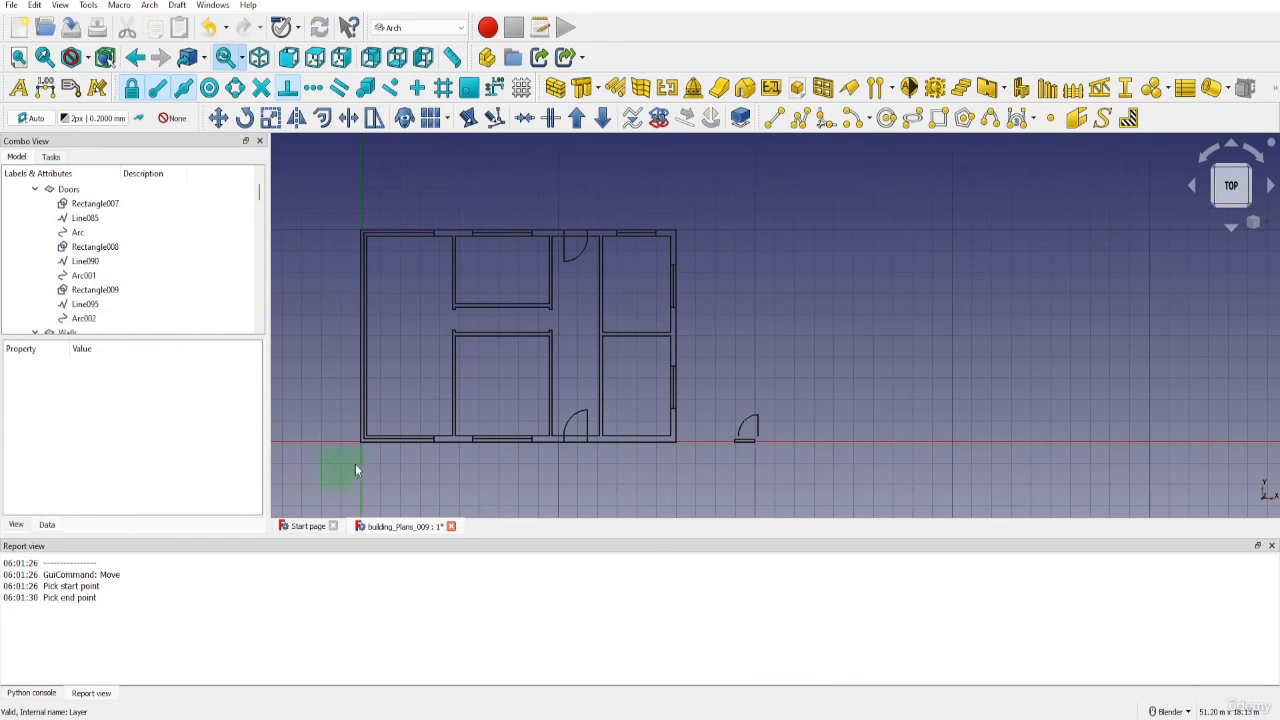
Move the resized door rectangle by its upper-left corner onto the lower end of the swing arc
scroll(727, 449, up, 6)
click(743, 443)
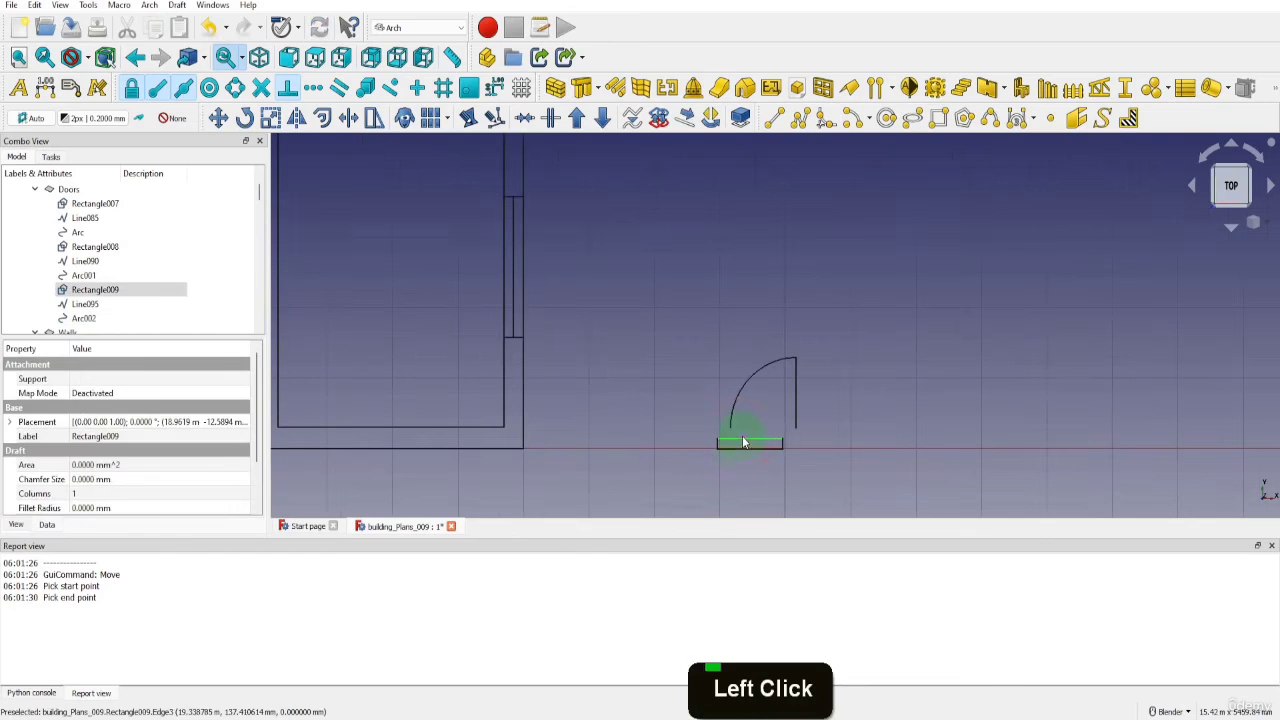
click(218, 118)
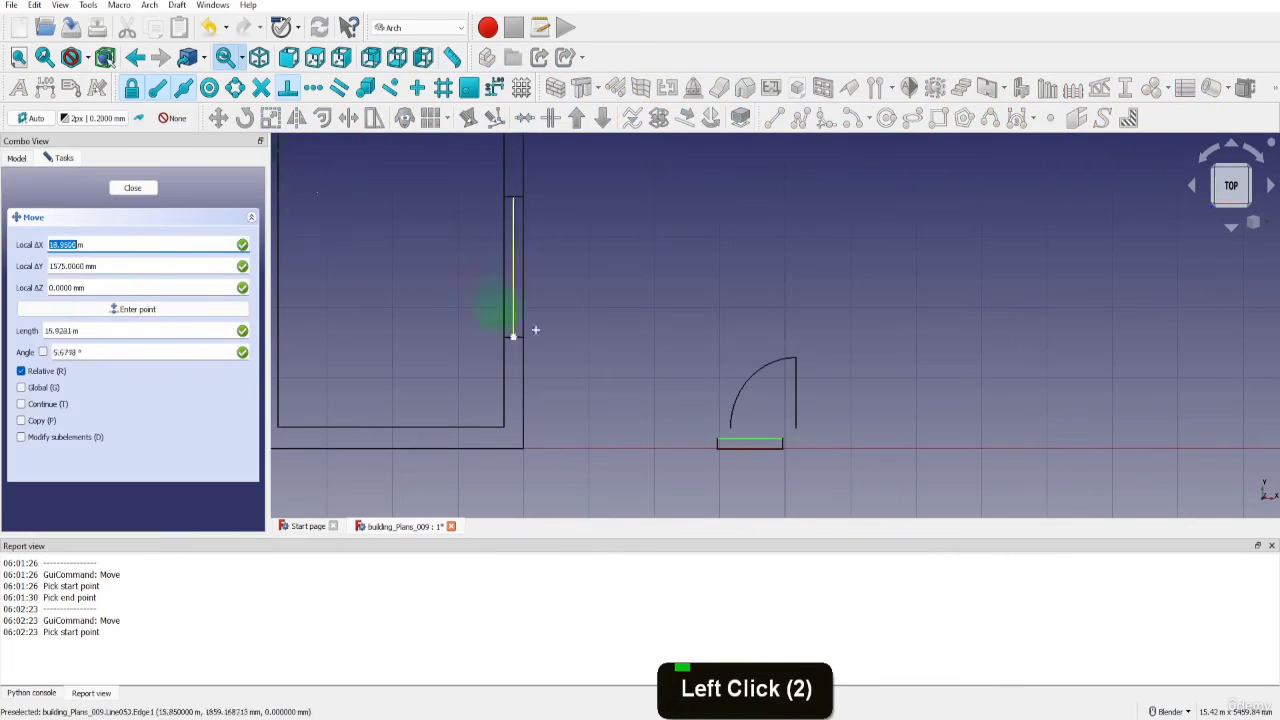
scroll(718, 441, up, 1)
scroll(718, 441, up, 3)
click(719, 442)
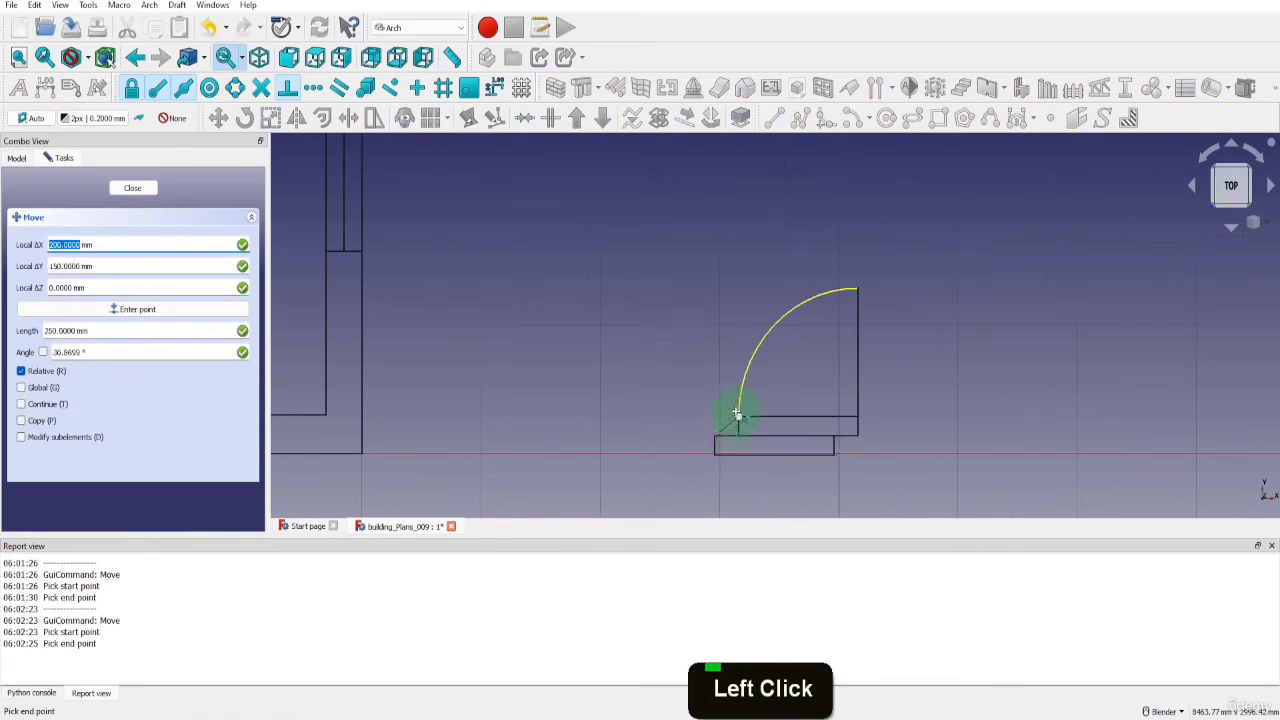
click(737, 417)
scroll(745, 421, down, 8)
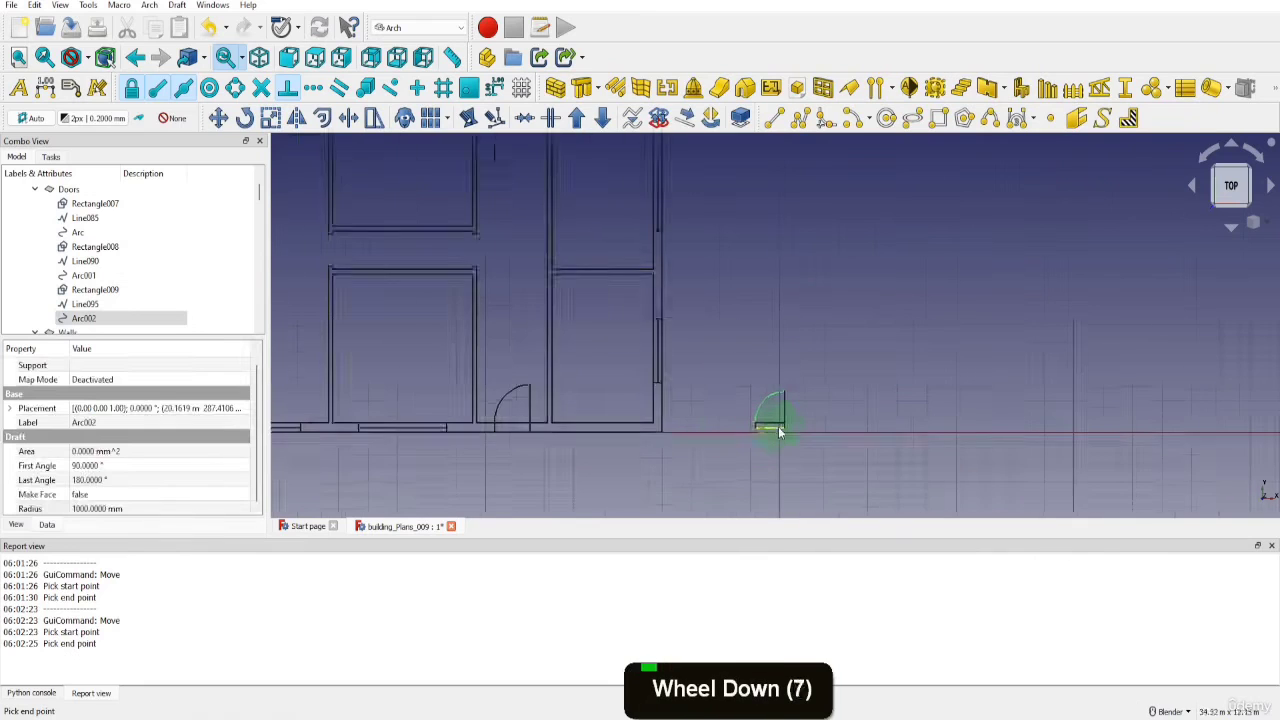
Move the resized door (Rectangle009, Line095 and Arc002) by its lower-right corner into the upper middle room's bottom wall, against the right wall
double_click(770, 428)
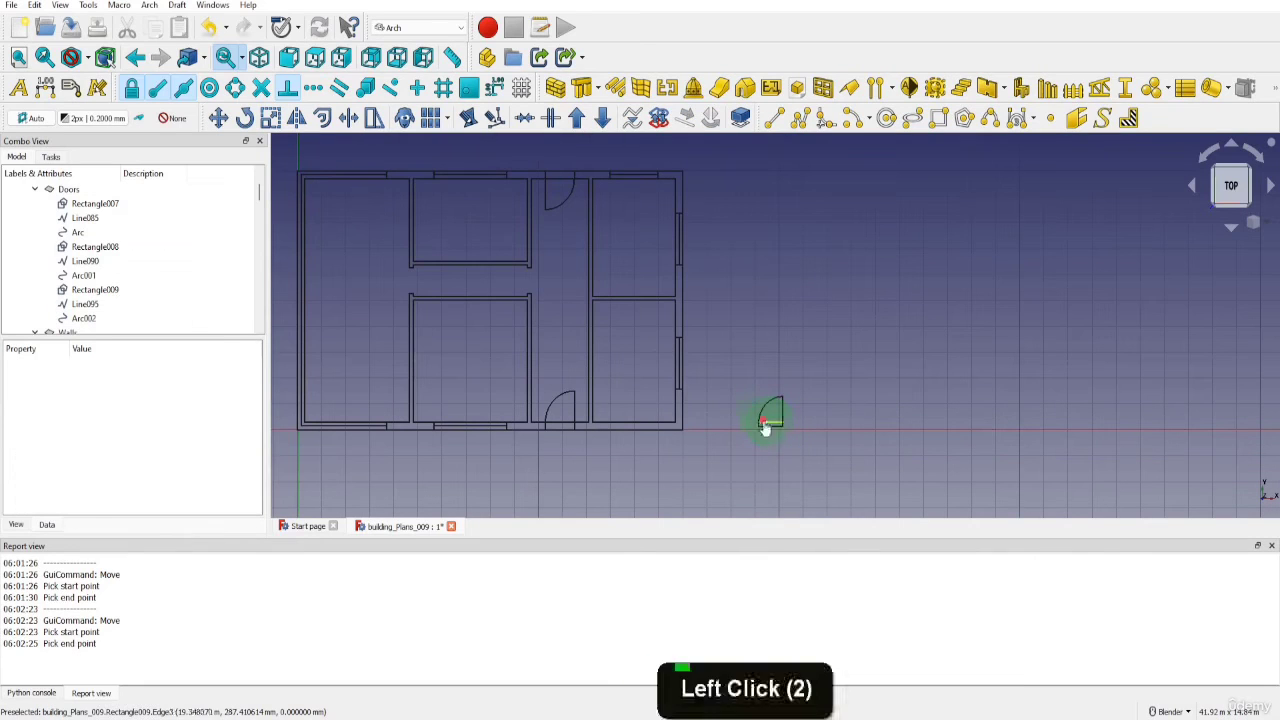
click(102, 320)
shift+click(95, 291)
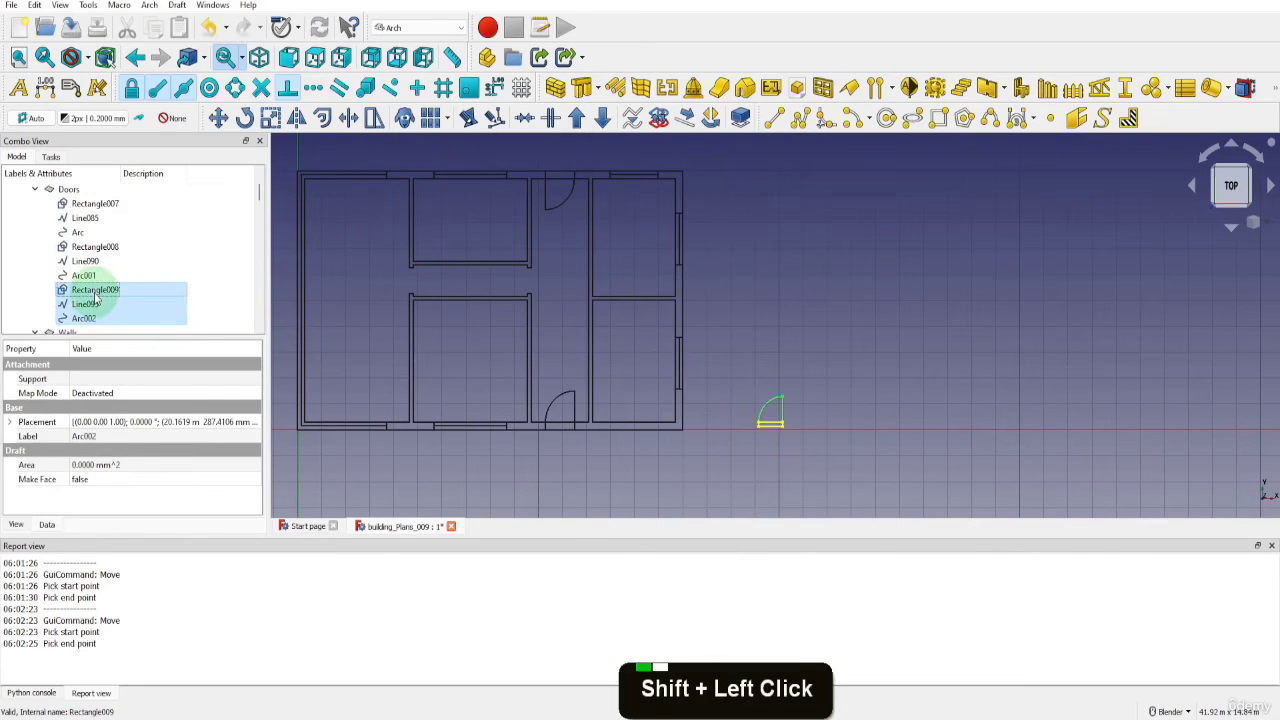
key(m)
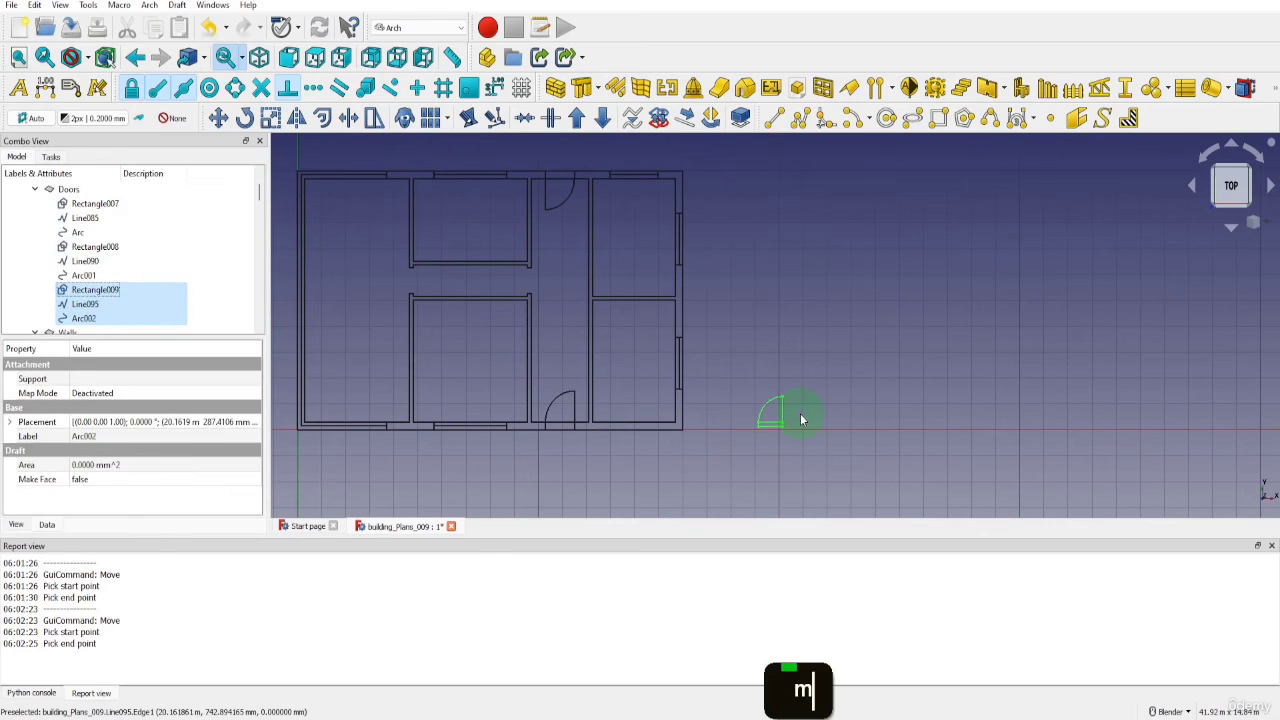
key(v)
scroll(780, 425, up, 4)
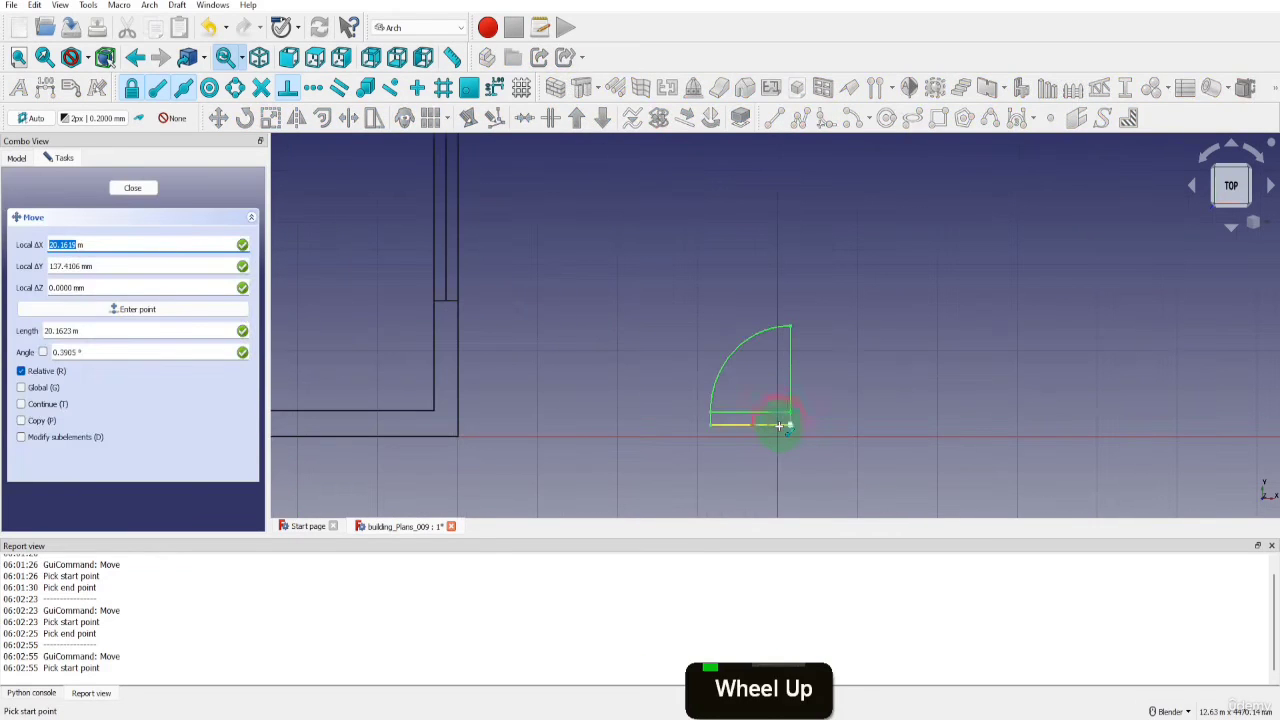
click(780, 425)
scroll(790, 440, down, 6)
scroll(512, 263, up, 3)
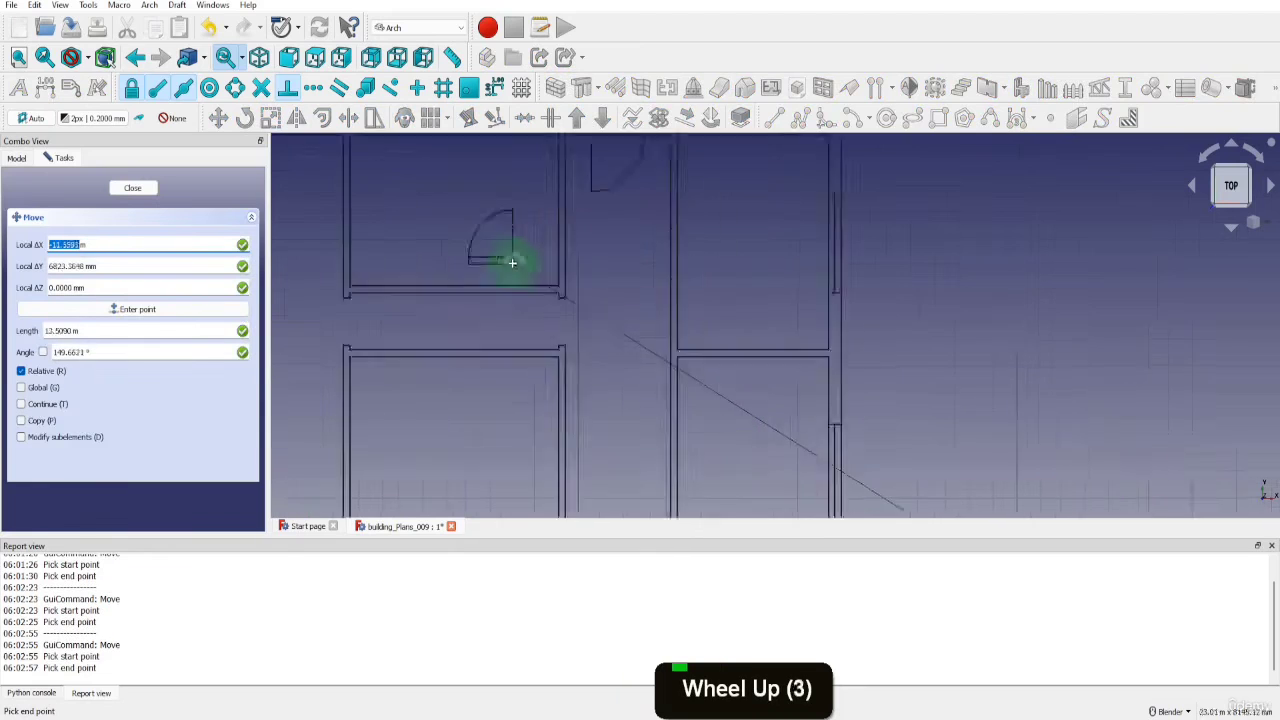
scroll(563, 329, up, 5)
click(592, 320)
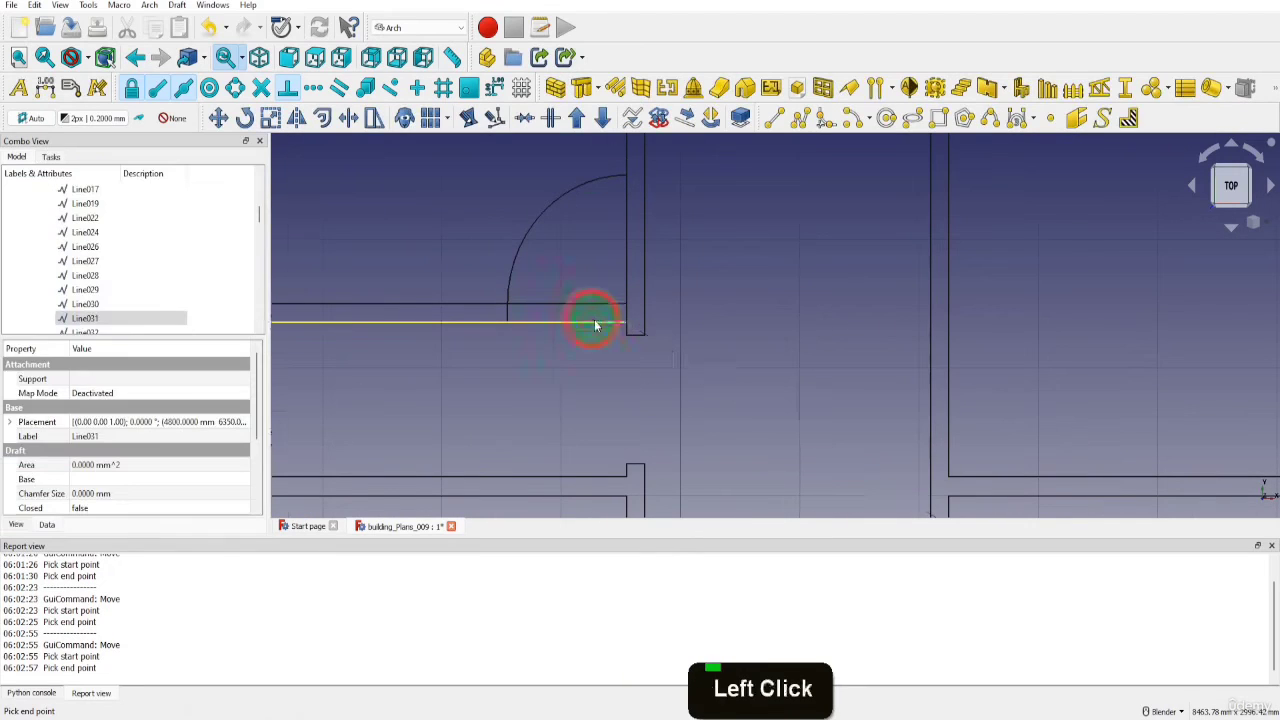
scroll(649, 341, down, 4)
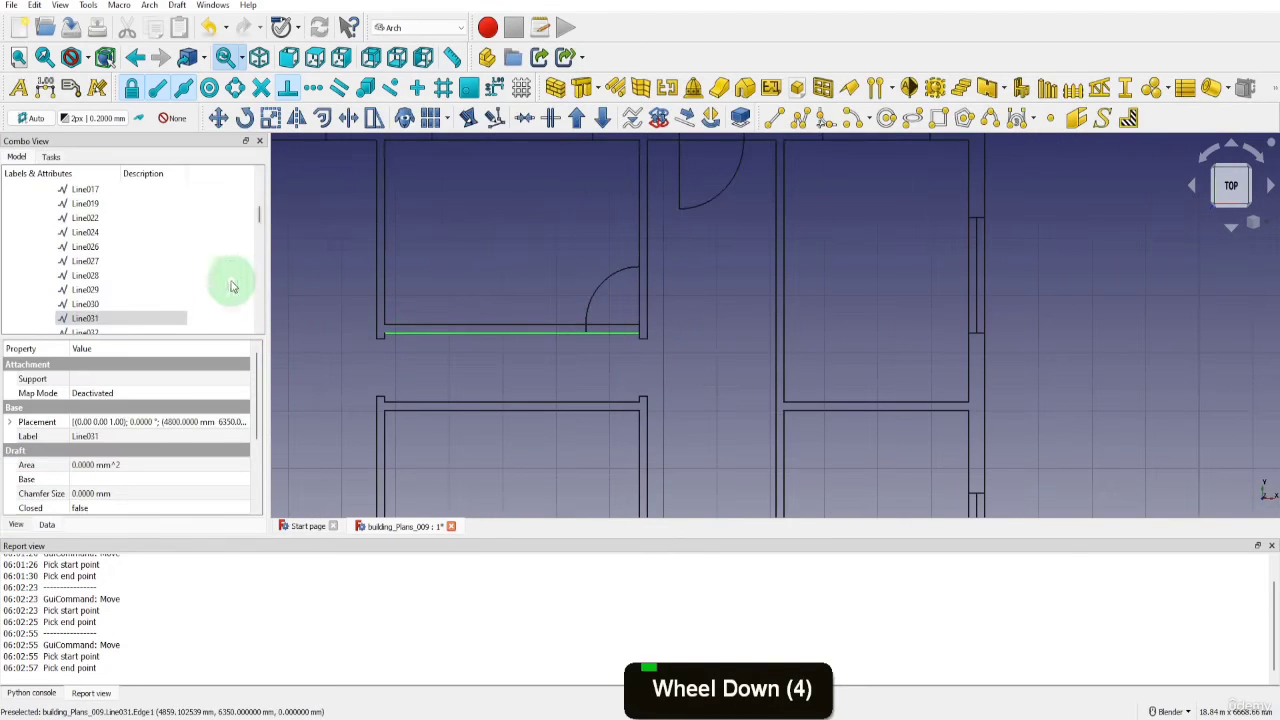
Move the 1000 mm door (Rectangle009, Line095 and Arc002) by -150 mm along X, away from the room's right wall
scroll(214, 278, up, 4)
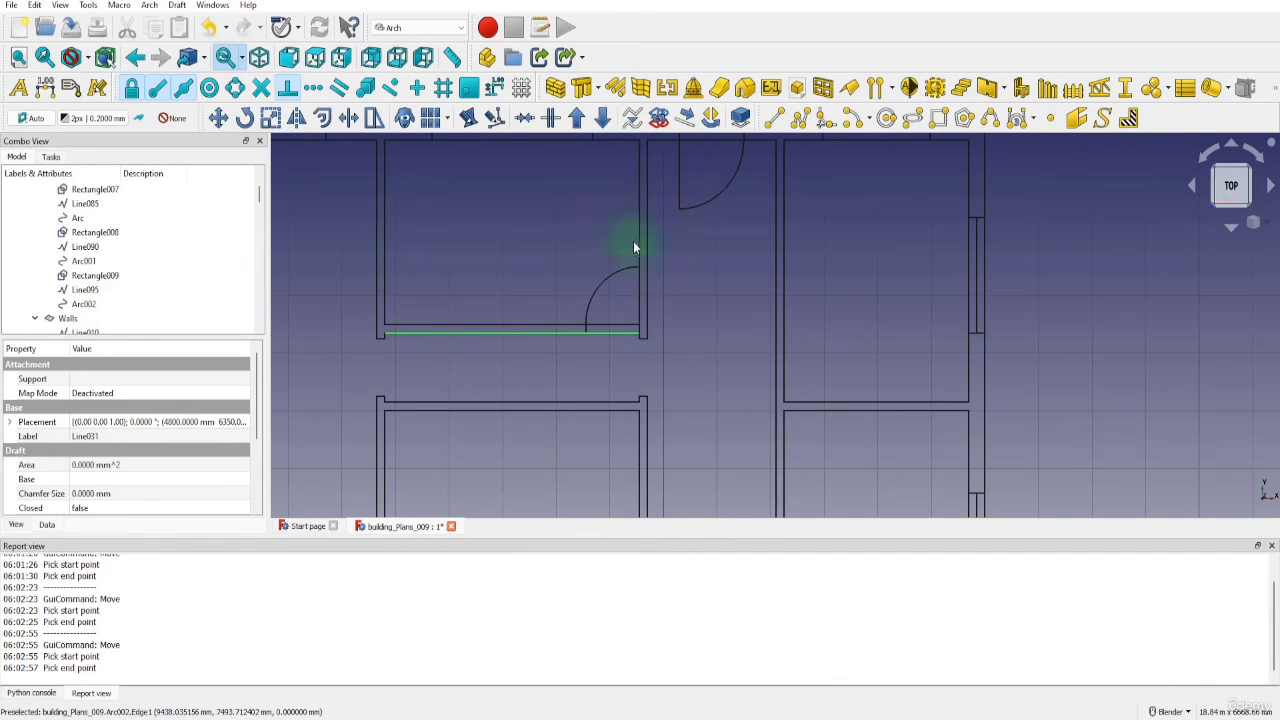
click(100, 304)
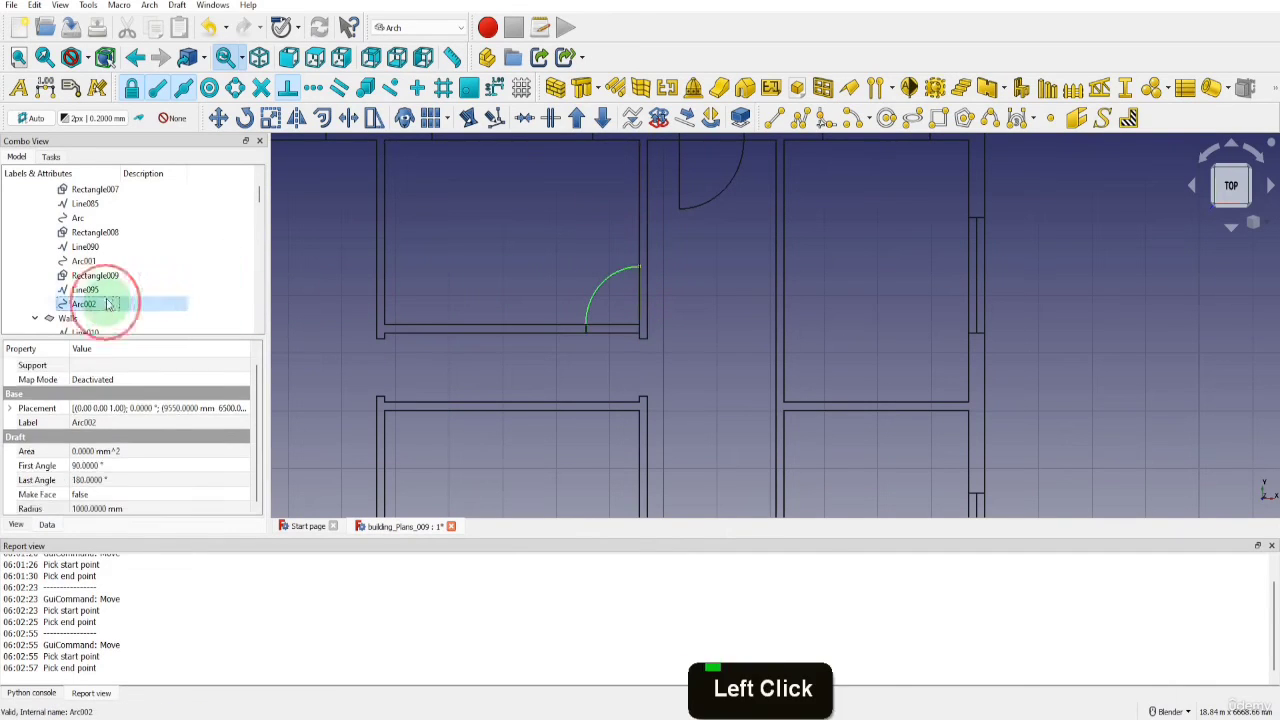
shift+click(95, 275)
key(m)
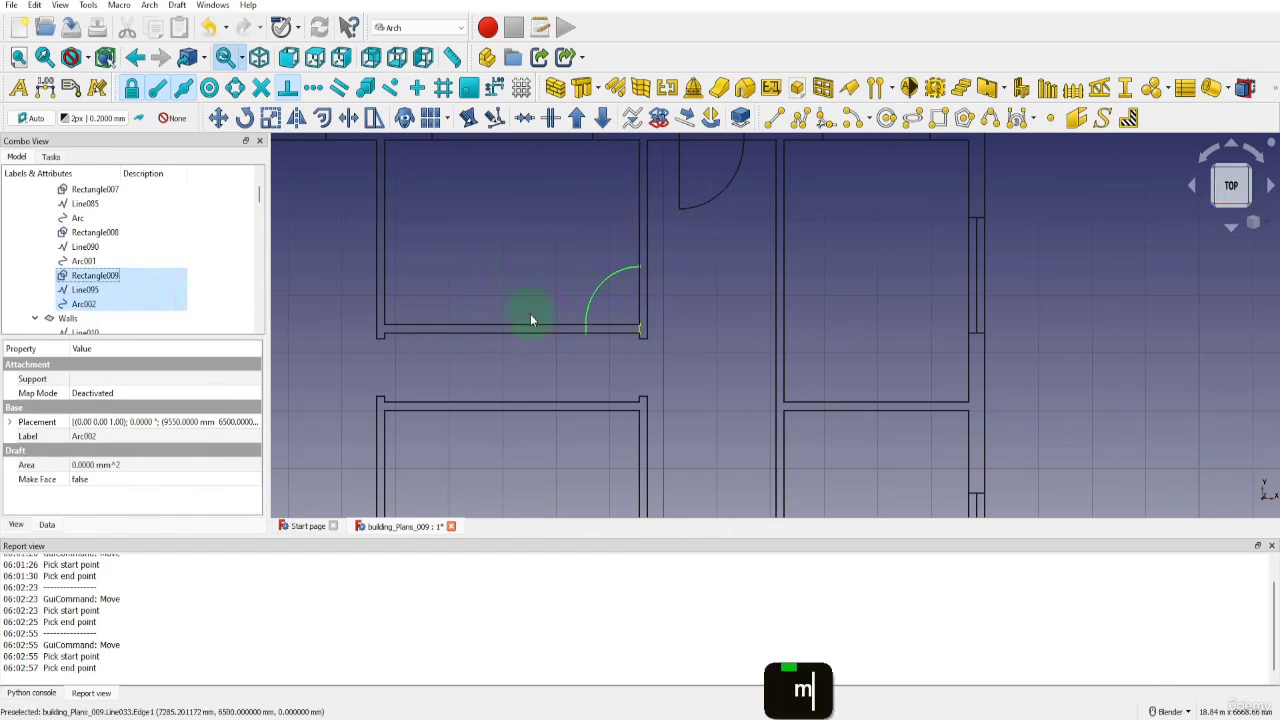
key(v)
scroll(640, 325, up, 3)
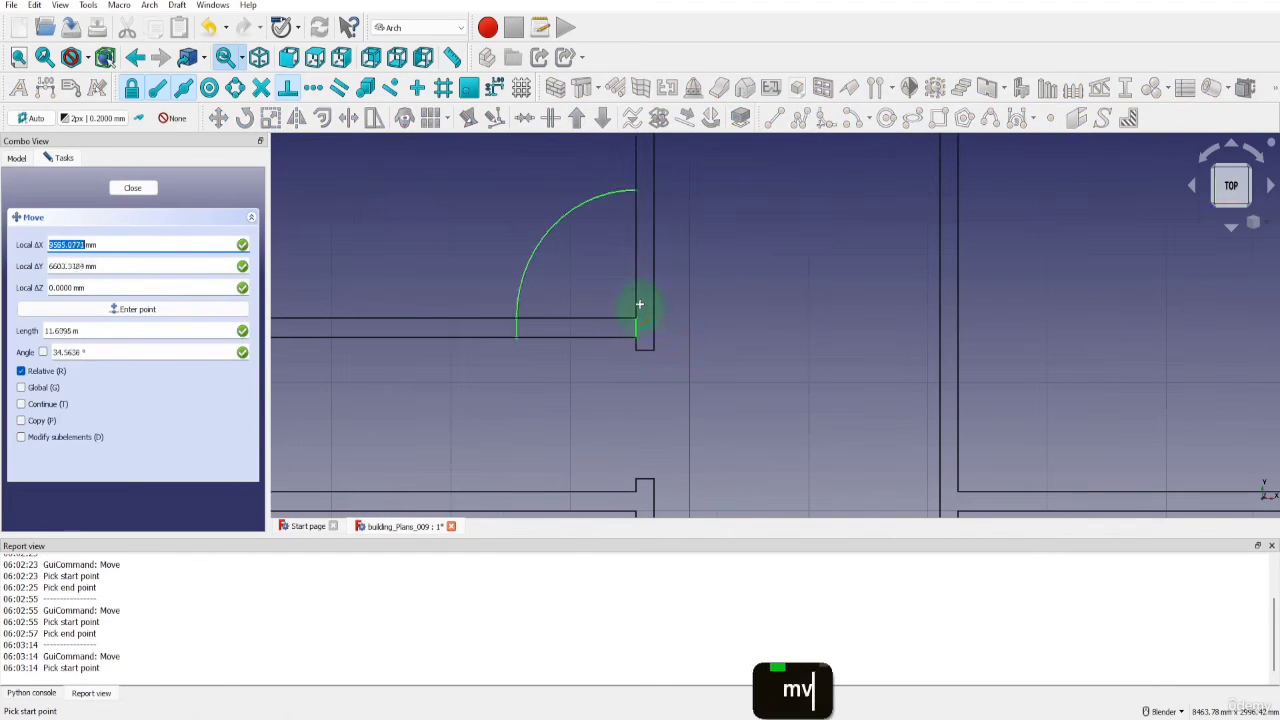
click(639, 320)
scroll(636, 312, down, 4)
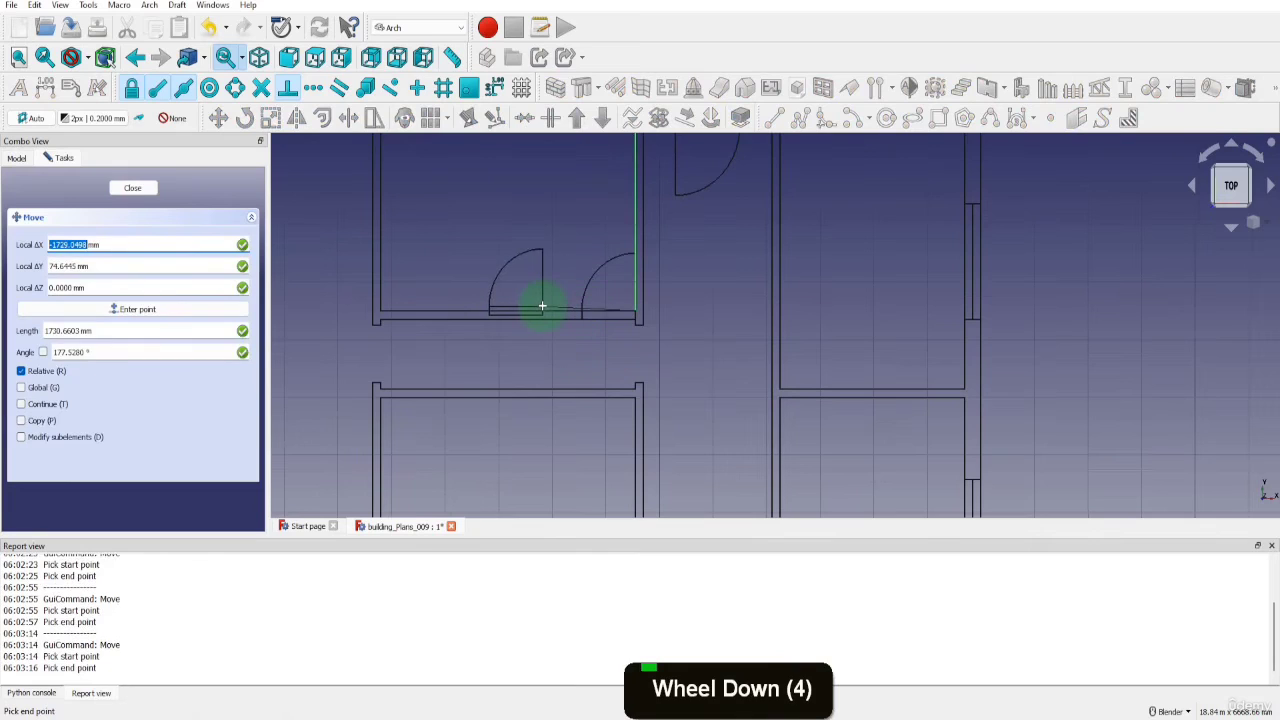
key(x)
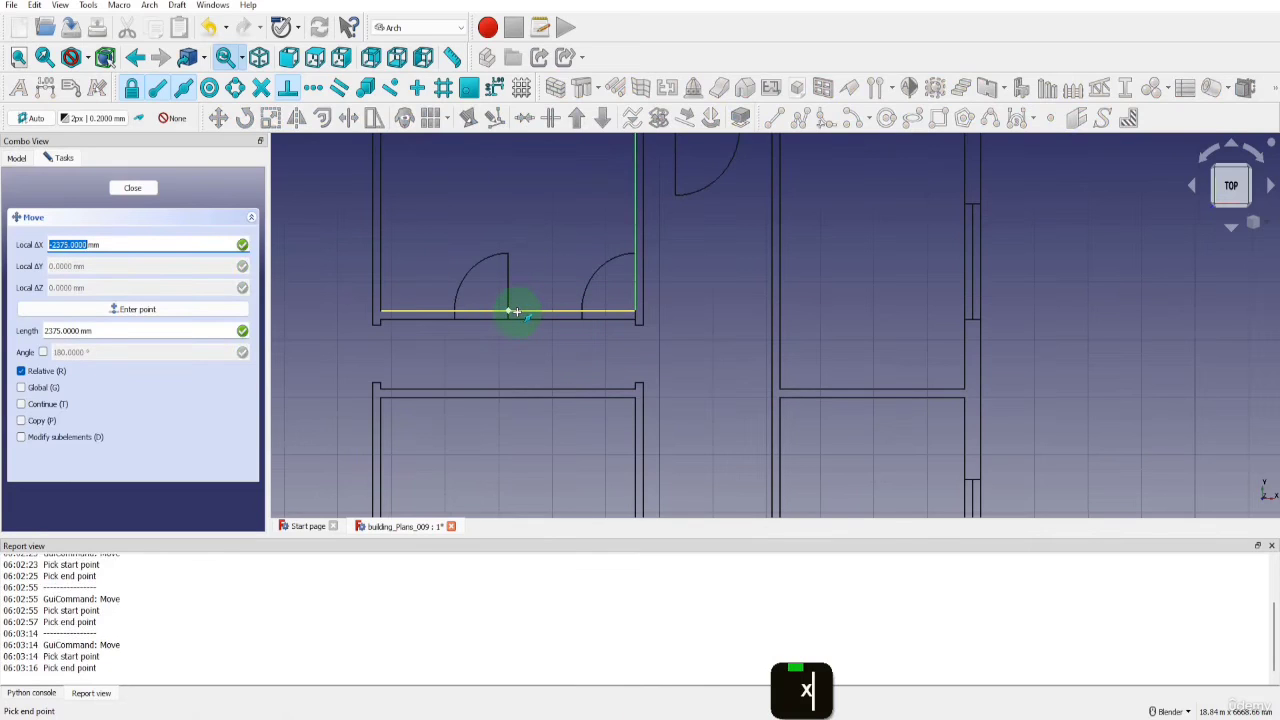
text(-150)
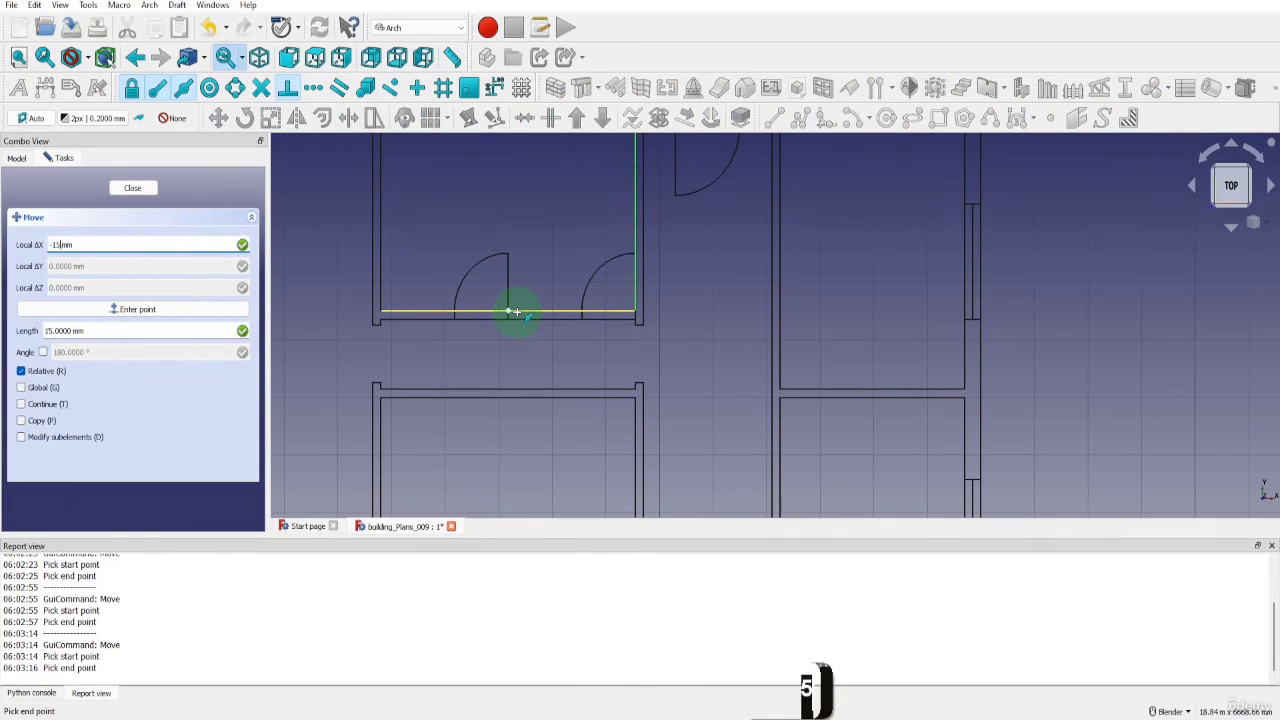
key(Return)
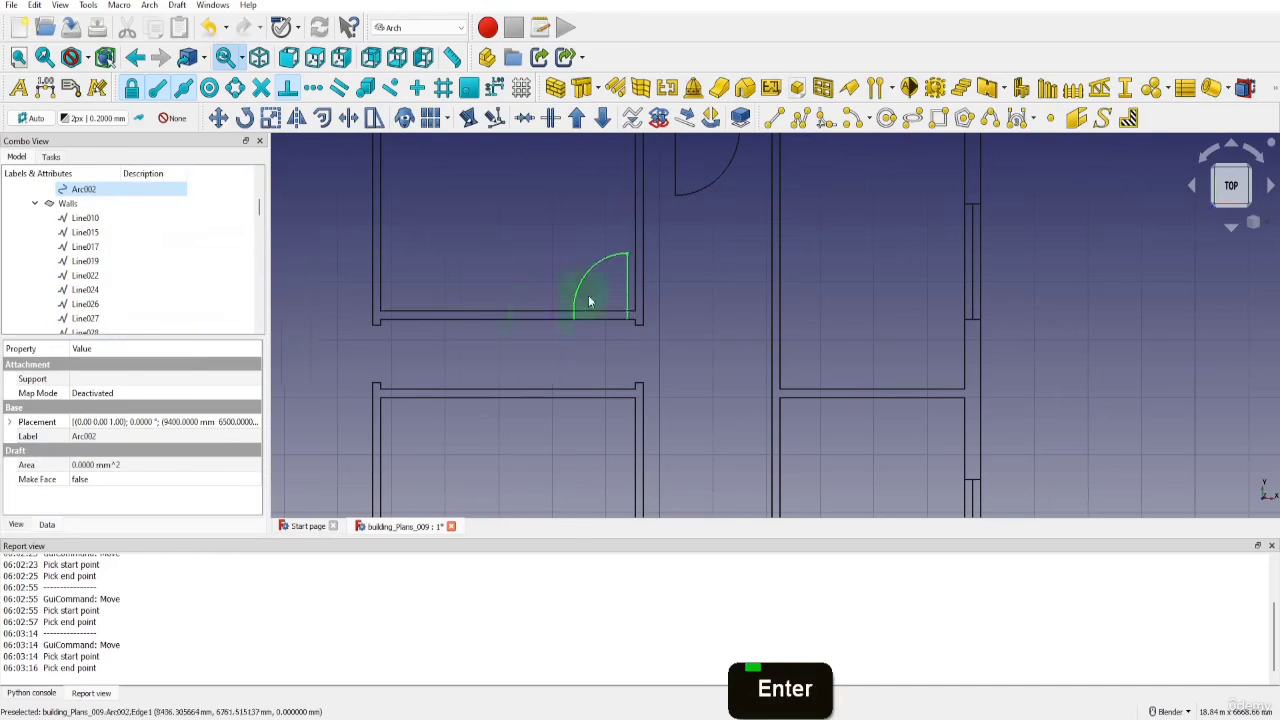
Draw a vertical helper line across the corridor from the midpoint of the upper room's lower wall line to the wall line below
scroll(616, 306, down, 5)
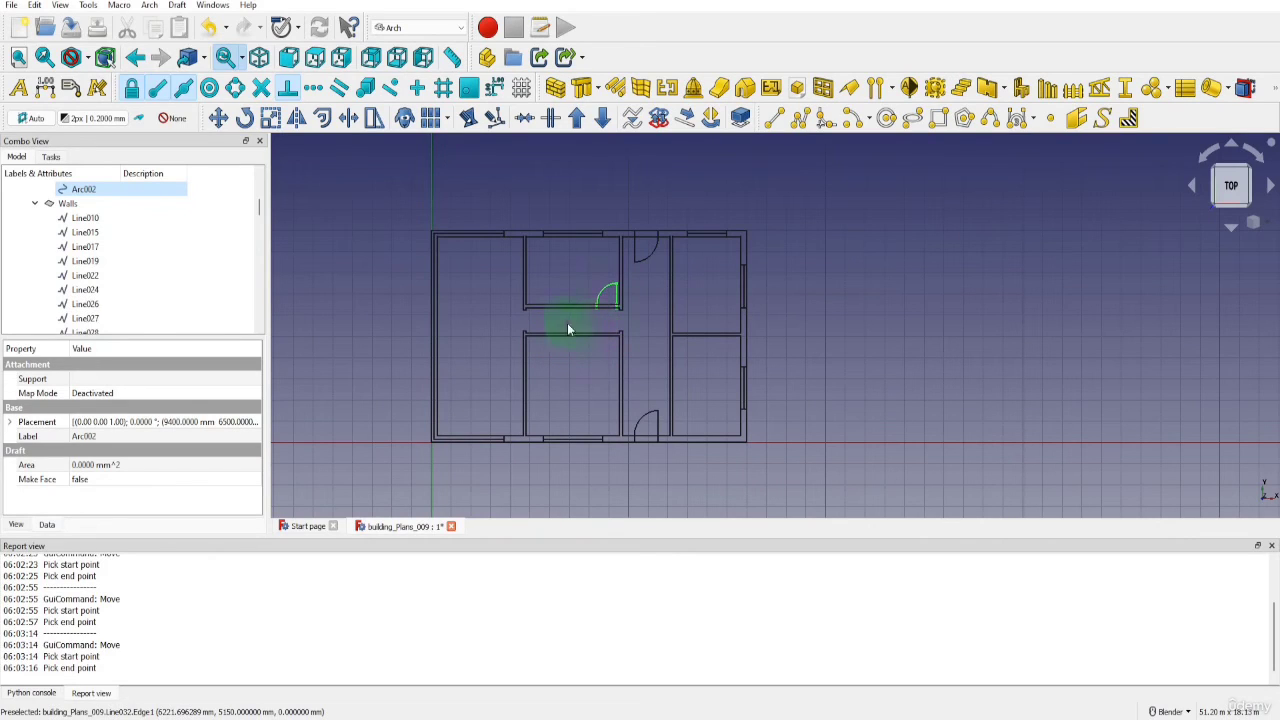
click(773, 118)
scroll(570, 306, up, 4)
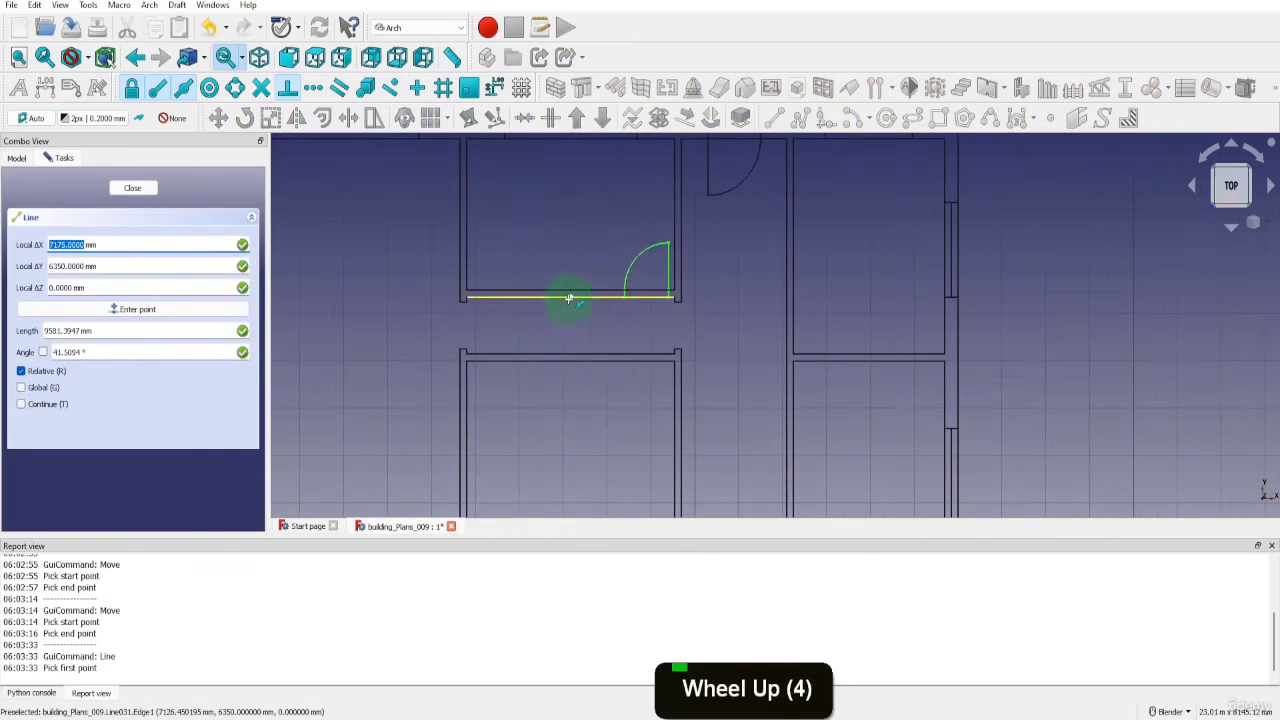
click(568, 300)
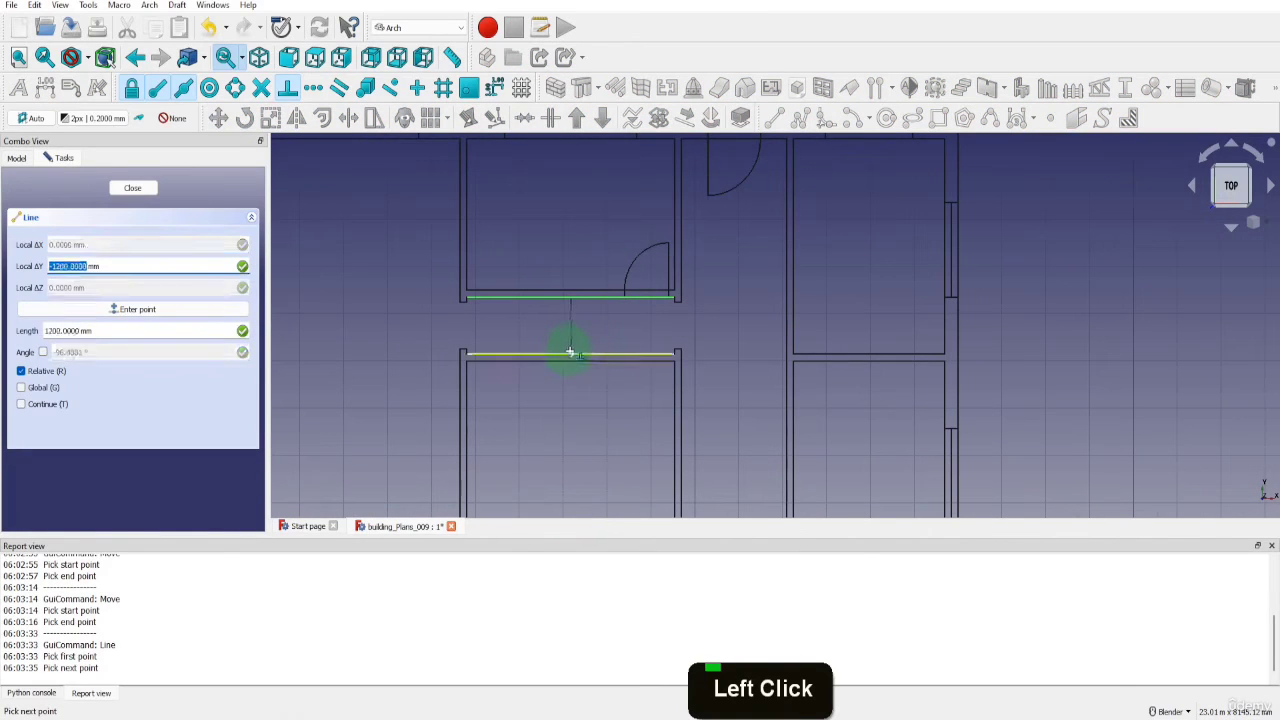
click(570, 352)
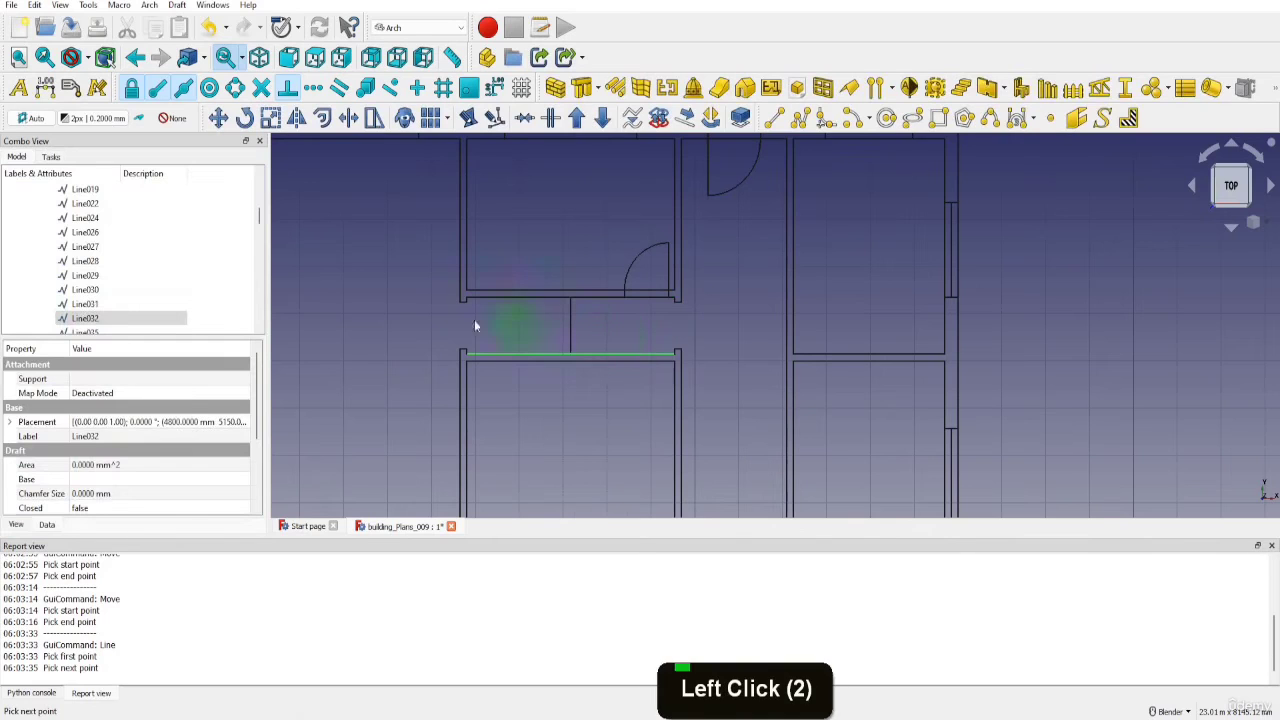
Mirror the door (Rectangle009, Line095 and Arc002) into the lower middle room about a horizontal axis through the helper line's midpoint
scroll(280, 290, up, 2)
scroll(143, 288, up, 3)
click(100, 289)
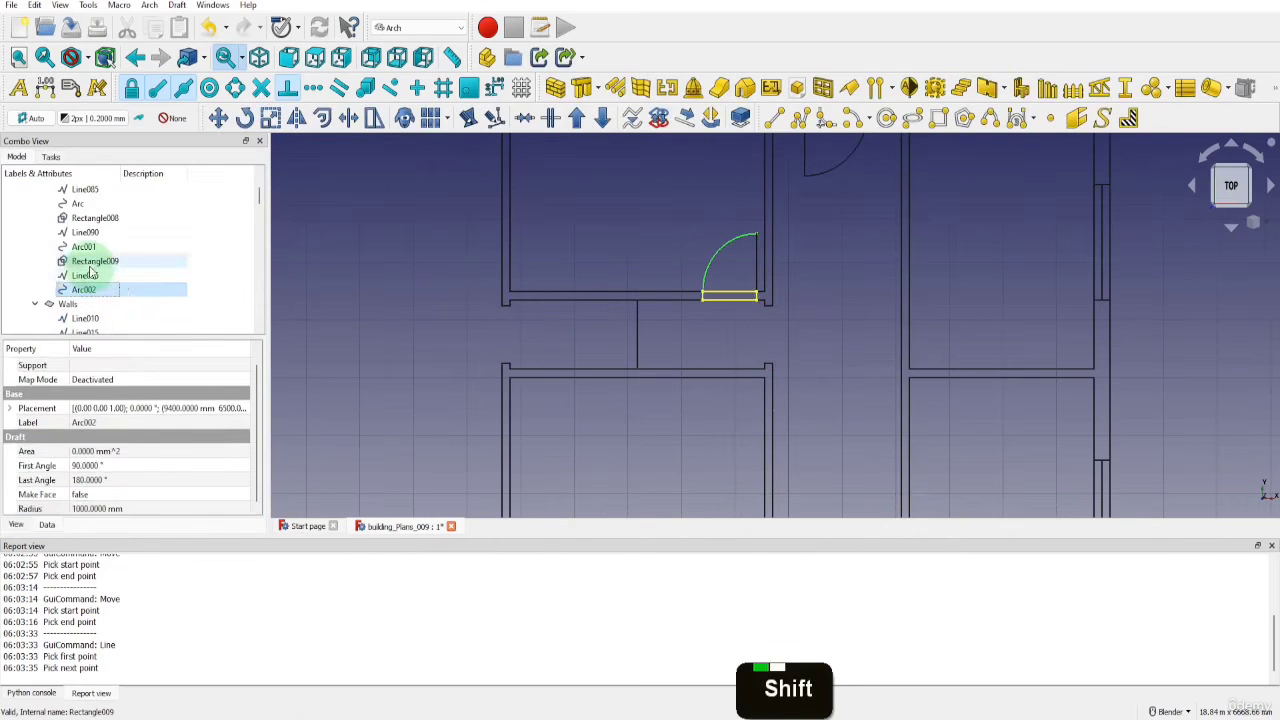
shift+click(88, 262)
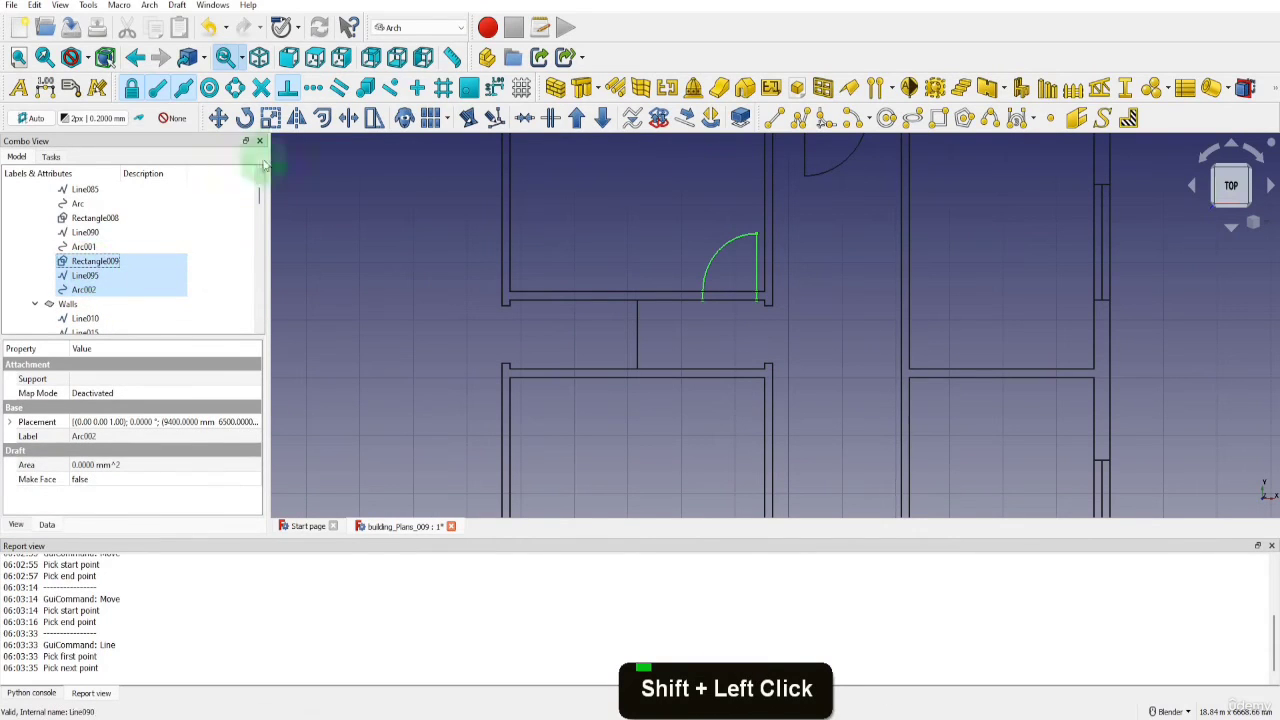
click(296, 118)
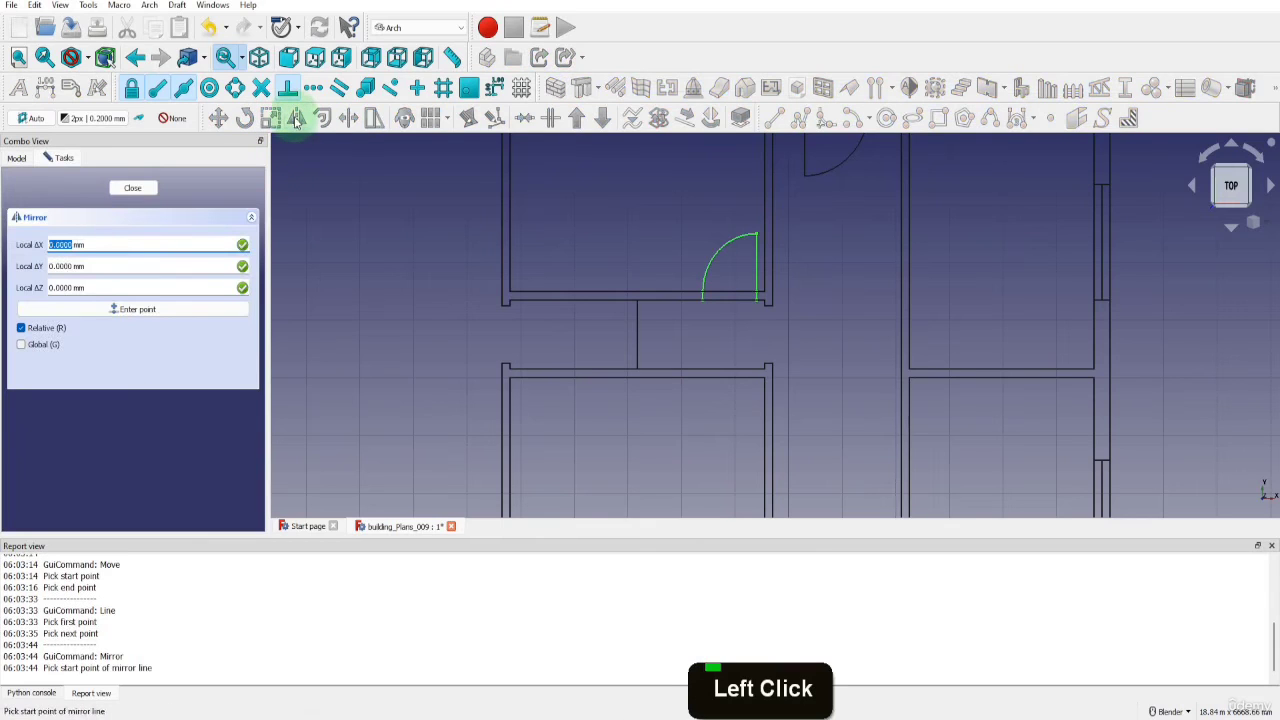
click(636, 332)
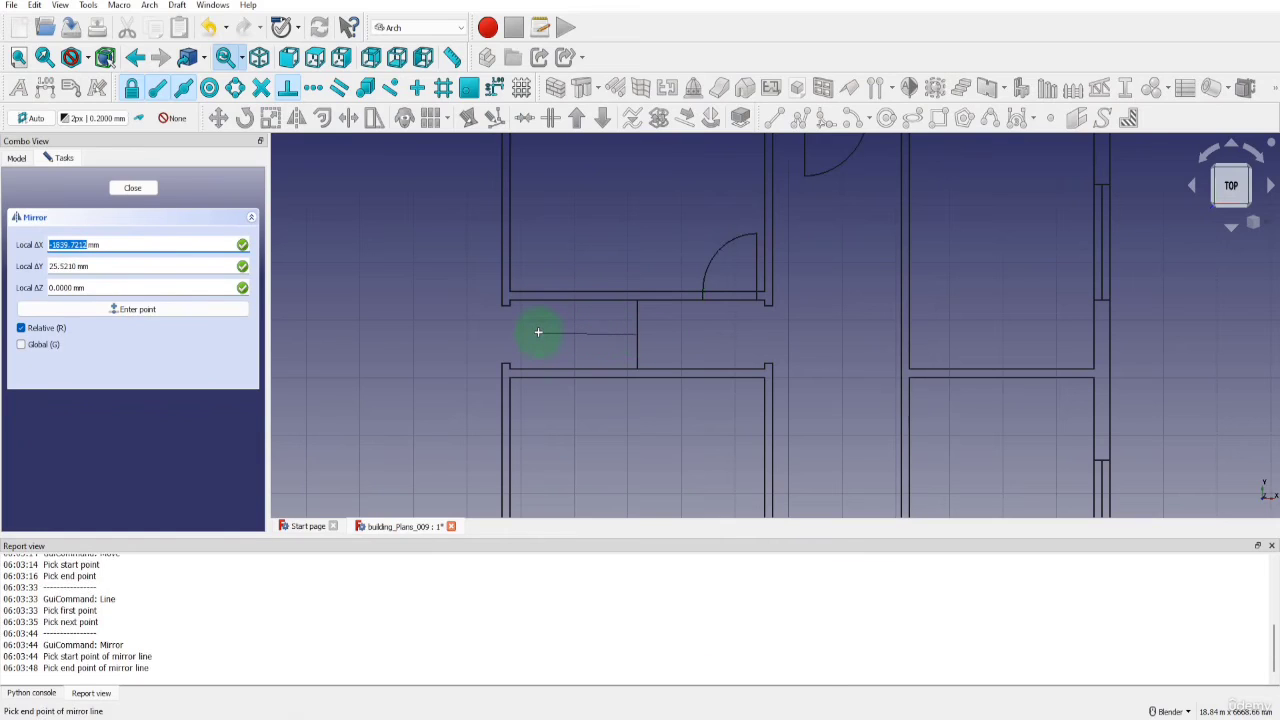
key(x)
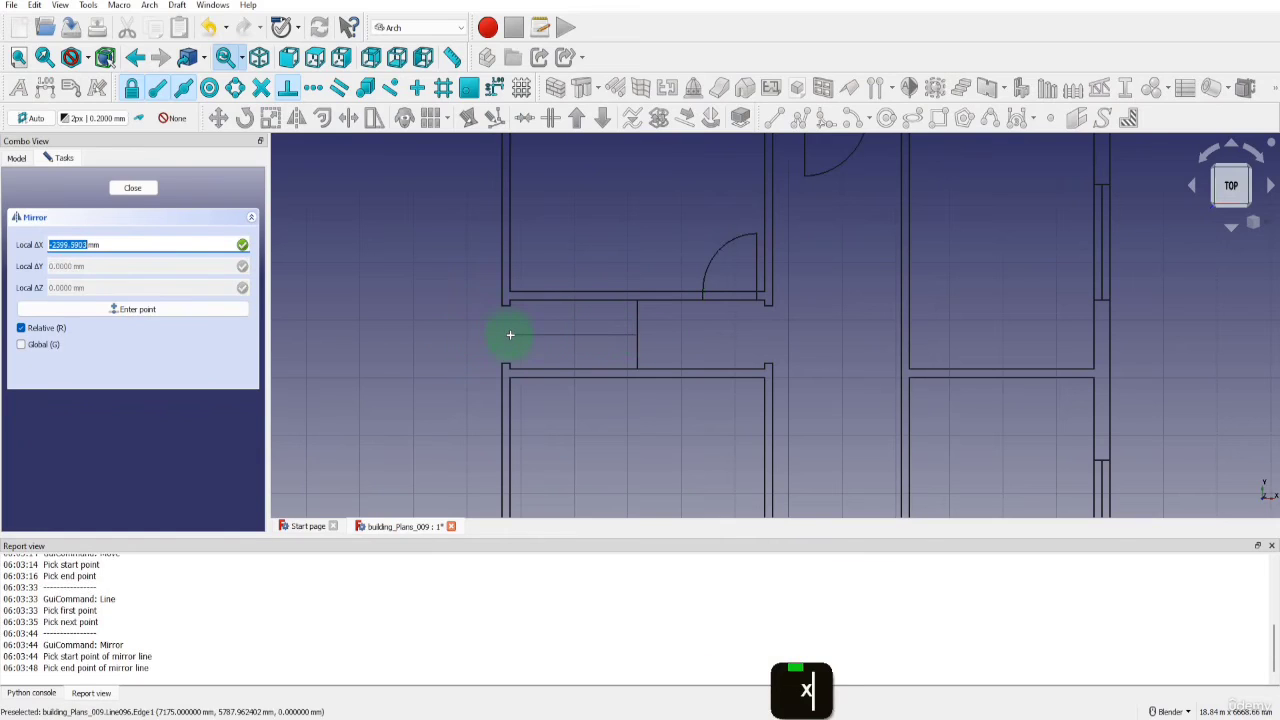
click(512, 335)
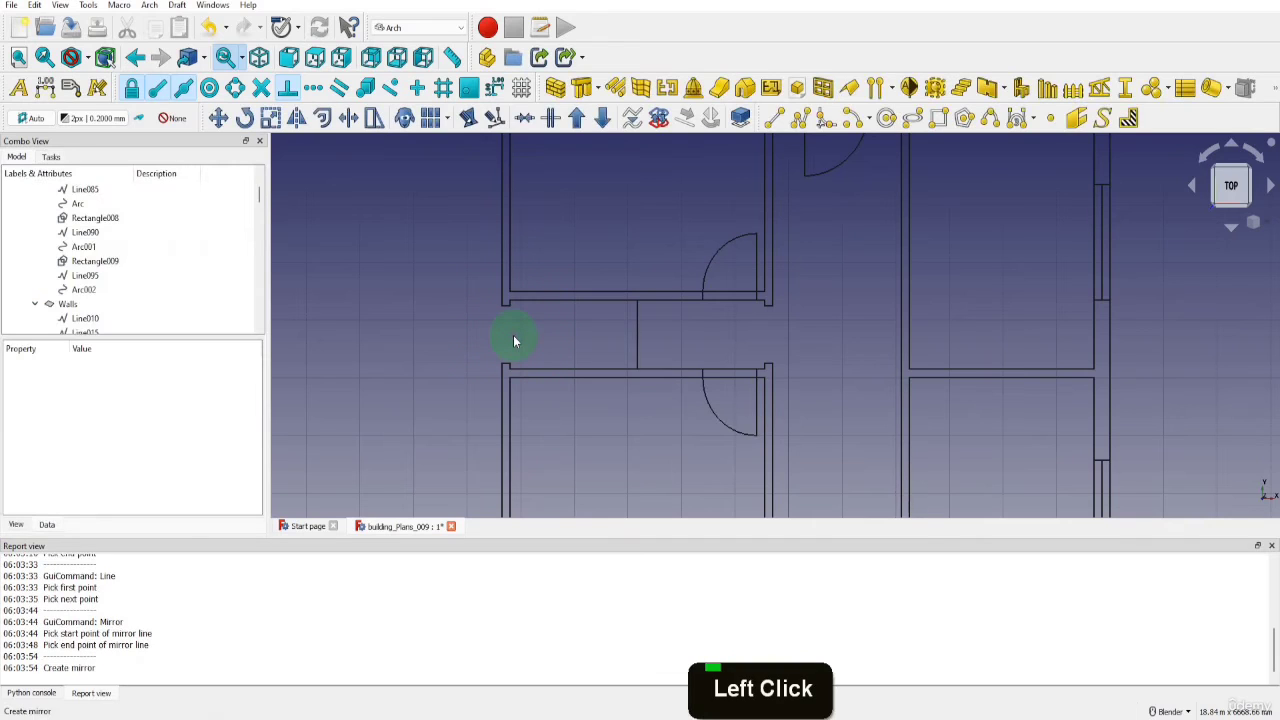
scroll(177, 251, down, 20)
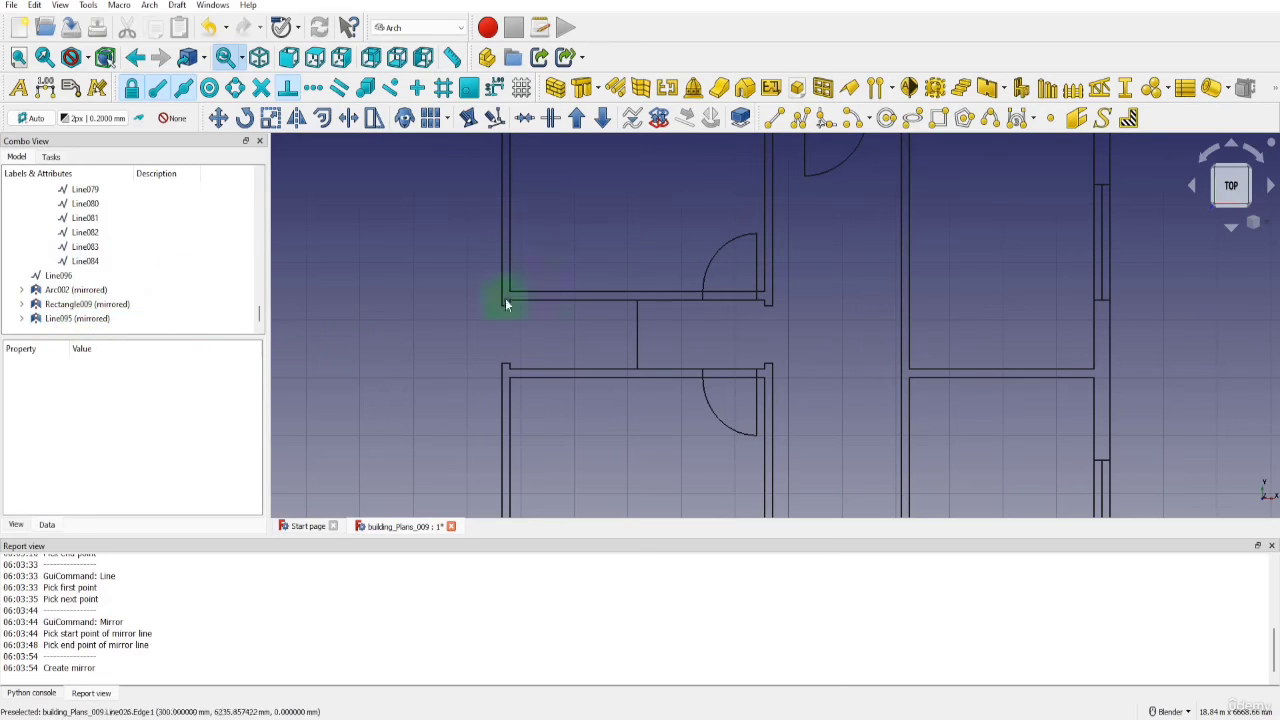
Set the length of the original door's leaf line, Line095, to 2000 mm to test the link with its mirrored copy
click(755, 265)
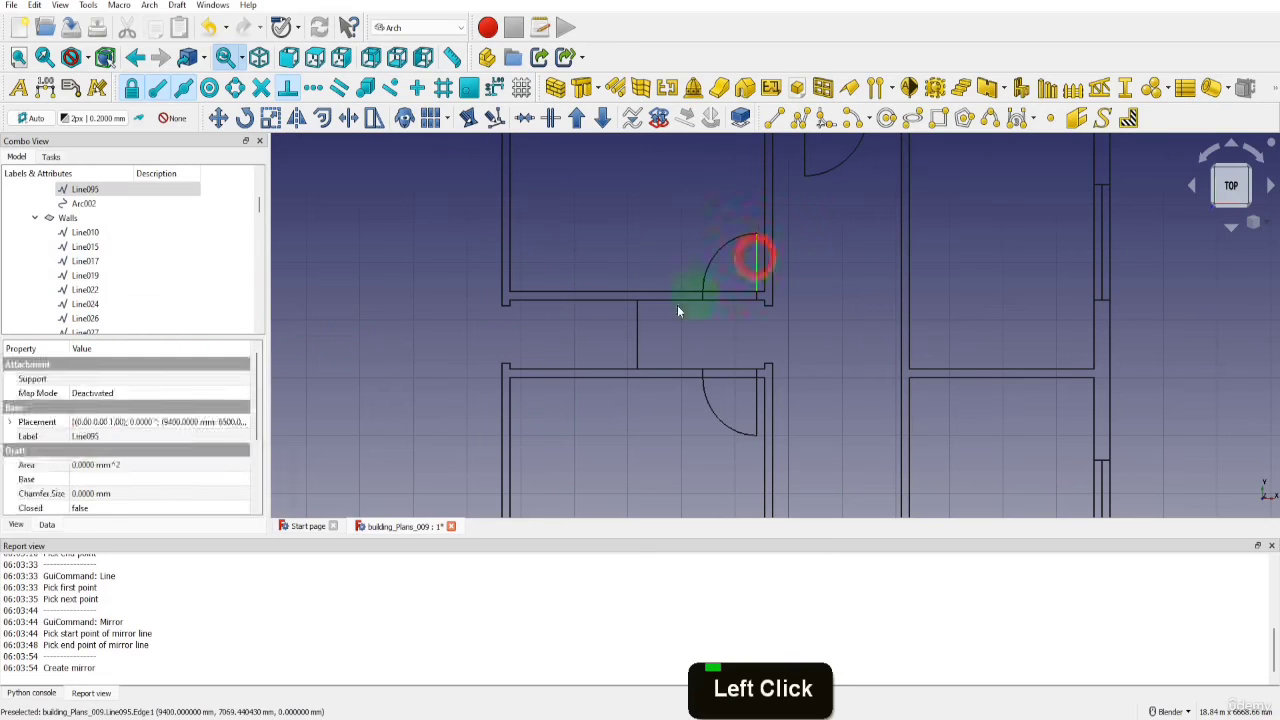
scroll(100, 445, down, 7)
click(100, 437)
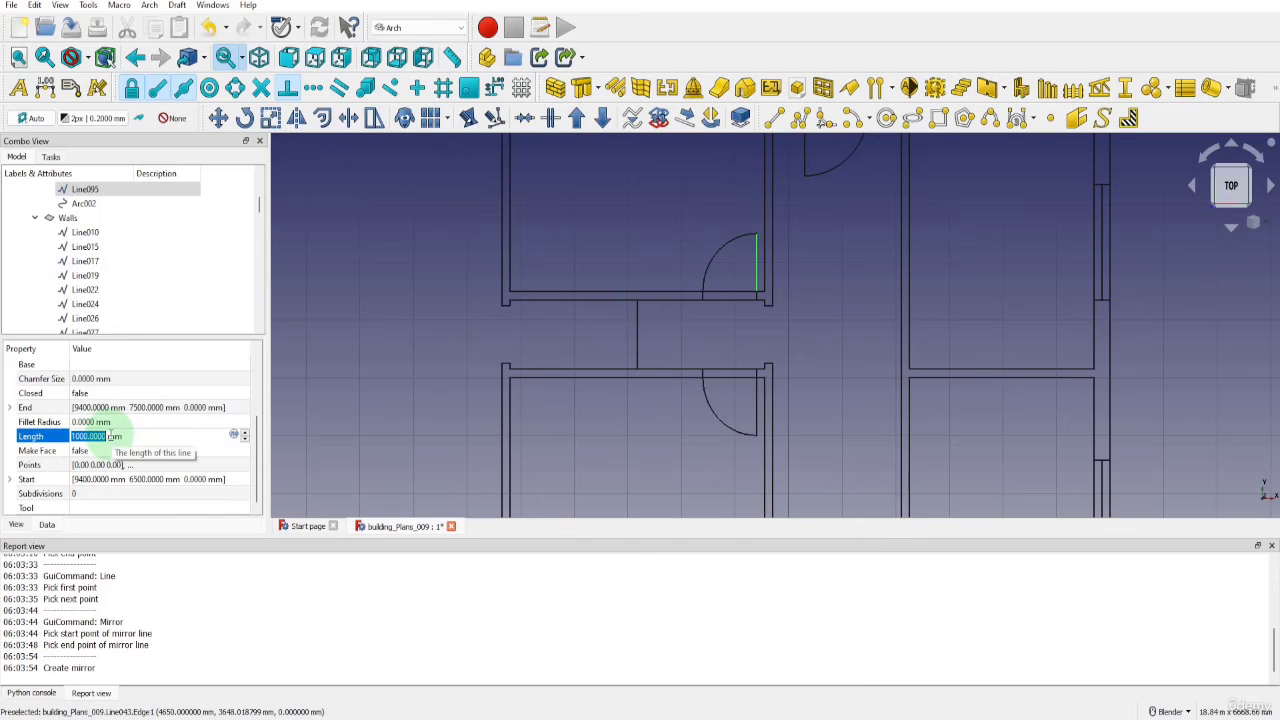
text(2000)
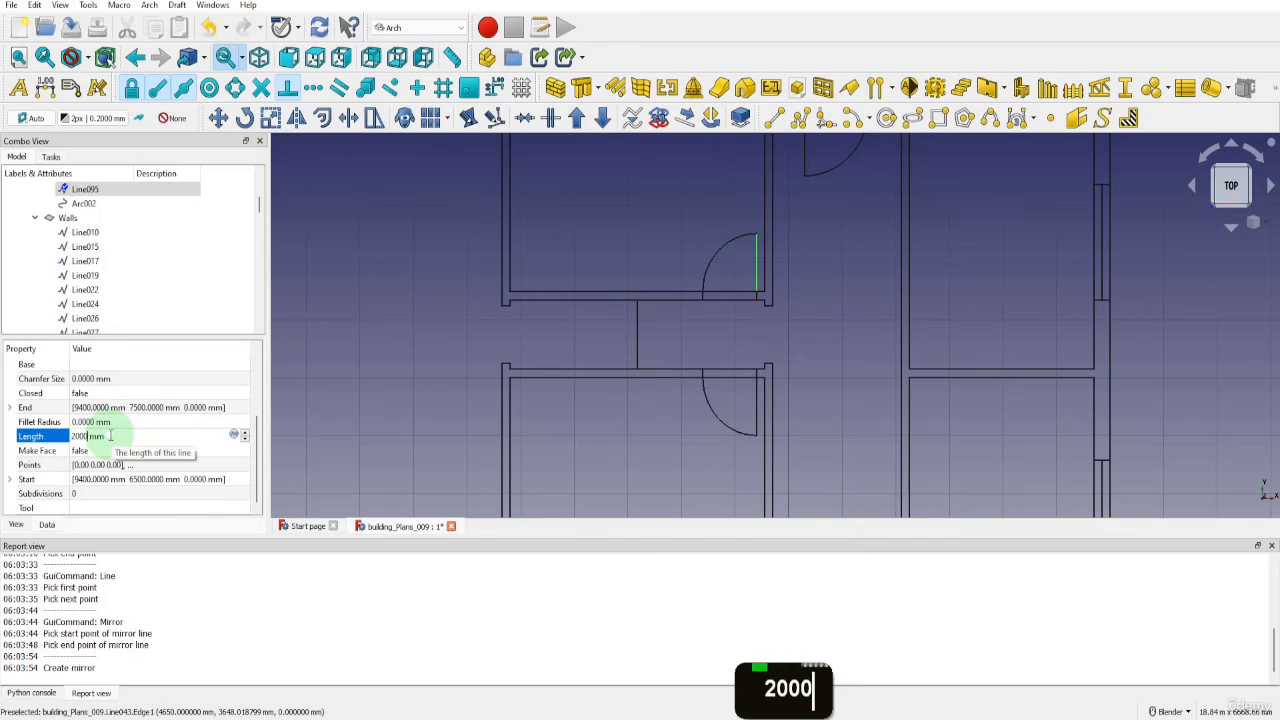
click(328, 432)
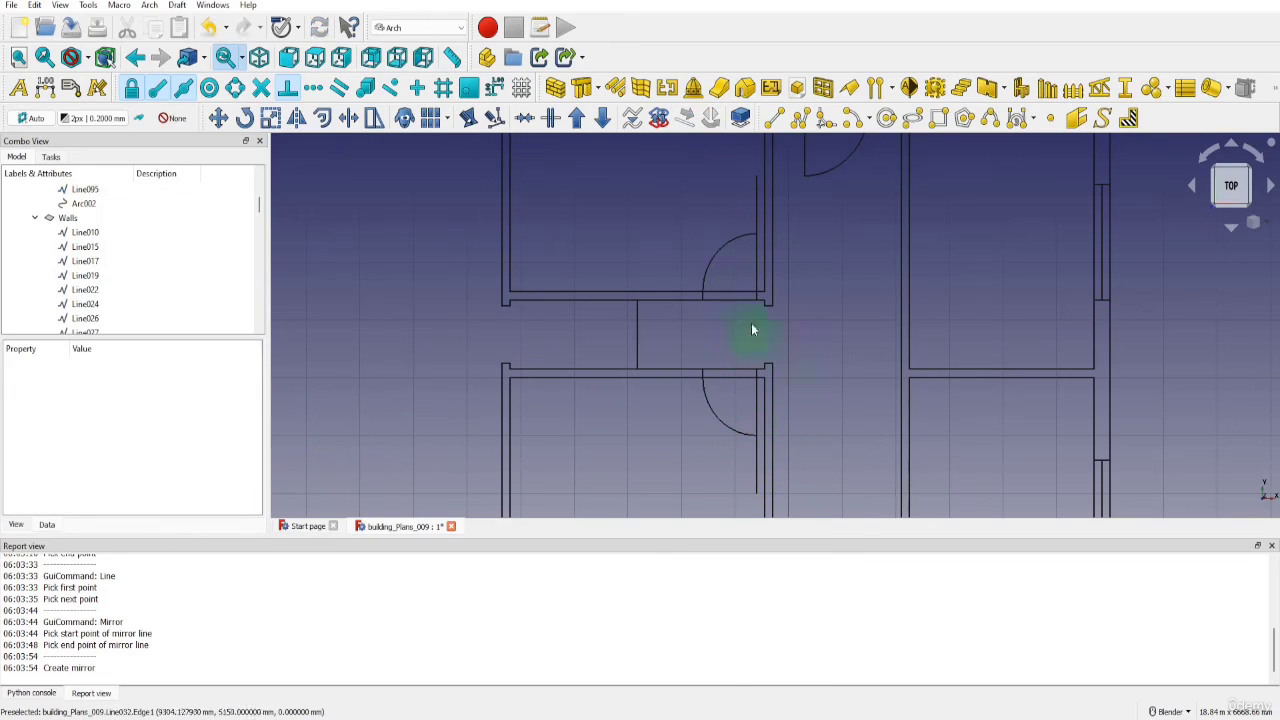
Restore the length of the original door's leaf line, Line095, to 1000 mm
click(756, 283)
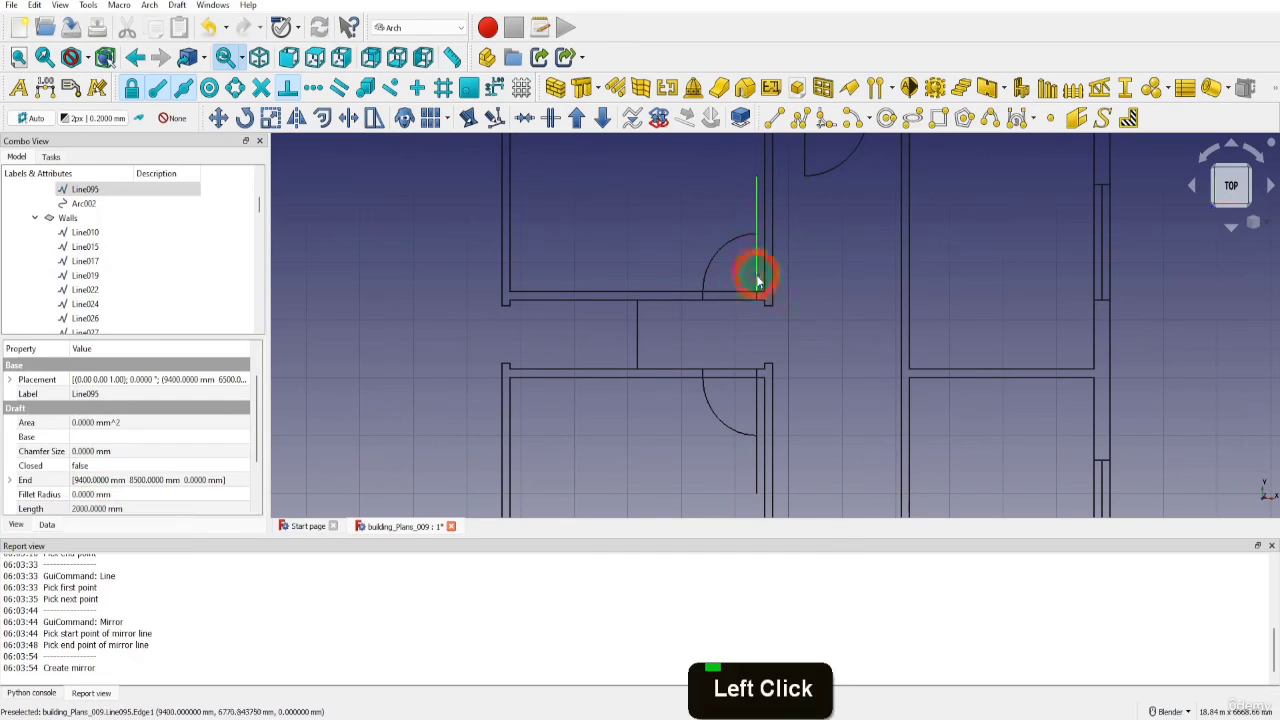
double_click(93, 510)
text(1000)
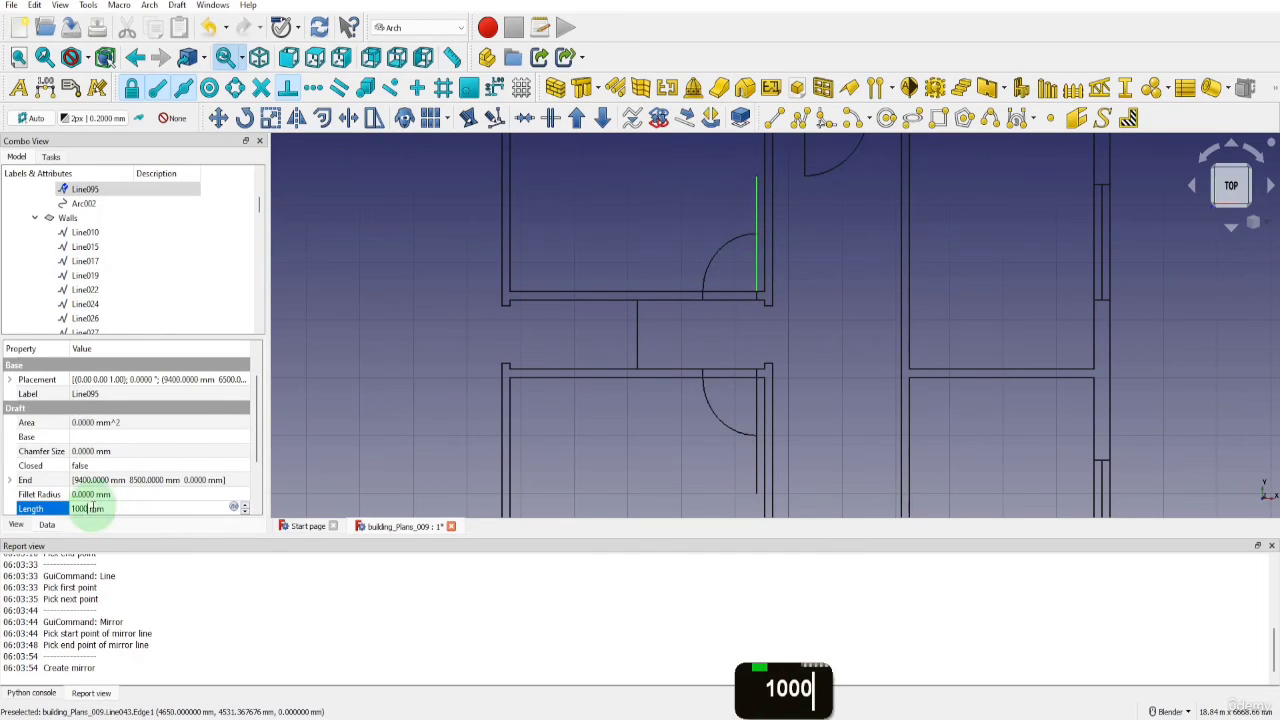
click(348, 464)
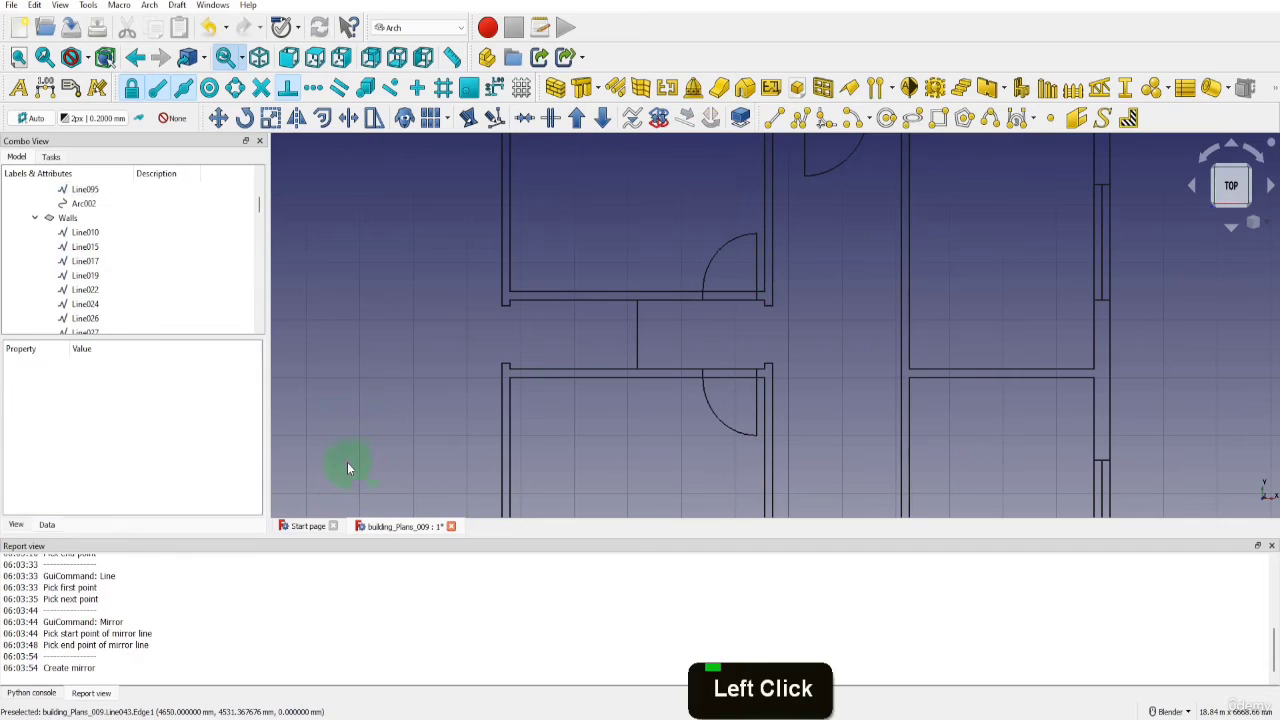
Copy the mirrored arc, rectangle and leaf line from the lower middle room's upper-right corner to the empty area right of the building
drag(259, 205, 259, 316)
click(78, 291)
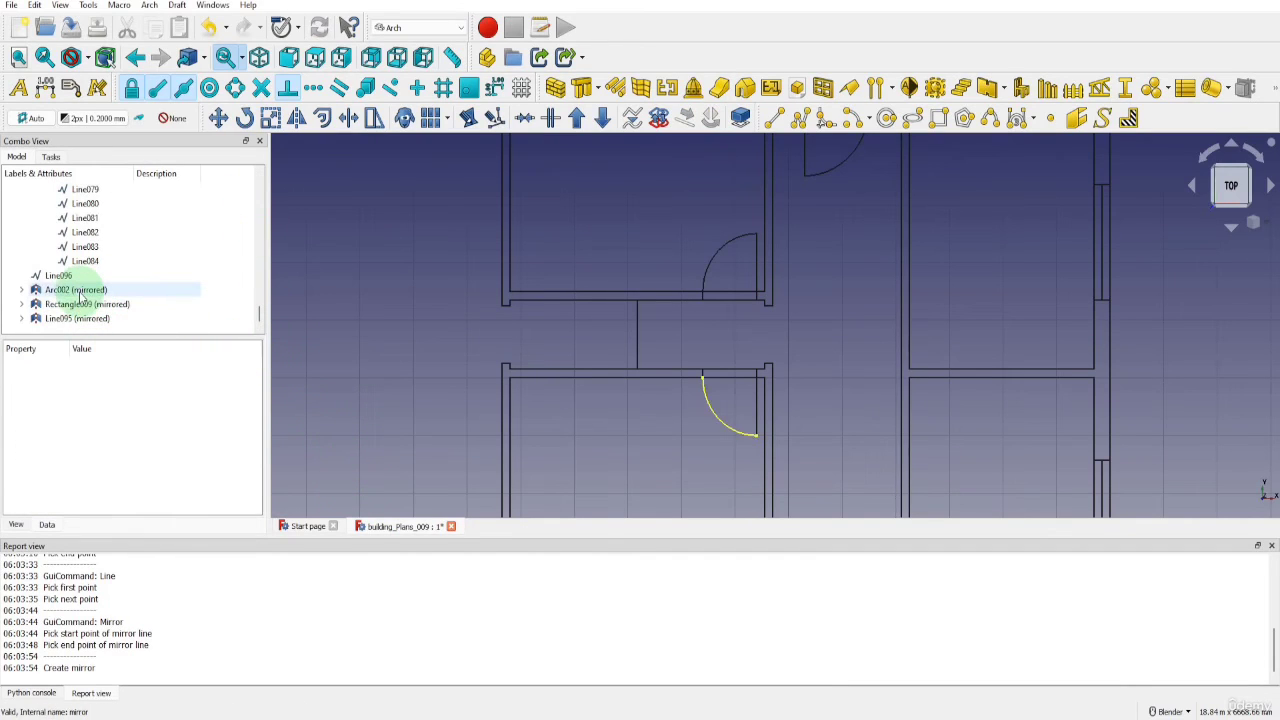
shift+click(63, 318)
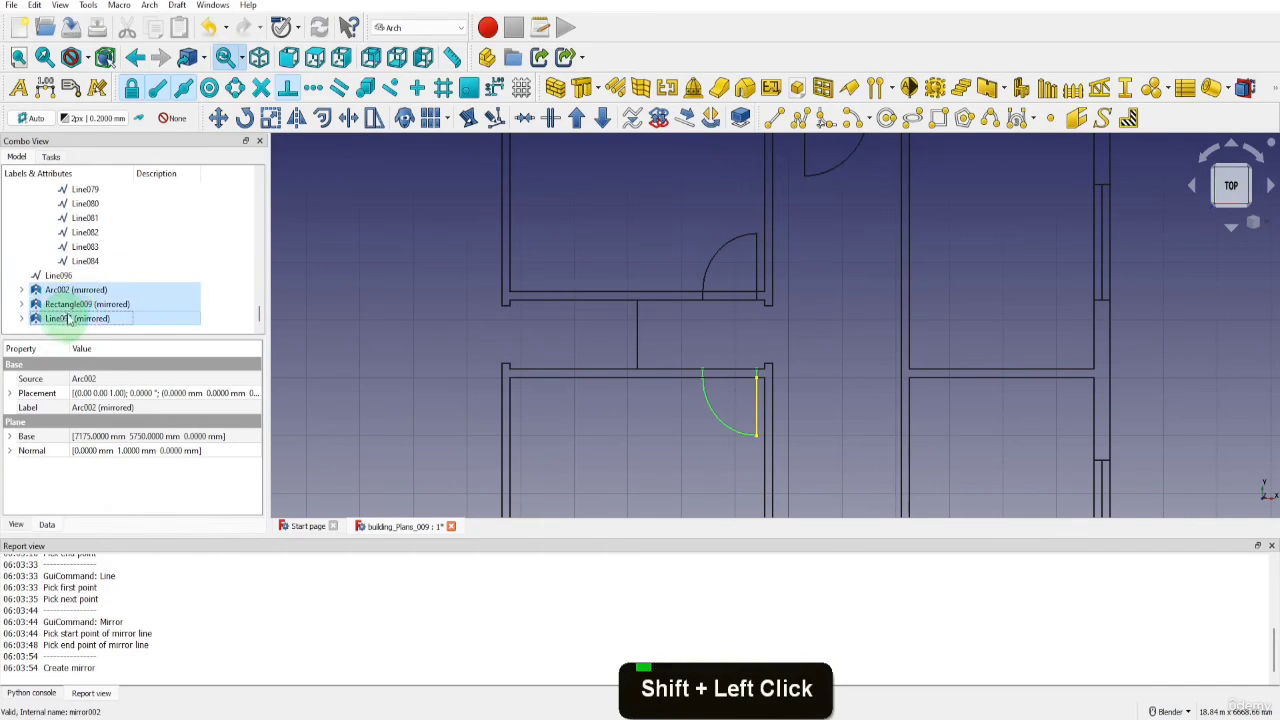
click(218, 118)
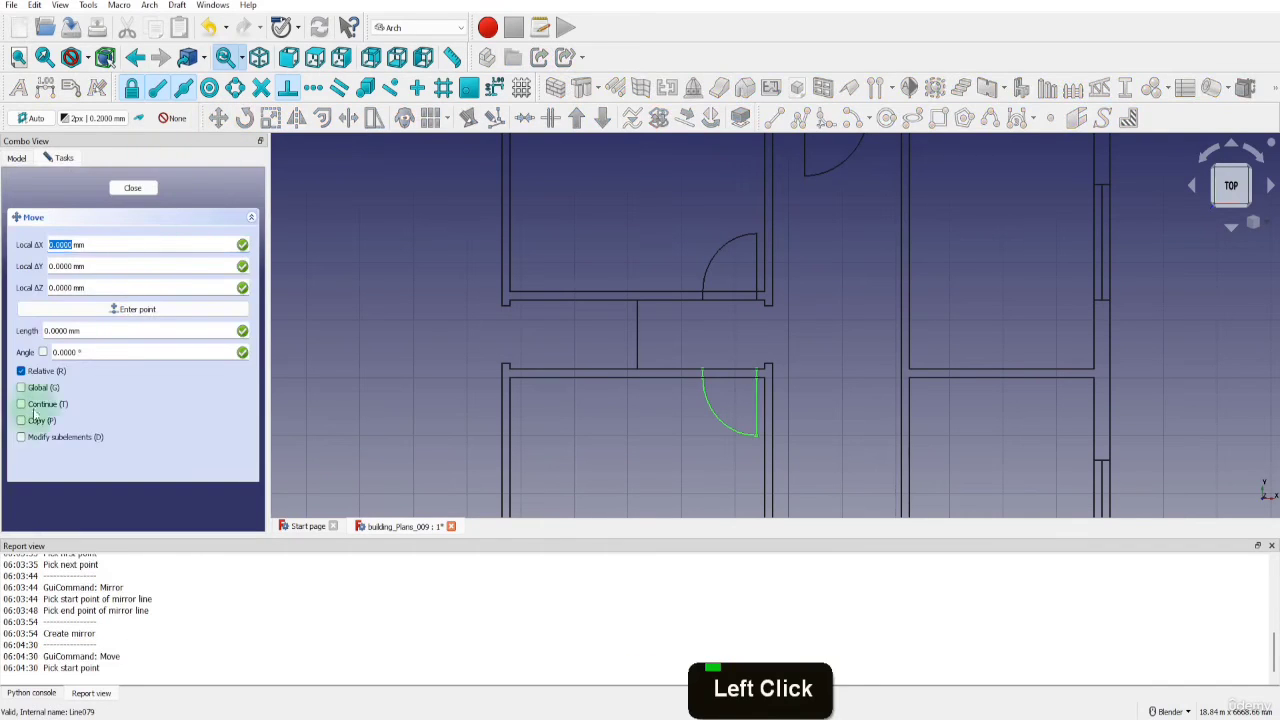
click(35, 418)
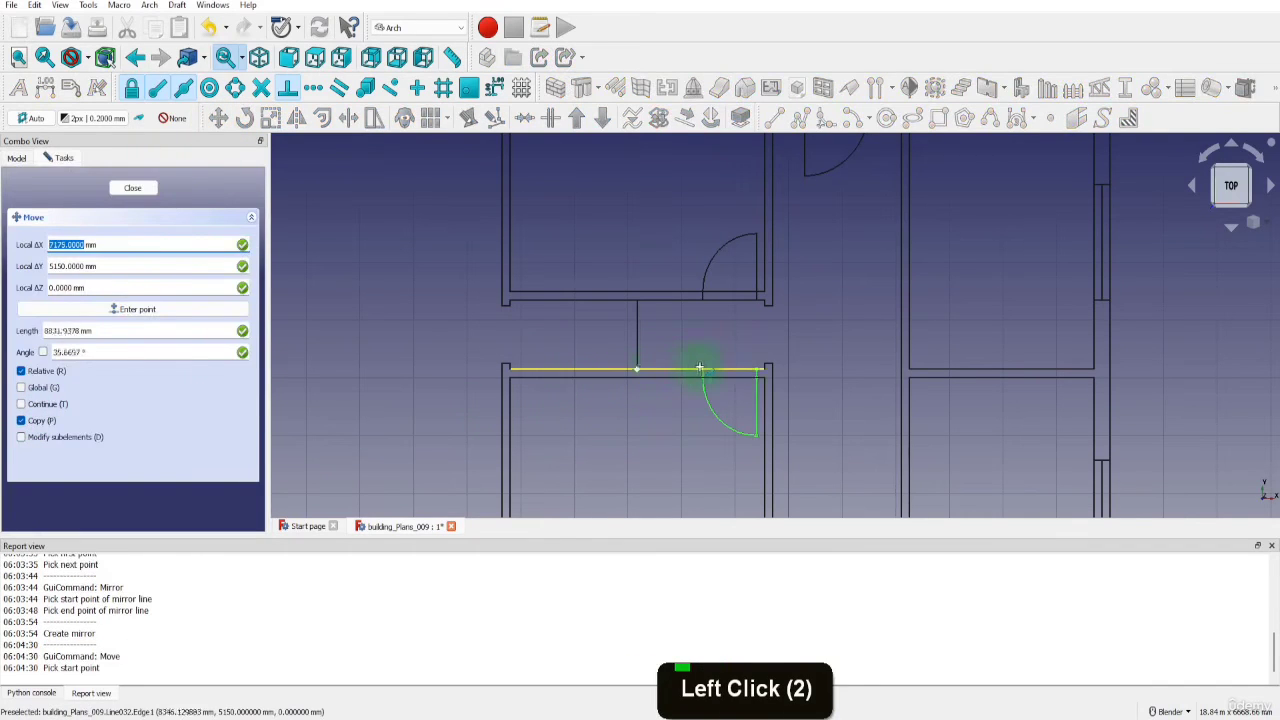
click(750, 369)
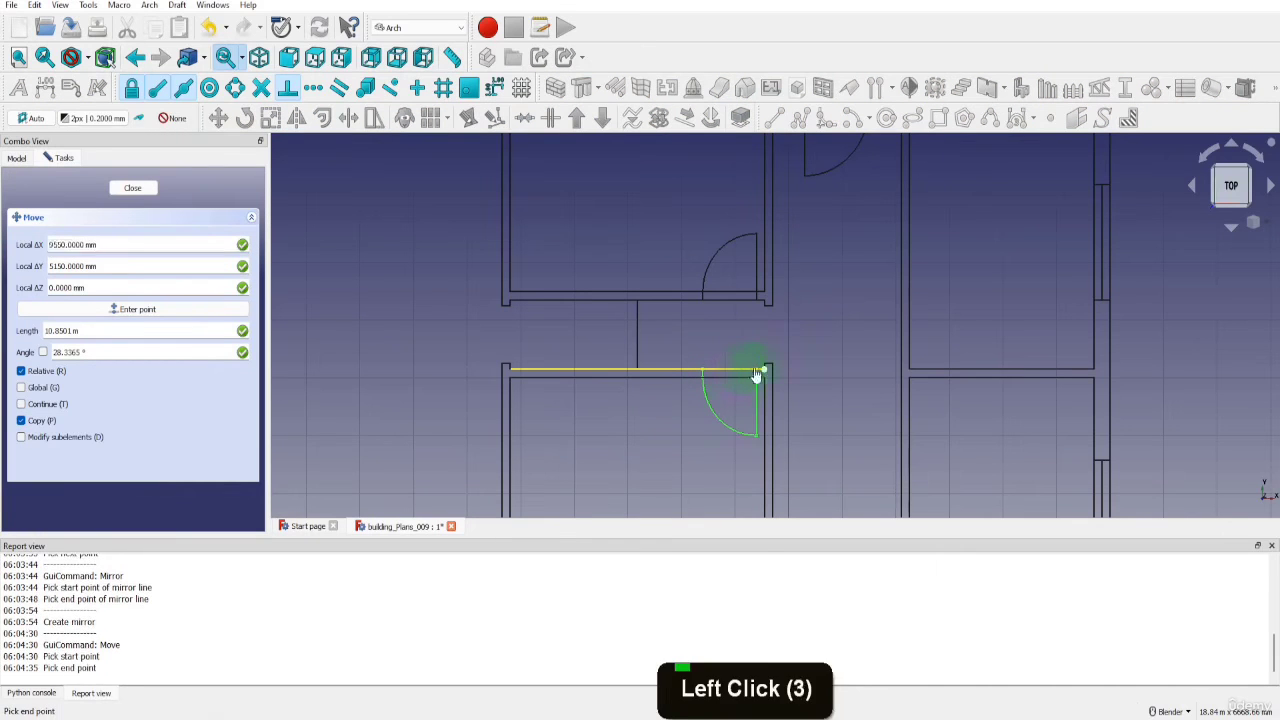
scroll(740, 368, down, 5)
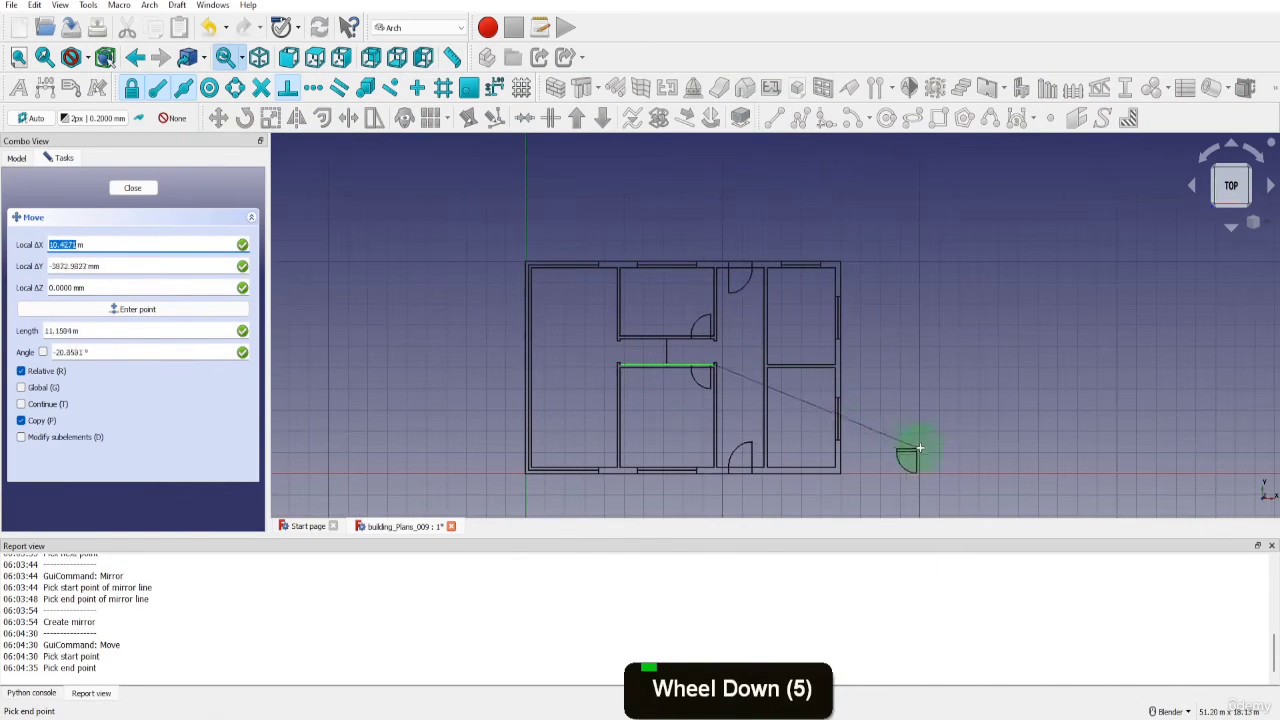
click(916, 450)
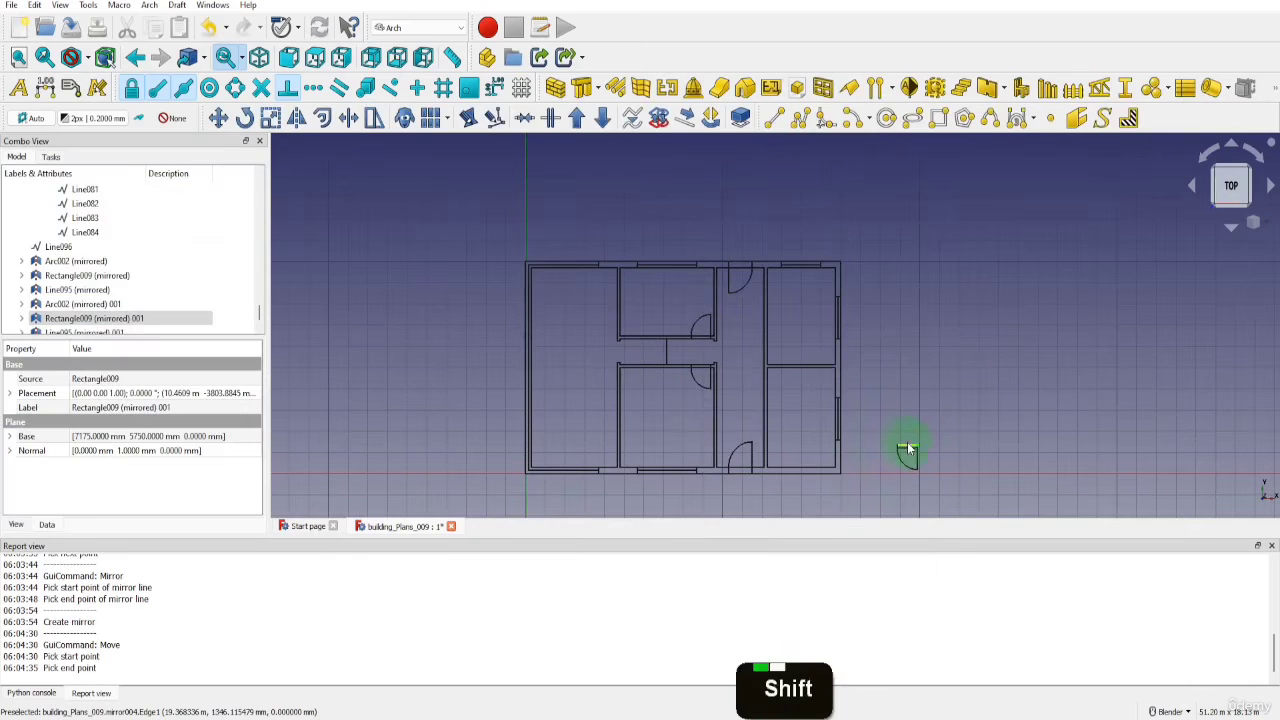
Copy the complete door outside the building's right side to the empty area just above it
drag(876, 430, 936, 490)
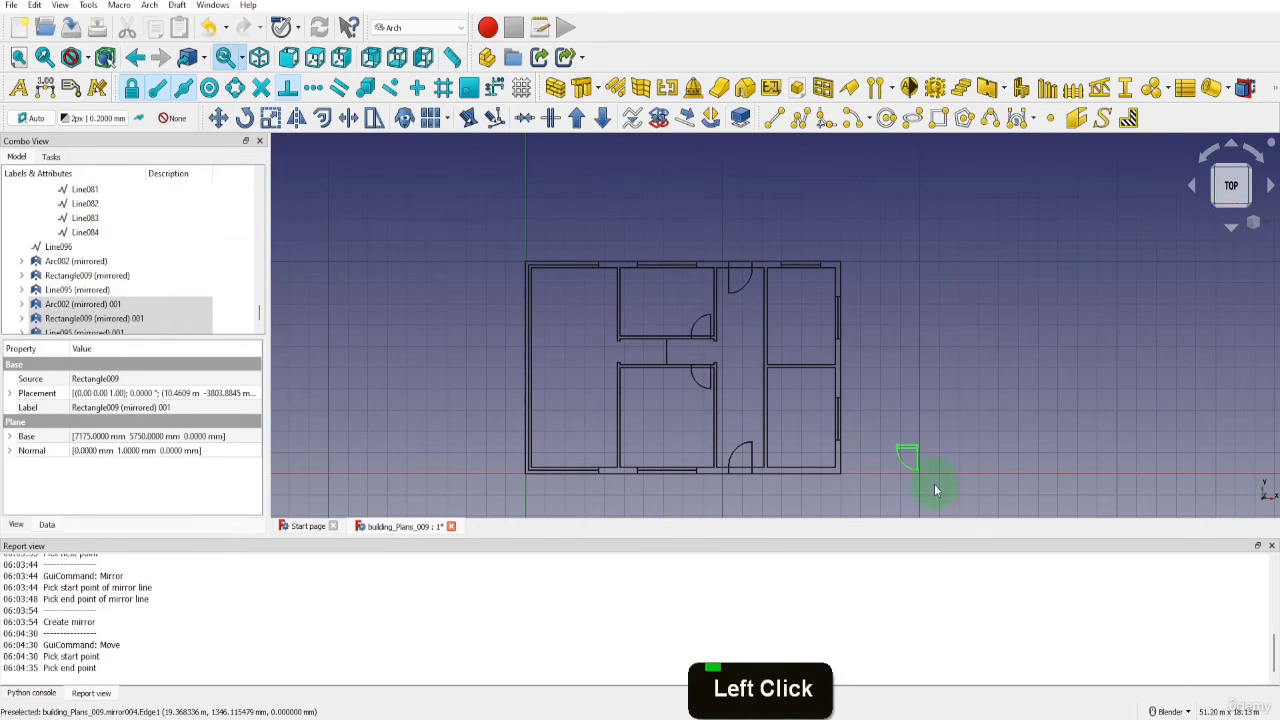
click(217, 118)
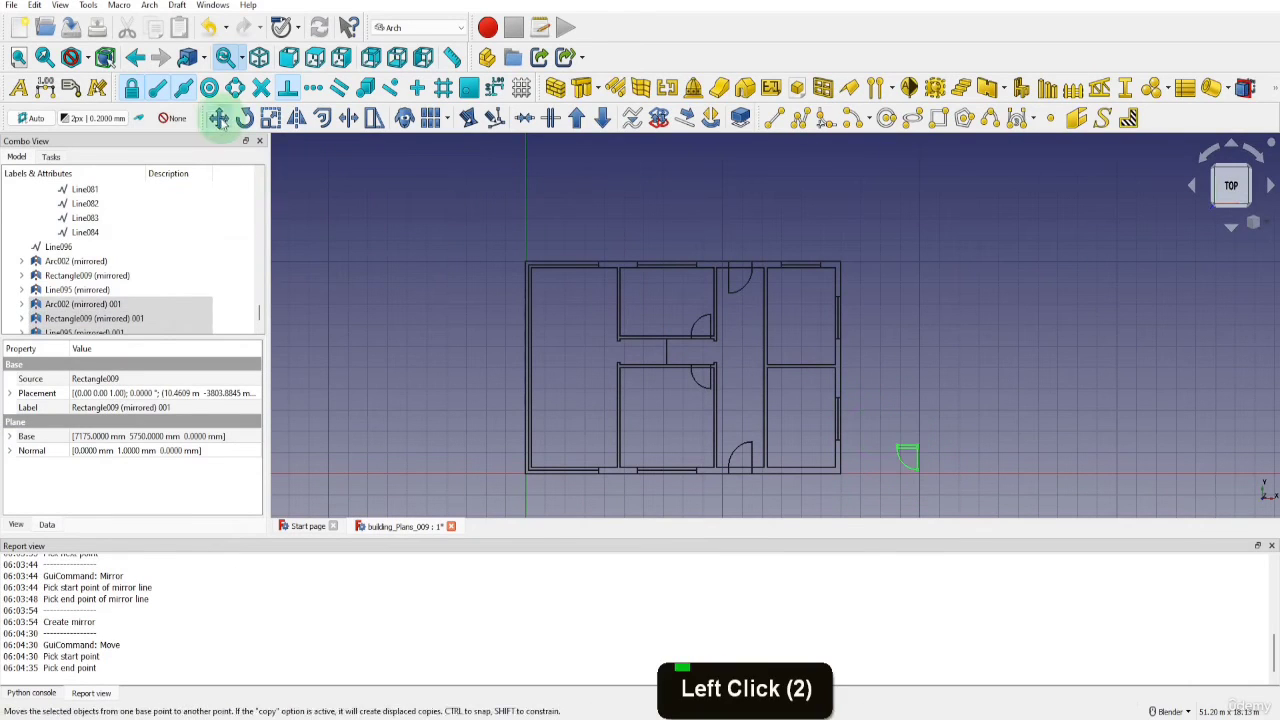
click(21, 420)
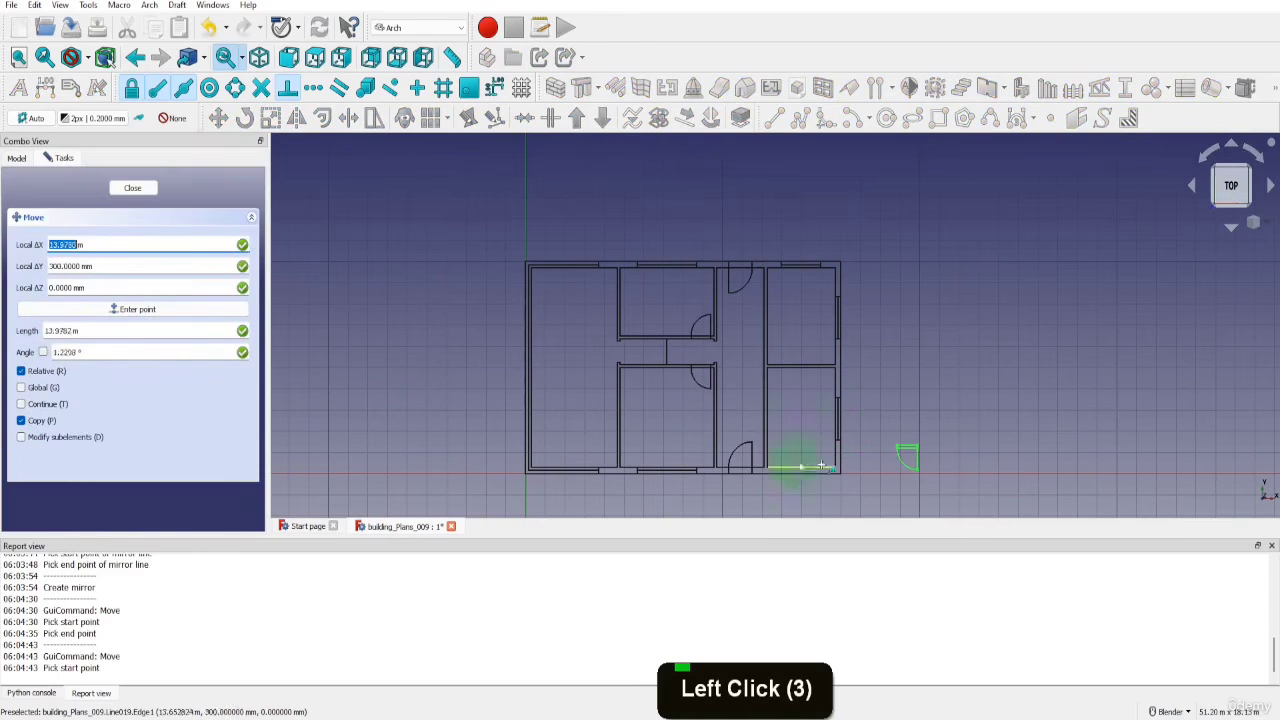
click(900, 451)
click(900, 400)
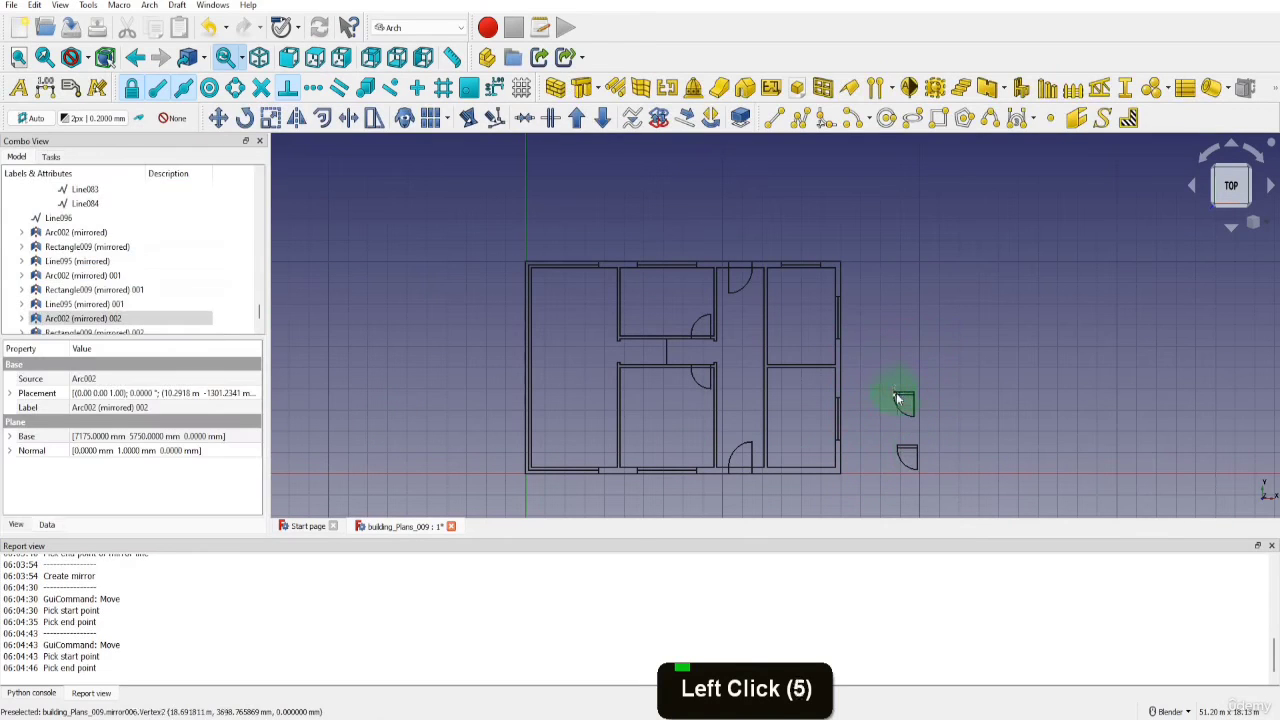
Copy the upper of the two doors outside the building to a third position farther up
key(b)
drag(877, 371, 934, 434)
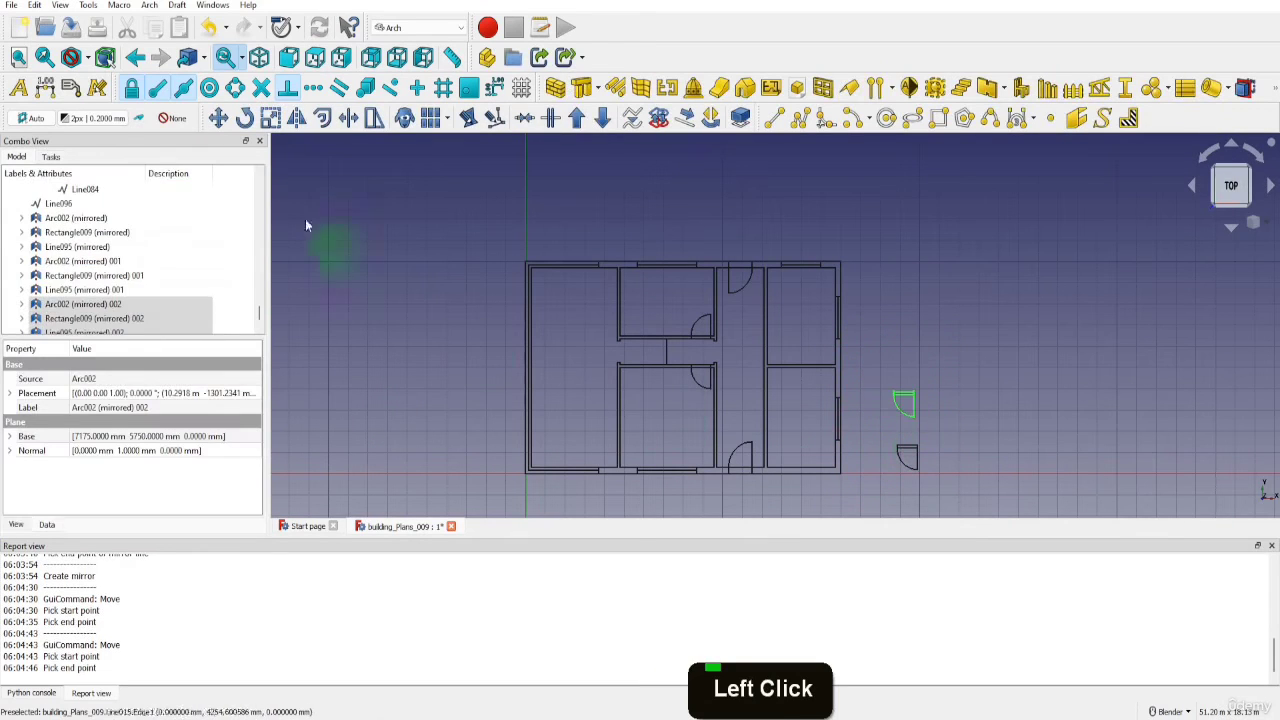
click(217, 118)
click(21, 420)
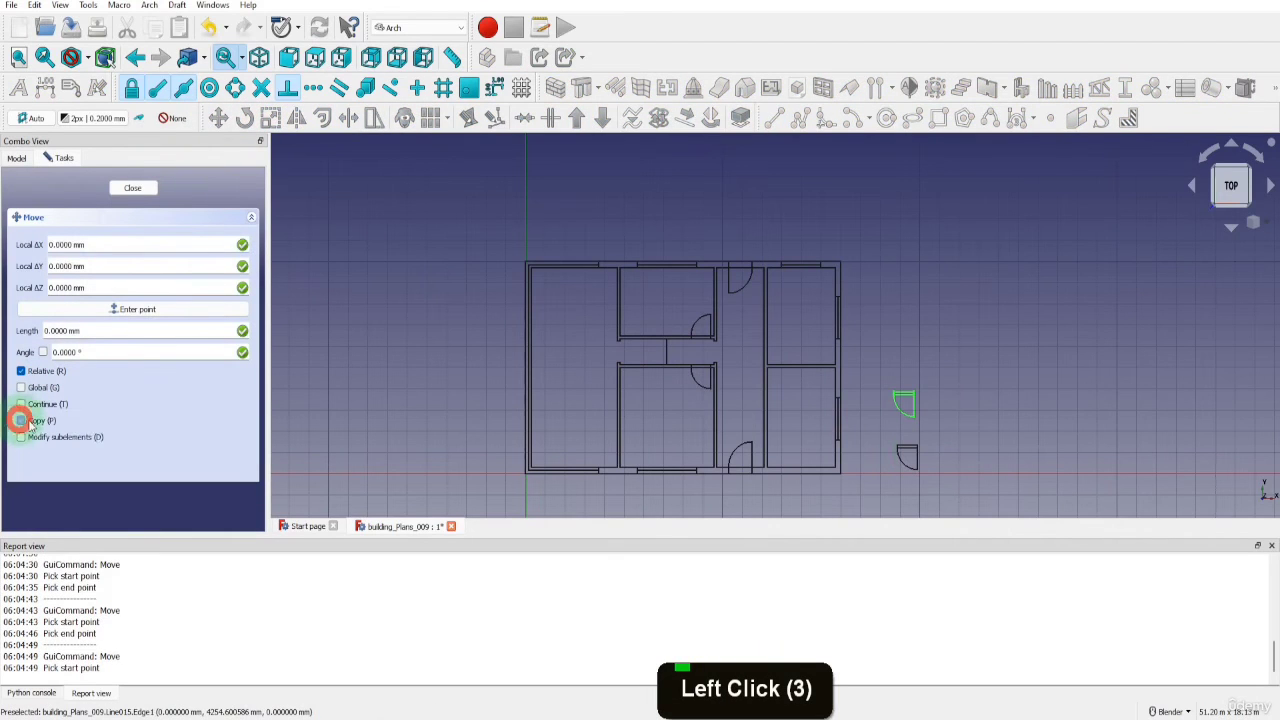
click(897, 349)
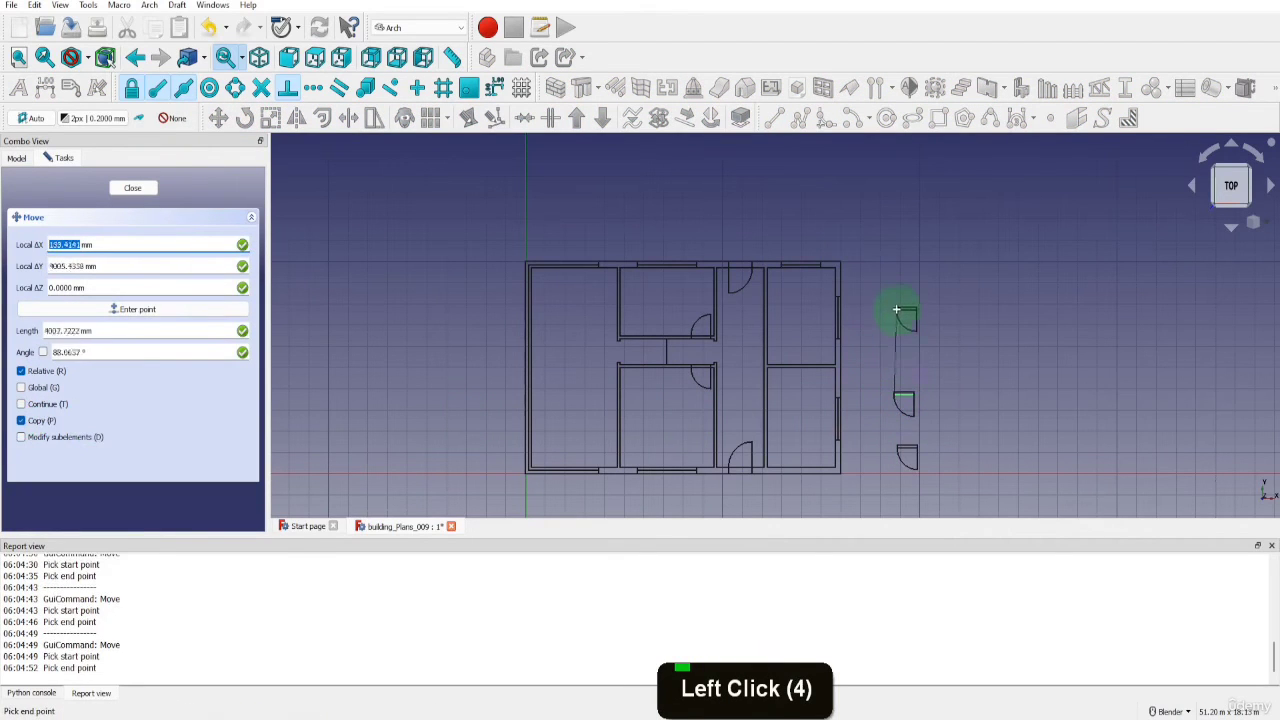
click(897, 310)
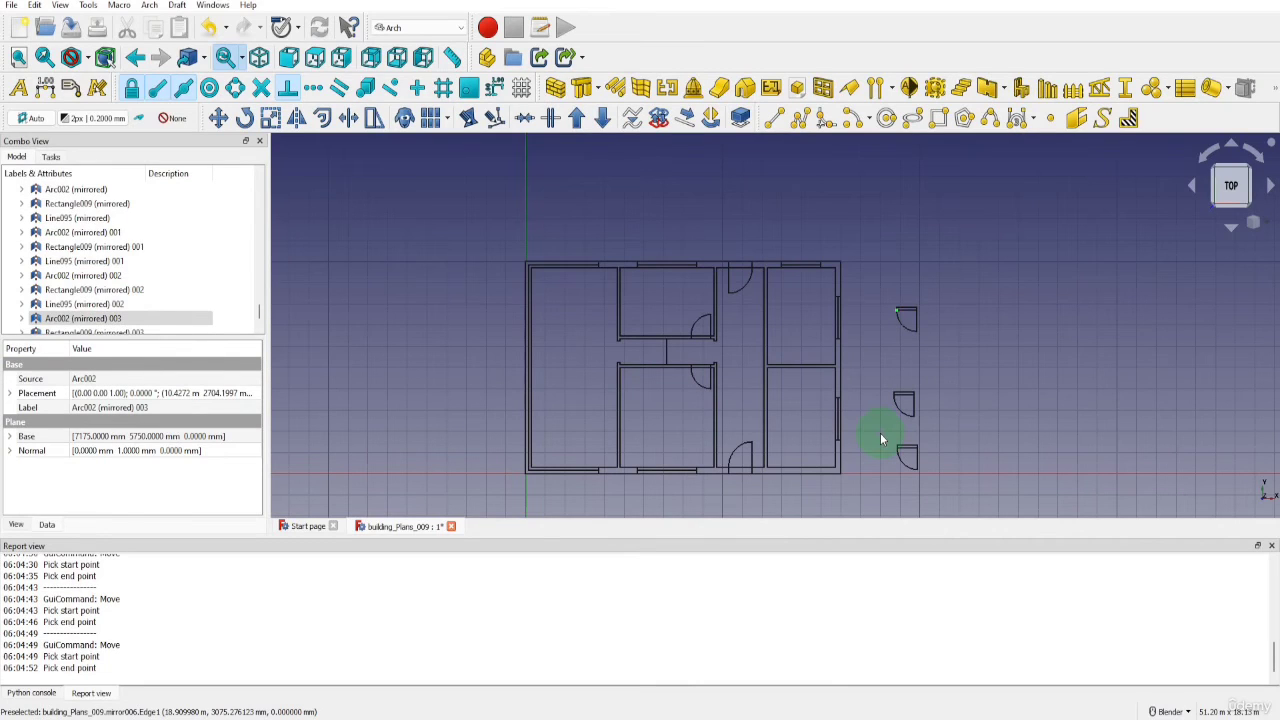
Rotate the lowest door copy outside the building by 270° about the upper-left corner of its frame
key(shift+b)
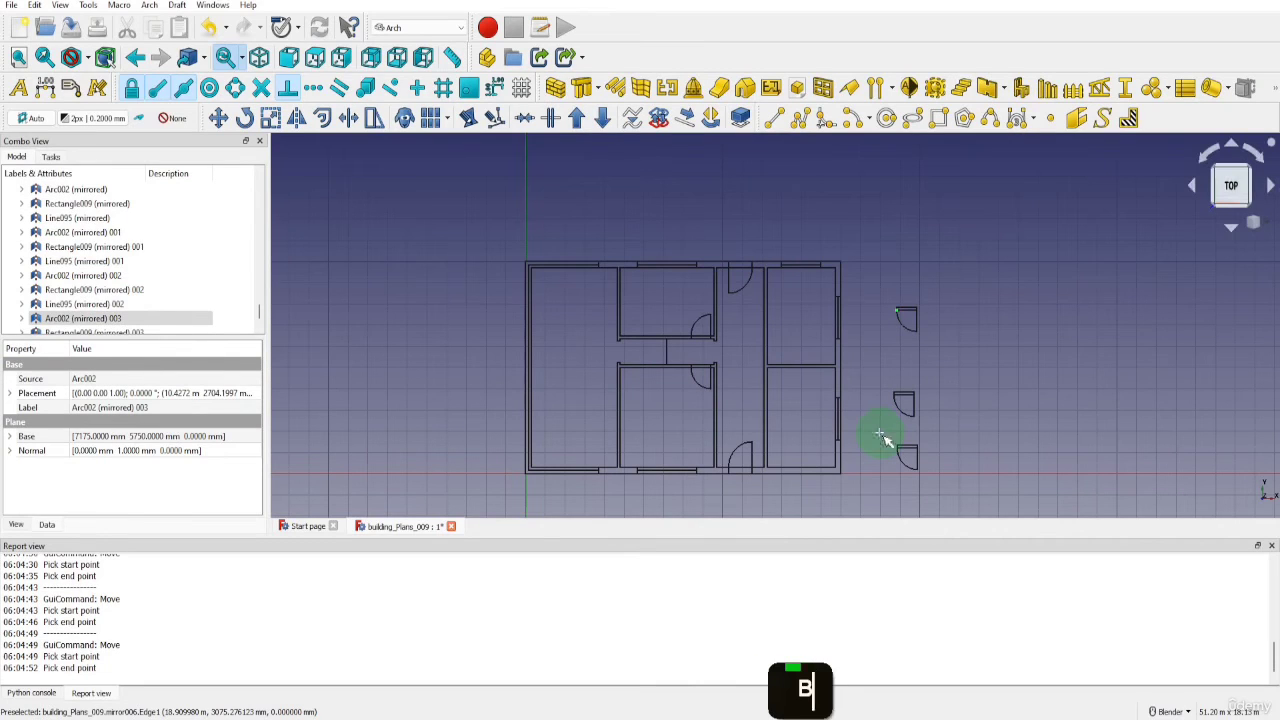
drag(878, 431, 925, 473)
scroll(925, 473, up, 5)
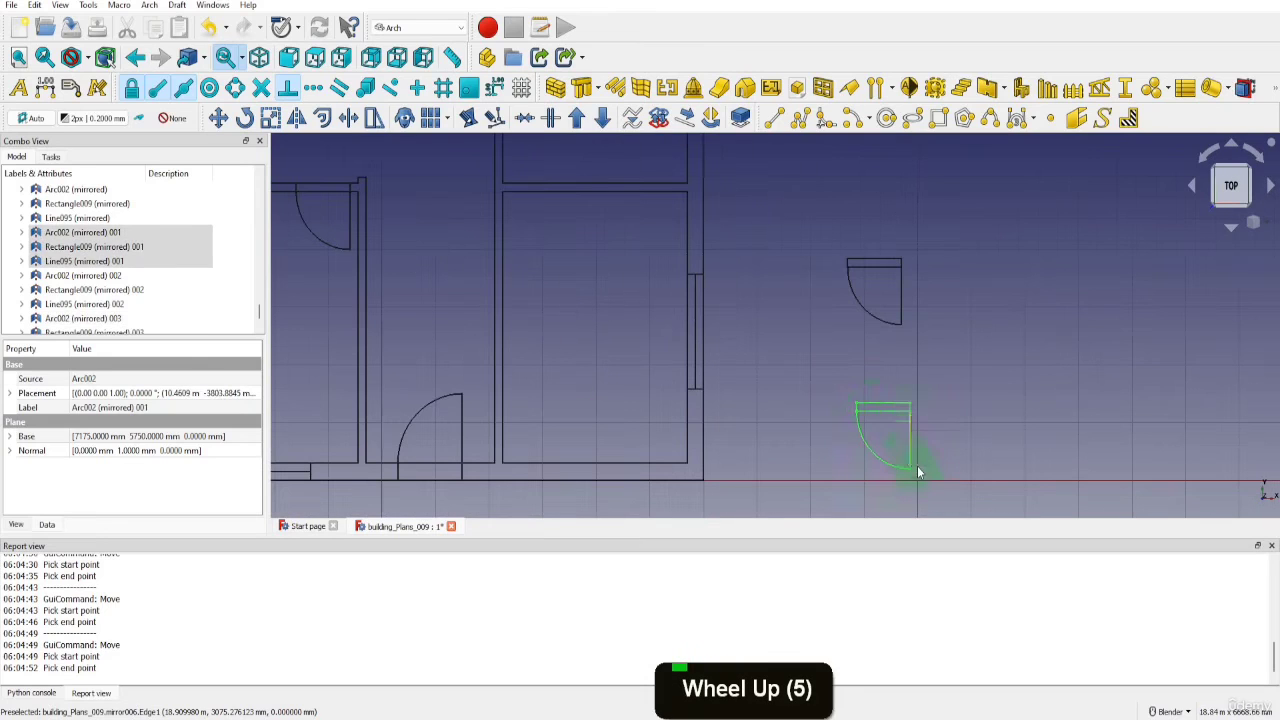
key(r)
key(o)
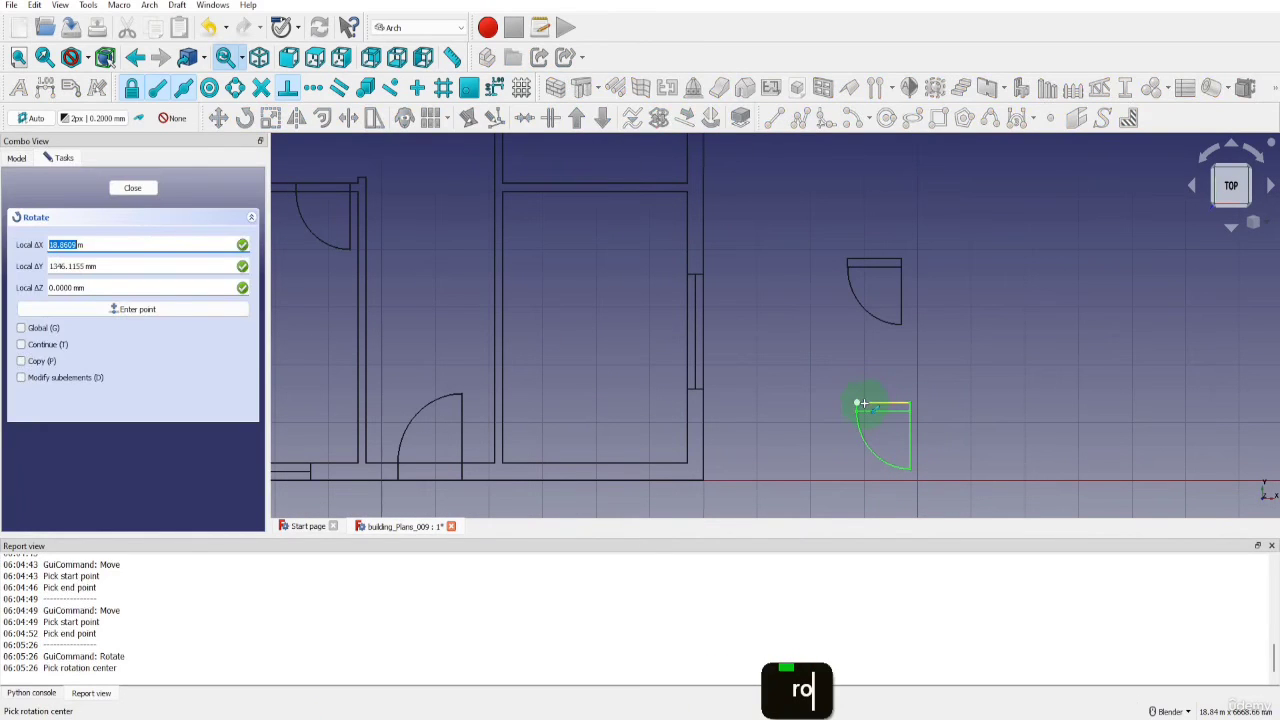
click(859, 403)
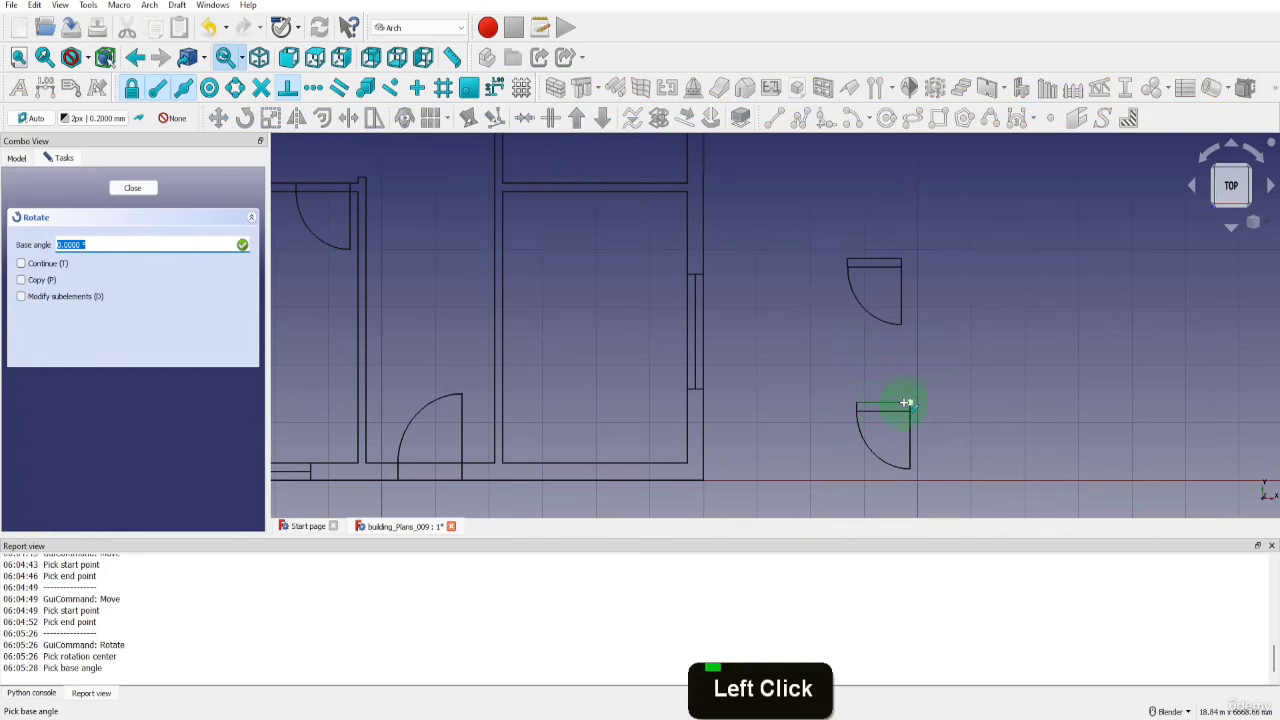
click(906, 403)
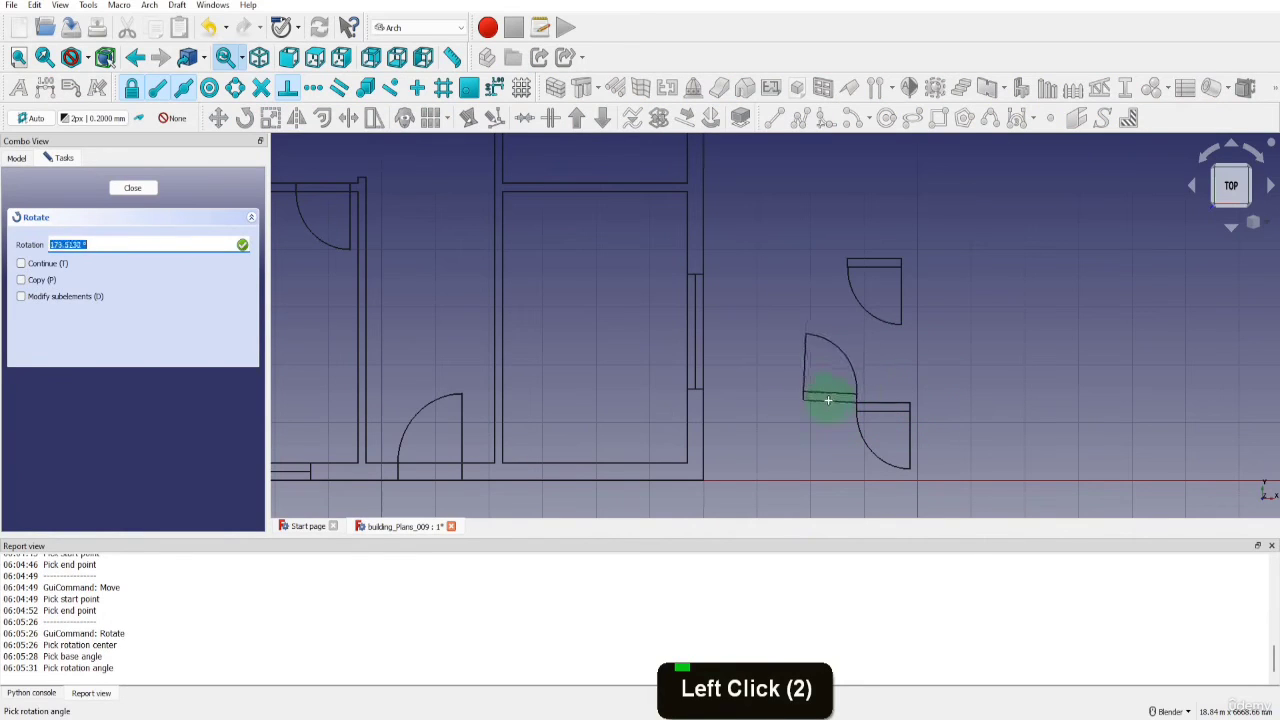
key(shift)
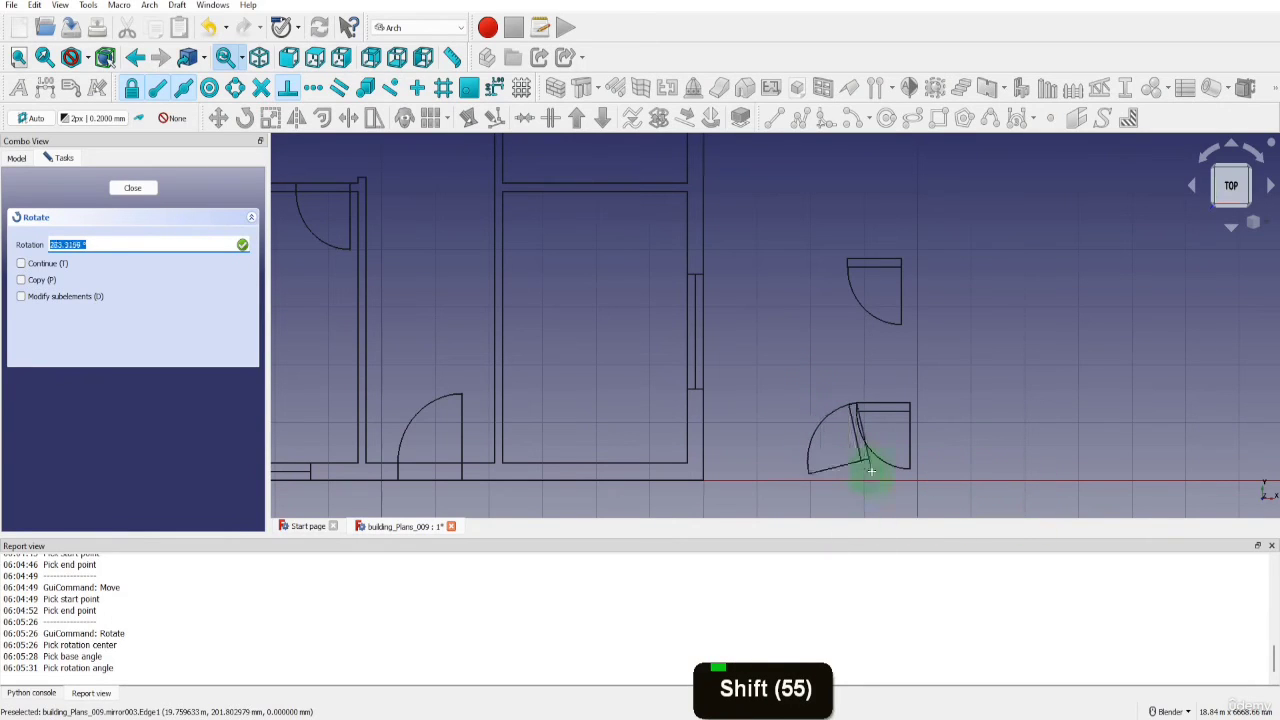
text(270)
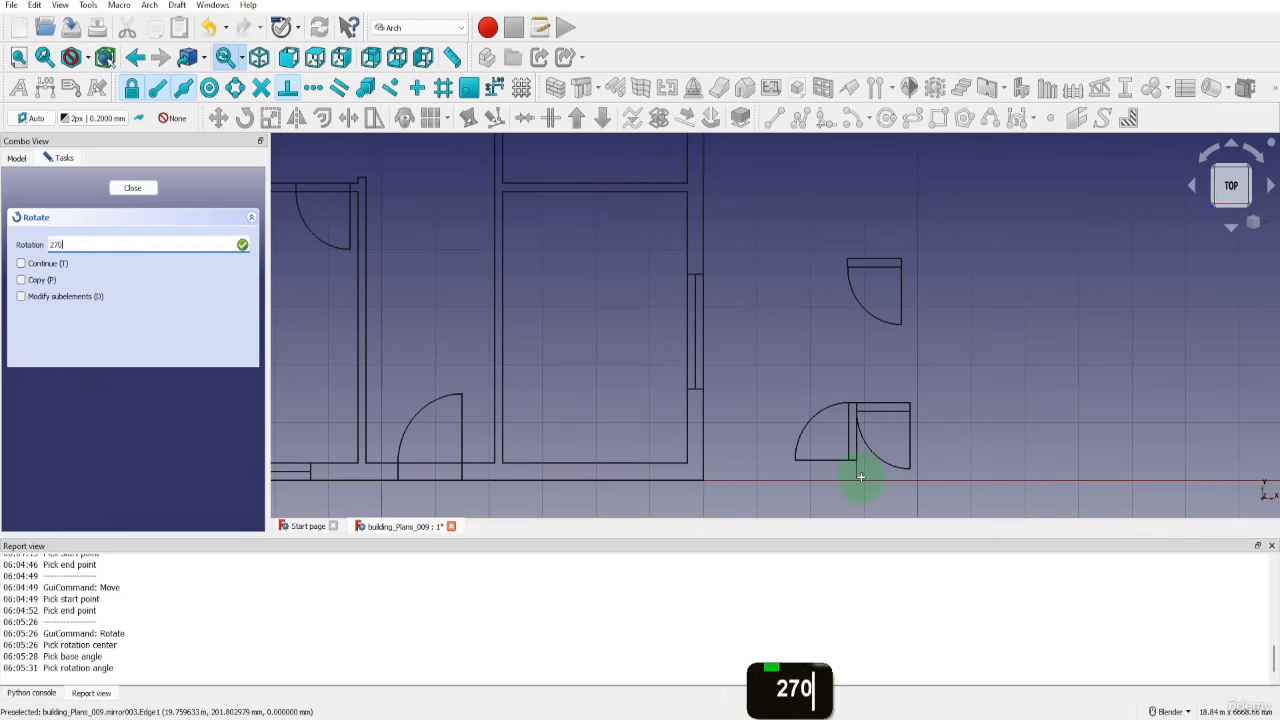
key(Return)
scroll(830, 453, down, 3)
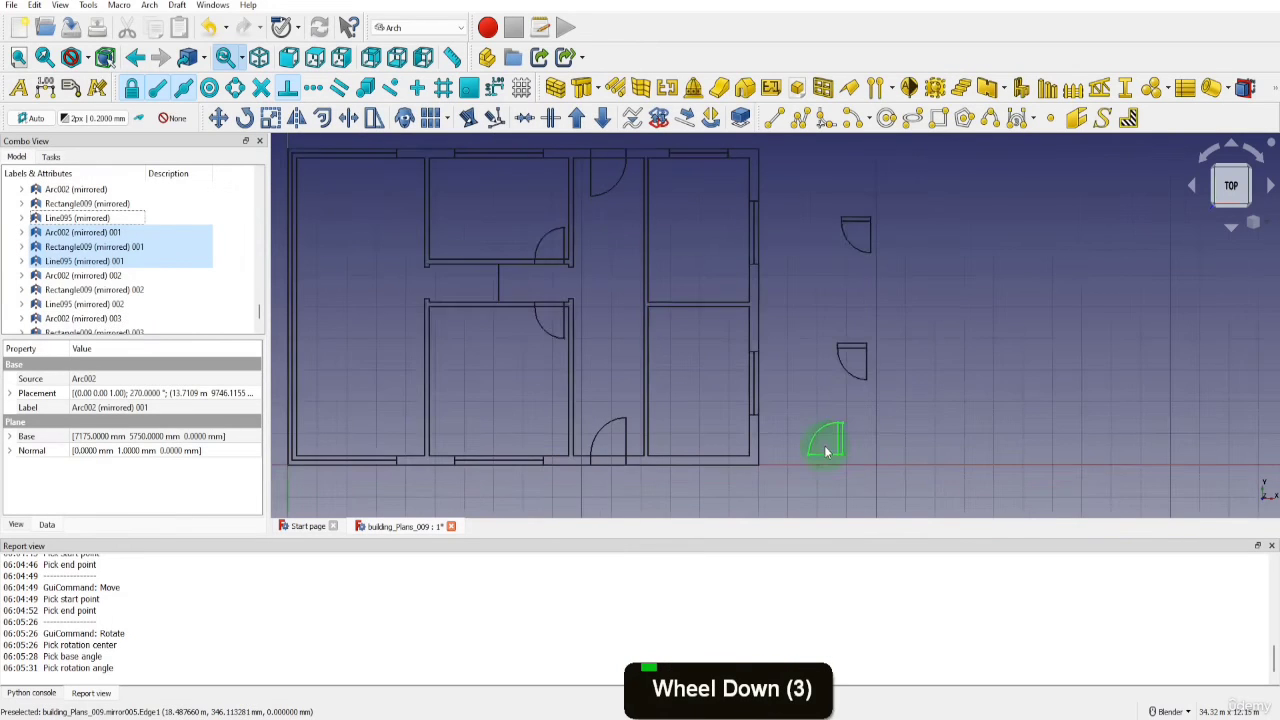
Rotate the middle door copy outside the building by 90° about the upper-left corner of its frame
key(shift+b)
drag(816, 321, 895, 412)
key(r)
key(o)
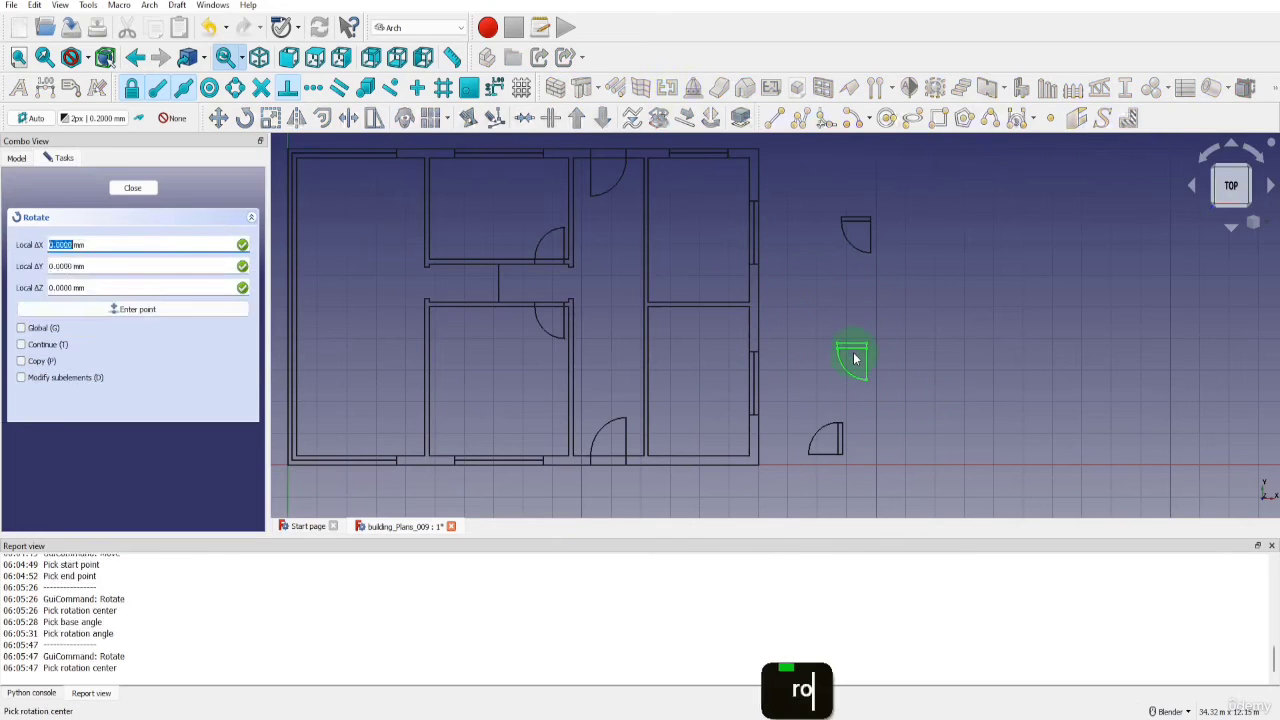
key(Return)
click(843, 343)
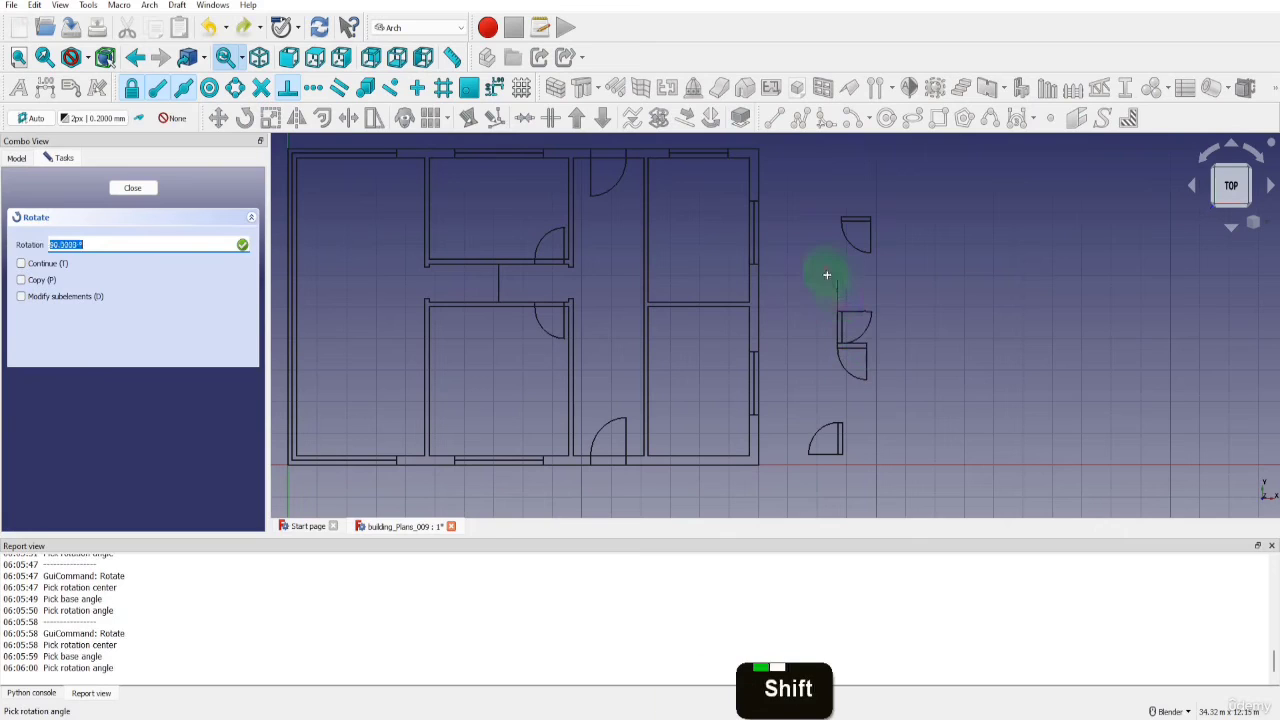
shift+click(826, 271)
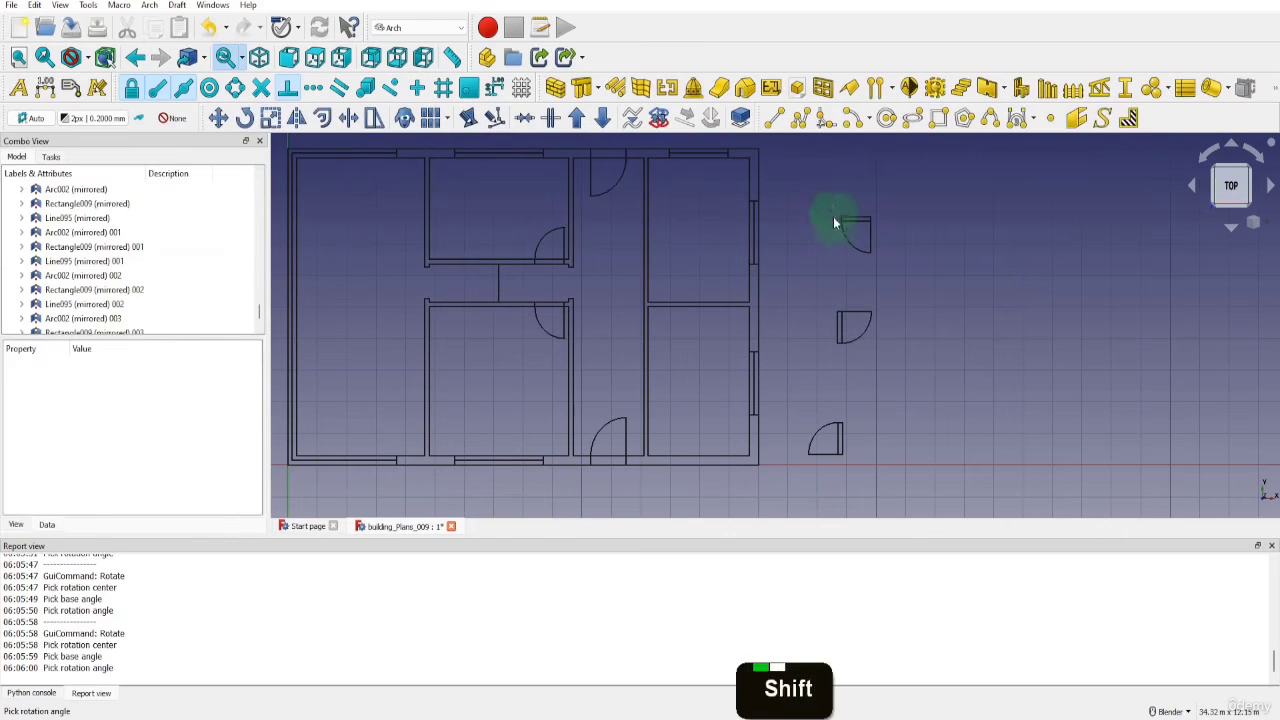
Rotate the uppermost door copy outside the building by 90° about the upper-left corner of its frame
key(shift+b)
drag(826, 191, 893, 272)
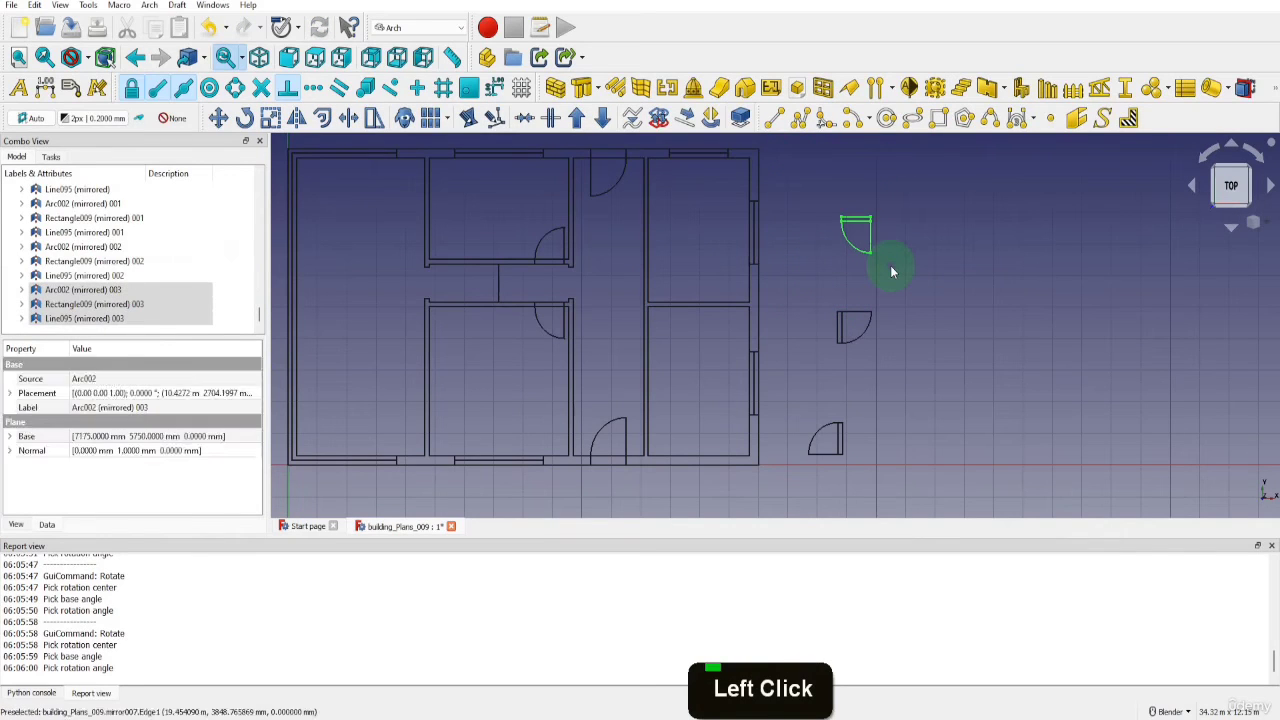
key(r)
key(o)
key(Return)
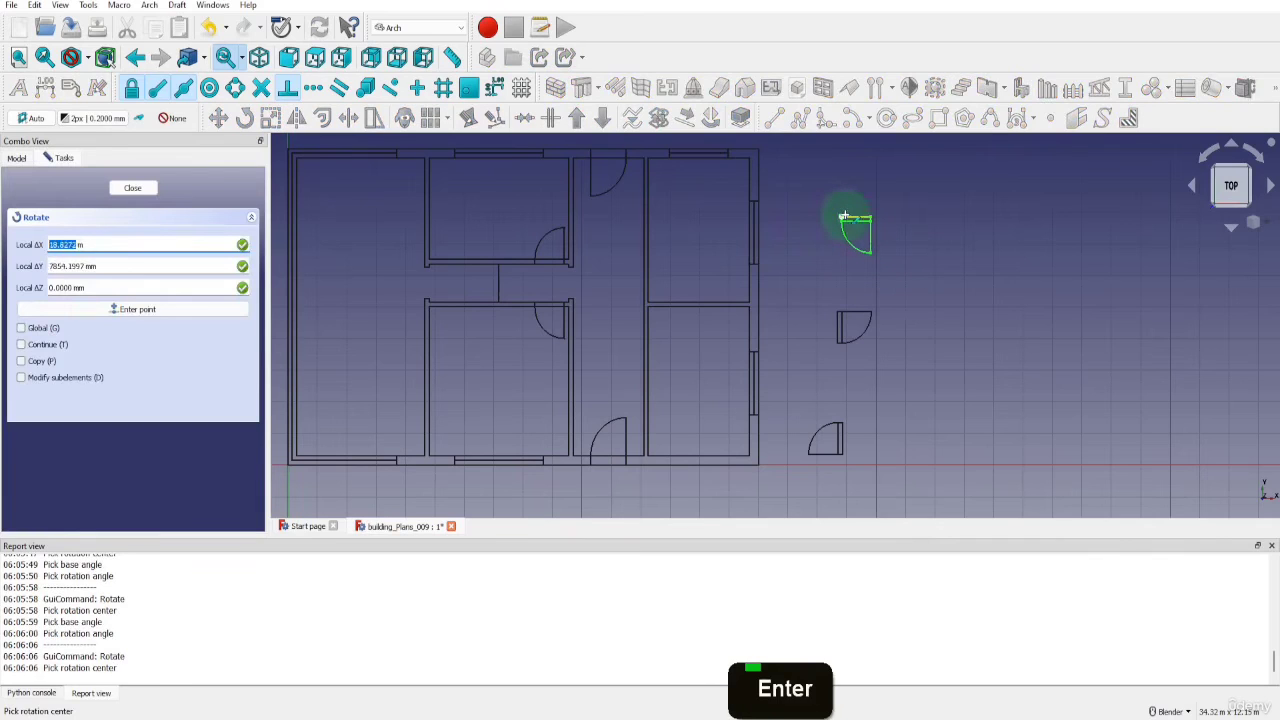
click(843, 216)
click(867, 217)
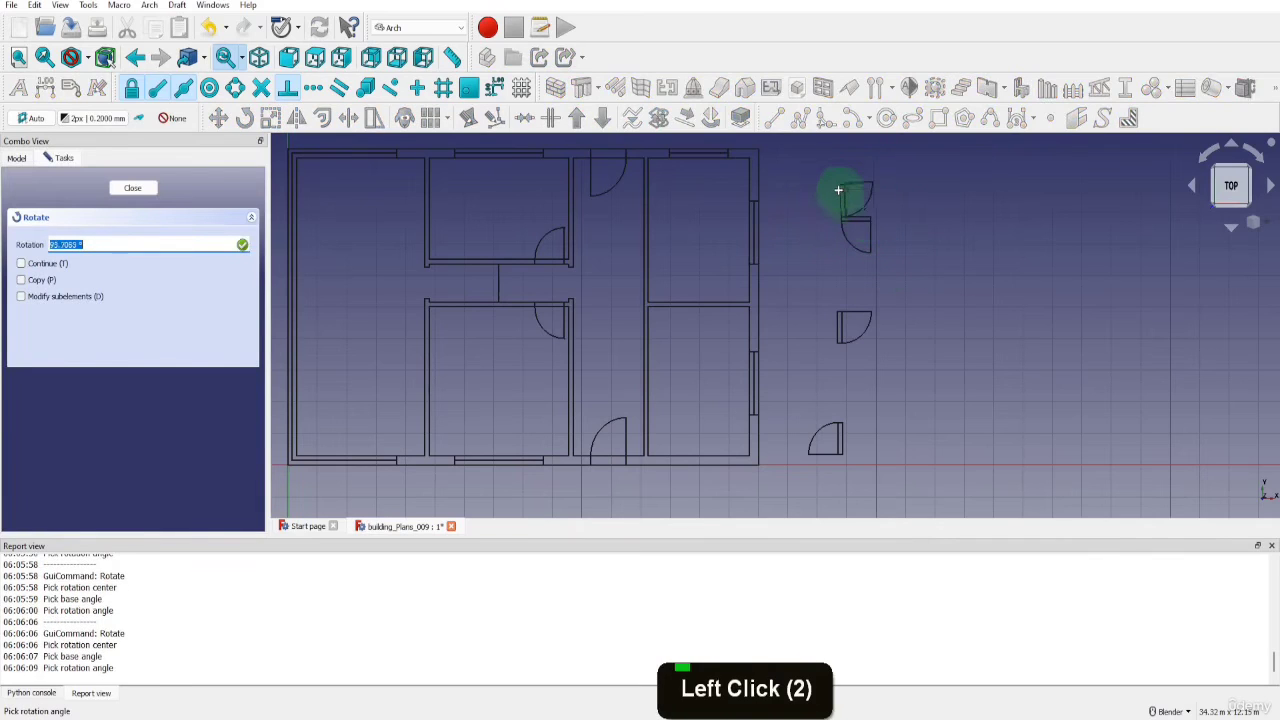
key(shift)
key(shift)
key(shift)
click(837, 184)
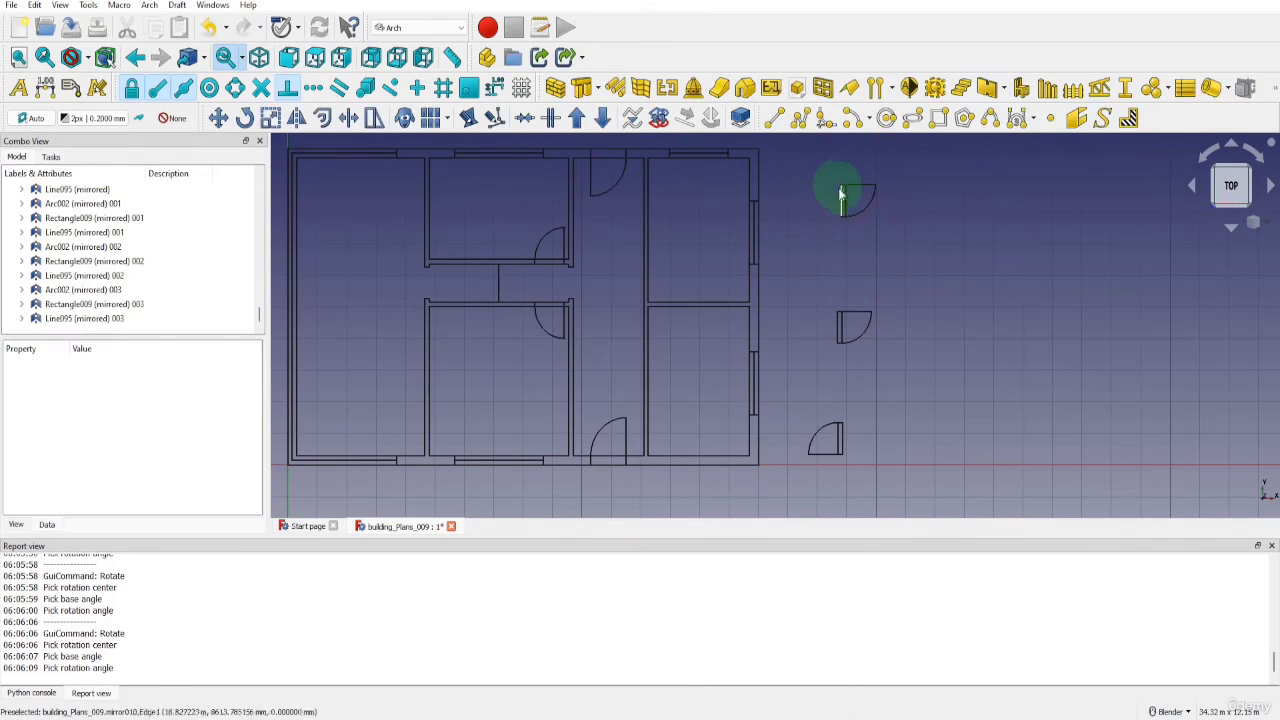
Move the lowest door copy by its frame's lower-right corner to the lower end of the lower middle room's right partition
click(808, 432)
key(m)
key(v)
click(843, 452)
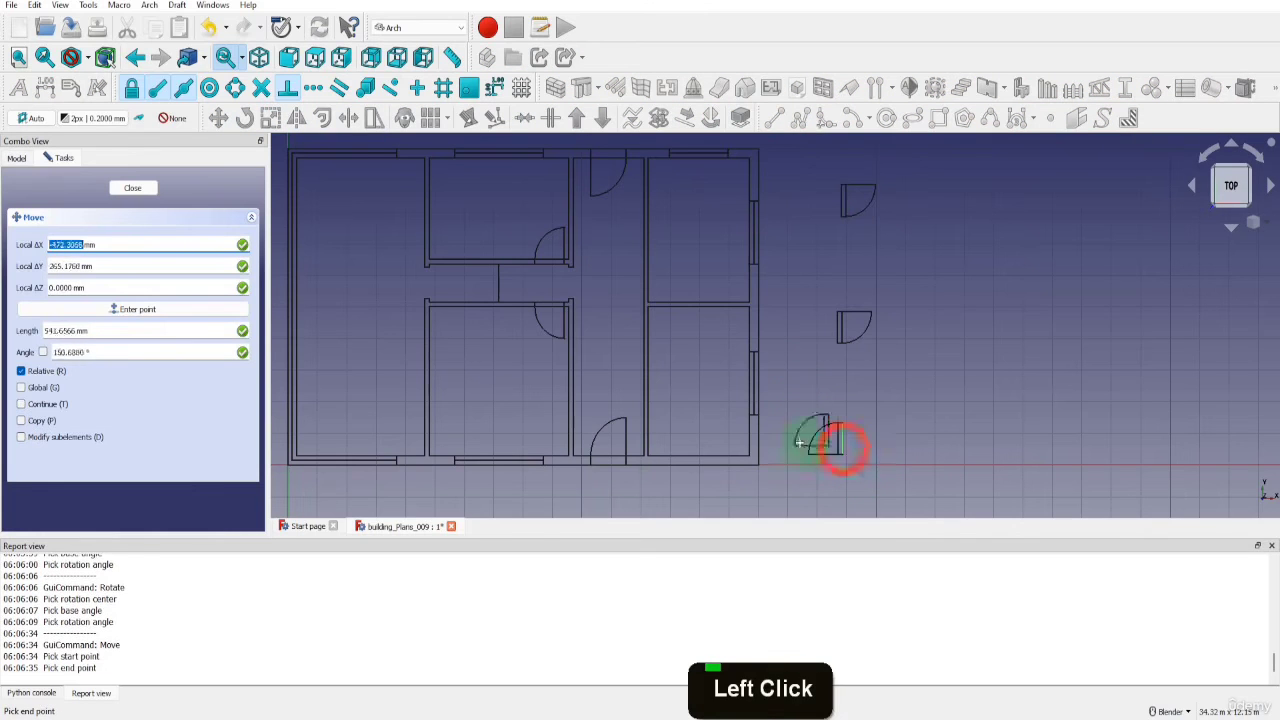
scroll(575, 451, up, 6)
click(575, 451)
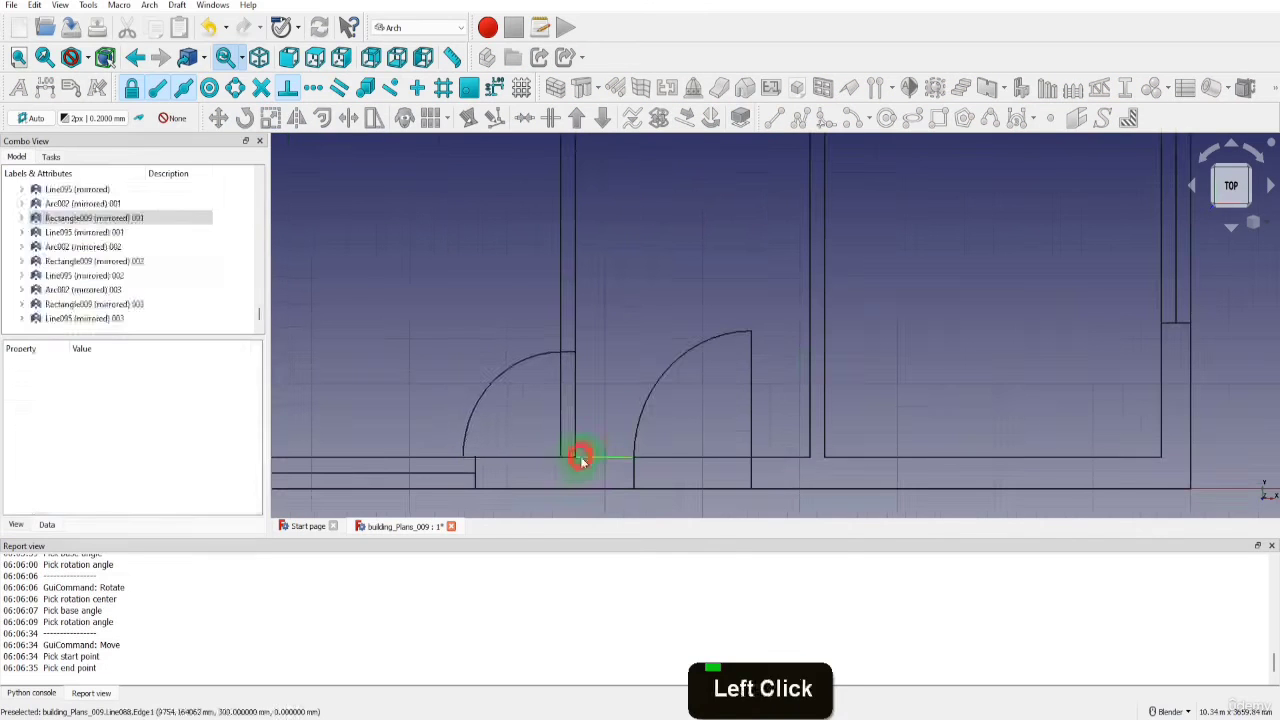
Move the middle door copy by its frame's lower corner to the lower end of the lower middle room's left partition
scroll(808, 300, down, 7)
click(787, 296)
scroll(787, 300, up, 4)
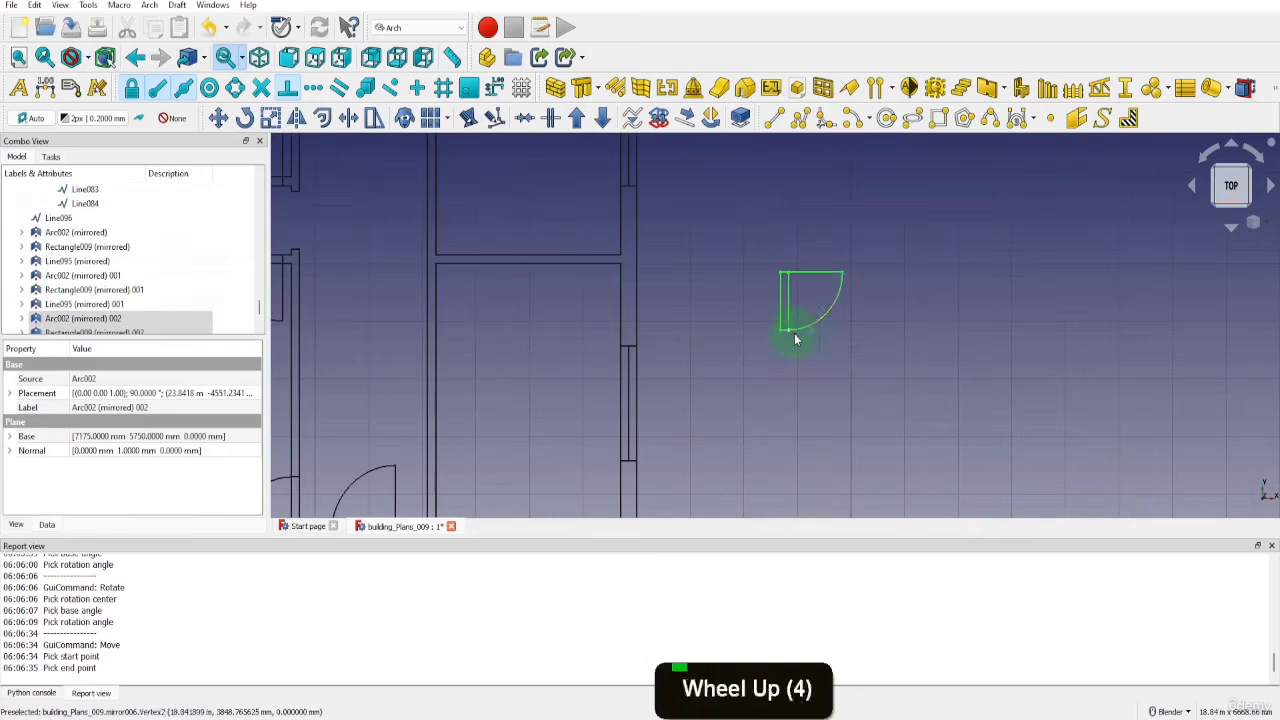
key(m)
key(v)
click(789, 330)
scroll(789, 330, down, 2)
scroll(783, 329, down, 2)
scroll(448, 417, up, 6)
click(431, 429)
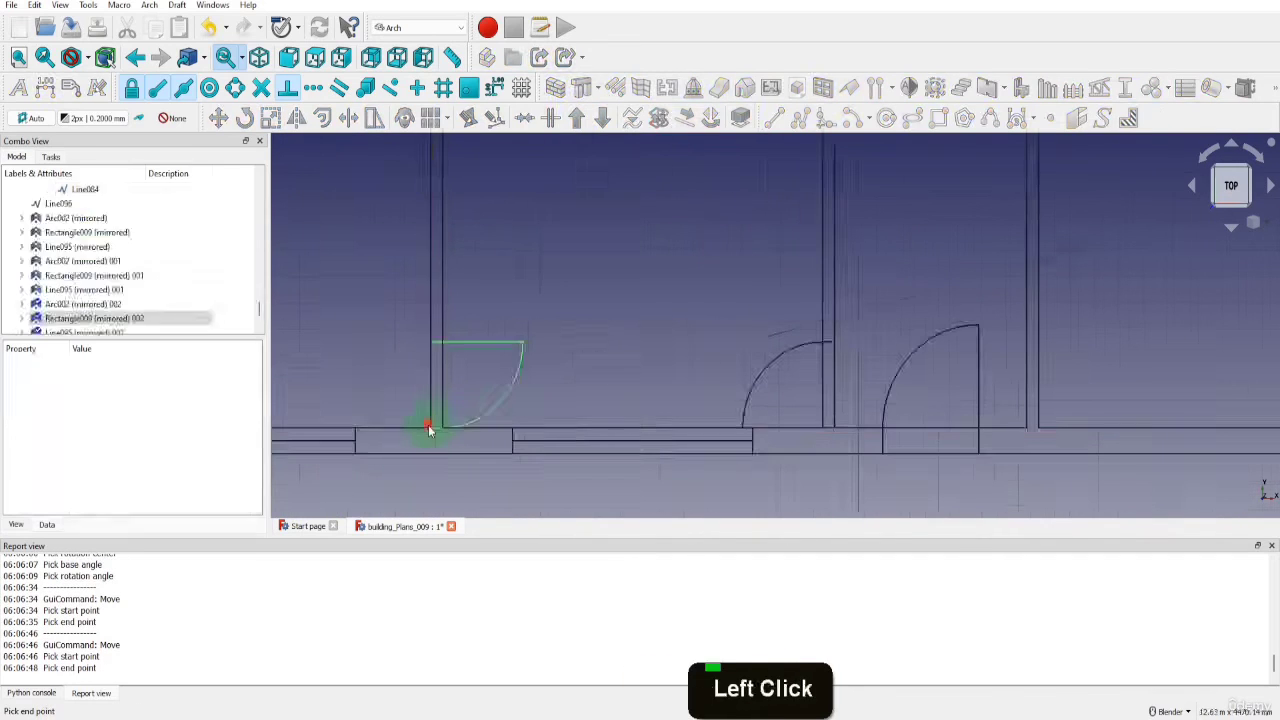
Move the uppermost door copy by its frame's upper-left corner to the top of the upper right room's left partition
scroll(450, 431, down, 7)
scroll(773, 228, up, 6)
drag(729, 251, 851, 371)
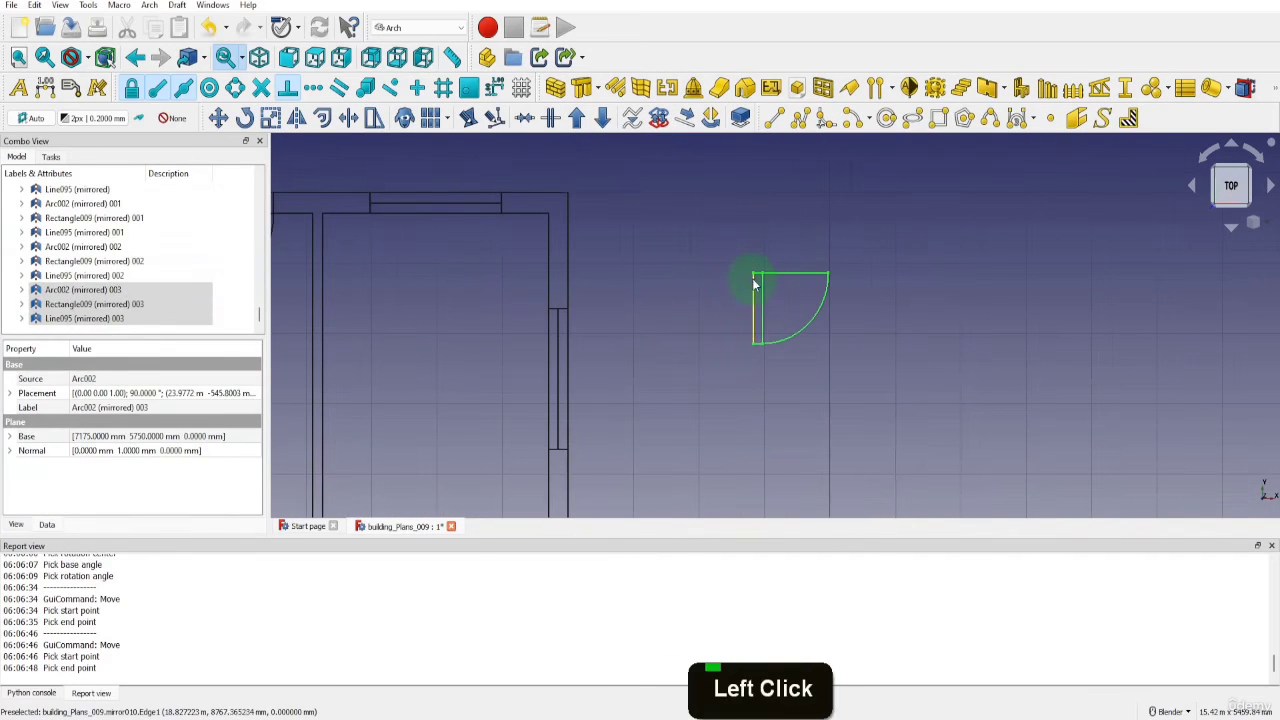
key(m)
key(v)
click(752, 276)
scroll(471, 251, down, 1)
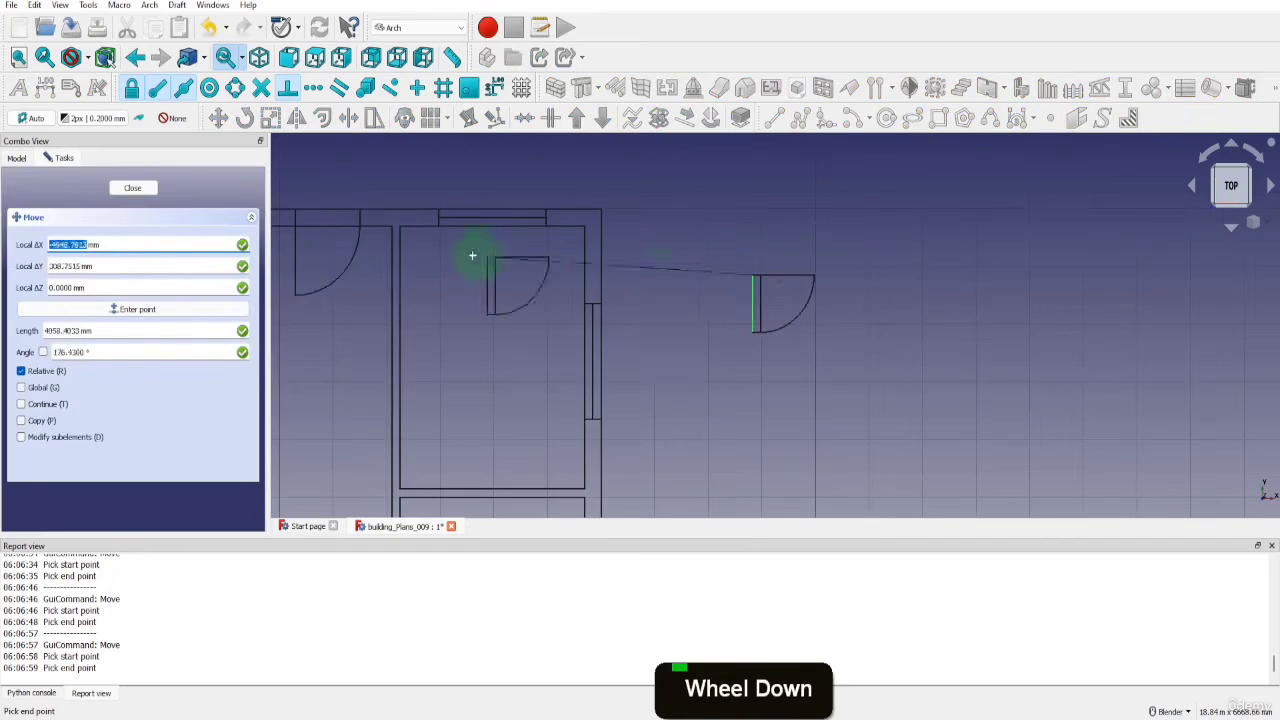
scroll(386, 214, up, 3)
click(386, 214)
scroll(586, 266, down, 8)
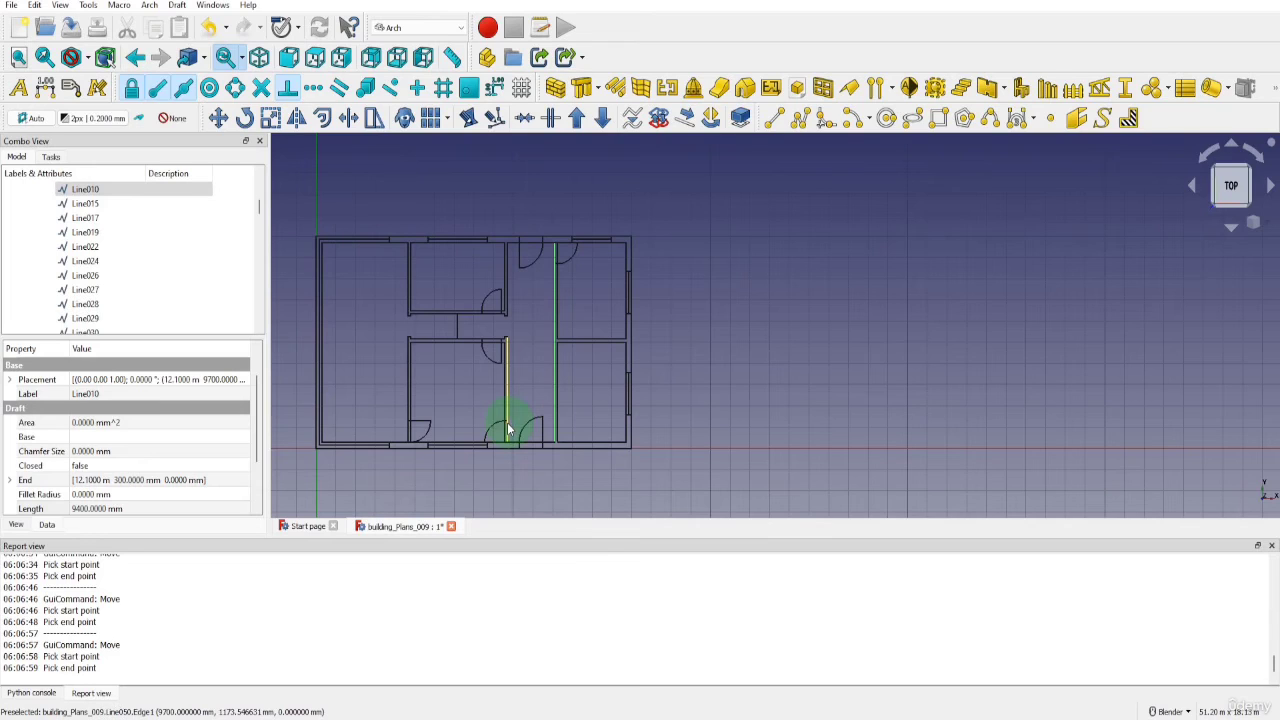
Move the door at the lower end of the lower middle room's right partition up by 150 mm
click(492, 430)
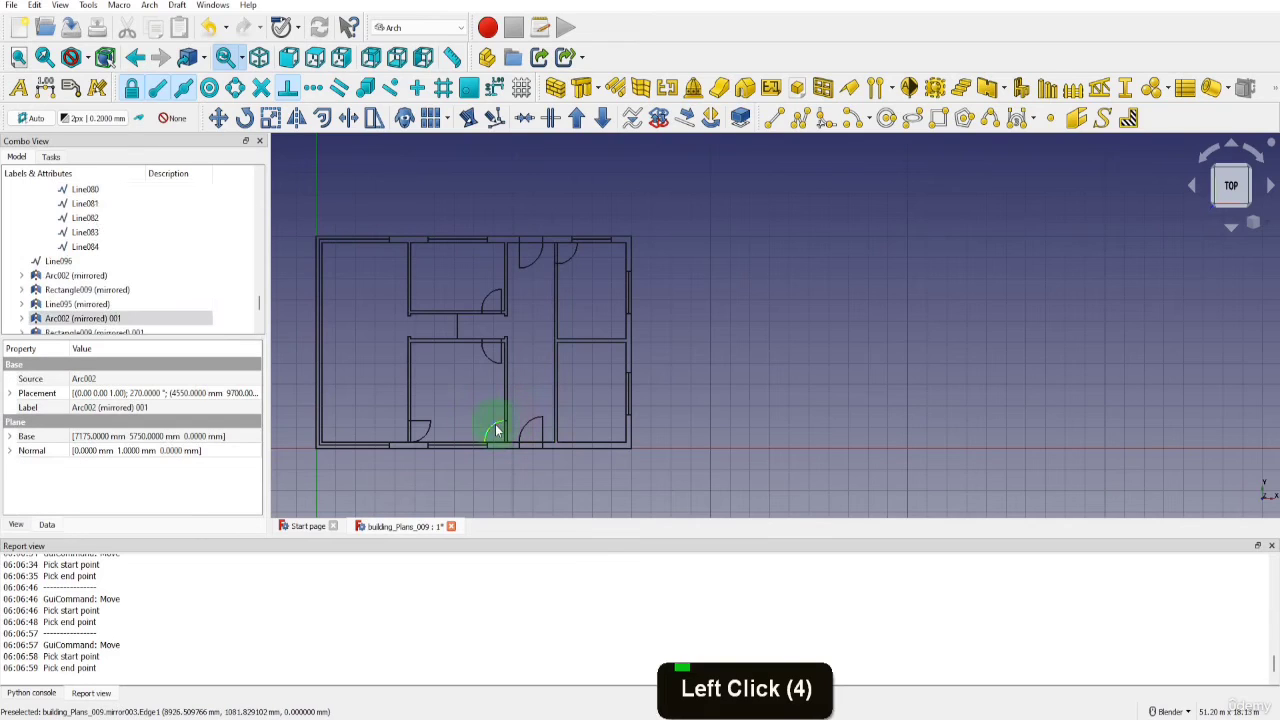
scroll(140, 302, down, 1)
click(60, 275)
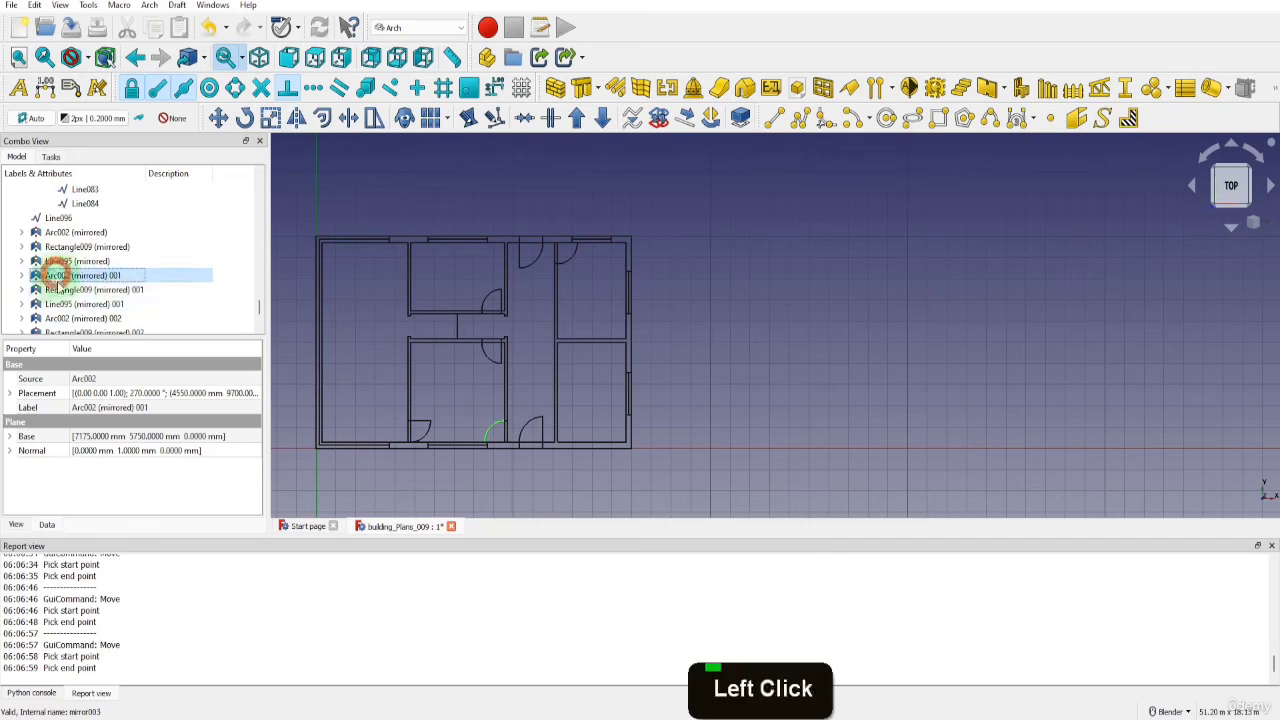
shift+click(70, 304)
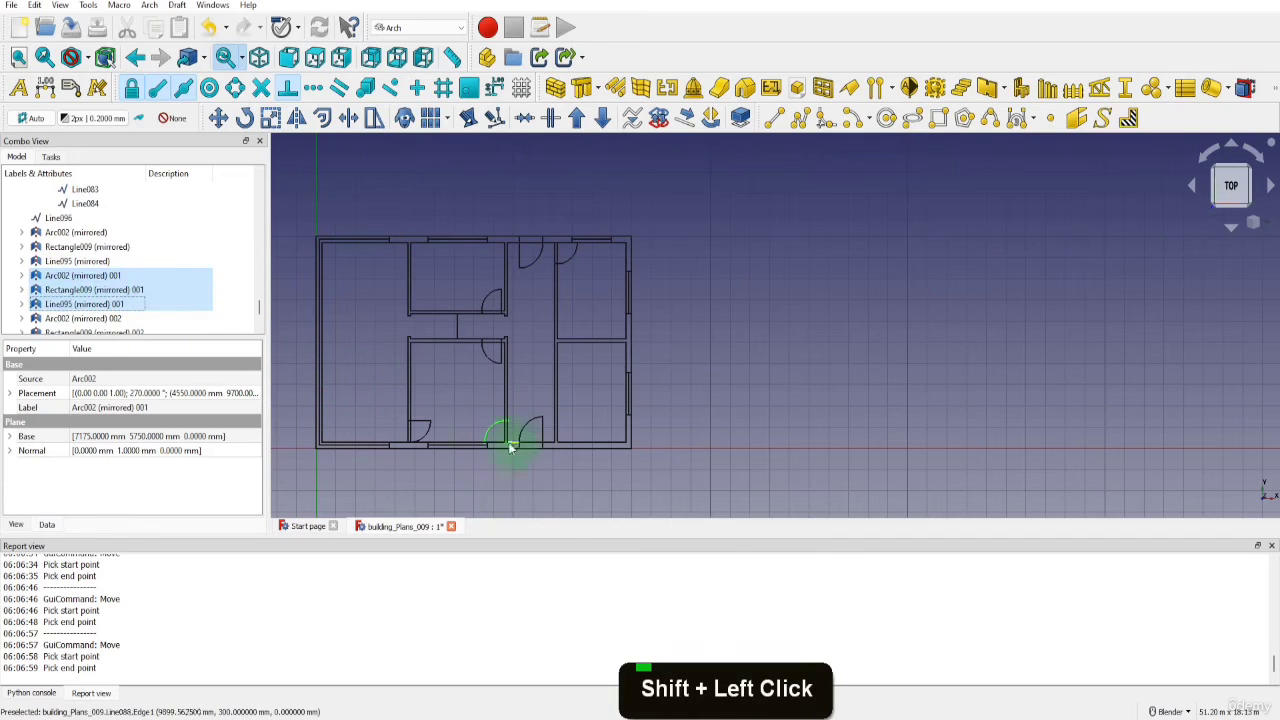
scroll(517, 440, up, 6)
key(m)
key(v)
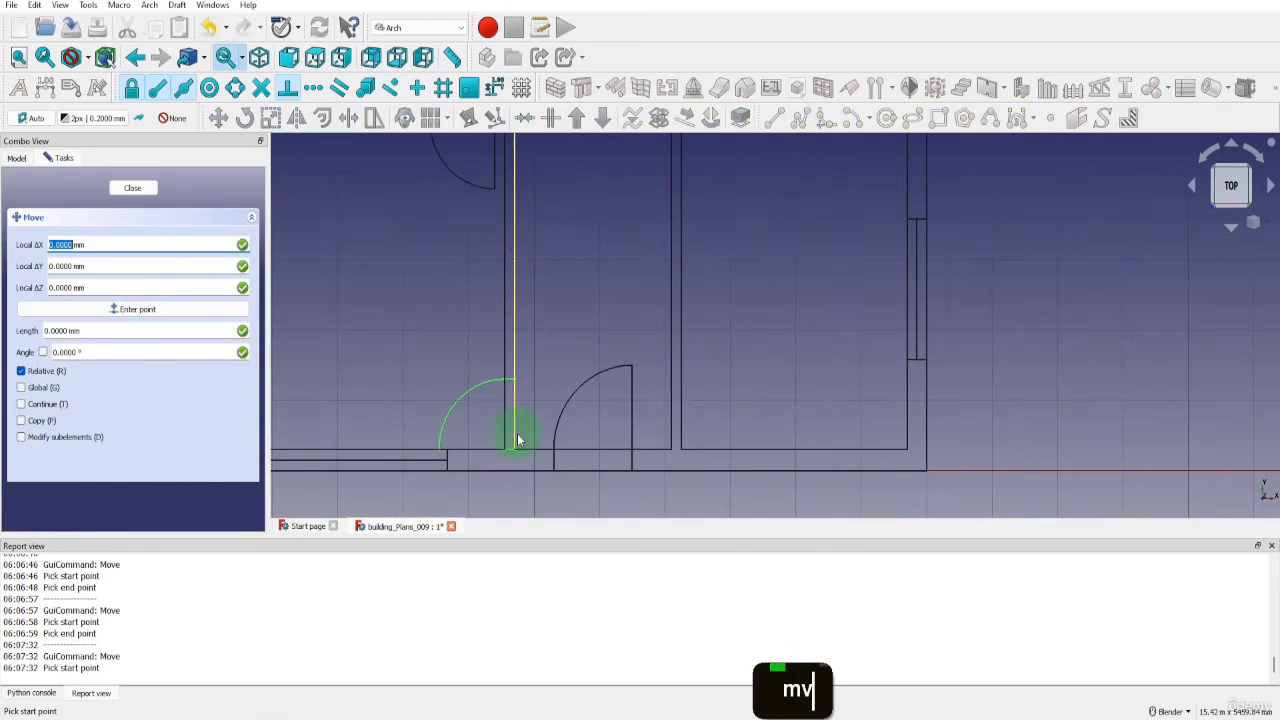
click(514, 444)
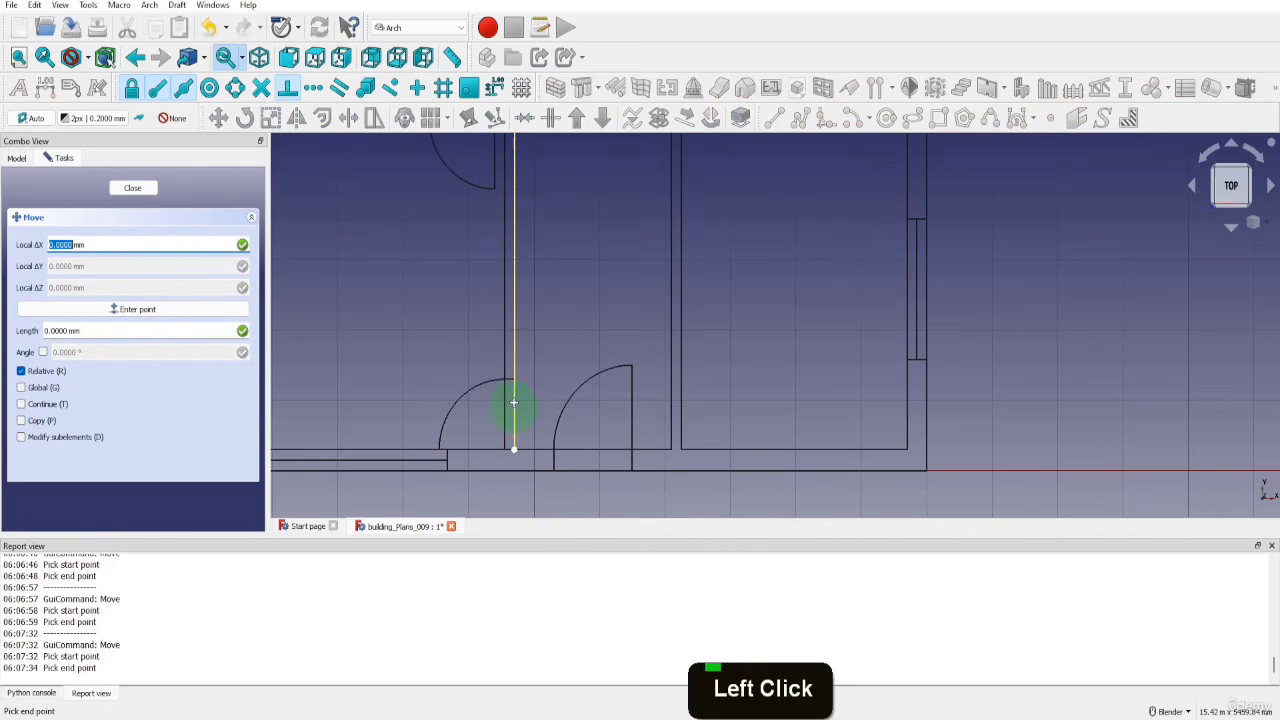
text(y)
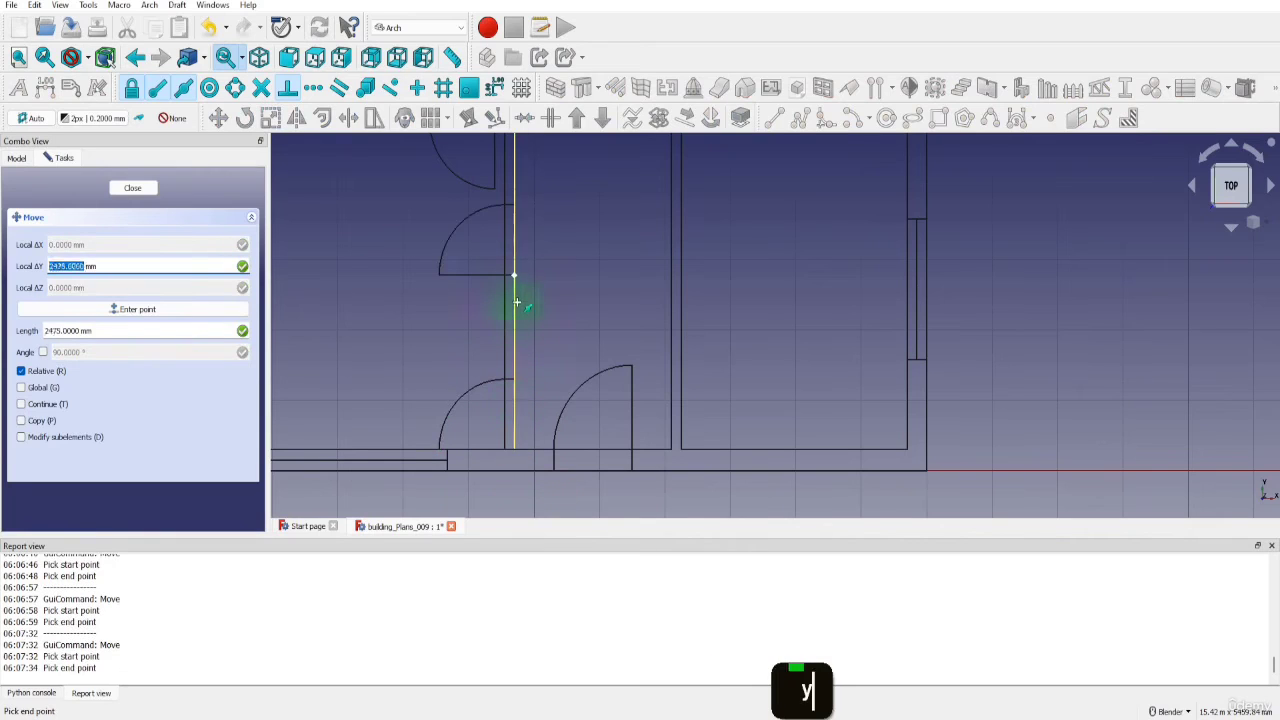
text(150)
key(Return)
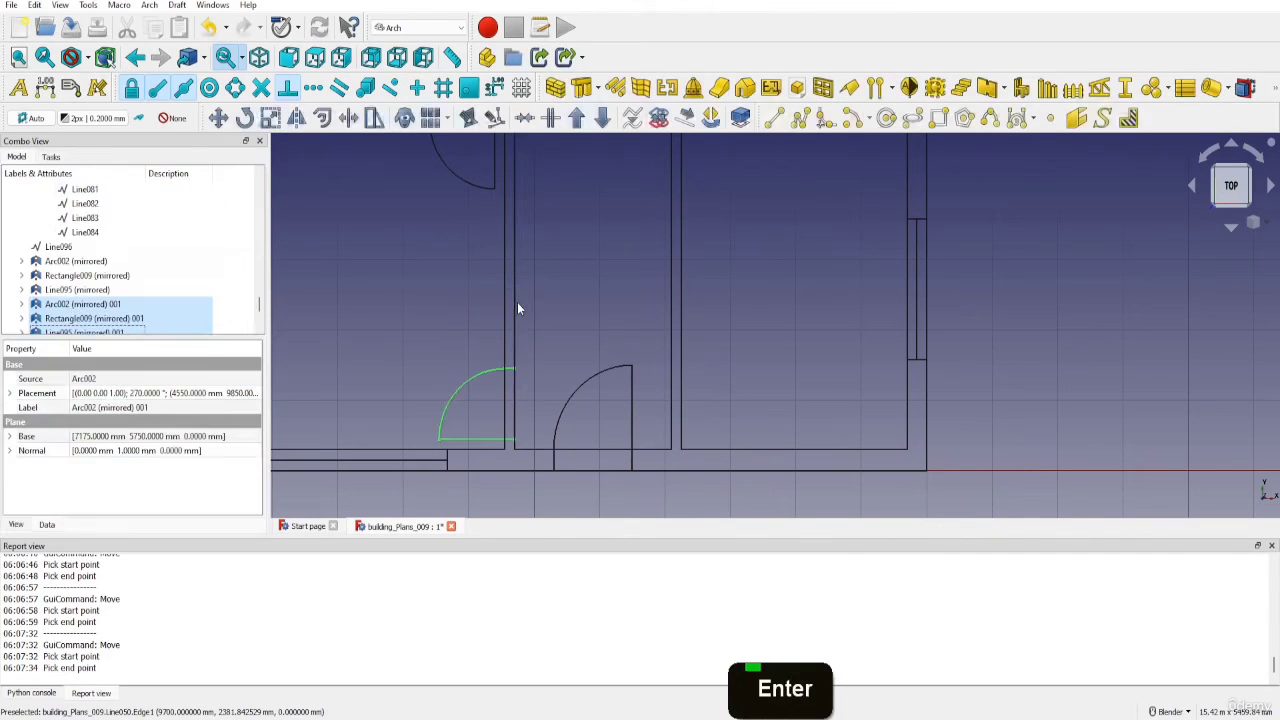
Move the door at the top of the upper right room's left partition by -150 mm in Y
scroll(530, 445, down, 6)
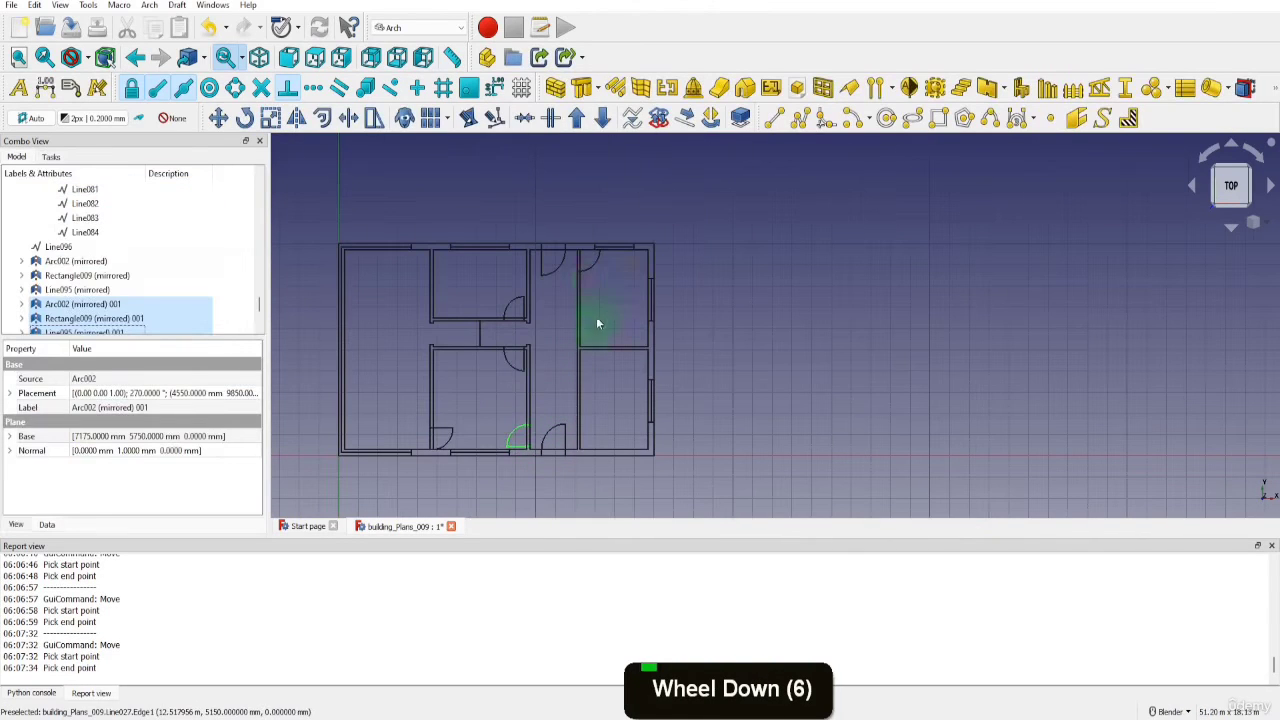
click(591, 266)
click(77, 291)
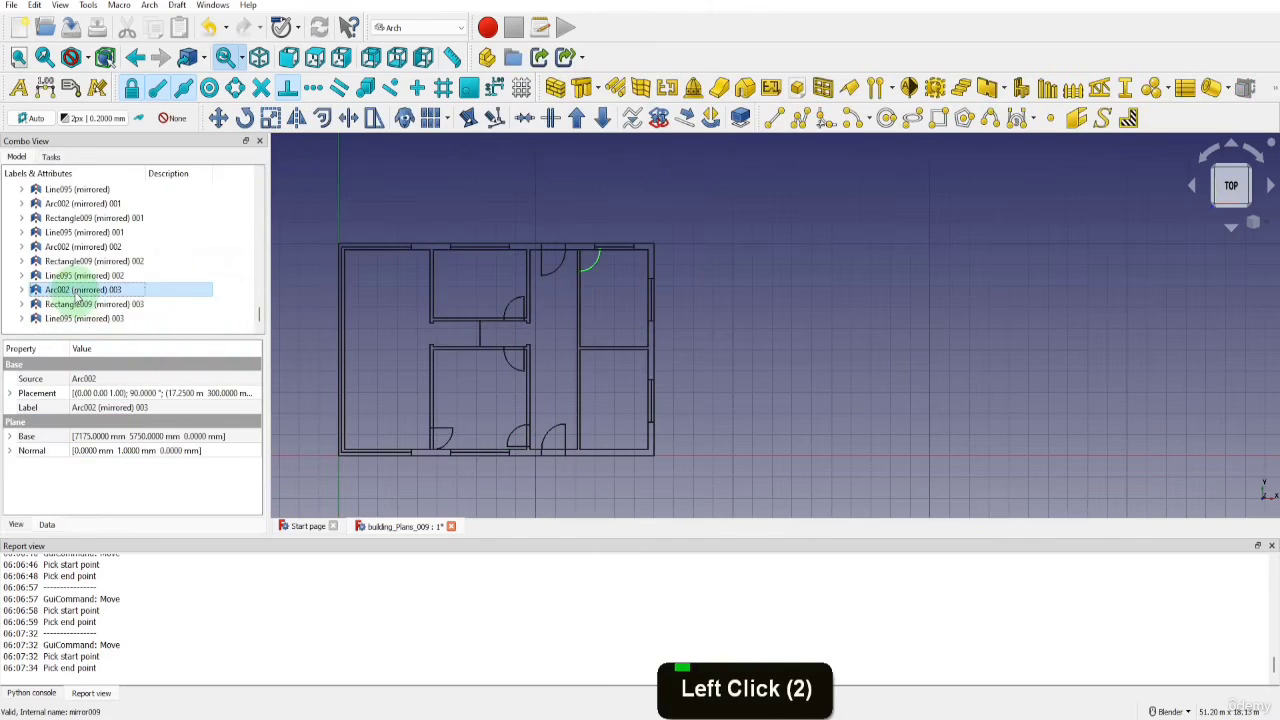
shift+click(62, 318)
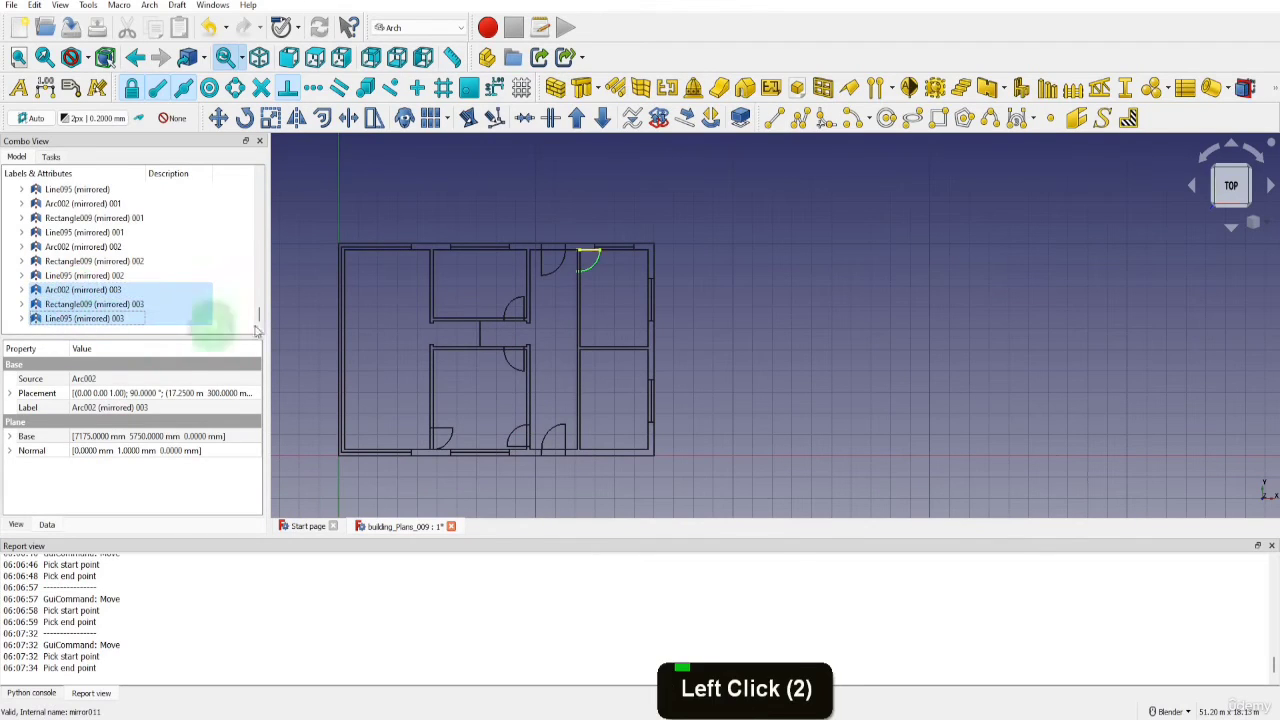
scroll(578, 252, up, 4)
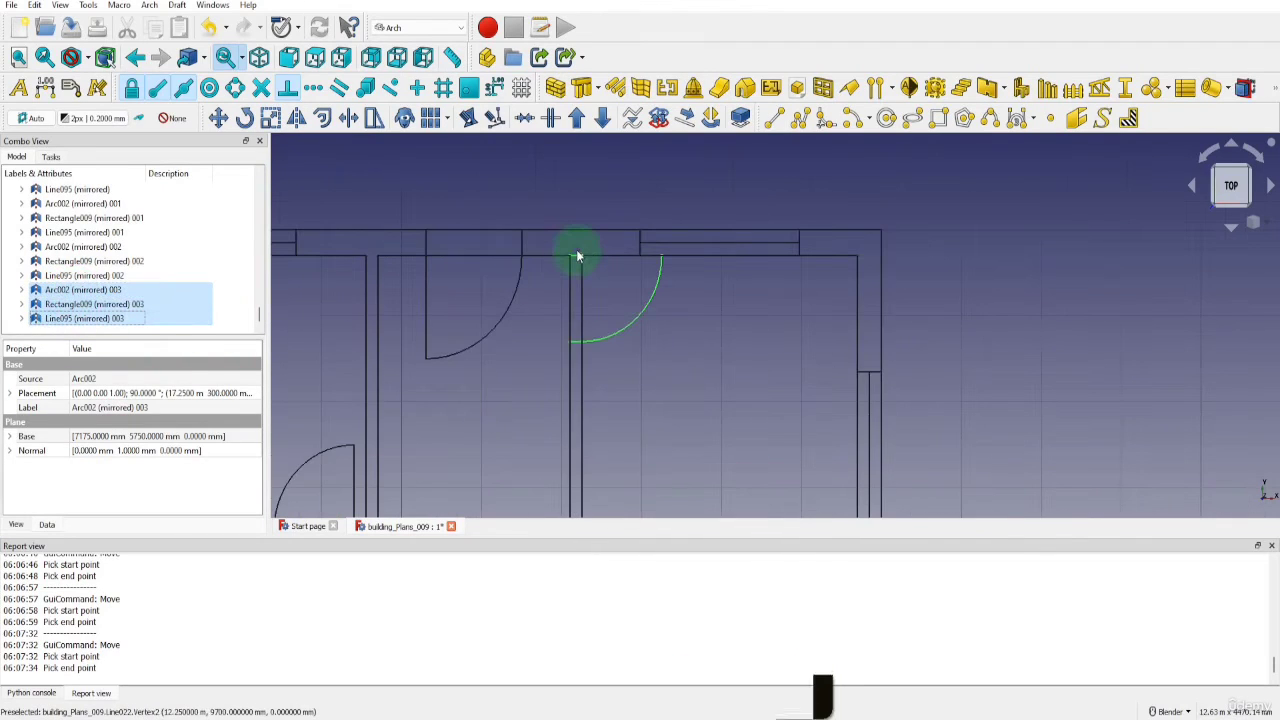
key(m)
key(v)
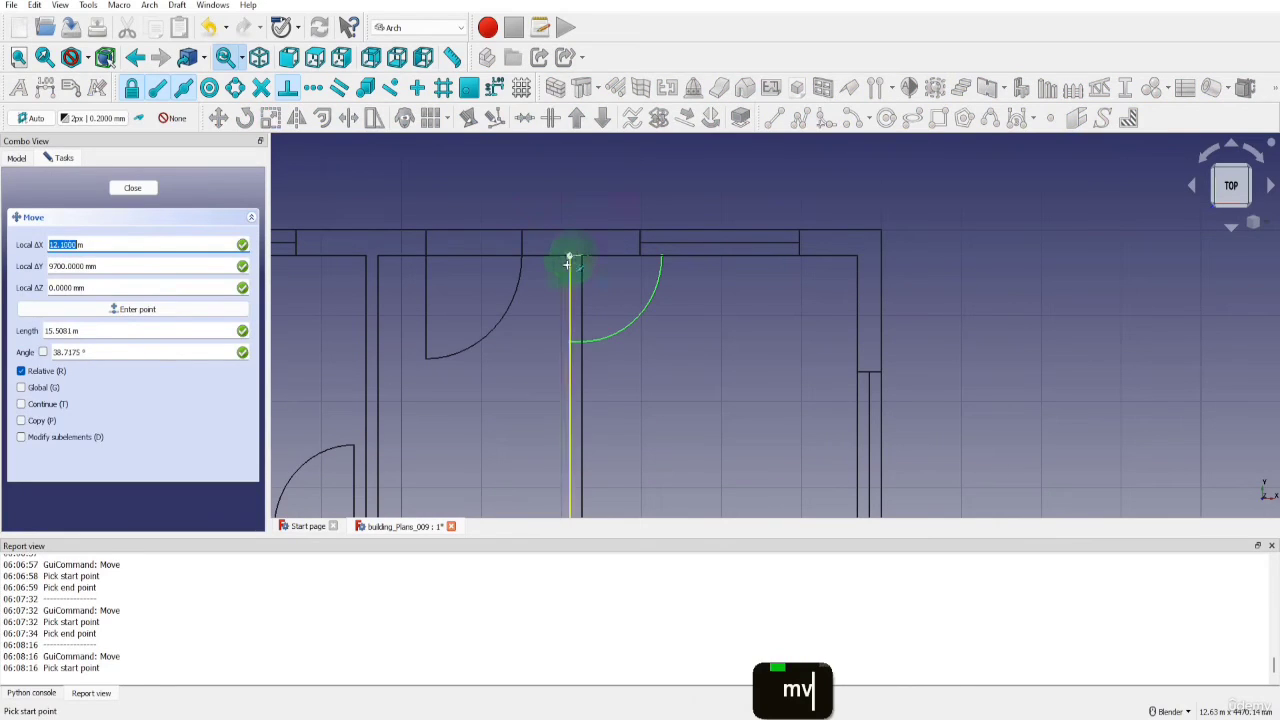
click(568, 262)
key(y)
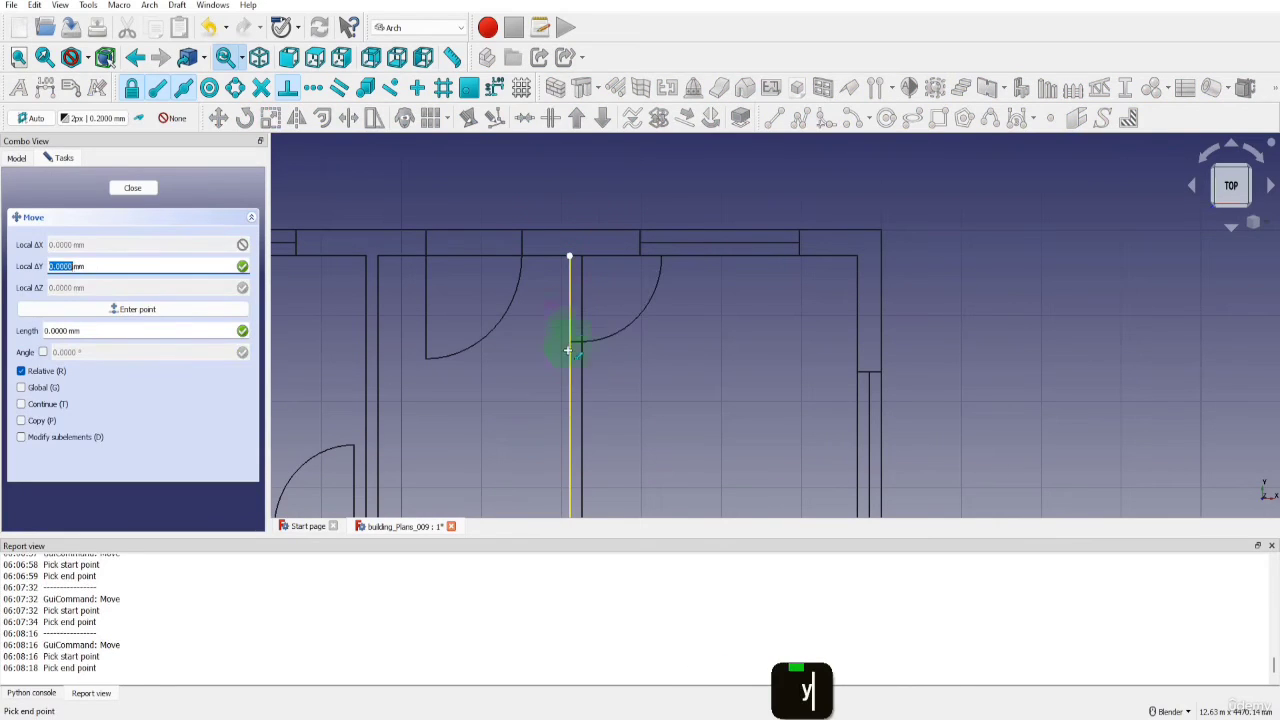
text(-150)
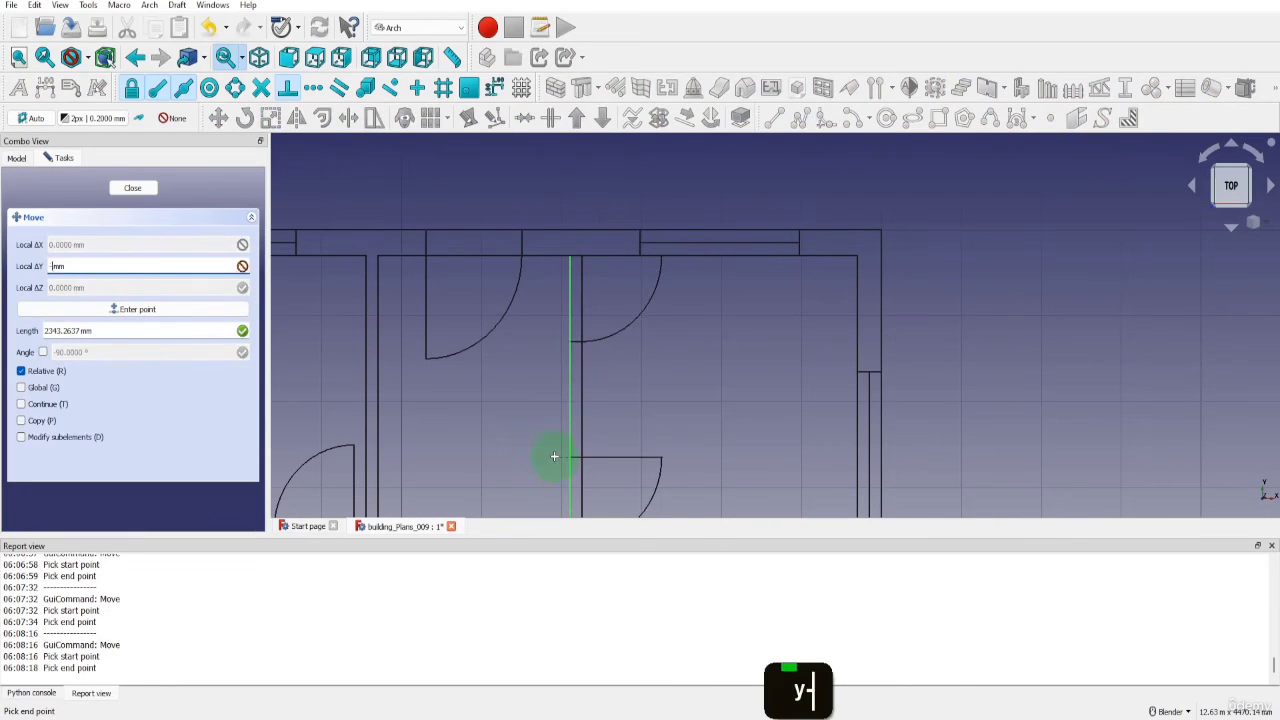
key(Return)
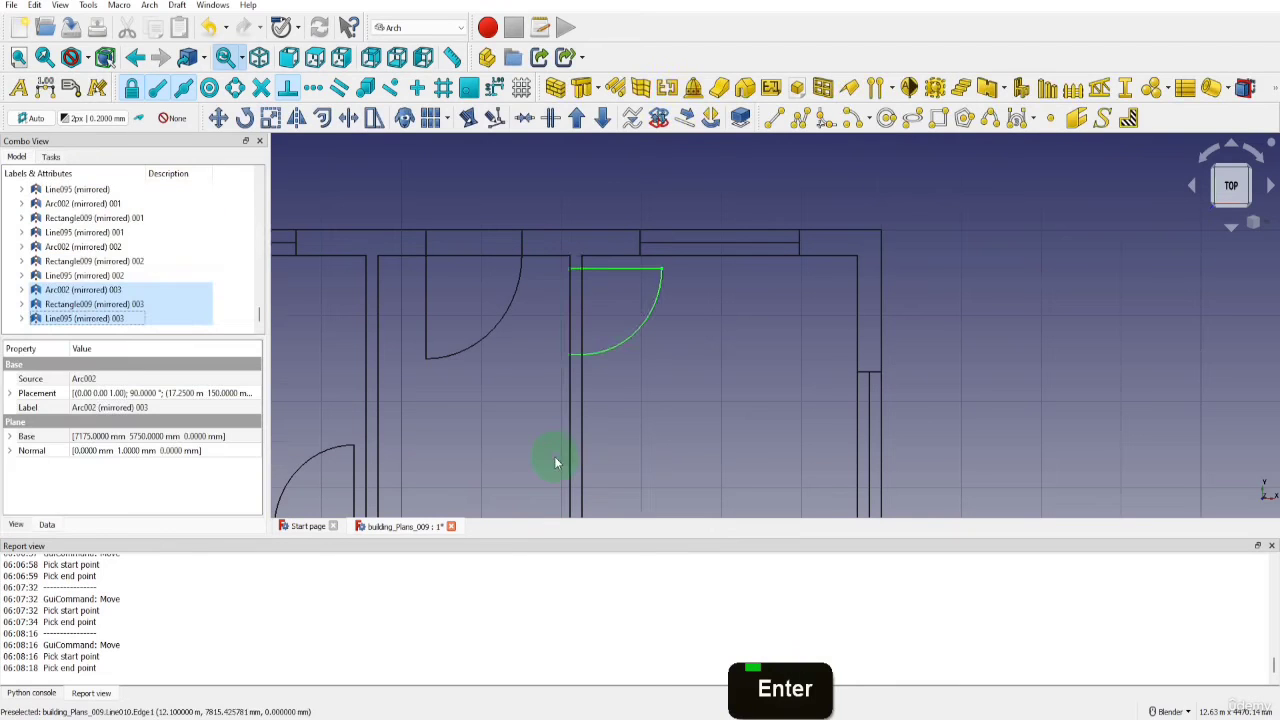
Move the door in the lower middle room's left partition up along the wall by 1850 mm
scroll(623, 345, down, 6)
scroll(620, 310, down, 2)
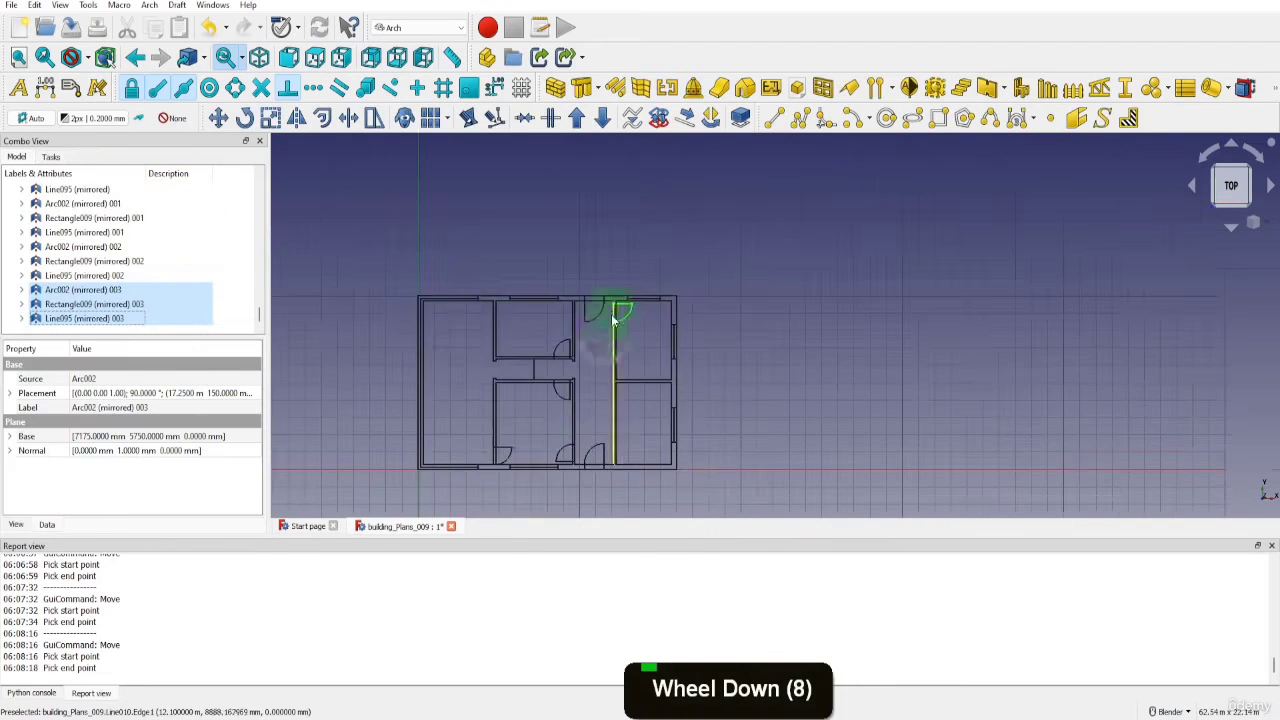
scroll(500, 460, up, 6)
click(527, 430)
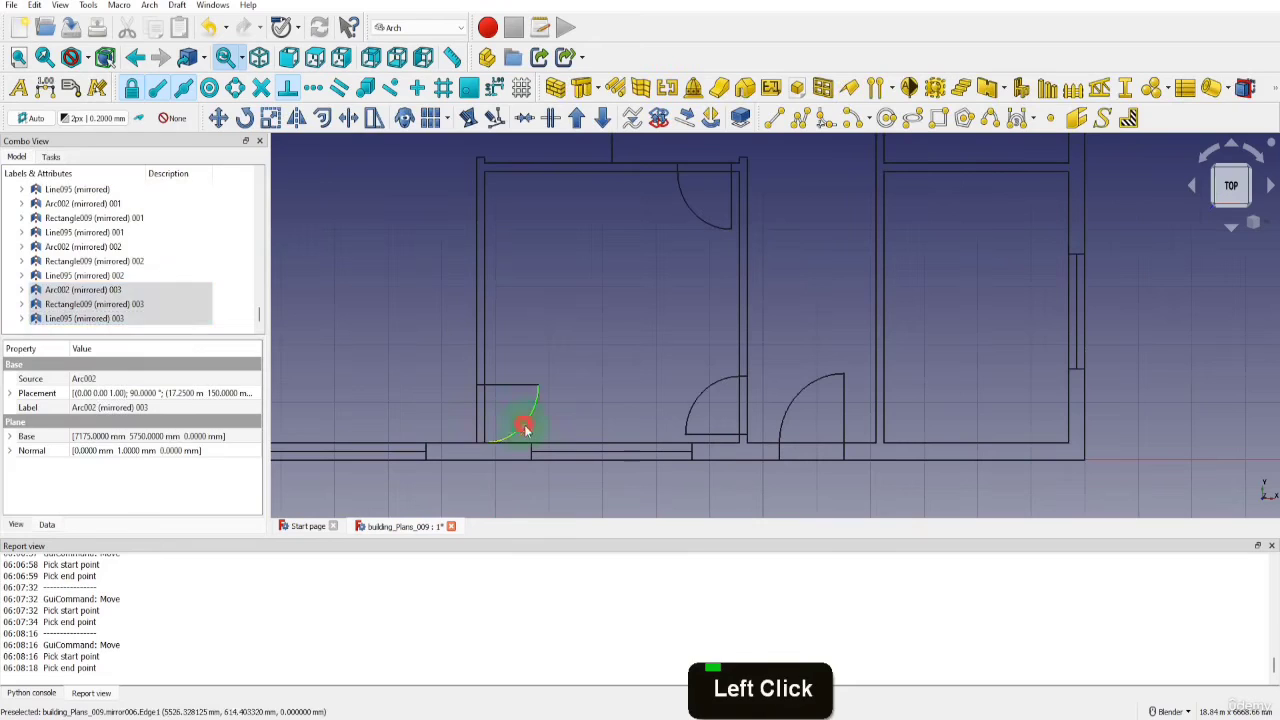
click(60, 250)
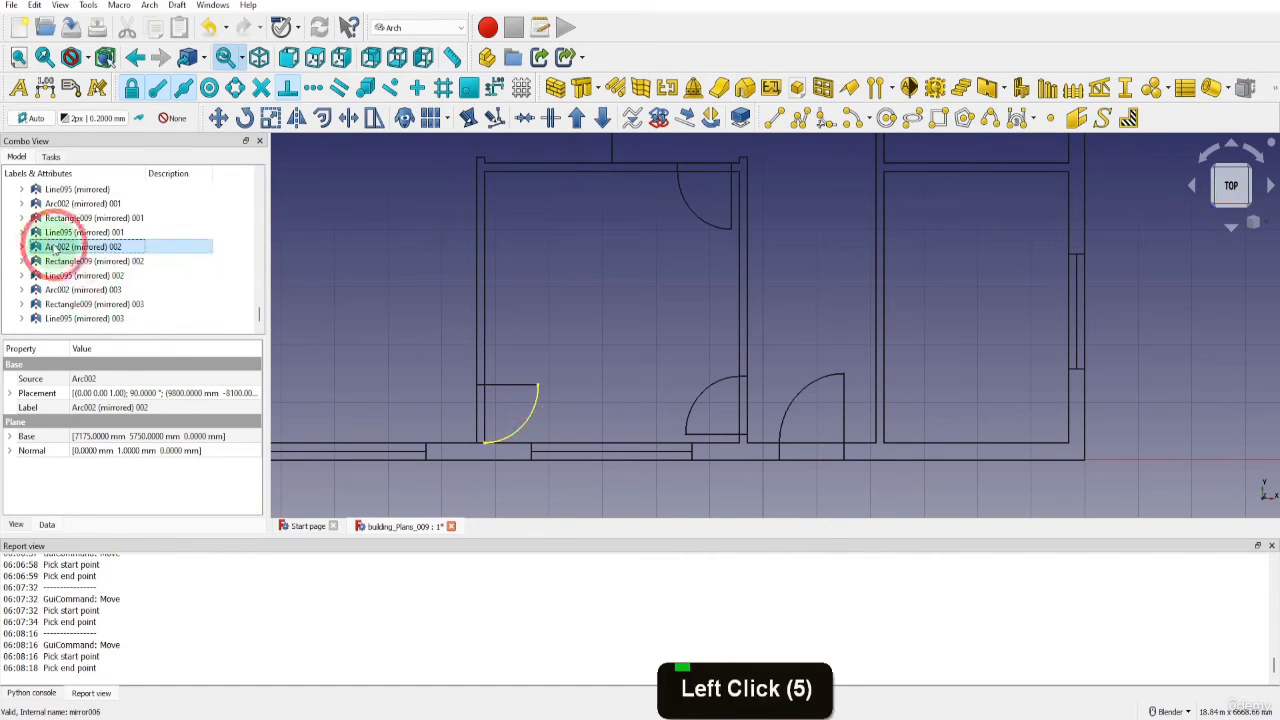
shift+click(60, 275)
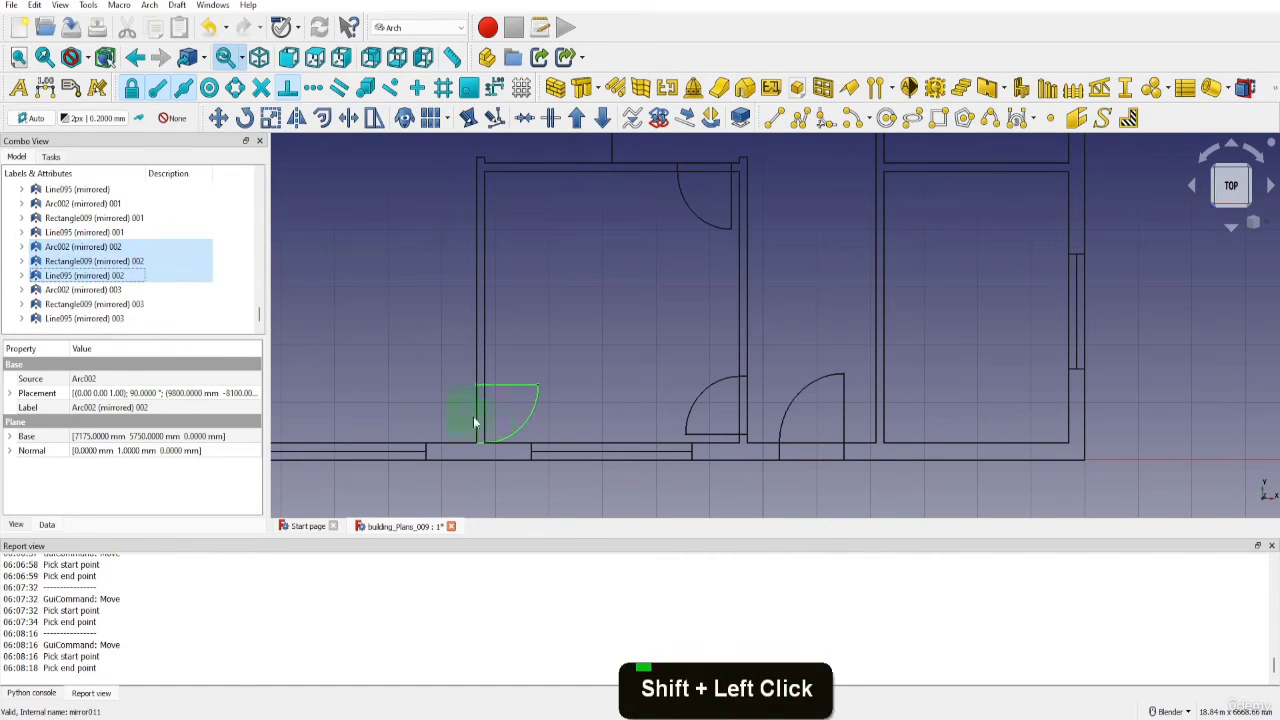
key(m)
key(v)
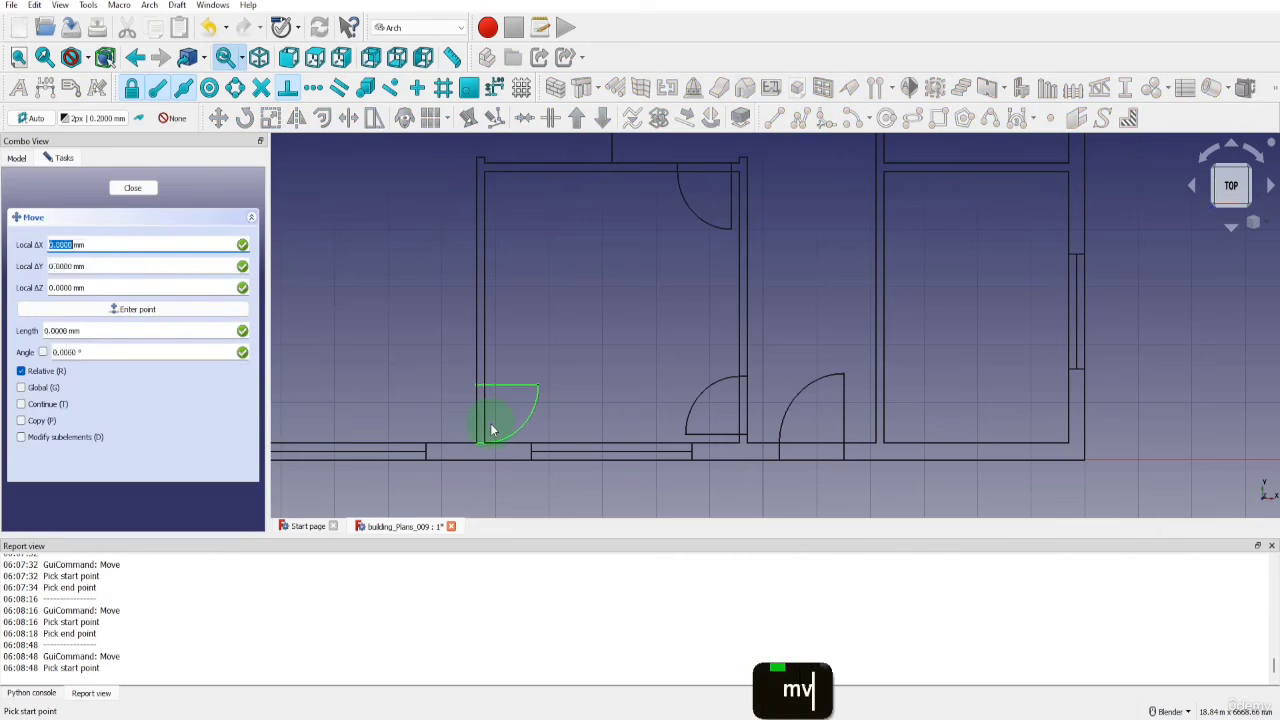
key(Return)
scroll(482, 438, up, 4)
click(467, 438)
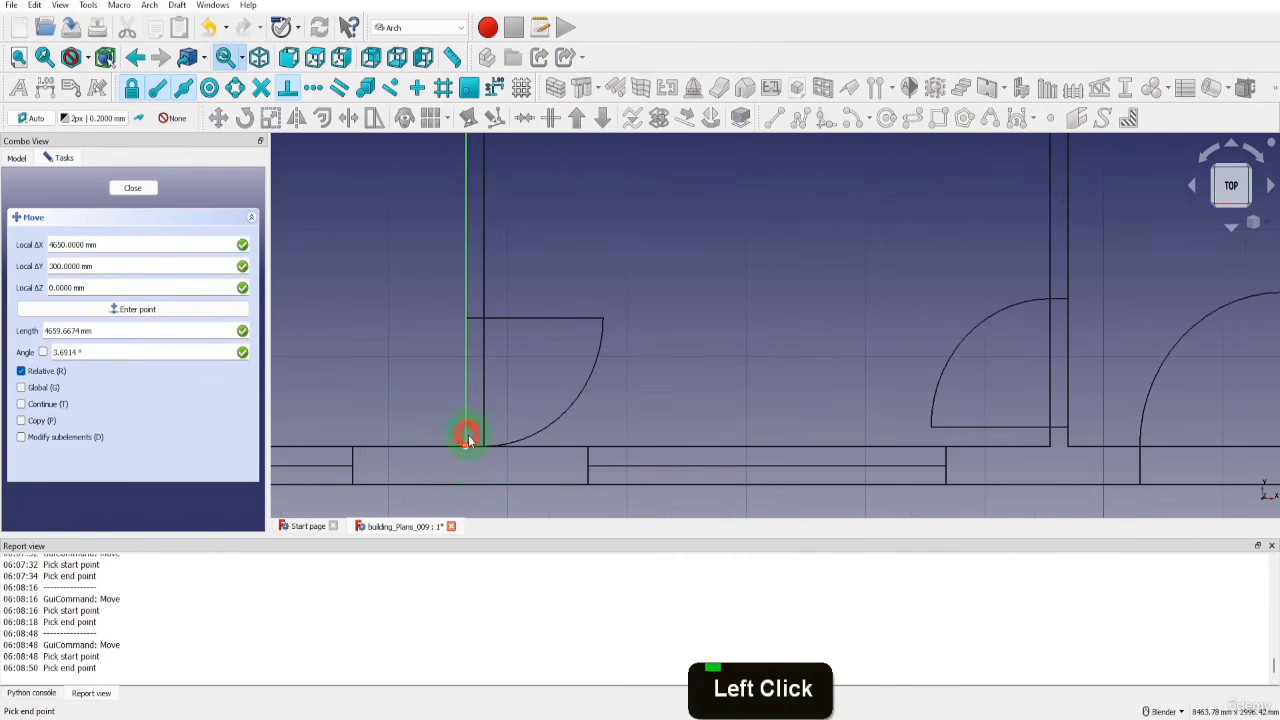
scroll(466, 327, down, 4)
key(y)
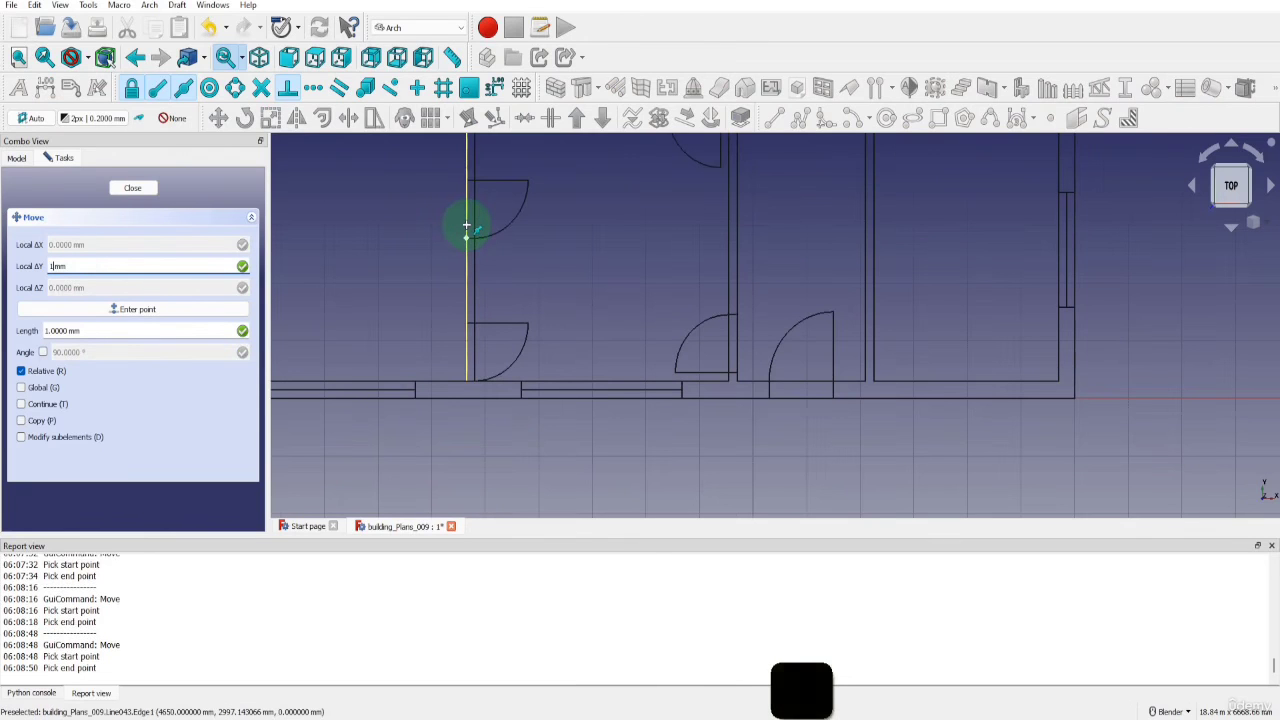
text(1850)
key(Return)
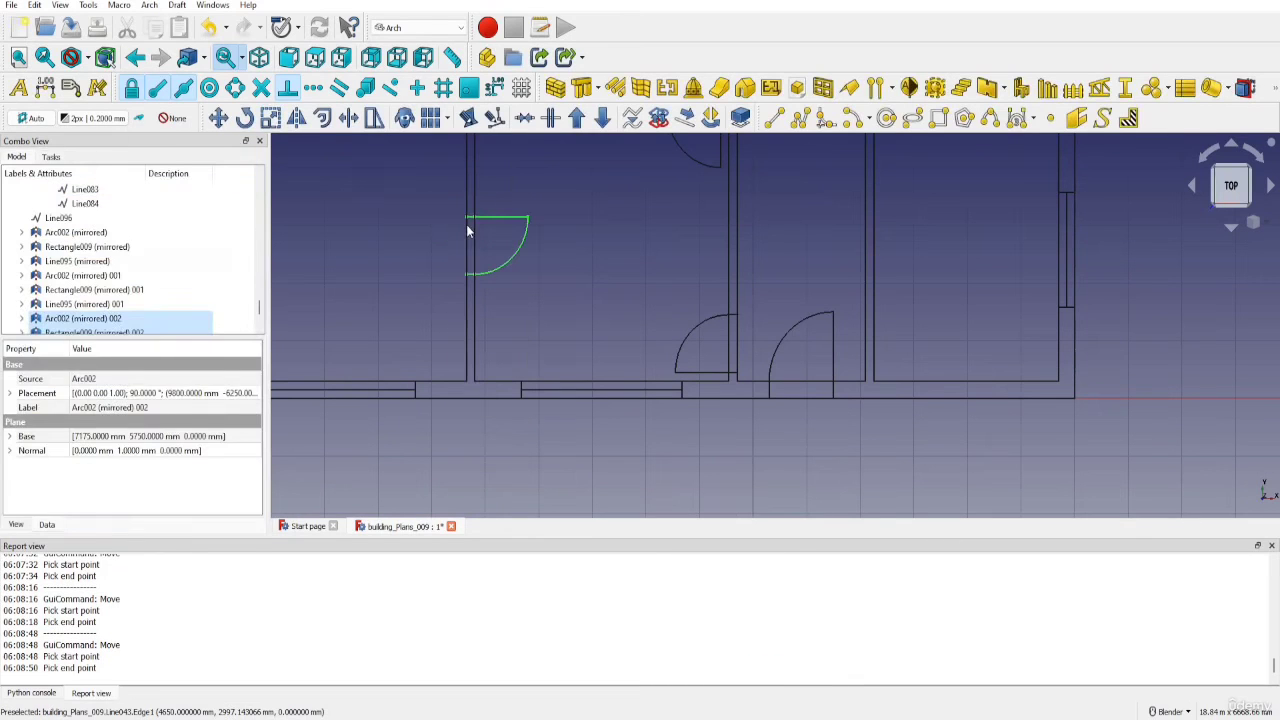
scroll(457, 319, down, 6)
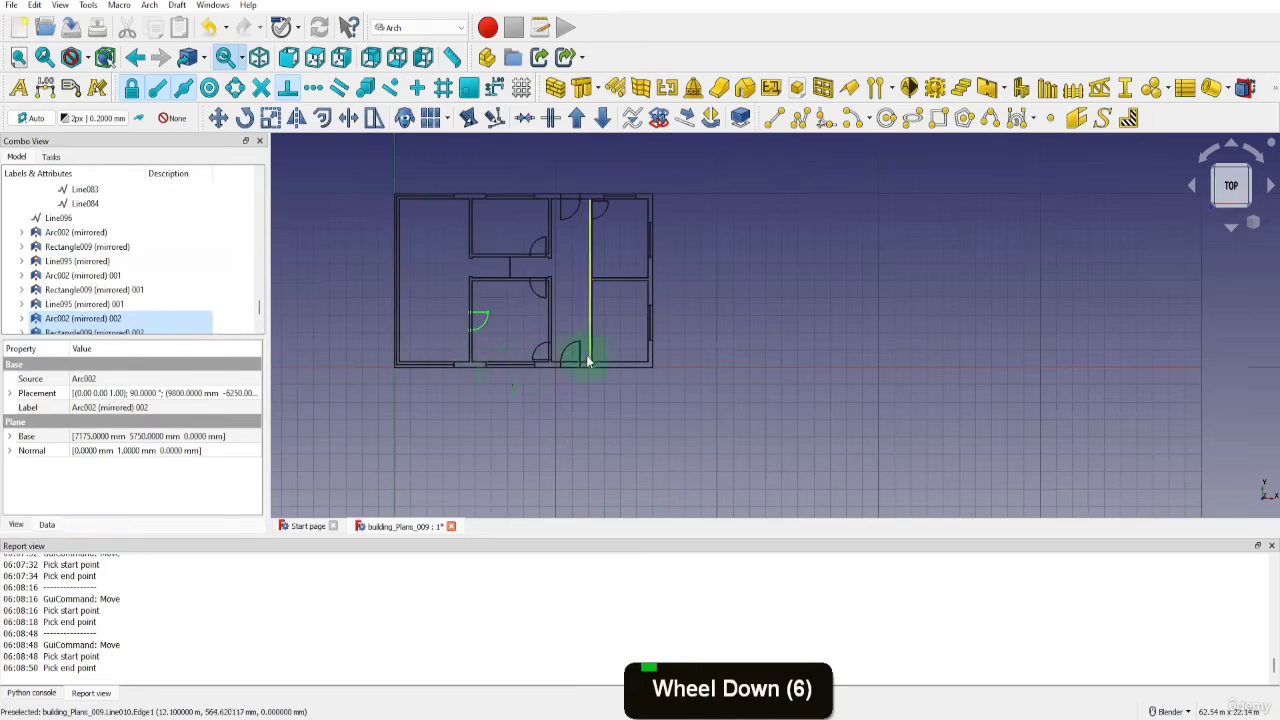
scroll(586, 330, up, 2)
scroll(617, 295, down, 1)
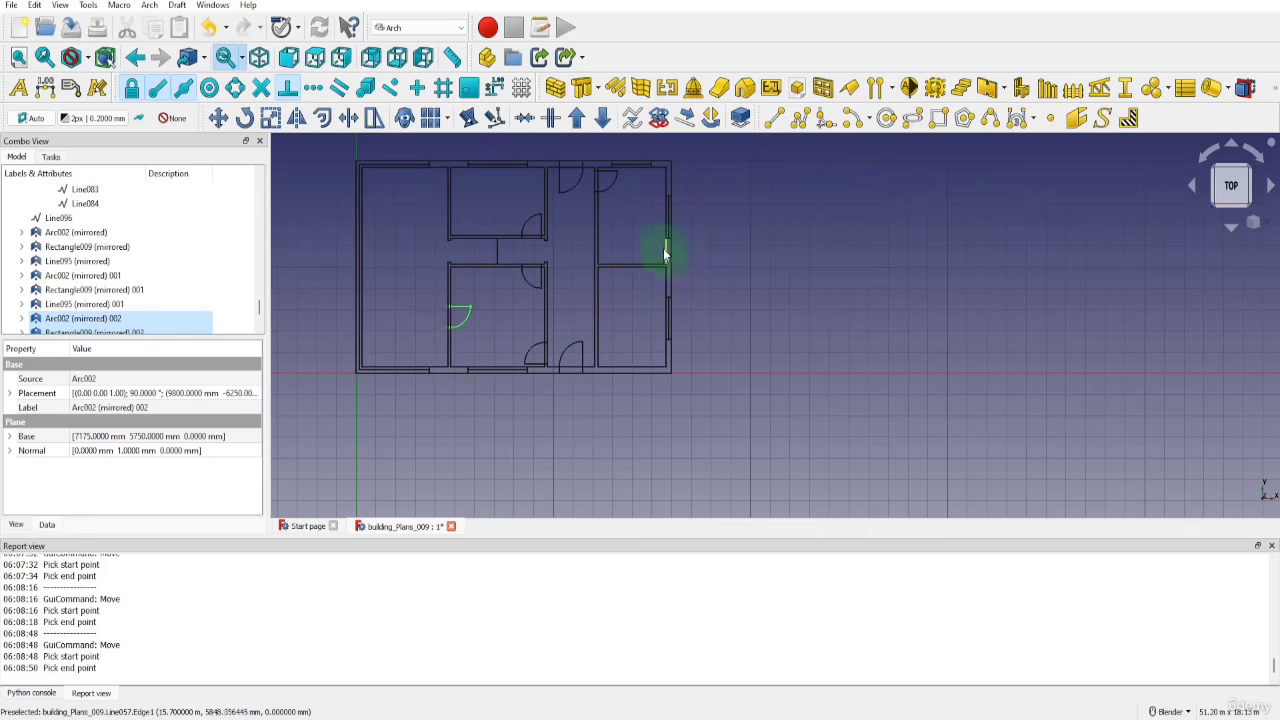
click(570, 353)
scroll(125, 214, up, 2)
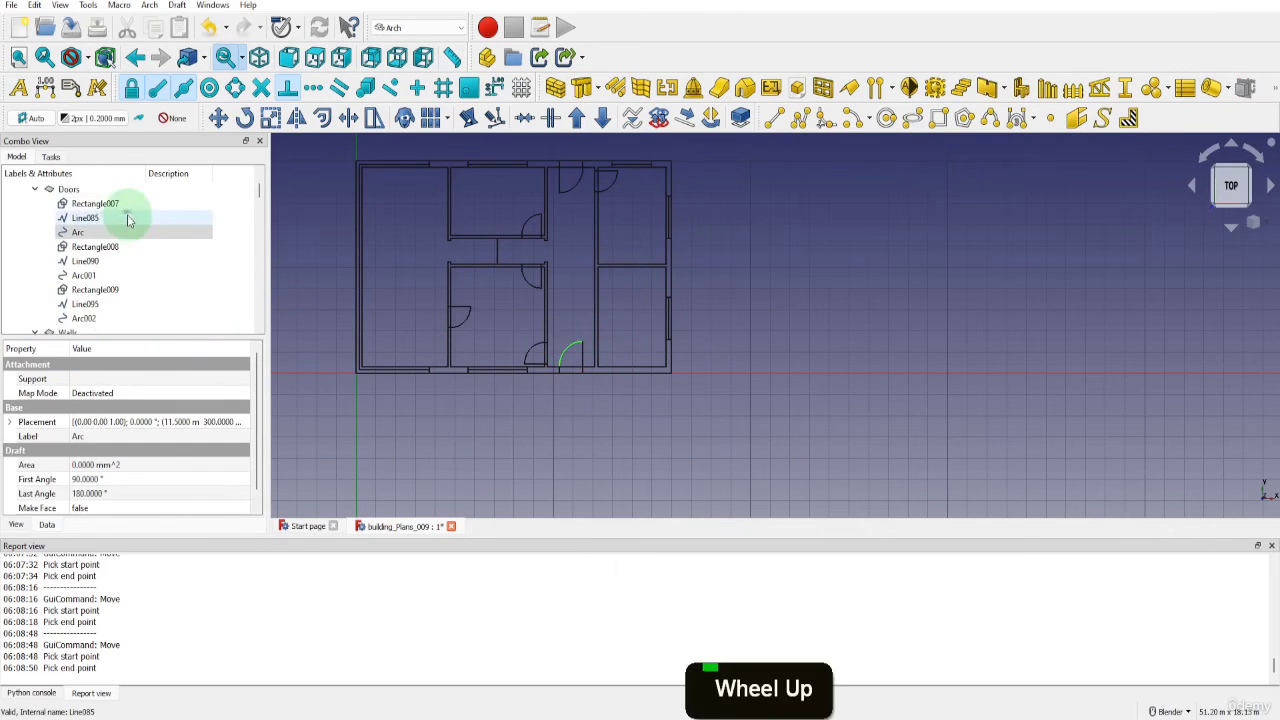
shift+click(82, 204)
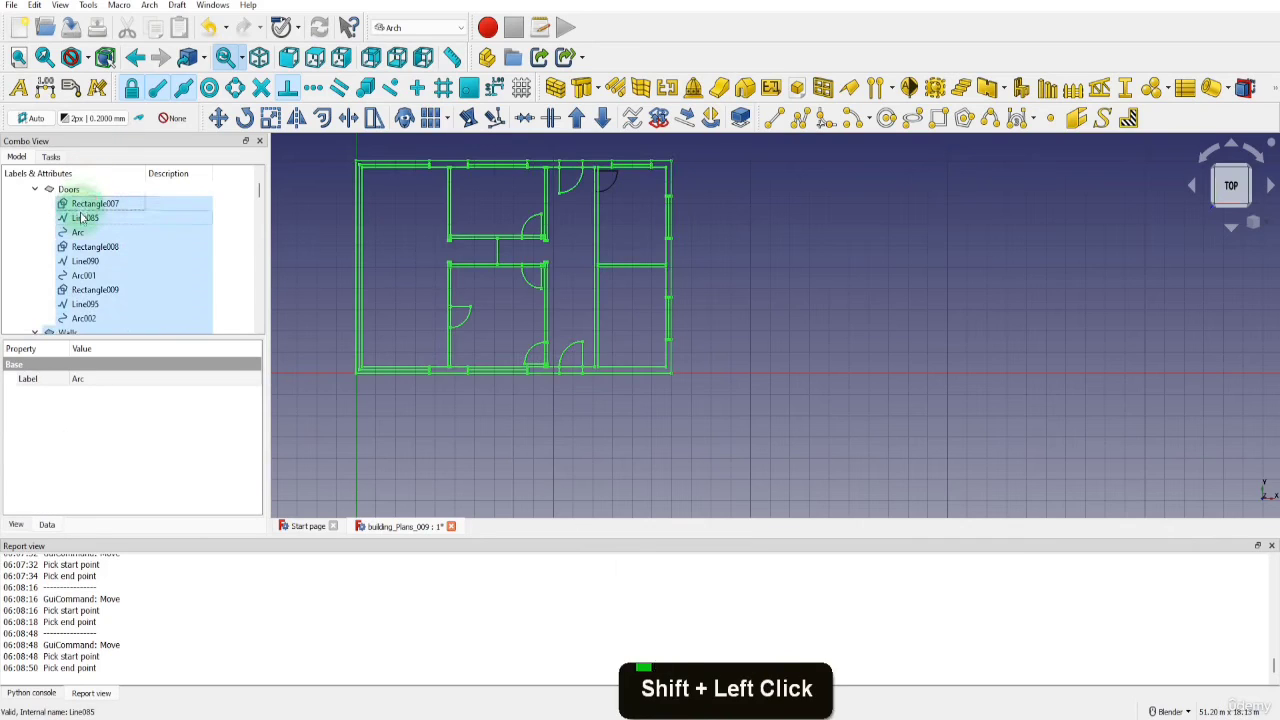
click(82, 217)
click(78, 232)
shift+click(84, 204)
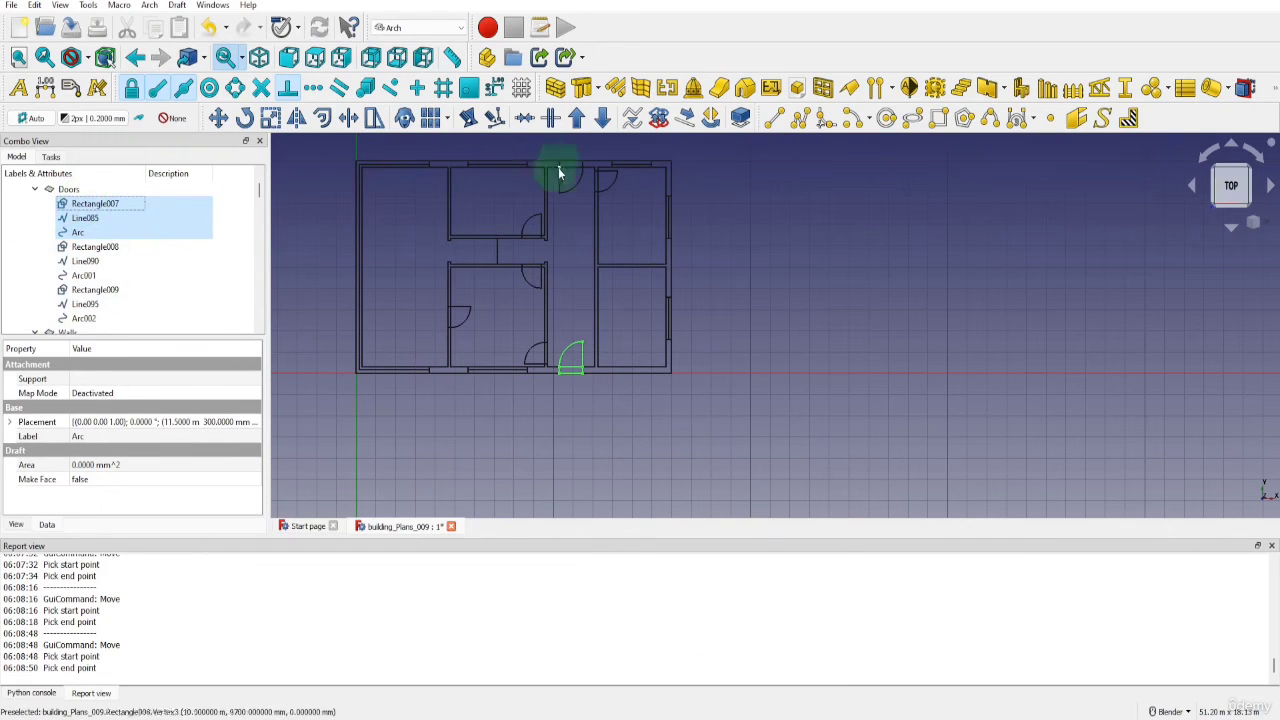
click(595, 198)
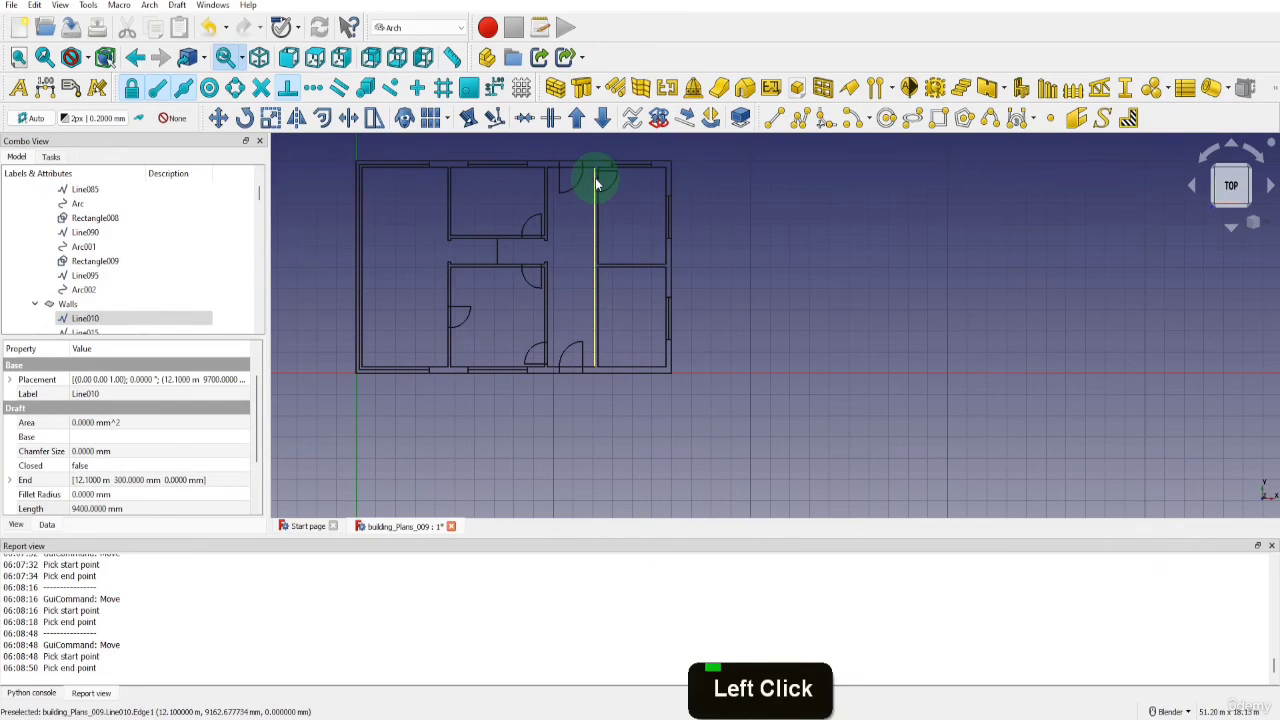
Delete the short vertical mirror line in the passage between the upper and lower middle rooms
click(497, 249)
click(497, 249)
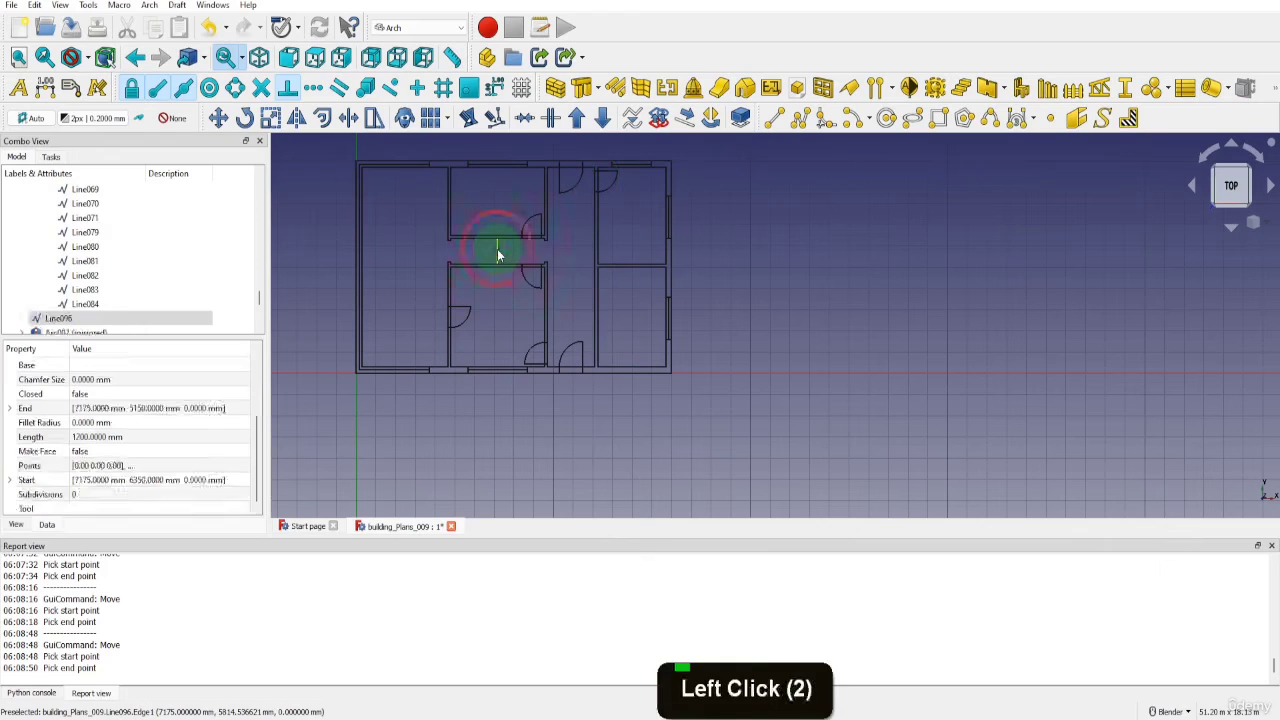
key(Delete)
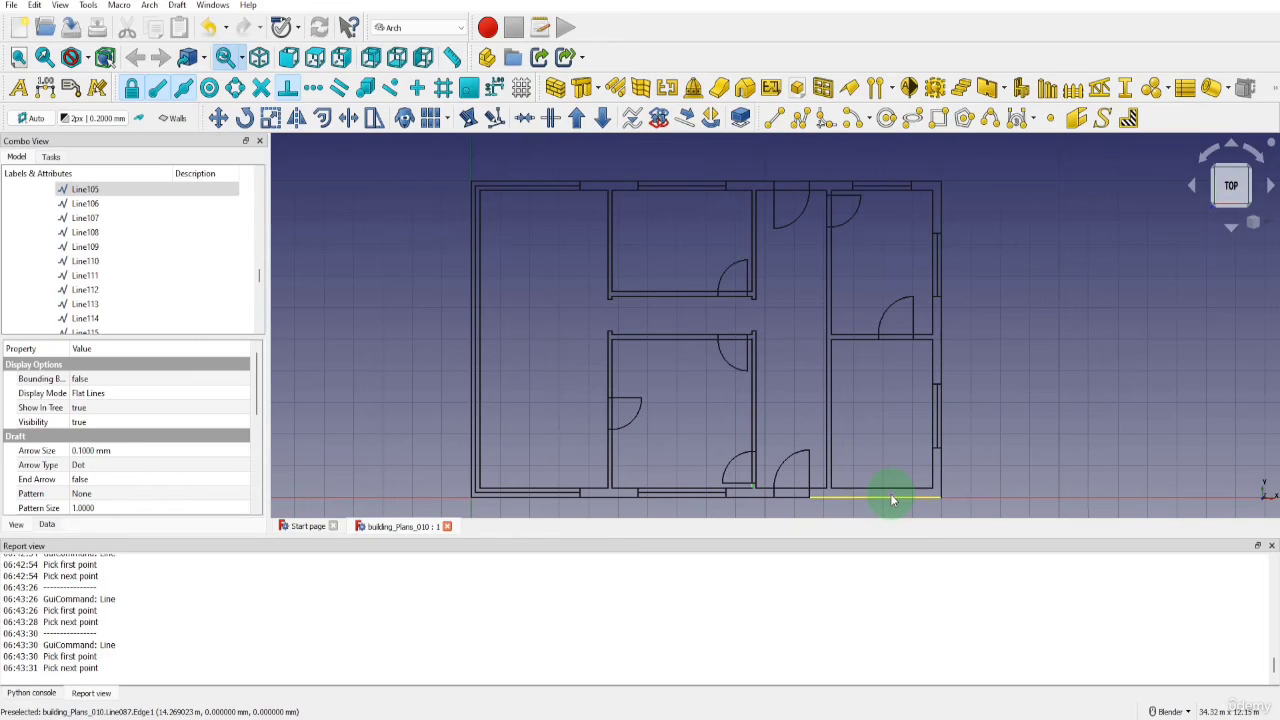
Draw a vertical line across the lower right room's bottom outer wall, from the inner wall line's midpoint down to the outer wall line
click(771, 119)
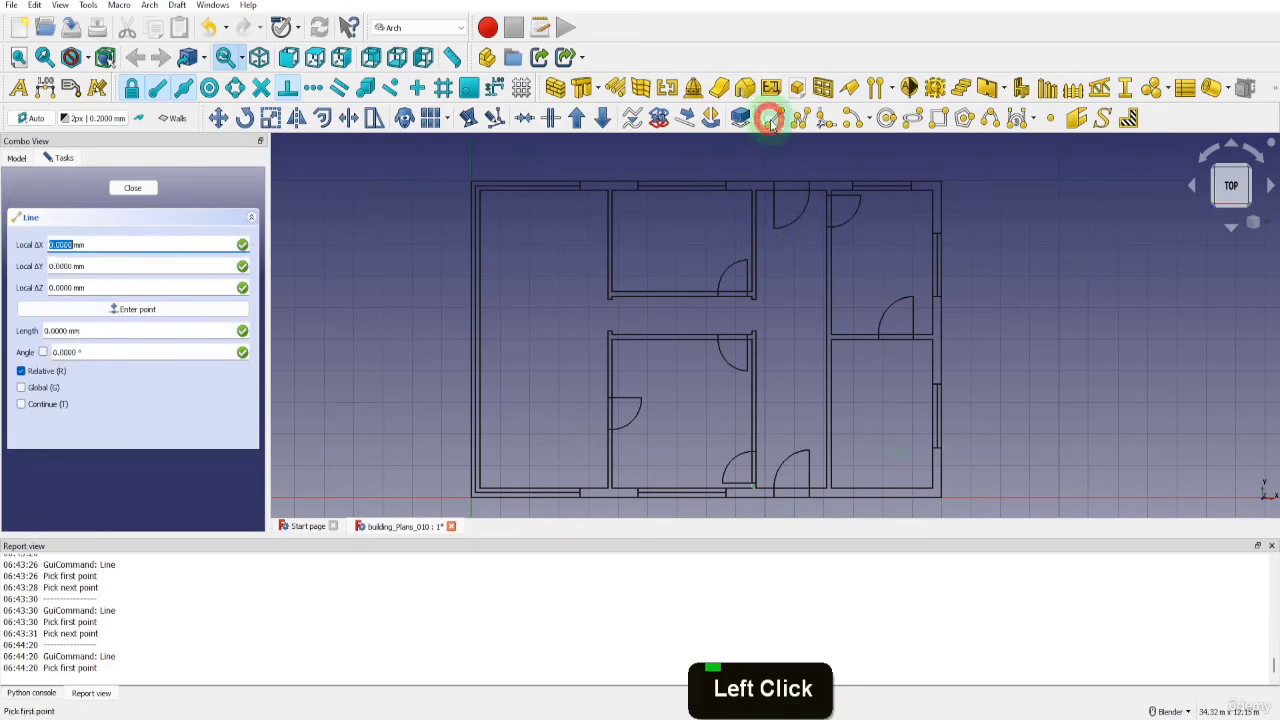
scroll(886, 500, up, 5)
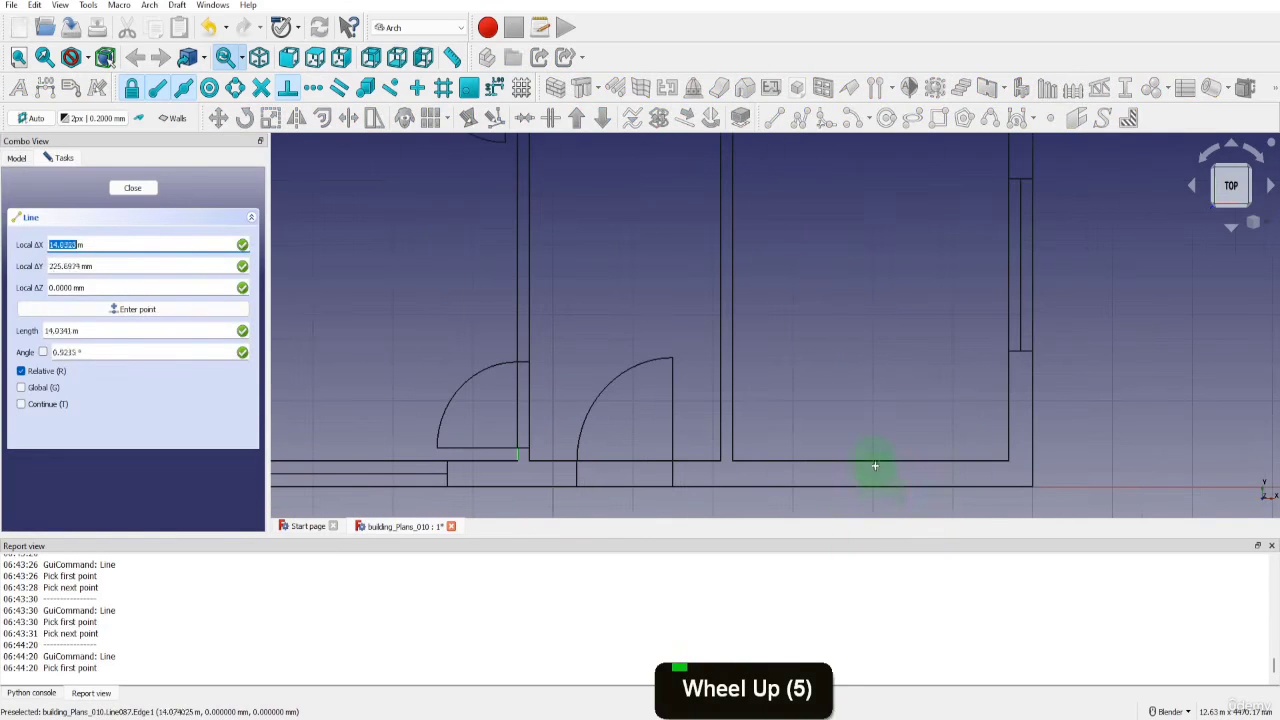
click(874, 462)
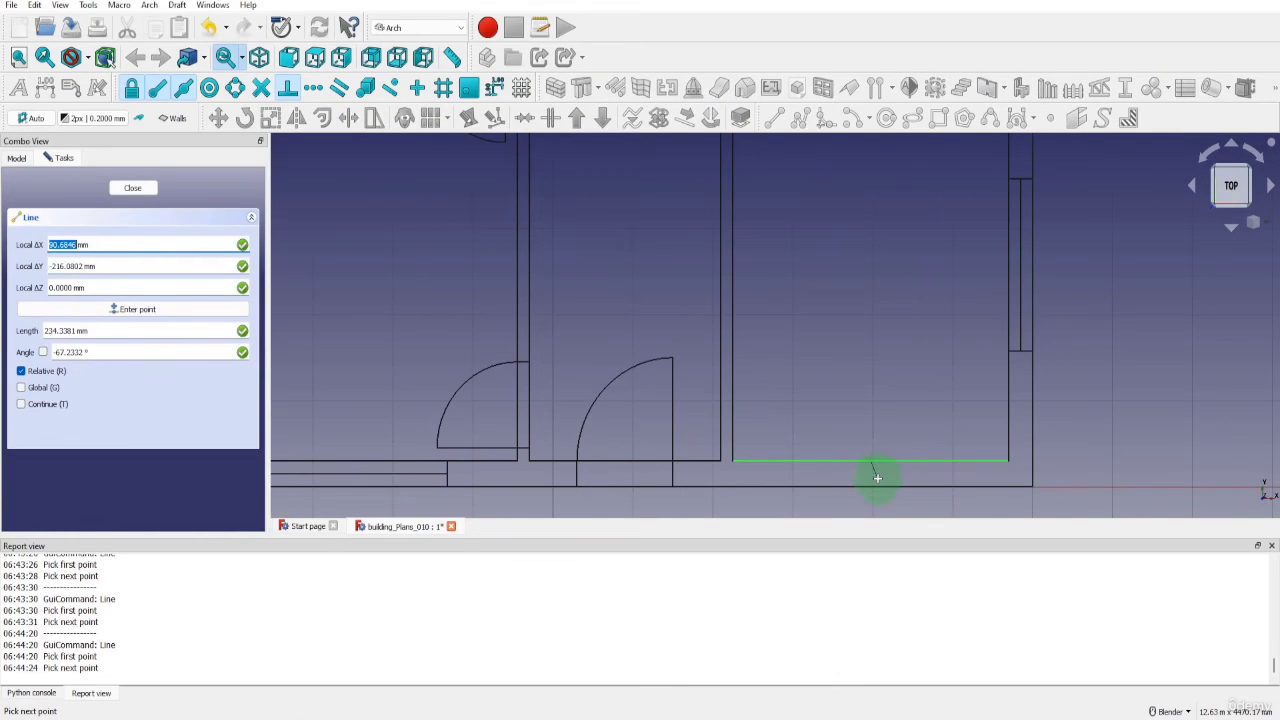
key(y)
click(871, 487)
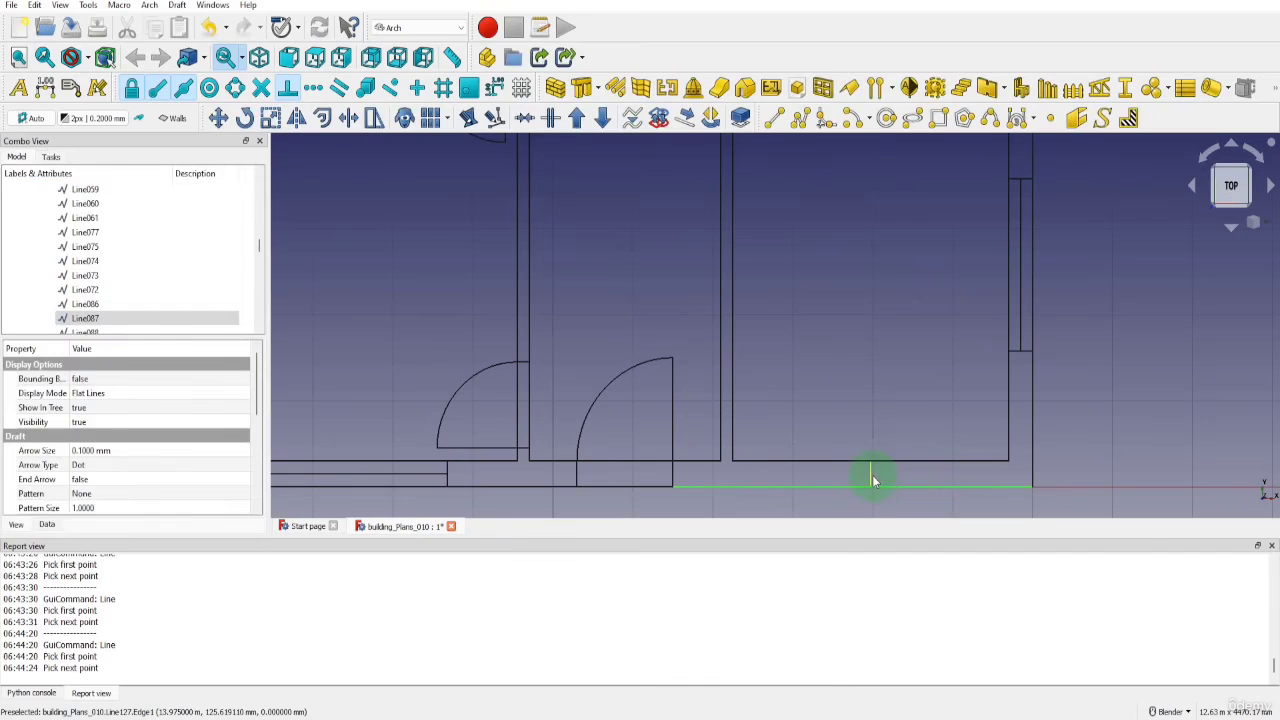
Offset copies of the vertical midline in the lower right room's bottom outer wall 1500 mm to each side
click(871, 478)
click(322, 118)
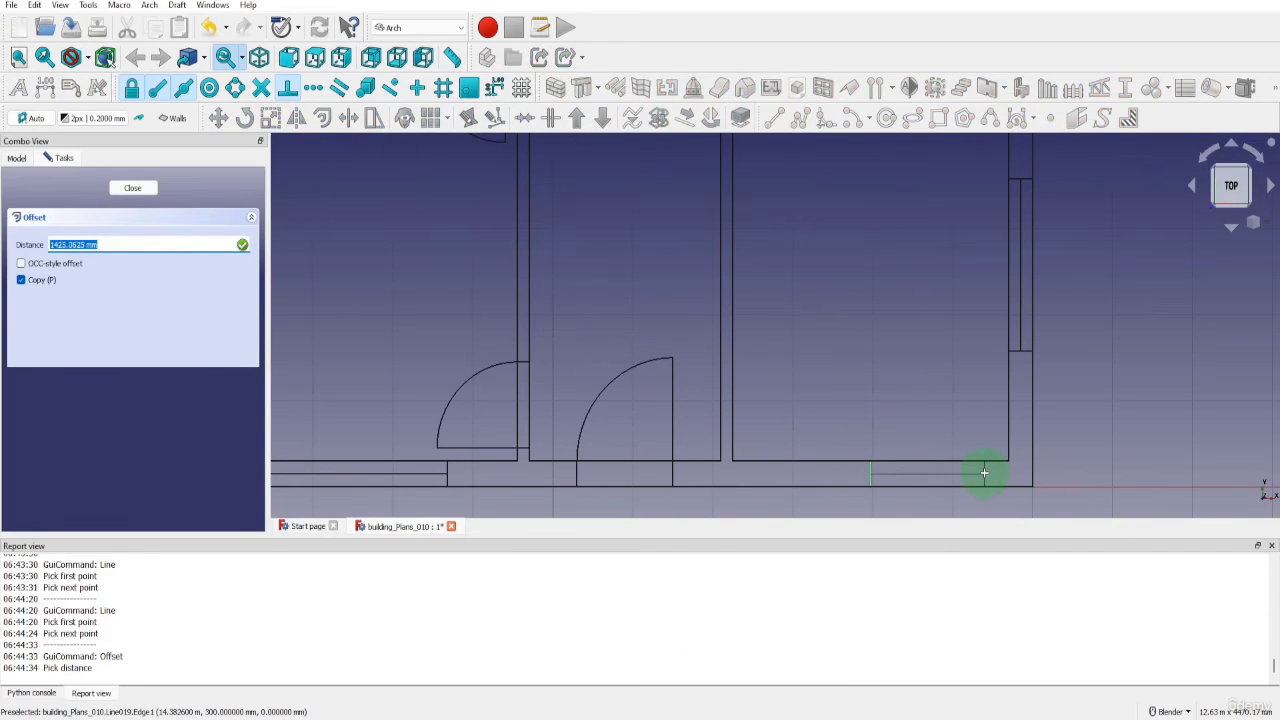
text(1500)
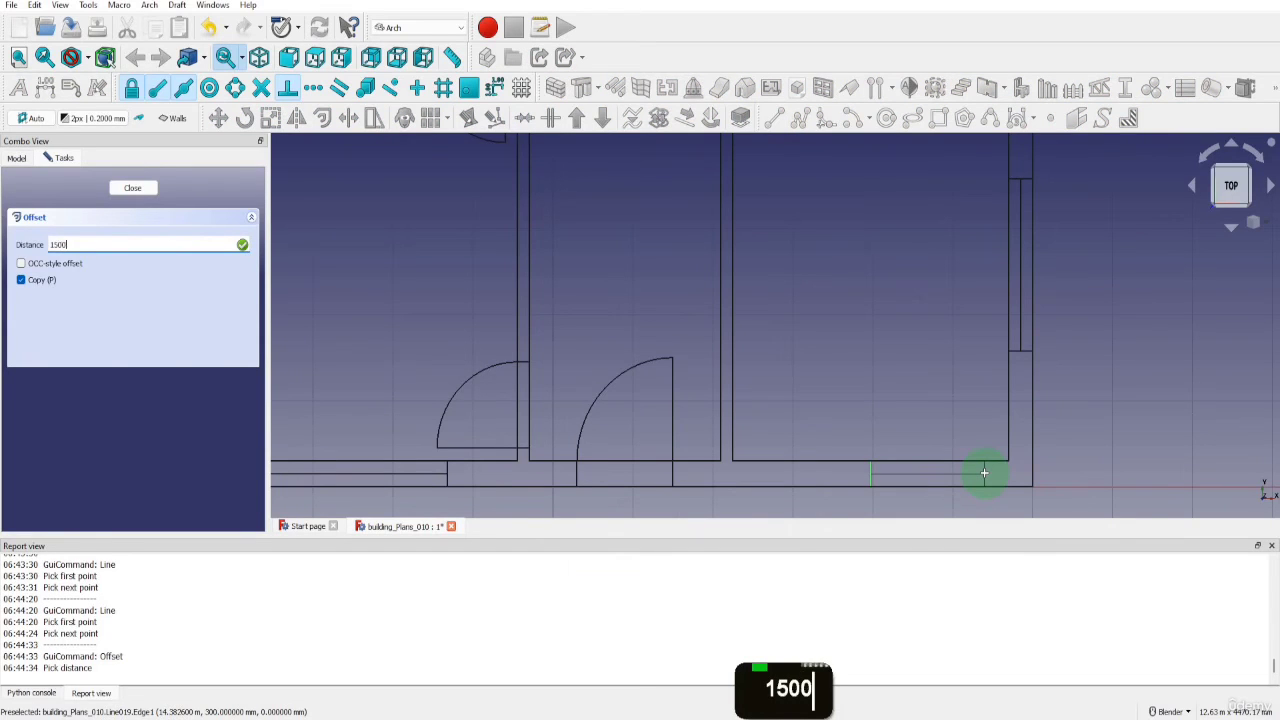
key(Return)
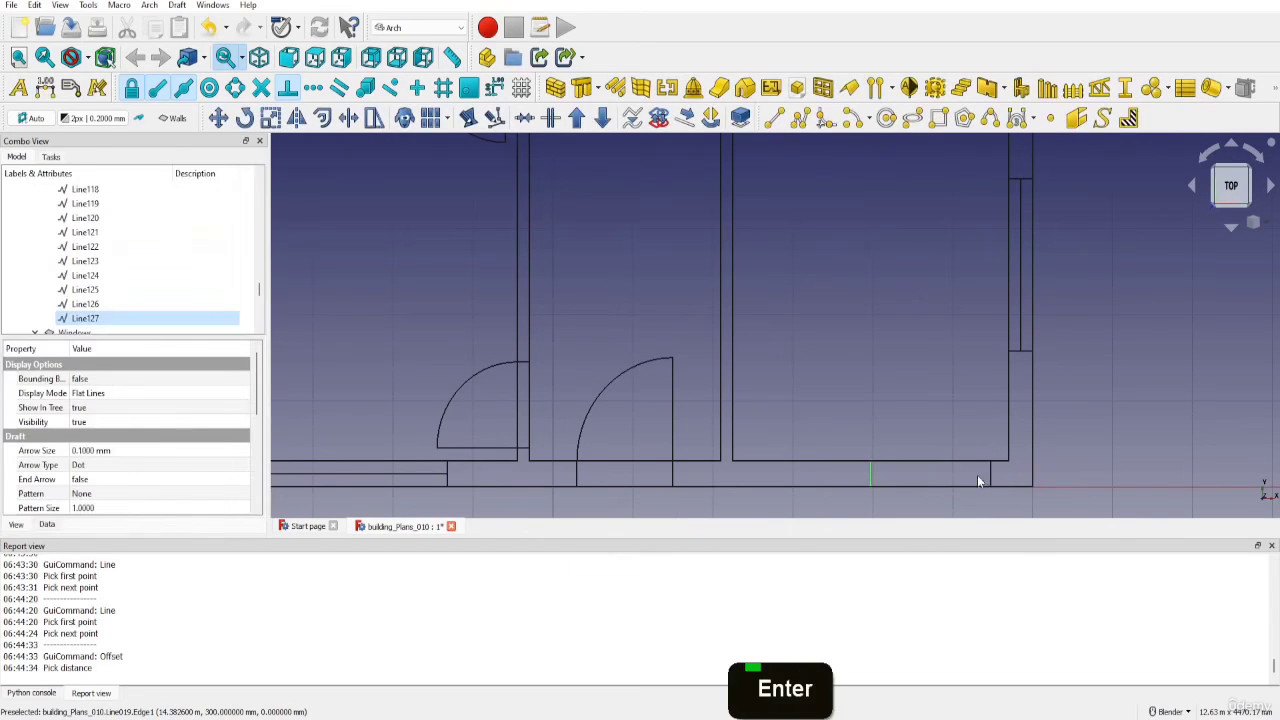
click(871, 475)
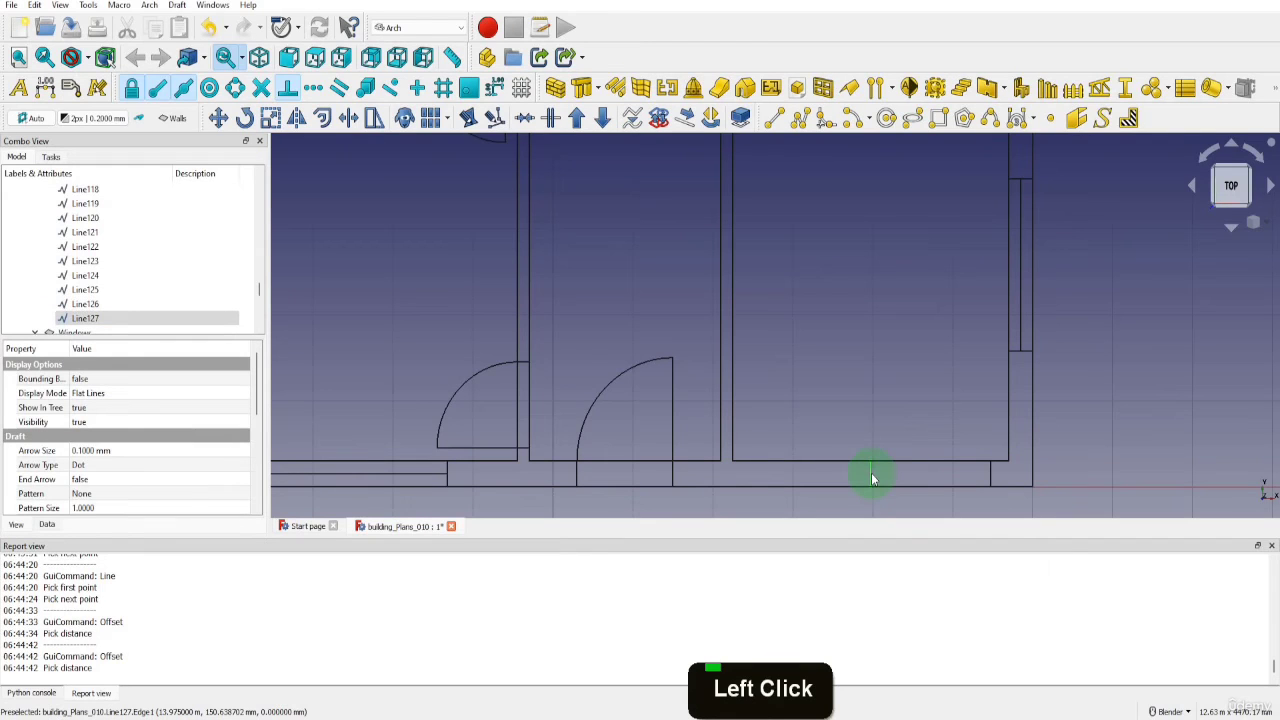
key(o)
key(s)
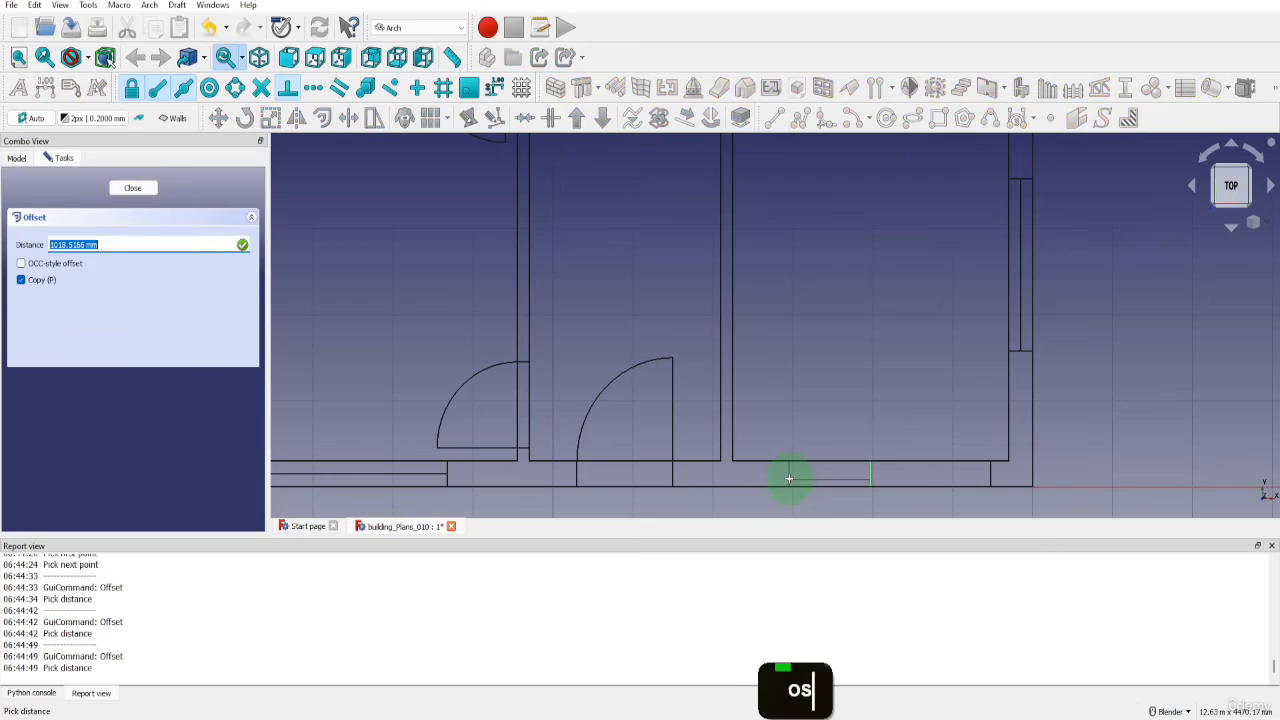
text(1500)
key(Return)
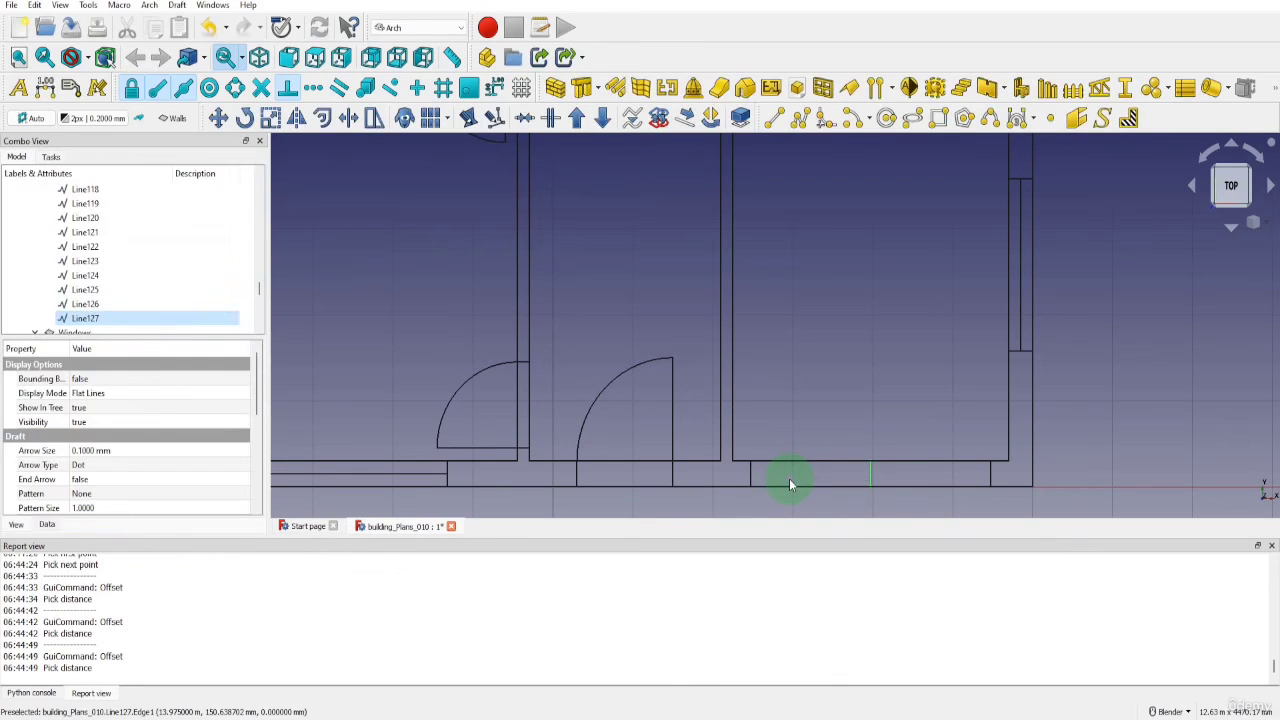
Delete the original vertical midline between the two offset lines in the lower right room's bottom wall
click(869, 476)
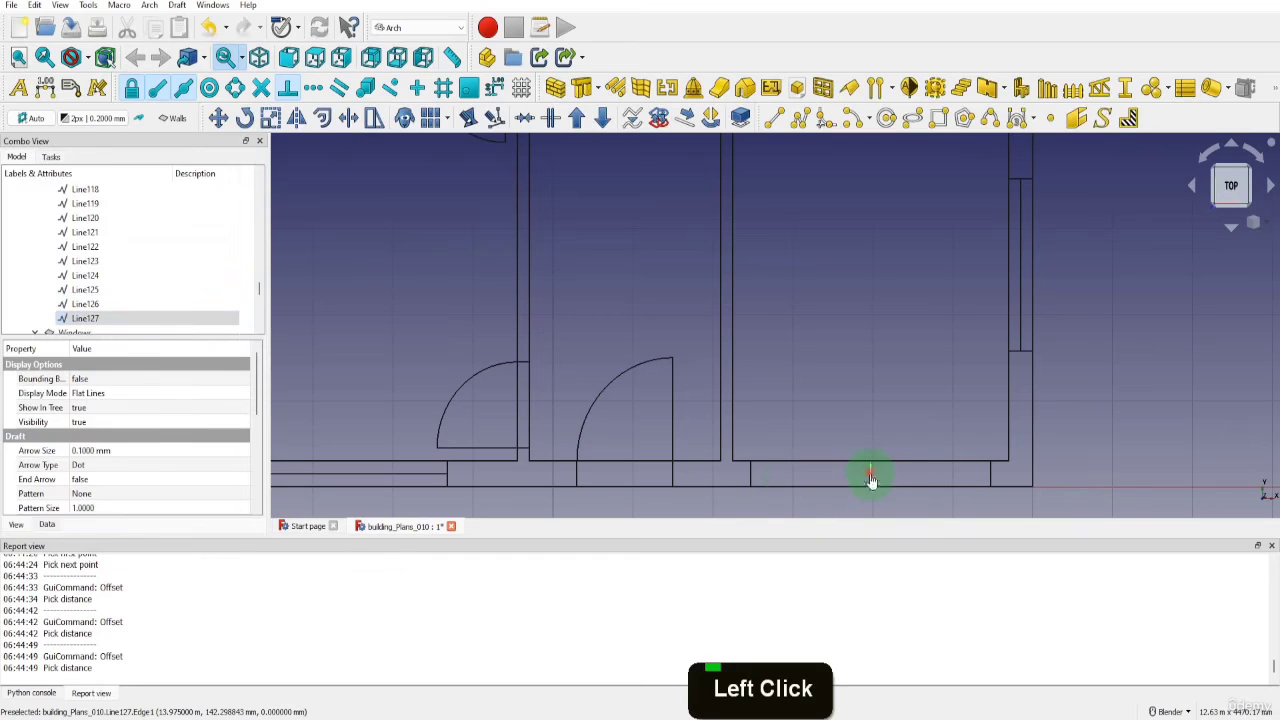
key(Delete)
click(660, 394)
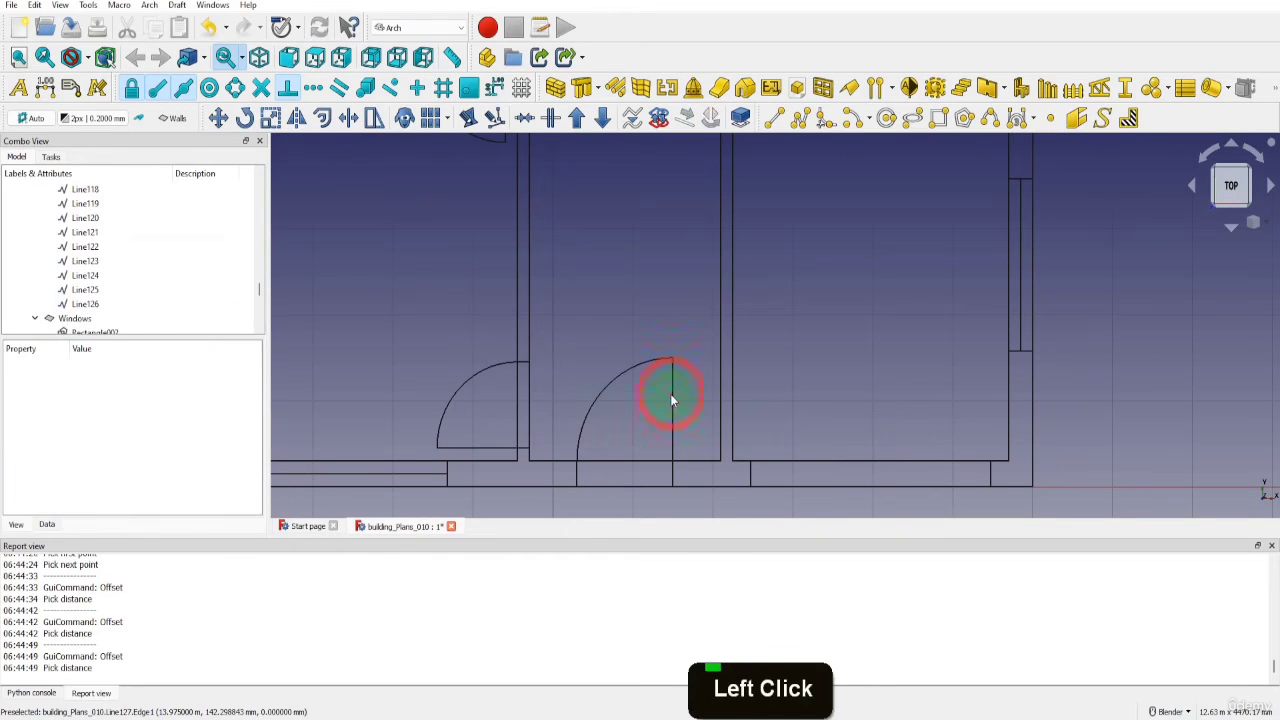
Delete the inner and outer horizontal wall lines along the bottom of the lower right room
scroll(780, 455, down, 2)
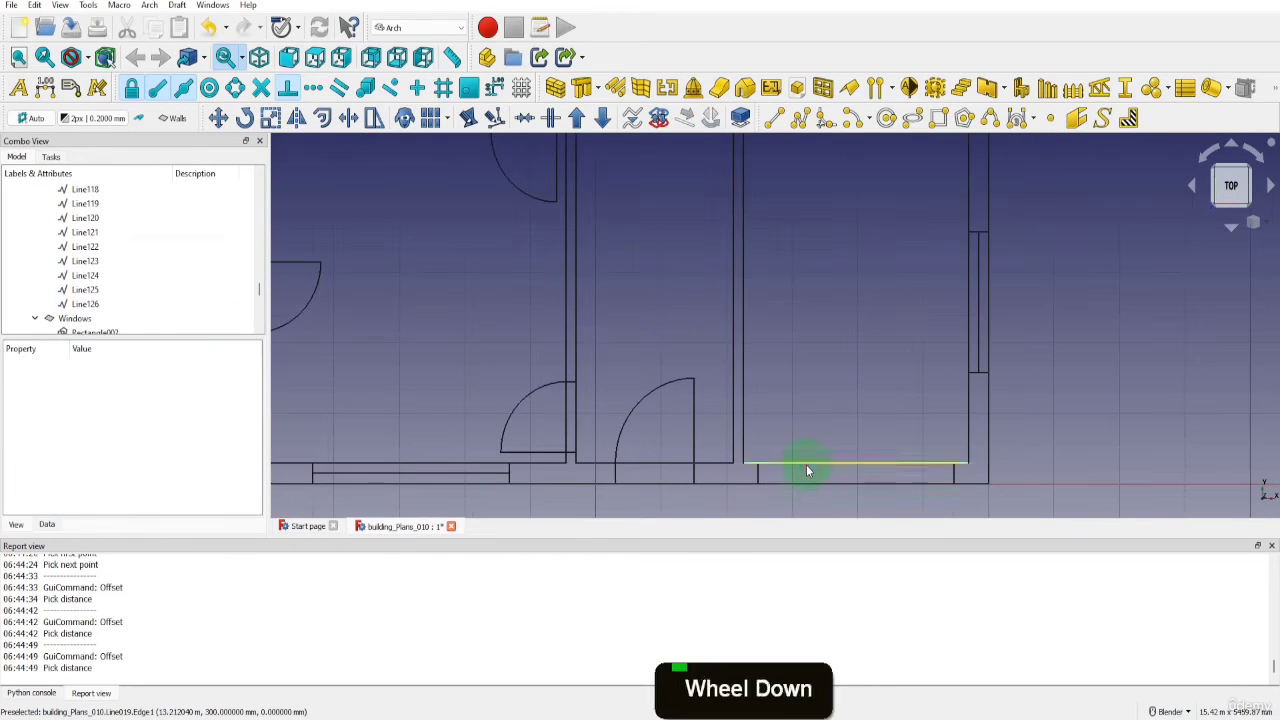
click(804, 466)
key(Delete)
click(660, 394)
click(730, 490)
key(Delete)
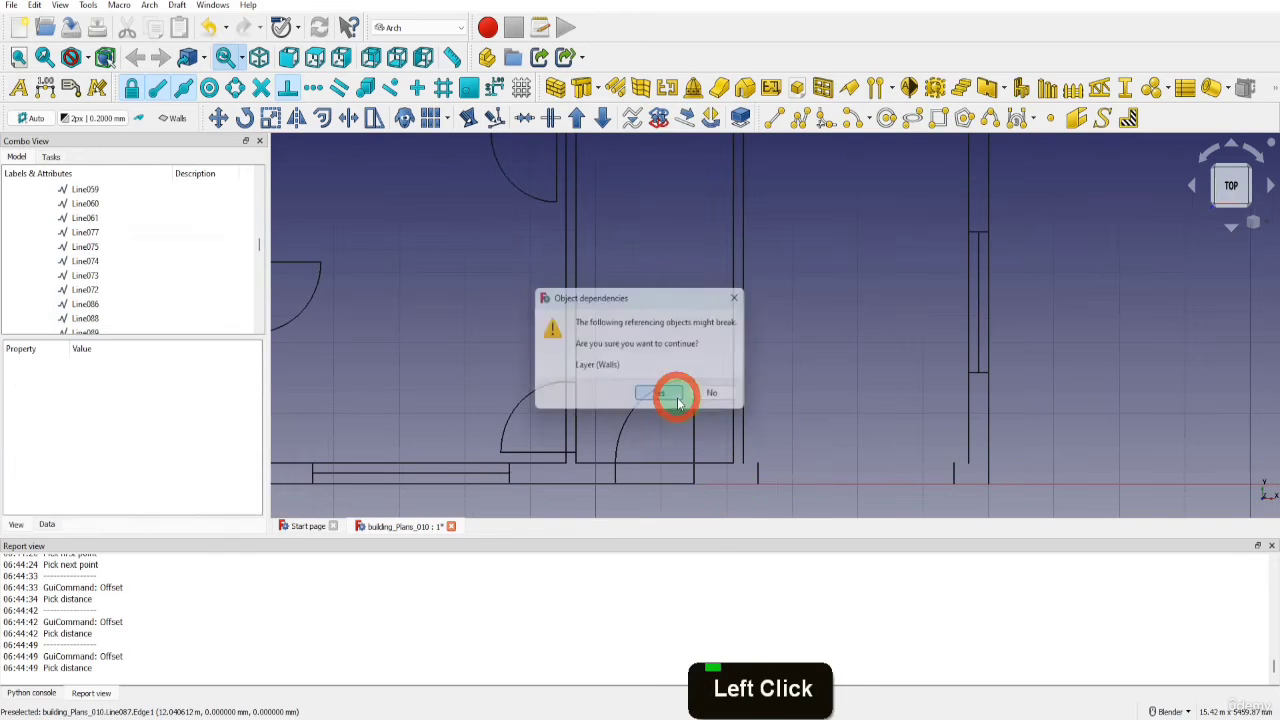
click(677, 392)
Redraw the bottom wall up to the opening's left jamb: outer line from the entrance door's right jamb, inner line from the partition's right face
key(l)
key(i)
scroll(704, 487, up, 5)
click(677, 464)
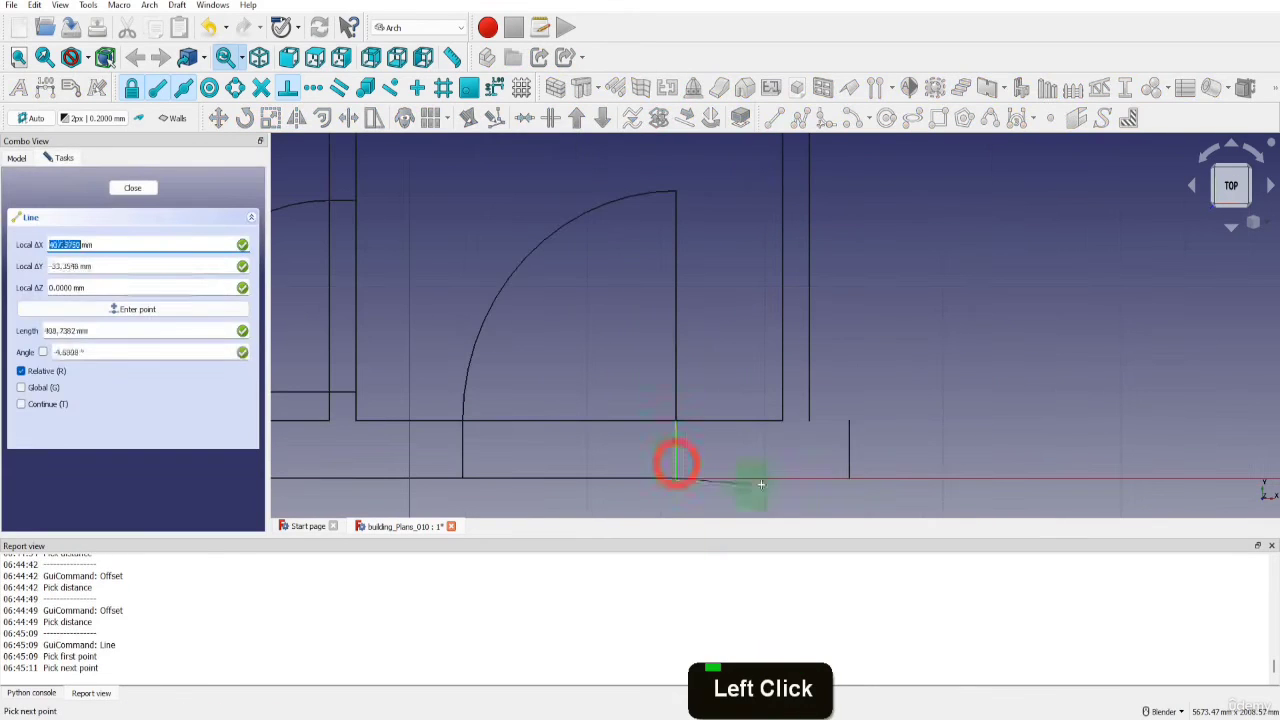
click(849, 471)
key(l)
key(i)
click(810, 413)
click(849, 432)
Draw inner and outer wall lines from the opening's right jamb to the right outer wall's inner line and outer corner
scroll(880, 434, up, 6)
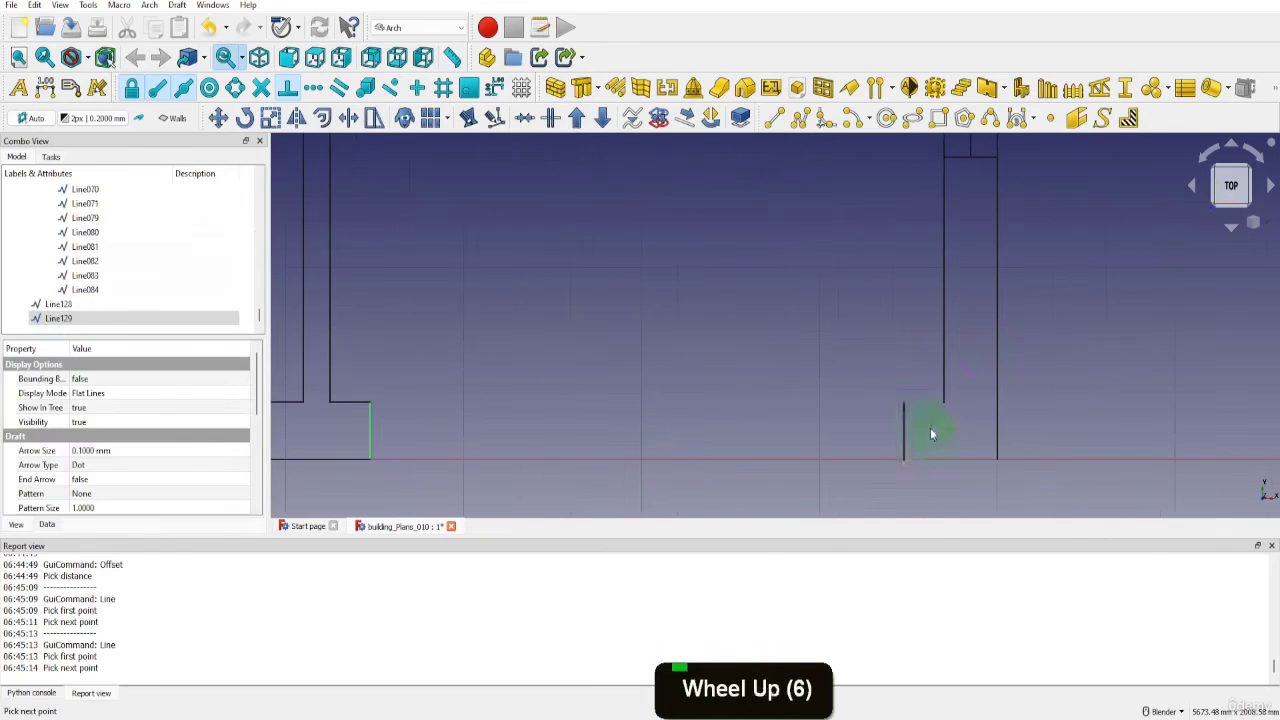
key(l)
key(i)
click(903, 404)
click(944, 402)
key(l)
key(i)
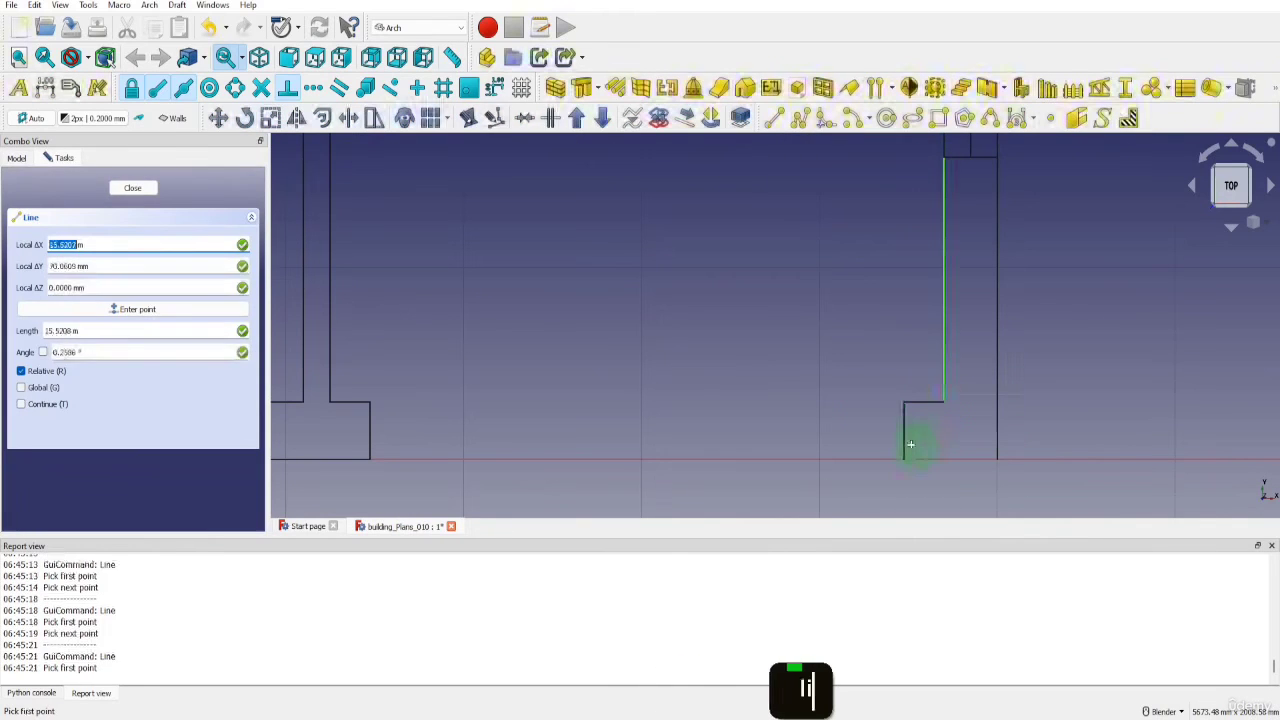
click(904, 458)
click(997, 459)
key(l)
key(i)
click(369, 445)
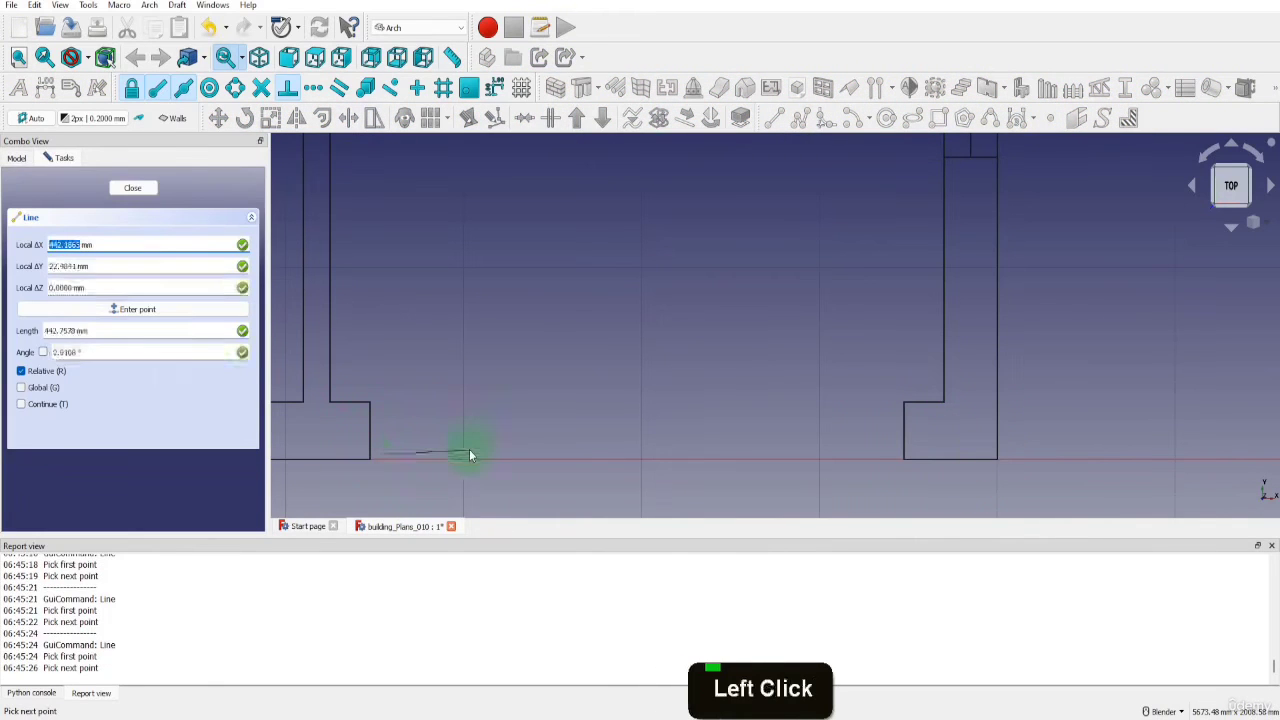
key(Escape)
Draw the outer and inner horizontal lines across the lower right room's bottom opening, connecting the ends of its two jamb lines
key(l)
key(i)
click(370, 457)
click(904, 459)
key(l)
key(i)
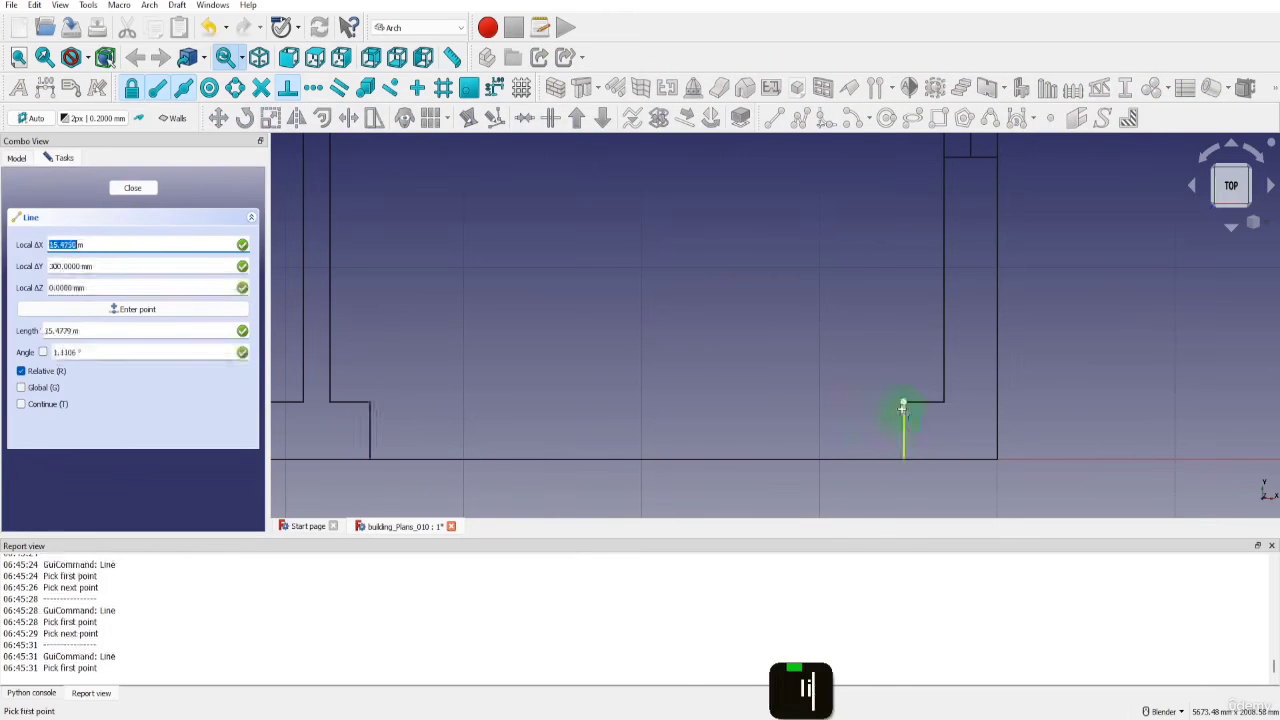
click(904, 403)
click(369, 403)
Set the line width to 1 for the five window rectangles and the left room's inner and outer perimeter lines on its top, left and bottom sides
scroll(723, 429, down, 10)
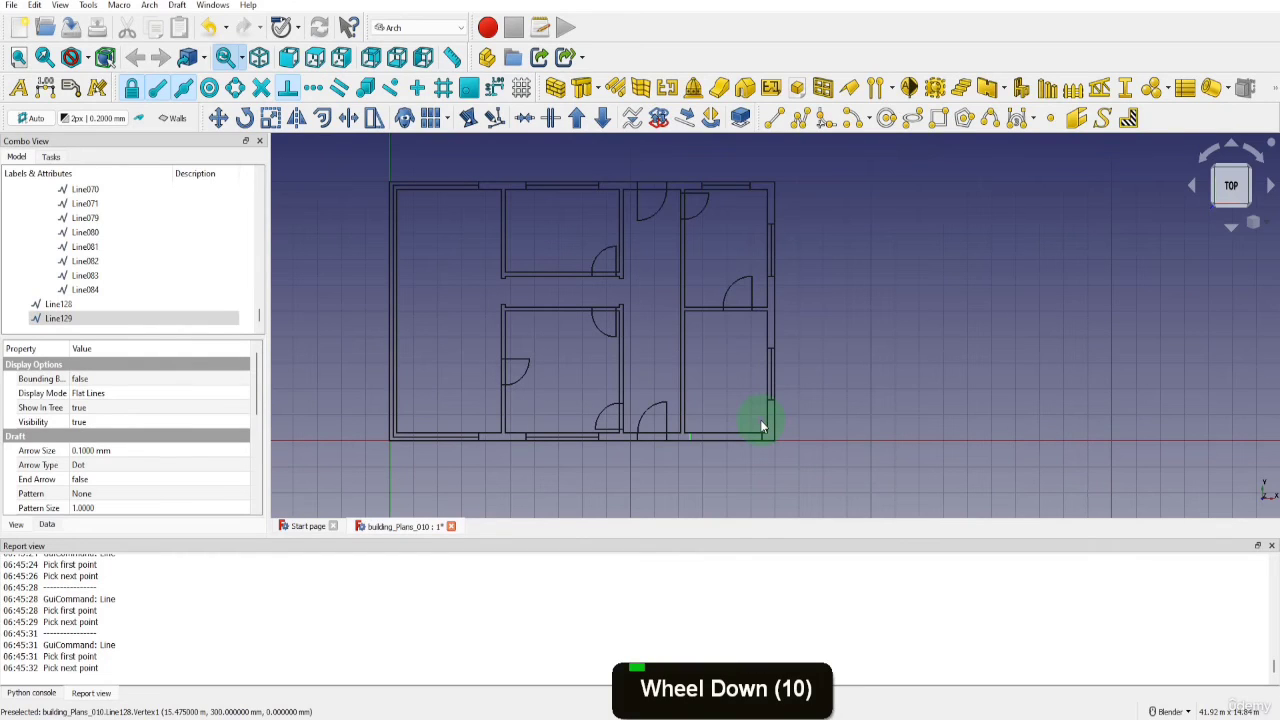
click(766, 375)
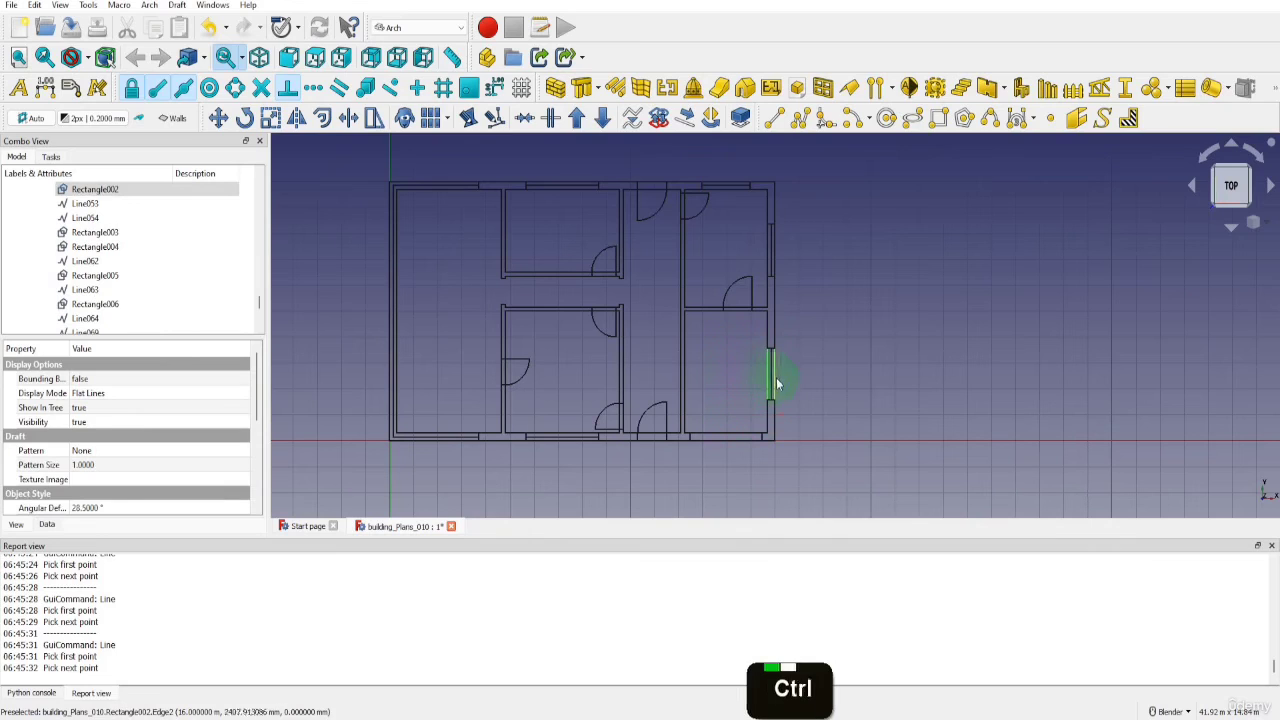
ctrl+click(787, 295)
ctrl+click(769, 255)
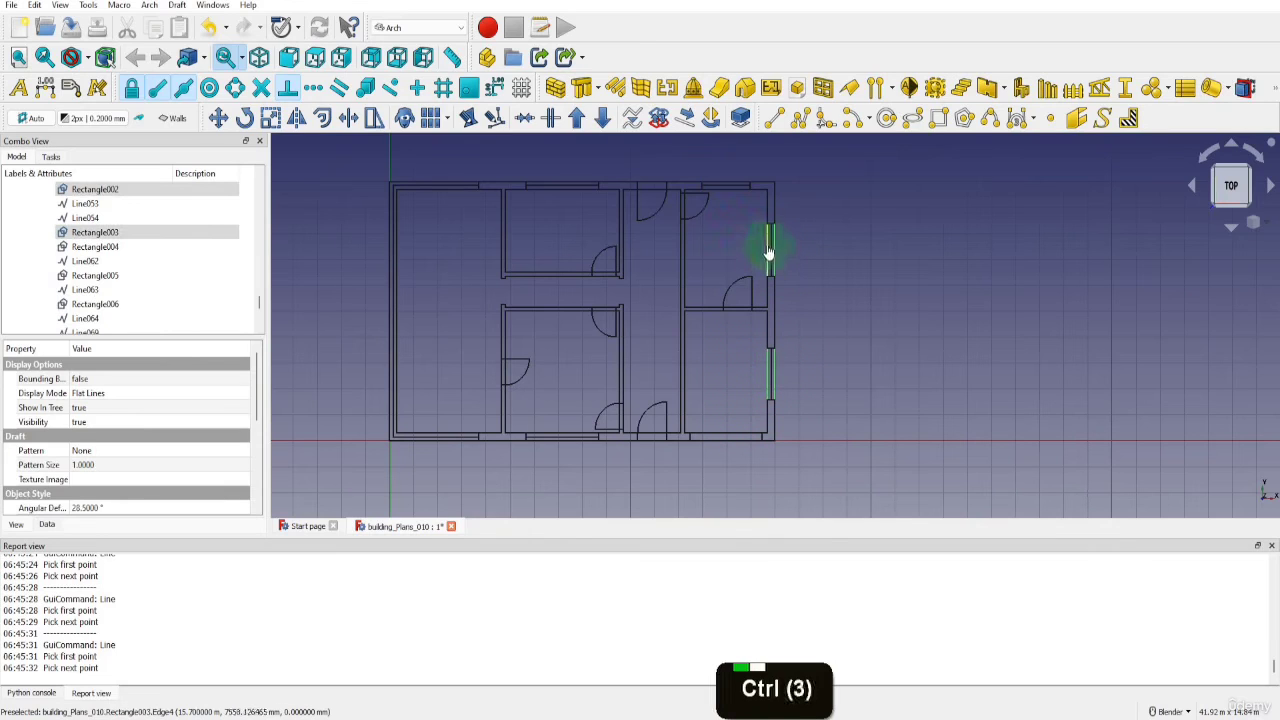
ctrl+click(733, 210)
ctrl+click(731, 188)
ctrl+click(722, 184)
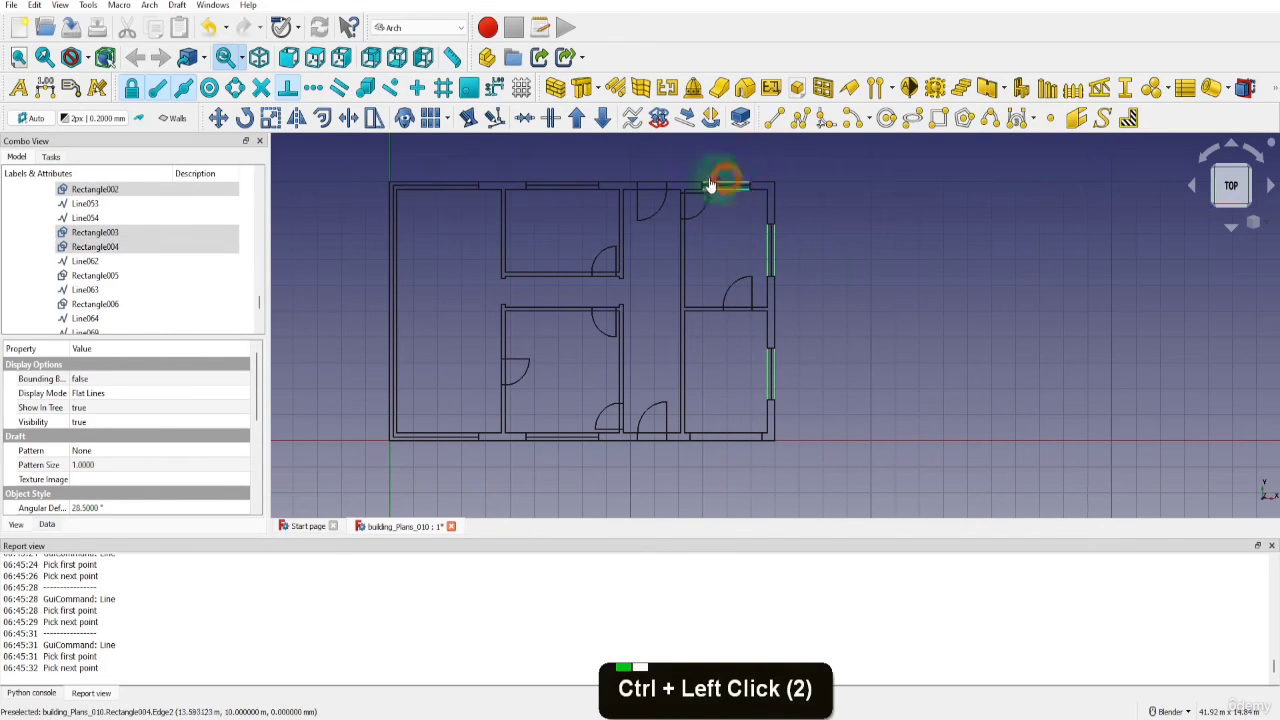
ctrl+click(566, 190)
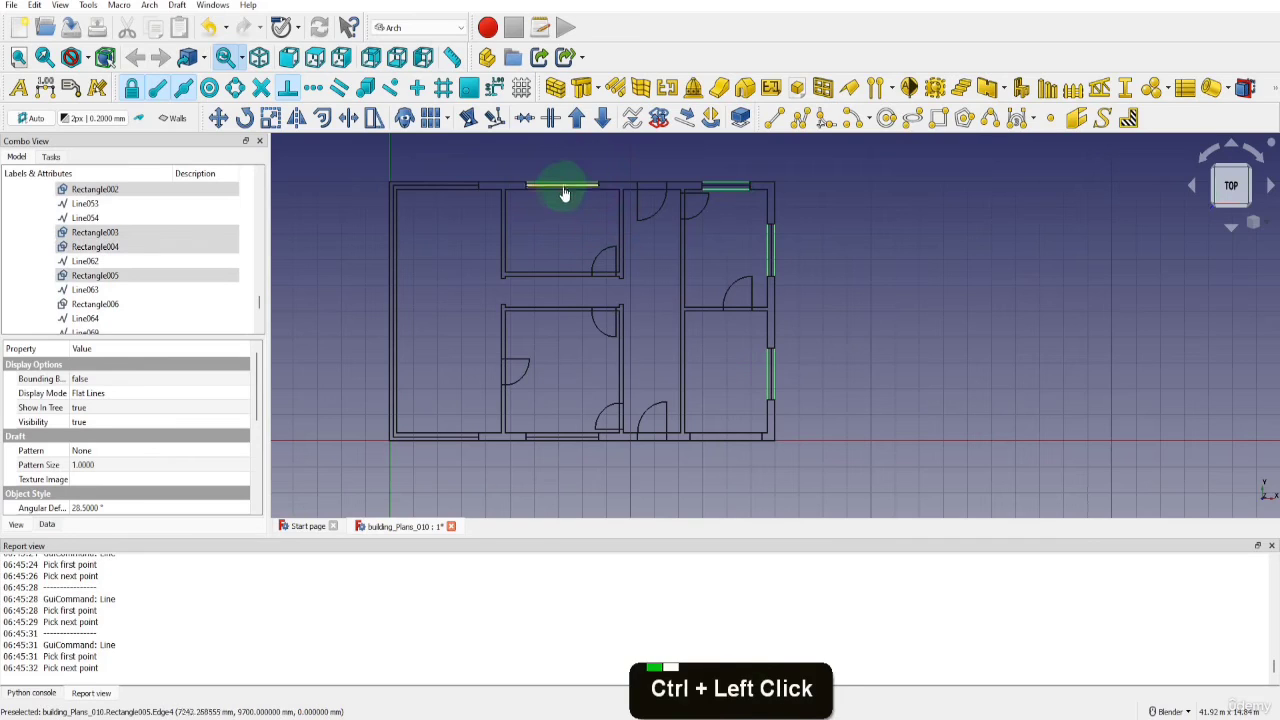
ctrl+click(452, 190)
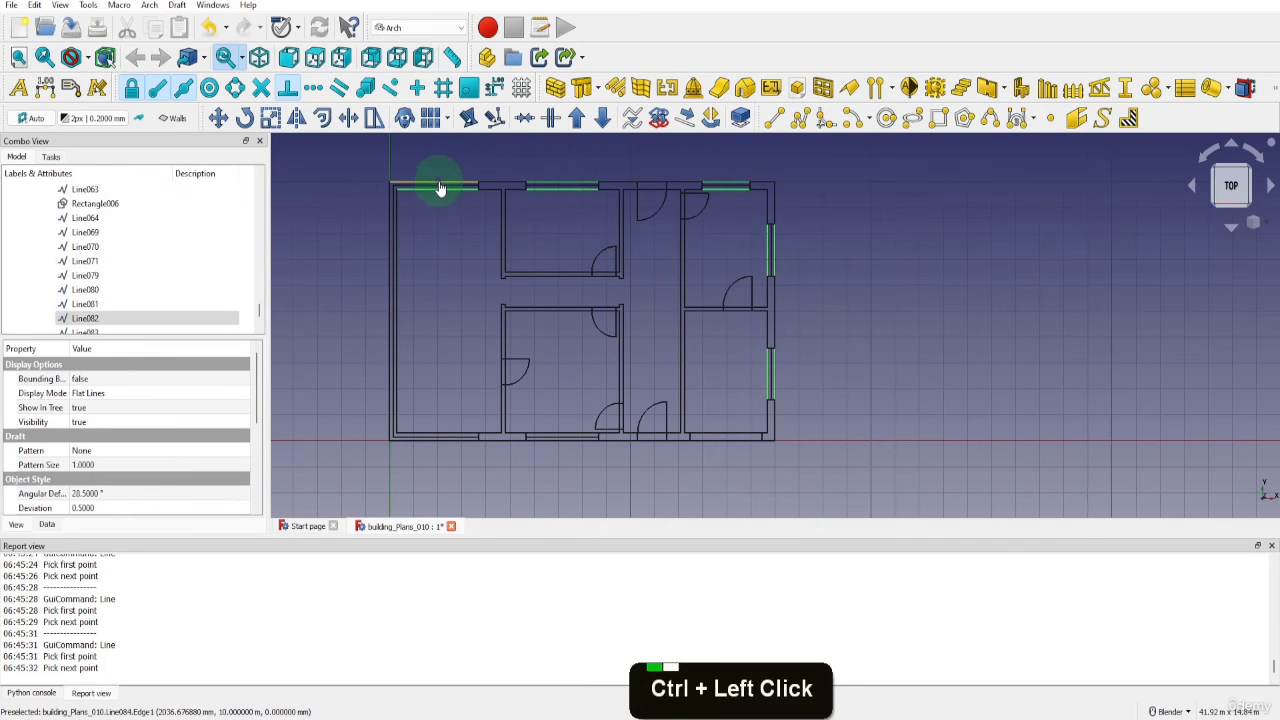
ctrl+click(440, 187)
ctrl+click(393, 208)
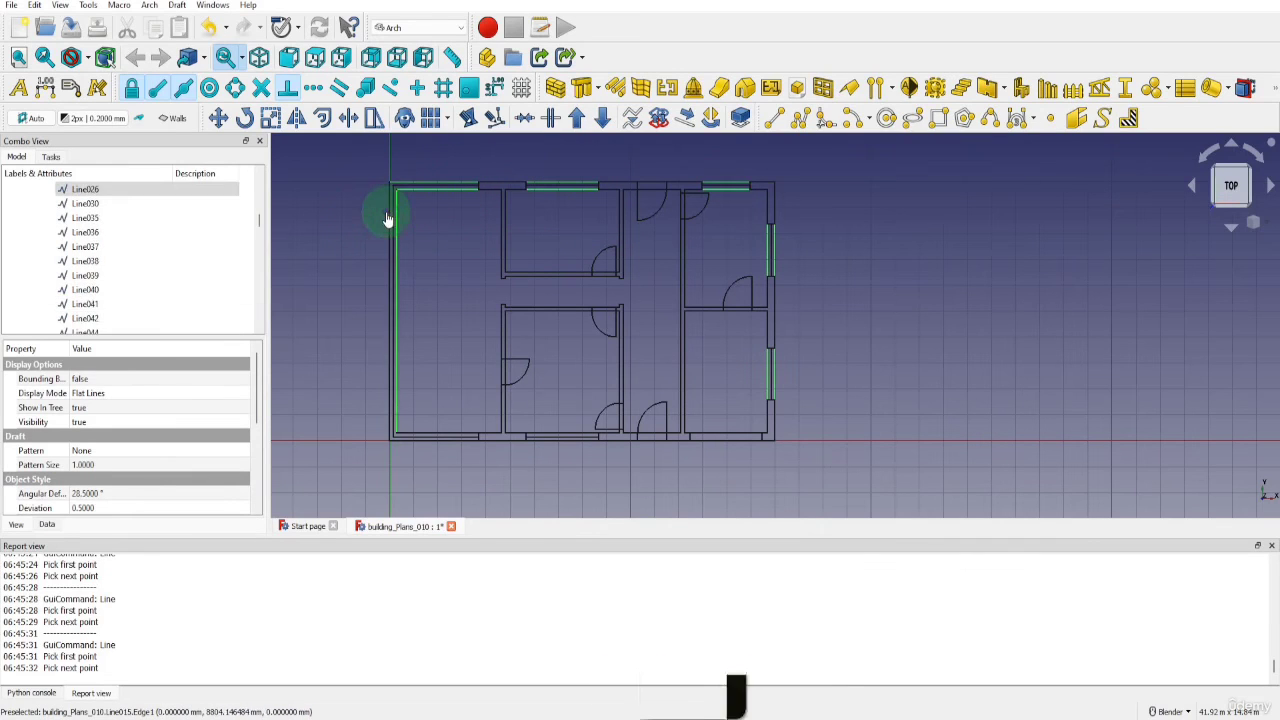
ctrl+click(390, 222)
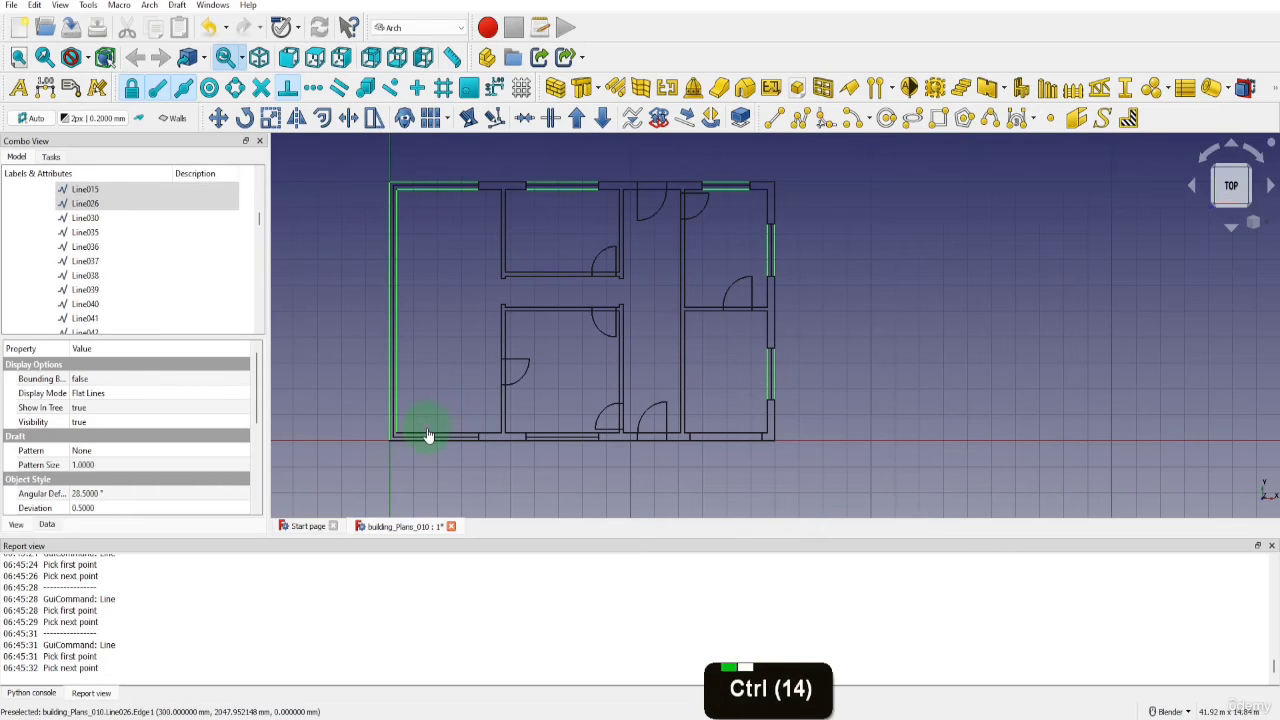
ctrl+click(427, 437)
ctrl+click(428, 440)
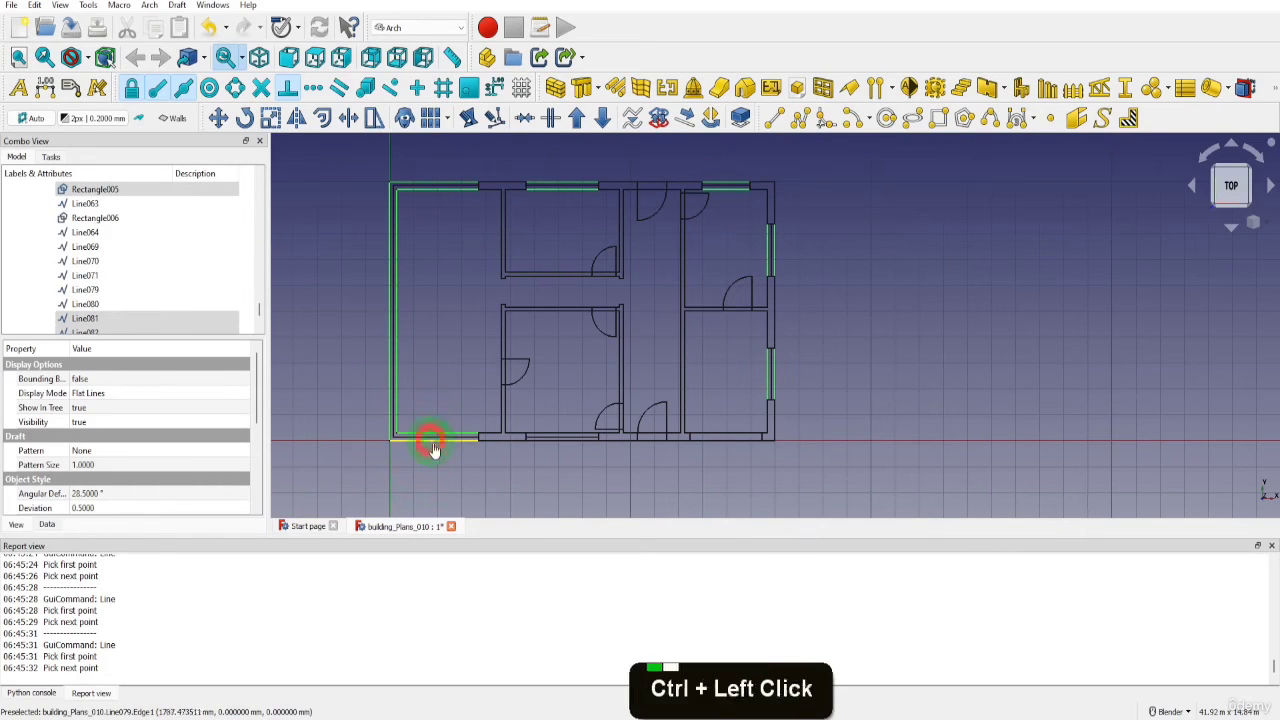
ctrl+click(551, 438)
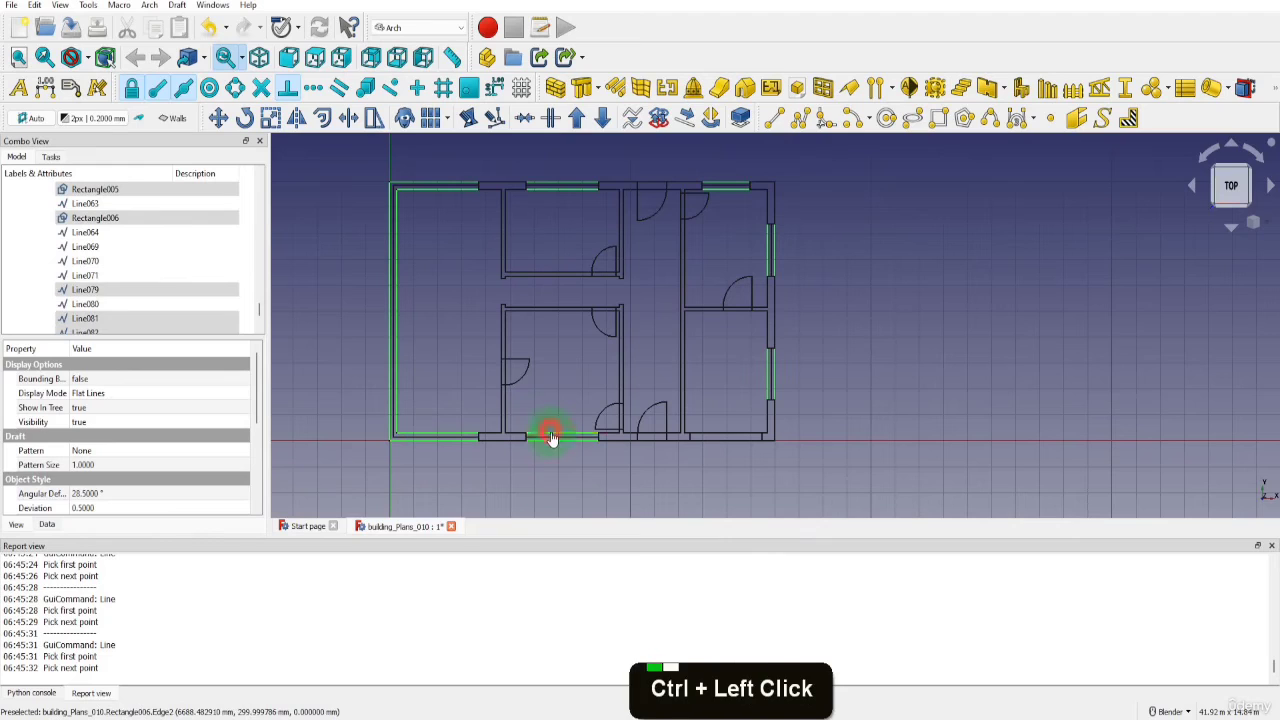
ctrl+click(551, 438)
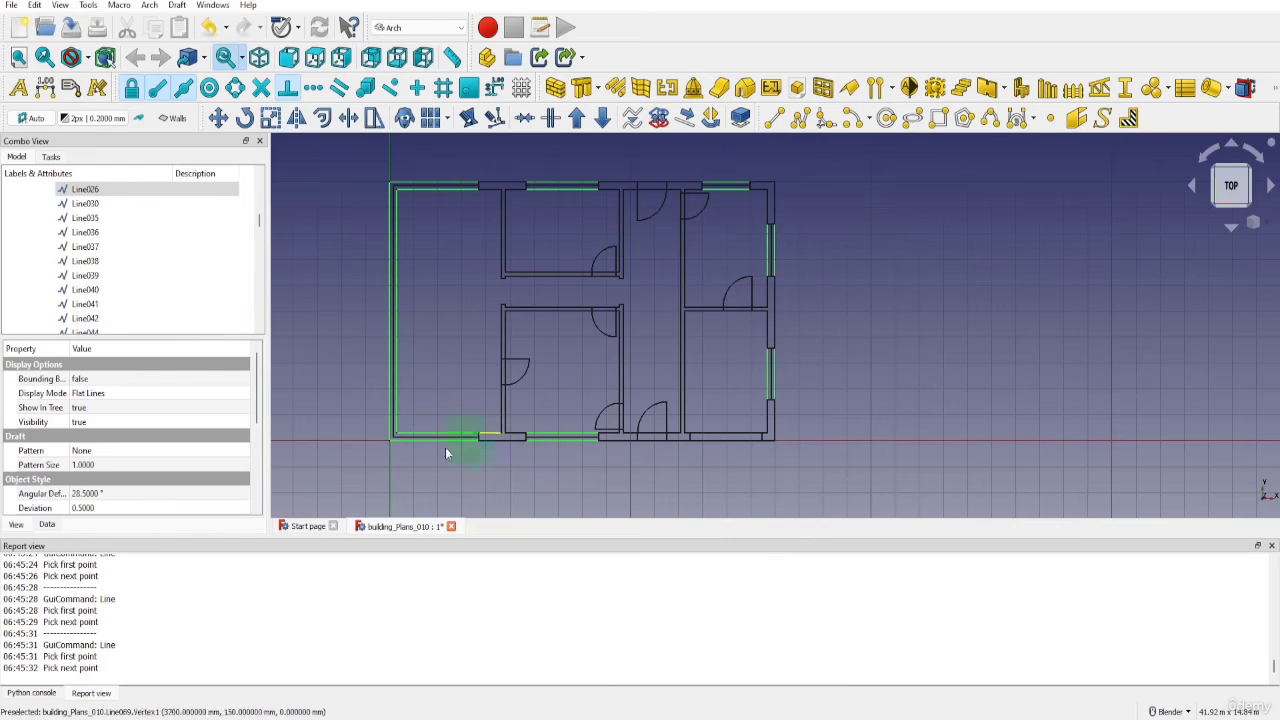
click(17, 524)
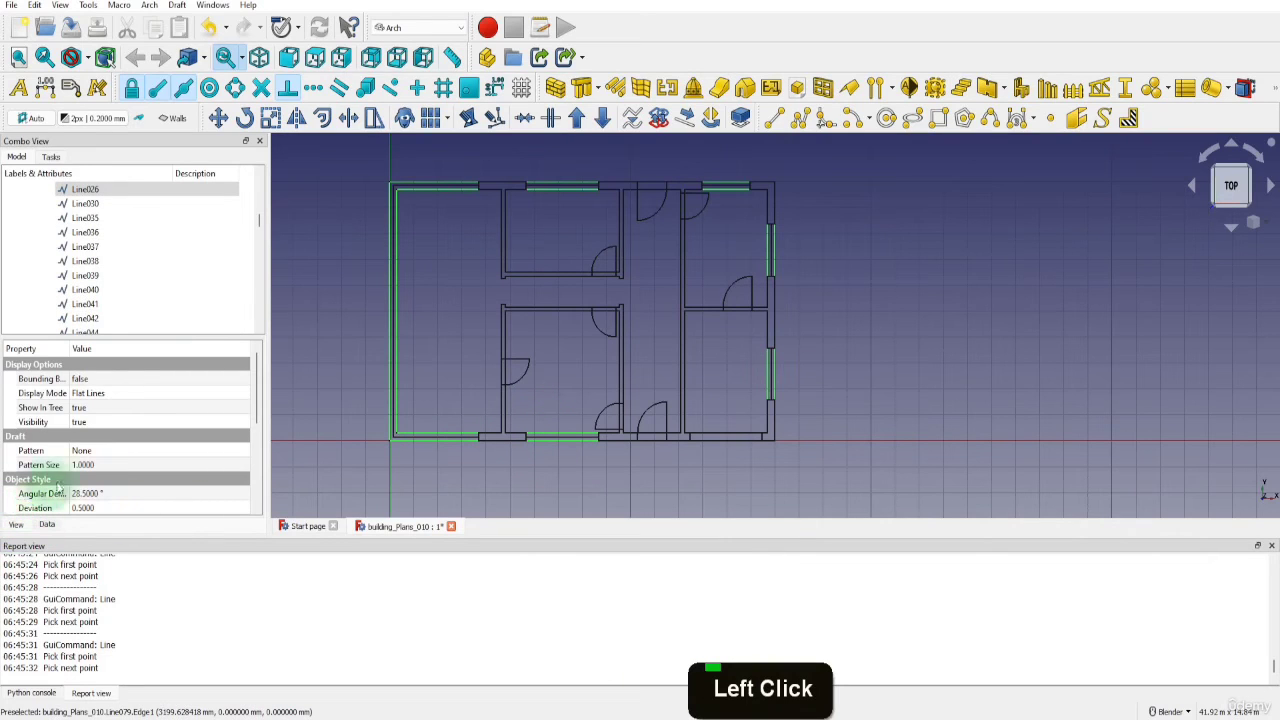
scroll(107, 459, down, 3)
click(89, 436)
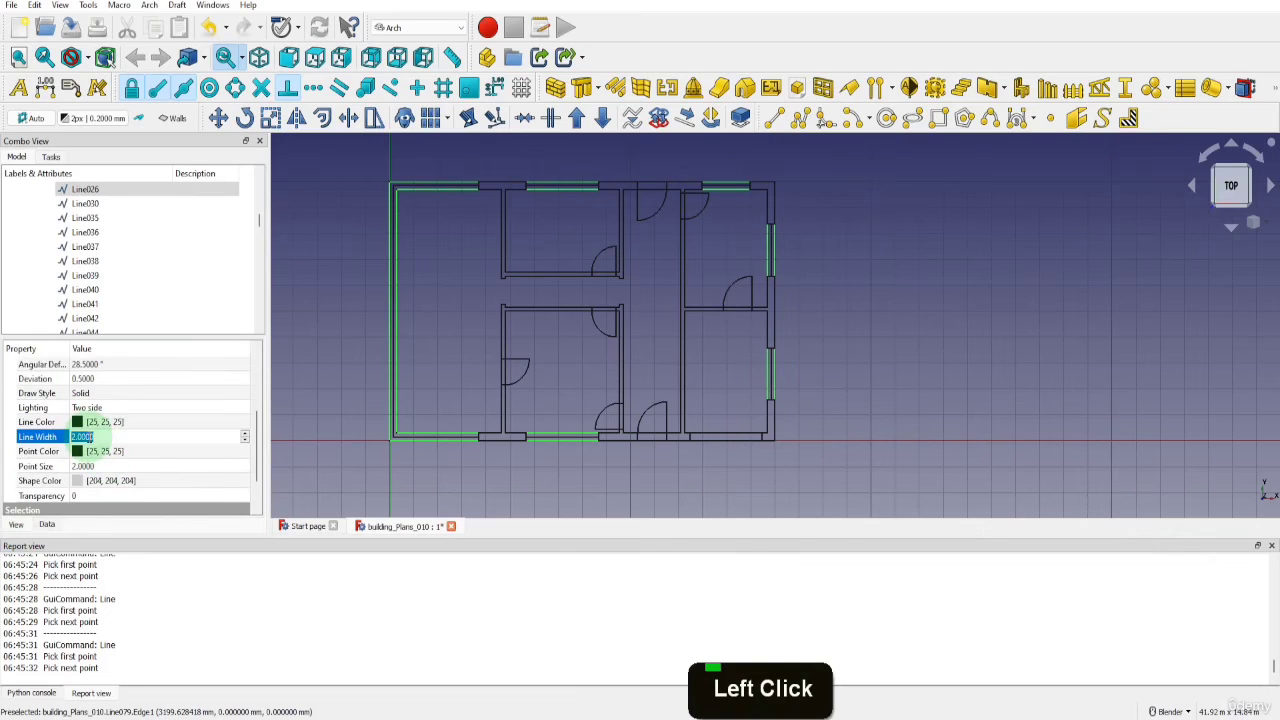
text(1)
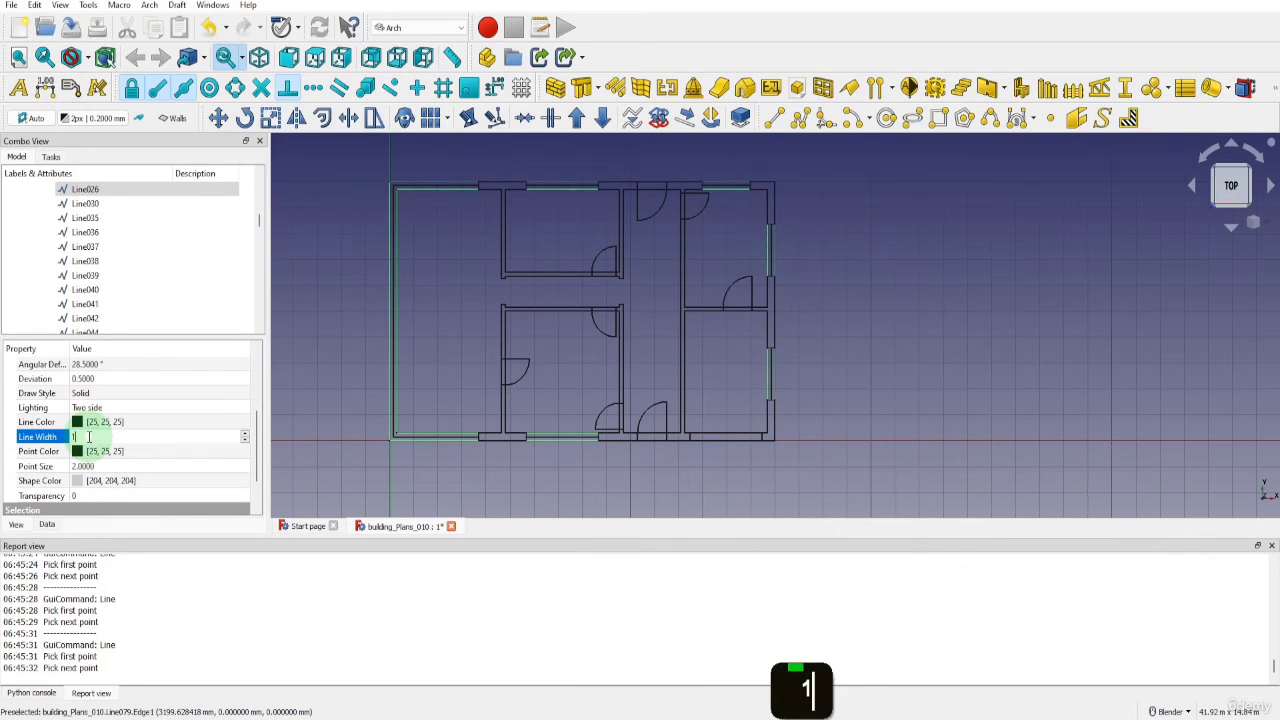
click(305, 458)
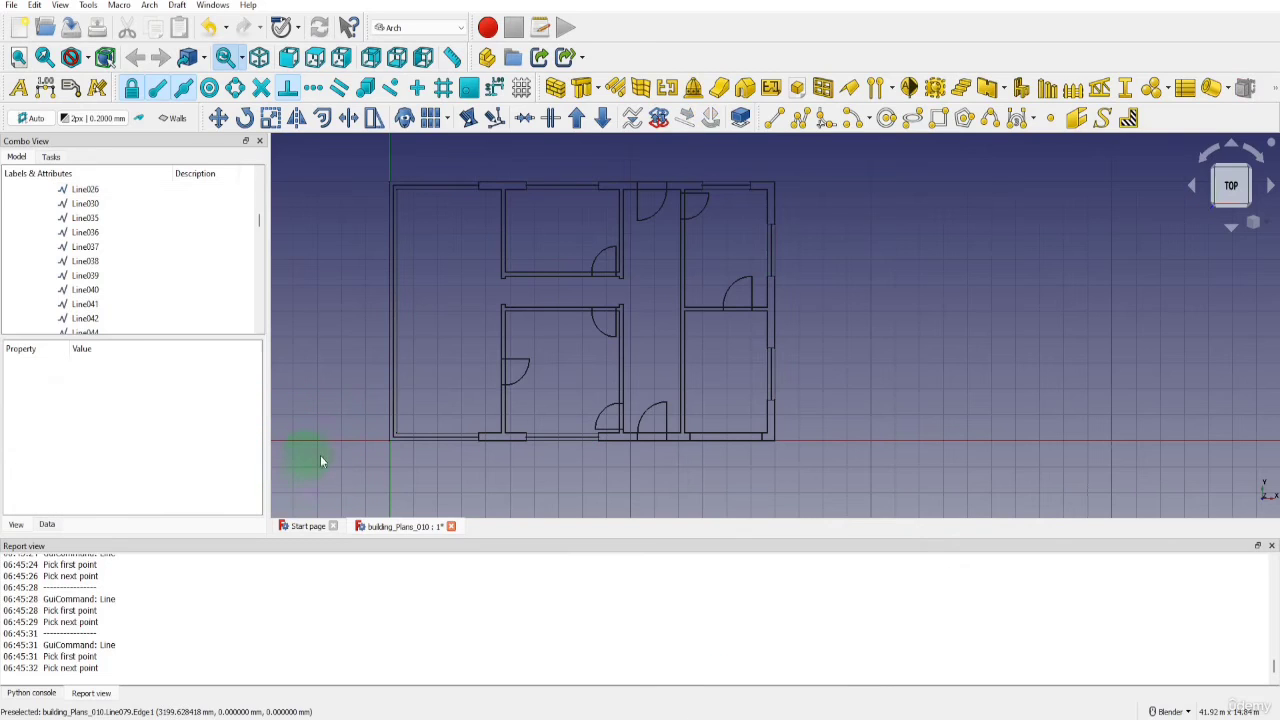
Set the line width to 1 for the eight door-opening rectangles across the plan
ctrl+click(655, 440)
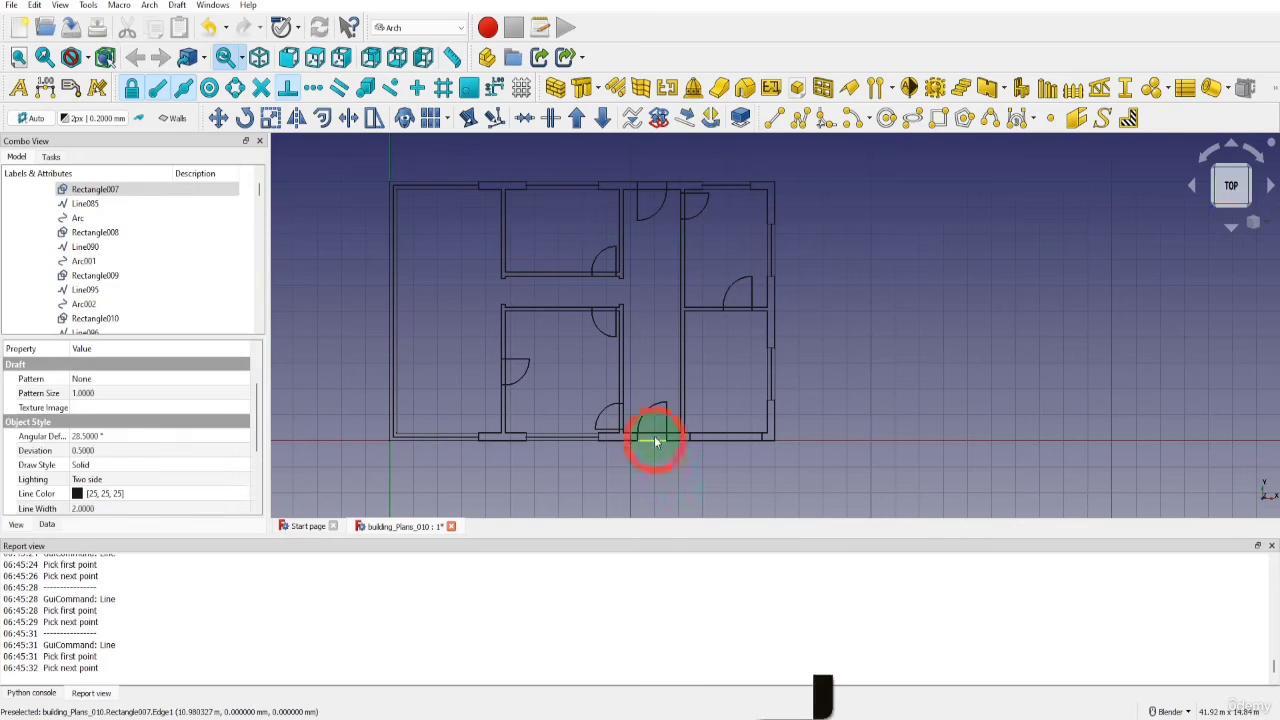
ctrl+click(627, 425)
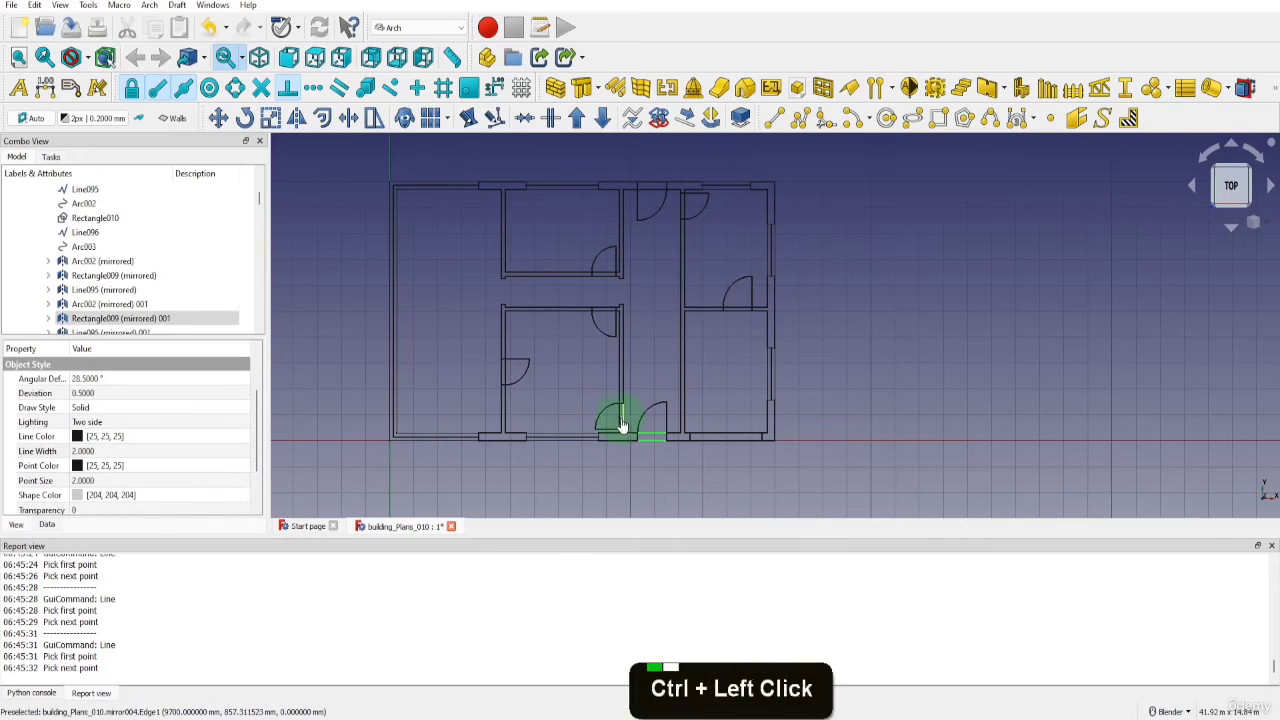
ctrl+click(506, 383)
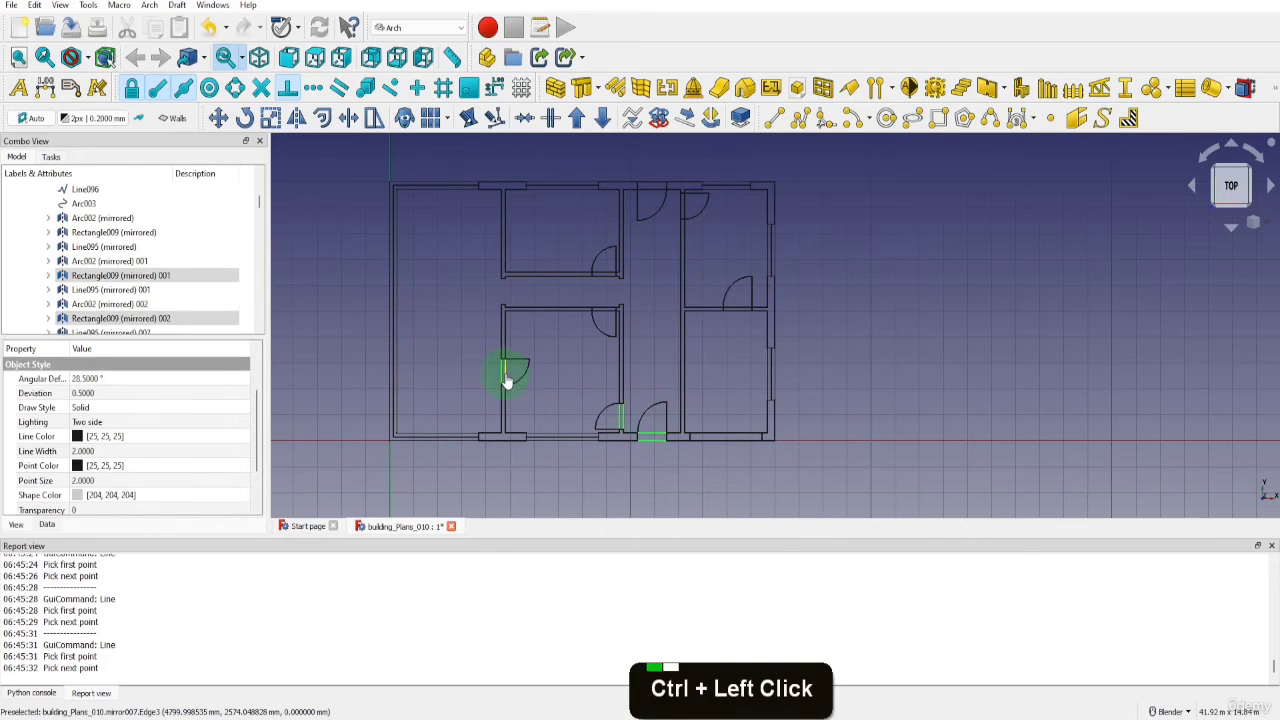
ctrl+click(600, 318)
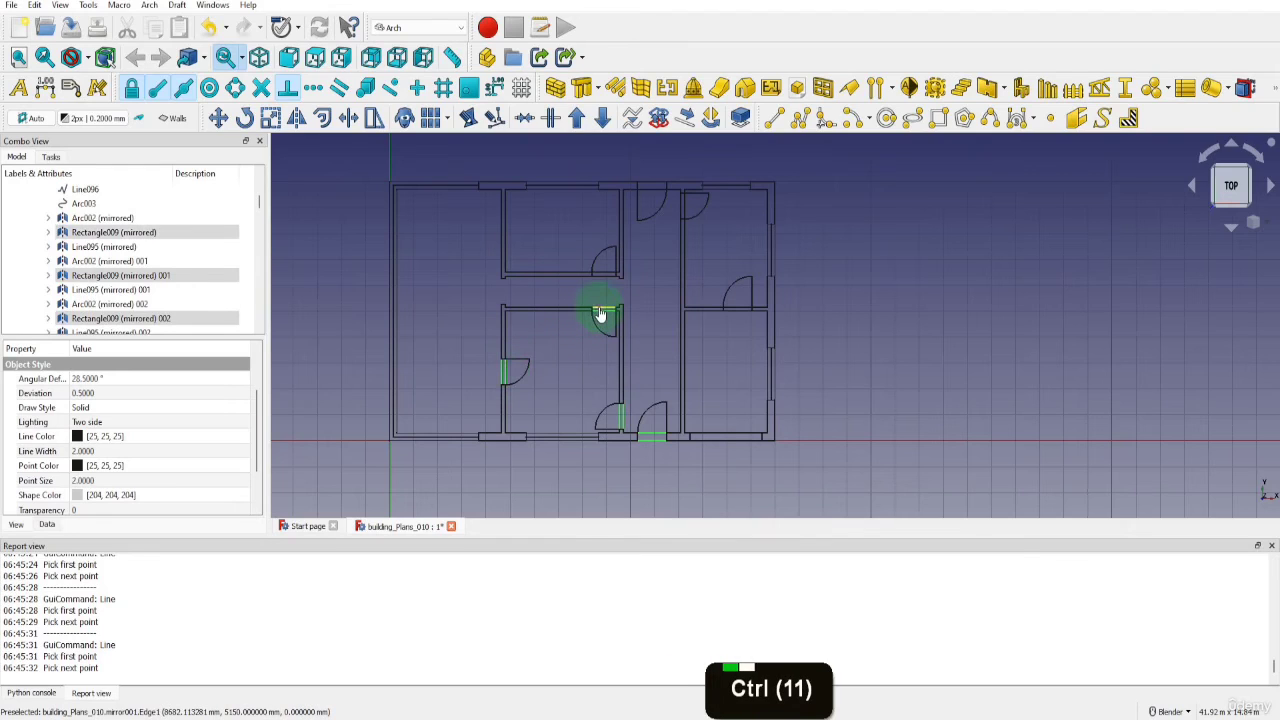
ctrl+click(603, 276)
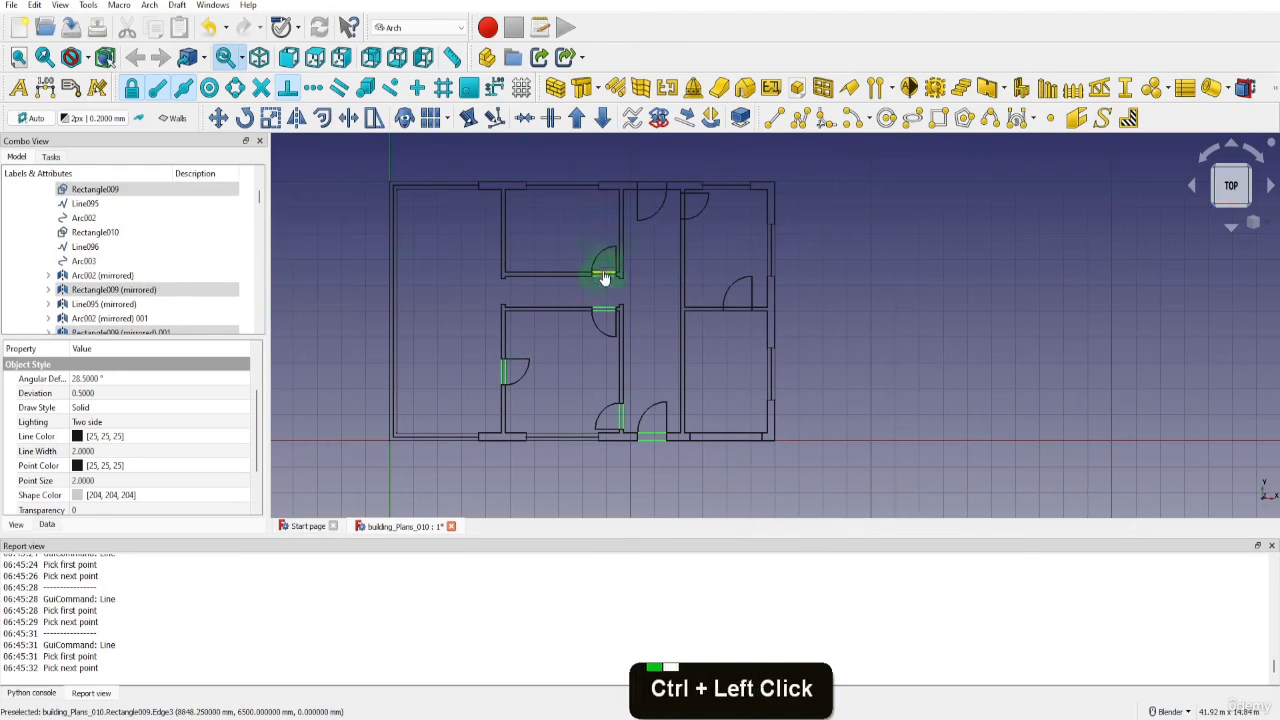
ctrl+click(649, 190)
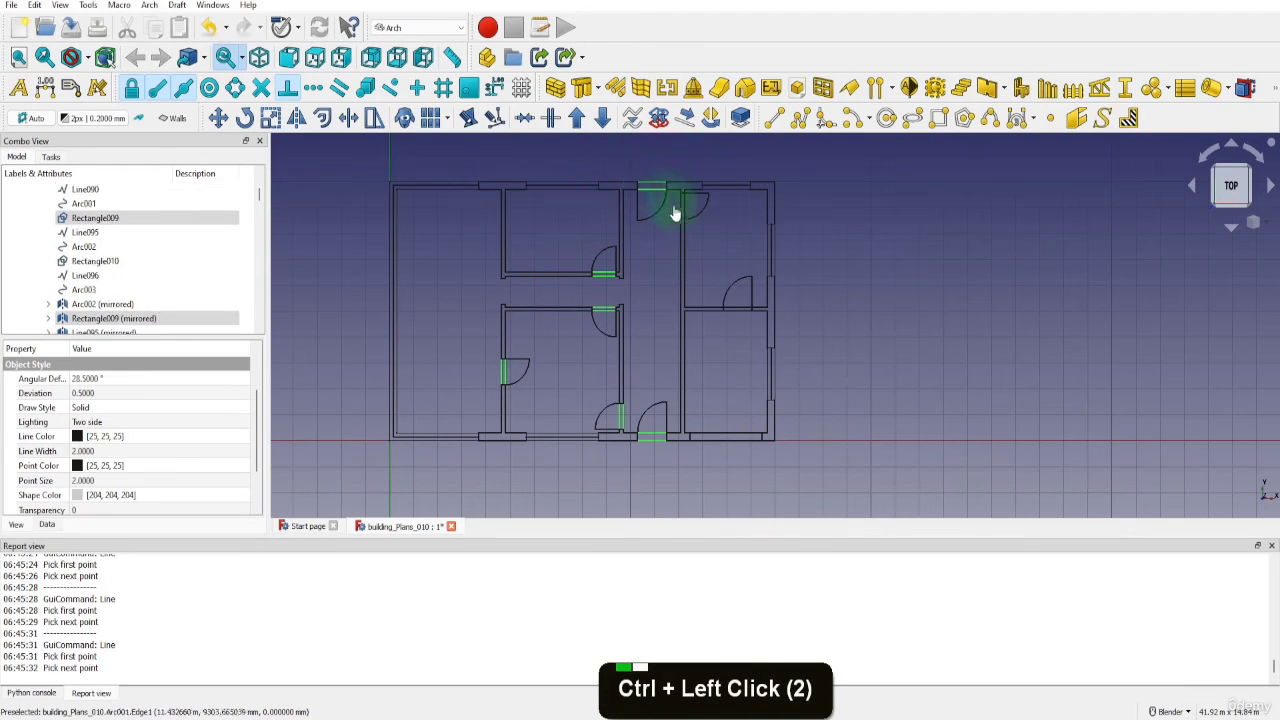
ctrl+click(682, 210)
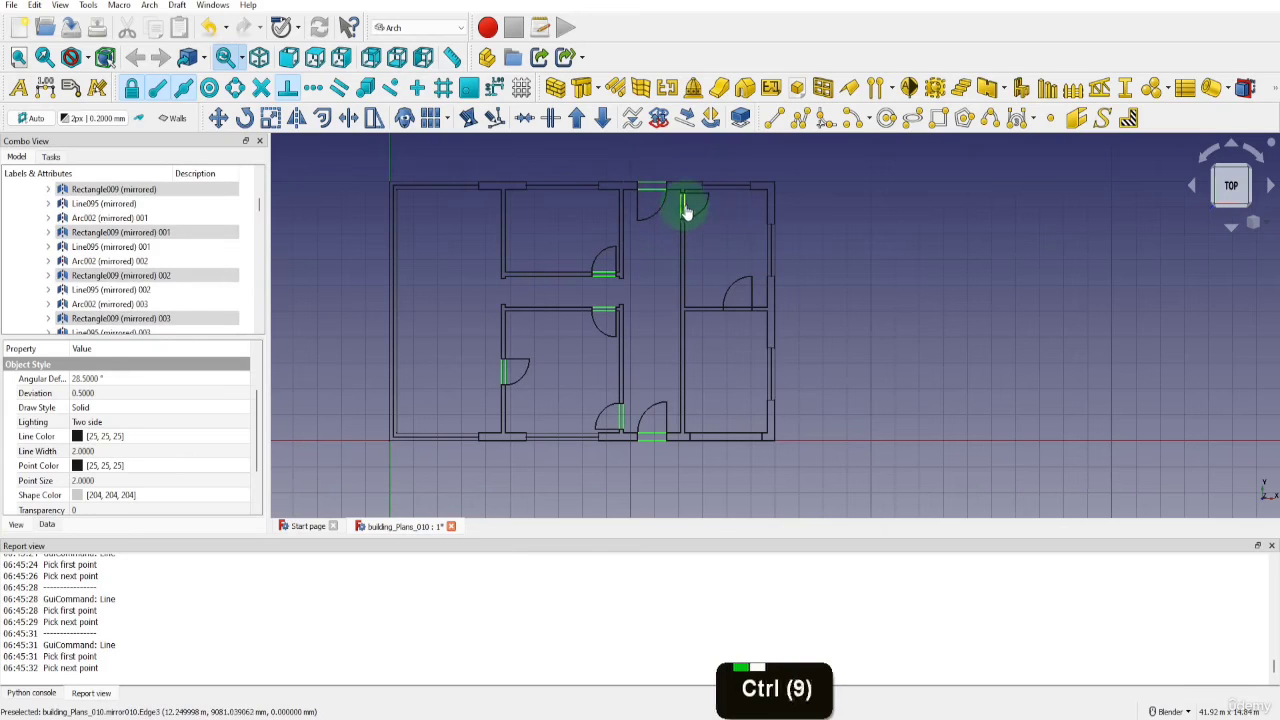
ctrl+click(686, 200)
ctrl+click(742, 315)
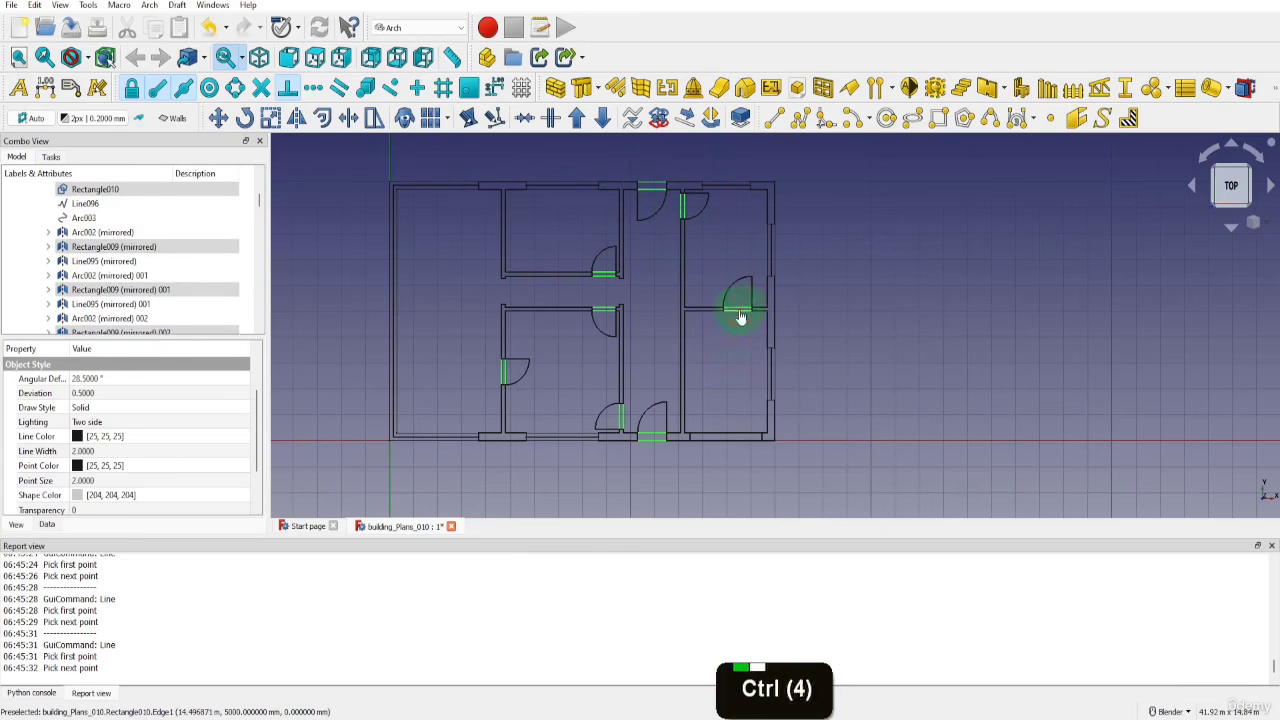
ctrl+click(740, 318)
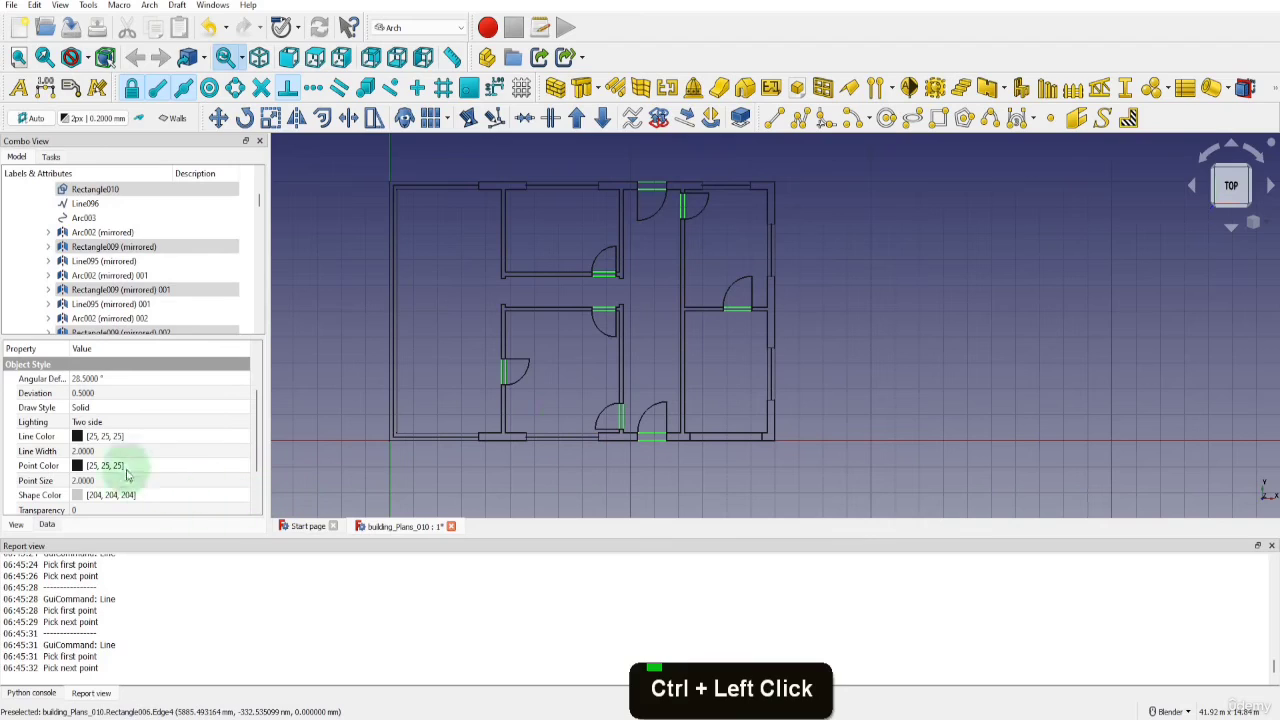
click(99, 452)
text(1)
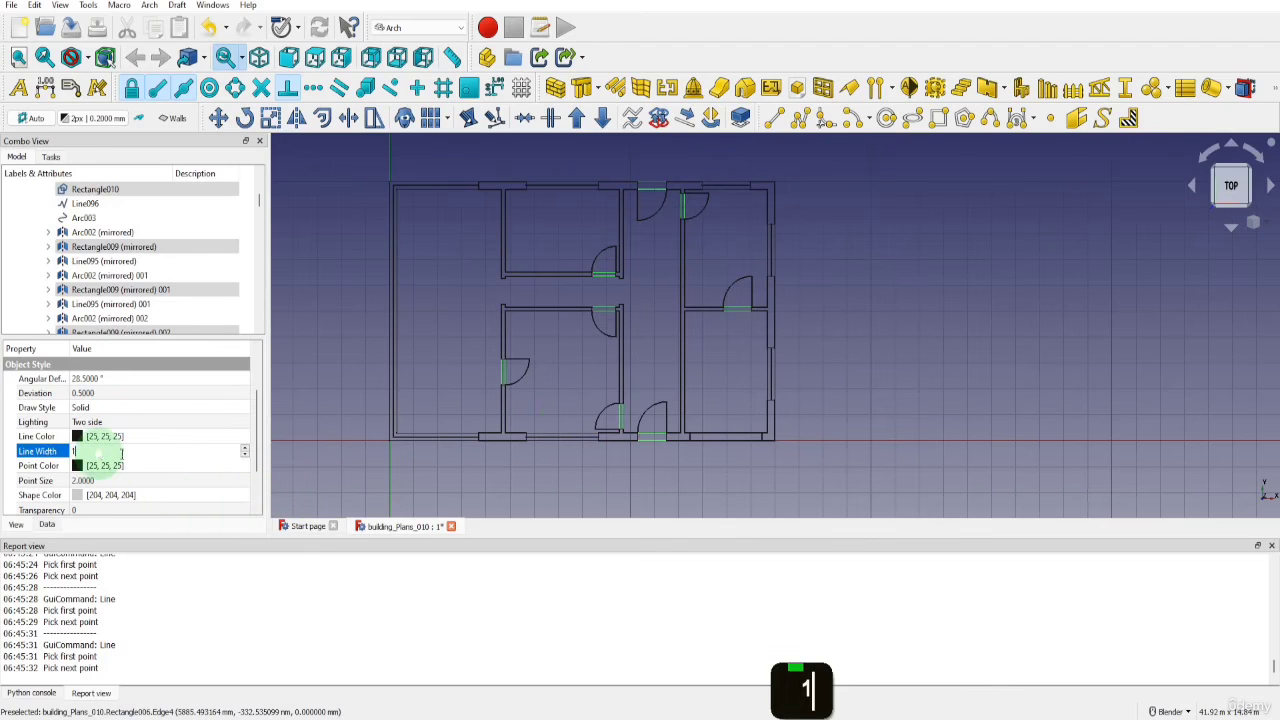
click(391, 474)
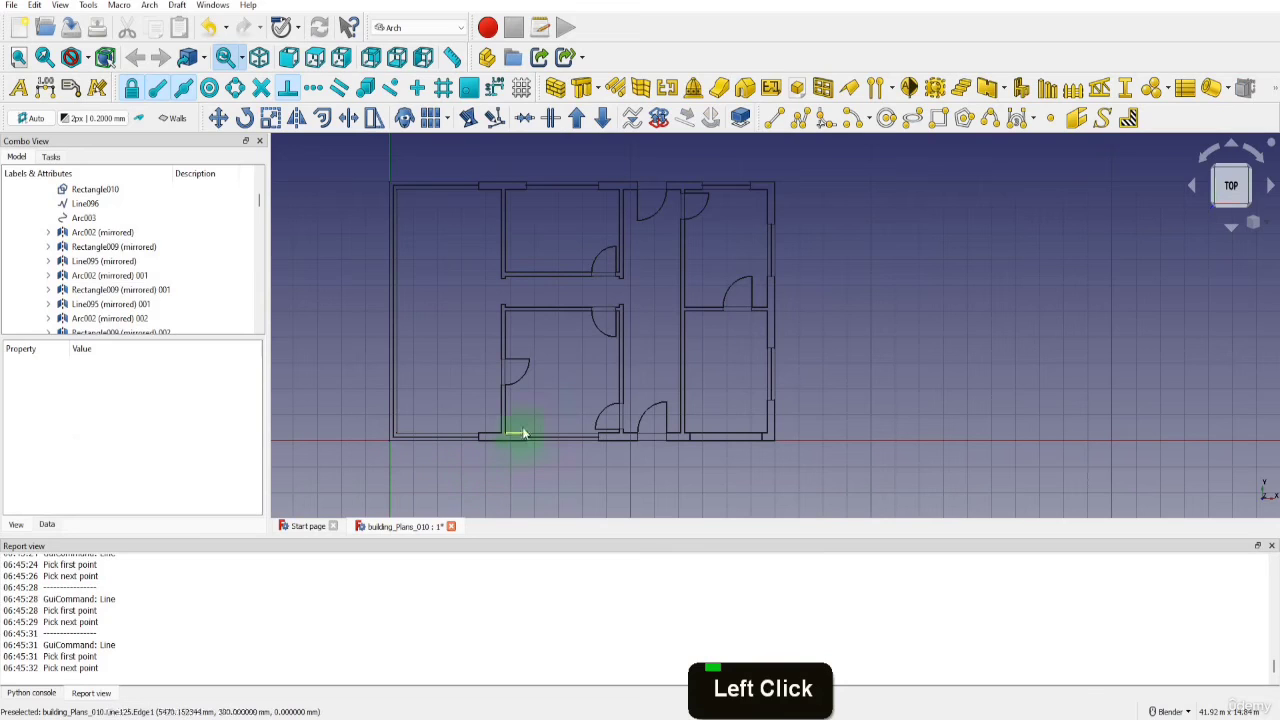
Change the draw style of all eight door swing arcs to Dashed
click(523, 380)
ctrl+click(603, 332)
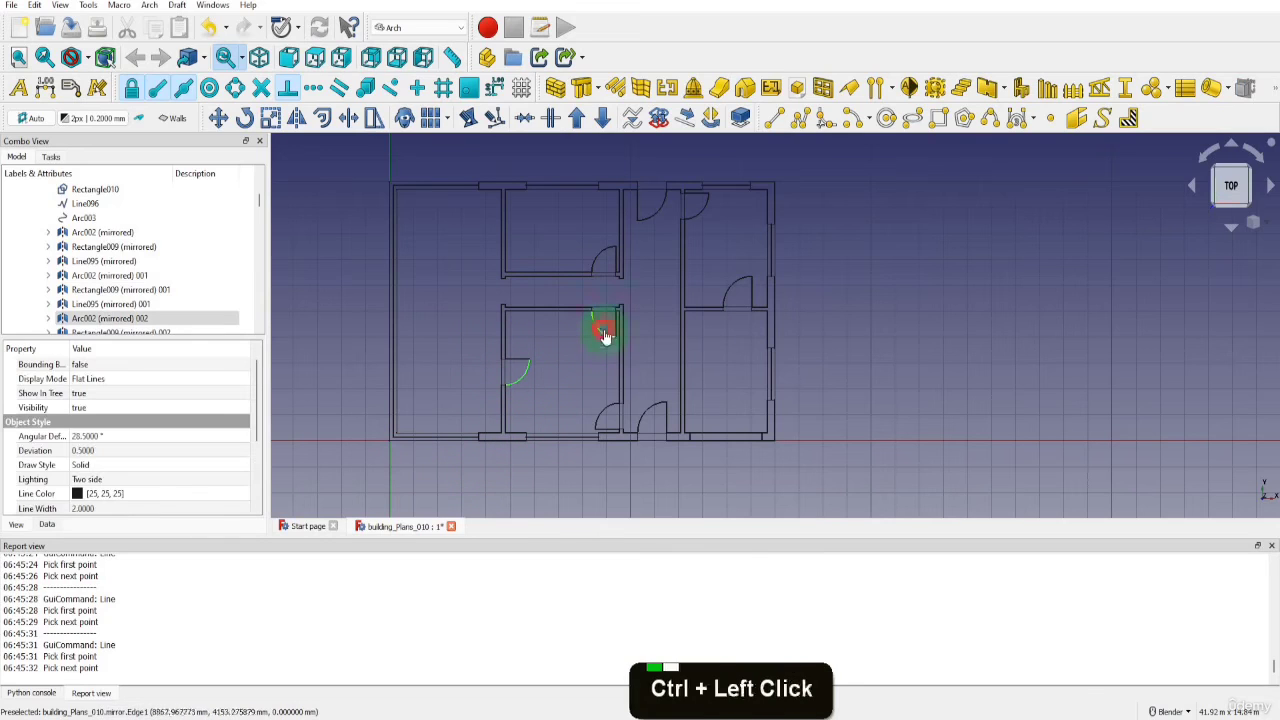
ctrl+click(604, 253)
ctrl+click(649, 217)
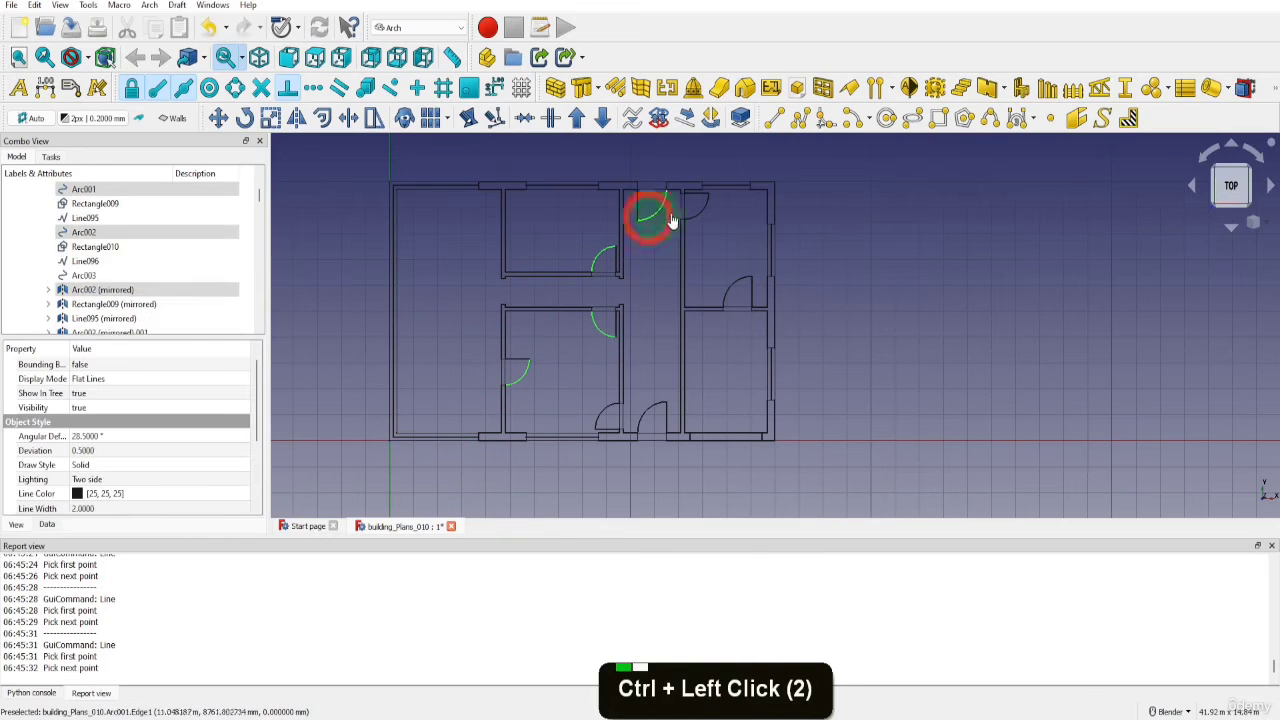
ctrl+click(694, 207)
ctrl+click(733, 287)
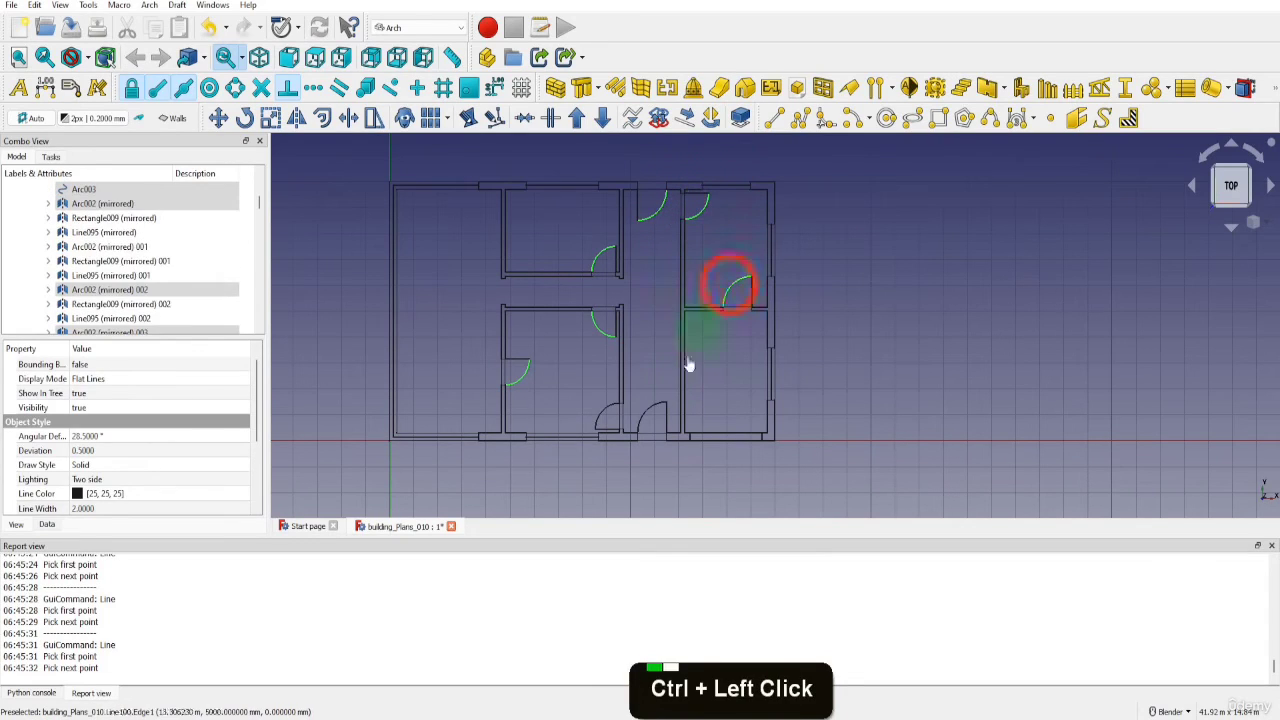
ctrl+click(645, 418)
ctrl+click(603, 418)
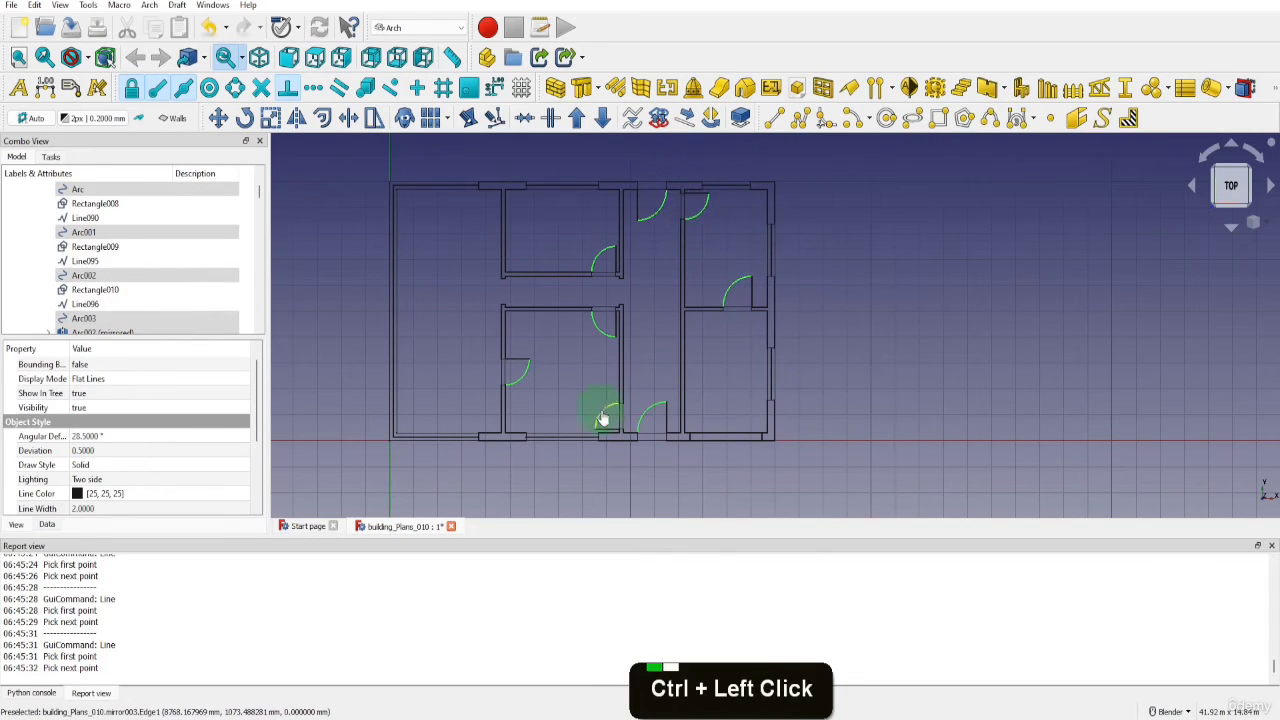
click(108, 468)
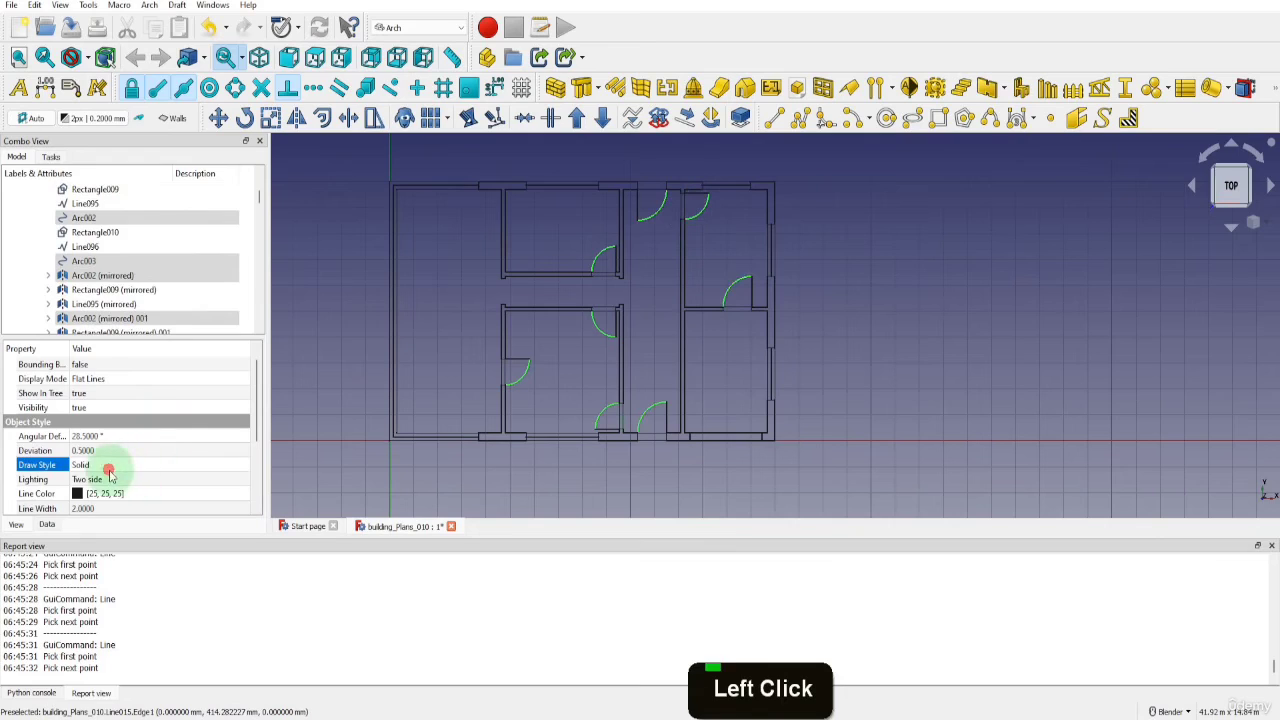
click(110, 470)
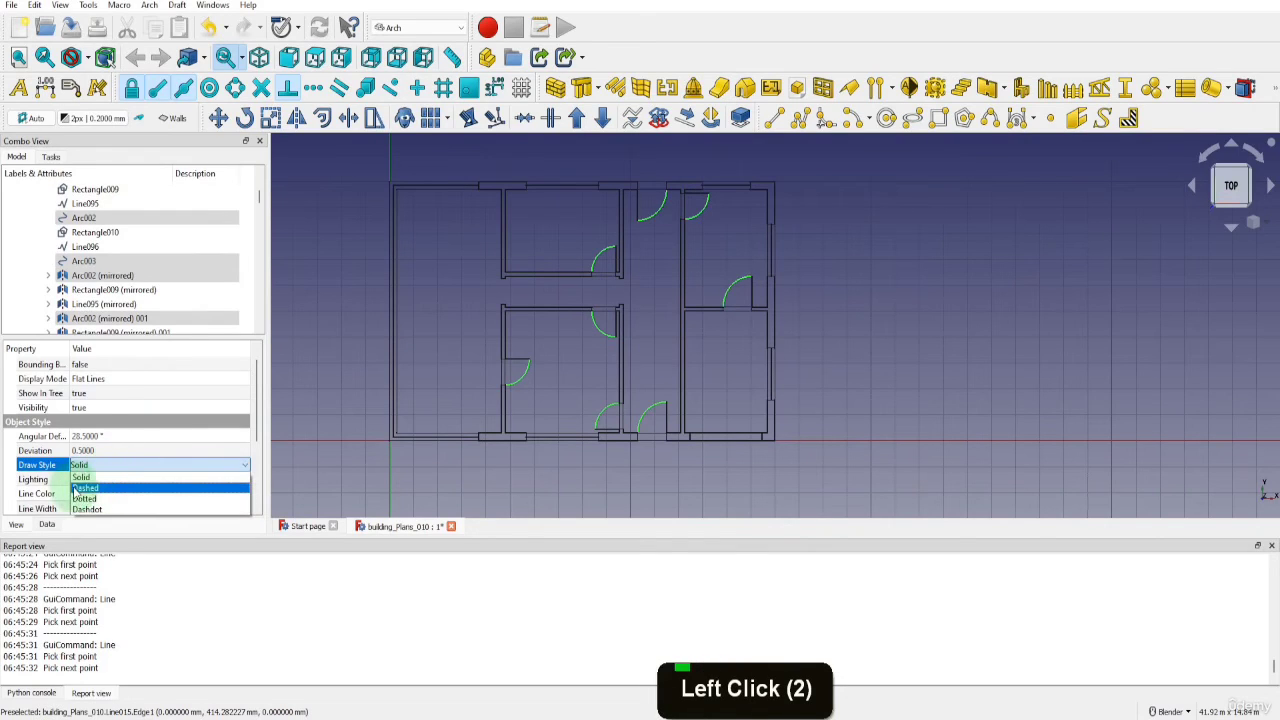
click(97, 489)
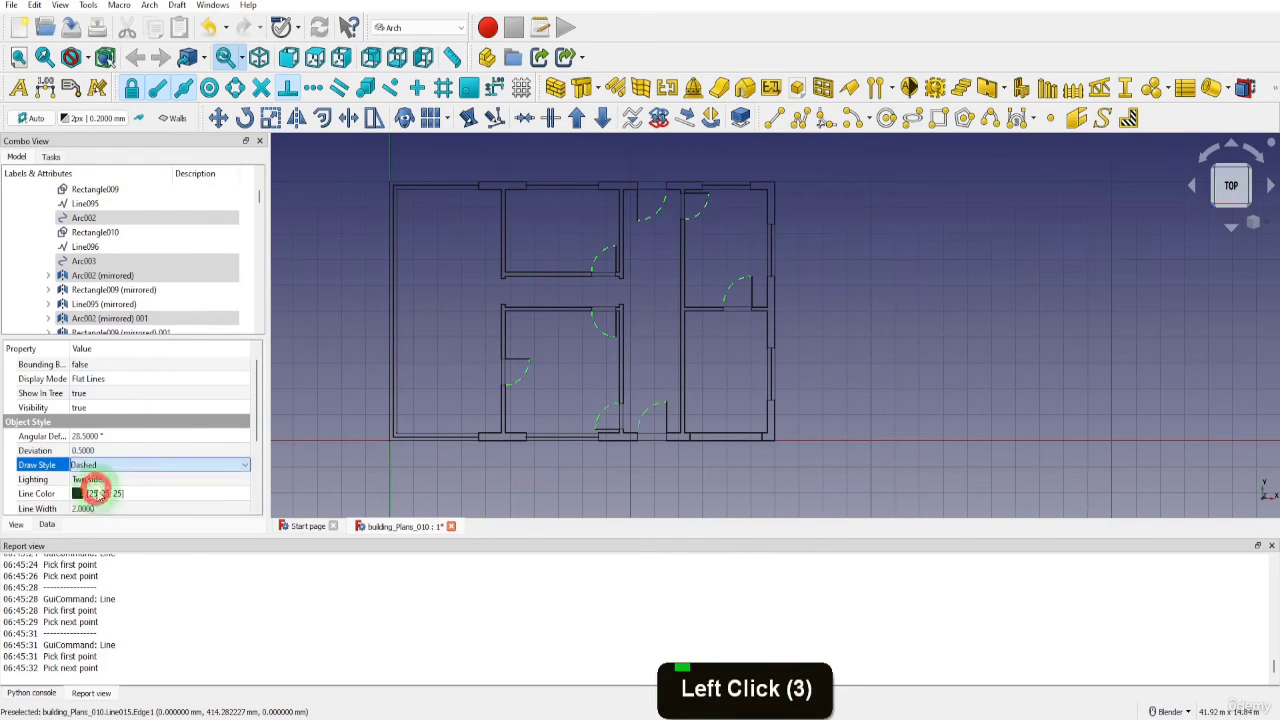
click(856, 418)
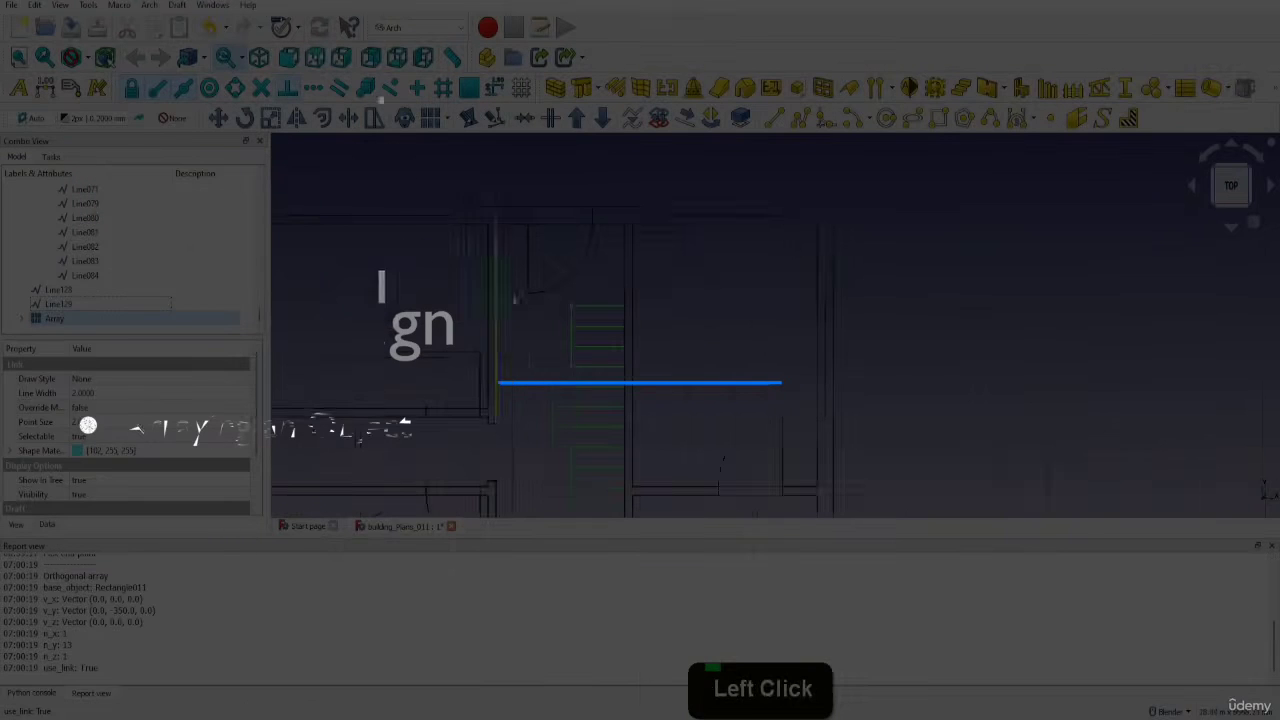
scroll(620, 241, down, 1)
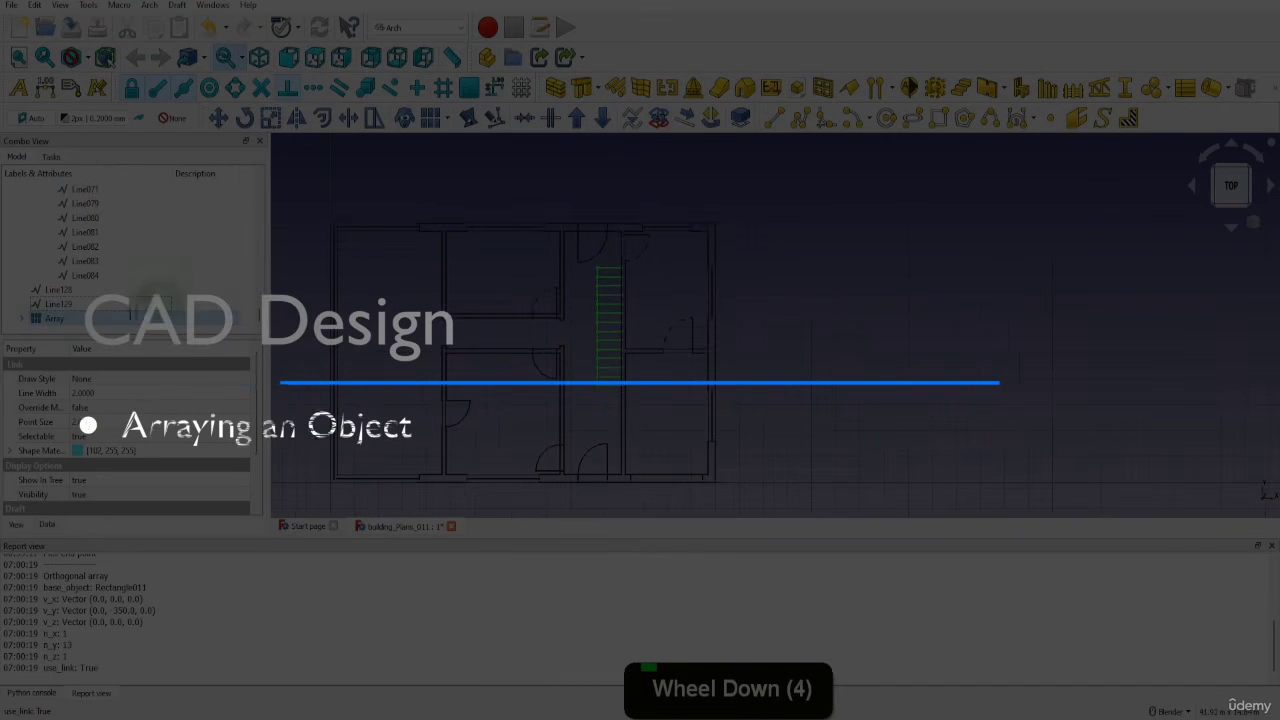
click(609, 320)
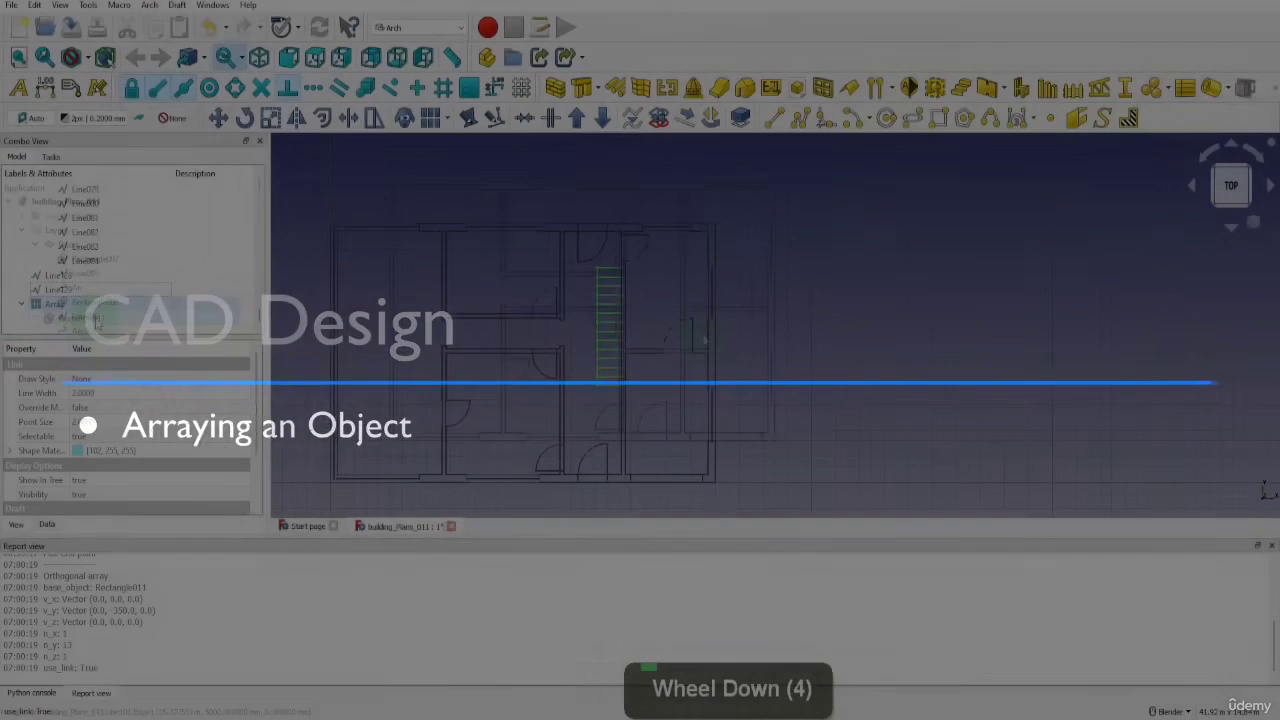
click(700, 337)
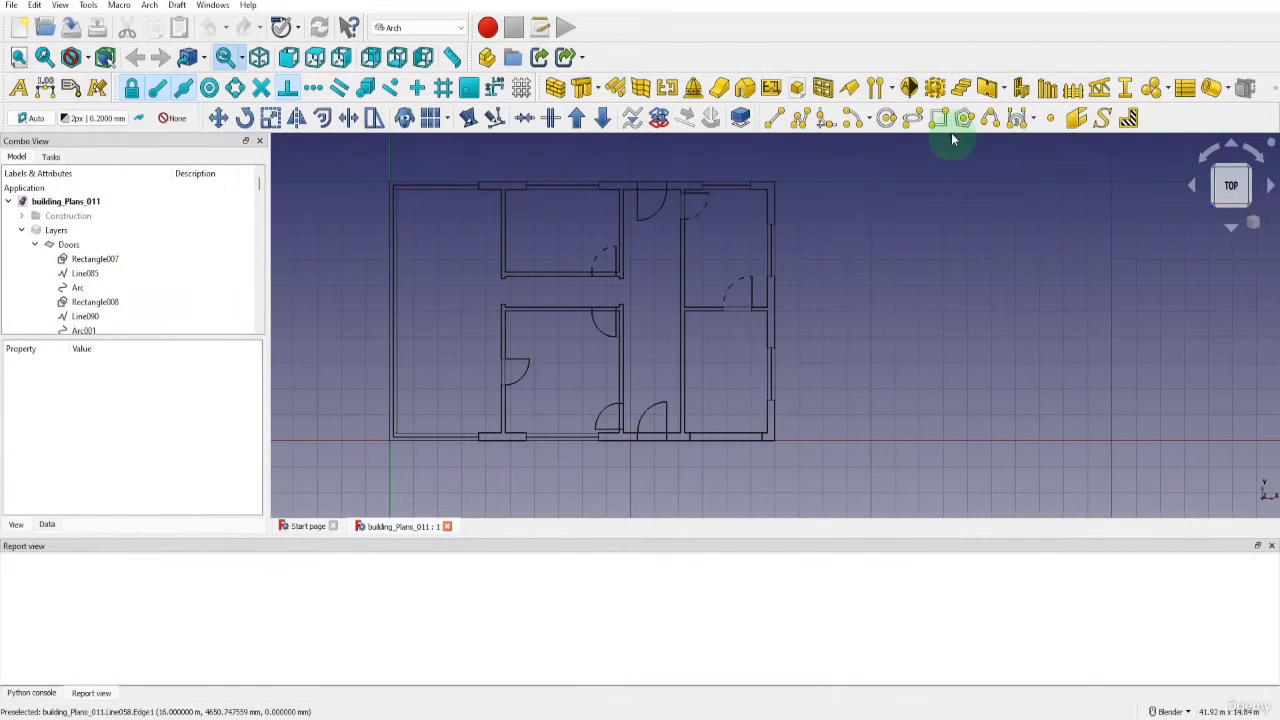
Draw a 1000 by 350 mm rectangle in the empty space to the right of the building plan
click(938, 118)
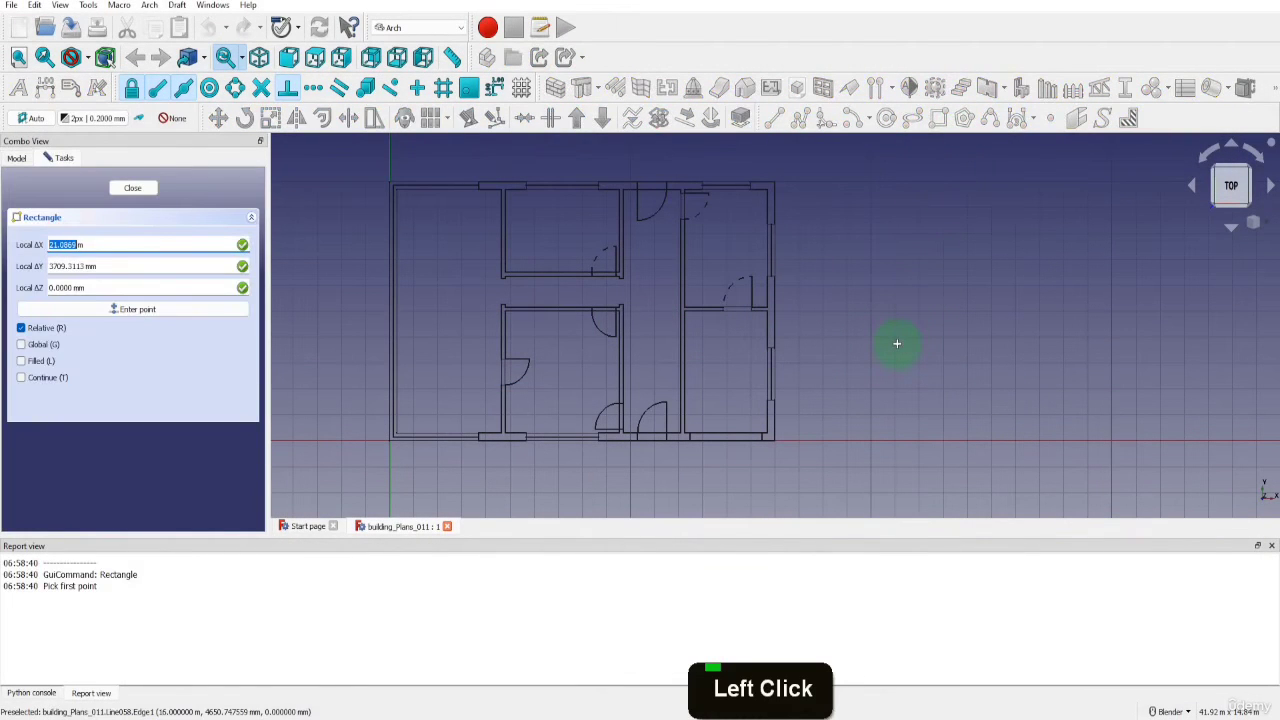
click(829, 396)
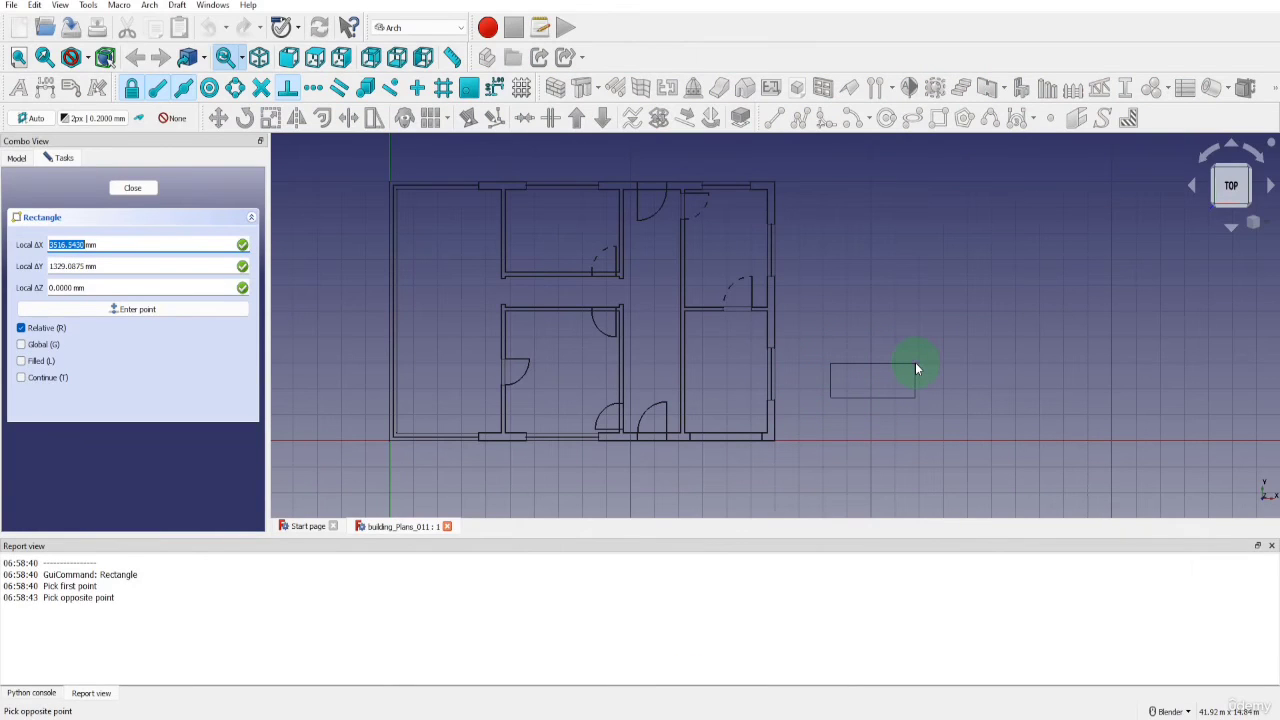
text(1000)
key(Return)
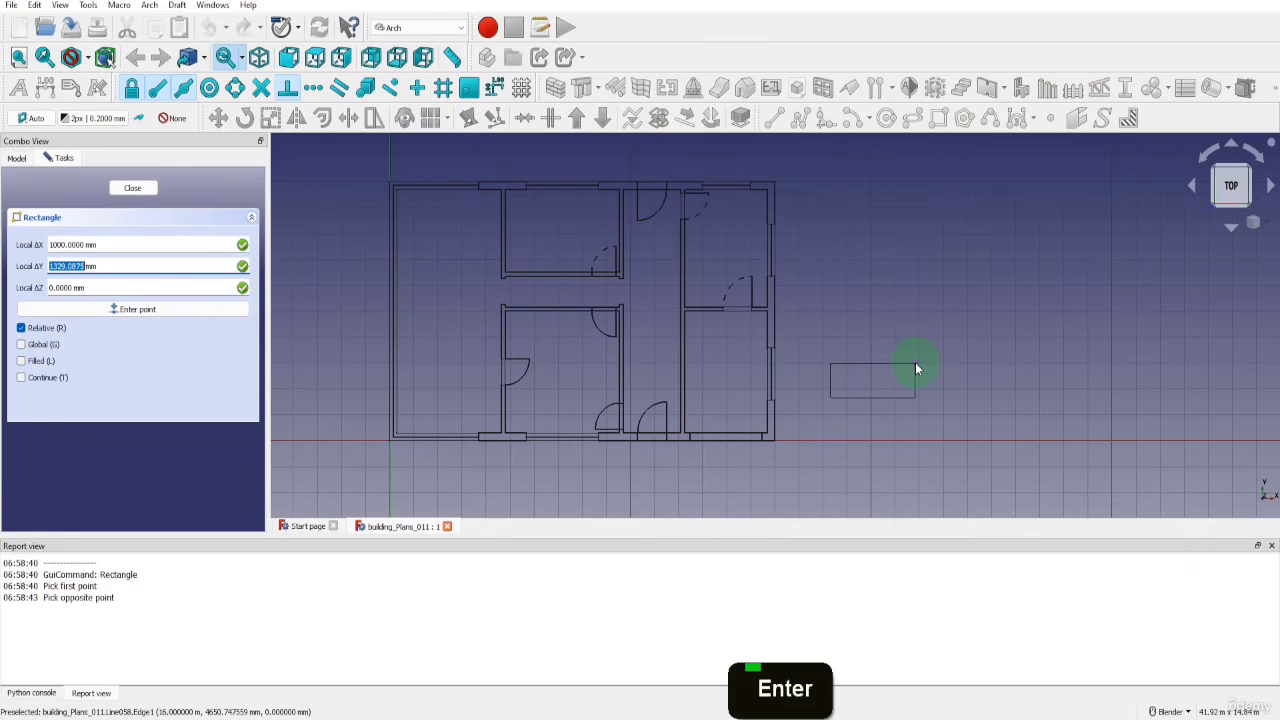
text(350)
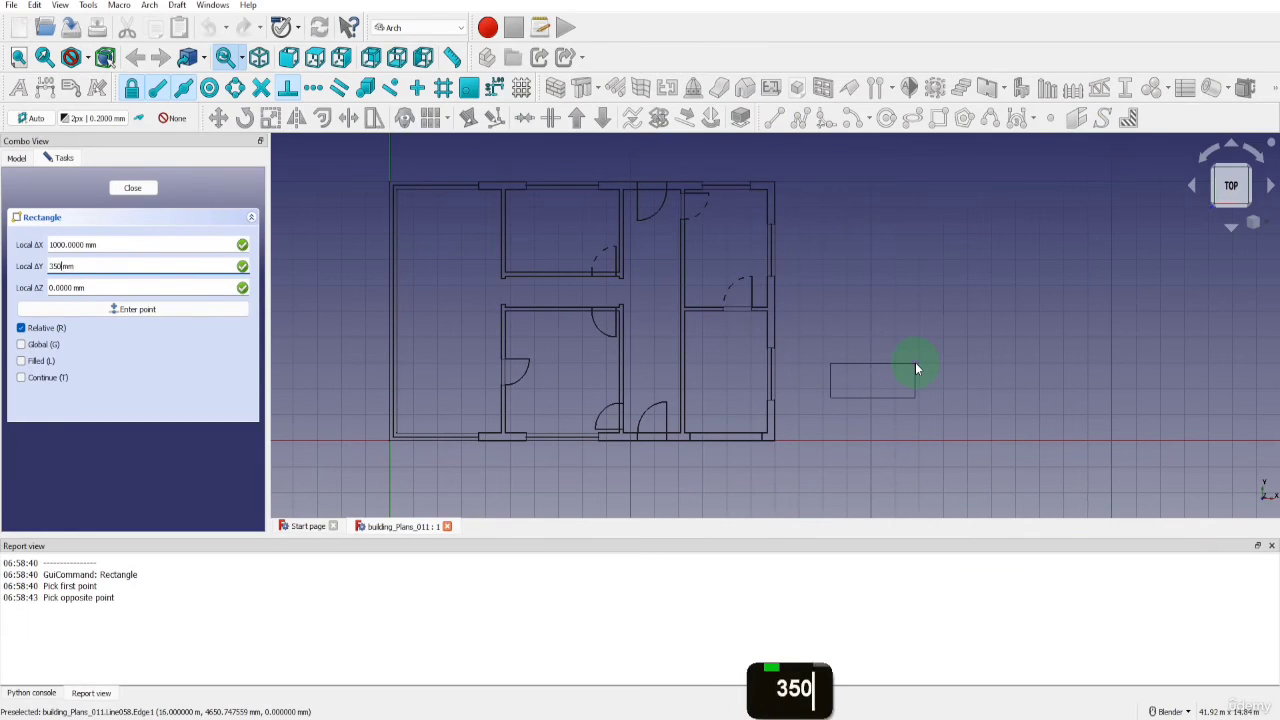
key(Return)
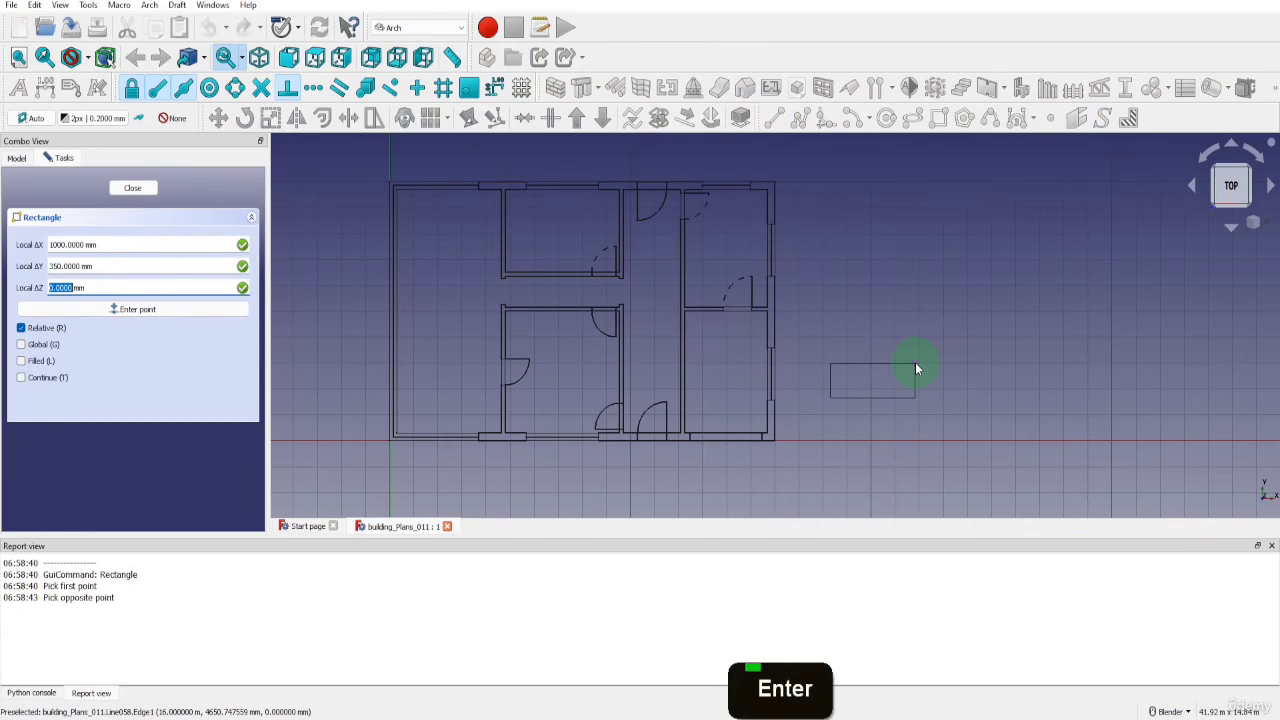
key(Return)
key(Return)
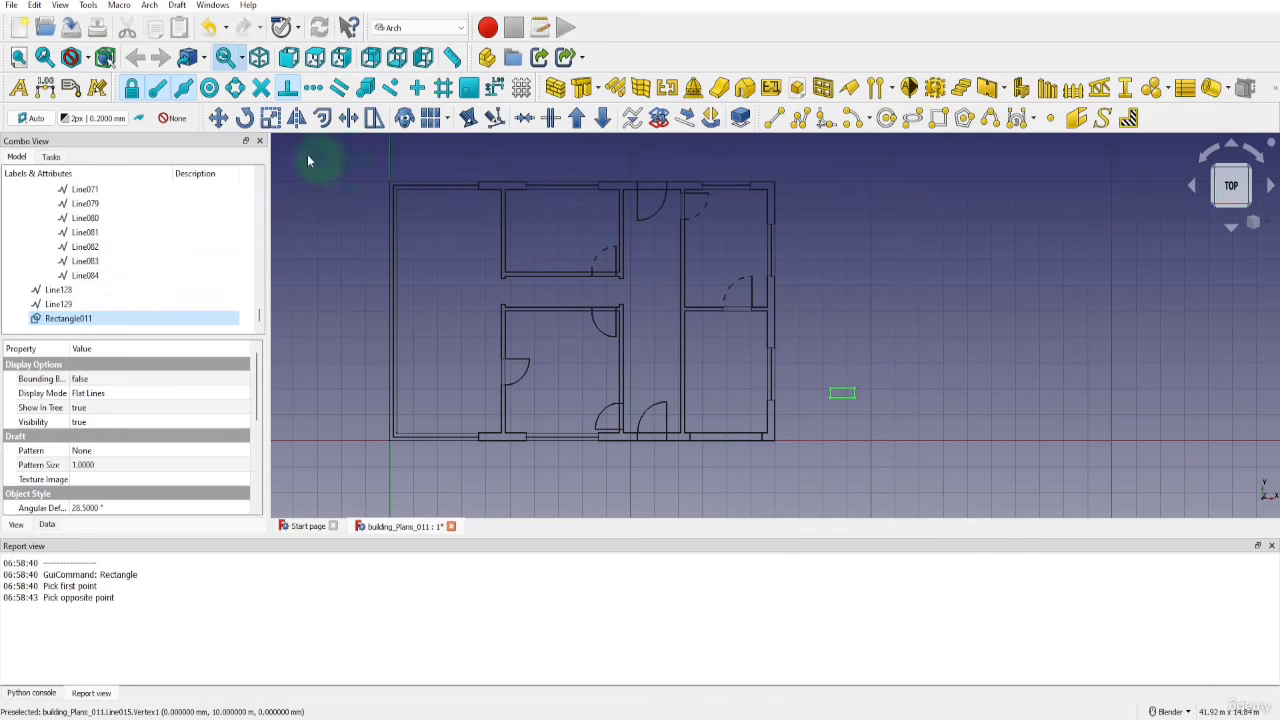
Move the rectangle by its upper right corner onto the upper right inner corner of the central hallway
click(218, 118)
click(853, 389)
scroll(851, 389, up, 4)
scroll(845, 391, up, 1)
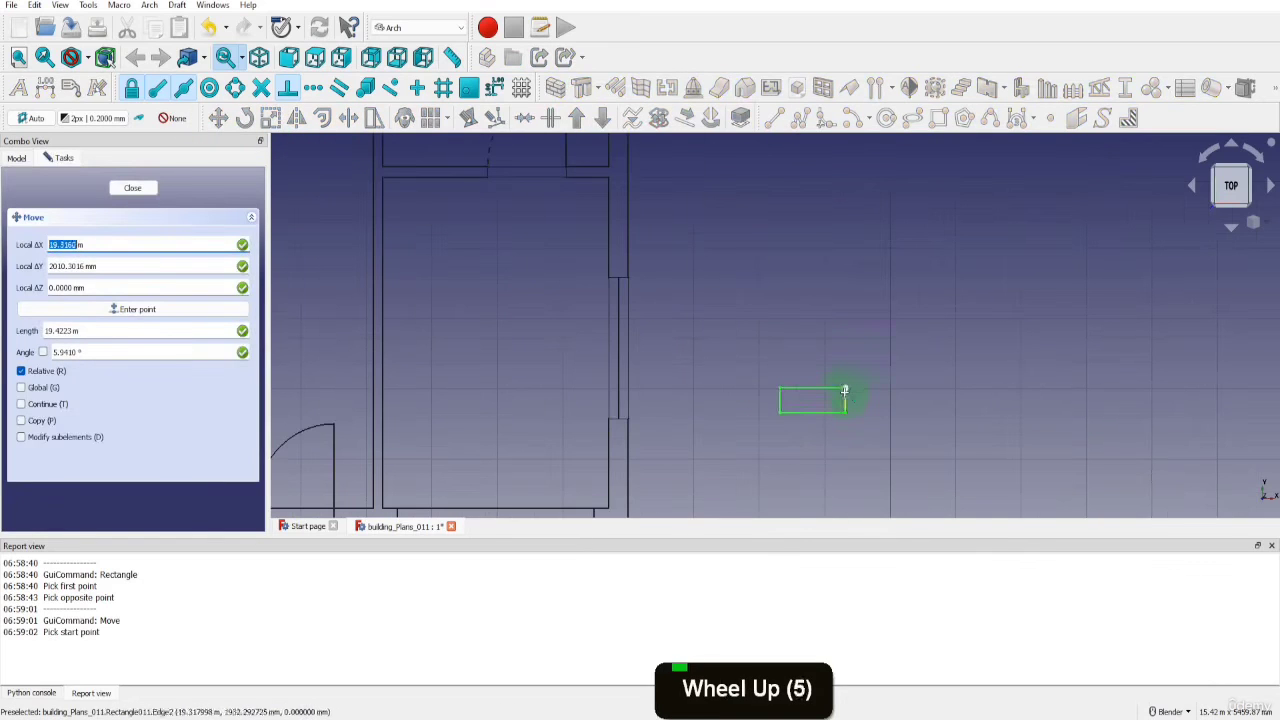
click(845, 390)
scroll(800, 363, down, 5)
scroll(661, 186, up, 1)
scroll(661, 186, up, 6)
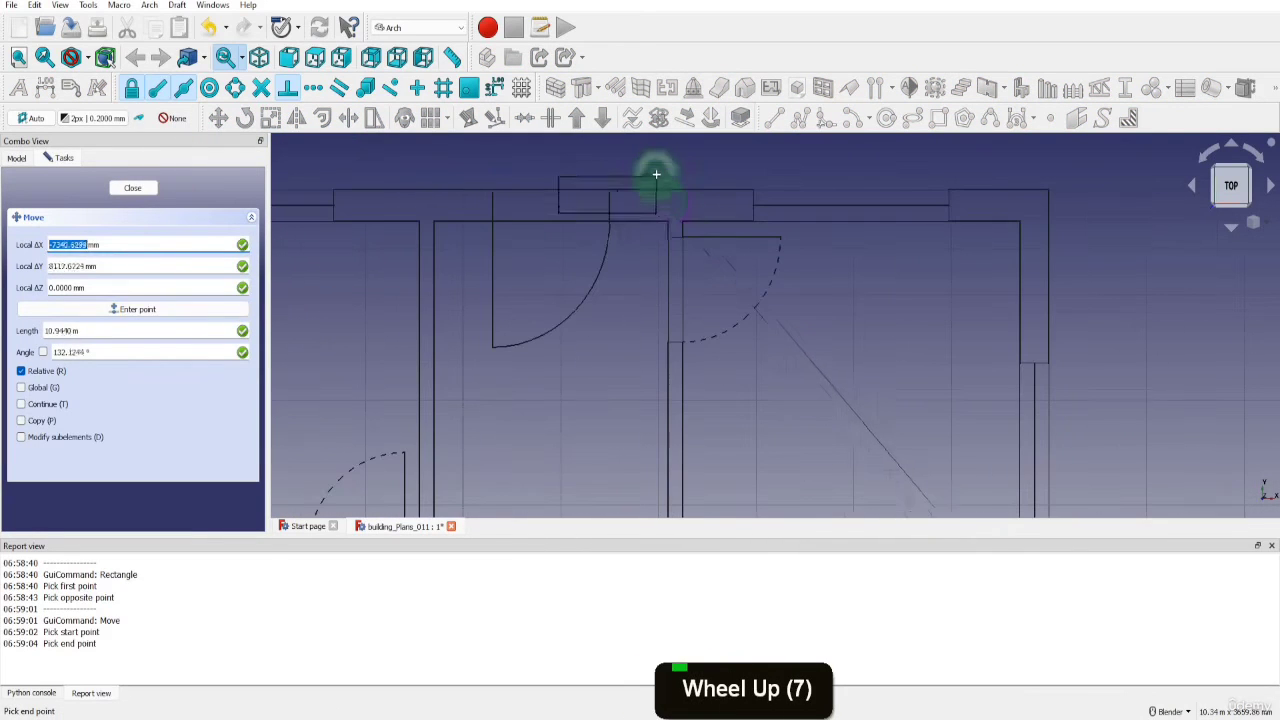
click(666, 222)
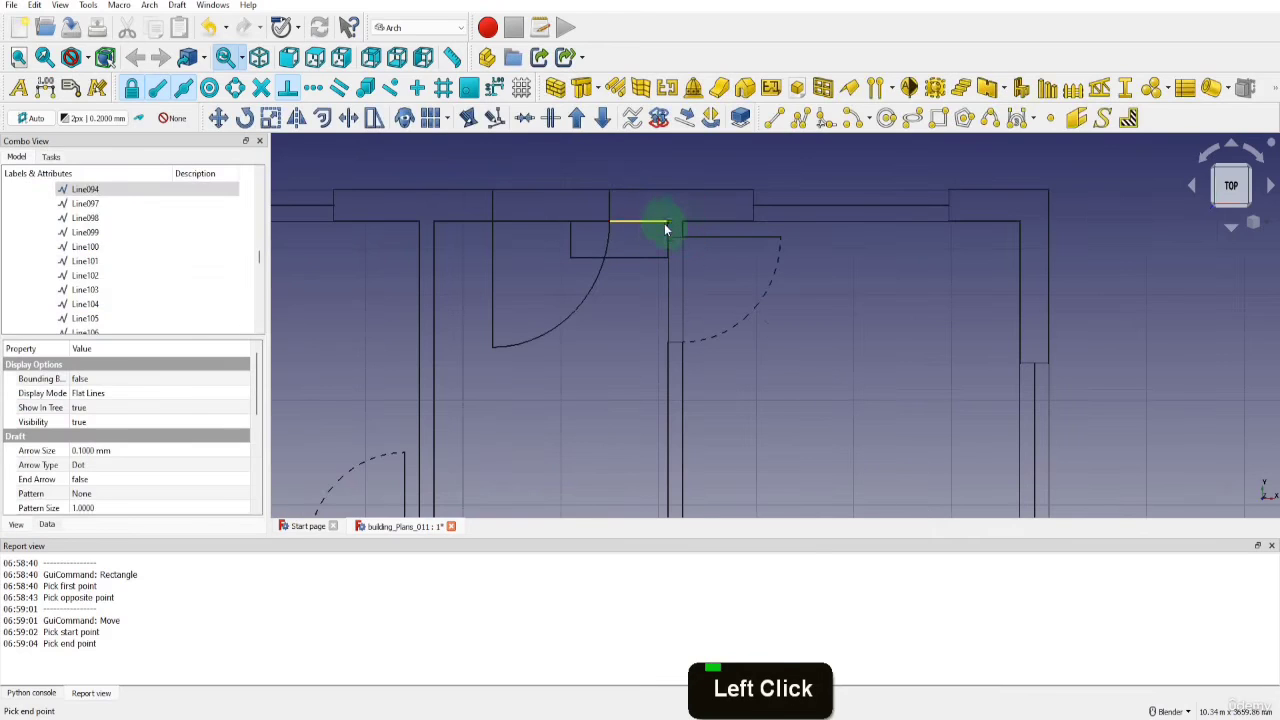
Move the stair rectangle 1420 mm down the hallway in the negative Y direction from its upper left corner
click(625, 255)
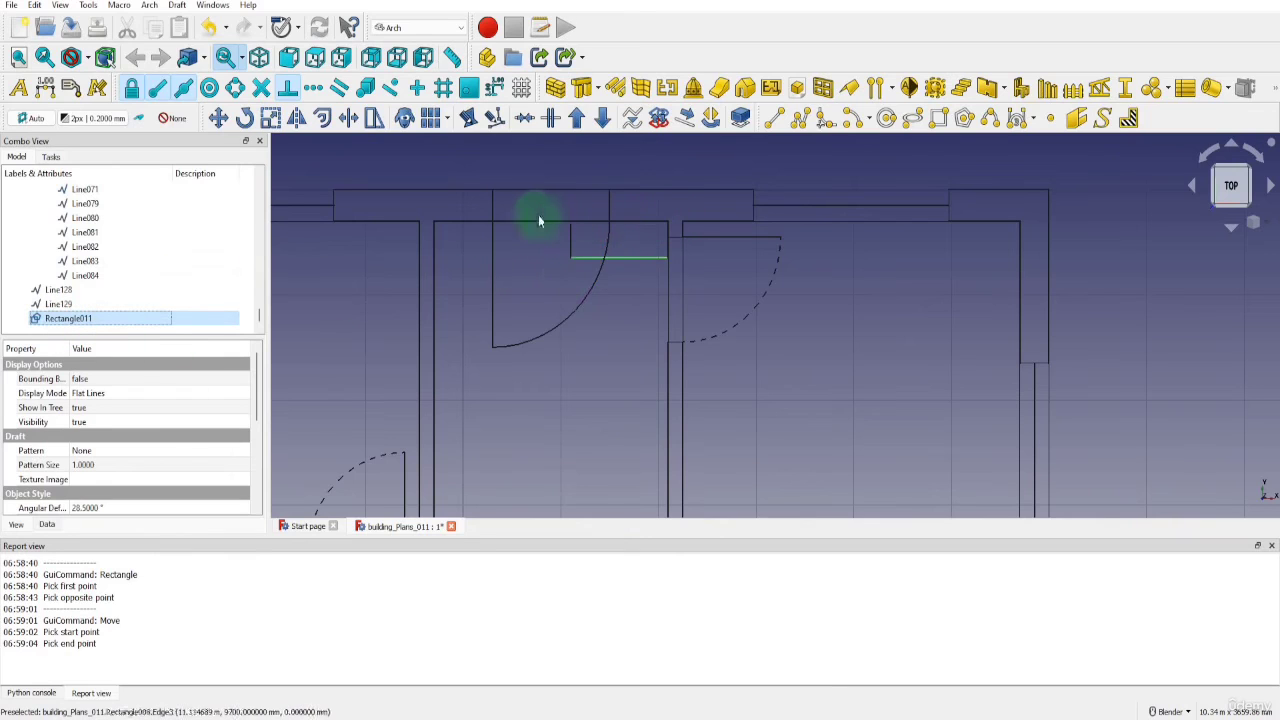
click(218, 118)
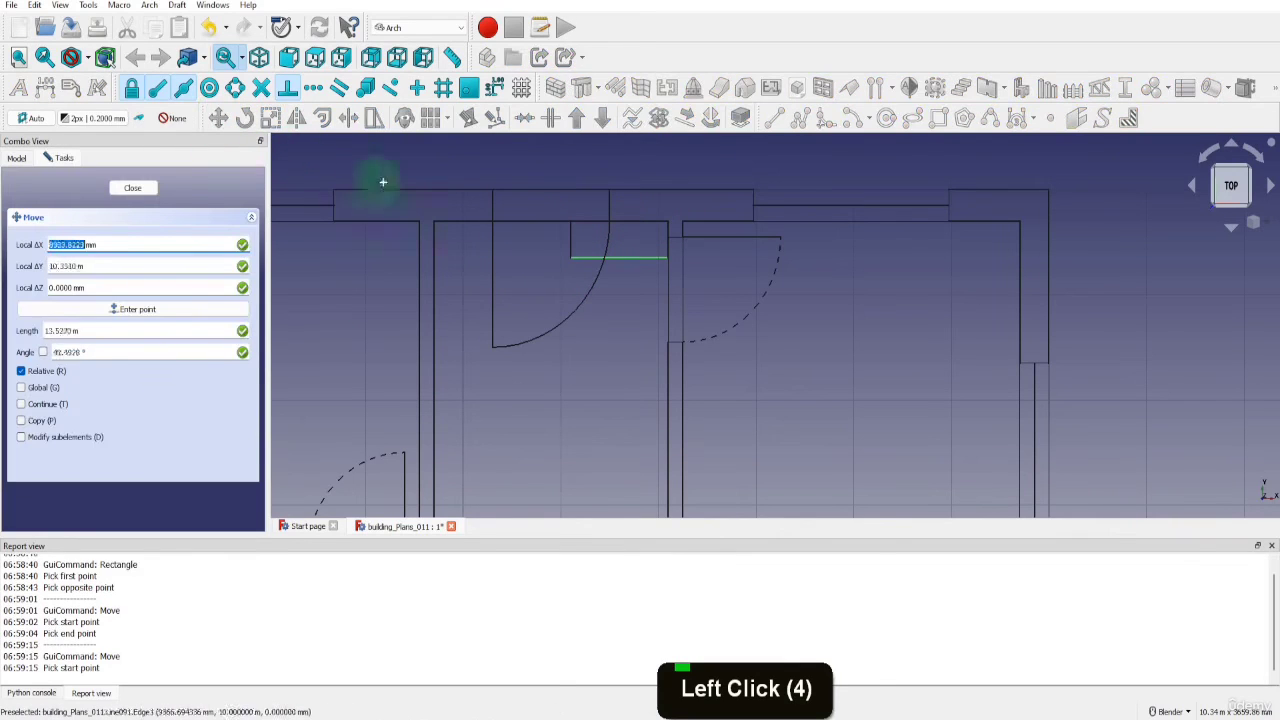
click(571, 227)
scroll(571, 227, down, 3)
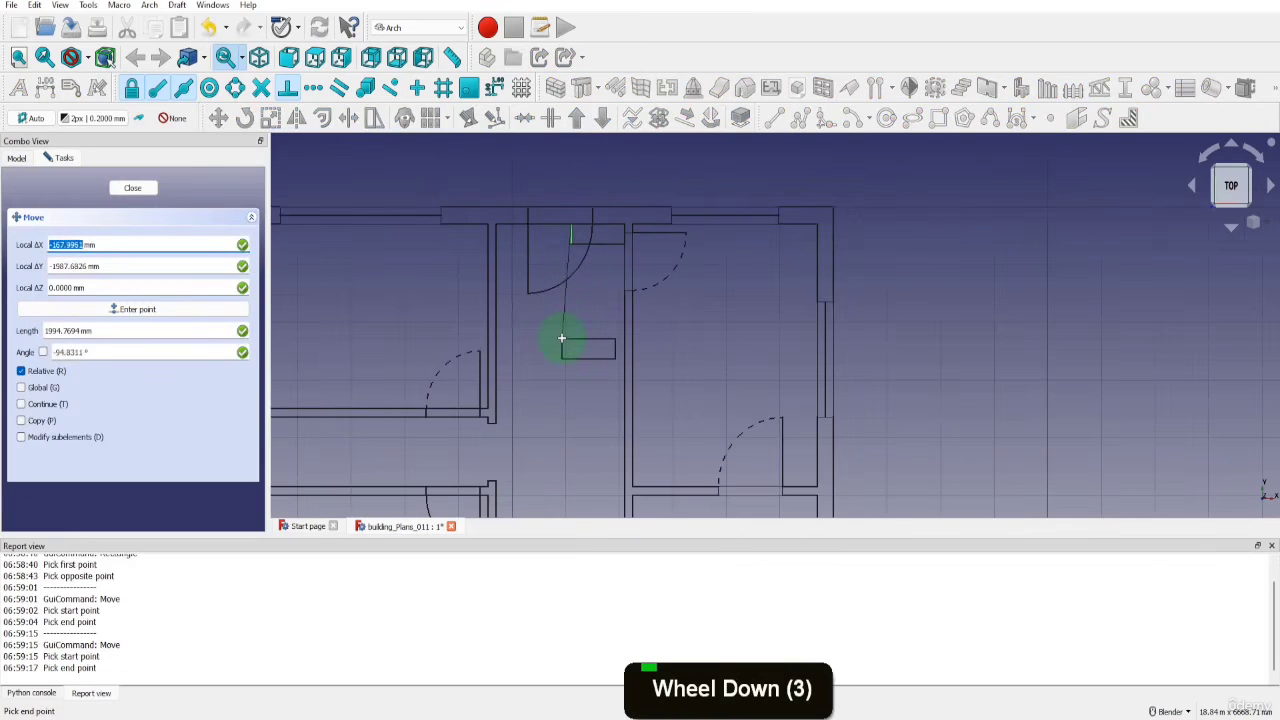
key(y)
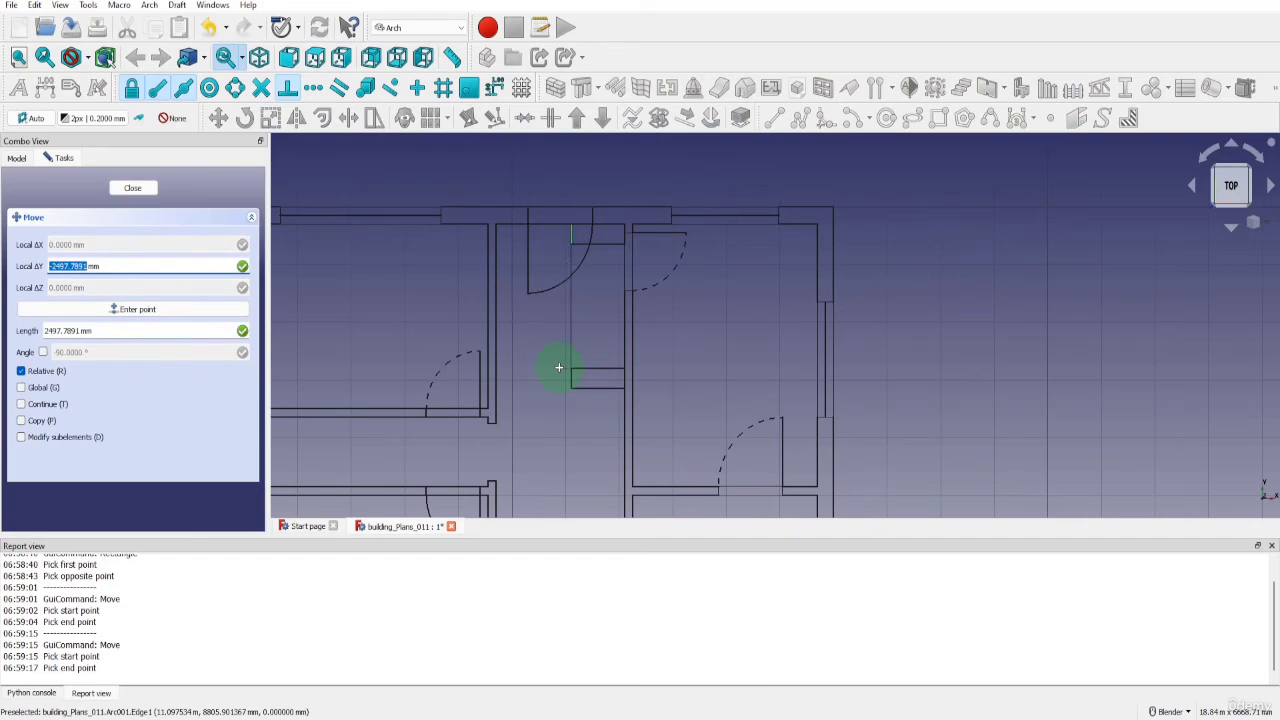
text(-1420)
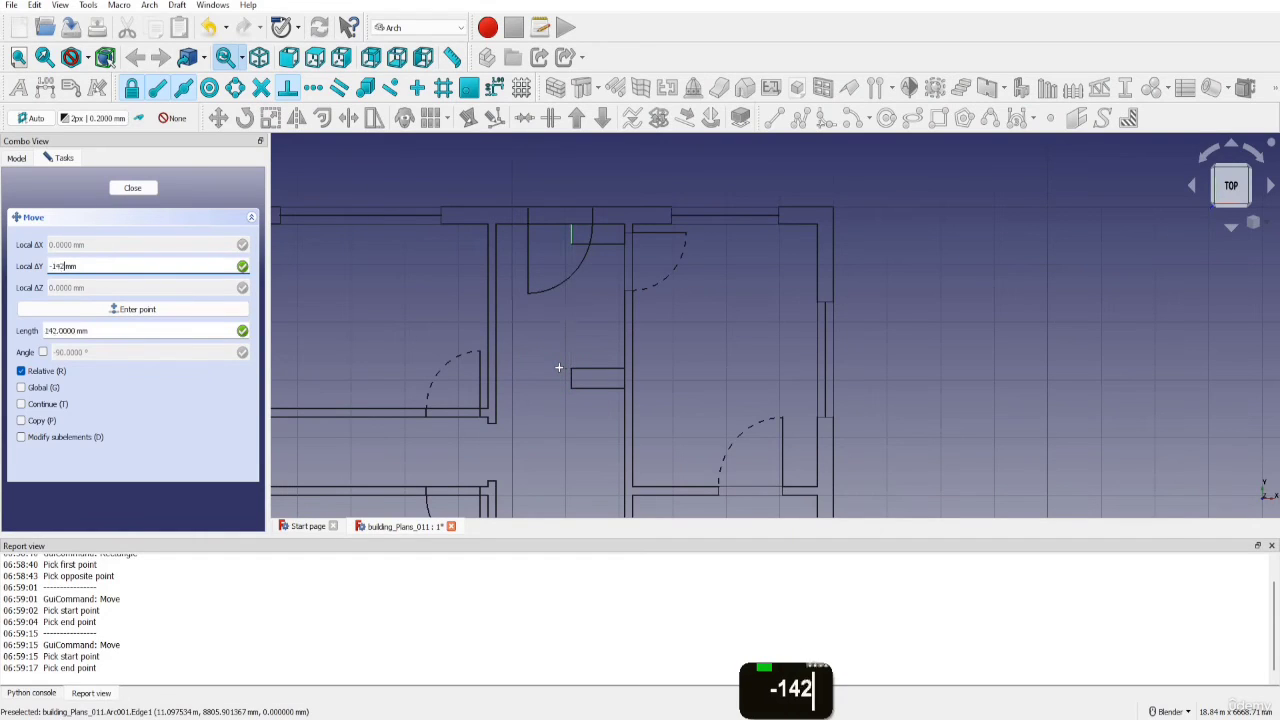
key(Return)
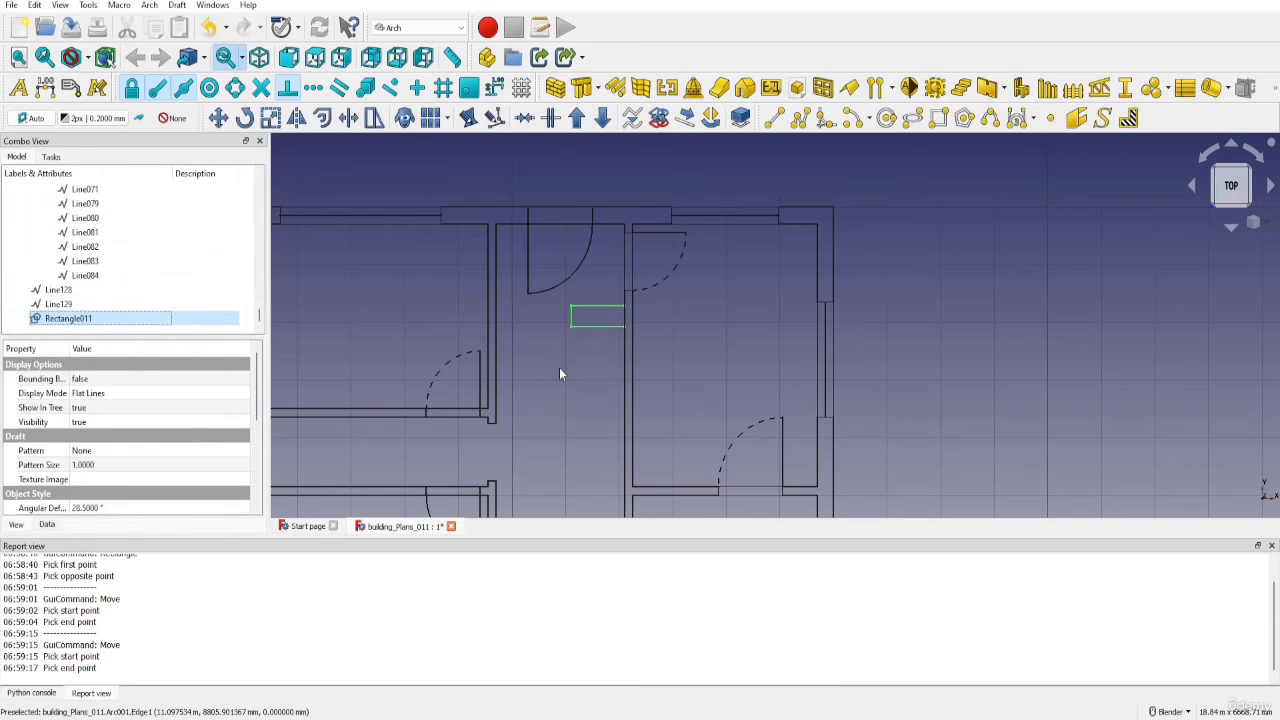
click(560, 366)
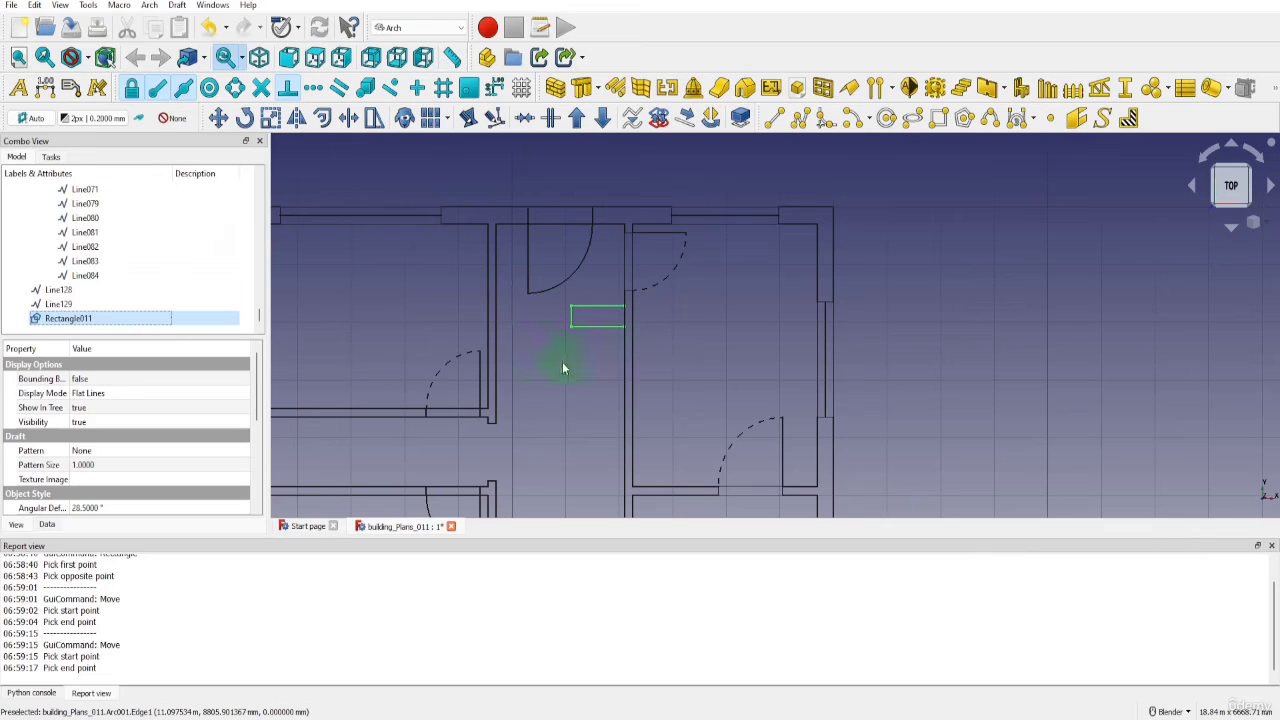
Start an orthogonal array of the stair rectangle with 1 element in X and 13 in Y
click(430, 118)
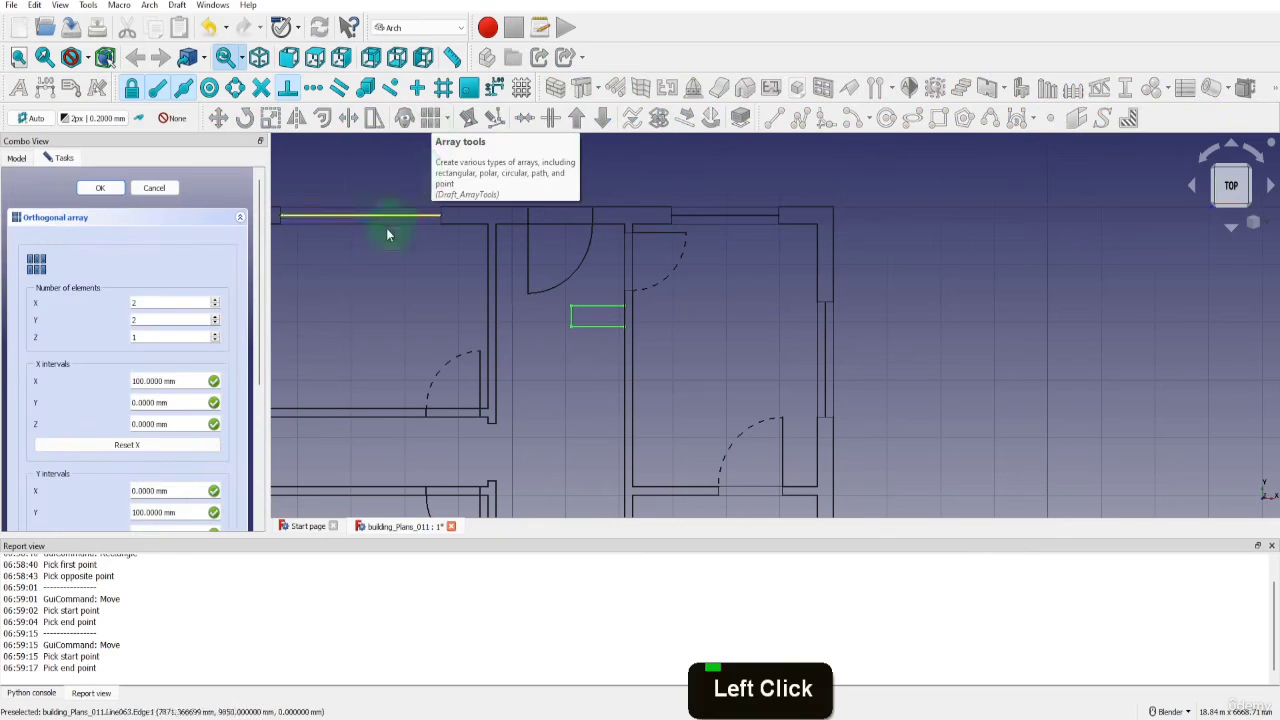
click(139, 302)
key(BackSpace)
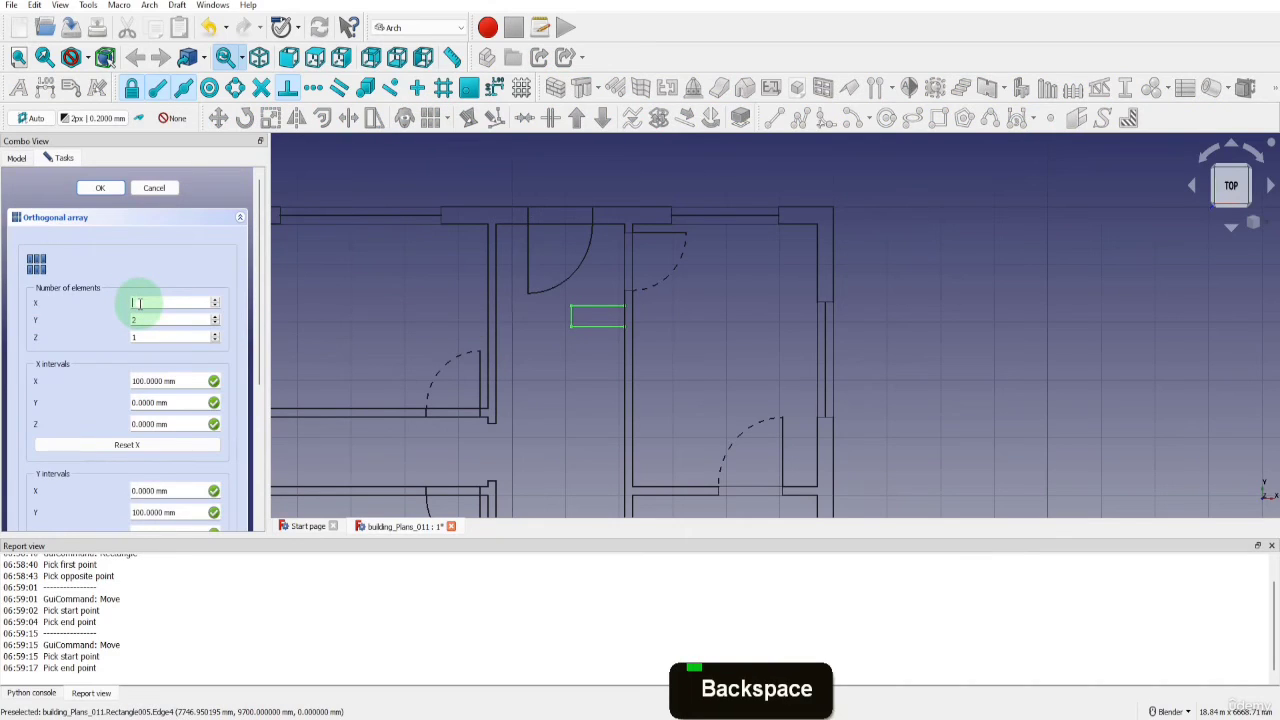
text(1)
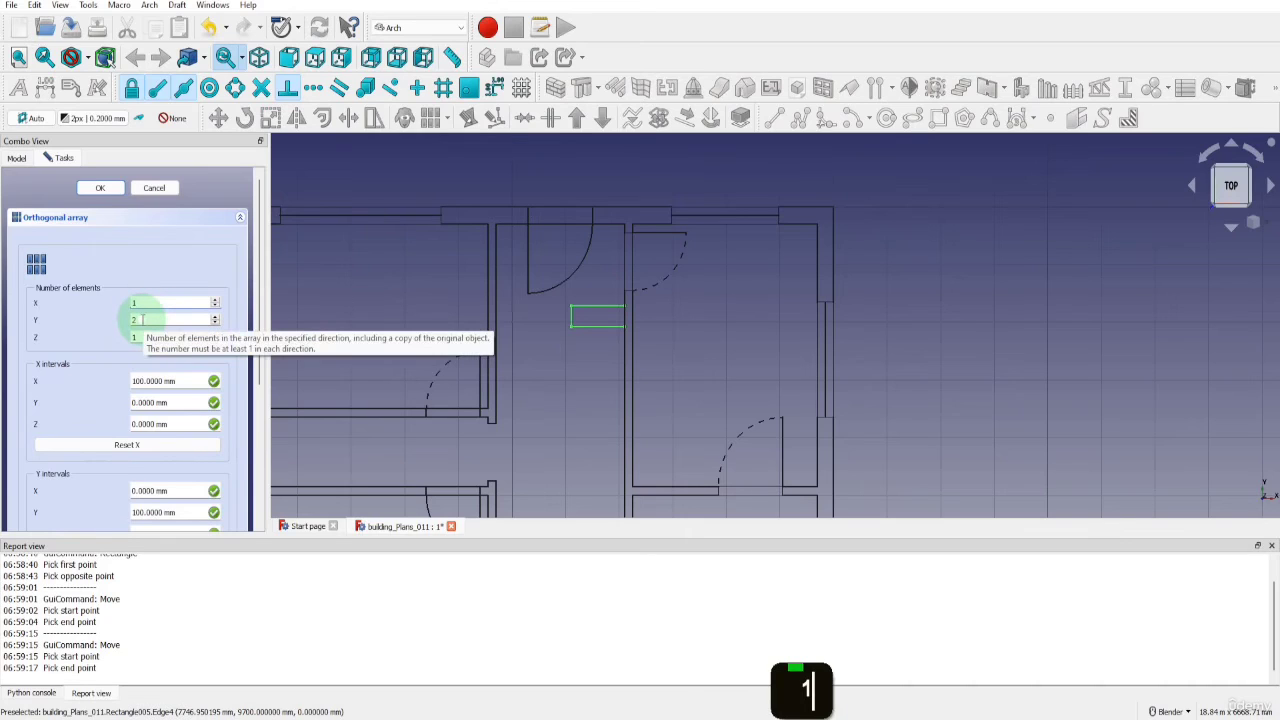
click(141, 319)
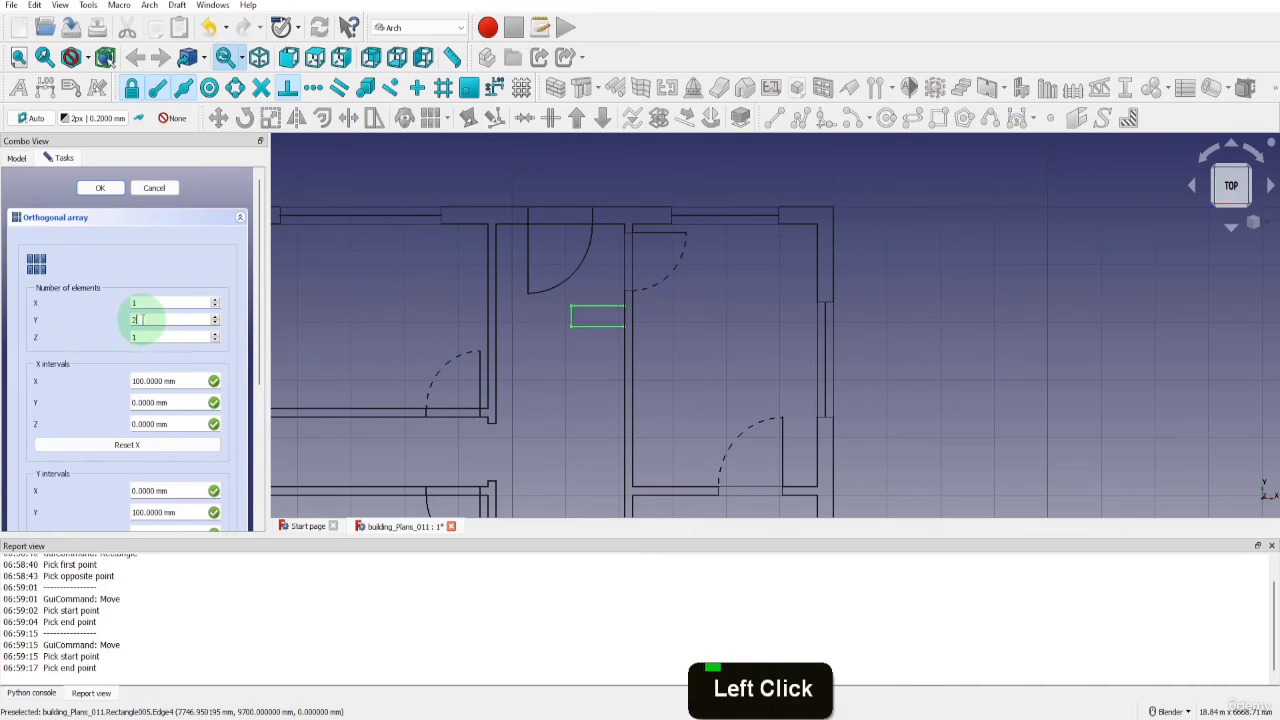
key(BackSpace)
text(13)
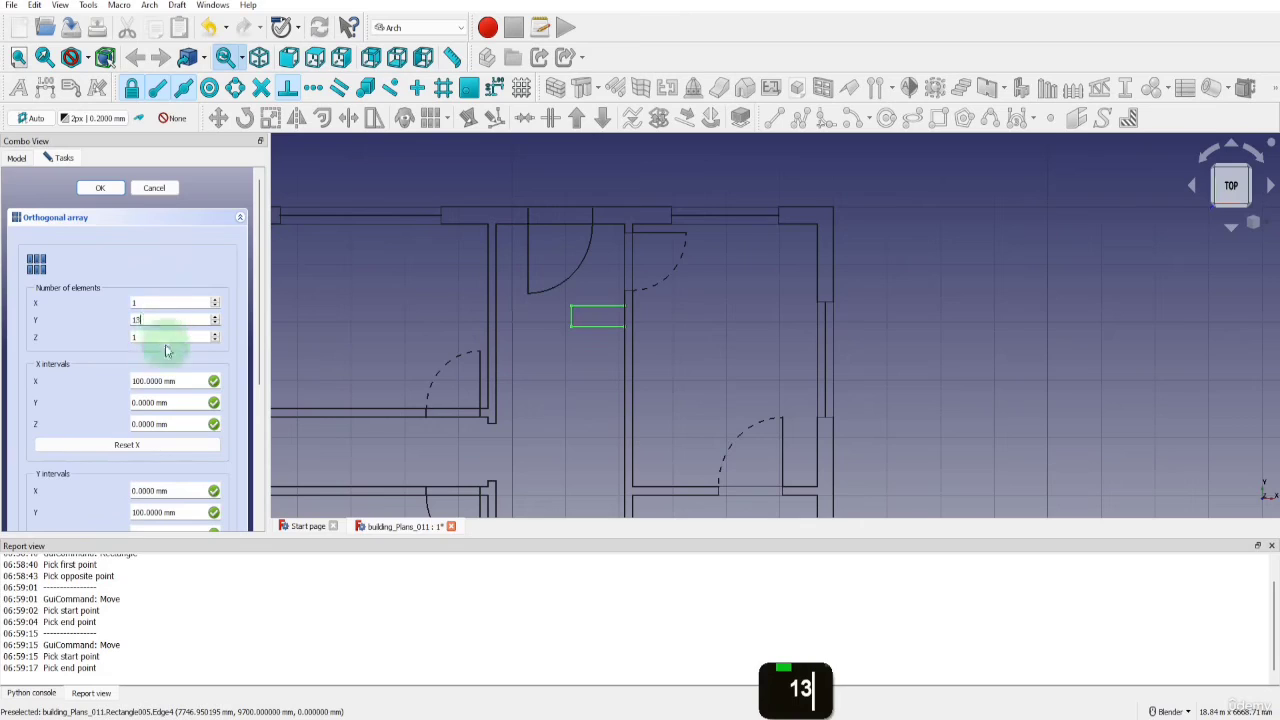
Create the stair array with an X interval of 0, a Y interval of -350 mm and a Z interval of 0
drag(180, 383, 116, 381)
text(0)
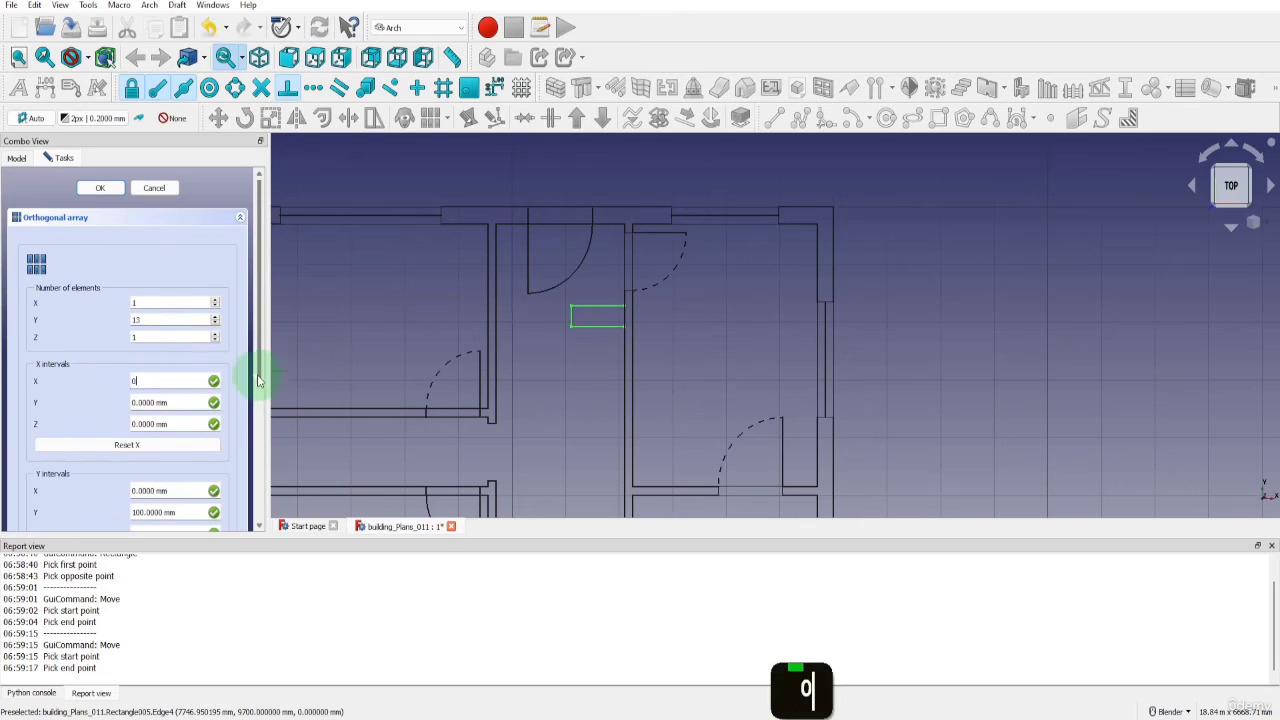
drag(258, 370, 256, 428)
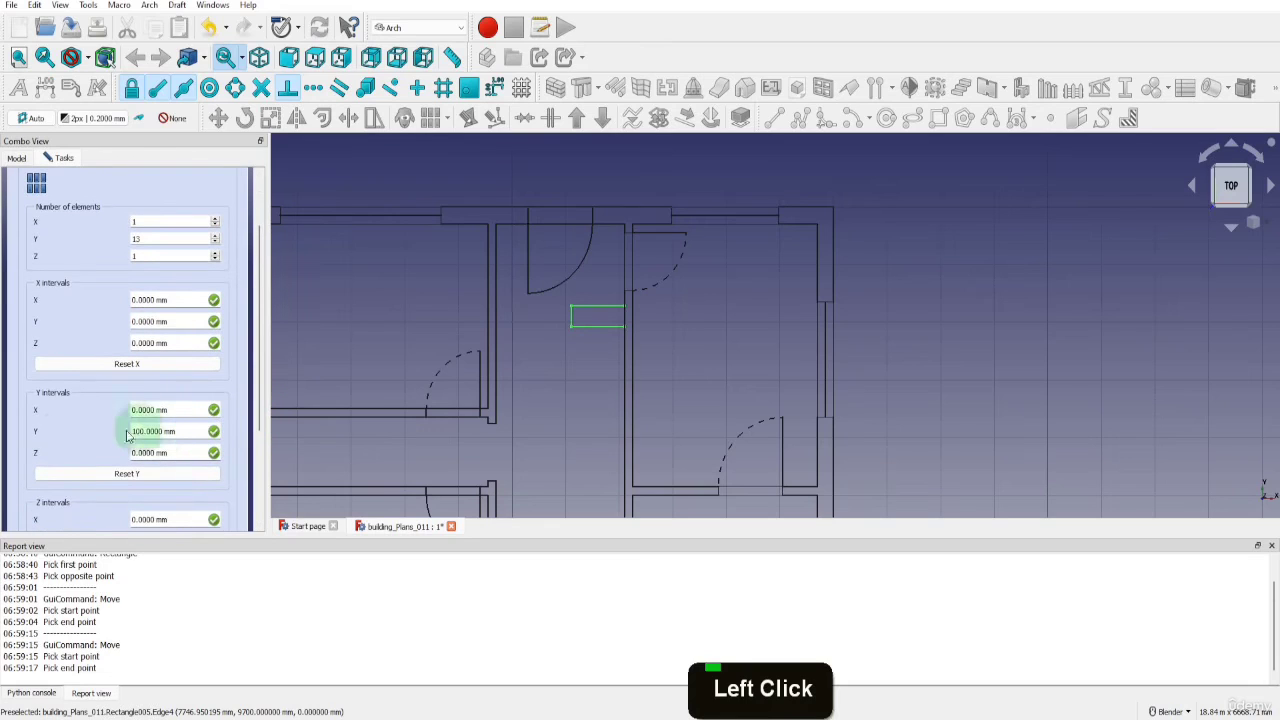
double_click(163, 432)
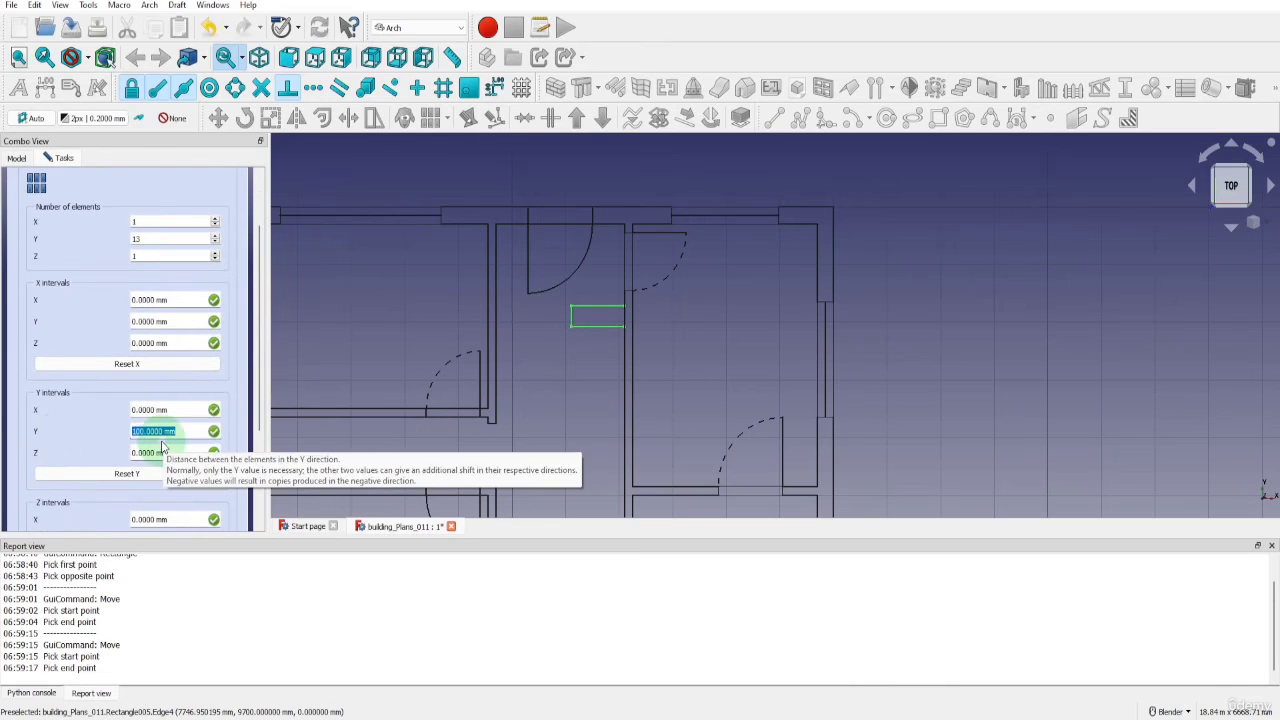
text(-350)
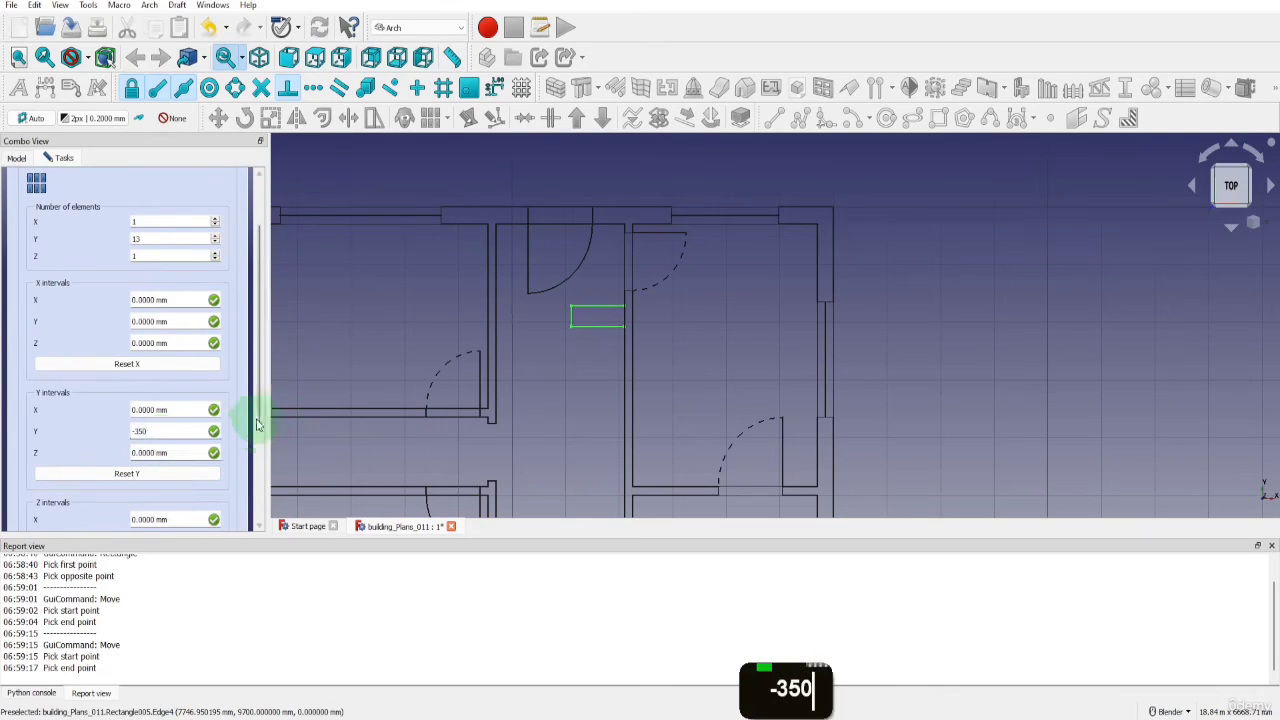
drag(256, 424, 247, 449)
click(191, 505)
double_click(191, 505)
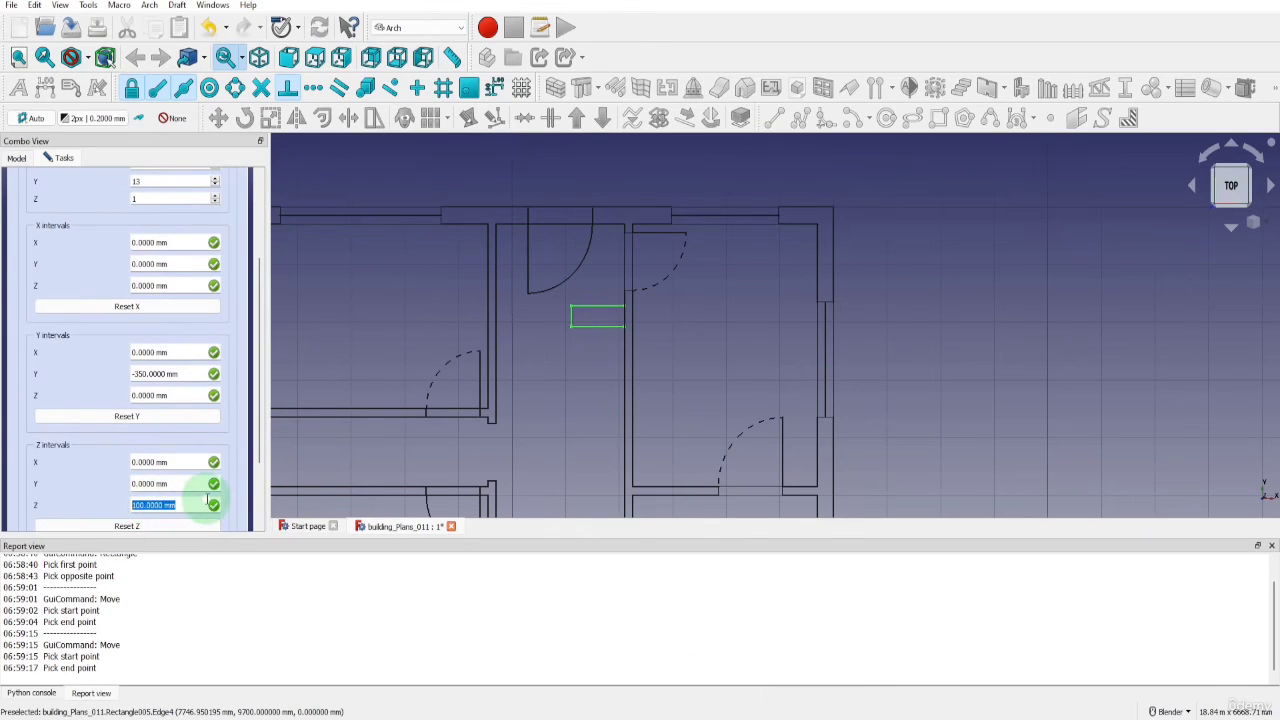
text(0)
scroll(210, 400, up, 5)
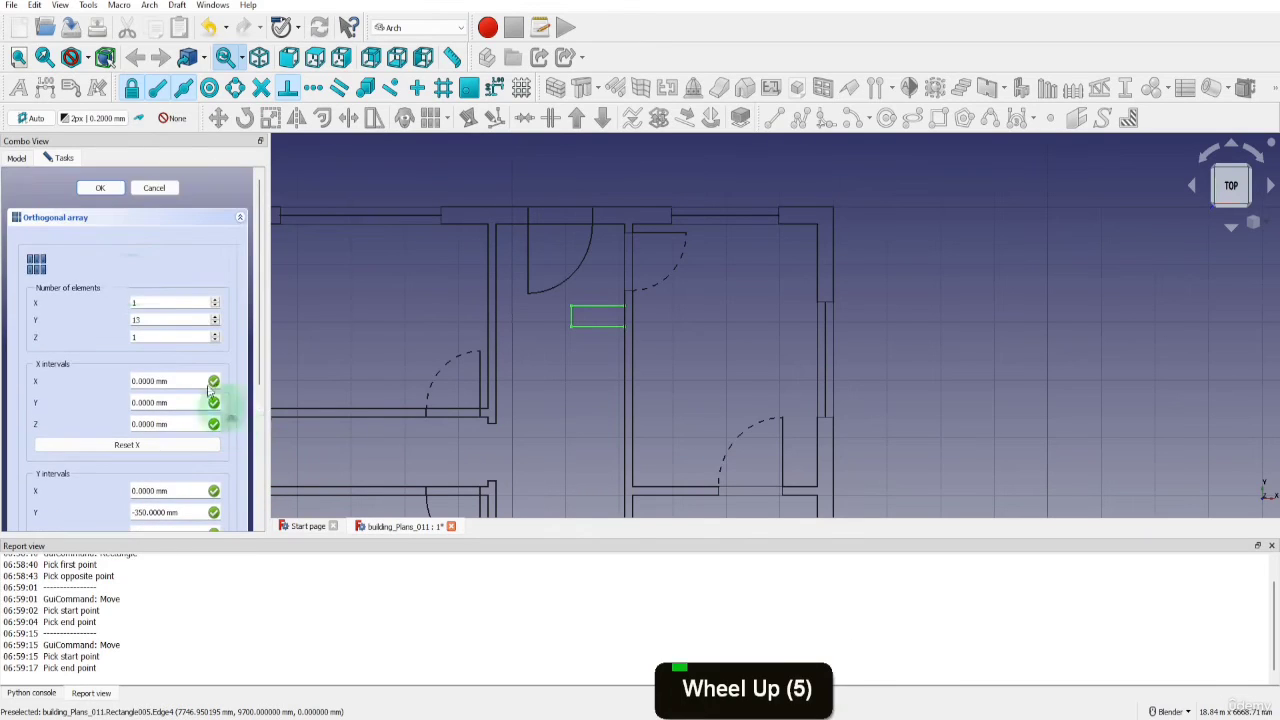
click(100, 188)
scroll(605, 250, down, 4)
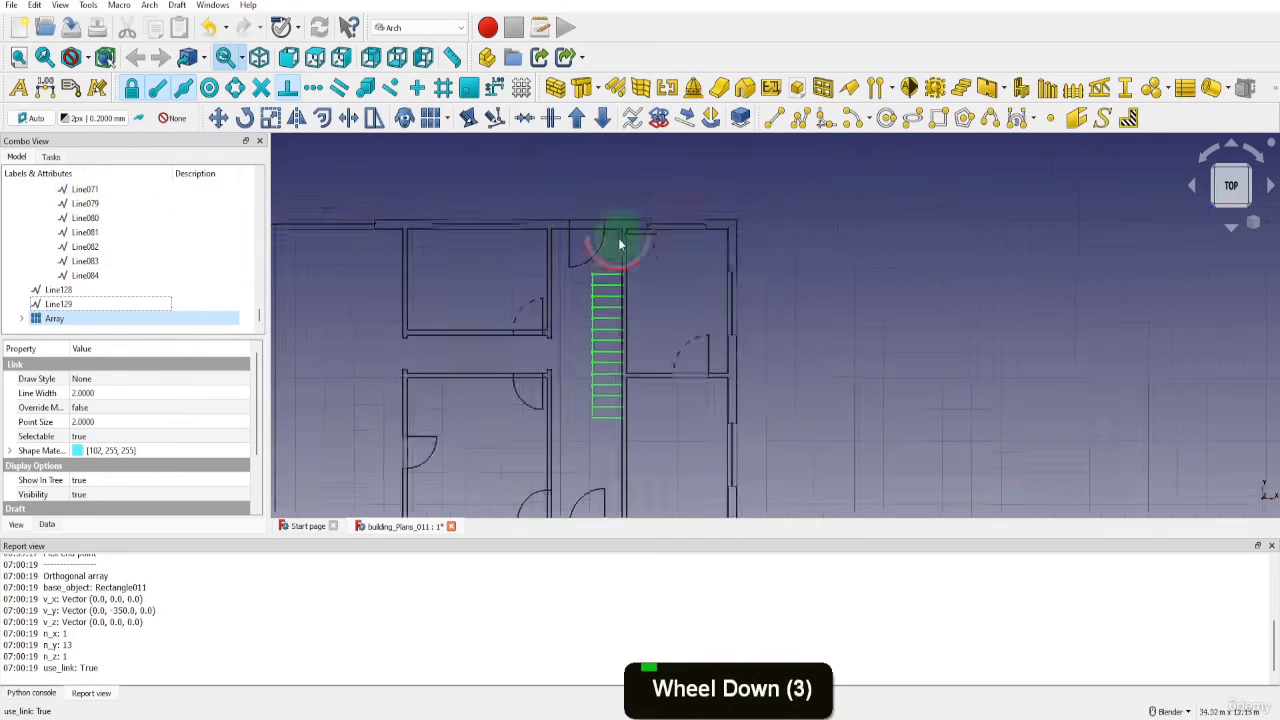
click(21, 318)
click(95, 321)
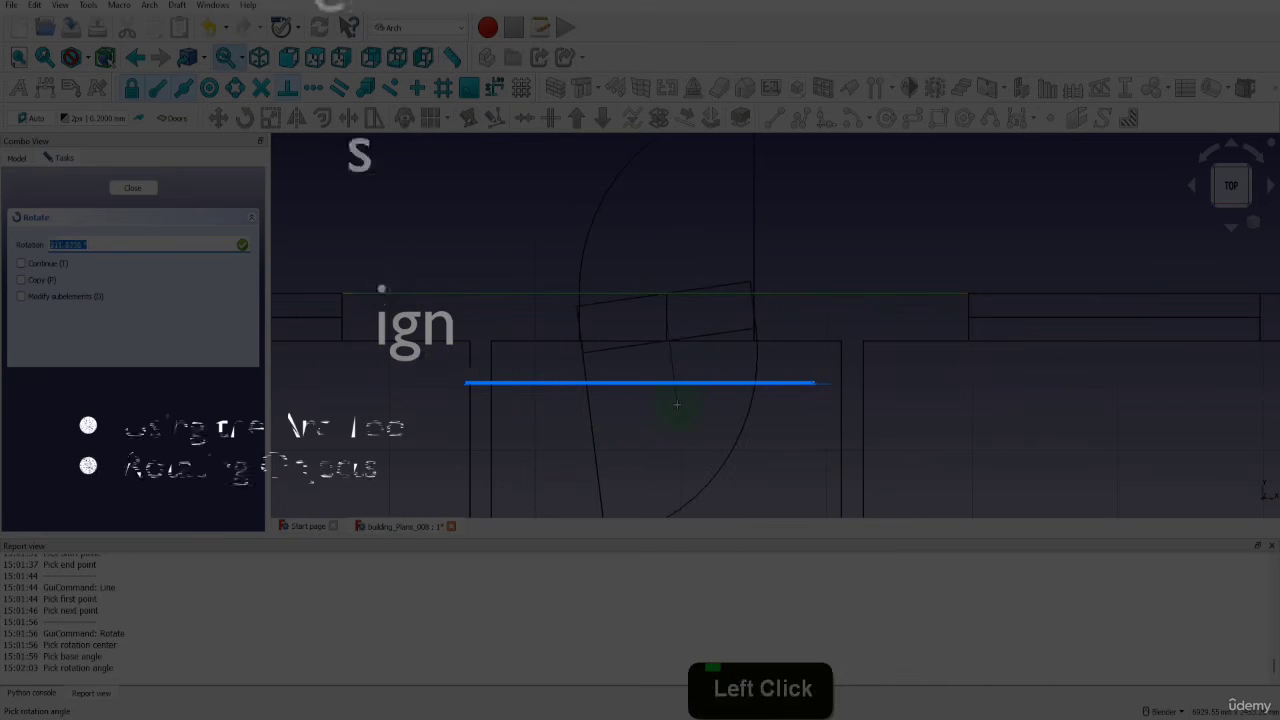
Rotate the selected door rectangle, line and arc by 180° and delete the helper line in the middle of the door opening
text(180)
key(Return)
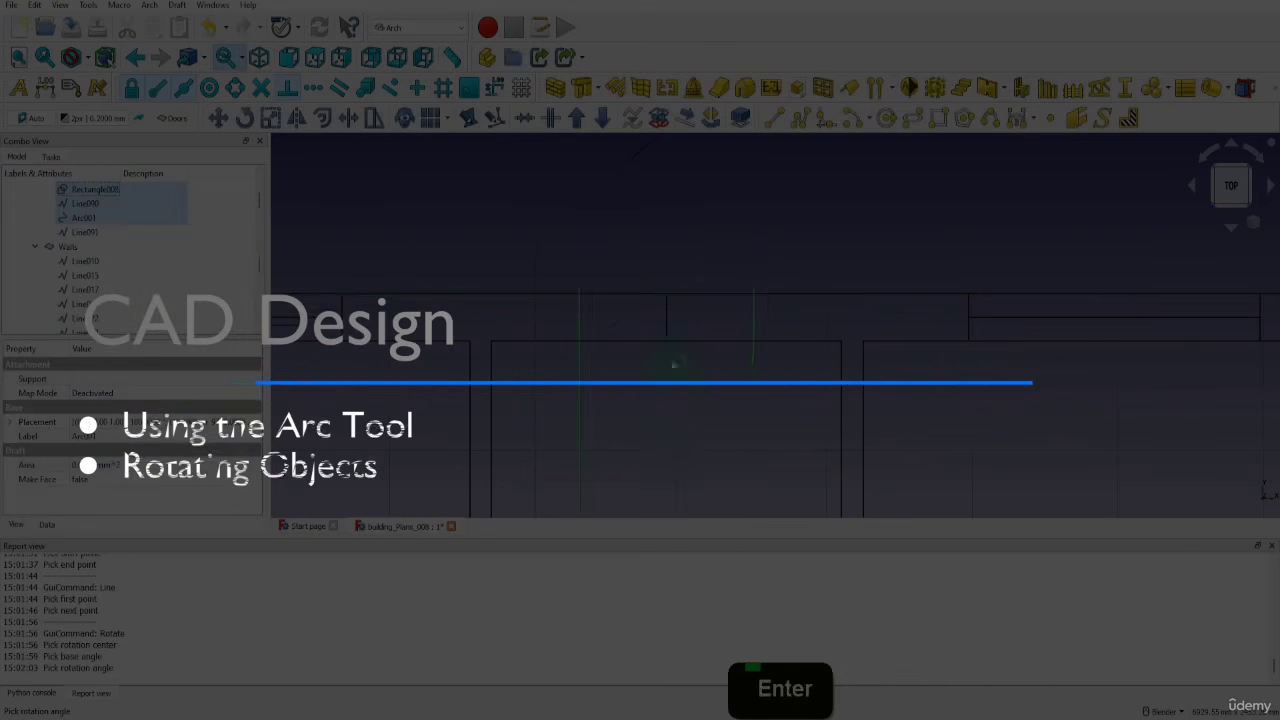
scroll(675, 364, down, 3)
click(667, 337)
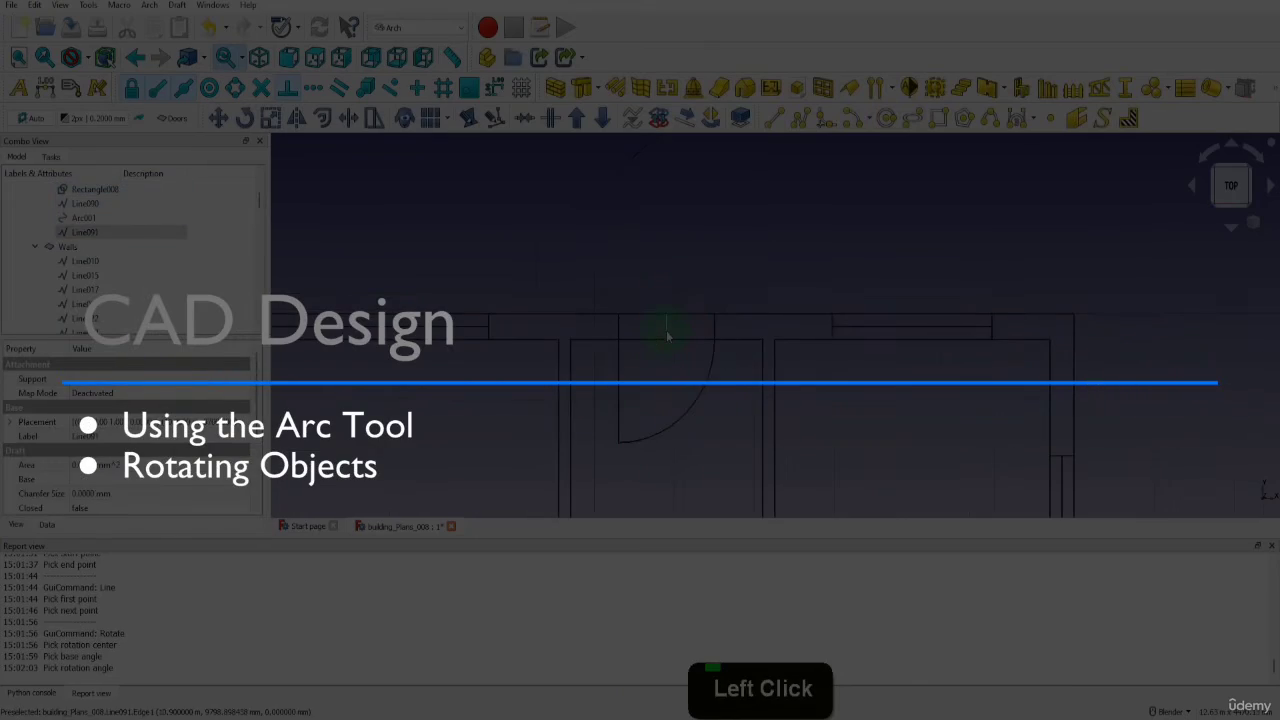
key(Delete)
click(660, 393)
Delete the wire outlining the wraparound window at the plan's left end from the Windows layer
click(35, 245)
click(35, 260)
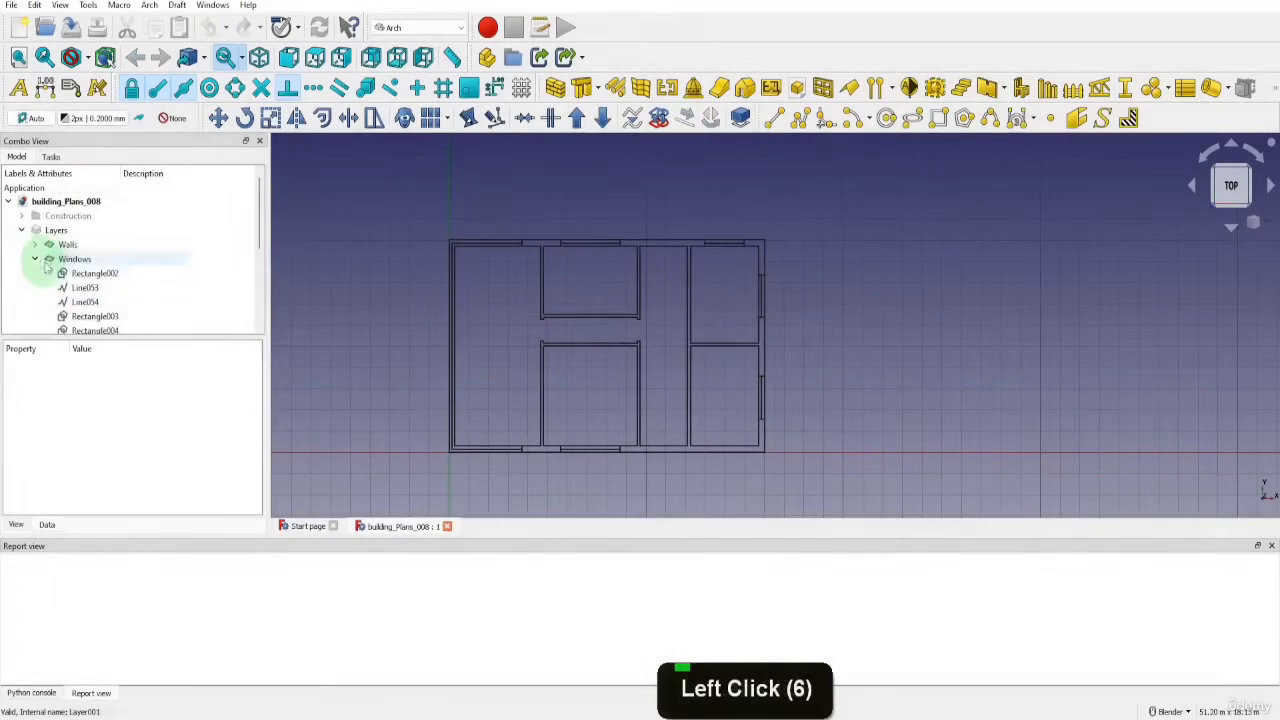
scroll(93, 273, down, 1)
scroll(93, 273, down, 3)
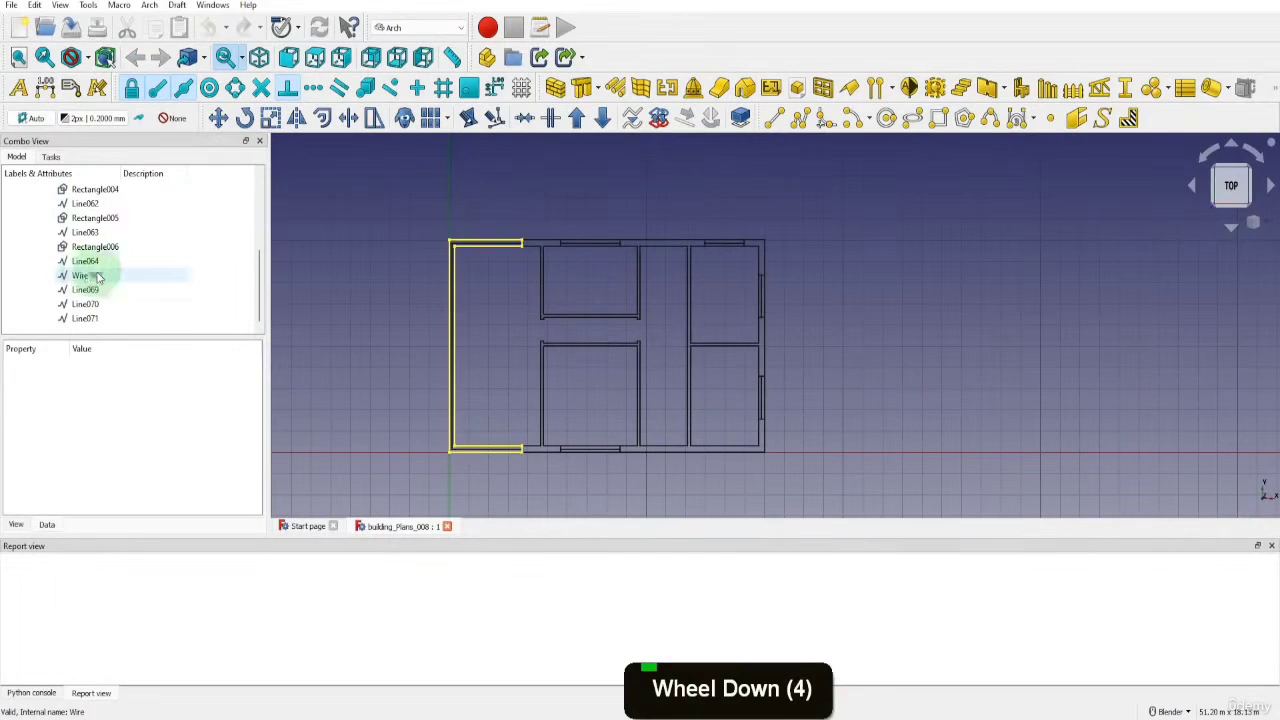
click(82, 275)
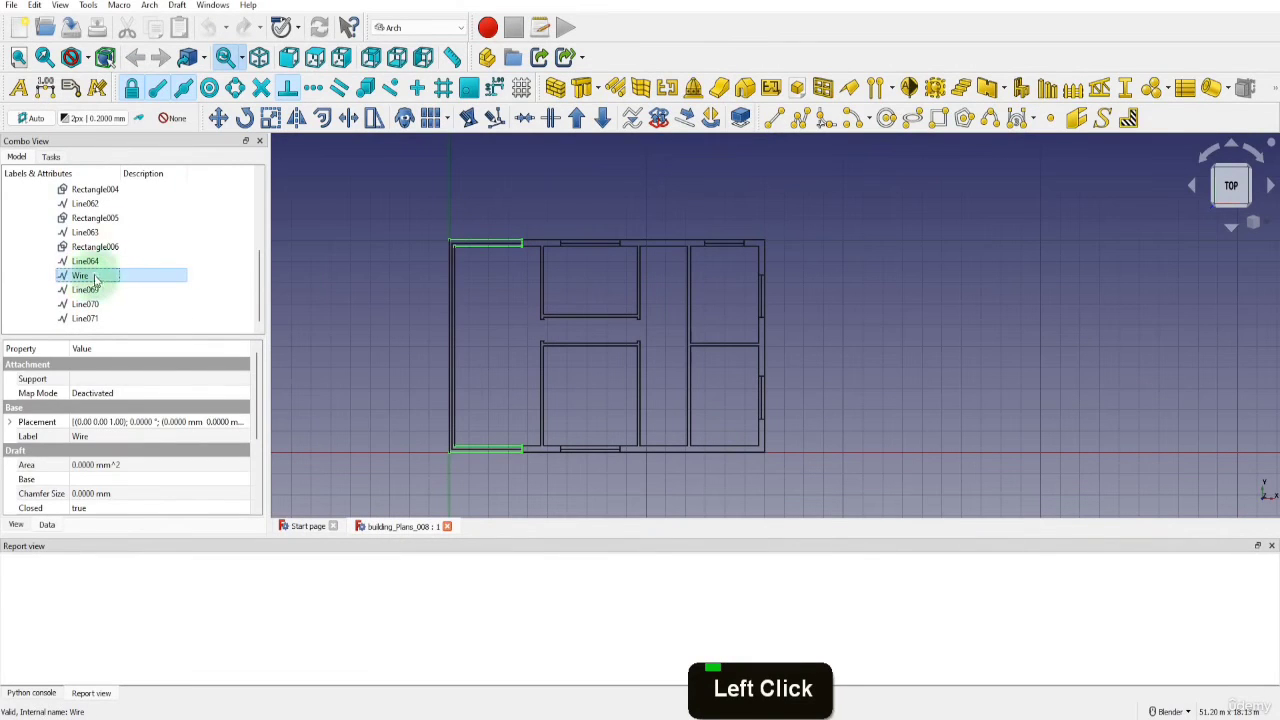
key(Delete)
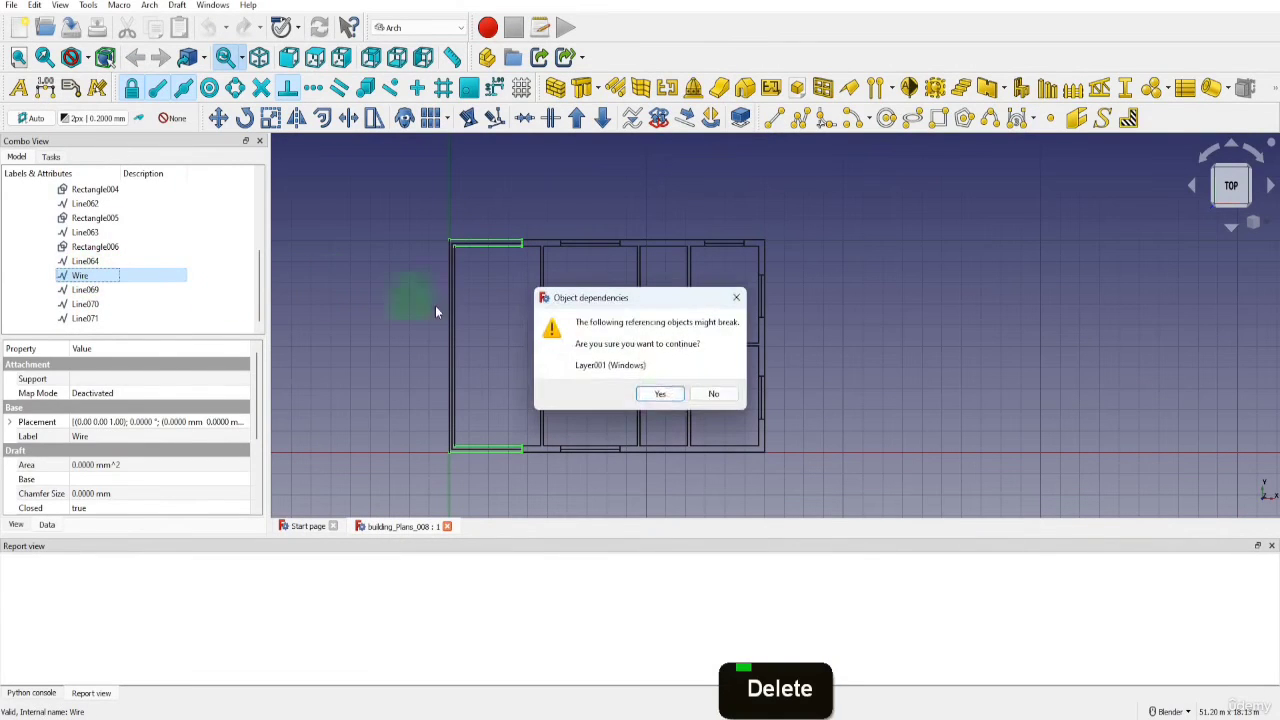
click(662, 395)
Make Windows the active layer and draw a 3700 mm line from the plan's lower left outer corner along the bottom edge
click(172, 118)
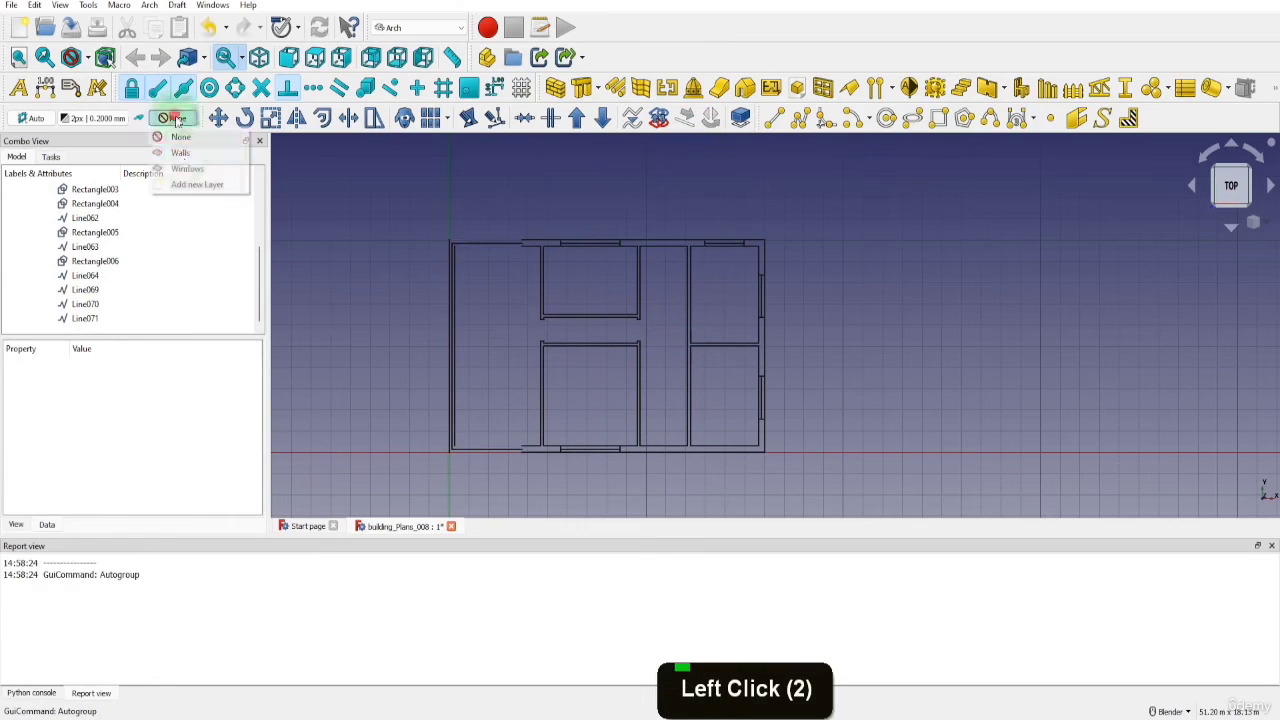
click(186, 168)
click(773, 118)
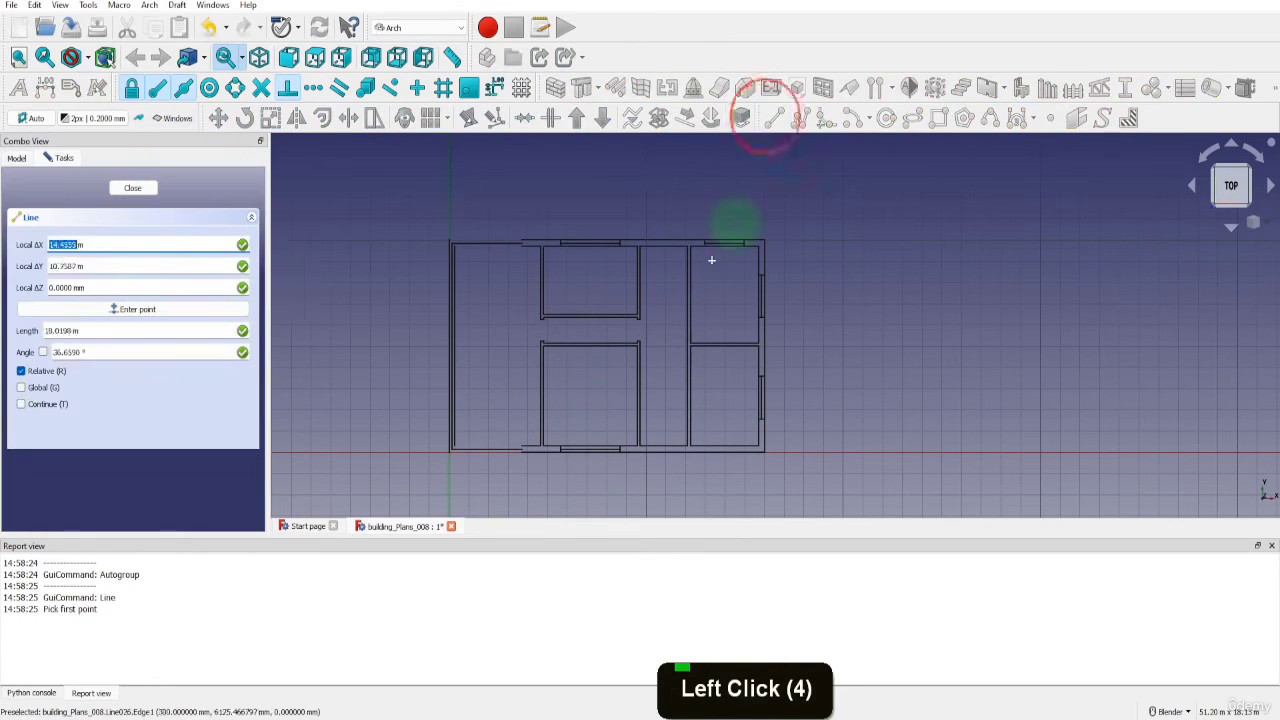
scroll(440, 445, up, 7)
click(462, 426)
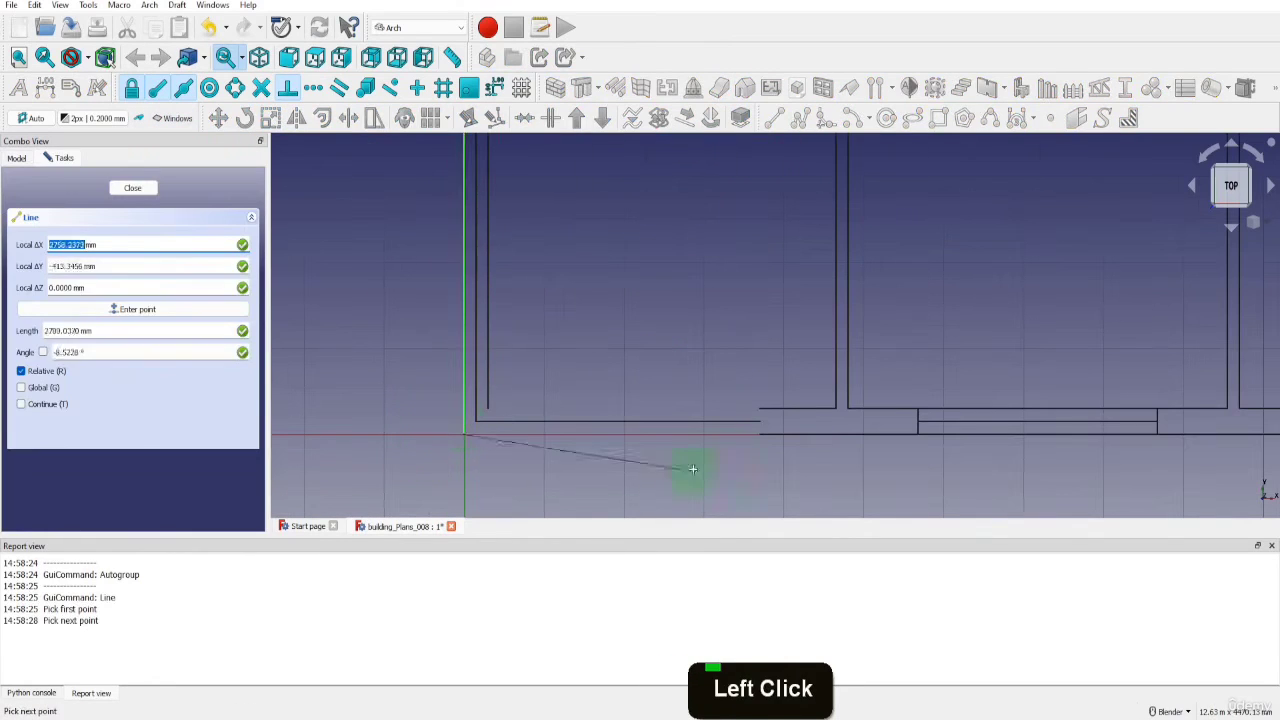
click(763, 434)
Close the bottom window's right end with a vertical line and draw its inner edge to the lower left inner corner
scroll(763, 434, up, 4)
key(l)
key(i)
click(758, 434)
click(751, 378)
key(l)
key(i)
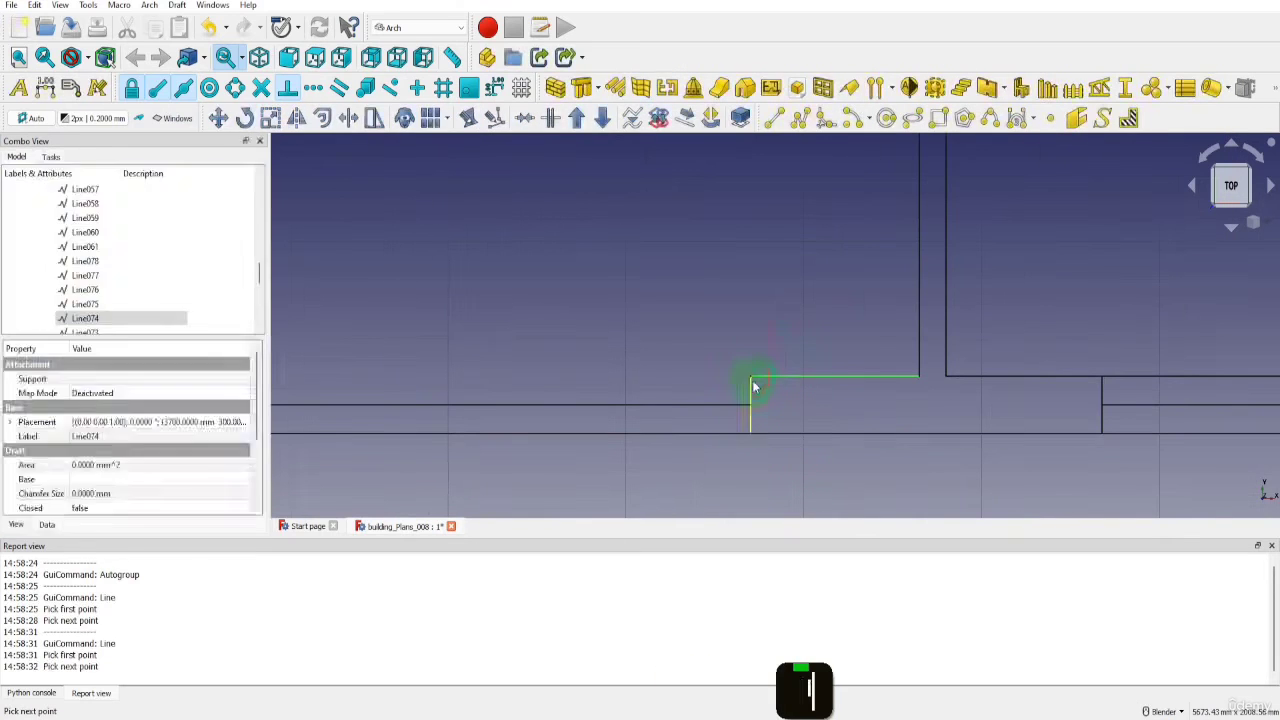
click(751, 378)
scroll(751, 378, down, 3)
click(420, 374)
Draw the top window's inner edge from the room's upper left inner corner to the end of the wall segment
scroll(495, 386, down, 5)
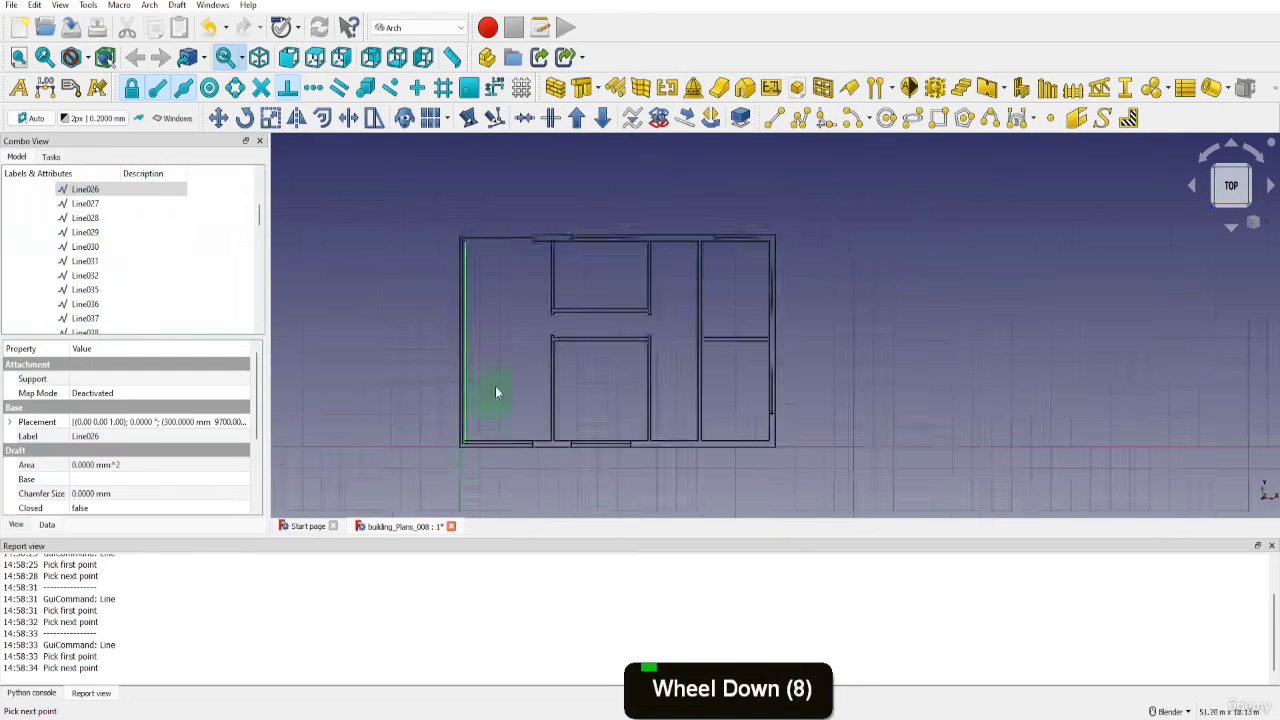
scroll(476, 207, up, 9)
key(l)
key(i)
click(419, 255)
click(828, 250)
Close the top window's right end with a vertical line and draw its outer edge to the upper left outer corner
key(l)
key(i)
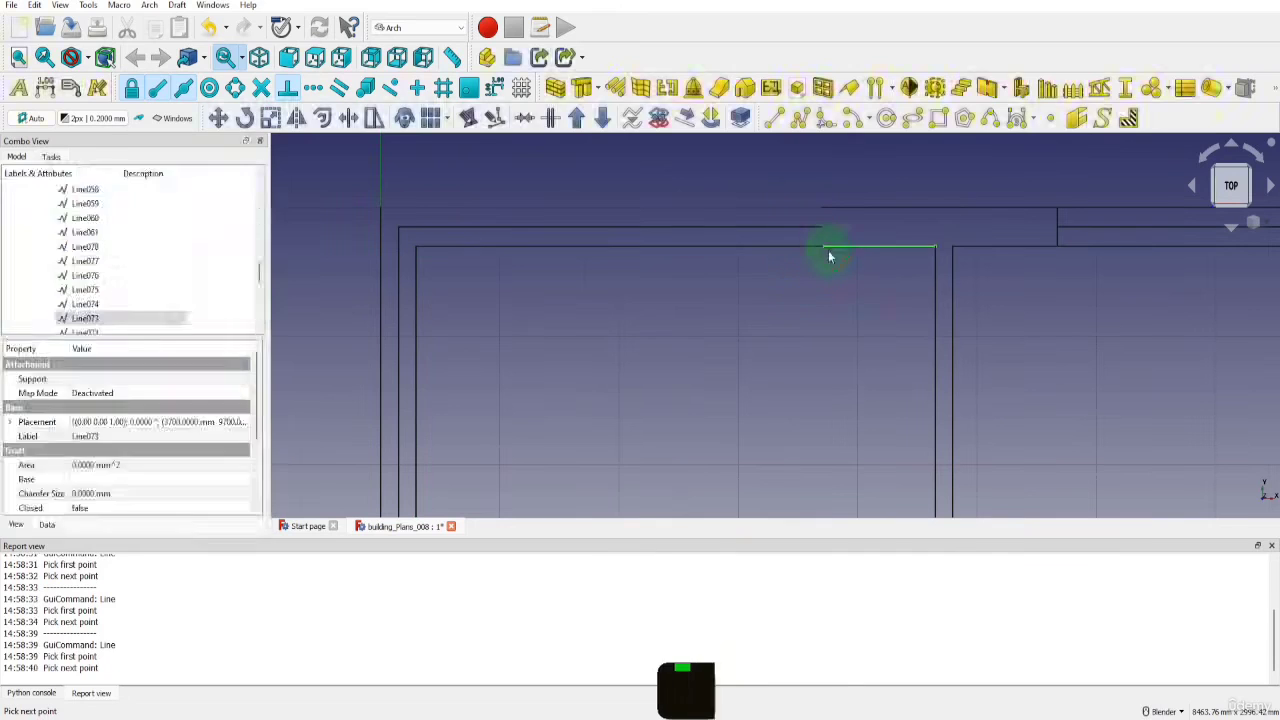
click(828, 249)
click(832, 210)
key(l)
key(i)
click(830, 209)
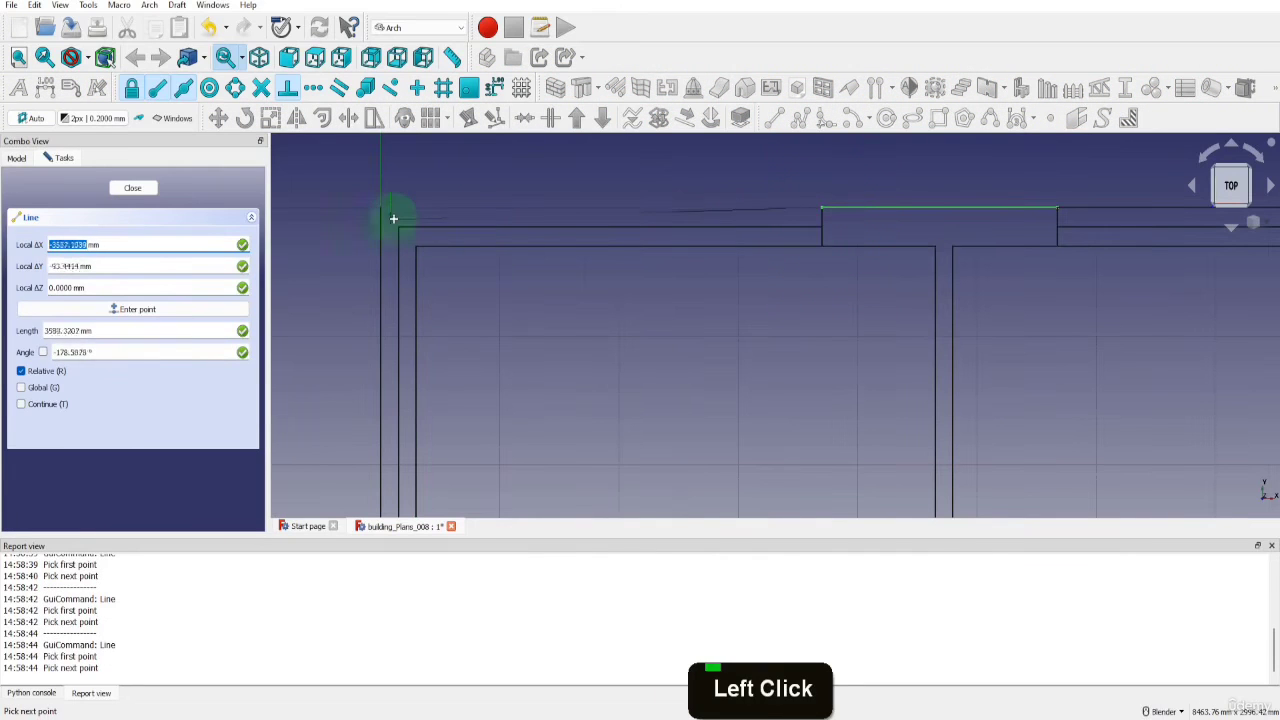
click(377, 209)
scroll(381, 211, down, 9)
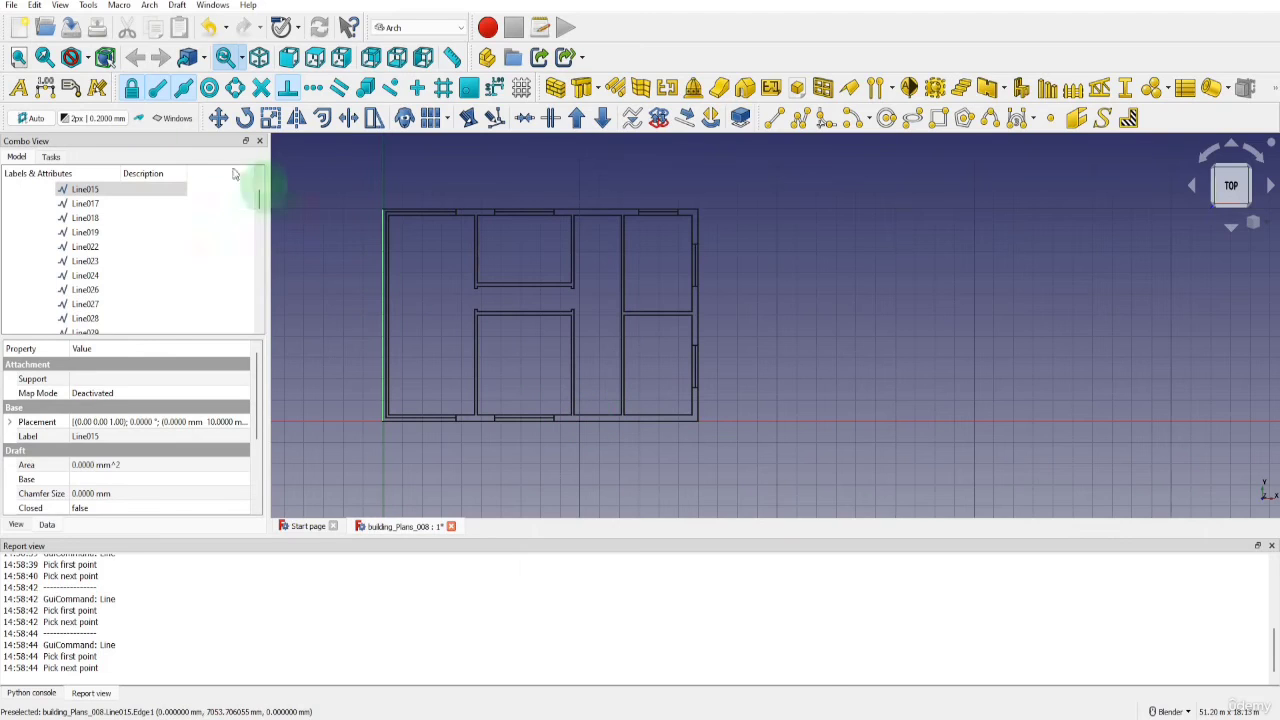
Add a new layer named Doors and make it the active layer
click(172, 118)
click(194, 186)
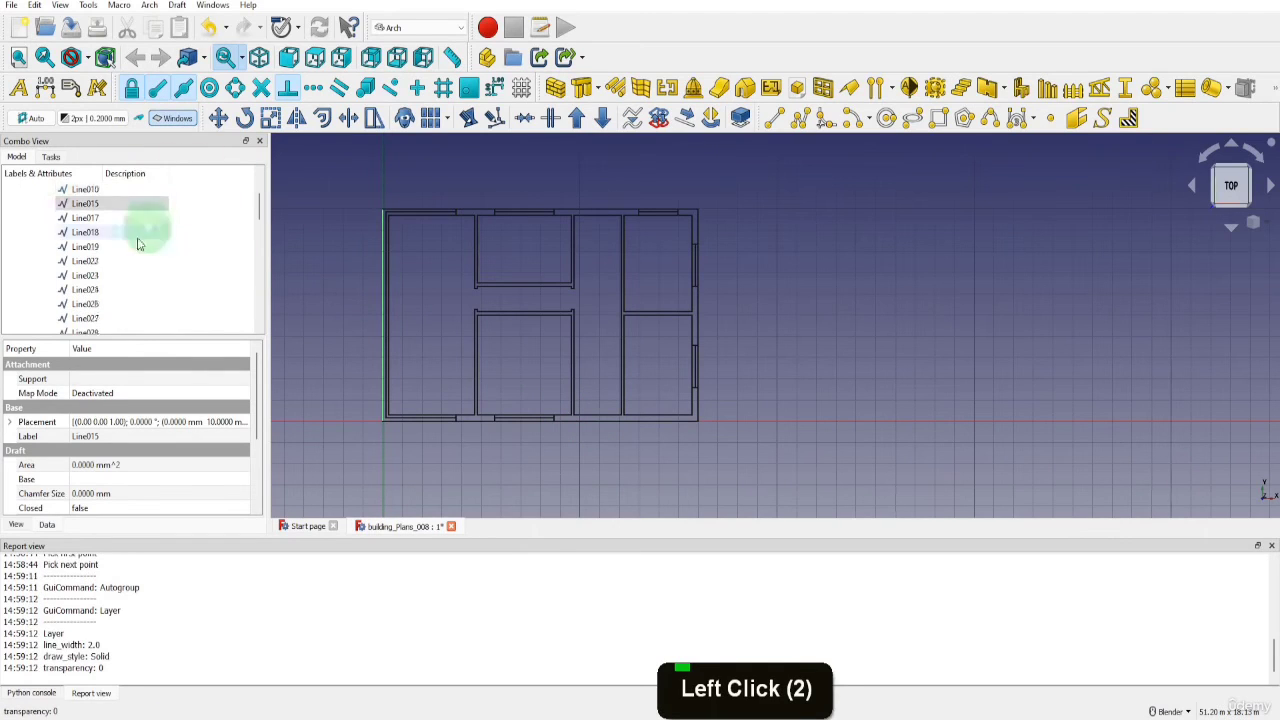
scroll(88, 248, up, 8)
double_click(62, 244)
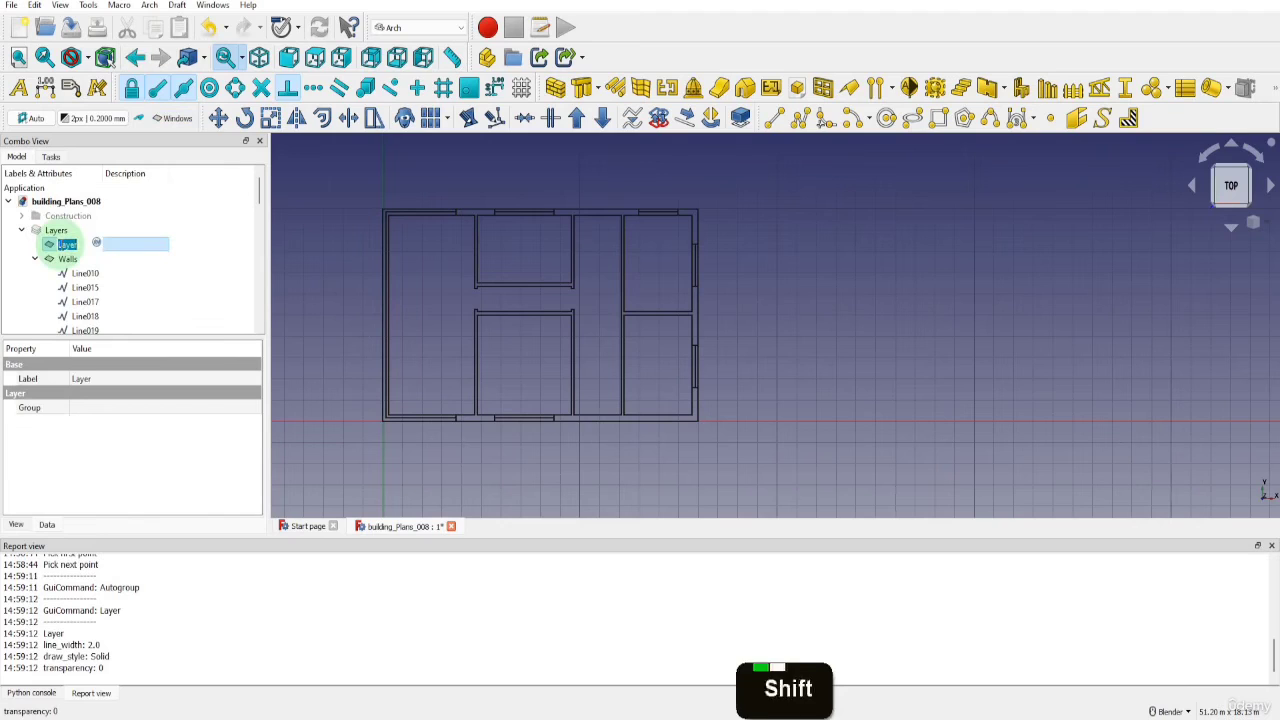
text(Doors)
key(Return)
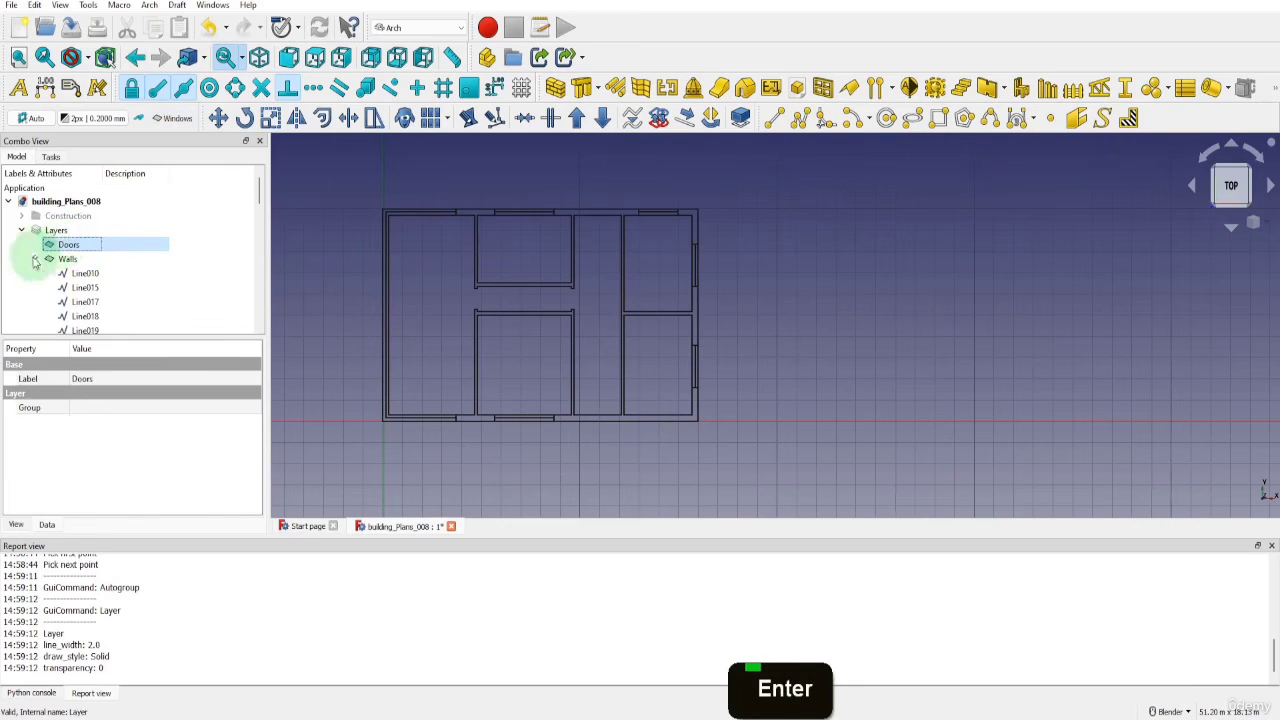
click(35, 258)
click(62, 244)
click(170, 119)
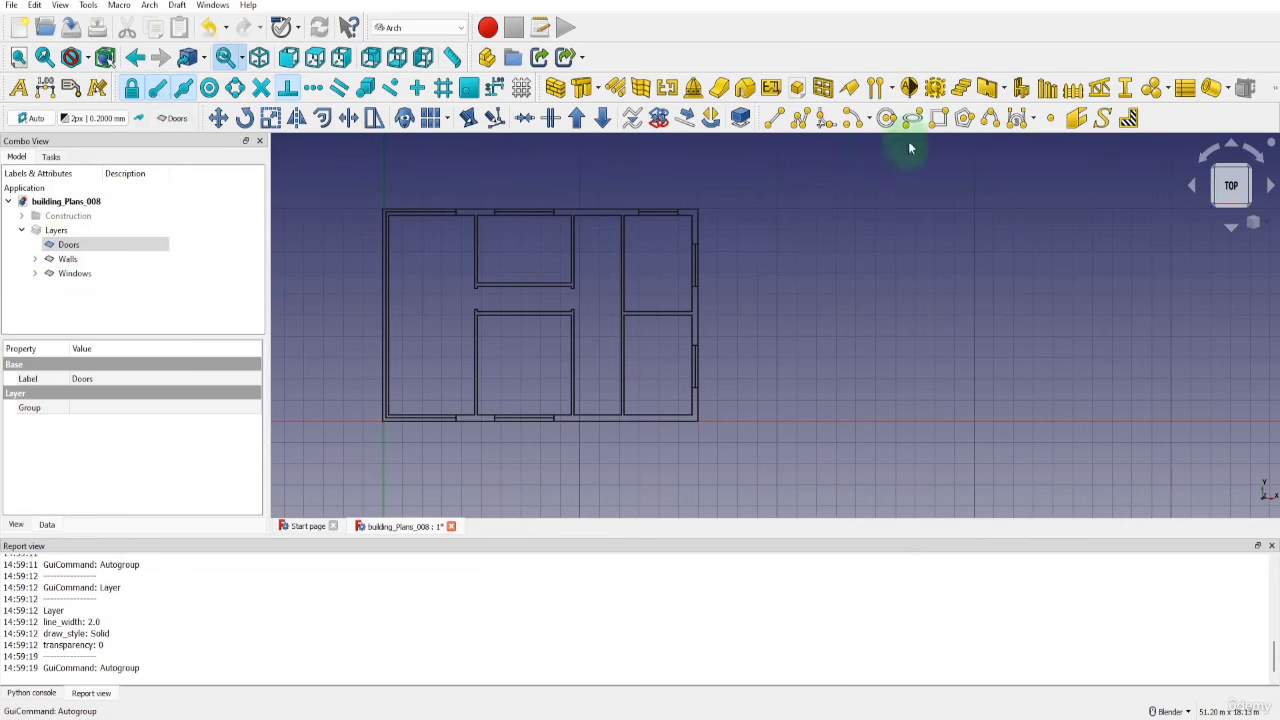
Draw a 1200 mm by 300 mm rectangle in the empty space beside the plan's lower right corner
click(939, 118)
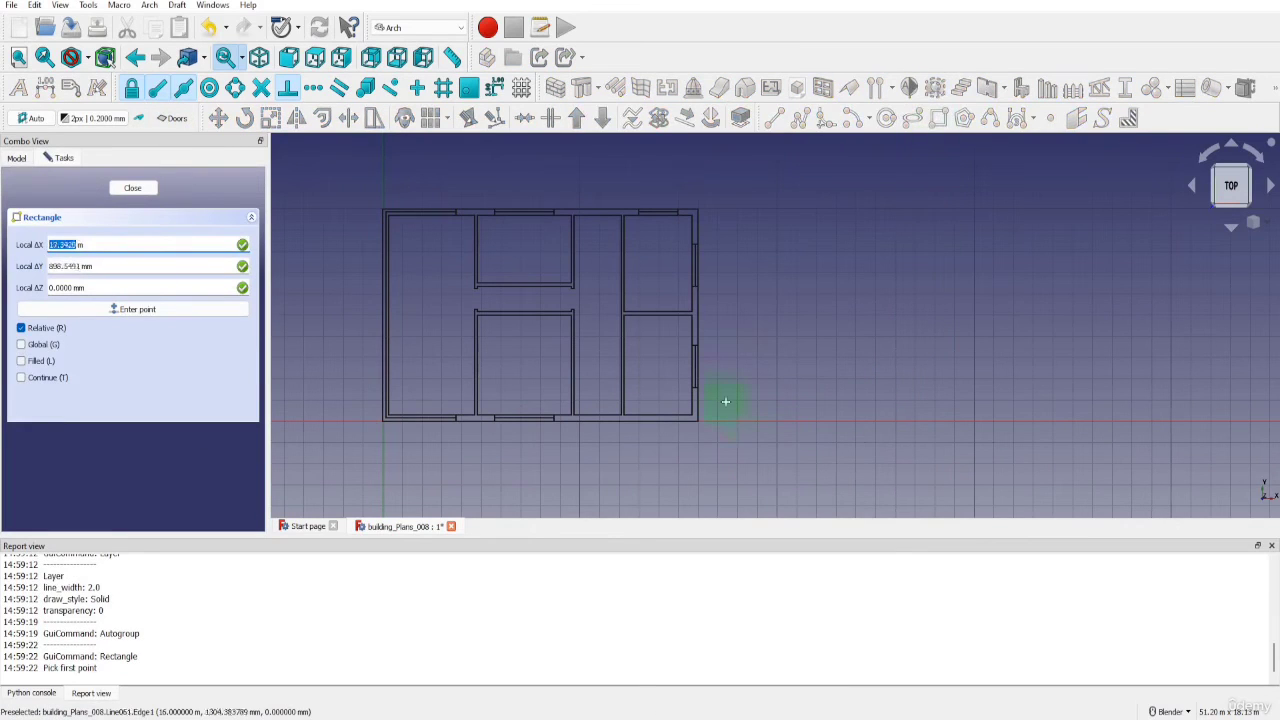
click(744, 417)
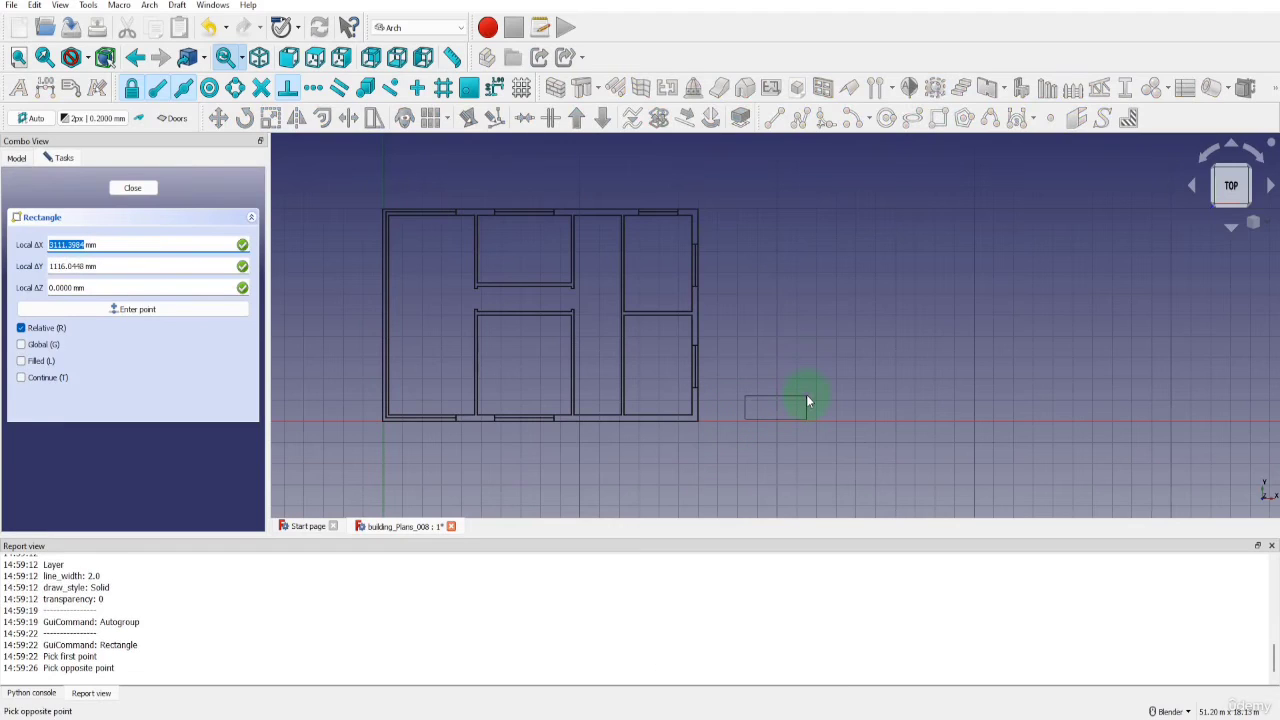
text(1200)
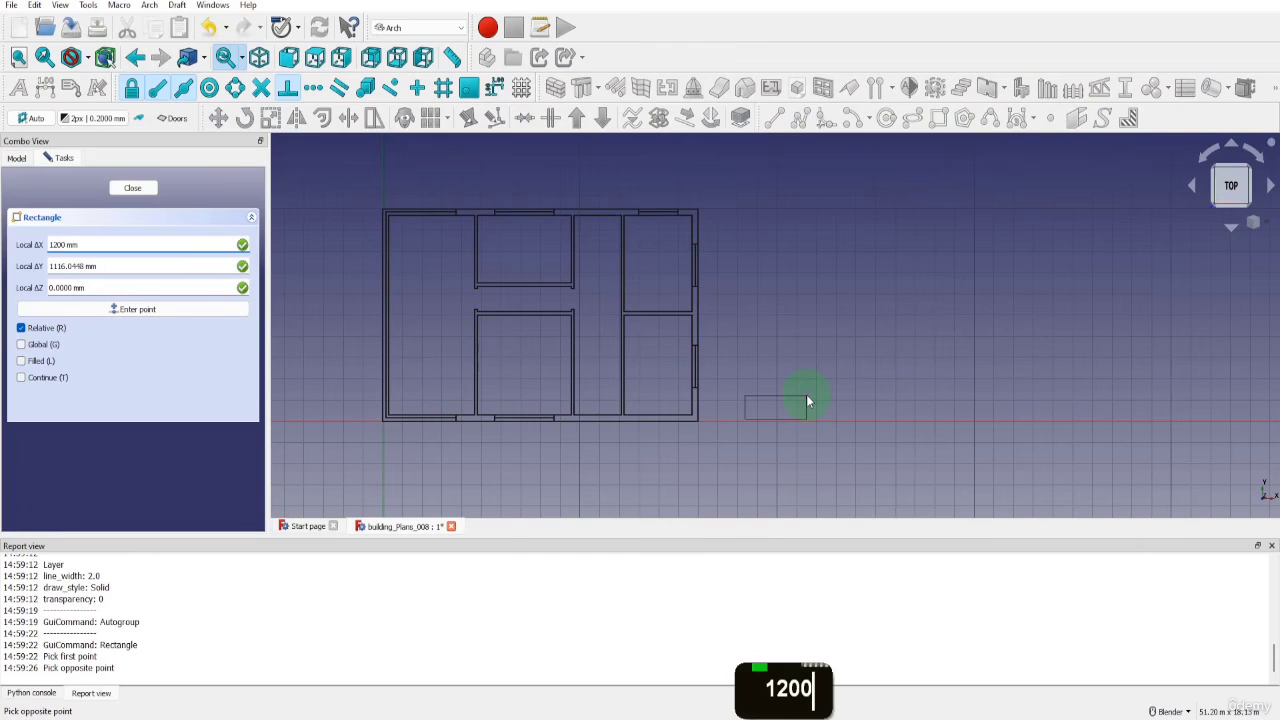
key(Return)
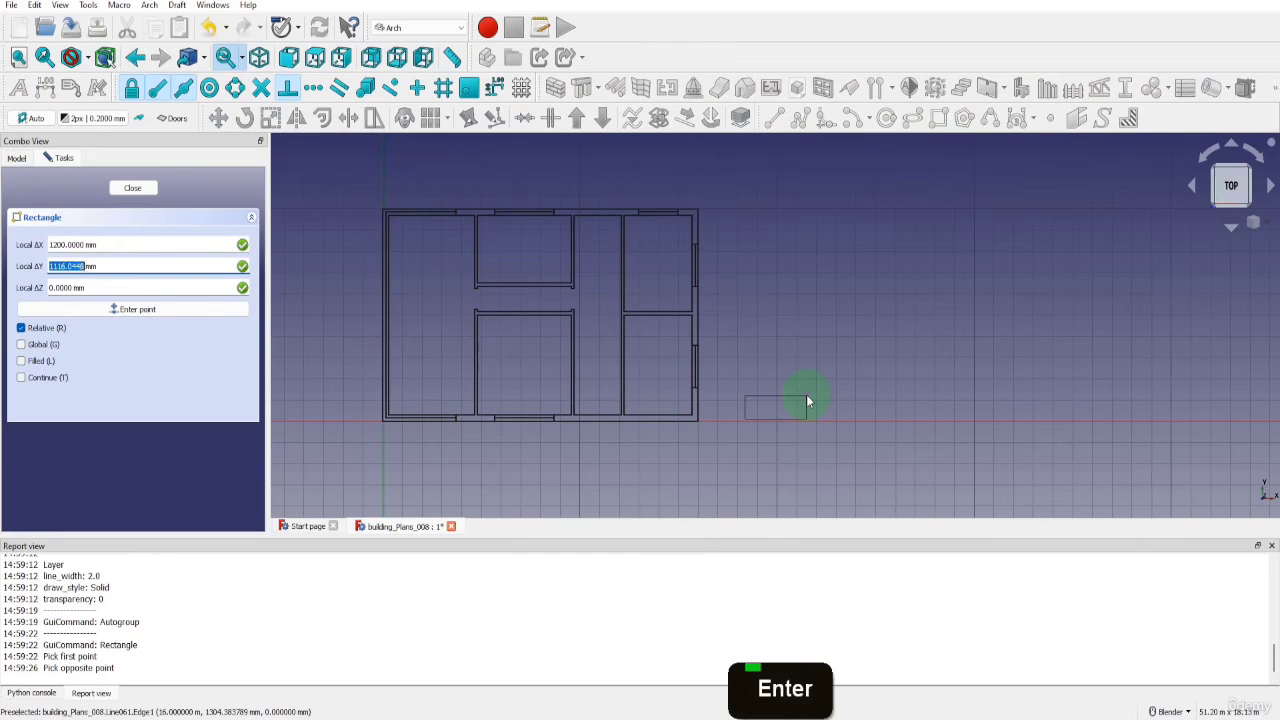
text(300)
key(Return)
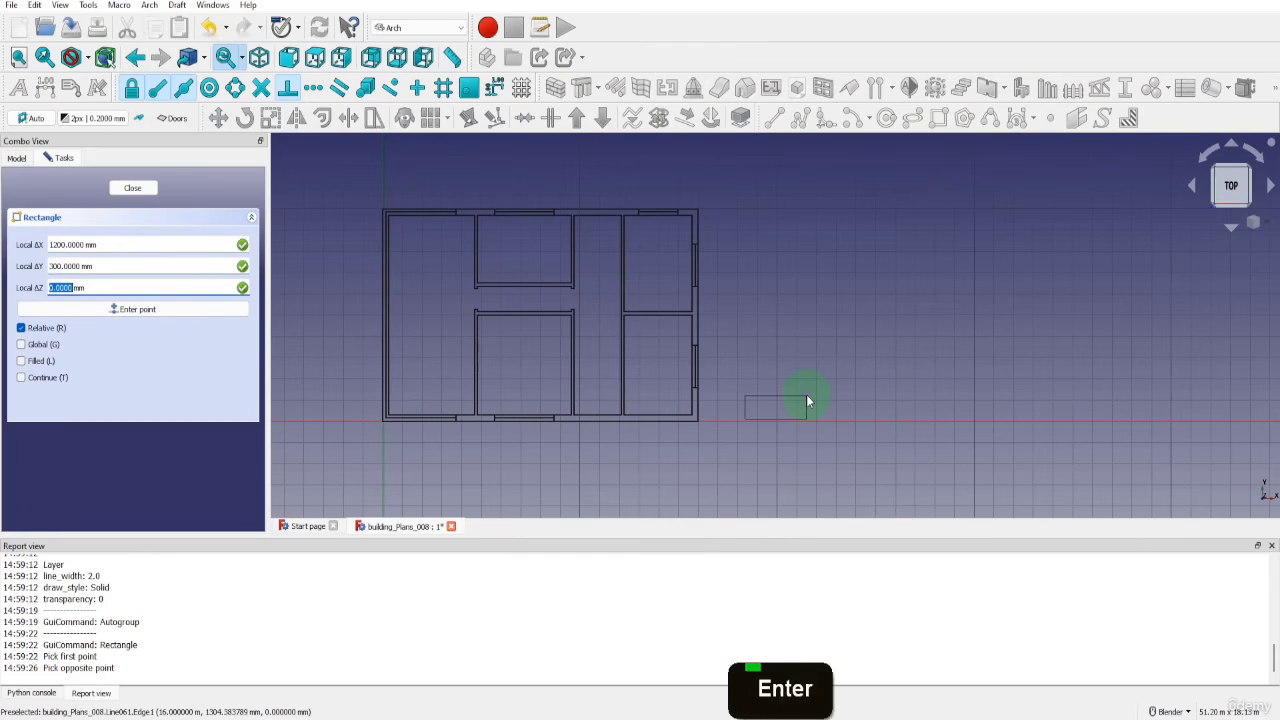
text(0)
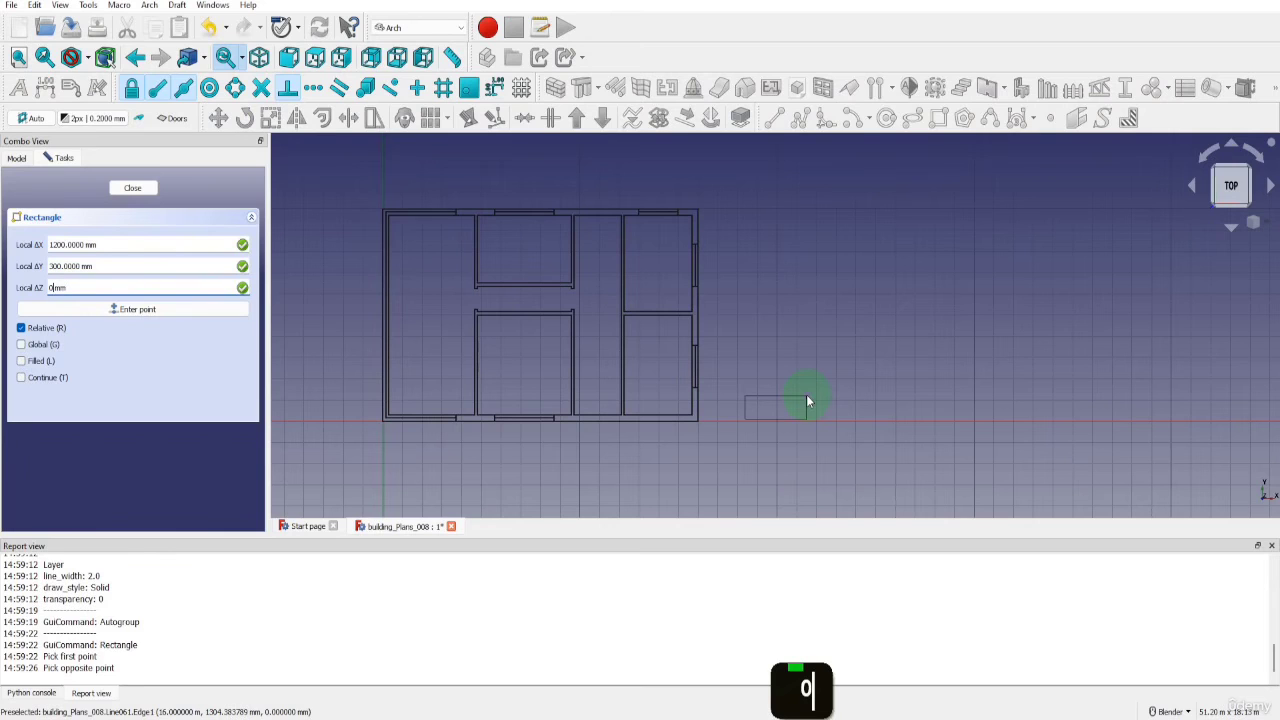
key(Return)
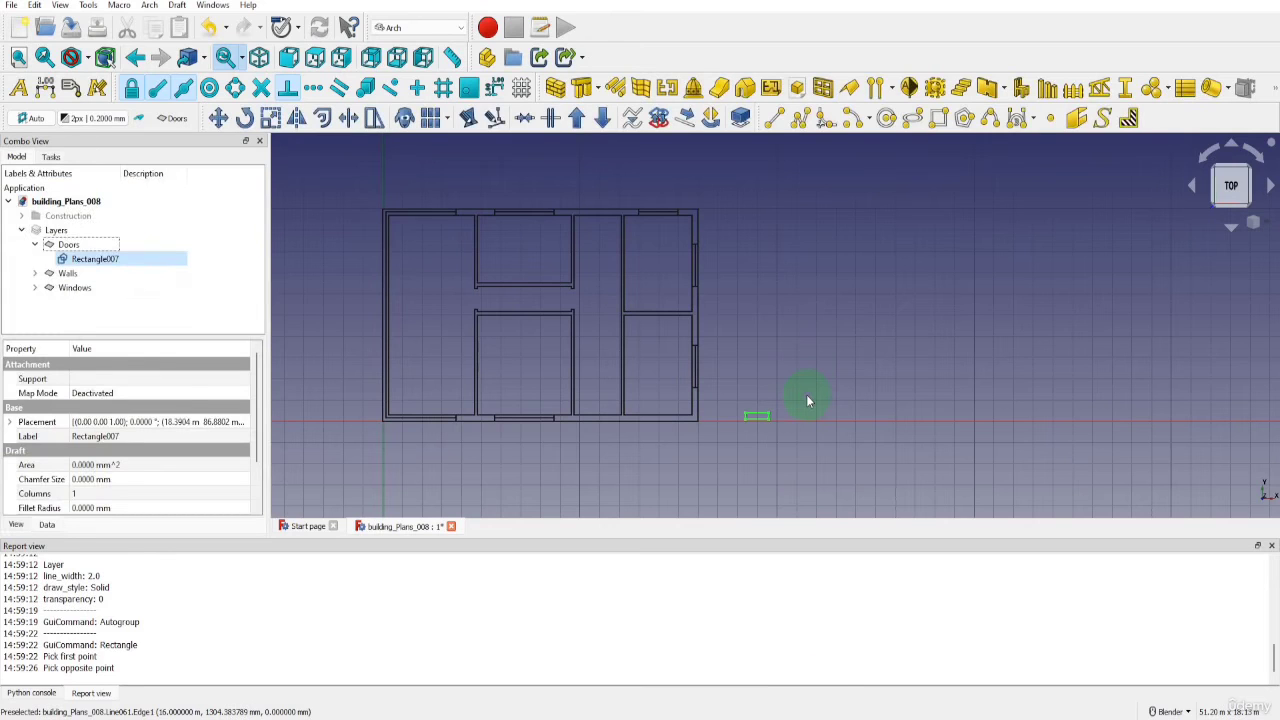
Draw a 1200 mm vertical line upward from the rectangle's upper right corner as the door leaf
click(773, 118)
scroll(760, 420, up, 8)
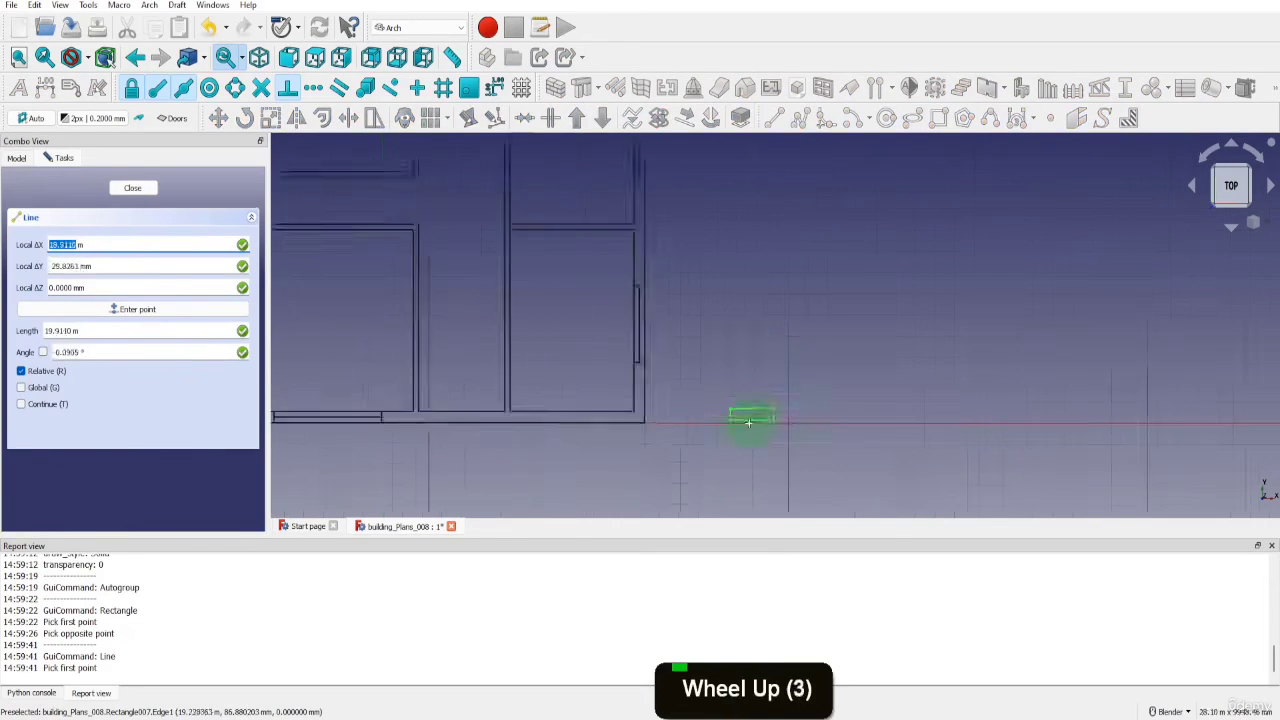
scroll(810, 397, up, 2)
click(817, 381)
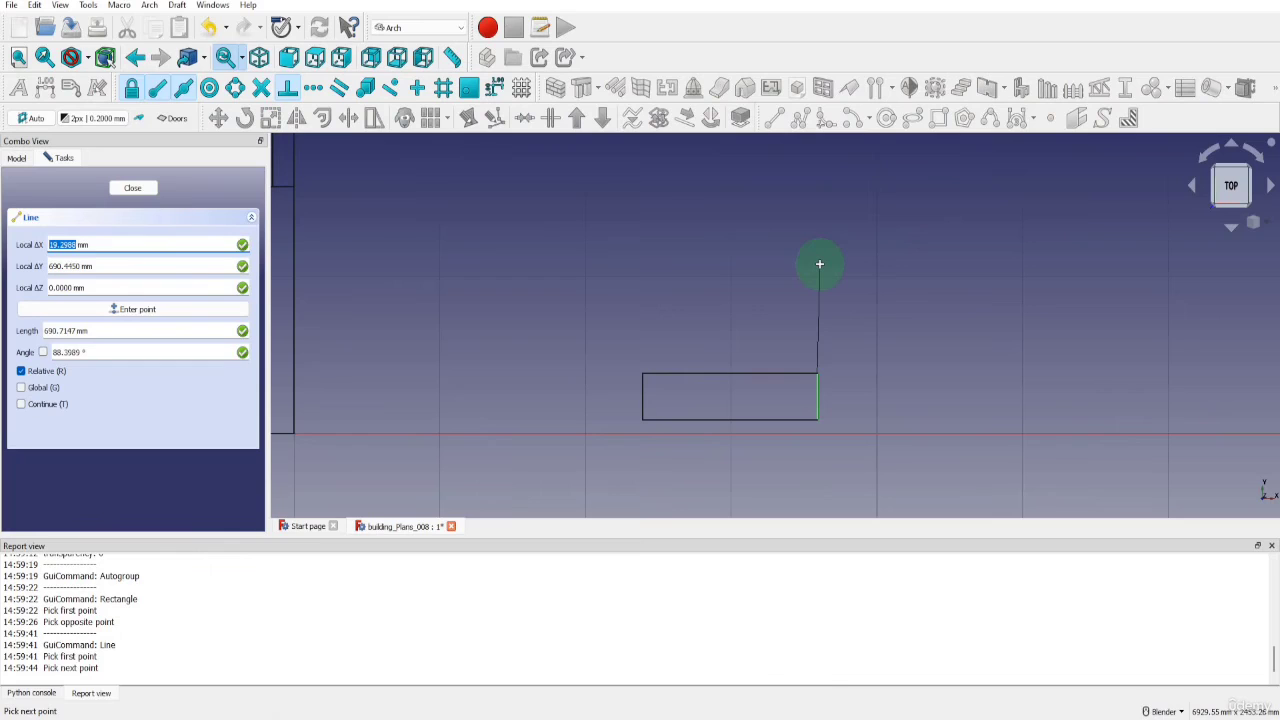
text(y1200)
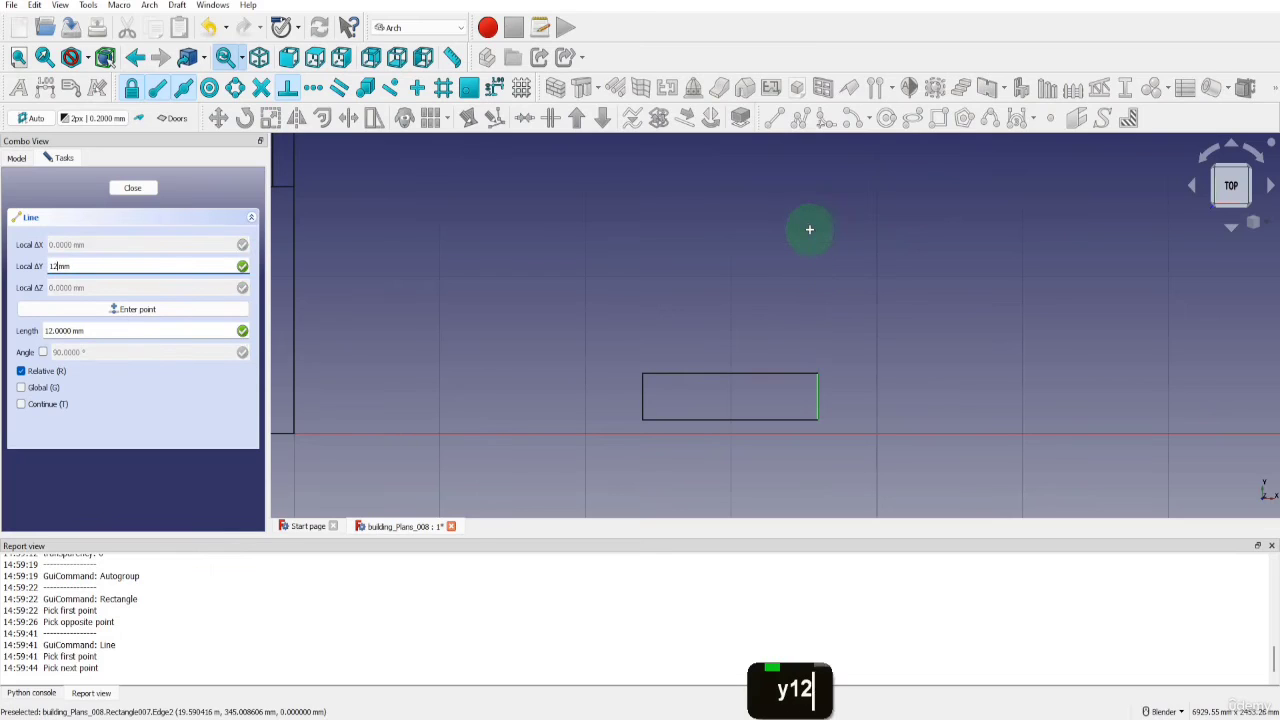
key(Return)
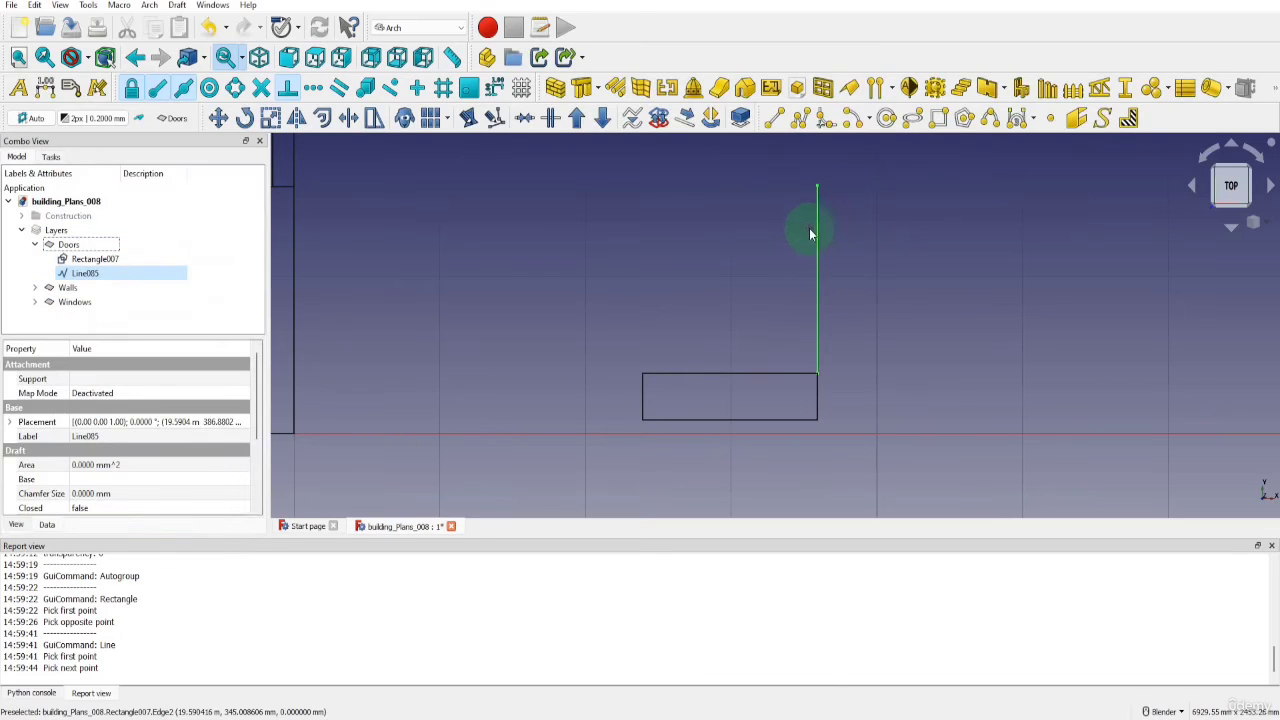
Draw a 1200 mm radius door swing arc centred on the rectangle's upper right corner, from the leaf's top end to the rectangle's upper left corner
click(846, 119)
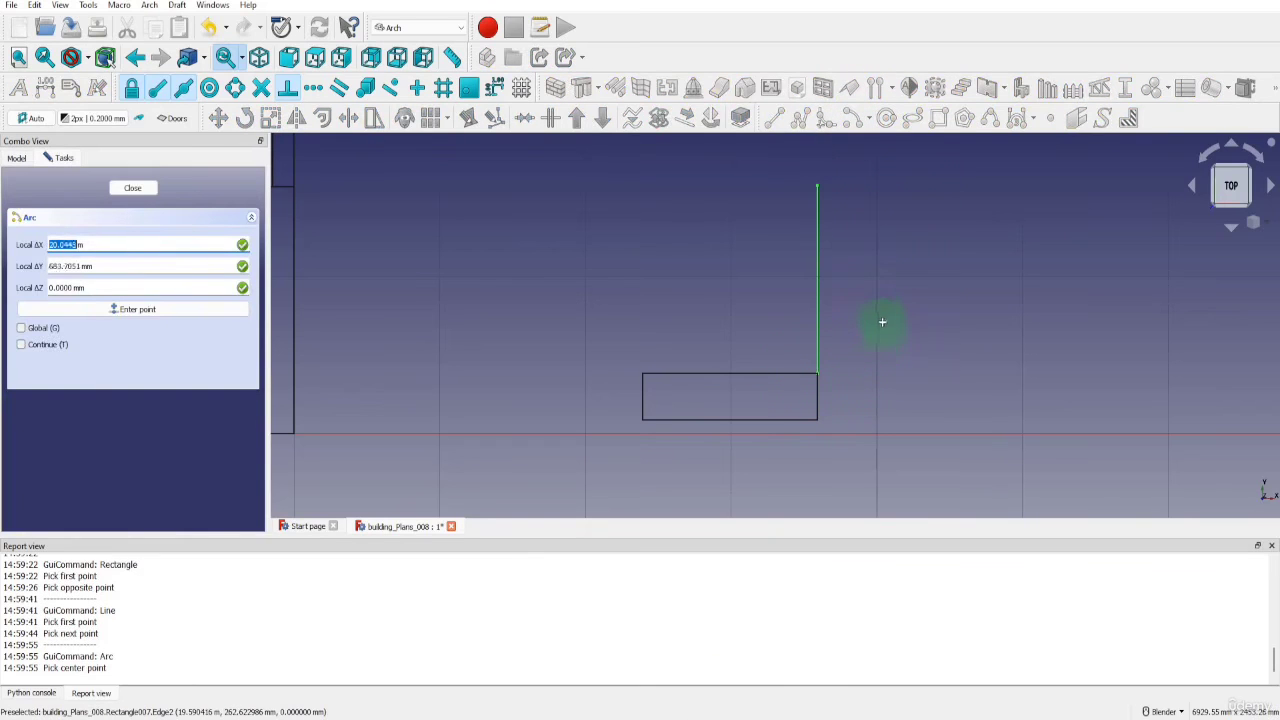
click(818, 366)
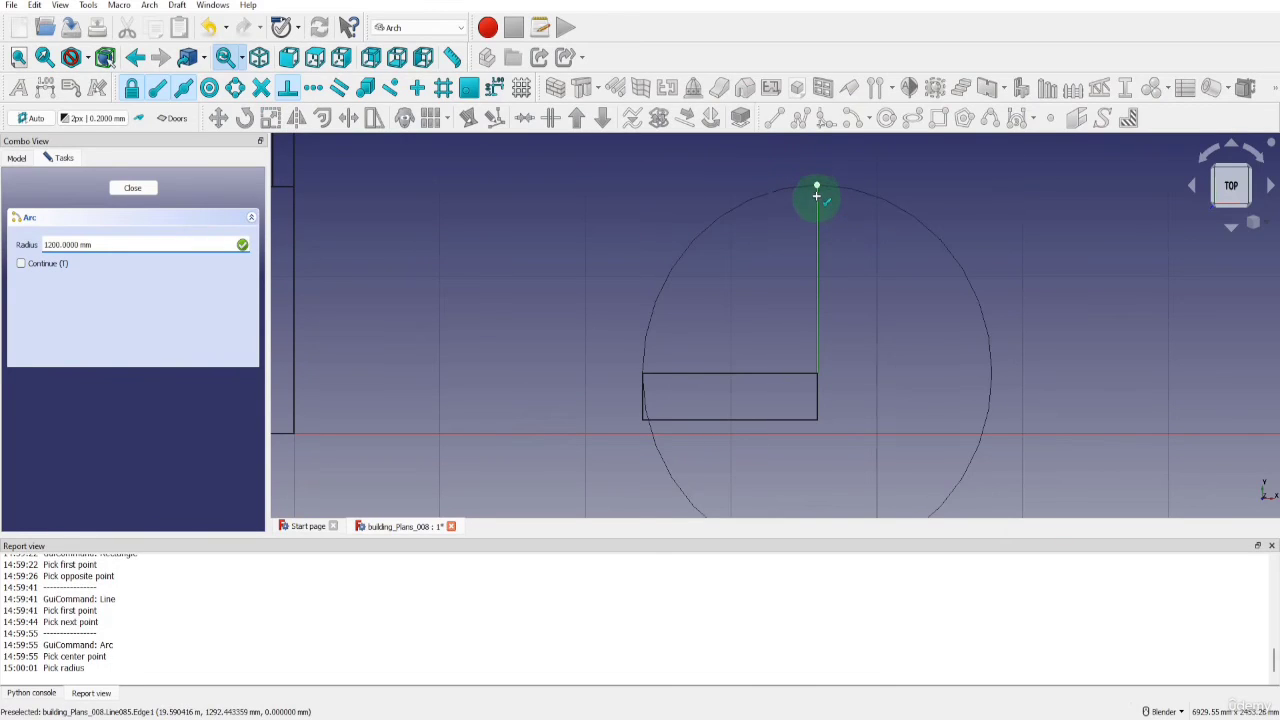
click(816, 194)
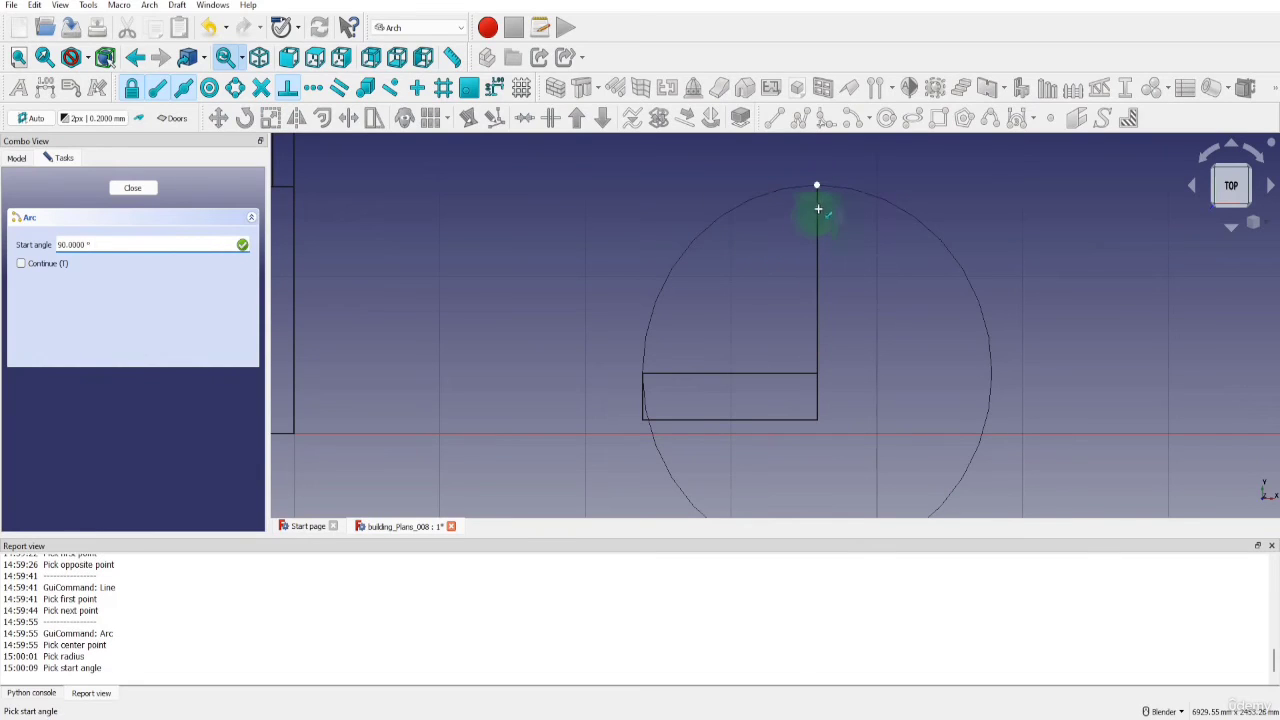
click(816, 194)
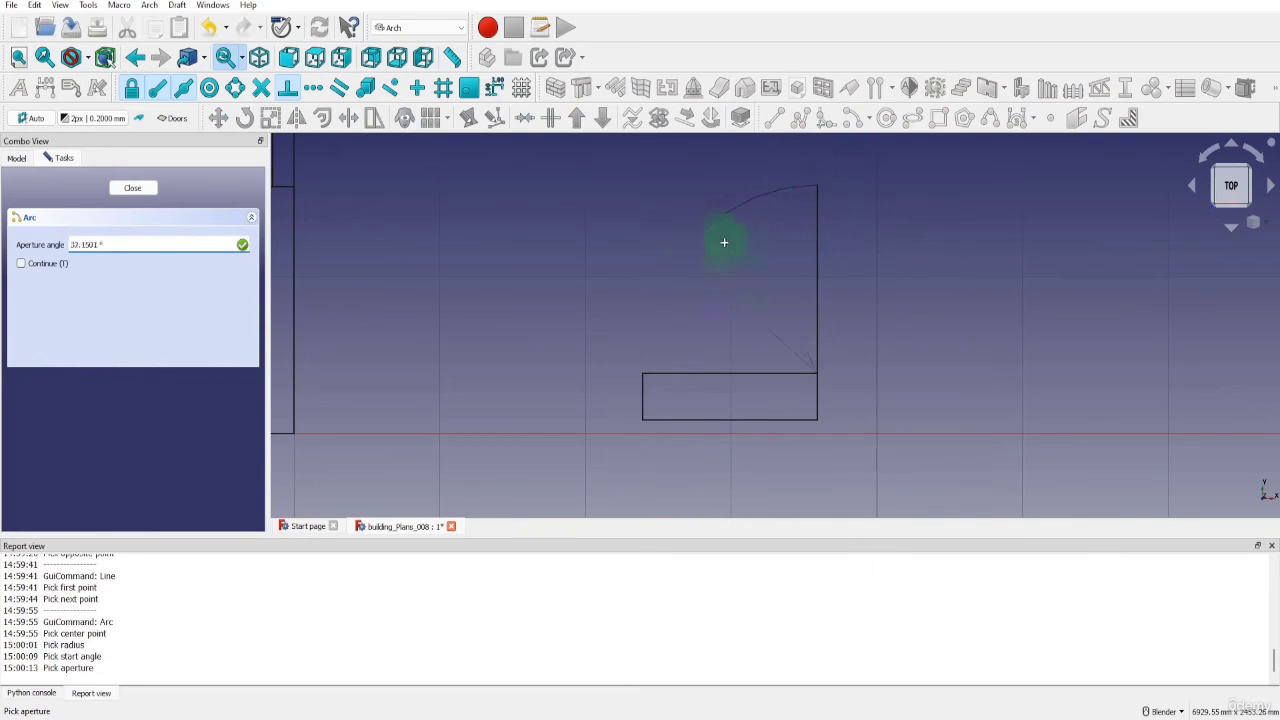
click(648, 372)
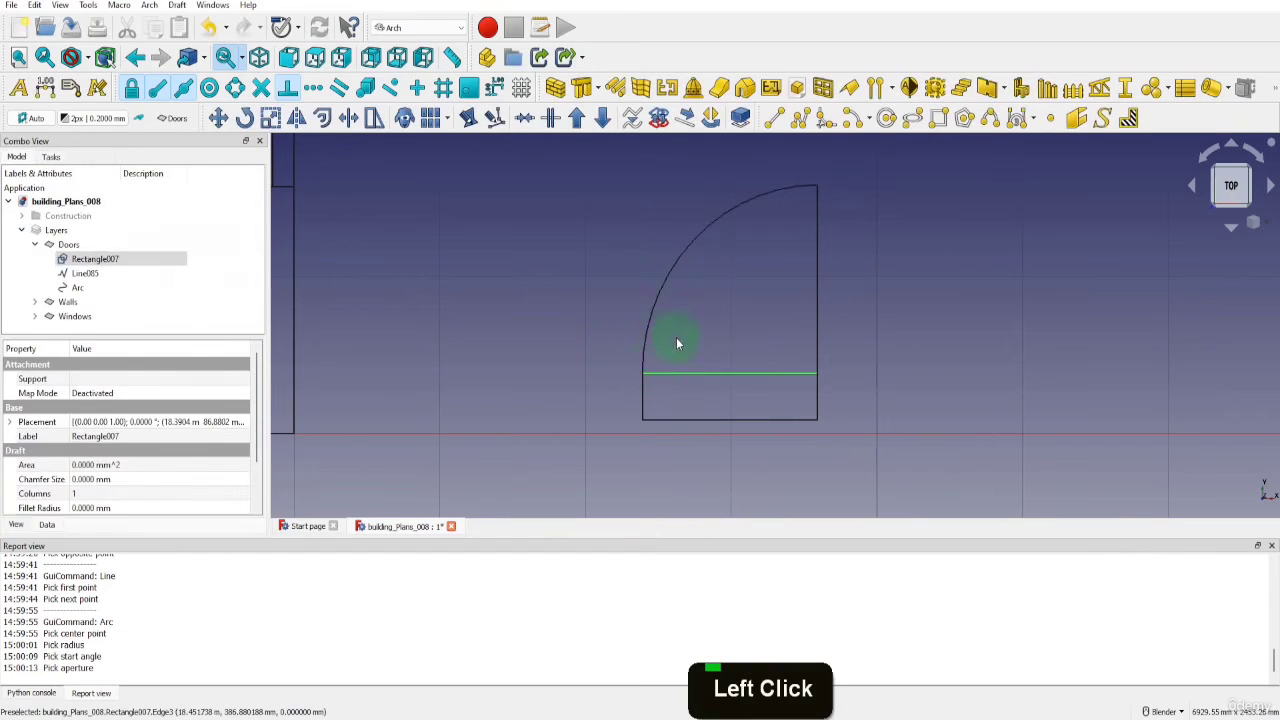
Move the rectangle, leaf line and arc from the rectangle's top edge midpoint to the midpoint of the hallway's bottom inner wall line
click(80, 287)
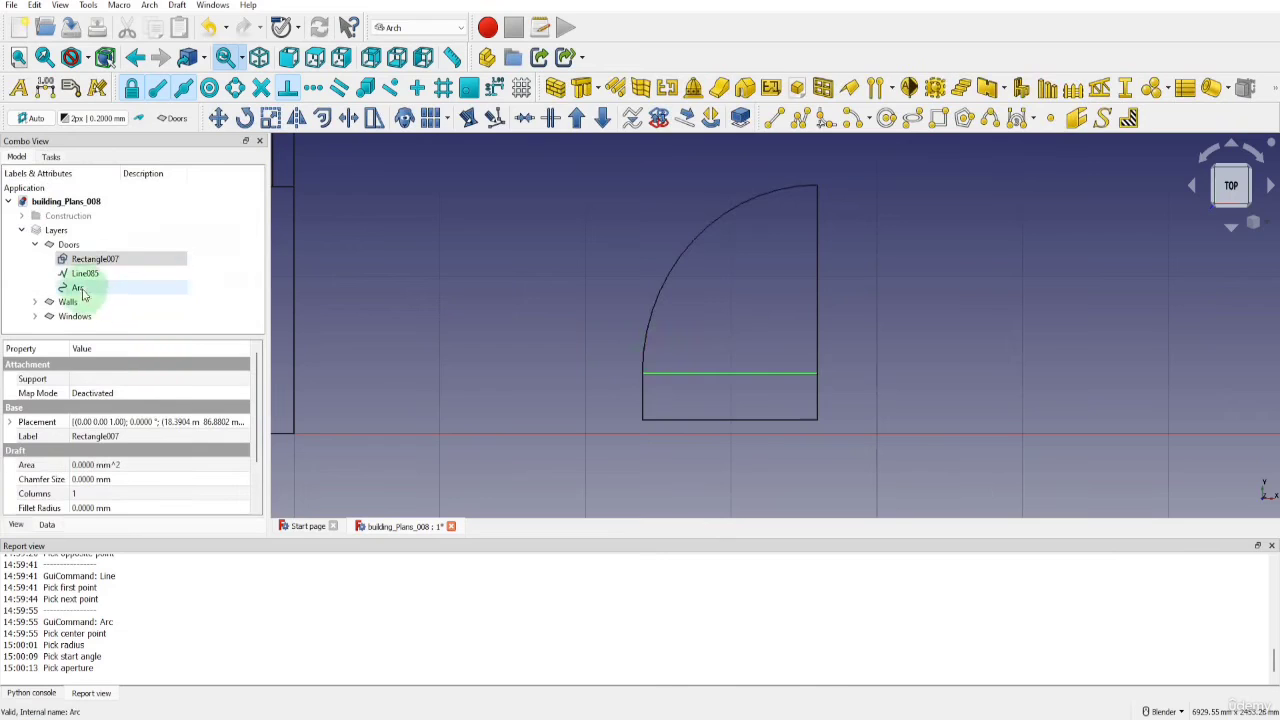
shift+click(95, 260)
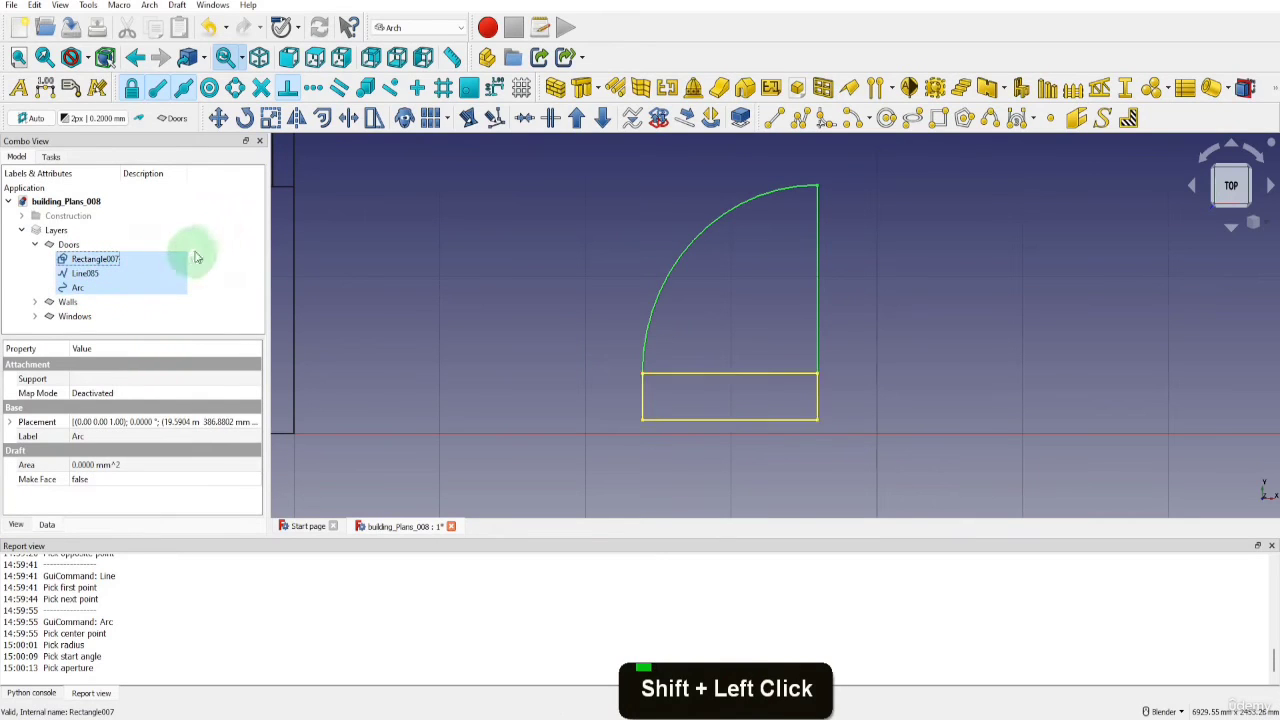
click(218, 118)
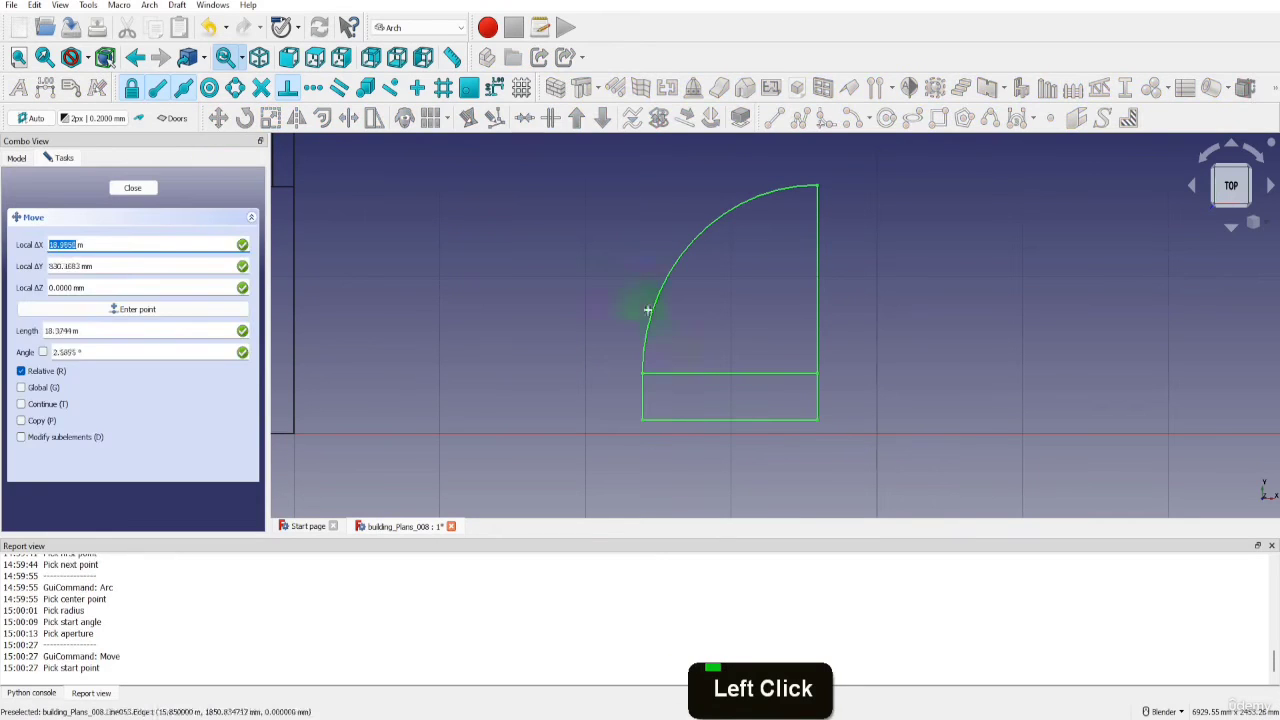
click(728, 371)
scroll(840, 351, down, 6)
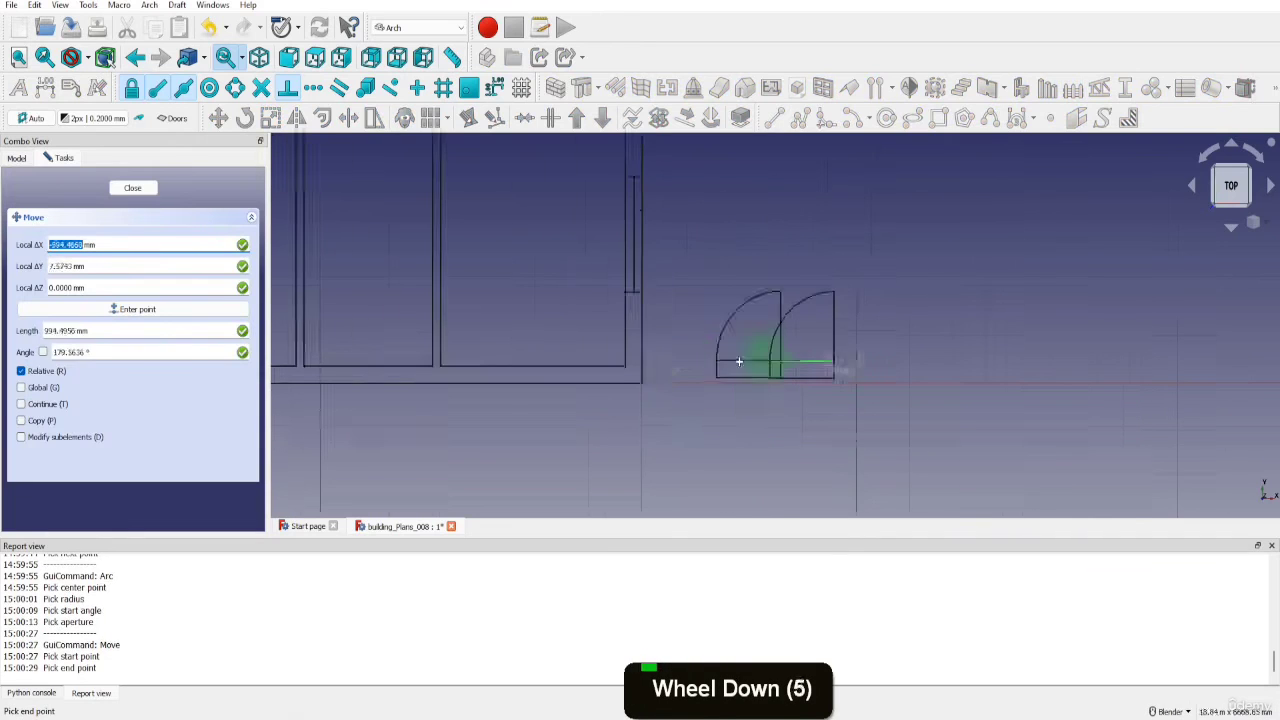
click(425, 364)
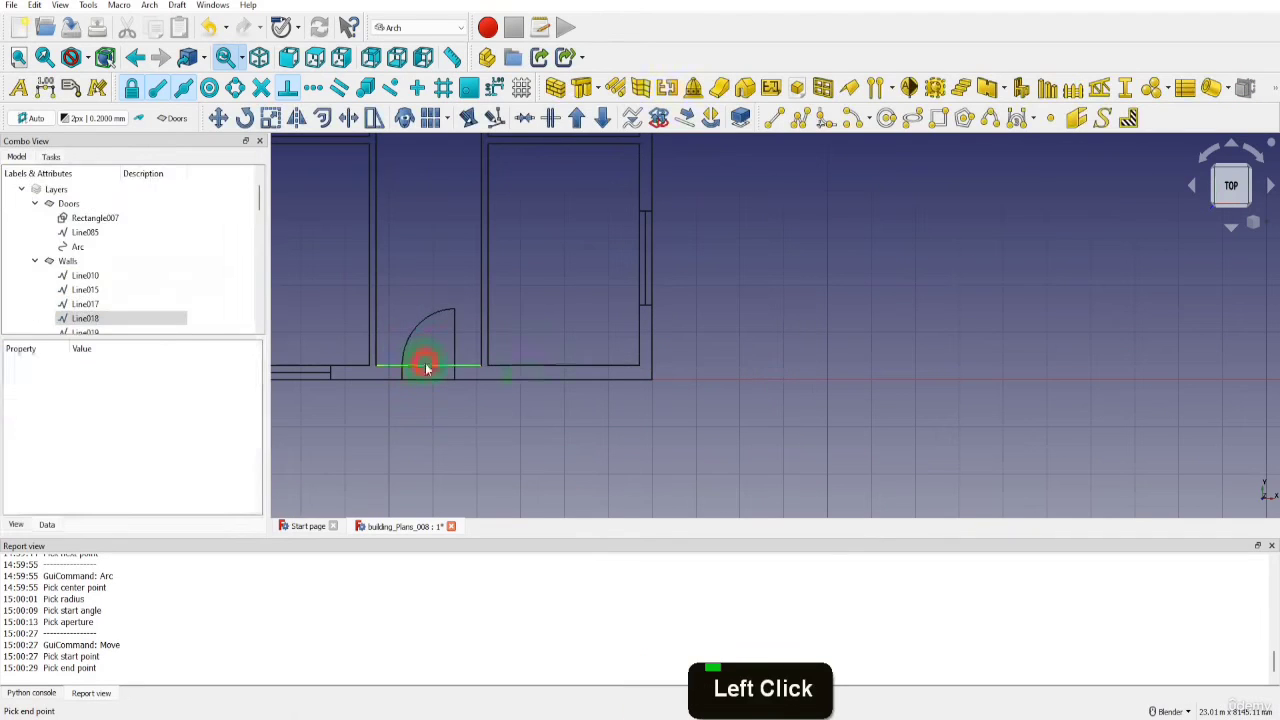
Delete the inner and outer wall lines that run across the door at the hallway's bottom end
scroll(666, 409, down, 4)
scroll(538, 330, up, 4)
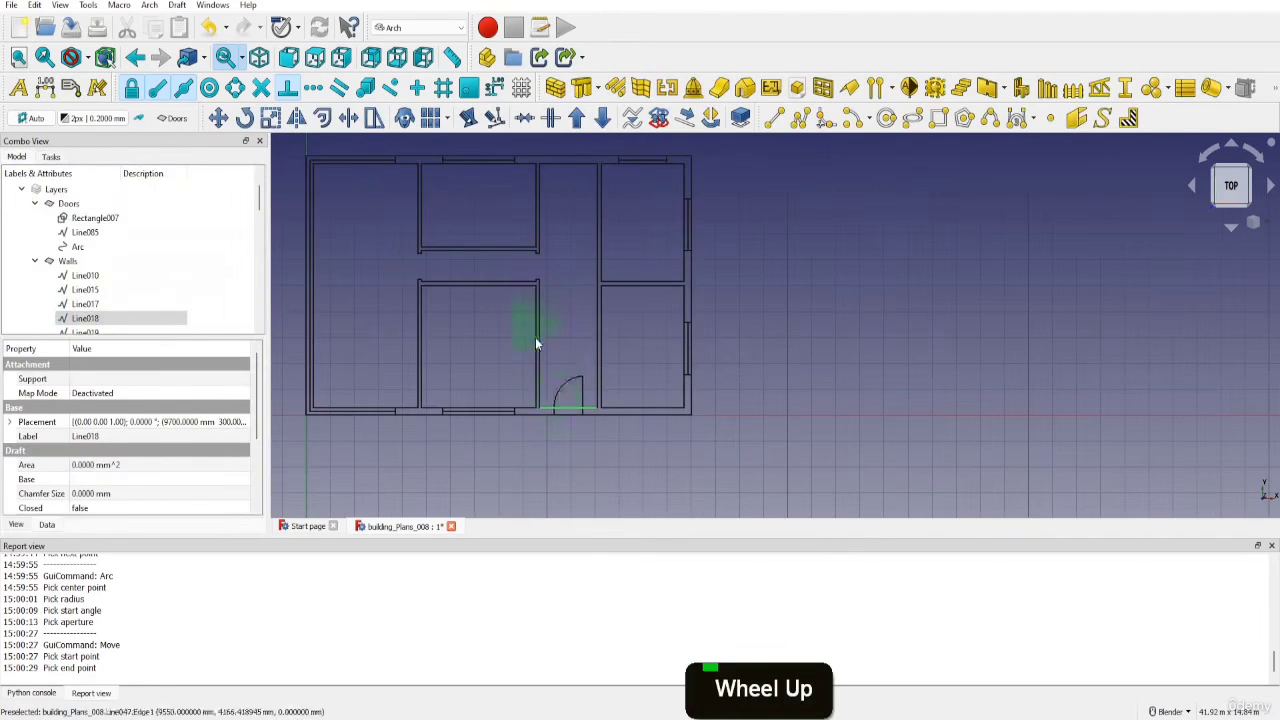
click(537, 423)
ctrl+click(536, 422)
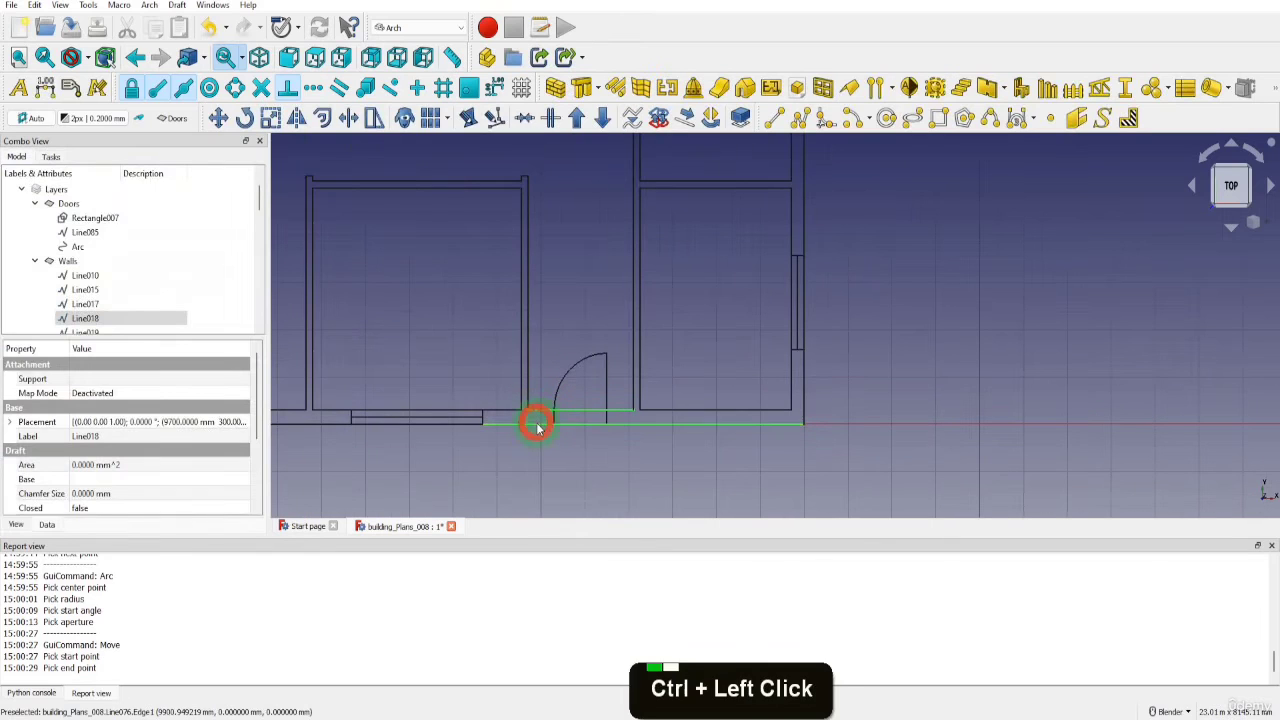
key(Delete)
click(660, 394)
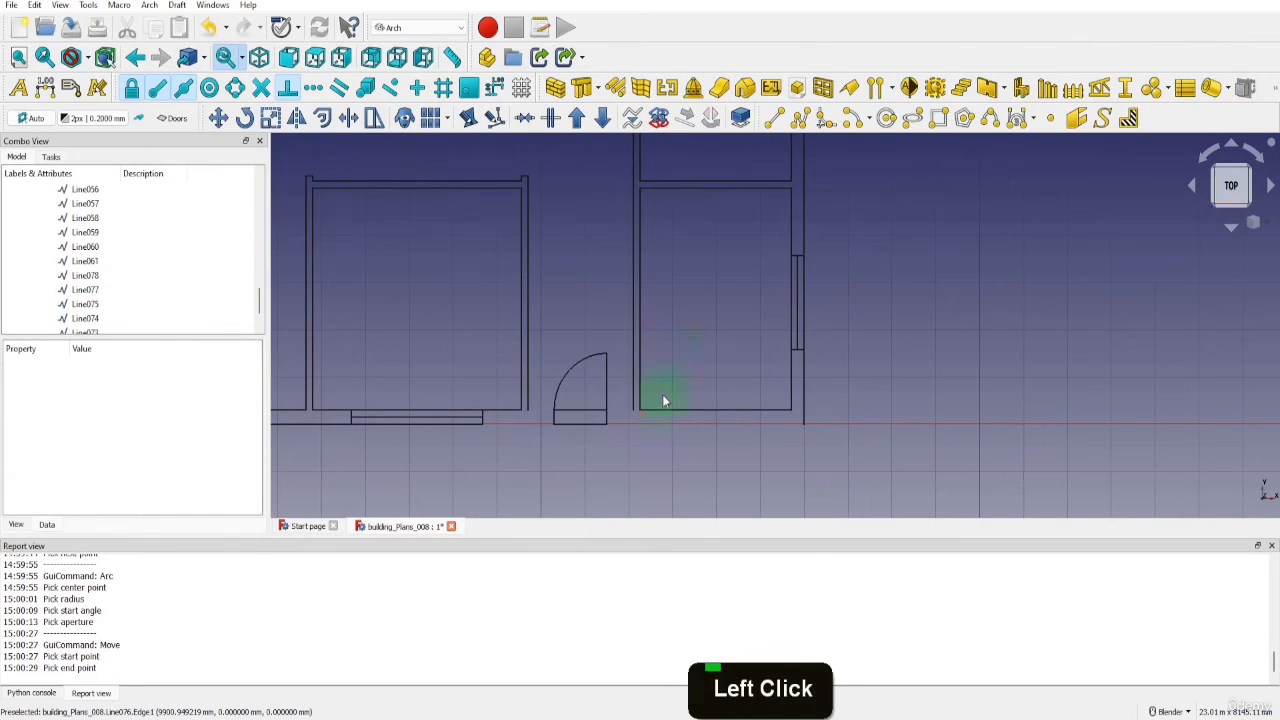
Make Walls the active layer and draw the outer wall line from the bottom window's lower right corner to the door's lower left corner
click(172, 118)
click(180, 152)
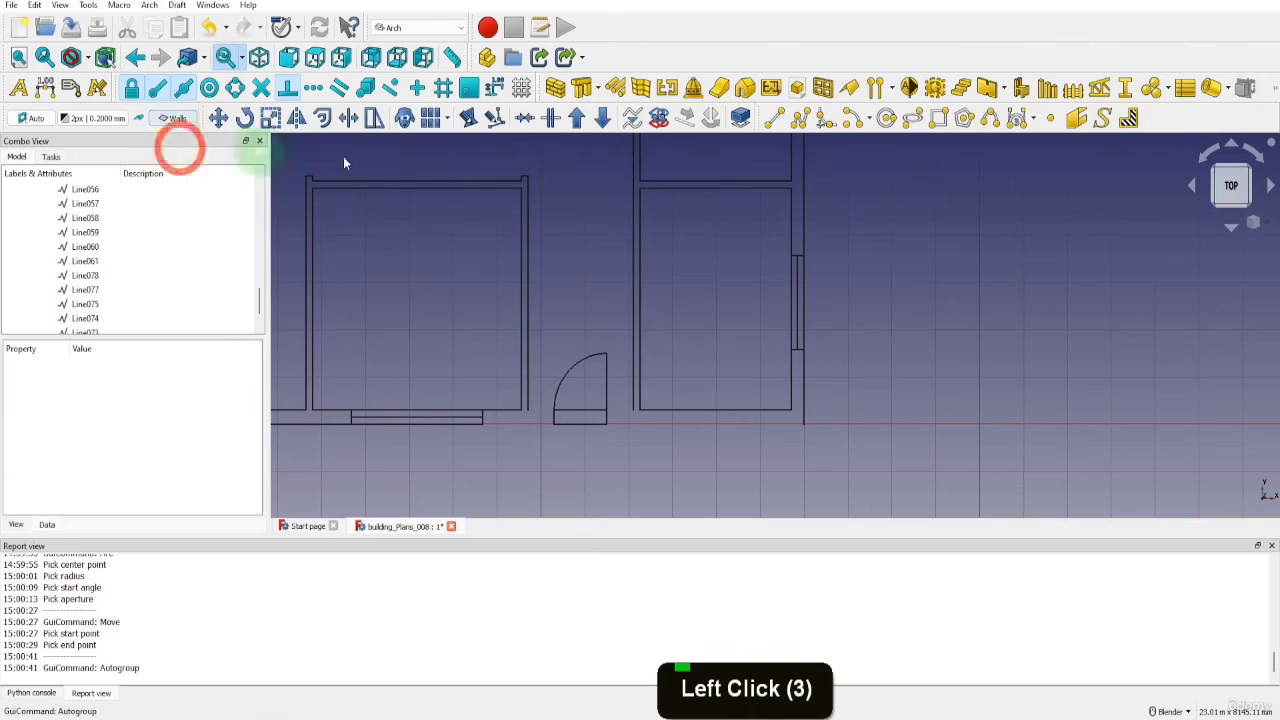
click(773, 118)
scroll(517, 433, up, 4)
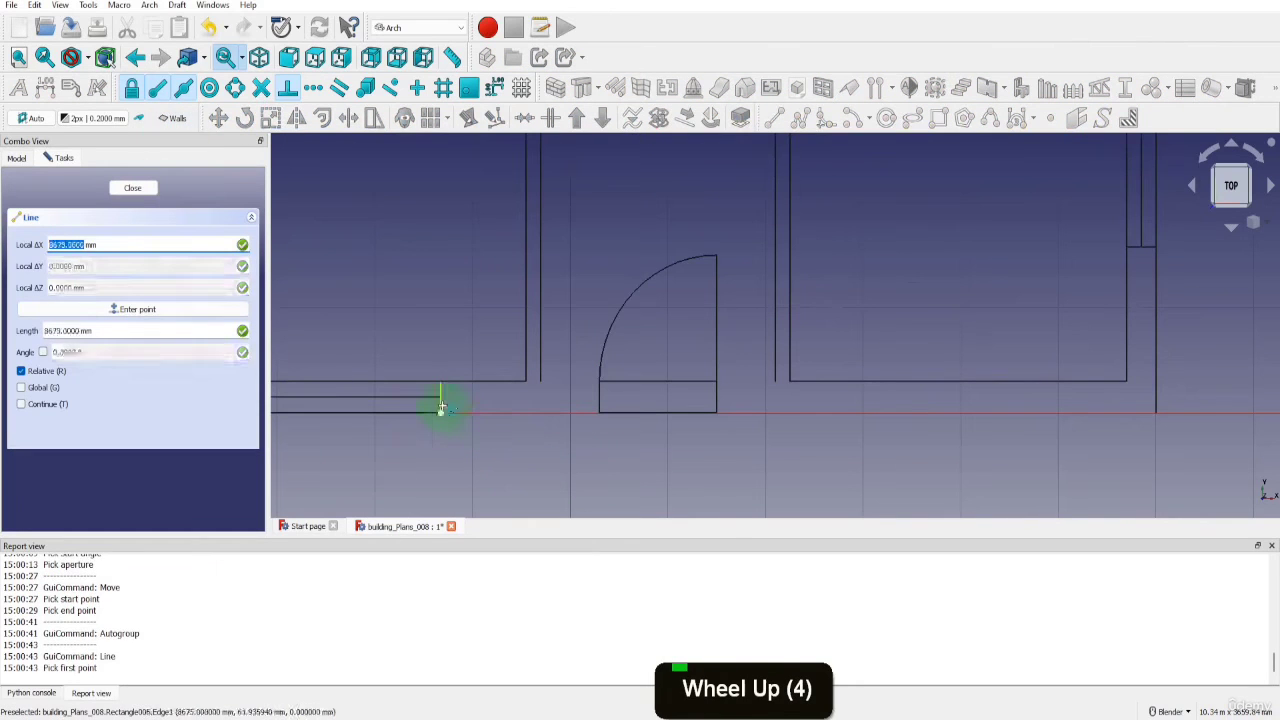
click(440, 413)
click(599, 412)
Draw the outer wall line from the door's lower right corner to the plan's lower right outer corner
key(l)
key(i)
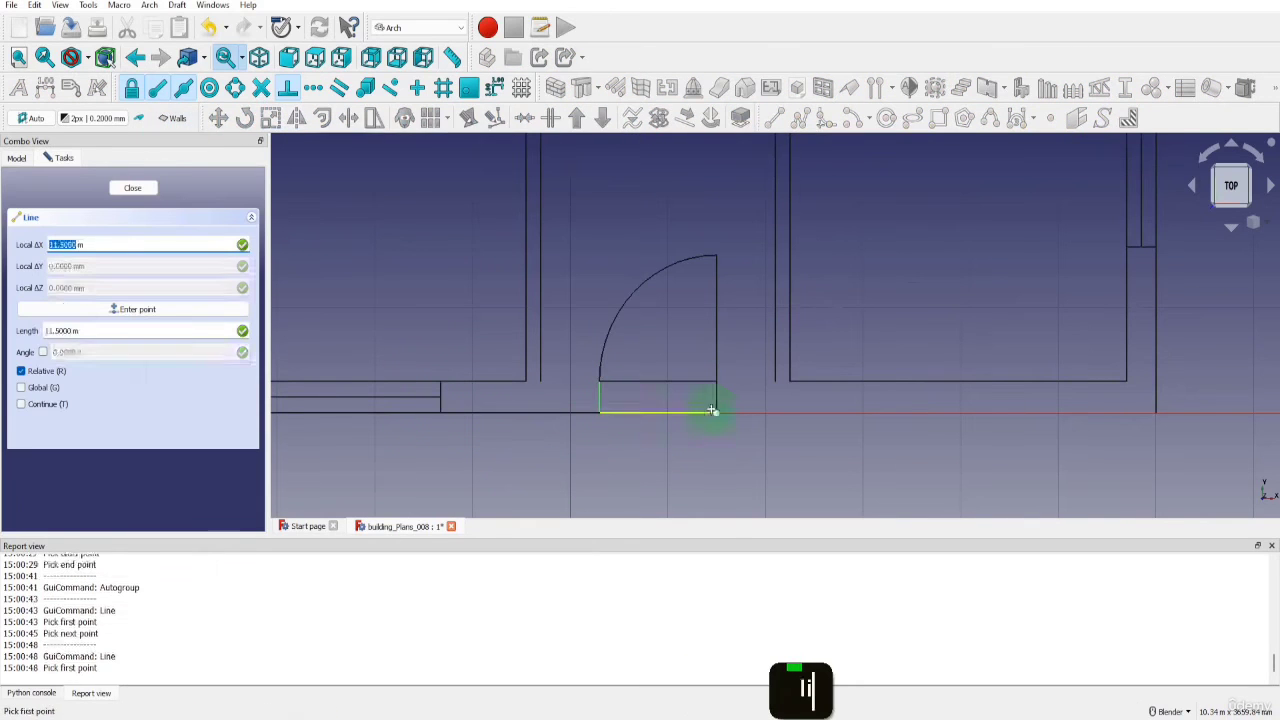
click(716, 412)
click(1157, 412)
Draw the inner wall lines from both hallway side walls to the door's upper corners, and make Doors the active layer again
key(l)
key(i)
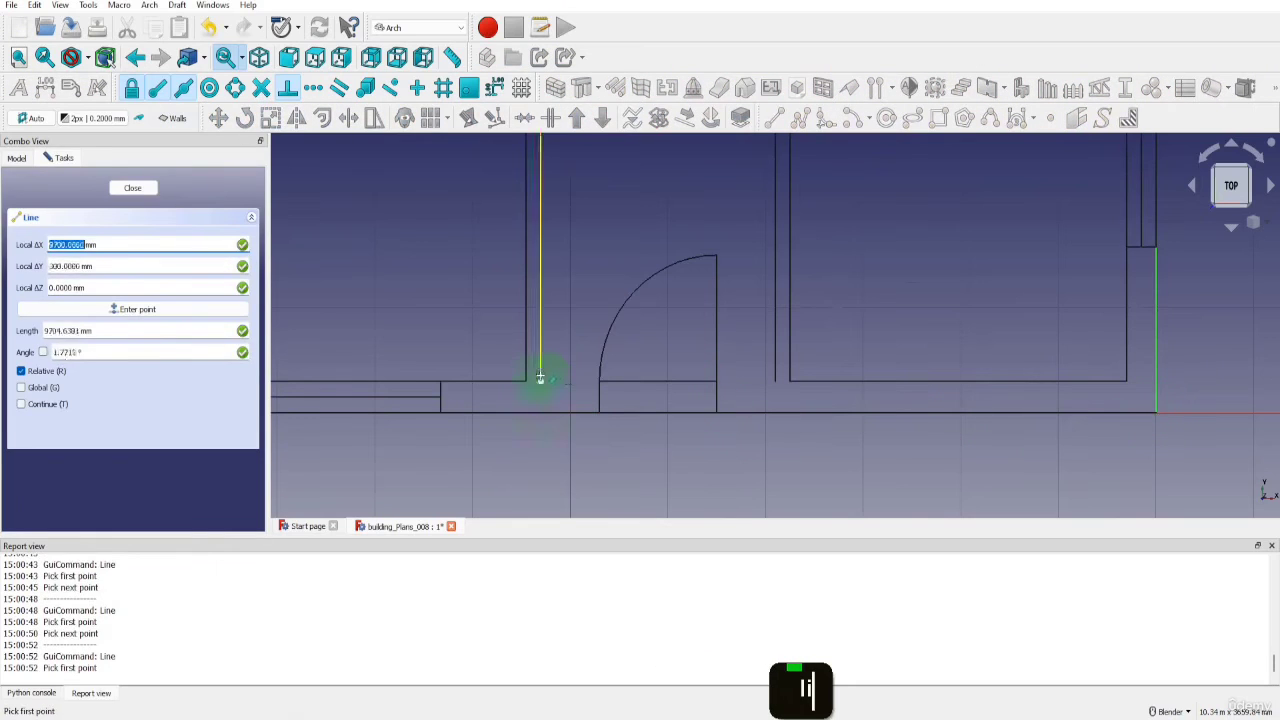
click(600, 380)
click(716, 380)
key(l)
key(i)
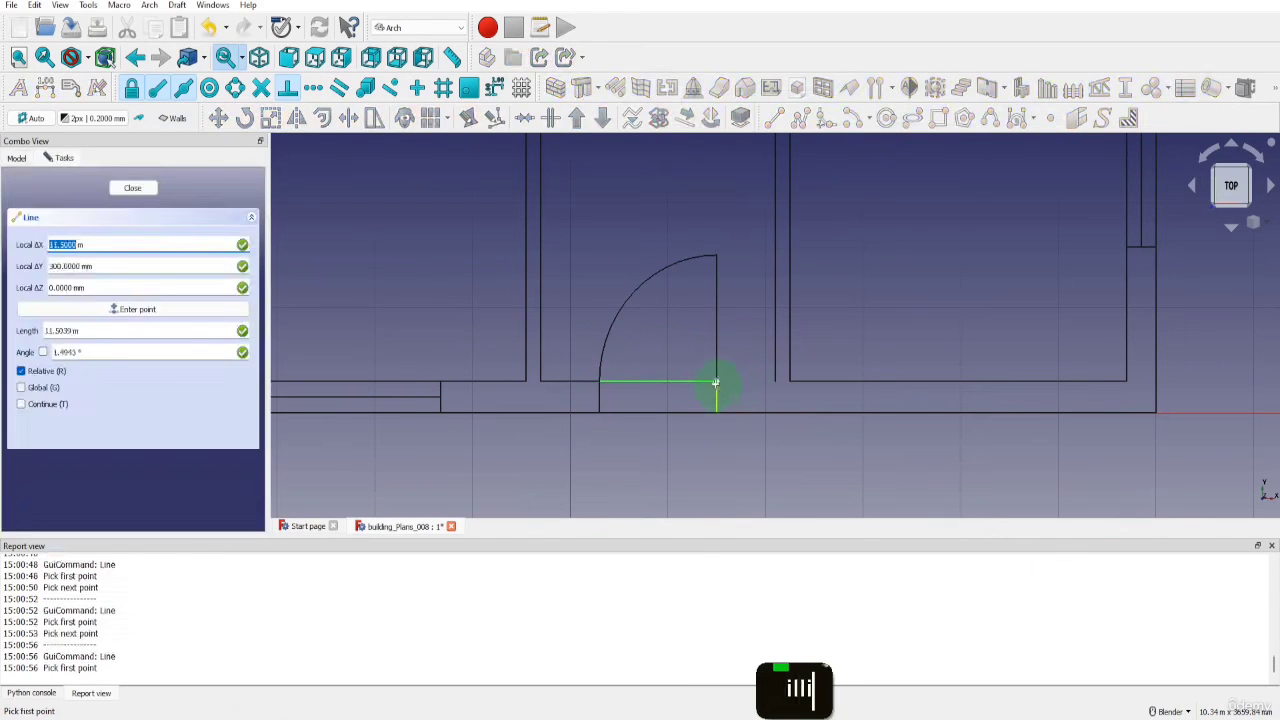
click(716, 381)
click(775, 381)
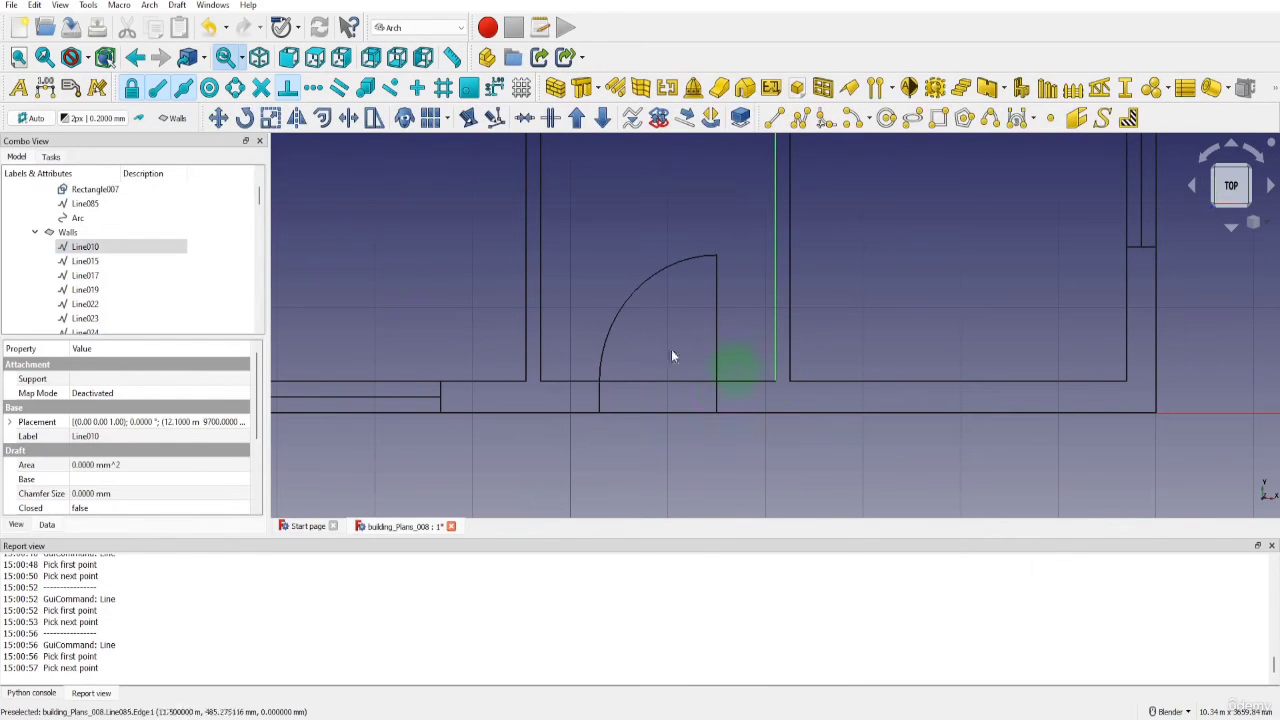
click(174, 119)
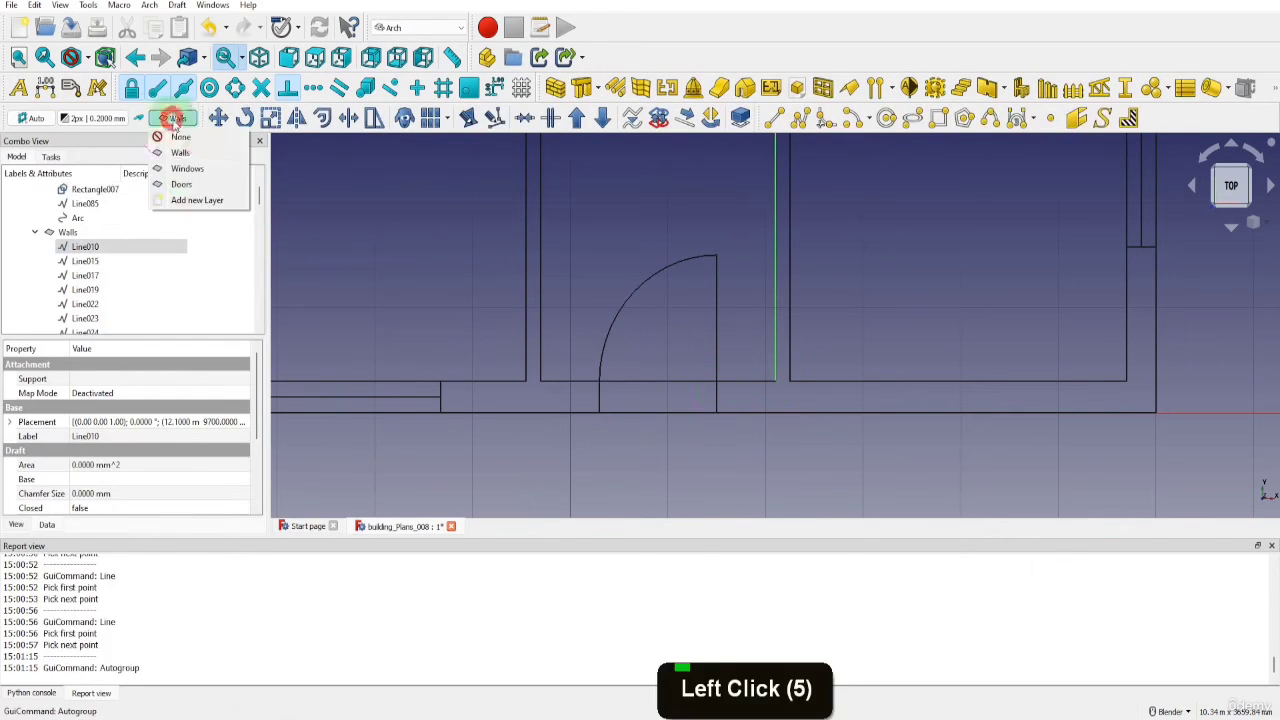
click(180, 184)
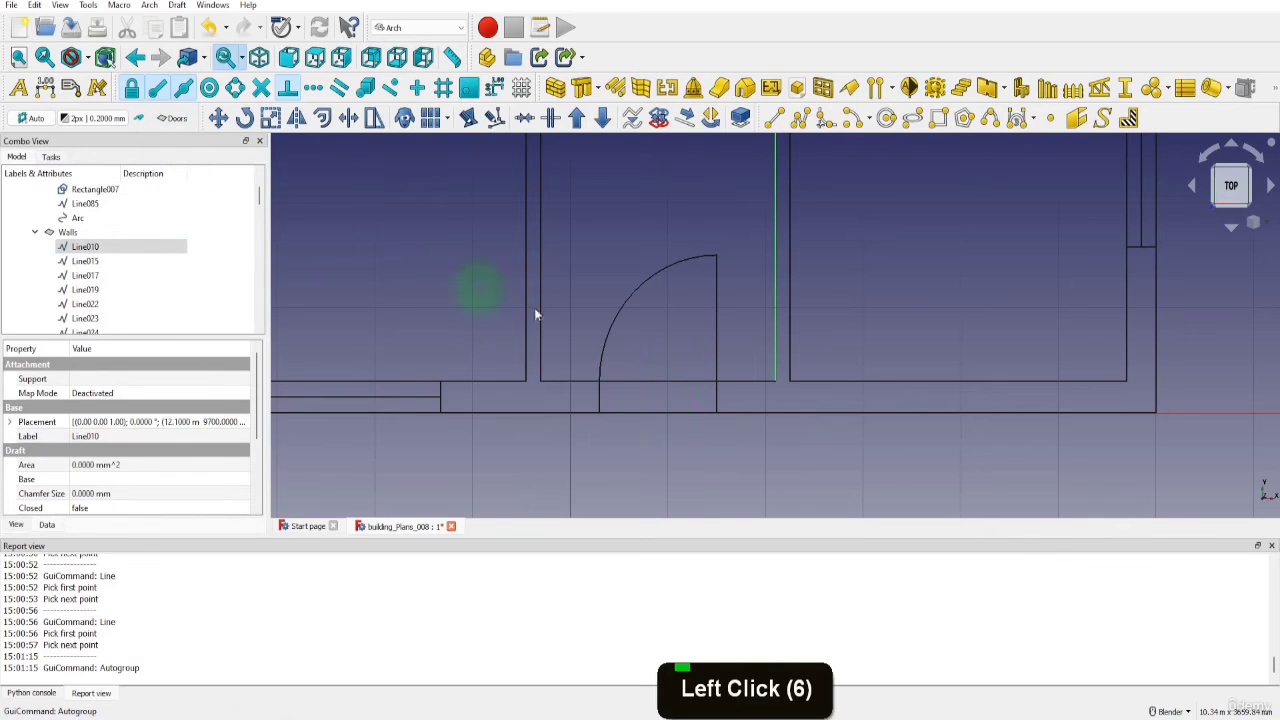
Copy the hallway's bottom door, with its rectangle, line and swing arc, 9400 mm straight up along Y onto the top outer wall
scroll(779, 435, down, 4)
scroll(166, 251, up, 2)
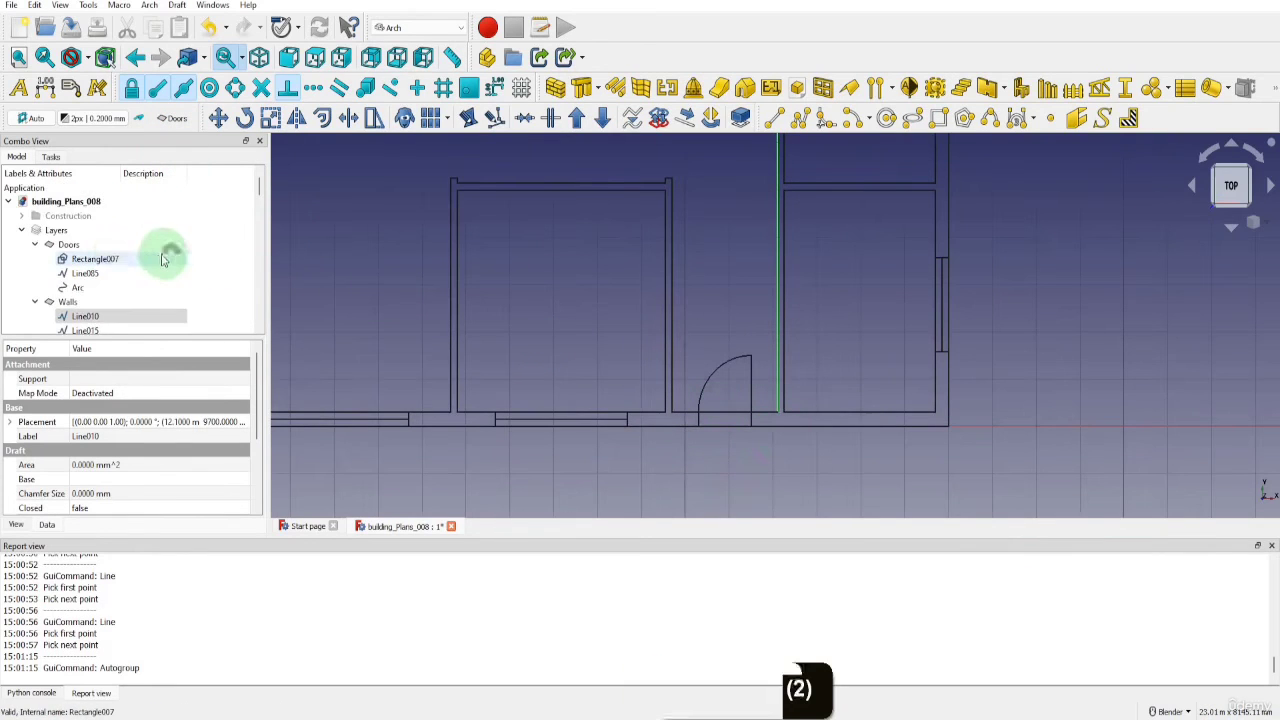
click(100, 260)
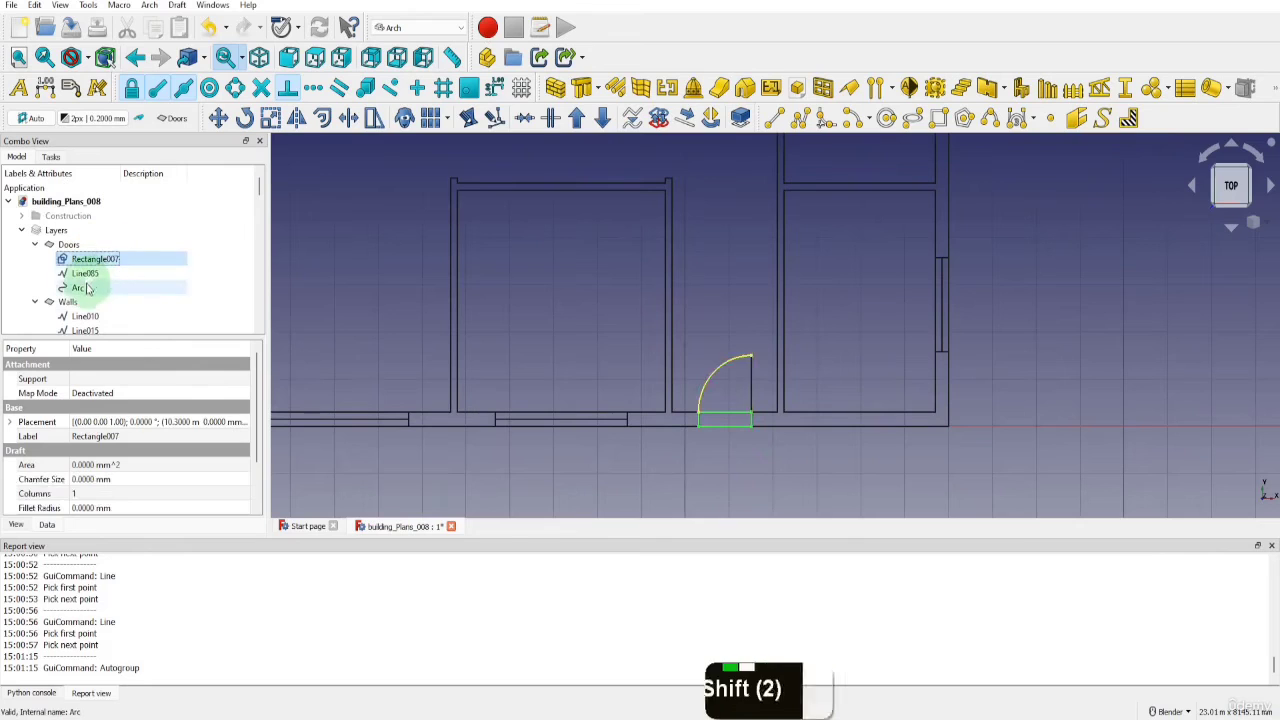
shift+click(80, 287)
click(218, 118)
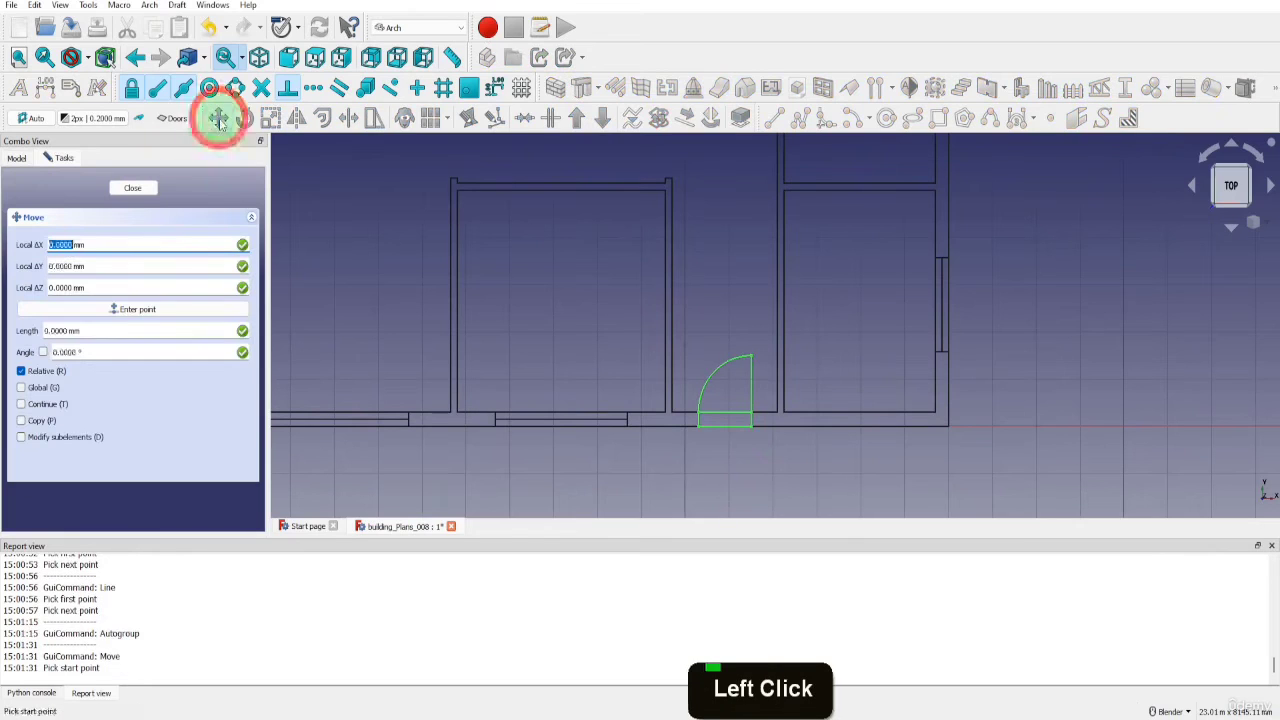
click(21, 420)
click(718, 410)
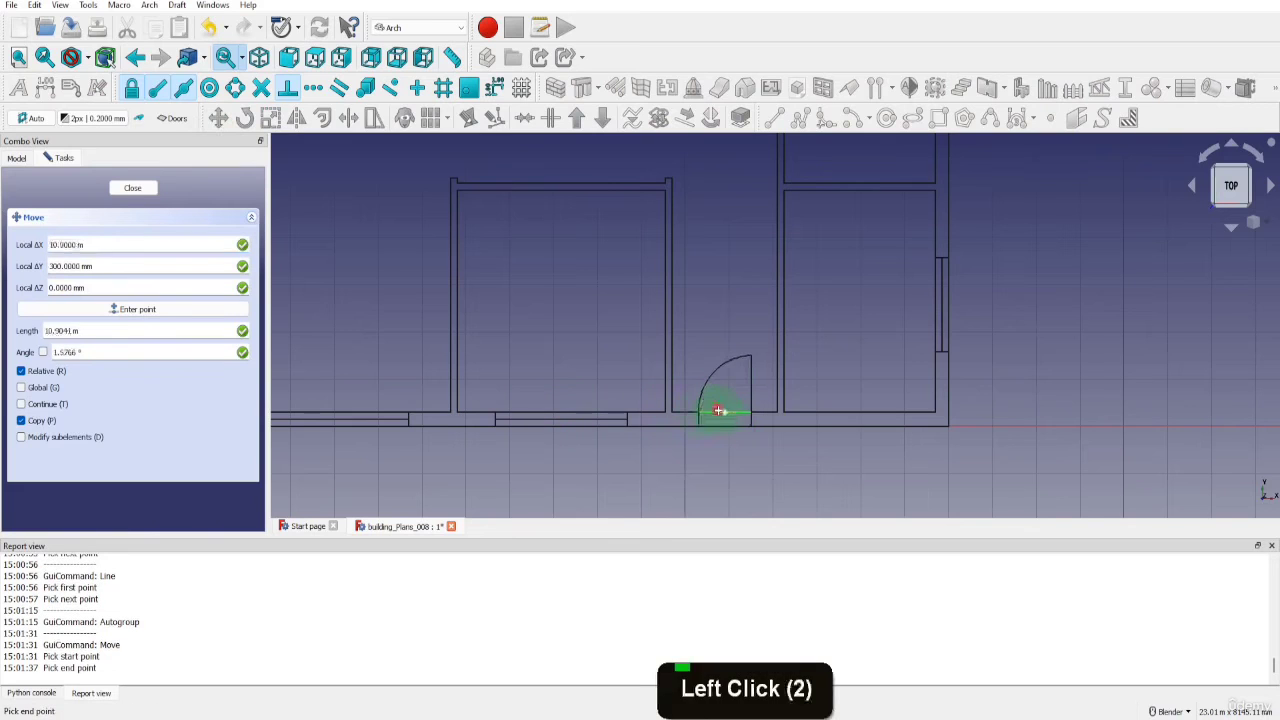
scroll(718, 410, down, 5)
key(y)
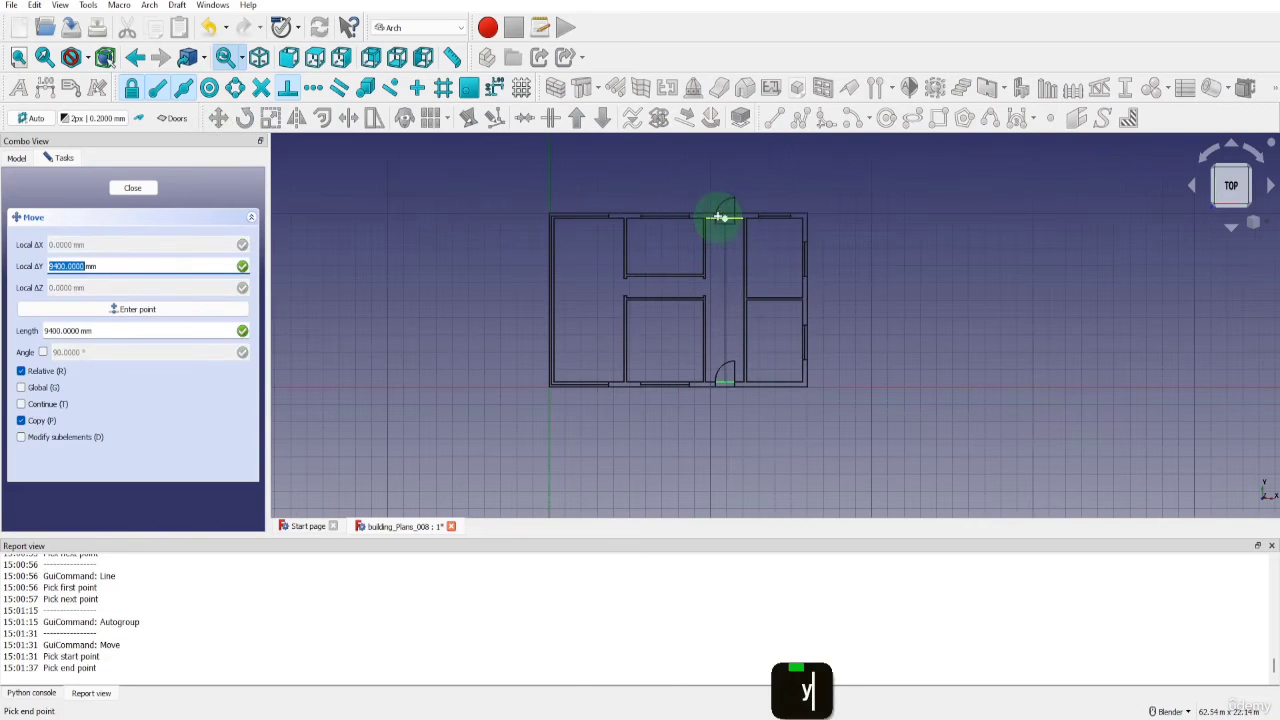
click(720, 212)
Draw a 300 mm vertical helper line through the copied door's centre, from the inner to the outer wall line
scroll(738, 181, up, 7)
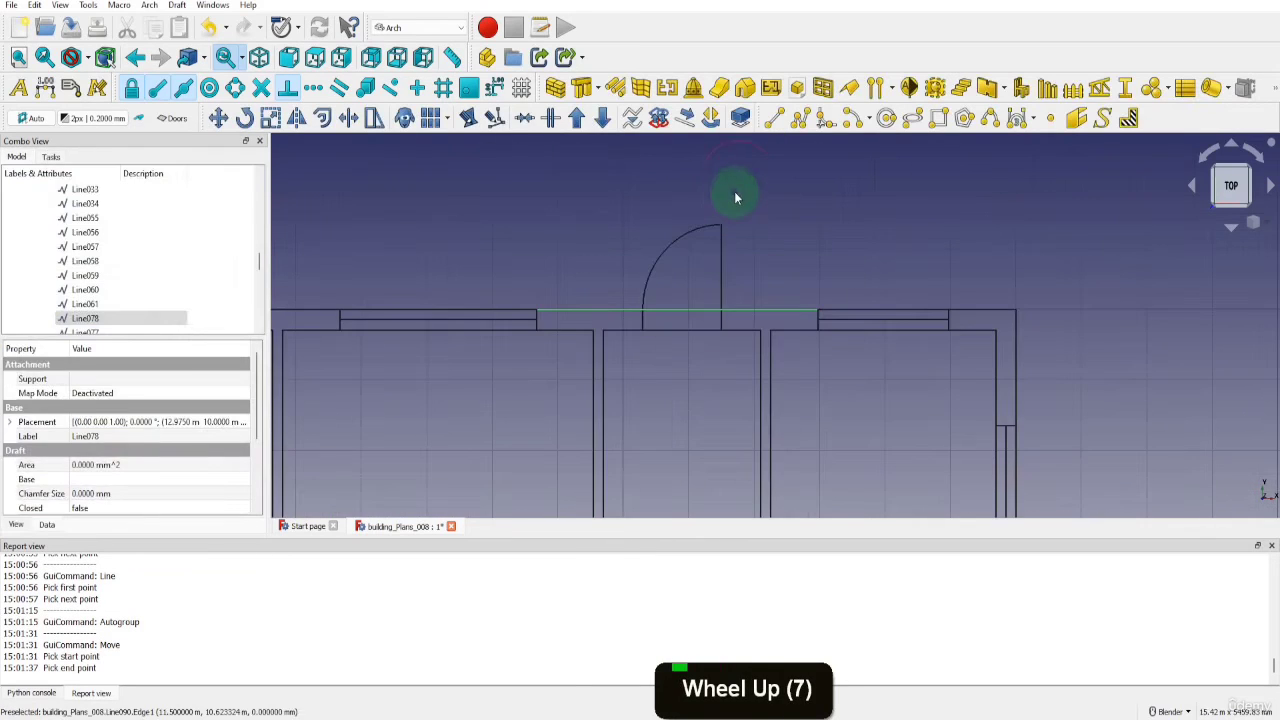
click(773, 119)
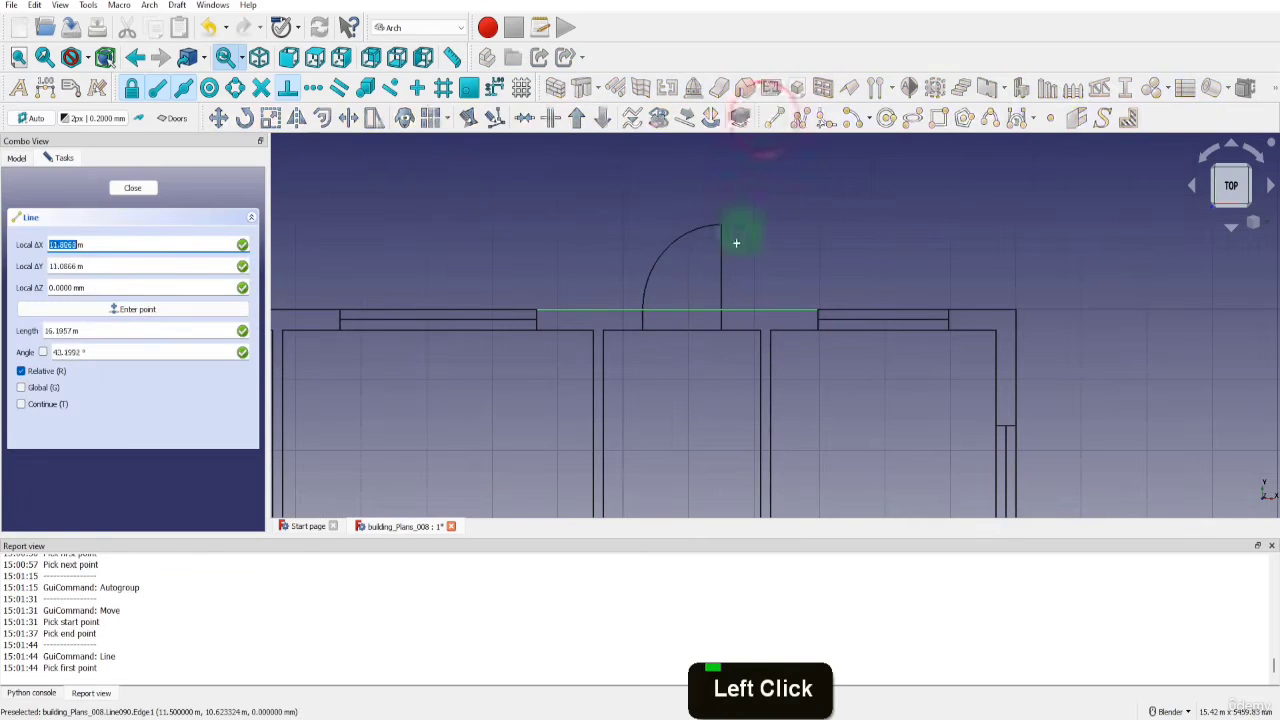
click(681, 312)
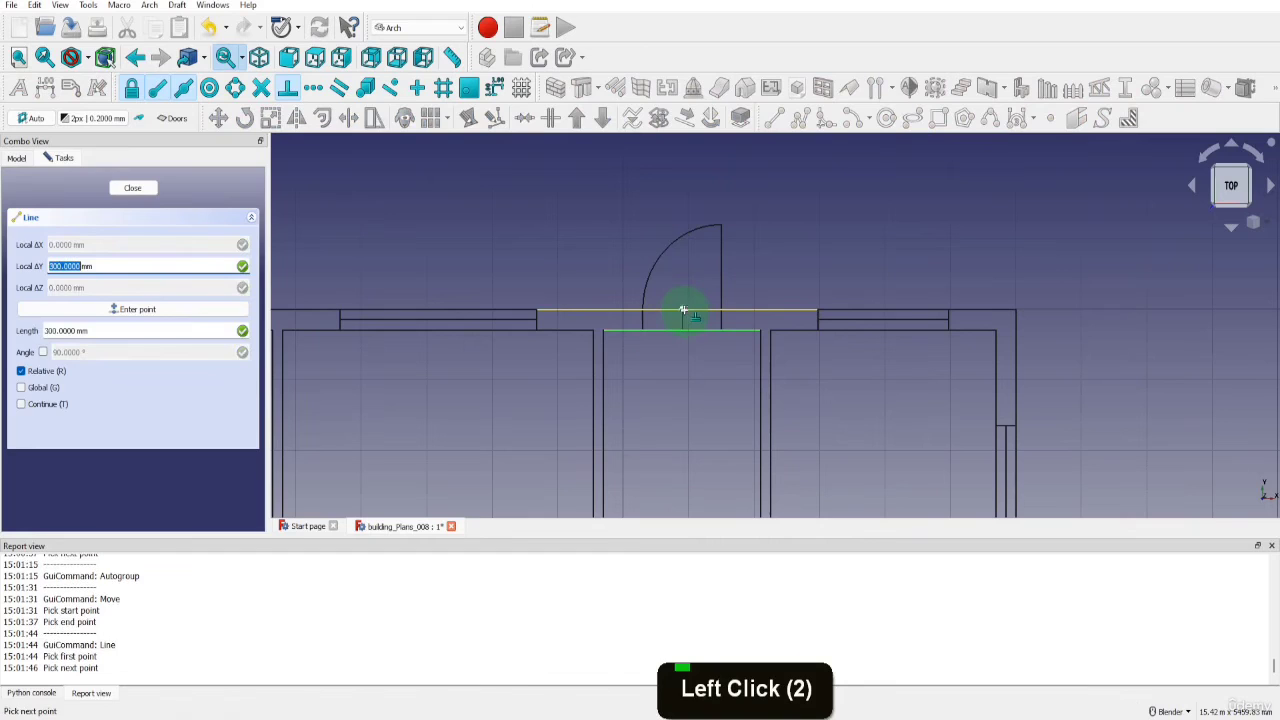
click(701, 318)
Rotate the copied door's rectangle, line and arc by 180 degrees about the helper line's midpoint
scroll(118, 260, up, 8)
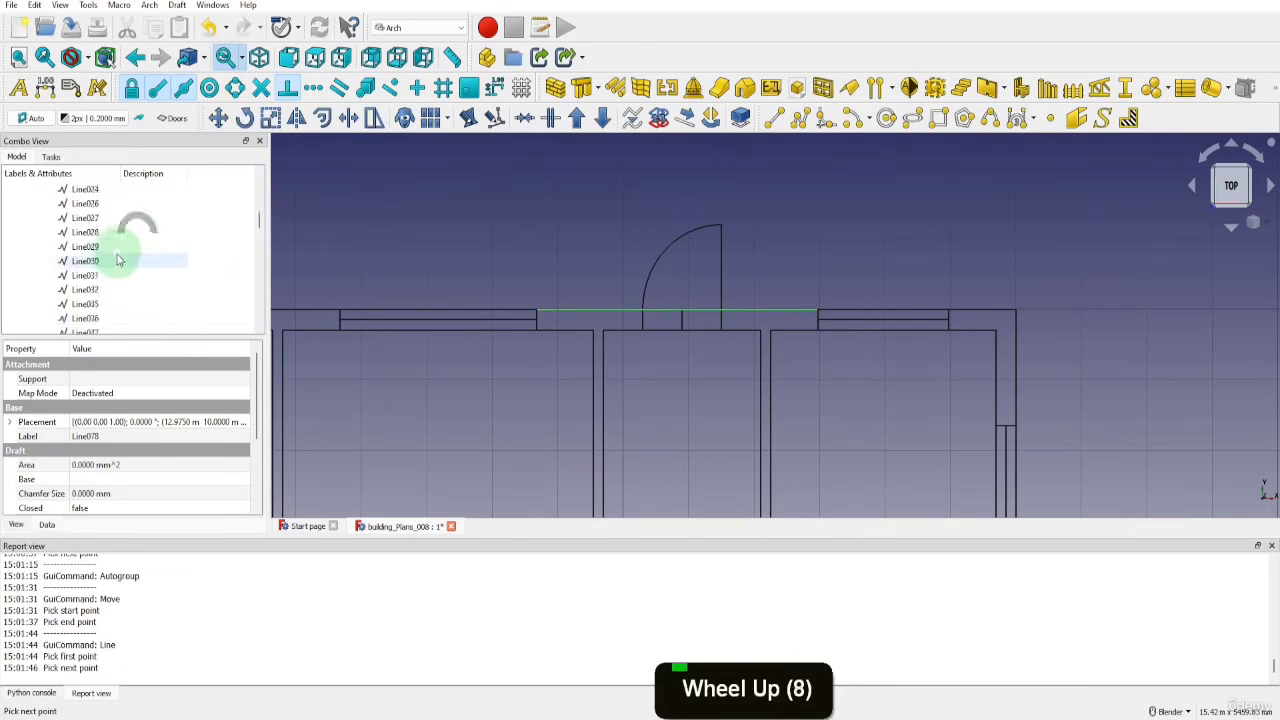
scroll(118, 260, up, 8)
scroll(105, 285, down, 1)
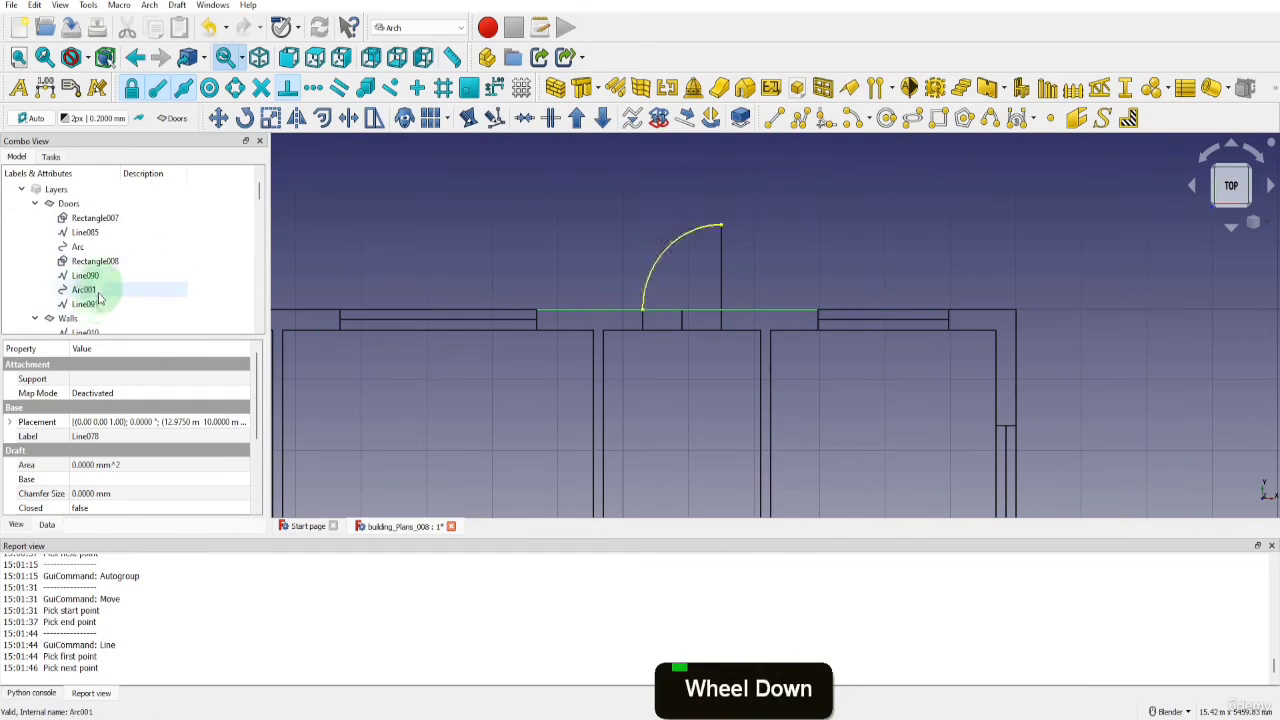
click(84, 289)
shift+click(95, 263)
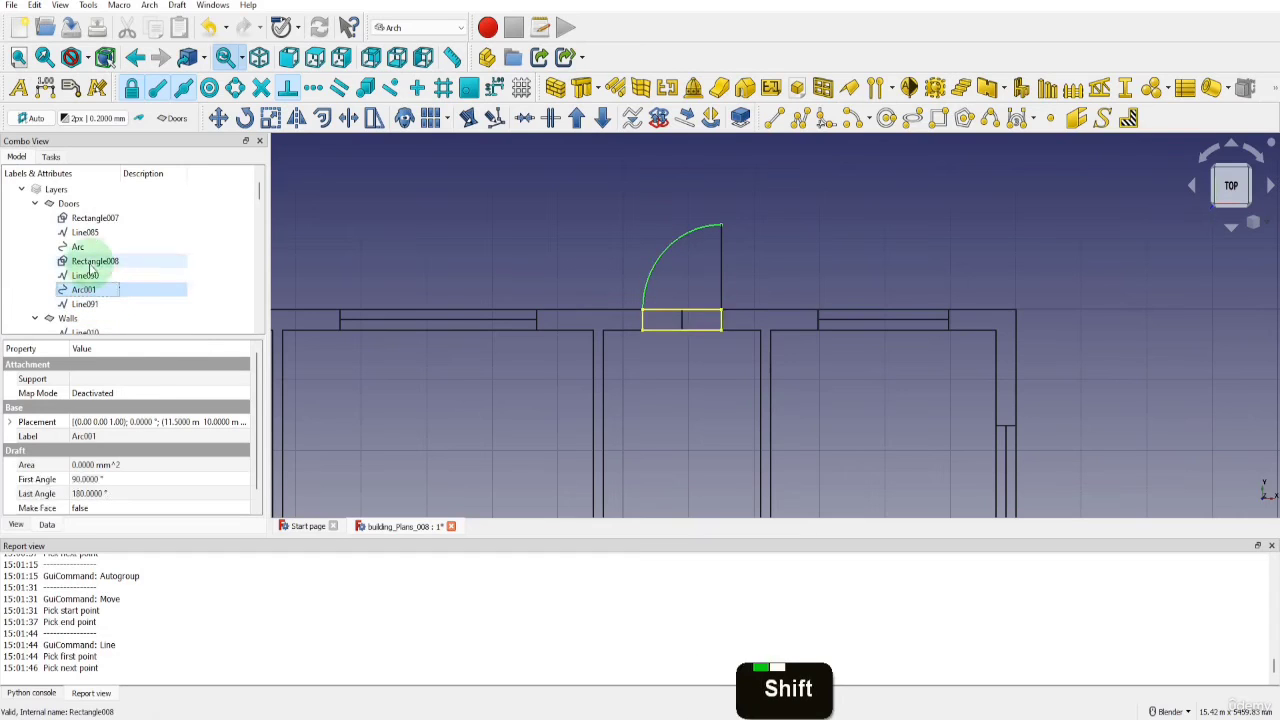
click(244, 118)
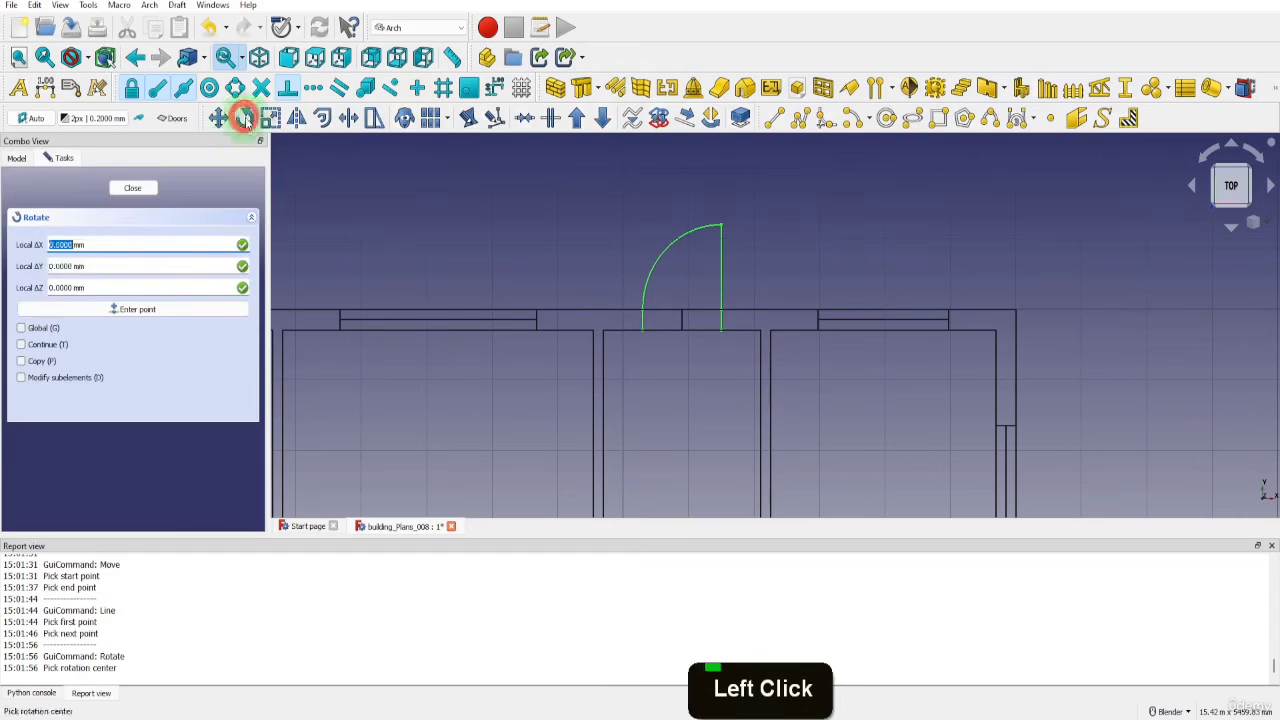
click(682, 321)
click(682, 322)
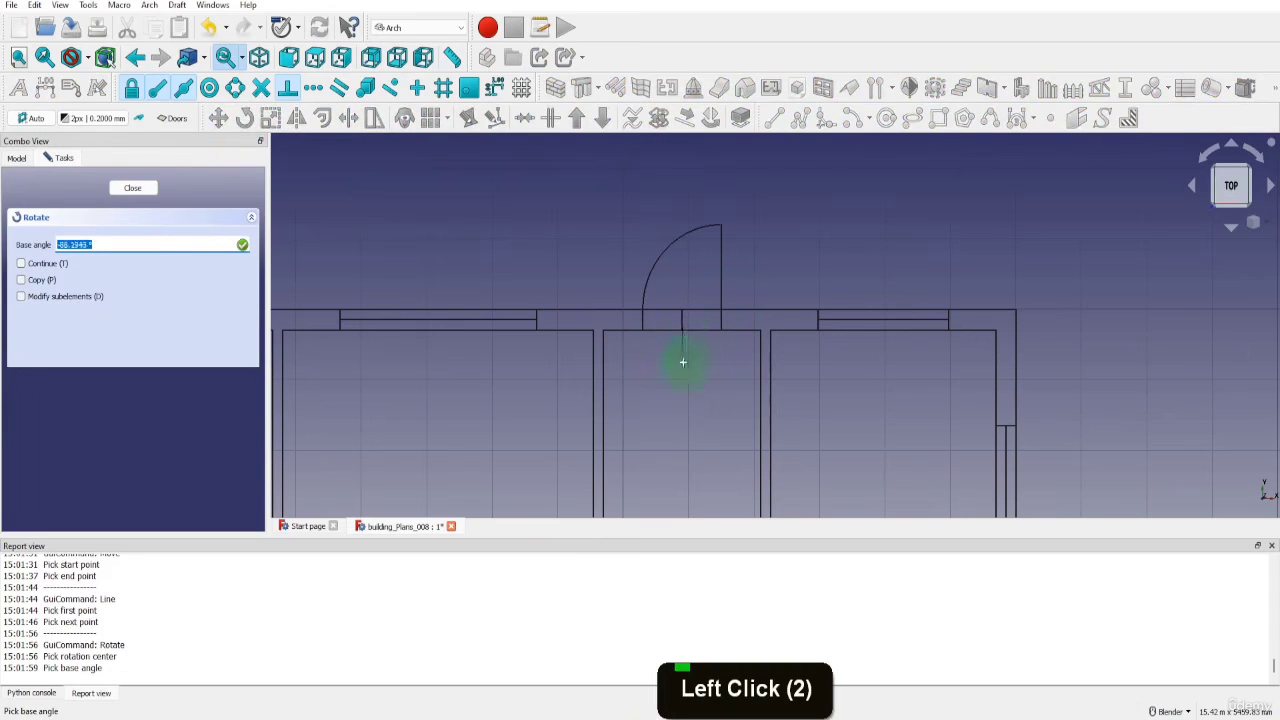
scroll(688, 316, up, 4)
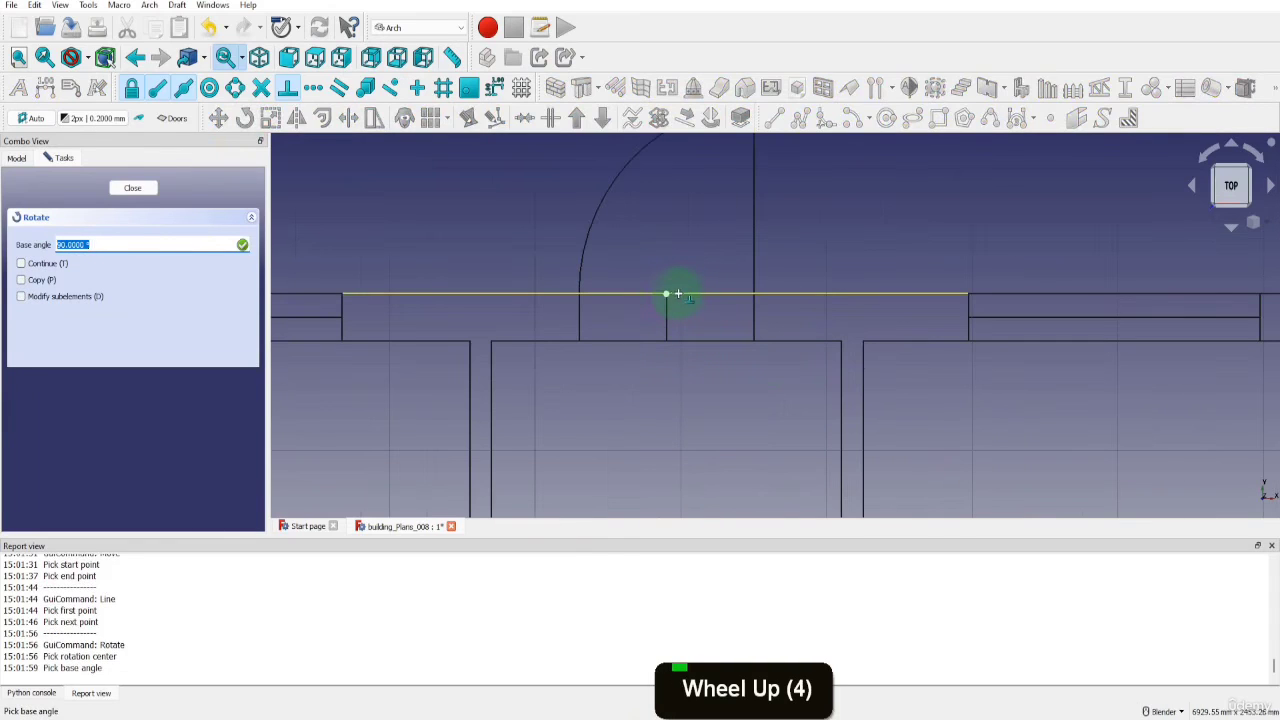
click(676, 298)
text(1)
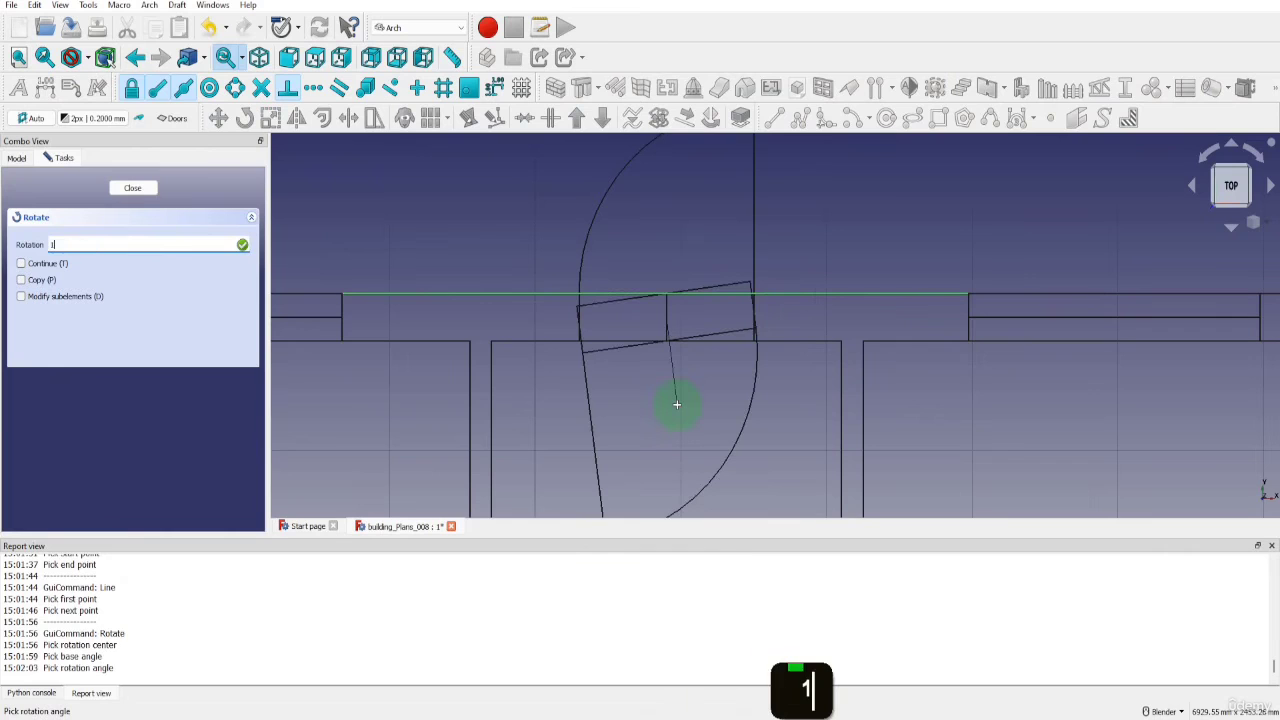
text(80)
key(Return)
Delete the vertical helper line at the centre of the hallway's top door
scroll(667, 338, down, 3)
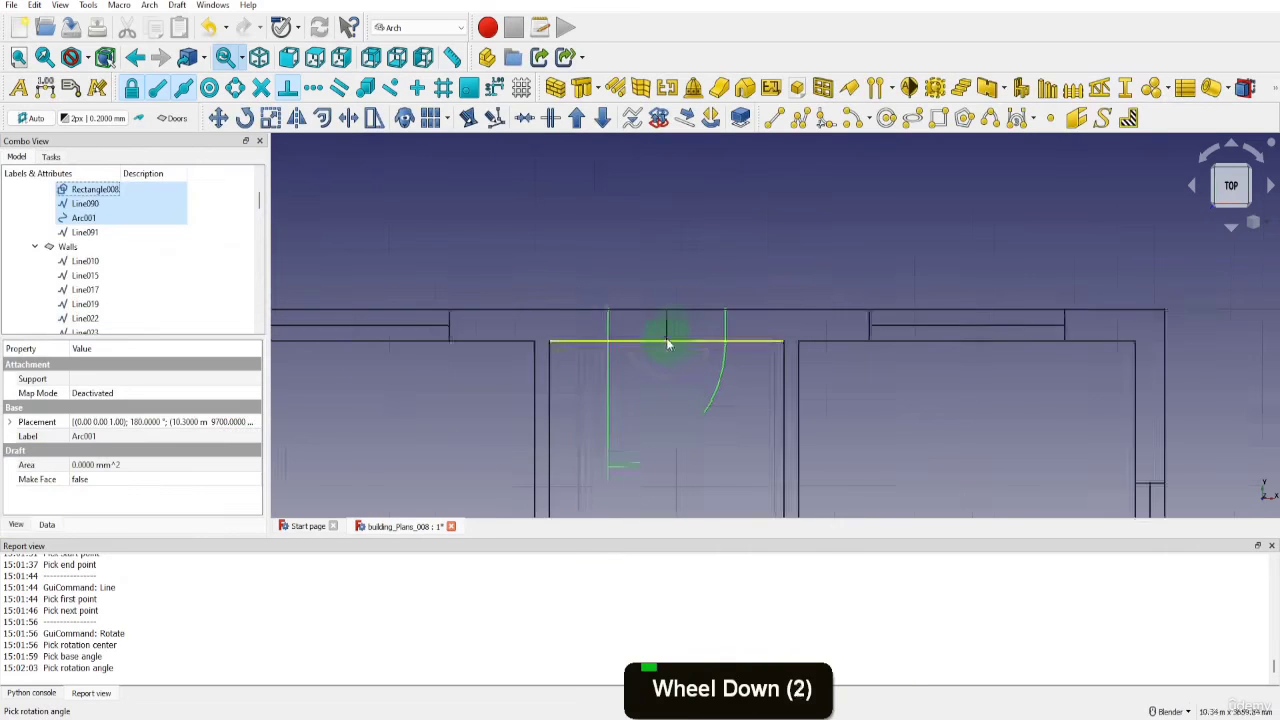
click(665, 332)
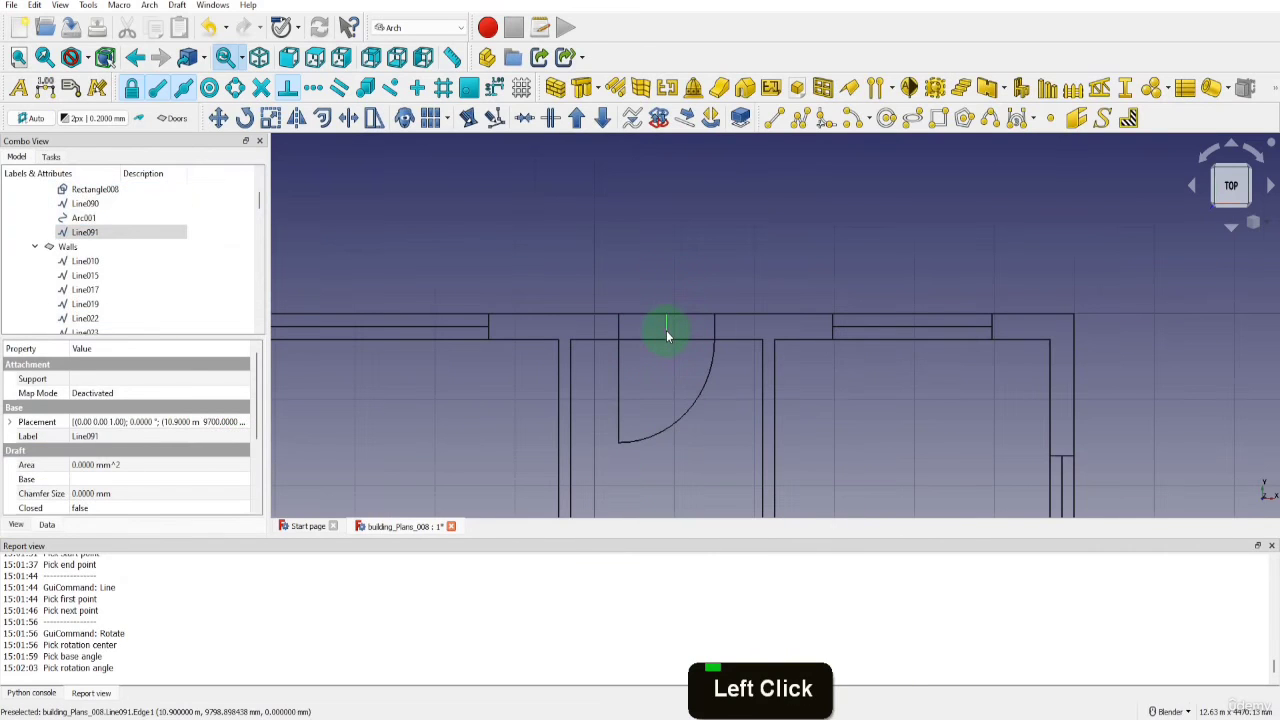
key(Delete)
click(657, 394)
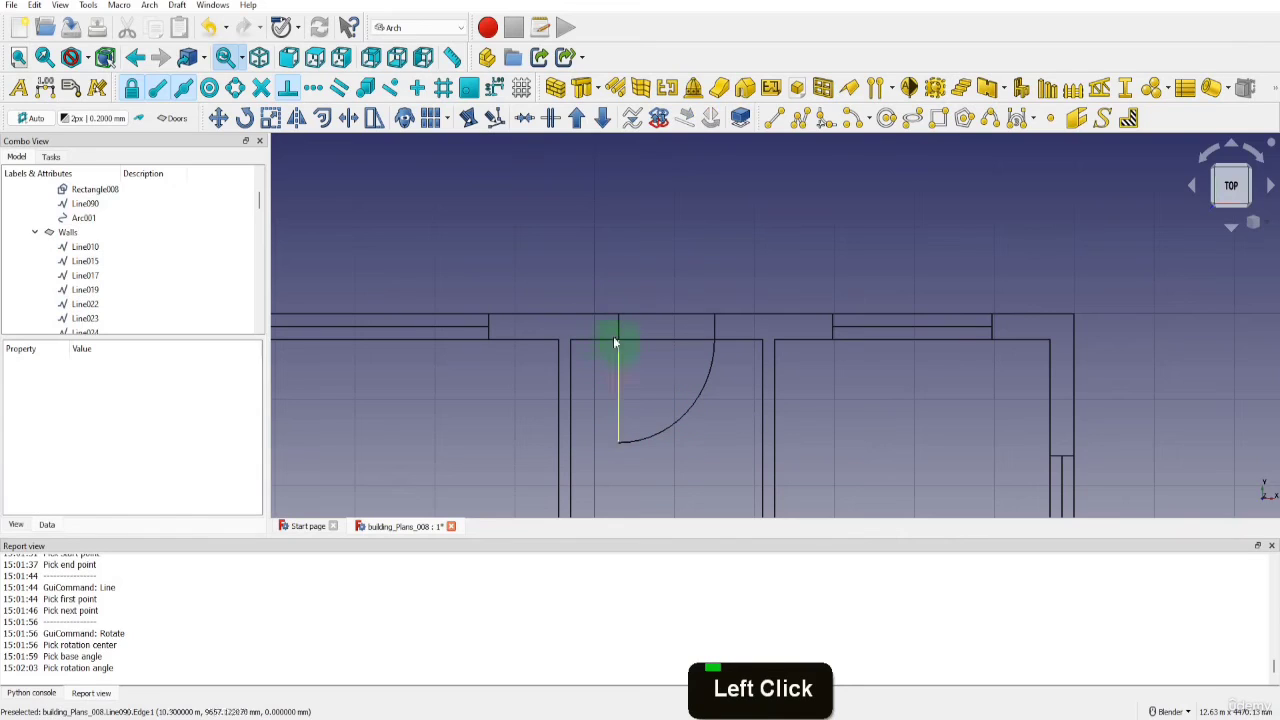
Delete the outer and inner wall lines that run across the door at the hallway's top end
click(594, 316)
ctrl+click(596, 340)
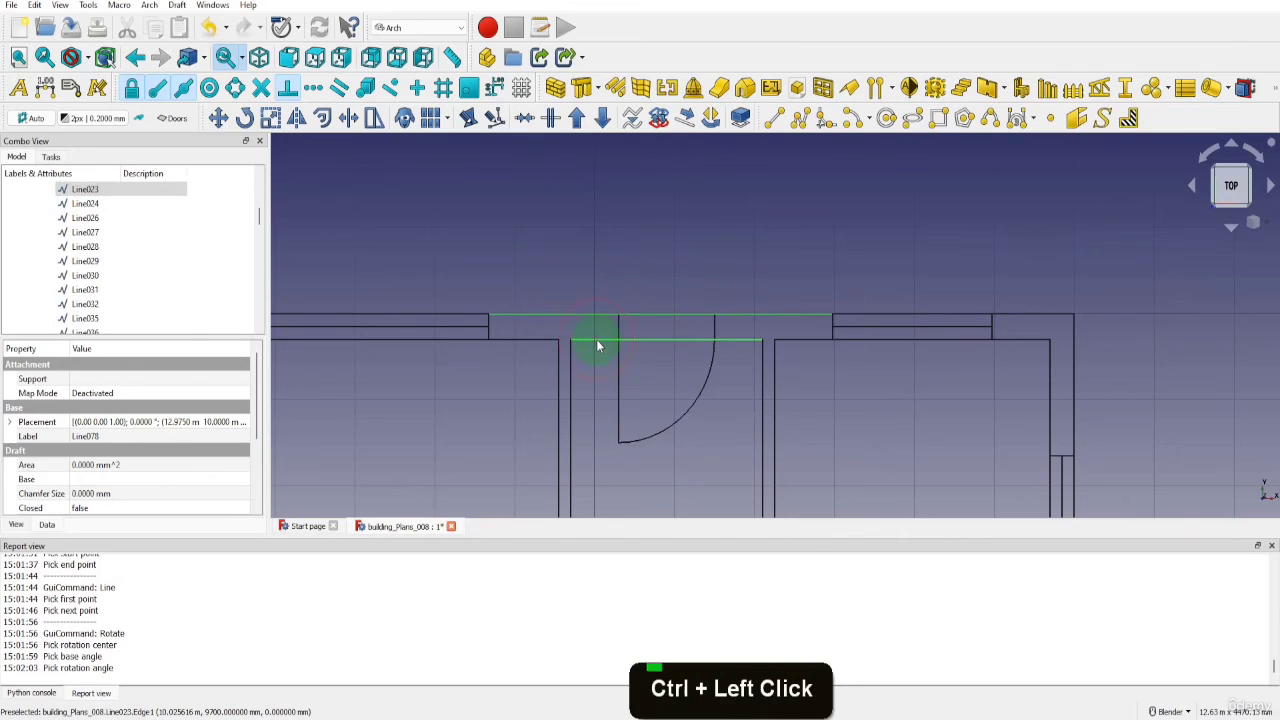
key(Delete)
click(655, 393)
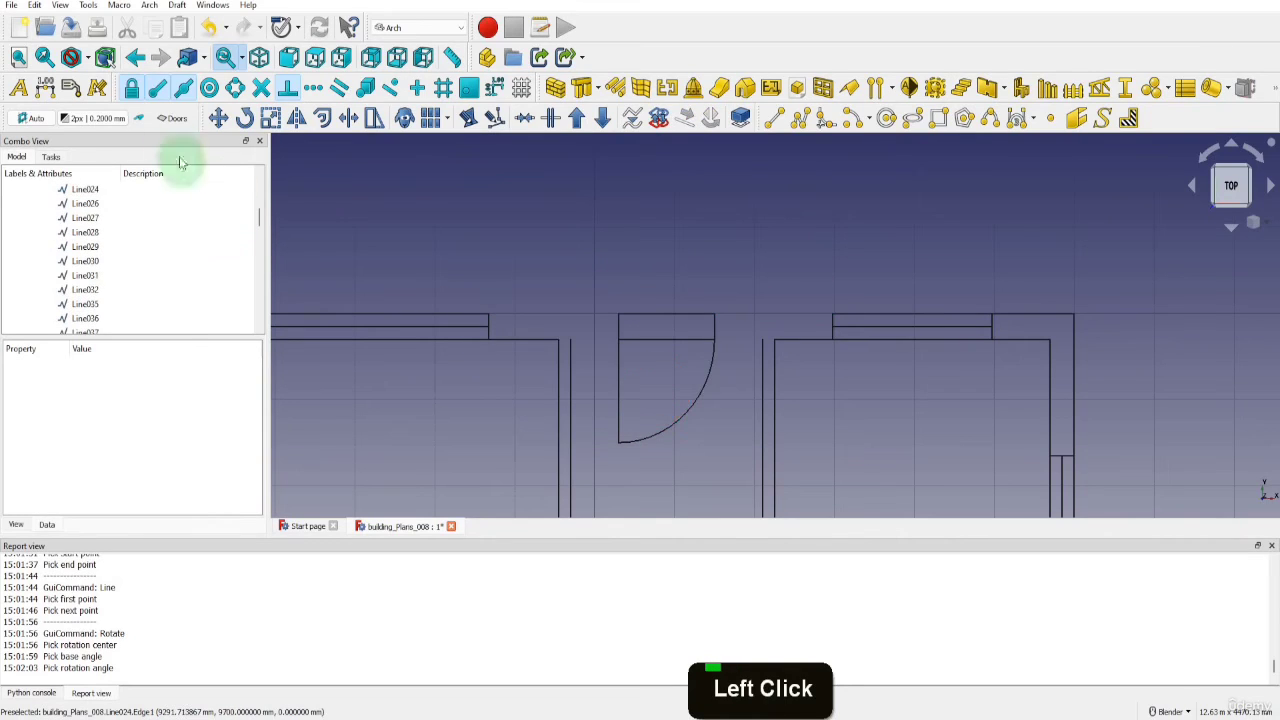
Make Walls the active layer and start the Line tool for the wall beside the hallway's top door
click(174, 118)
click(176, 149)
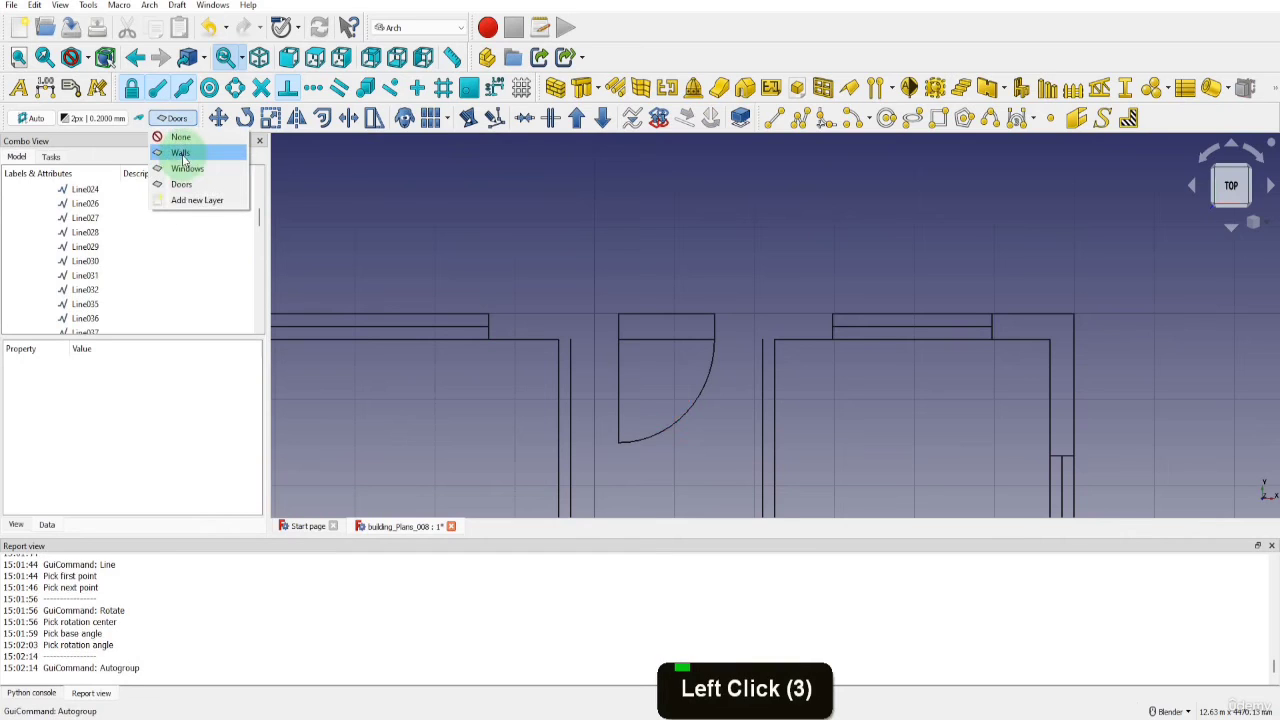
click(764, 120)
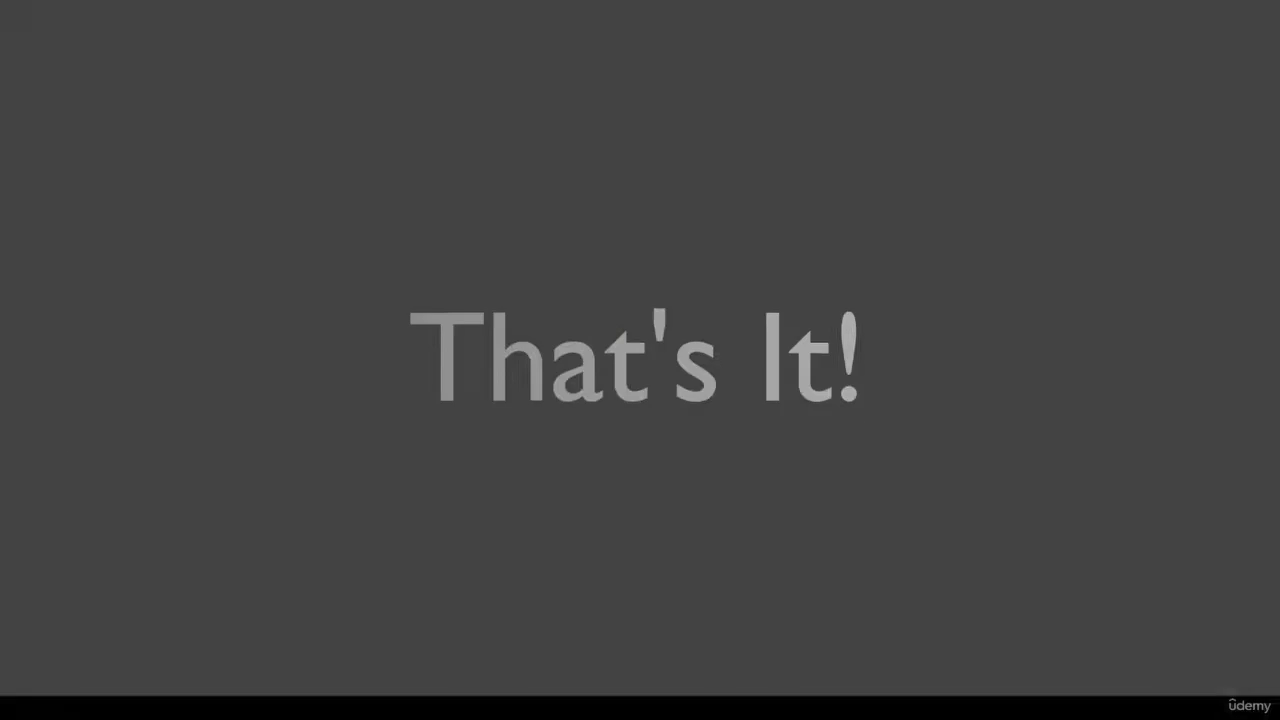
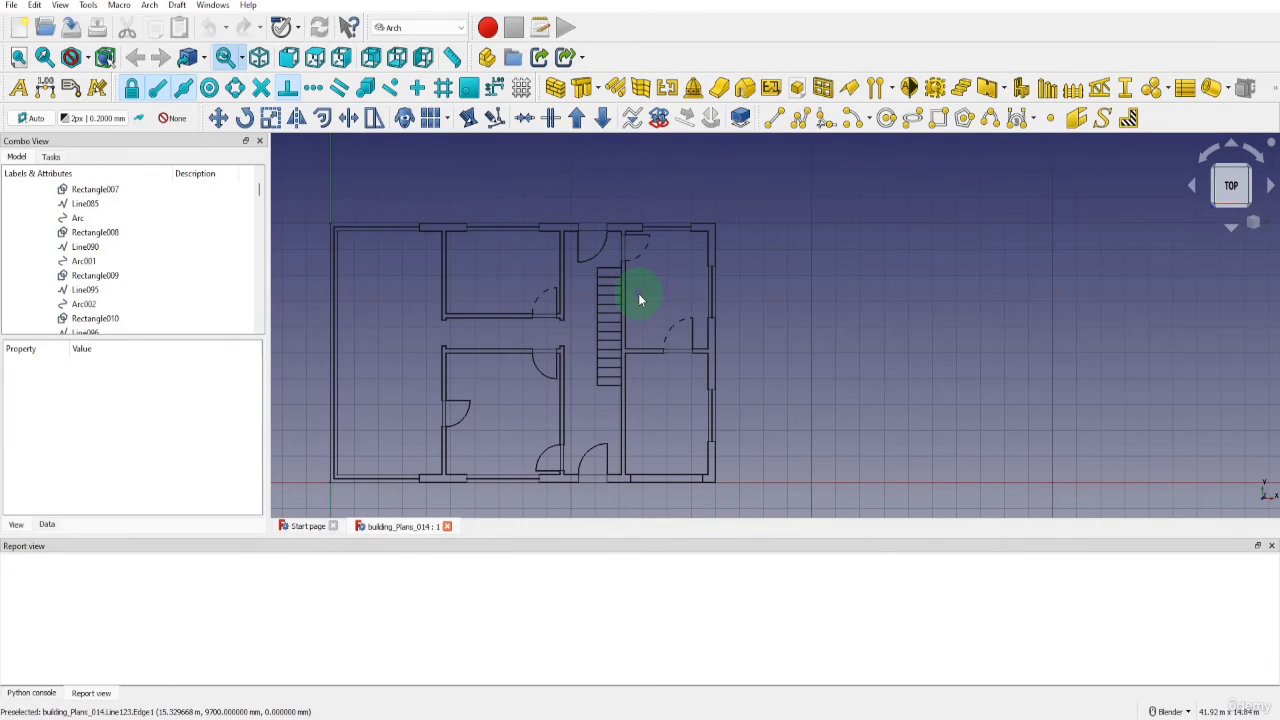
Collapse the Doors, Walls and Windows layers in the model tree
scroll(171, 249, up, 3)
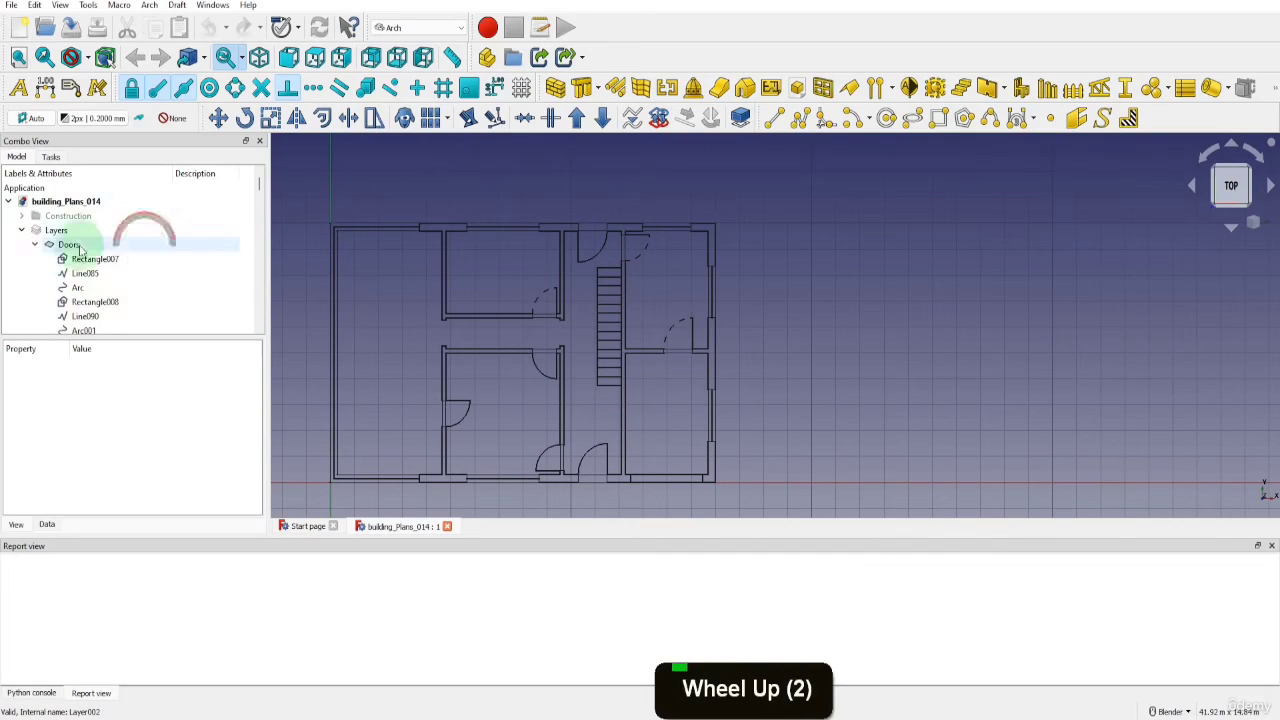
click(35, 245)
click(35, 259)
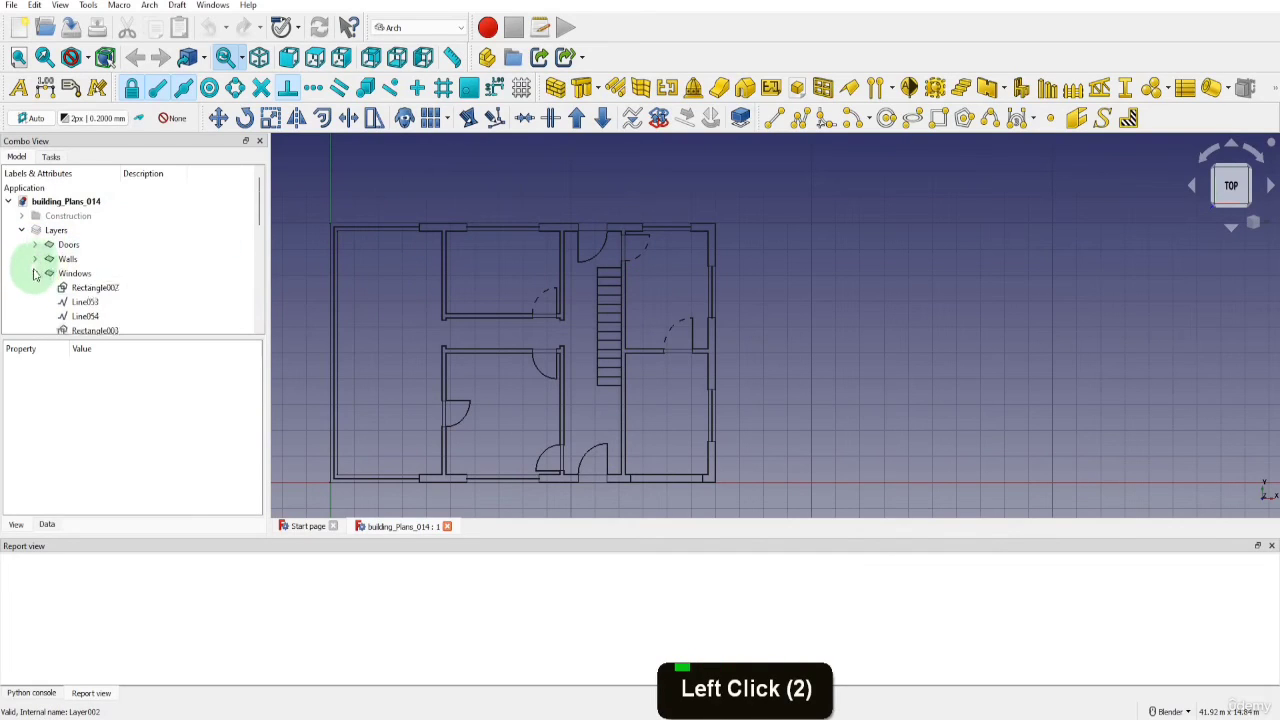
click(35, 273)
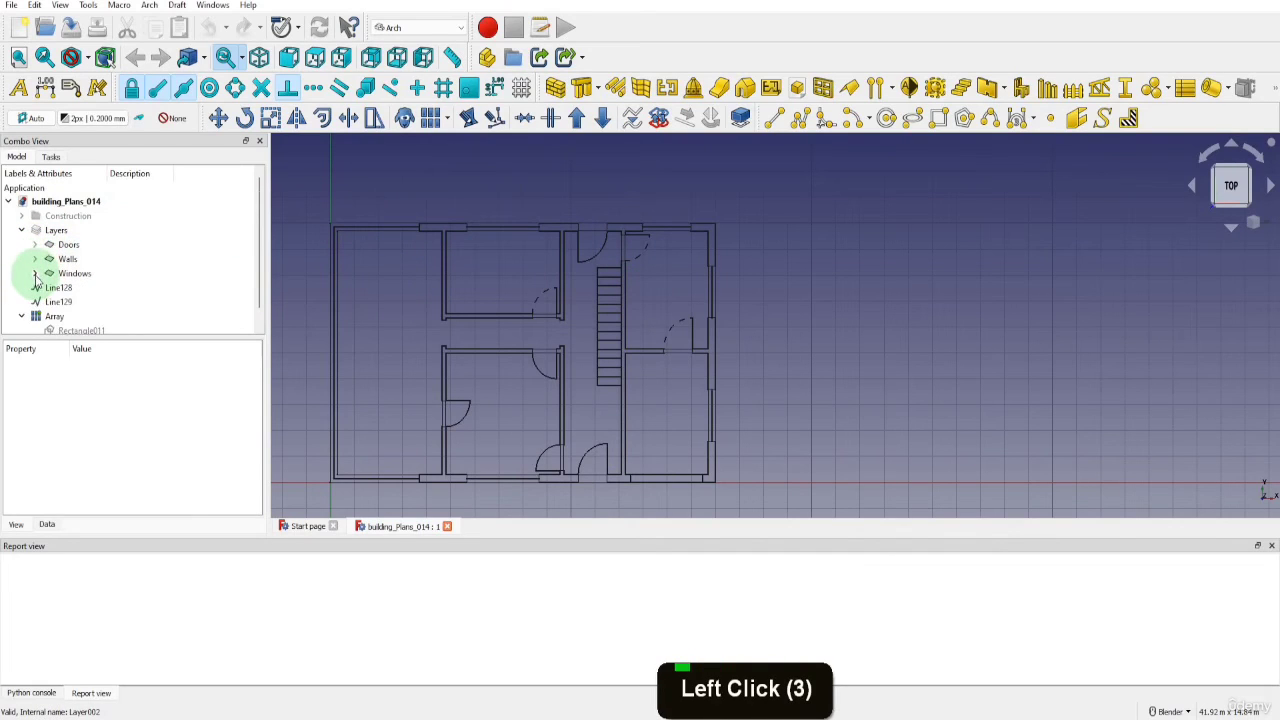
Add a new layer named Furniture and make it the active layer
click(172, 118)
click(187, 202)
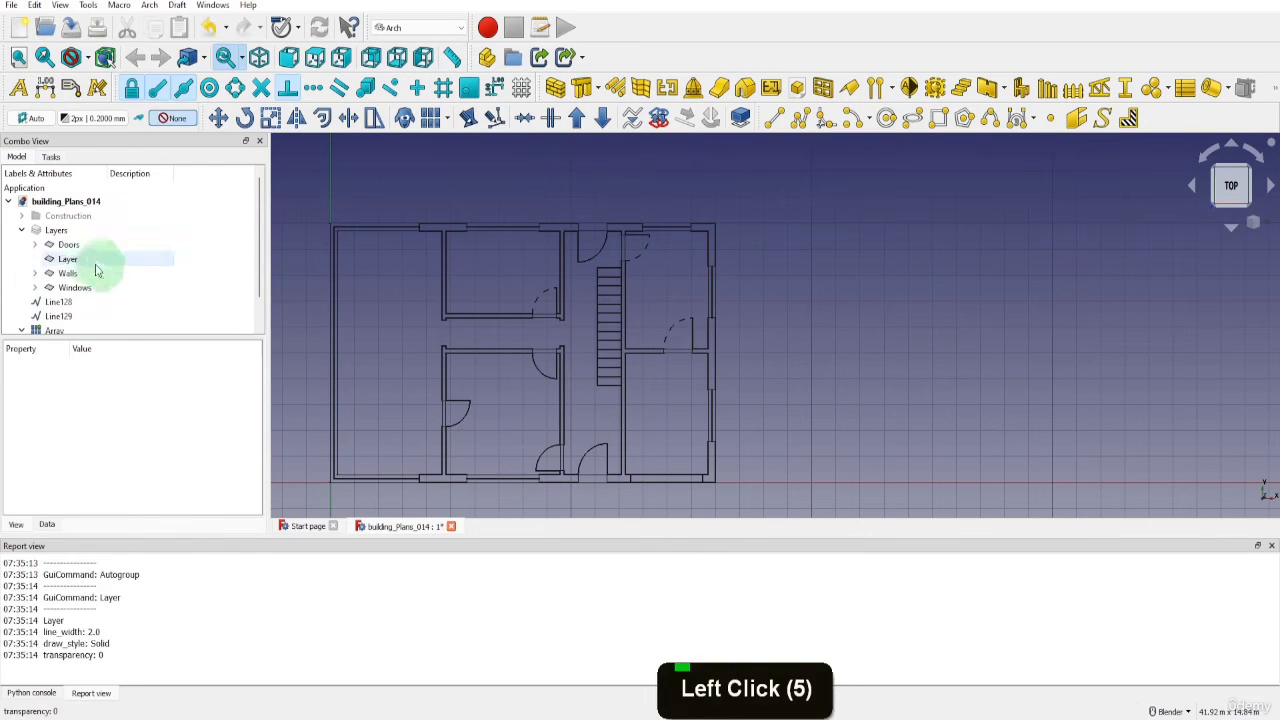
double_click(88, 258)
text(Furn)
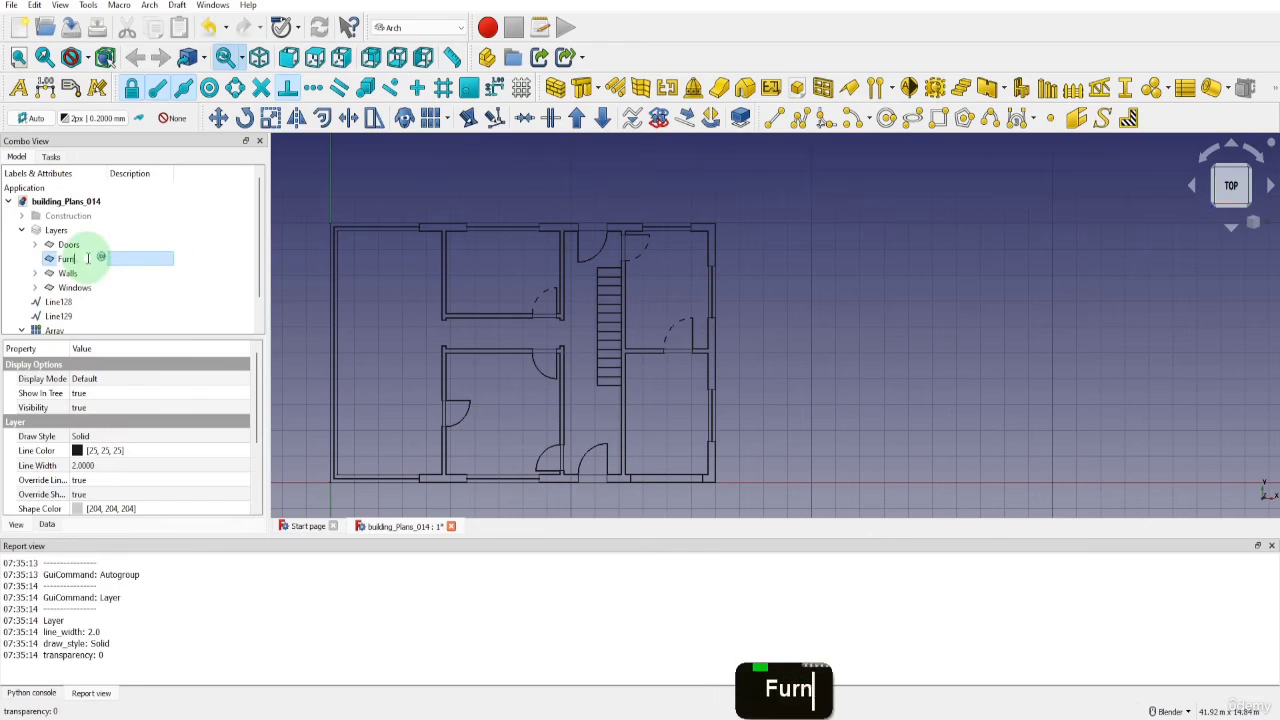
text(iture)
key(Return)
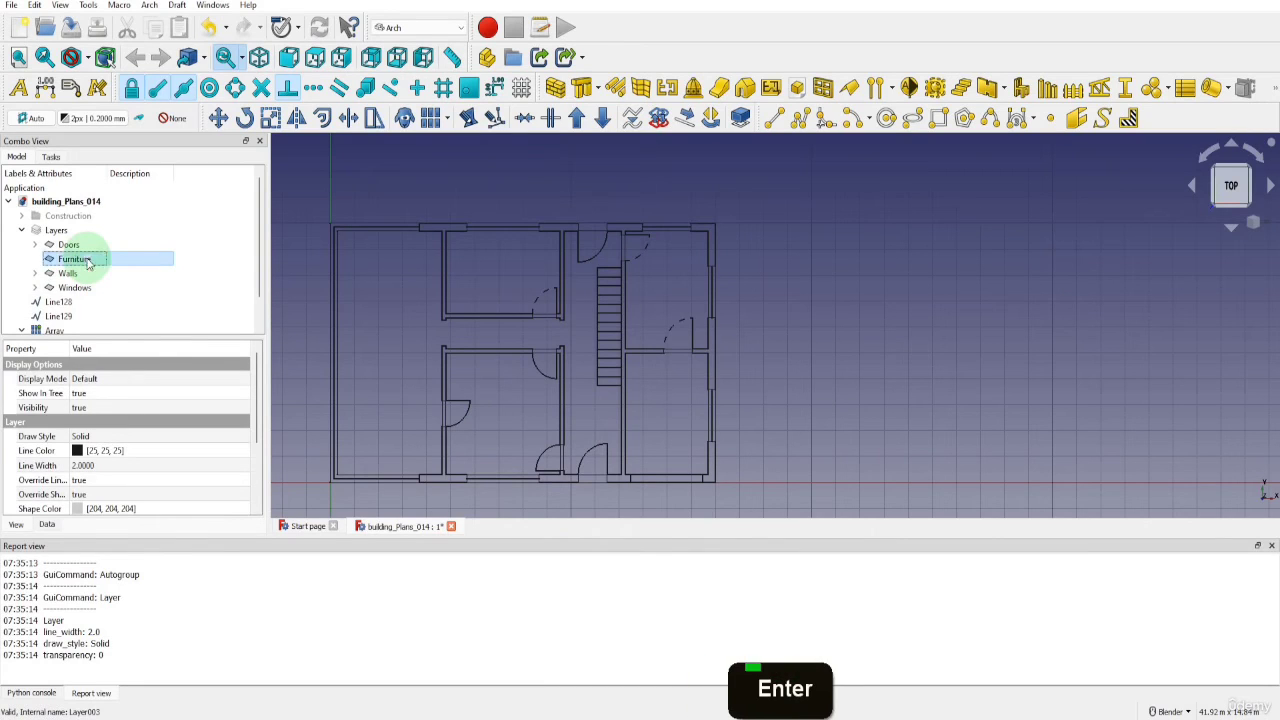
click(177, 121)
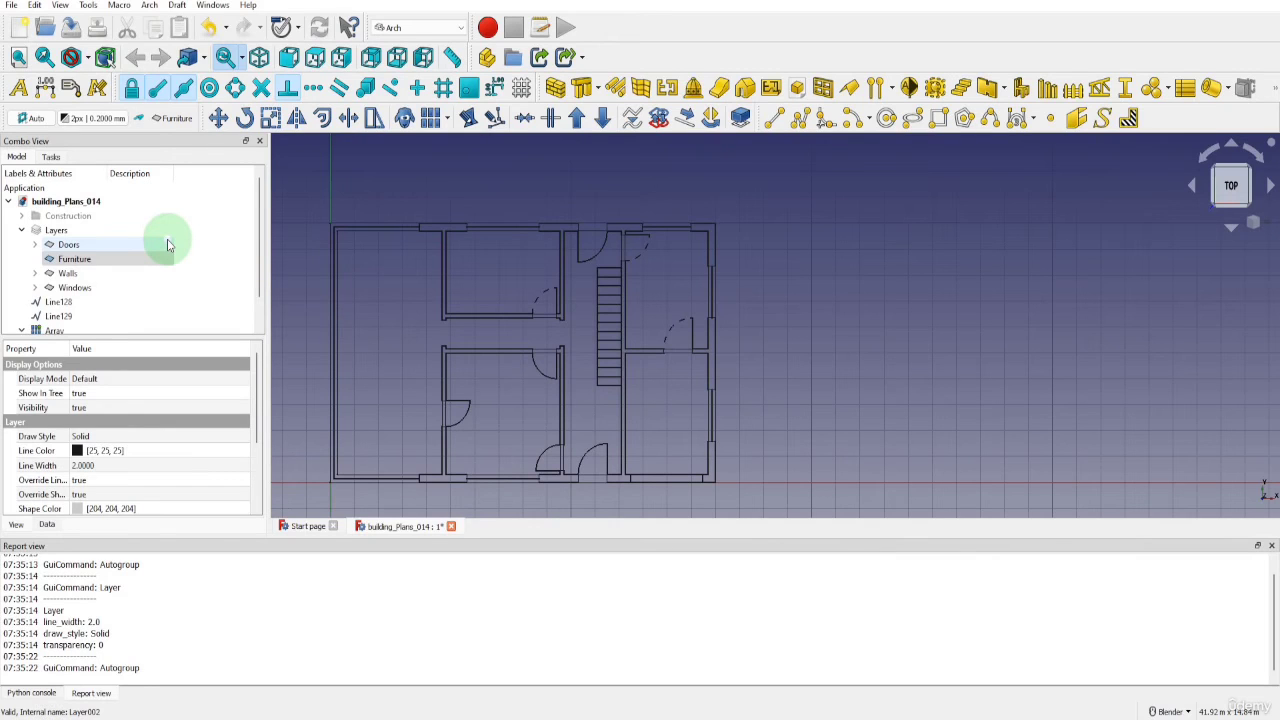
Create a new group in the building_Plans_014 document and name it Bath
right_click(90, 201)
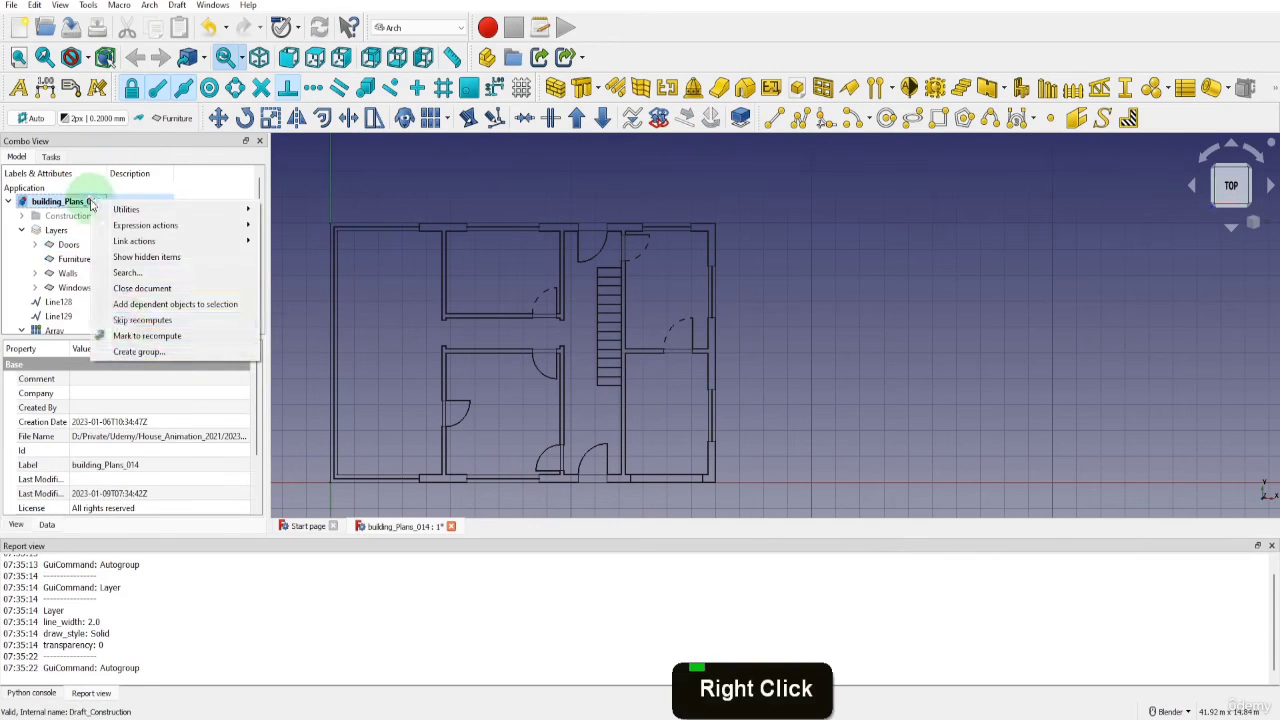
click(133, 352)
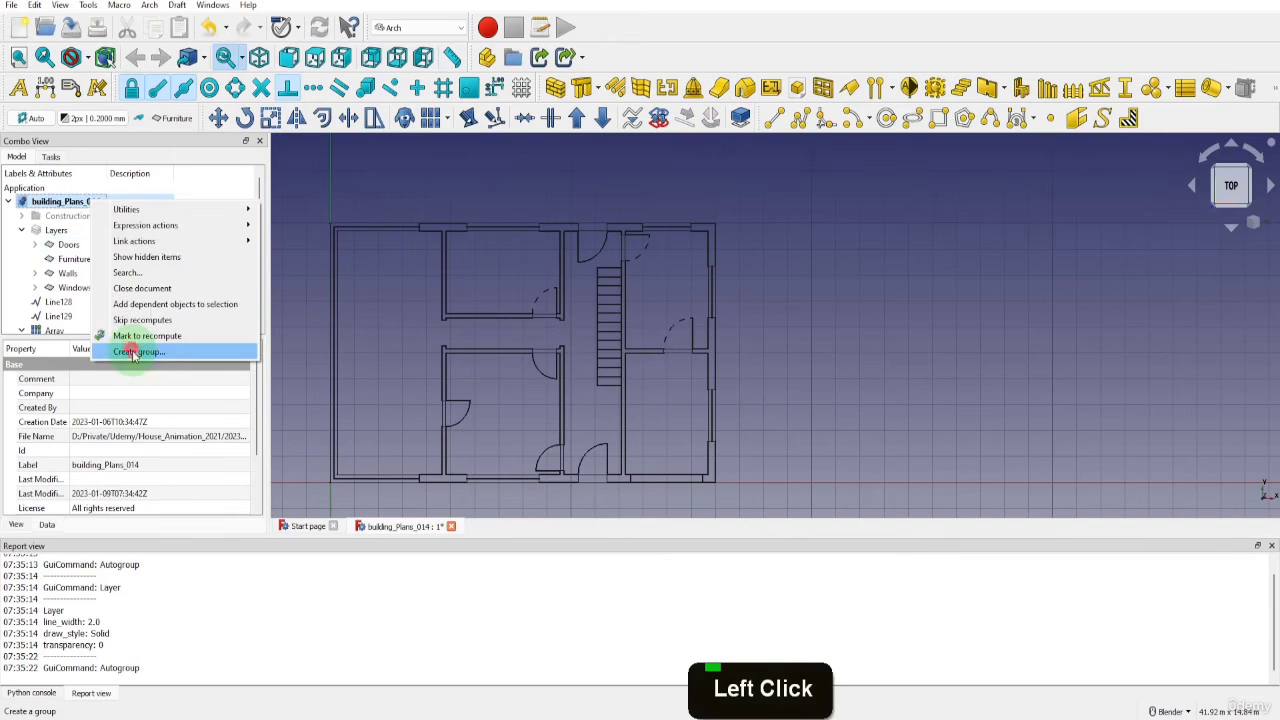
scroll(100, 308, down, 5)
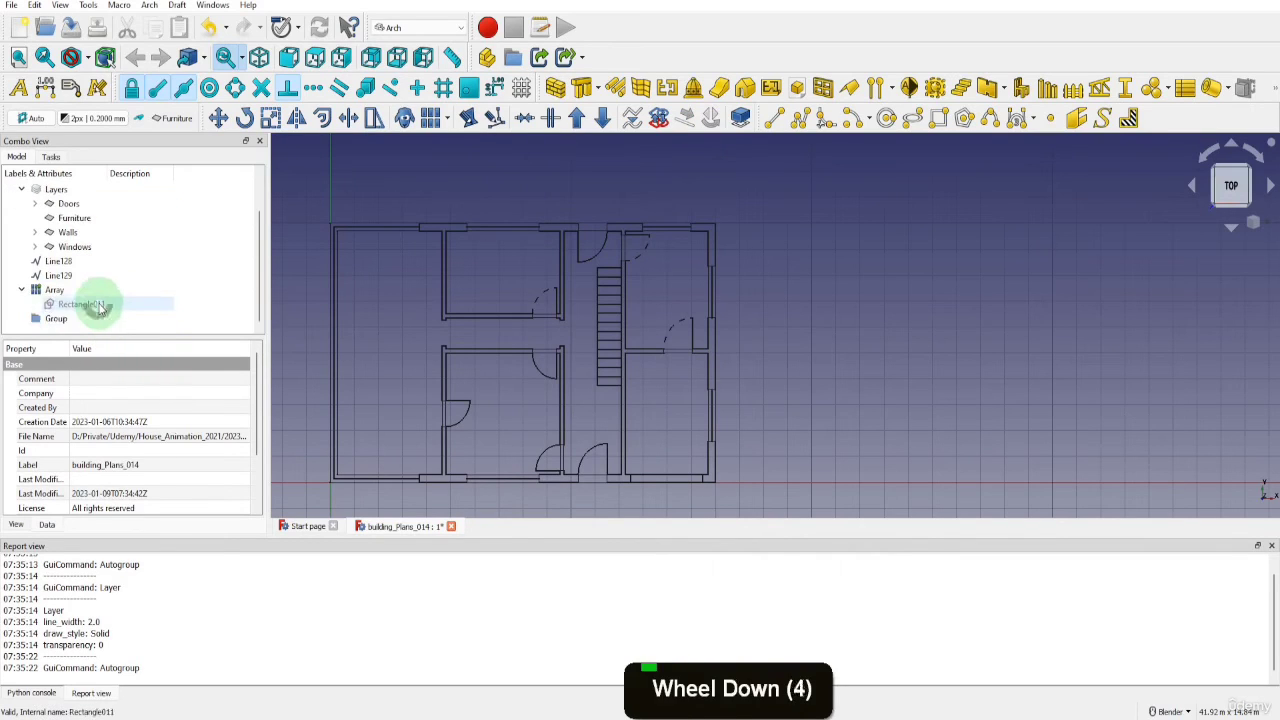
double_click(58, 318)
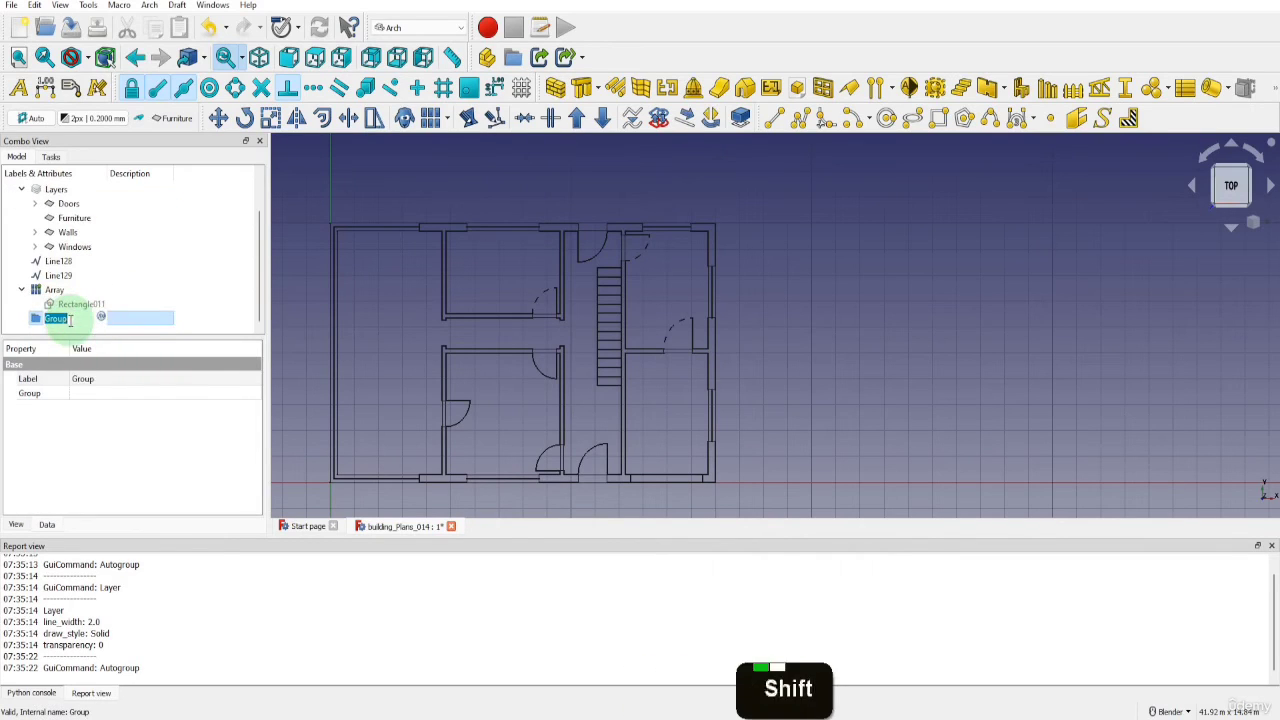
text(Bath)
key(Return)
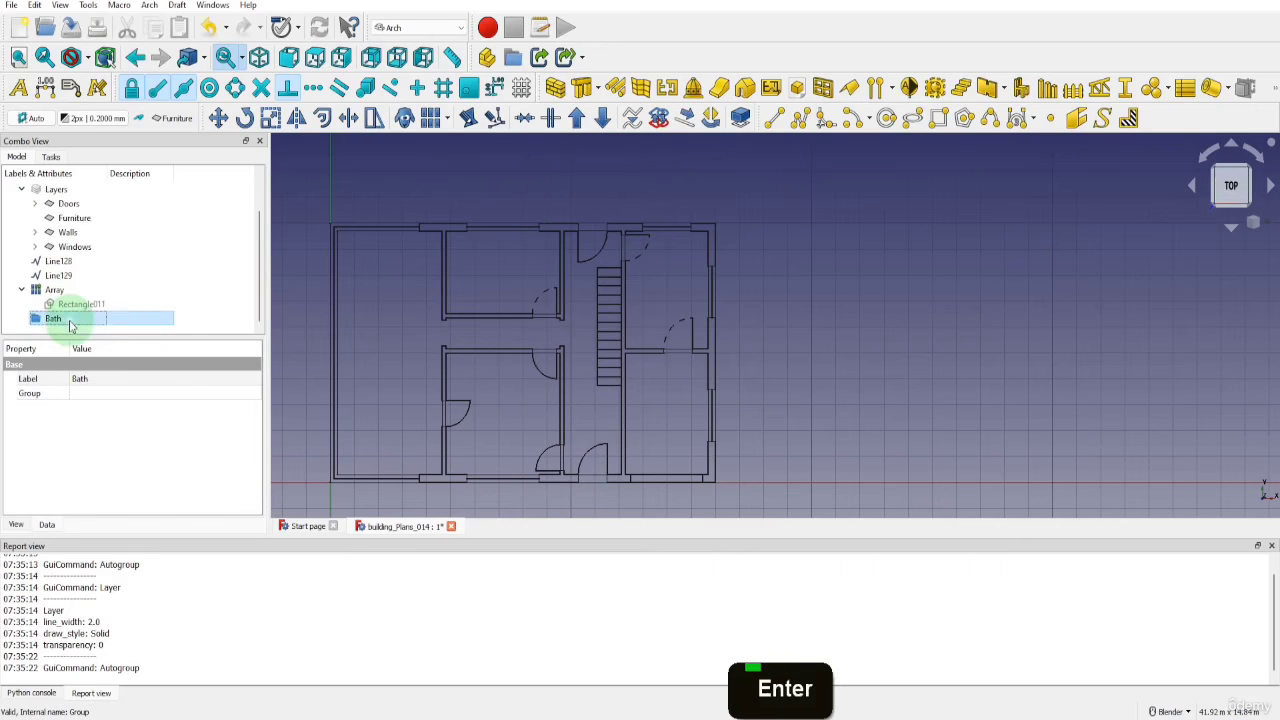
Move the Bath group into the Furniture layer and expand that layer to select the group
drag(70, 325, 78, 220)
click(36, 232)
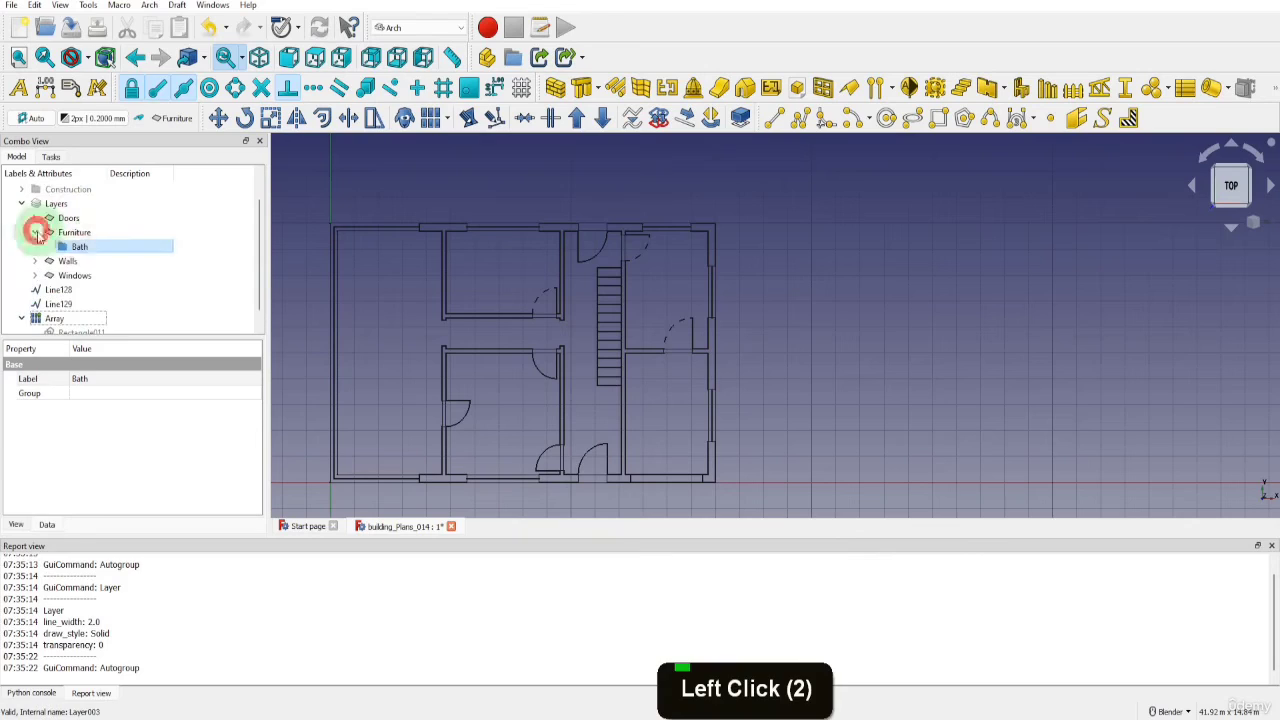
click(100, 250)
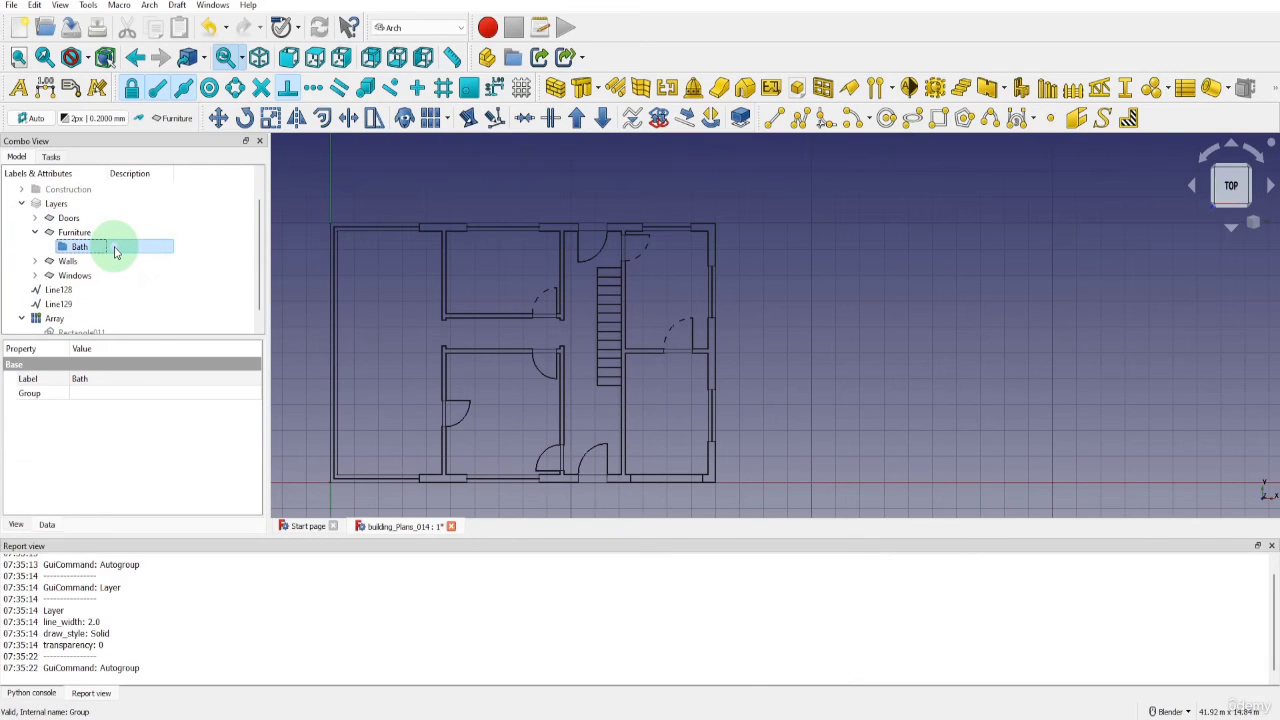
Import Bath.dxf from the project's Assets > Furniture folder into the plan
click(12, 5)
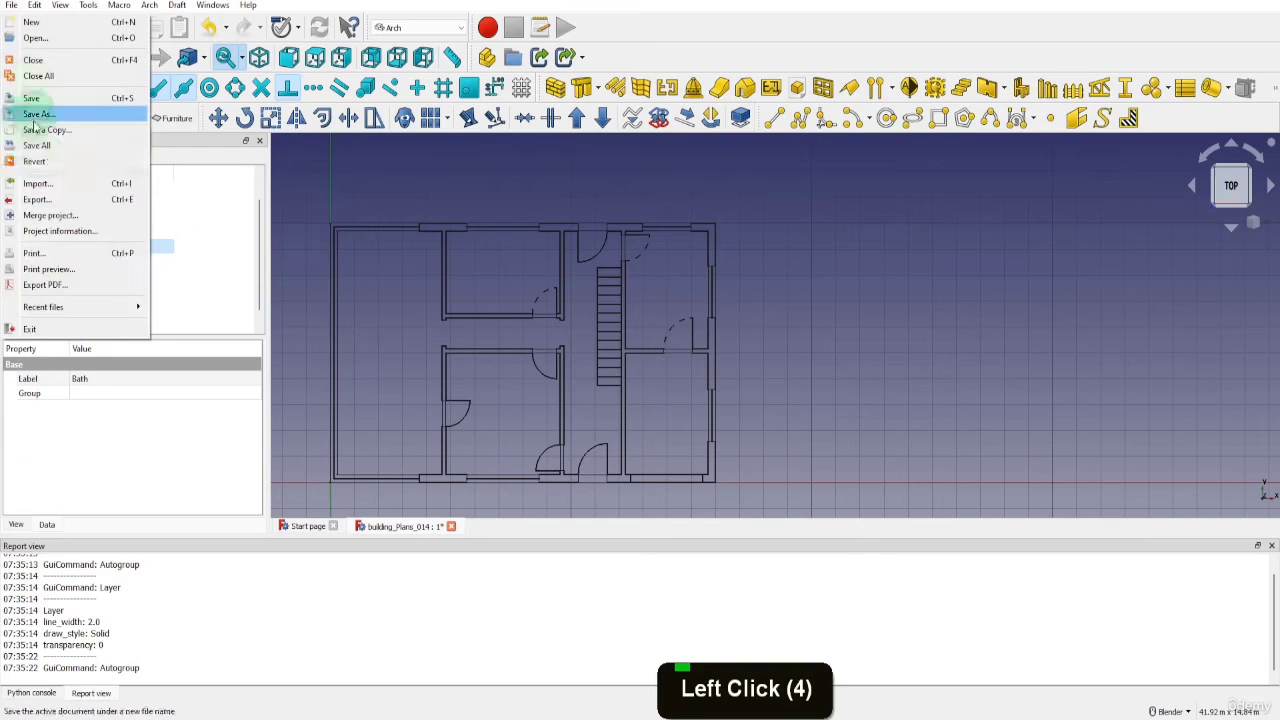
key(Return)
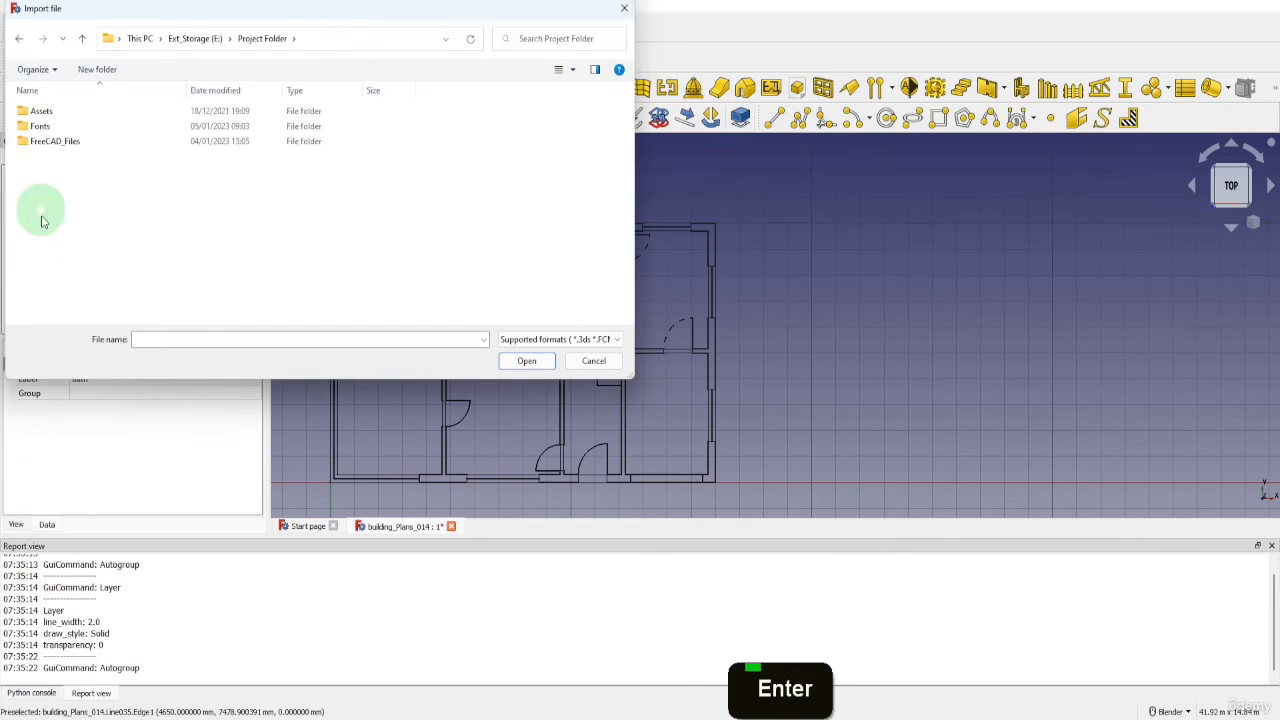
double_click(41, 112)
double_click(45, 111)
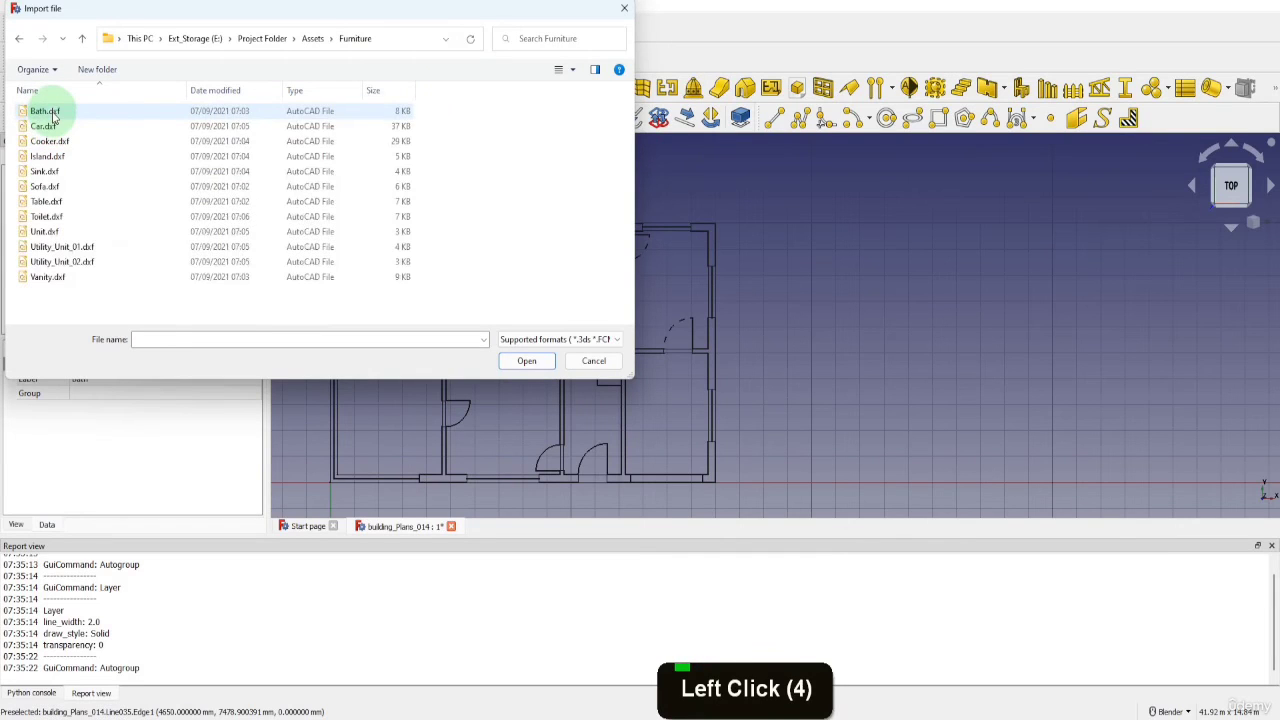
click(49, 113)
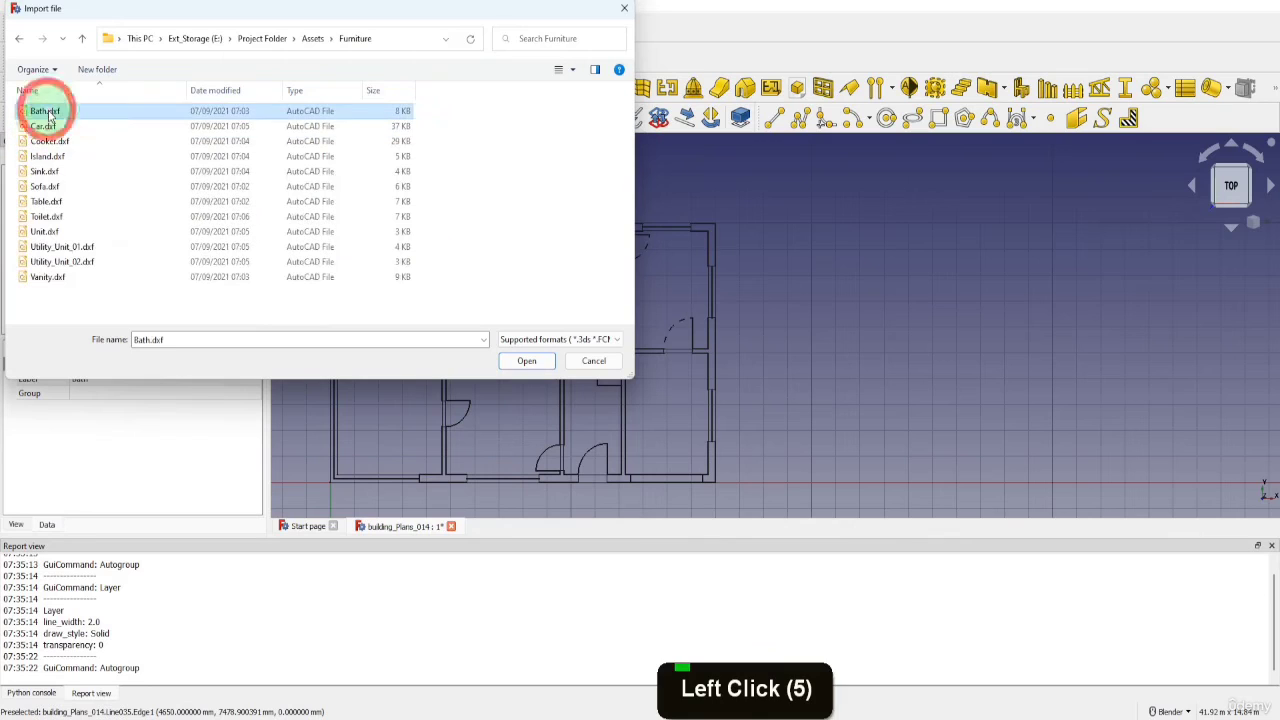
click(516, 361)
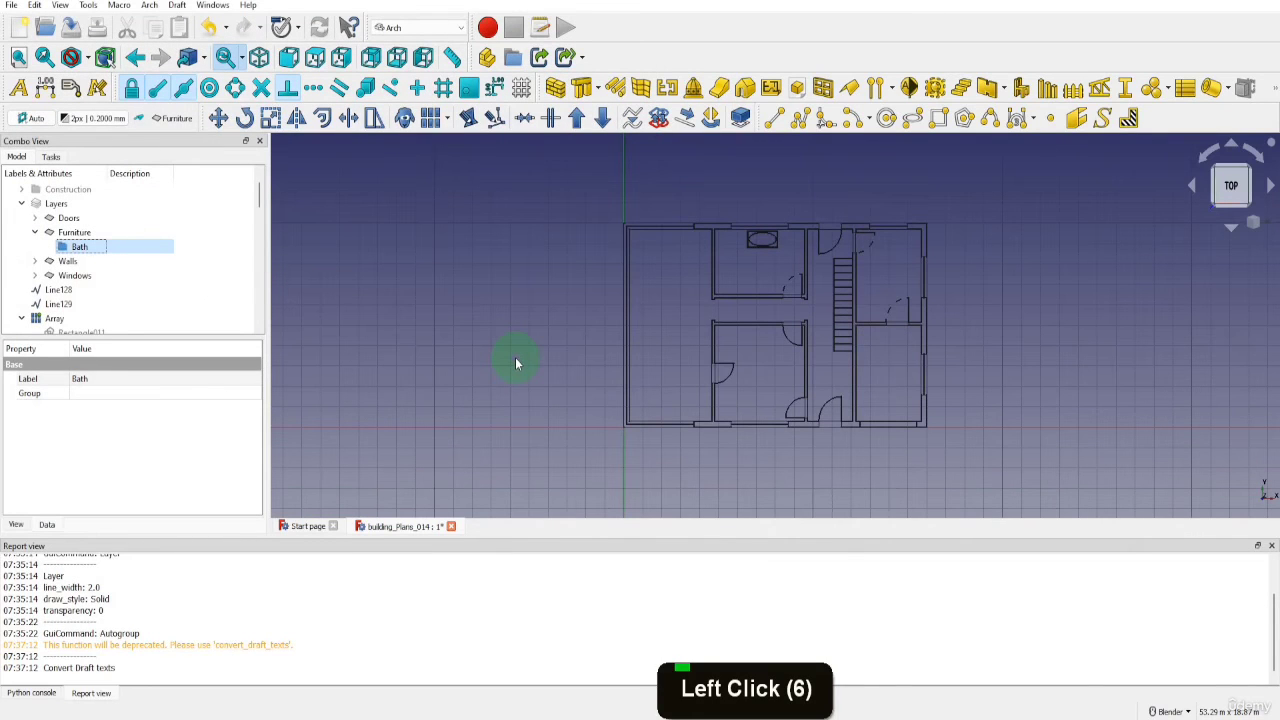
Select all imported bath shapes from Shape to Shape043 and upgrade them into wires
scroll(200, 286, down, 2)
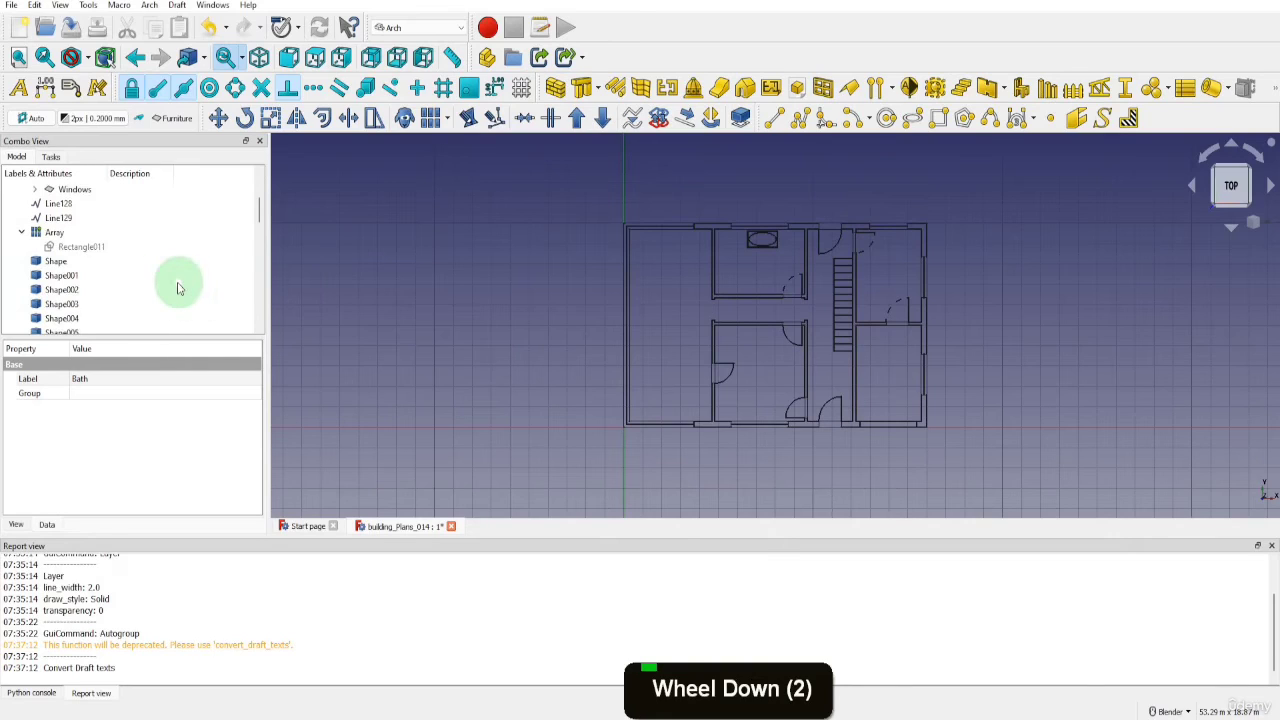
click(55, 260)
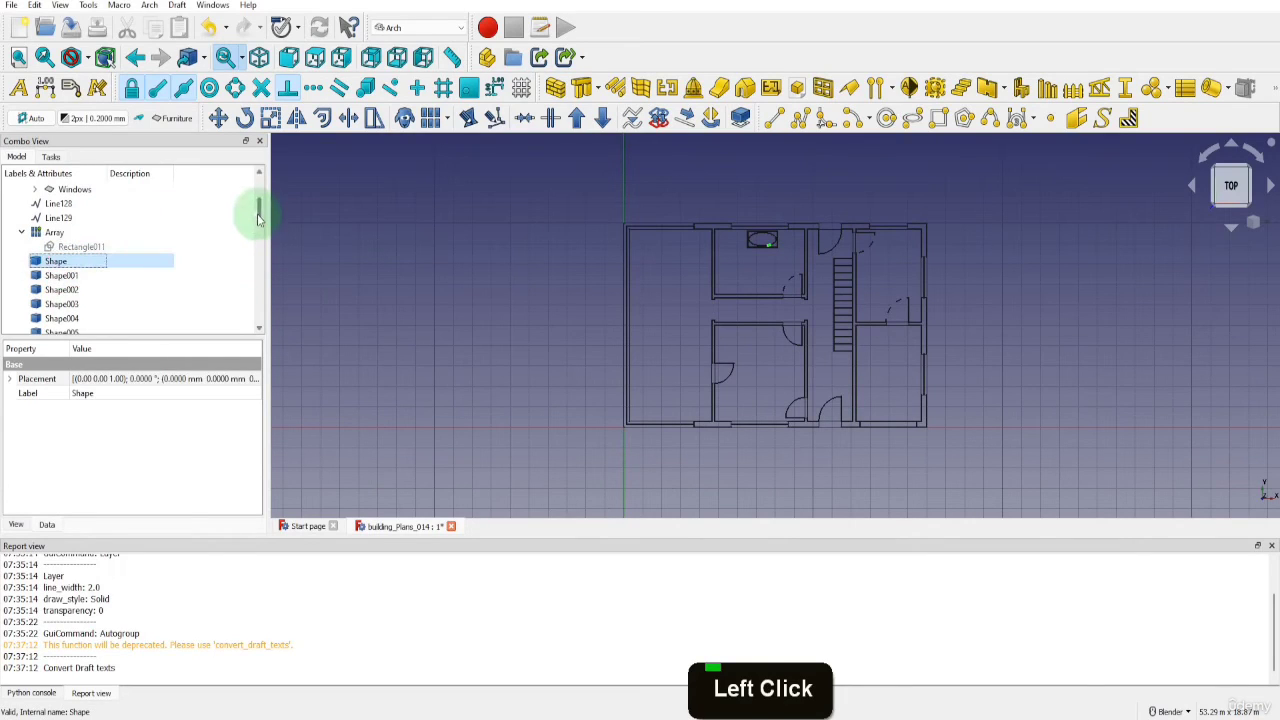
drag(258, 213, 261, 318)
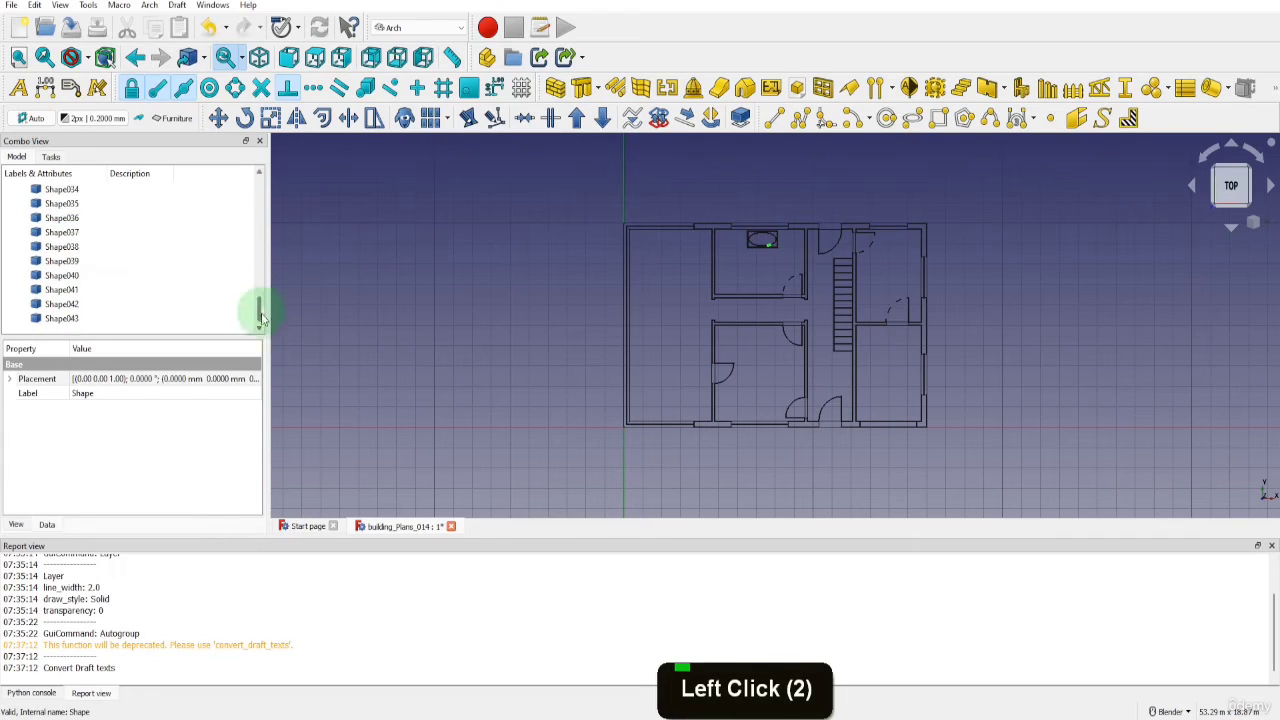
shift+click(60, 318)
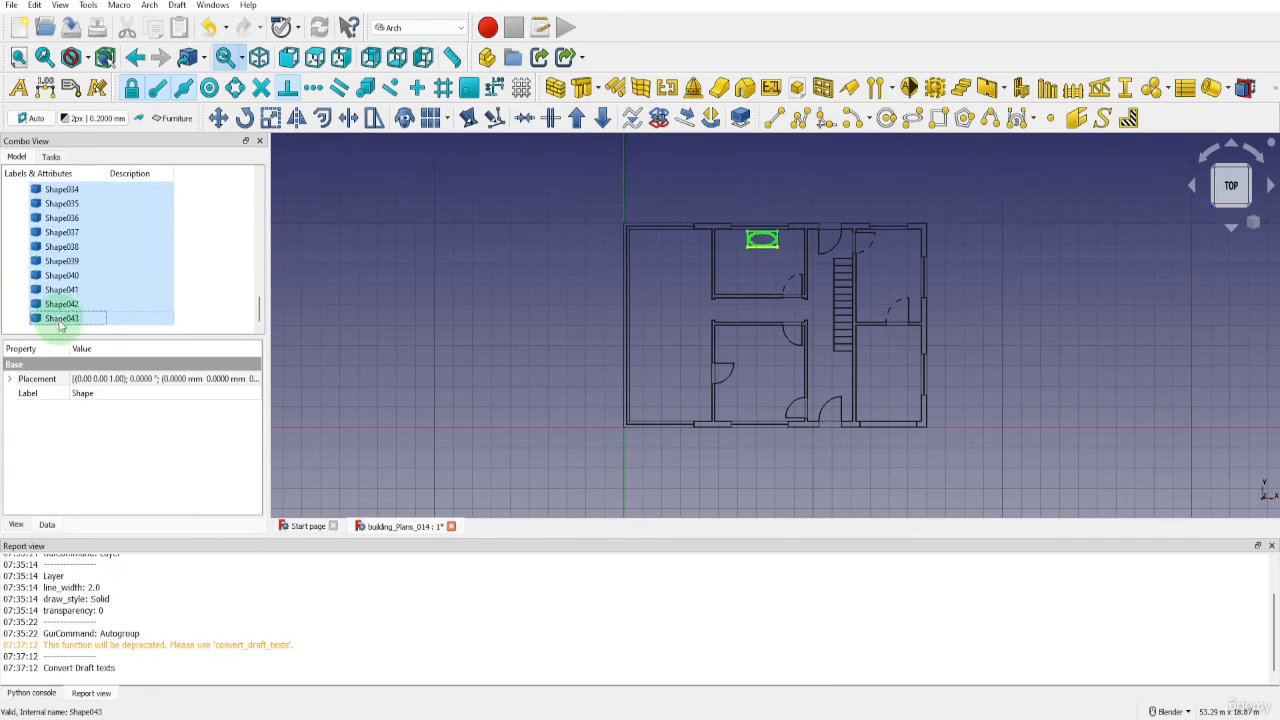
click(577, 119)
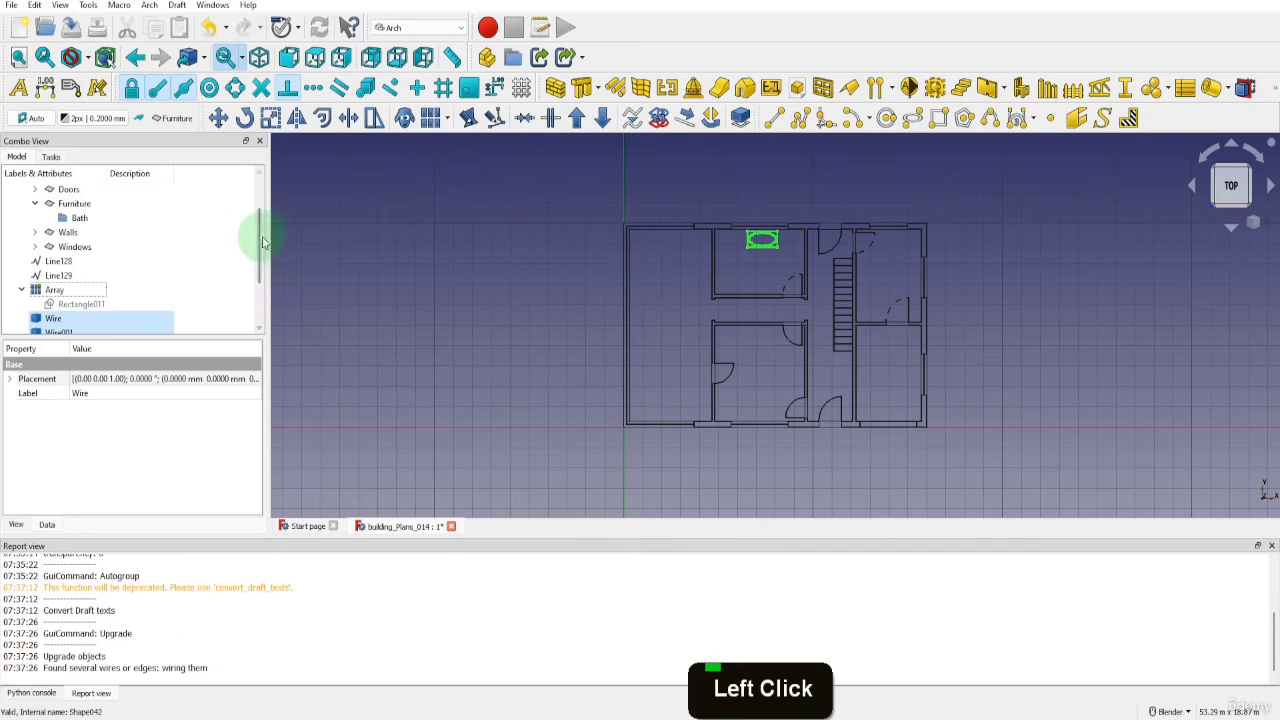
Move the bath wires, Wire to Wire005, into the Bath group and check the bath in the plan before collapsing the group
drag(263, 239, 262, 278)
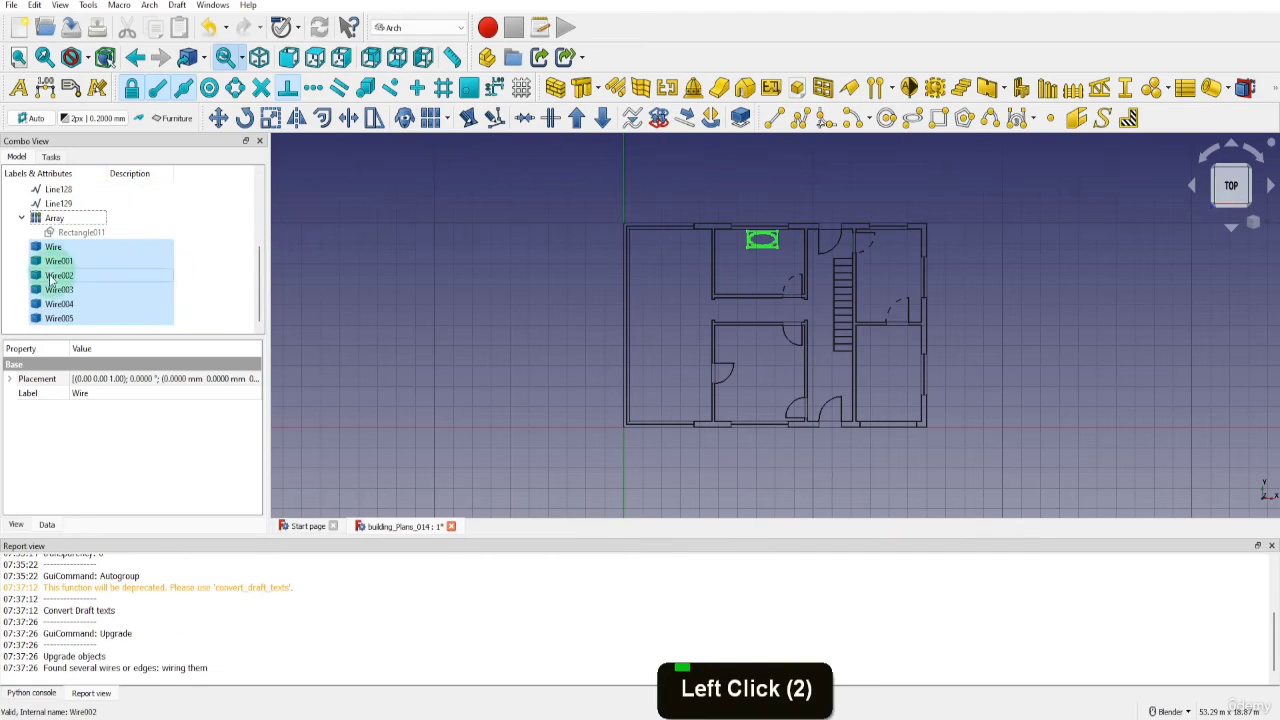
scroll(94, 294, up, 2)
scroll(97, 302, down, 1)
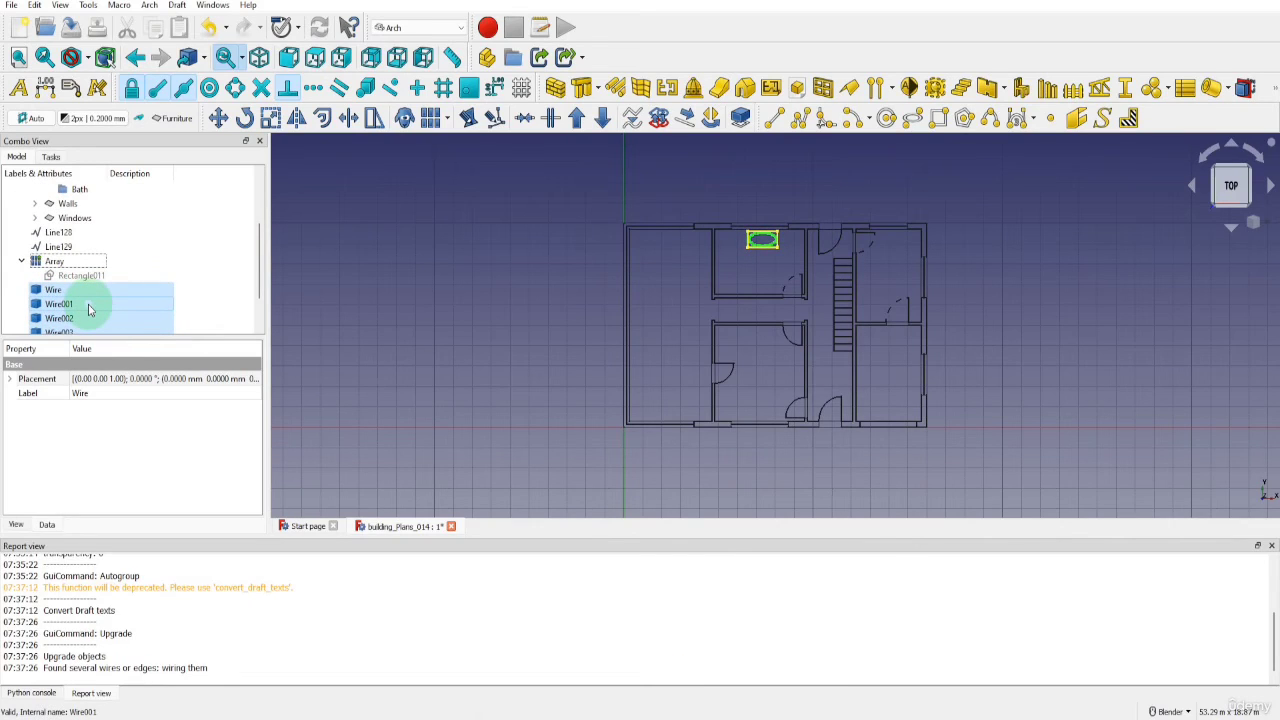
drag(86, 306, 80, 207)
click(48, 232)
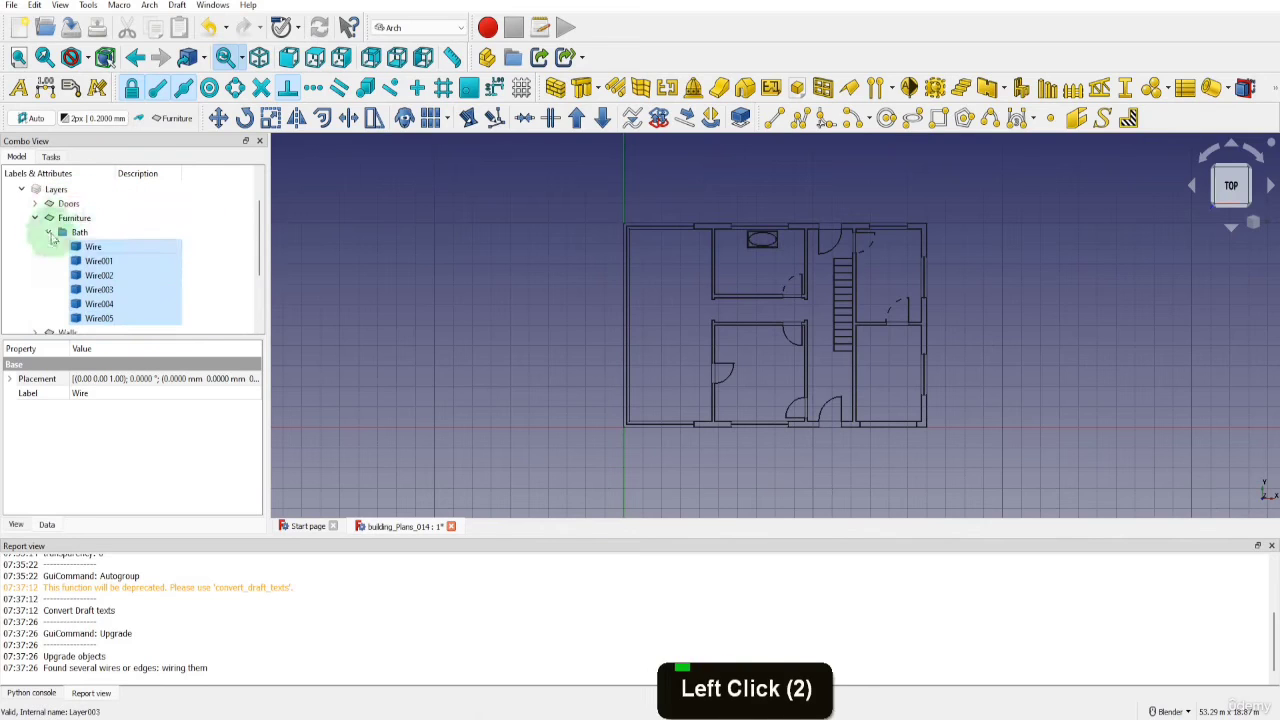
scroll(718, 286, up, 6)
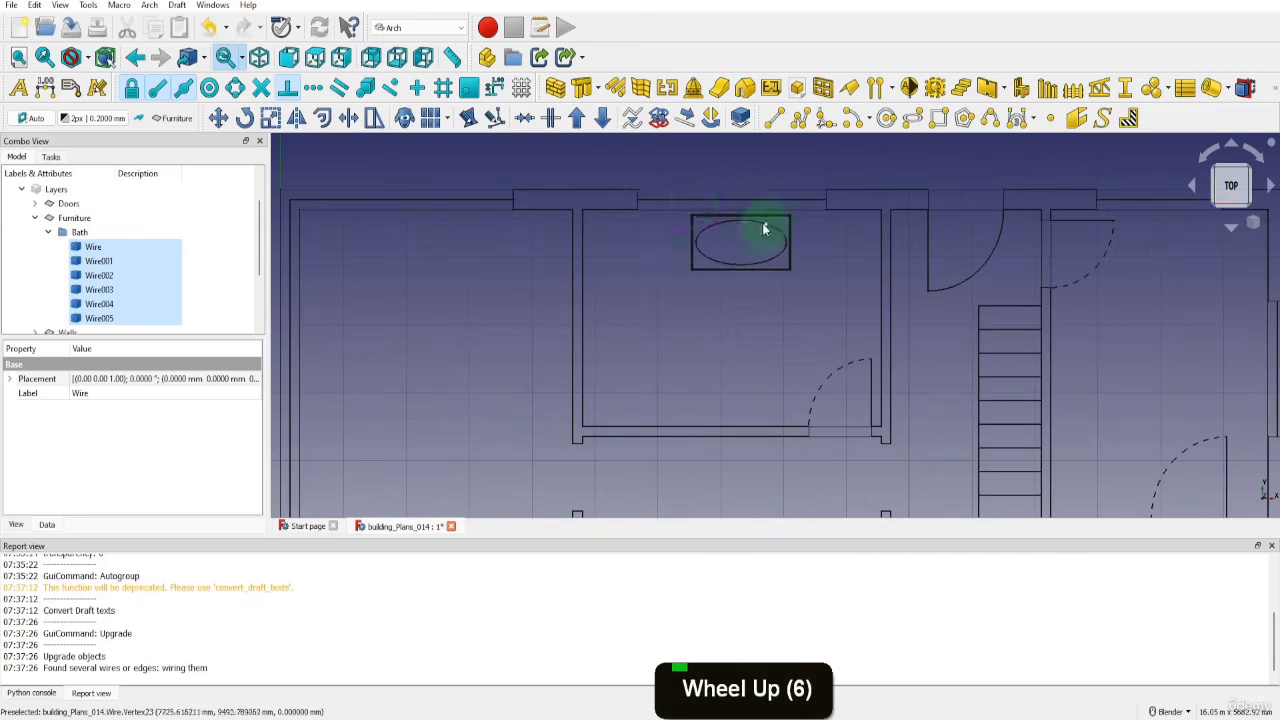
scroll(584, 251, down, 5)
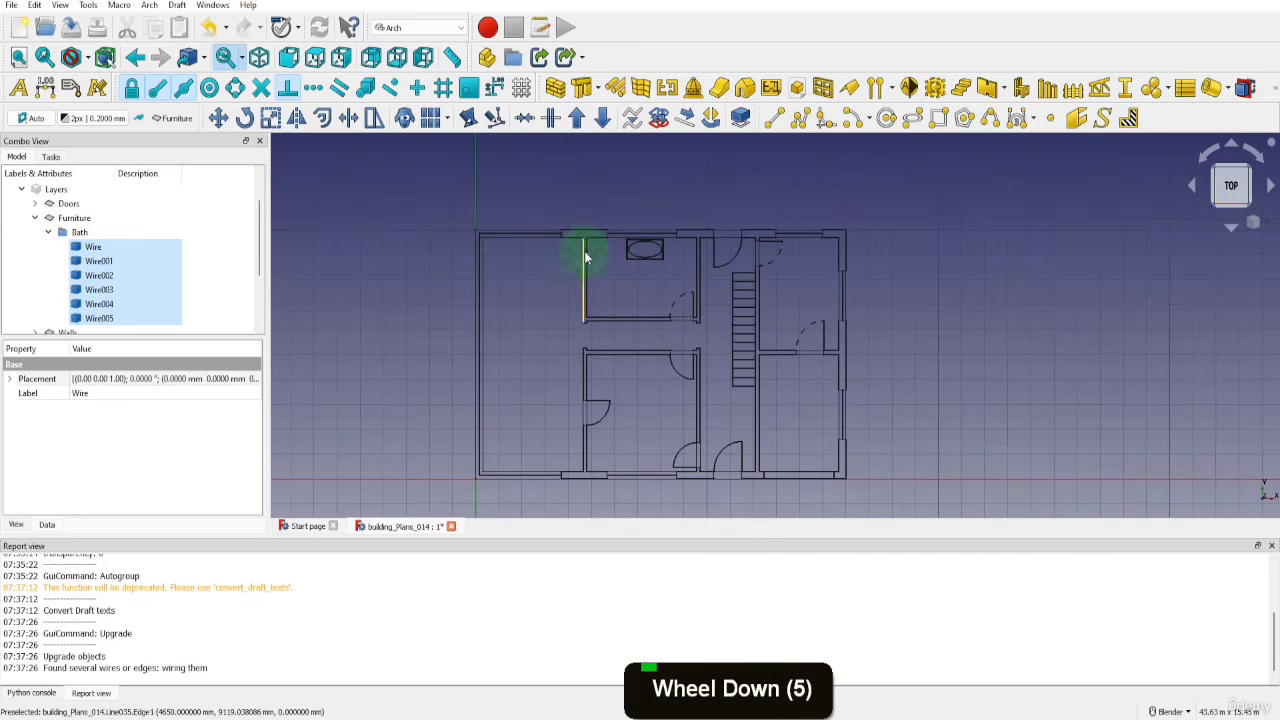
click(48, 232)
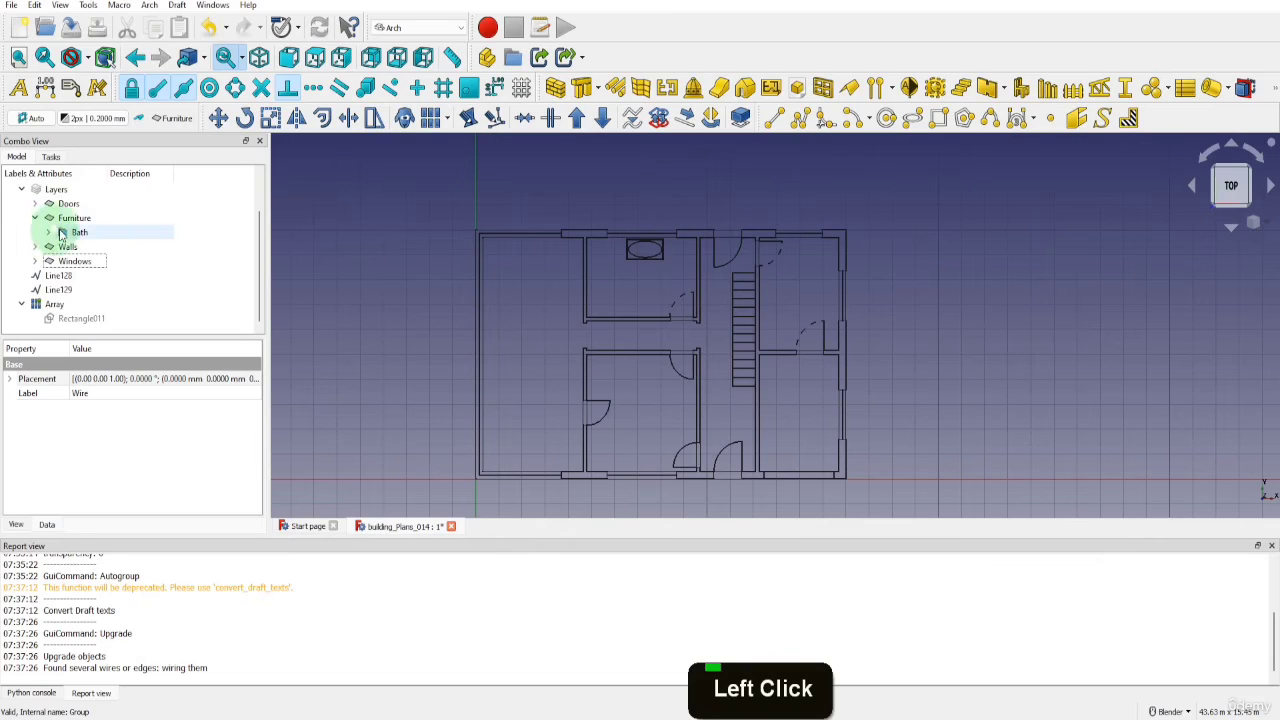
click(96, 233)
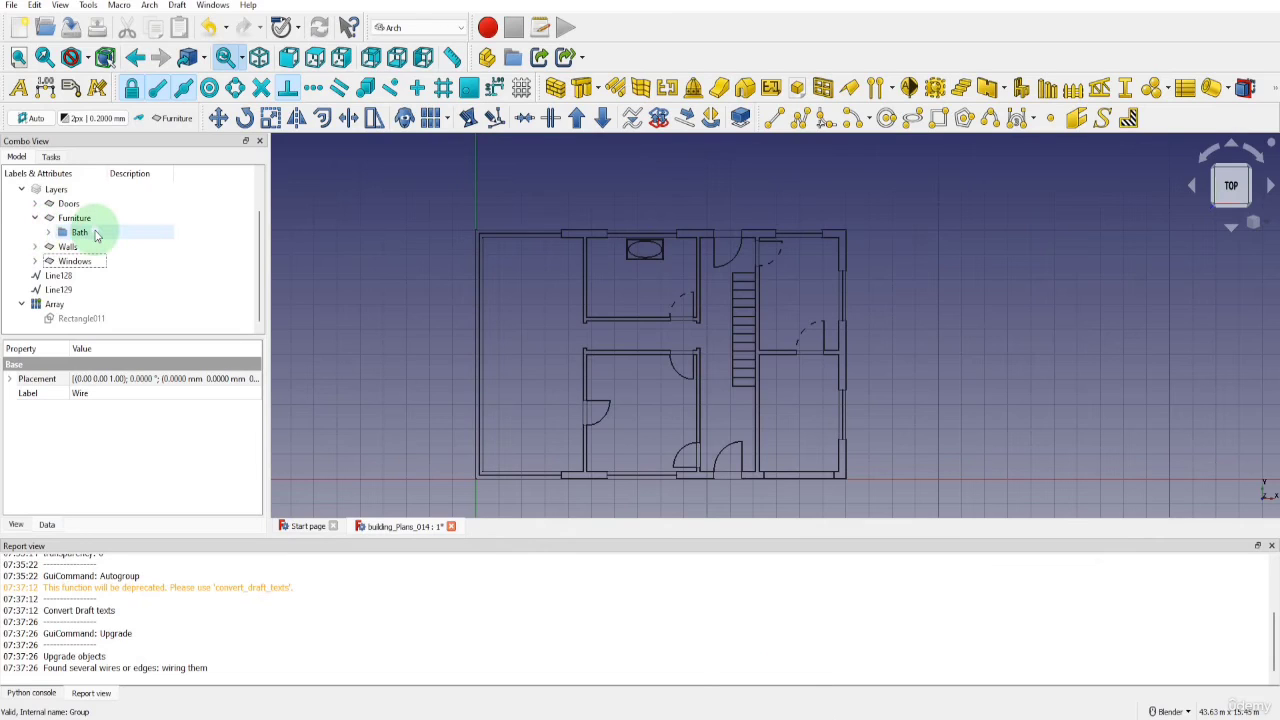
Create a new document group named Car and move it into the Furniture layer
scroll(75, 200, up, 2)
right_click(80, 203)
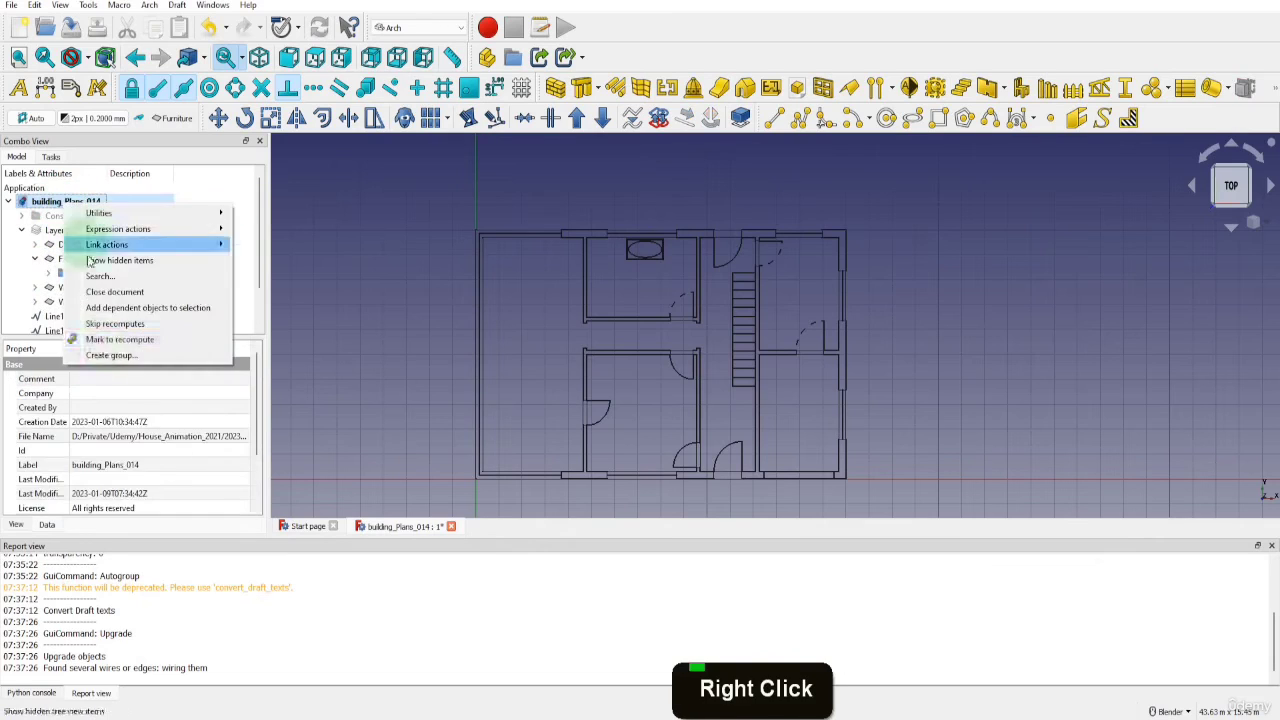
click(105, 354)
scroll(86, 300, down, 5)
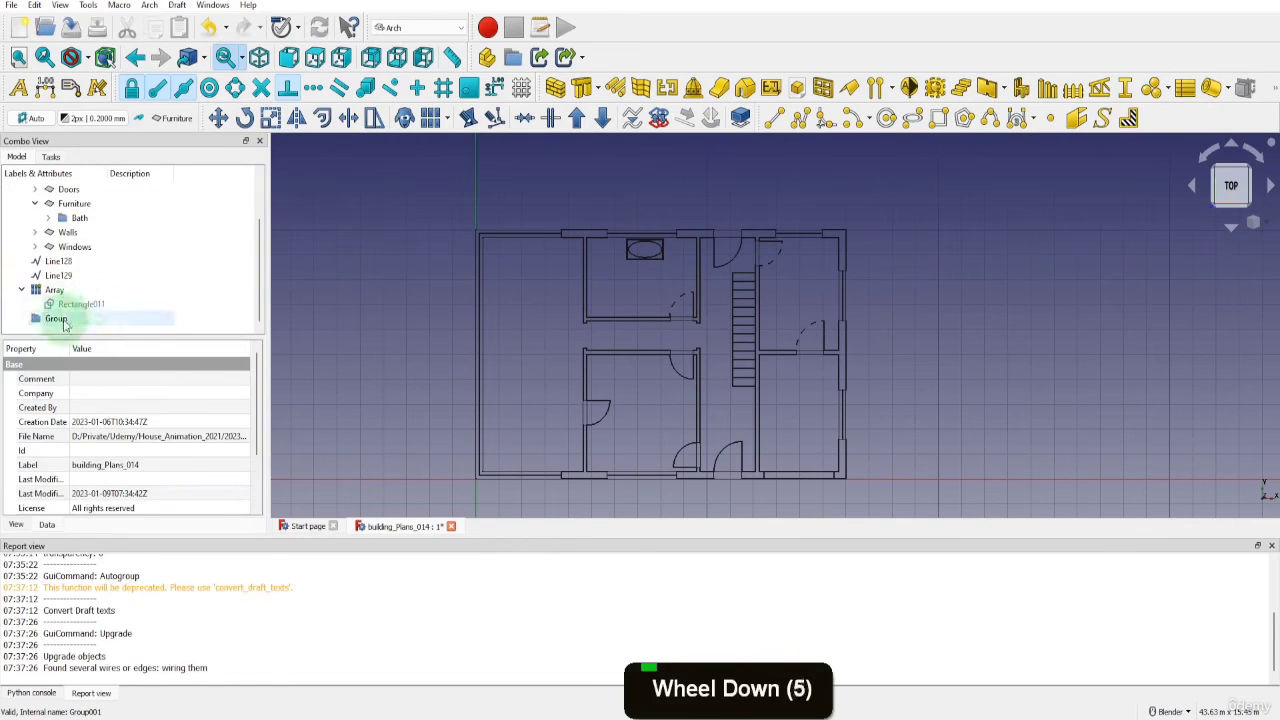
double_click(62, 320)
text(Car)
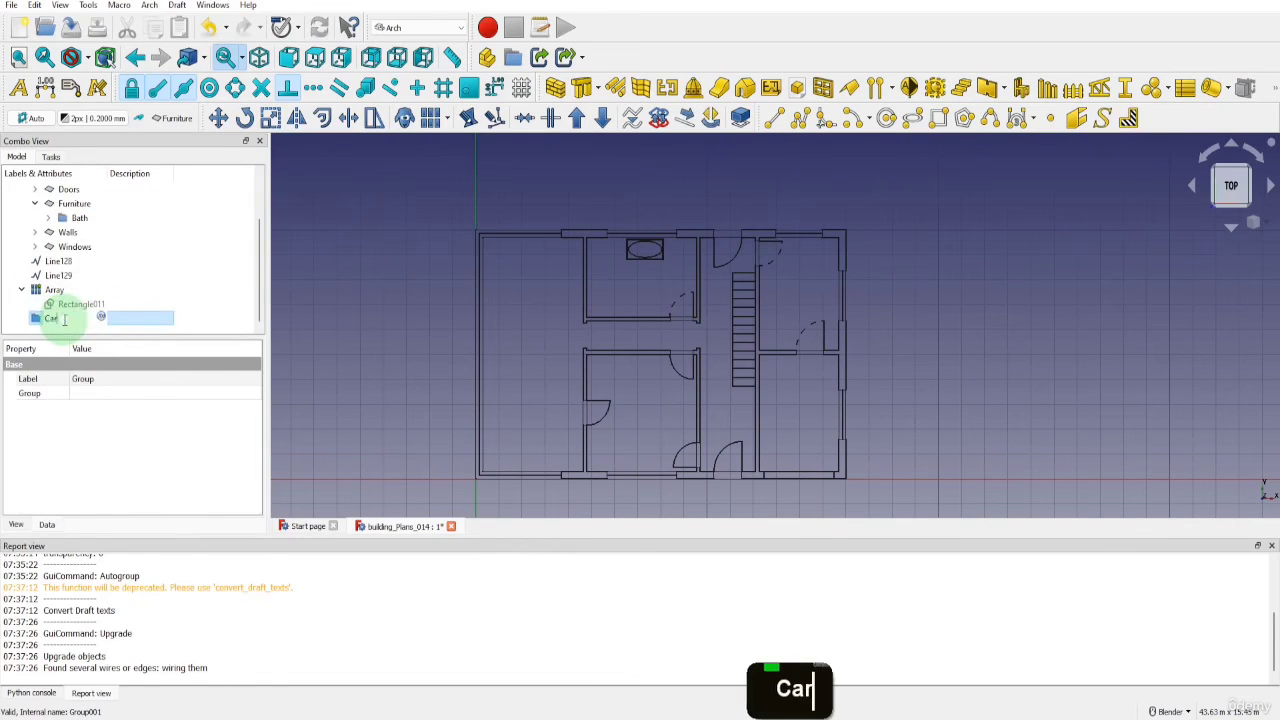
key(Return)
drag(63, 325, 86, 211)
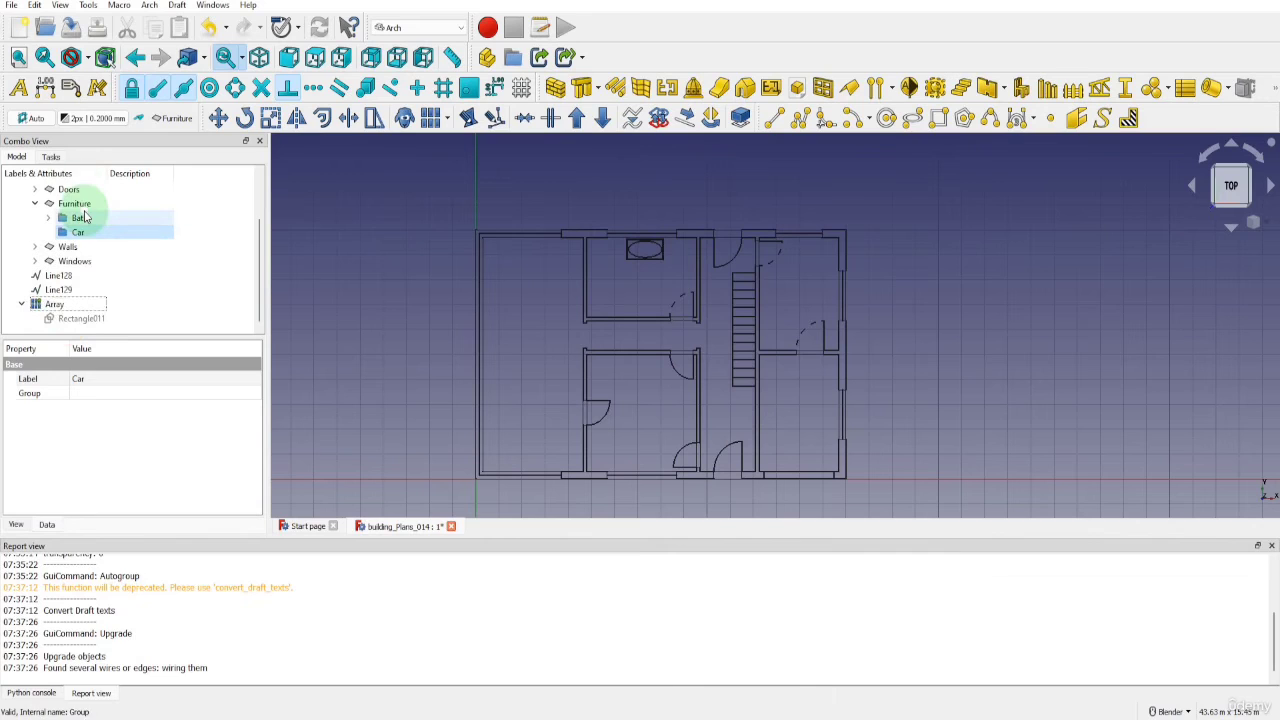
Import Car.dxf from the project's Assets > Furniture folder into the plan
click(11, 6)
click(36, 183)
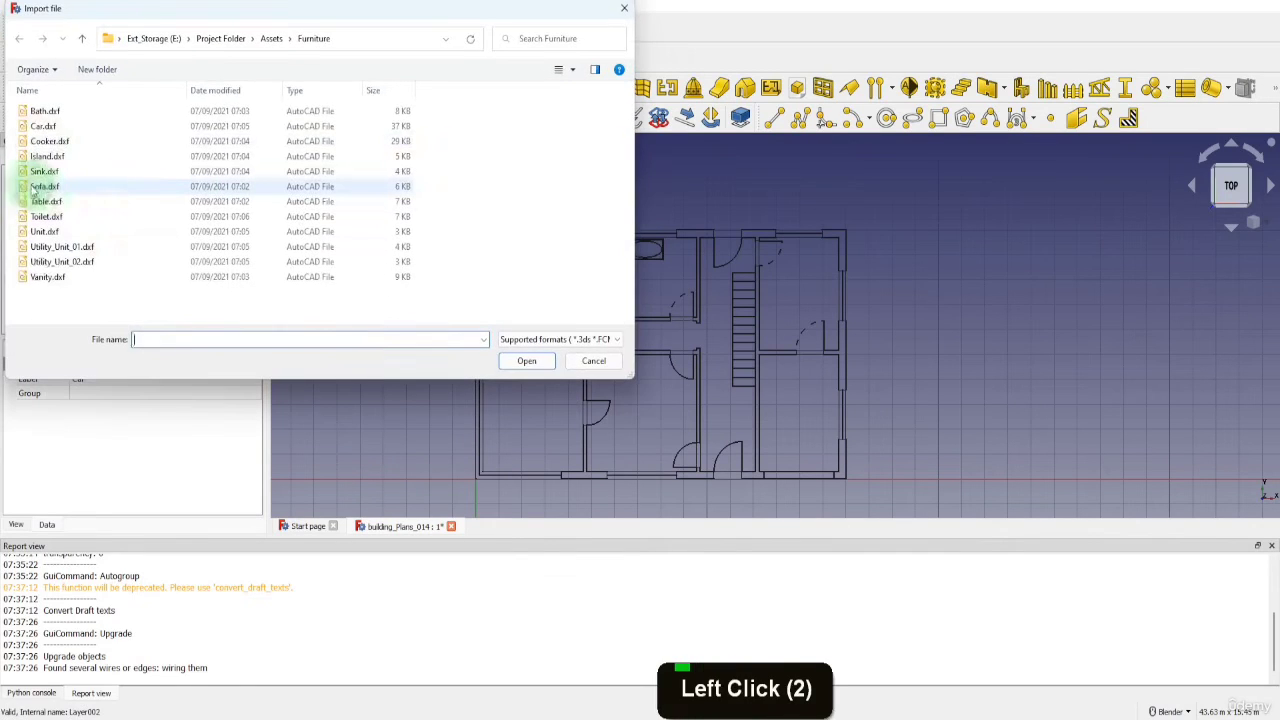
click(42, 126)
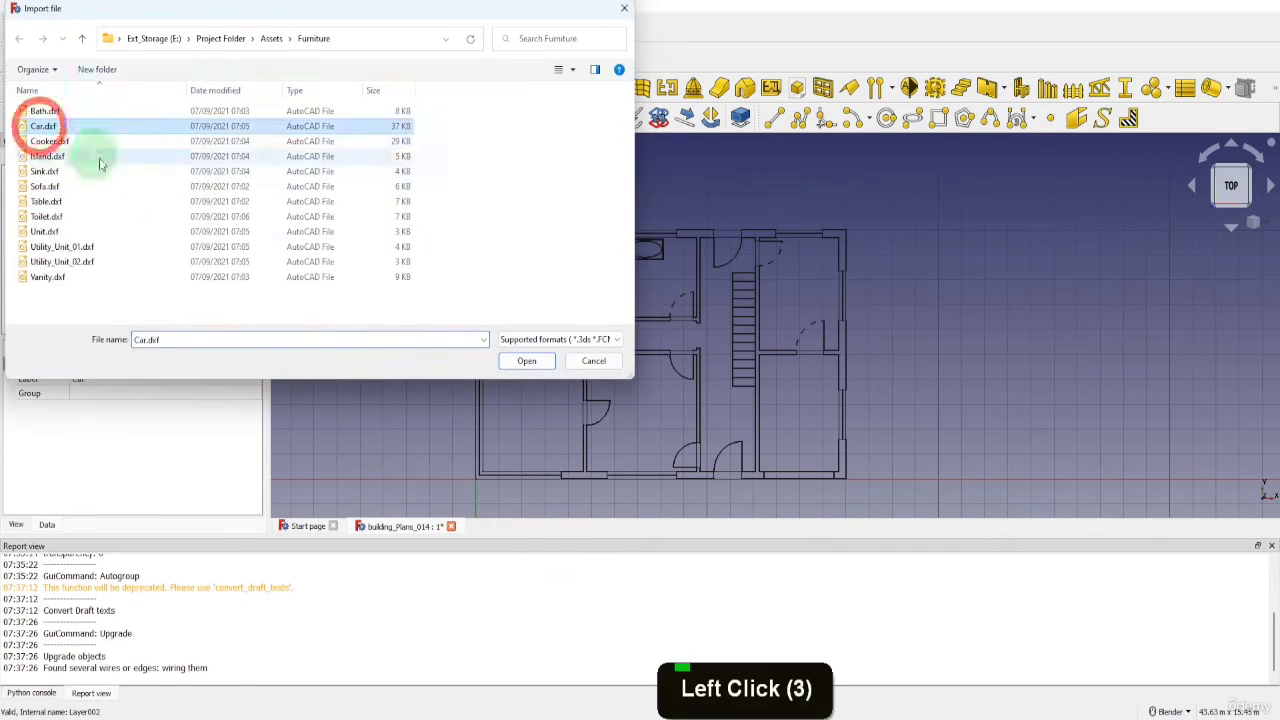
click(521, 362)
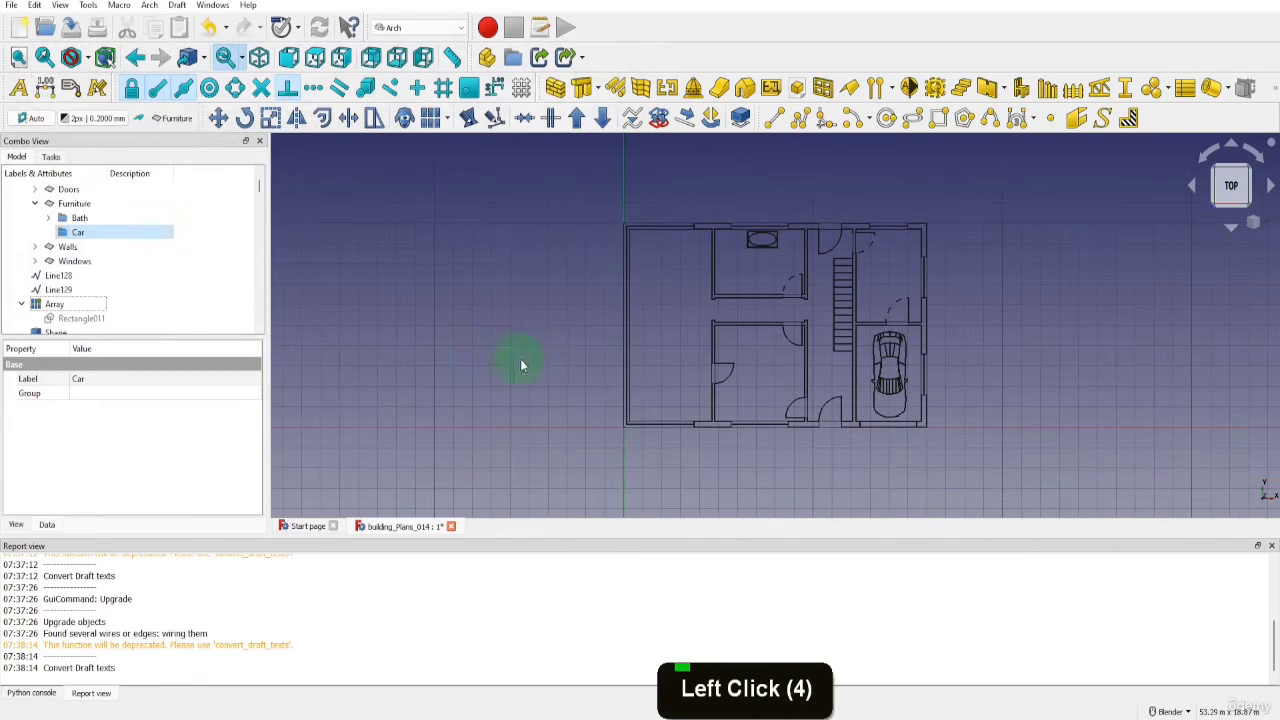
Upgrade all imported car shapes from Shape to Shape263 into wires and move Wire006 into the Car group
scroll(195, 291, down, 2)
scroll(120, 260, down, 1)
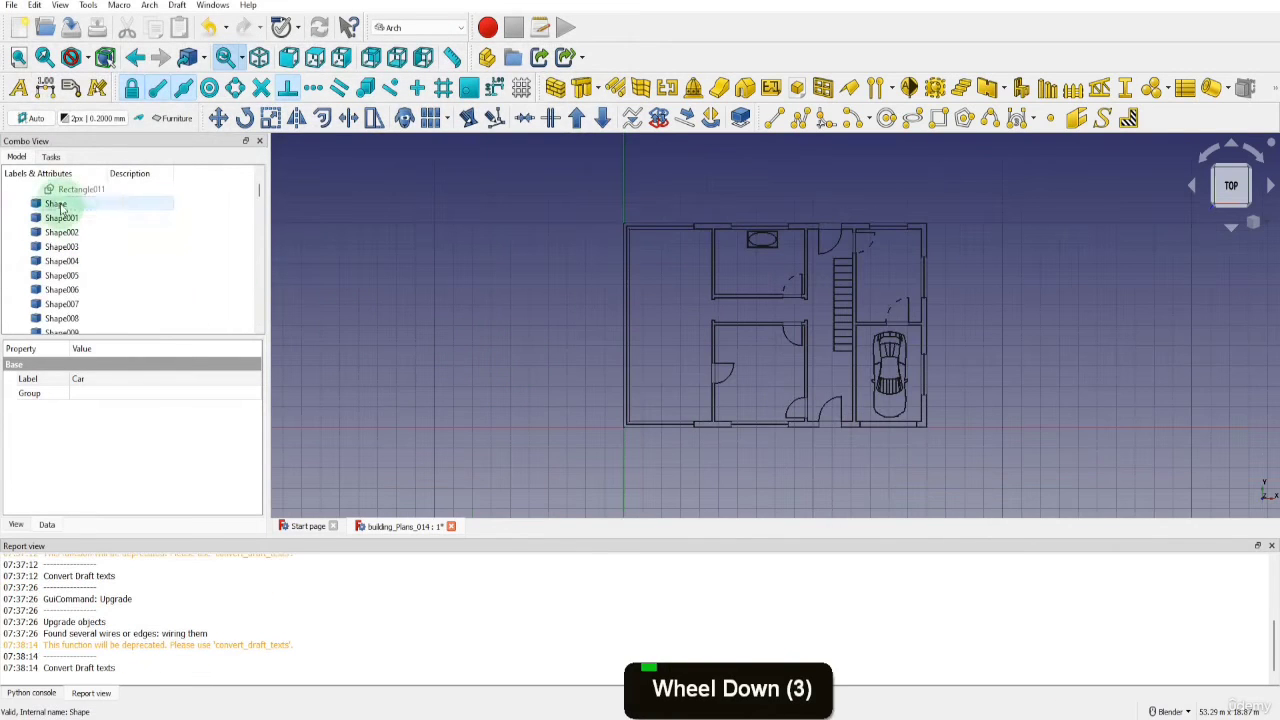
click(56, 203)
drag(260, 197, 258, 314)
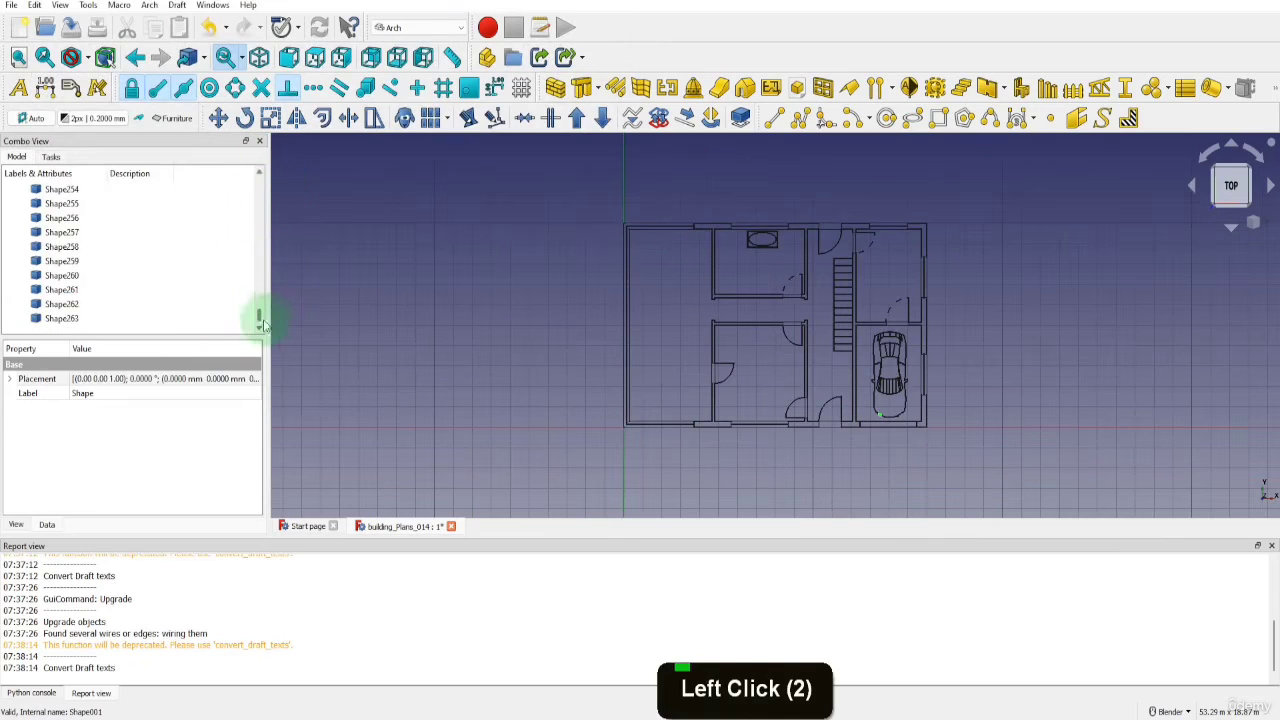
shift+click(70, 318)
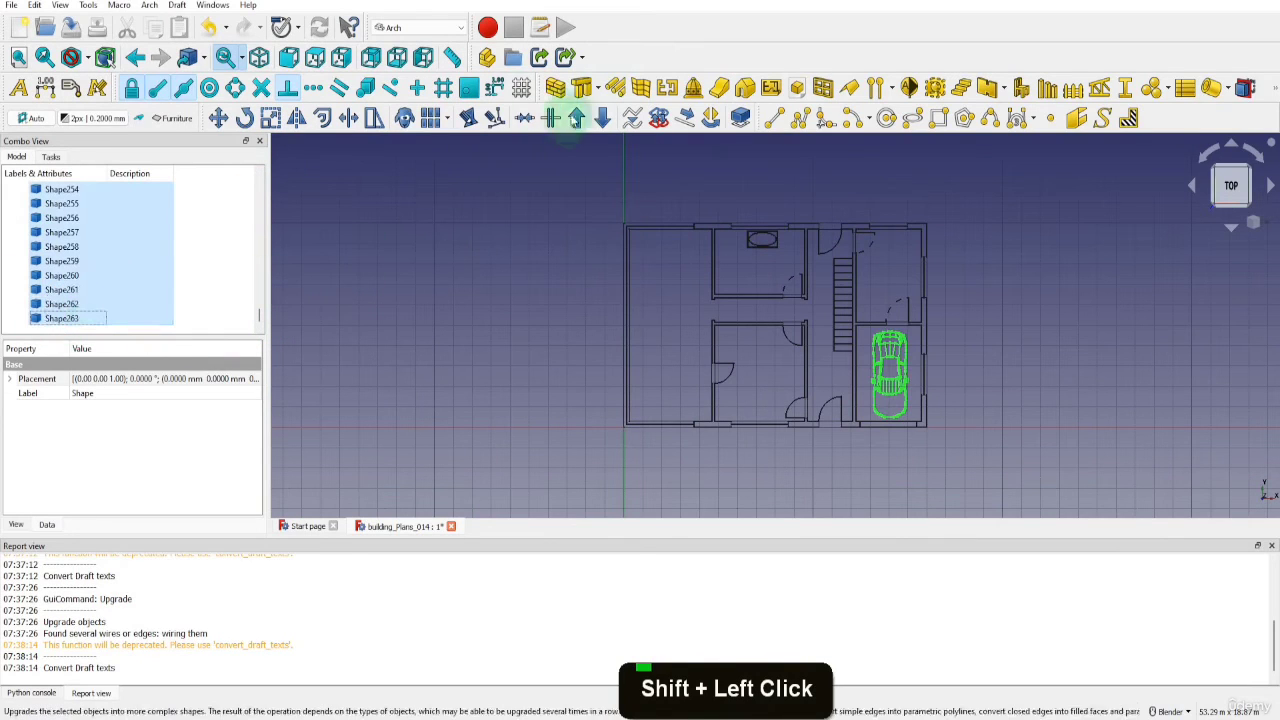
click(577, 118)
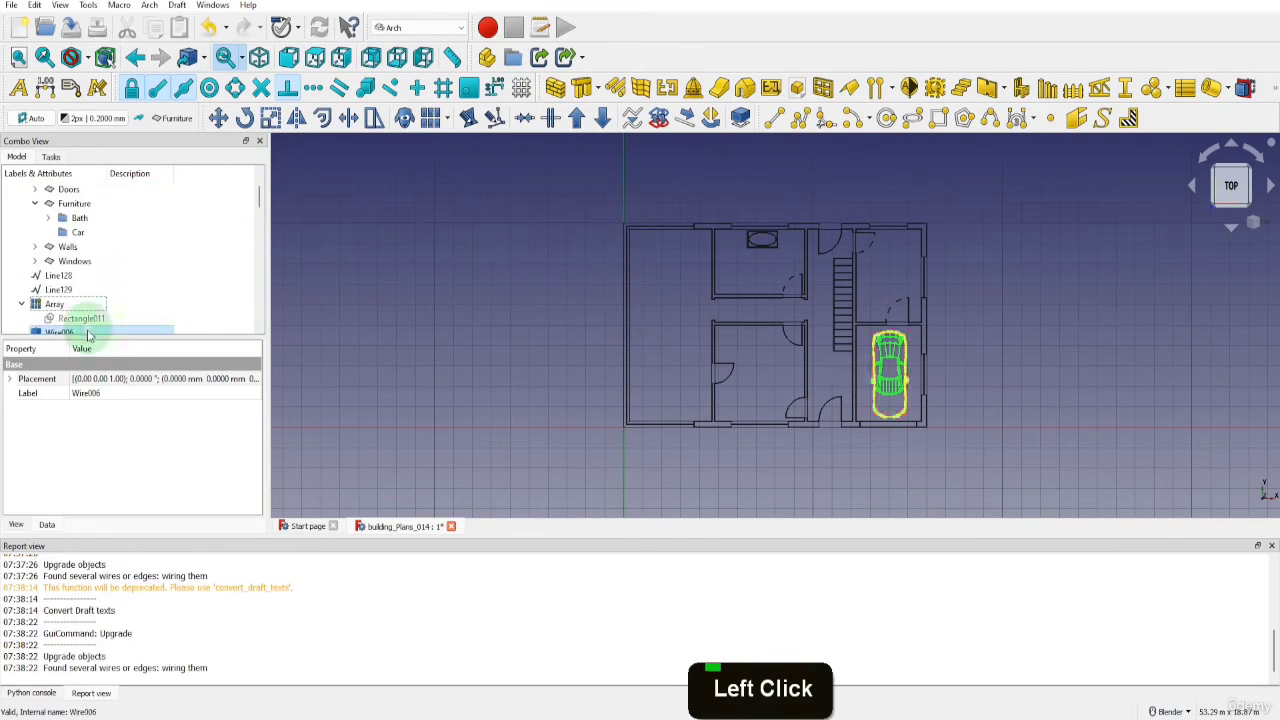
drag(80, 331, 86, 232)
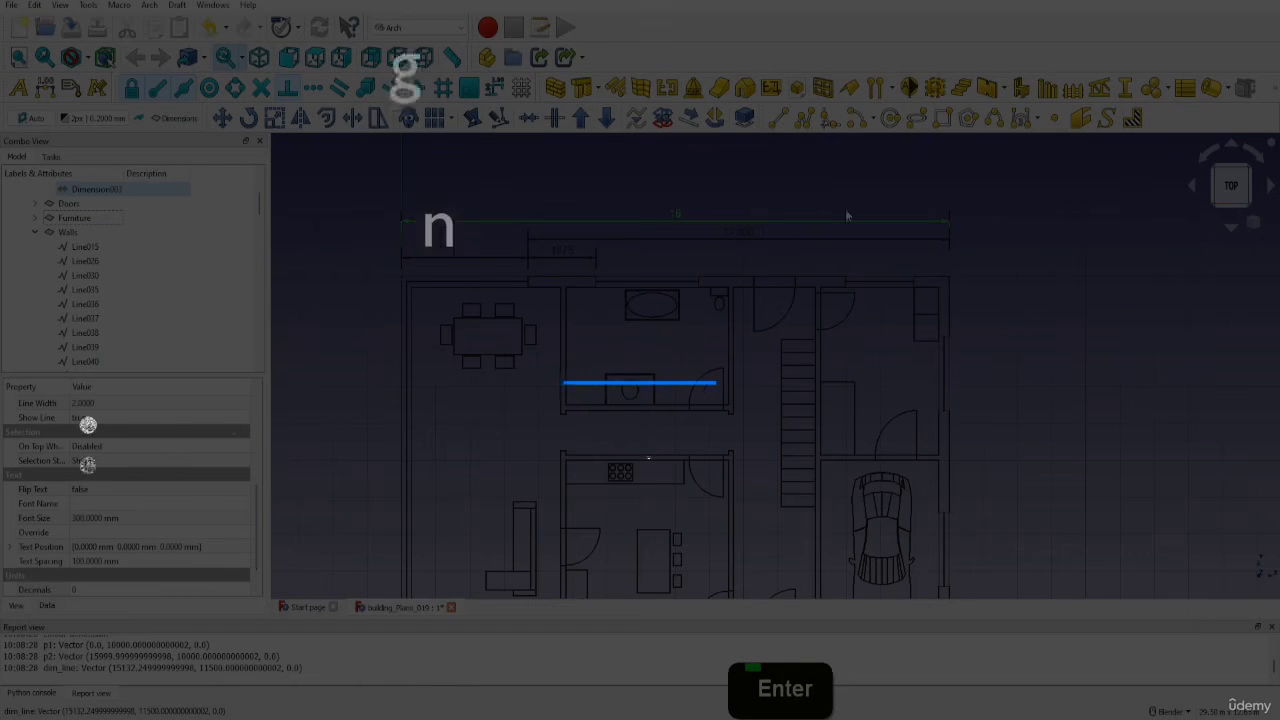
scroll(210, 557, down, 1)
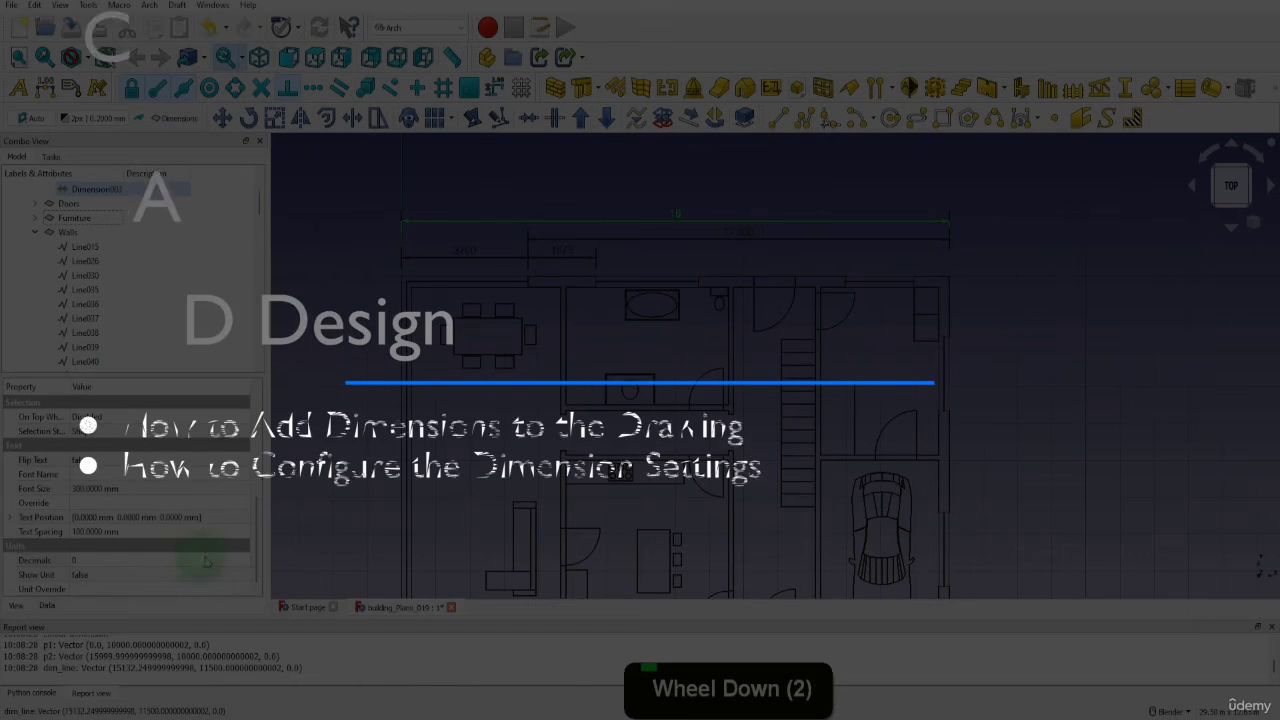
click(210, 557)
click(245, 562)
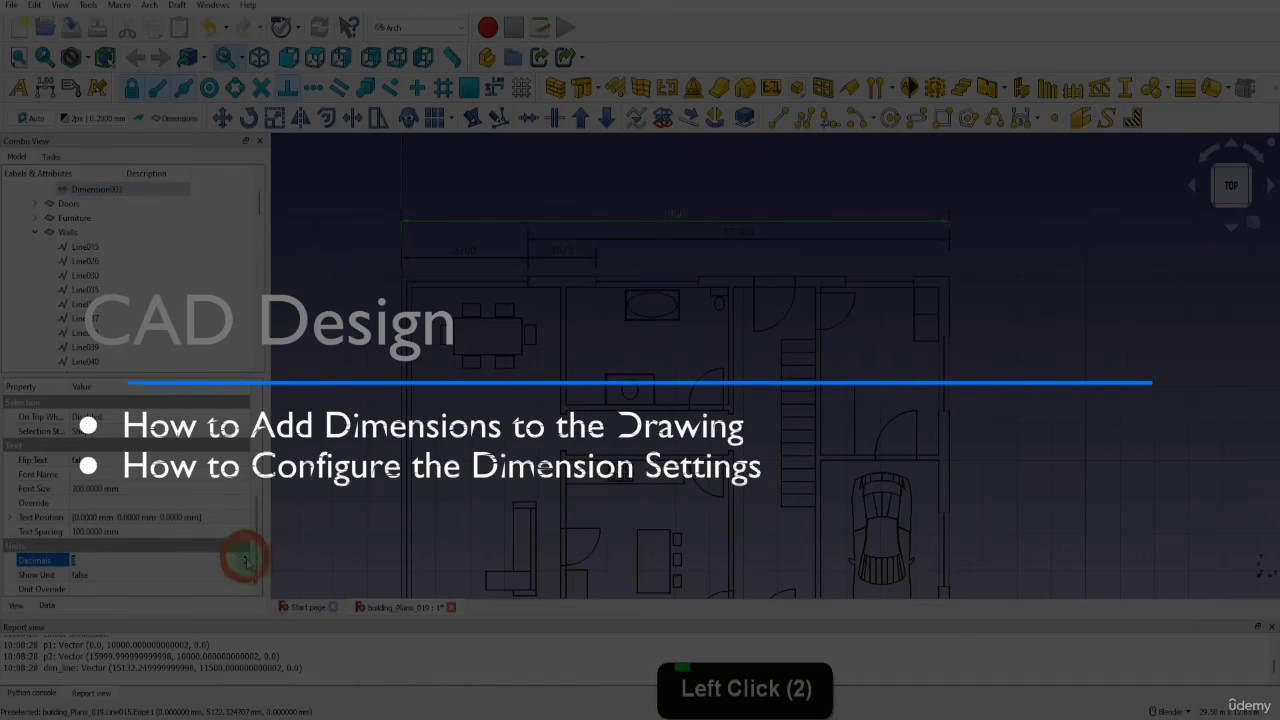
click(245, 562)
click(245, 562)
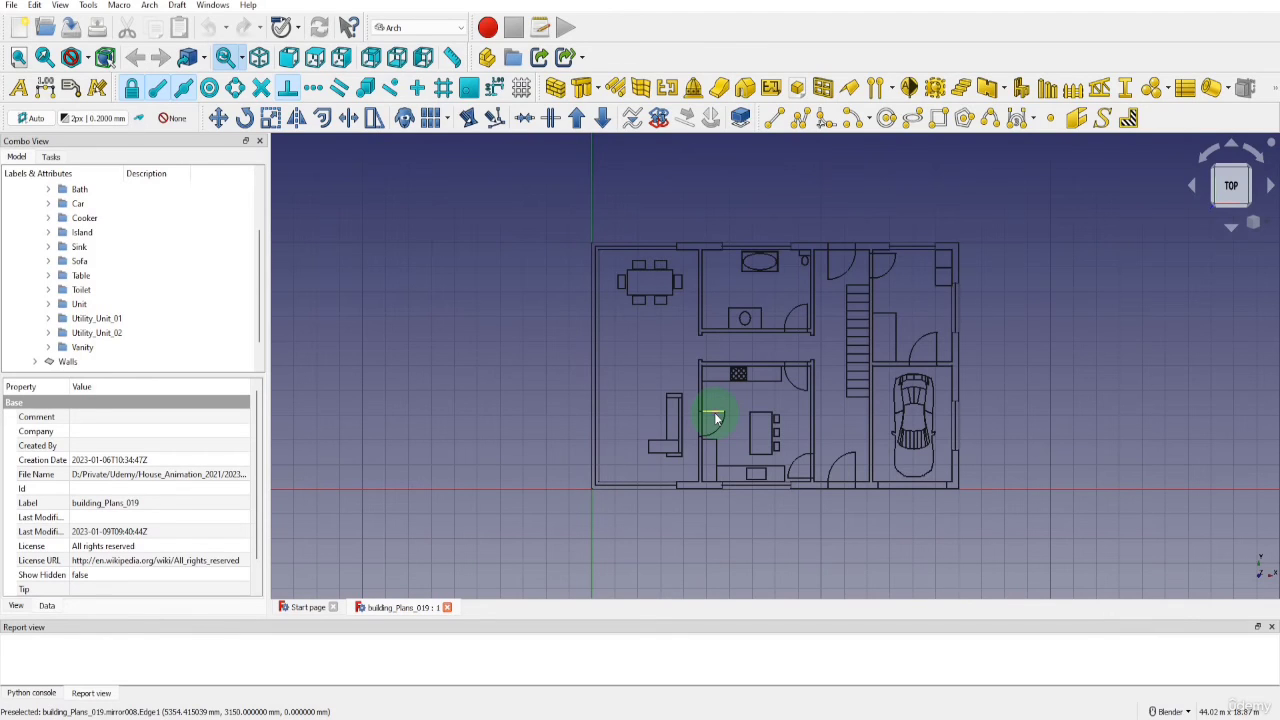
Collapse the Furniture layer, add a new layer named Dimensions and make it the active layer
scroll(137, 286, up, 2)
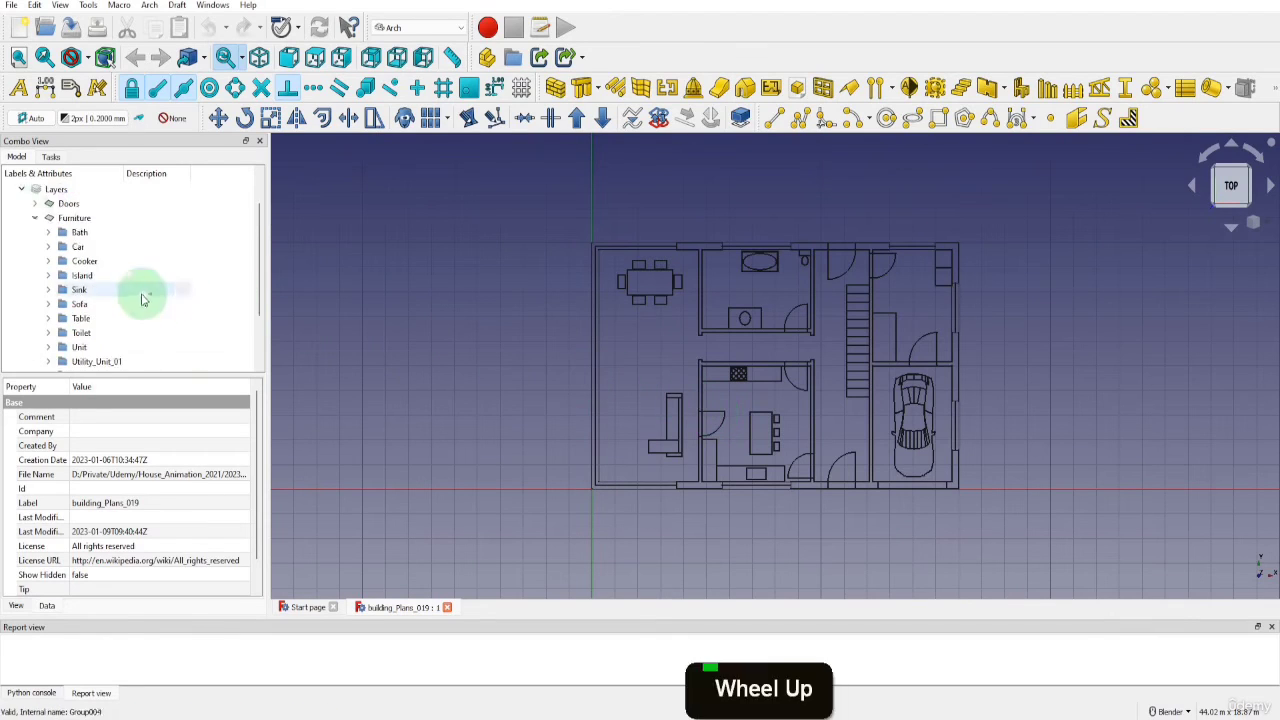
click(33, 219)
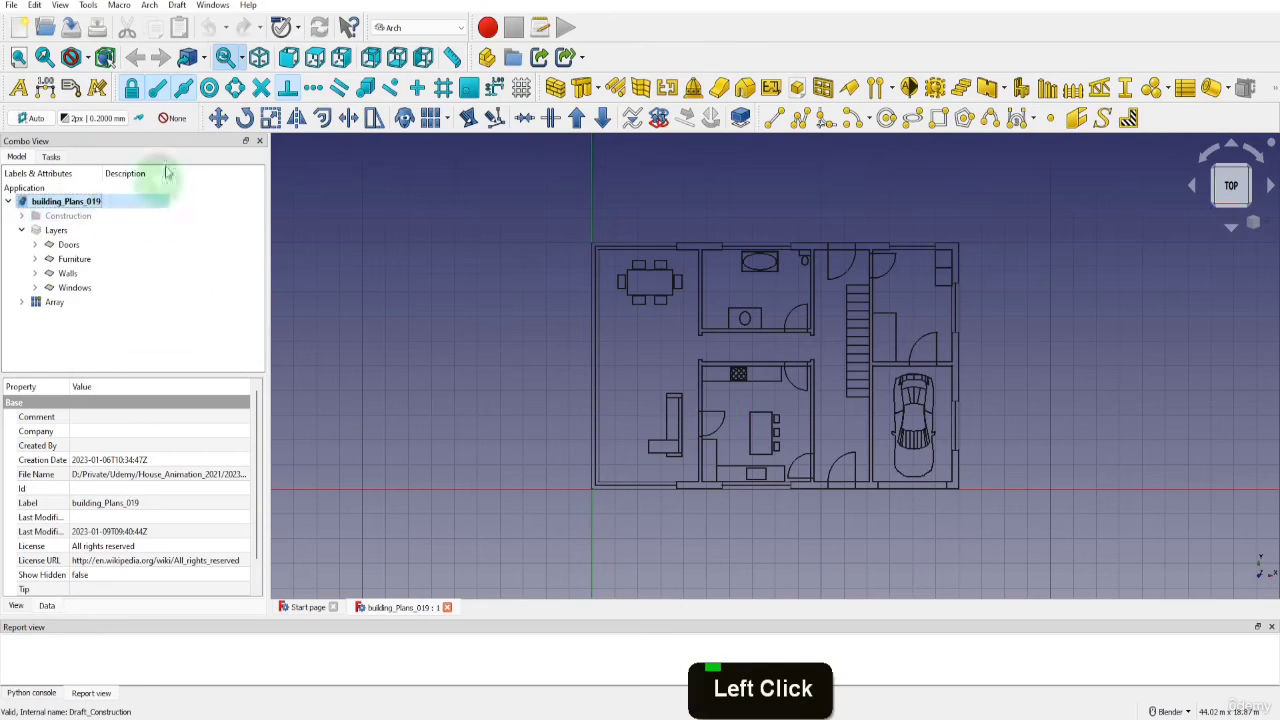
click(171, 118)
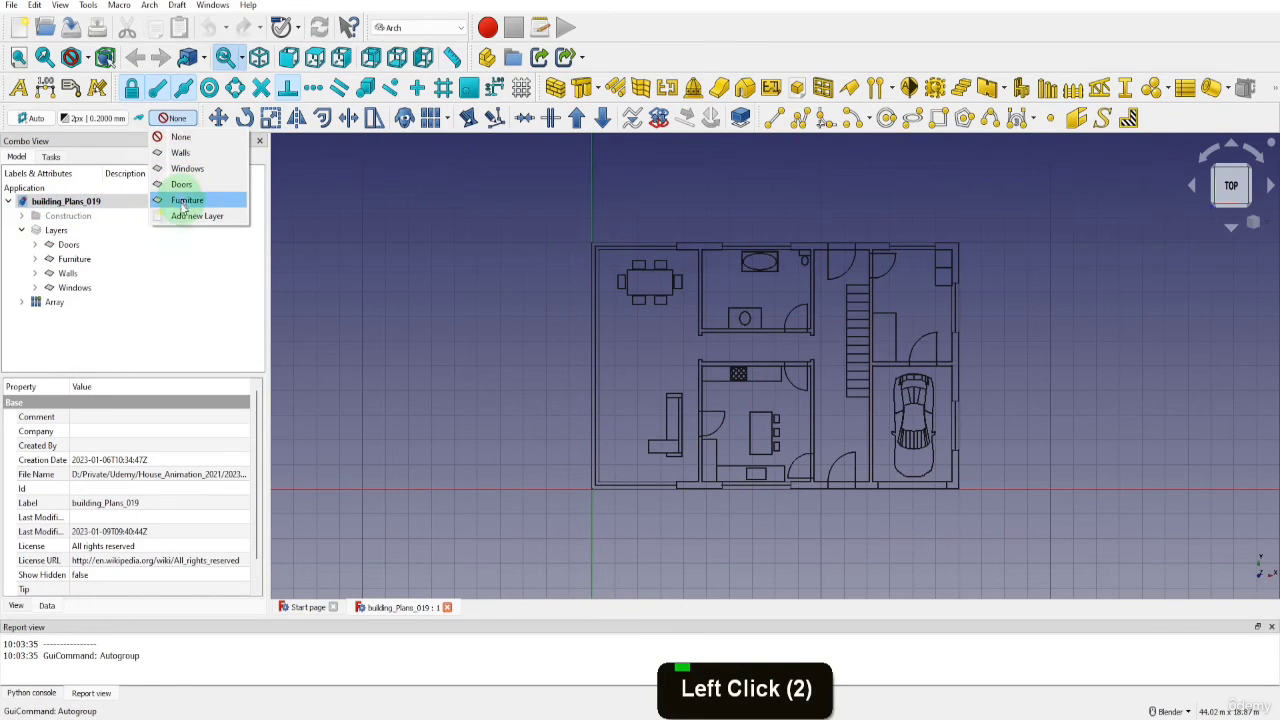
click(186, 214)
click(67, 273)
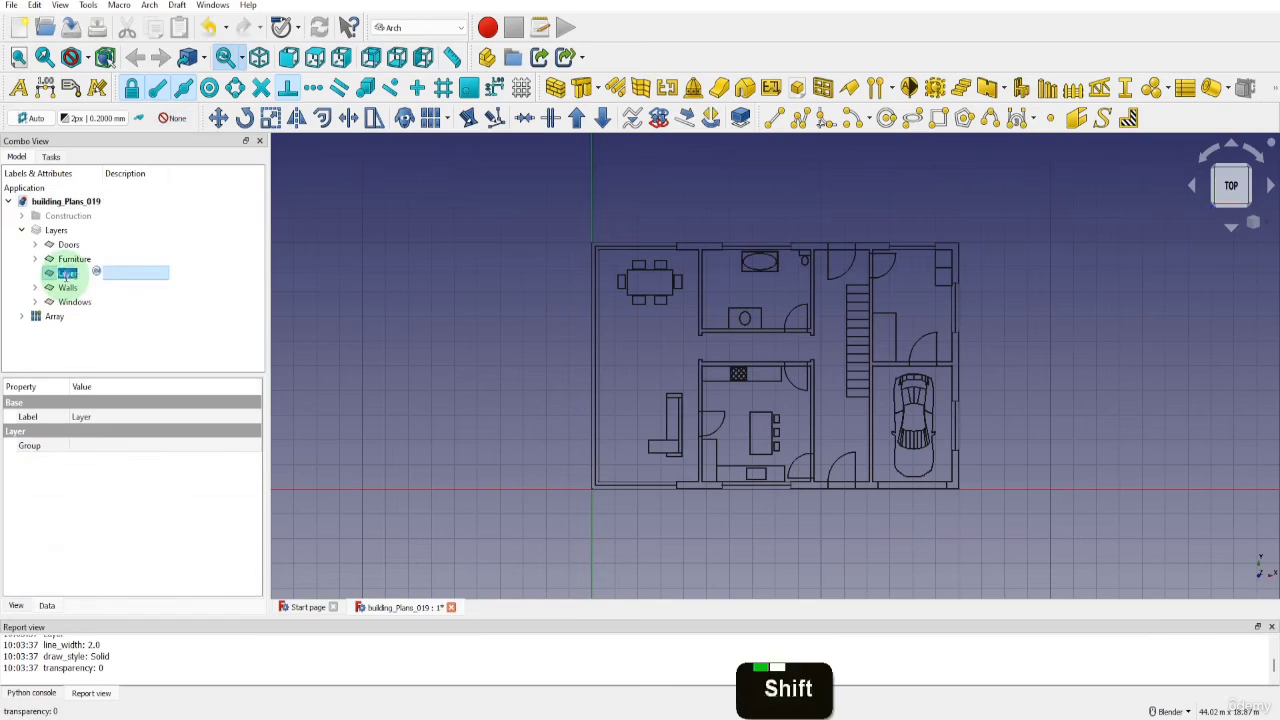
text(Dimensi)
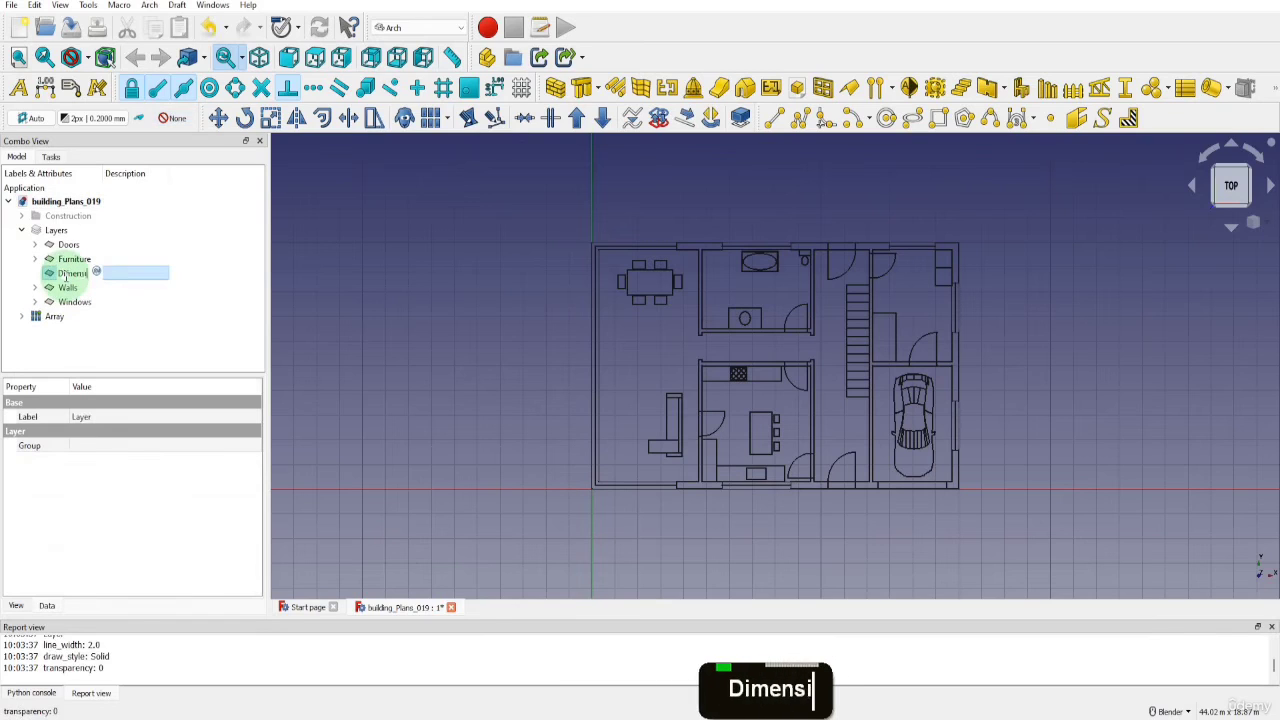
text(ons)
key(Return)
click(176, 120)
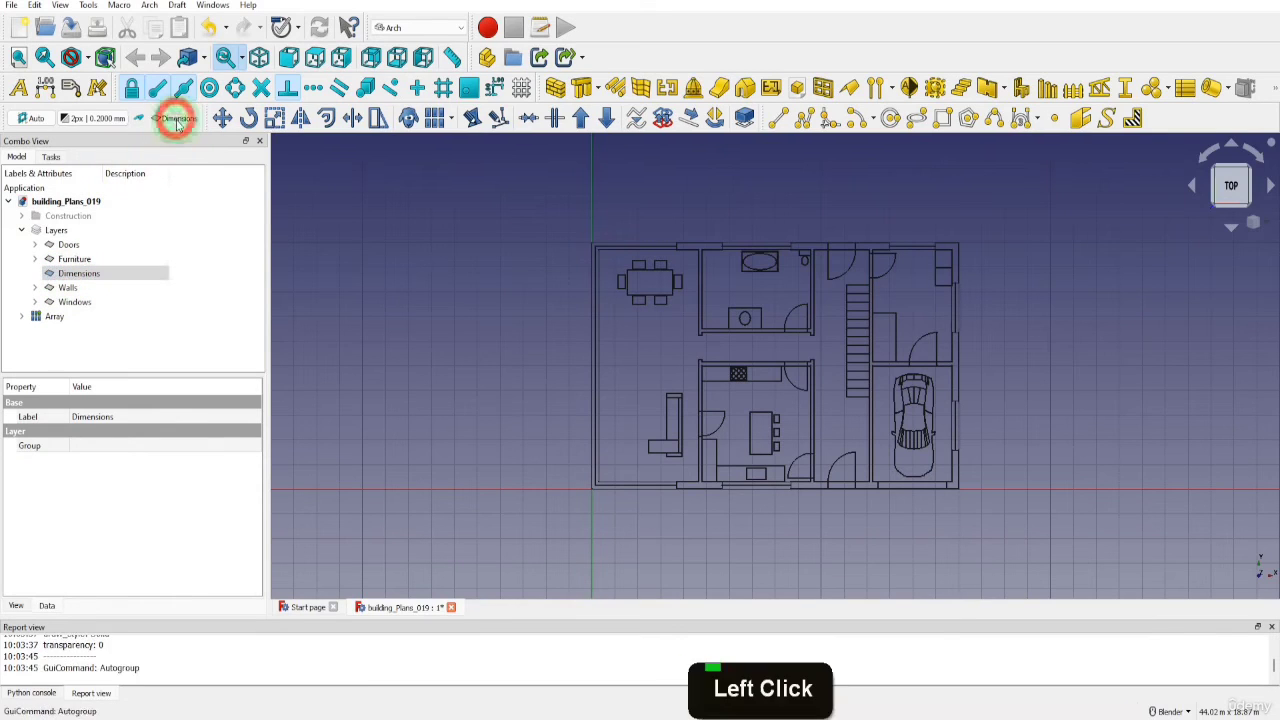
Dimension from the building's upper-left outer corner to the near edge of the first window on the upper wall, with a Y offset of 500 mm
click(45, 88)
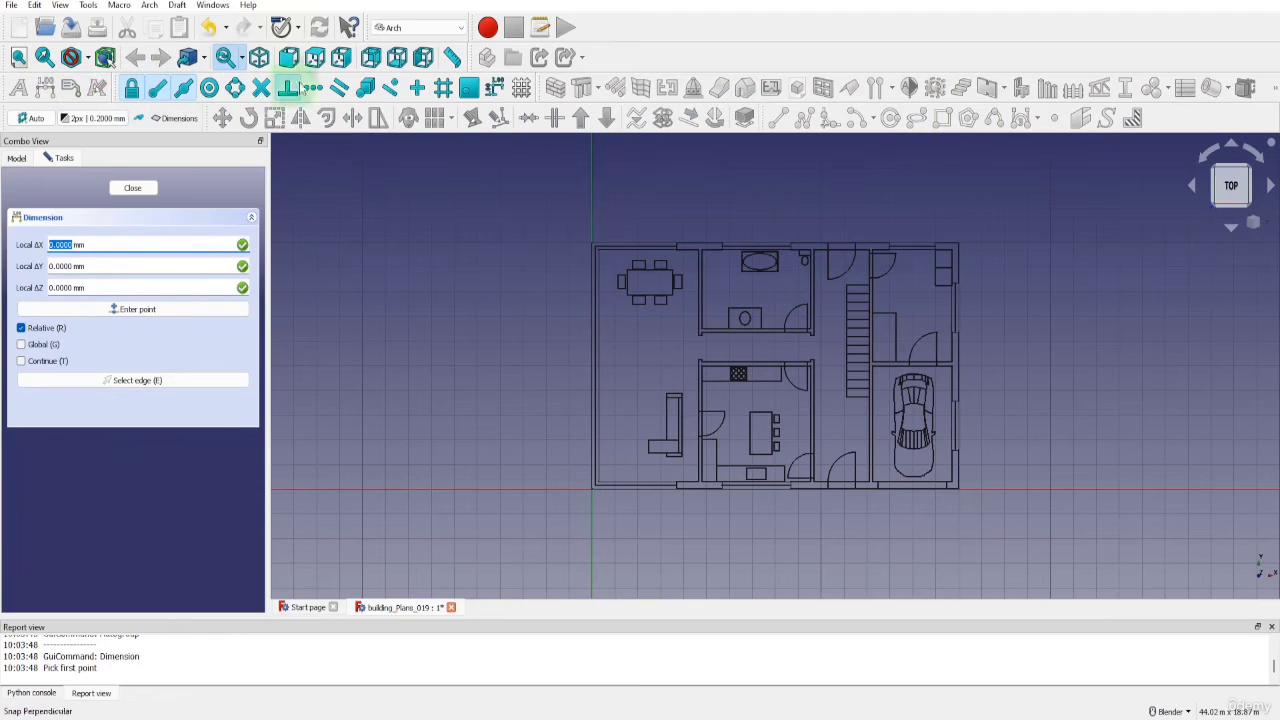
scroll(617, 217, up, 8)
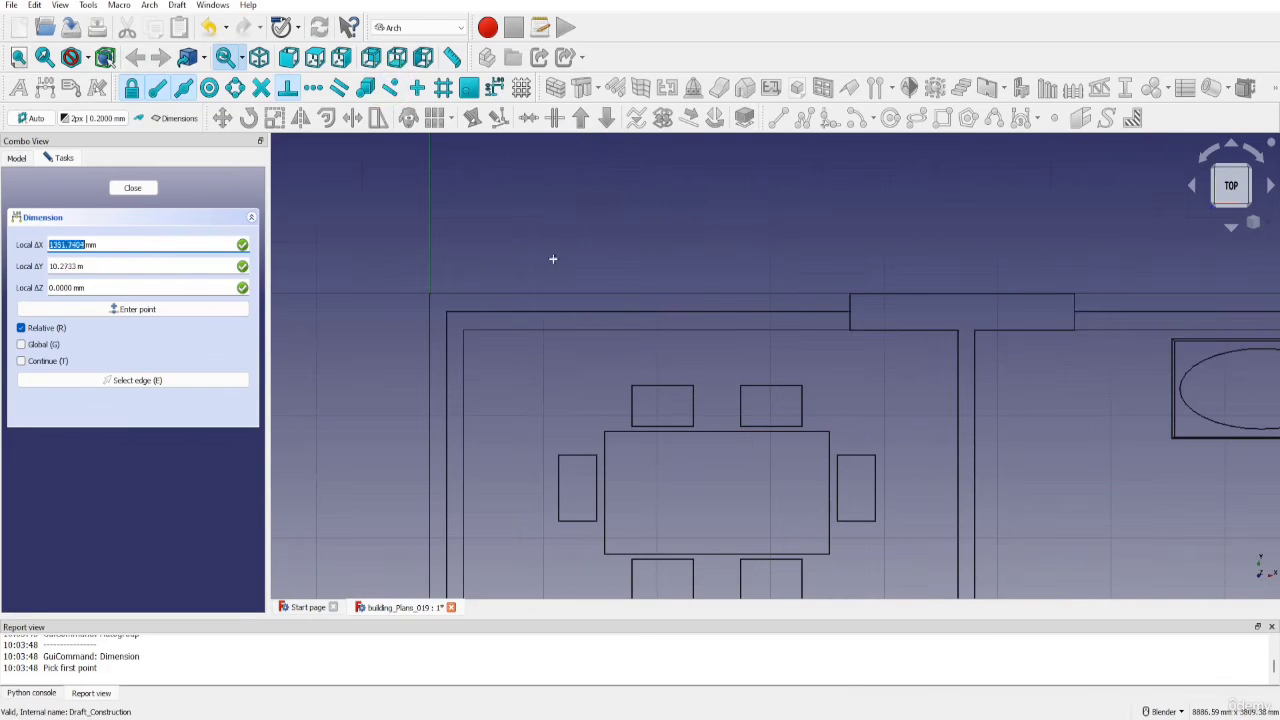
click(431, 291)
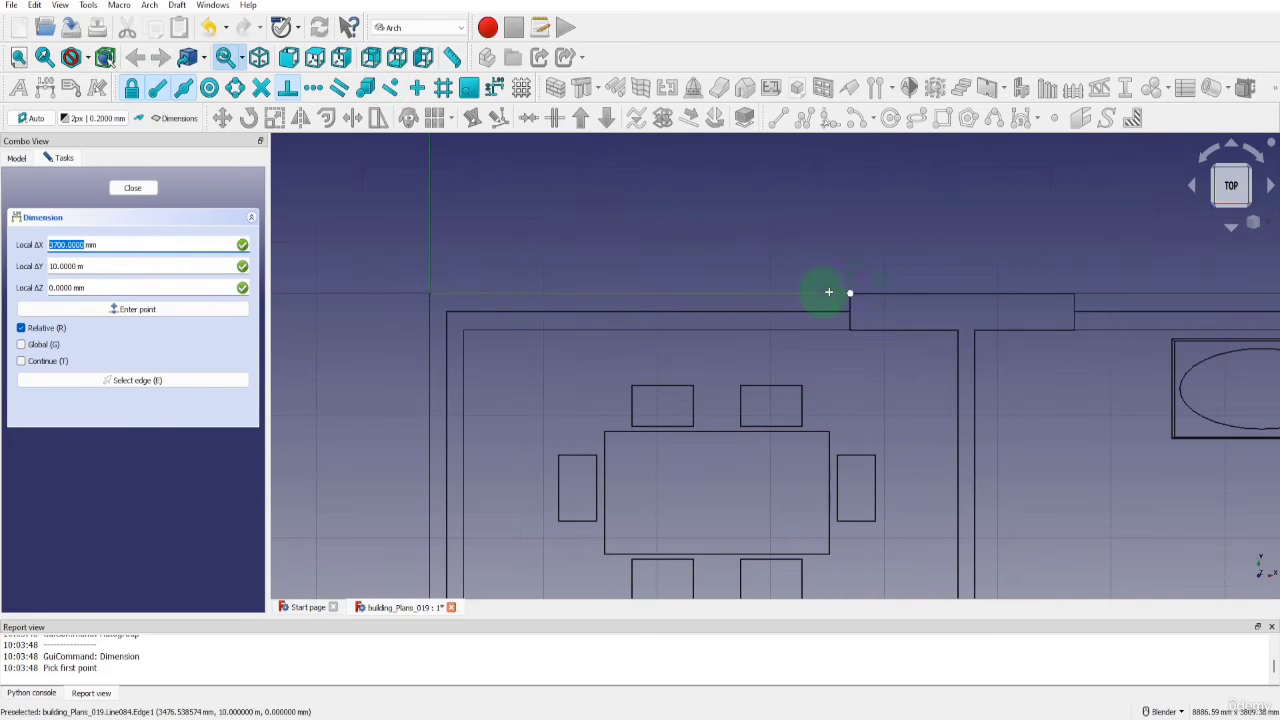
key(shift)
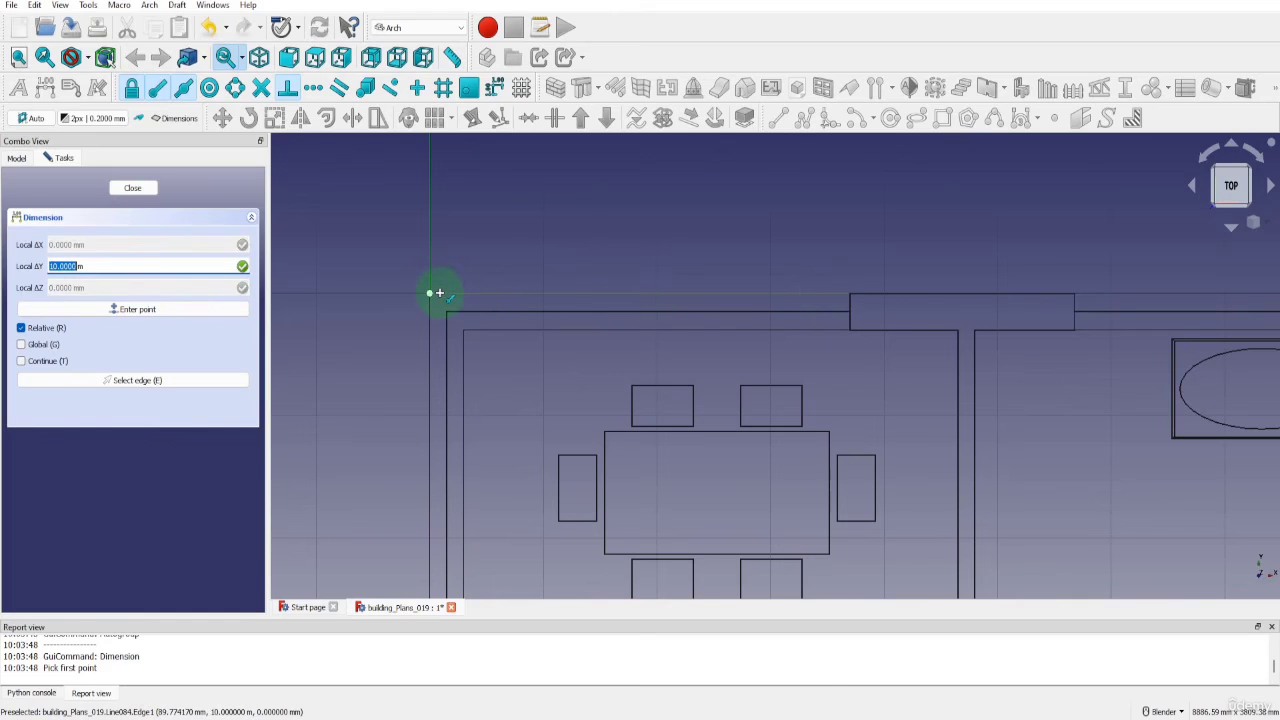
click(438, 293)
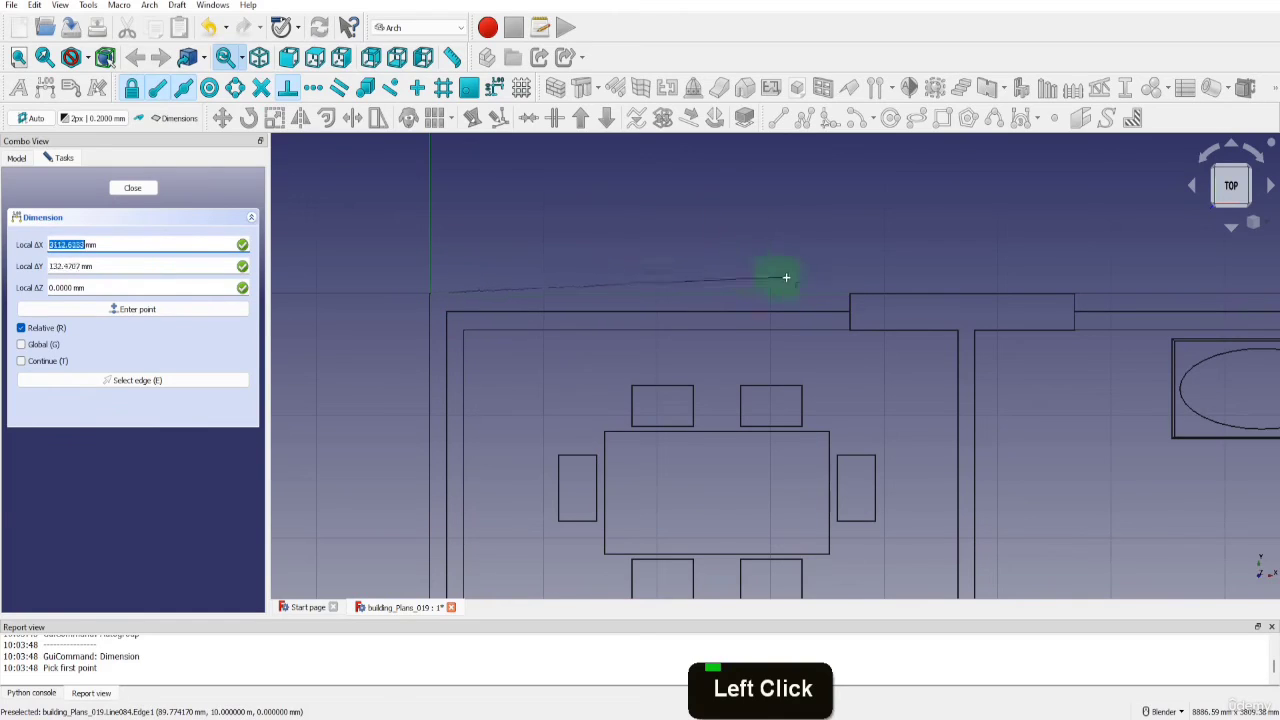
click(851, 293)
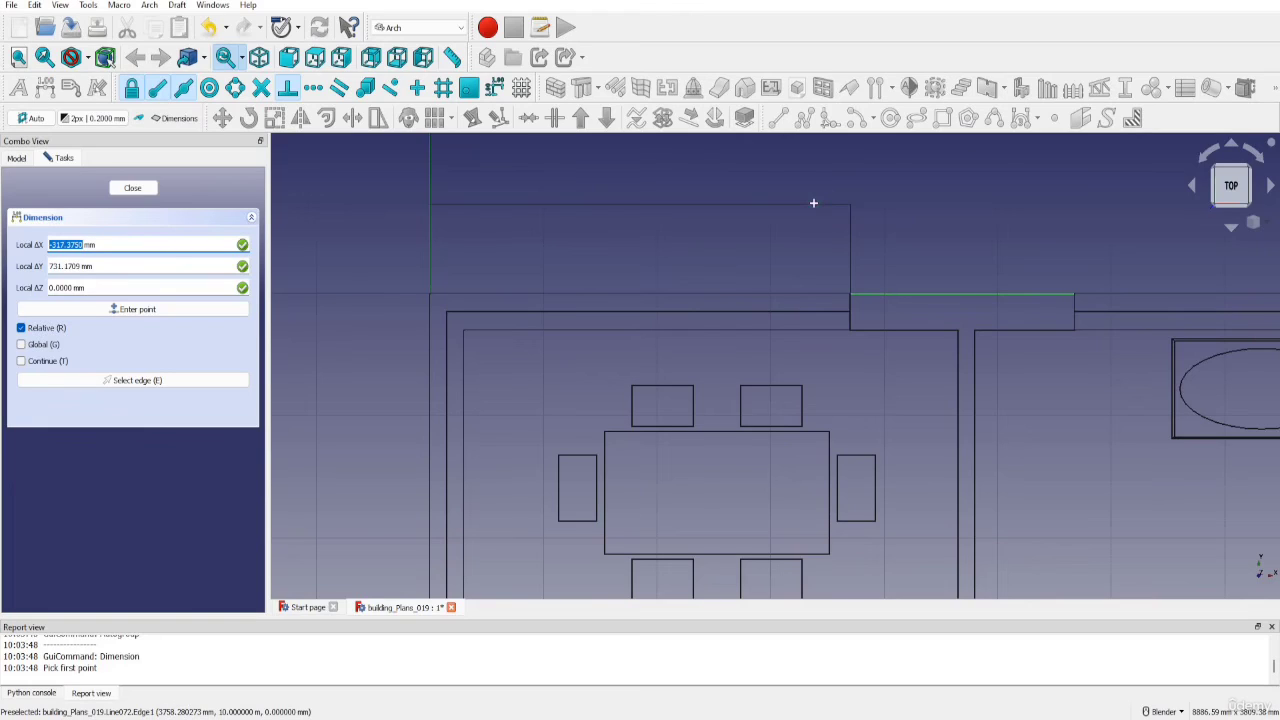
key(y)
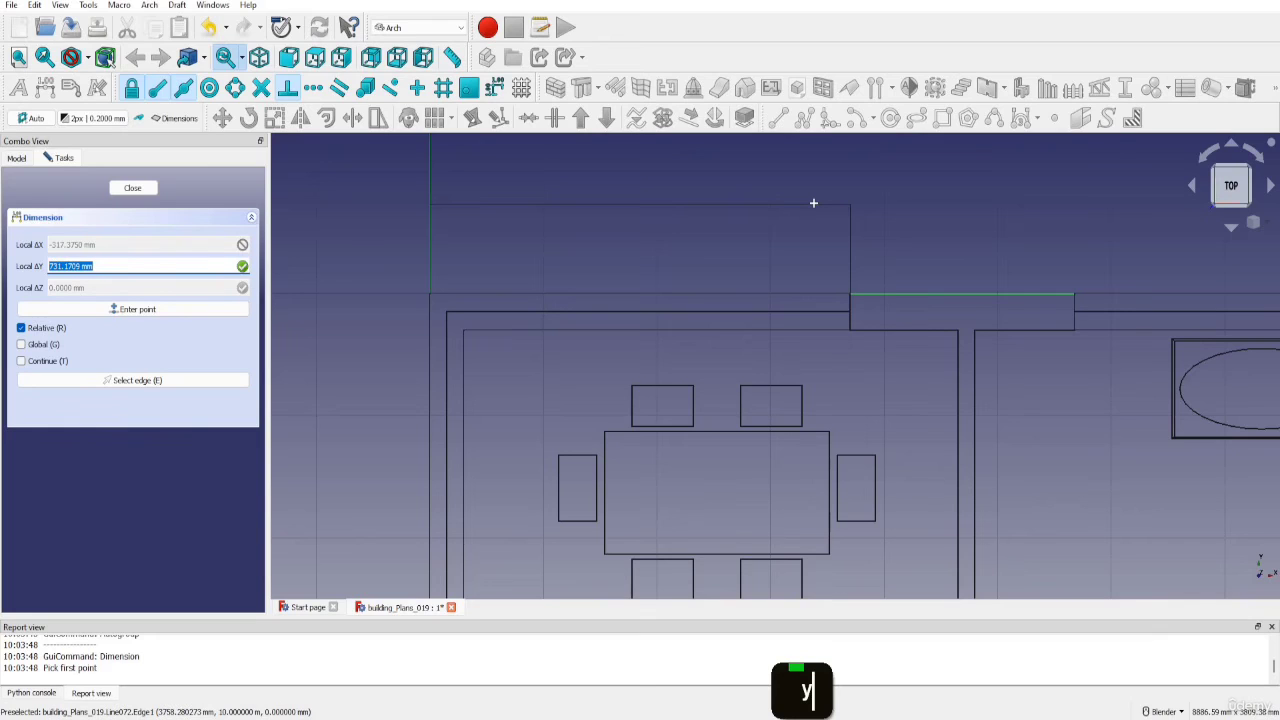
text(500)
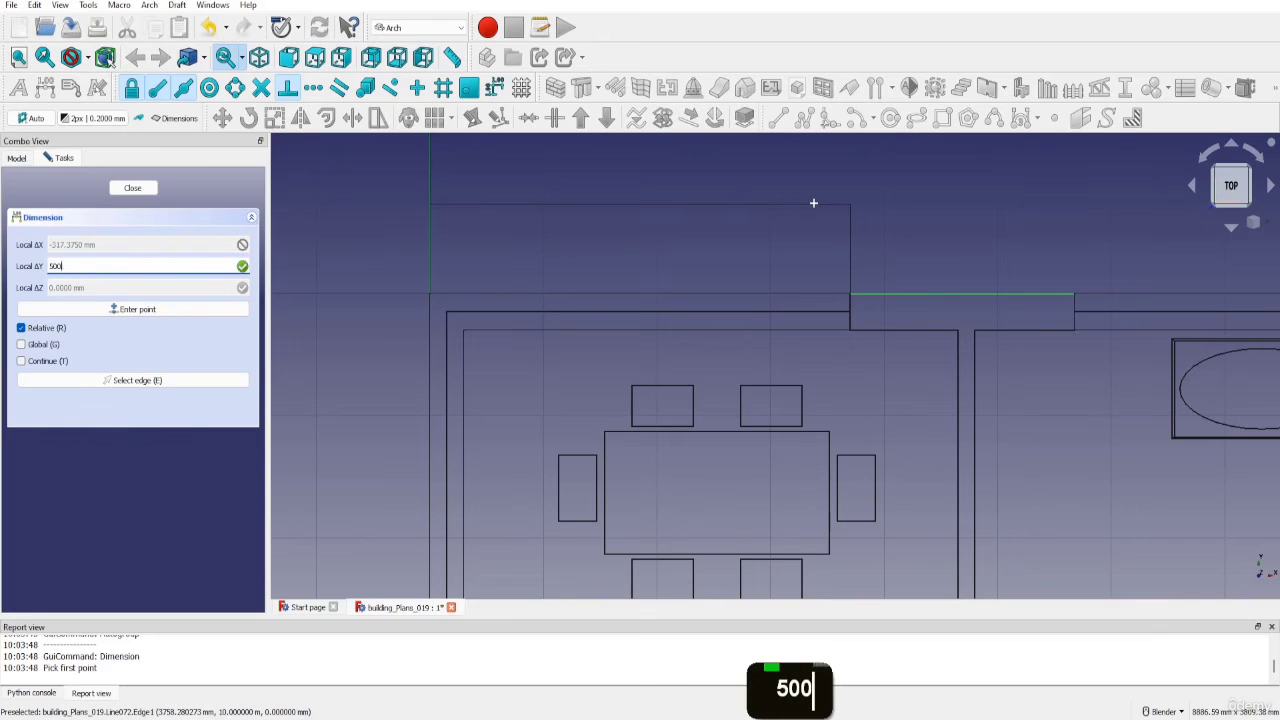
key(Return)
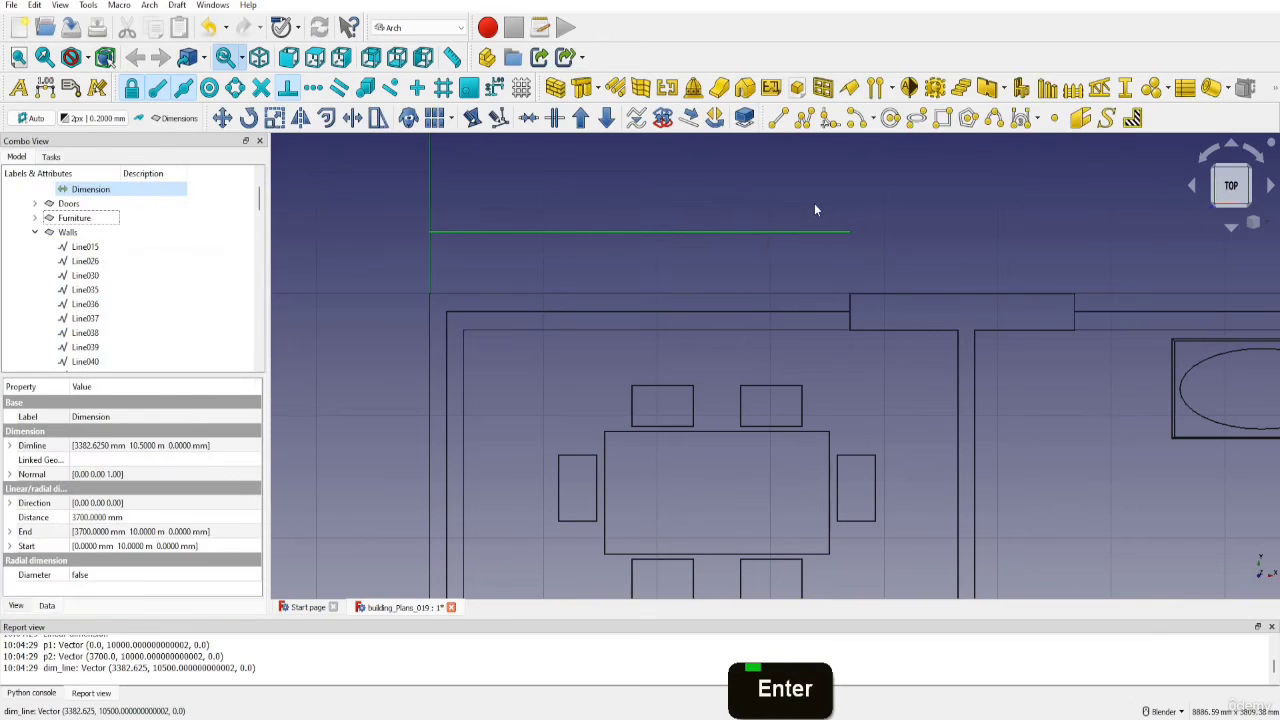
Set the new dimension's arrow type to Arrow and its arrow size to 50 mm
click(594, 225)
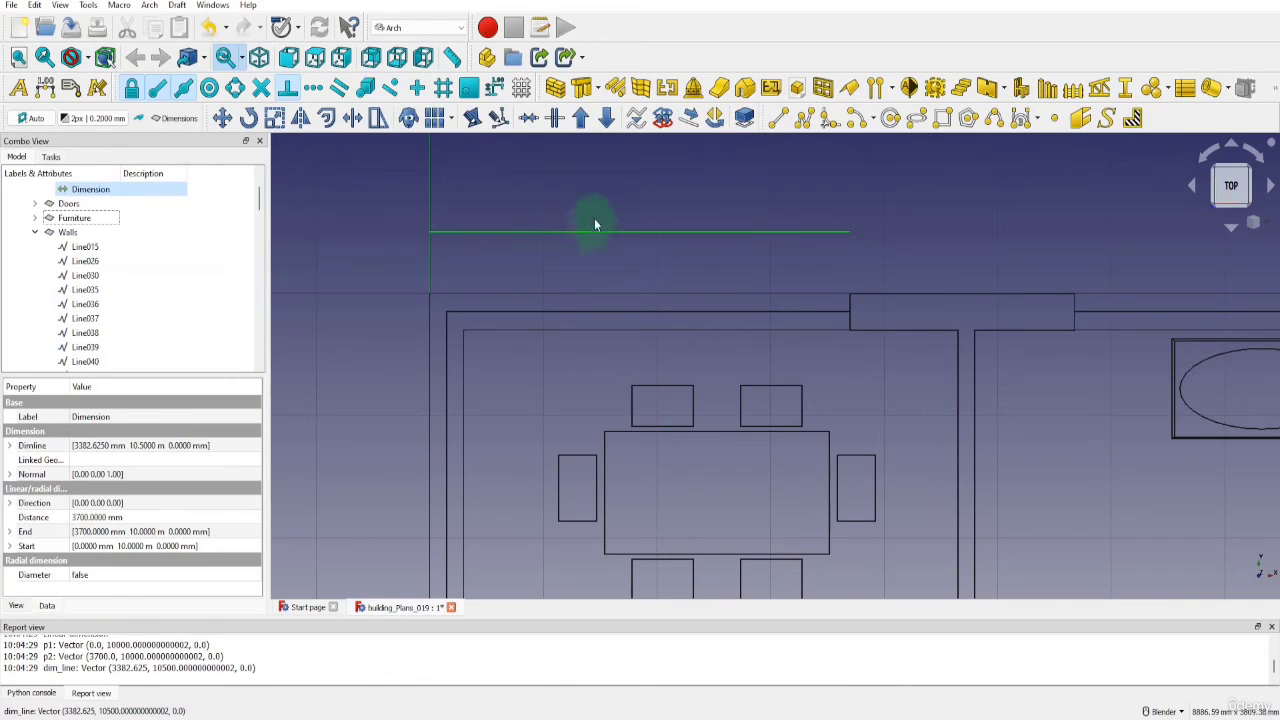
click(650, 230)
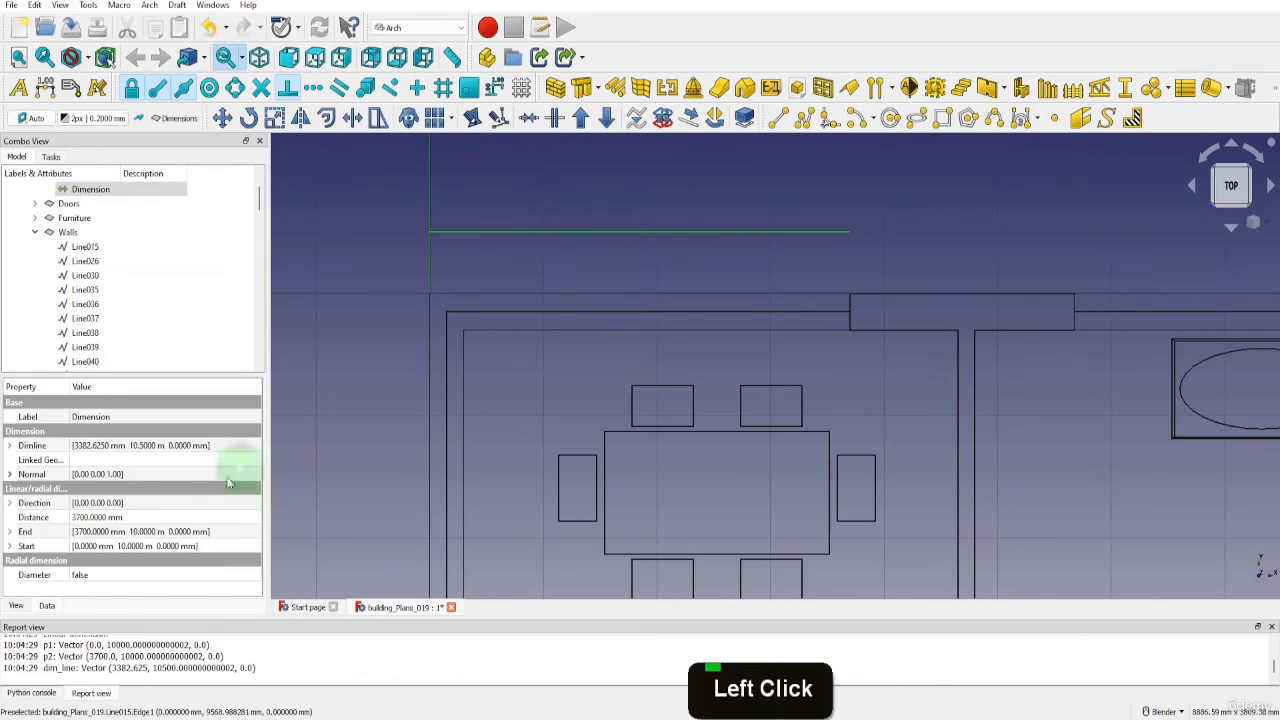
click(16, 605)
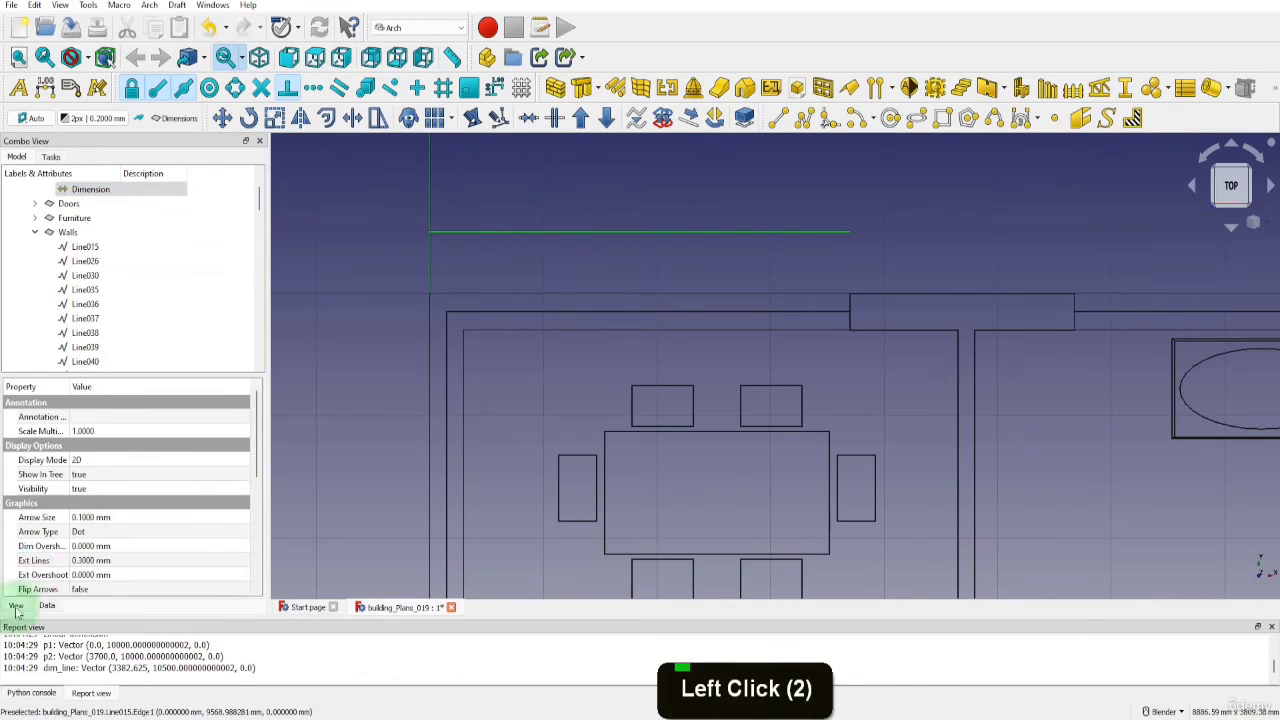
click(78, 531)
click(95, 532)
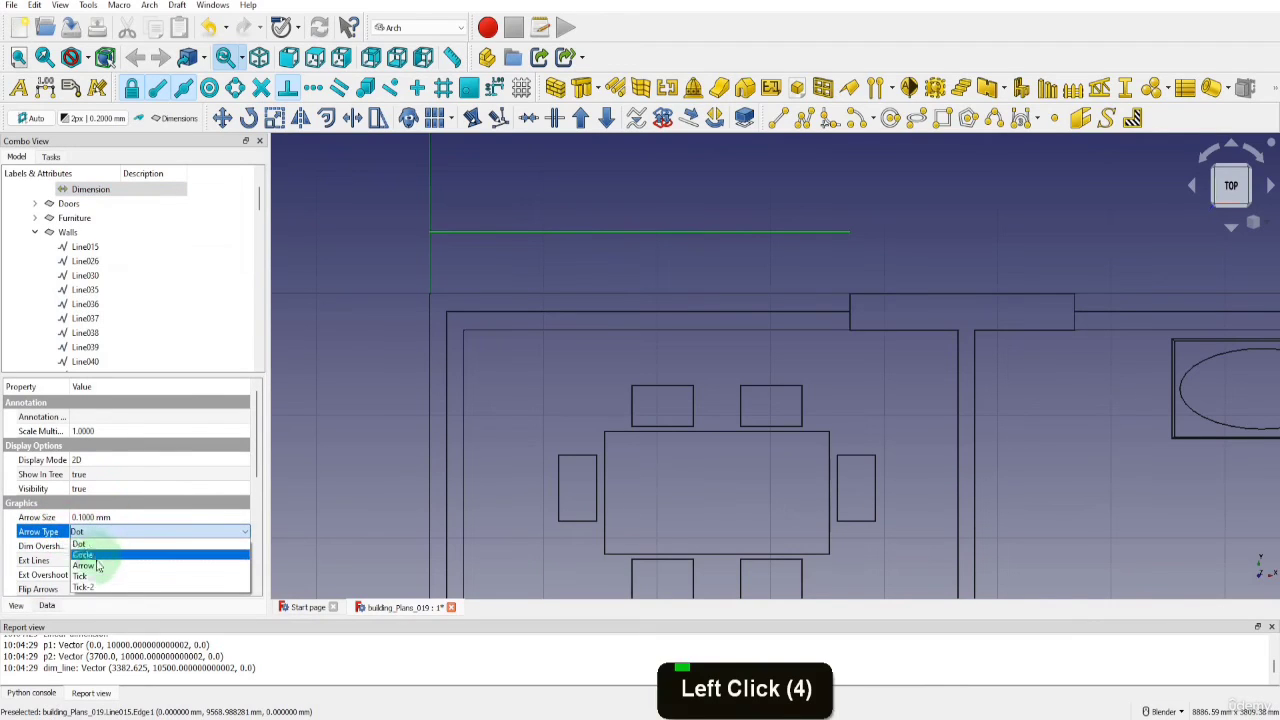
click(93, 566)
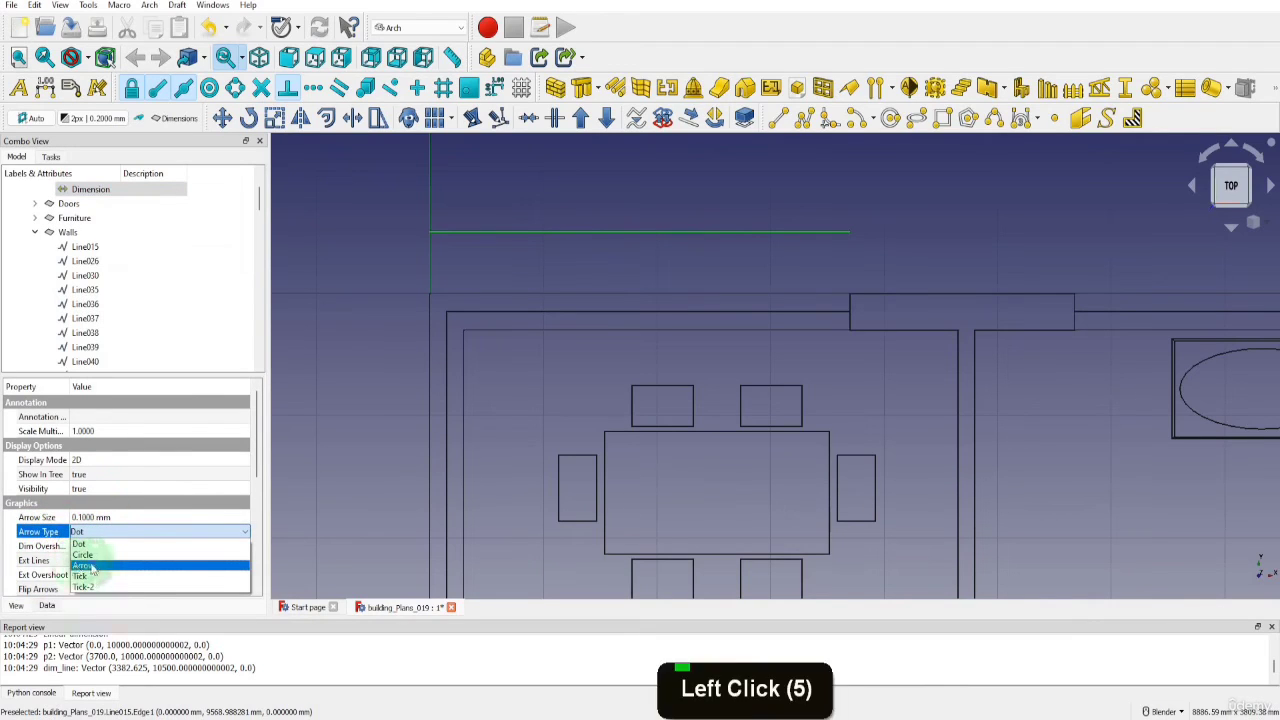
click(90, 517)
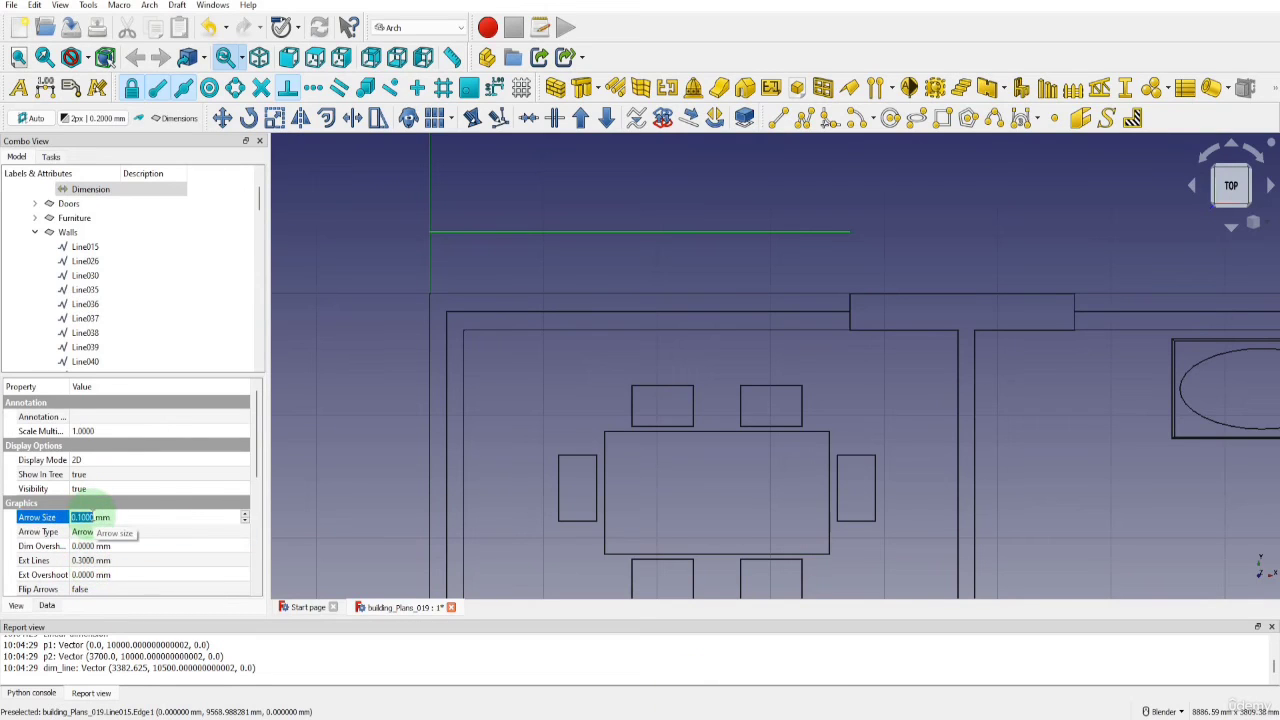
text(50)
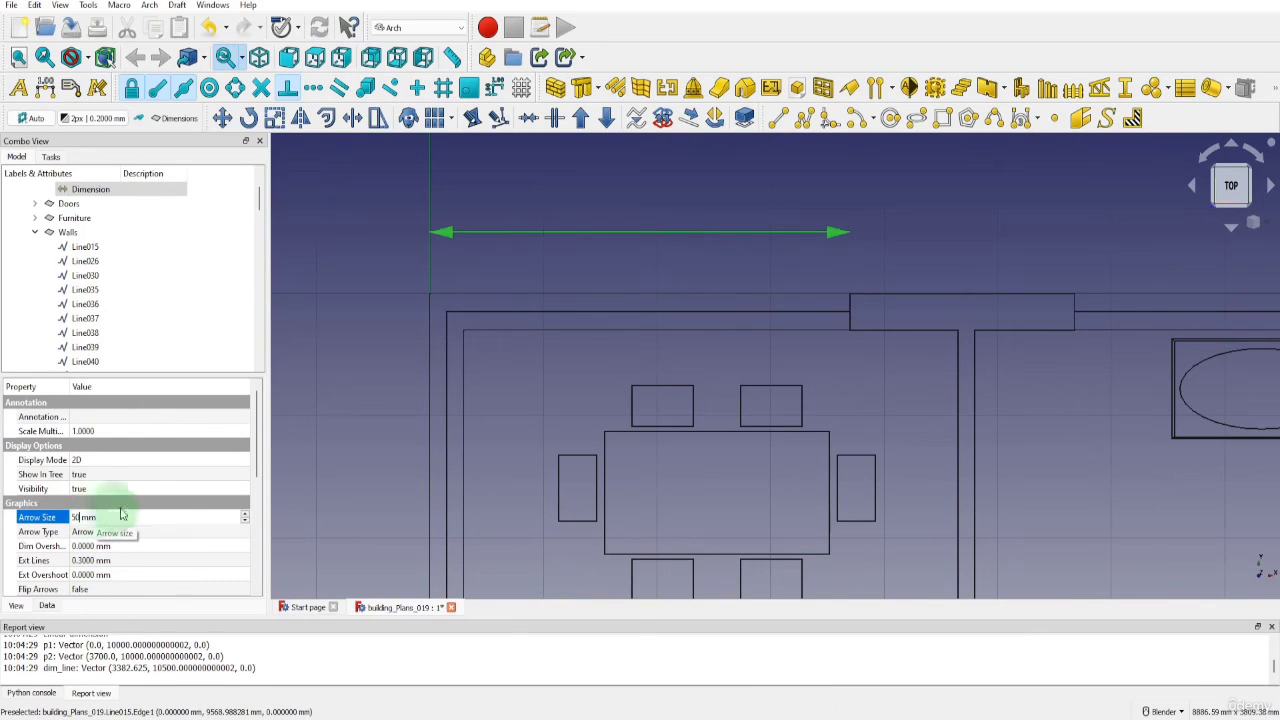
Set the dimension text's font size to 300 mm
drag(251, 466, 251, 563)
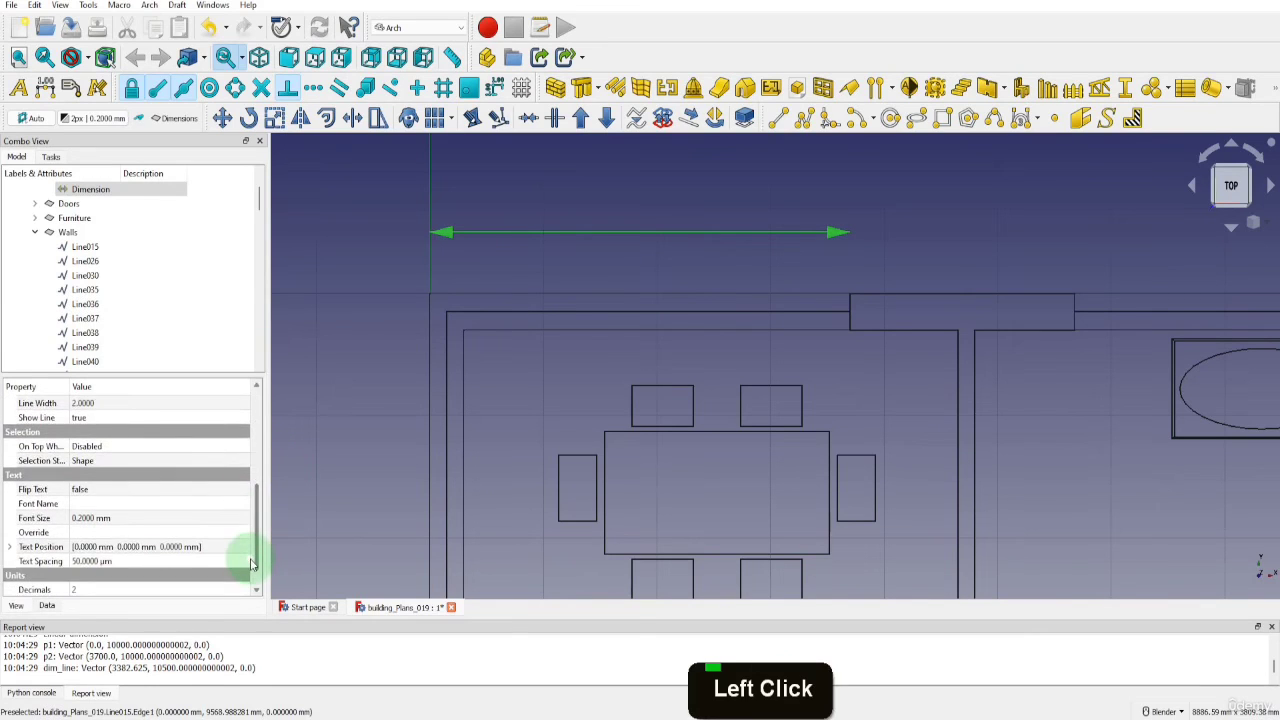
double_click(88, 518)
text(300)
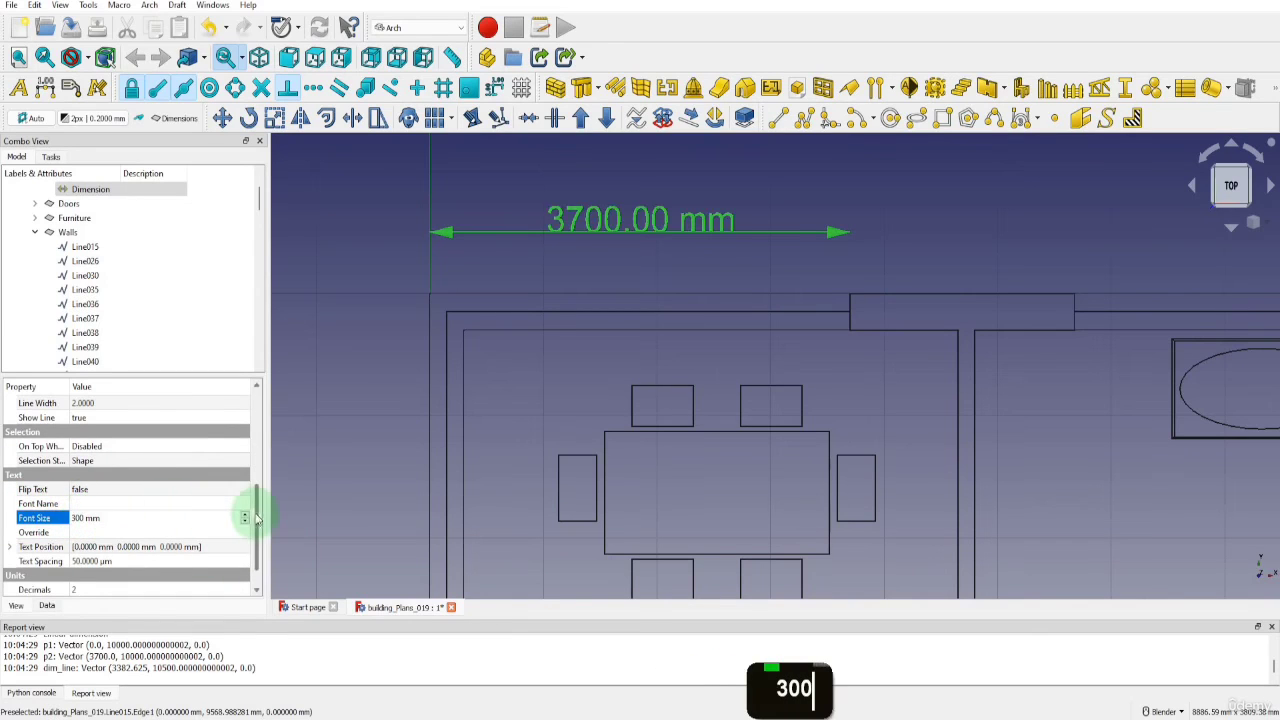
Set the dimension's extension line length to 300 mm and its extension overshoot to 300 mm
drag(257, 518, 257, 440)
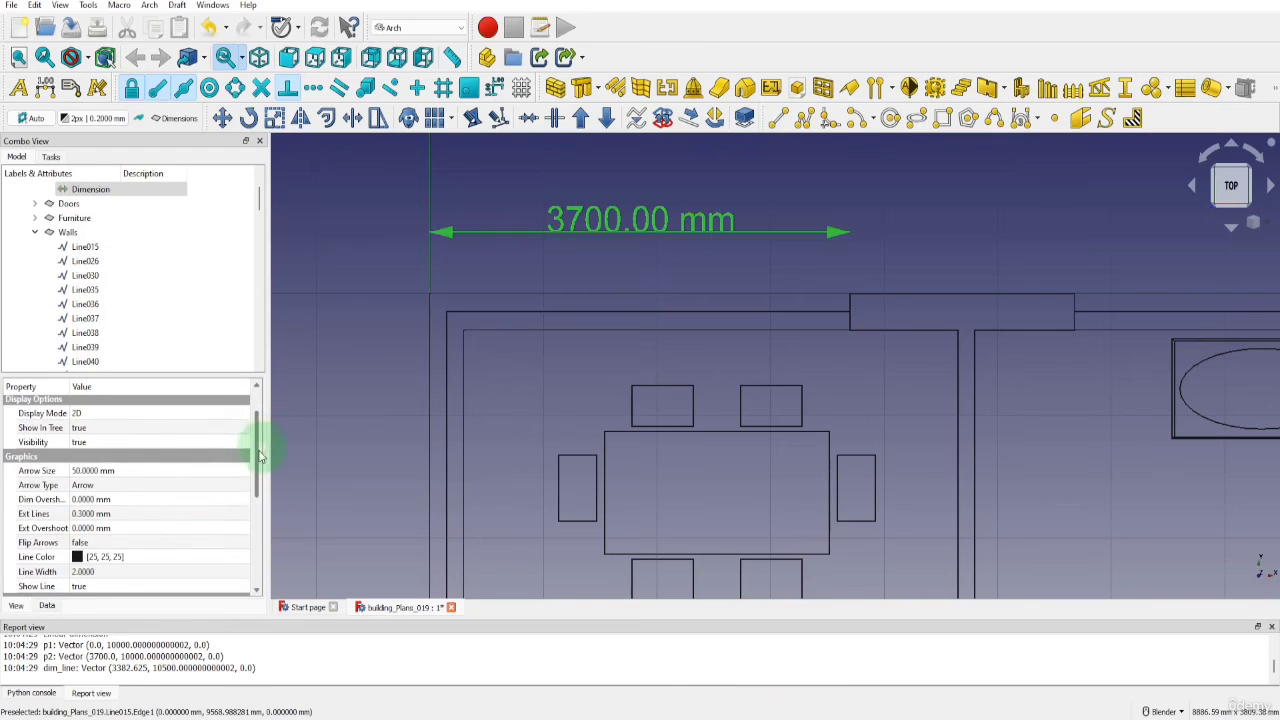
double_click(90, 513)
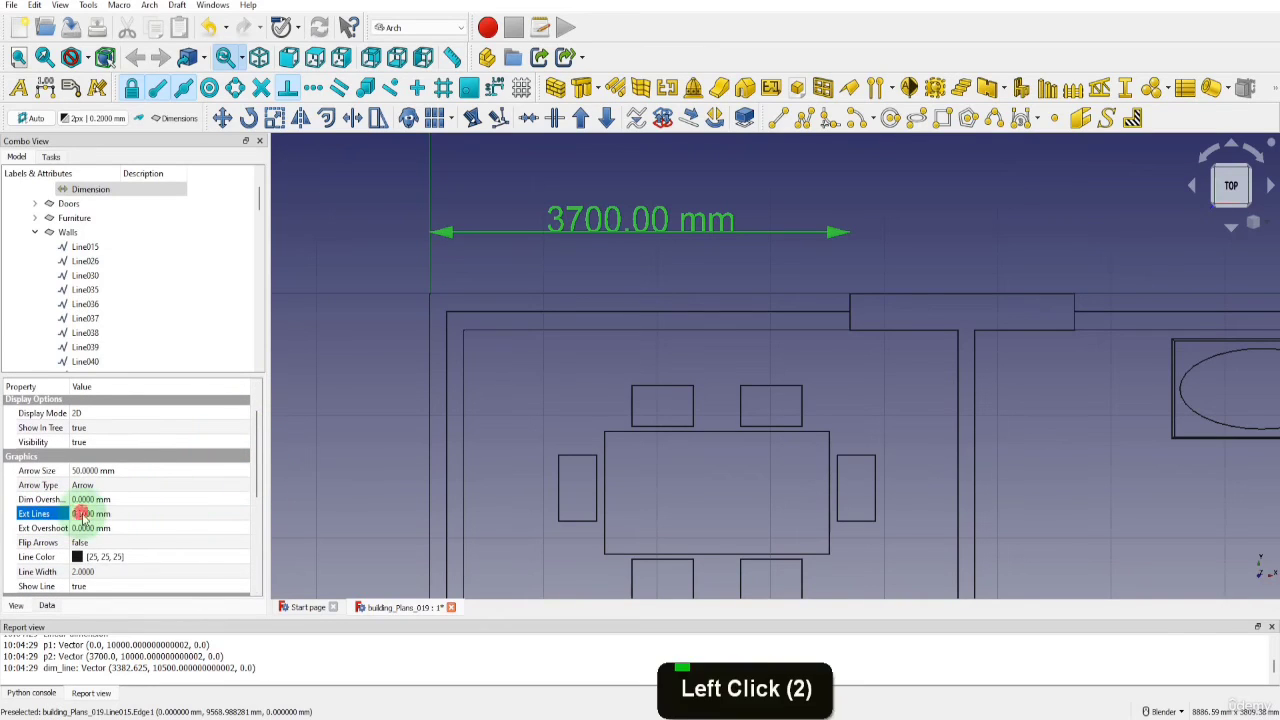
text(300)
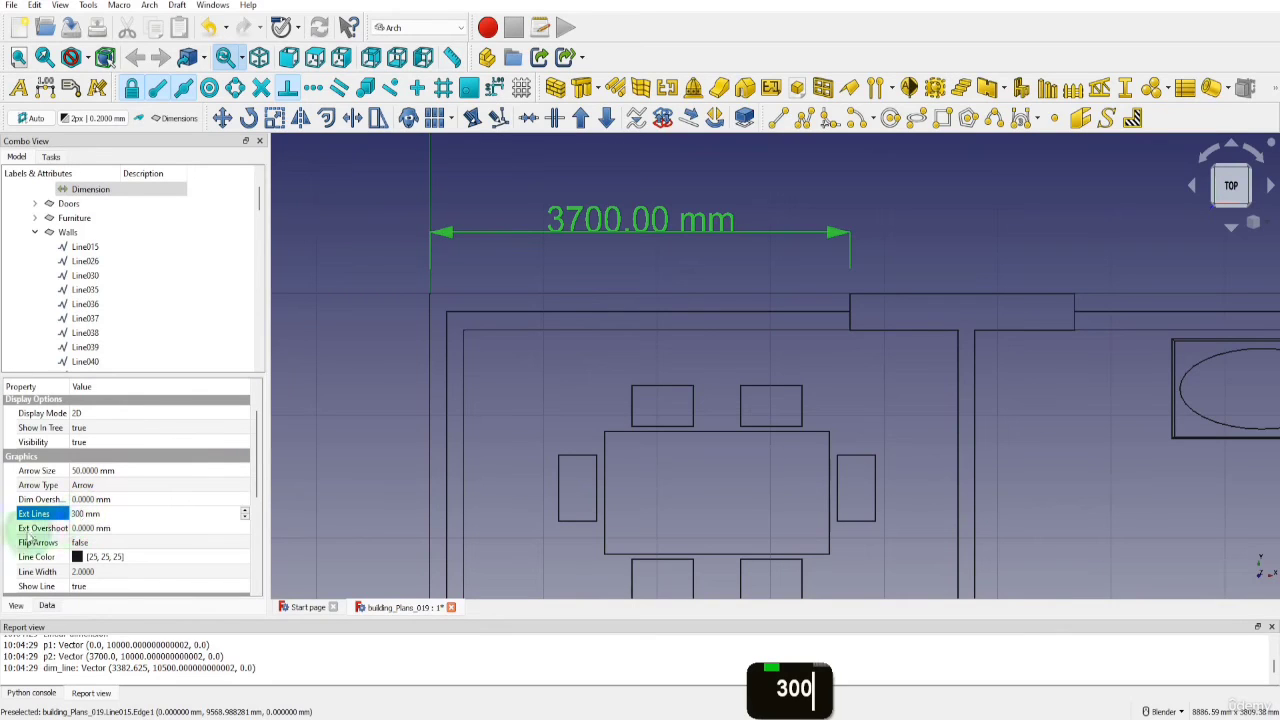
click(83, 528)
text(300)
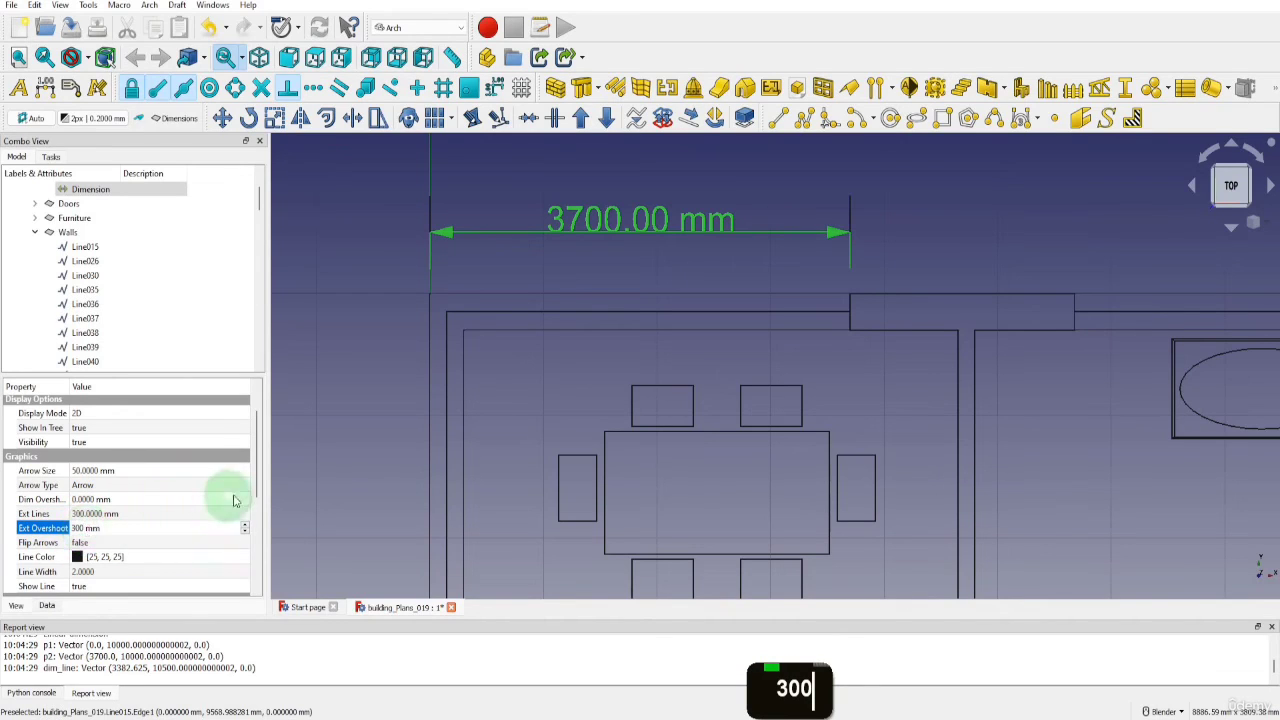
Hide the unit on the dimension and set its number of decimals to 0
click(258, 512)
drag(258, 512, 258, 566)
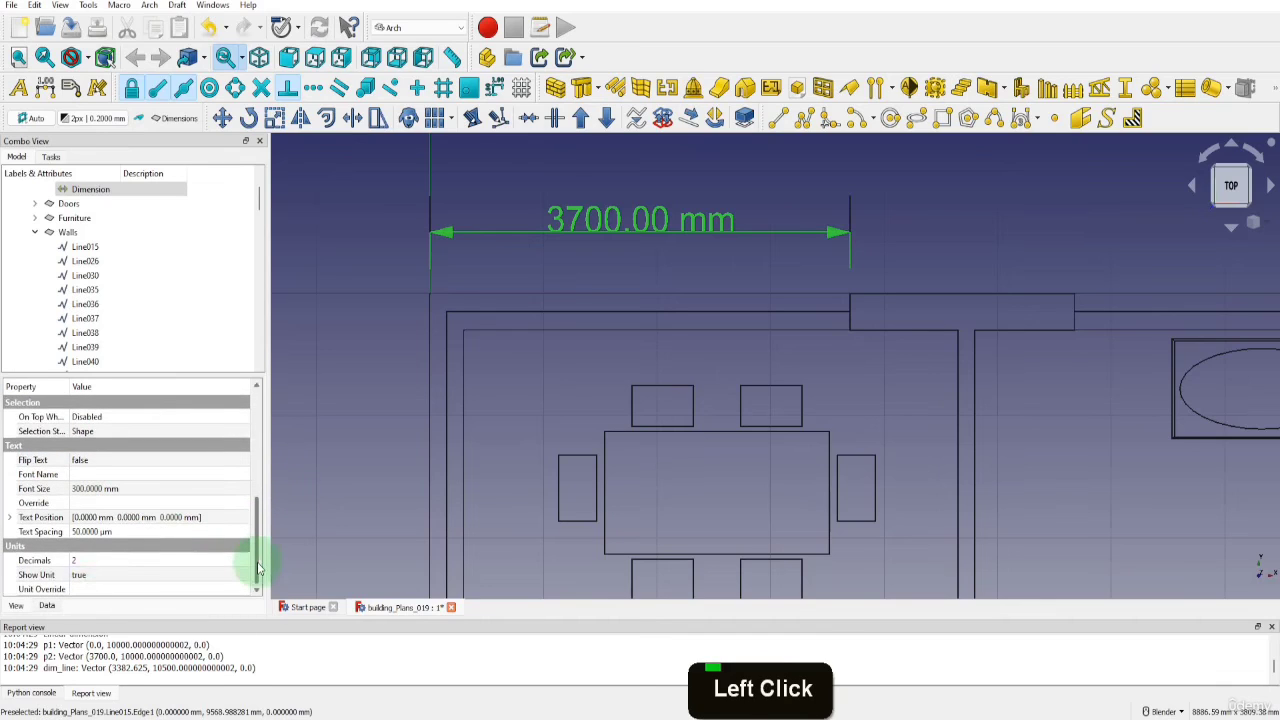
double_click(97, 577)
click(97, 577)
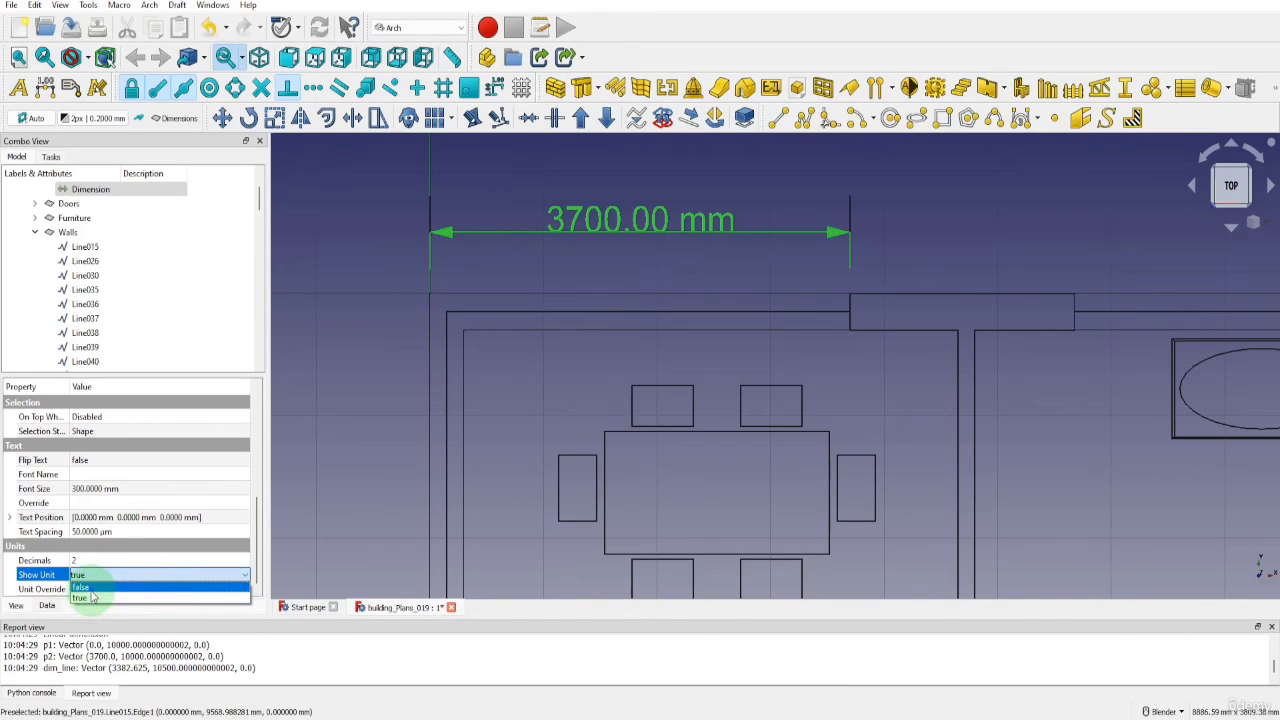
click(89, 588)
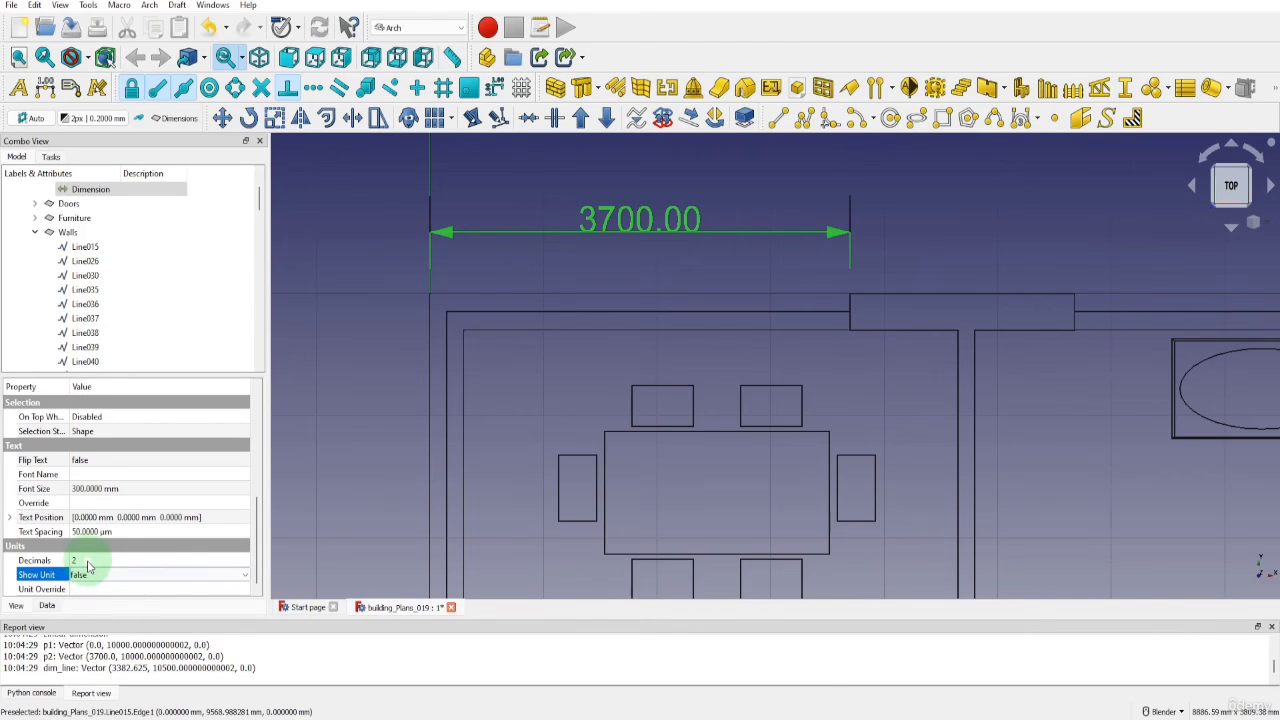
double_click(88, 561)
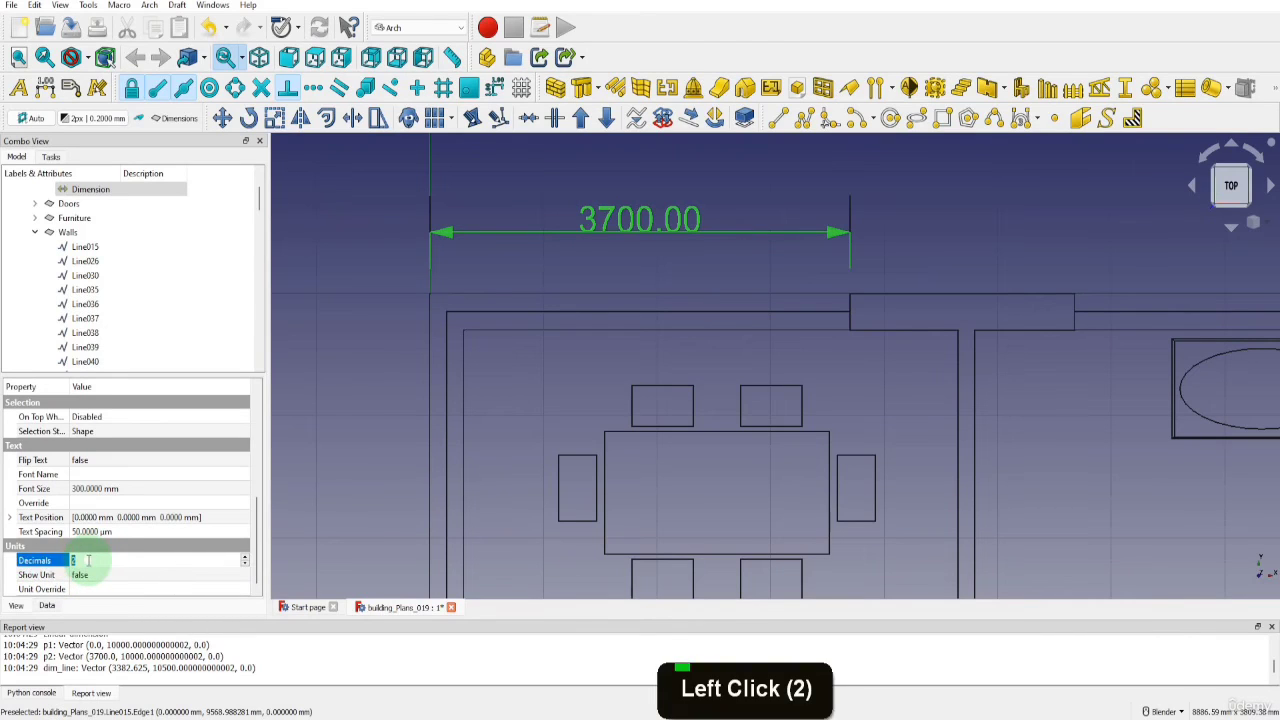
text(0)
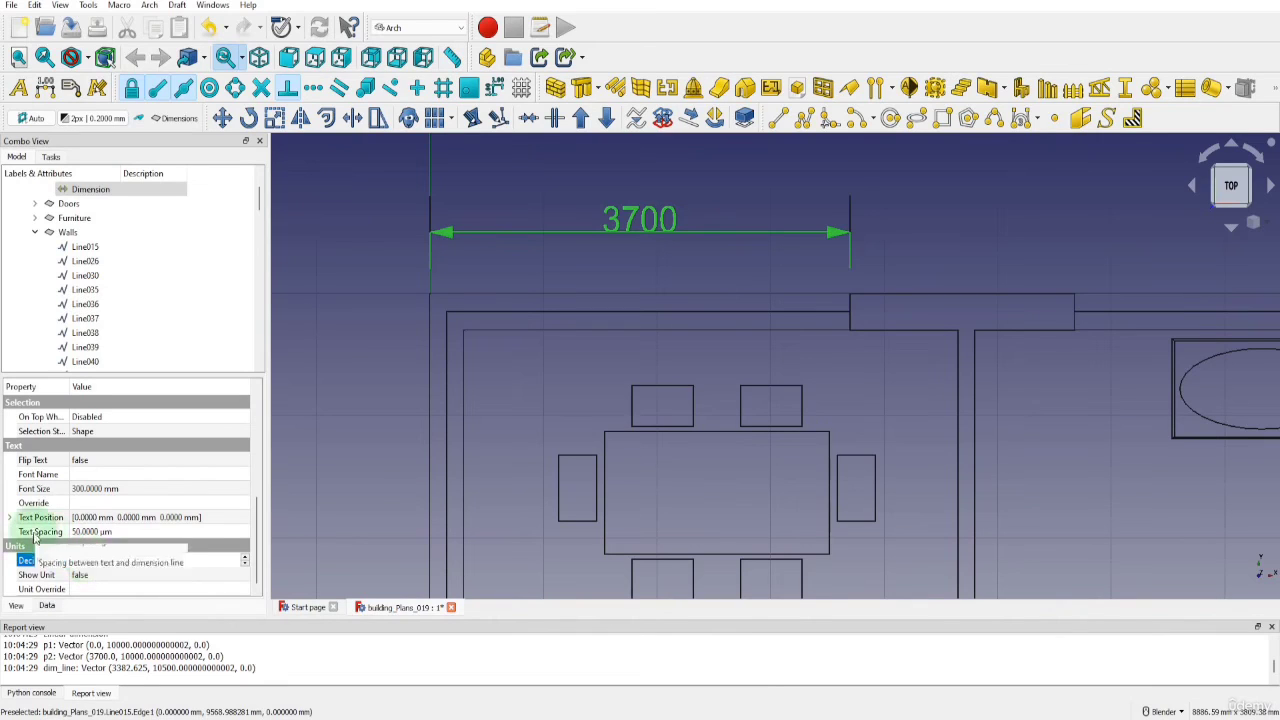
Set the spacing between the dimension's text and its line to 100 mm, then deselect the dimension
click(114, 531)
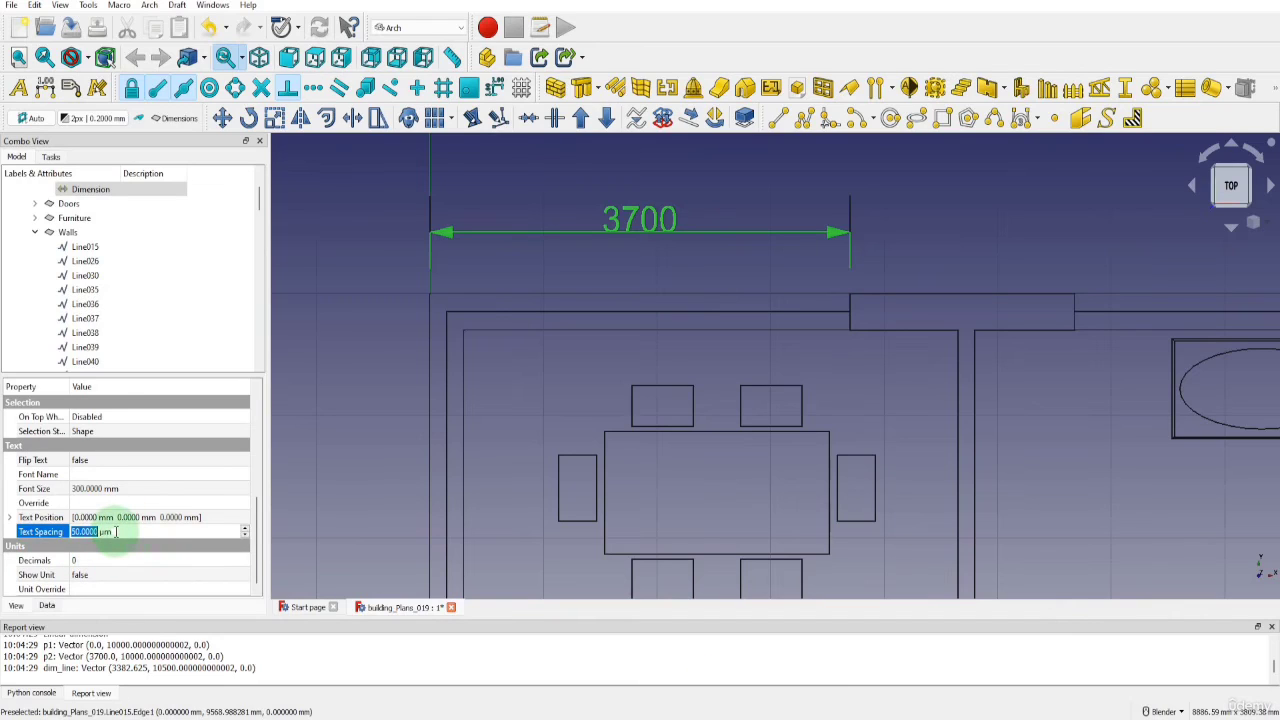
text(100)
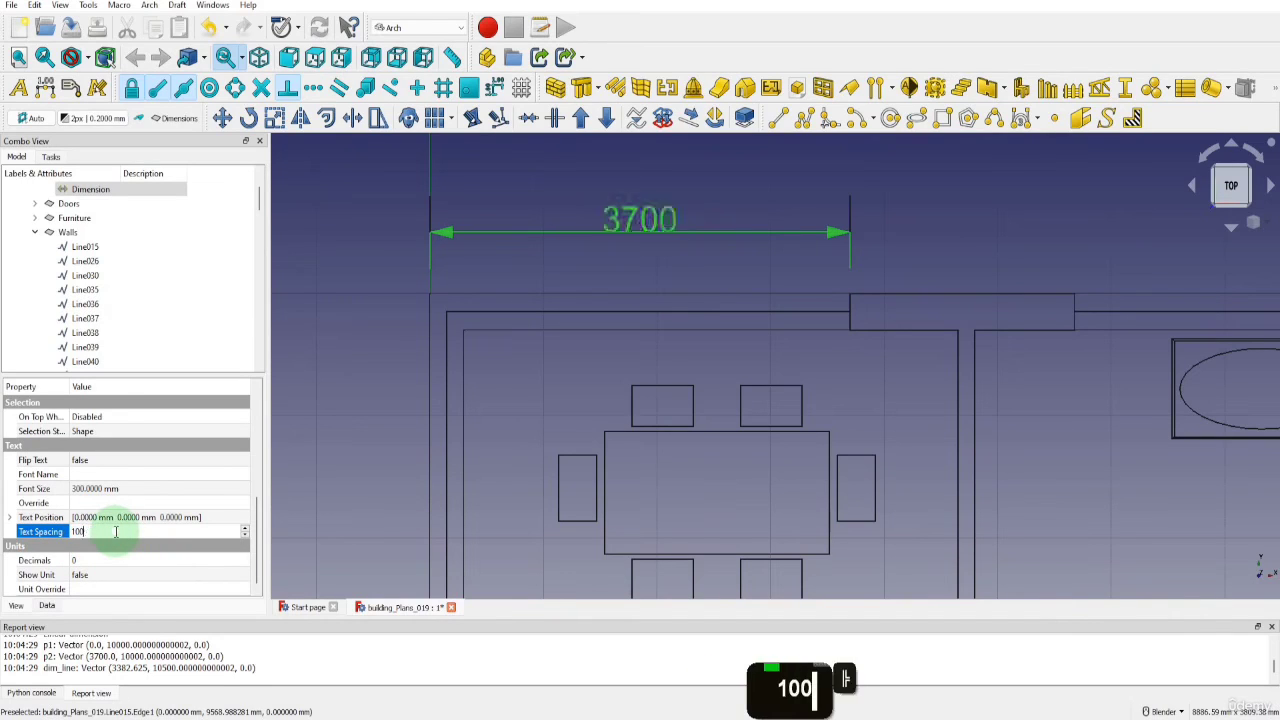
text(mm)
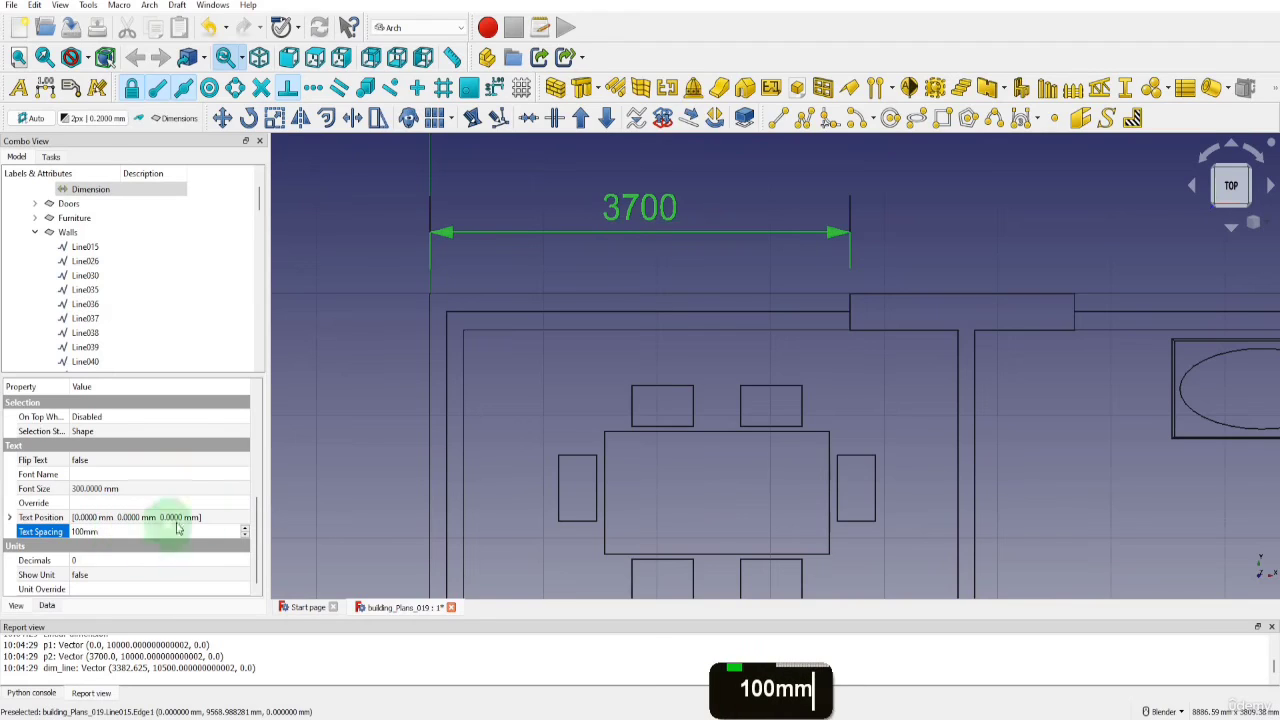
click(333, 457)
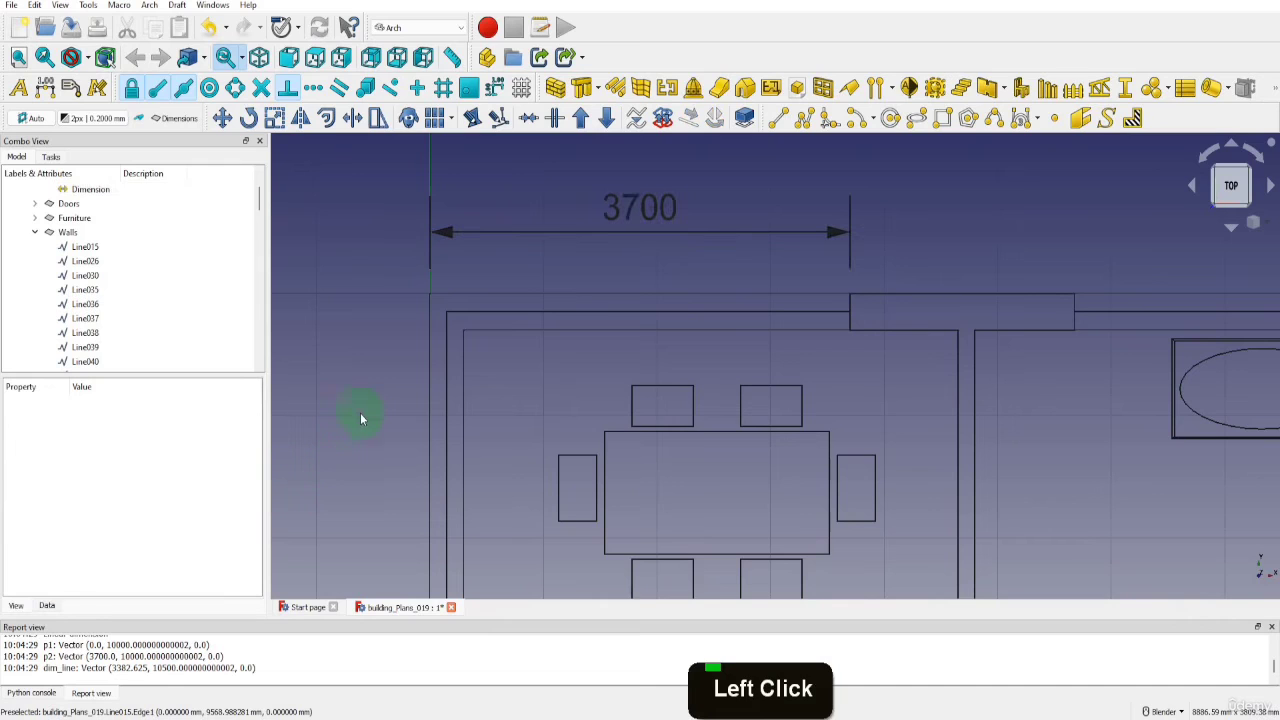
scroll(359, 407, down, 8)
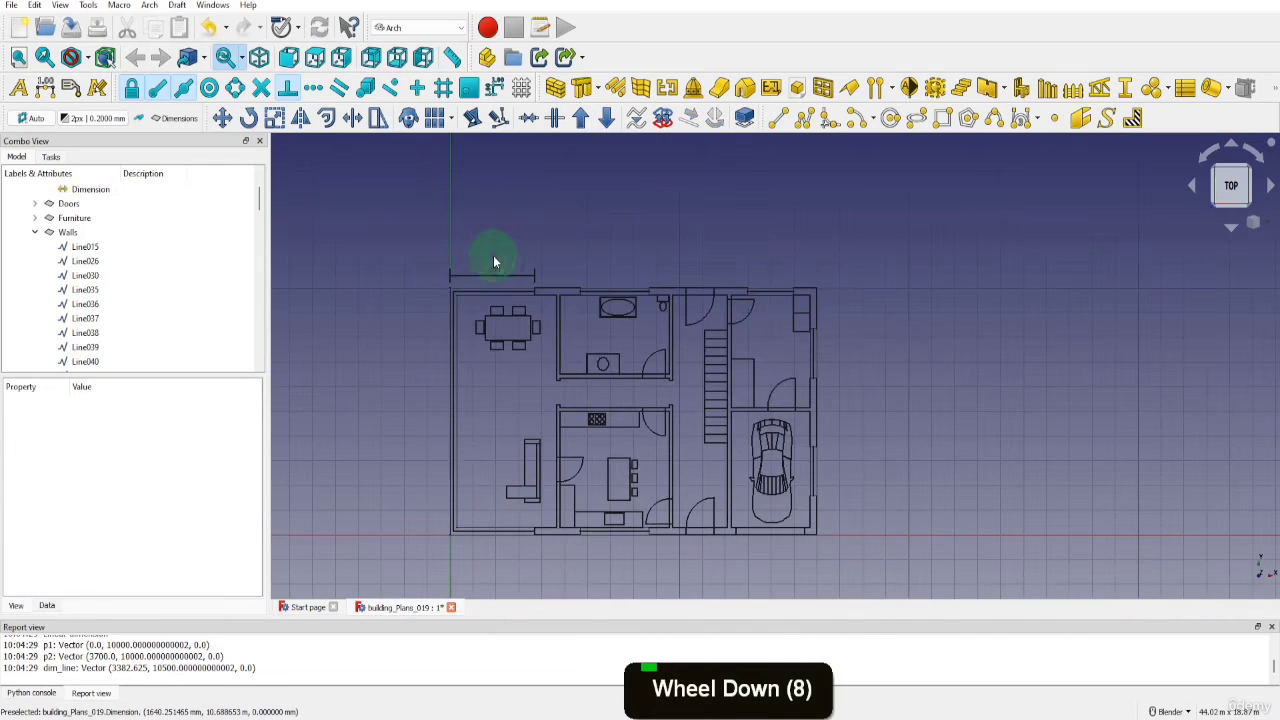
scroll(665, 396, up, 1)
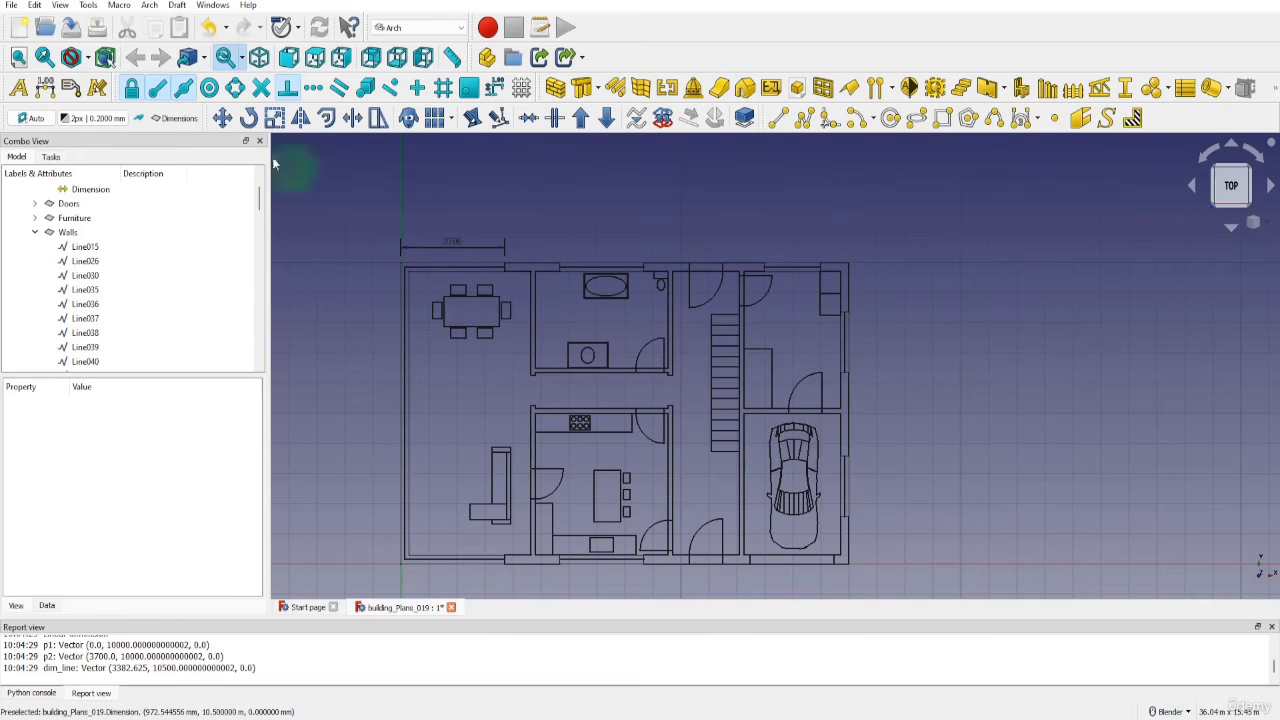
In the Draft preferences for texts and dimensions, set the default font size to 300 mm
click(34, 5)
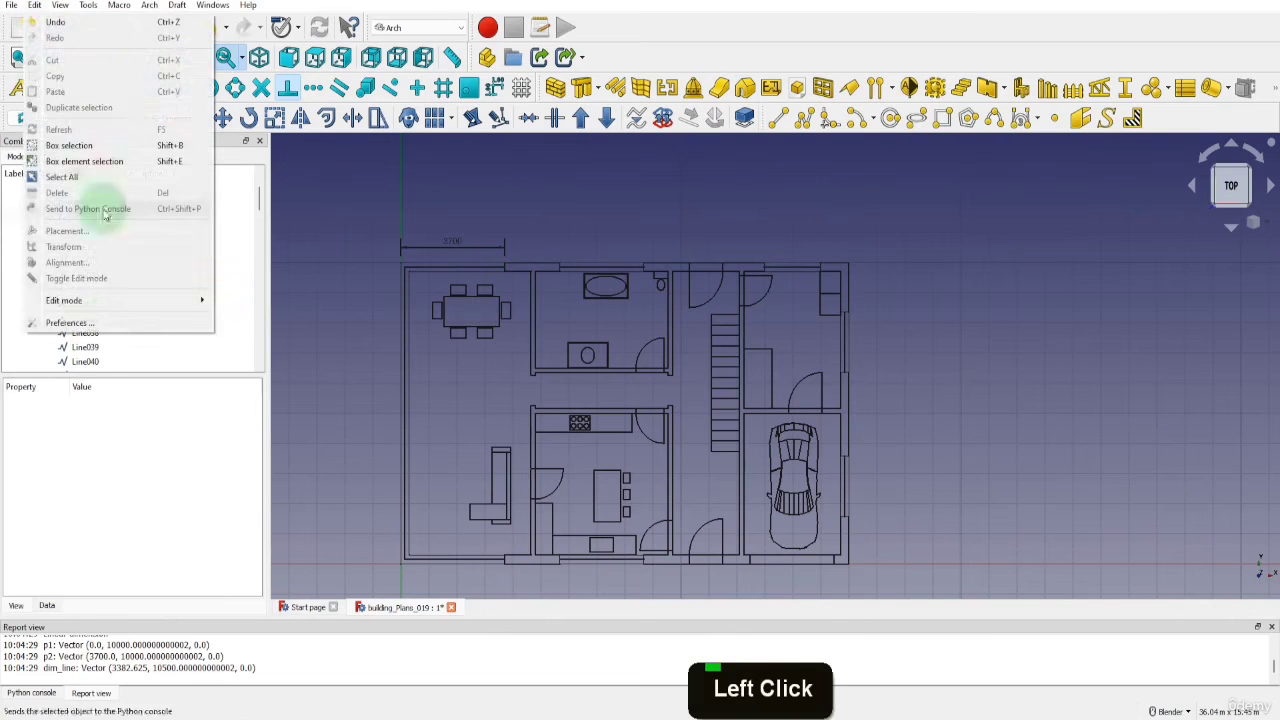
click(90, 322)
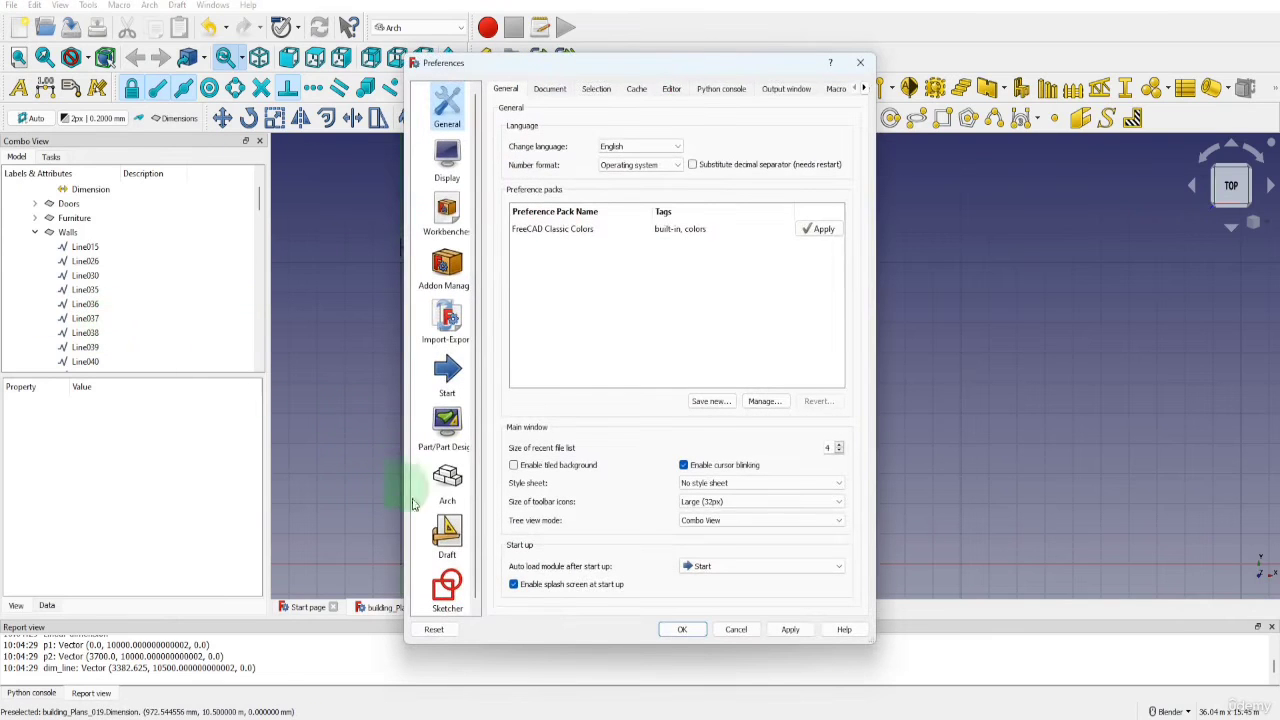
click(447, 535)
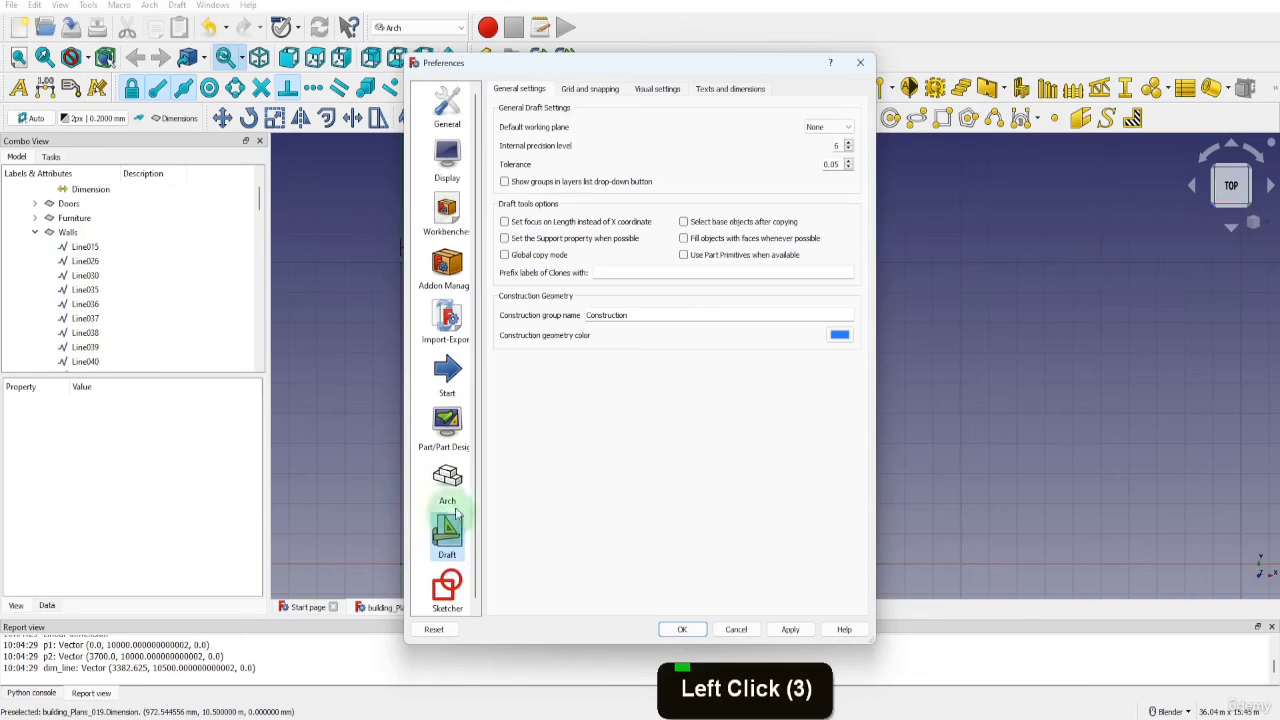
click(730, 90)
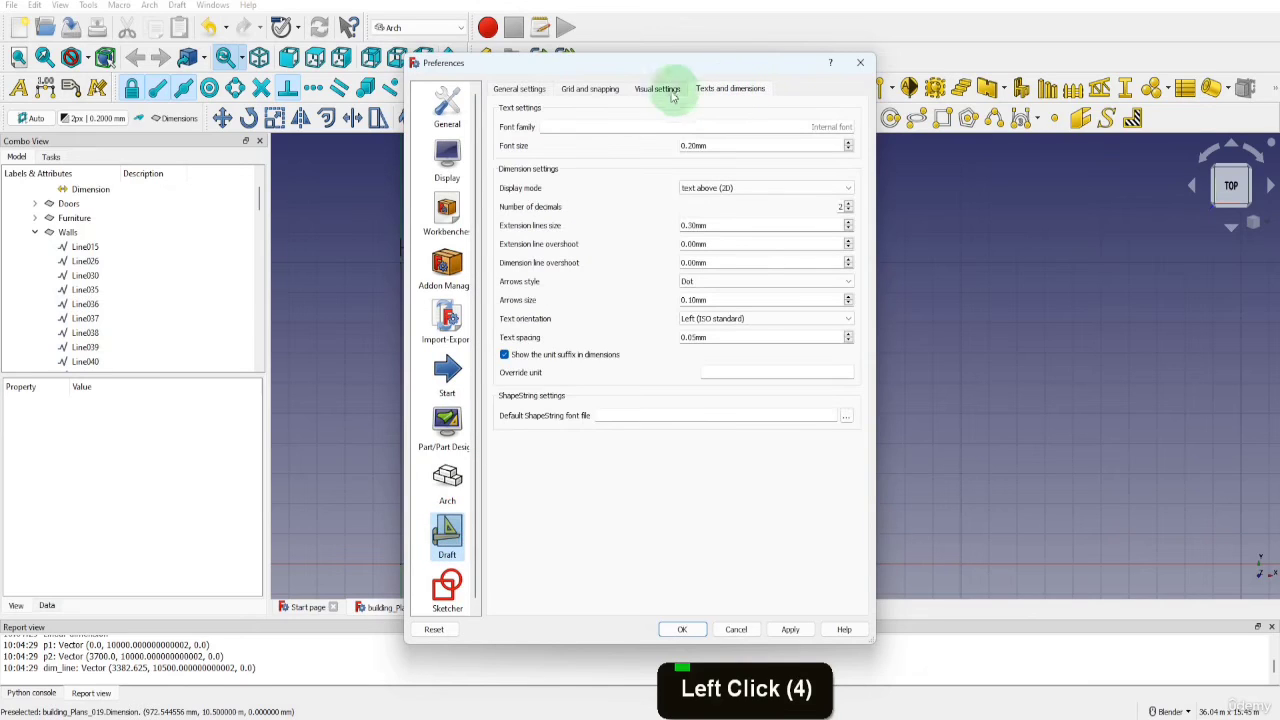
click(711, 146)
text(300)
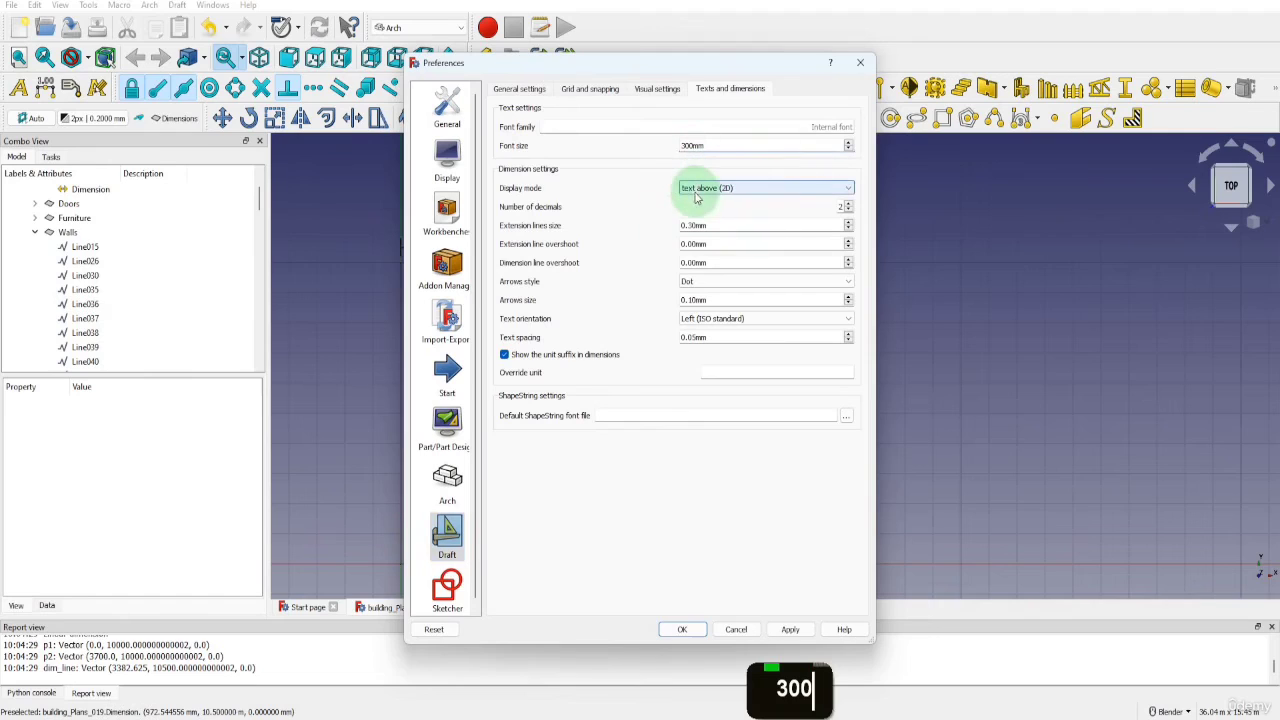
Keep the default dimension display mode at text above (2D) and set the default number of decimals to 0
click(755, 189)
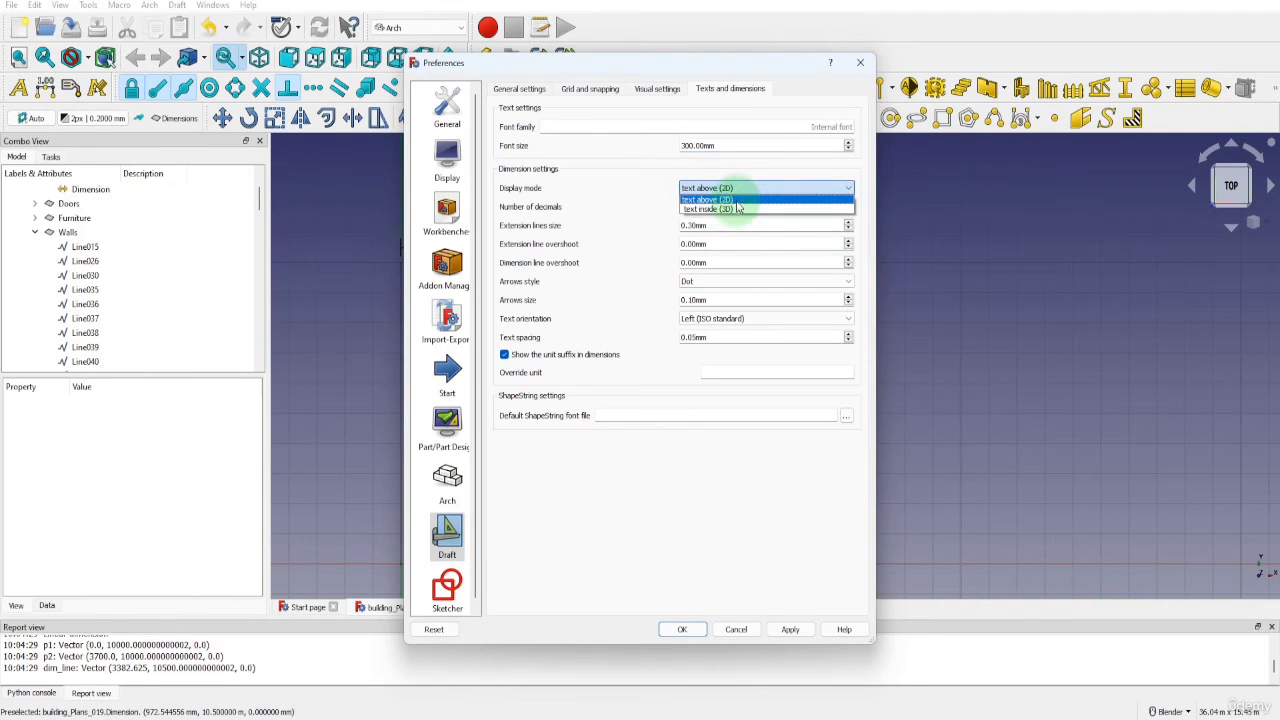
click(729, 198)
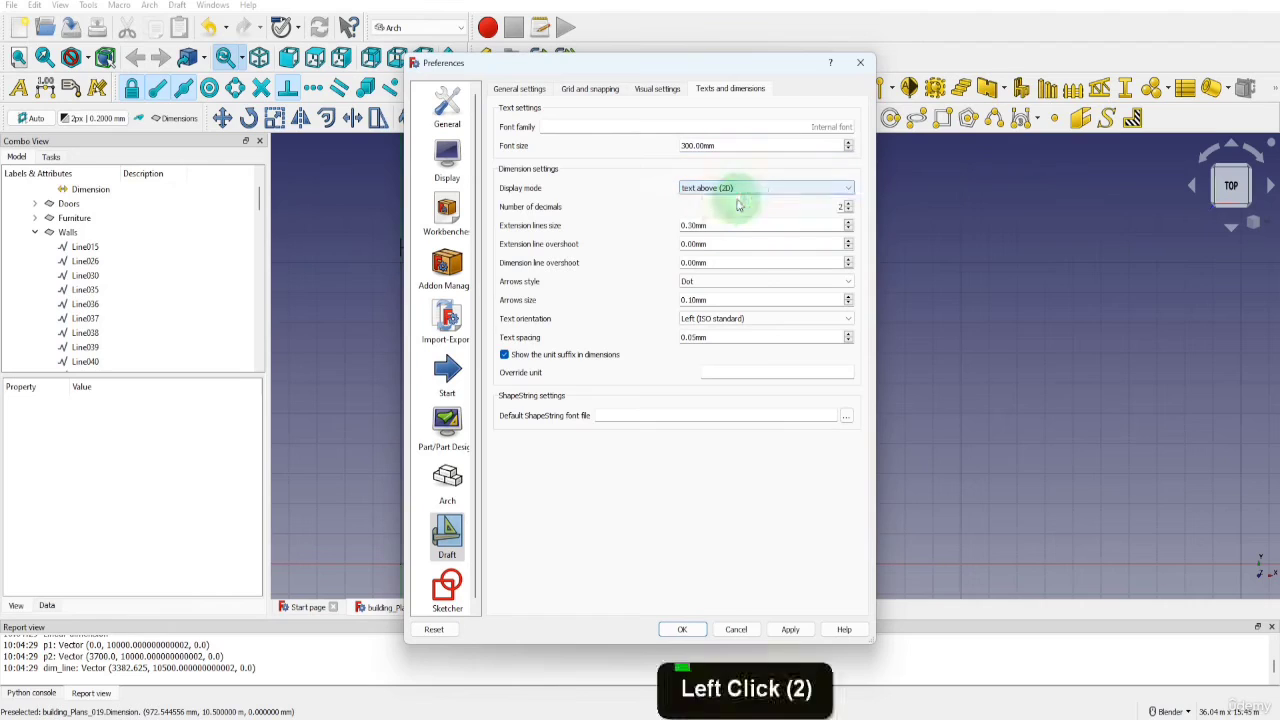
click(848, 212)
click(848, 212)
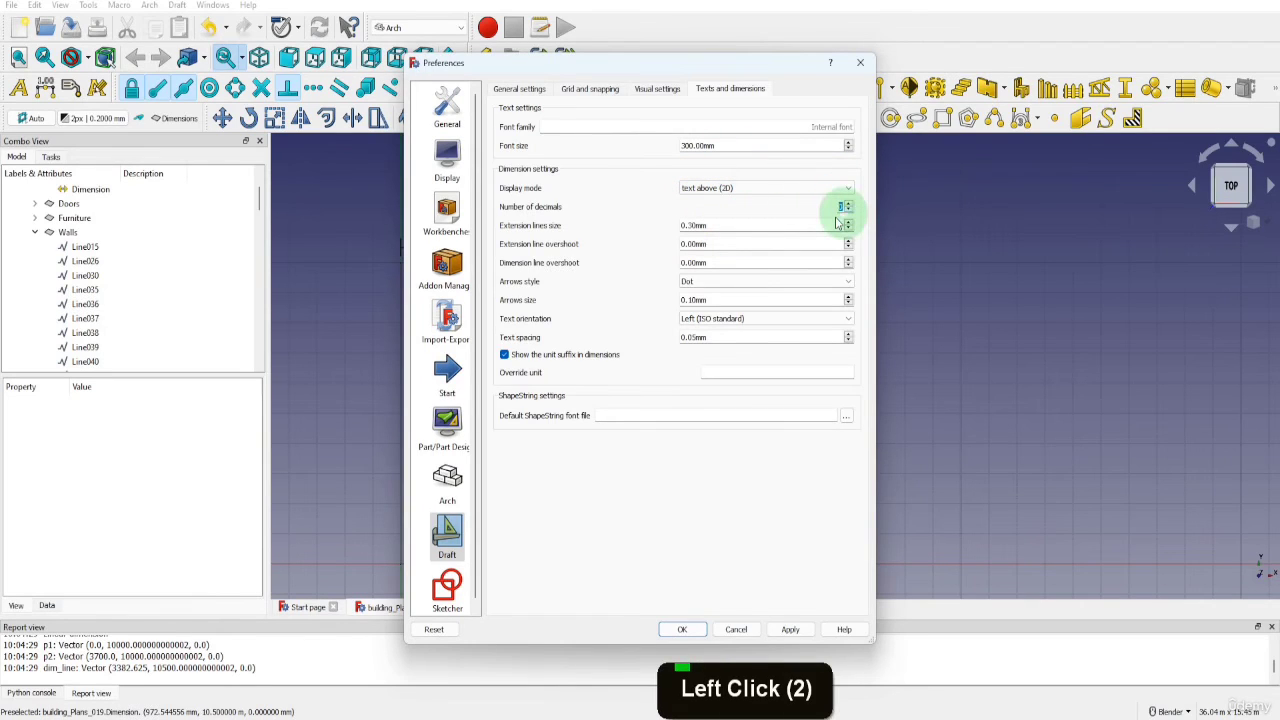
Set the default extension lines size and the default extension line overshoot to 300 mm each
triple_click(714, 224)
text(300)
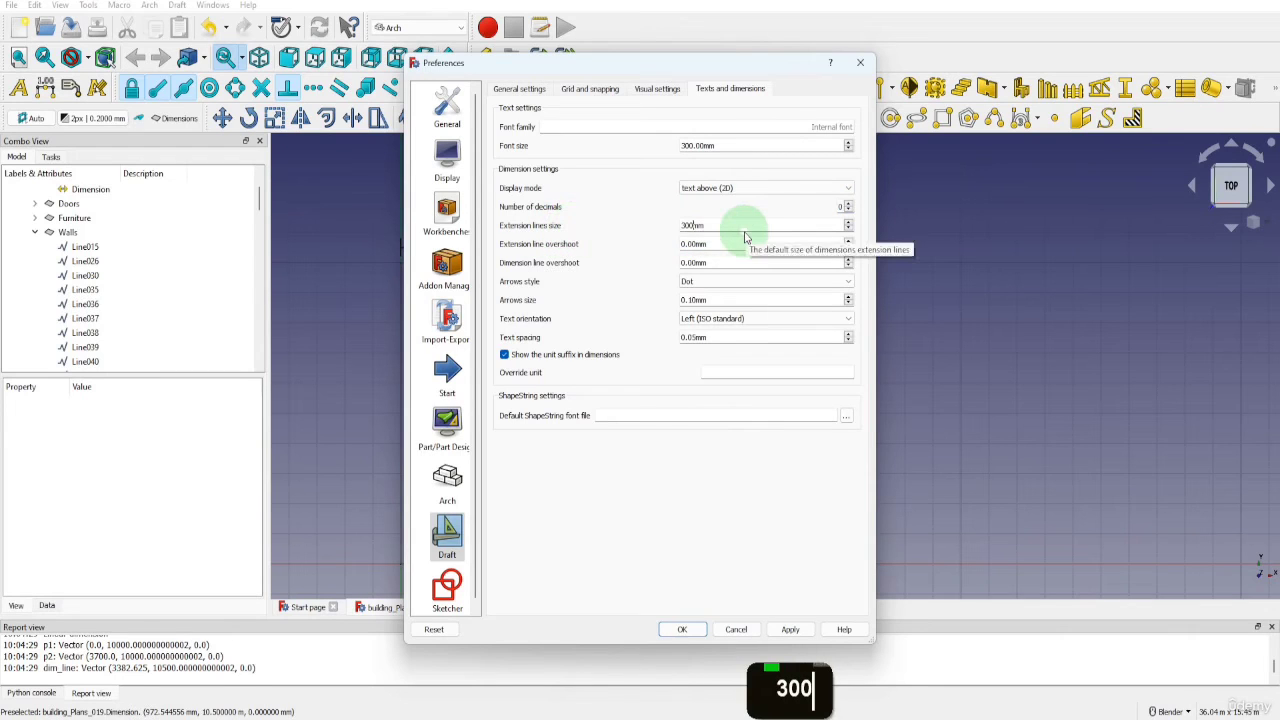
click(725, 243)
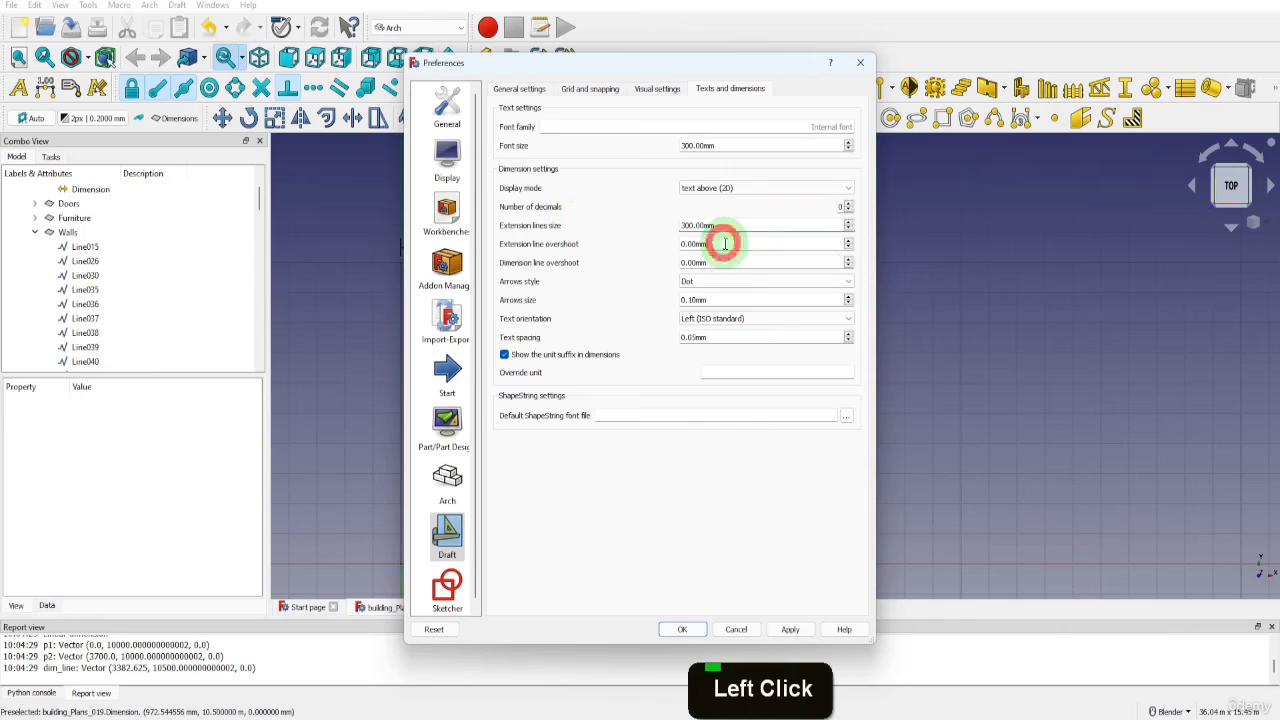
text(300)
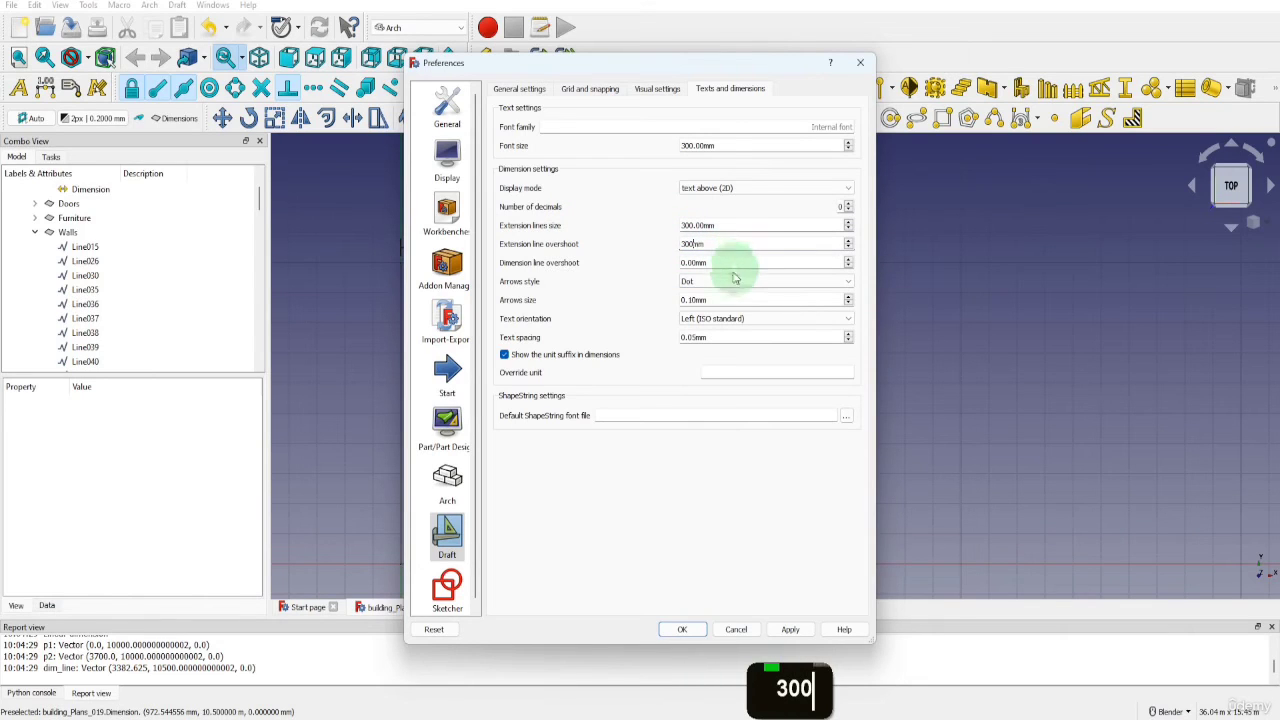
Set the default dimension arrow style to Arrow and the default arrow size to 50 mm
click(725, 281)
click(724, 314)
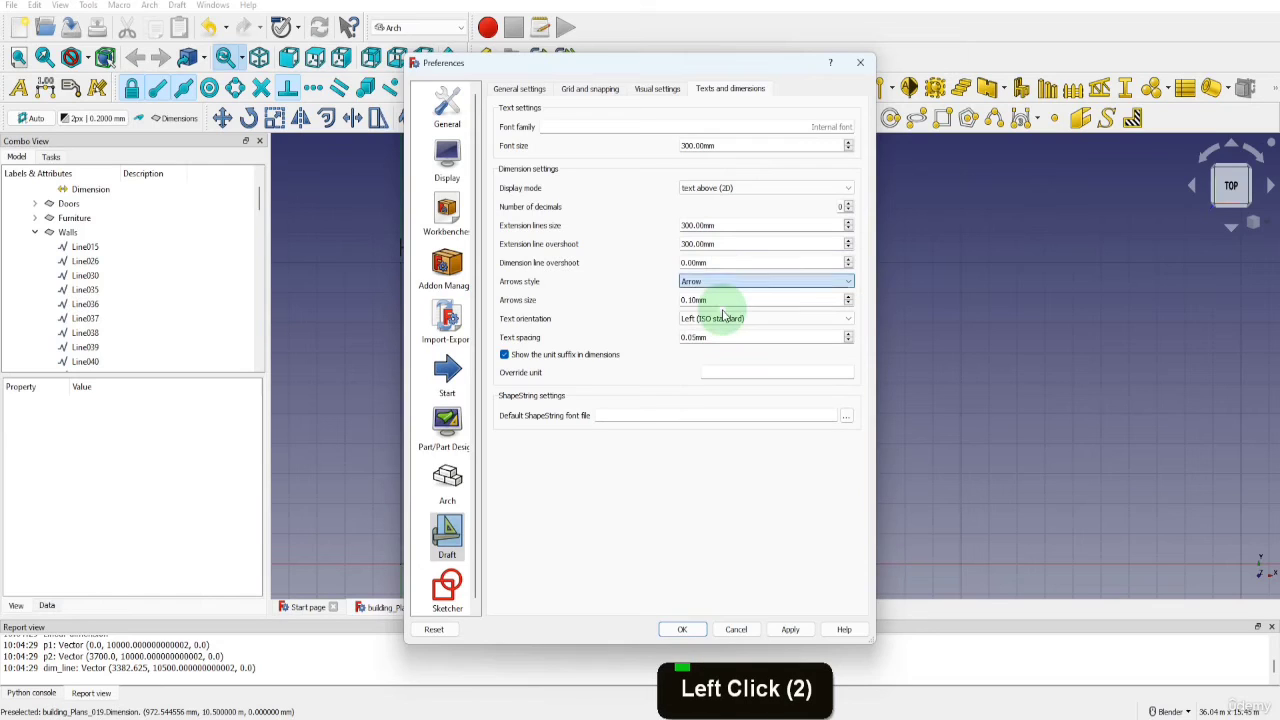
click(683, 299)
text(50)
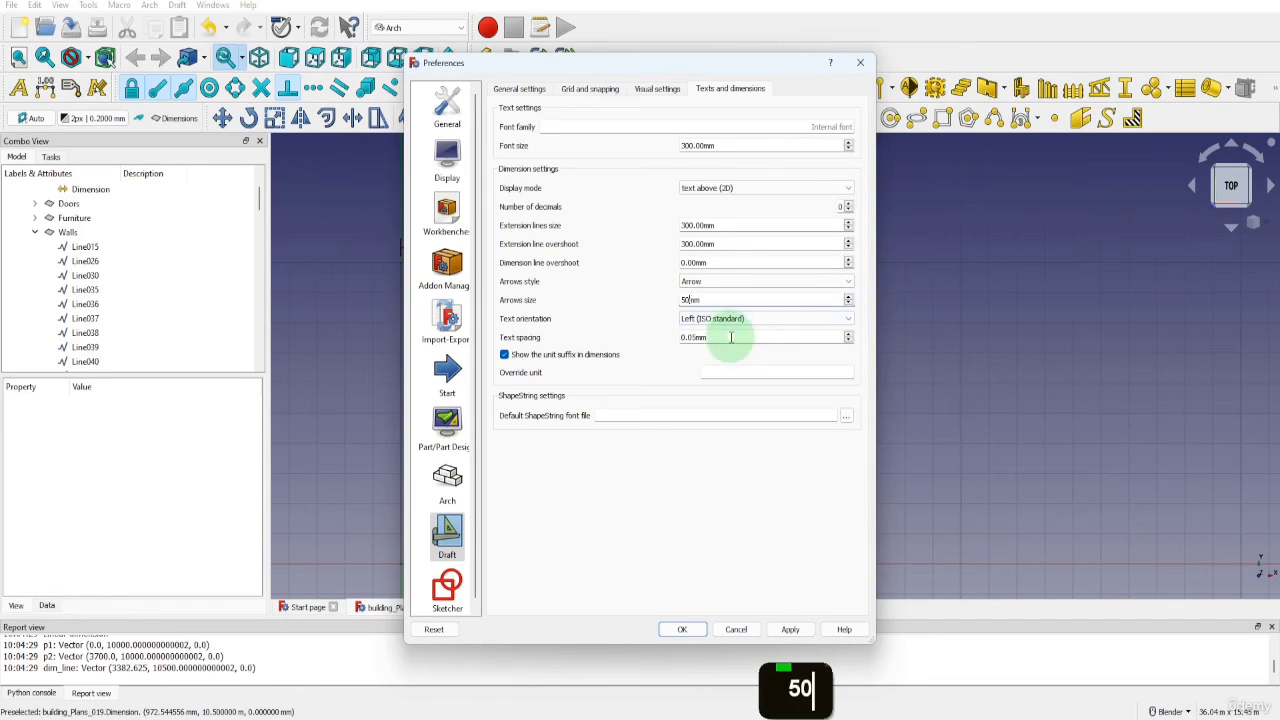
Set the default text spacing to 100 mm, turn off the unit suffix in dimensions and accept the preferences
click(688, 337)
text(100)
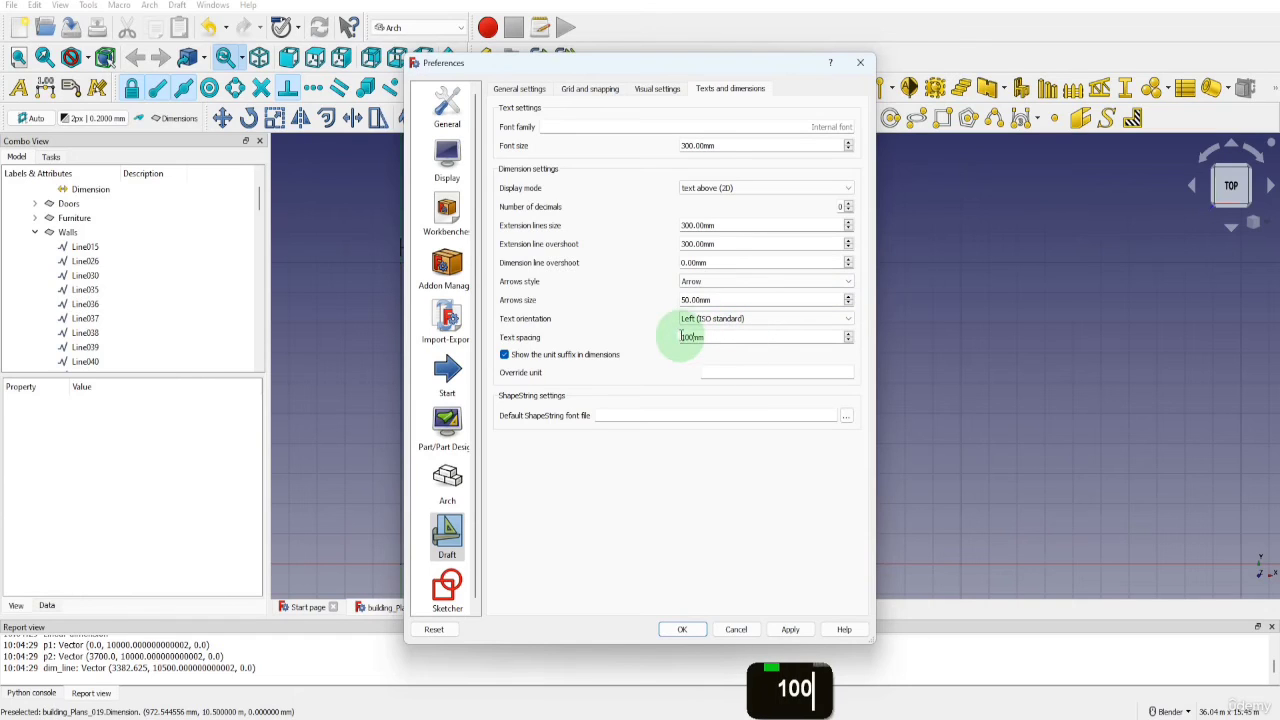
click(504, 355)
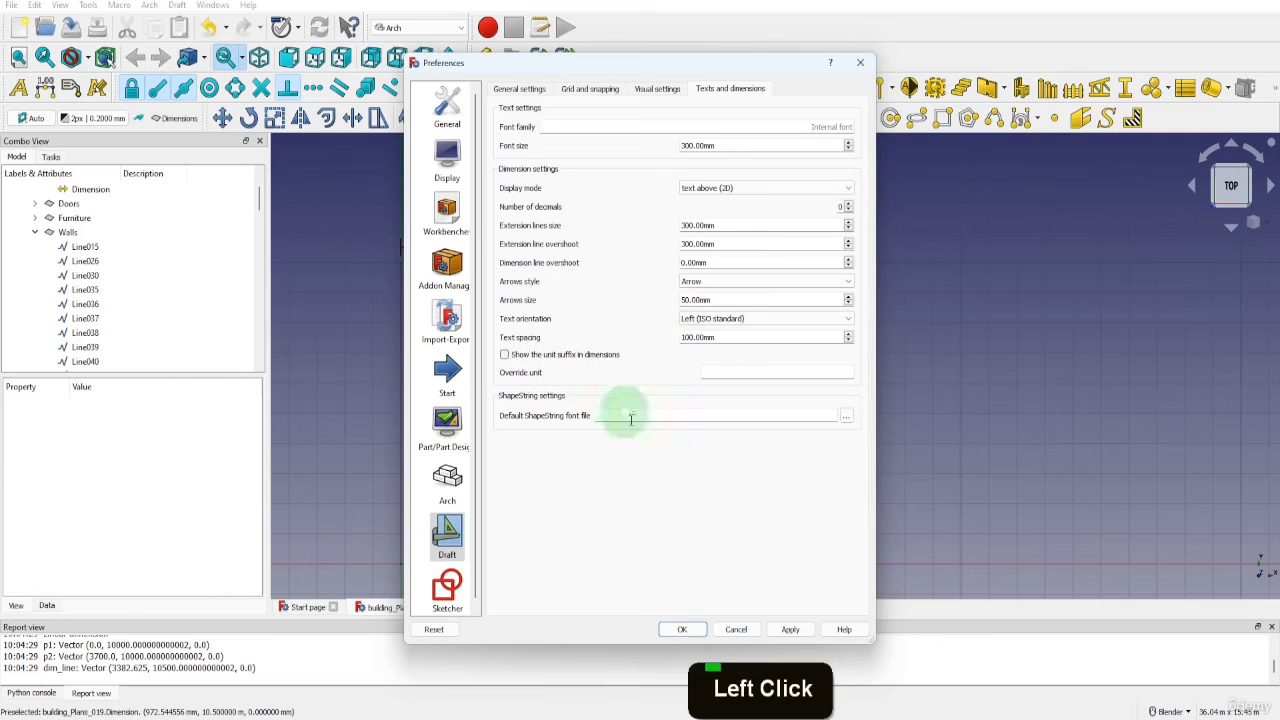
click(684, 628)
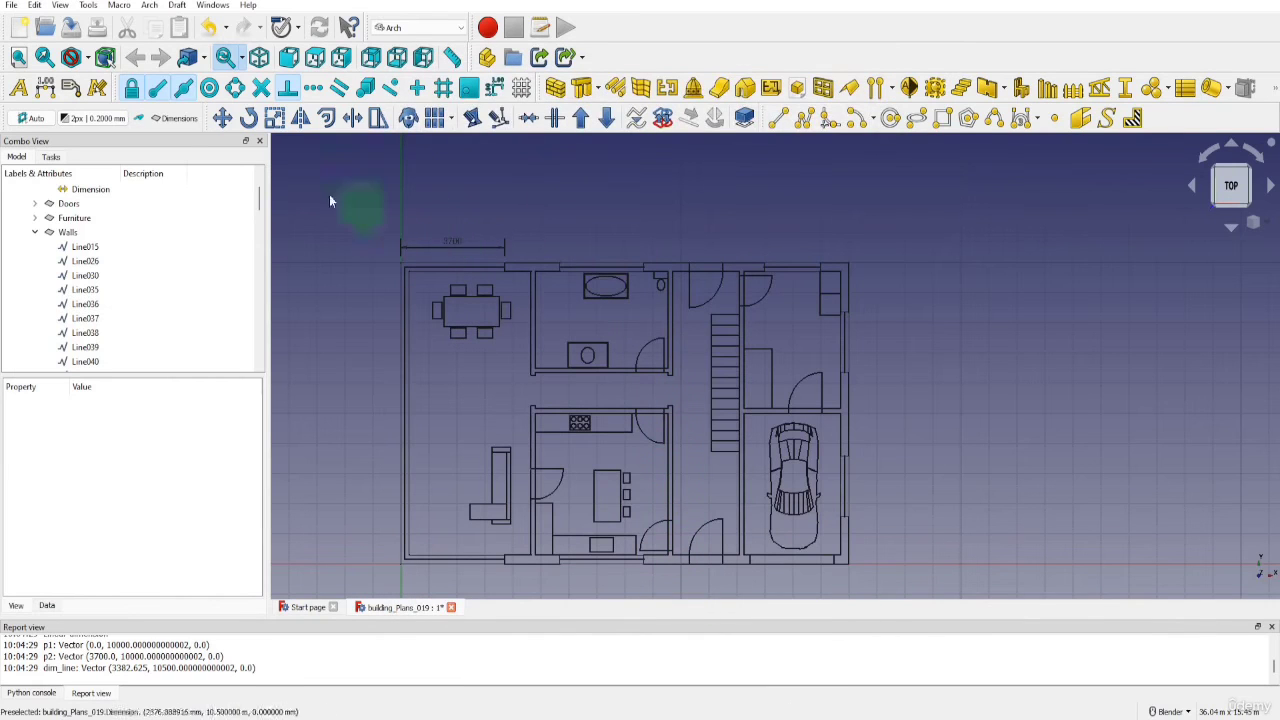
Dimension the short upper exterior wall segment adjoining the first dimension, offsetting the dimension line 500 mm above the wall
click(45, 88)
scroll(508, 245, up, 6)
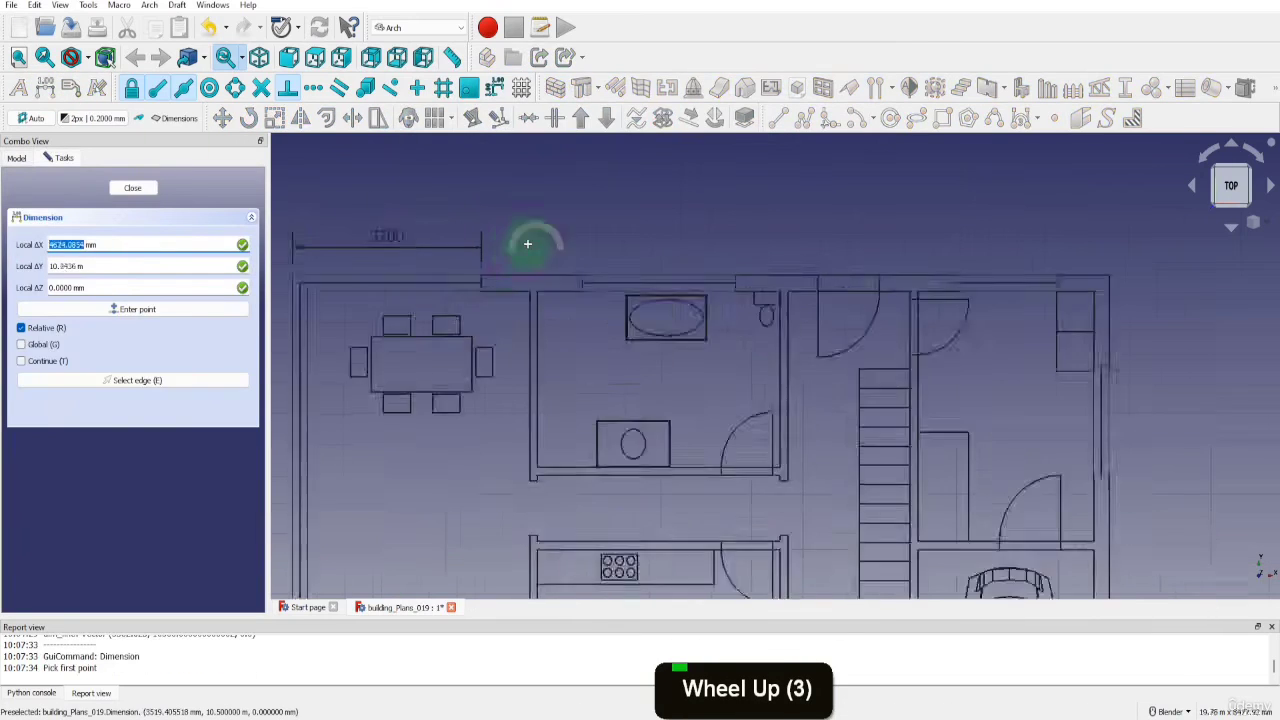
click(457, 293)
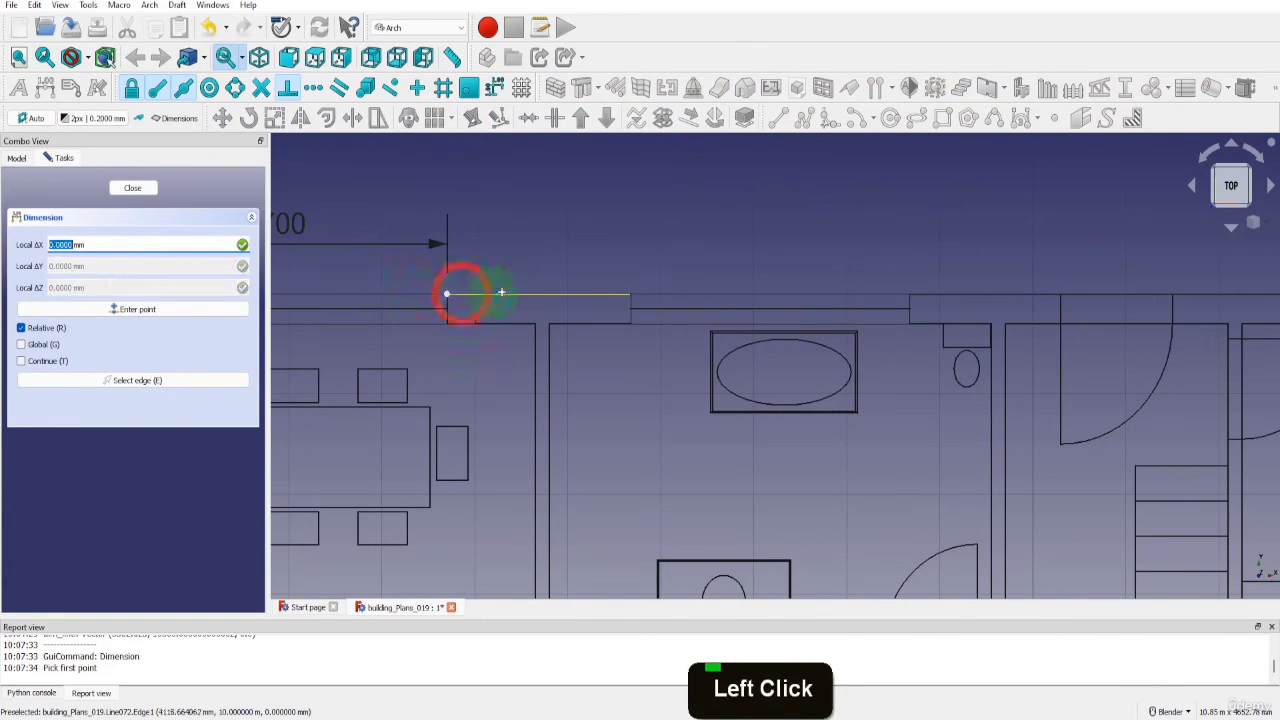
click(604, 295)
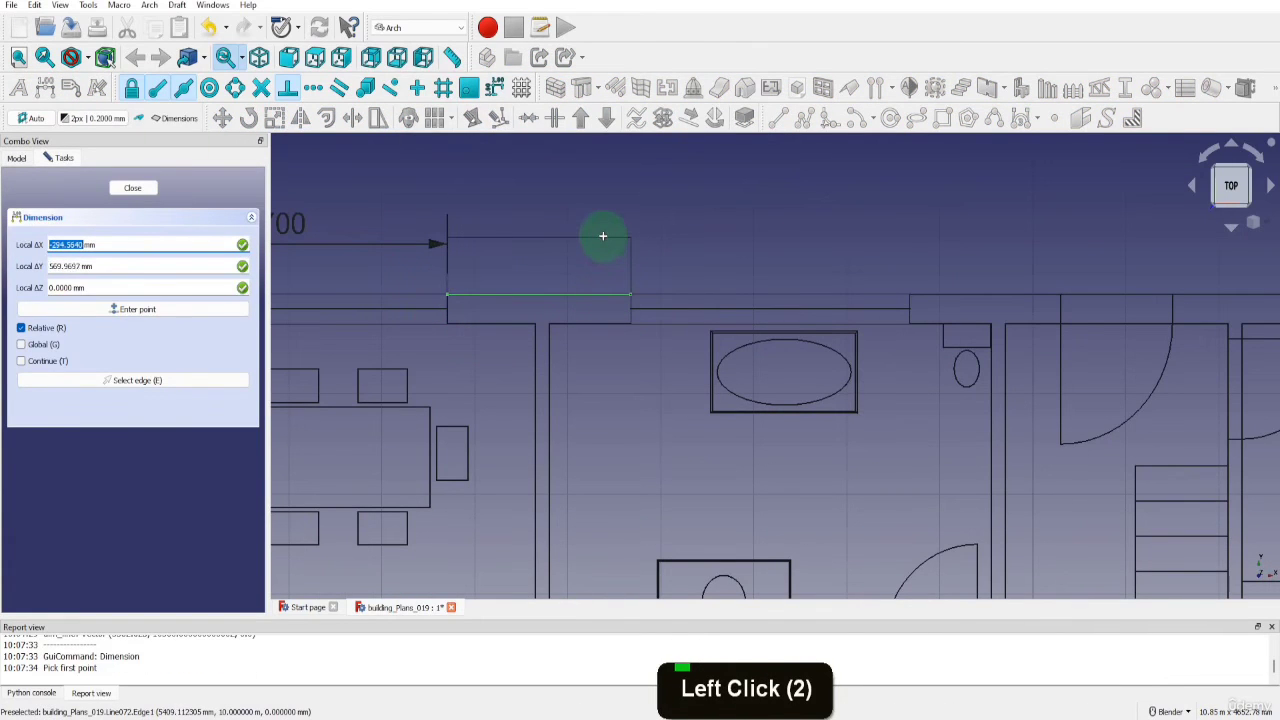
key(y)
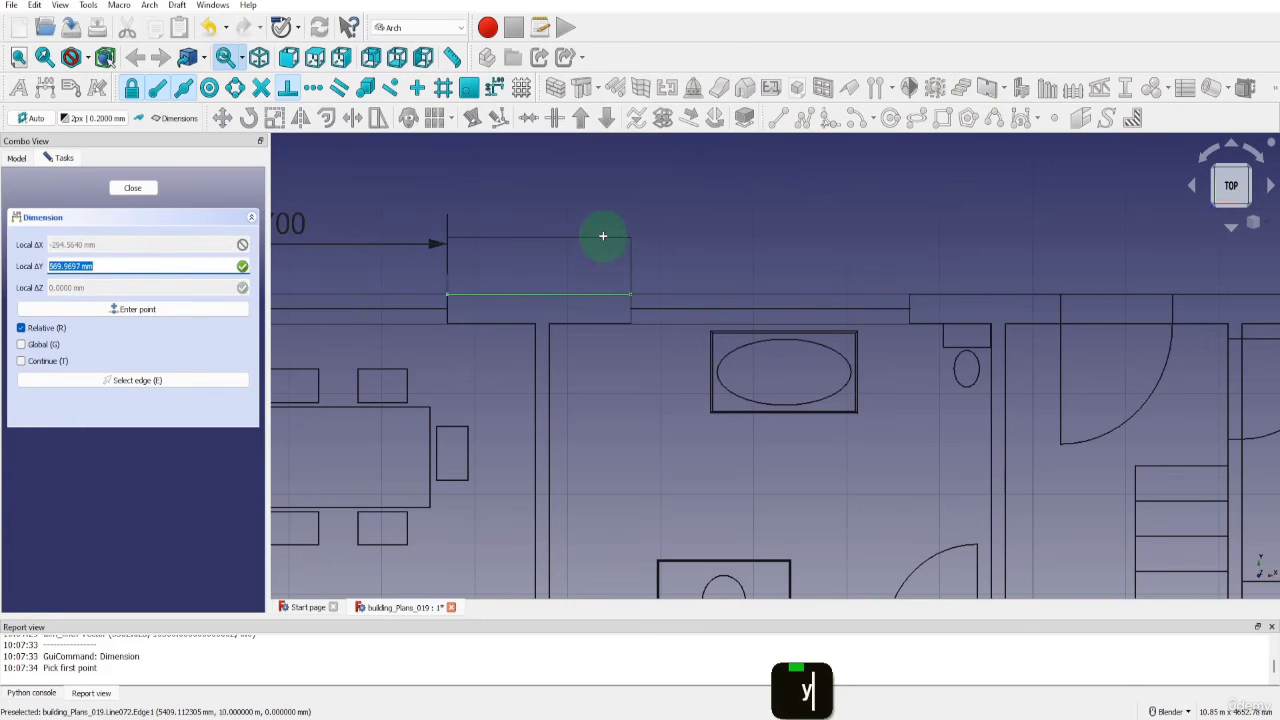
text(500)
key(Return)
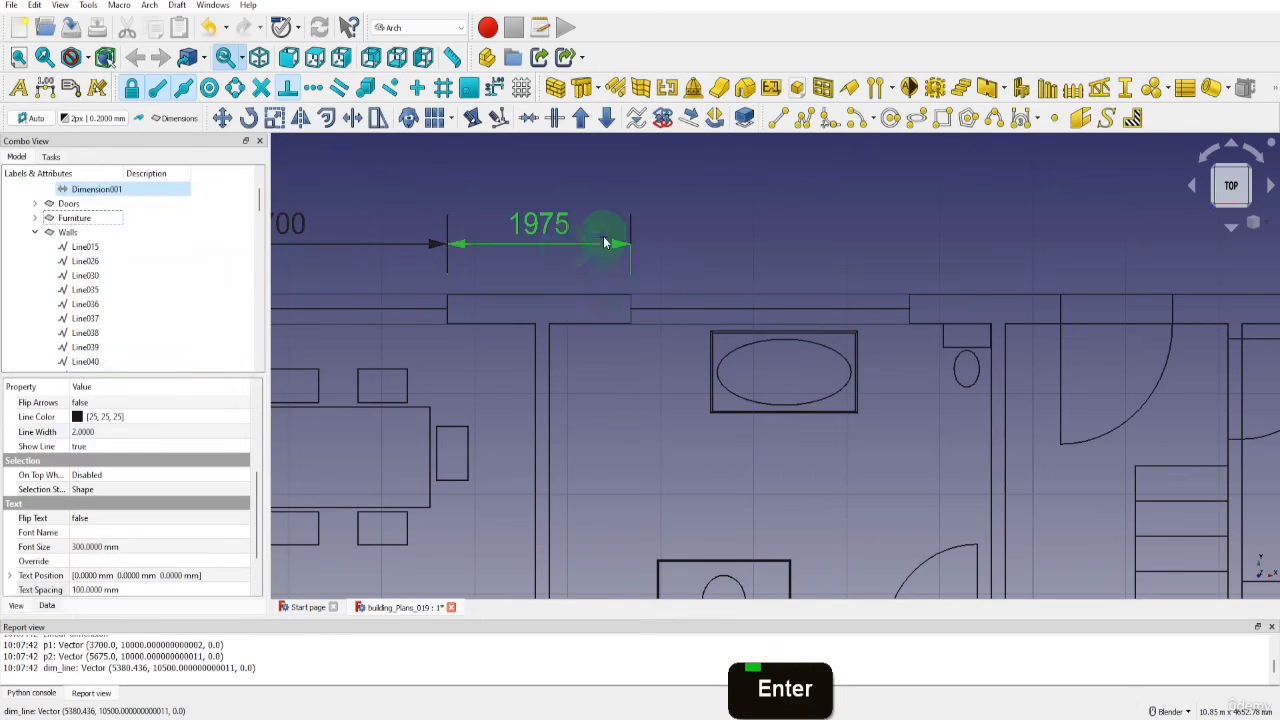
Dimension from the end of the first dimension to the building's upper-right corner, with the dimension line 1000 mm above the wall
scroll(603, 236, down, 5)
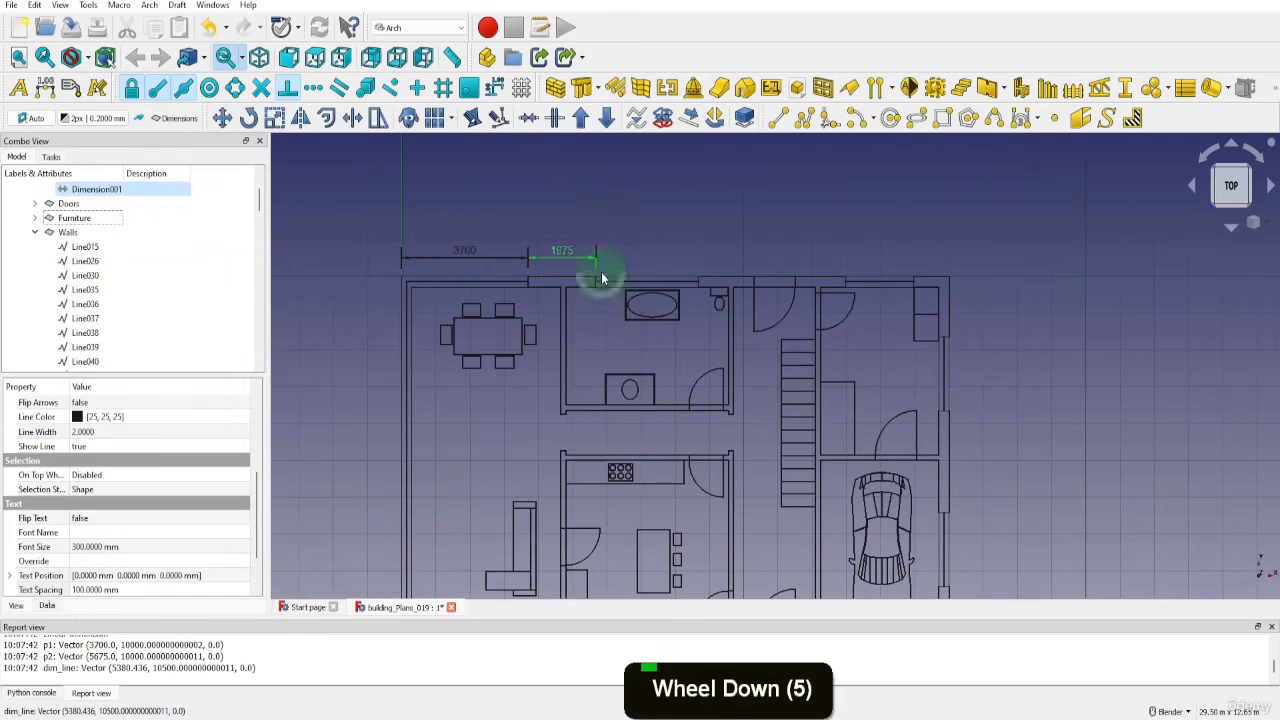
click(44, 88)
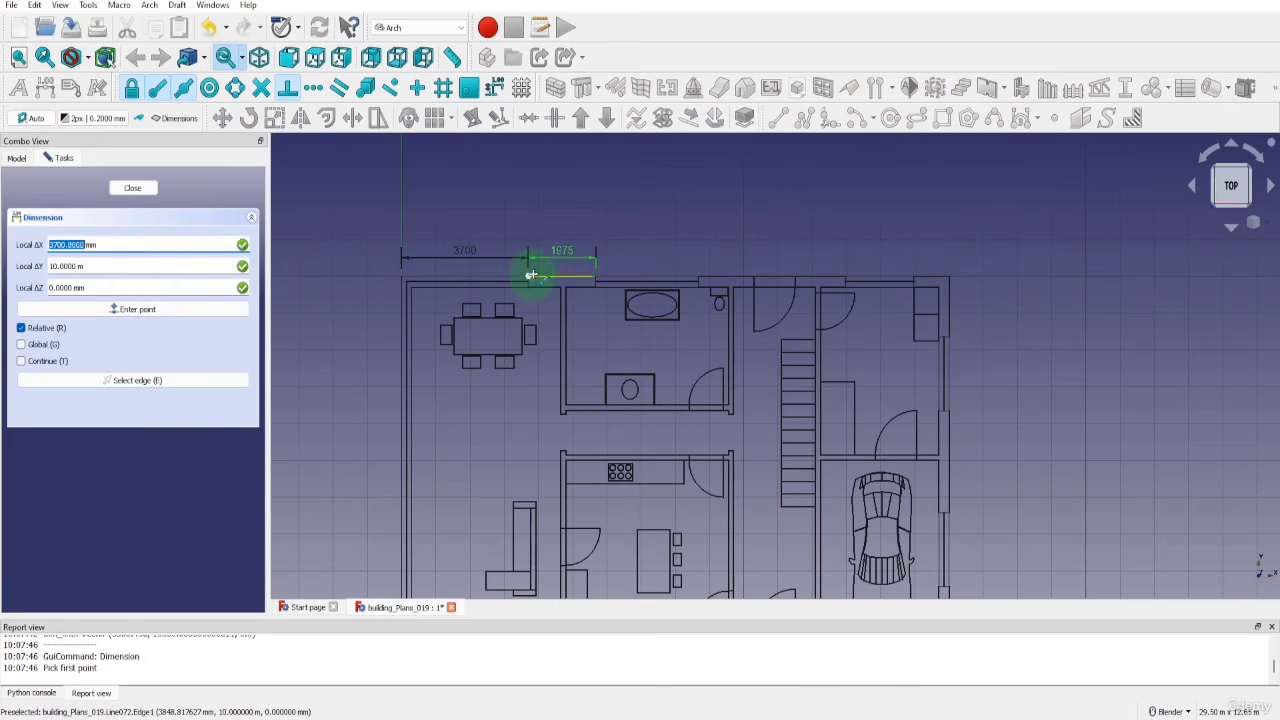
click(754, 272)
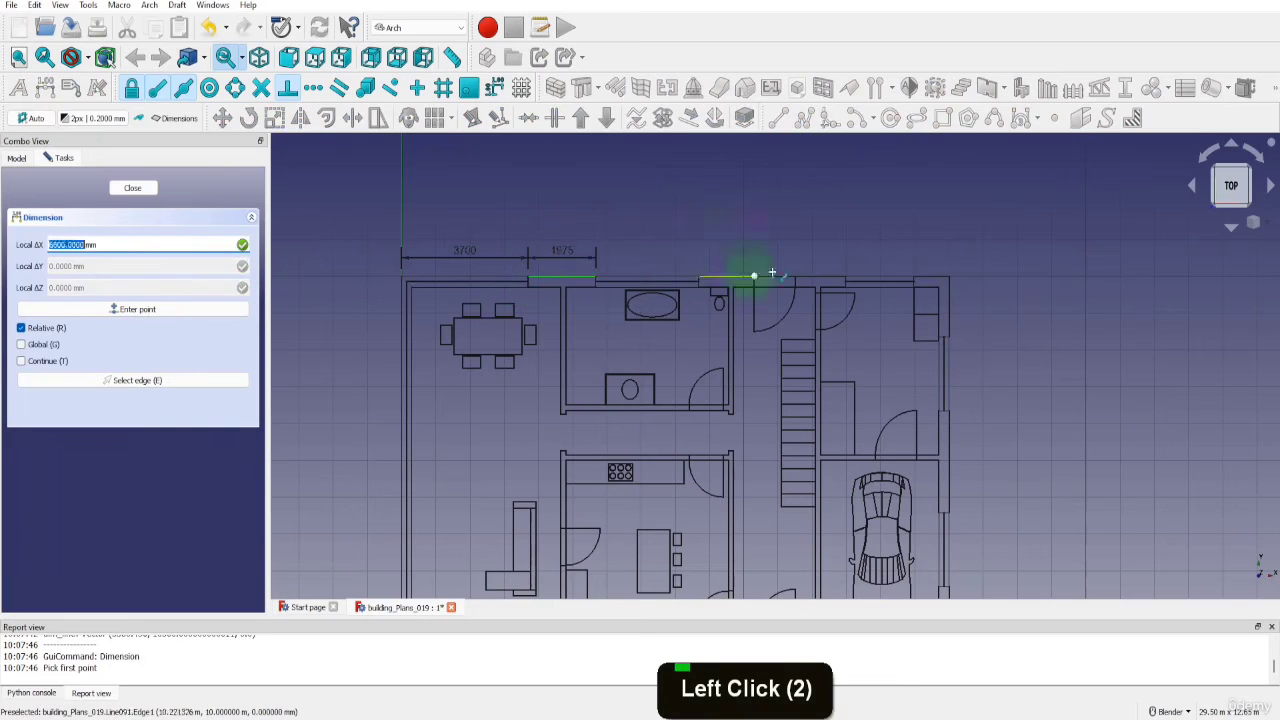
click(937, 275)
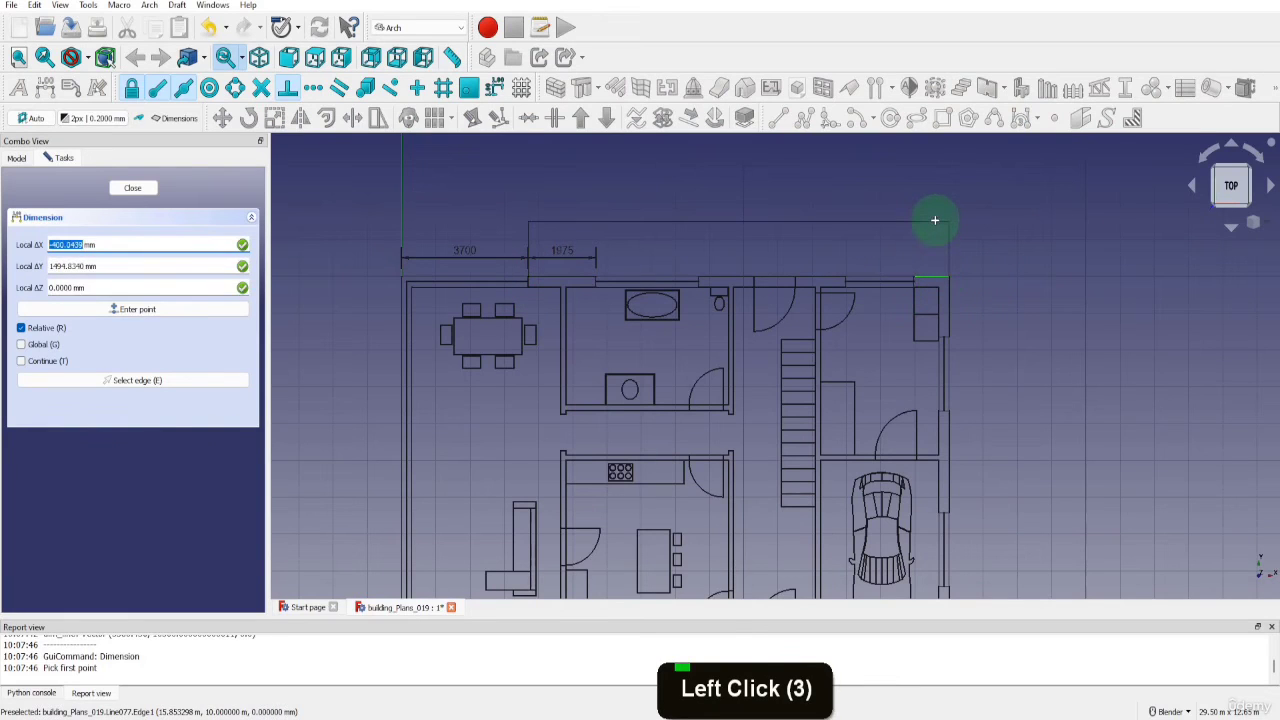
key(y)
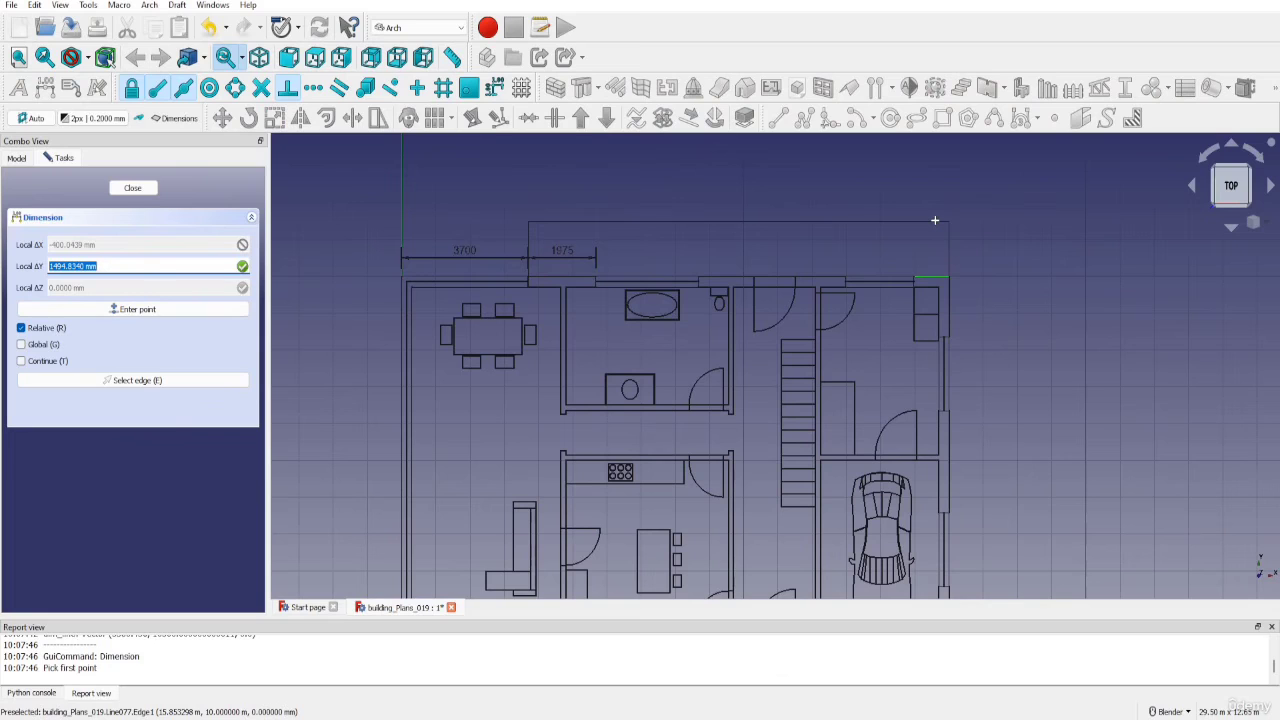
text(1000)
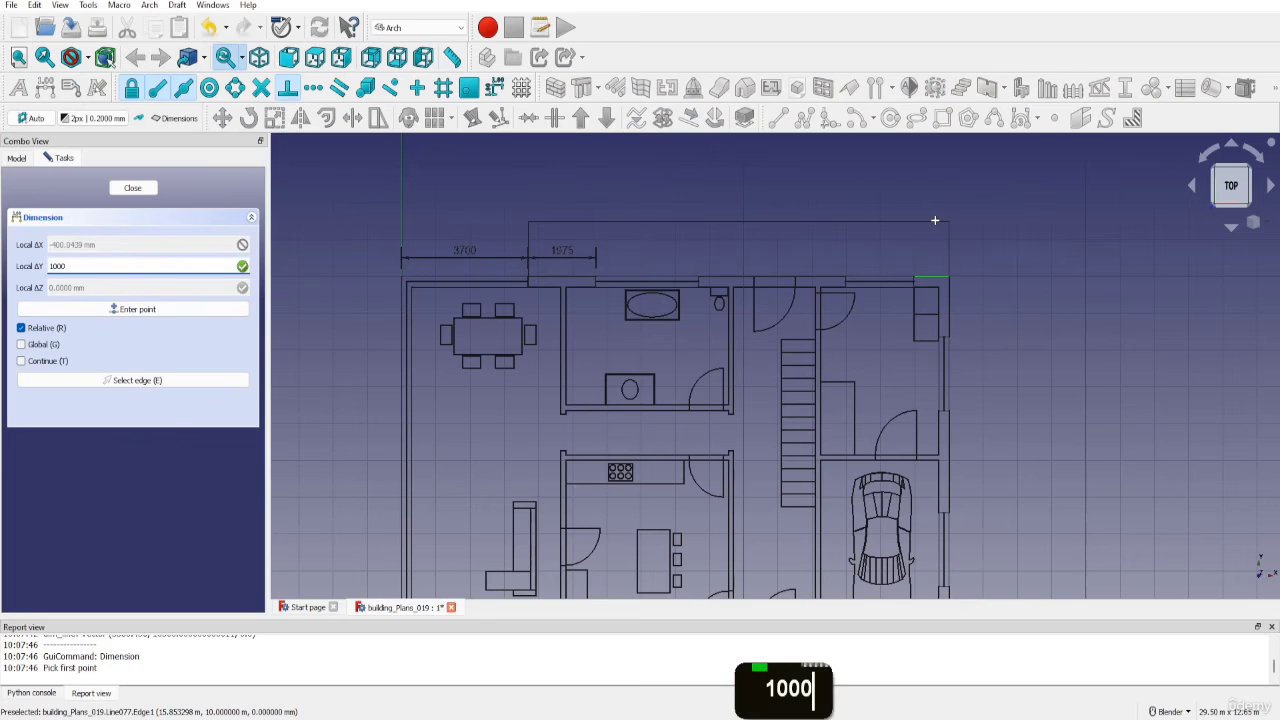
key(Return)
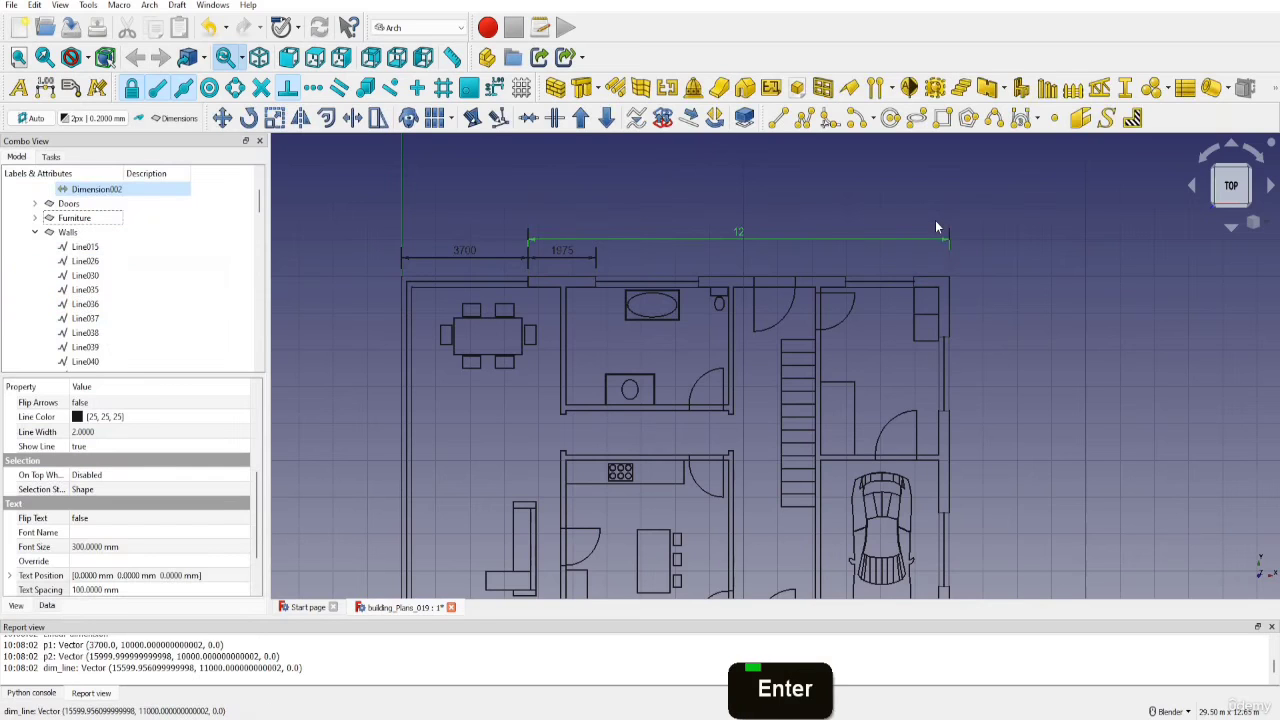
Set the number of decimals to 3 for the dimension placed 1000 mm above the upper wall
click(735, 243)
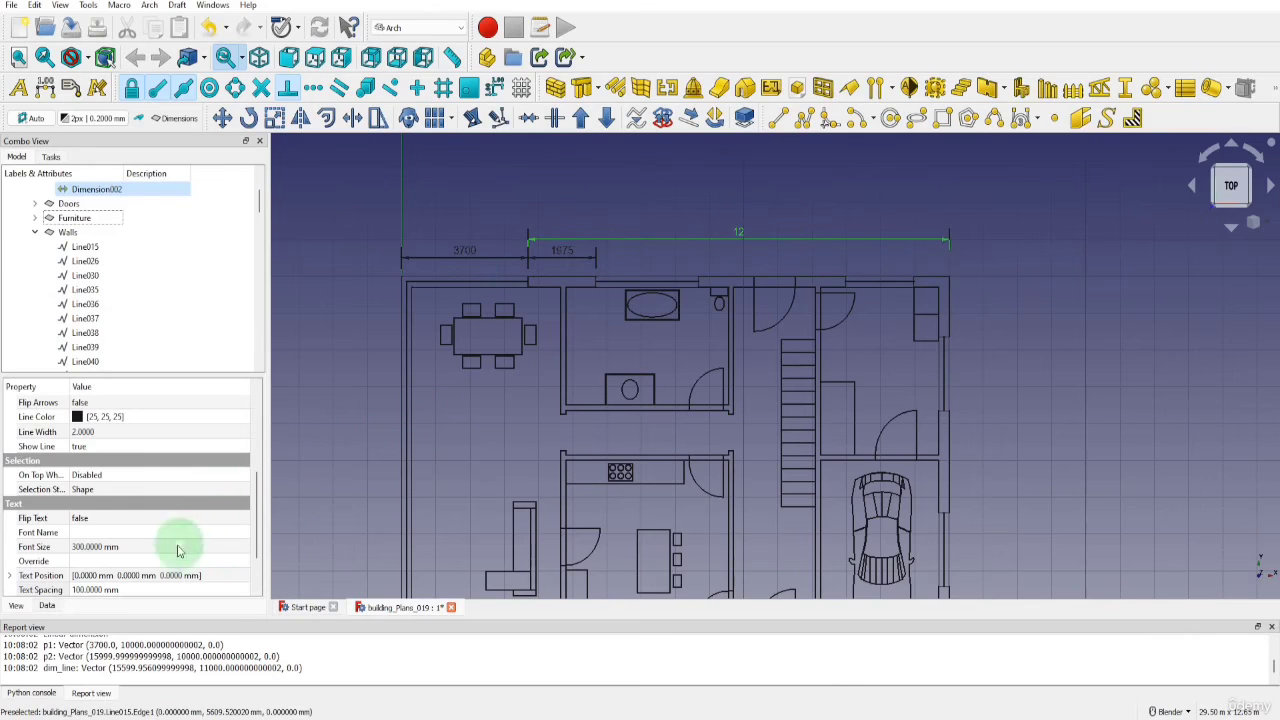
scroll(174, 552, down, 5)
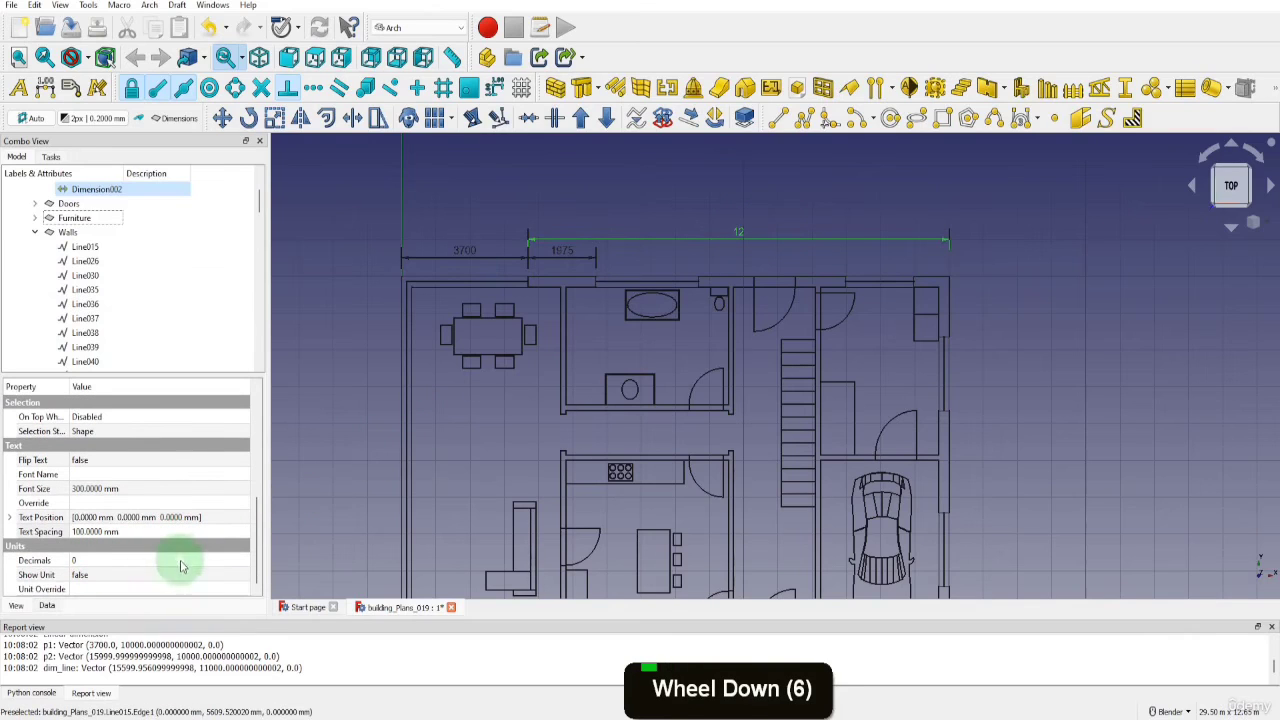
click(195, 560)
click(244, 558)
click(244, 558)
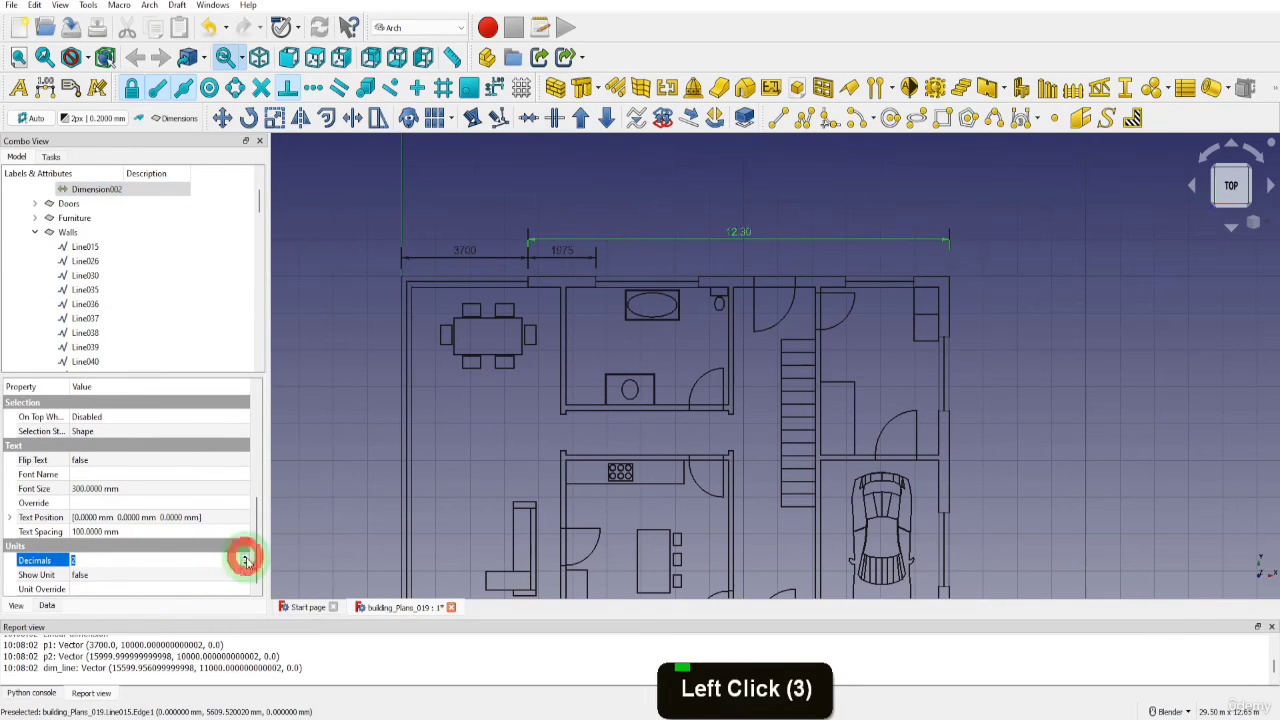
click(244, 558)
click(622, 184)
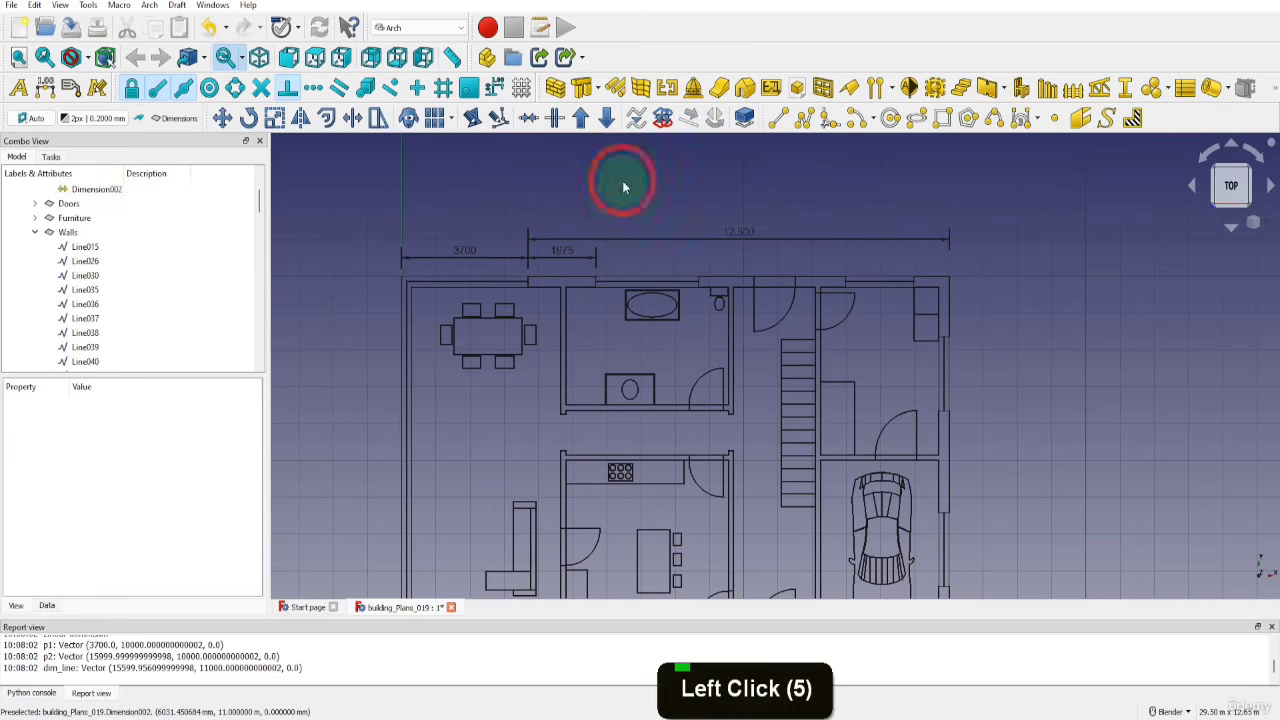
Dimension the building's overall width along the upper wall, offsetting the dimension line 1500 mm above the wall
click(45, 88)
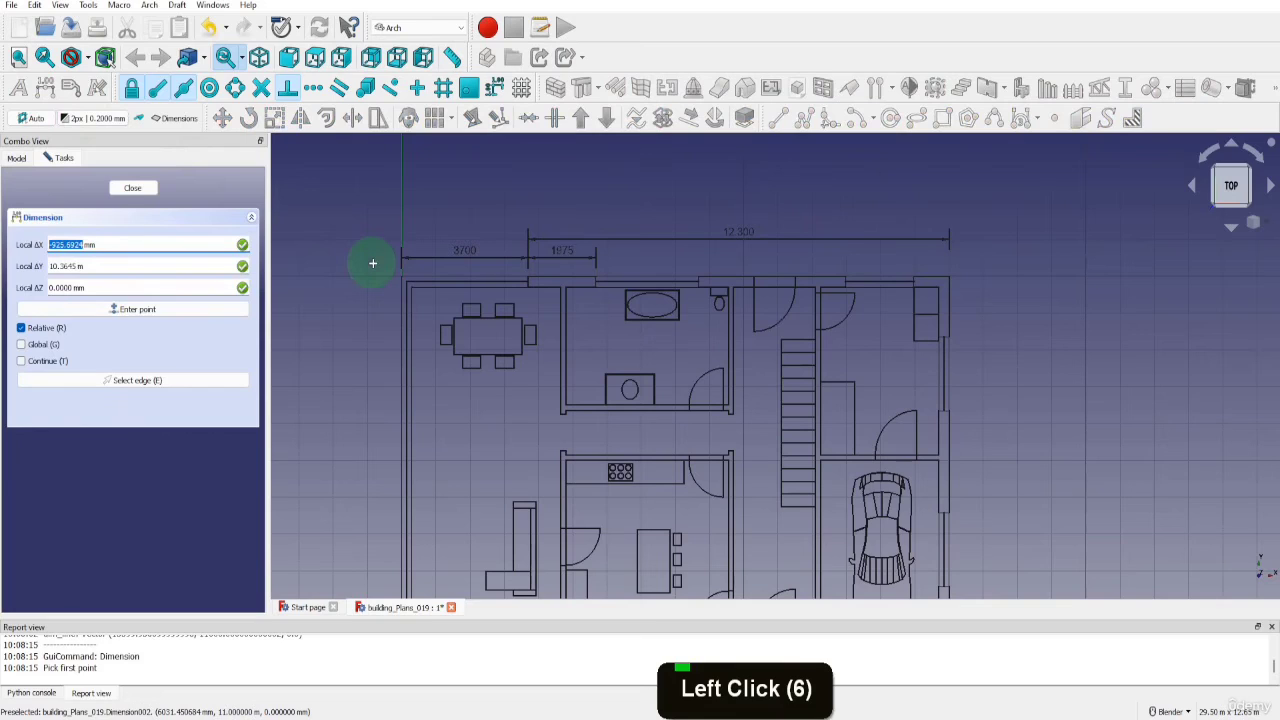
click(405, 268)
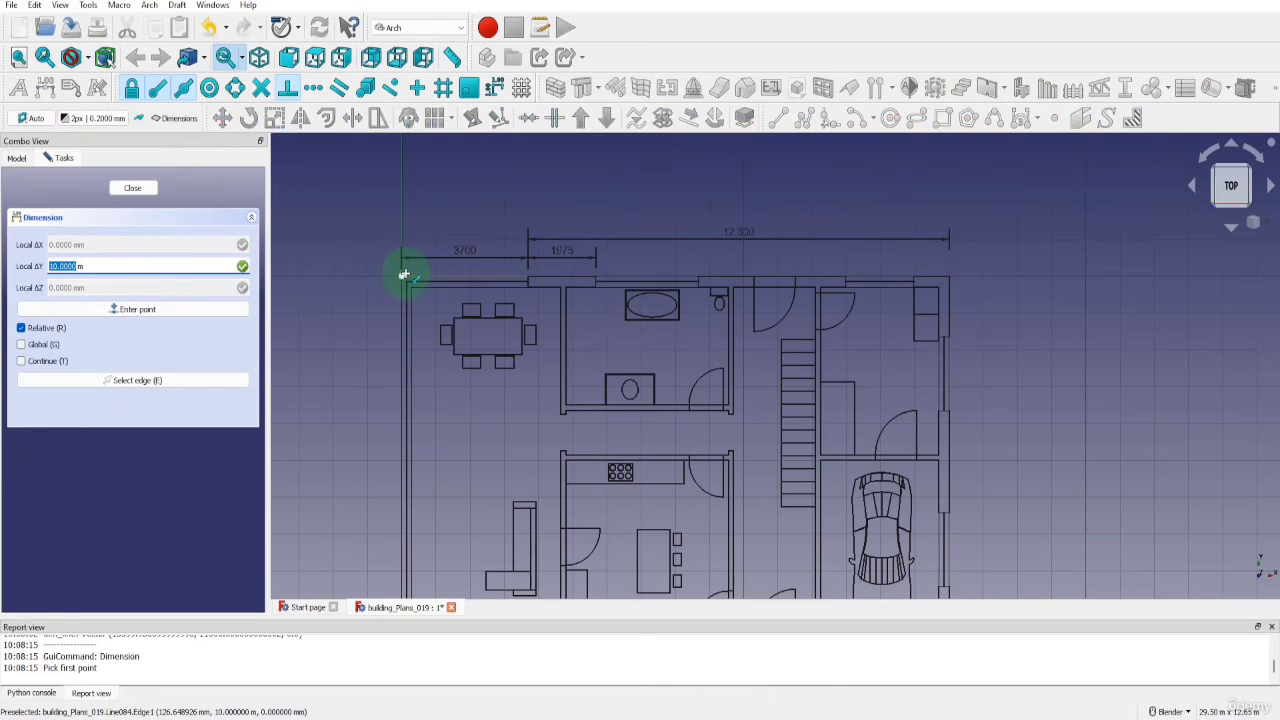
click(946, 276)
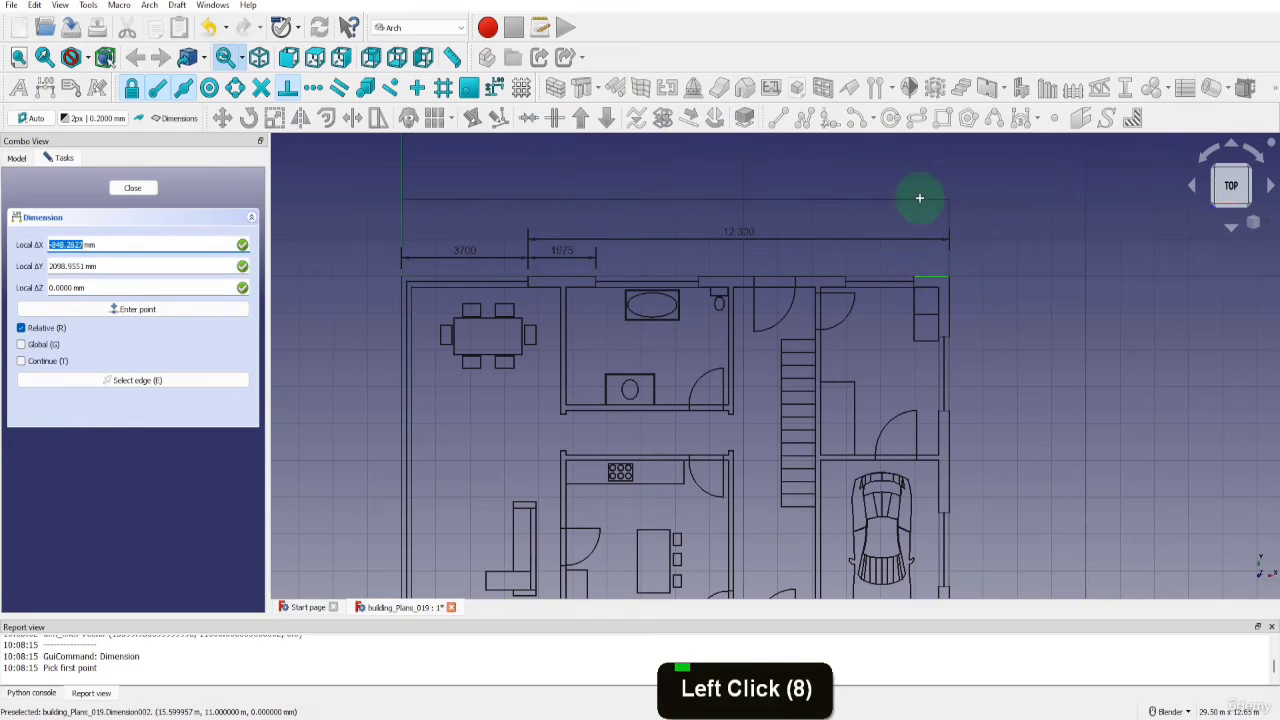
text(y1500)
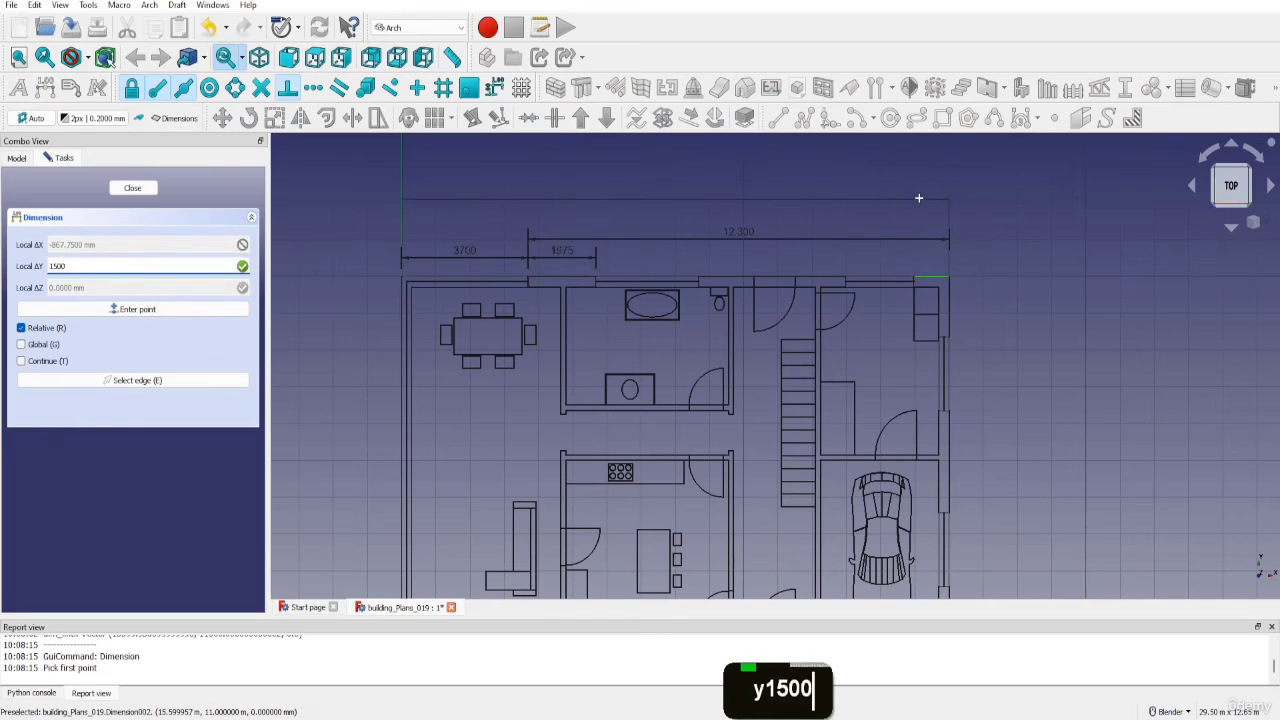
key(Return)
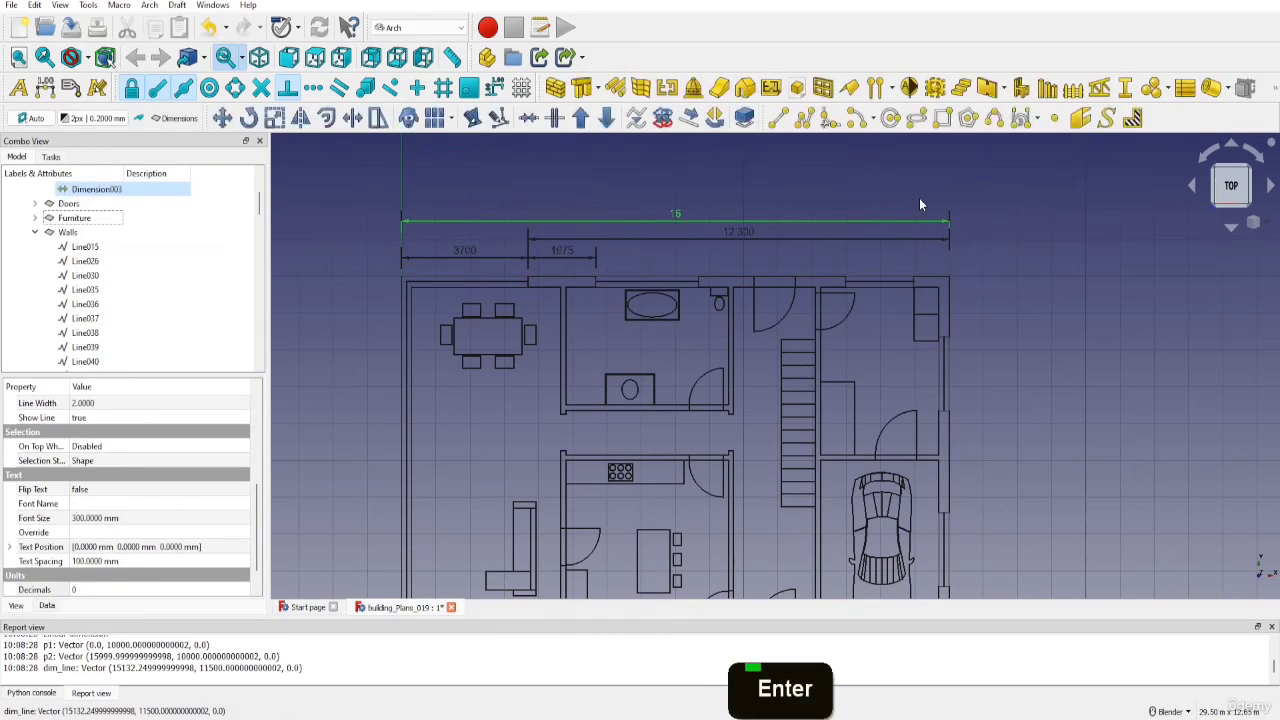
Set the number of decimals to 3 for the overall width dimension
scroll(210, 551, down, 2)
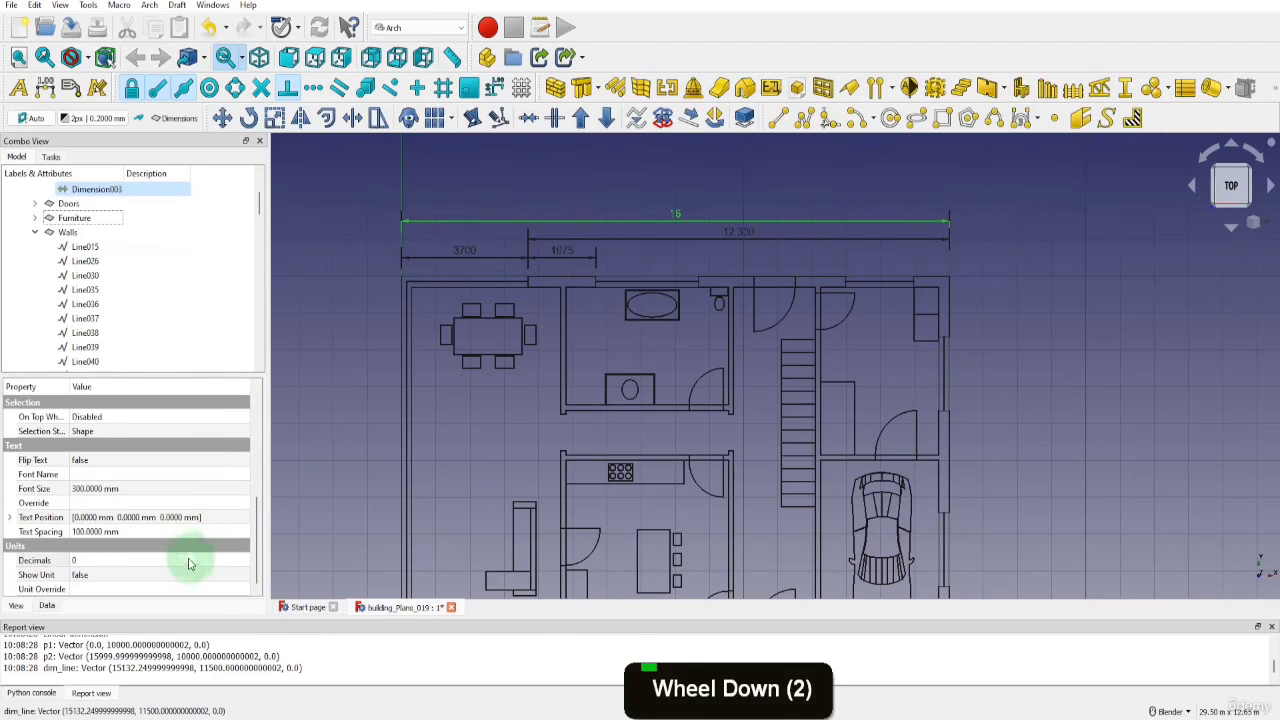
click(215, 557)
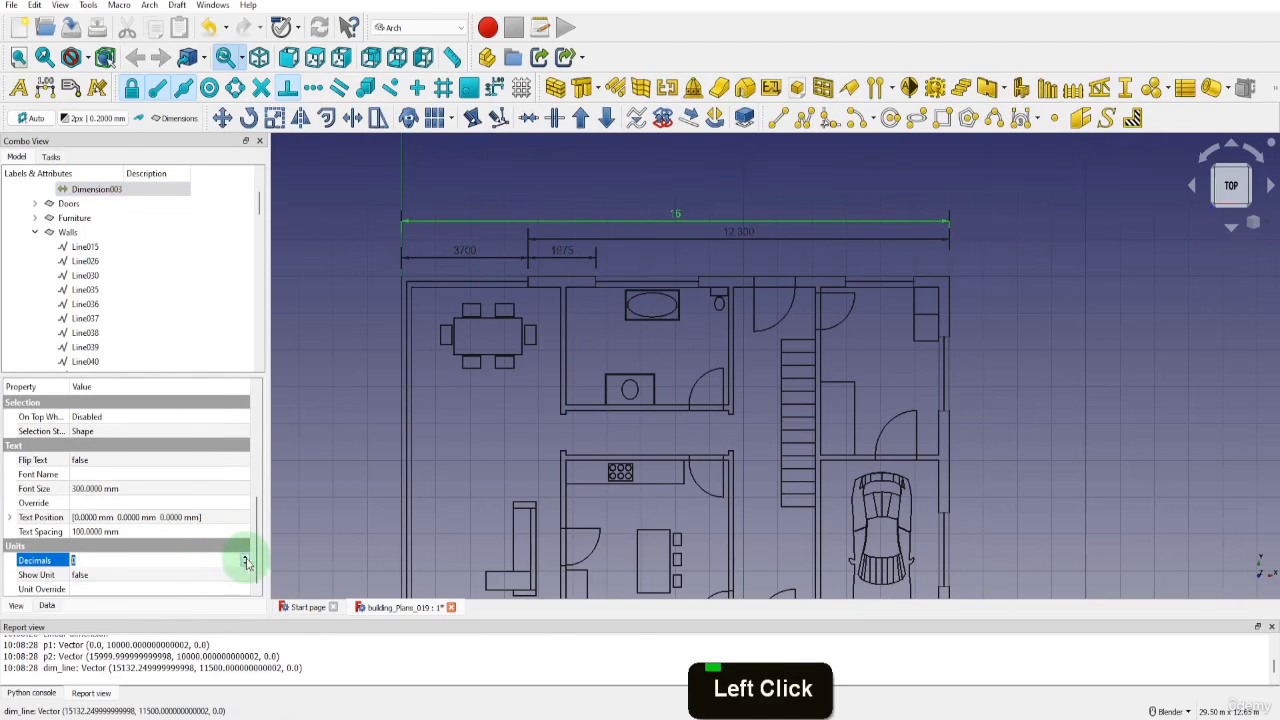
click(244, 557)
click(244, 557)
click(244, 557)
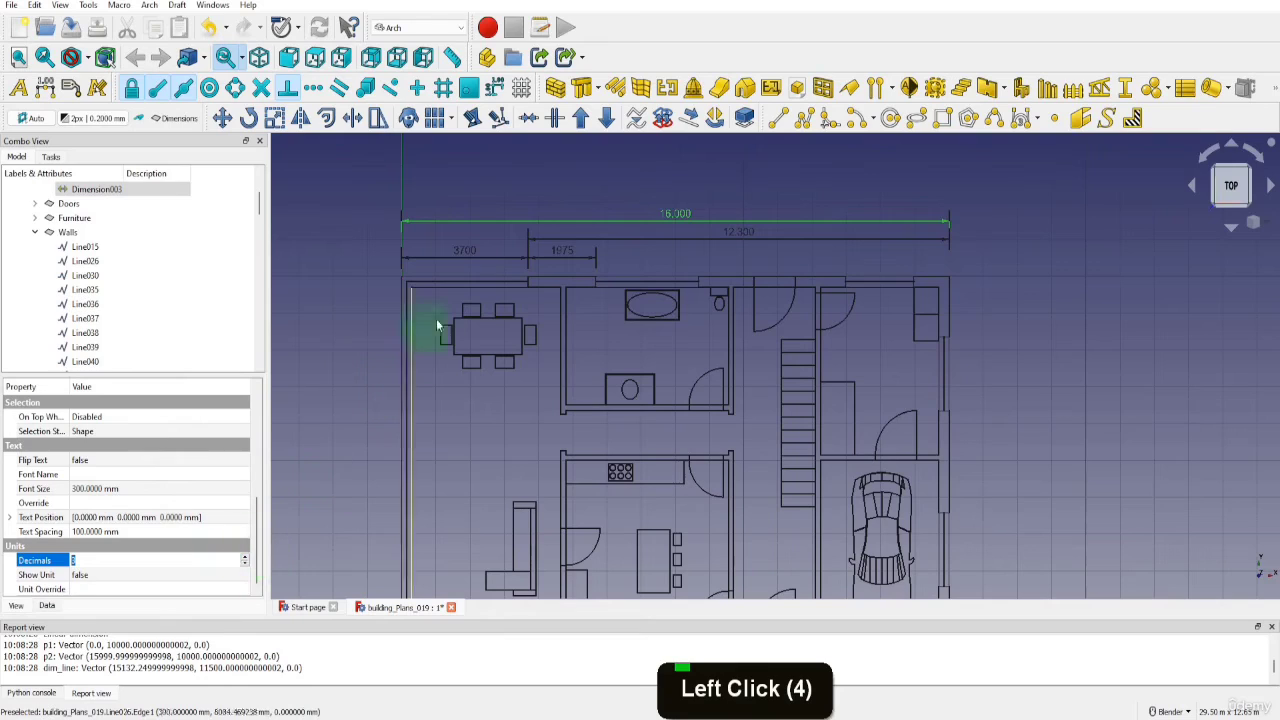
click(506, 182)
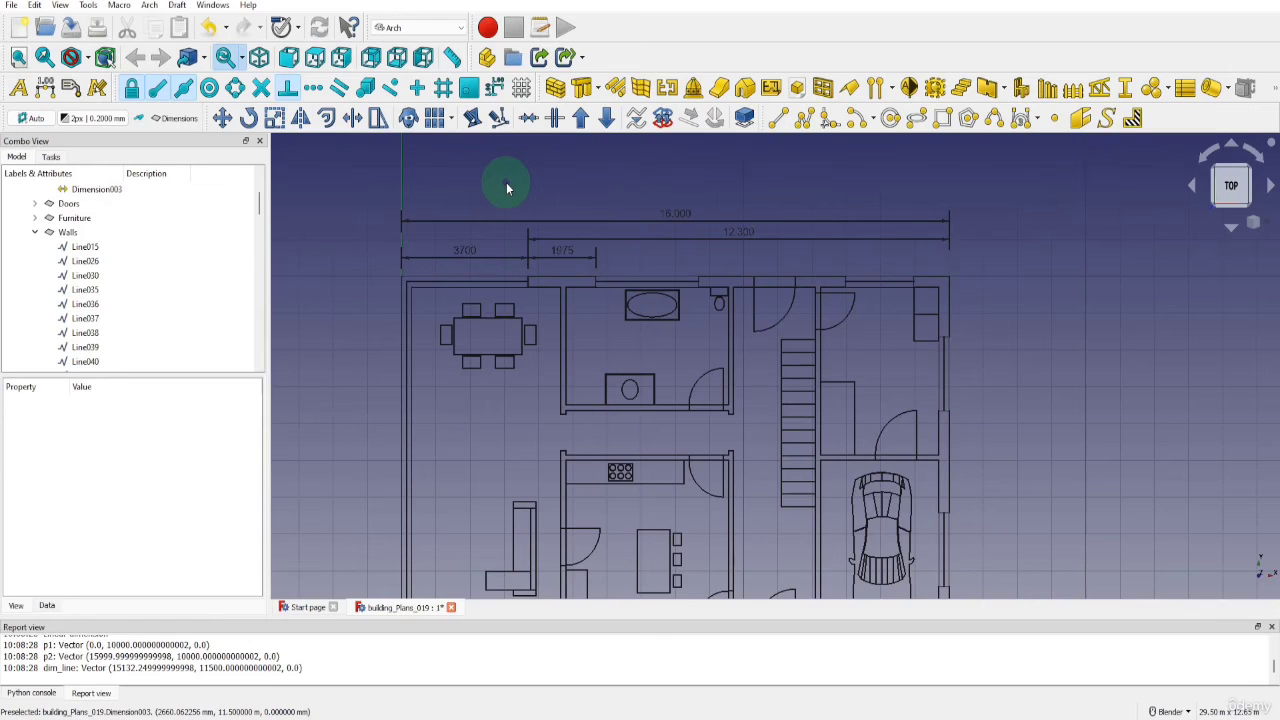
scroll(743, 286, down, 2)
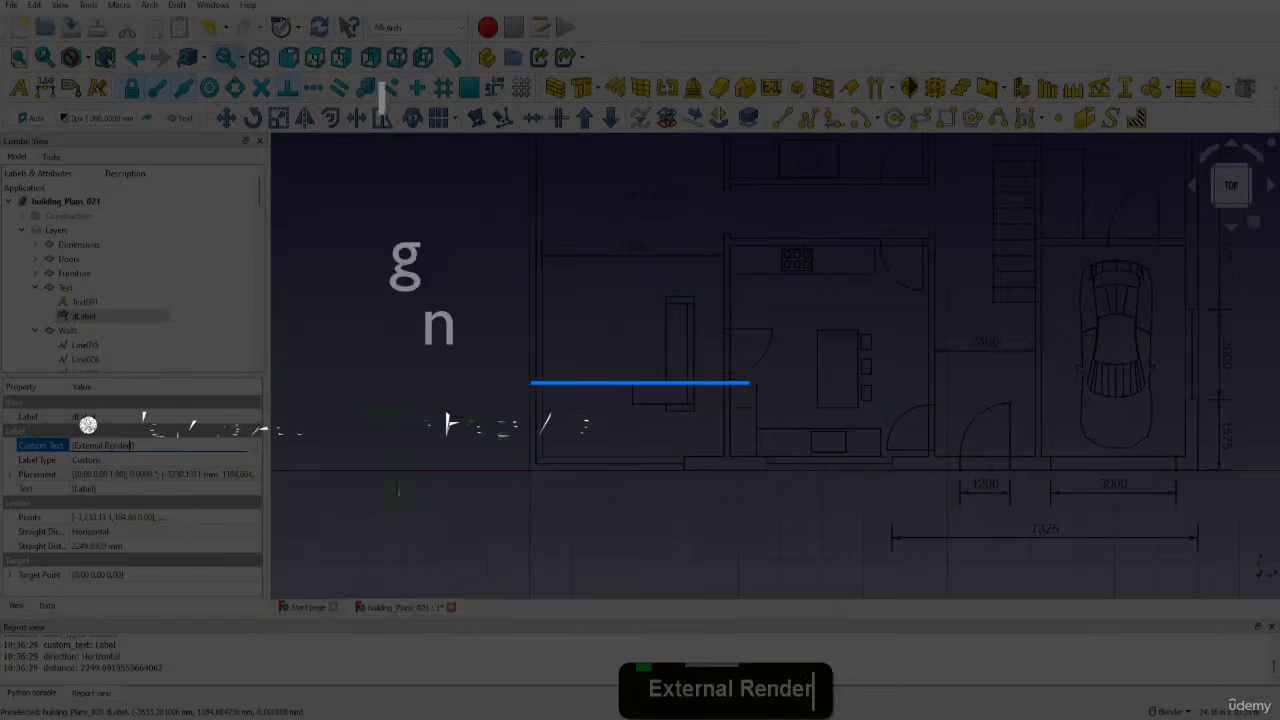
click(410, 487)
scroll(440, 472, down, 3)
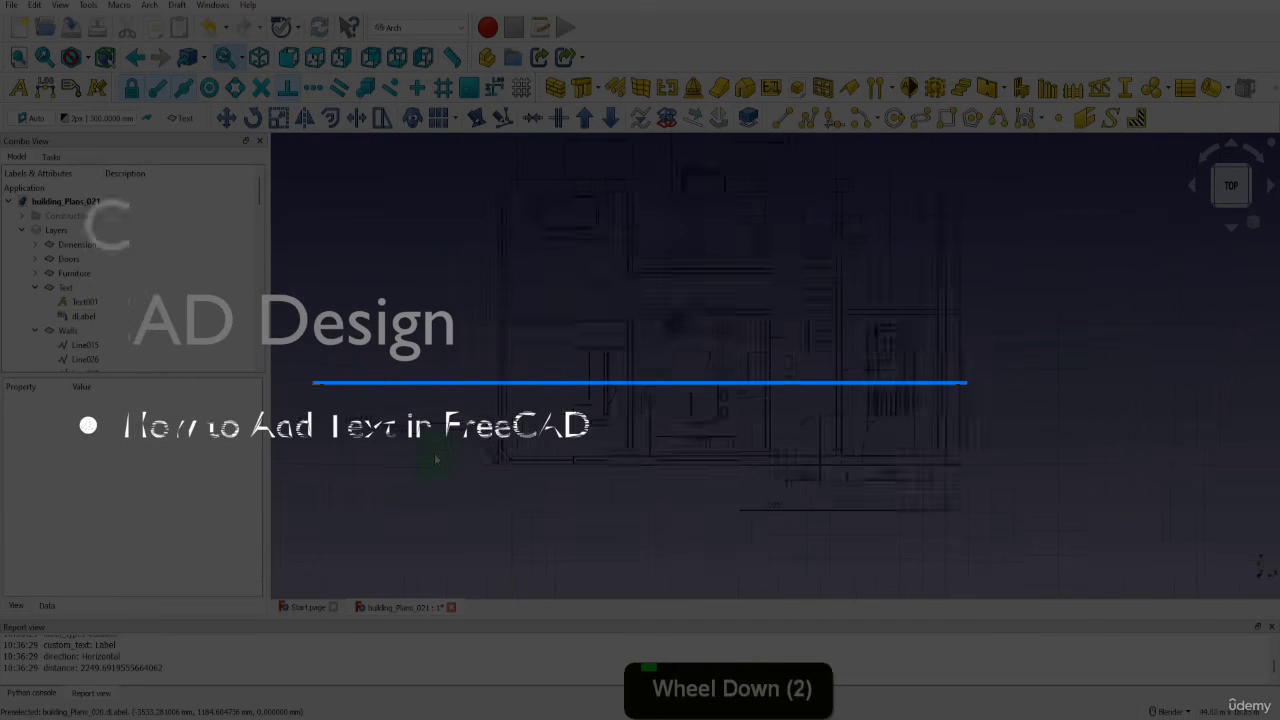
click(434, 470)
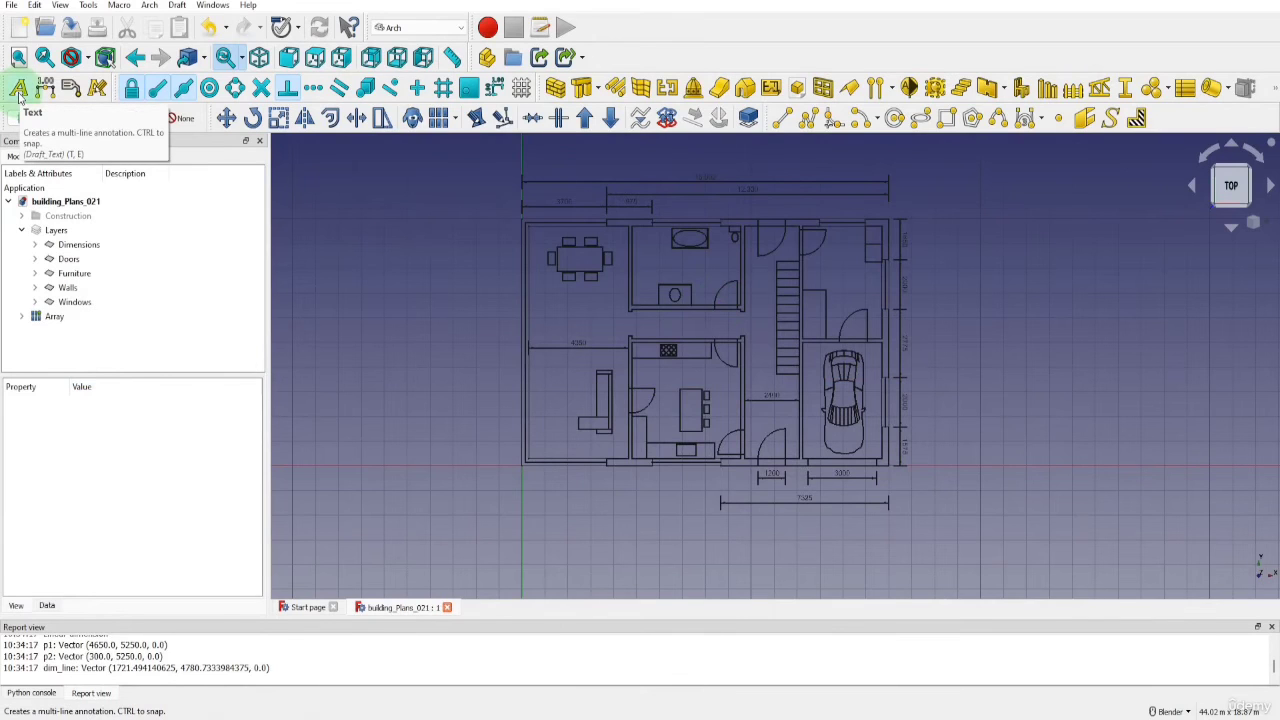
Add a new layer named Text and make it the active layer
click(181, 118)
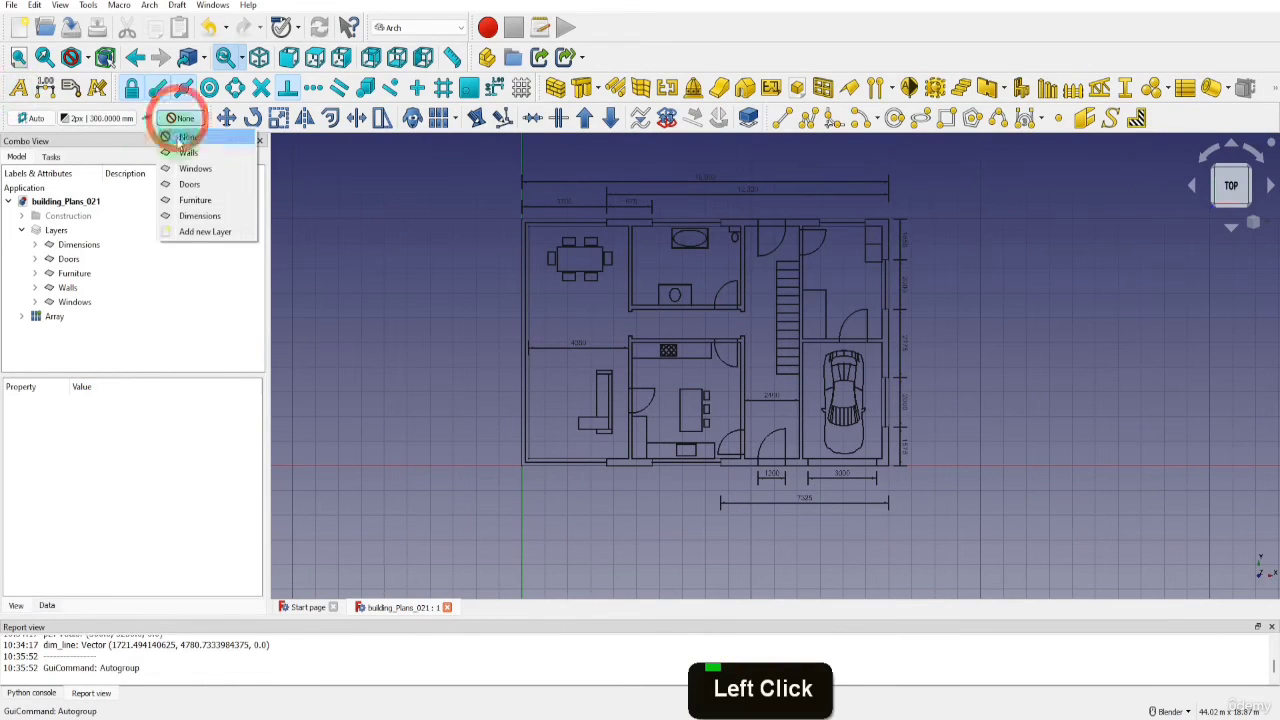
click(185, 234)
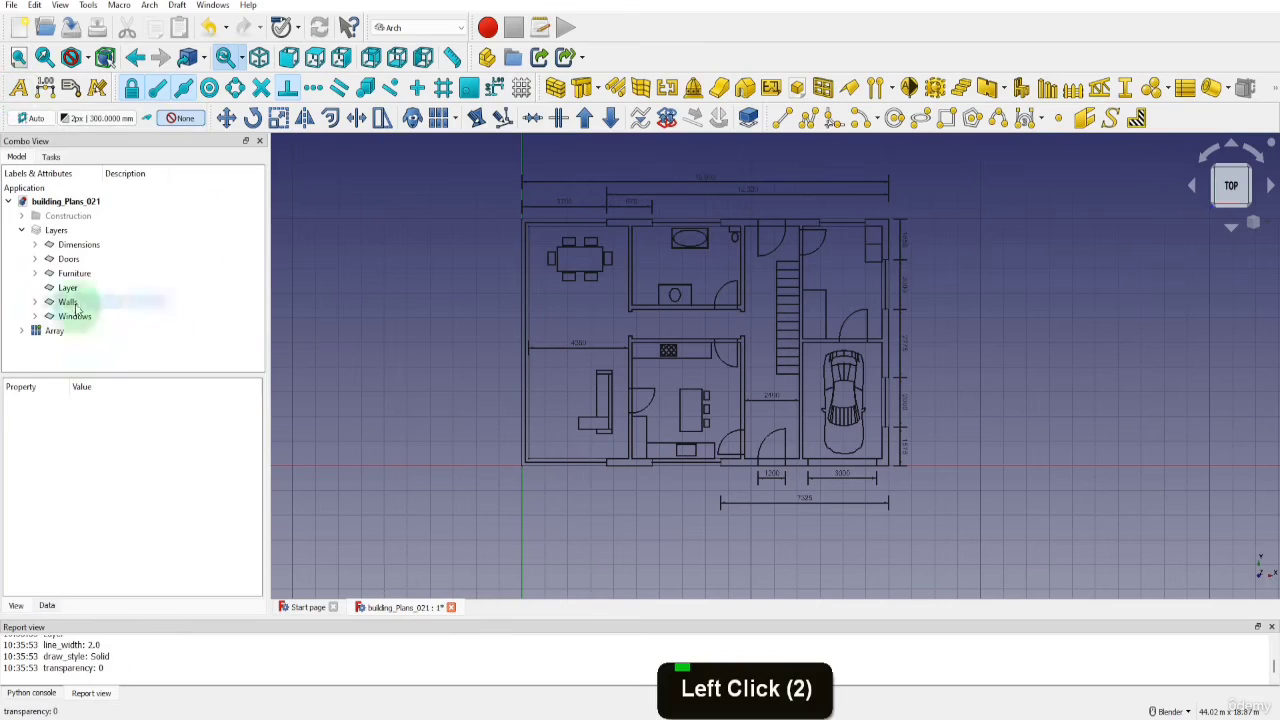
double_click(68, 287)
text(Text)
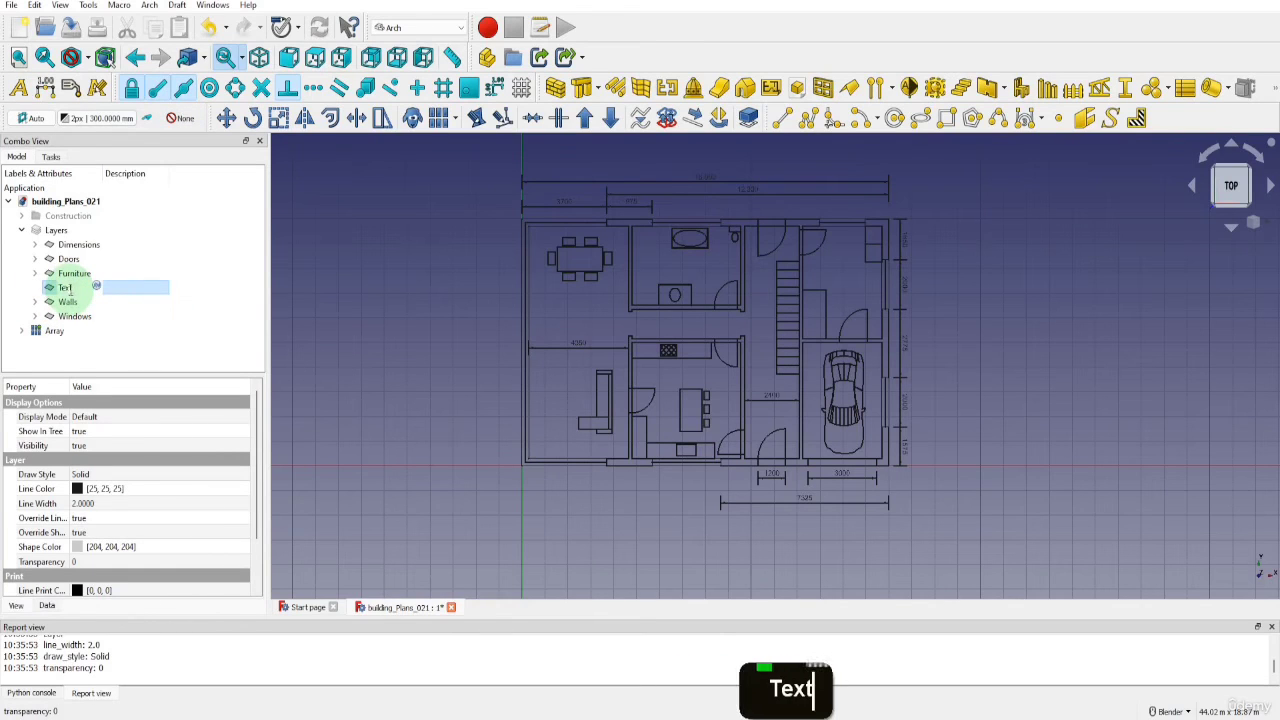
key(Return)
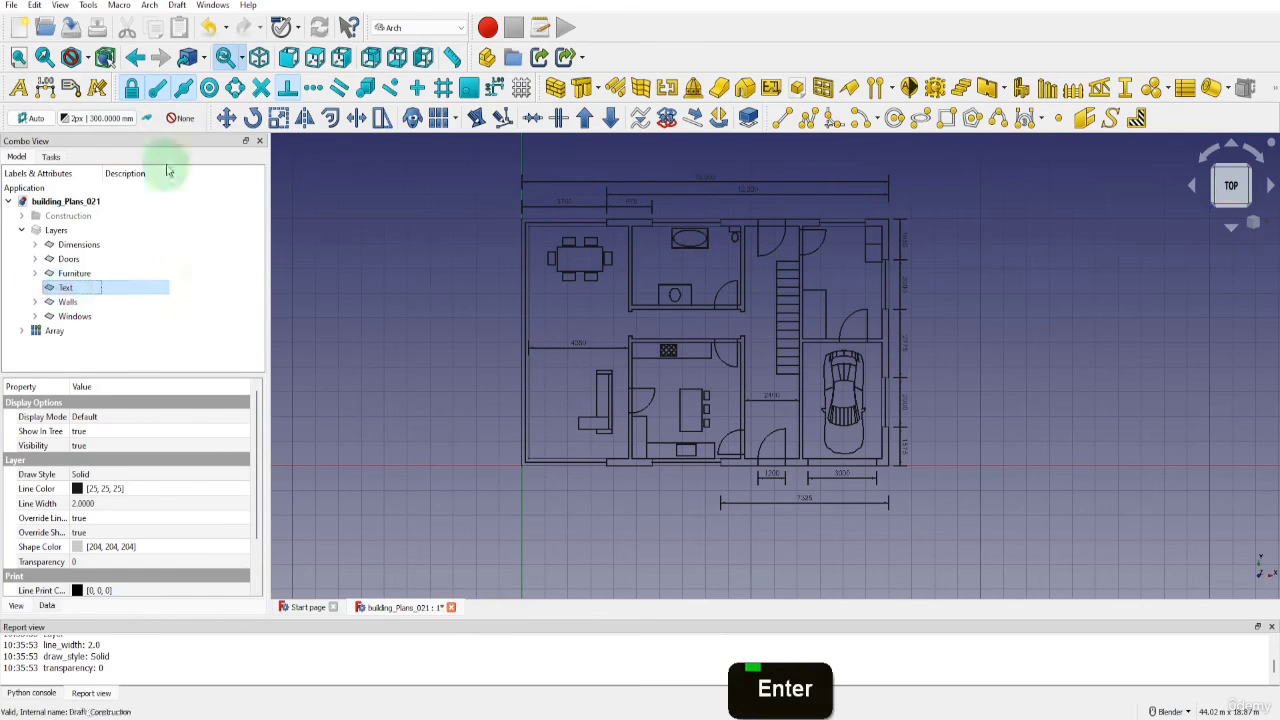
click(180, 118)
Place the text "Living Room" in the living room, between the dining table and the 4350 dimension
click(19, 88)
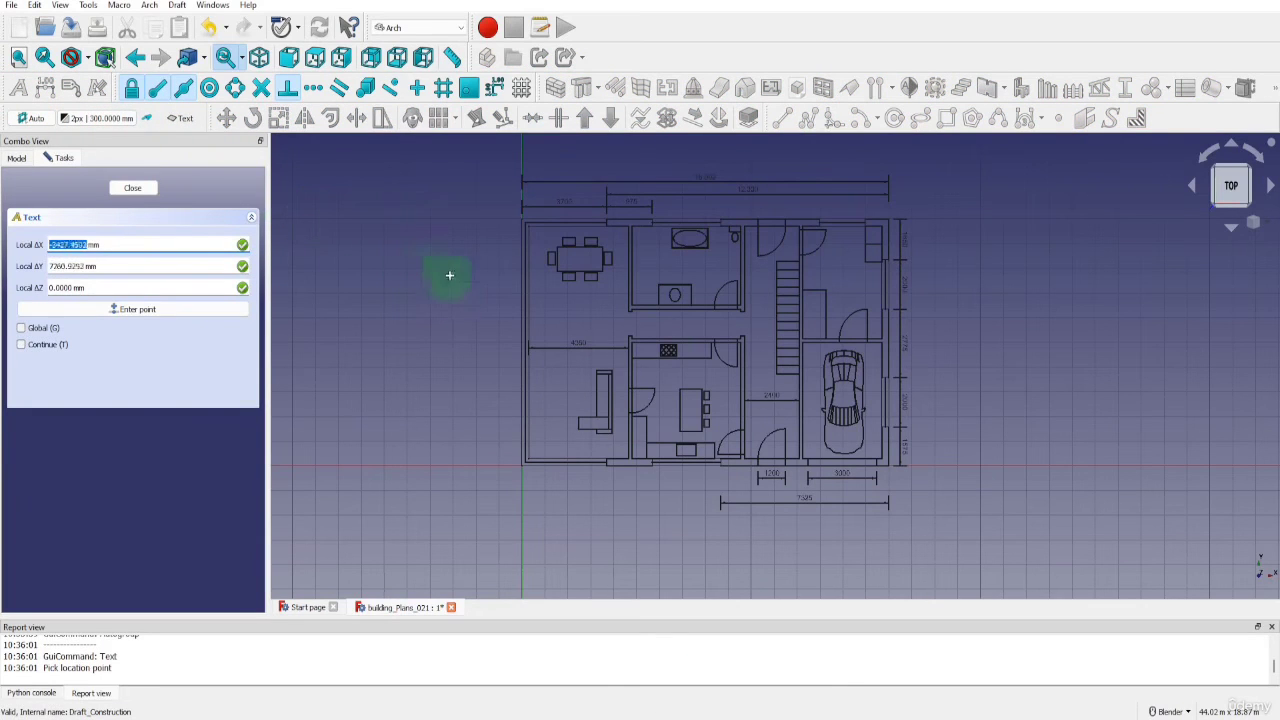
click(563, 314)
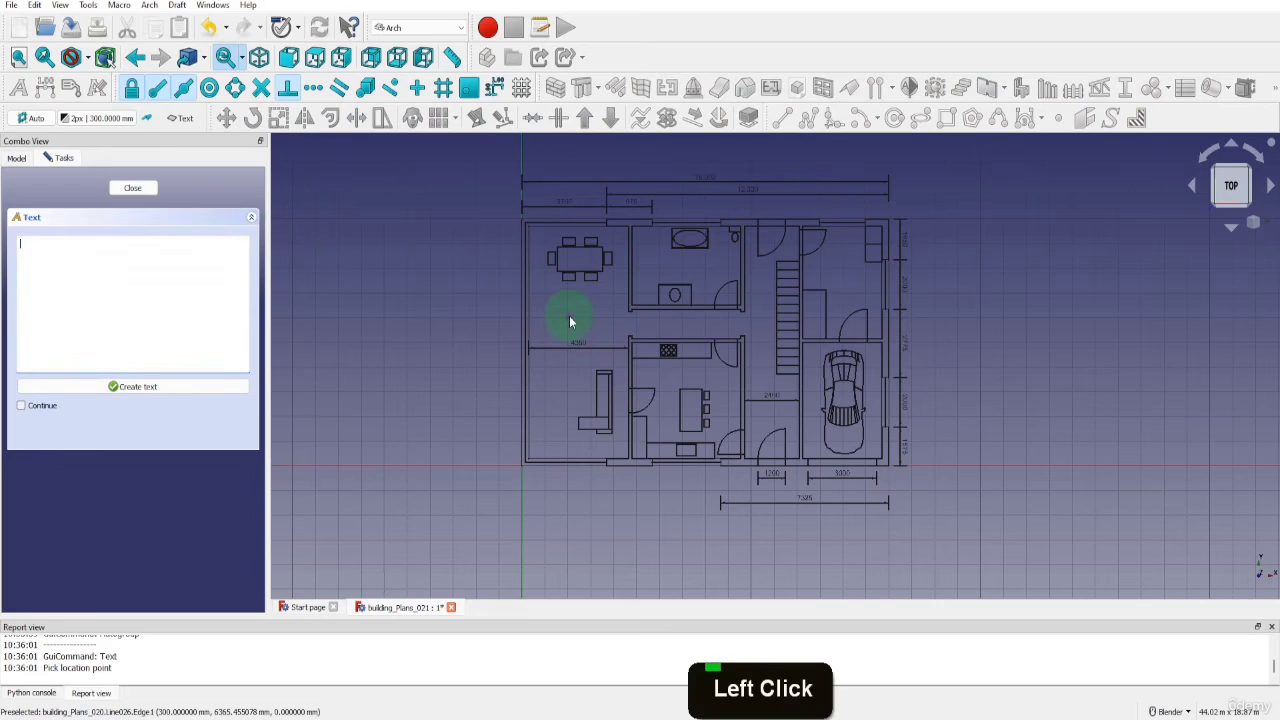
click(140, 255)
text(4)
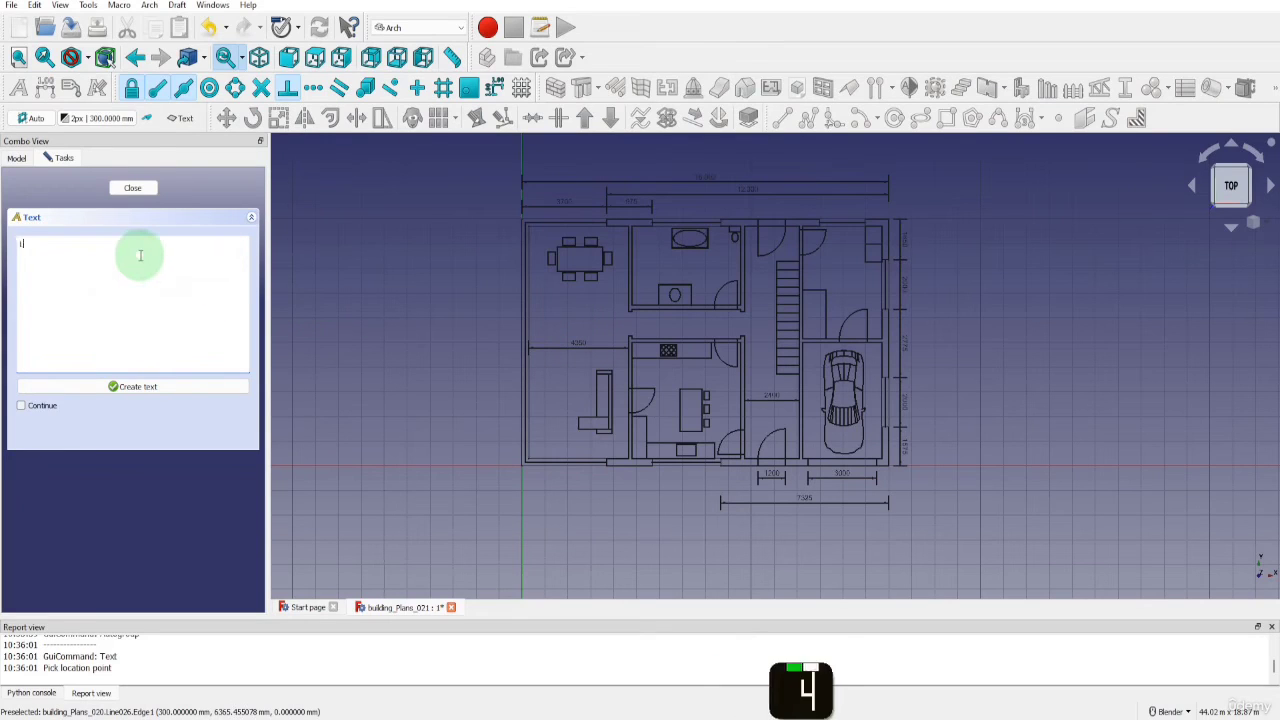
text(iving Roo)
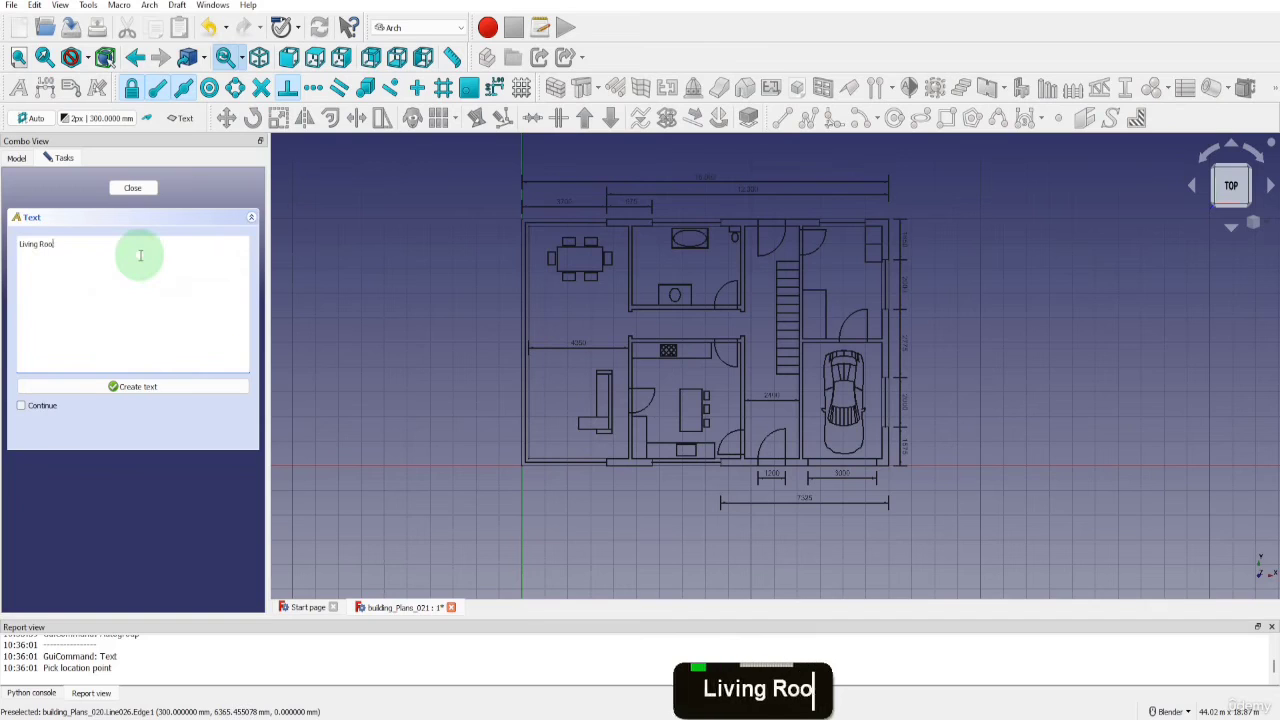
text(m)
click(152, 387)
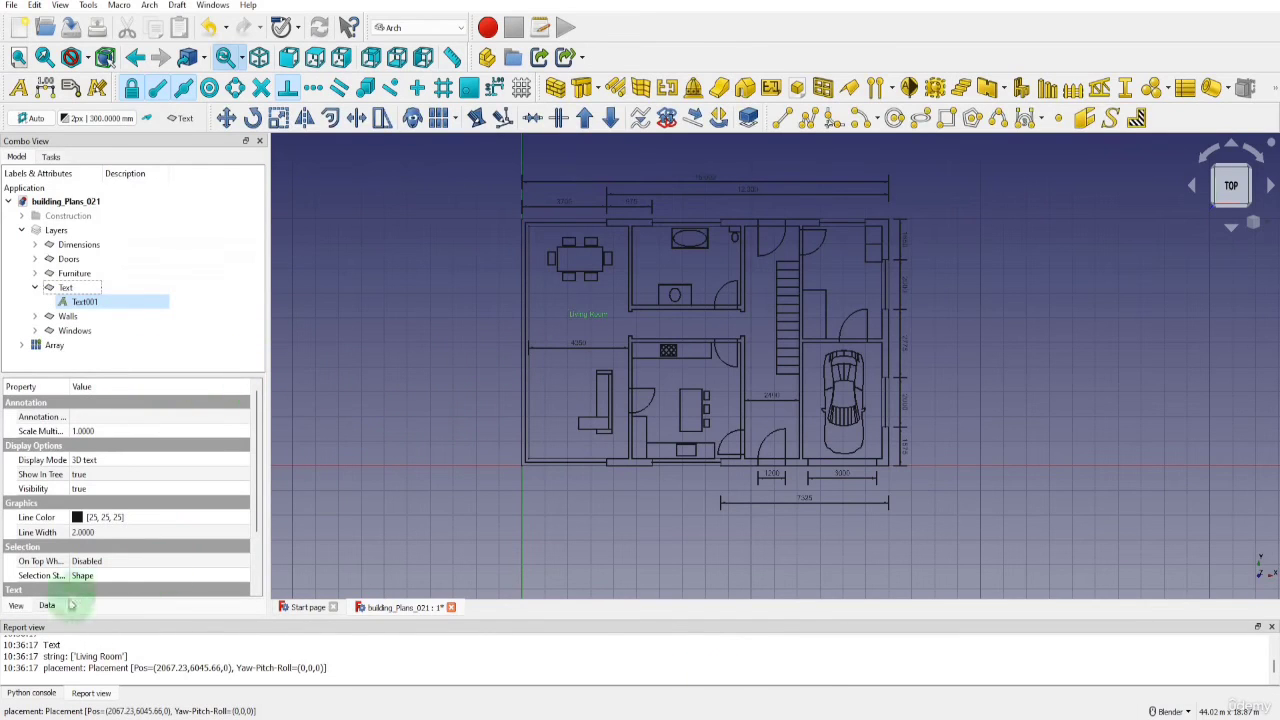
click(16, 606)
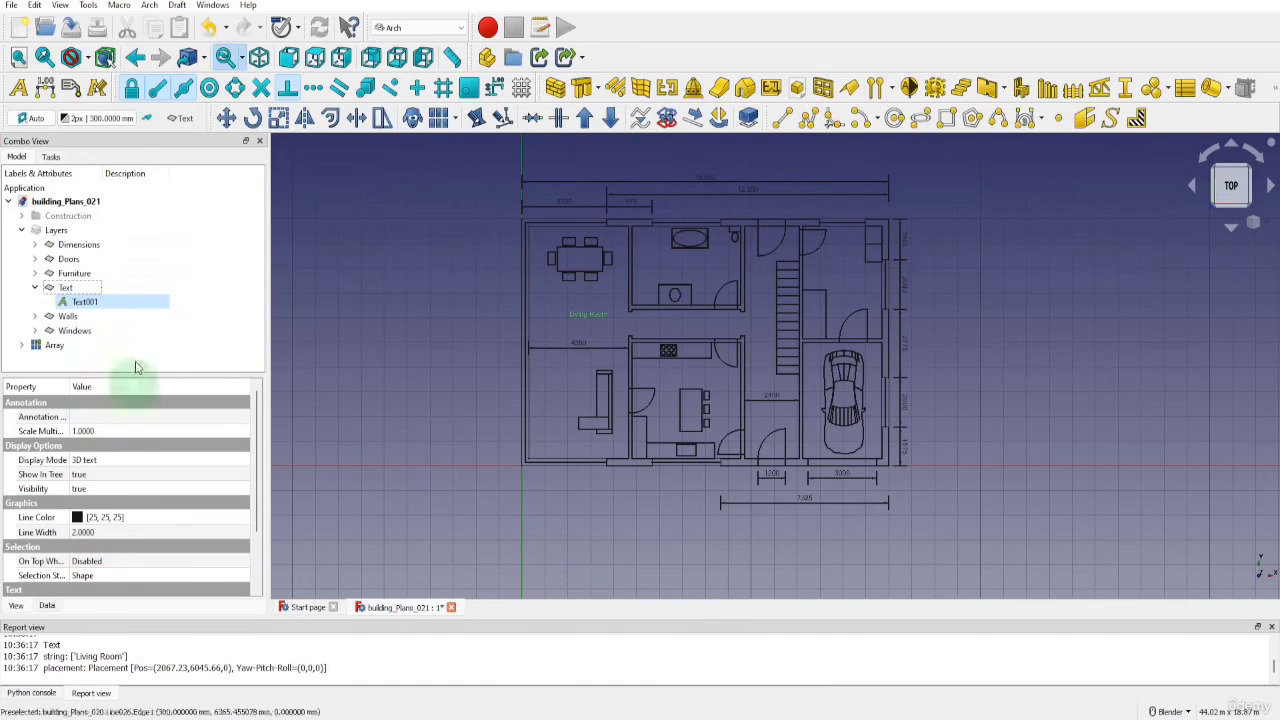
Add a custom label with a leader from the building's lower-left outer corner to a text position outside the wall
click(71, 88)
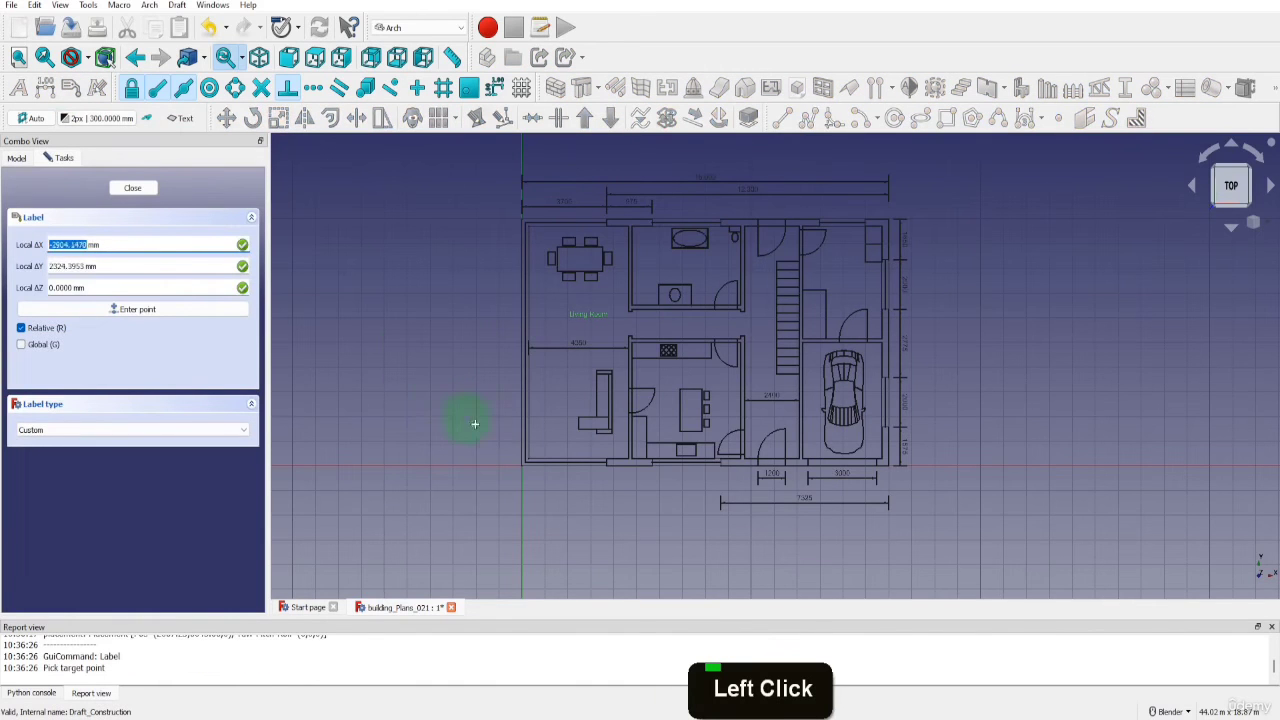
scroll(509, 457, up, 3)
click(524, 464)
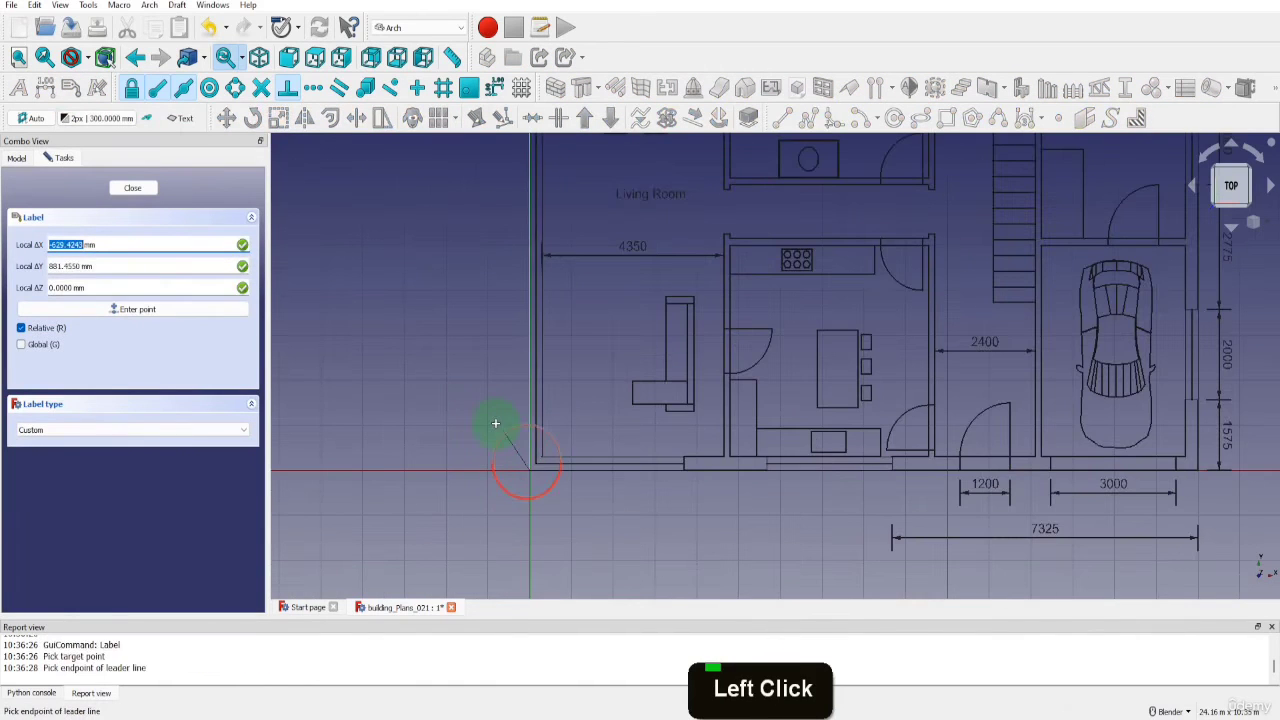
click(488, 417)
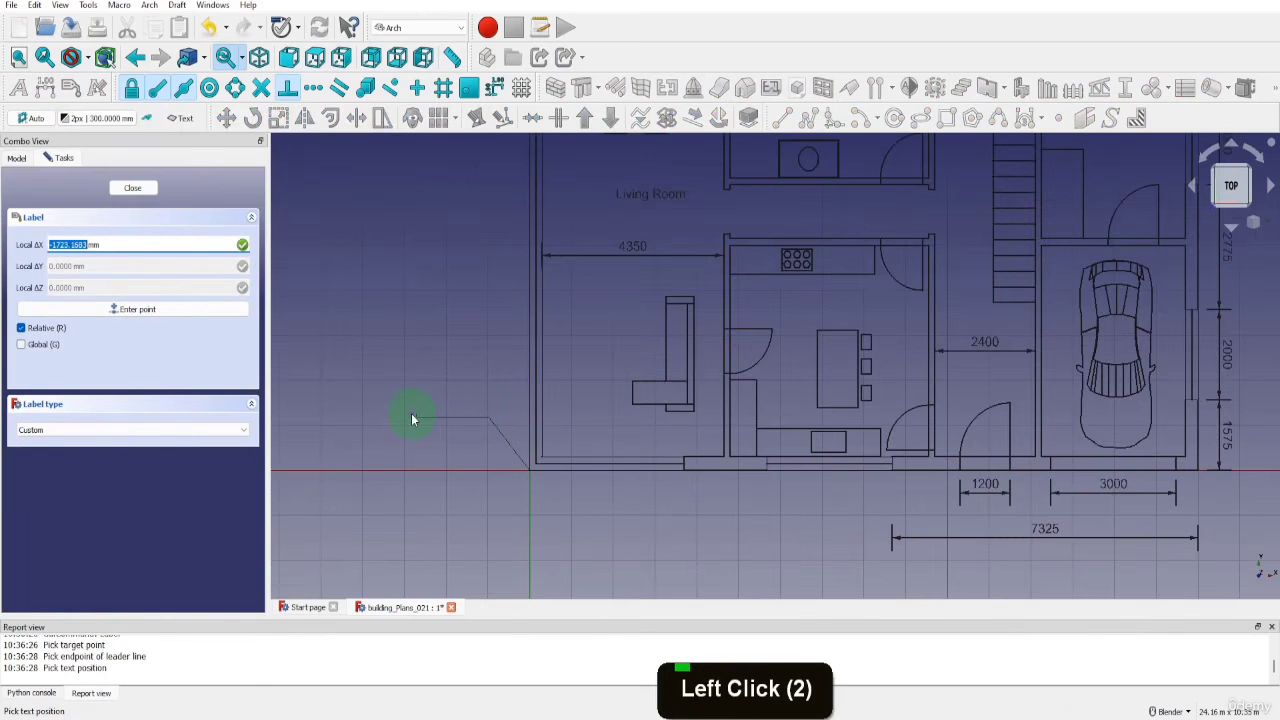
click(394, 412)
Replace the default custom text of the building corner's label with "External Render"
click(383, 417)
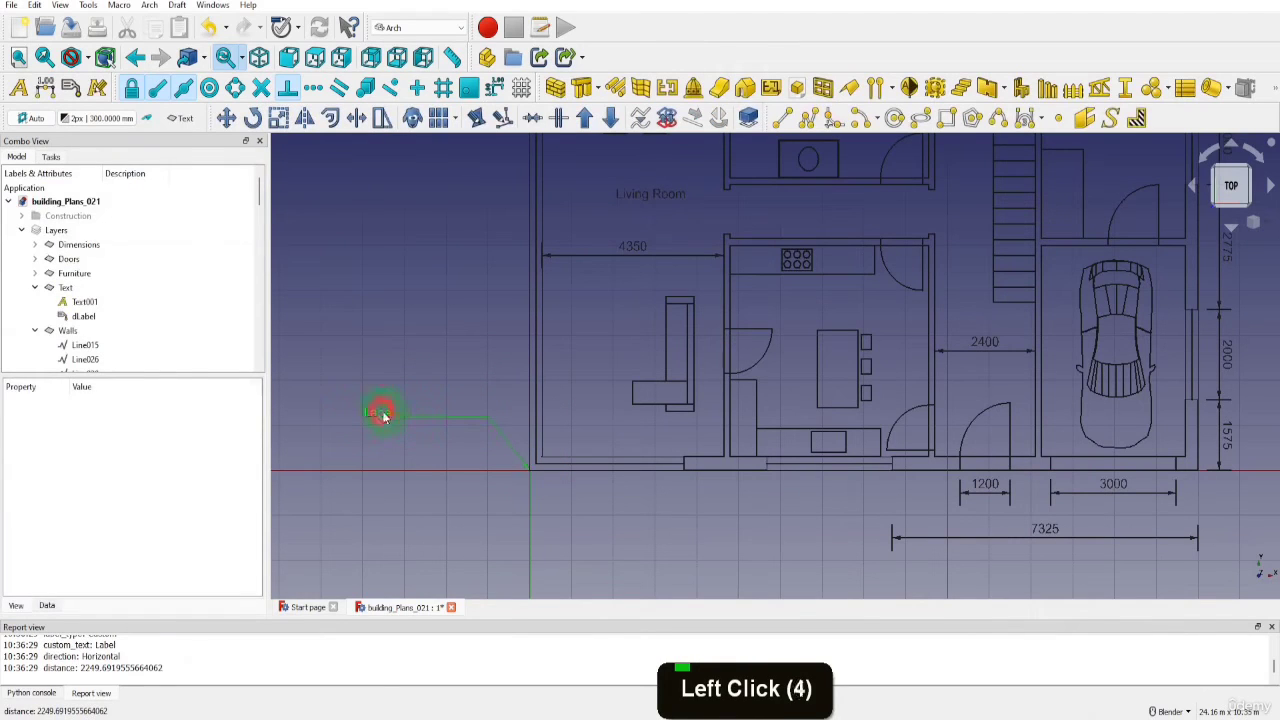
click(46, 605)
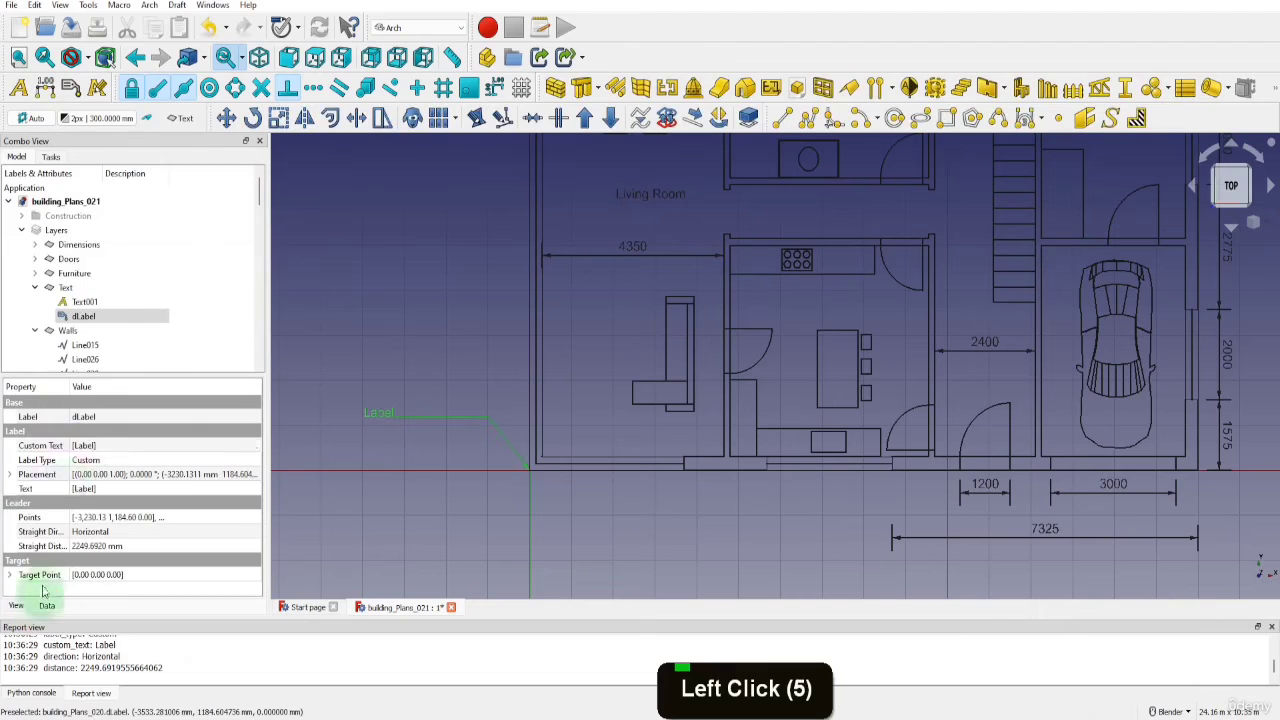
click(84, 445)
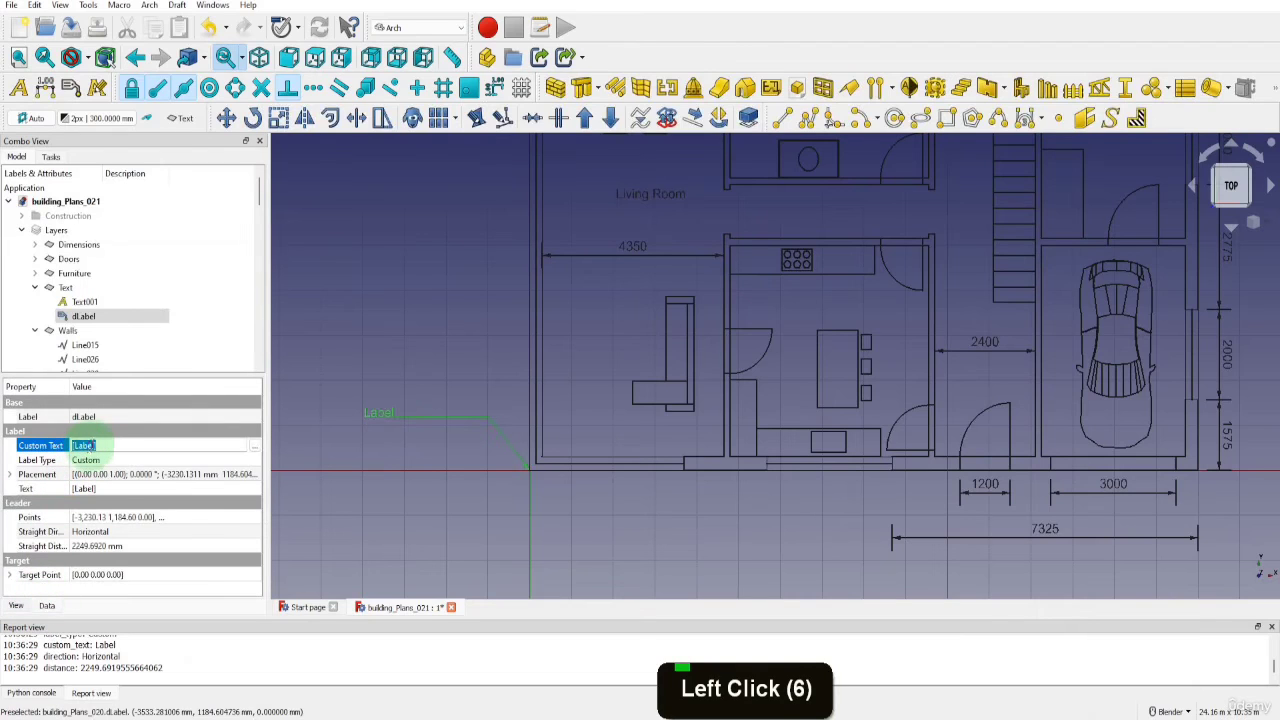
click(86, 443)
key(BackSpace)
key(BackSpace)
key(BackSpace)
key(BackSpace)
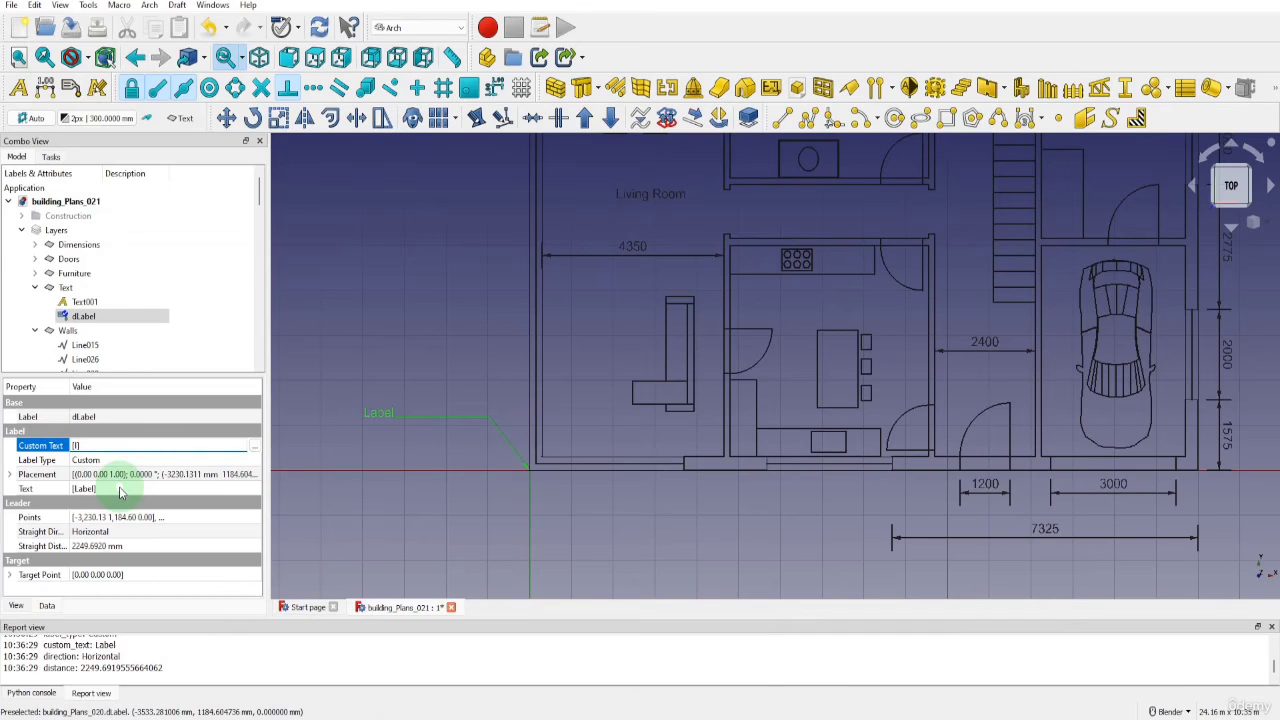
text(External Render)
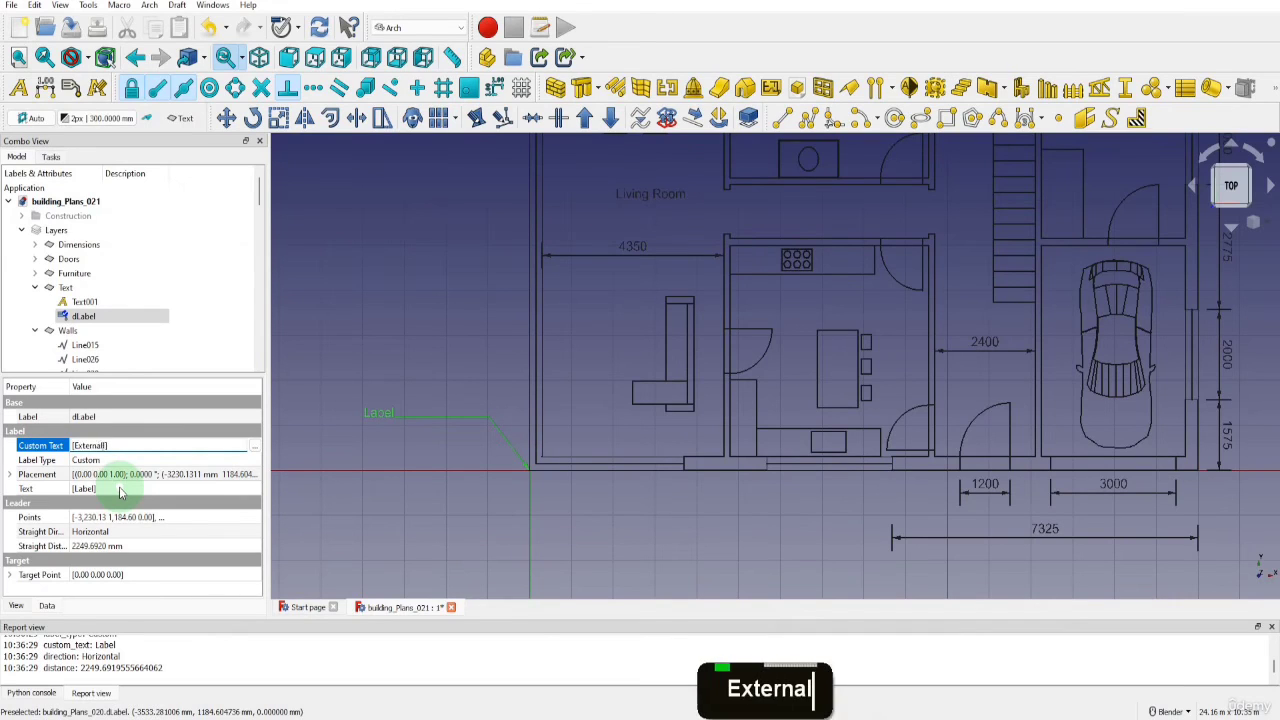
click(408, 485)
scroll(433, 463, down, 3)
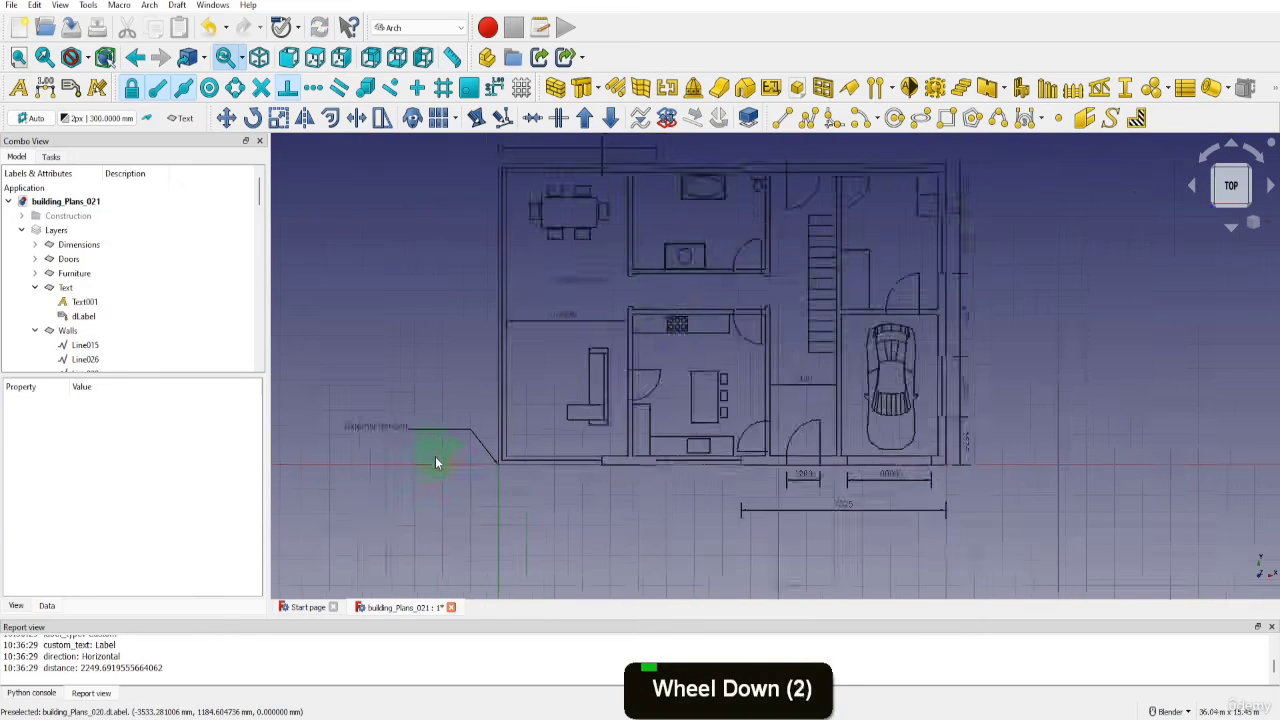
click(407, 436)
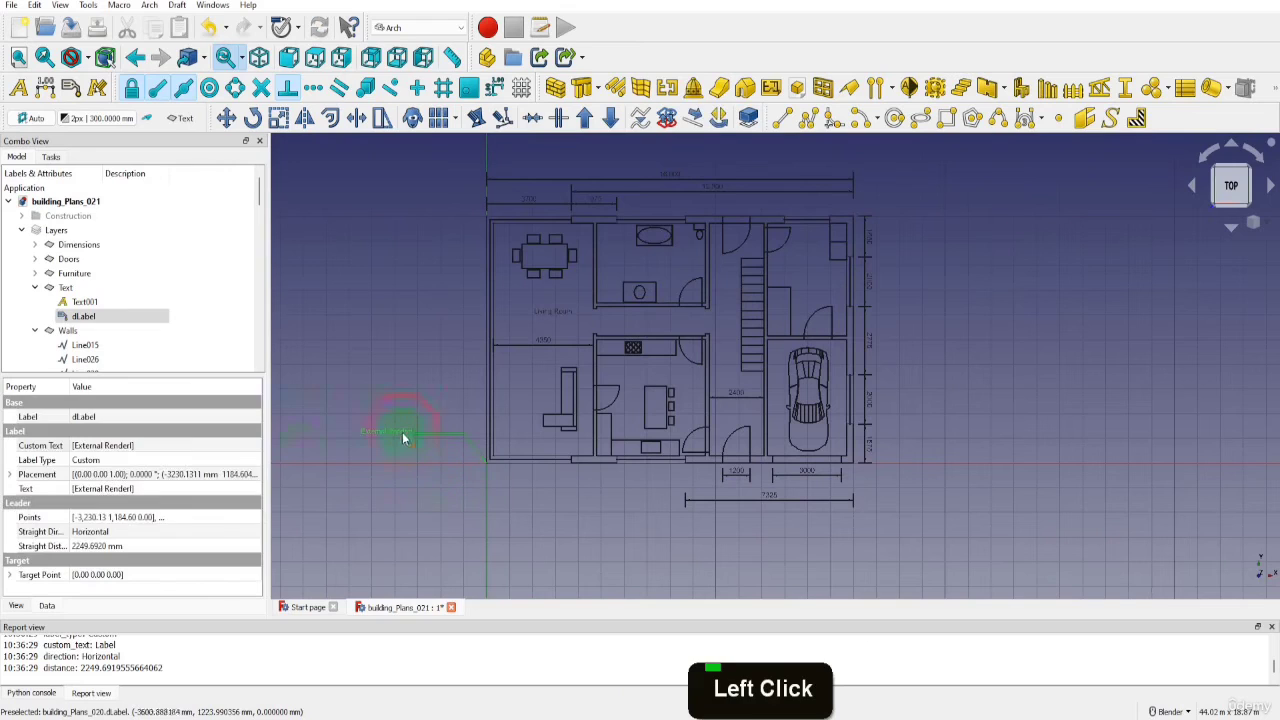
click(128, 450)
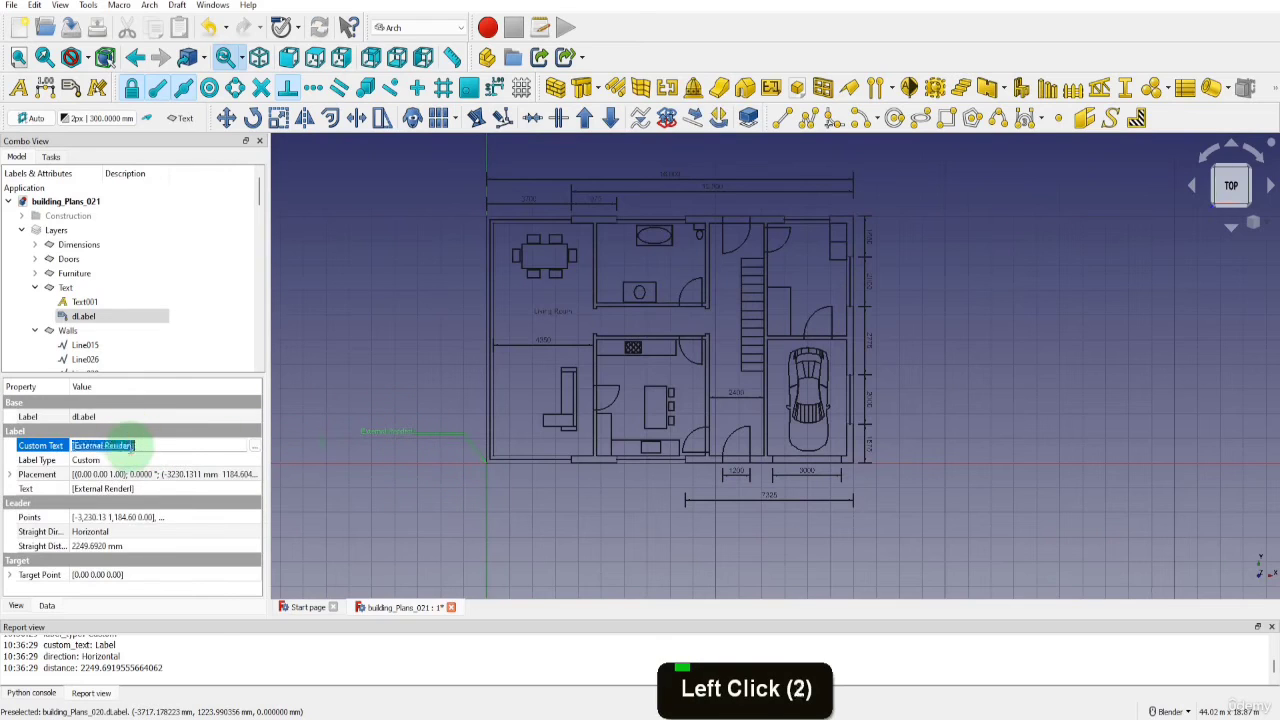
click(152, 452)
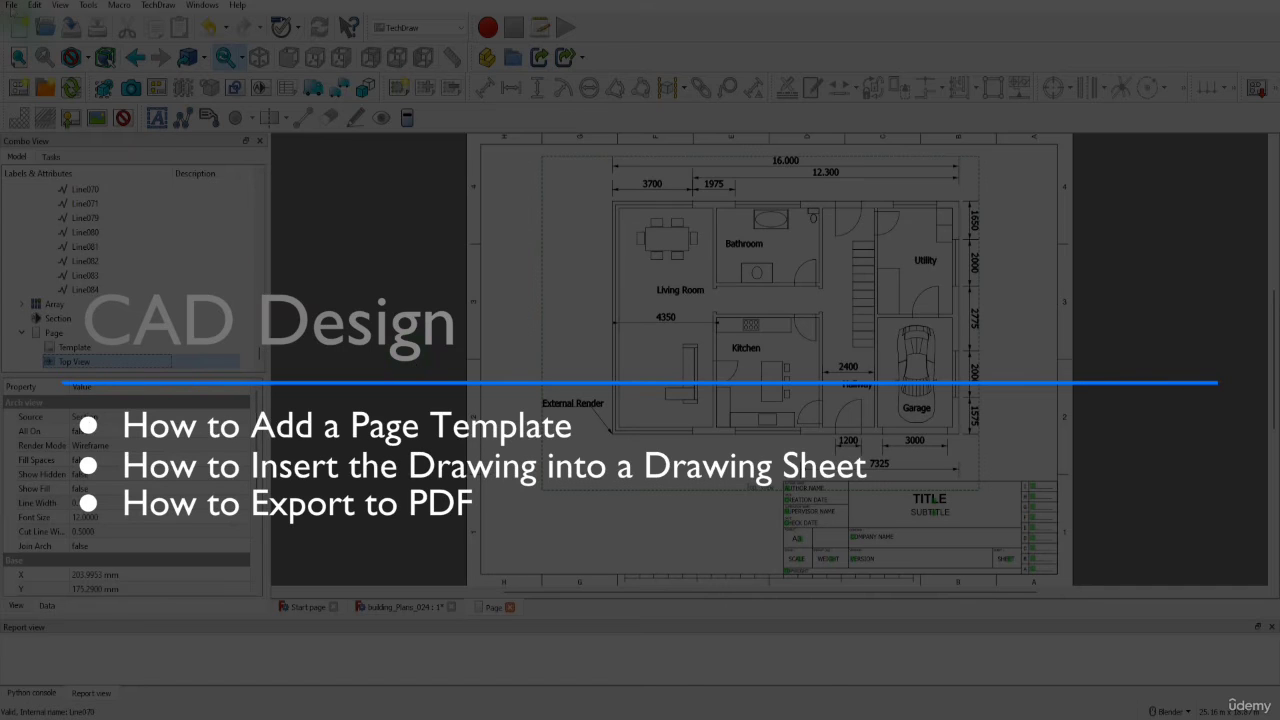
click(12, 5)
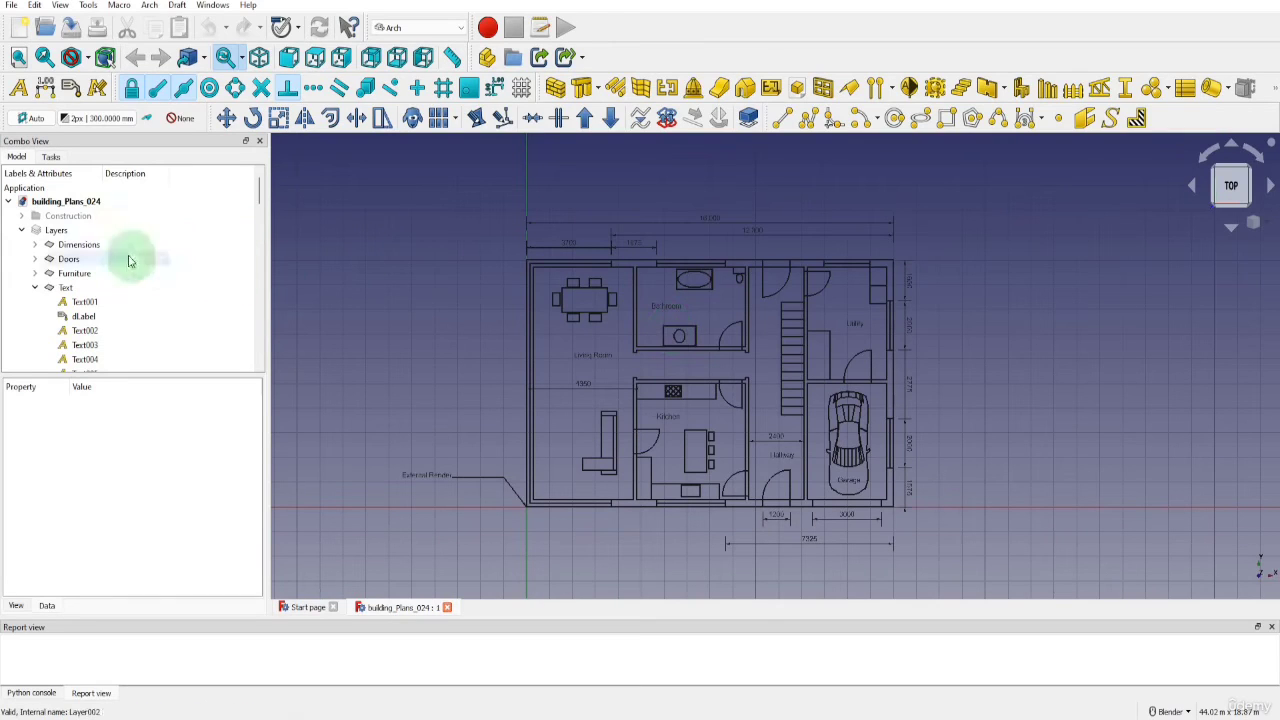
Expand the Dimensions and Doors layers in the model tree to list their objects
click(35, 244)
scroll(36, 250, down, 5)
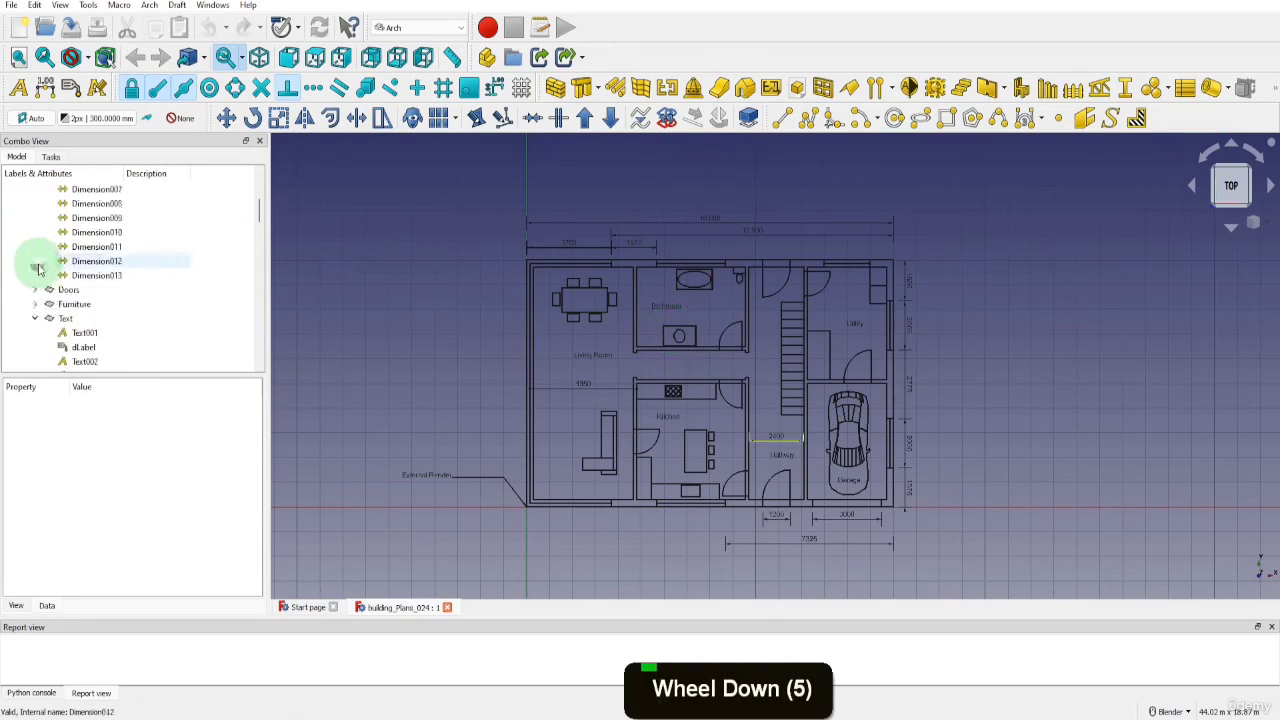
click(35, 247)
scroll(38, 262, down, 4)
click(48, 262)
click(48, 262)
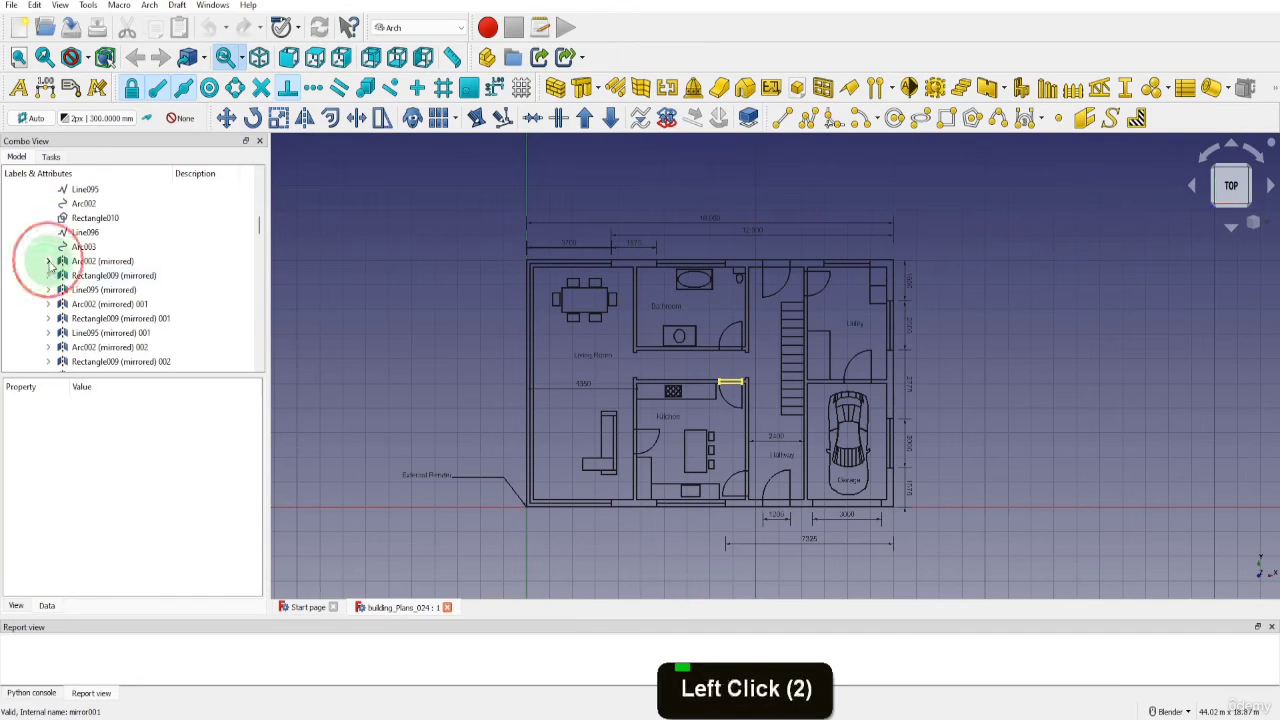
scroll(50, 263, down, 4)
scroll(45, 255, down, 1)
Expand the Furniture layer's first groups in the model tree, including Car, Cooker, Island and Sink
click(37, 248)
scroll(45, 262, down, 3)
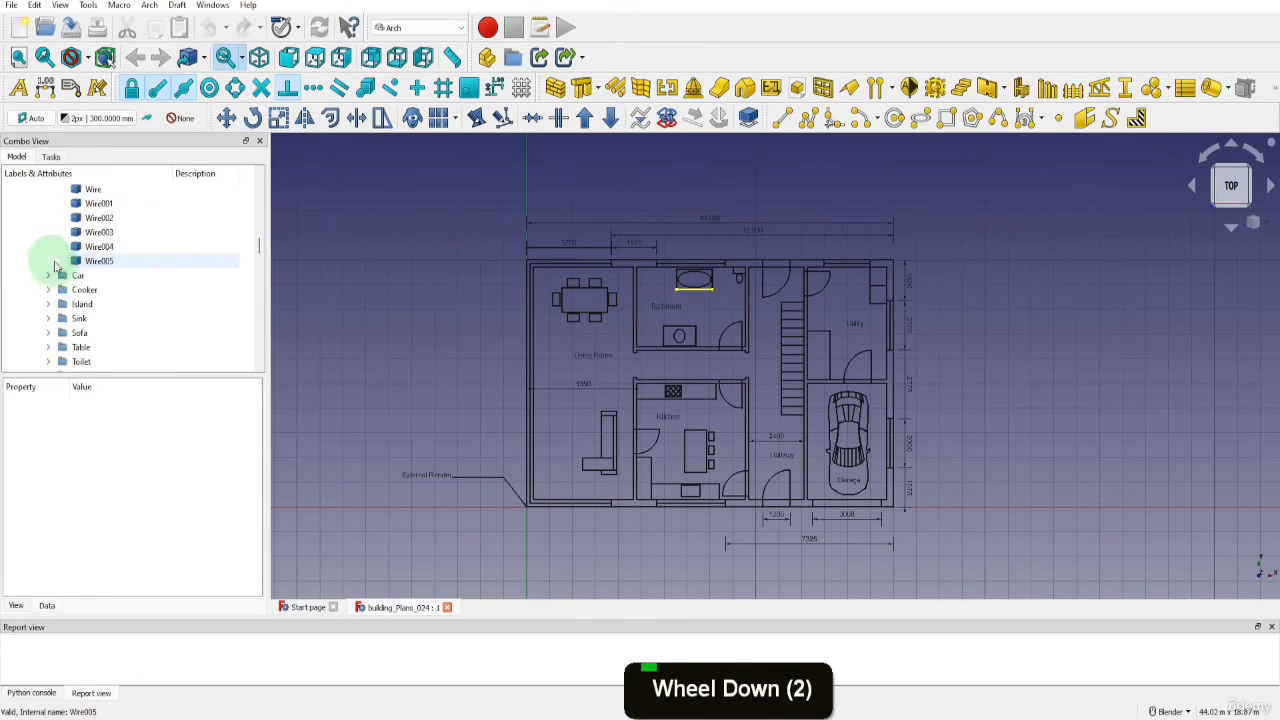
scroll(52, 276, down, 8)
click(50, 248)
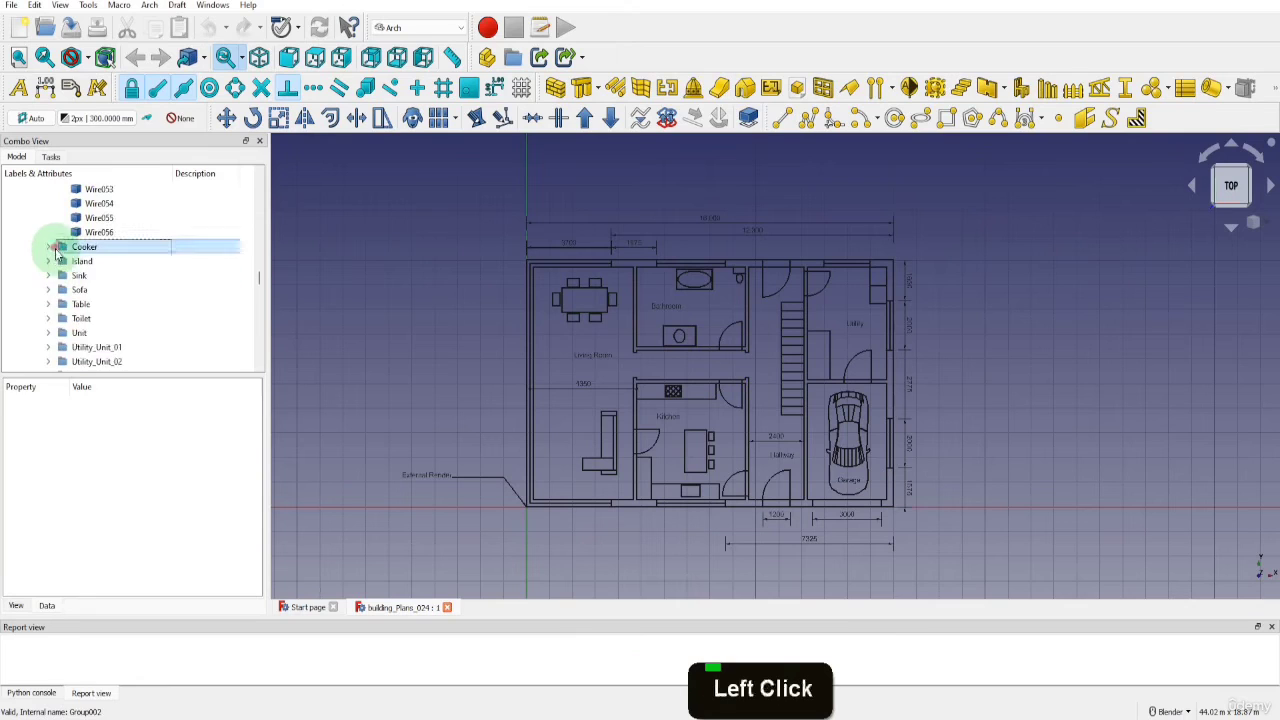
click(57, 249)
scroll(63, 275, up, 1)
click(48, 247)
click(48, 325)
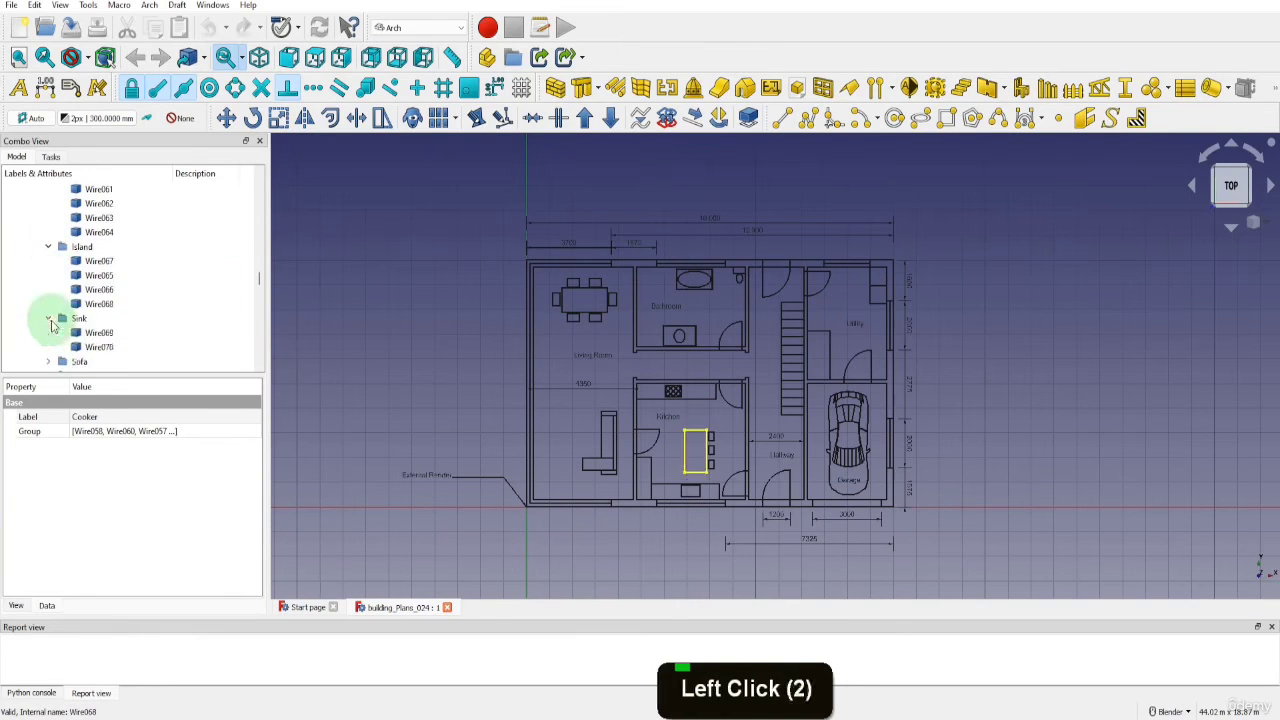
Expand the remaining furniture groups: Sofa, Table, Toilet, Unit, Utility_Unit_01, Utility_Unit_02 and Vanity
scroll(46, 243, down, 3)
click(48, 232)
click(48, 318)
scroll(45, 285, down, 4)
click(45, 251)
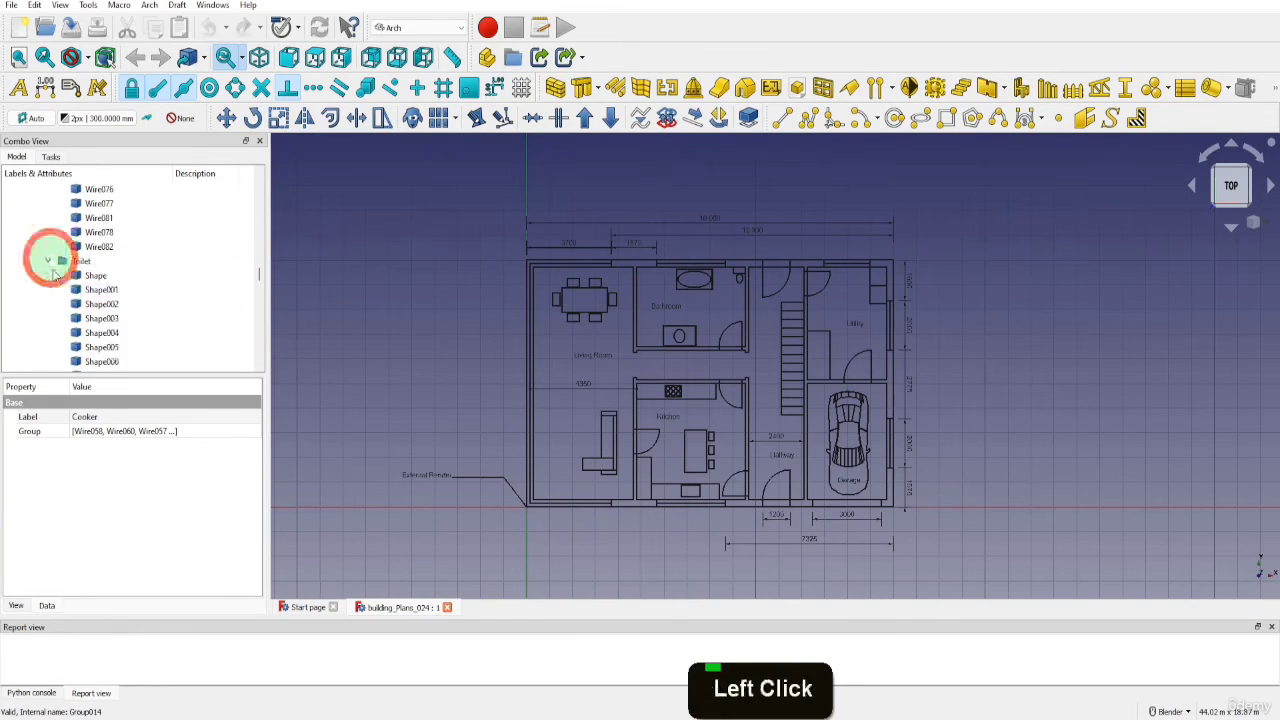
scroll(50, 290, down, 12)
click(49, 304)
scroll(49, 305, down, 3)
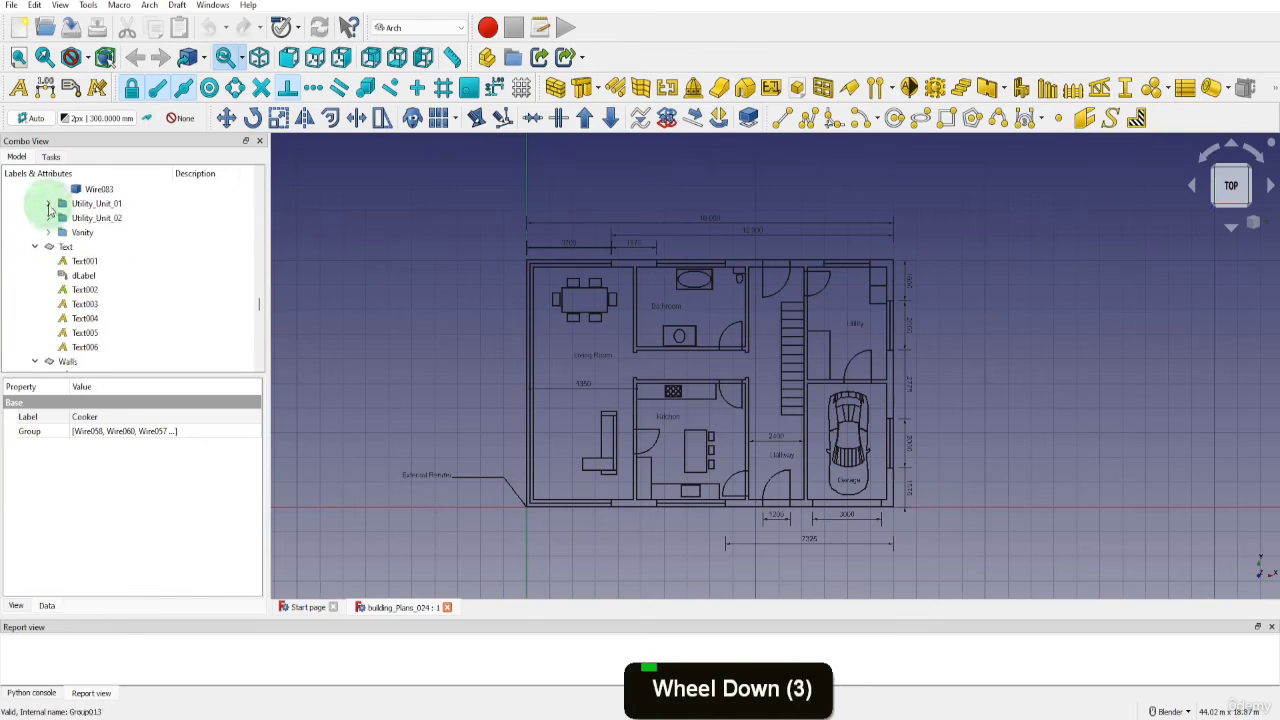
click(48, 204)
click(48, 247)
click(49, 276)
Expand the Windows layer in the model tree to list its lines and rectangles
scroll(55, 285, down, 5)
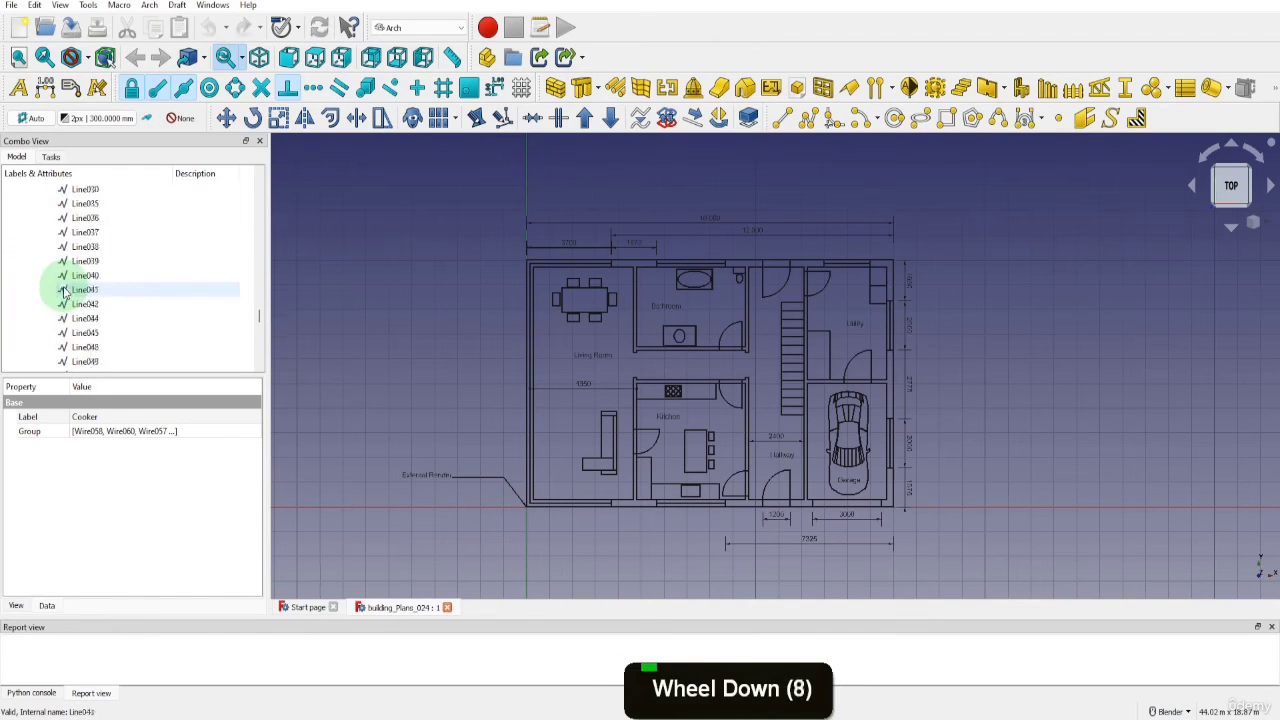
scroll(64, 290, down, 10)
scroll(50, 320, down, 1)
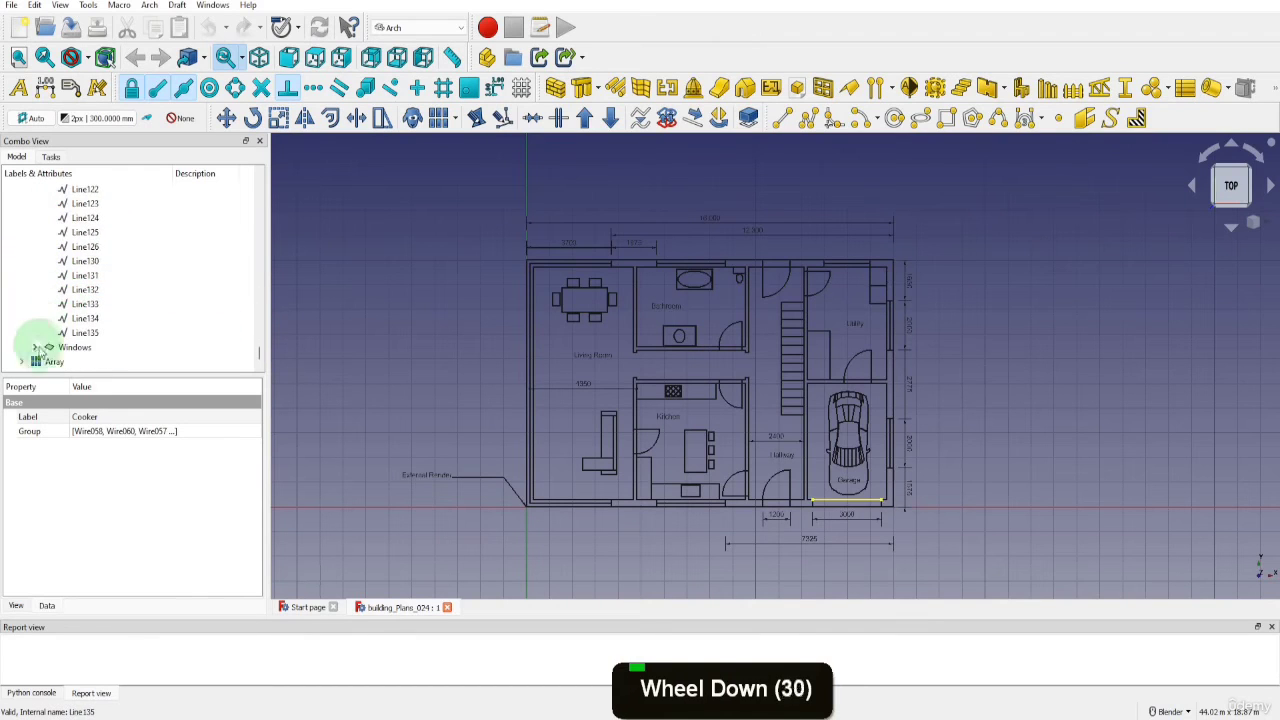
click(35, 347)
scroll(45, 338, down, 10)
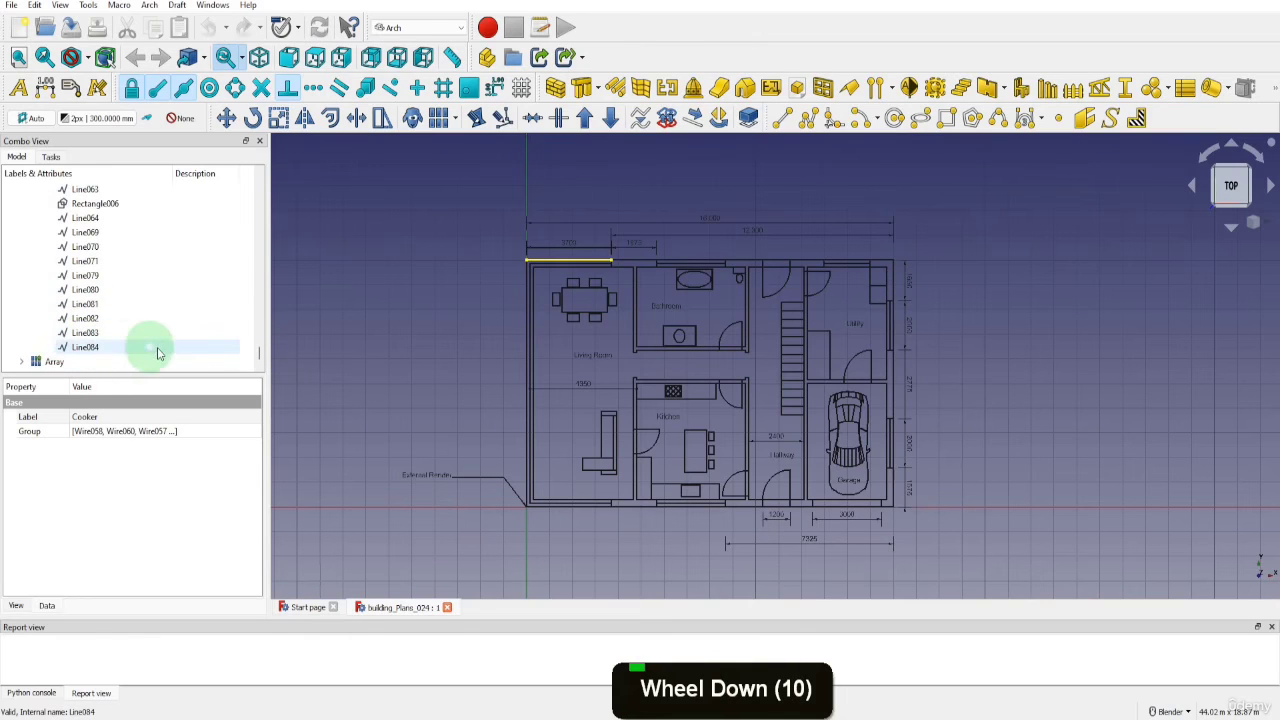
Create a section plane from everything in the model tree from the Layers group through the Array, and select the new section
drag(257, 351, 250, 185)
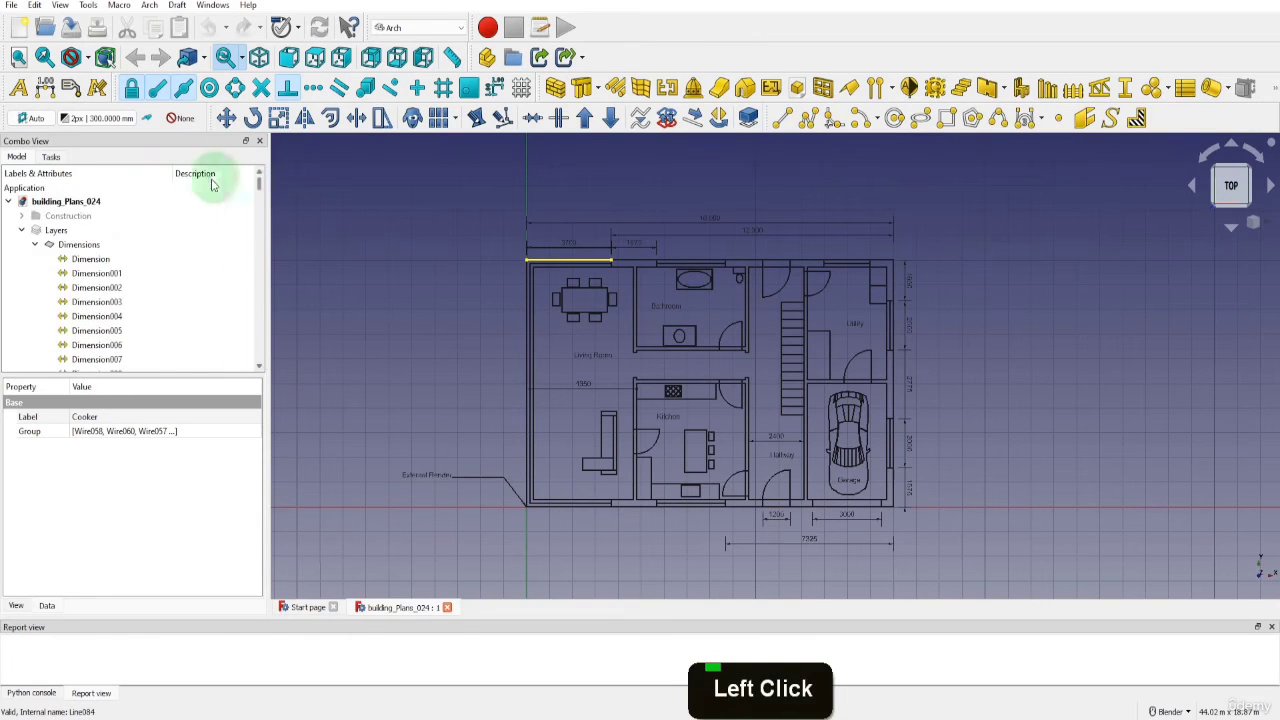
click(55, 230)
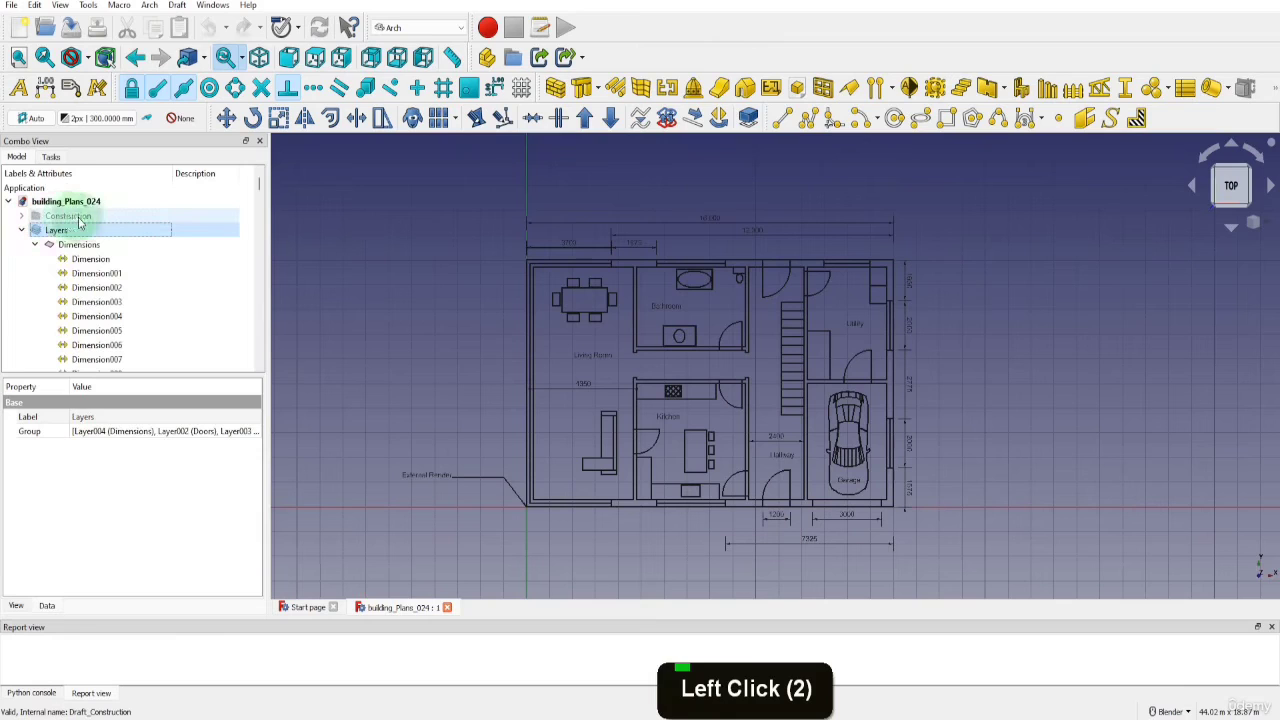
drag(260, 186, 253, 357)
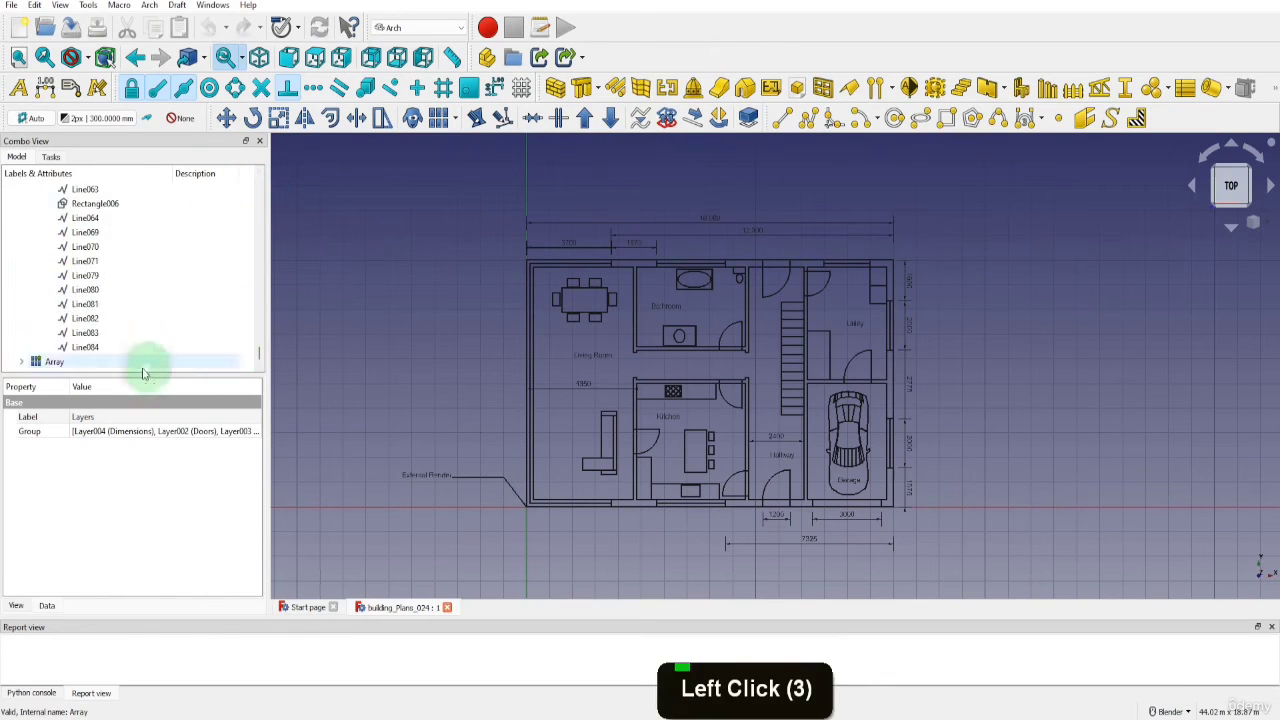
shift+click(63, 366)
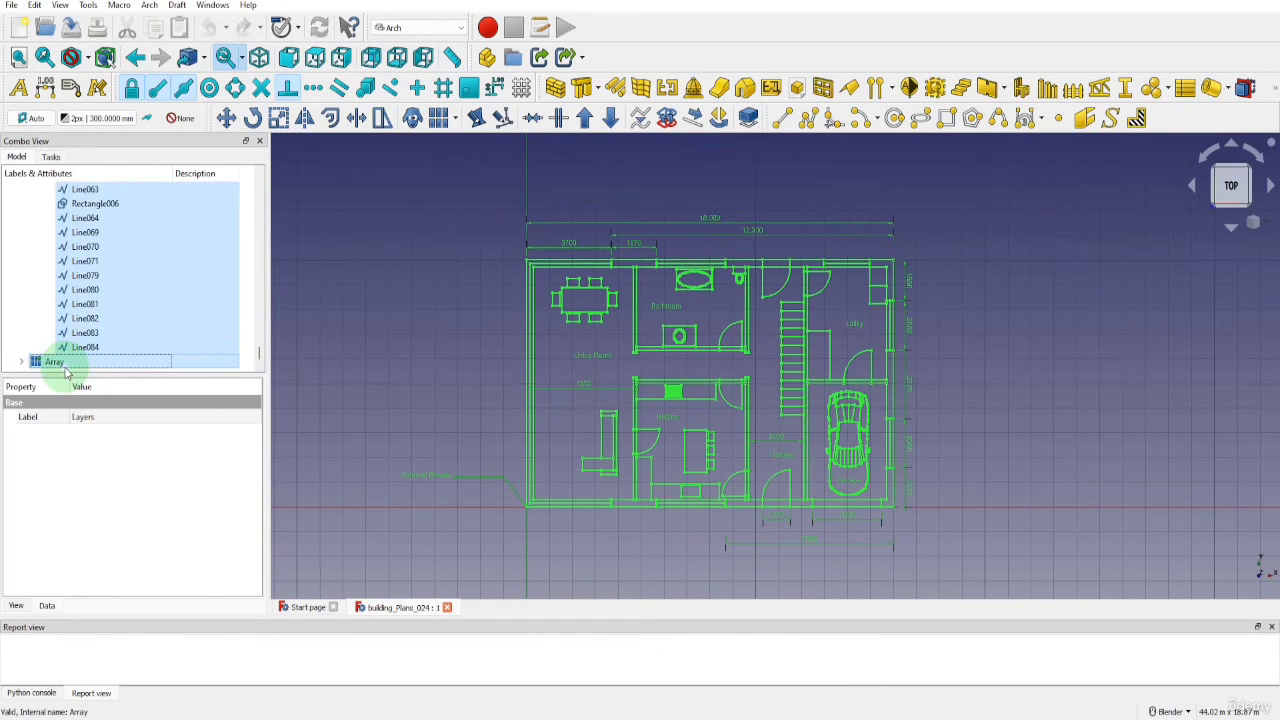
scroll(83, 370, down, 1)
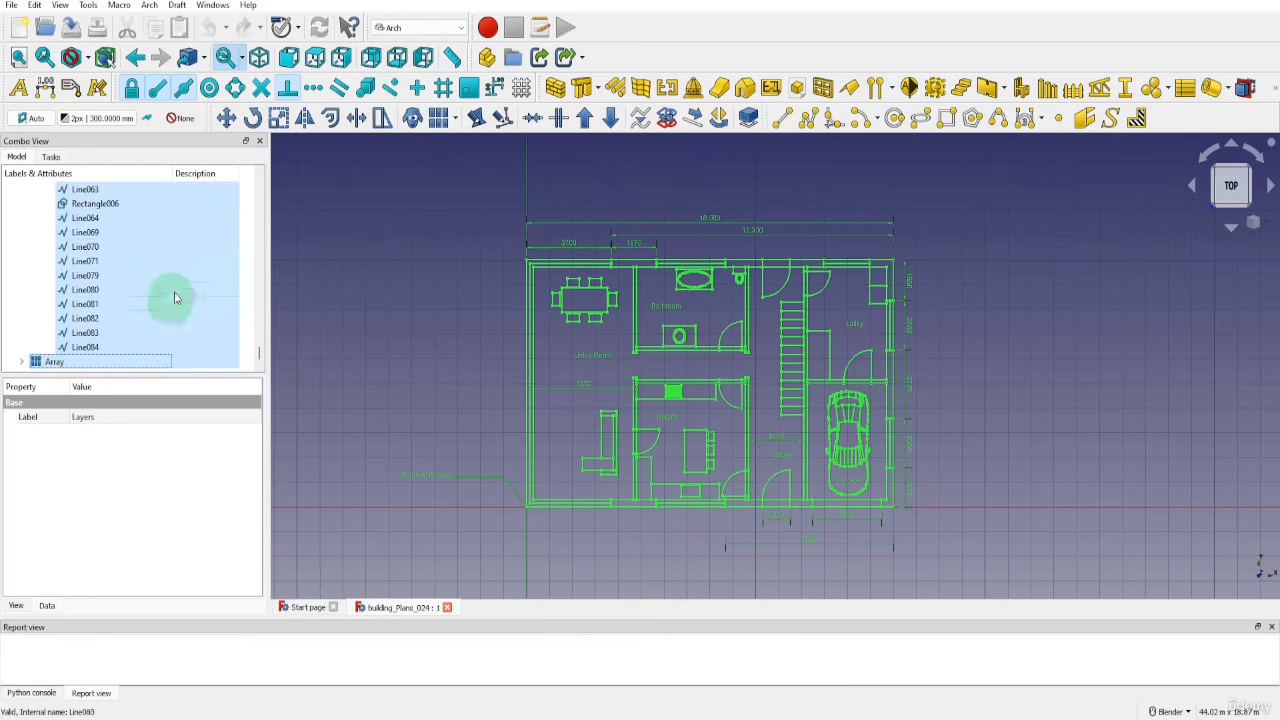
click(149, 5)
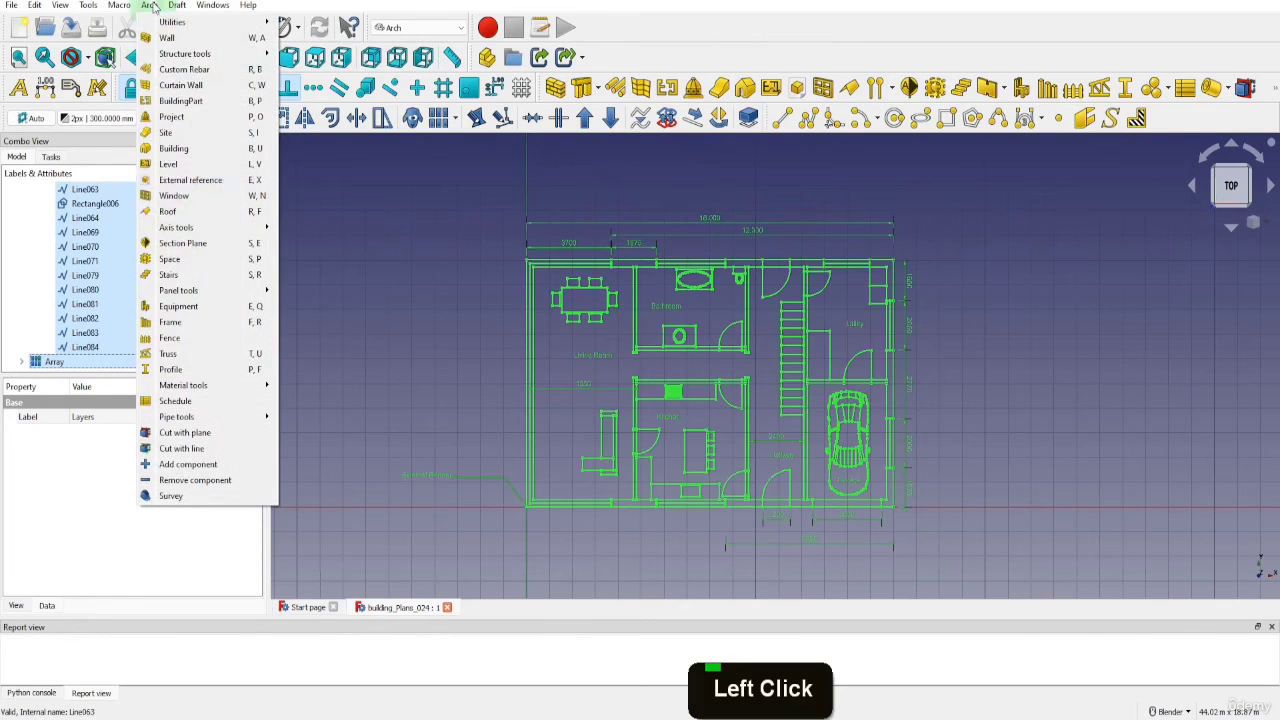
click(191, 250)
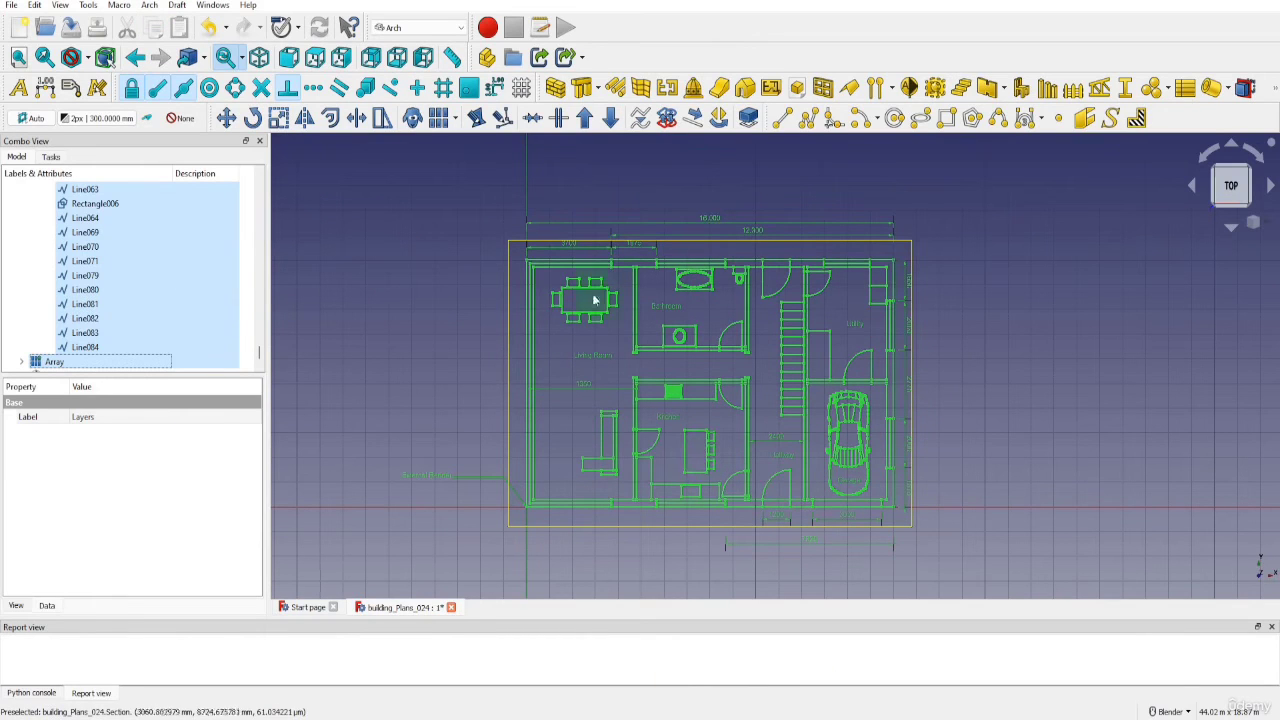
scroll(60, 358, down, 2)
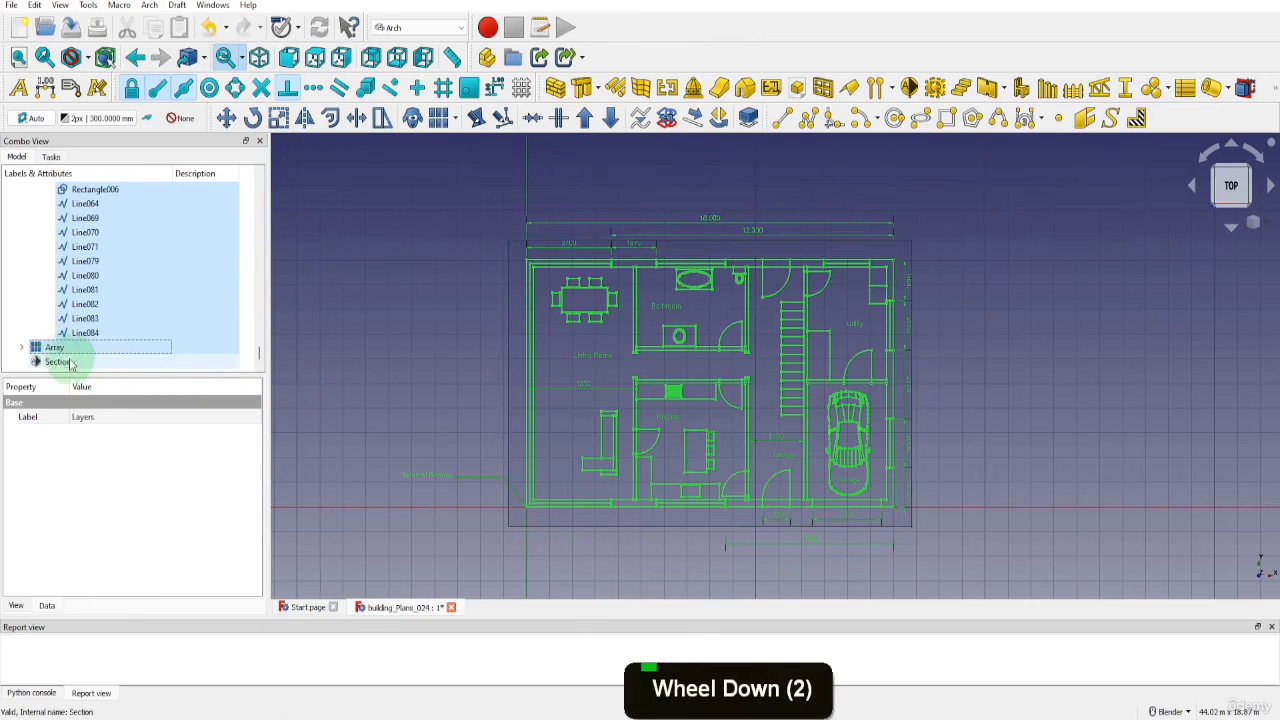
click(58, 362)
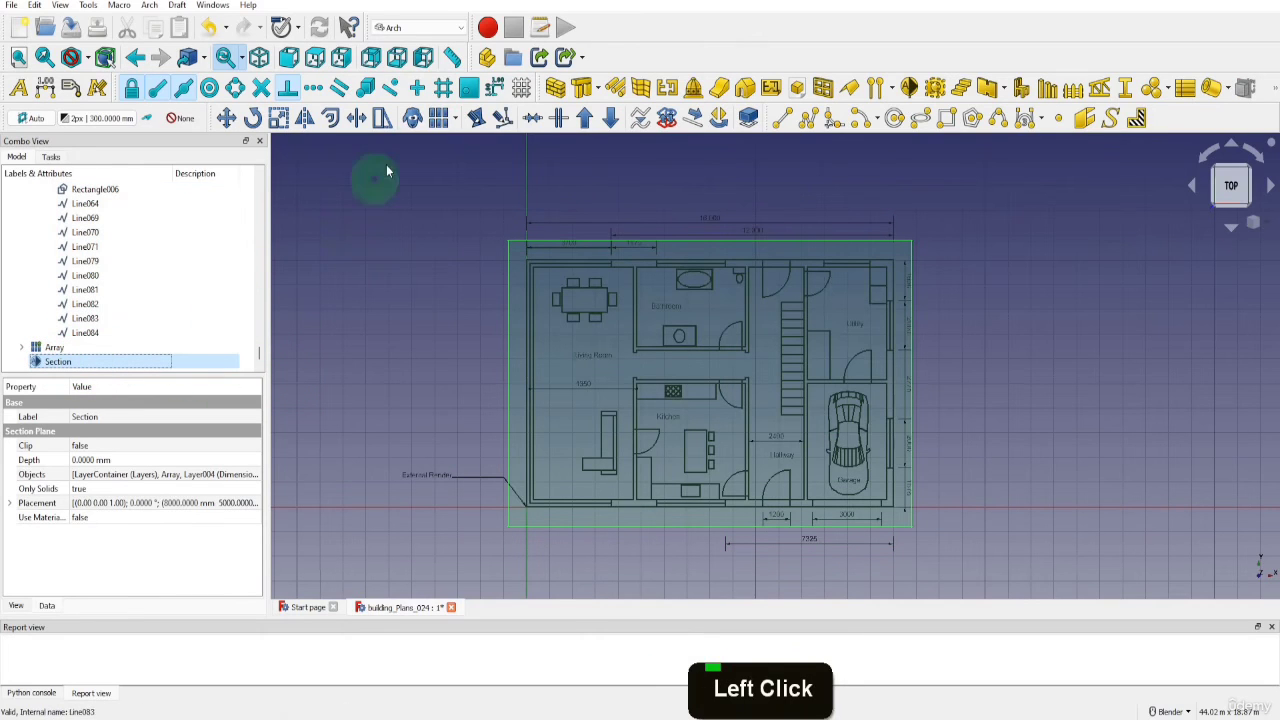
Switch to the TechDraw workbench and insert a page using the A3_Landscape_EN_m52.svg template
click(450, 29)
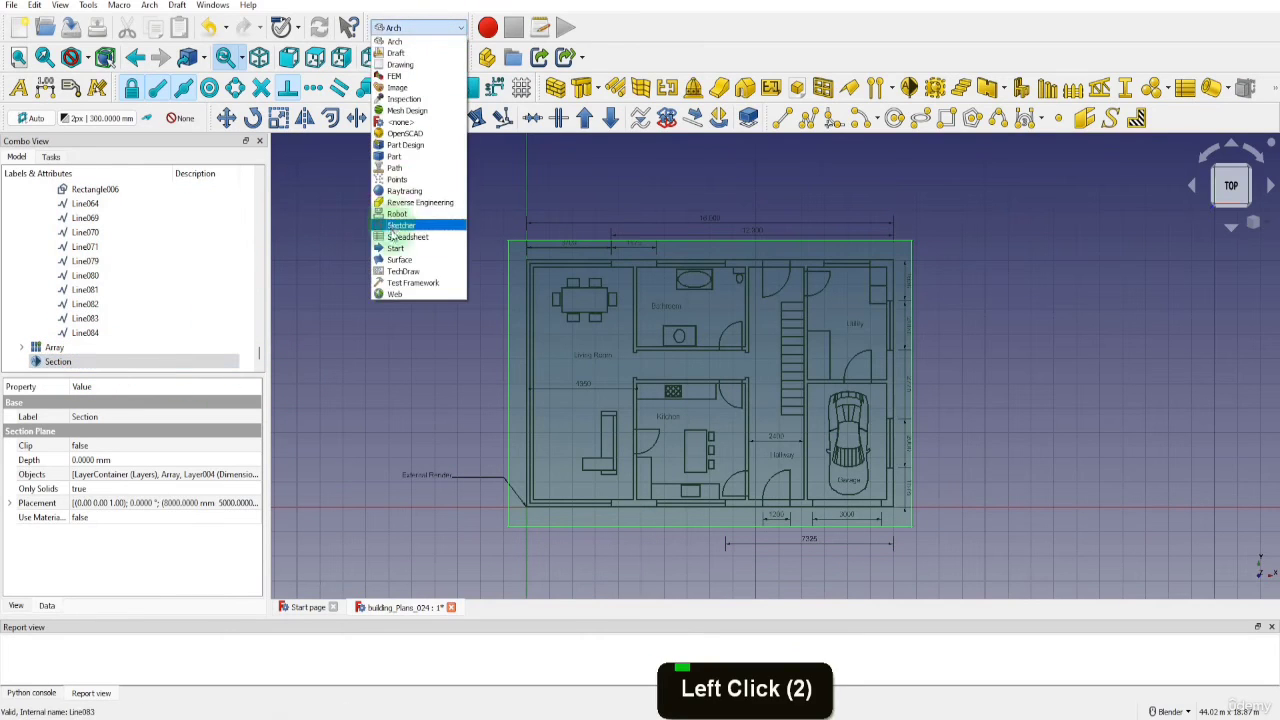
click(404, 272)
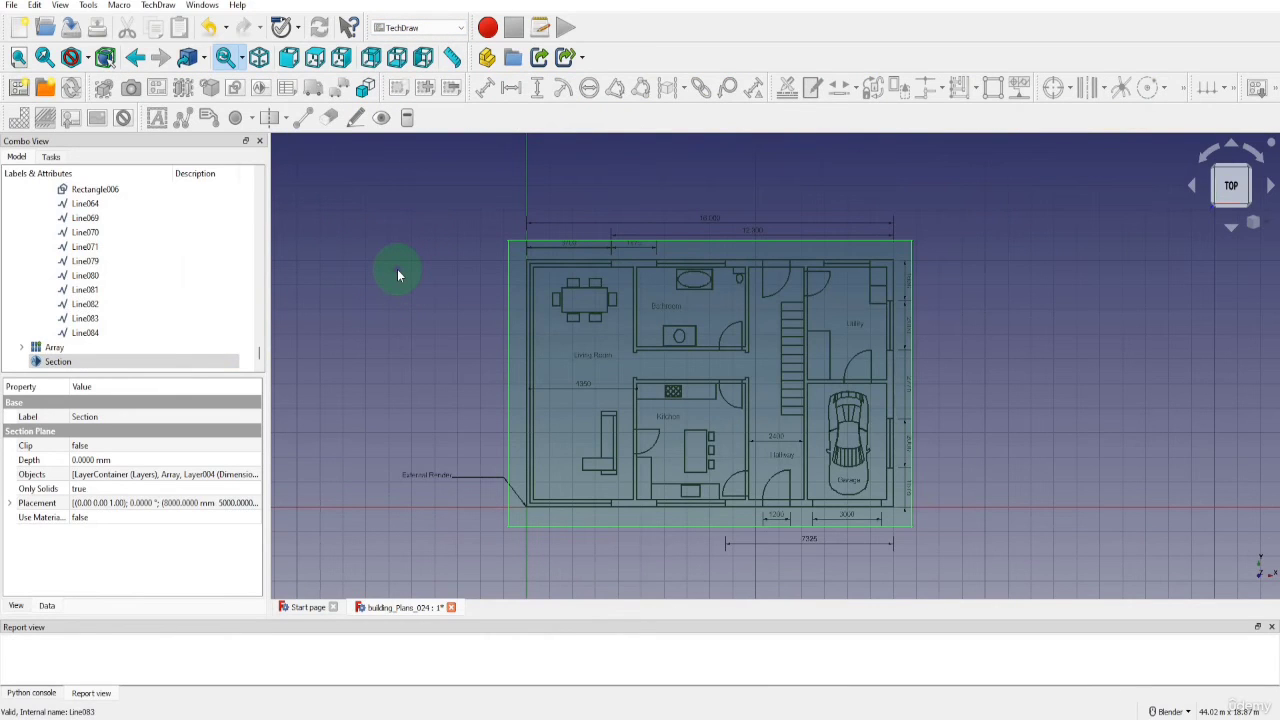
click(45, 89)
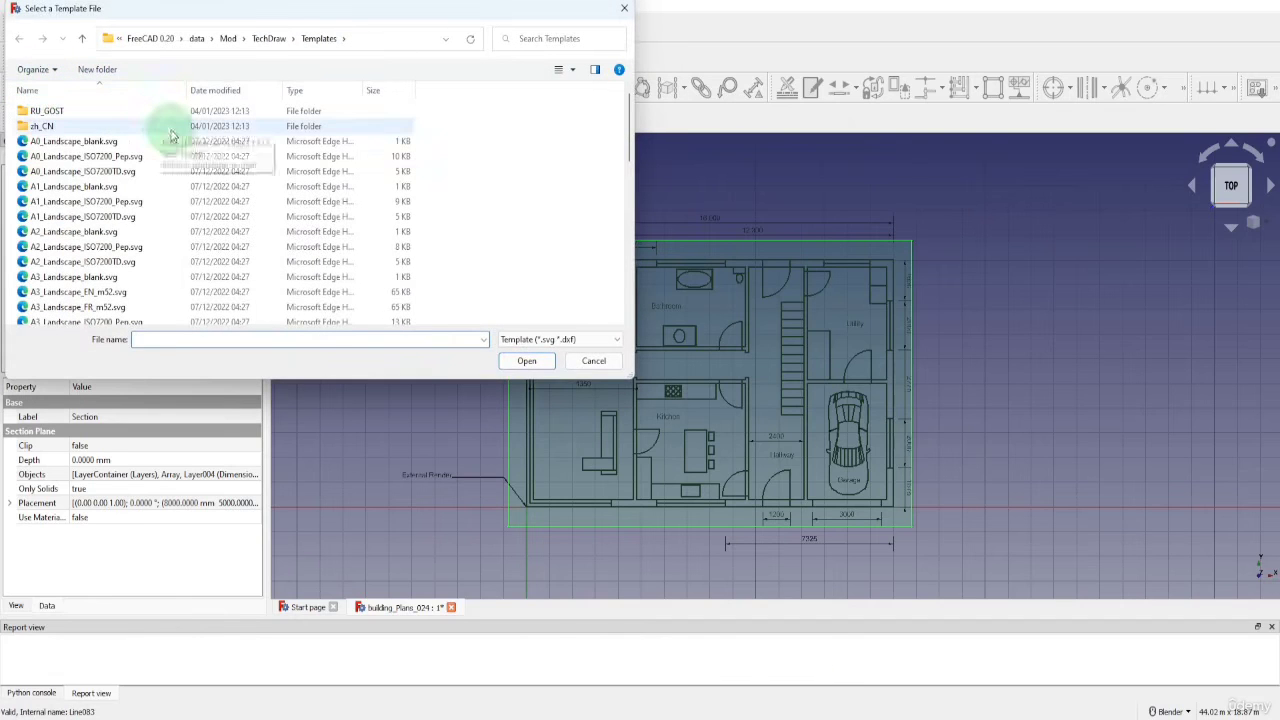
scroll(88, 250, down, 2)
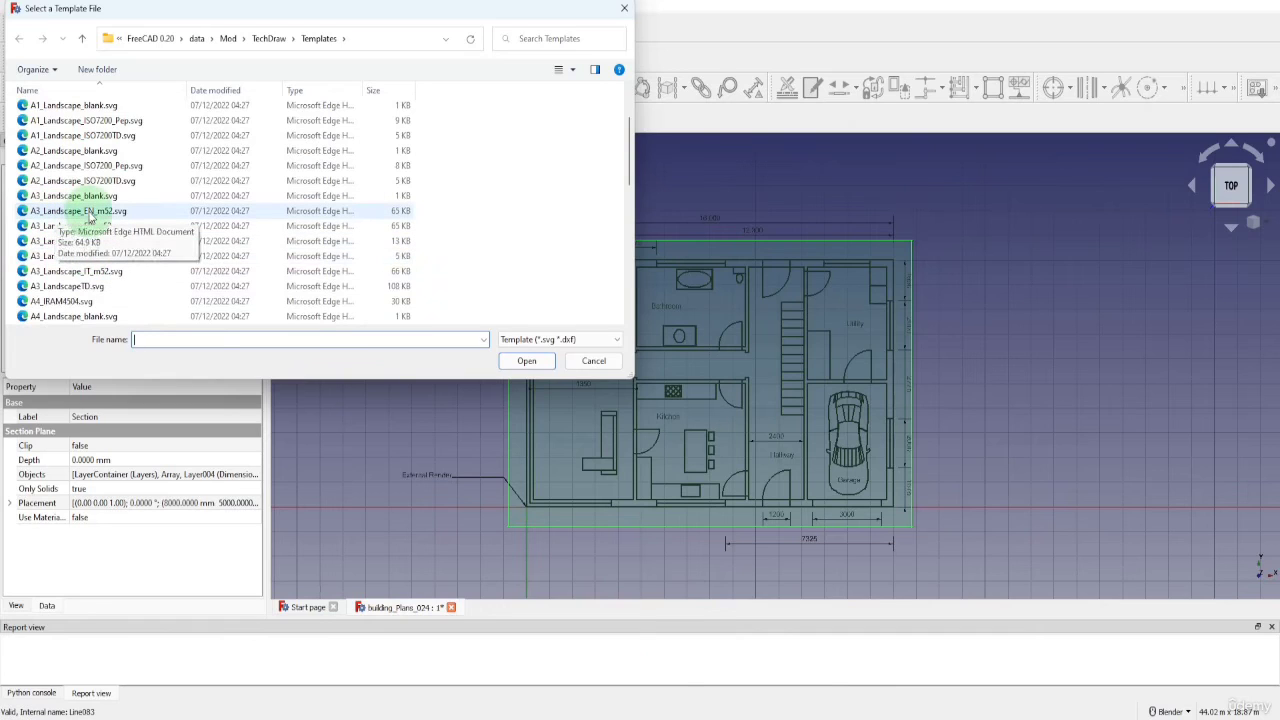
click(89, 213)
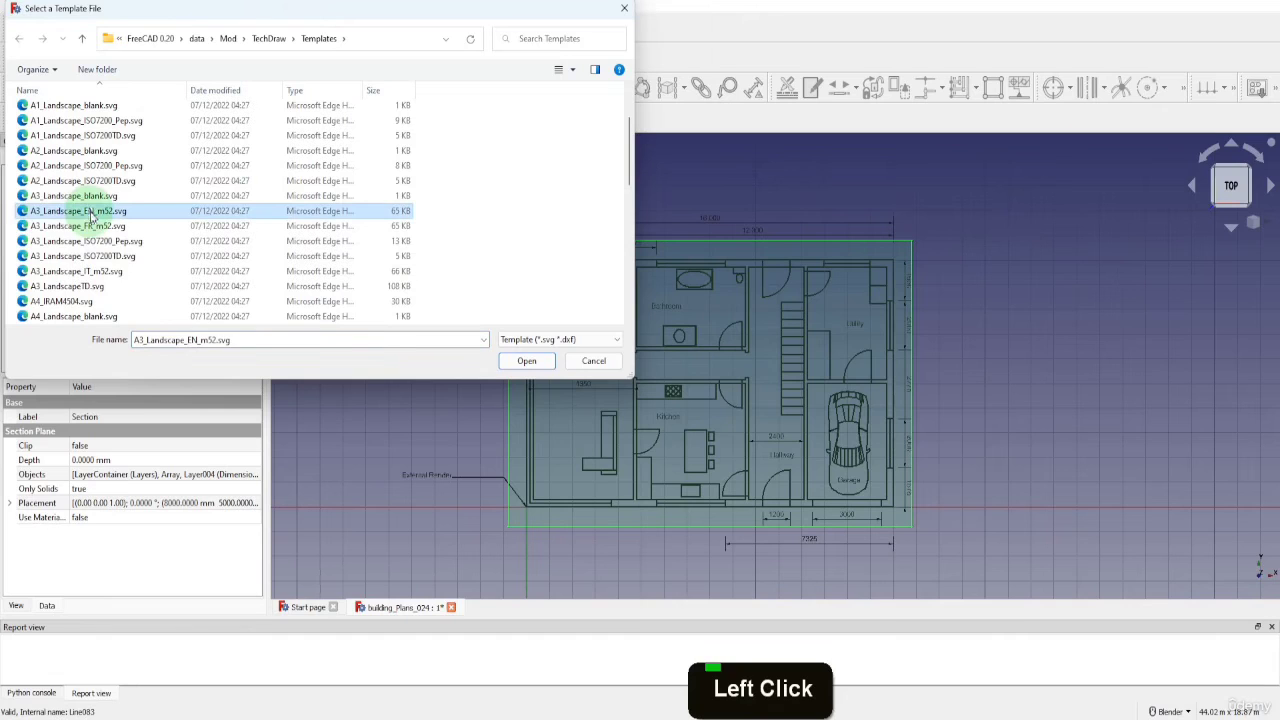
click(526, 360)
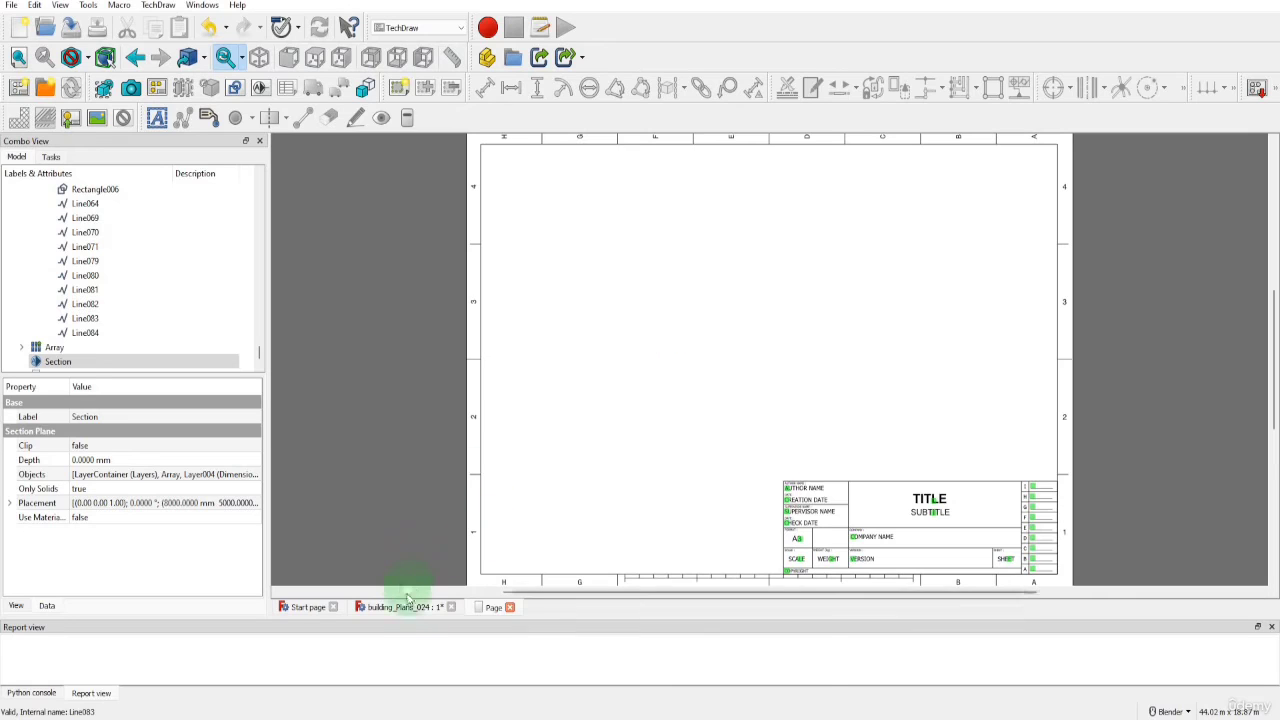
click(445, 610)
click(494, 608)
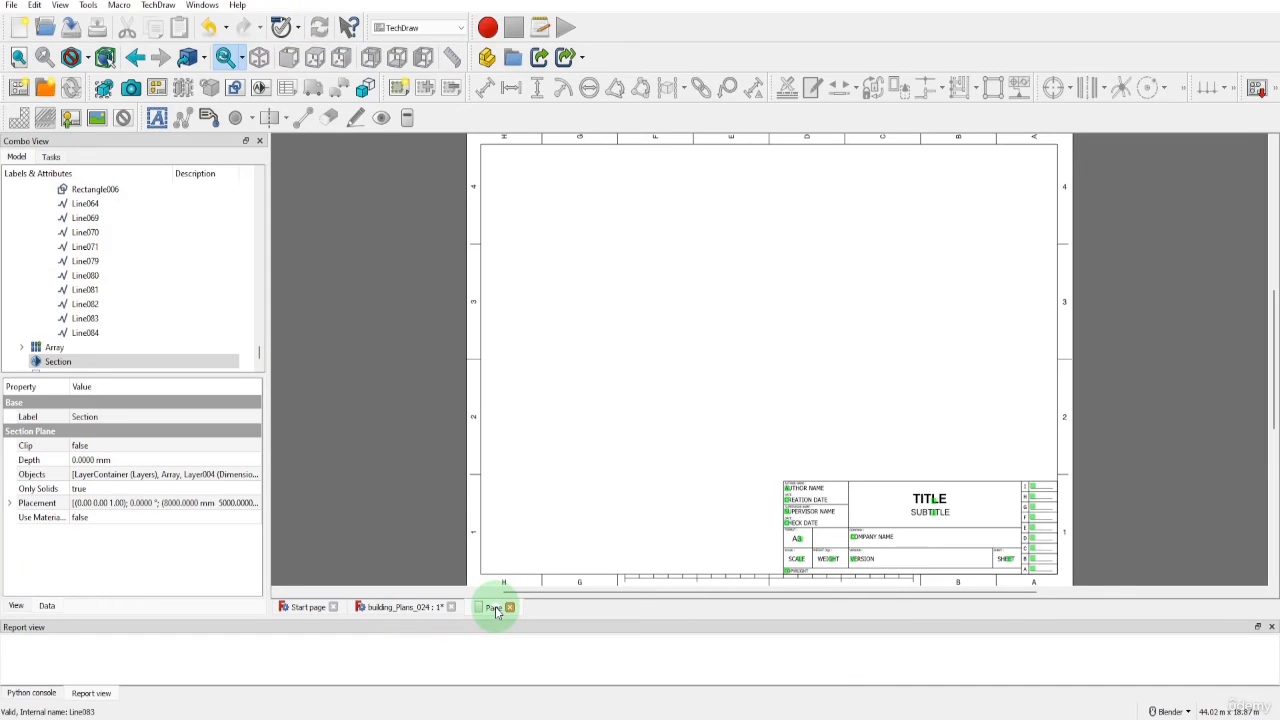
click(934, 517)
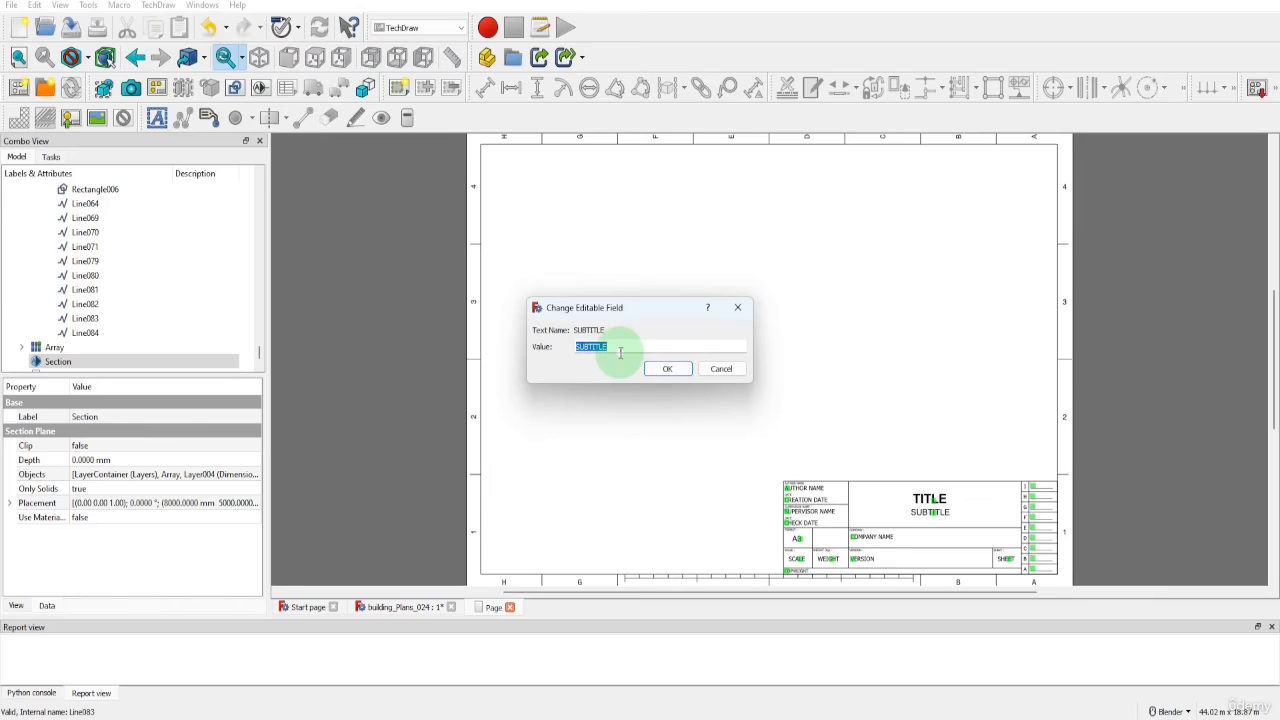
click(721, 368)
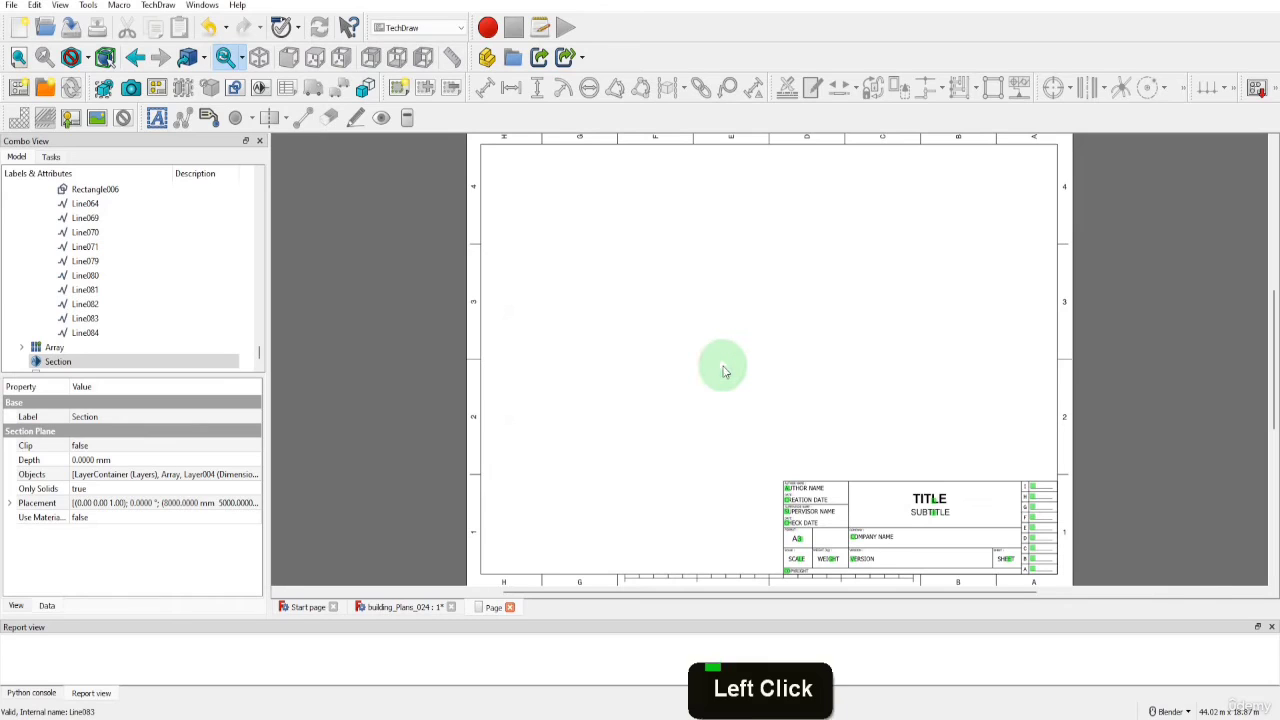
Expand the page in the model tree and insert an Arch Workbench view of the section plane onto it
scroll(186, 311, down, 2)
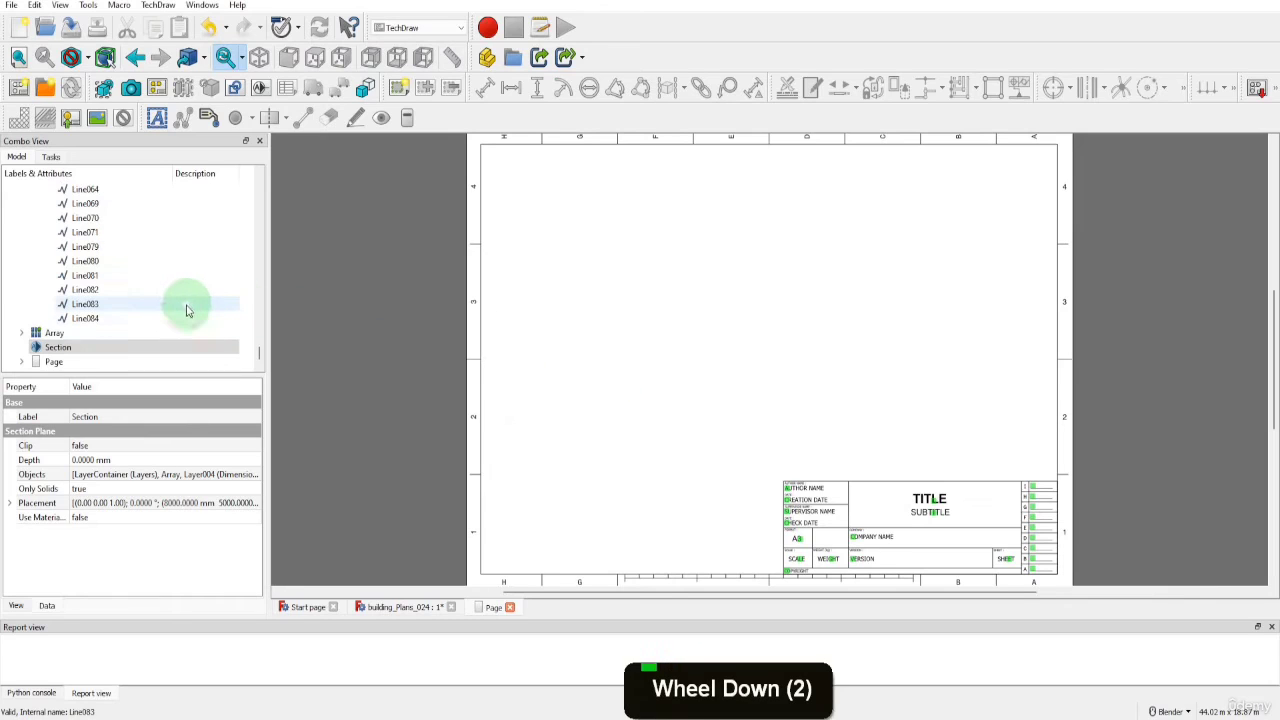
click(19, 365)
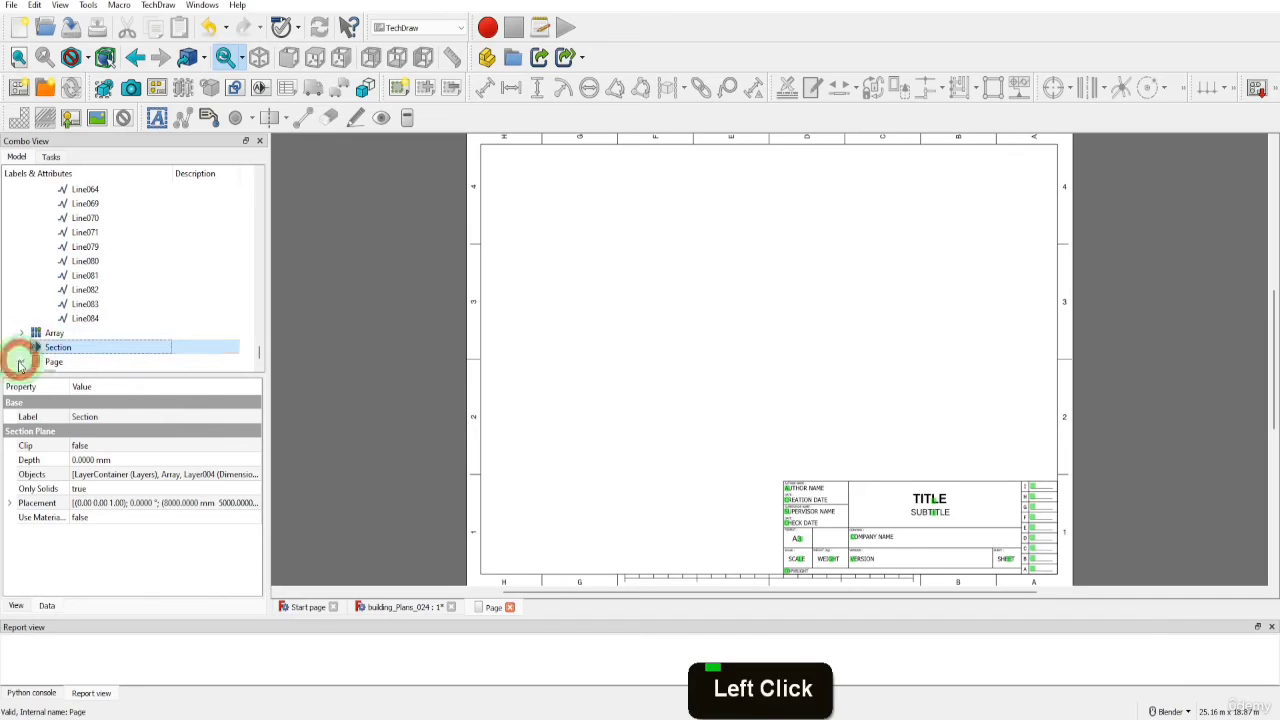
scroll(20, 360, down, 3)
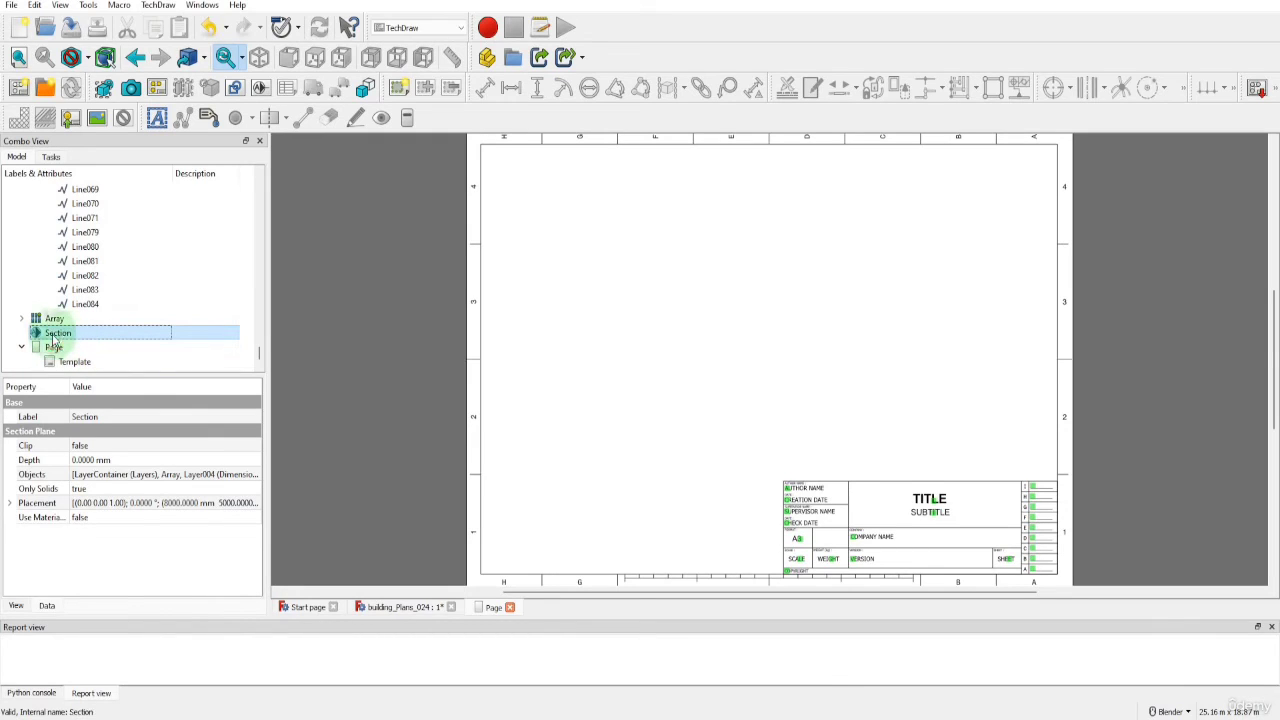
click(51, 339)
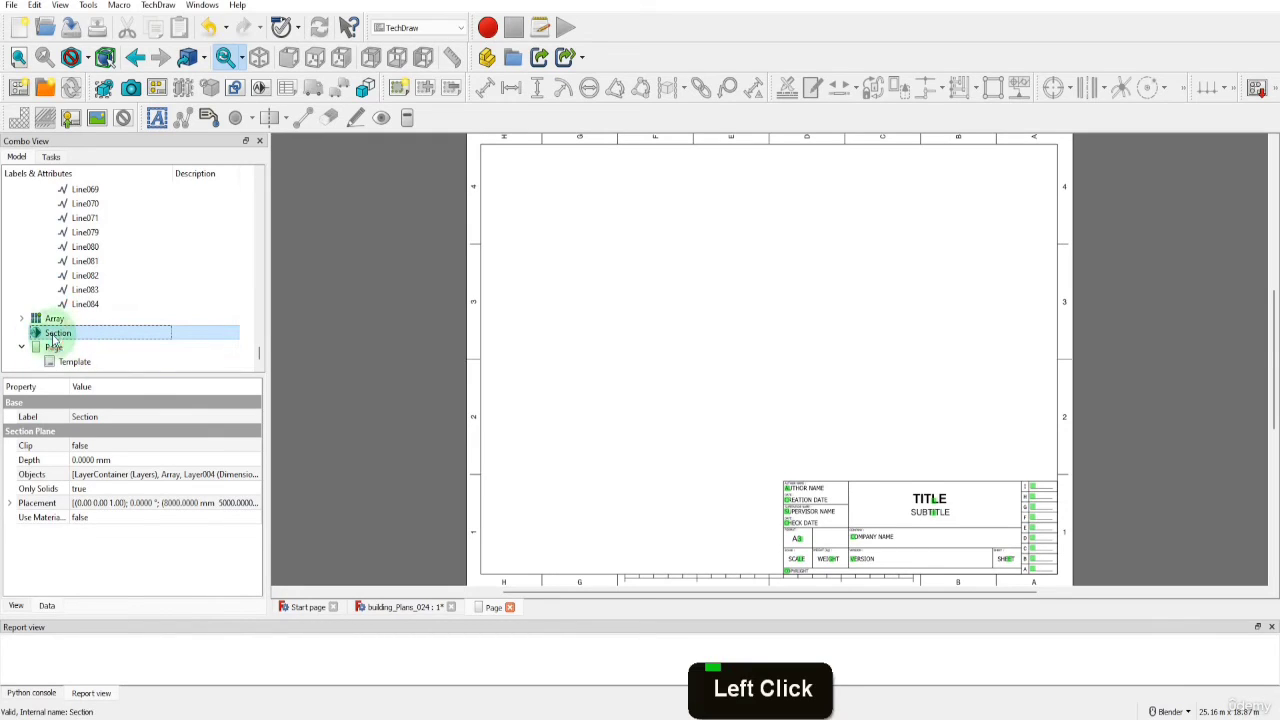
click(261, 90)
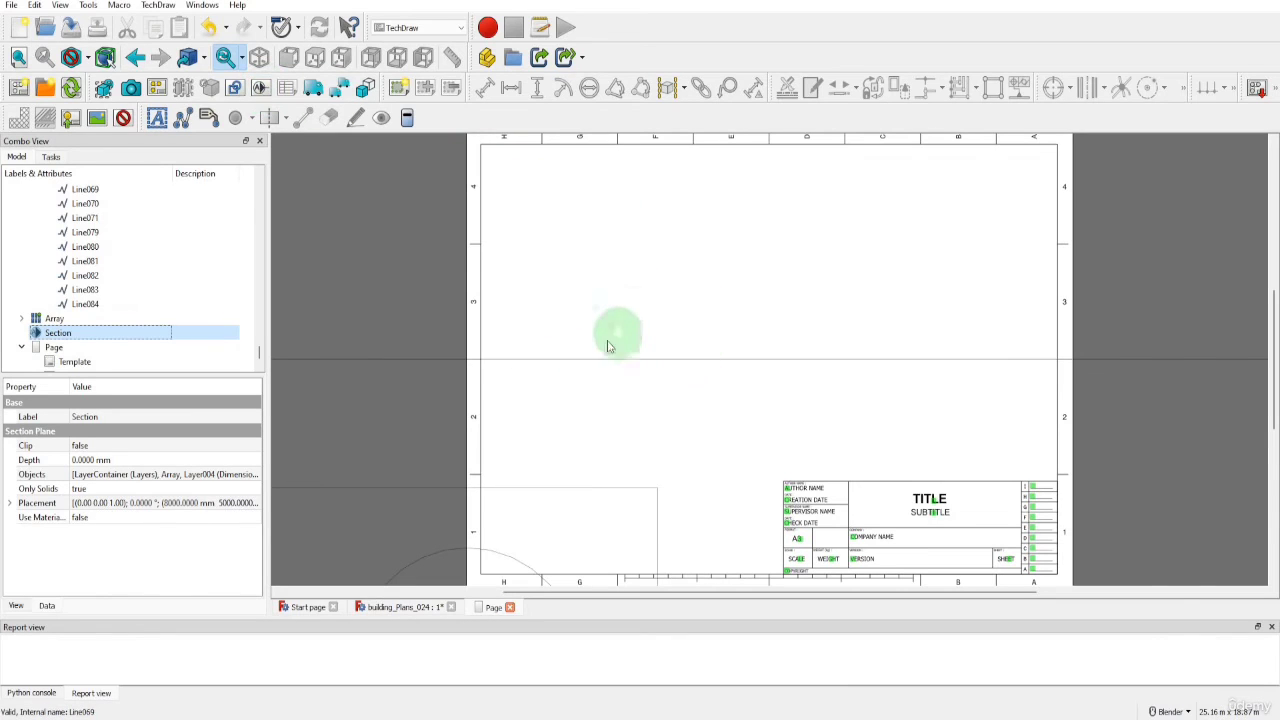
Set the scale of the Arch view on the page to 0.015
scroll(172, 320, down, 2)
scroll(170, 320, down, 1)
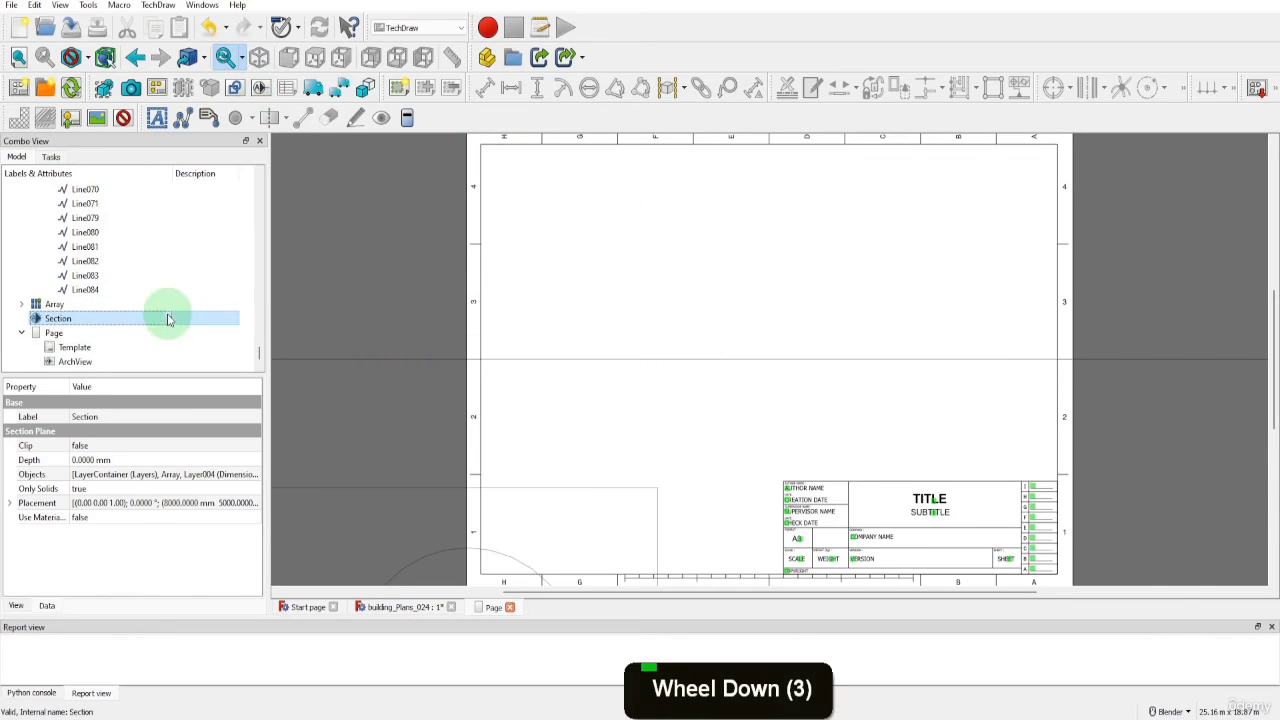
click(71, 364)
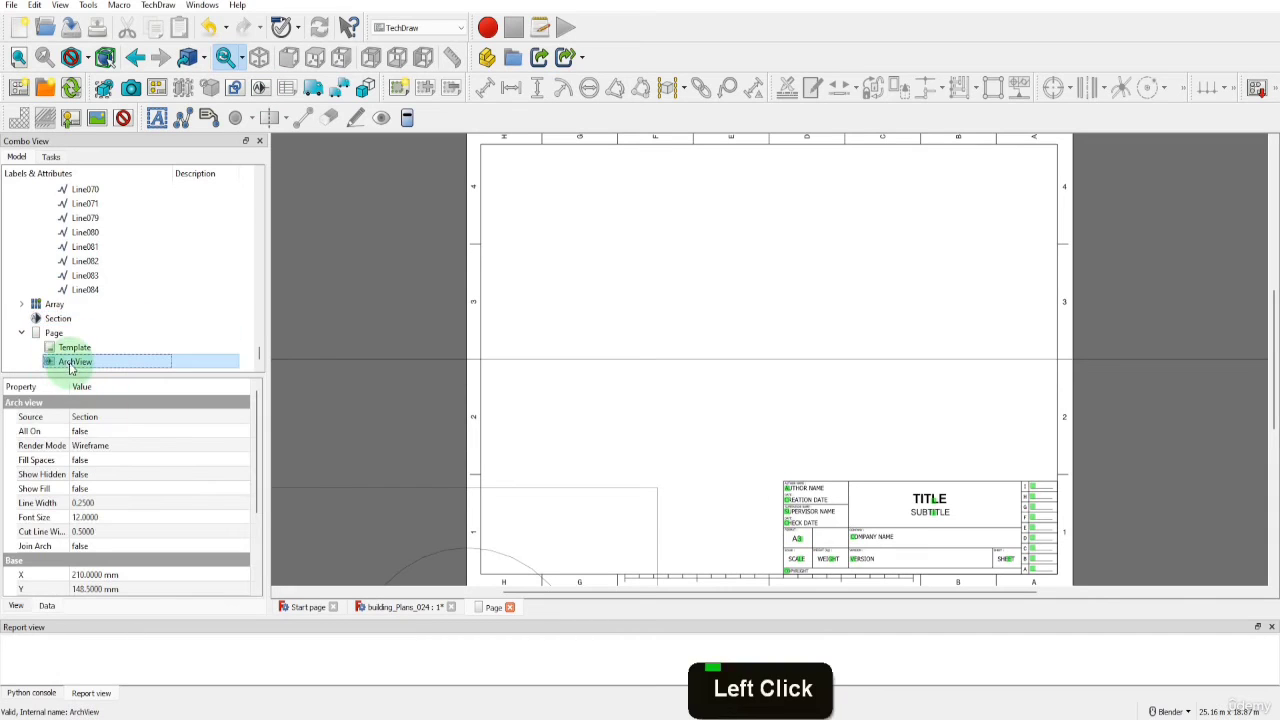
click(47, 606)
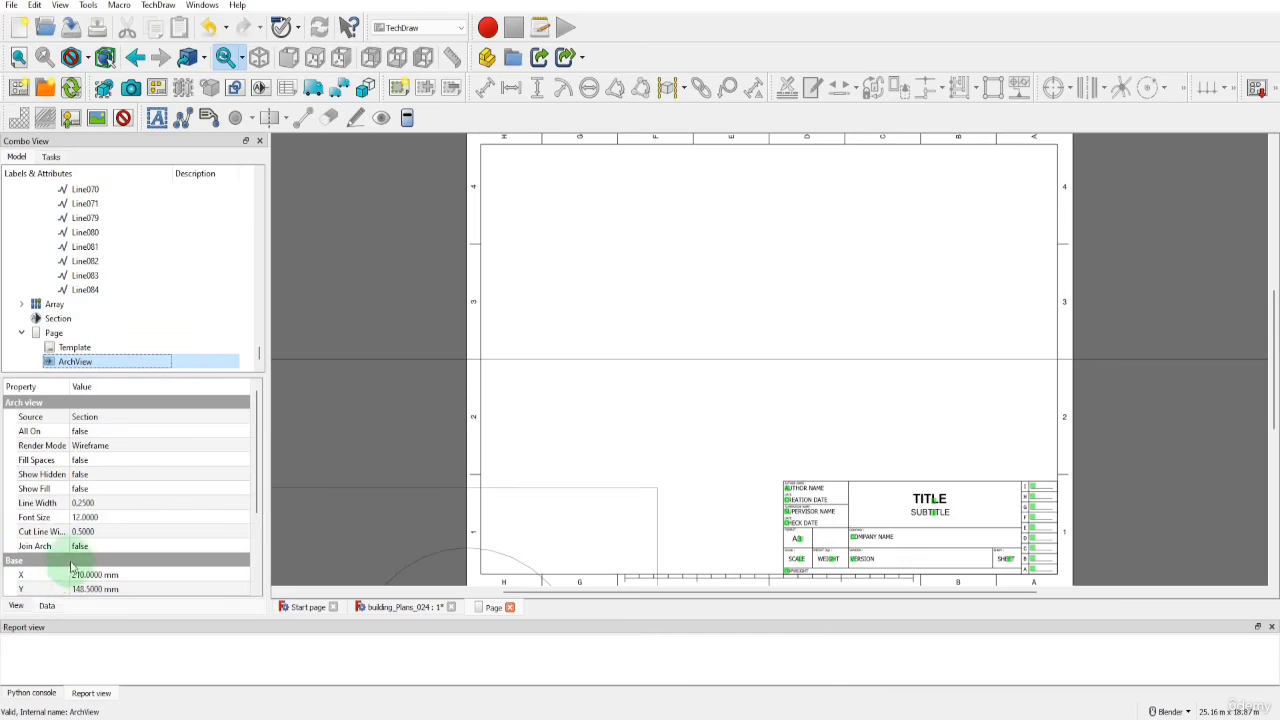
scroll(75, 560, down, 4)
click(84, 531)
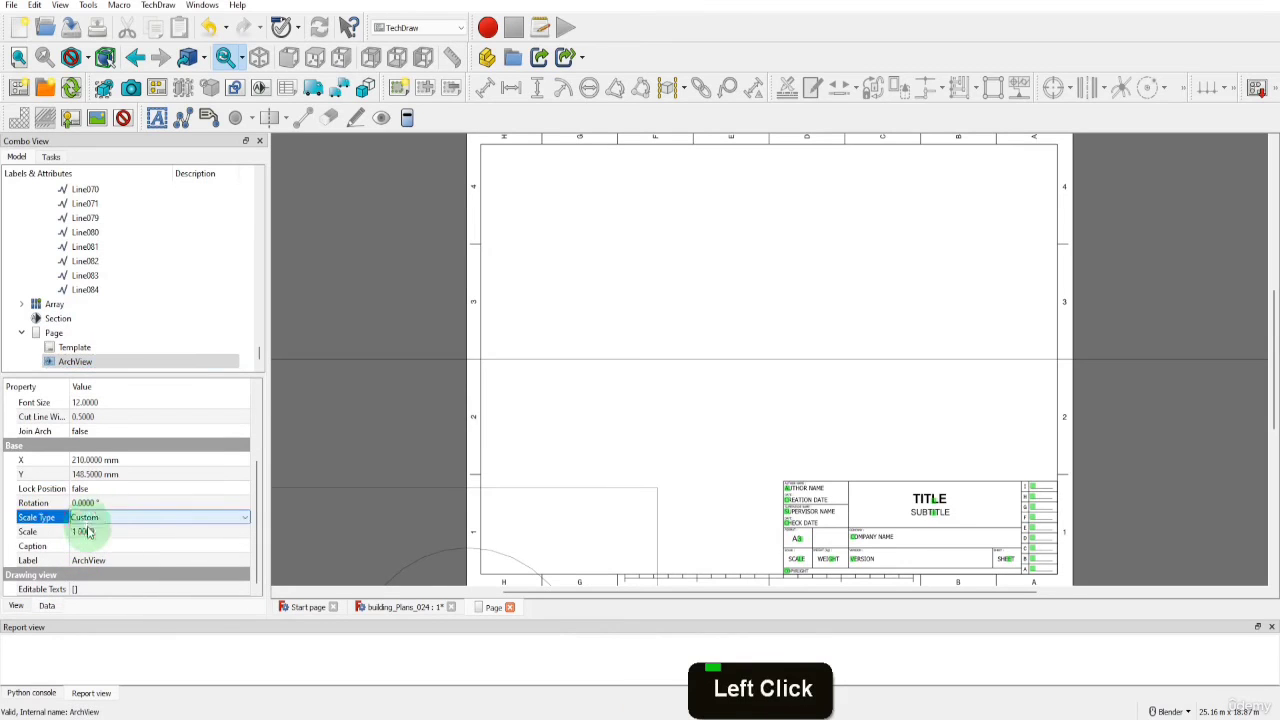
click(85, 530)
text(0)
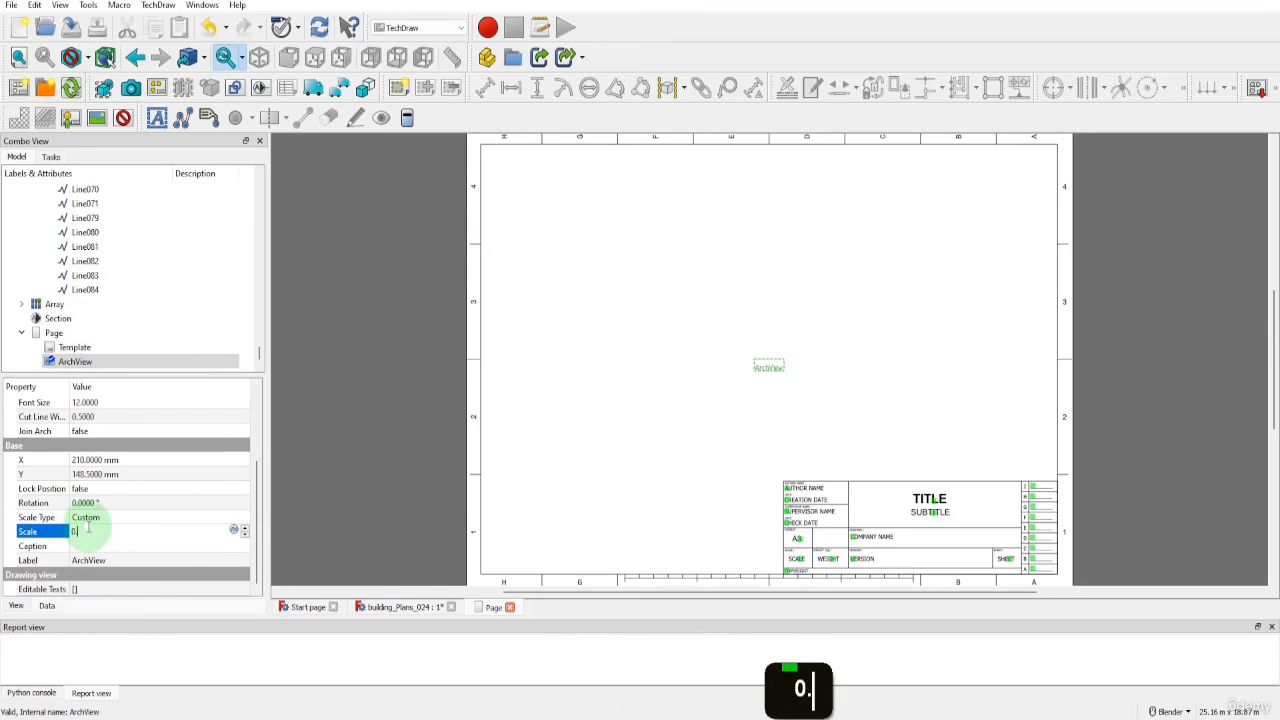
text(.015)
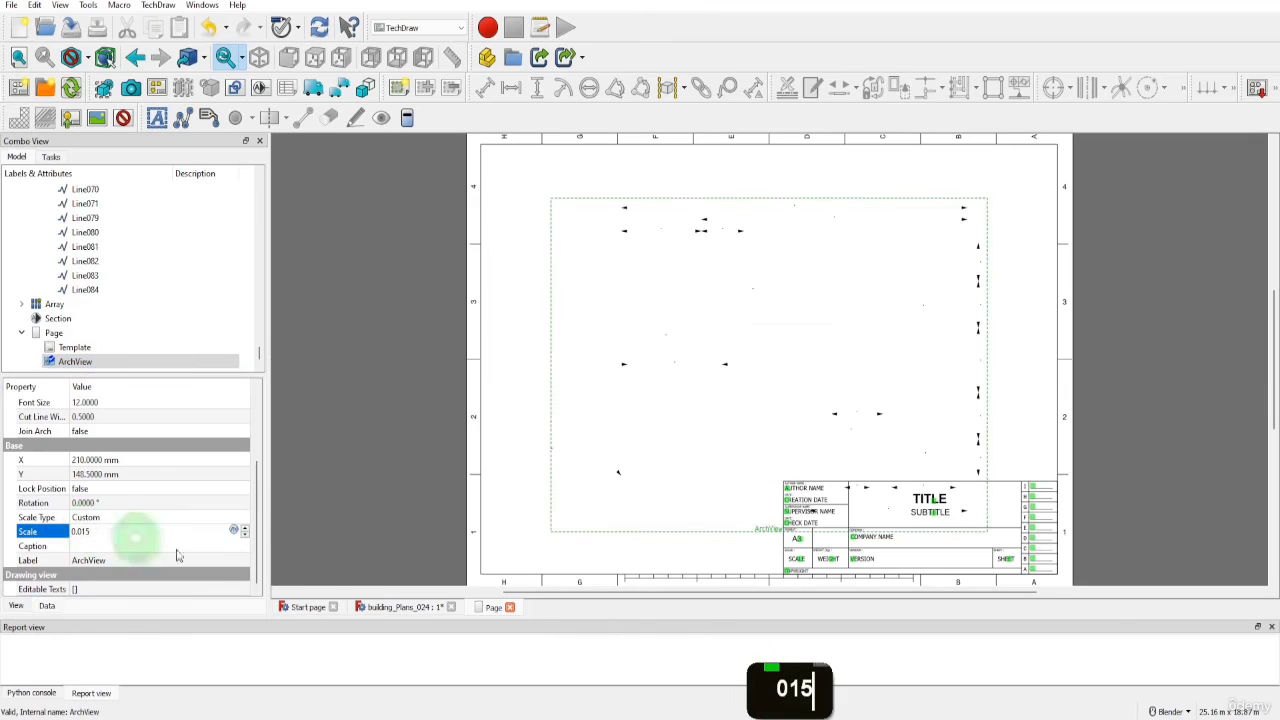
click(338, 522)
Set the Arch view's line width to 0.5
click(88, 363)
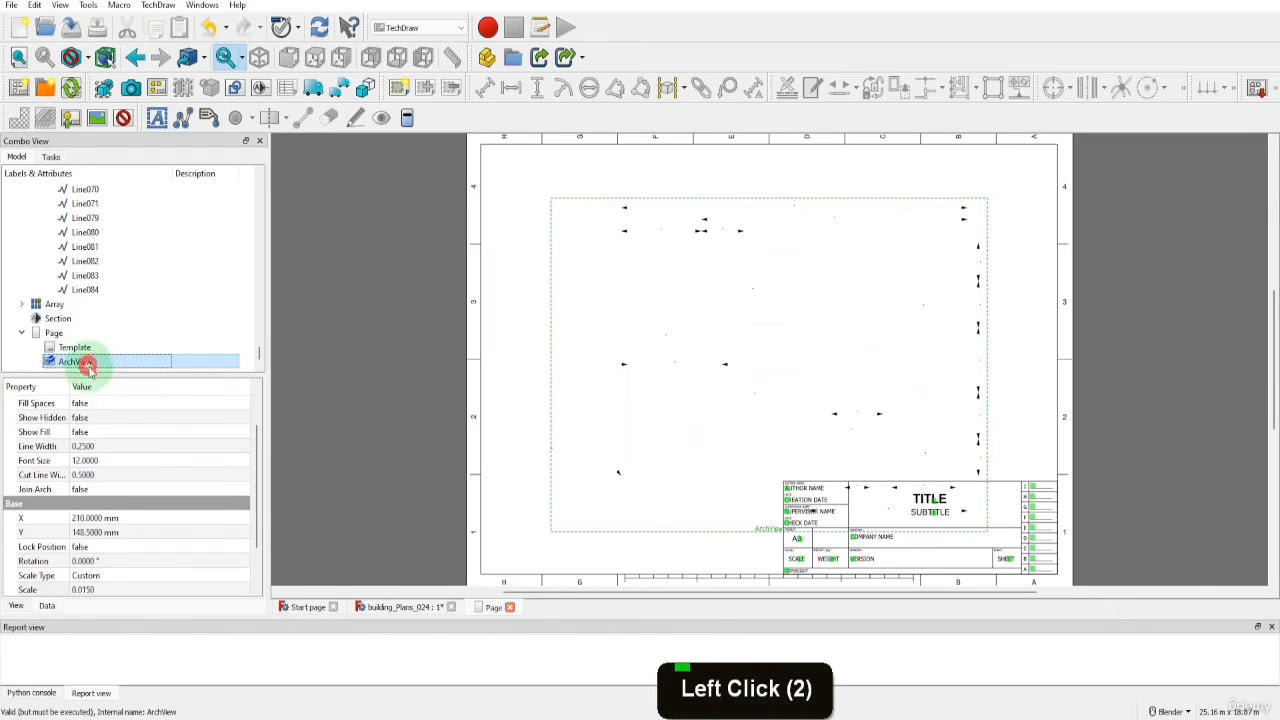
click(100, 446)
key(BackSpace)
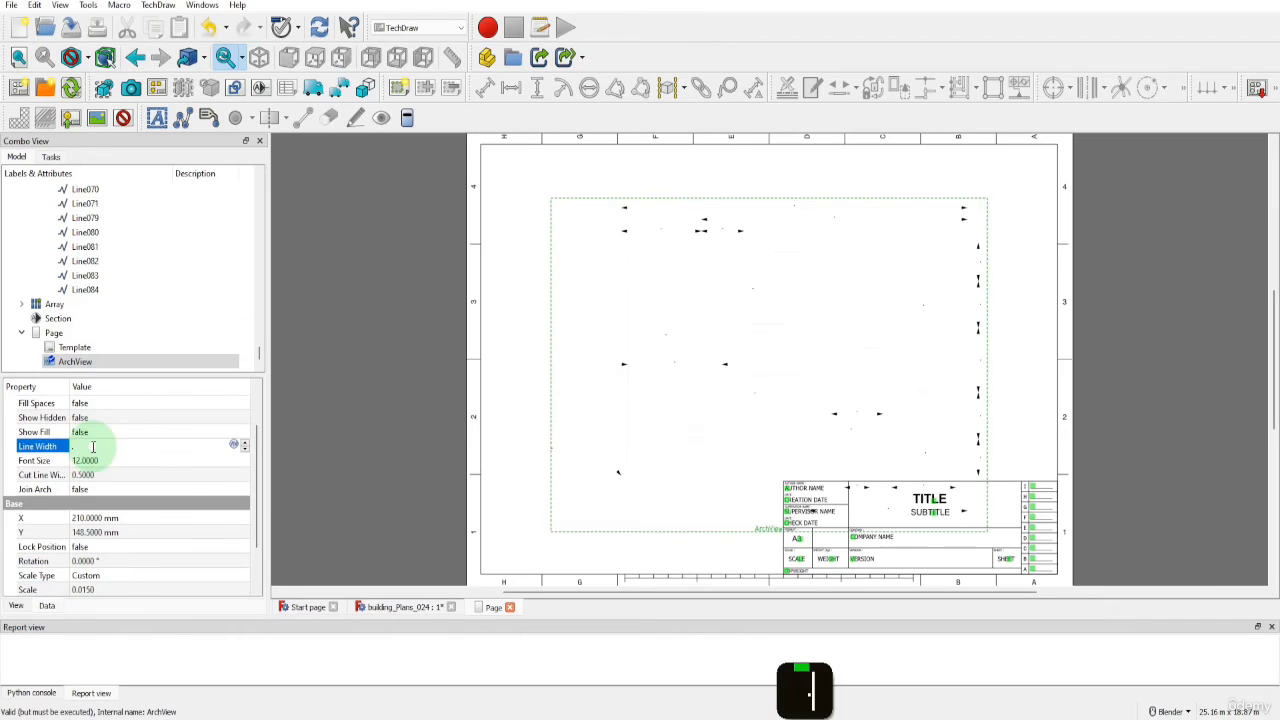
text(.5)
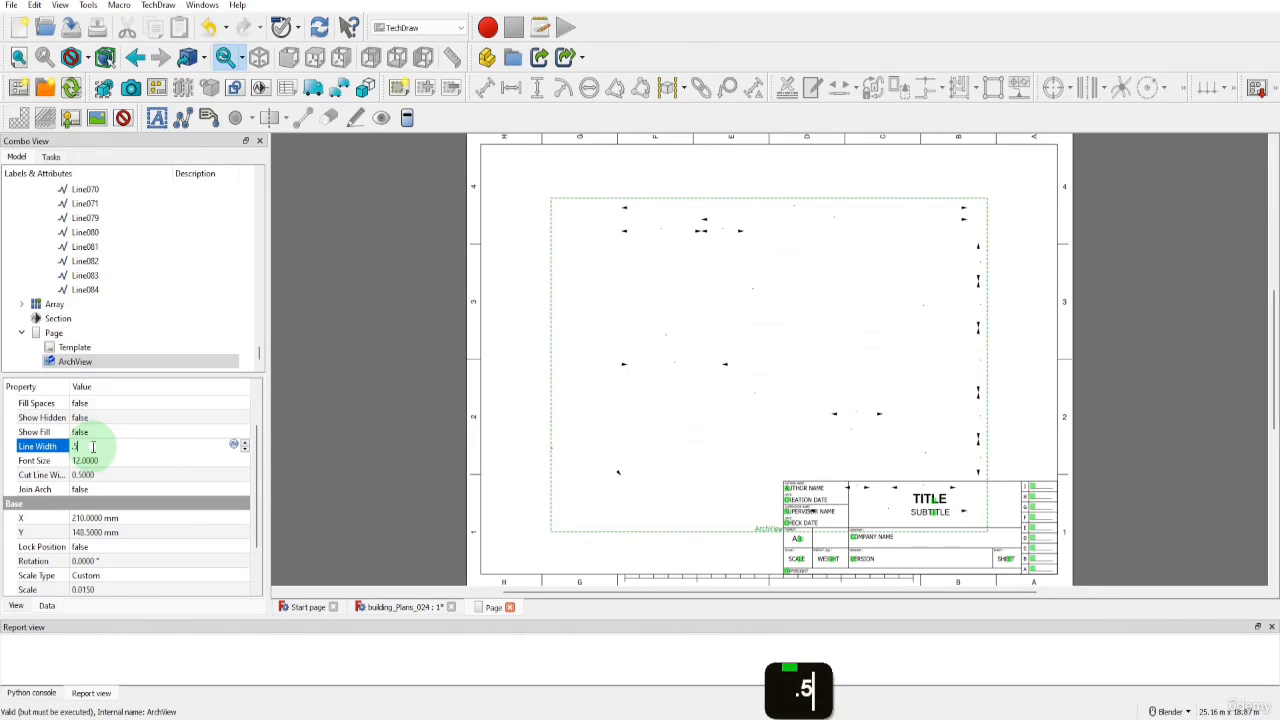
click(340, 476)
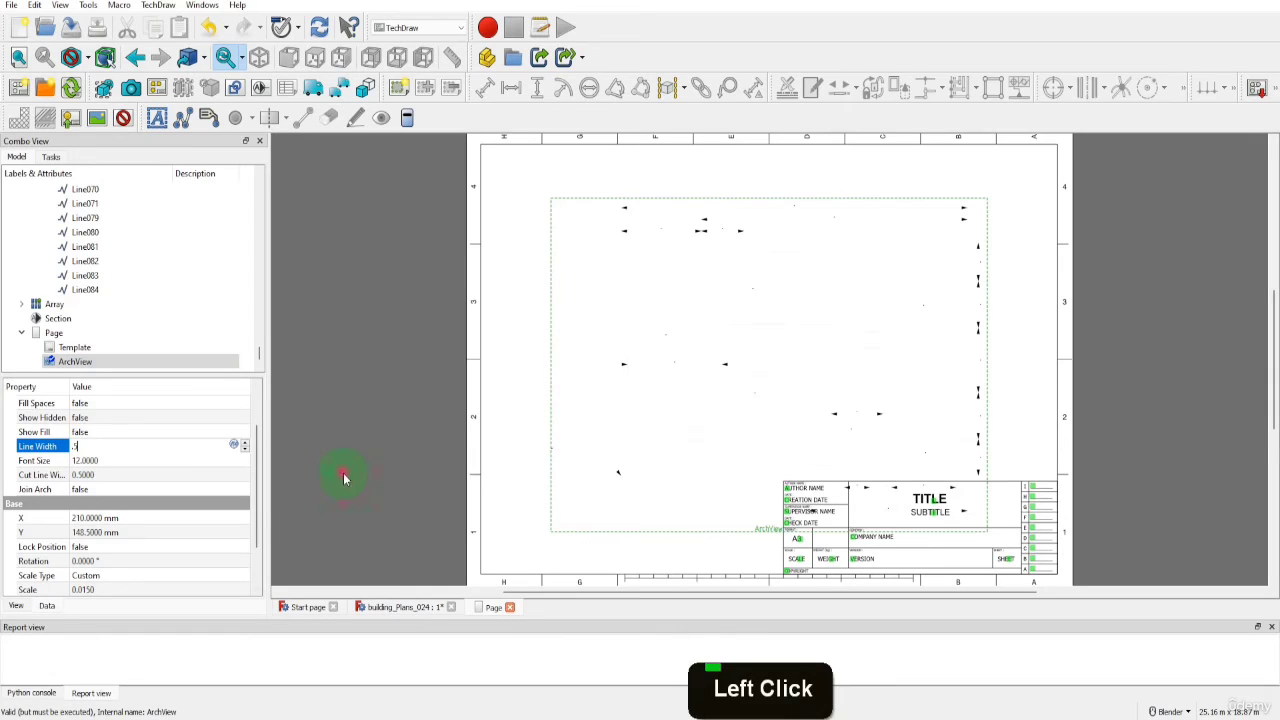
Move the floor plan view up the page to about X 204 mm, Y 175 mm, above the title block, and select the view
double_click(591, 532)
drag(758, 365, 750, 320)
drag(744, 313, 743, 317)
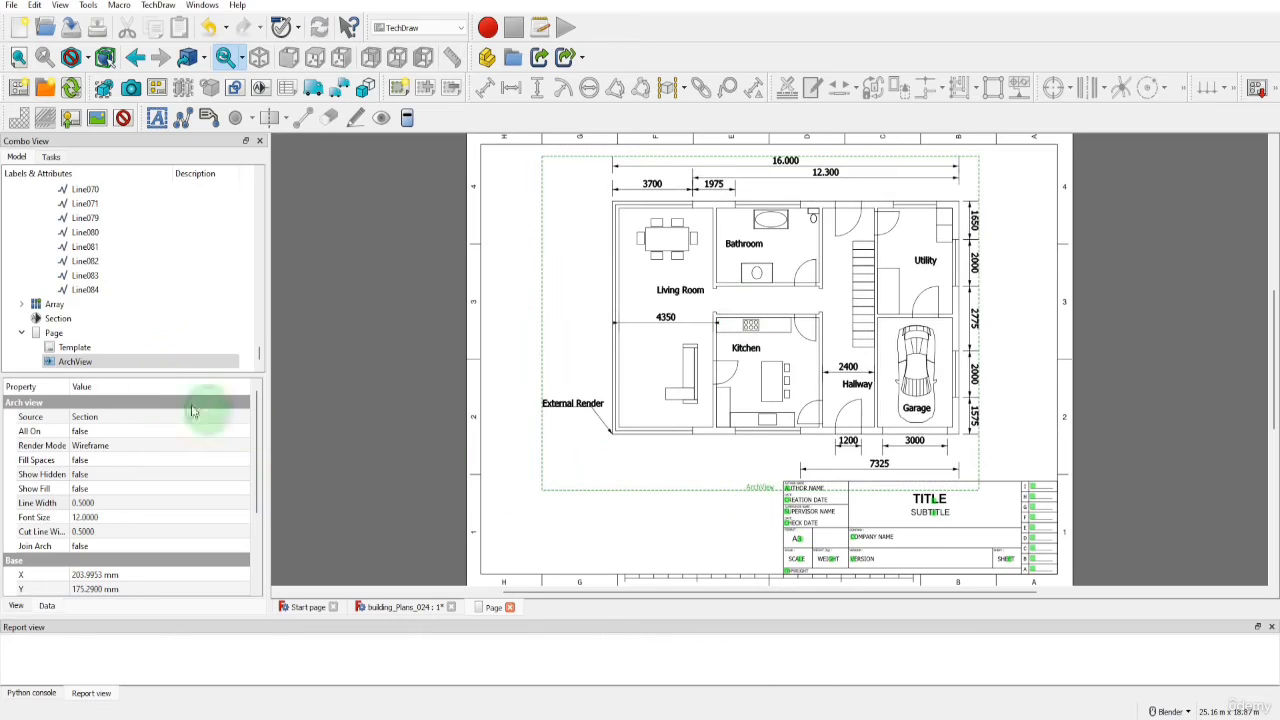
click(80, 364)
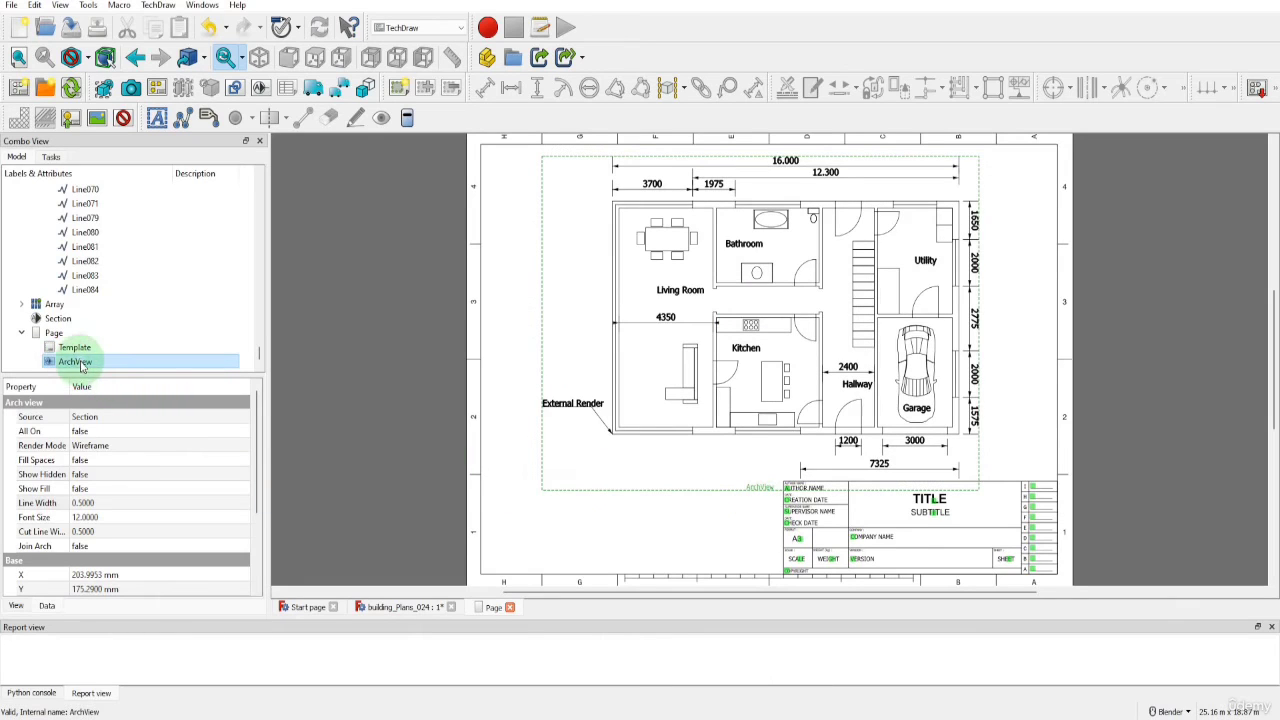
Rename the Arch view on the page as Top View
click(80, 364)
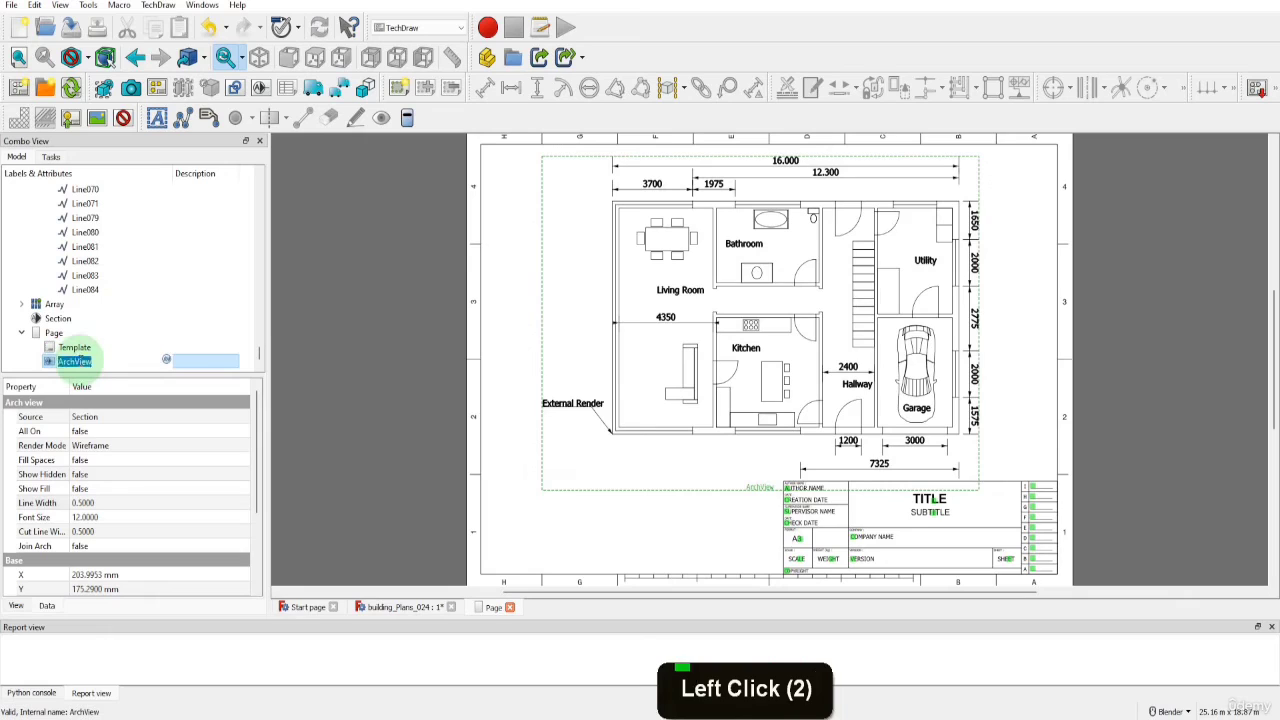
text(Top View)
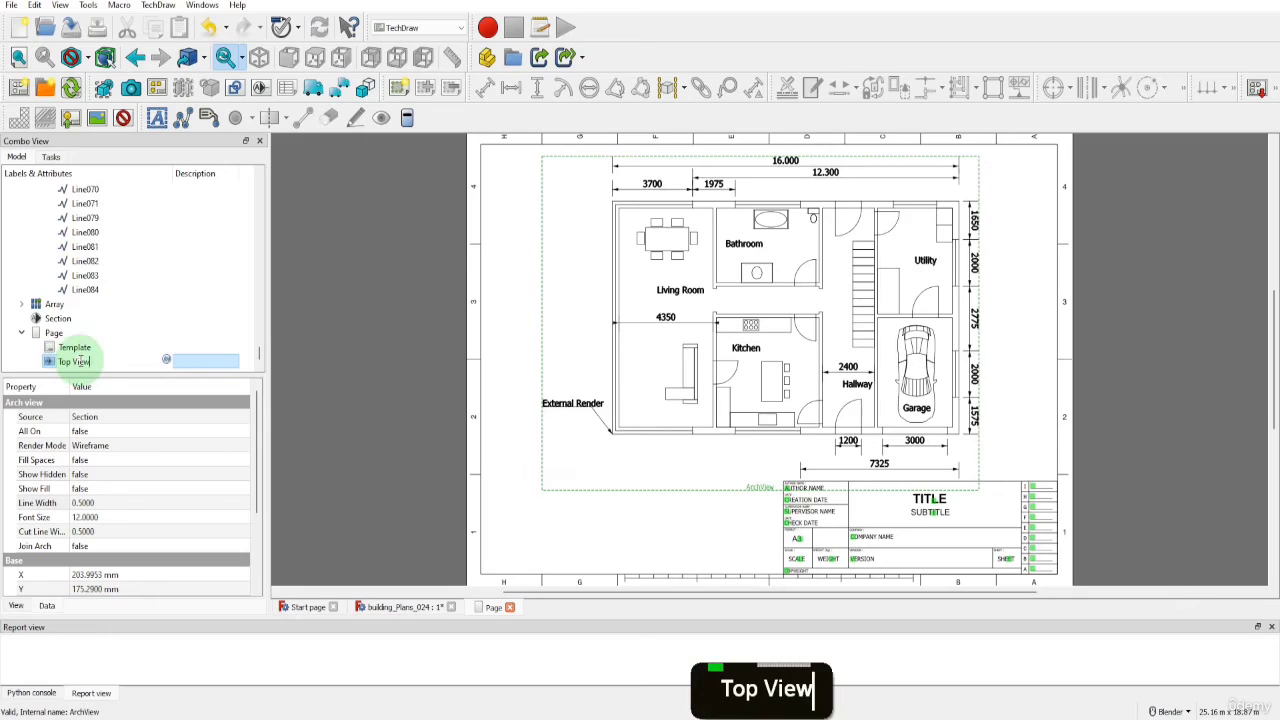
key(Return)
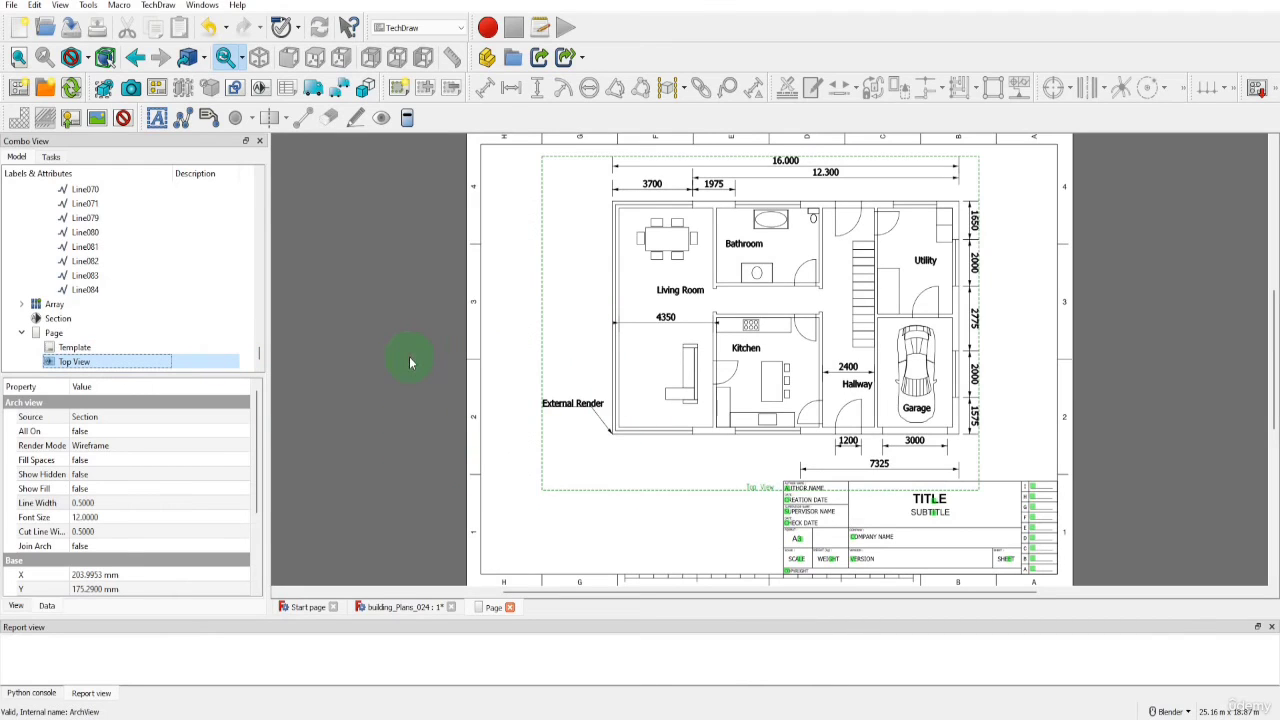
Start a PDF export of the page and create a folder named PDF in Project Folder as its destination
click(10, 6)
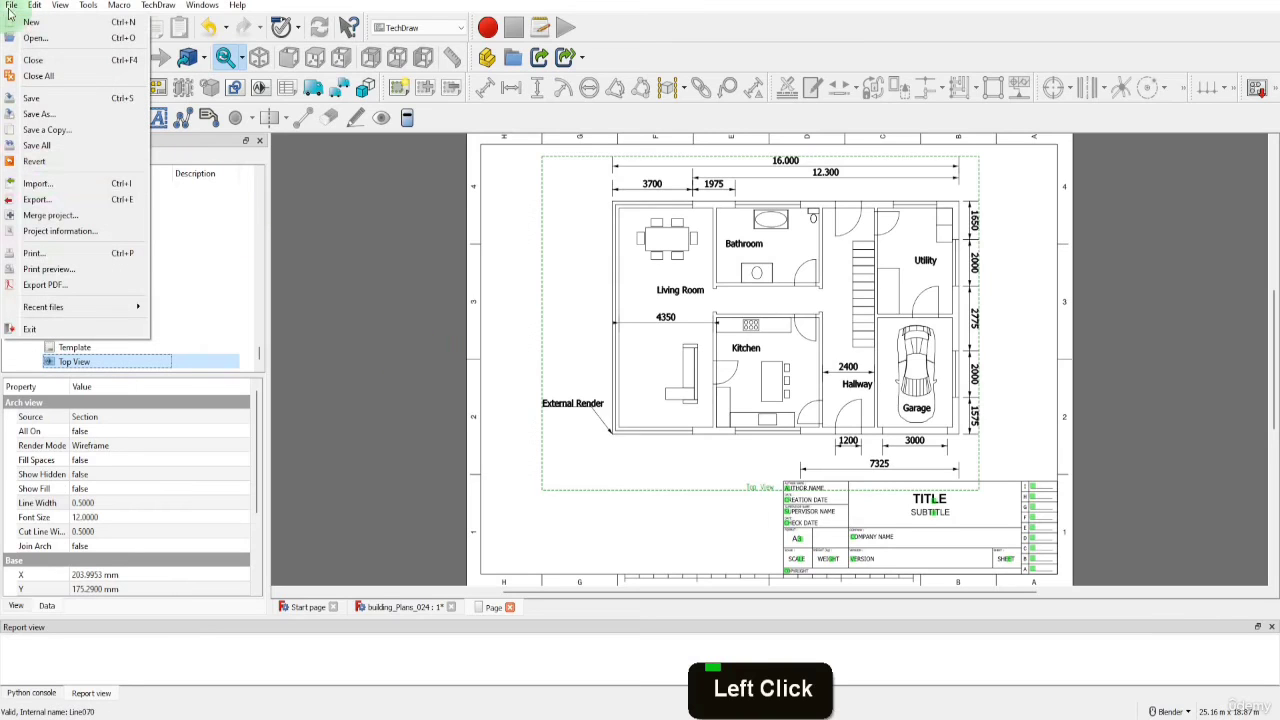
click(45, 289)
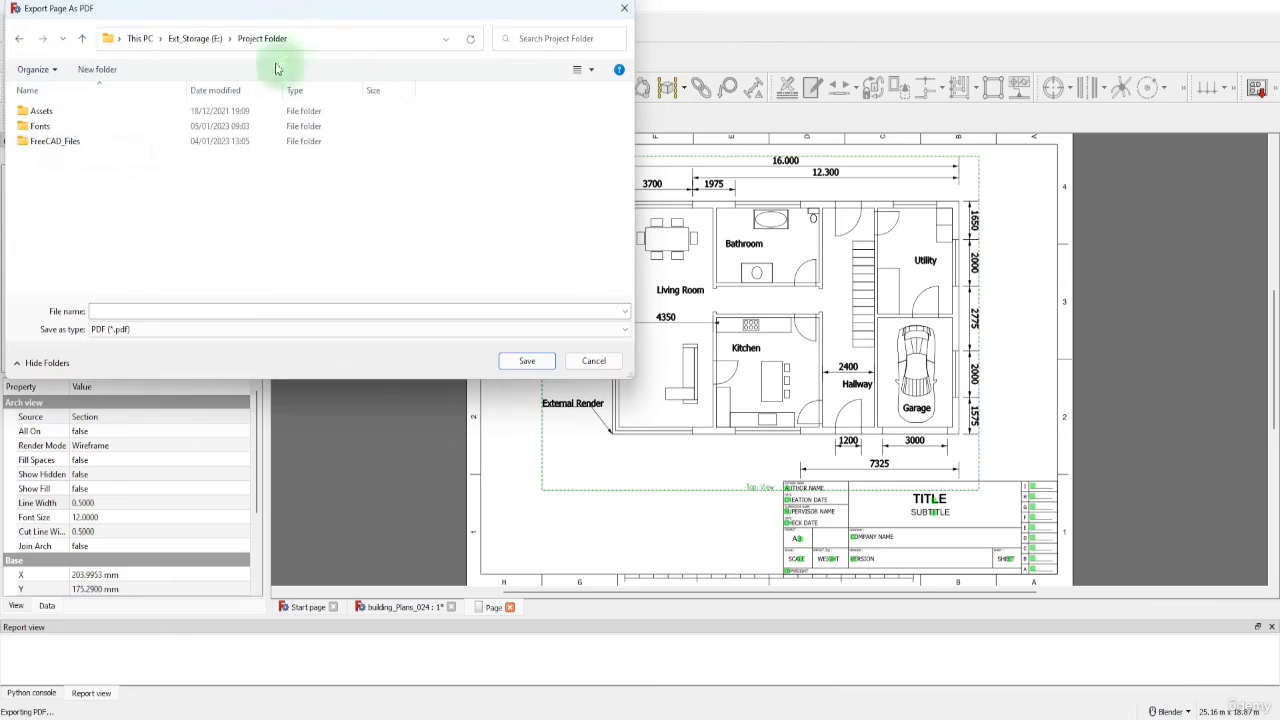
click(97, 69)
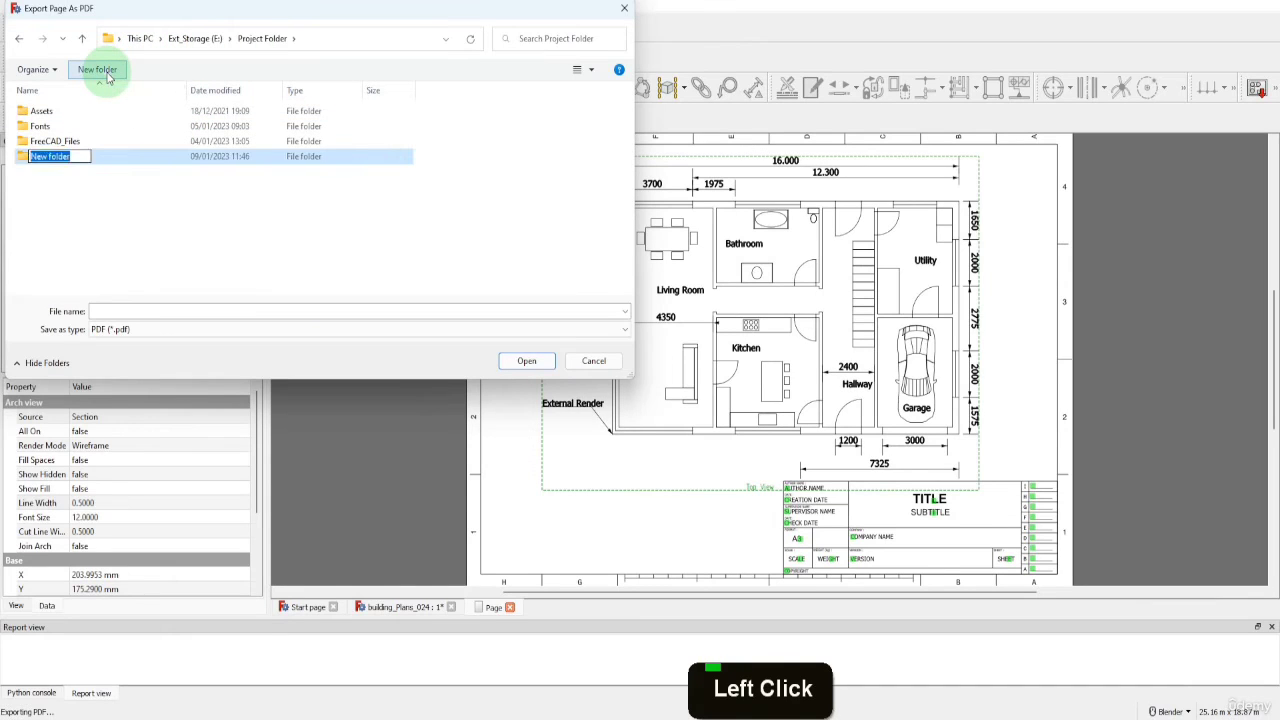
text(PDF)
key(Return)
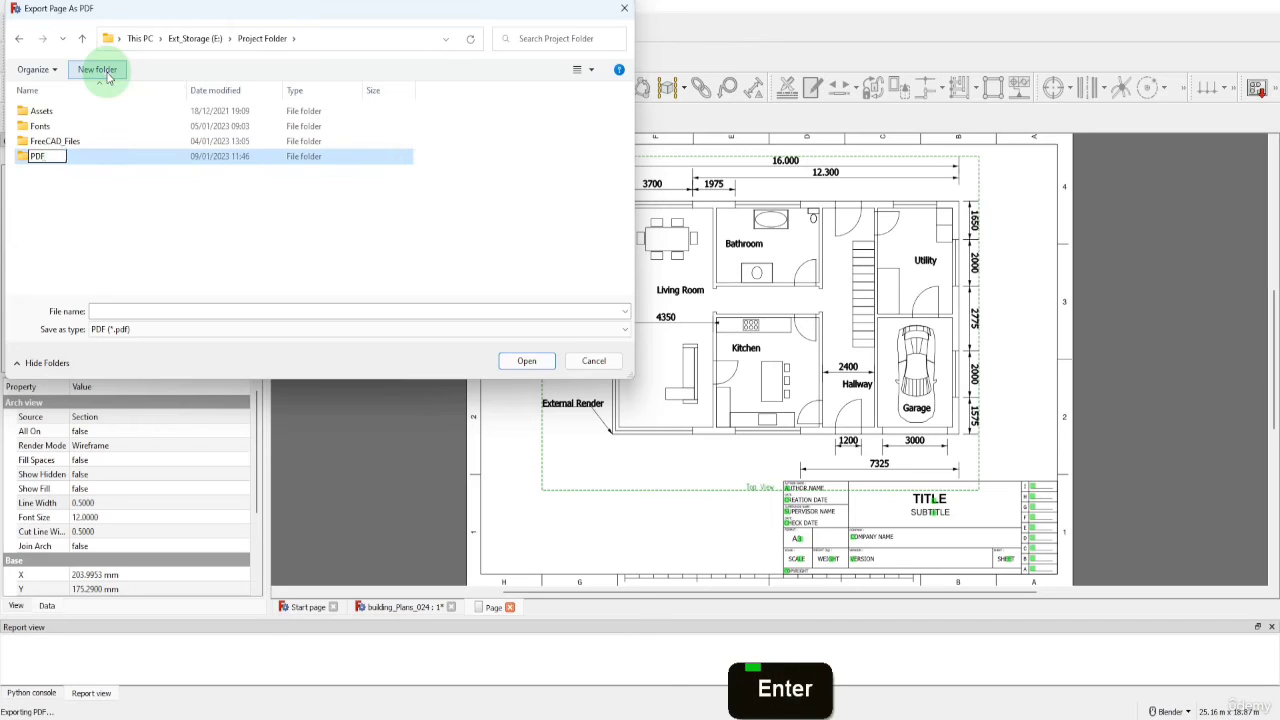
double_click(77, 160)
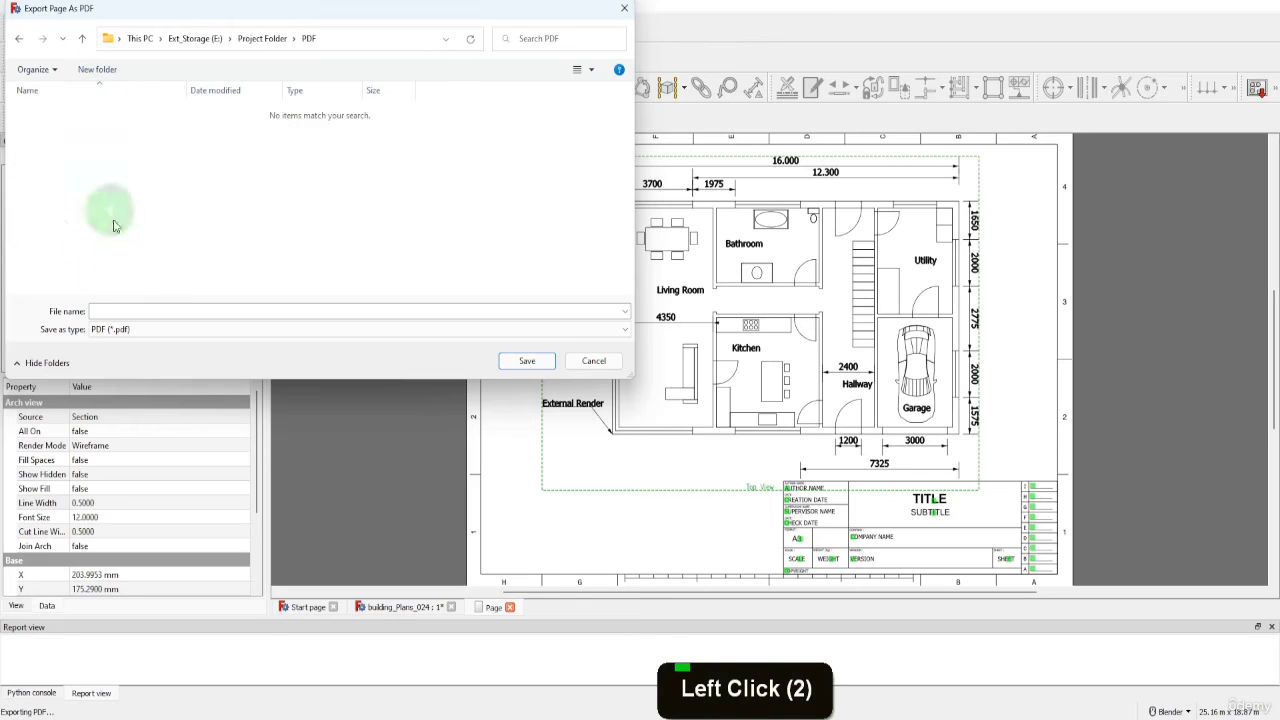
Save the exported page as House_Drawing in the PDF folder and view the resulting file in the browser
click(120, 311)
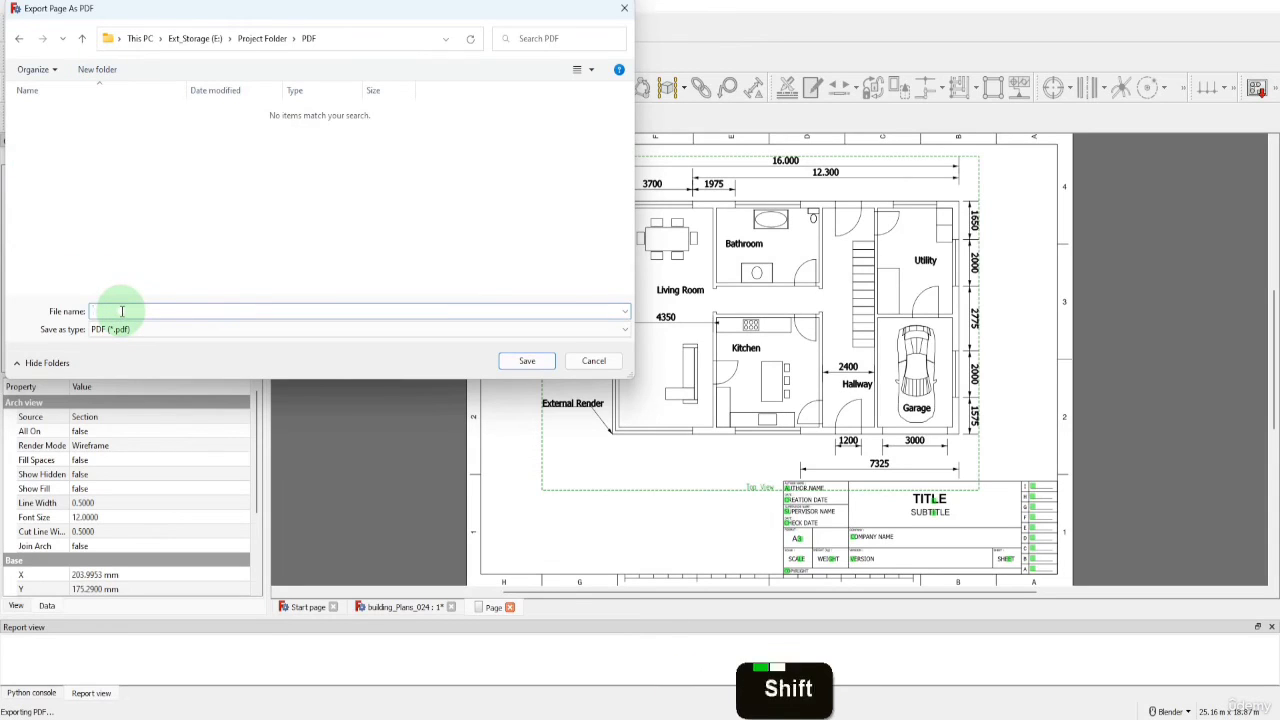
text(House_Drawing)
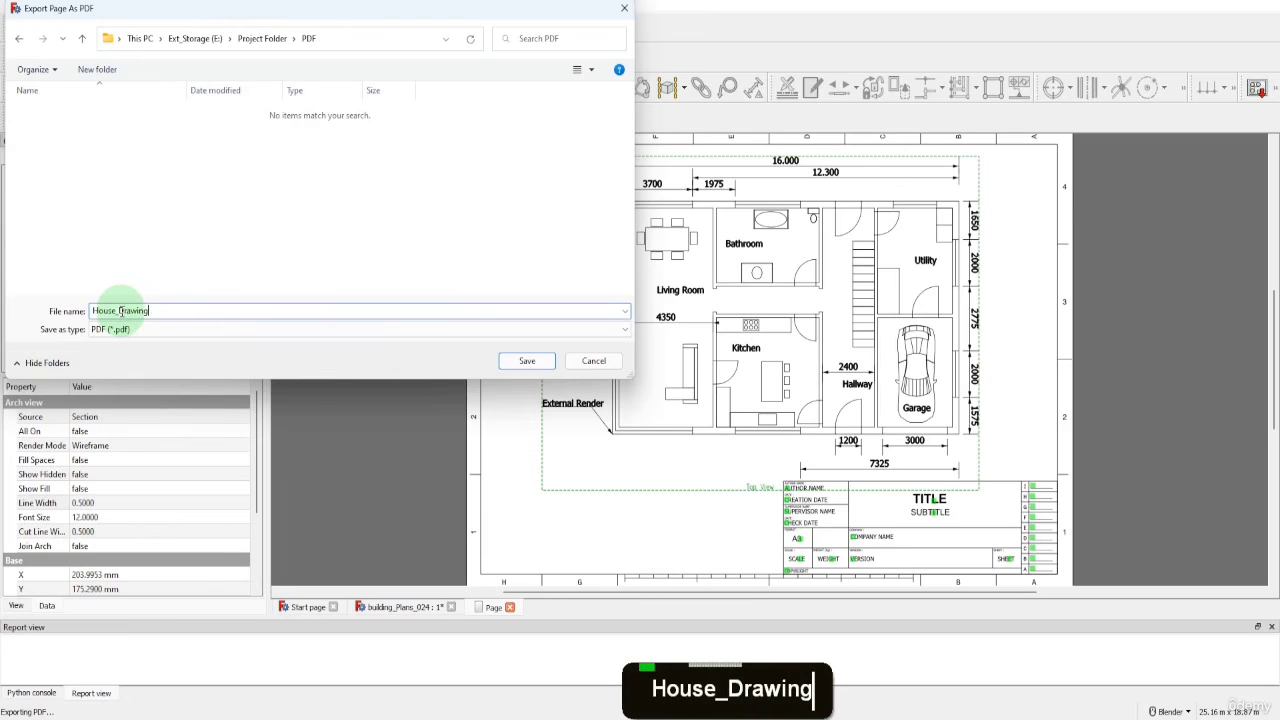
click(522, 364)
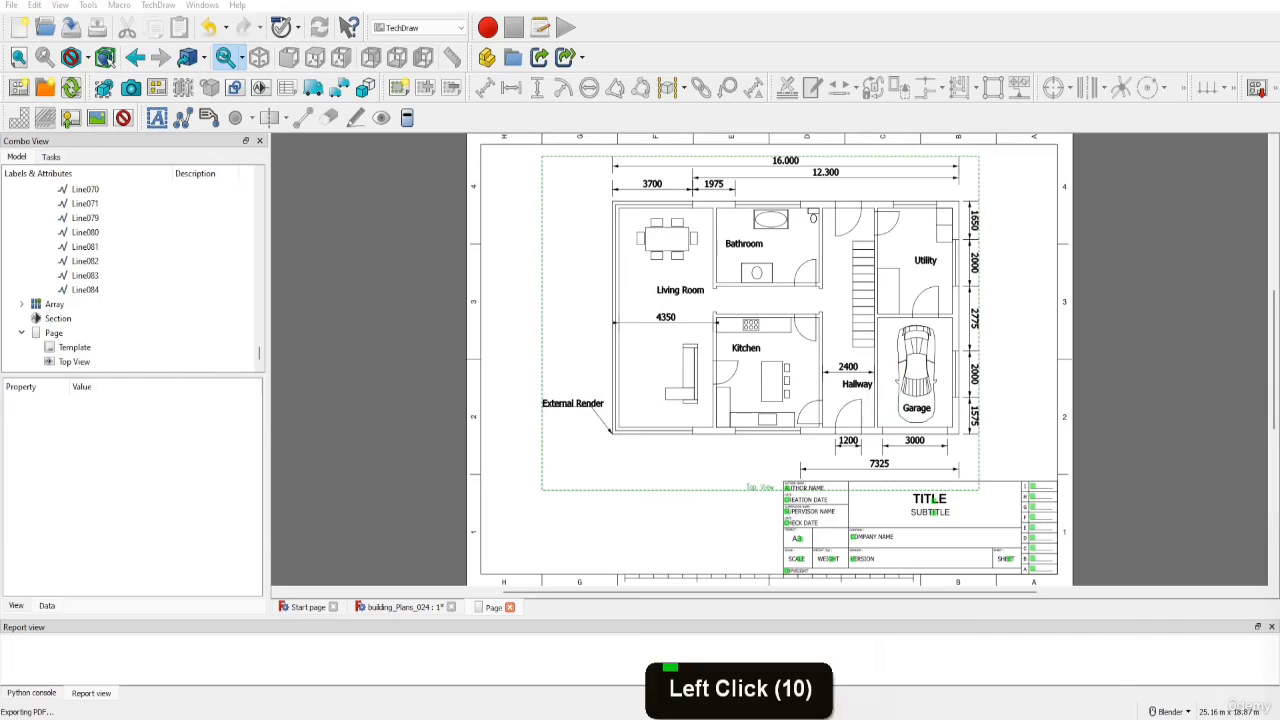
drag(1279, 42, 622, 1)
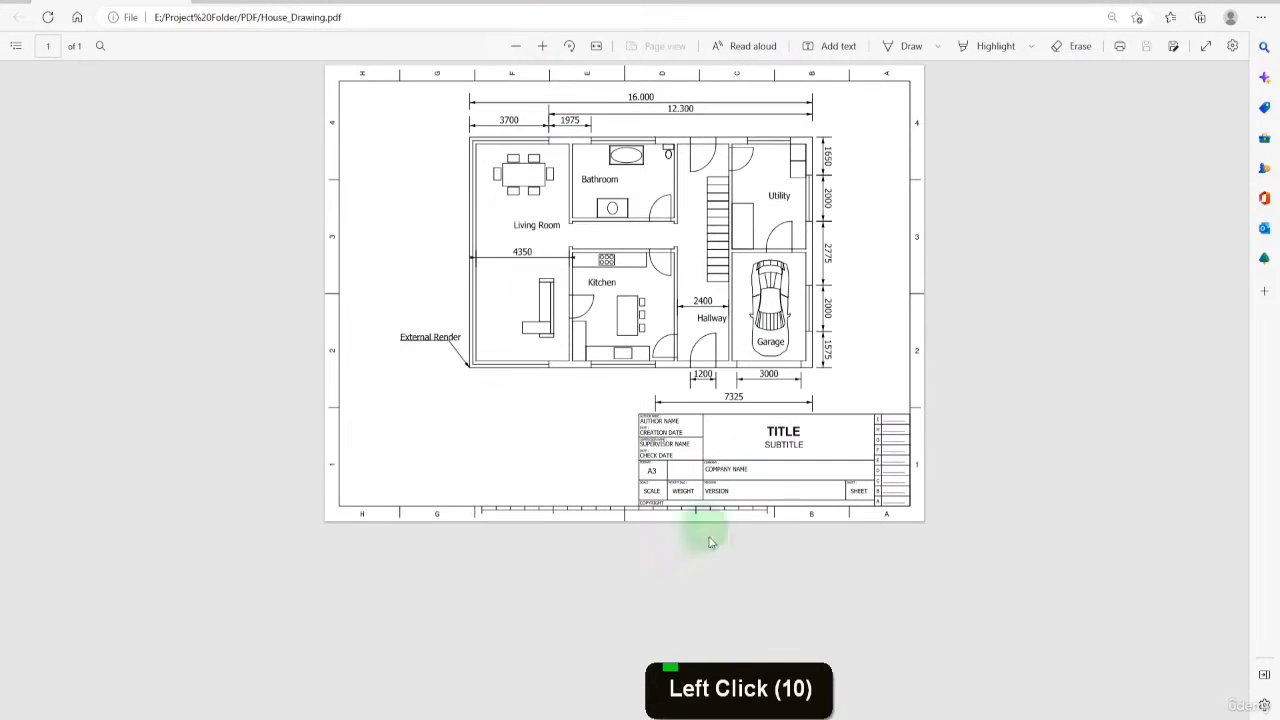
scroll(711, 580, down, 2)
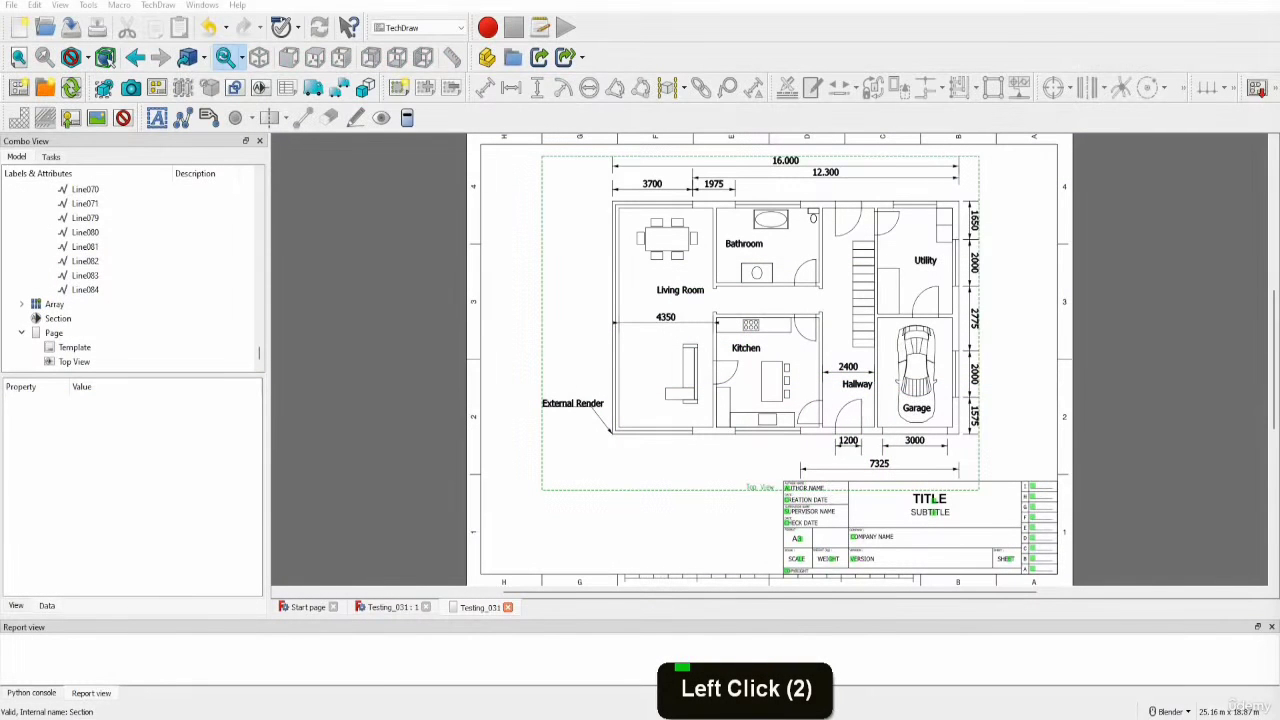
Collapse the Dimensions layer in the model tree and hide it
click(727, 322)
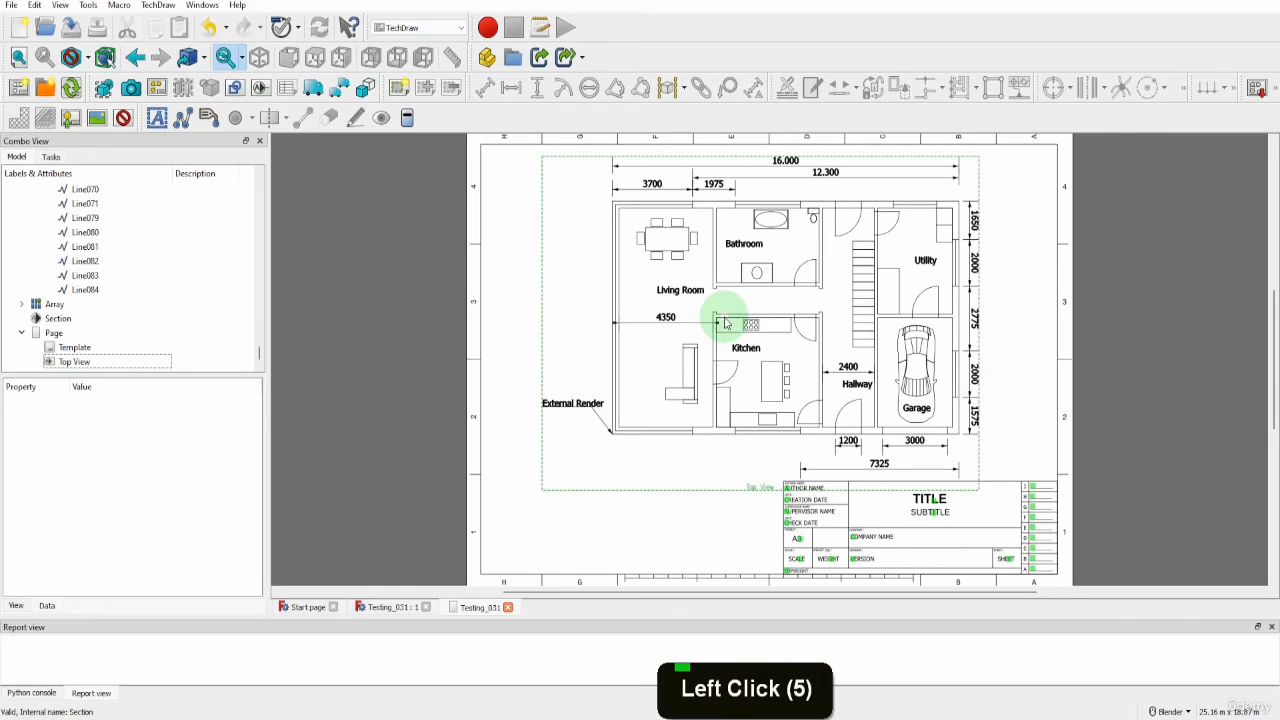
scroll(190, 302, down, 2)
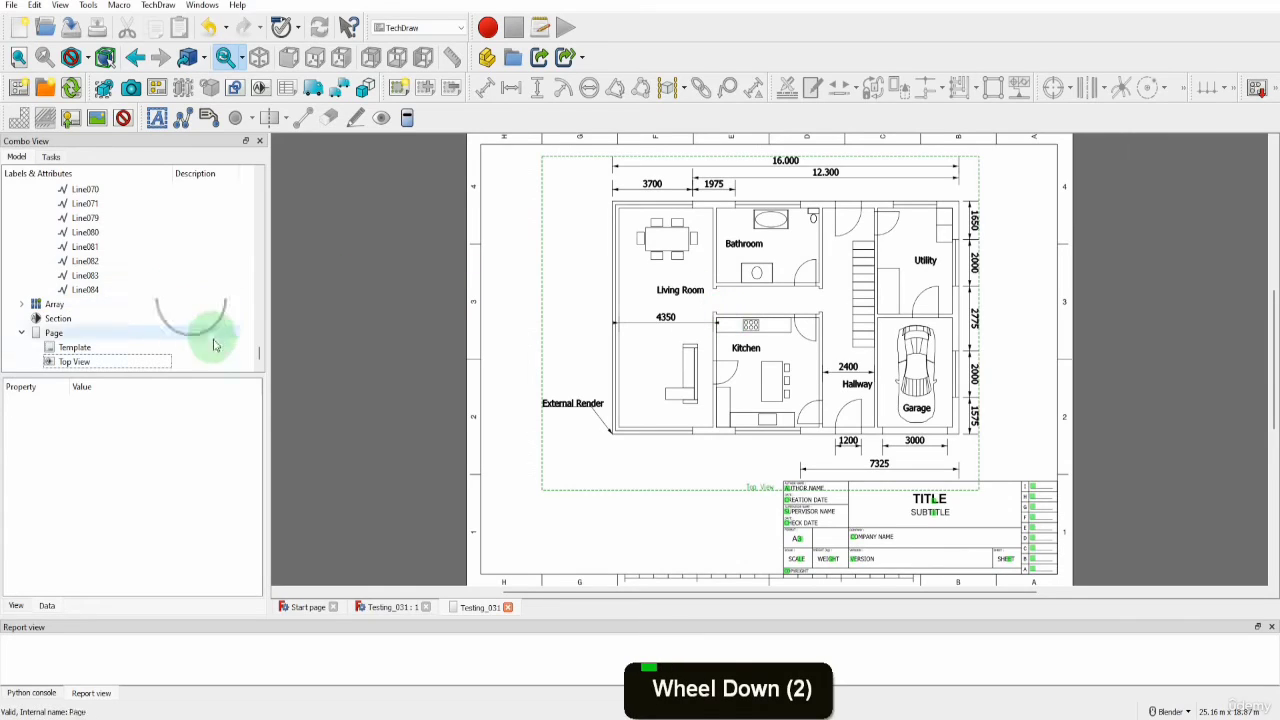
drag(255, 355, 260, 183)
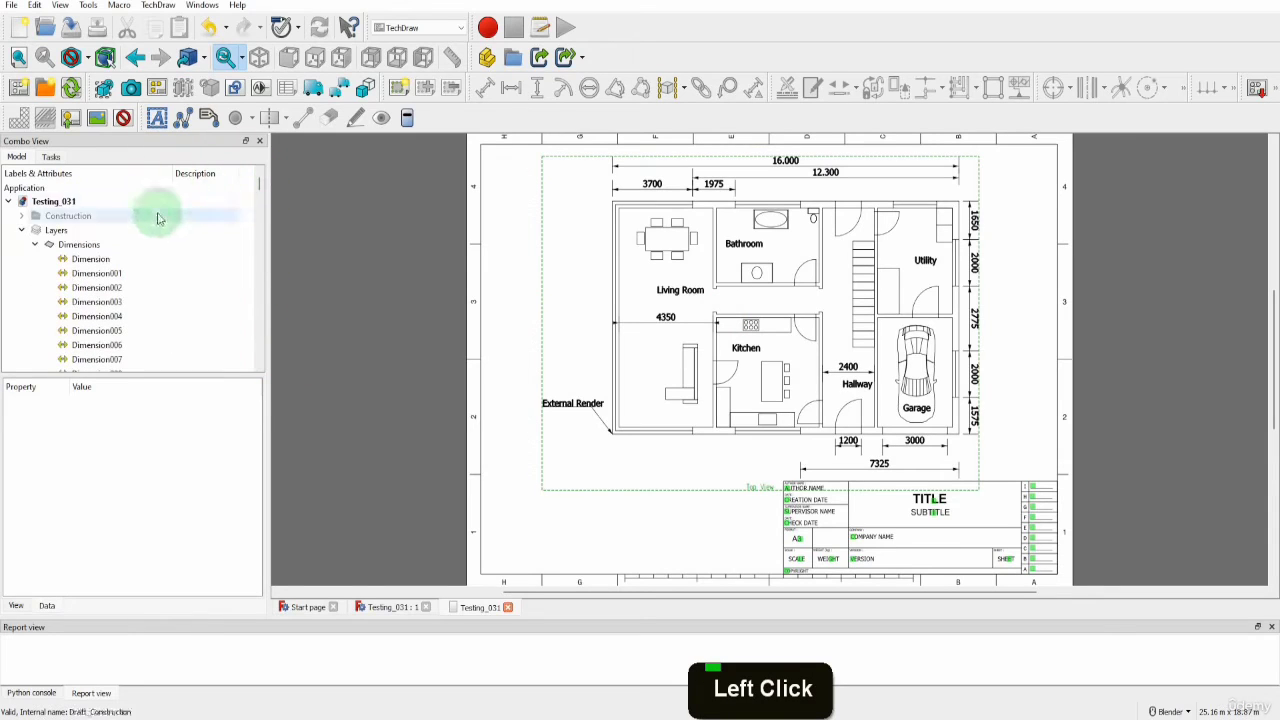
click(35, 245)
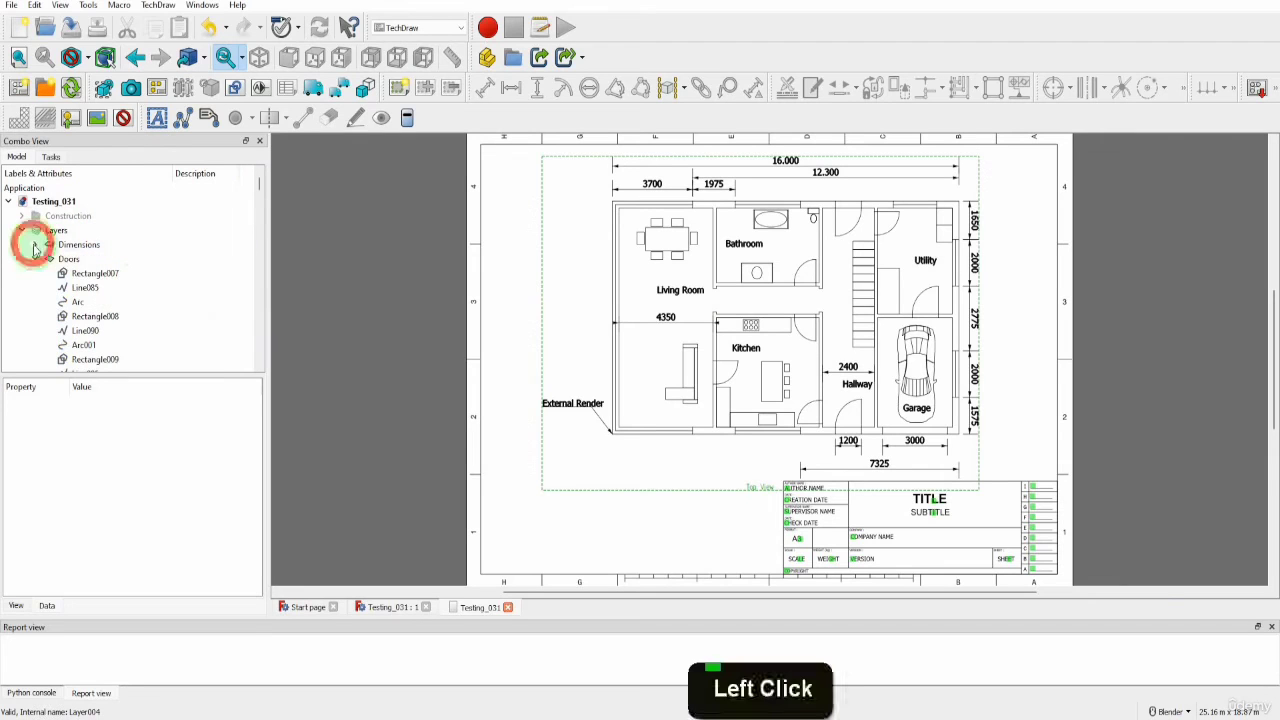
click(86, 245)
key(space)
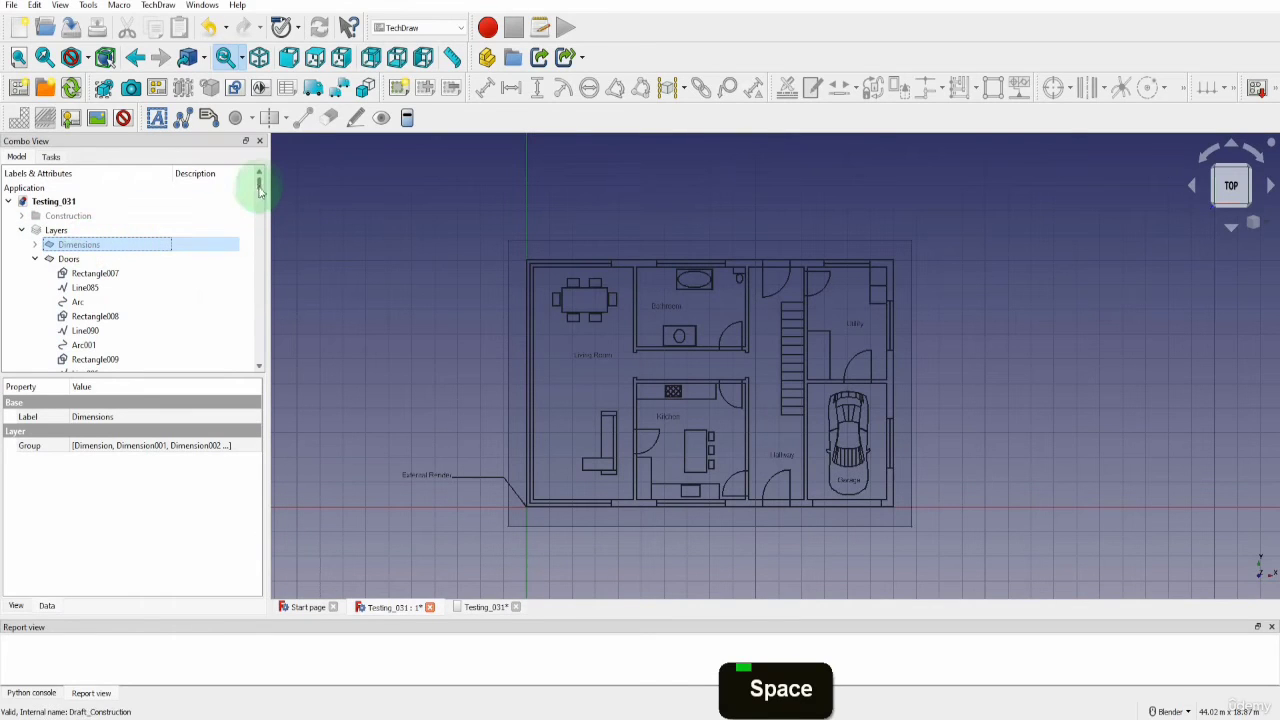
Collapse the Page entry in the model tree and hide the Section plane
drag(259, 185, 254, 368)
click(95, 367)
click(22, 333)
click(55, 348)
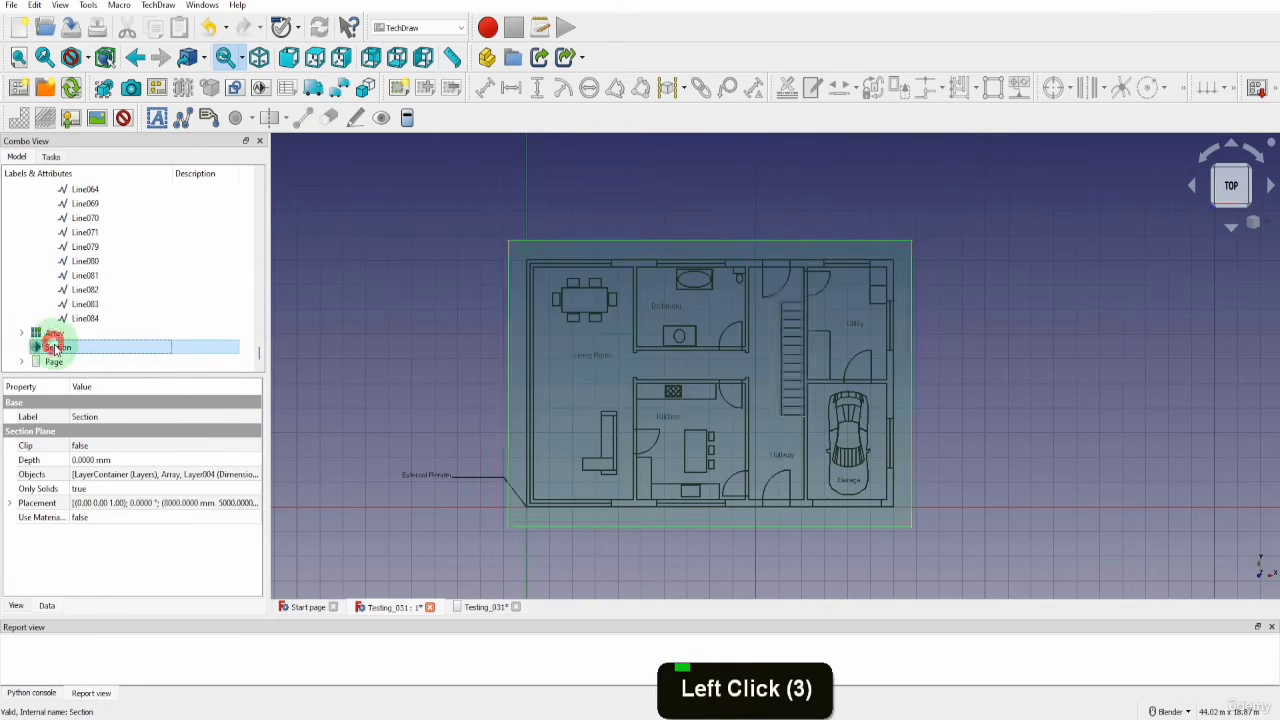
key(space)
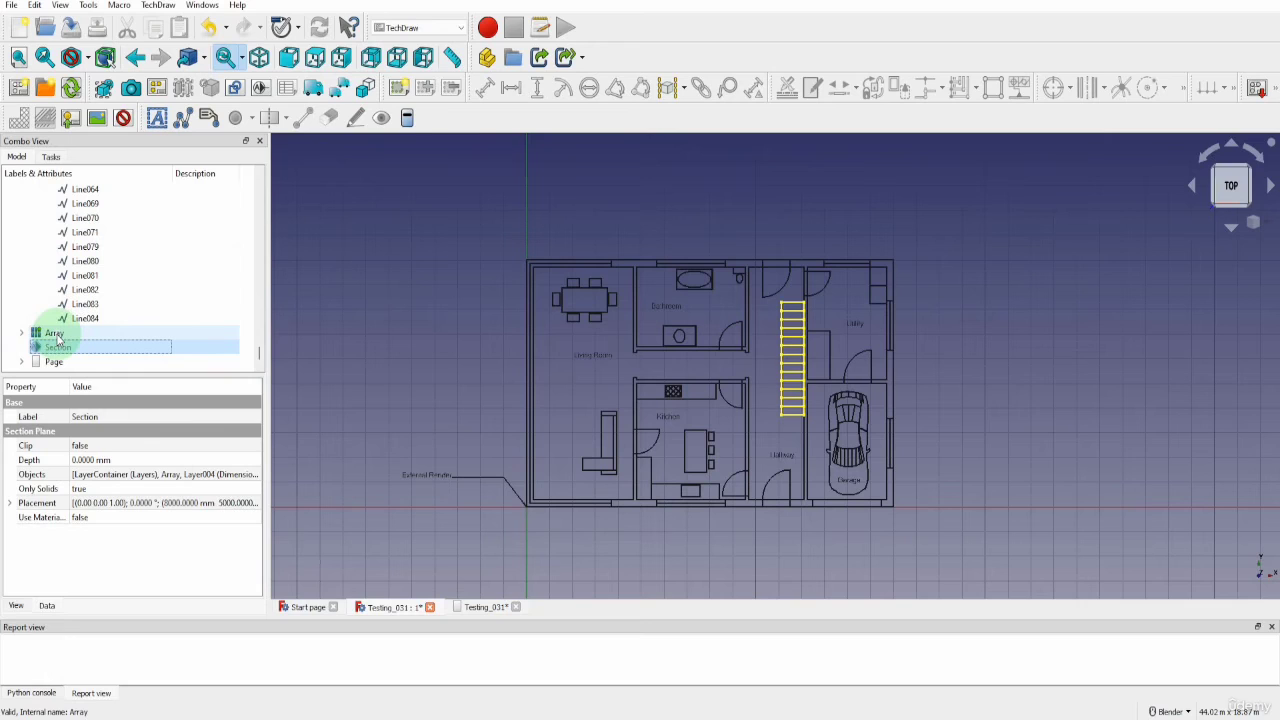
Select everything in the model tree from the stair Array up to the Doors layer
click(57, 338)
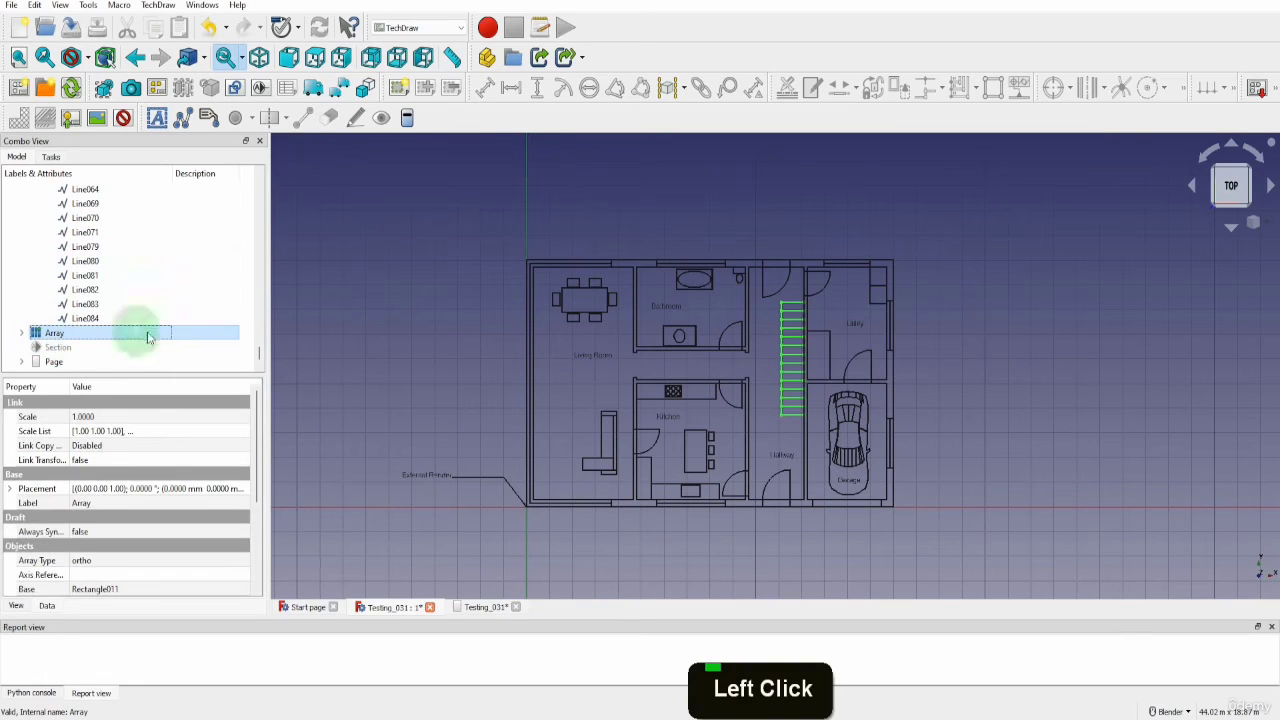
click(258, 357)
drag(258, 357, 273, 181)
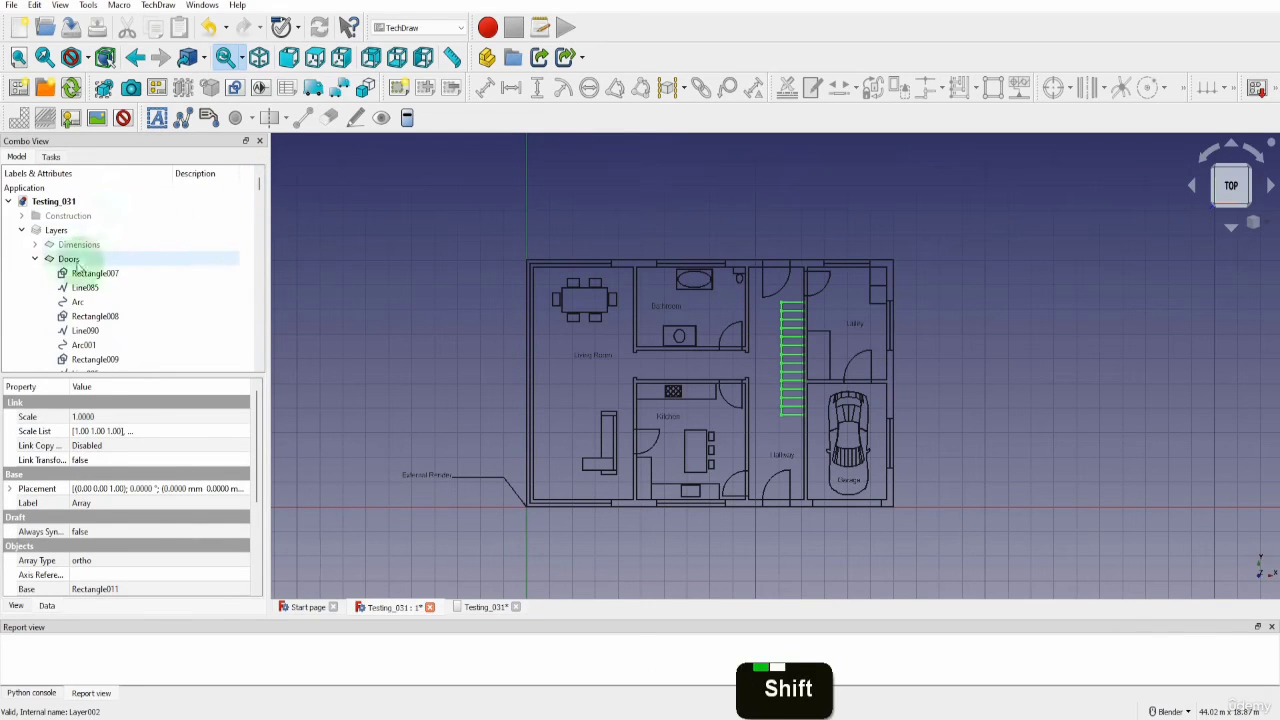
shift+click(68, 260)
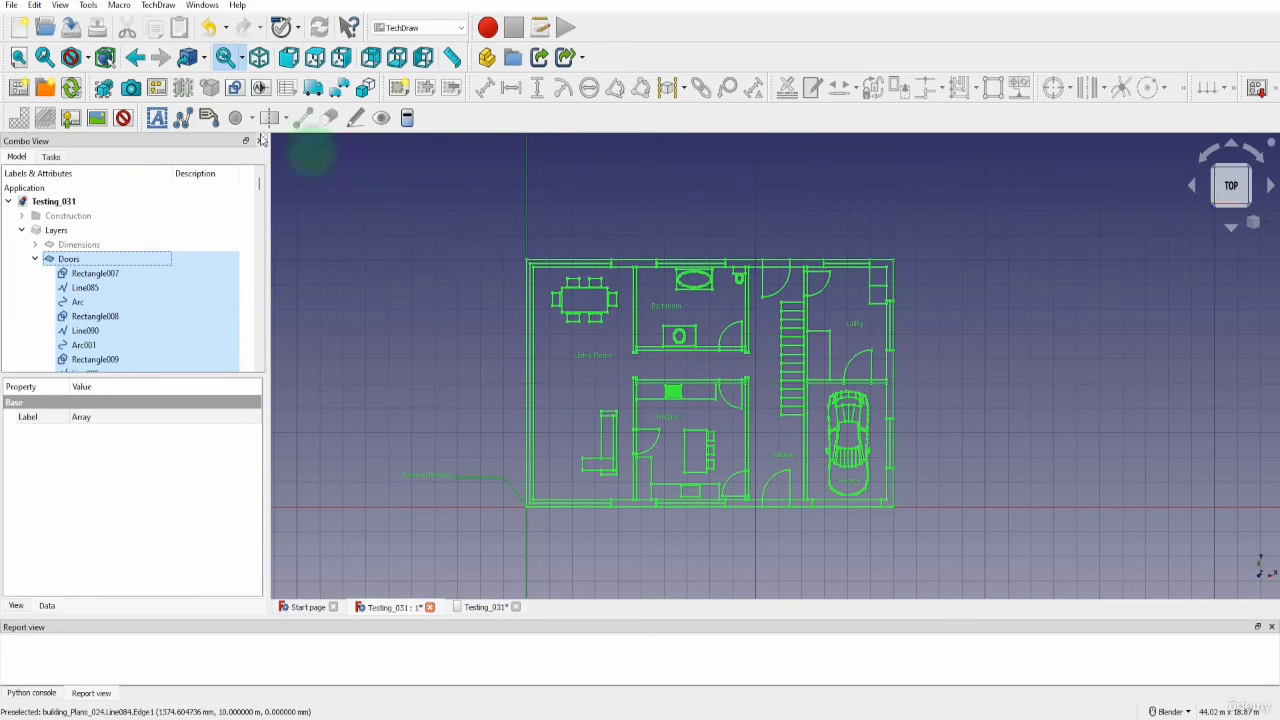
Start exporting the selected objects and create a folder named DXF in Project Folder as the destination
click(12, 5)
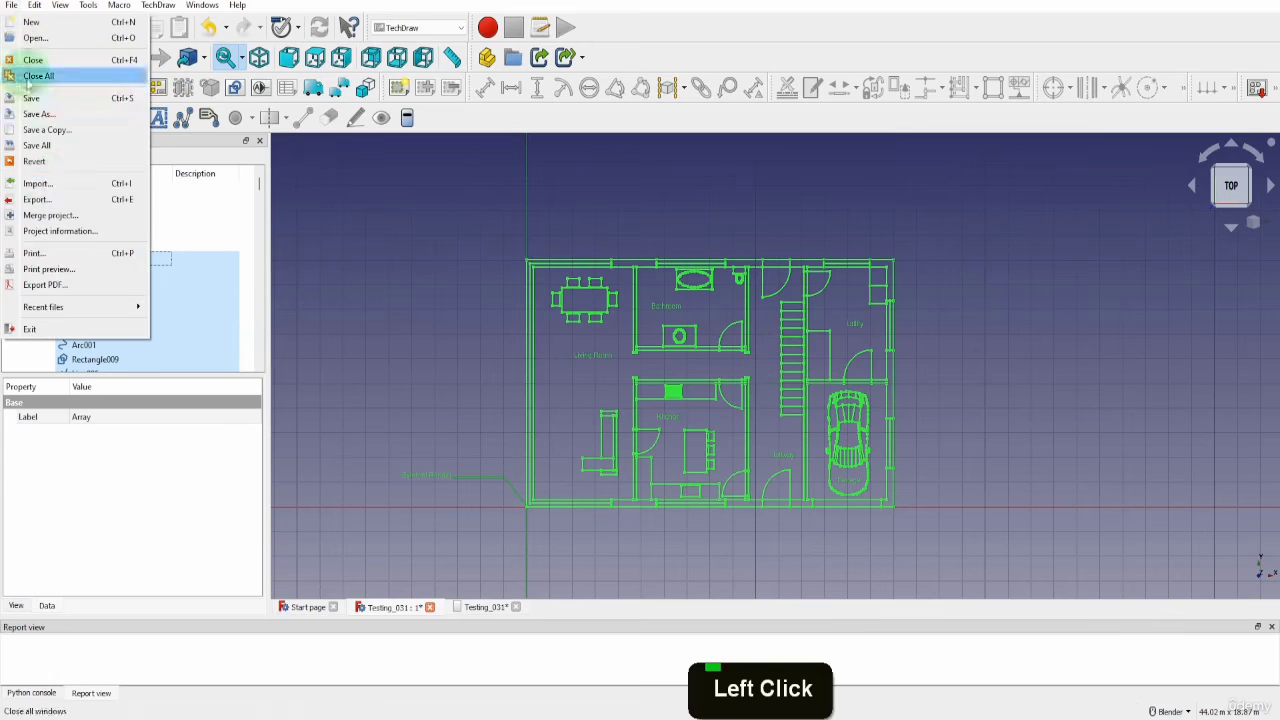
click(50, 199)
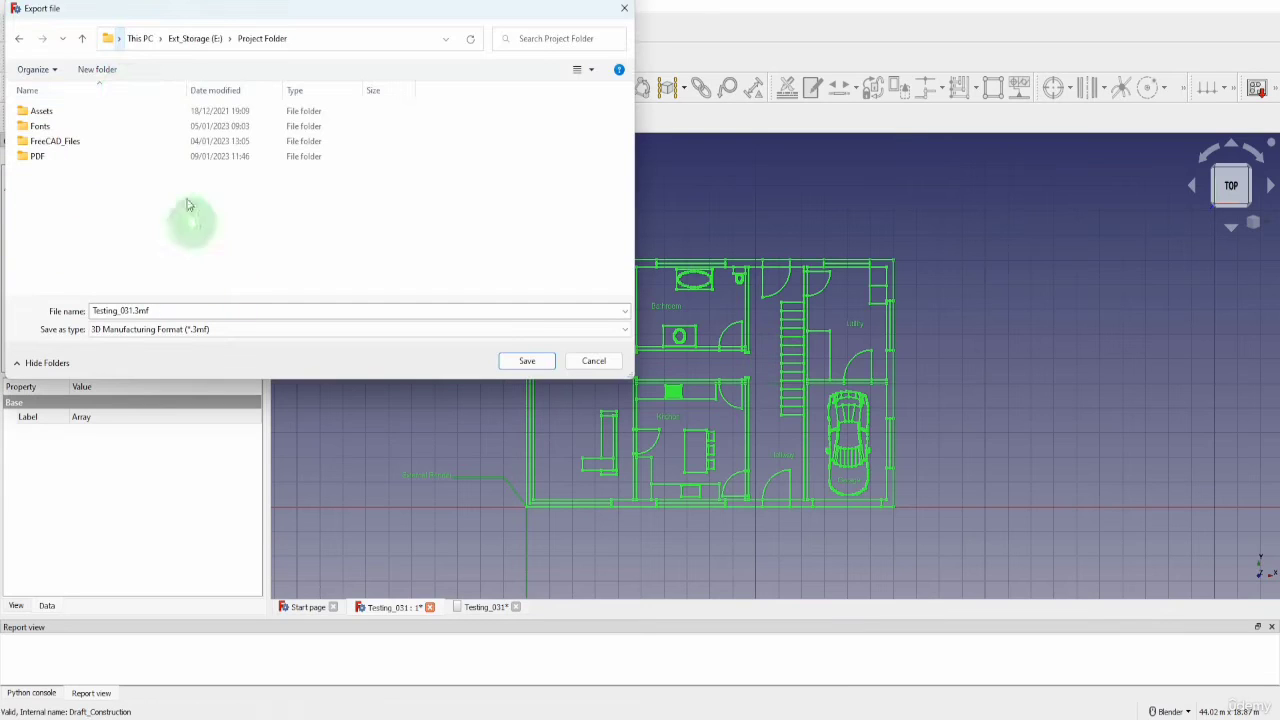
click(98, 70)
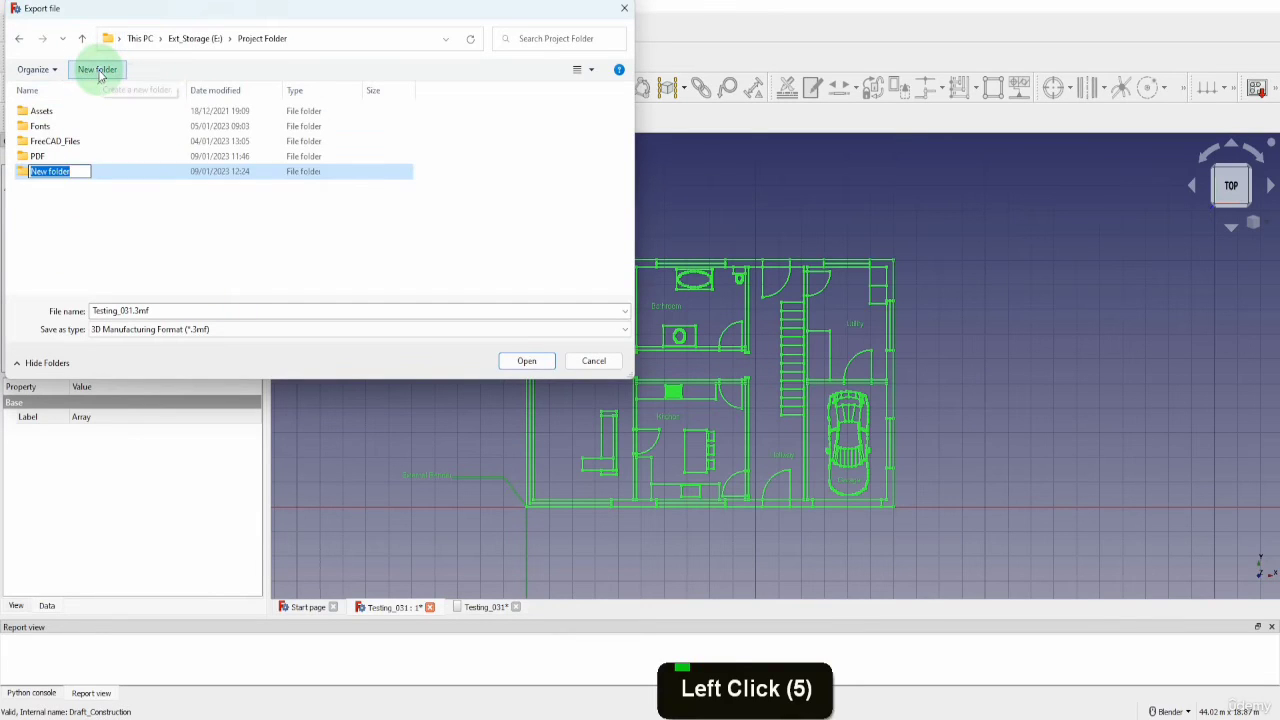
text(DXF)
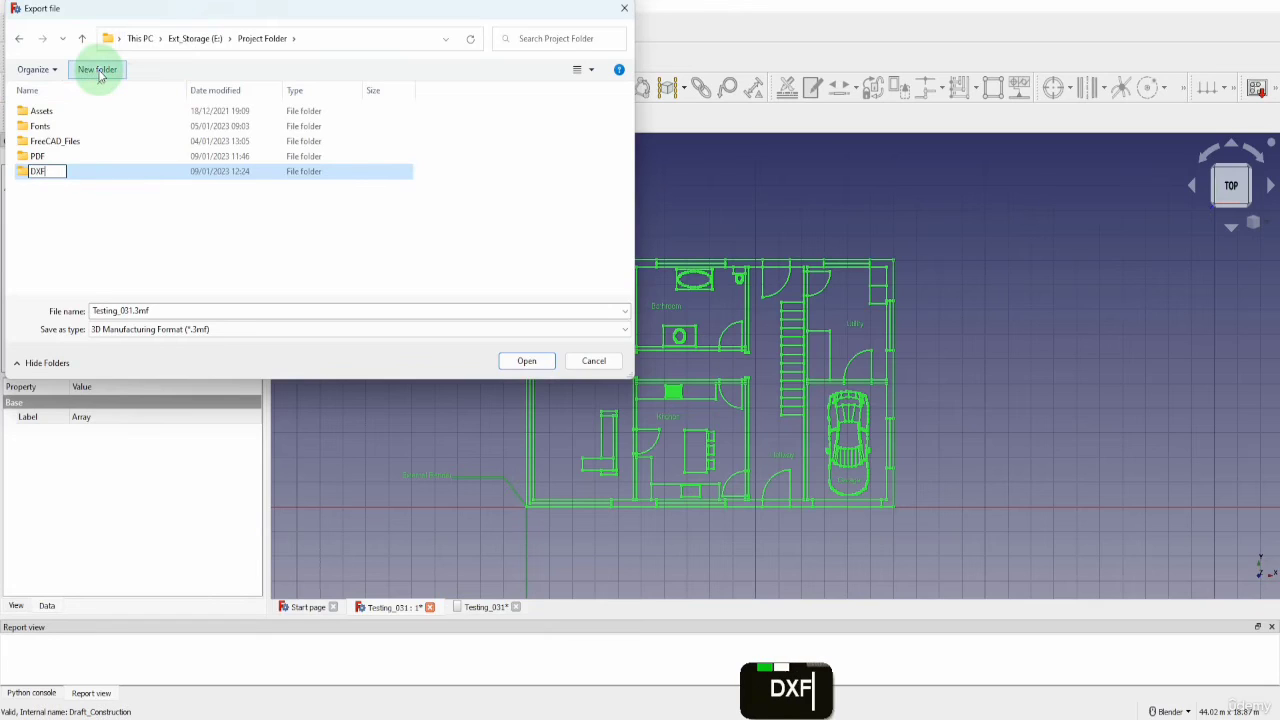
key(Return)
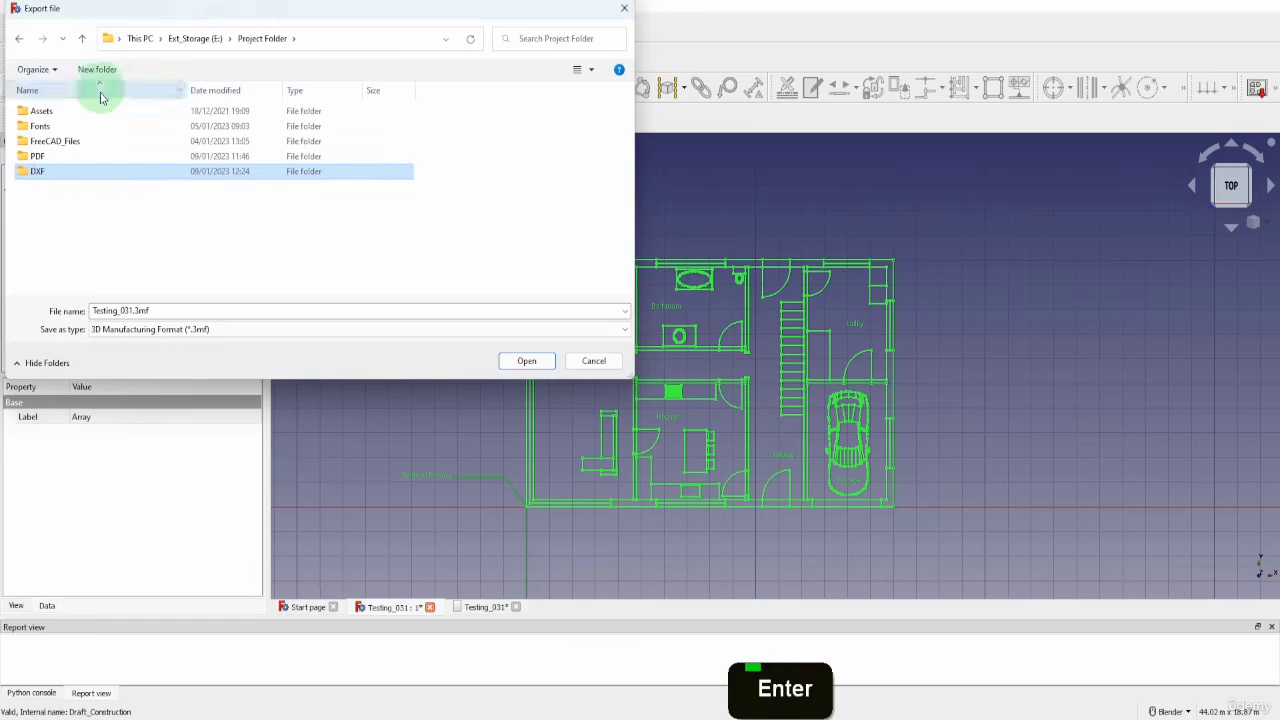
double_click(51, 171)
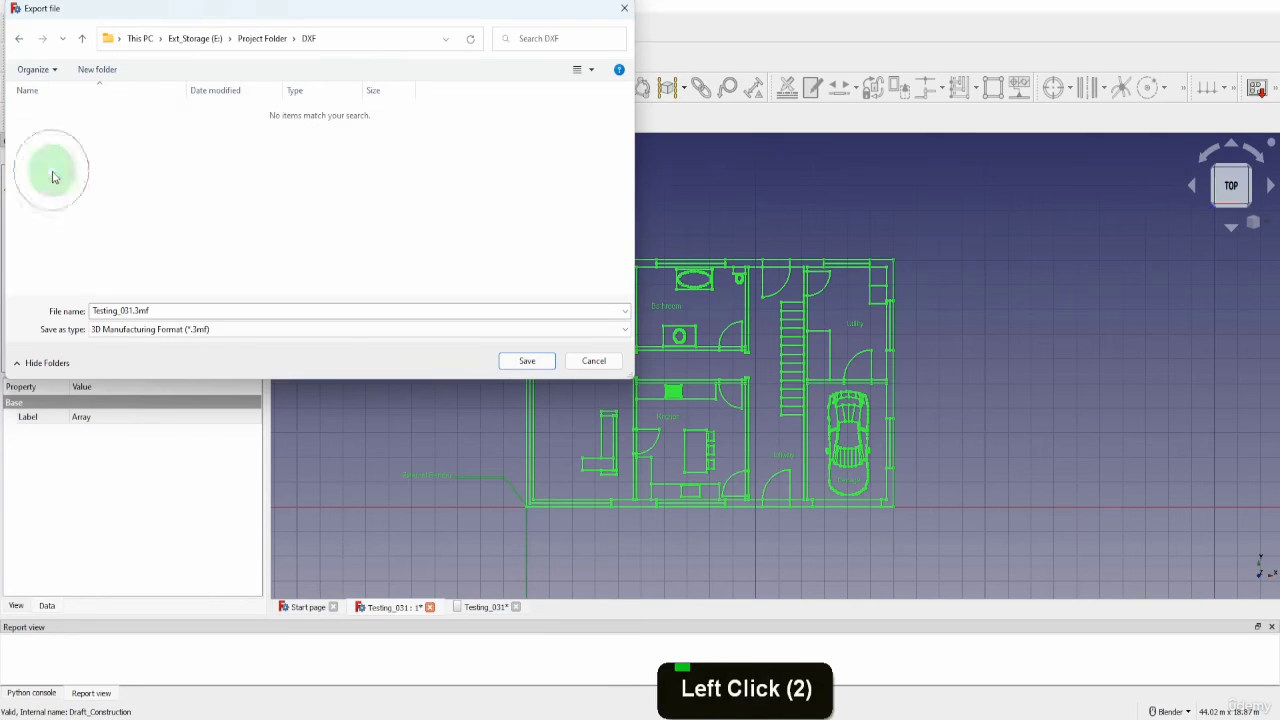
Export the selection into the DXF folder as House_Drawing in Autodesk DXF 2D format
triple_click(164, 310)
text(House)
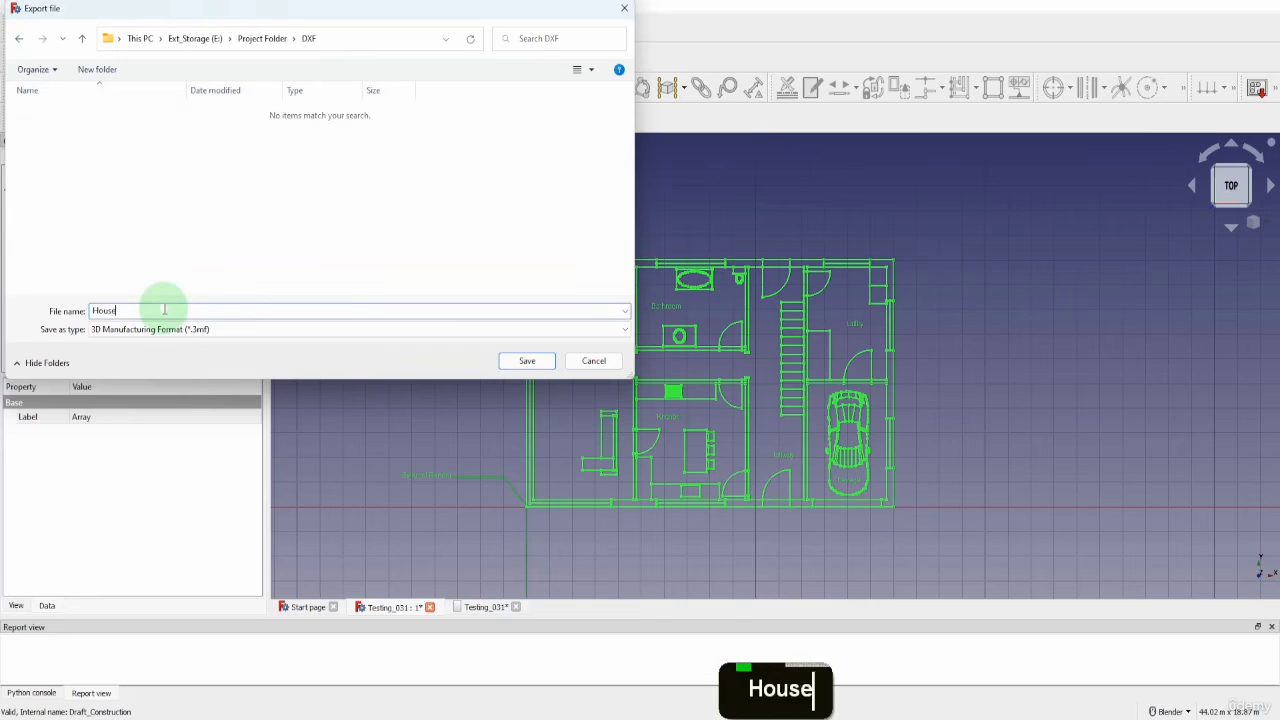
text(_Drawing)
click(213, 328)
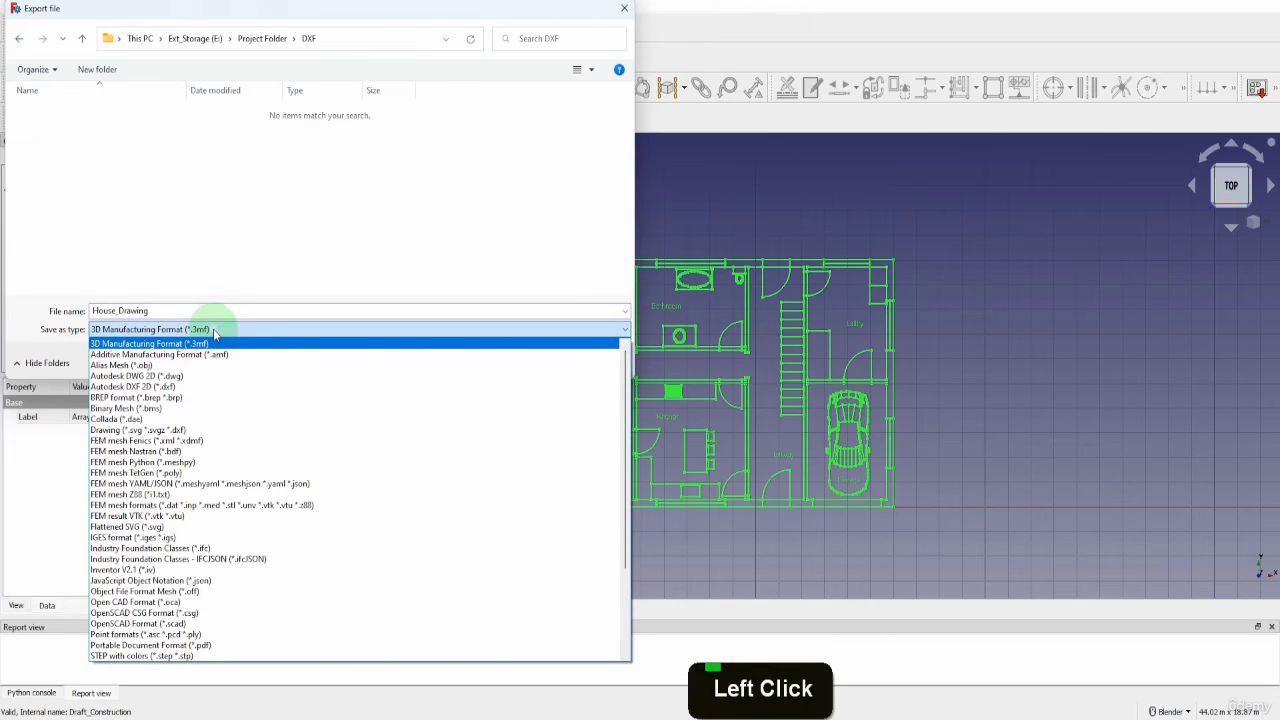
click(166, 388)
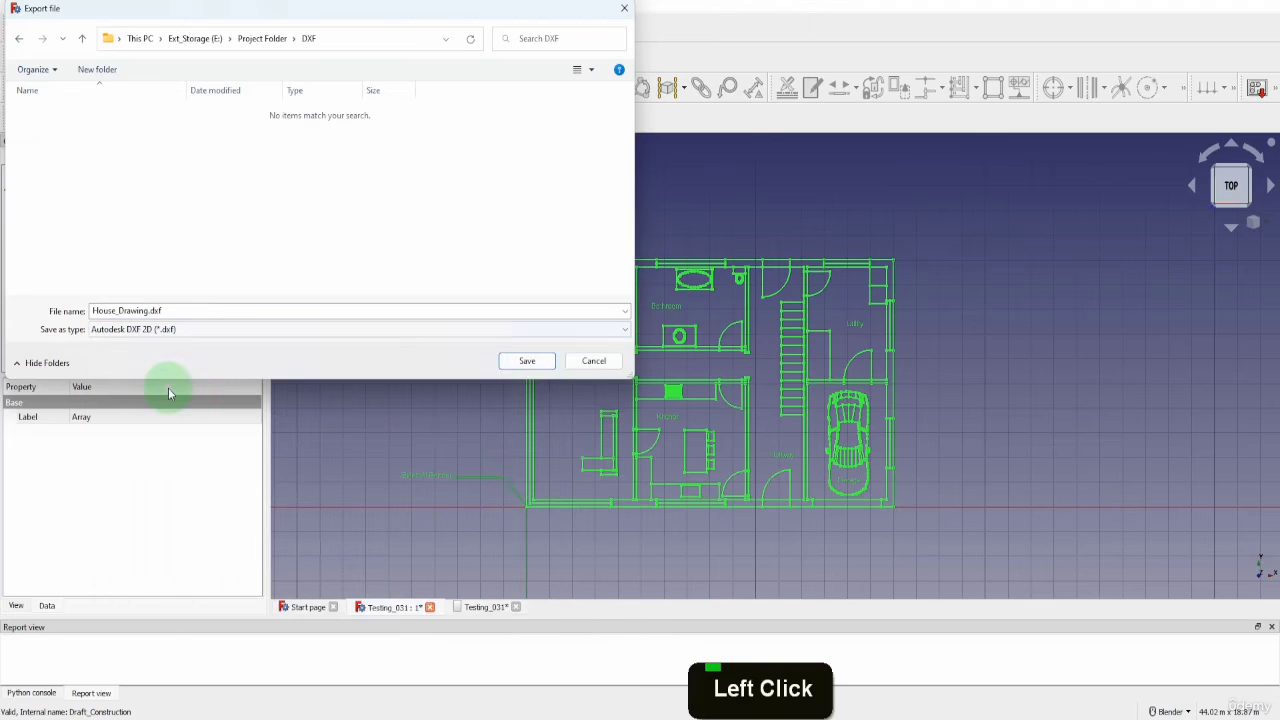
click(524, 364)
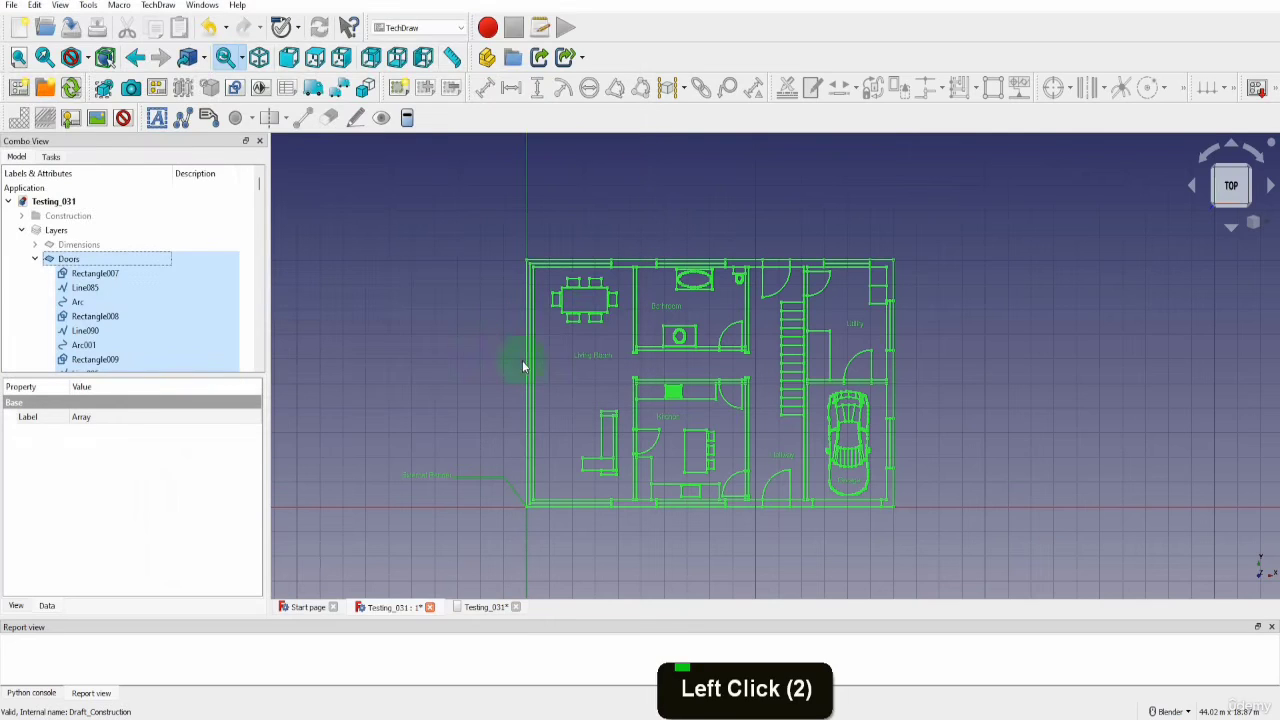